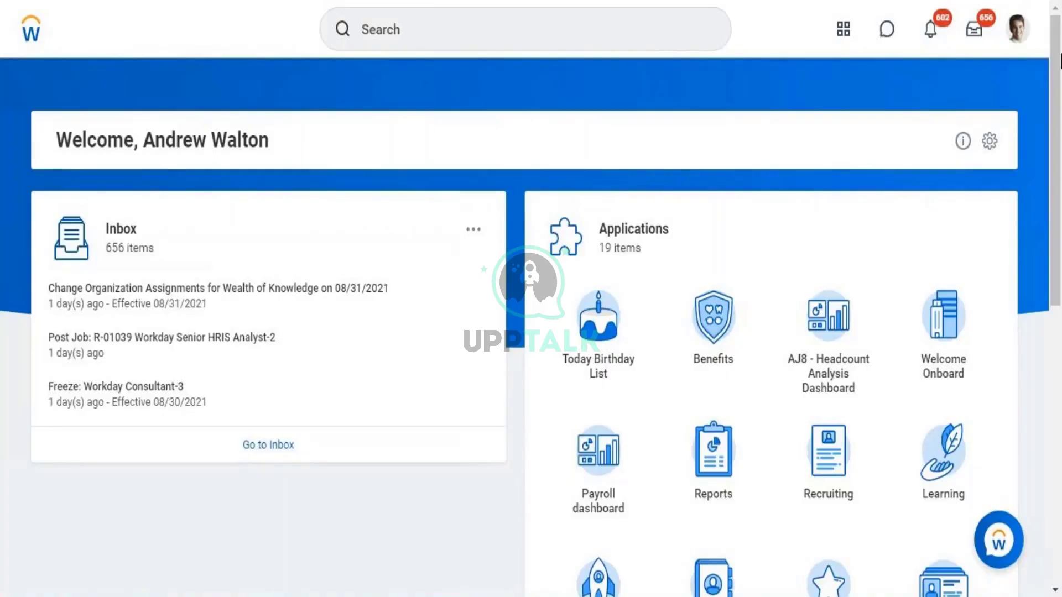
- Open the signed-in worker's profile and expand the full list of profile sections
click(1019, 30)
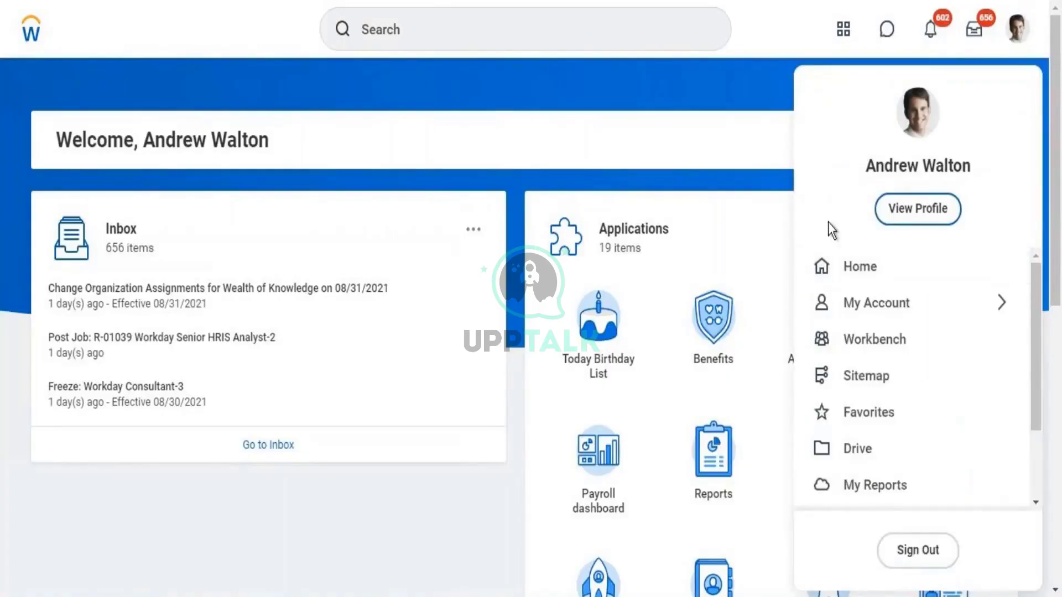
click(905, 208)
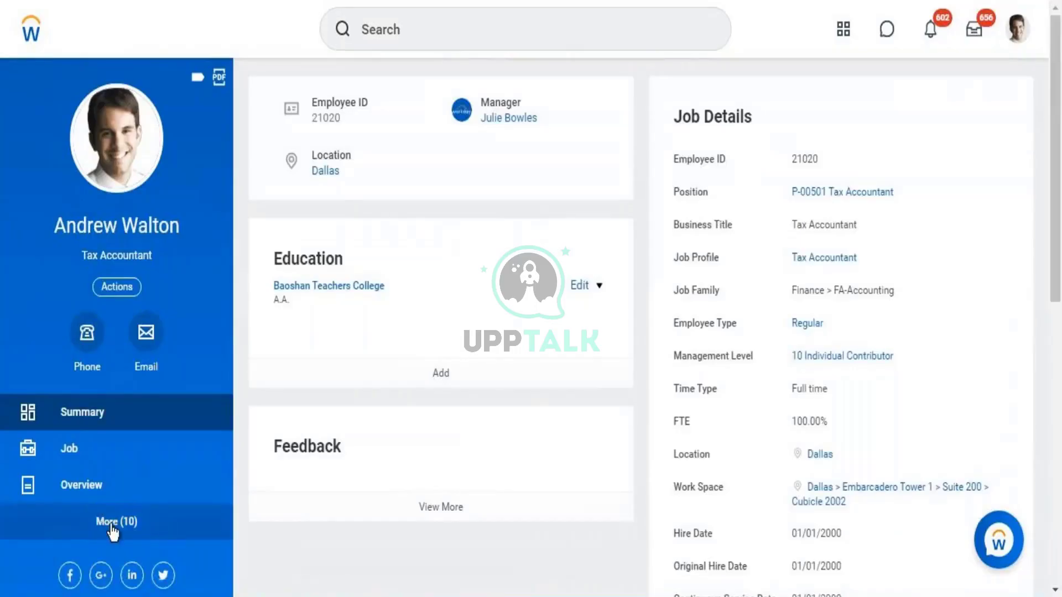
click(112, 532)
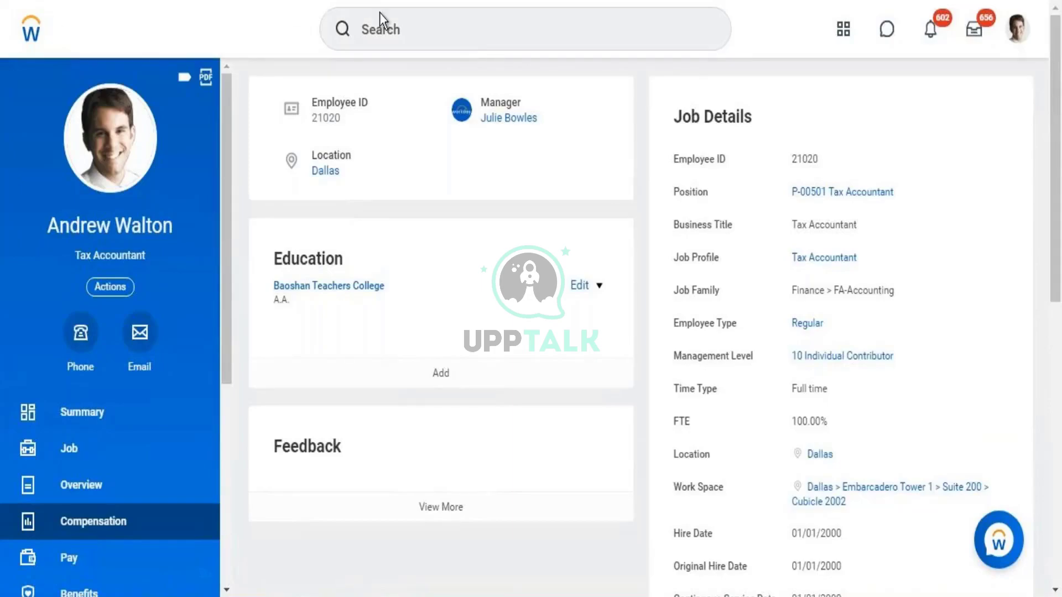
click(402, 30)
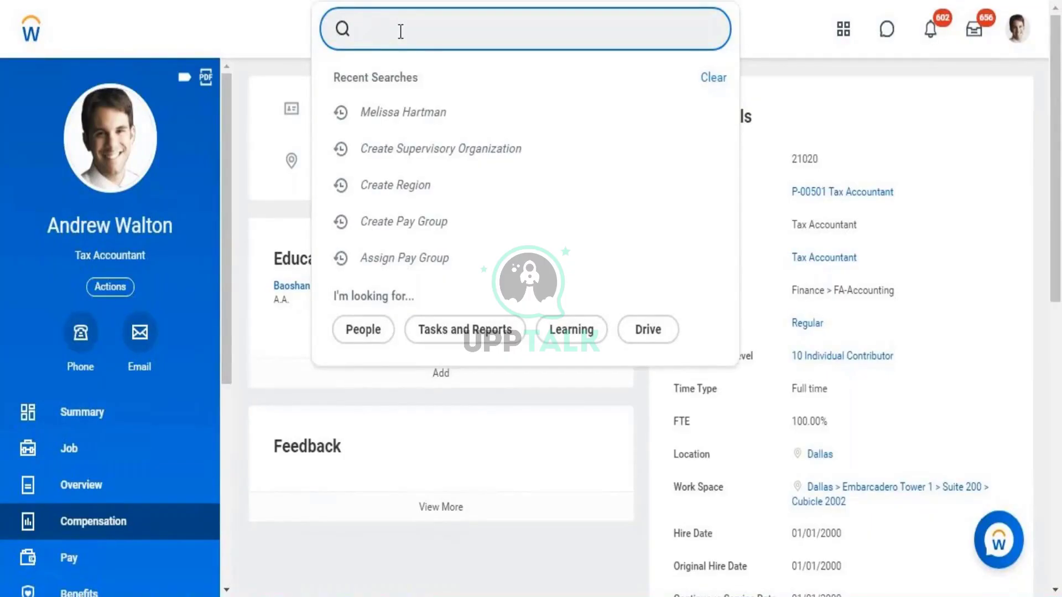
text(report)
key(BackSpace)
key(BackSpace)
key(BackSpace)
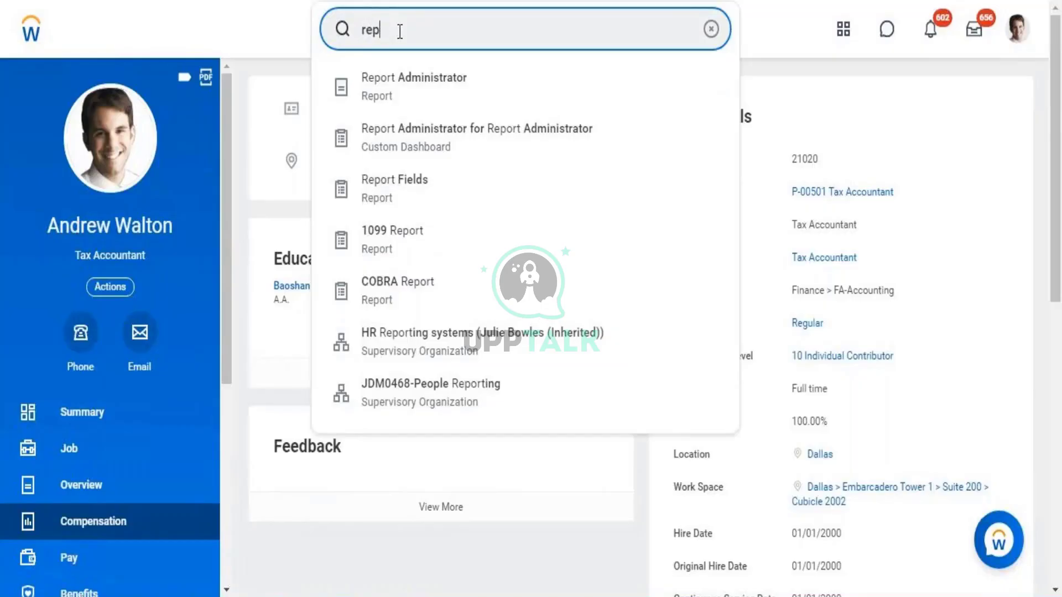
key(BackSpace)
key(BackSpace)
key(BackSpace)
- Search for "data source" and open the Data Sources report, waiting for the page to respond
text(data s)
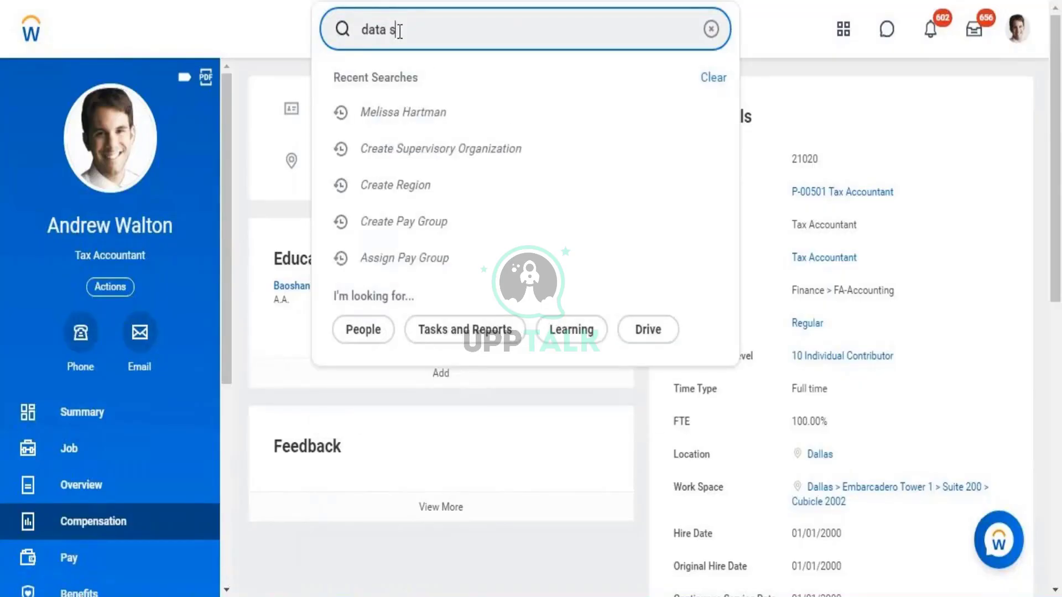
text(ource)
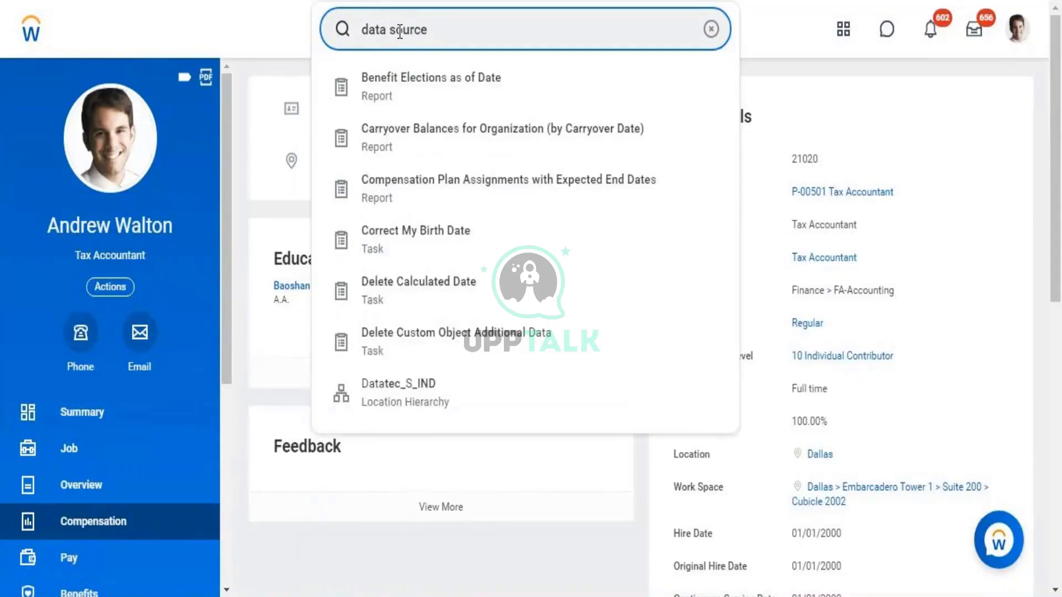
key(Escape)
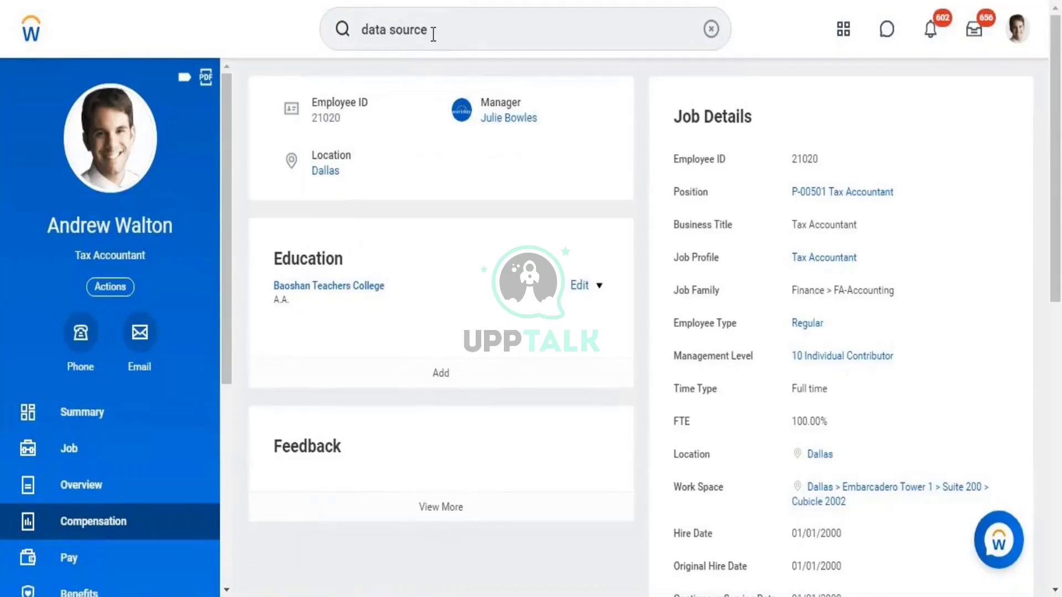
key(Return)
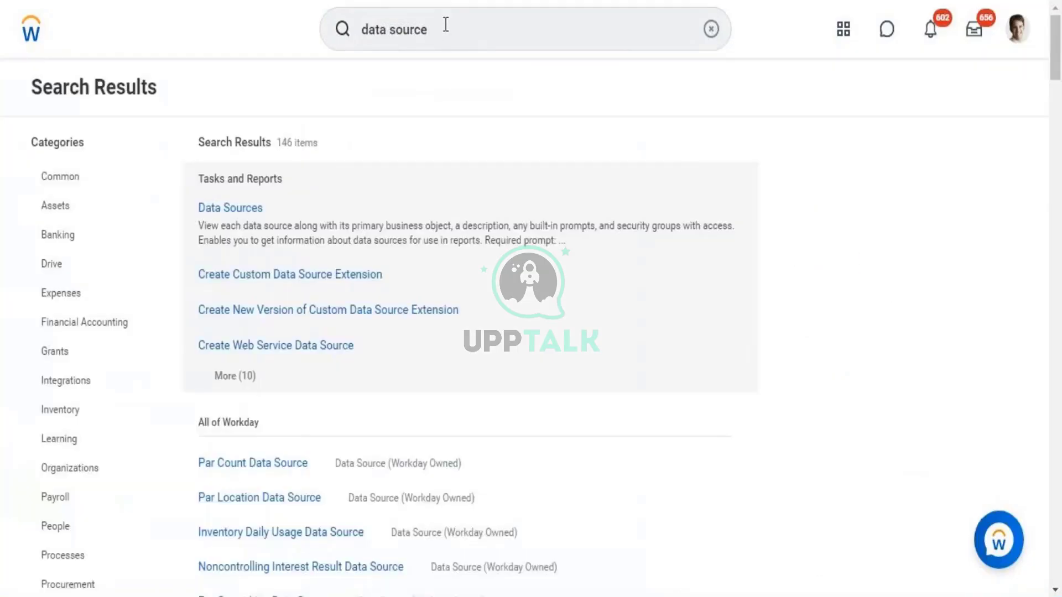
click(224, 213)
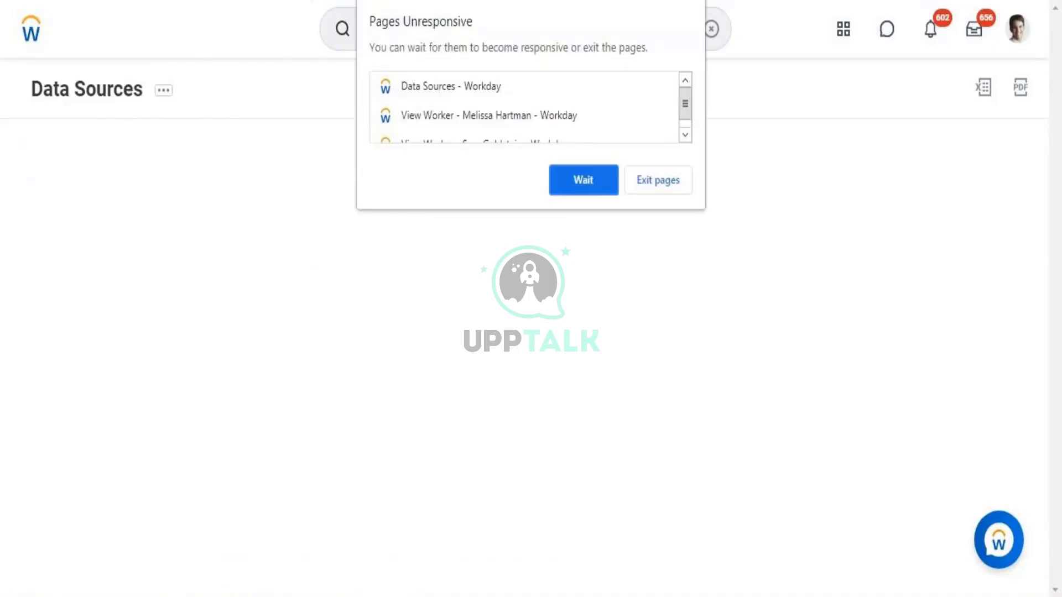
click(592, 185)
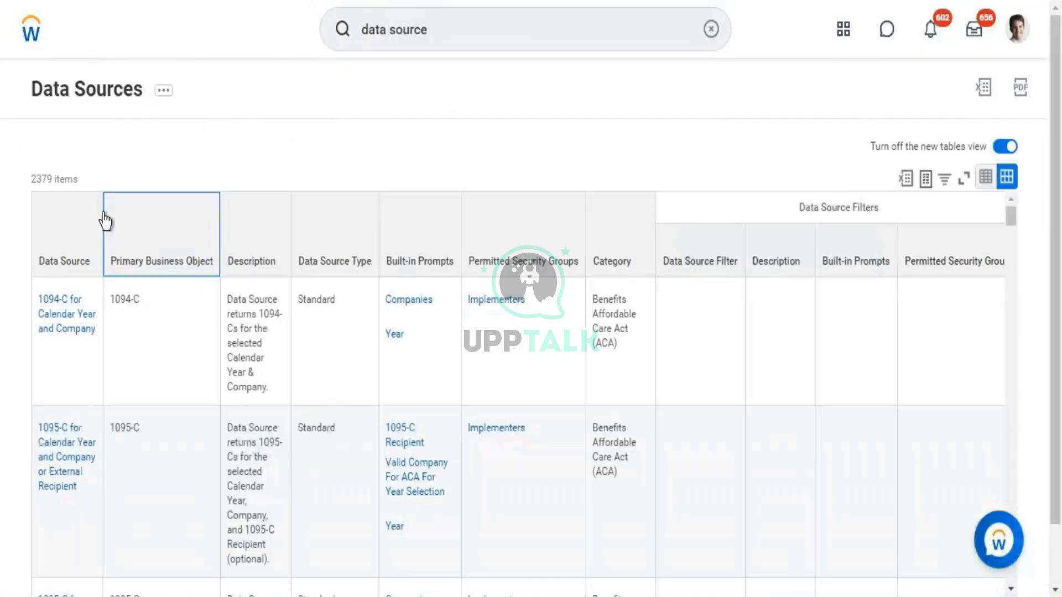
- Filter the Data Source column to User Activity, and return to the home page after viewing it
click(105, 214)
click(68, 268)
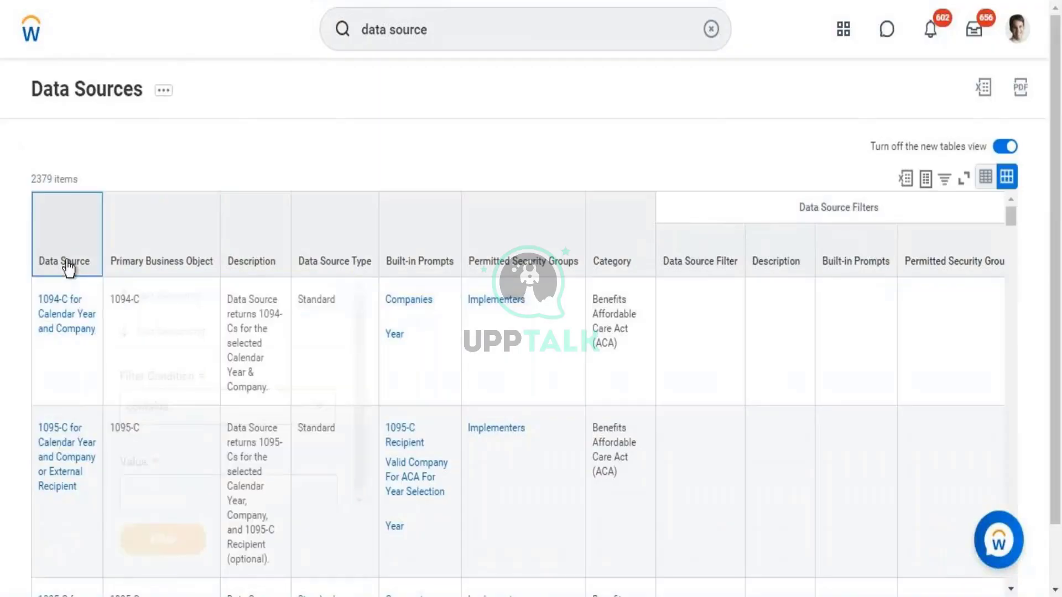
click(68, 267)
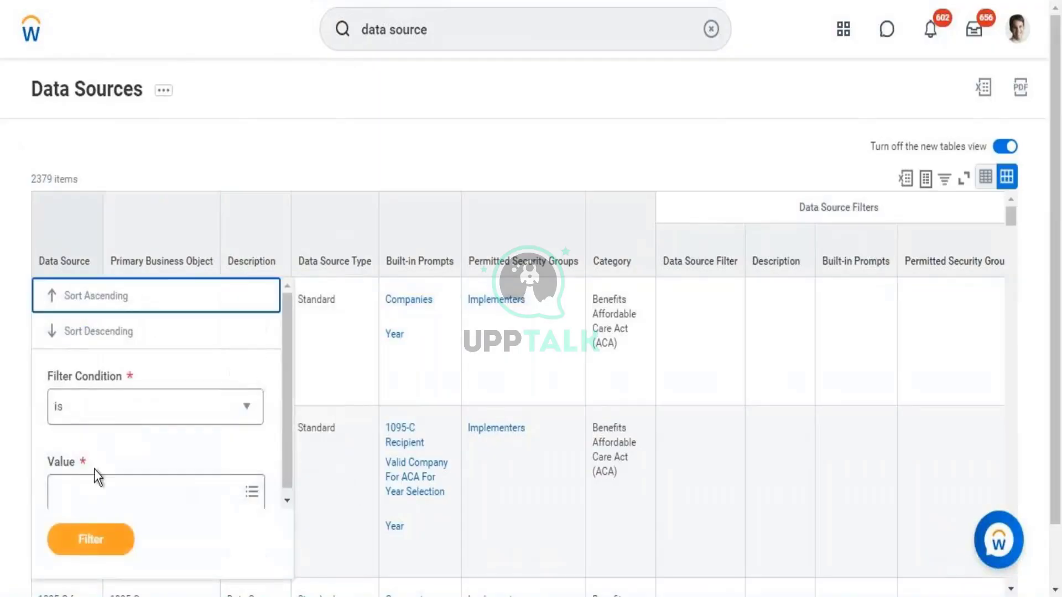
scroll(287, 449, down, 1)
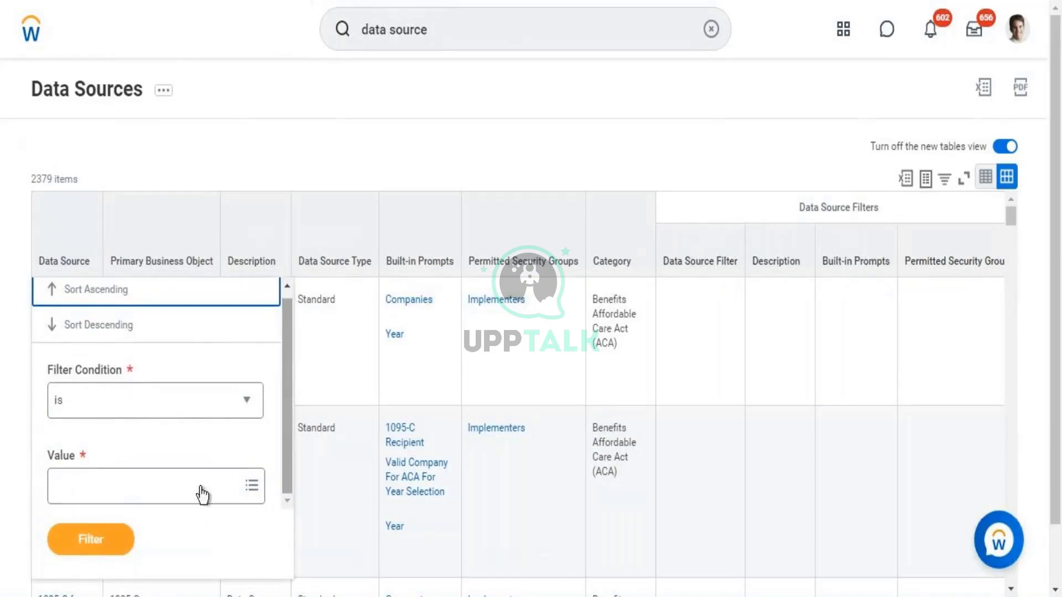
click(200, 491)
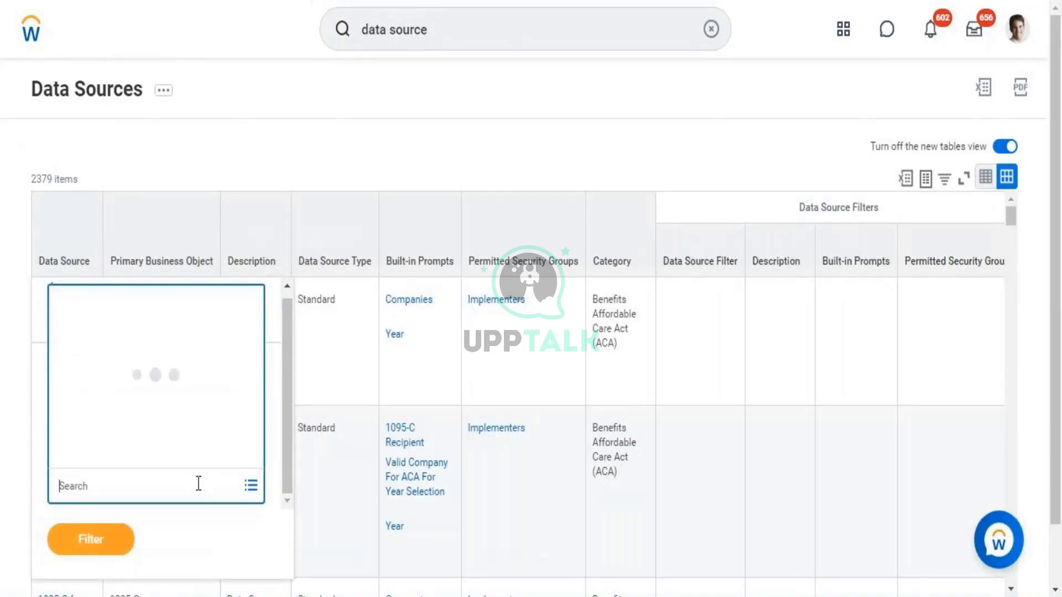
text(User)
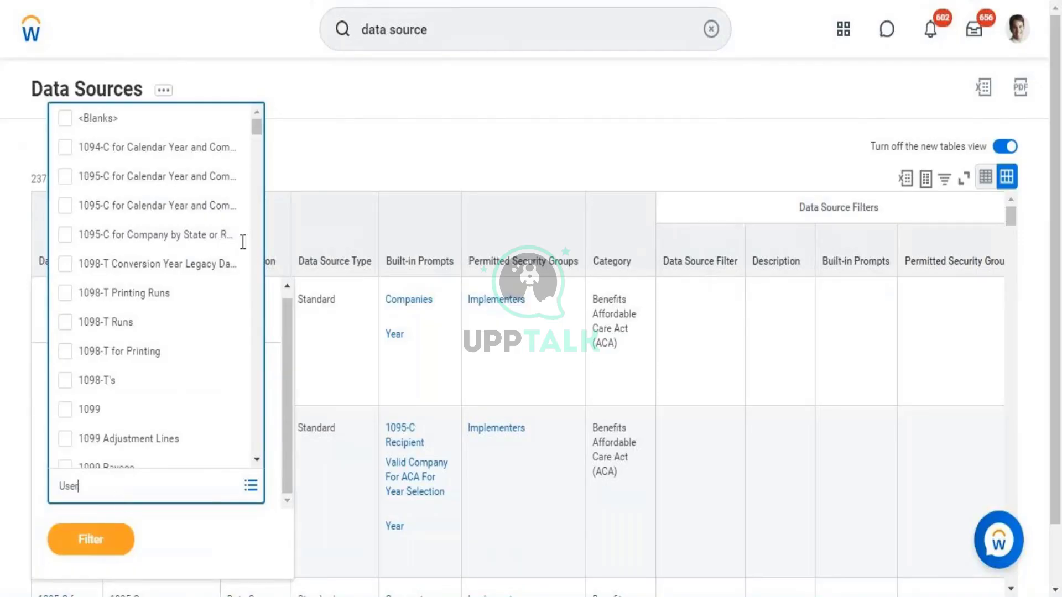
key(Return)
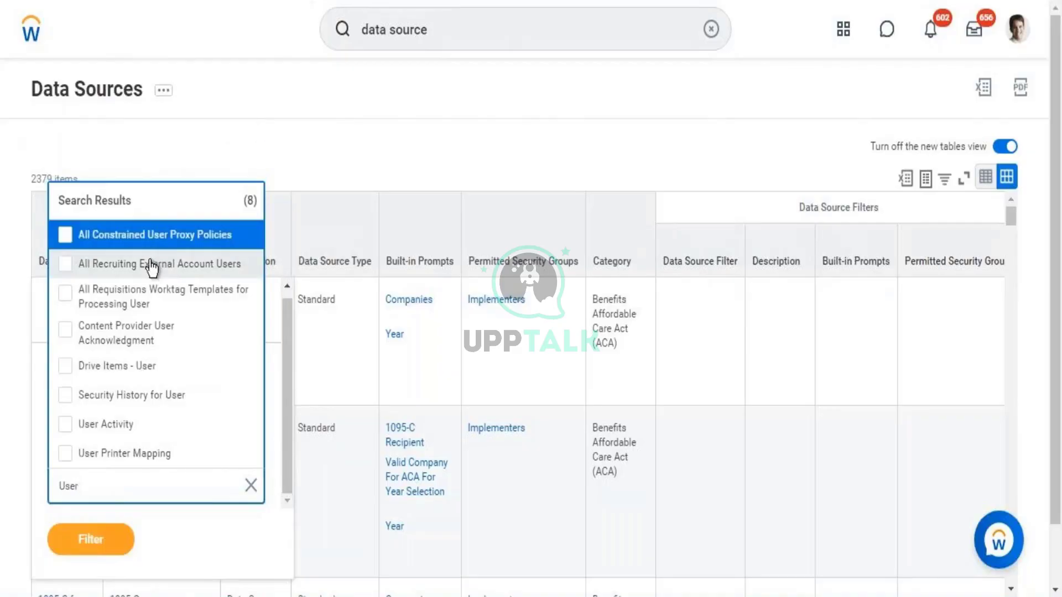
click(122, 435)
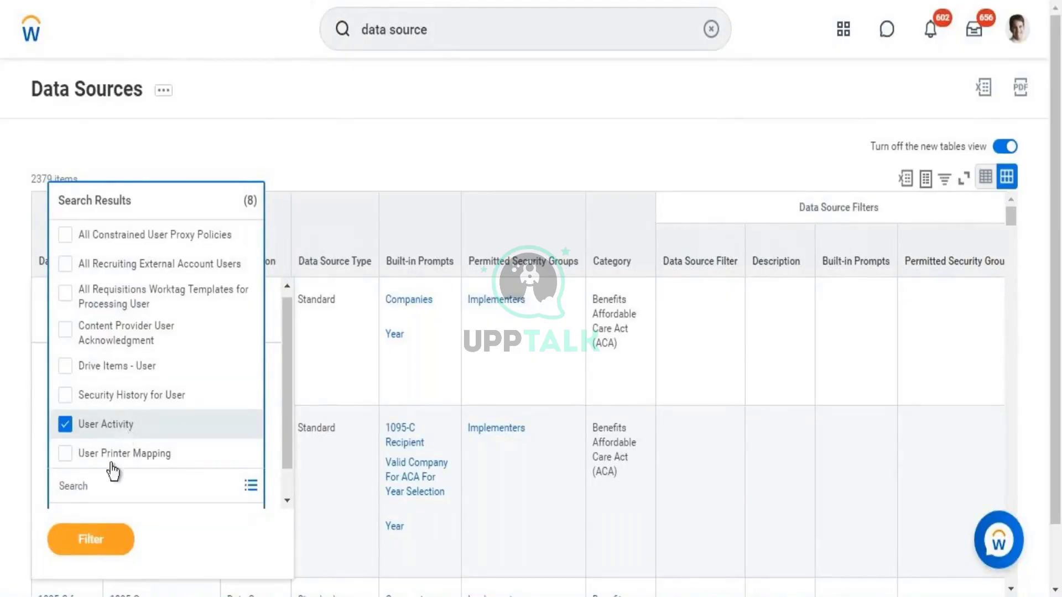
click(94, 540)
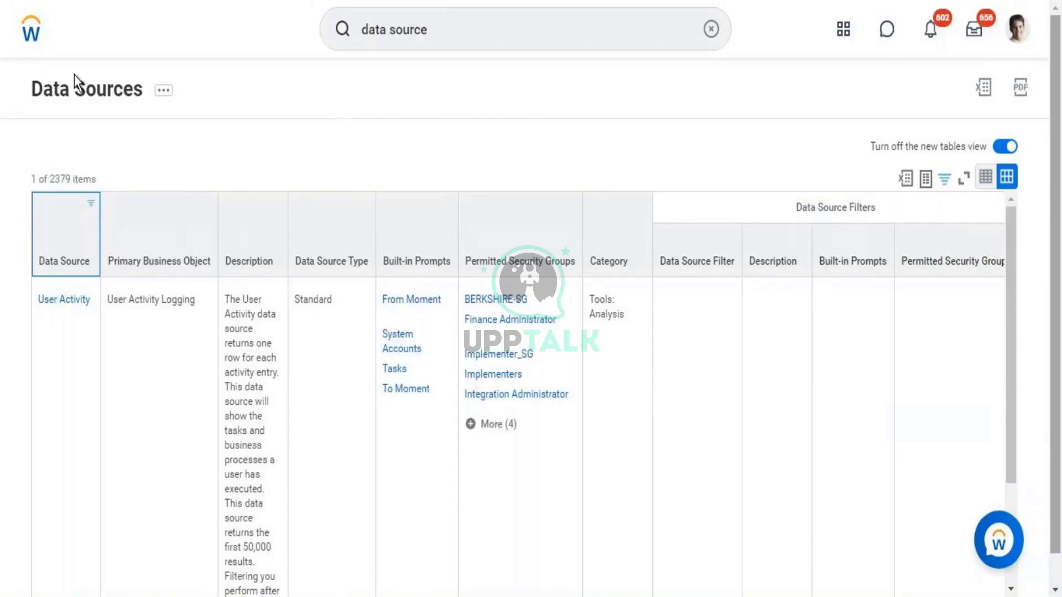
click(31, 34)
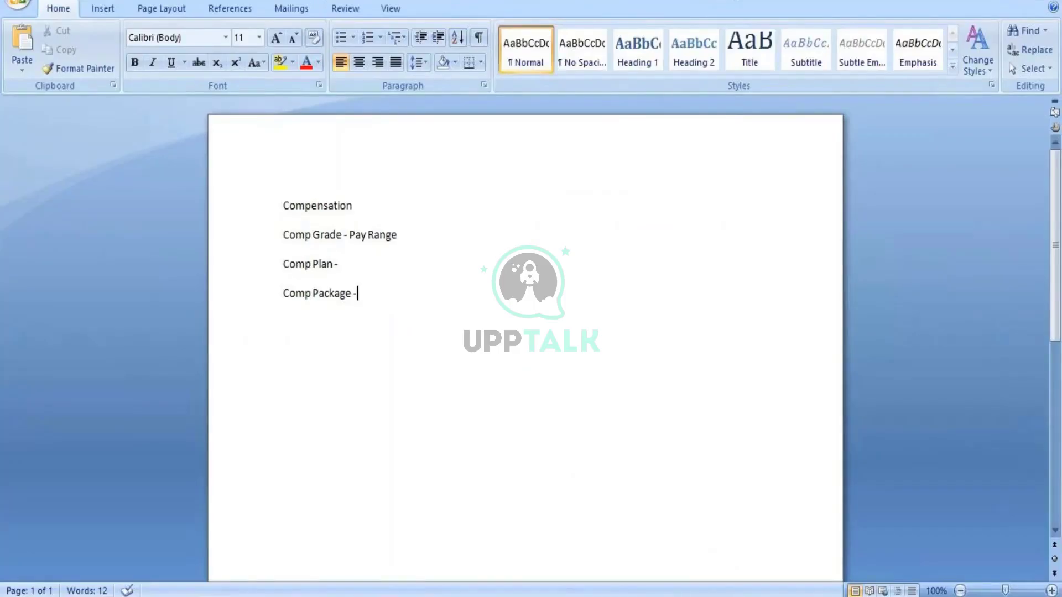
- Switch to the Word document and add the line "Eligibility Rule -" below "Comp Package -"
key(Return)
text(Eligibility )
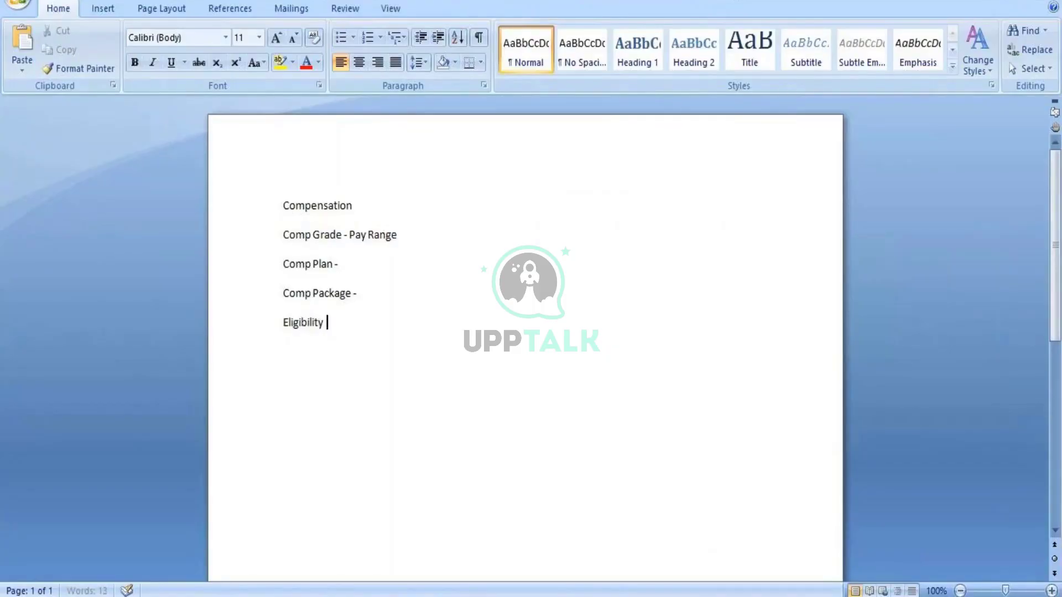
text(Rule -)
- Add the line "1. Define Comp Elements" below the Eligibility Rule line
key(Return)
text(1.)
text(Define C)
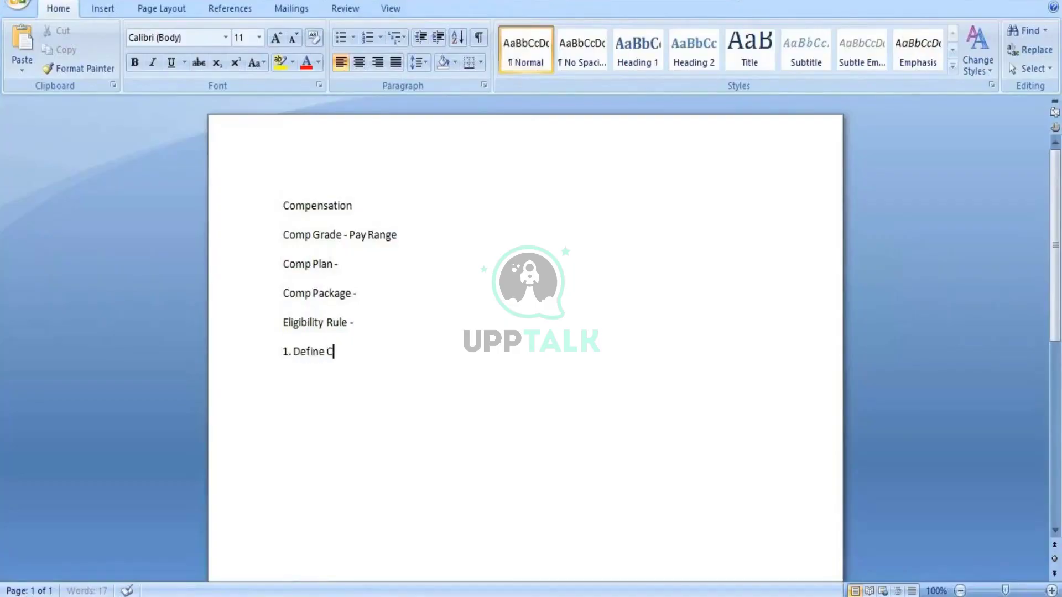
text(omp Elemtnt)
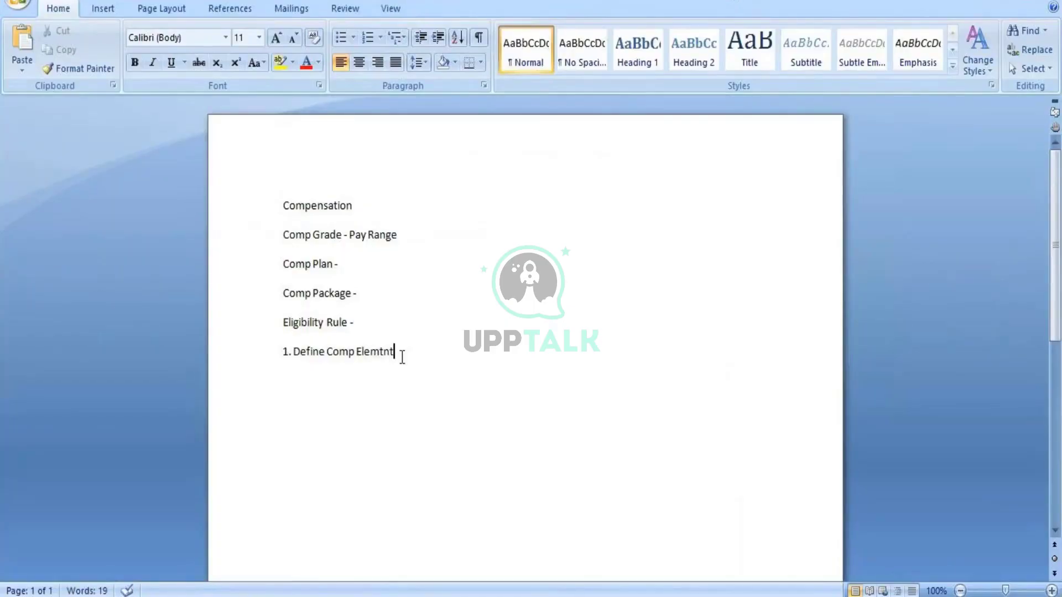
key(BackSpace)
key(BackSpace)
key(BackSpace)
key(BackSpace)
text(ments)
- Add the lines "2.Defne Comp Plans" and "3.Bundle together 1 & 2 makes compensation package" to the numbered steps
key(Return)
text(2.Defne C)
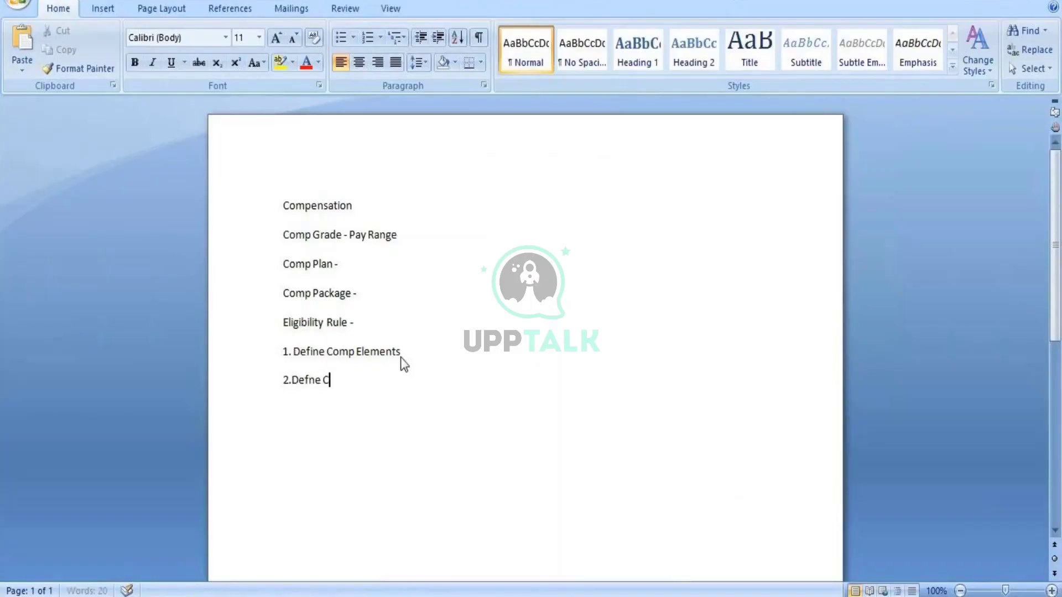
text(omp Plans)
key(Return)
text(3.)
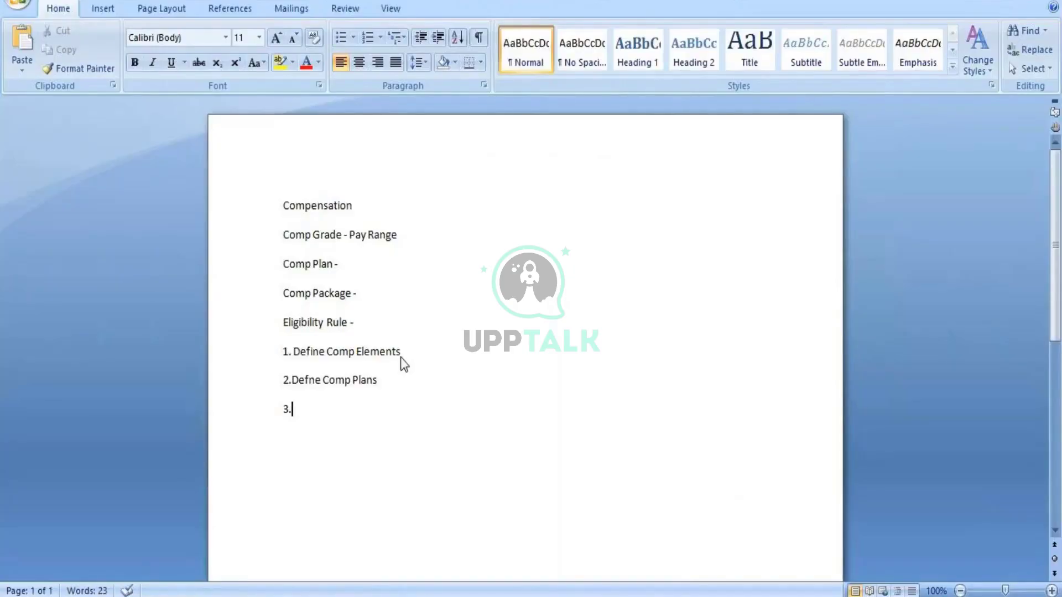
text(Bundle together)
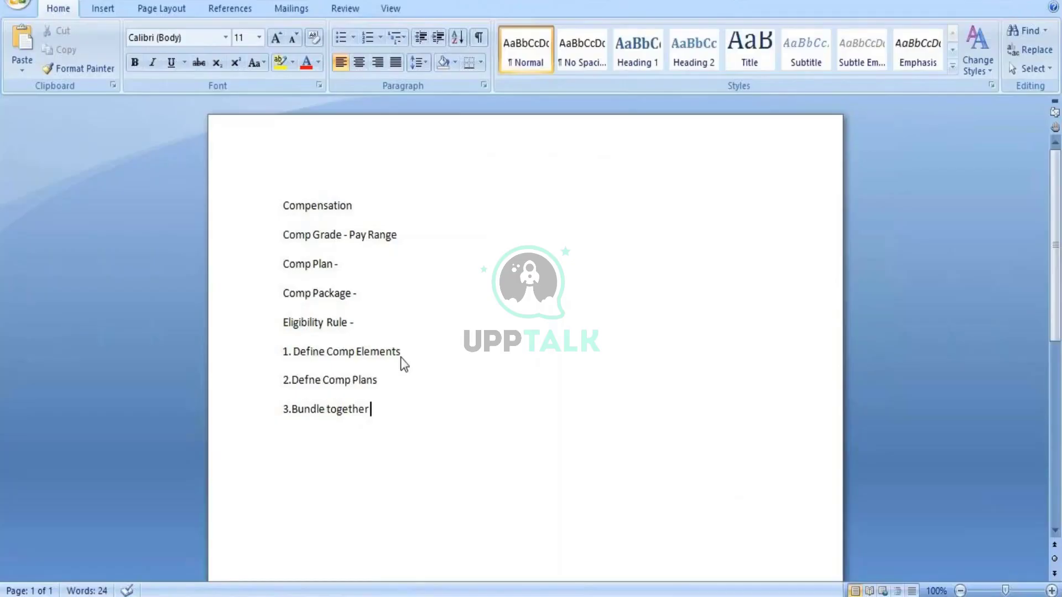
text(1 & 2 make)
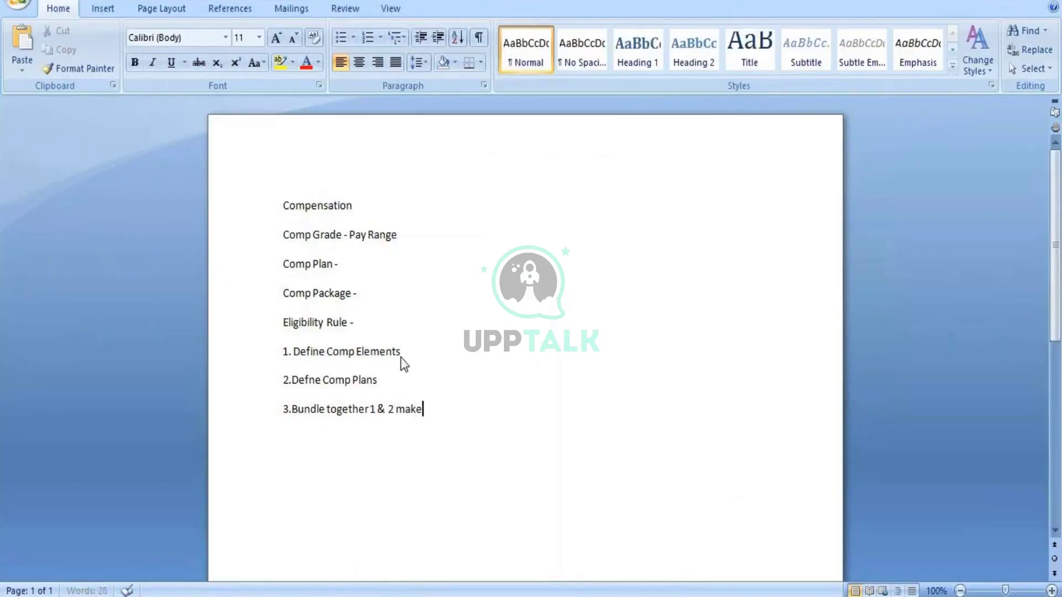
text(s compensation)
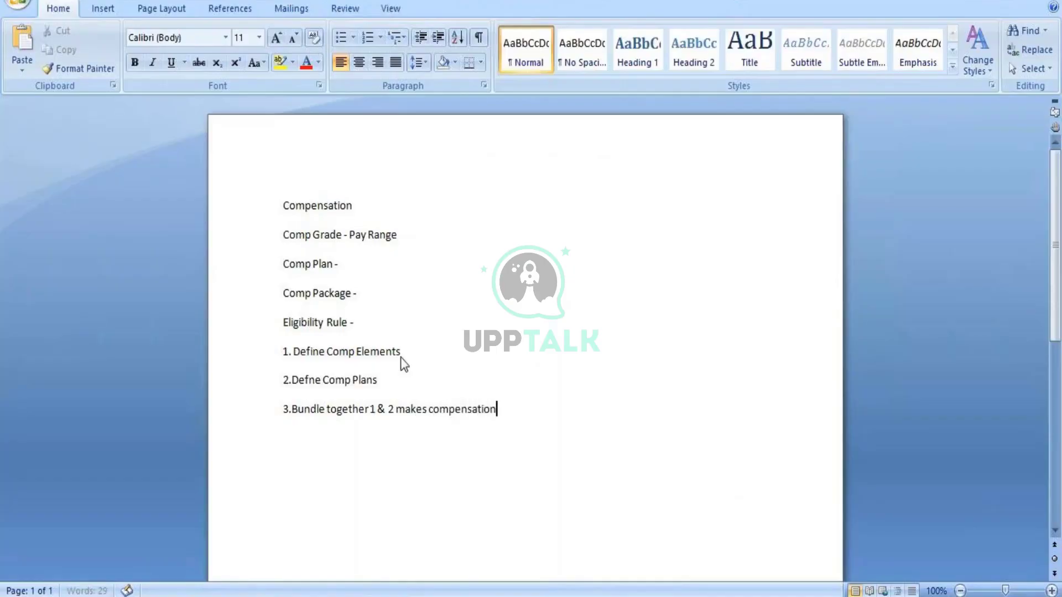
text( package)
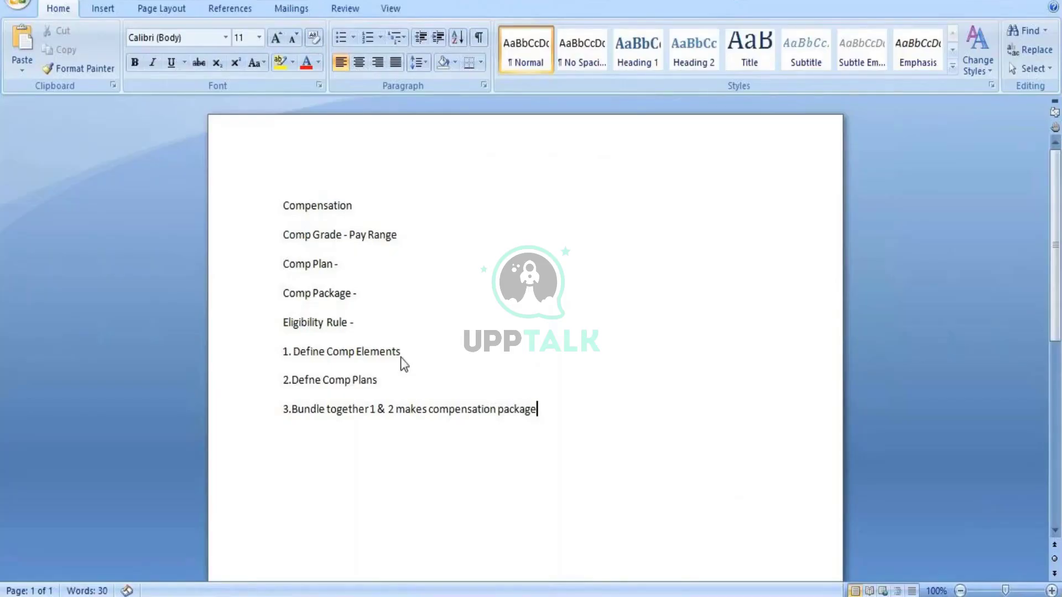
- Add the line "4.Eligibility rule" below the third numbered step
key(Return)
text(4.)
text(Eligib)
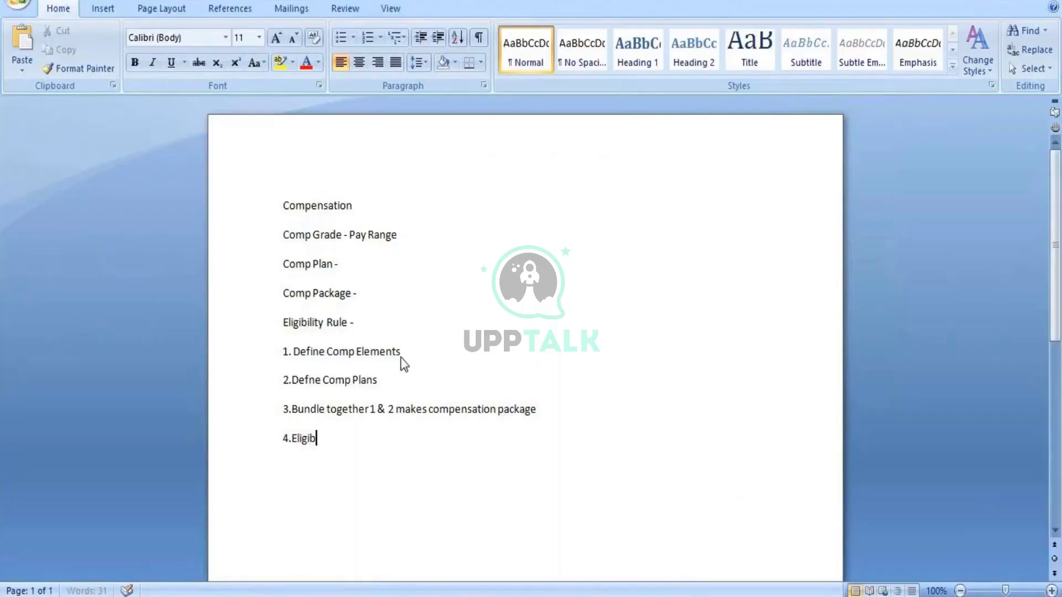
text(ility rule)
- Add the line "5.Final assign comp components to 4th step" and select the five numbered steps
key(Return)
text(5.)
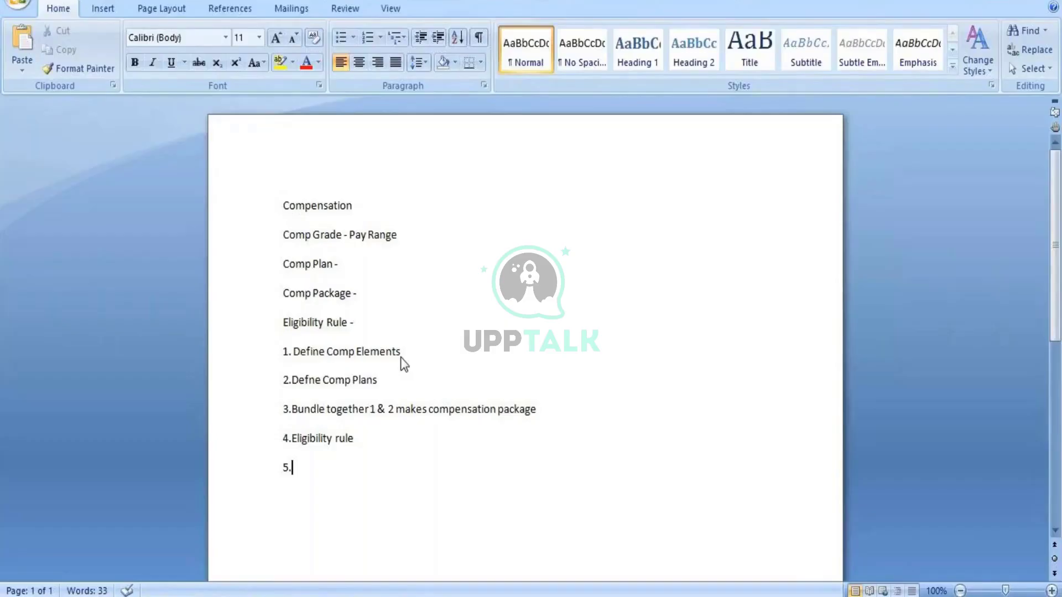
text(Final assign)
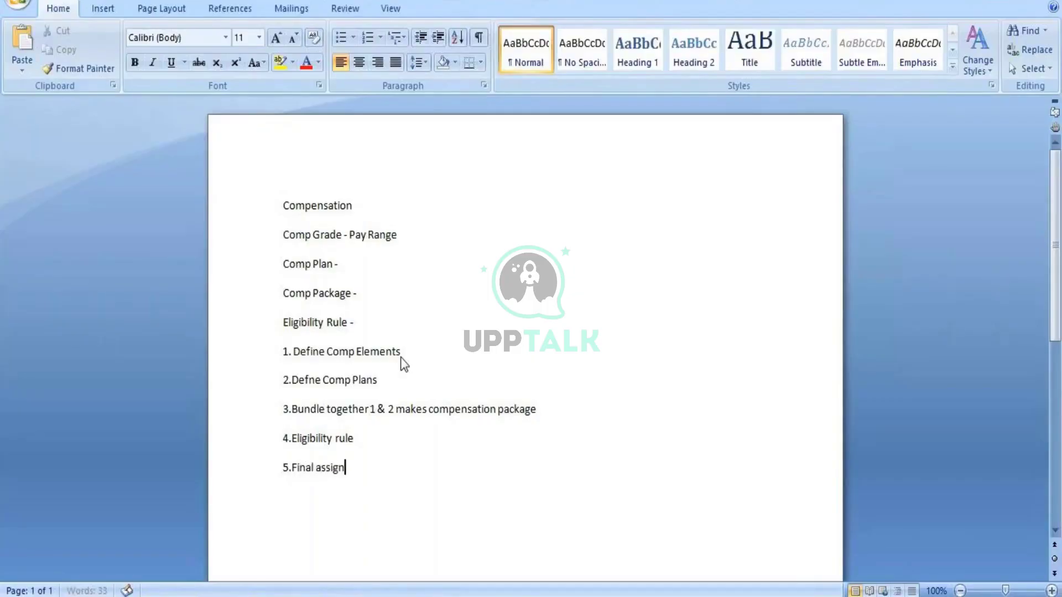
text( comp componets)
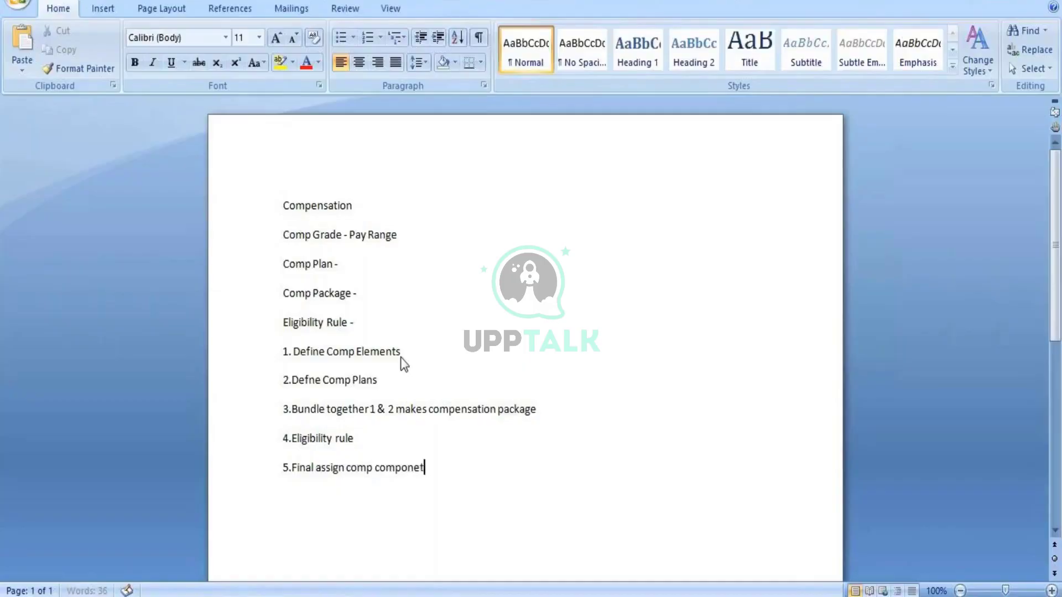
key(BackSpace)
key(BackSpace)
key(BackSpace)
key(BackSpace)
key(BackSpace)
text(nents to 4th step)
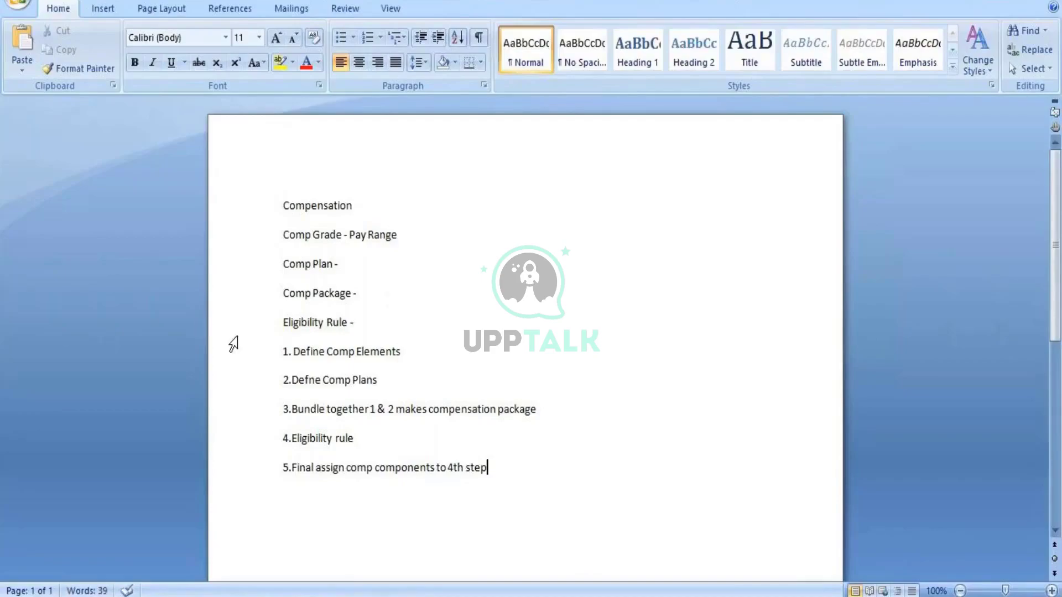
drag(283, 354, 516, 474)
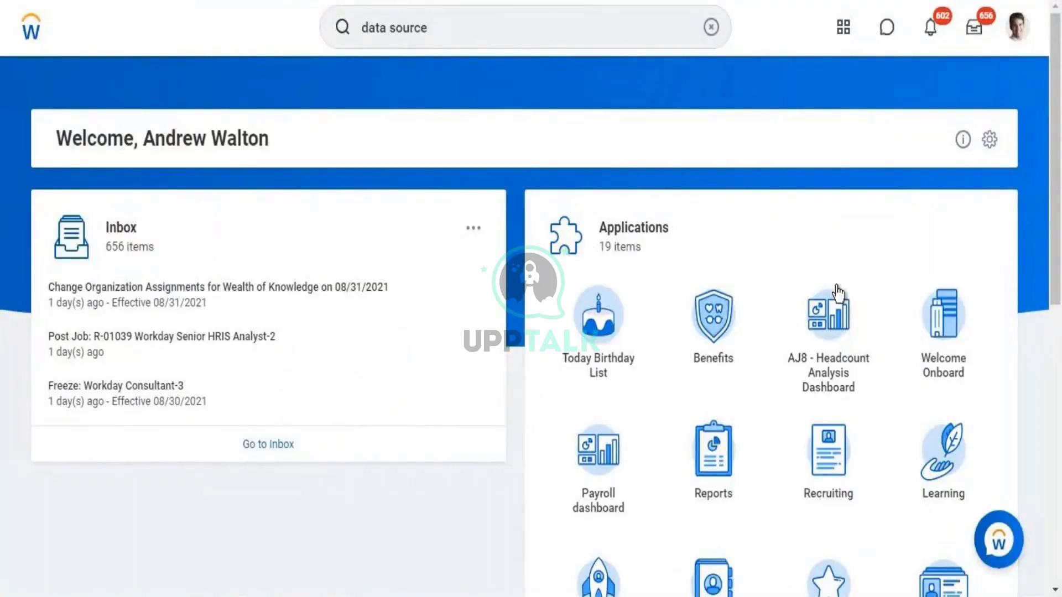
- Open the signed-in worker's own profile and show its Compensation section
click(1016, 27)
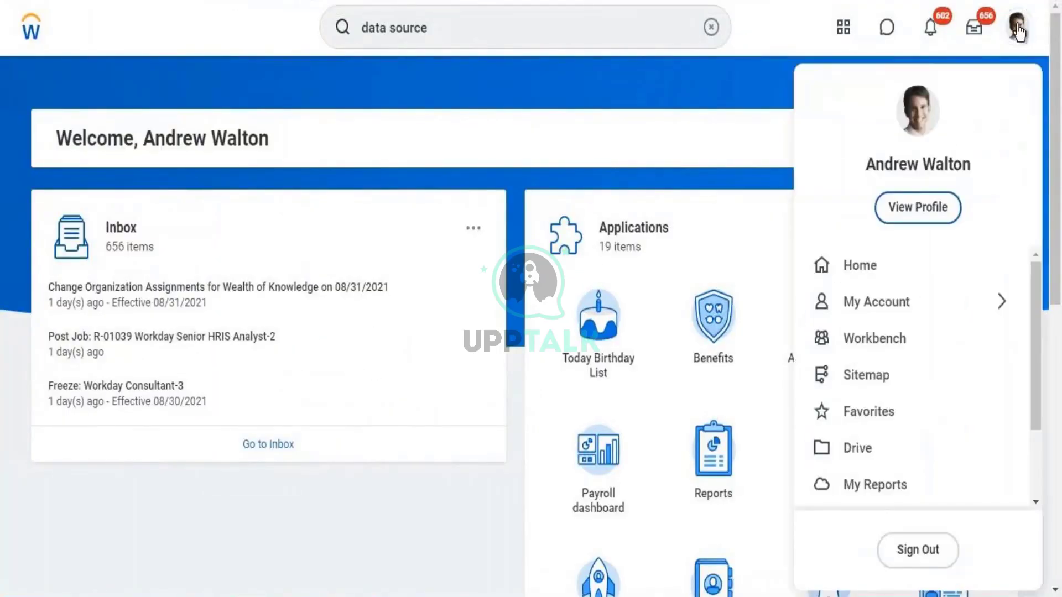
click(901, 207)
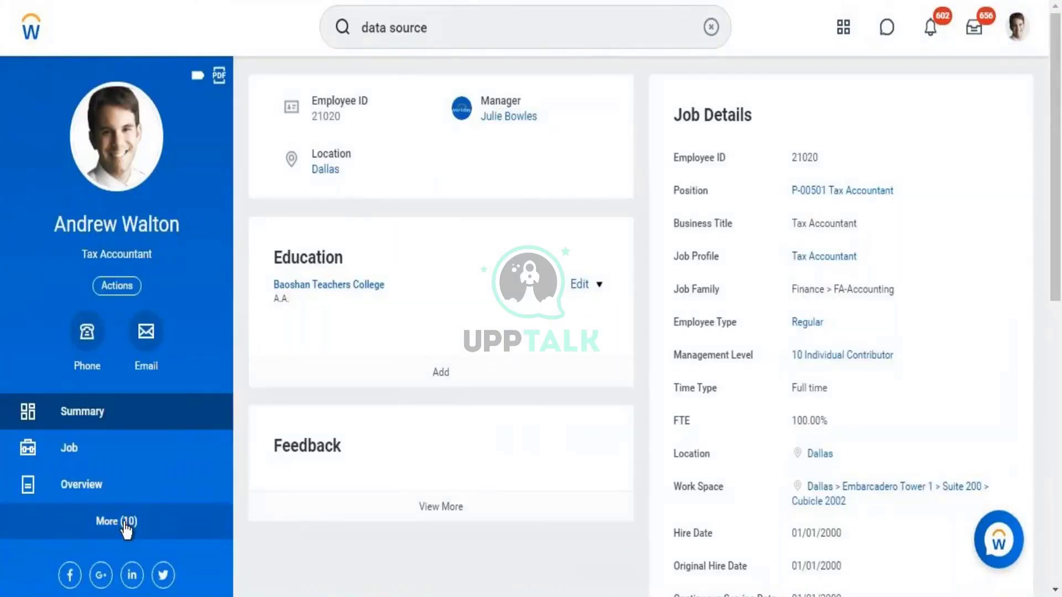
click(126, 530)
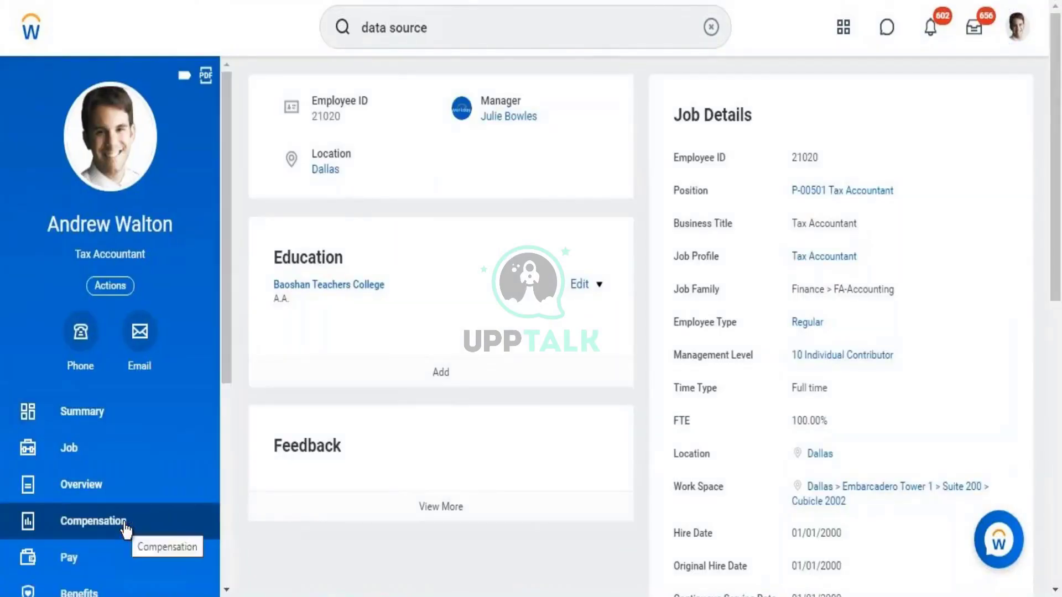
scroll(228, 298, down, 1)
scroll(231, 362, down, 4)
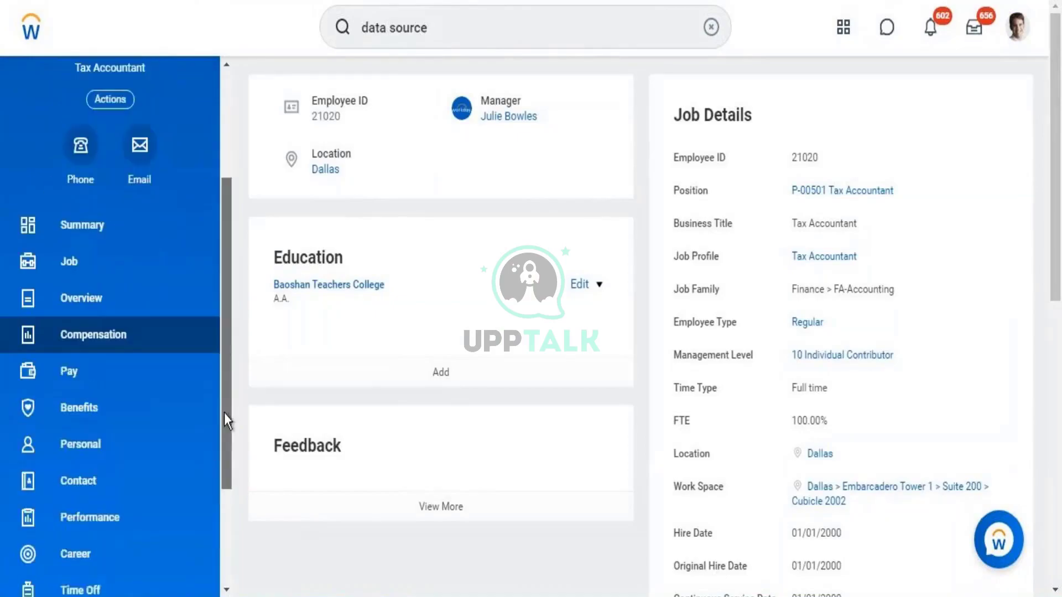
click(141, 332)
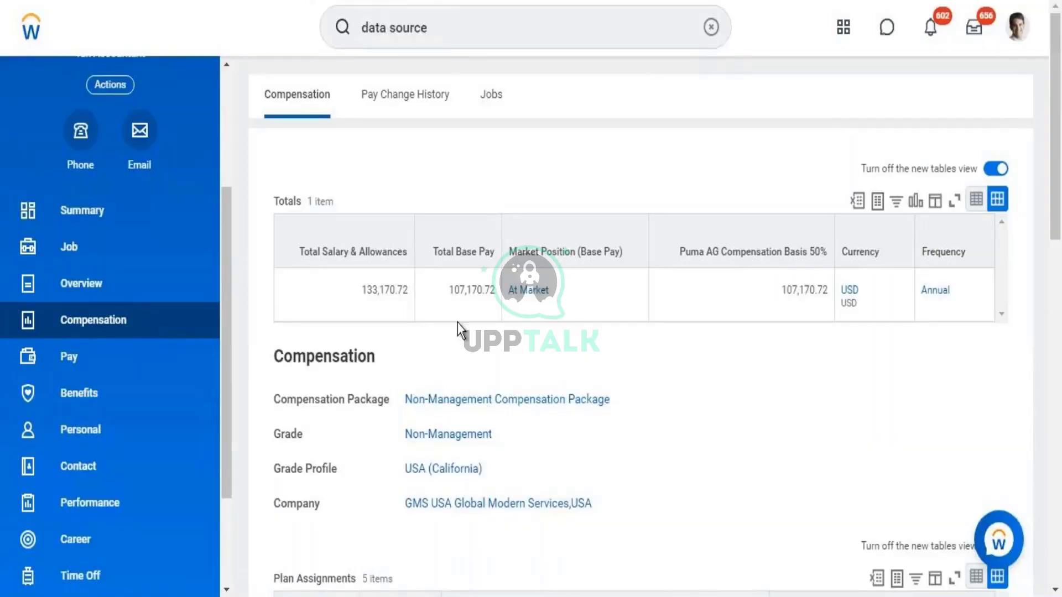
- Open the worker's Non-Management Compensation Package separately and examine its compensation plans with their eligibility rules
right_click(479, 407)
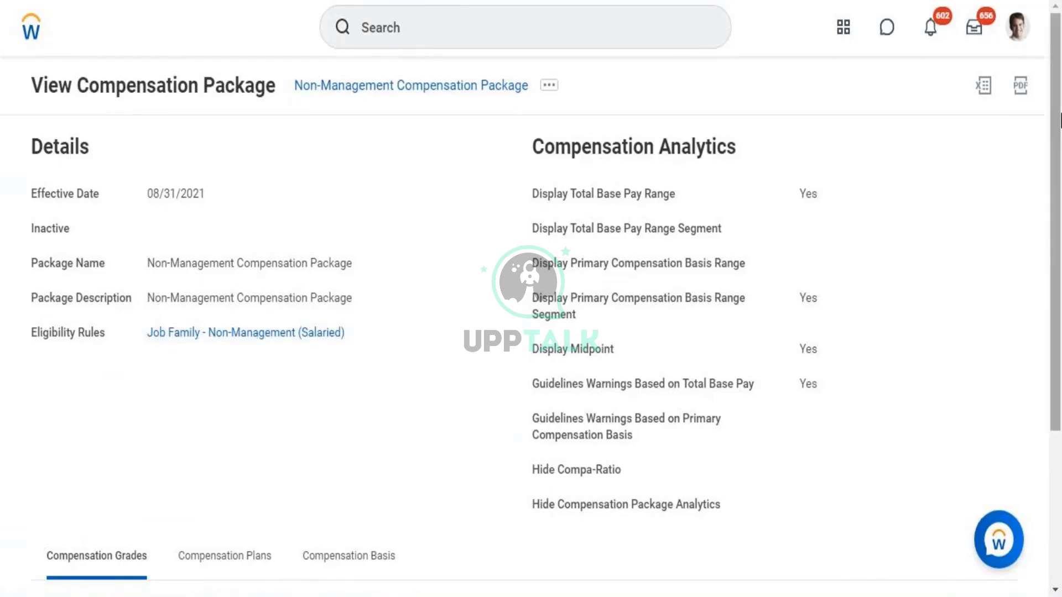
drag(1055, 154, 1036, 310)
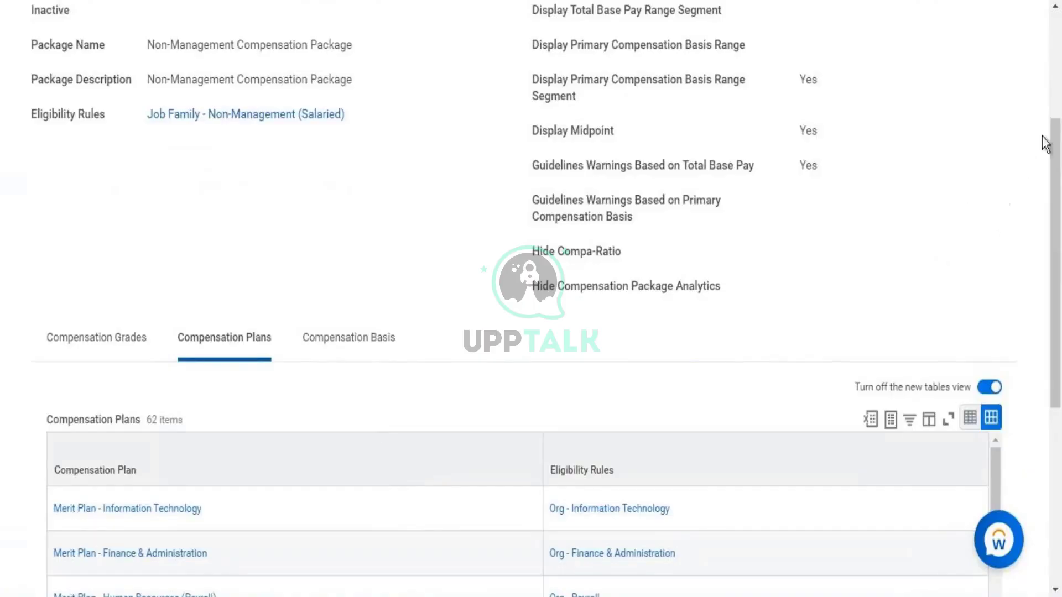
scroll(1054, 185, down, 5)
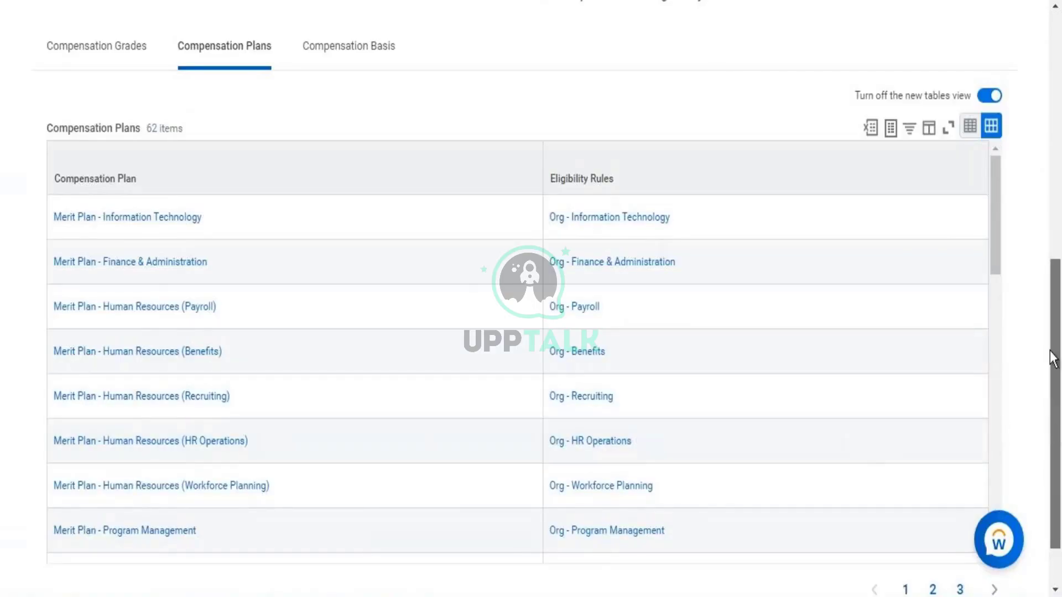
scroll(1053, 354, up, 1)
scroll(1053, 351, up, 5)
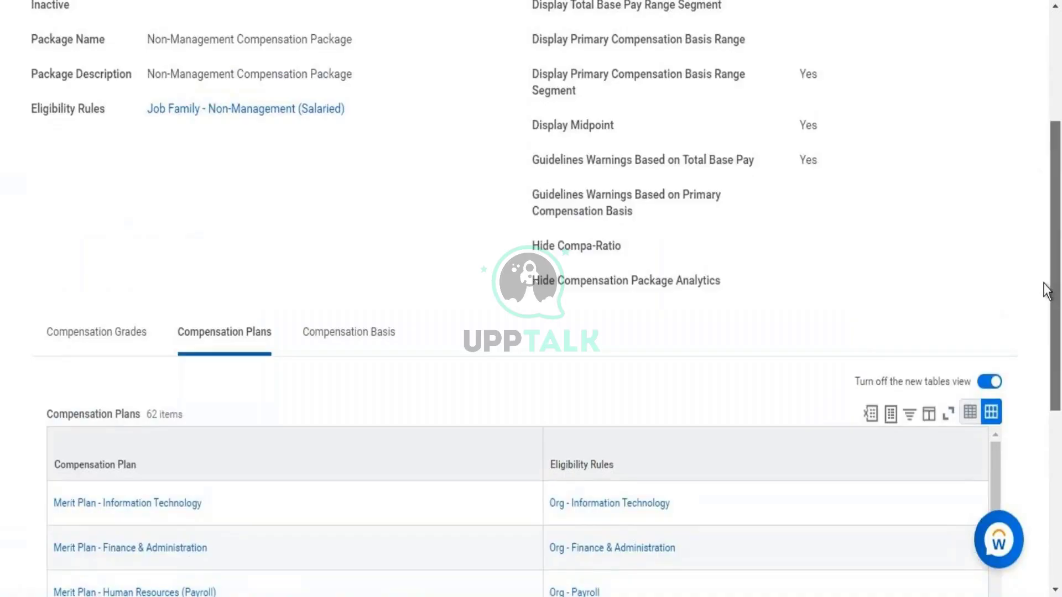
scroll(1051, 266, up, 4)
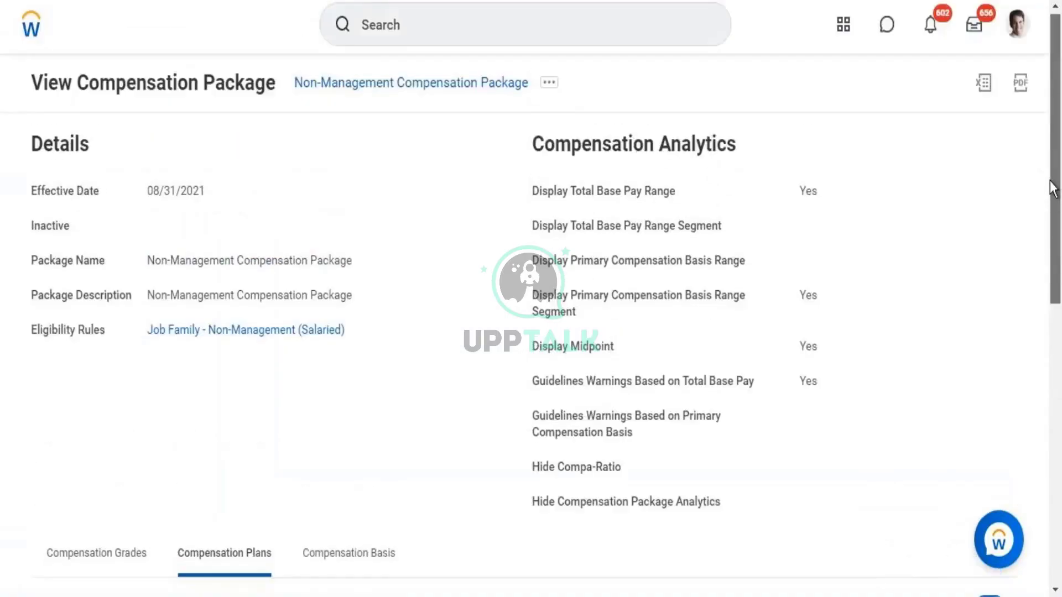
- Review the package's details and compensation analytics settings, and check its Compensation Basis
scroll(1050, 210, down, 1)
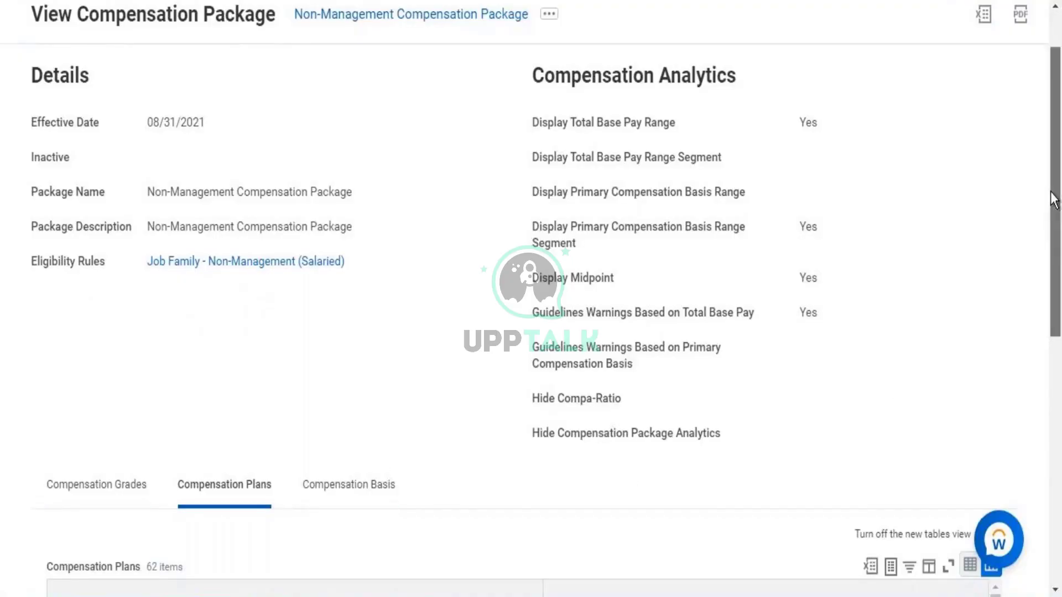
scroll(1048, 225, down, 3)
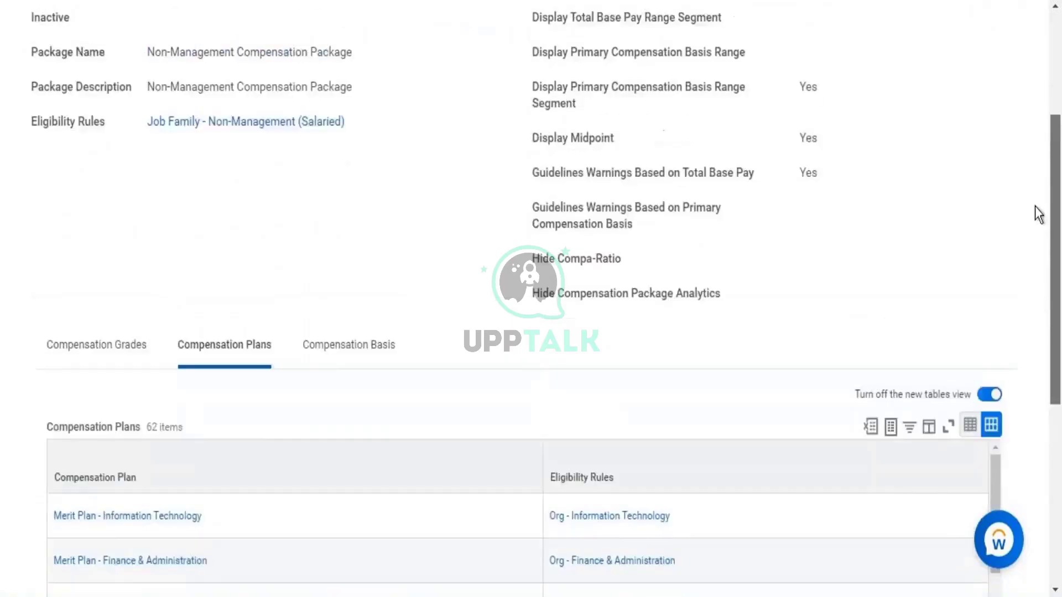
scroll(1038, 215, up, 2)
scroll(1037, 277, down, 6)
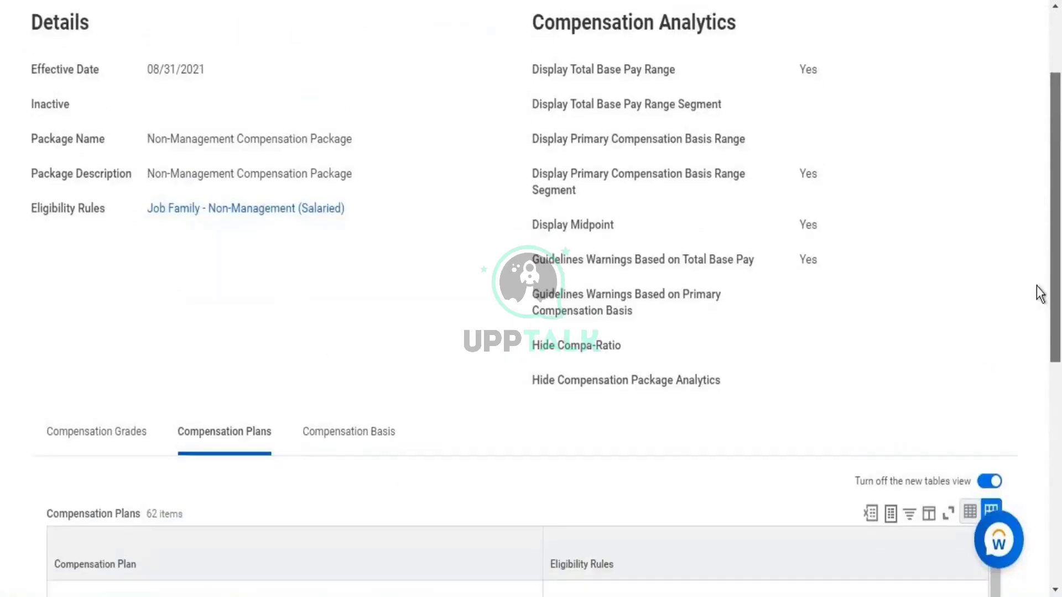
scroll(1030, 276, up, 4)
scroll(1028, 200, up, 4)
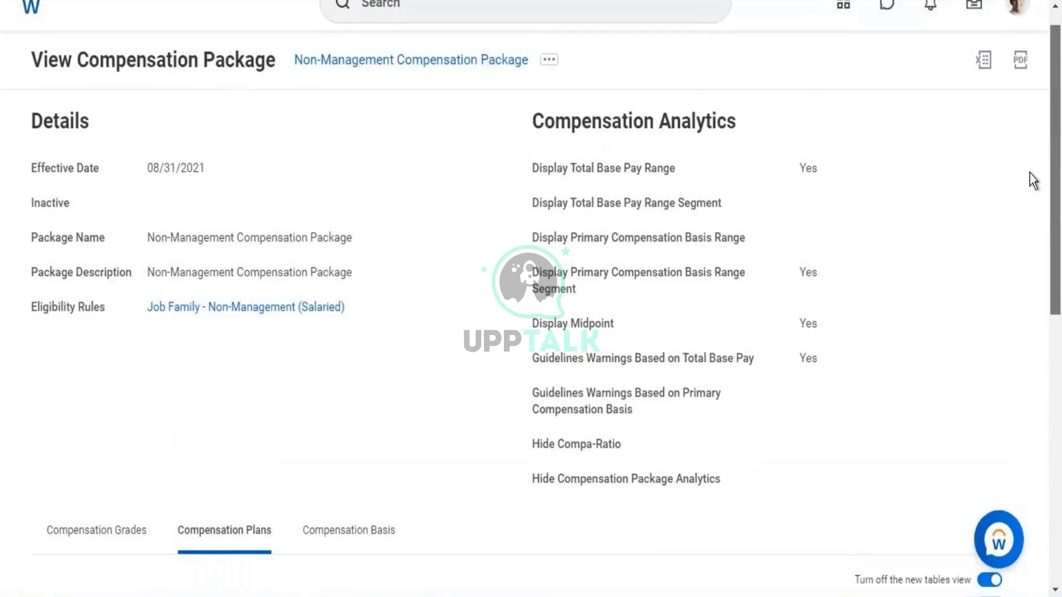
scroll(1027, 190, down, 4)
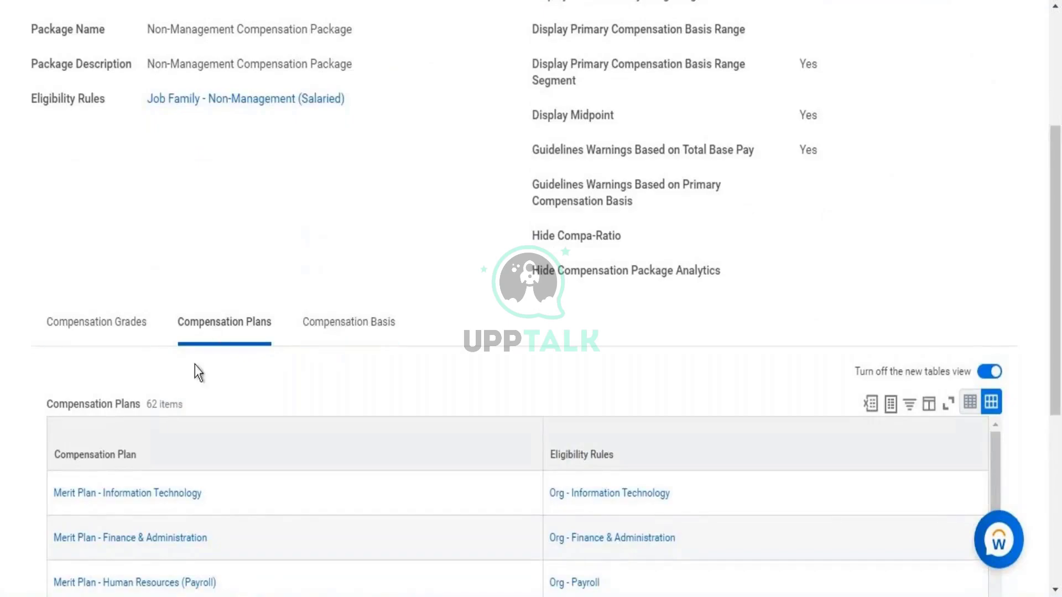
click(376, 322)
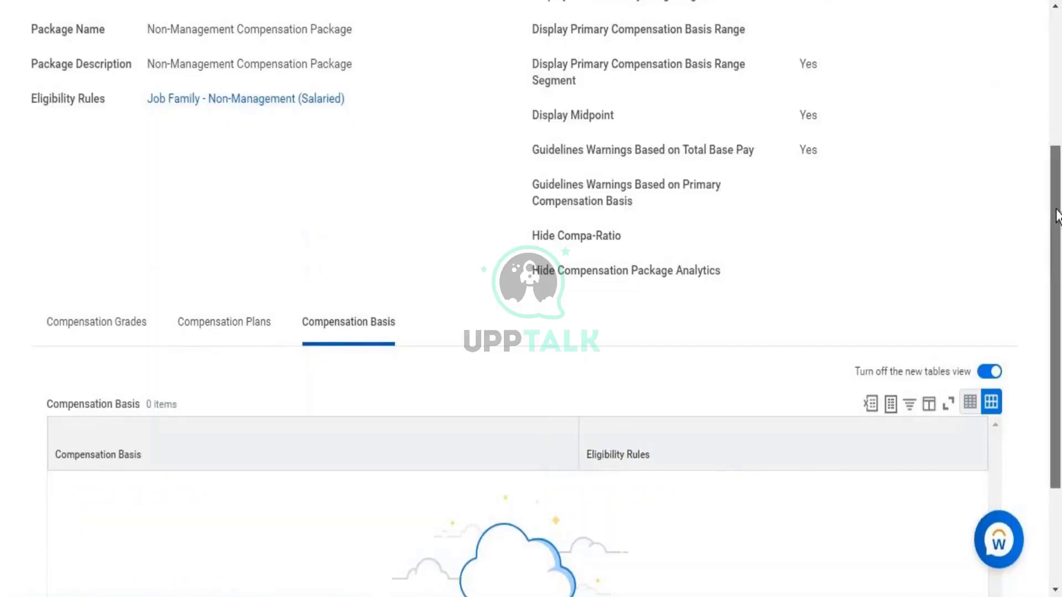
scroll(1050, 277, down, 3)
scroll(1040, 378, up, 7)
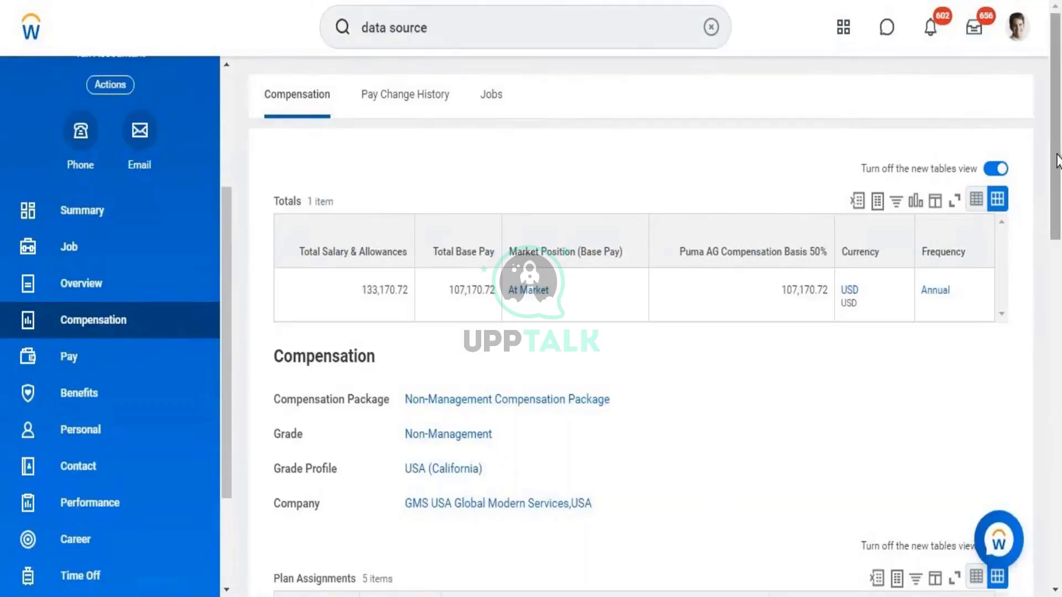
- Return to the worker's compensation page and examine the package, grade, plan assignments and stock grants
scroll(1053, 255, down, 1)
scroll(1053, 260, down, 8)
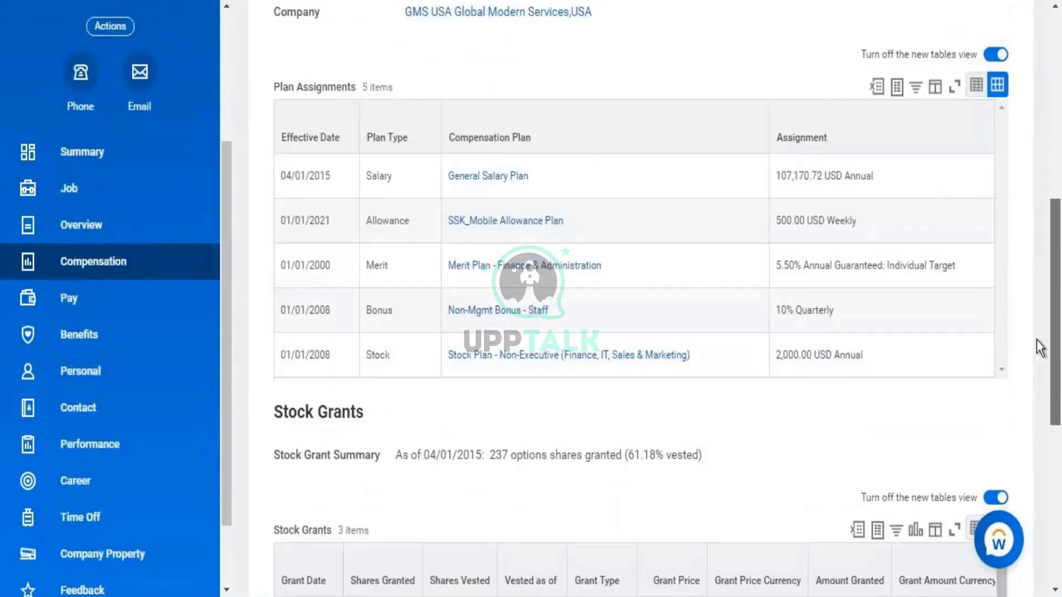
scroll(1027, 388, down, 3)
scroll(1024, 410, up, 4)
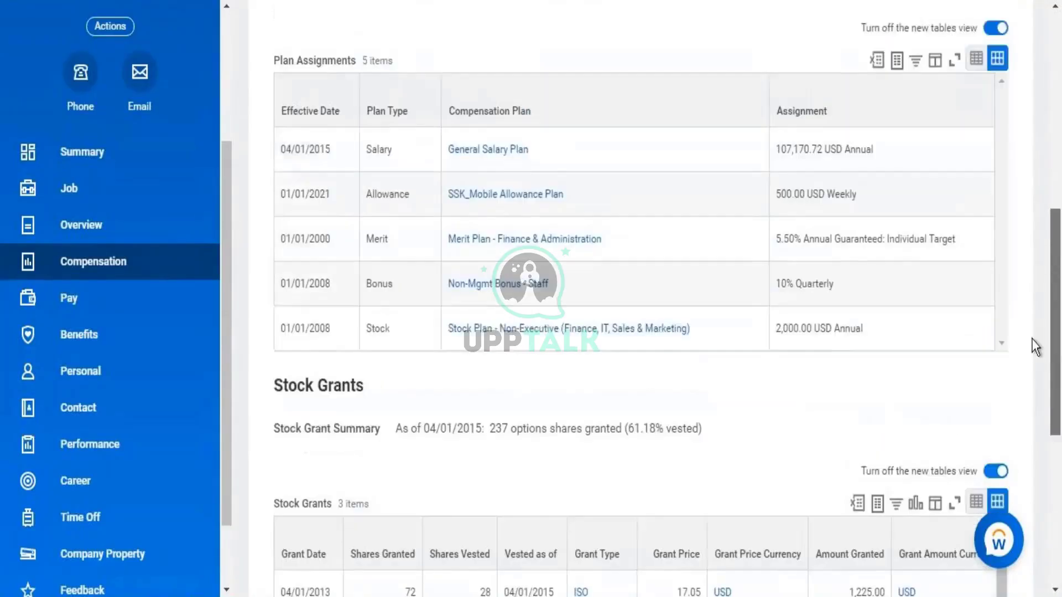
scroll(1037, 325, up, 2)
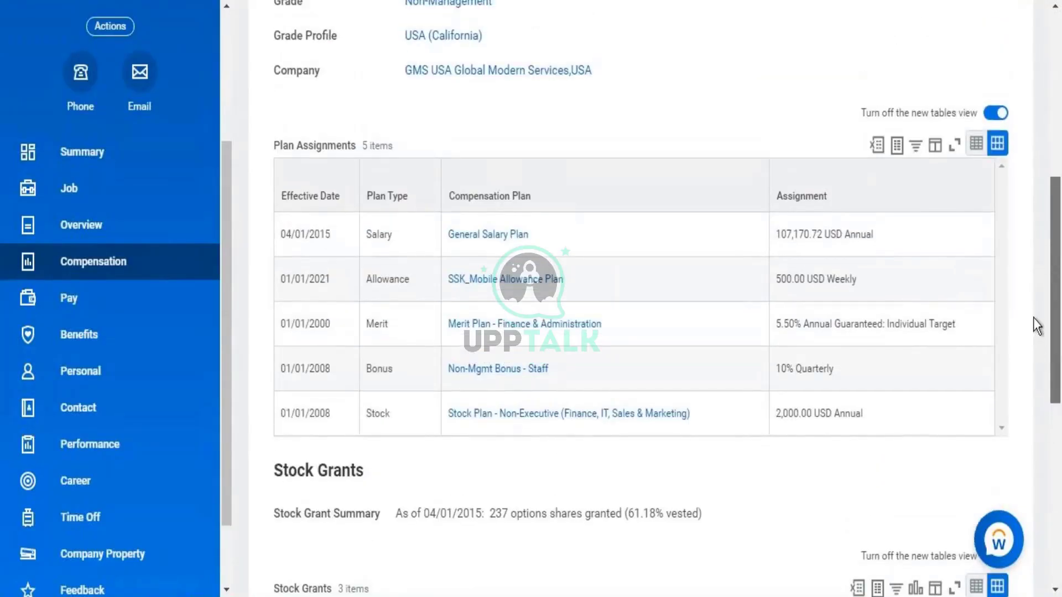
scroll(1032, 304, up, 3)
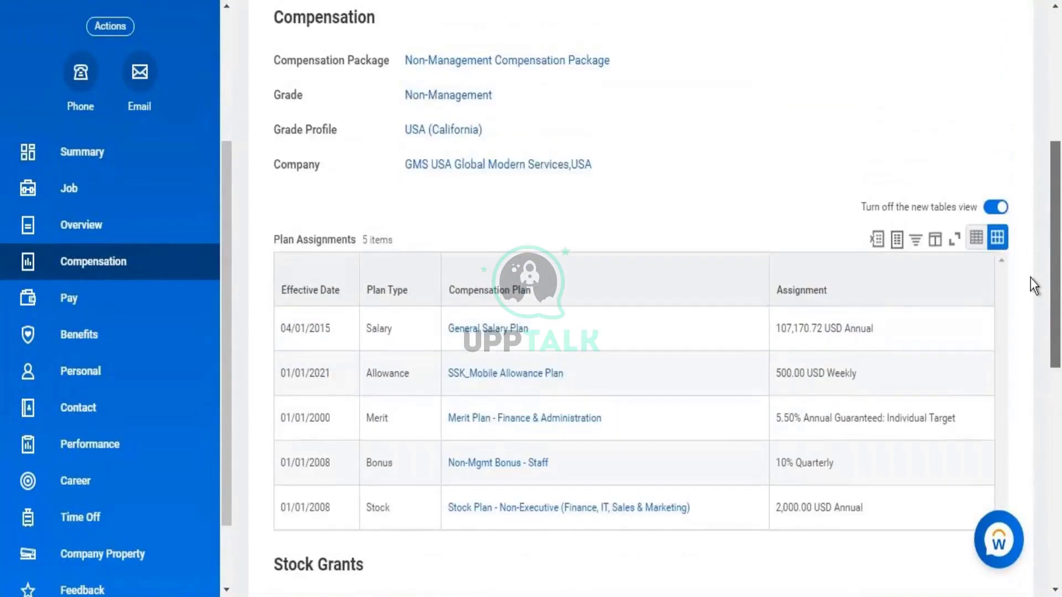
scroll(1029, 291, down, 7)
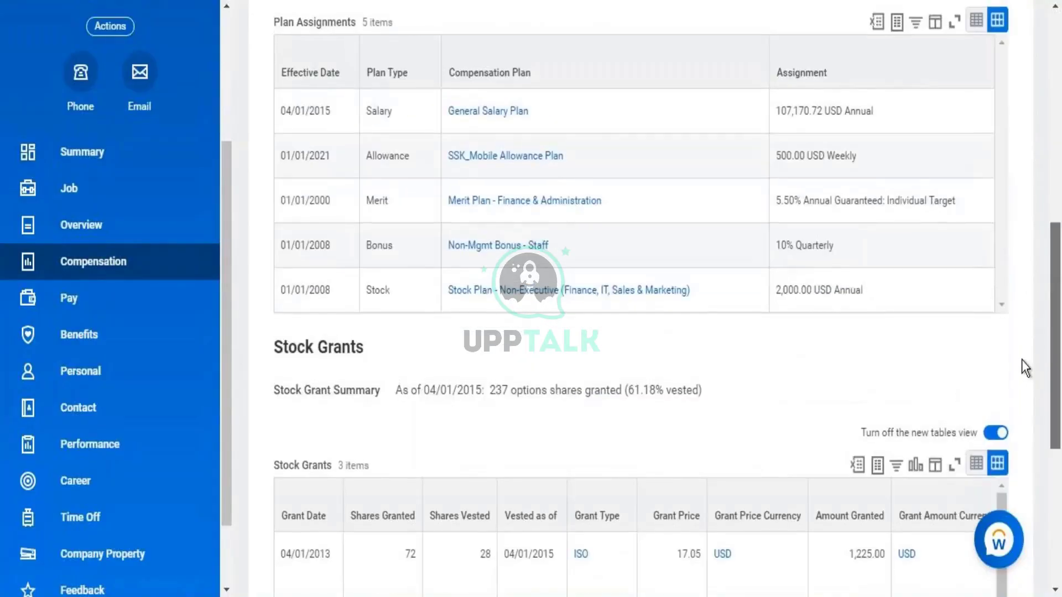
scroll(1021, 359, up, 1)
scroll(1017, 339, up, 5)
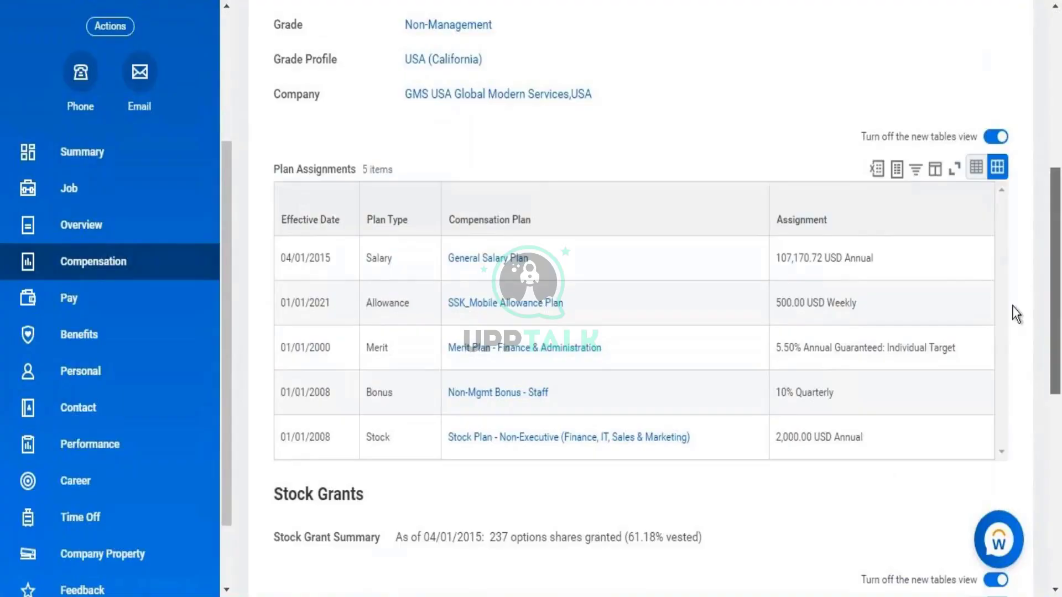
scroll(1017, 314, up, 1)
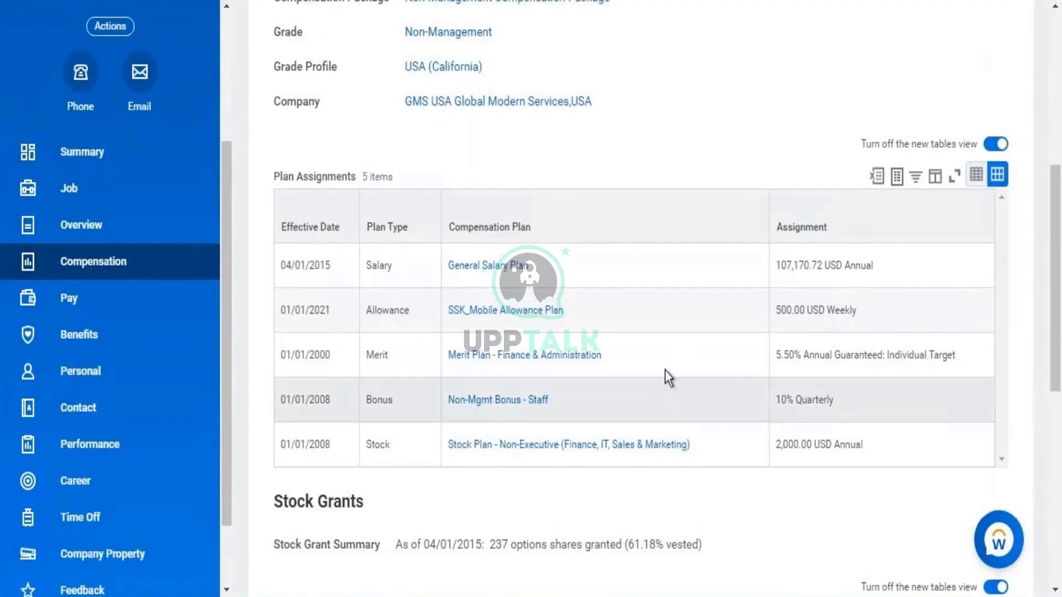
- Open Merit Plan - Finance & Administration and review its award calculation, plan eligibility and merit plan profiles
right_click(492, 272)
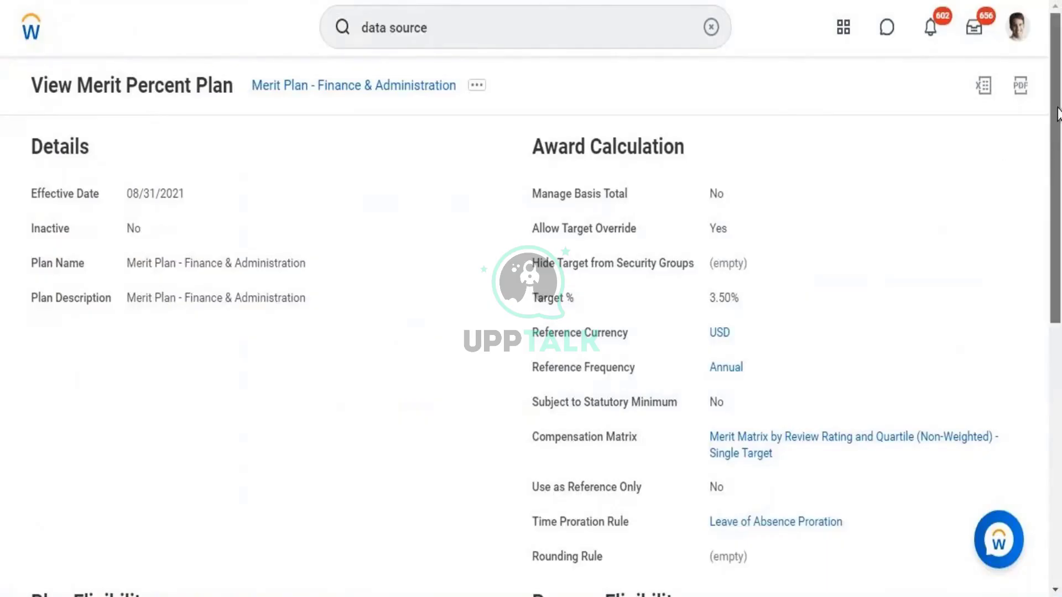
scroll(1053, 160, down, 4)
scroll(1043, 246, down, 2)
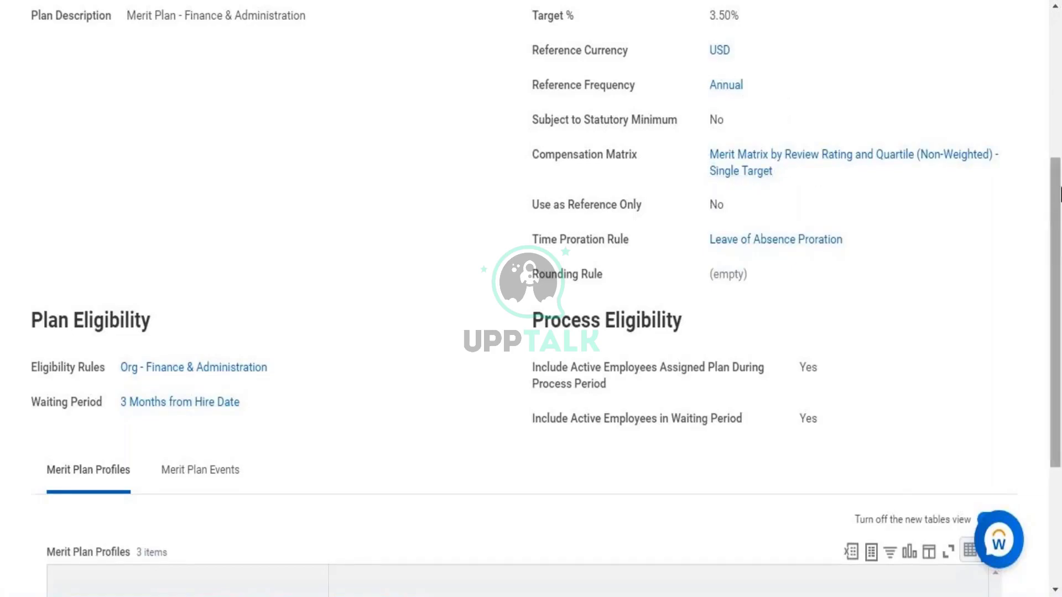
drag(1059, 193, 1035, 326)
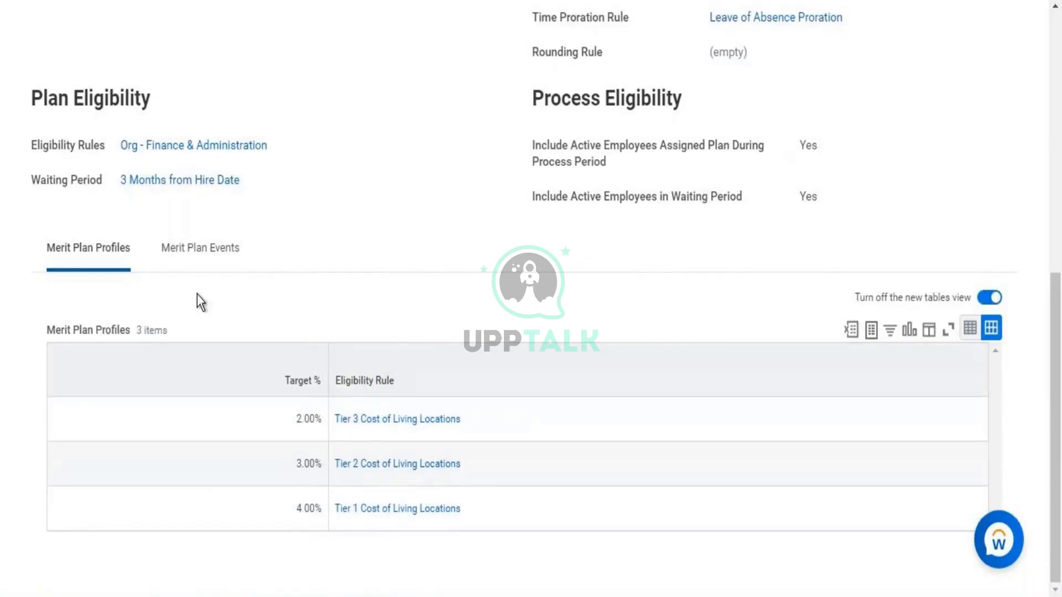
- Examine the merit plan's events, including the compensation reviews and their statuses
click(209, 249)
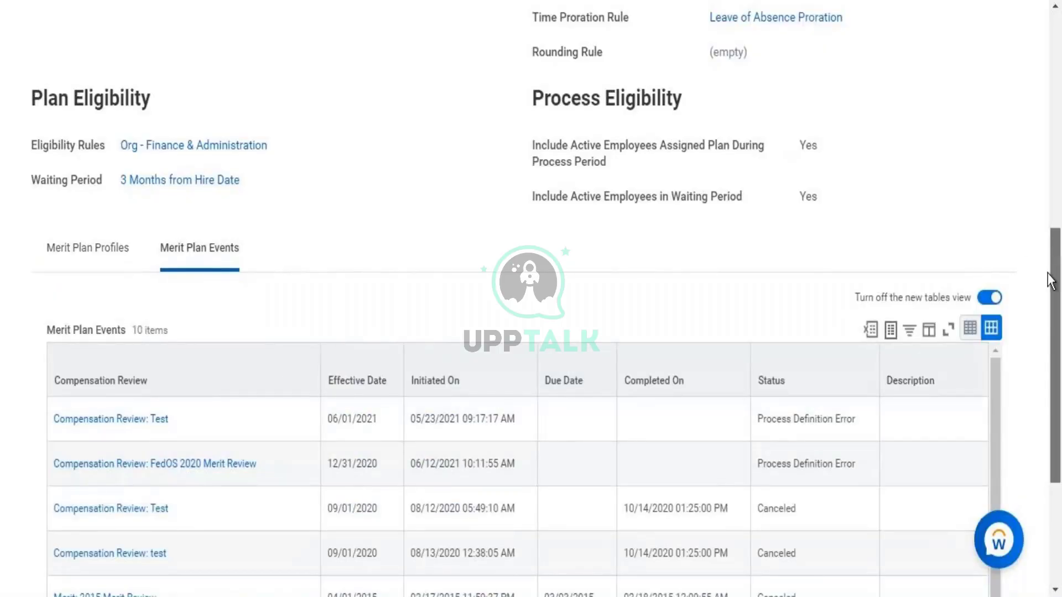
drag(1055, 247, 1049, 346)
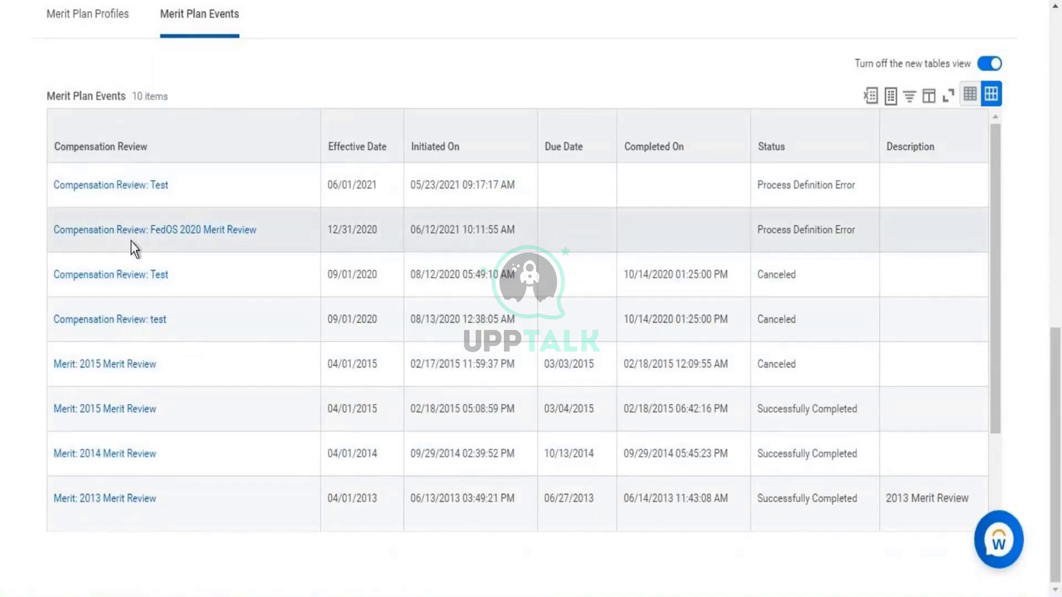
mouse_move(136, 187)
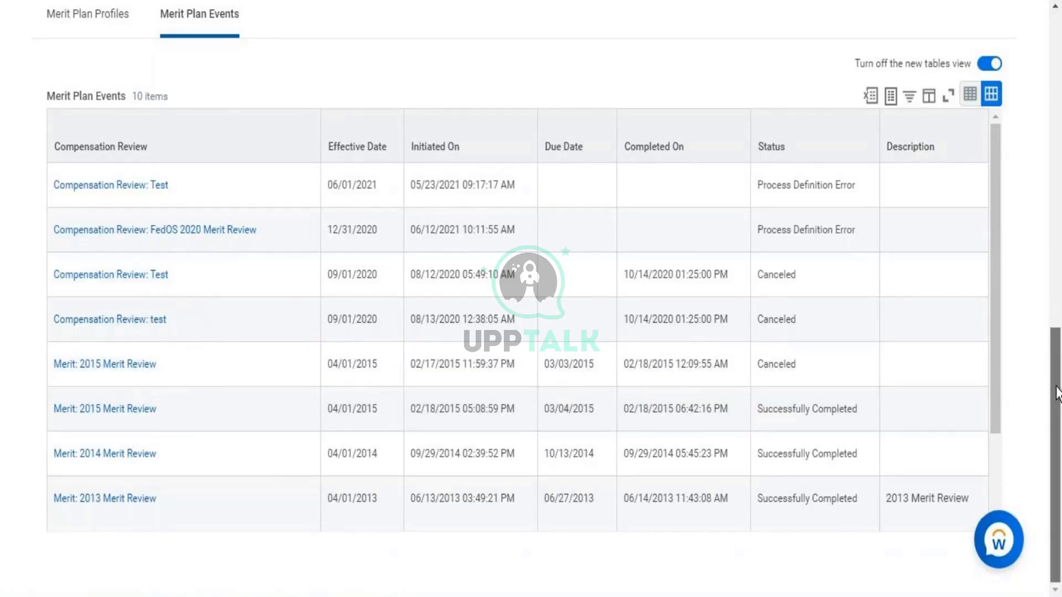
drag(1047, 333, 1043, 72)
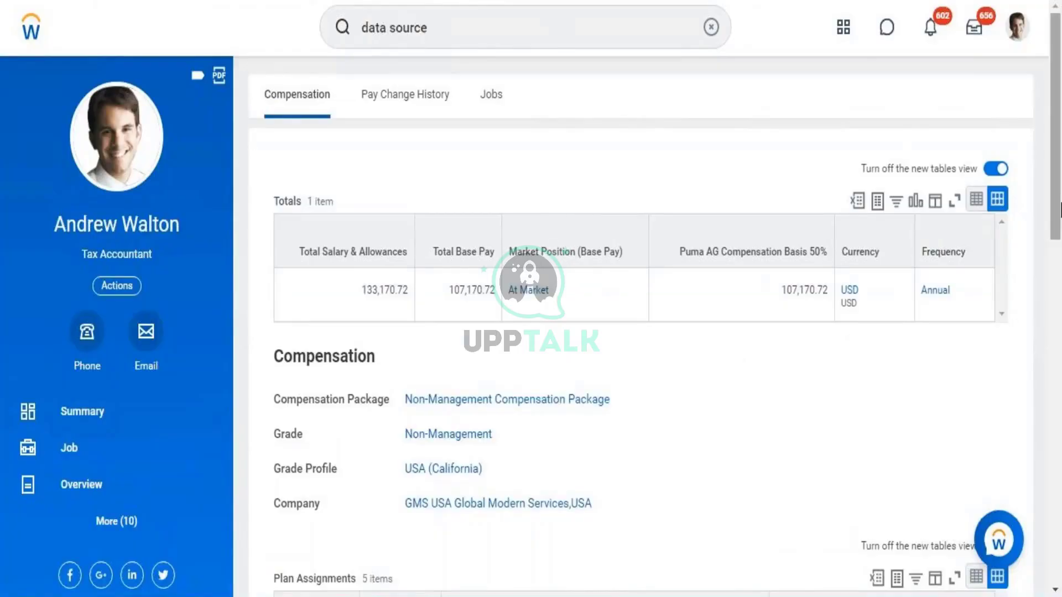
- From the worker's plan assignments, open the Non-Mgmt Bonus - Staff plan and review its award calculation and eligibility
scroll(1040, 343, down, 5)
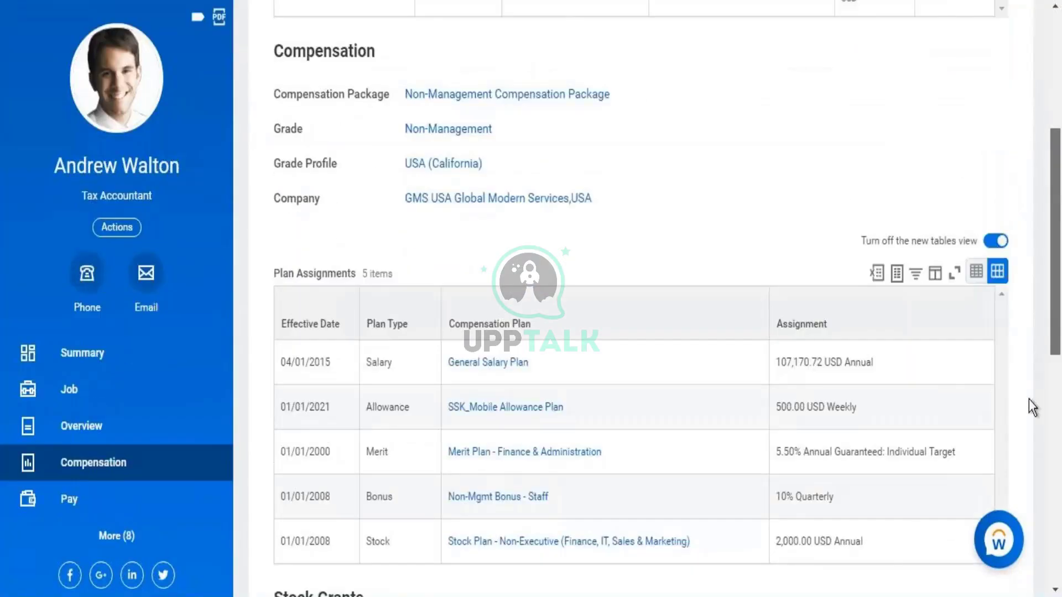
scroll(1028, 400, down, 4)
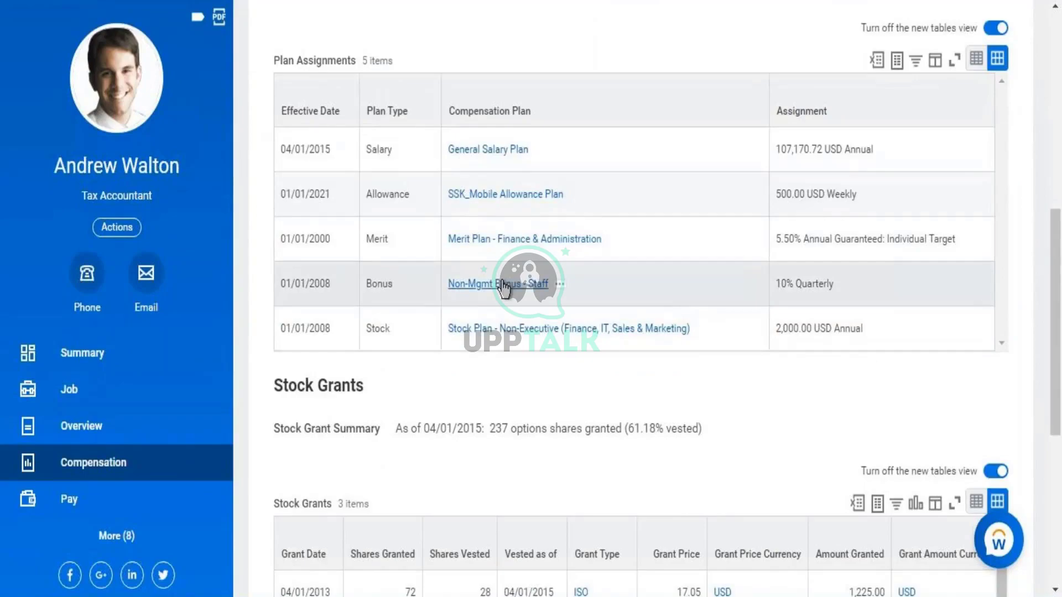
click(502, 284)
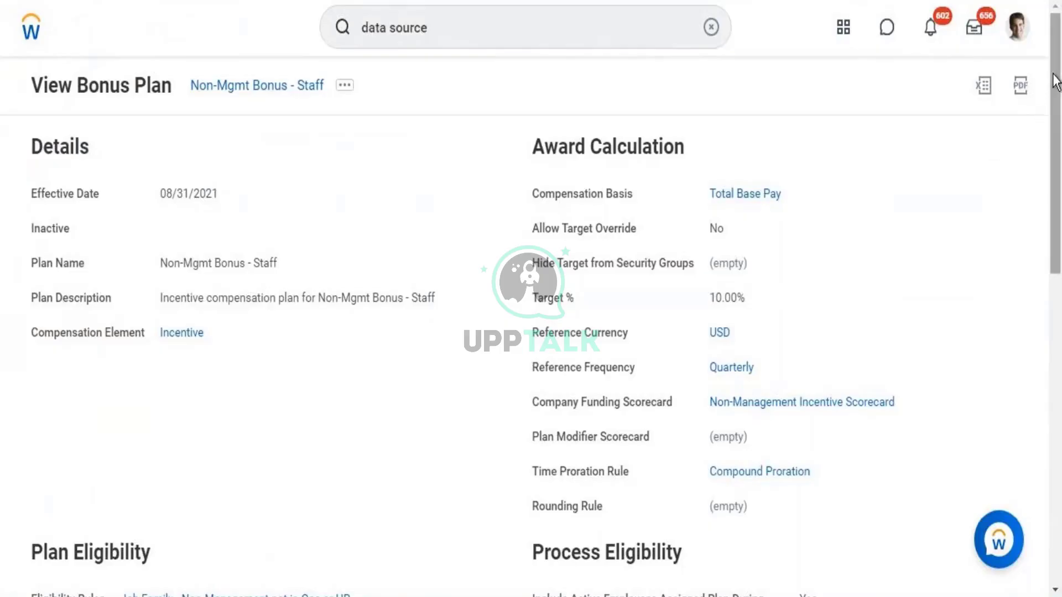
scroll(1057, 105, down, 5)
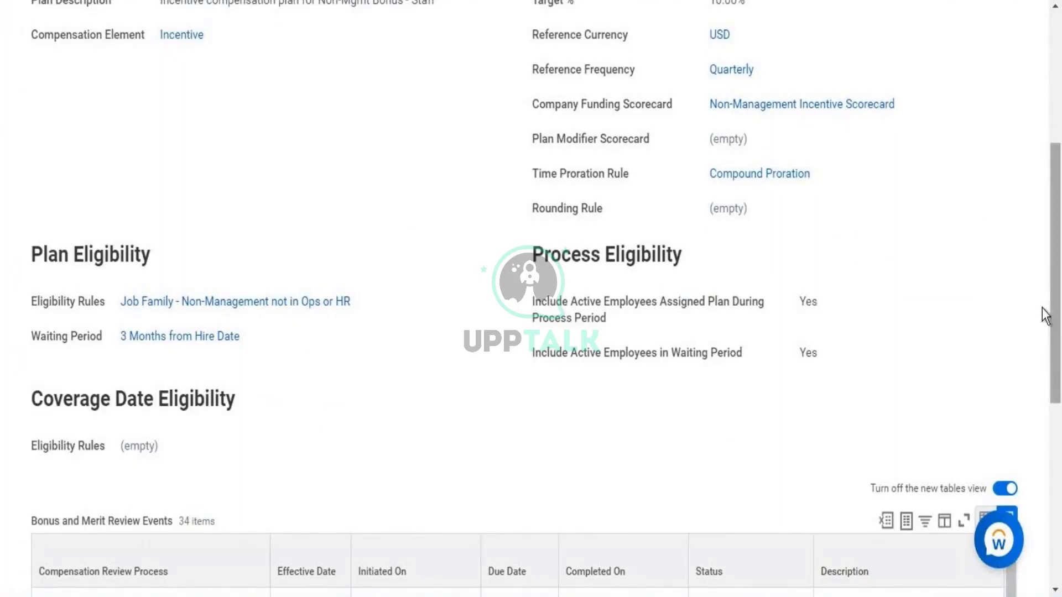
- Examine the Non-Mgmt Bonus - Staff plan's target, scorecard, proration, waiting period and process eligibility settings
drag(1060, 291, 1060, 187)
scroll(1060, 212, down, 2)
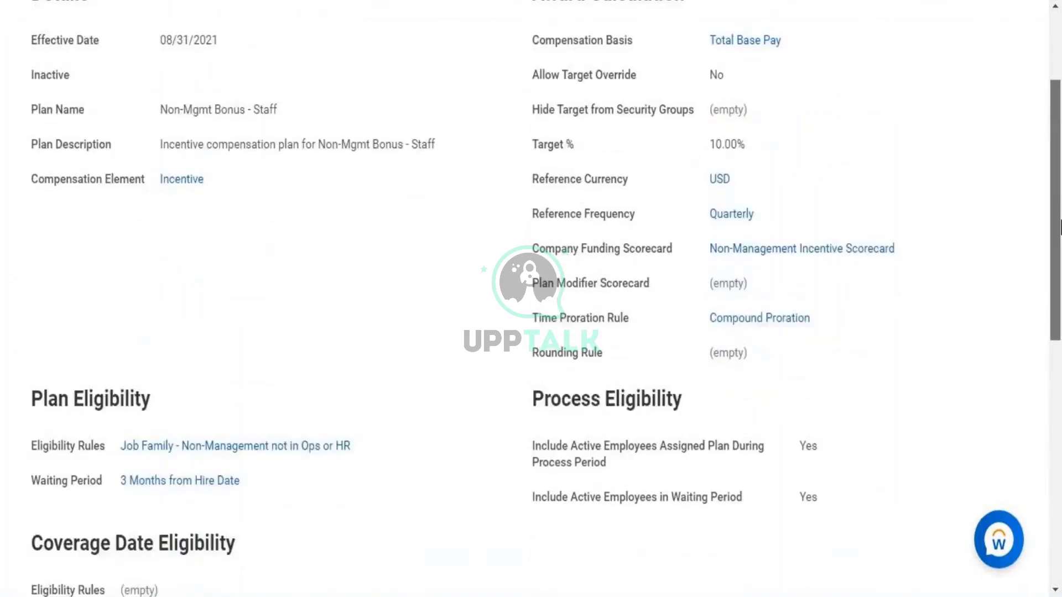
drag(1060, 227, 1060, 283)
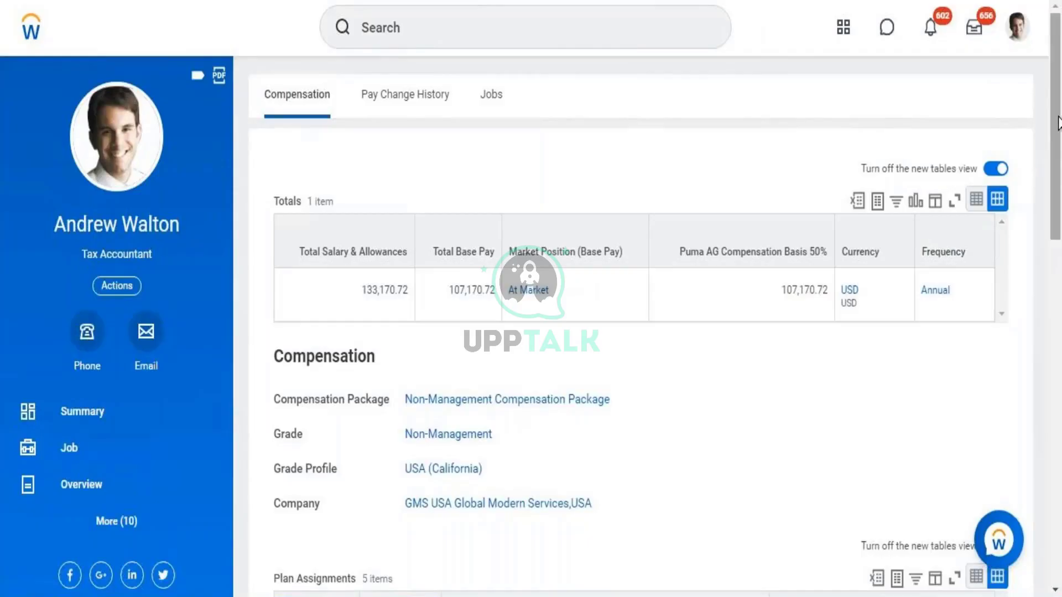
- Return to the worker's compensation page, review plan assignments and stock grants, and show the profile's full section list with Compensation selected
drag(1057, 162, 1054, 301)
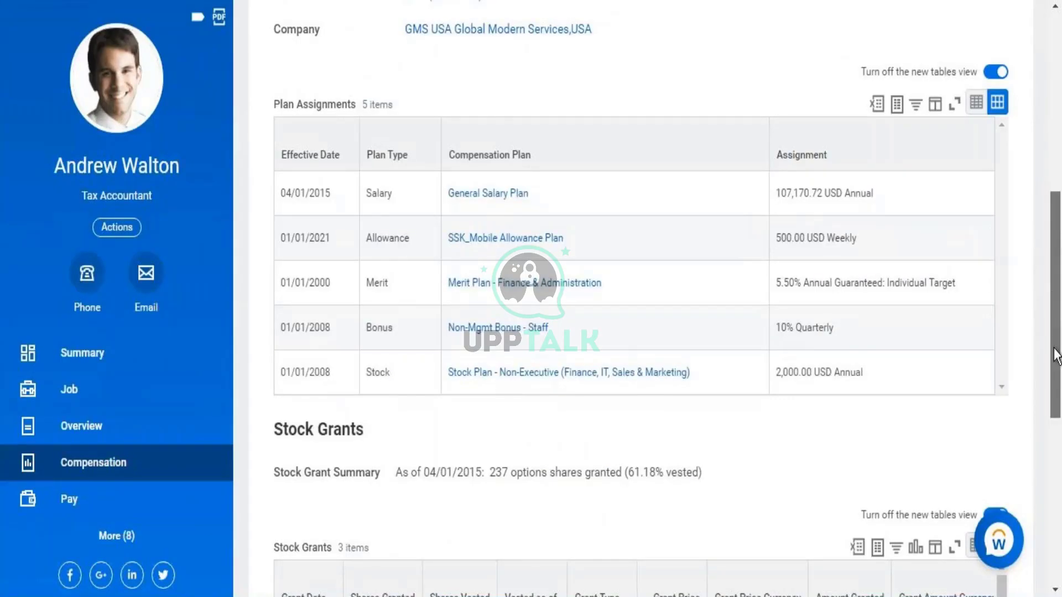
mouse_move(1054, 302)
mouse_down()
mouse_move(1057, 450)
mouse_move(1060, 310)
mouse_up()
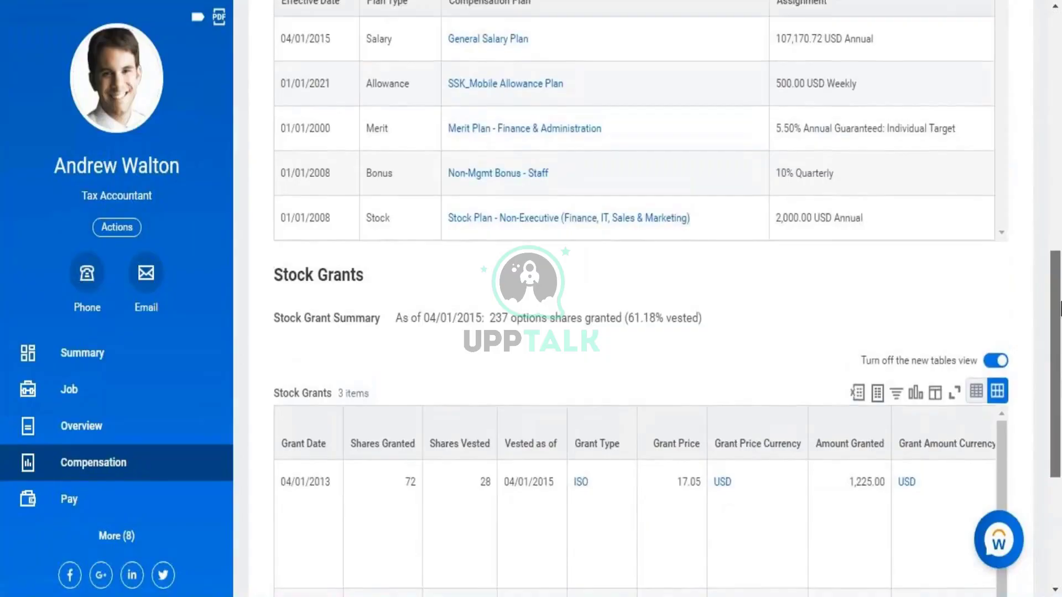
drag(1060, 310, 1057, 70)
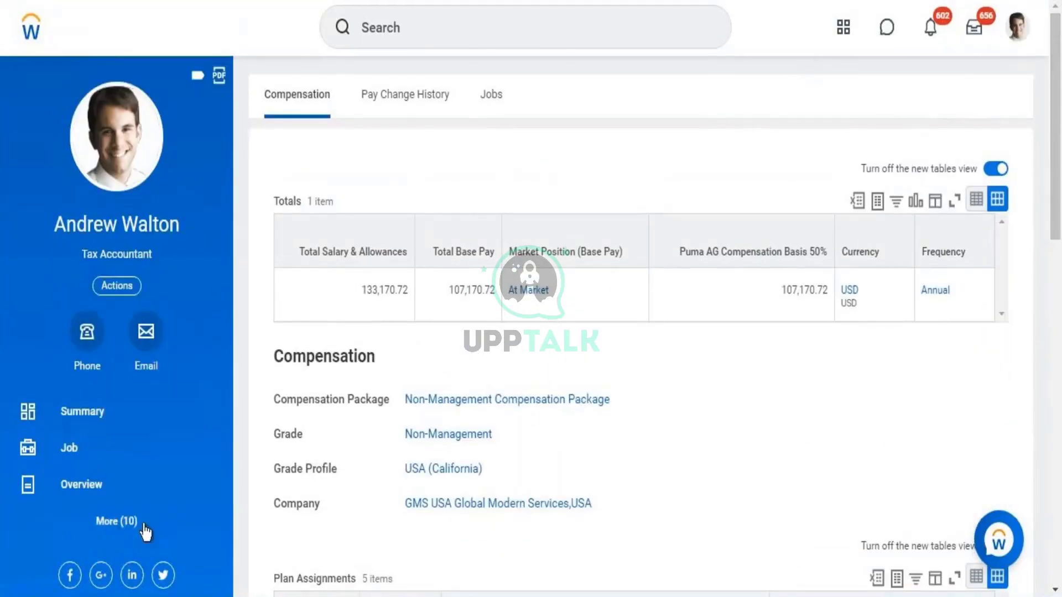
click(106, 528)
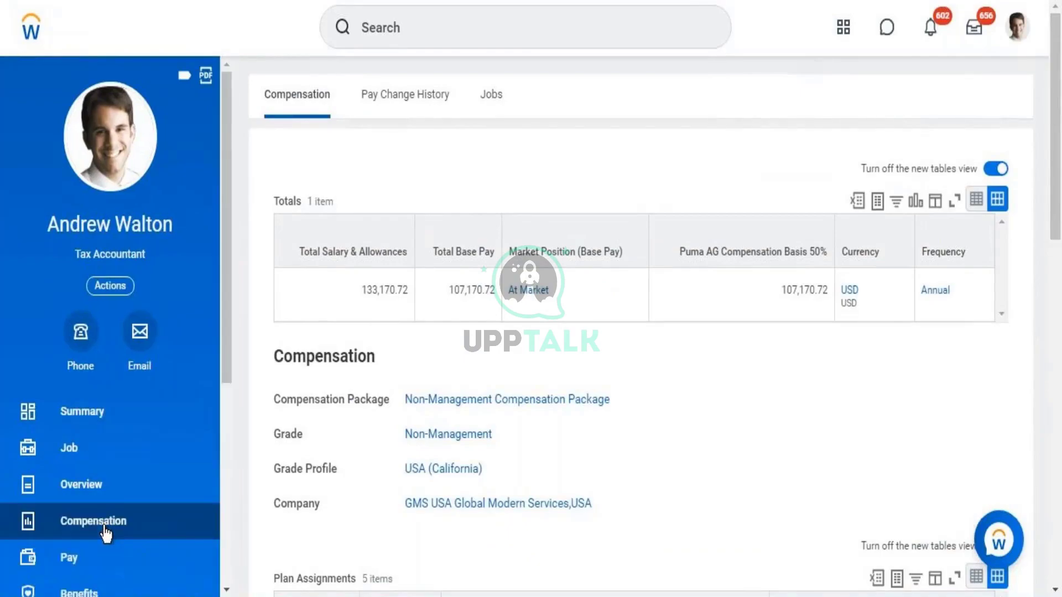
drag(227, 307, 220, 424)
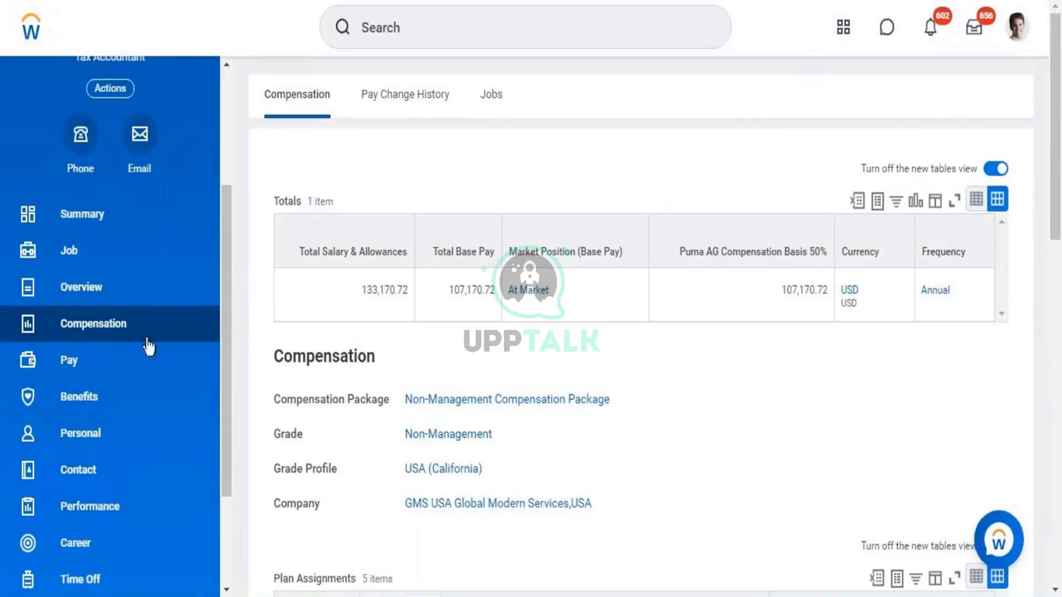
click(153, 332)
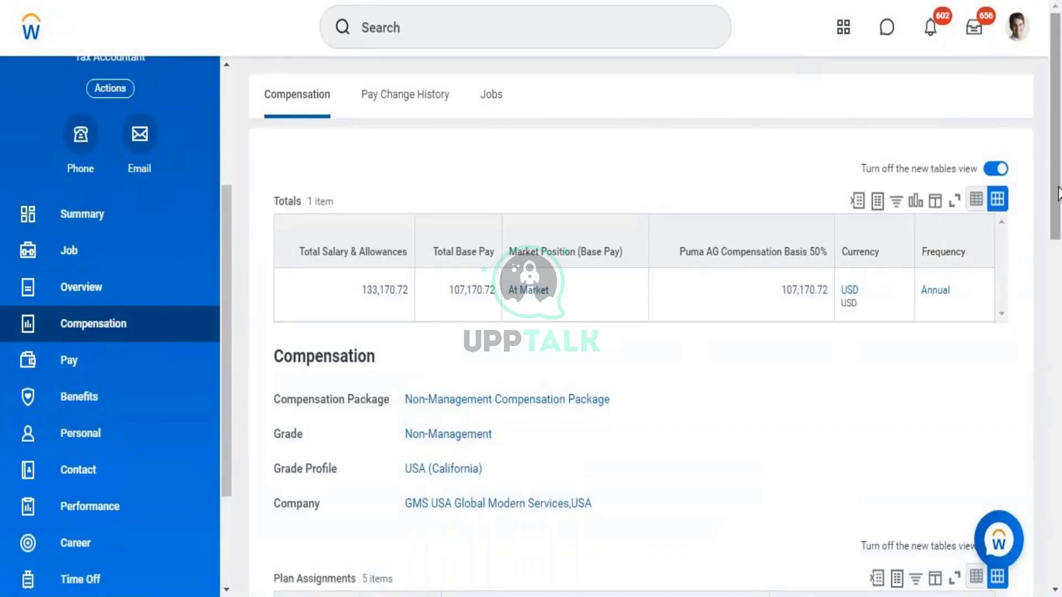
- From the worker's plan assignments, open Stock Plan - Non-Executive (Finance, IT, Sales & Marketing) to view its details
drag(1057, 193, 1059, 363)
scroll(585, 351, down, 3)
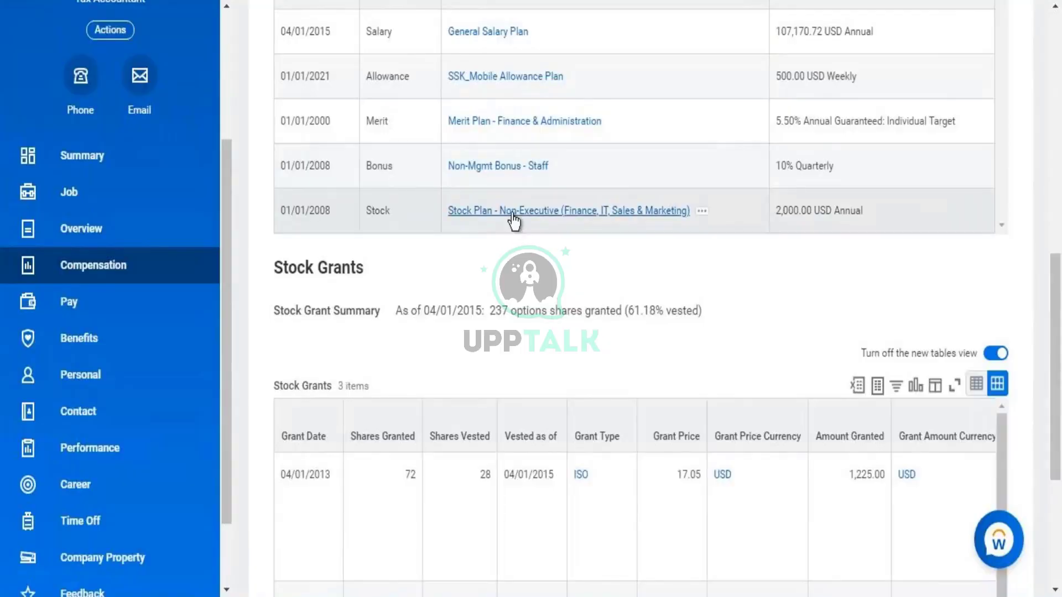
click(513, 215)
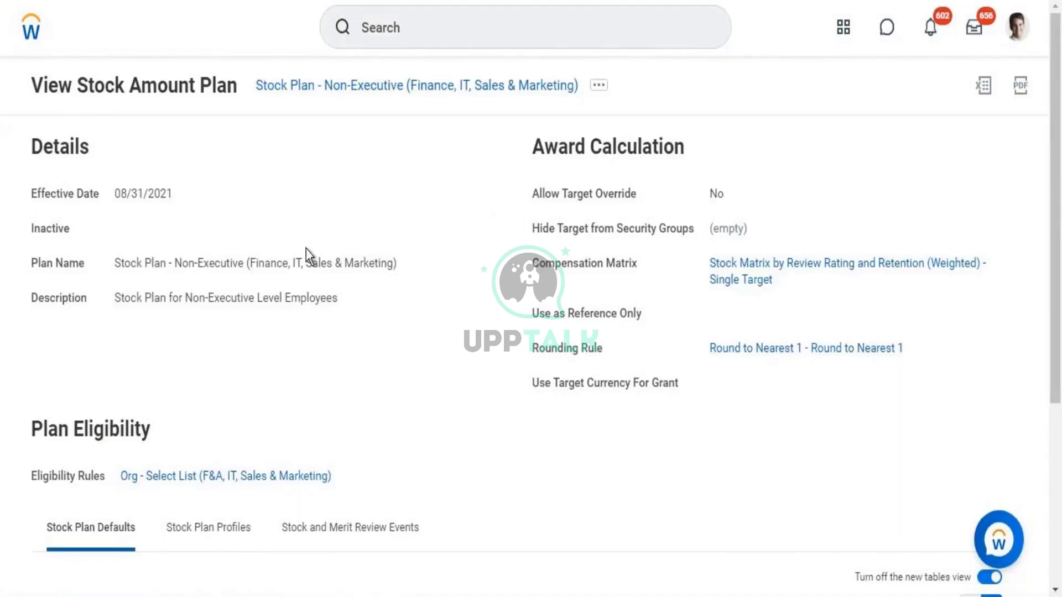
- Open the stock plan's eligibility rule Org - Select List (F&A, IT, Sales & Marketing), review its conditions and close it
right_click(283, 481)
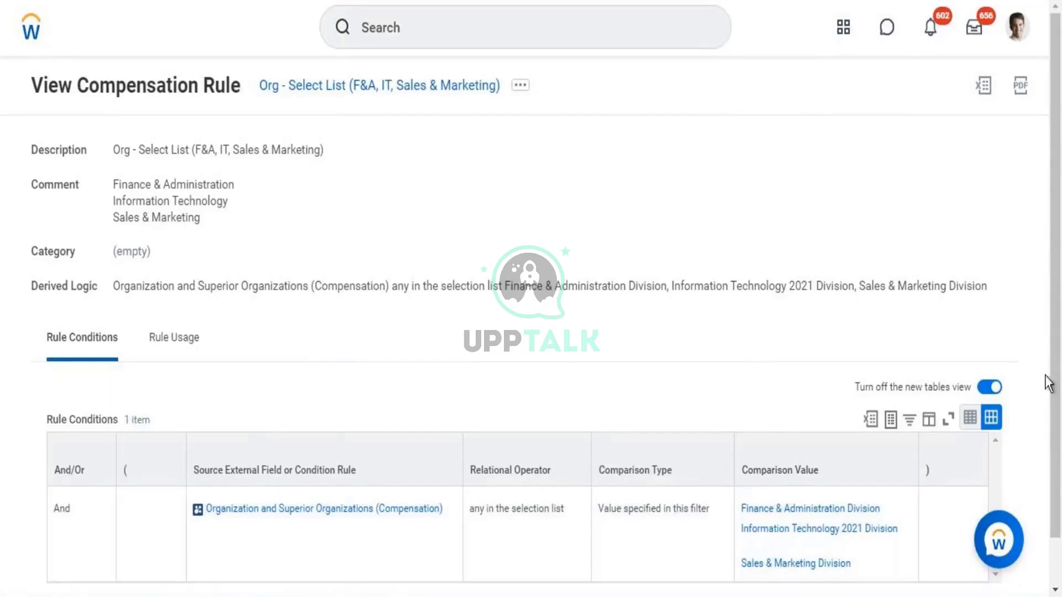
drag(1059, 367, 1052, 437)
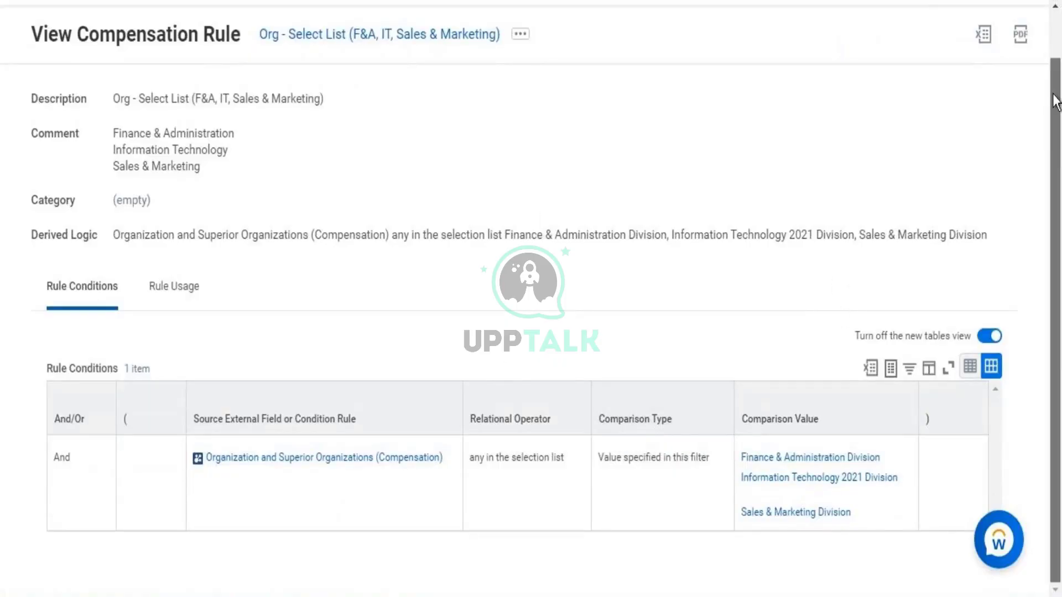
scroll(1047, 56, up, 1)
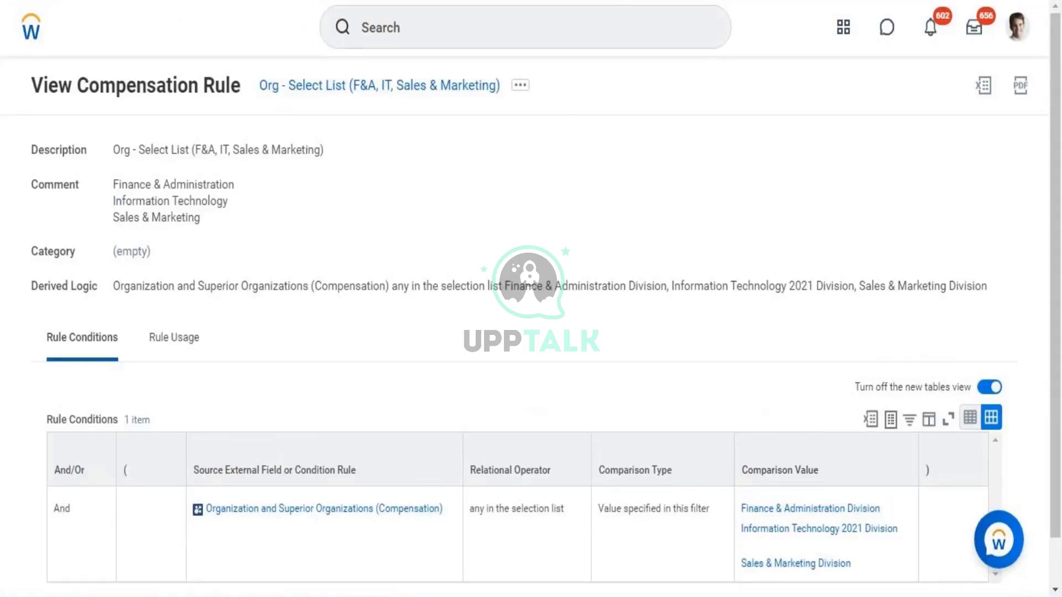
key(ctrl+w)
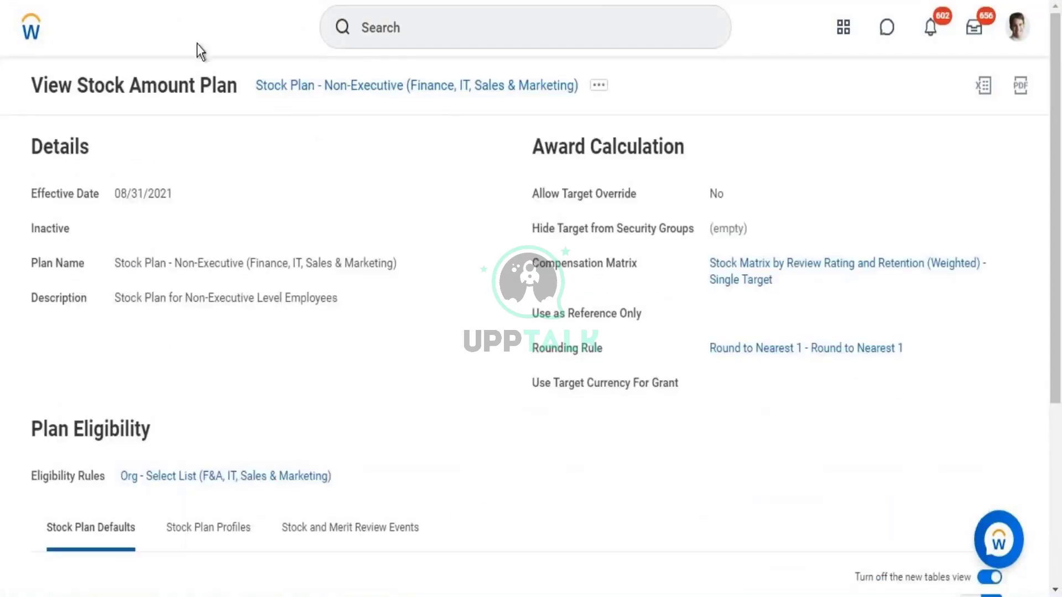
- Go to the home page, search for "create compensation" and open the Create Compensation Eligibility Rule task
click(32, 32)
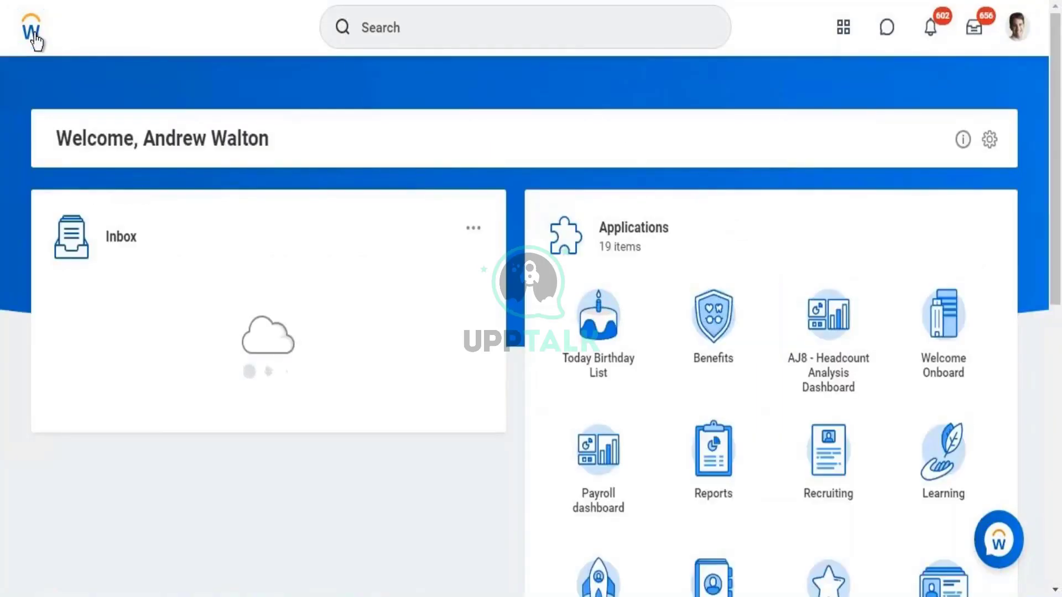
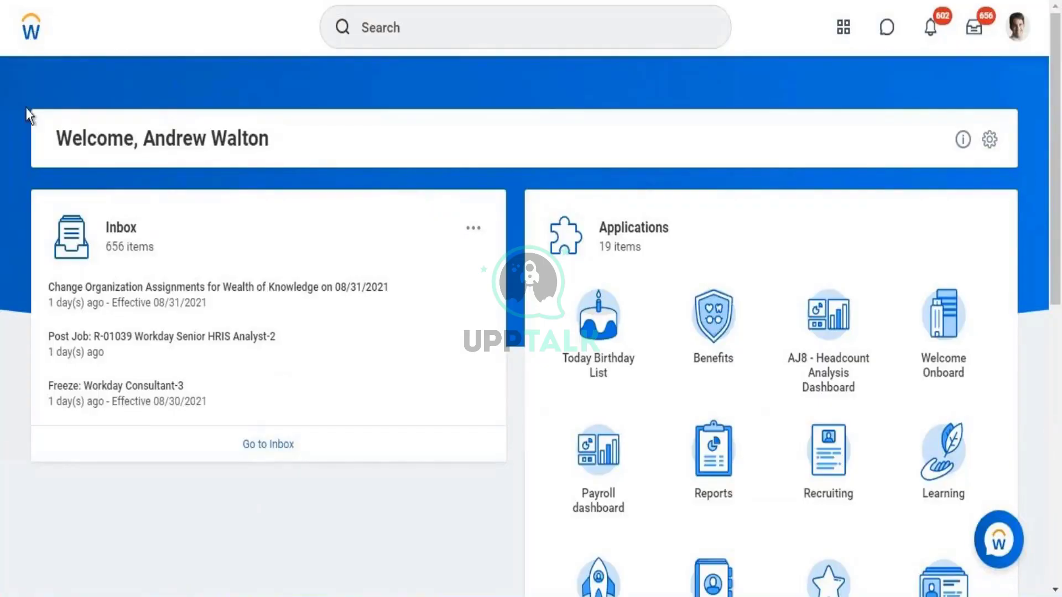
click(400, 33)
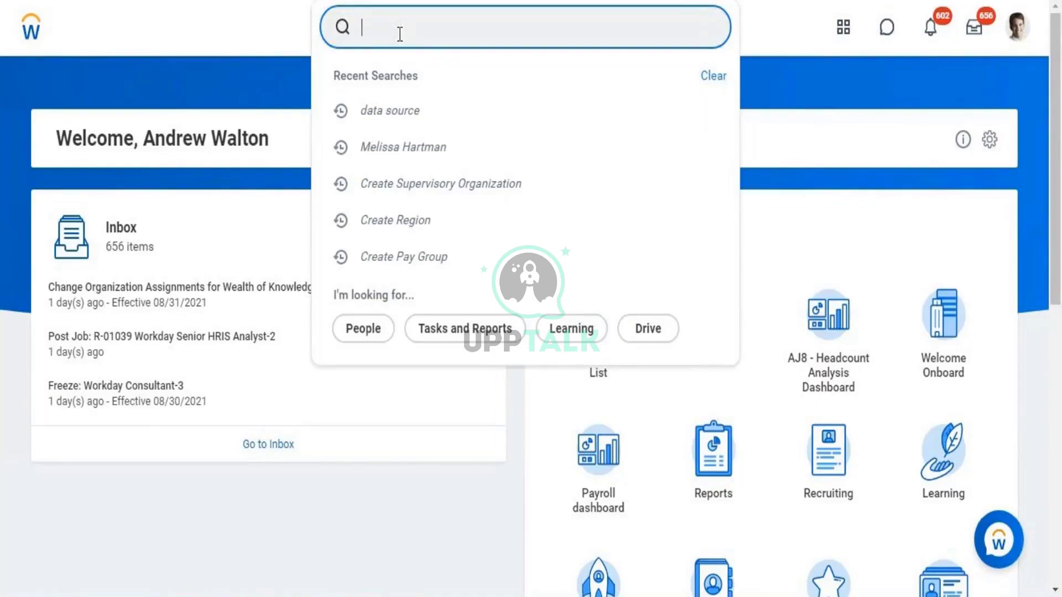
text(create)
text( ion compensat)
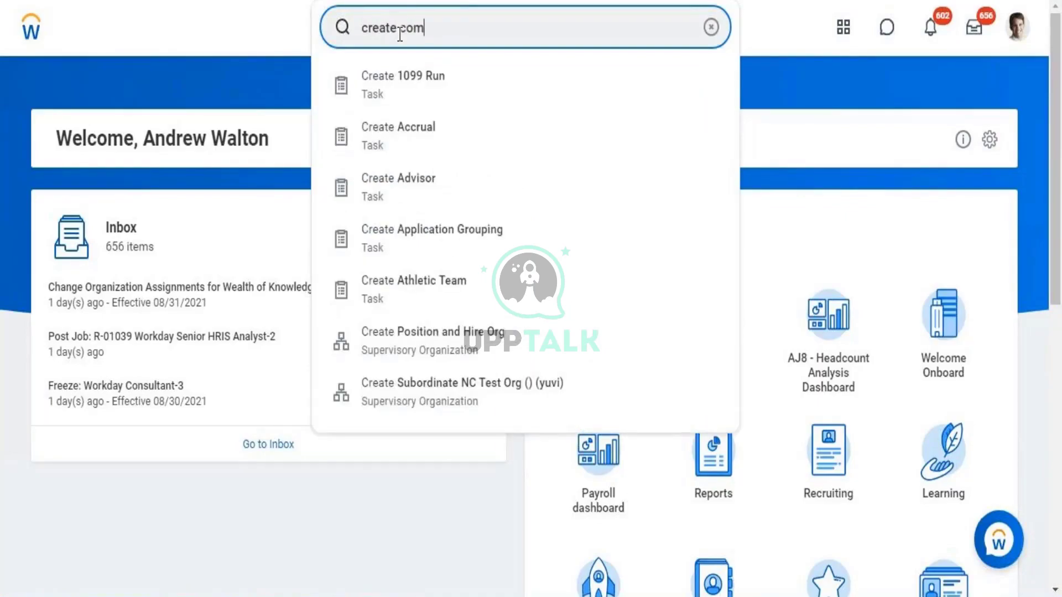
click(400, 27)
text(ion)
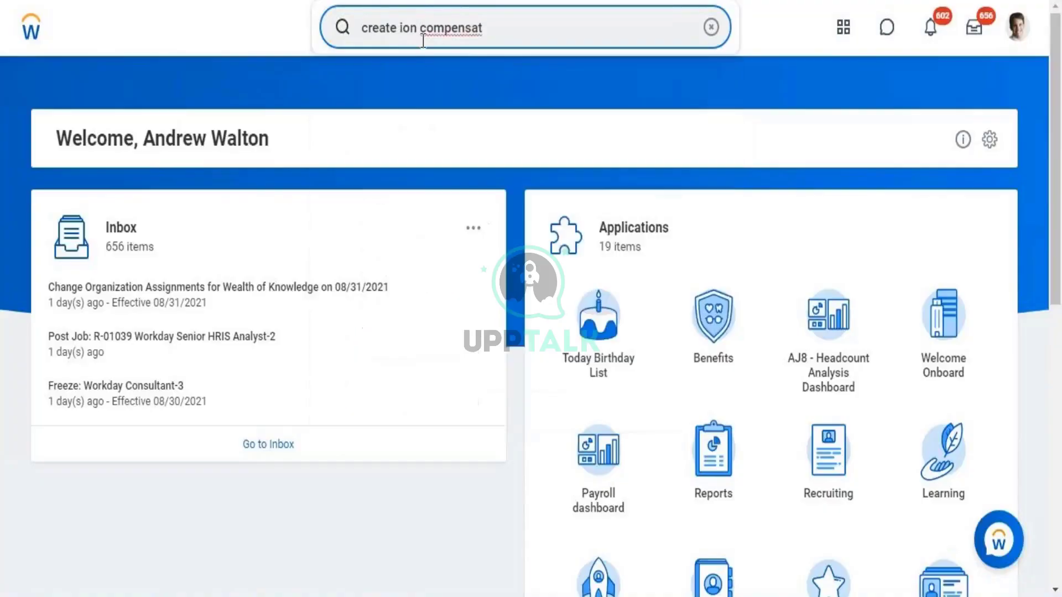
key(BackSpace)
key(BackSpace)
key(BackSpace)
key(BackSpace)
click(464, 29)
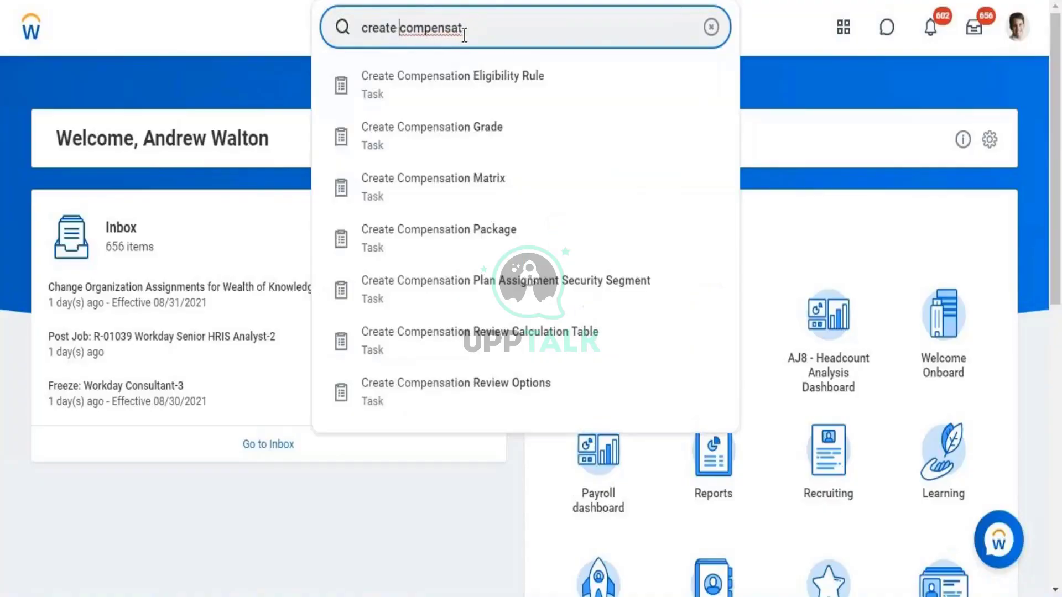
text(ion)
click(472, 76)
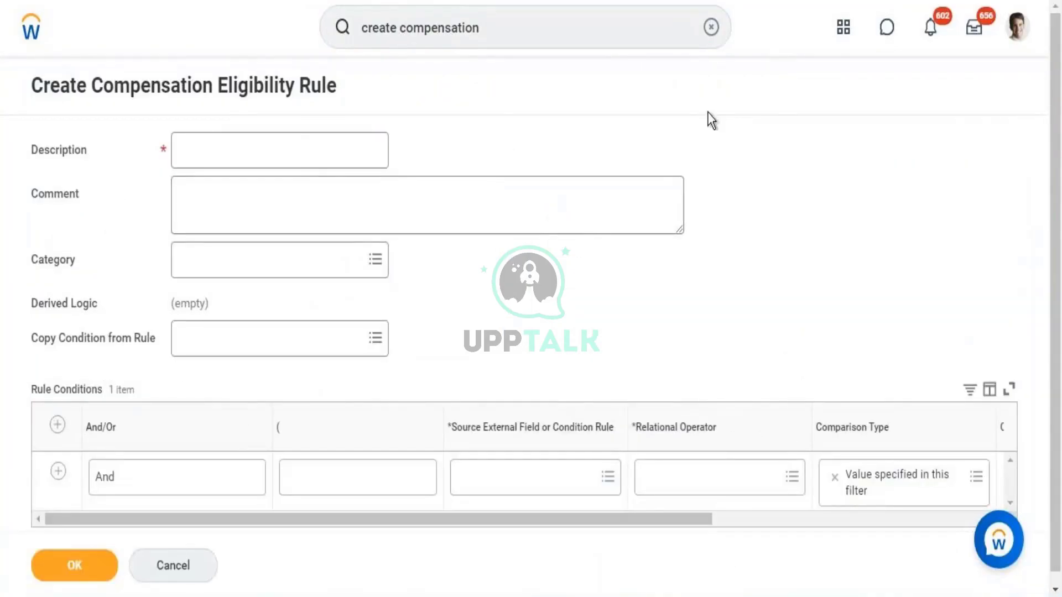
- Enter "Comp Eligibility Rue - Organization(Director Tax)" as the eligibility rule's description
click(303, 147)
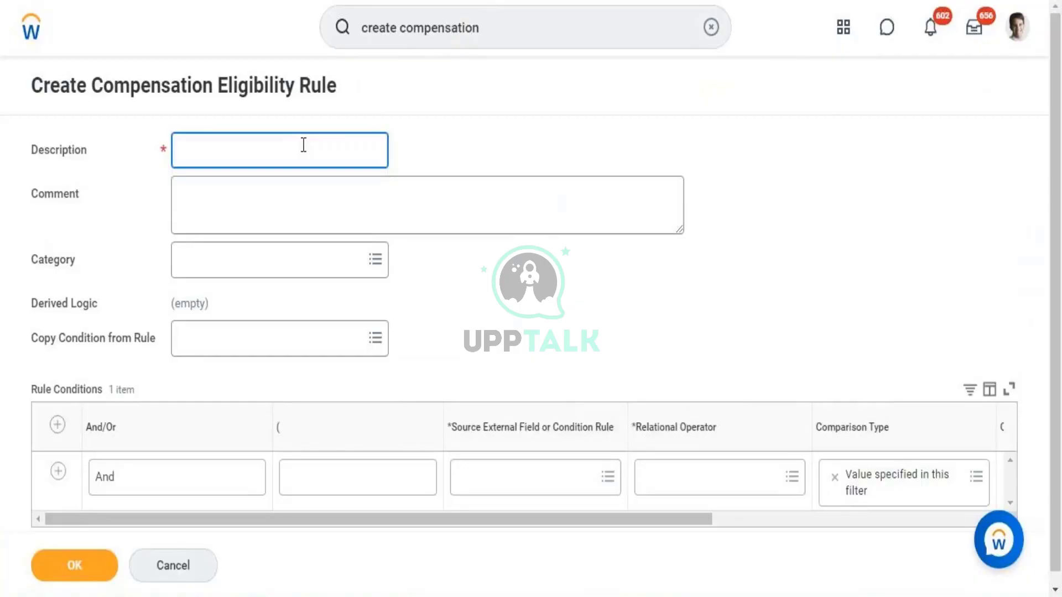
text(A)
key(BackSpace)
text(Comp Eligibili)
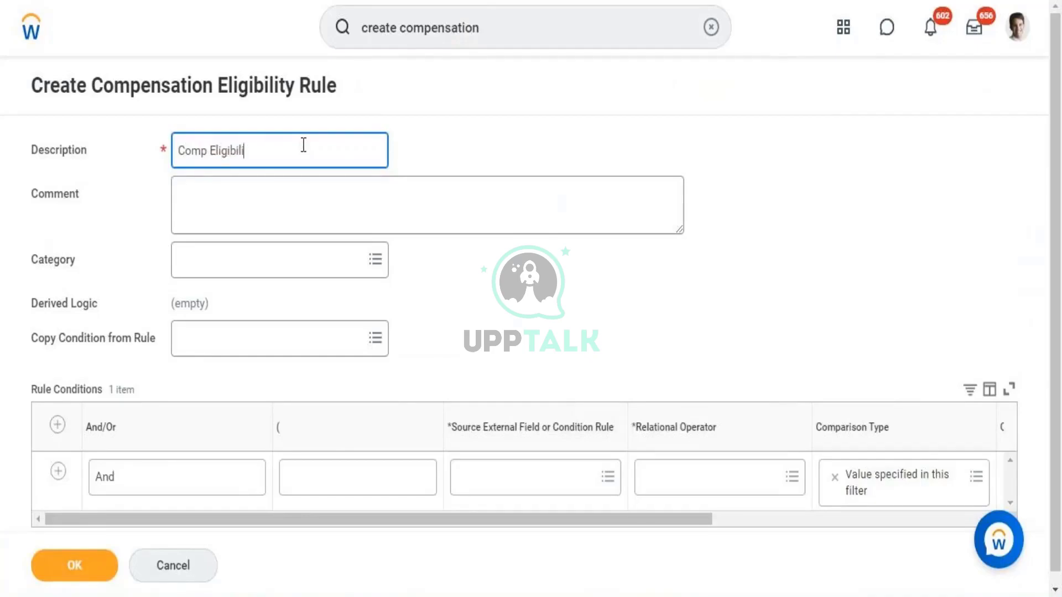
text(ty Rue - Organization(Directo)
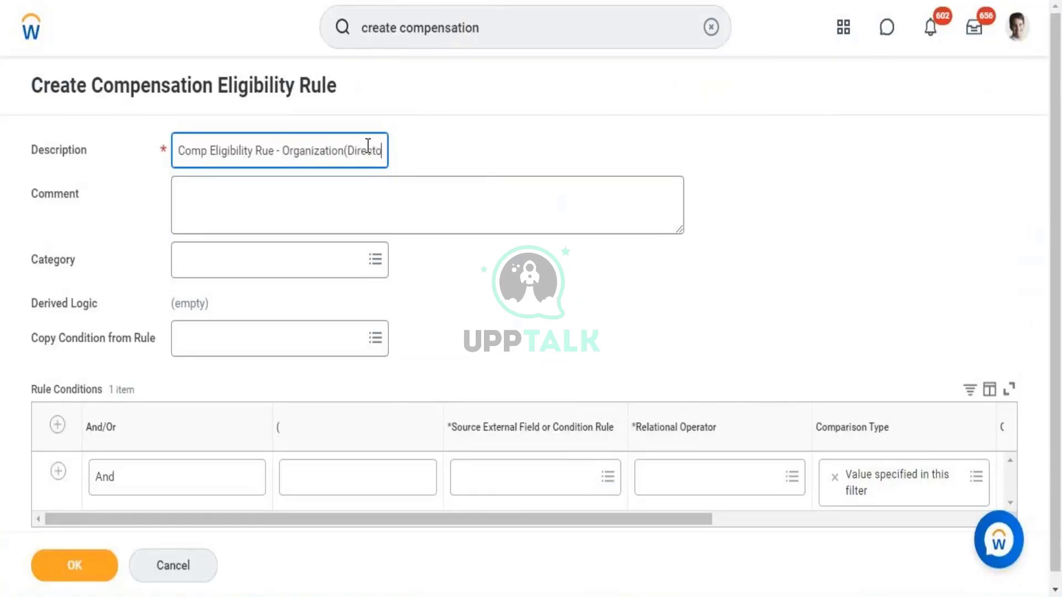
text(r)
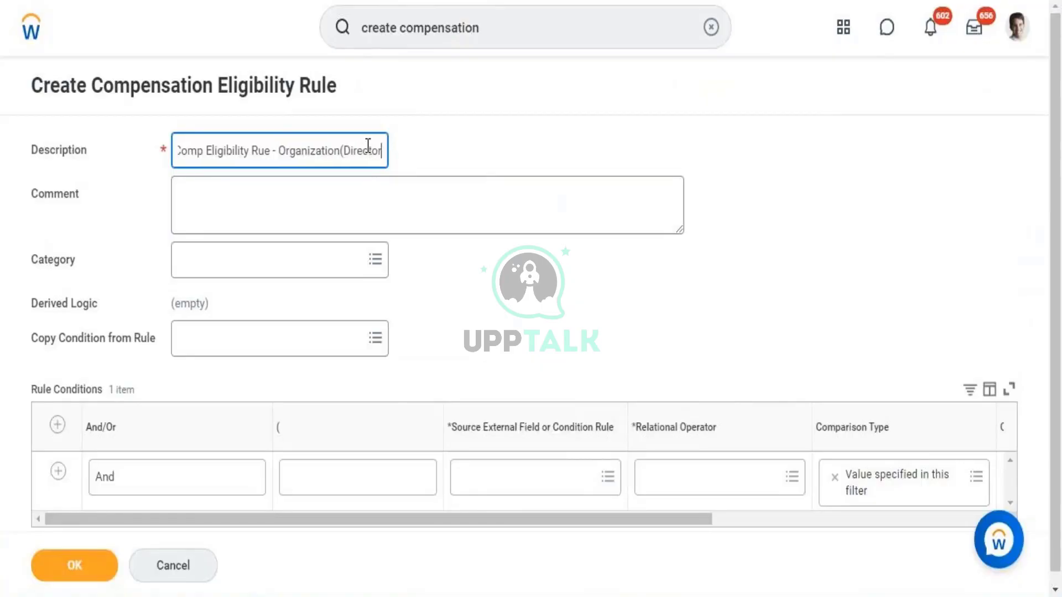
text( Tax))
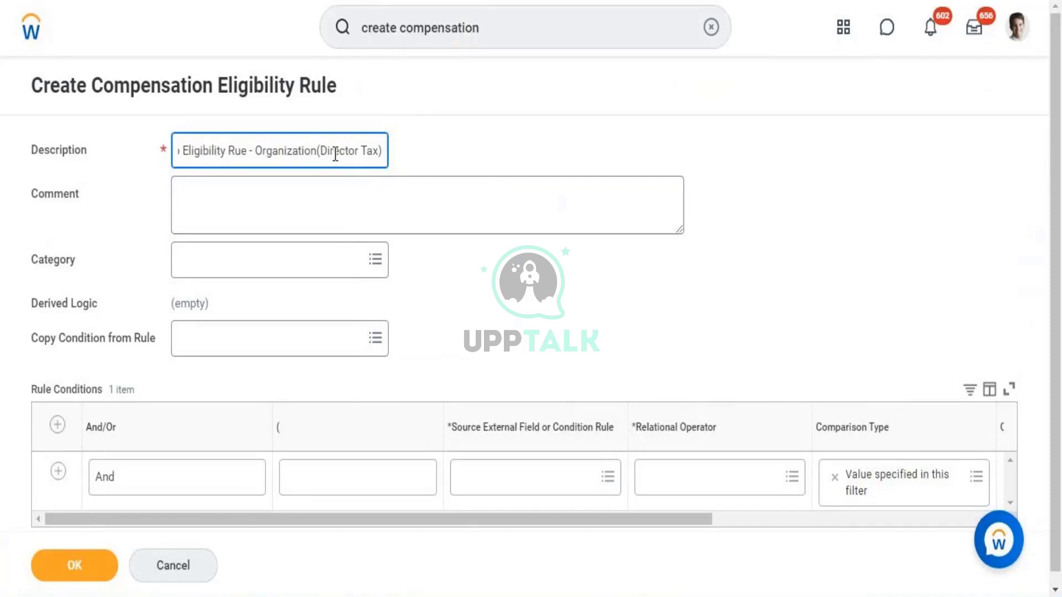
drag(241, 152, 169, 155)
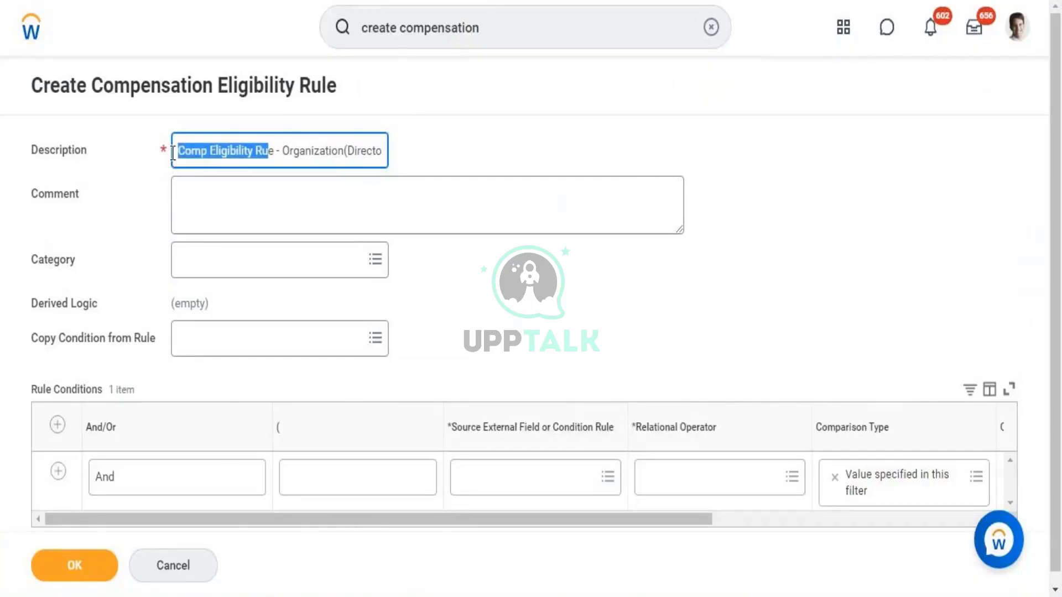
click(261, 161)
drag(282, 153, 399, 164)
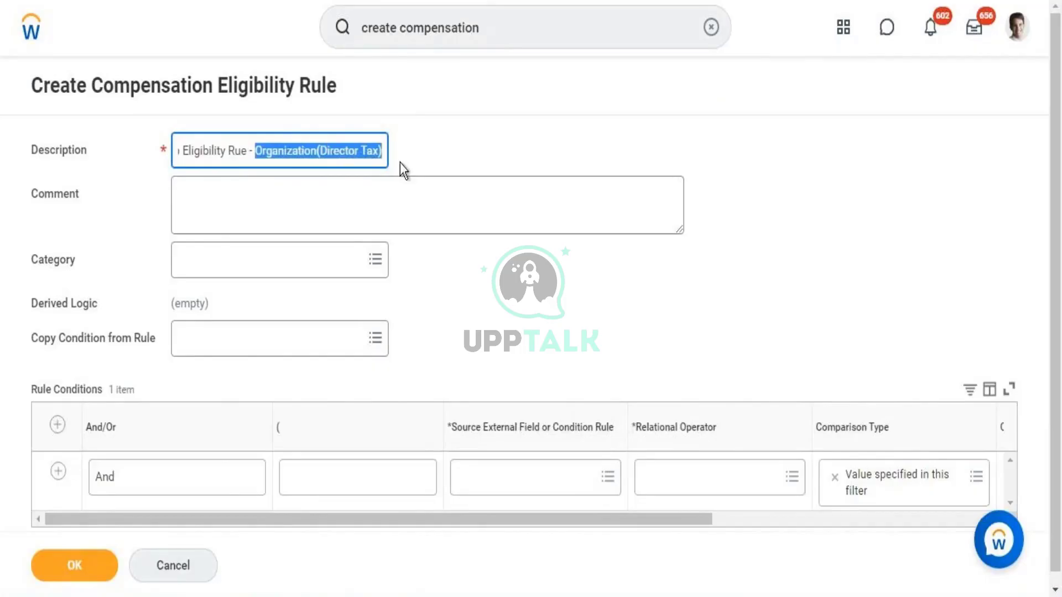
click(307, 145)
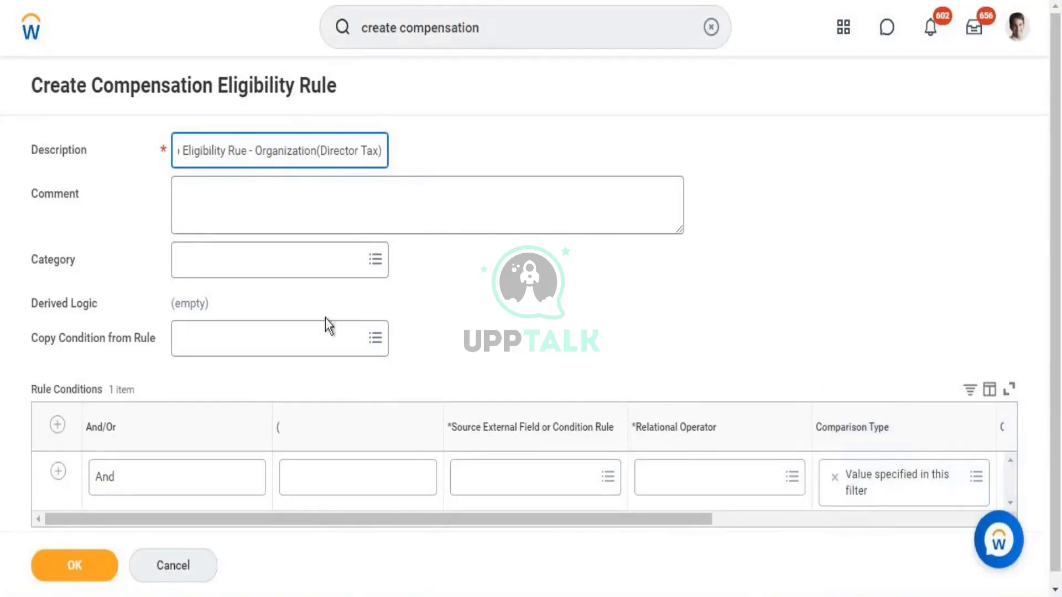
- Set the first rule condition's source field to Organization and Superior Organizations (Compensation)
drag(1057, 214, 1058, 277)
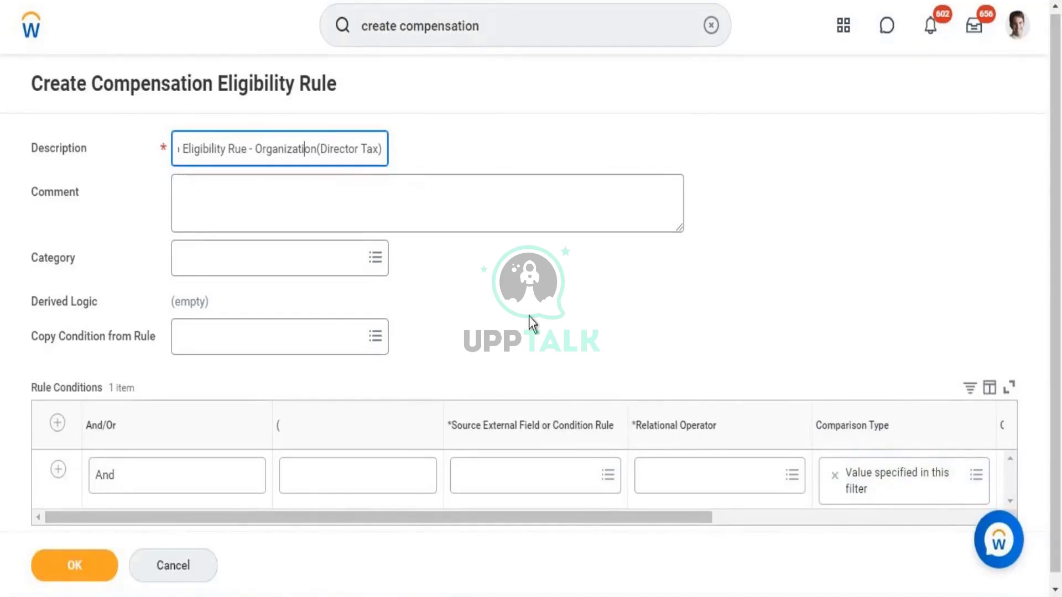
click(492, 476)
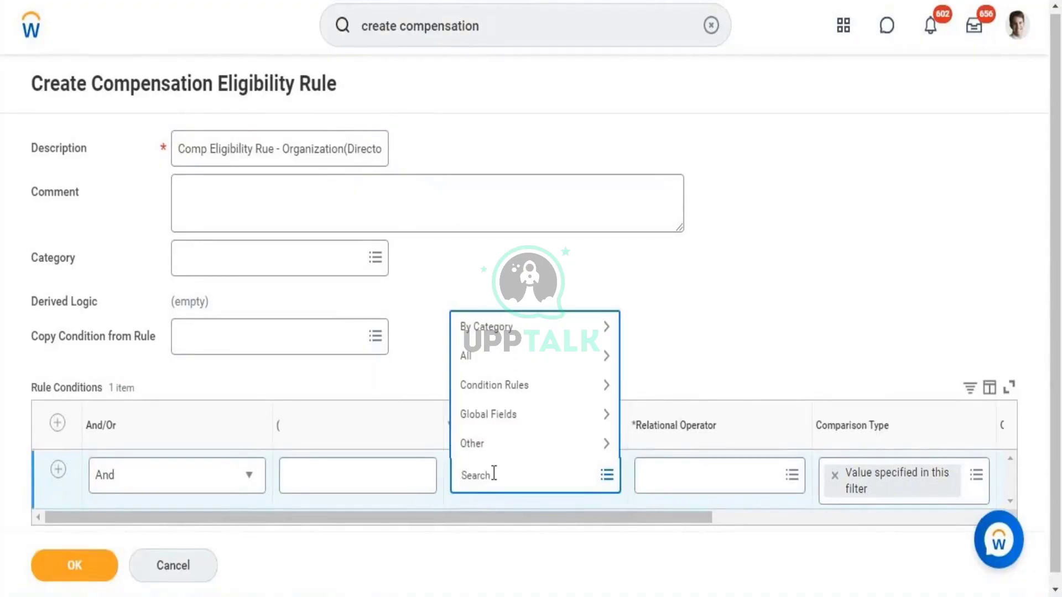
text(Orgnization and superuor)
key(BackSpace)
key(BackSpace)
key(BackSpace)
text(ior)
right_click(492, 480)
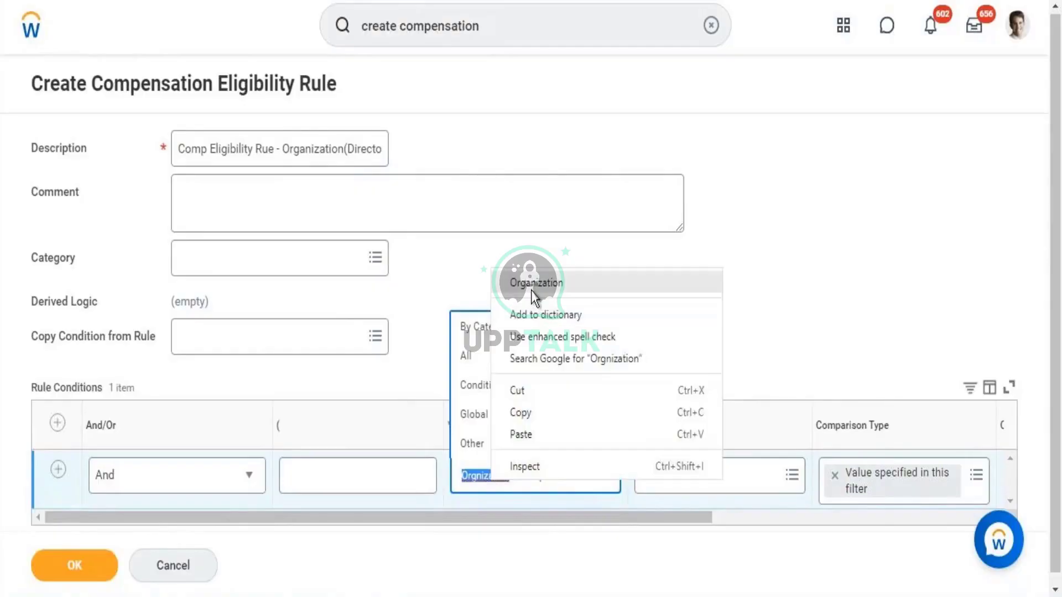
click(530, 290)
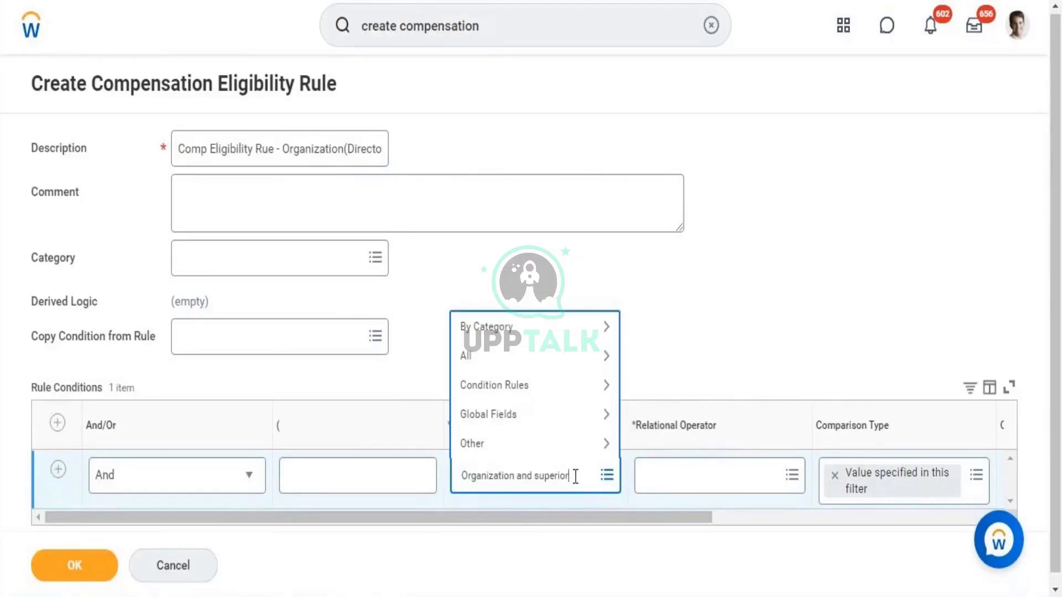
key(Return)
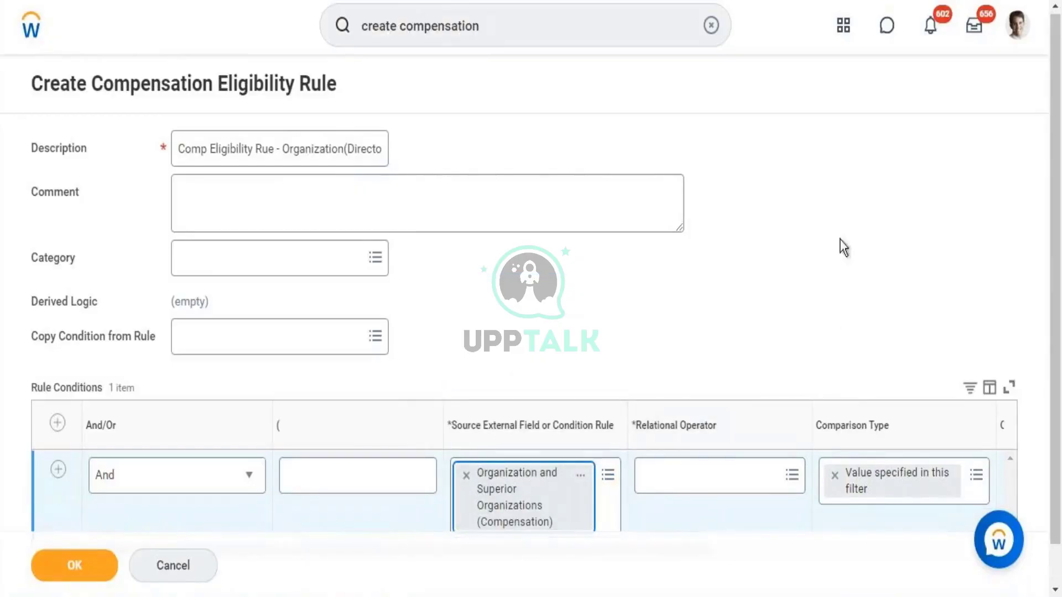
drag(1057, 271, 1058, 311)
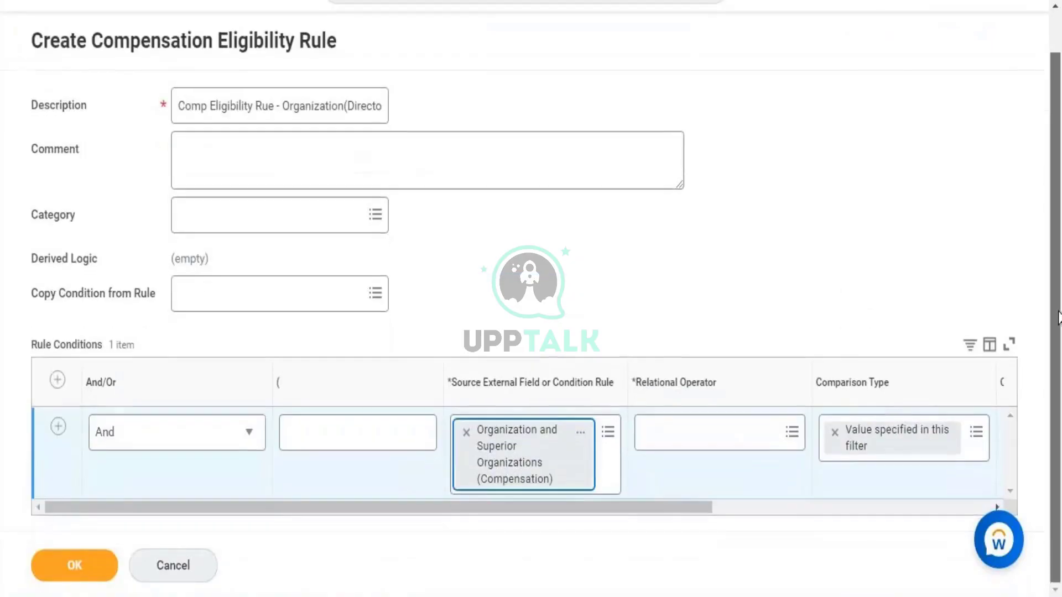
- Set the first rule condition's relational operator to "any in the selection list" from the frequently used operators
click(725, 446)
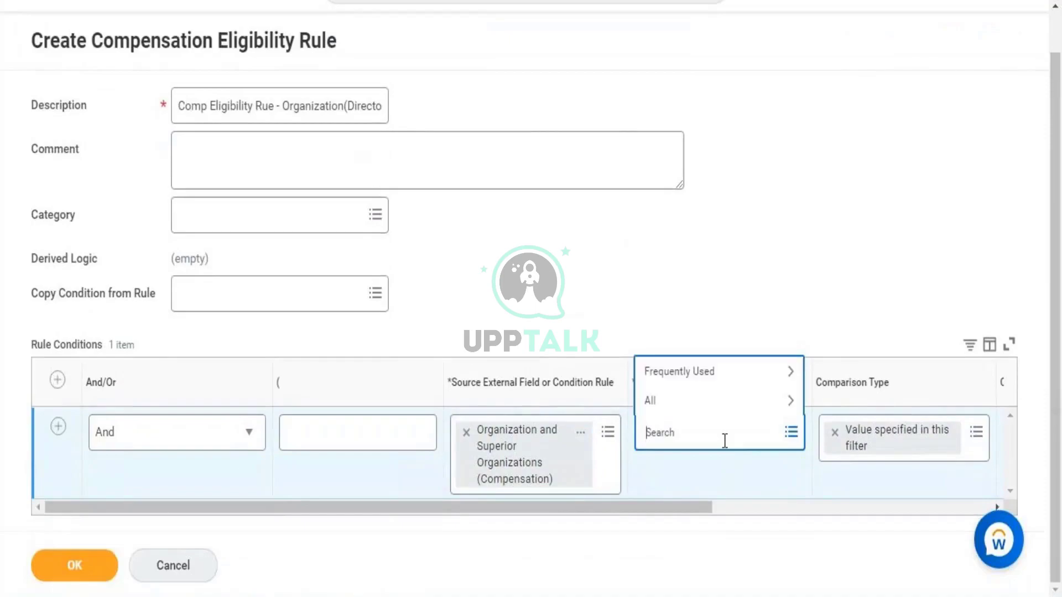
click(713, 376)
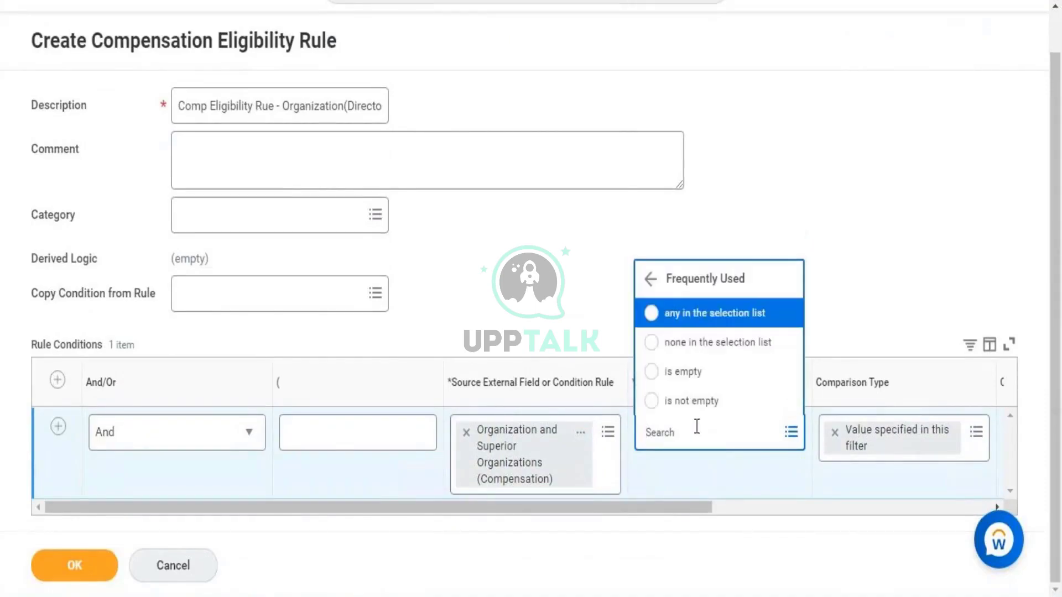
click(755, 323)
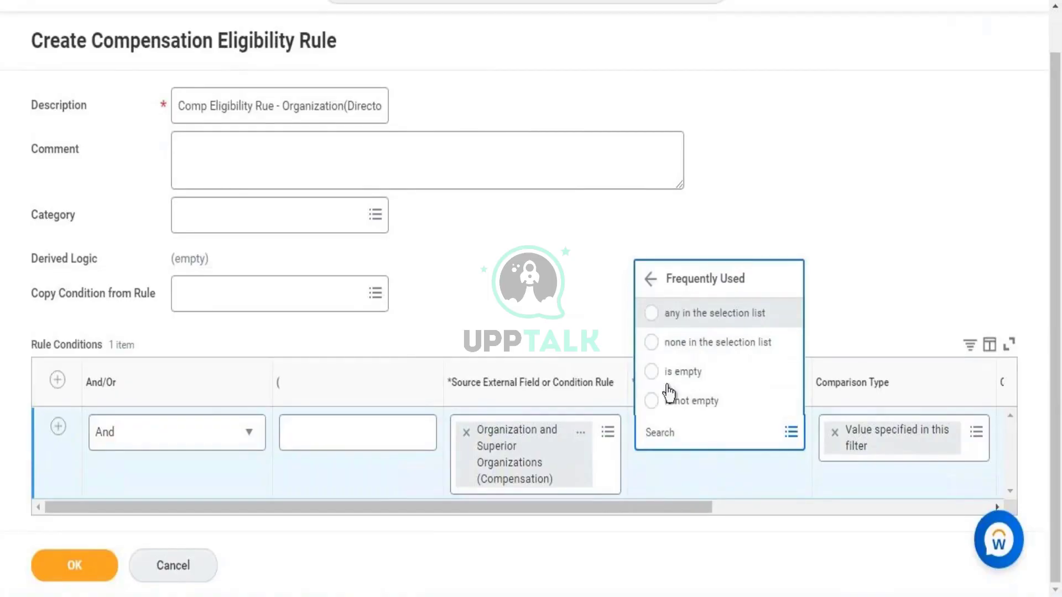
- Search the comparison values for "Workday HR" and select the second Workday HR Information Systems organization as the condition's comparison value
drag(654, 503, 940, 475)
click(760, 441)
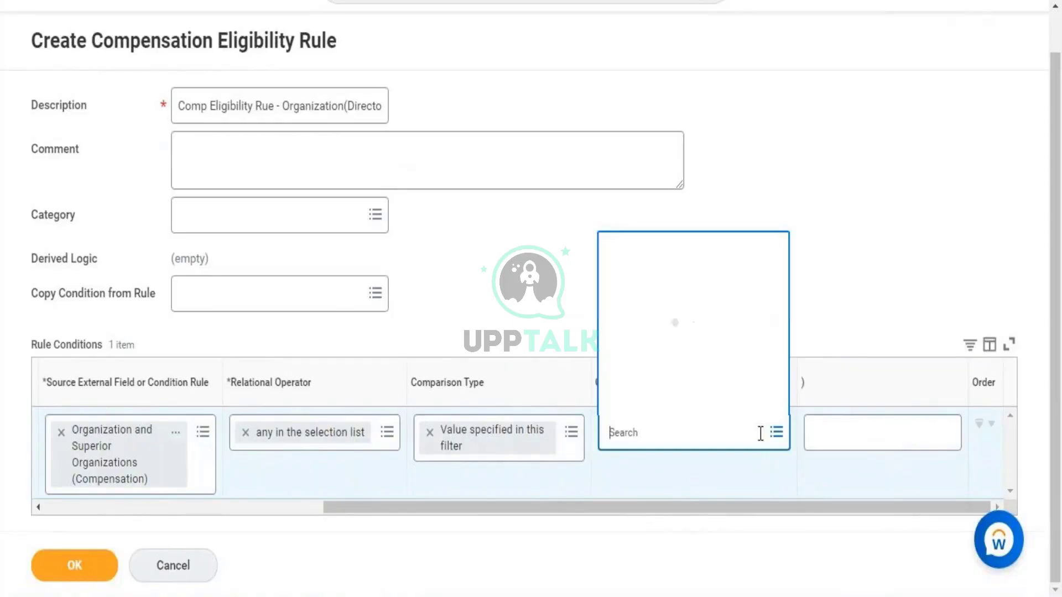
text(Workday )
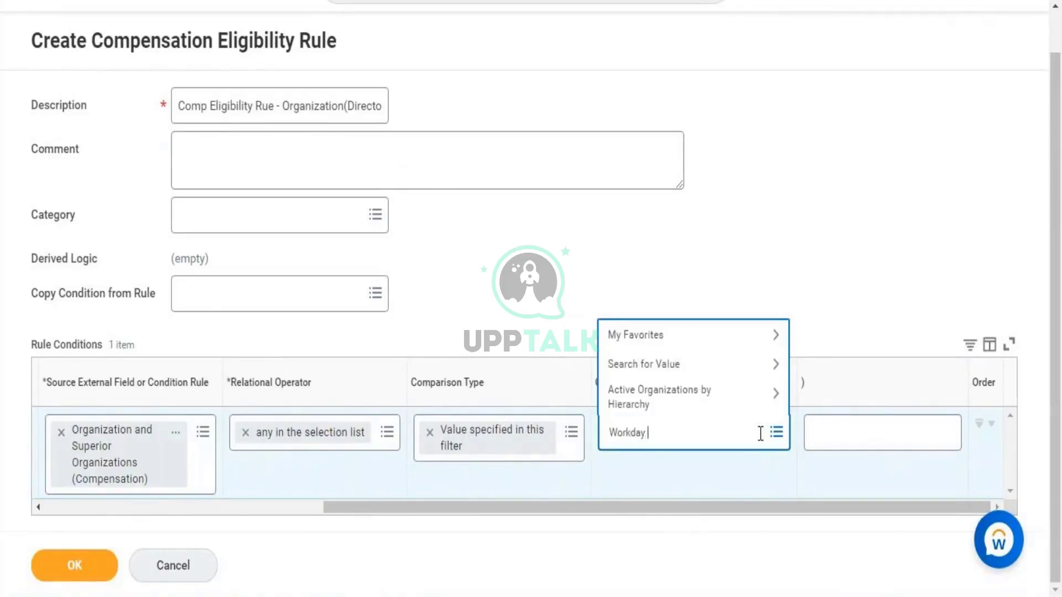
text(HR)
key(Return)
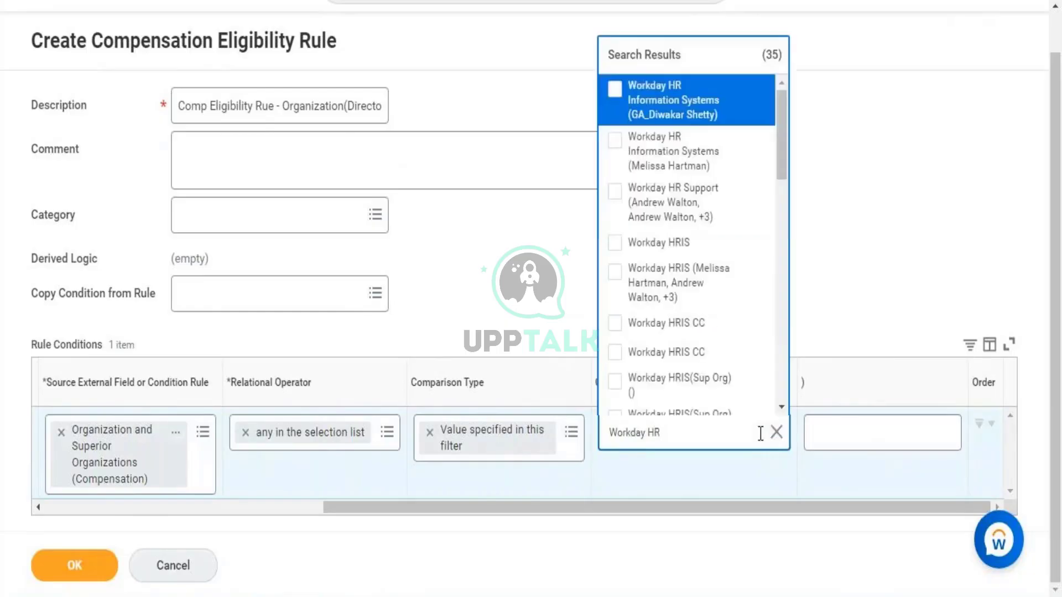
click(664, 159)
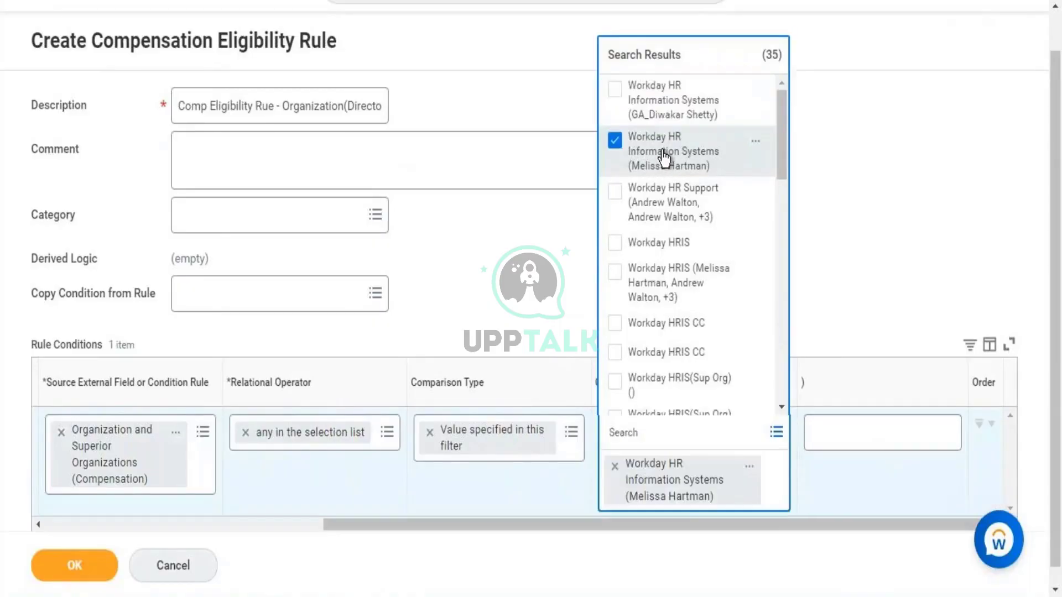
click(483, 270)
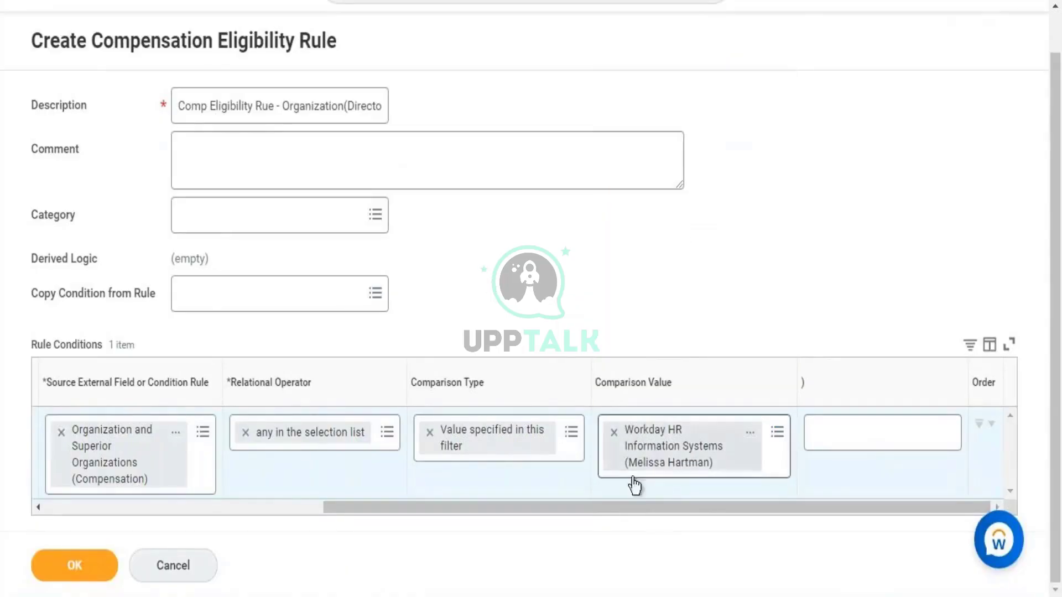
- Open the selected Workday HR Information Systems organization separately and view its org chart
right_click(654, 449)
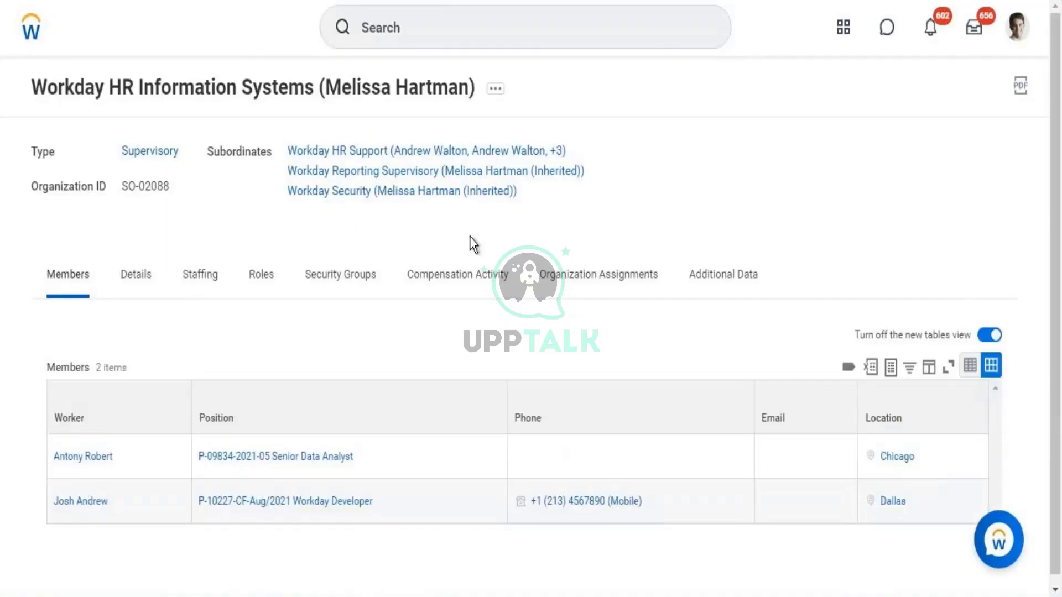
click(495, 95)
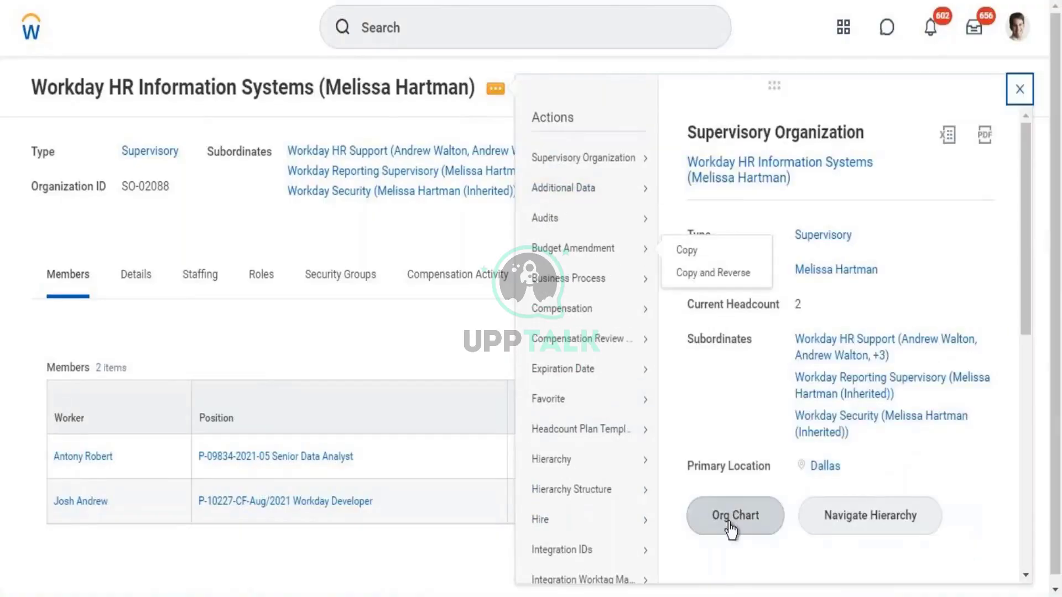
click(729, 524)
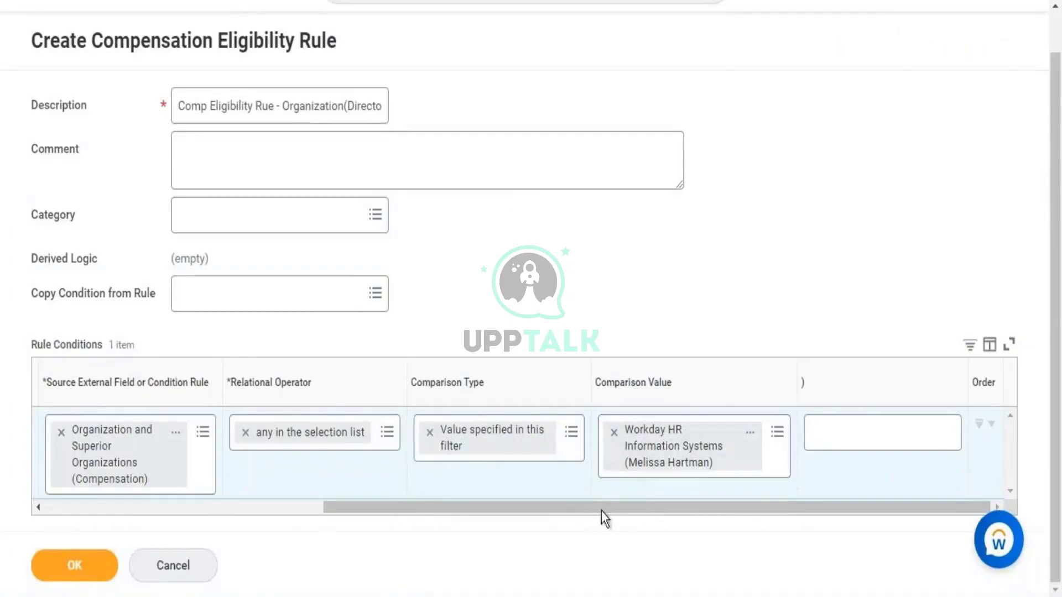
- Review the completed rule condition and submit the Director Tax eligibility rule
drag(529, 508, 343, 512)
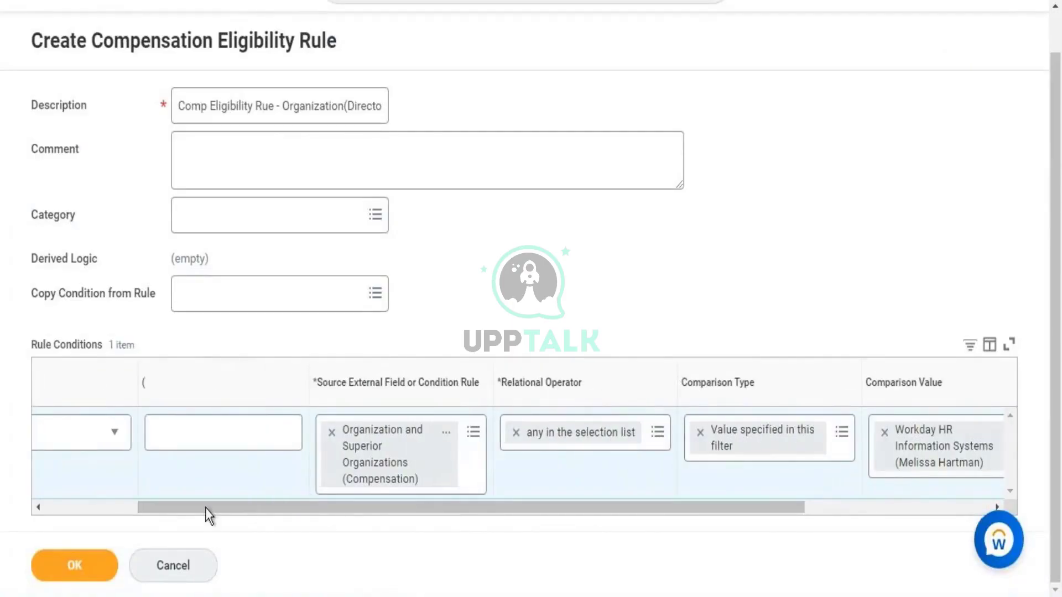
click(107, 506)
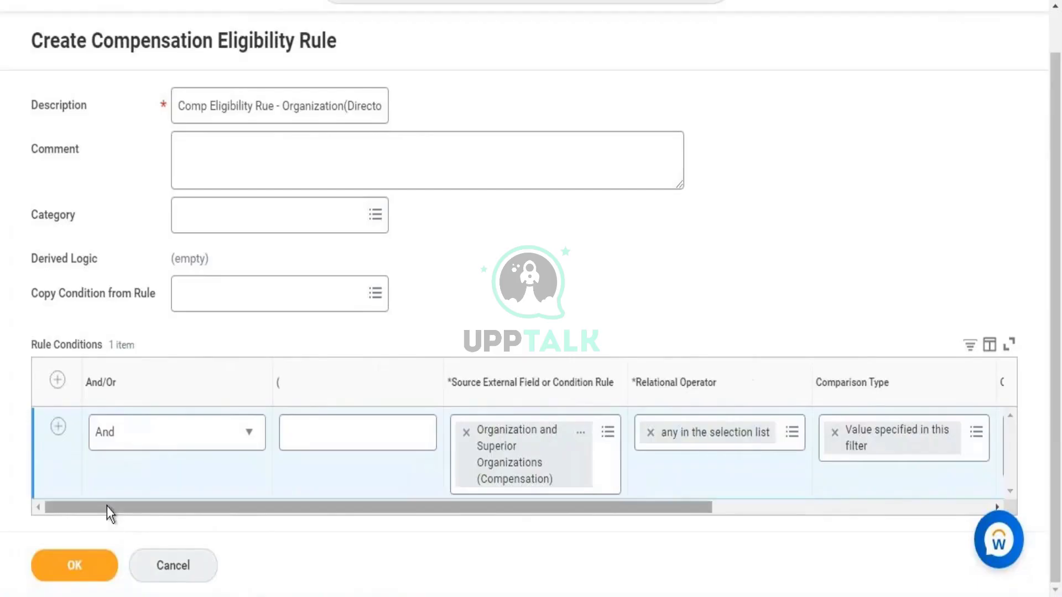
click(79, 567)
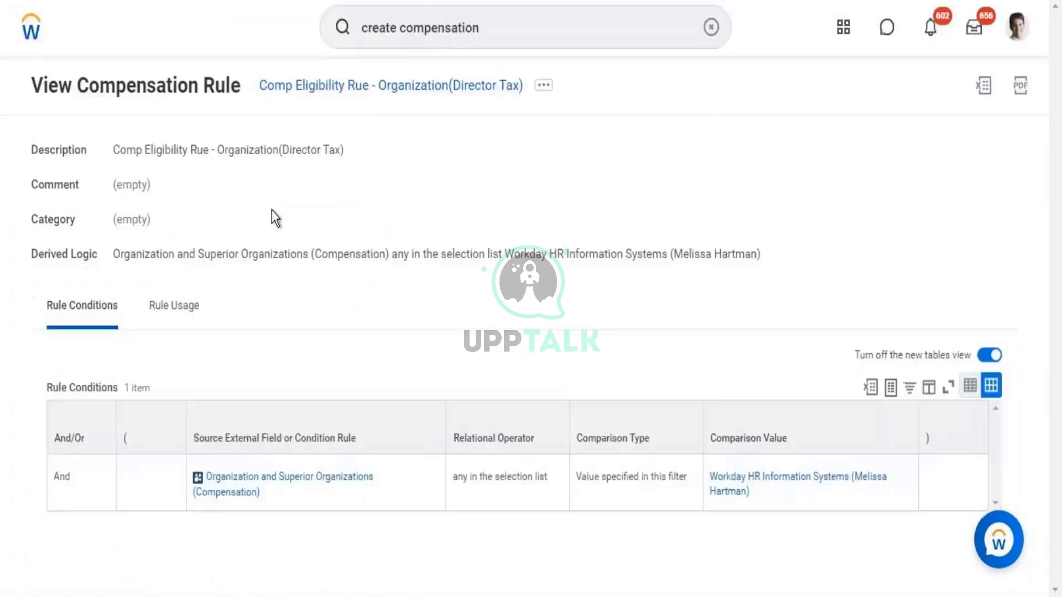
- Copy the saved rule's name and add "Eligib Rule - Comp Eligibility Rue - Organization(Director Tax)" below the numbered list in the Word notes
right_click(358, 94)
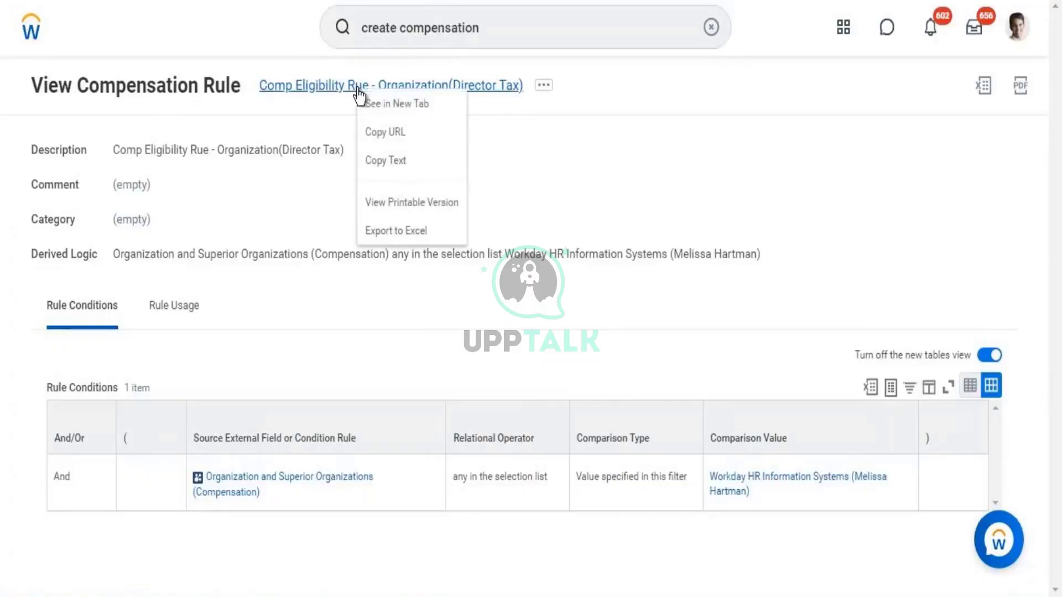
click(392, 162)
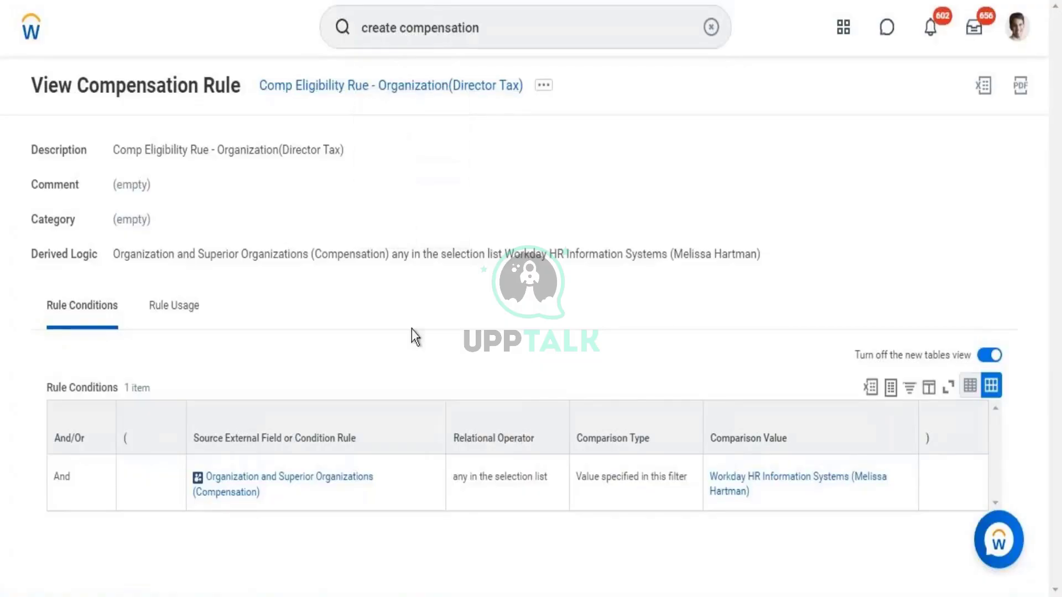
key(alt+Tab)
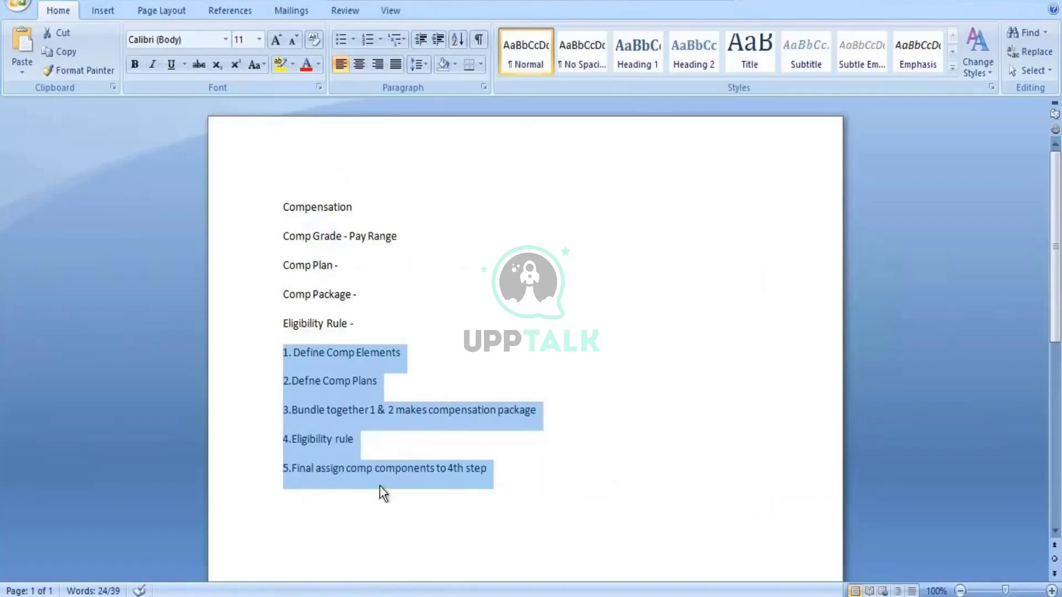
click(529, 468)
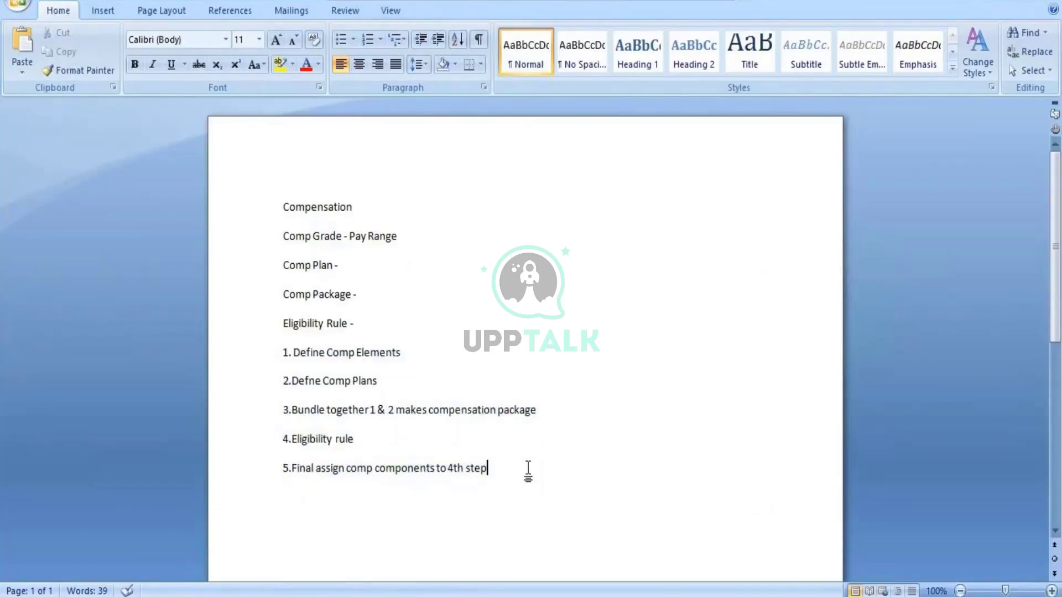
key(Return)
key(Return)
key(Return)
text(Eligib Rule)
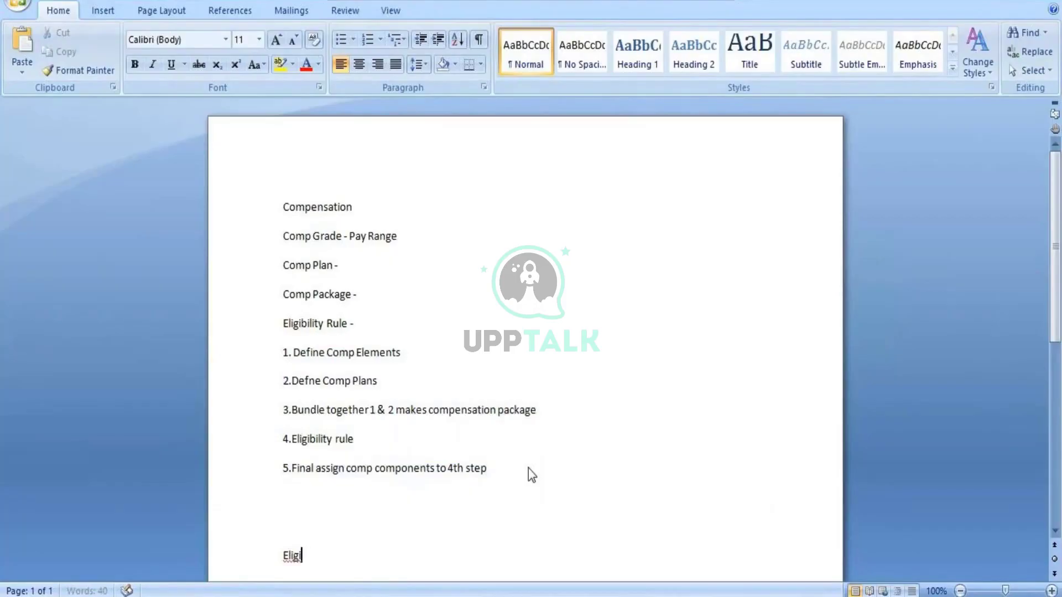
text( - Comp Eligibility  Rue - Organization(Director Tax))
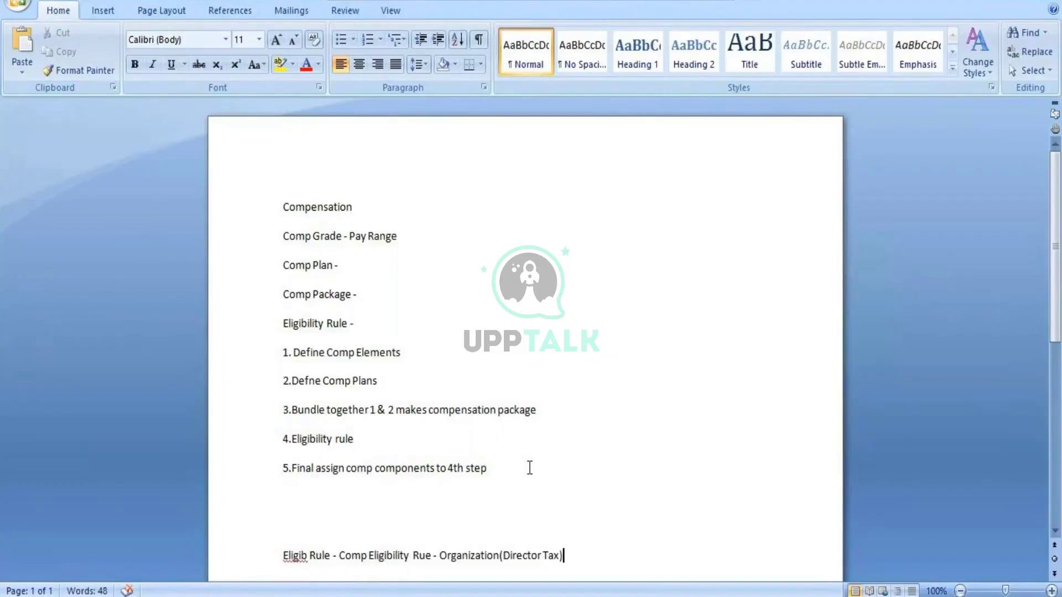
- Switch back to Workday, search for "create compensation eli" and open the Create Compensation Eligibility Rule task
key(alt+Tab)
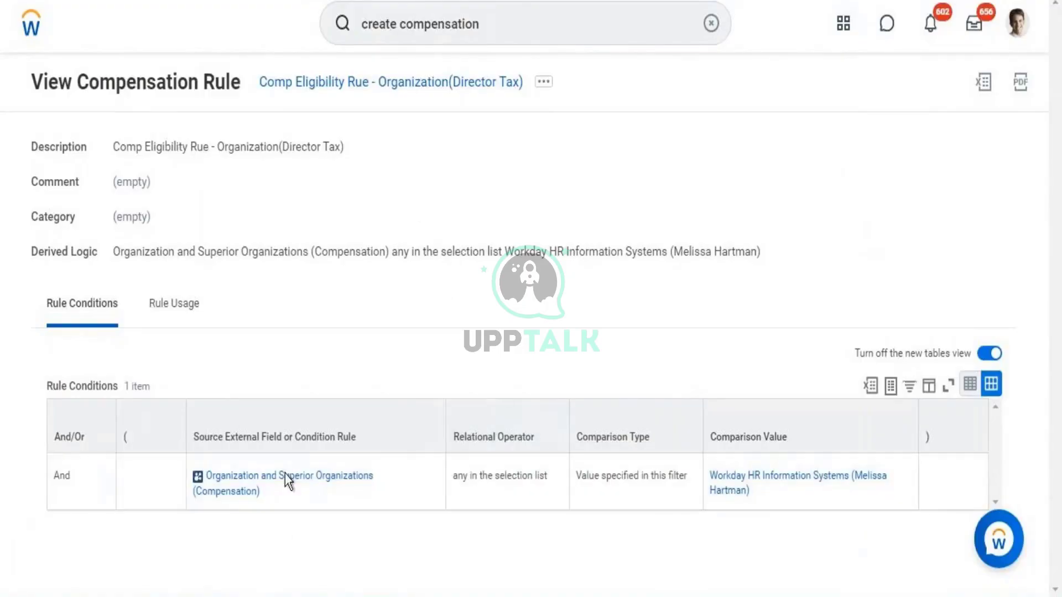
click(495, 29)
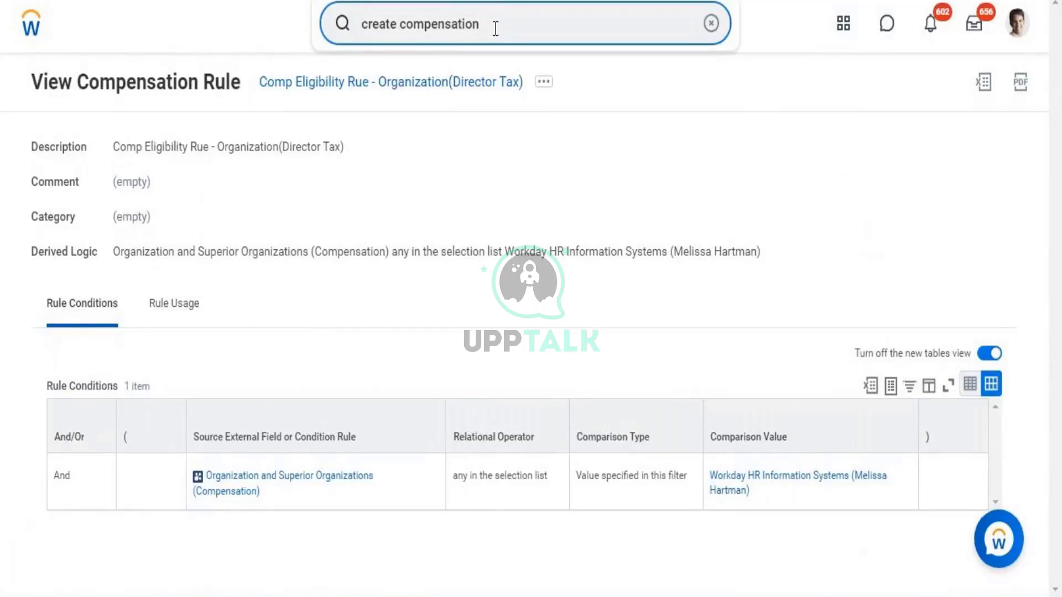
text(eli)
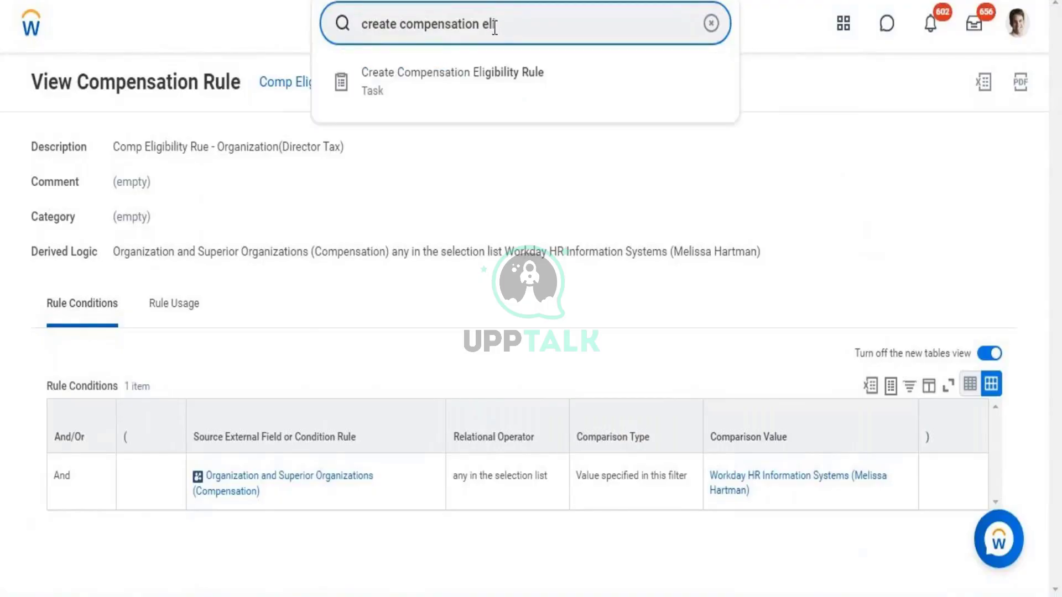
click(466, 85)
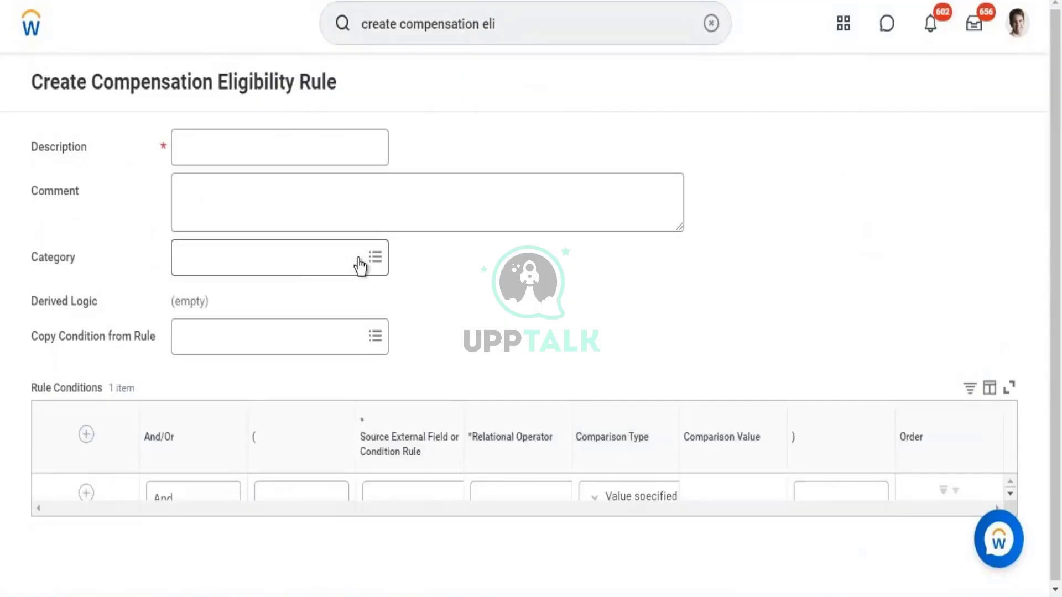
- Enter "Comp Eligibility Rue for Manage r and Above management level" as the new eligibility rule's description
click(261, 149)
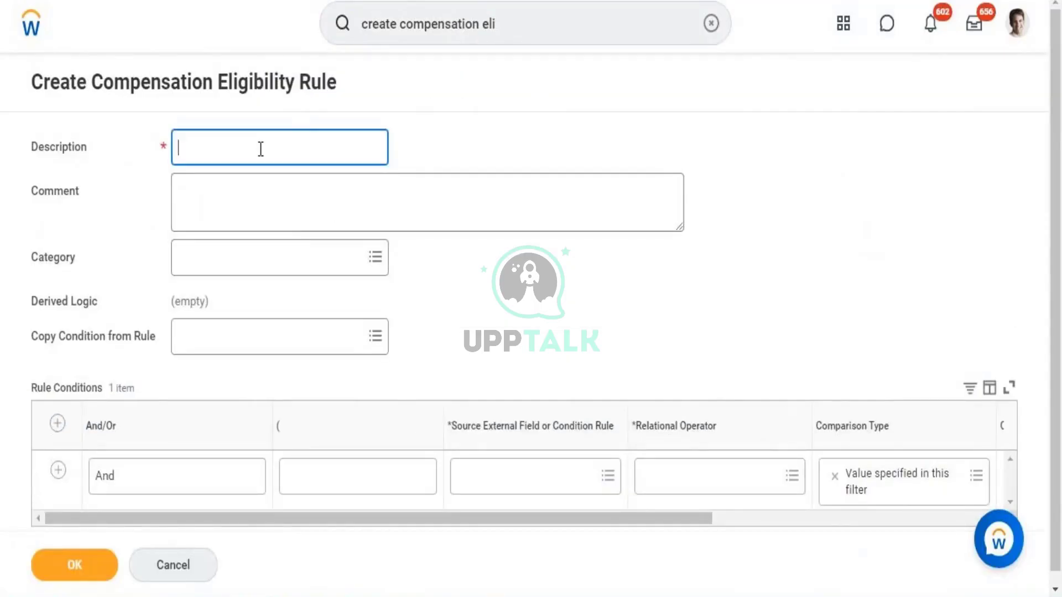
text(Comp Eligibility Ru)
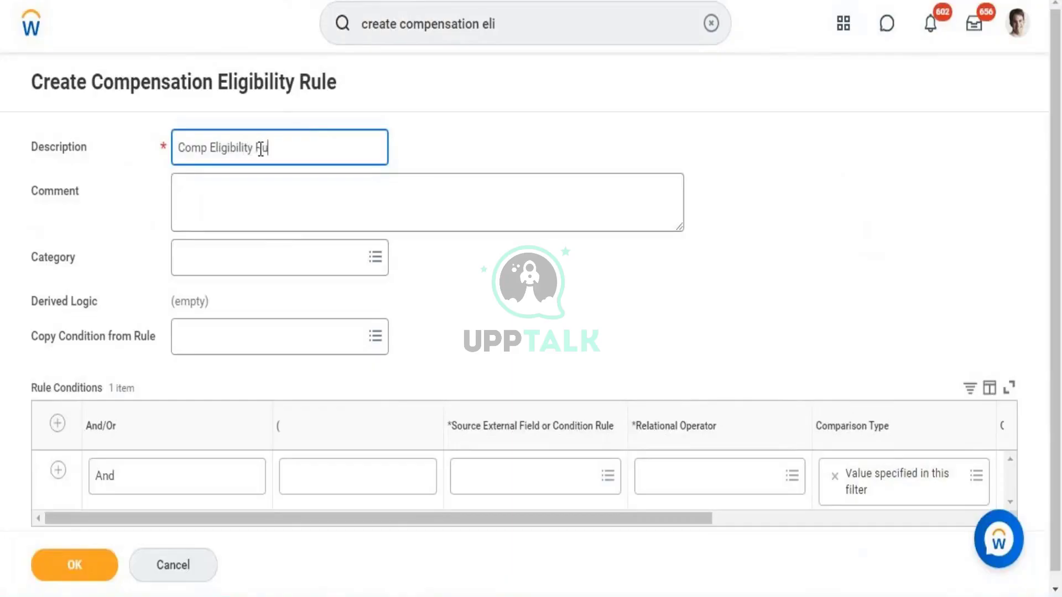
text(e for Manager and Above)
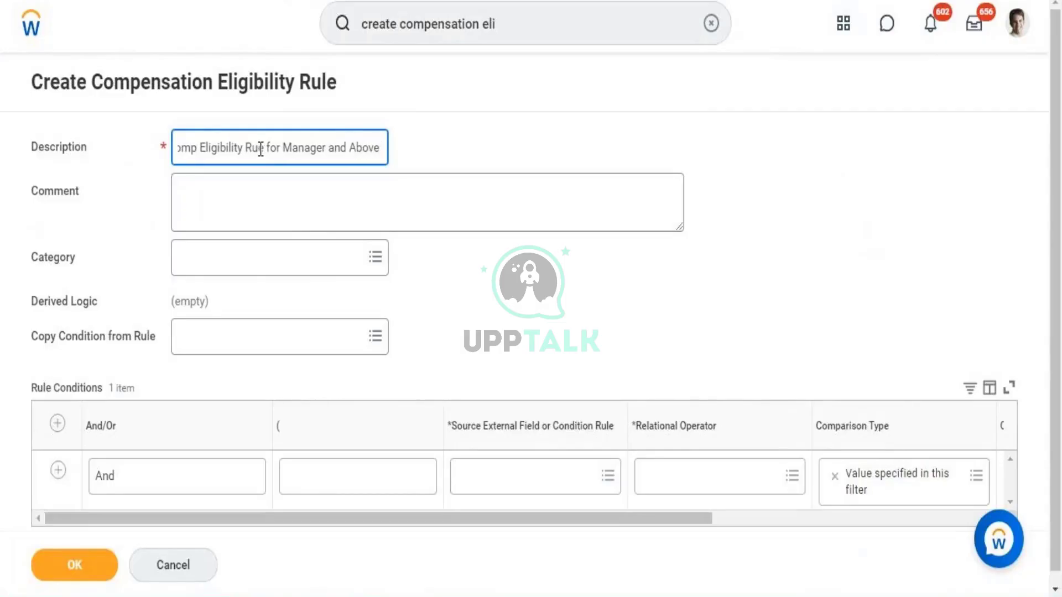
text( managemen)
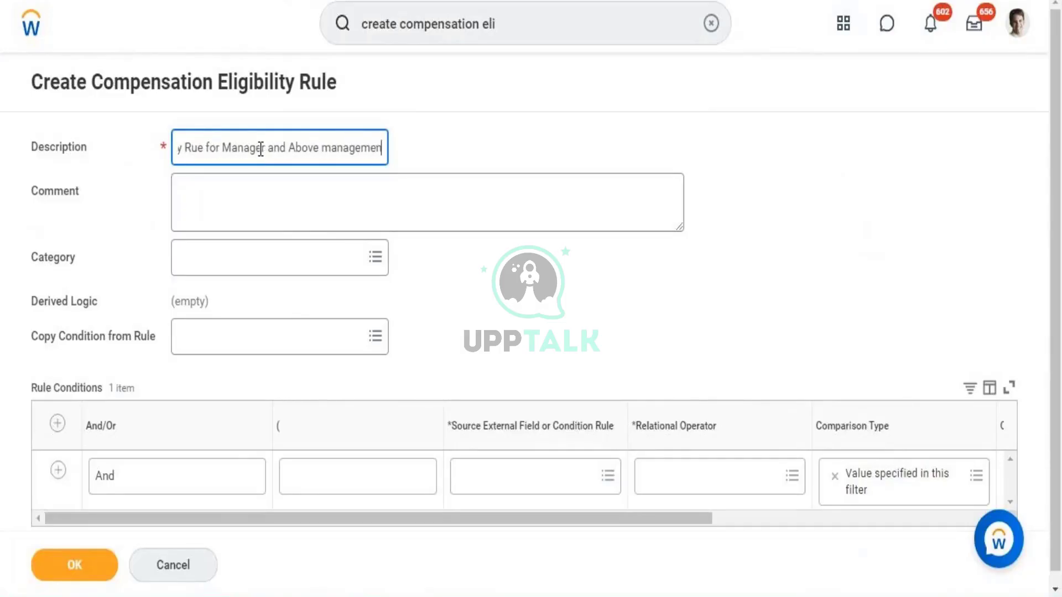
text(t)
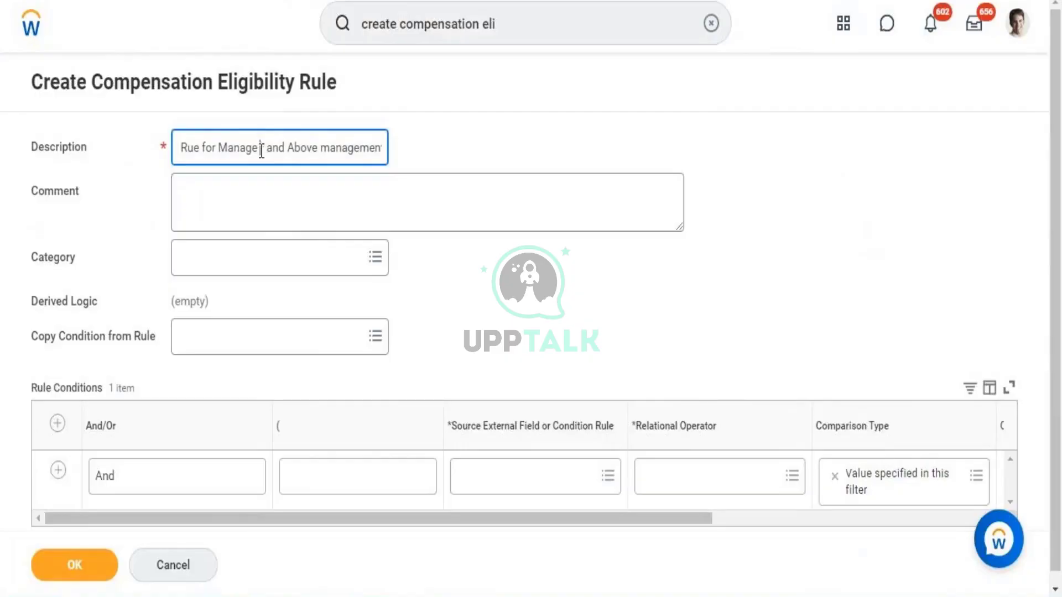
drag(261, 148, 454, 163)
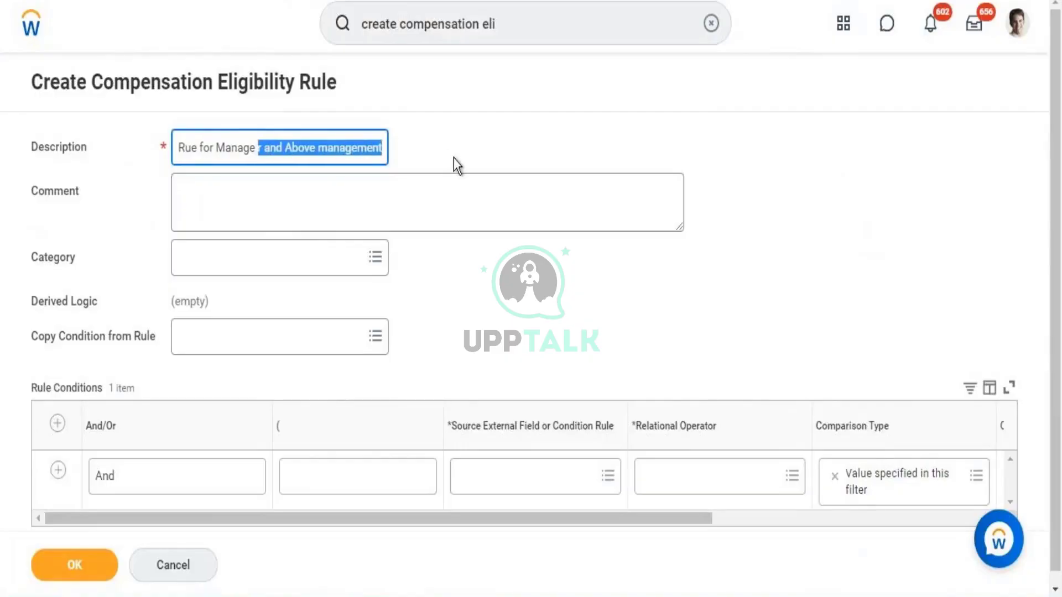
click(384, 147)
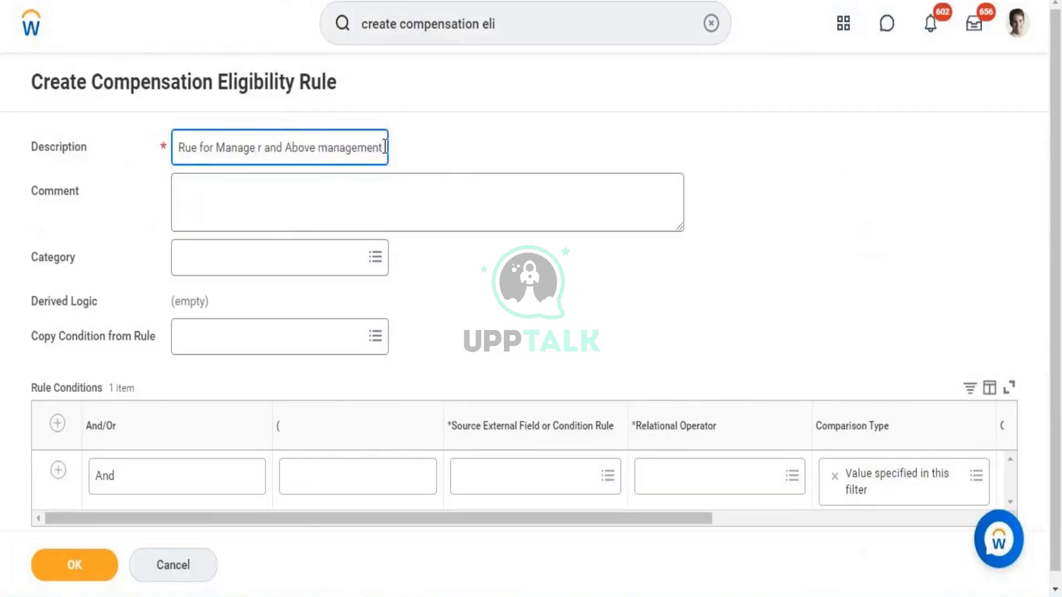
text(level)
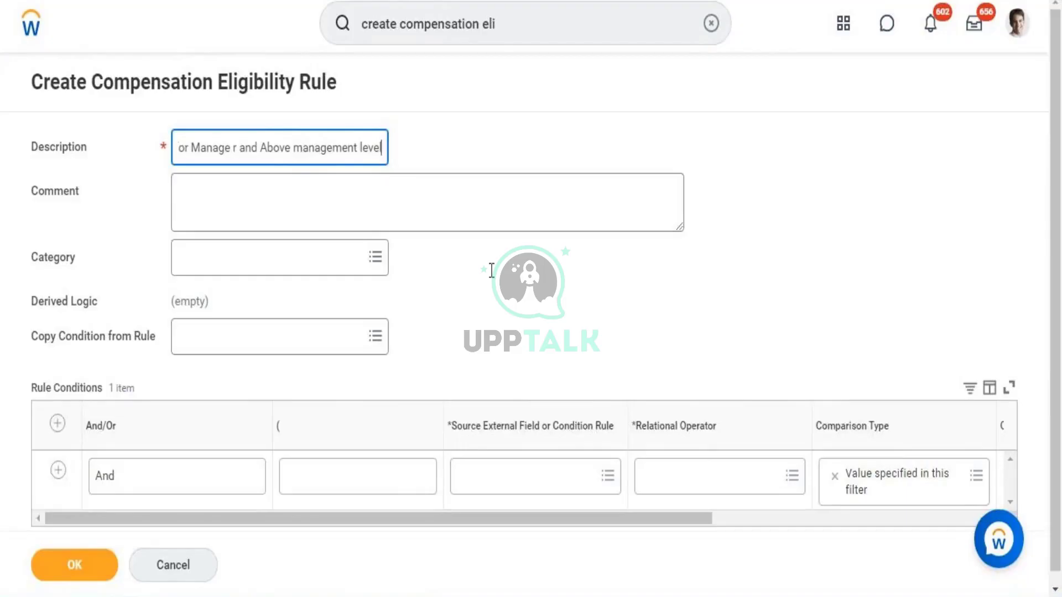
- Search the first condition's source fields for "management level" and set the source field to Management Level (Compensation)
click(520, 485)
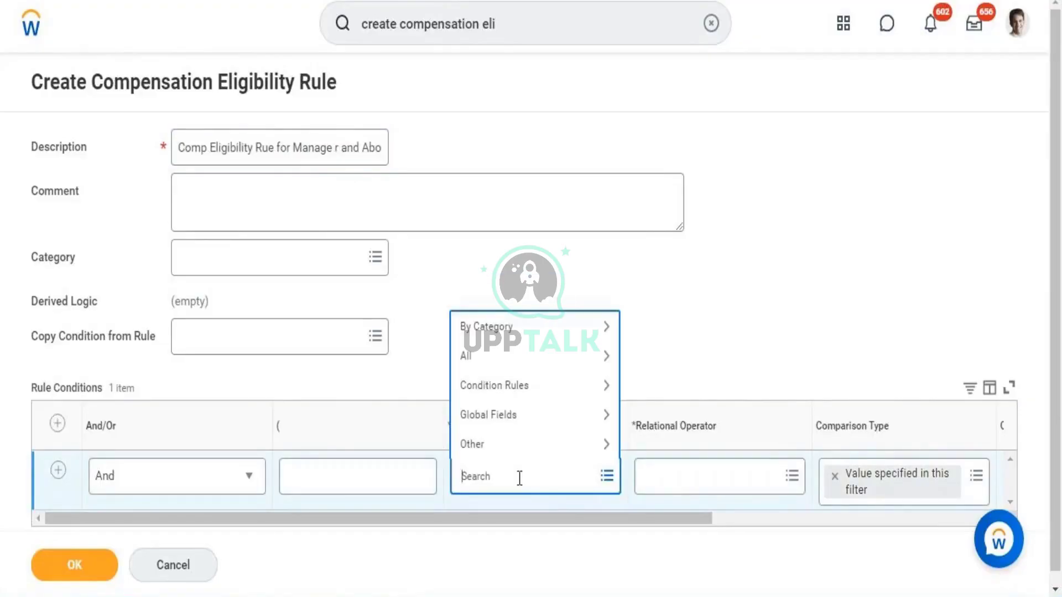
text(maganment level)
key(BackSpace)
key(BackSpace)
key(BackSpace)
key(BackSpace)
text(am)
key(BackSpace)
key(BackSpace)
key(BackSpace)
text(manag)
click(462, 489)
text(em)
key(BackSpace)
key(BackSpace)
click(548, 483)
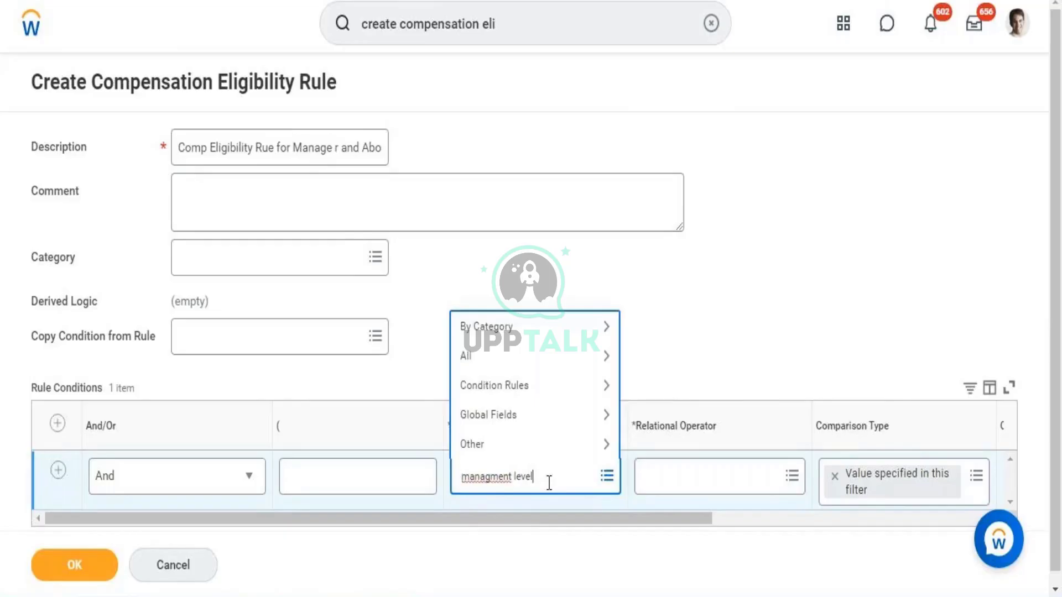
right_click(471, 482)
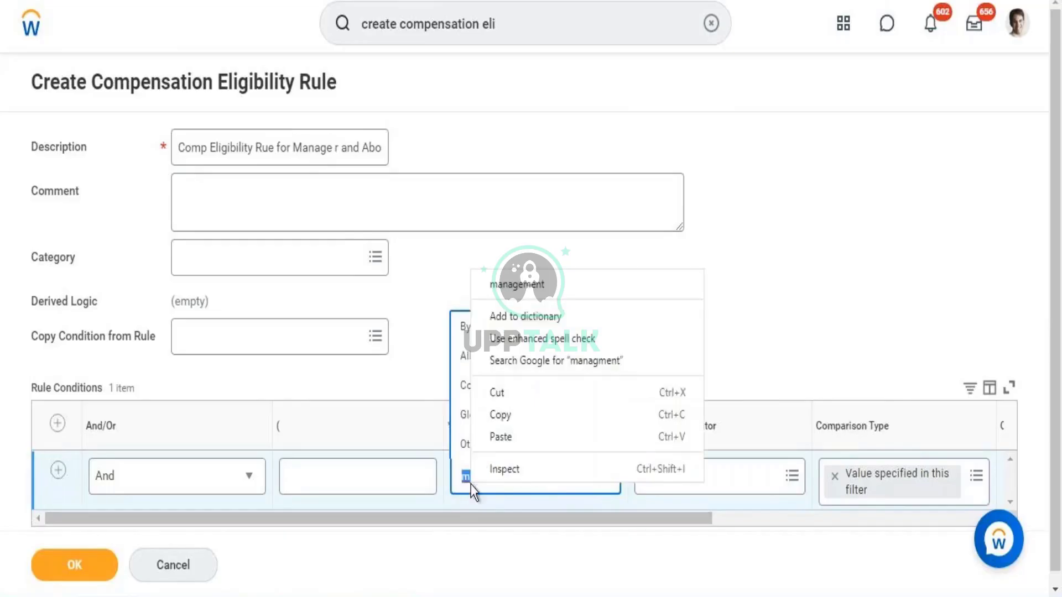
click(515, 284)
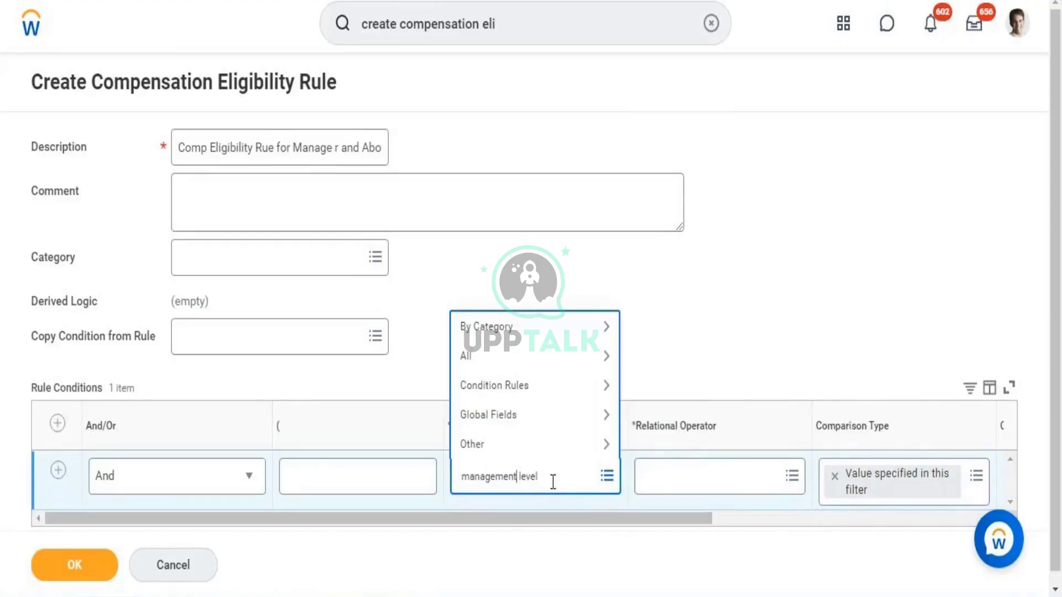
click(553, 482)
key(Return)
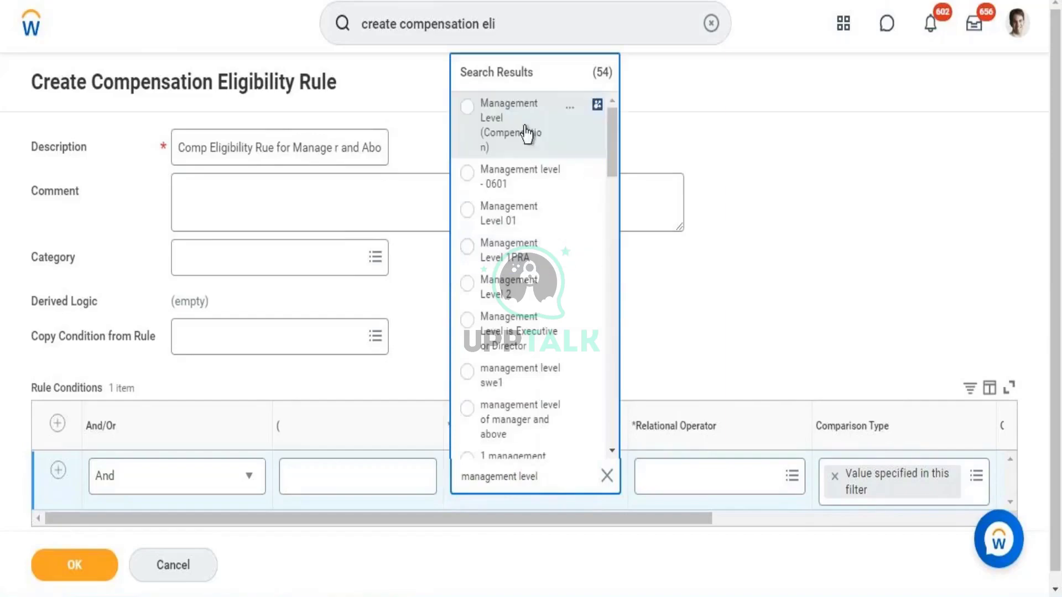
click(527, 133)
click(619, 260)
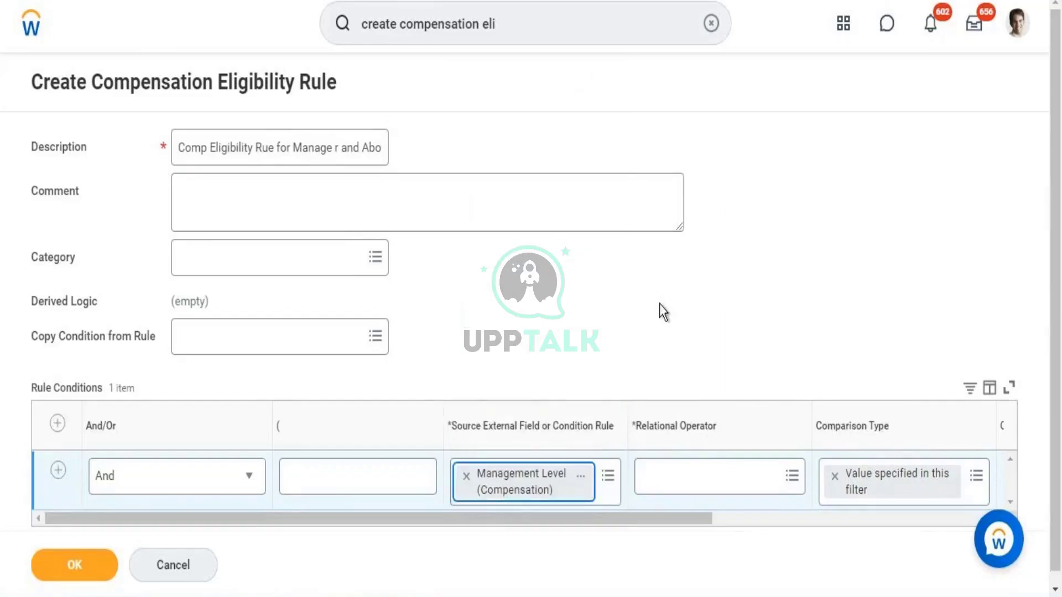
- Set the relational operator of the Management Level condition to "any in the selection list"
click(667, 485)
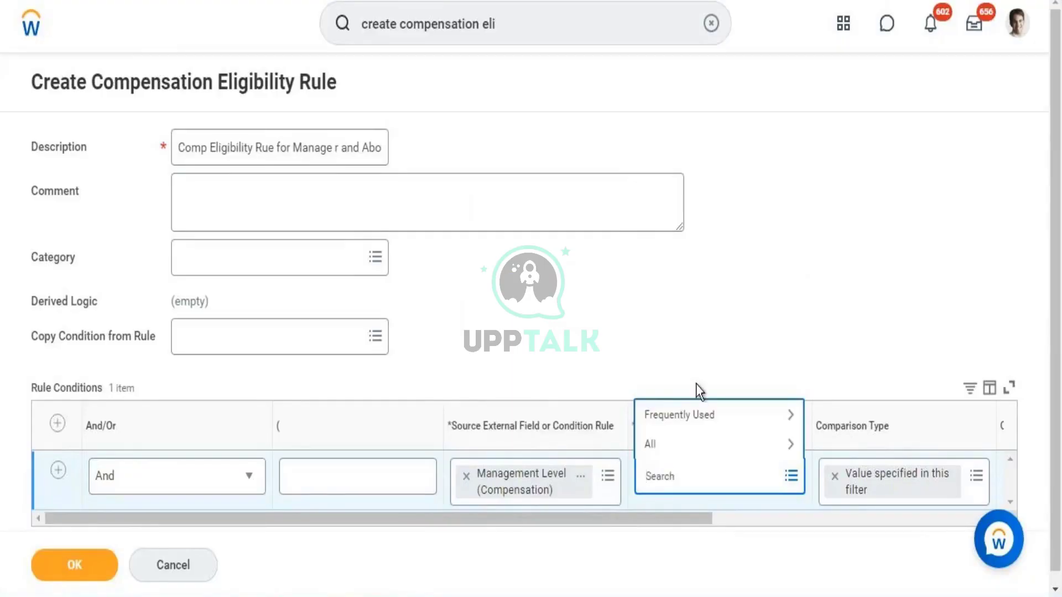
click(691, 426)
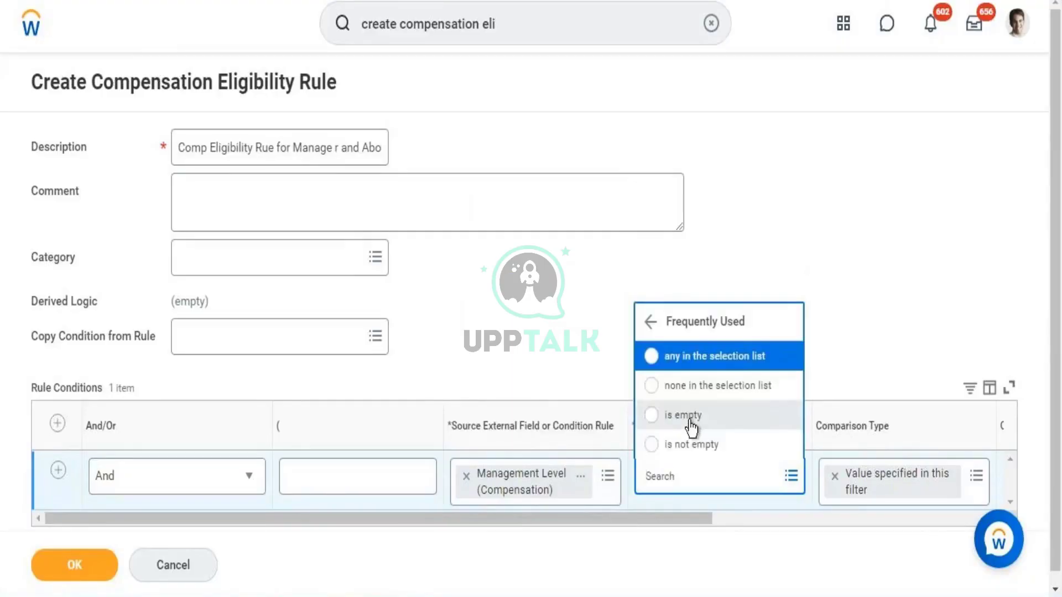
click(701, 358)
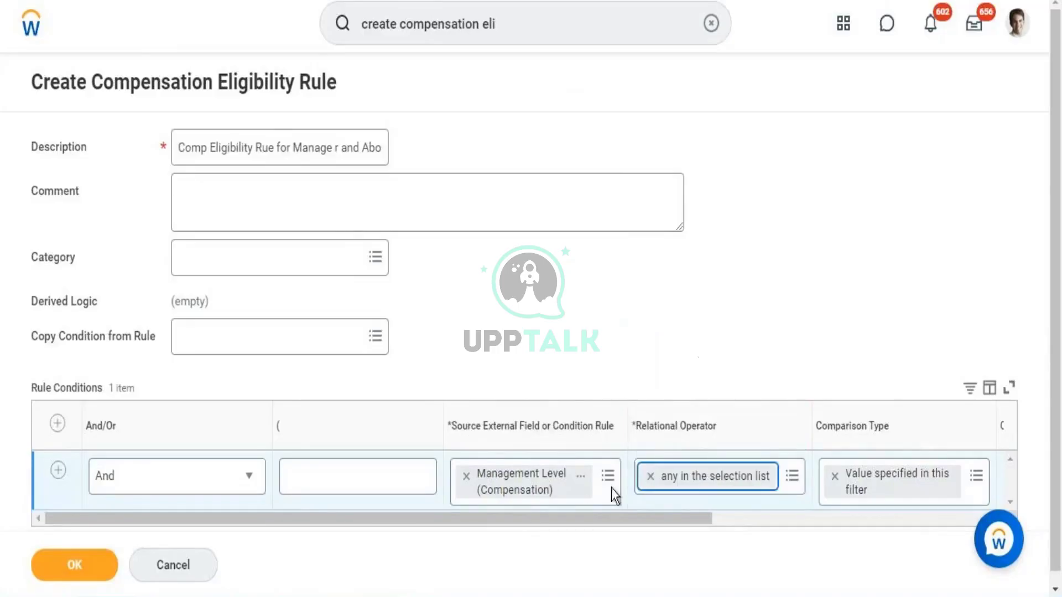
- Add Board of Directors and "2 1 - Chief Executive officer" as comparison values of the Management Level condition
drag(631, 517, 727, 513)
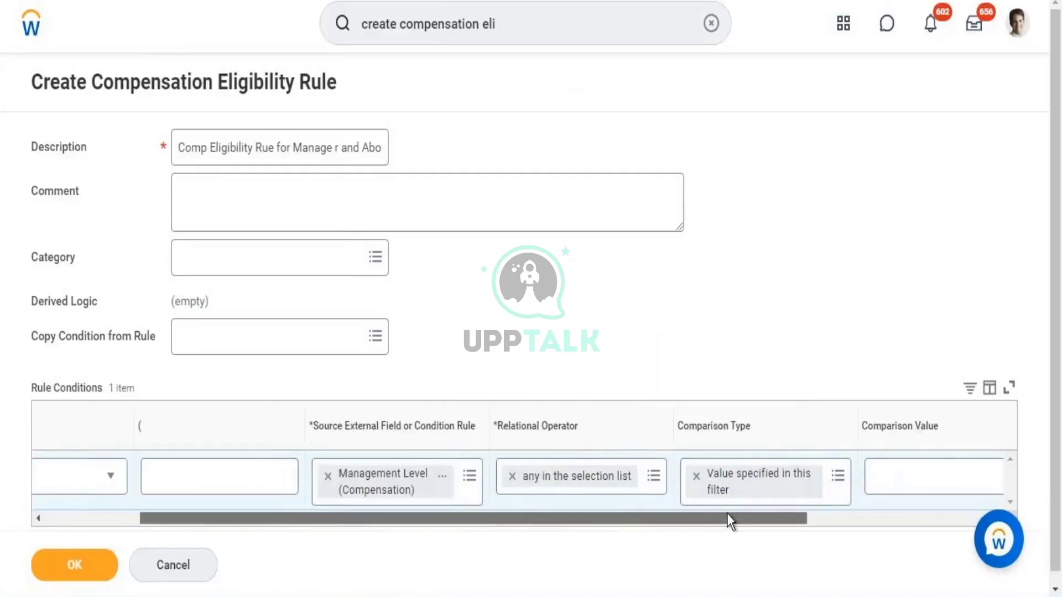
scroll(821, 498, right, 3)
click(785, 496)
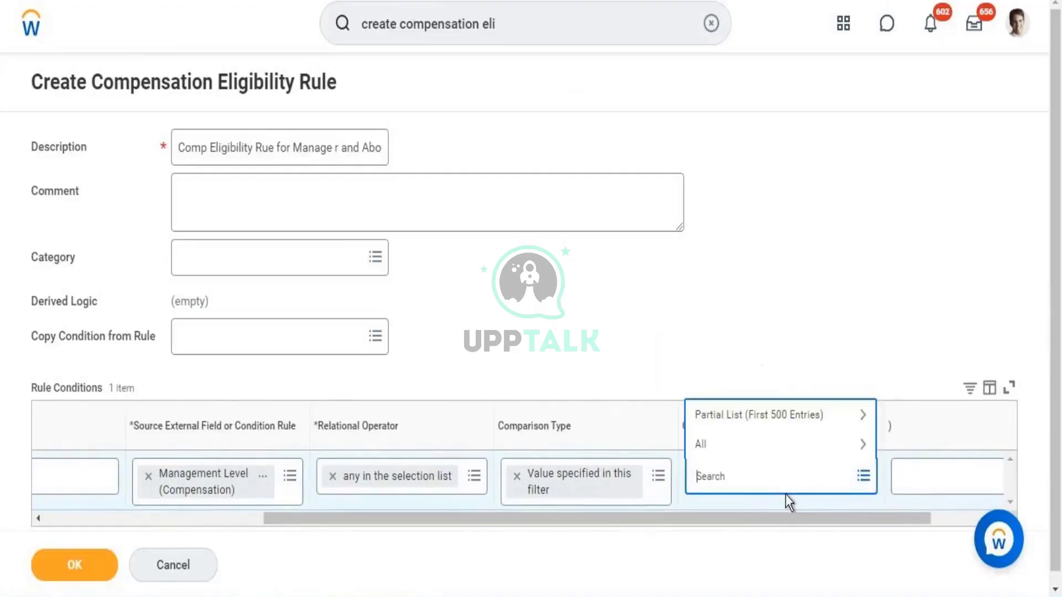
text(Bo)
text(ard of direct)
key(Return)
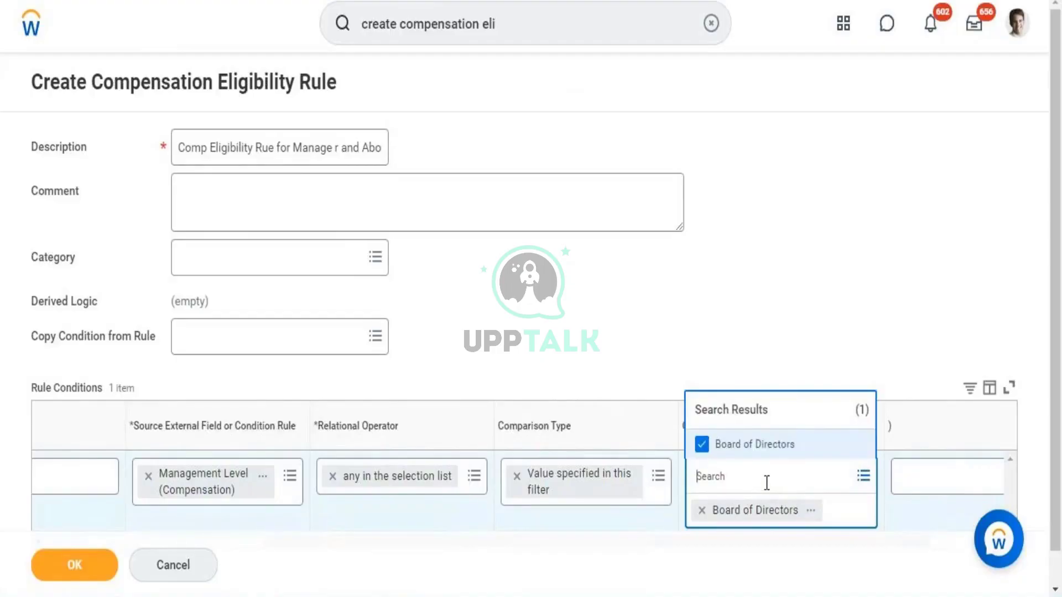
text(chief executive)
key(Return)
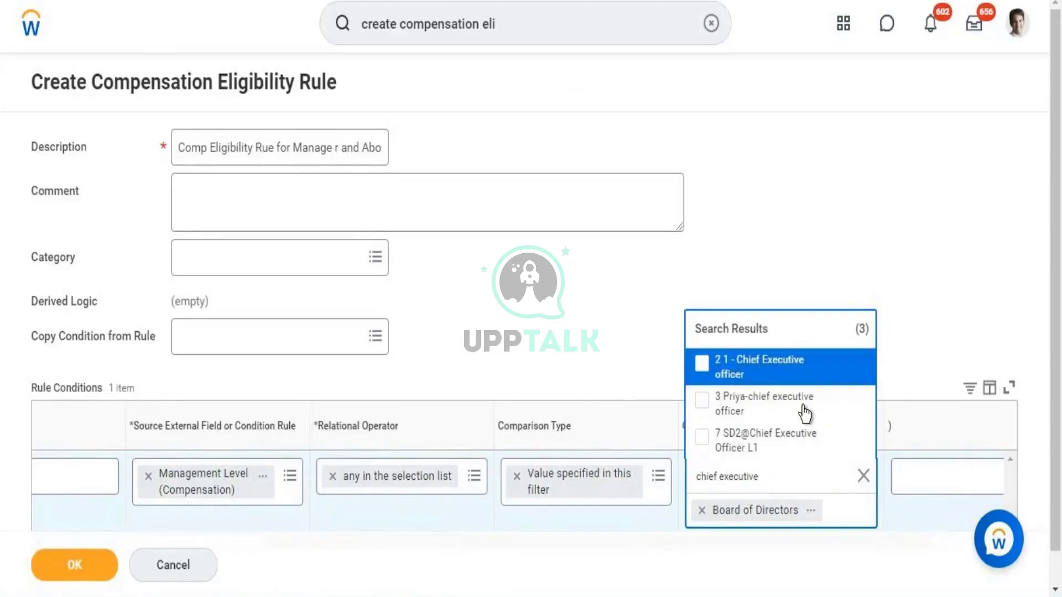
click(769, 363)
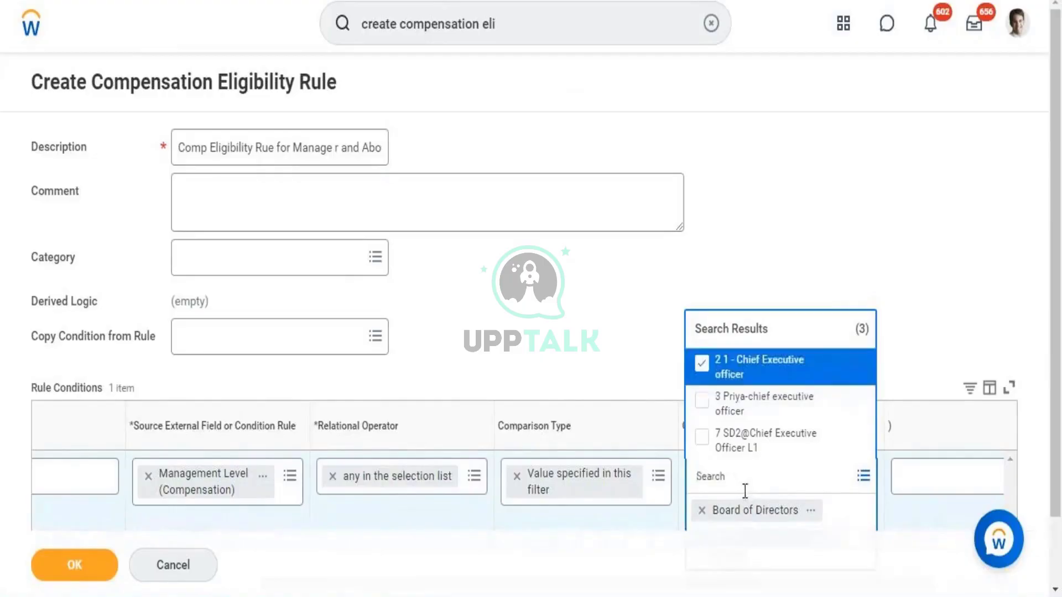
- Add "2 Vice President" and "1 Director" to the Management Level condition's comparison values
text(Vice president)
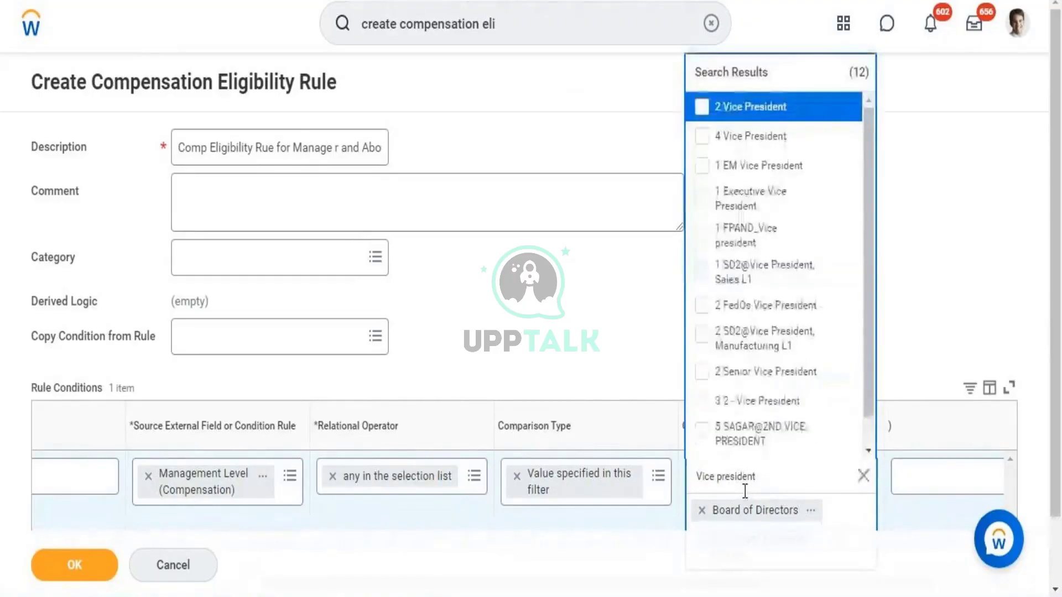
click(781, 110)
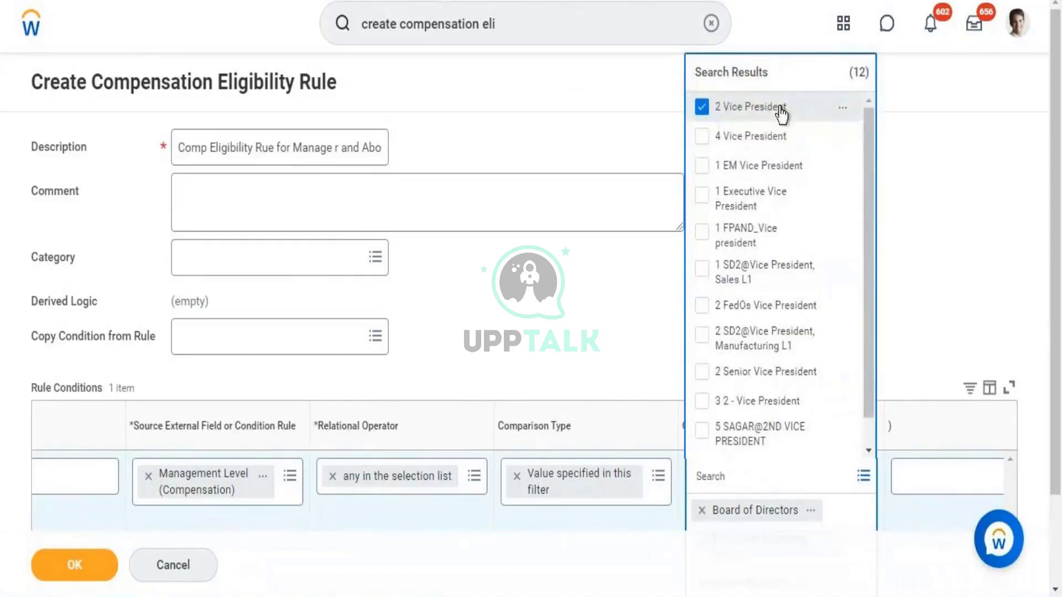
click(765, 470)
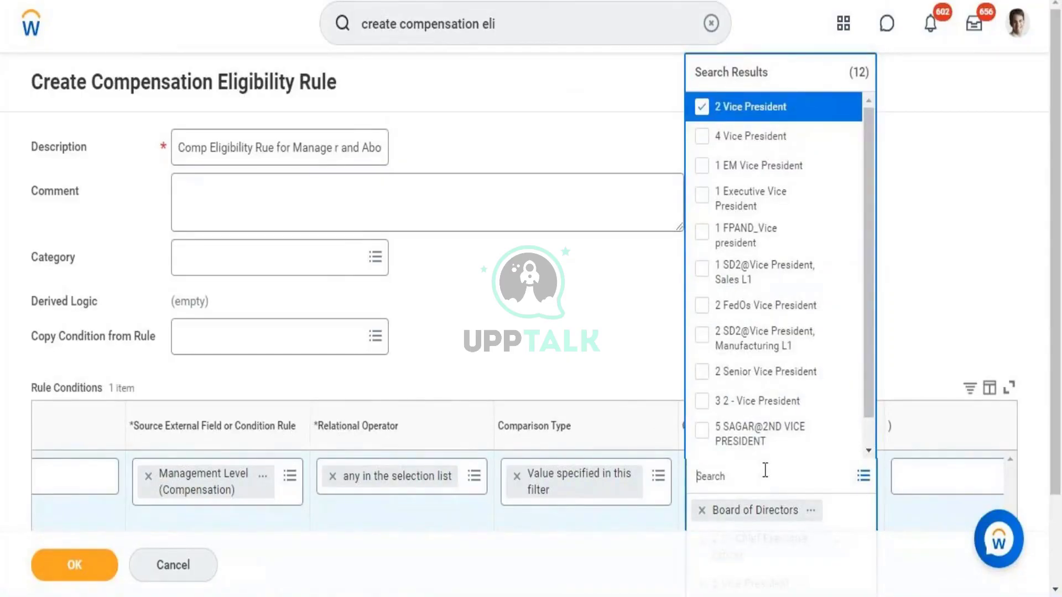
text(Director)
key(Return)
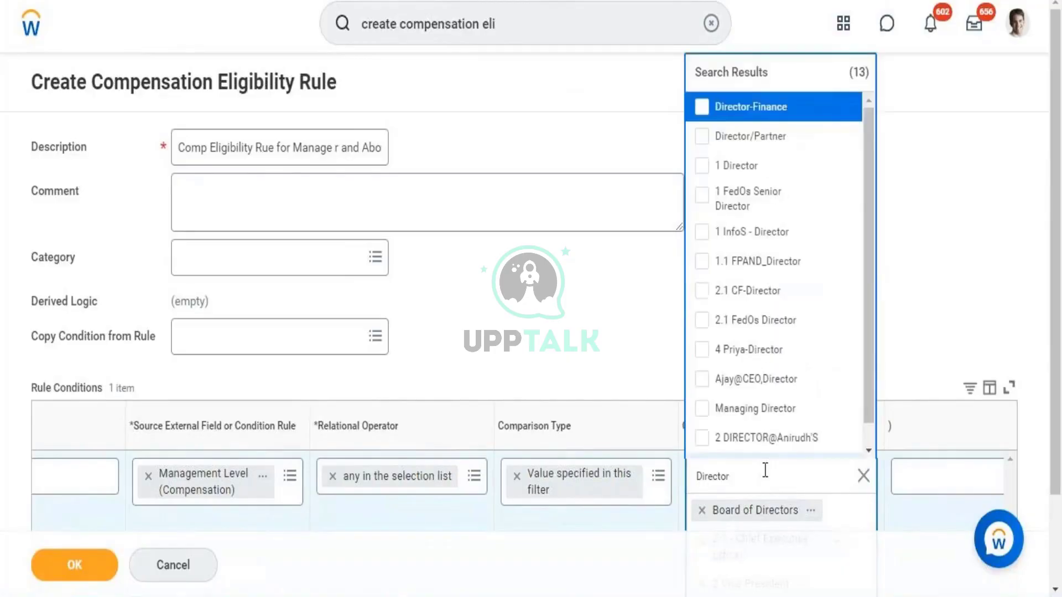
click(740, 174)
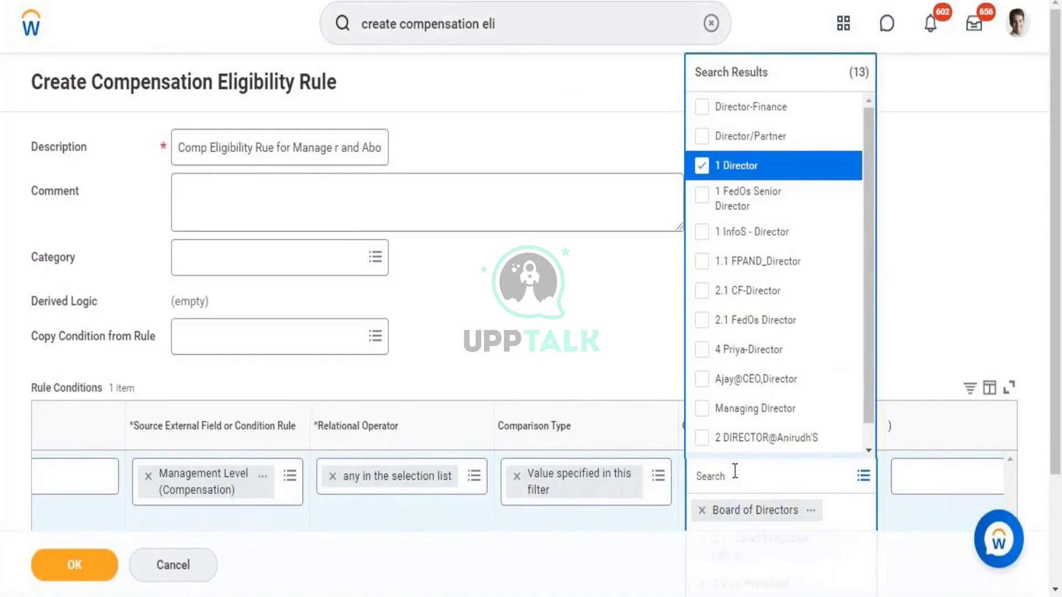
- Add "1 Manager" to the comparison values and close the value selection
text(manager)
key(Return)
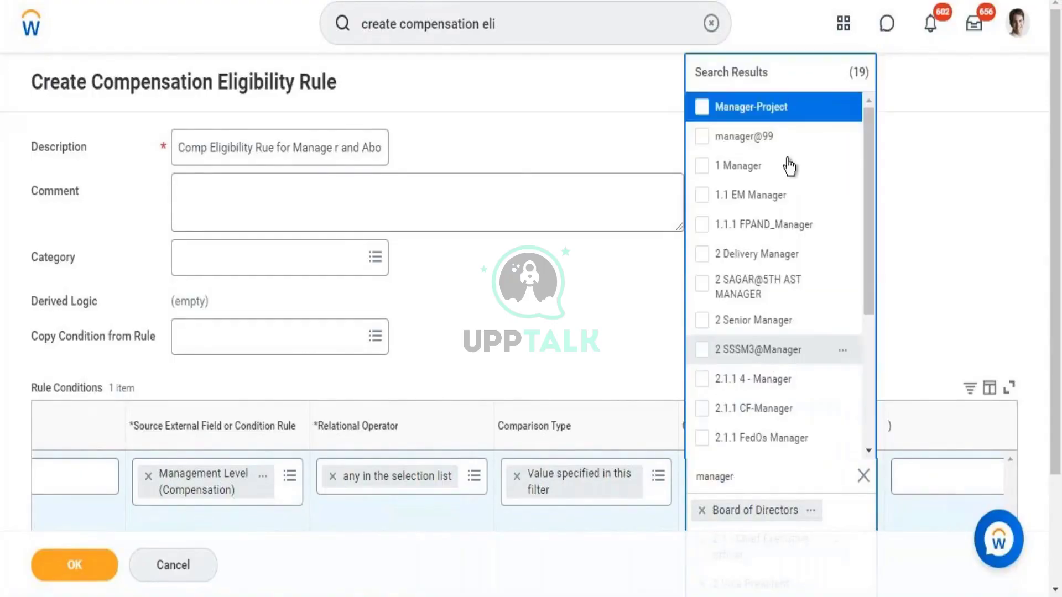
click(737, 166)
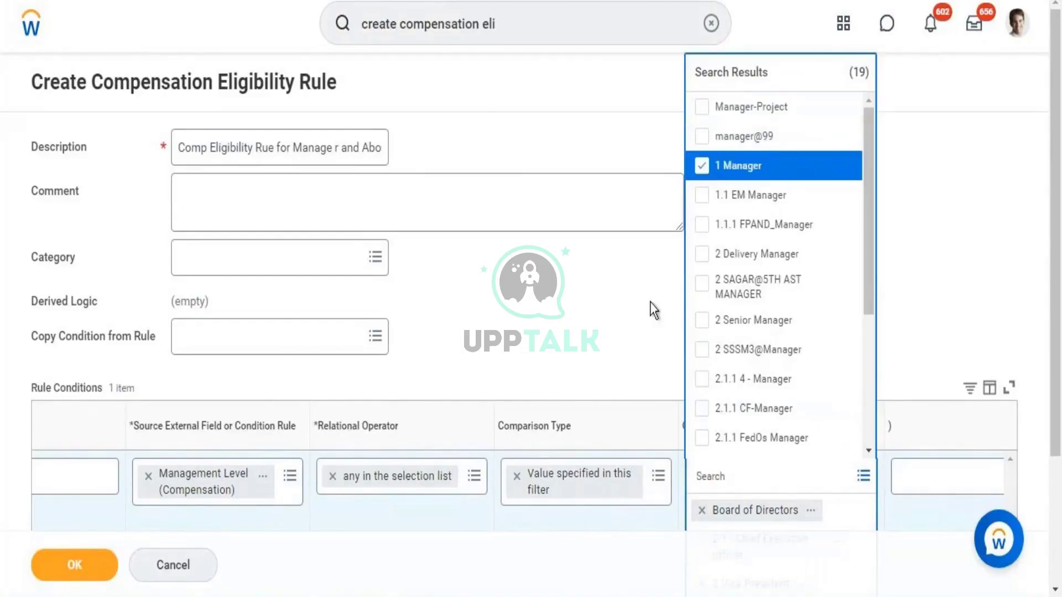
click(649, 302)
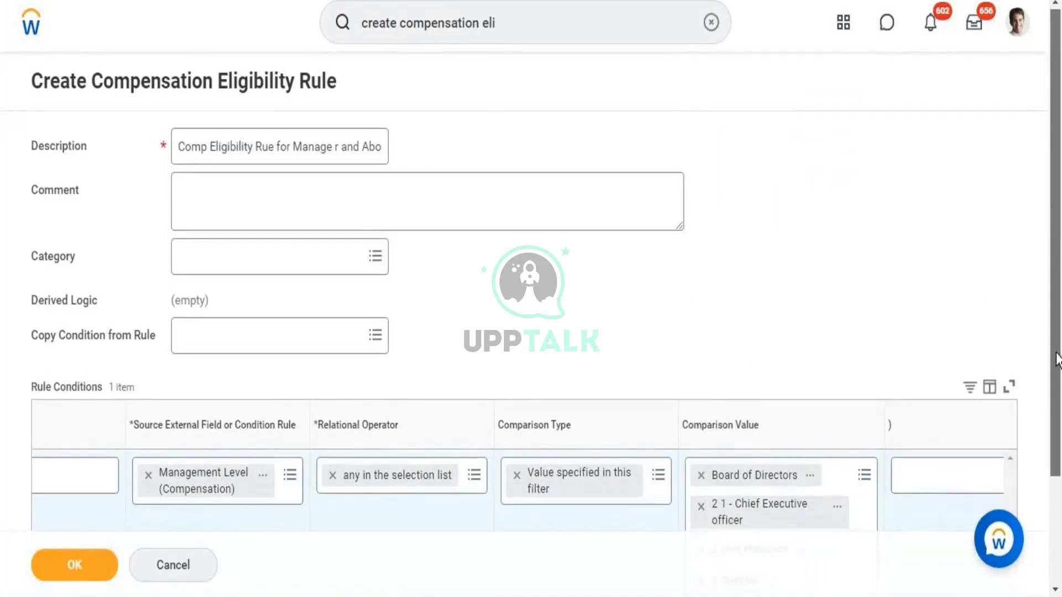
- Add a second rule condition row below the Management Level condition
scroll(884, 389, down, 3)
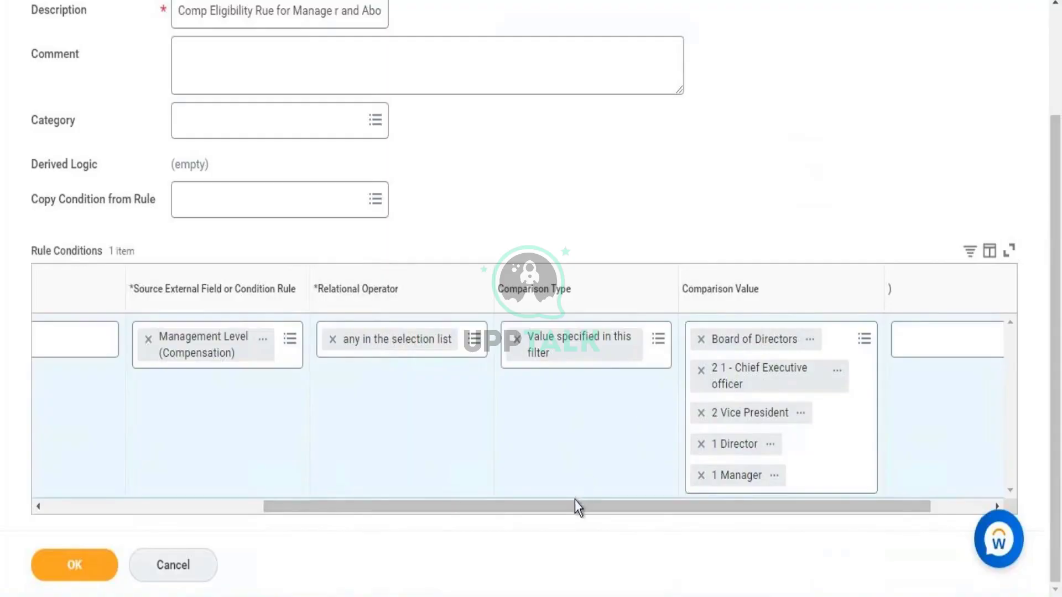
drag(573, 504, 327, 571)
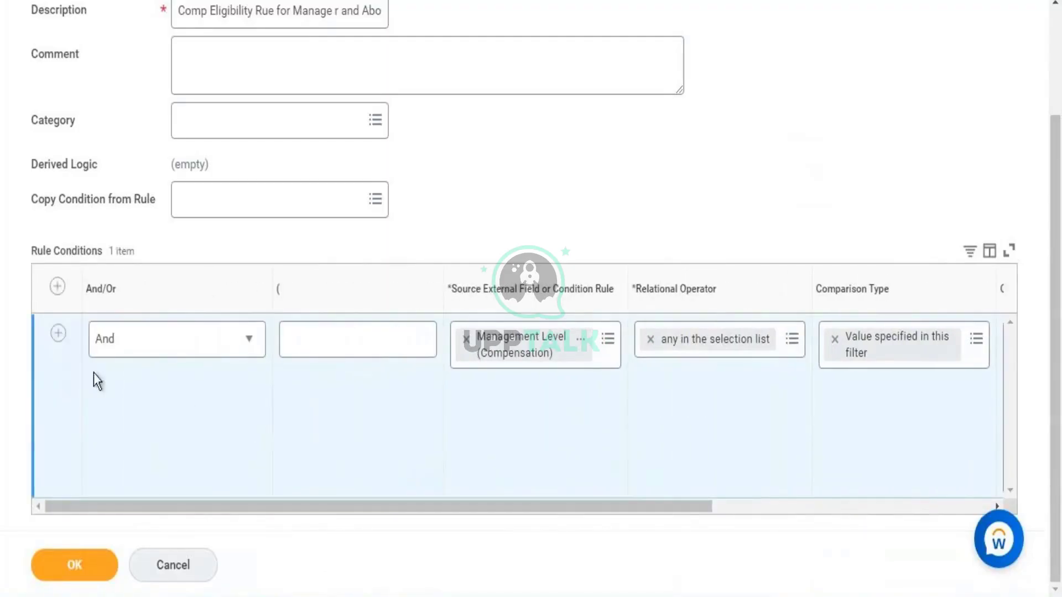
click(58, 333)
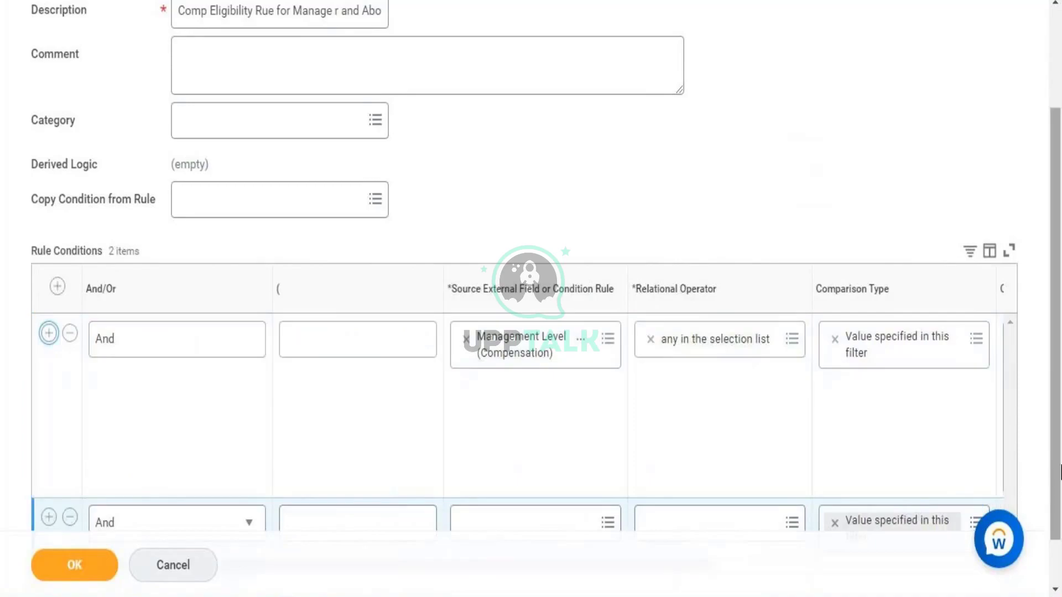
- Search for "country of location" and set the second condition's source field to Country of Location – Primary (Compensation)
scroll(1057, 485, down, 1)
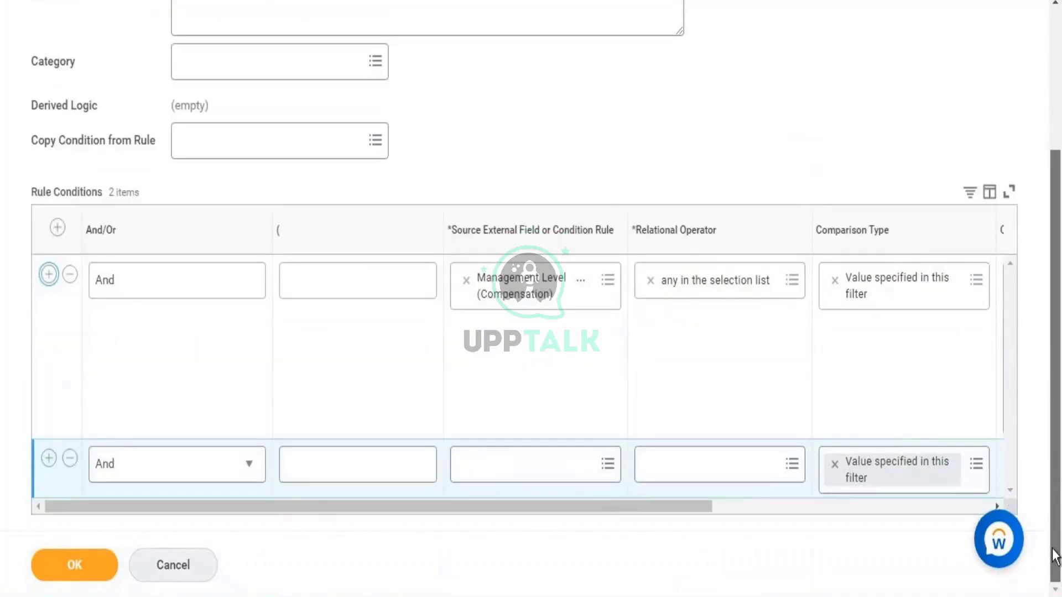
click(555, 462)
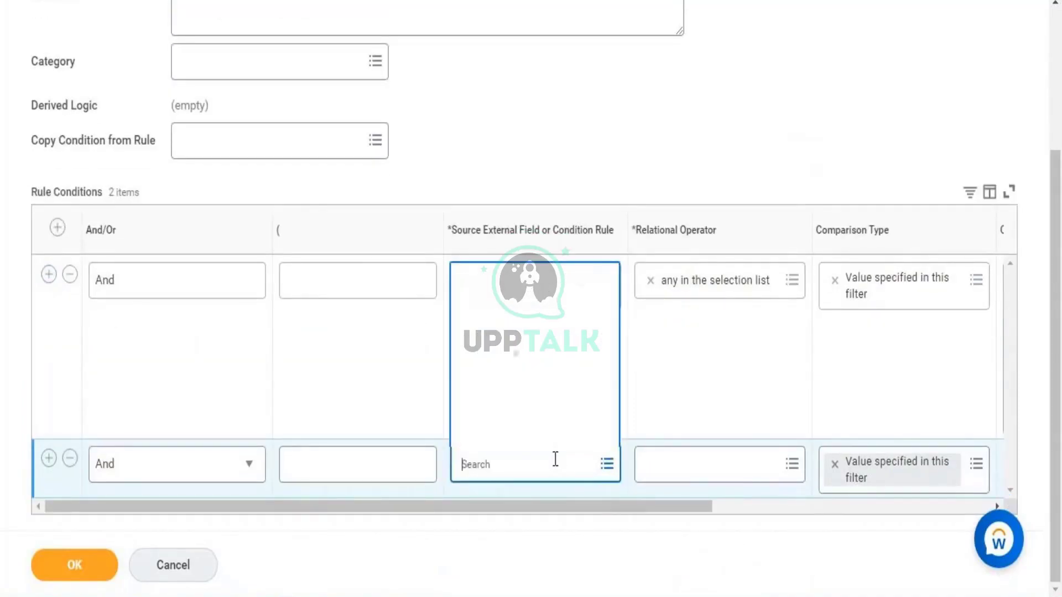
text(cou)
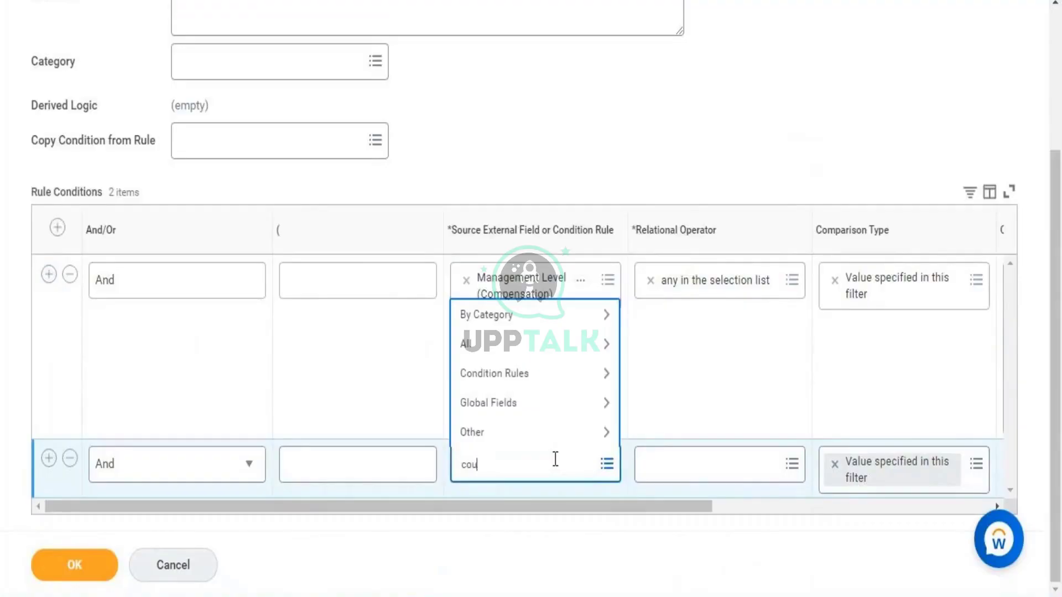
text(ntry)
key(Return)
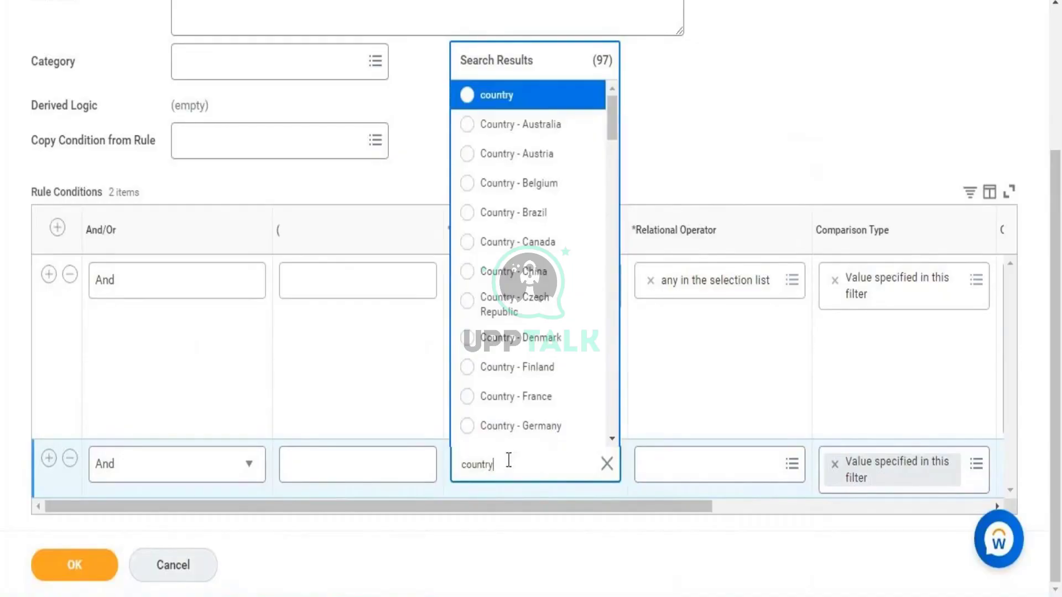
text(of location)
key(Return)
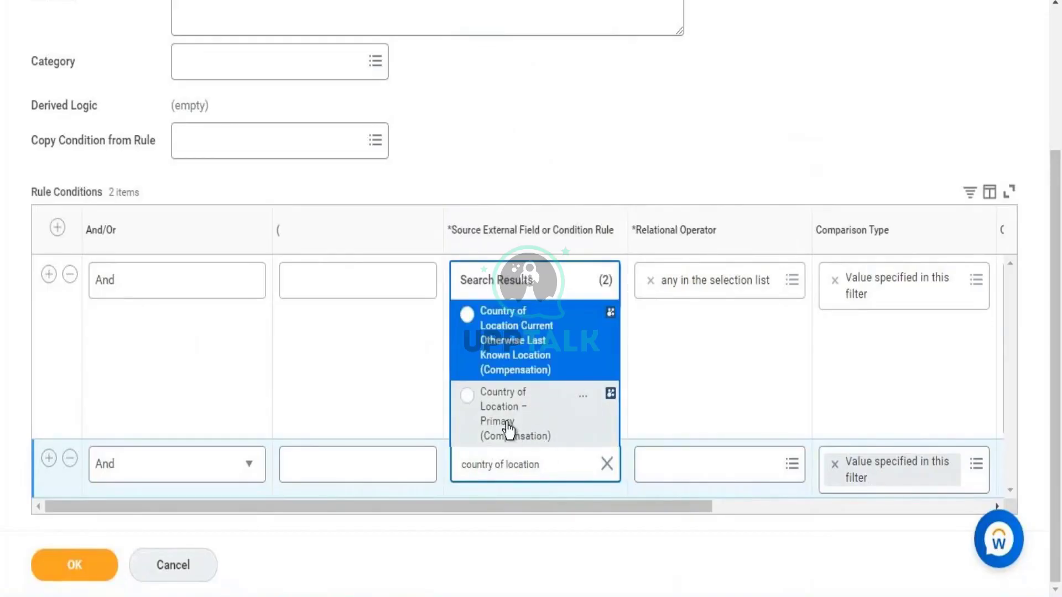
click(508, 428)
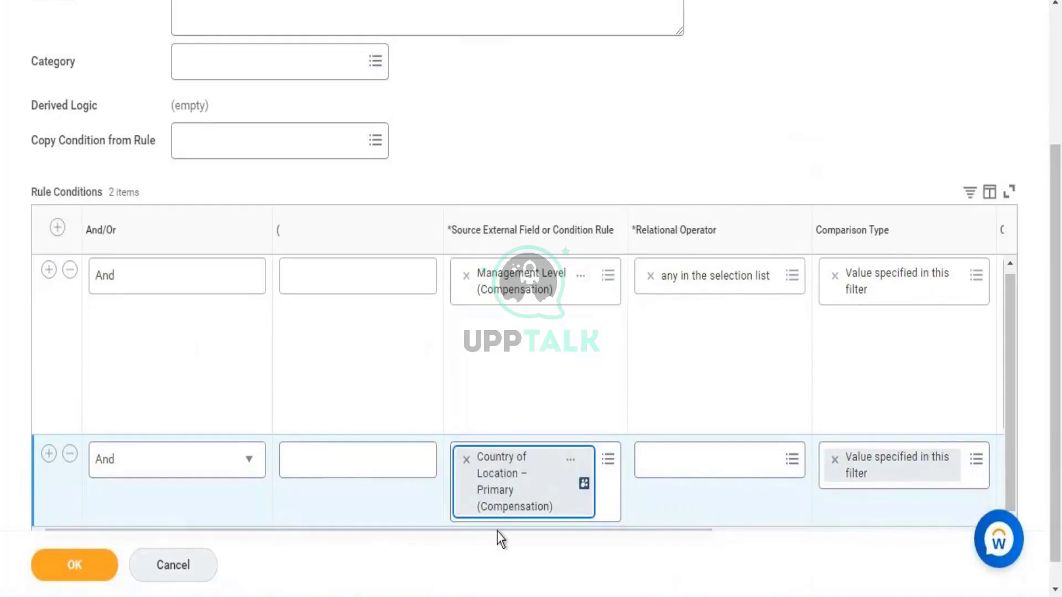
- Set the relational operator of the Country of Location condition to "any in the selection list"
scroll(874, 381, down, 1)
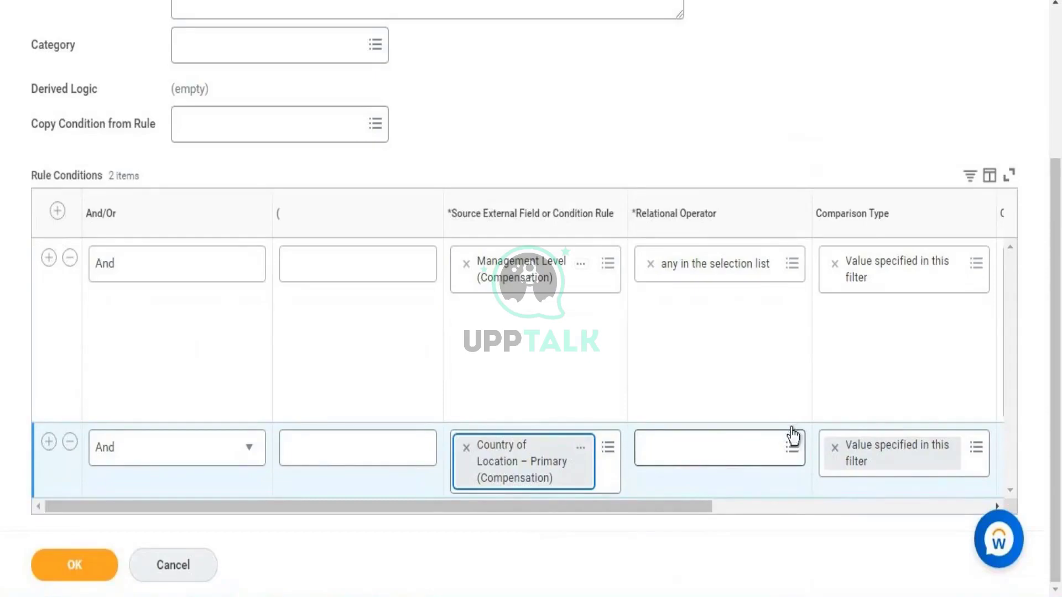
click(762, 443)
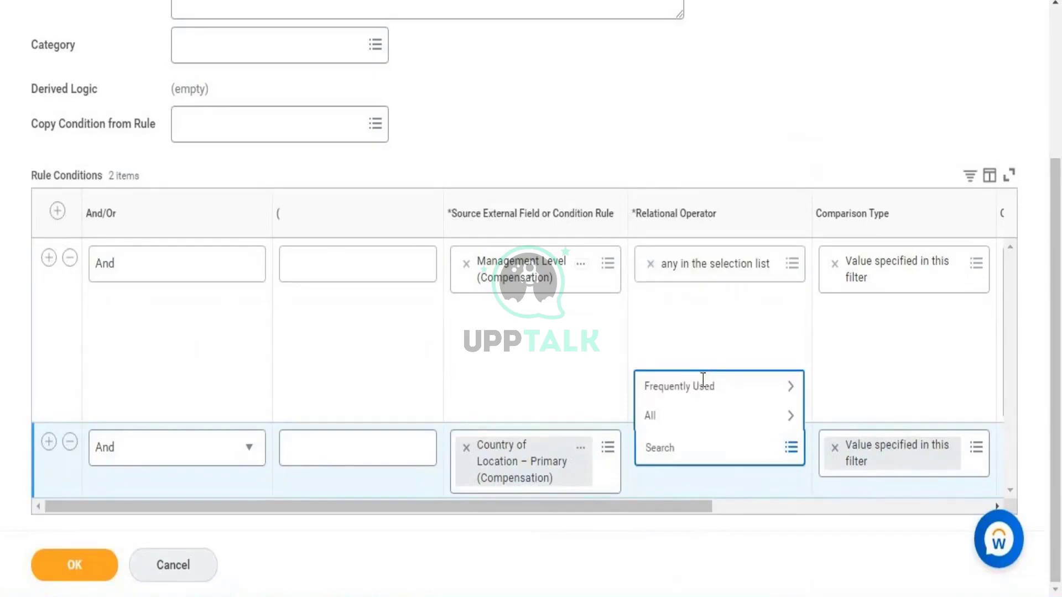
click(701, 392)
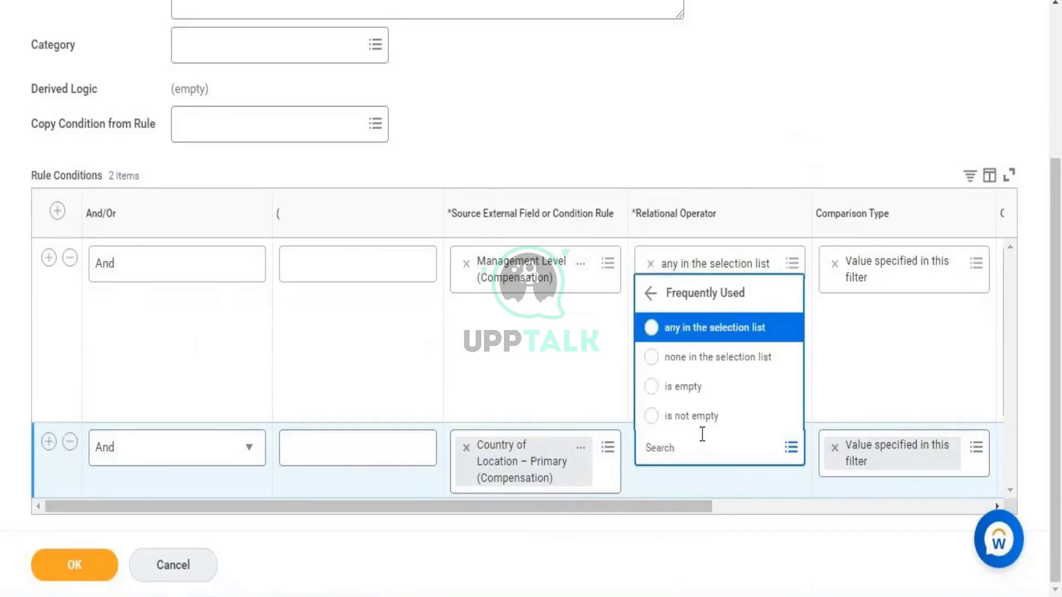
click(710, 330)
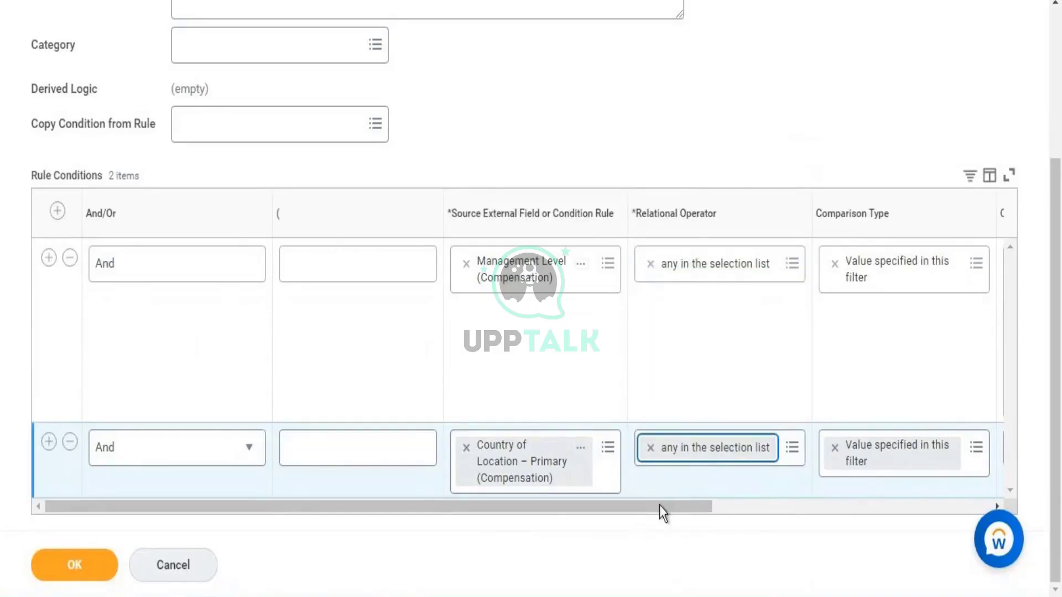
- Search the comparison values for "united" and set the Country of Location condition's value to United States of America
drag(659, 505, 877, 480)
click(759, 447)
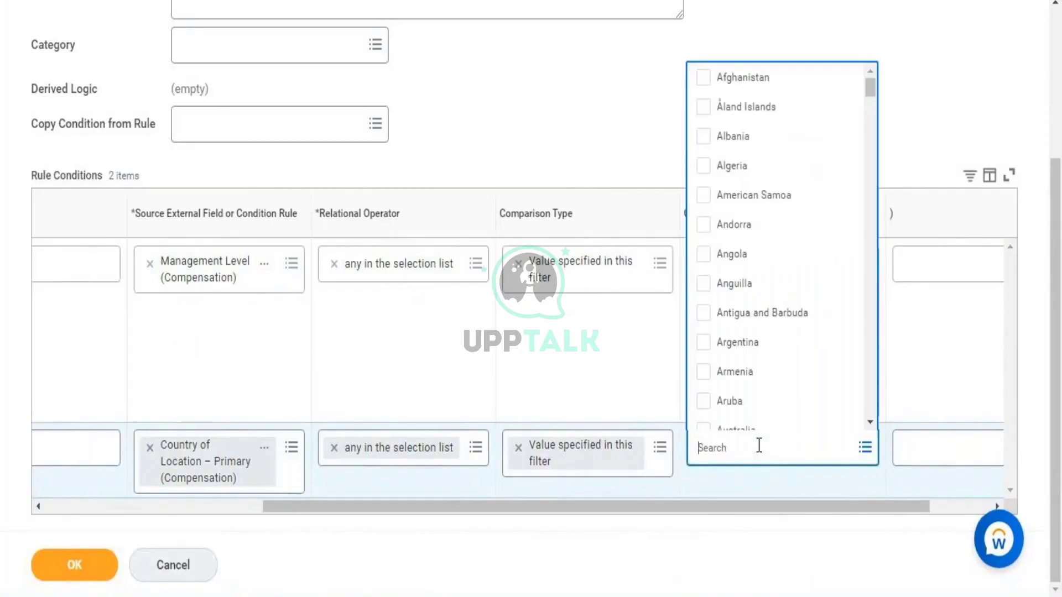
text(united)
key(Return)
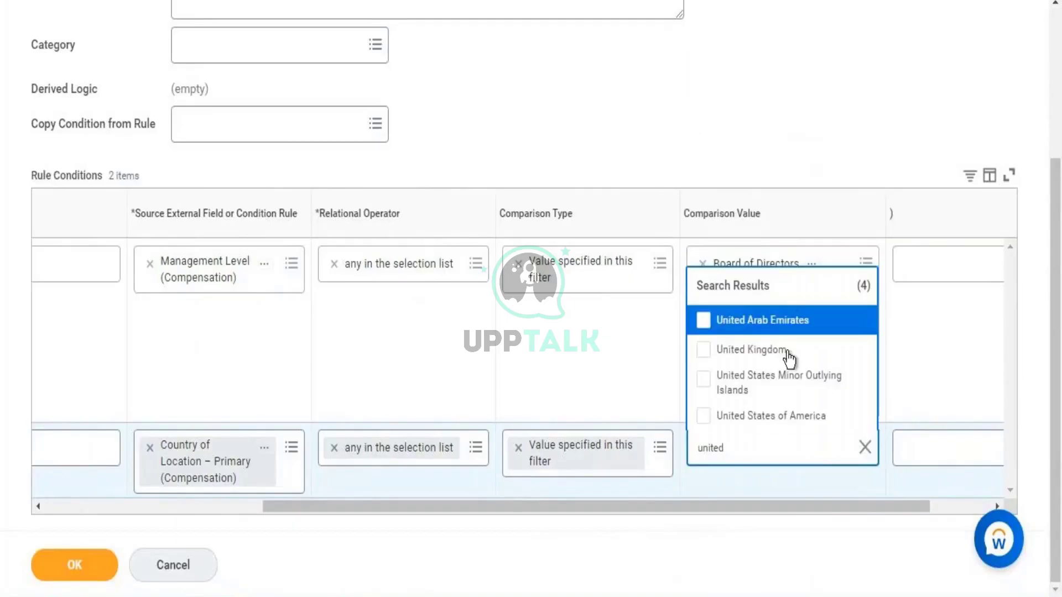
click(774, 416)
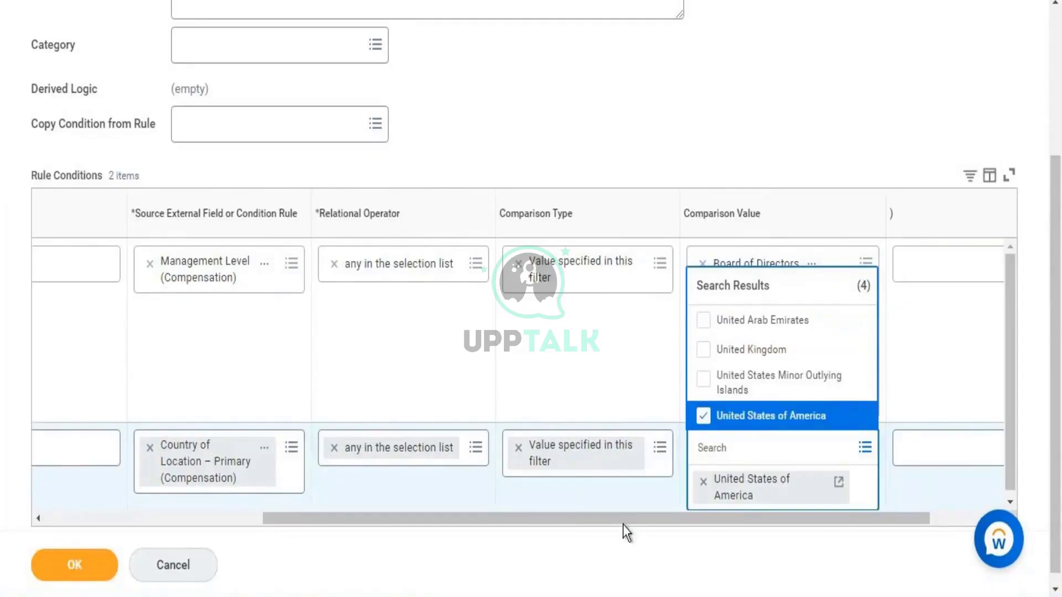
click(546, 514)
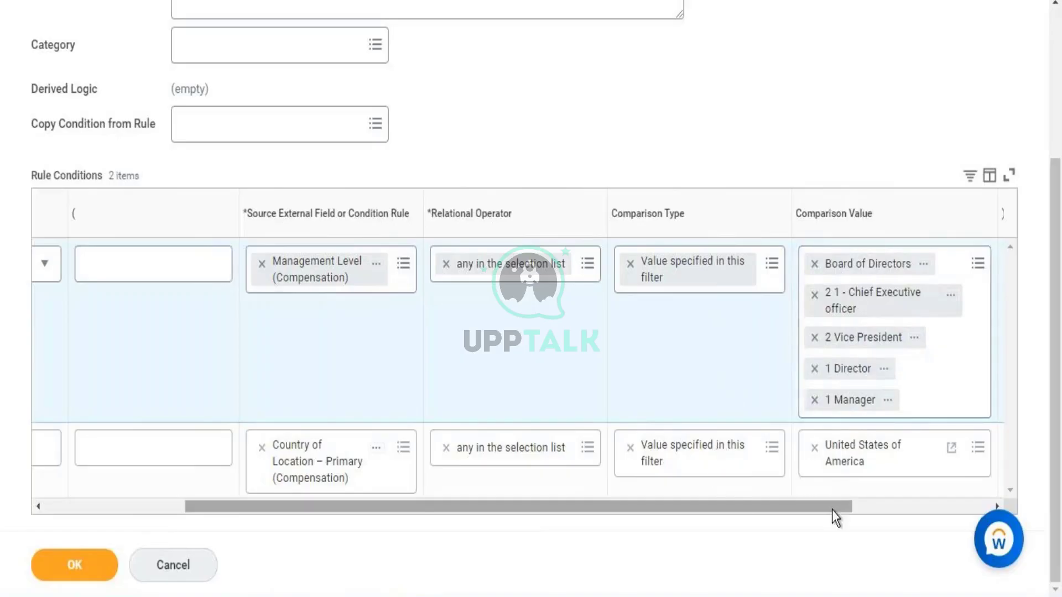
- Review the comparison values of both conditions and submit the compensation eligibility rule
drag(832, 507, 918, 507)
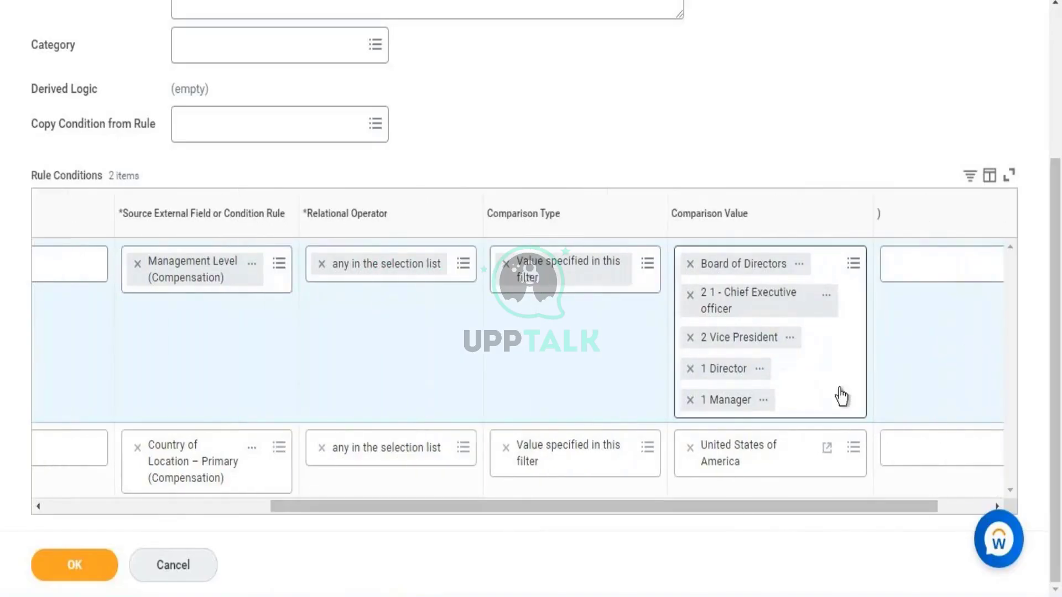
drag(1054, 312, 1054, 288)
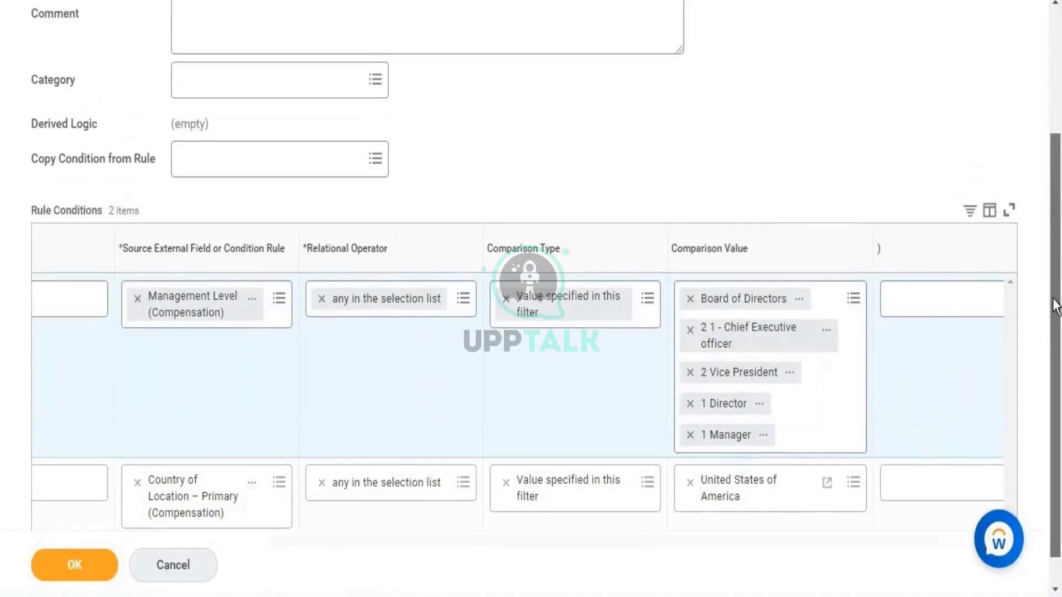
click(84, 561)
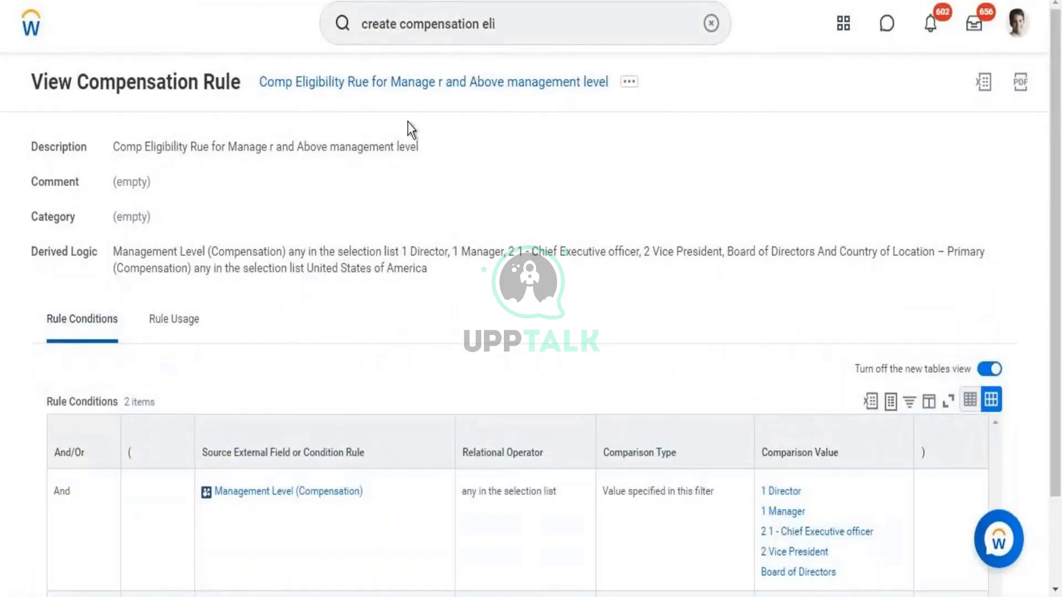
- Copy the new rule's name and paste it into the Word notes on an indented line below the Director Tax rule
right_click(397, 94)
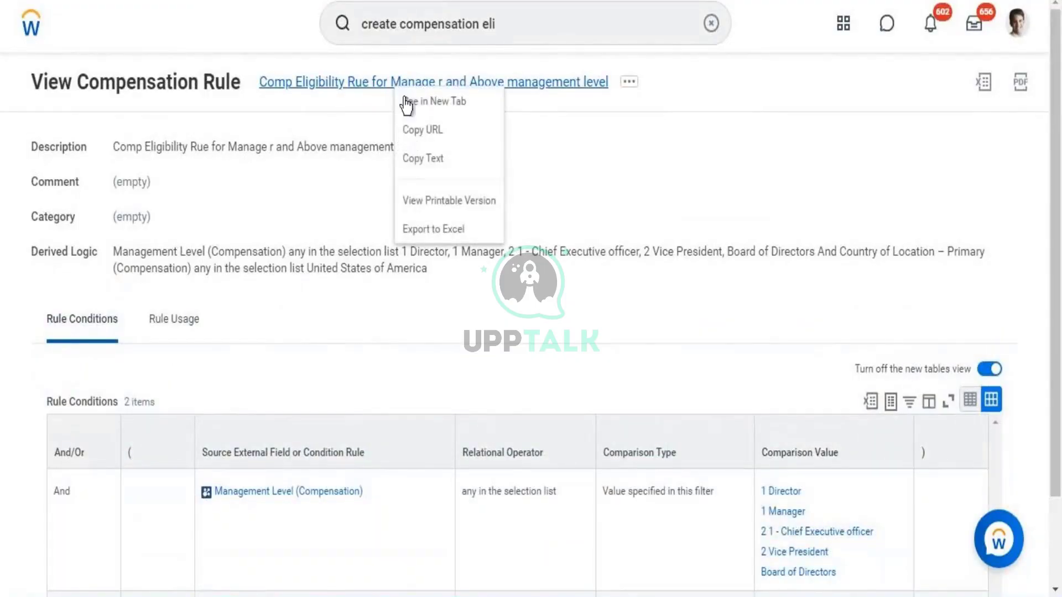
click(434, 159)
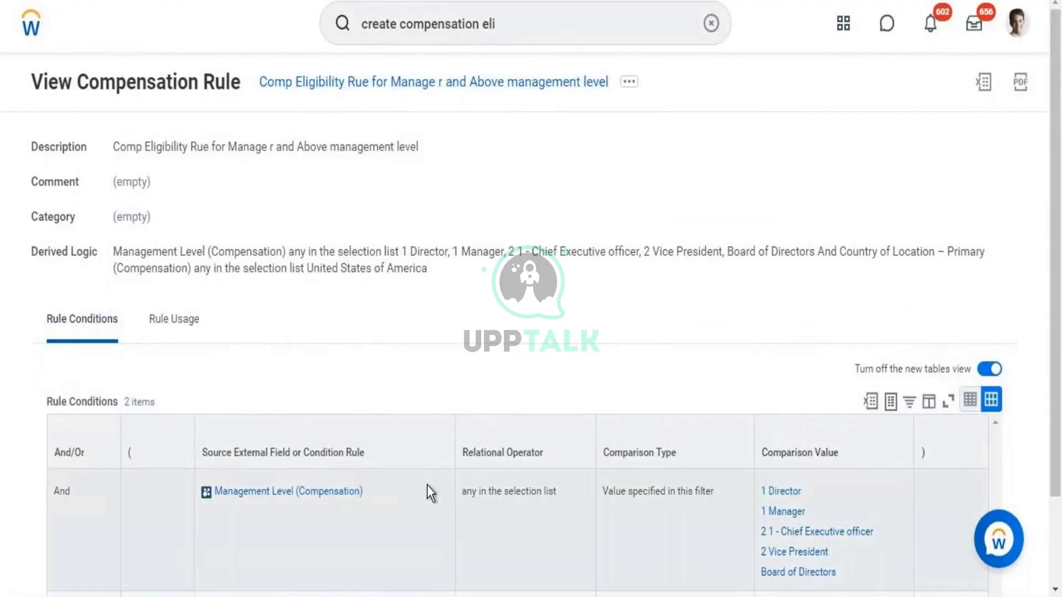
key(alt+Tab)
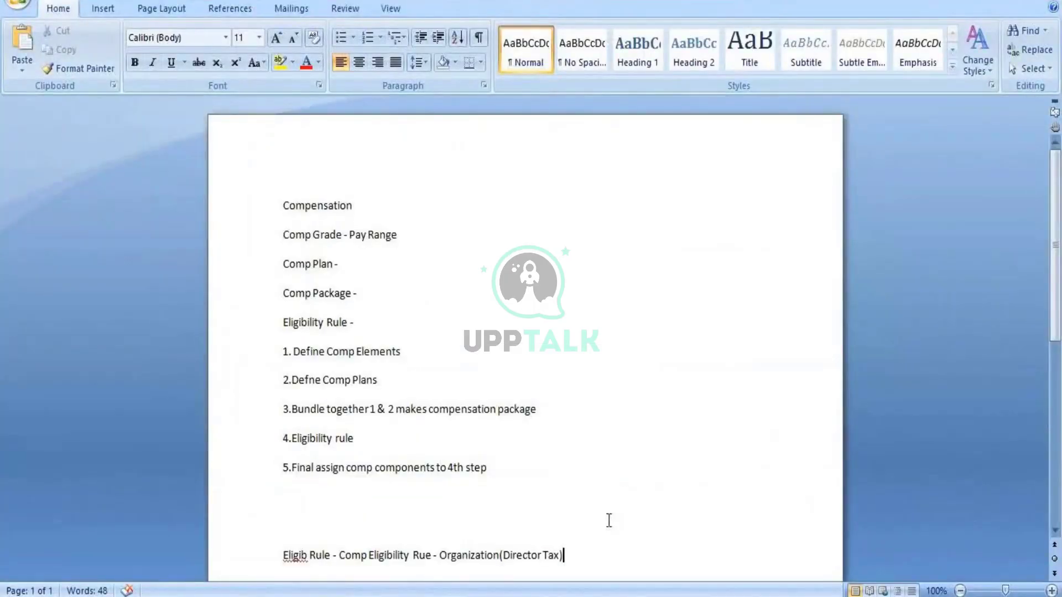
key(Return)
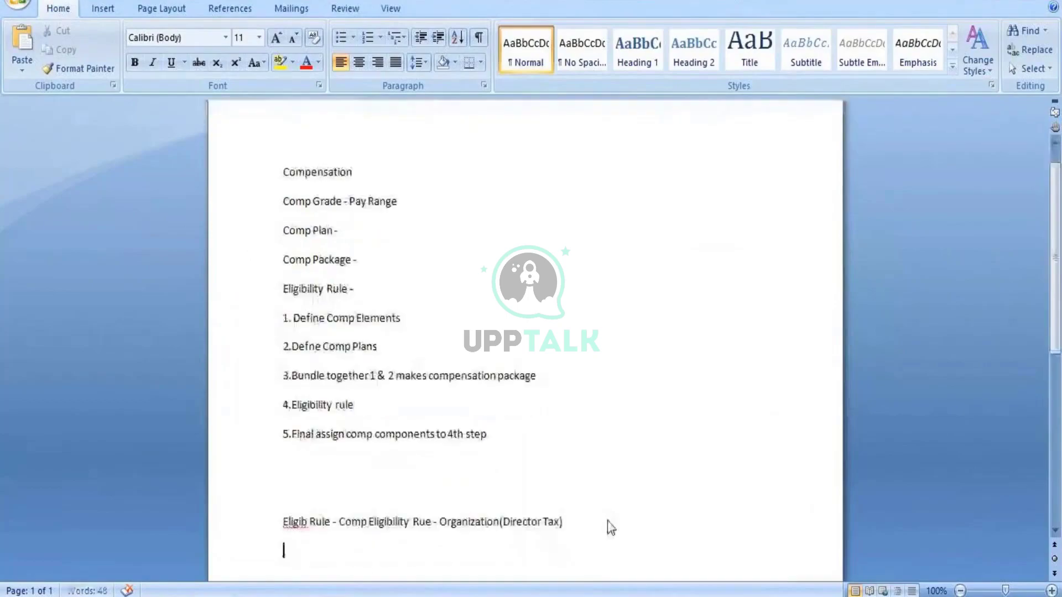
key(Tab)
key(Tab)
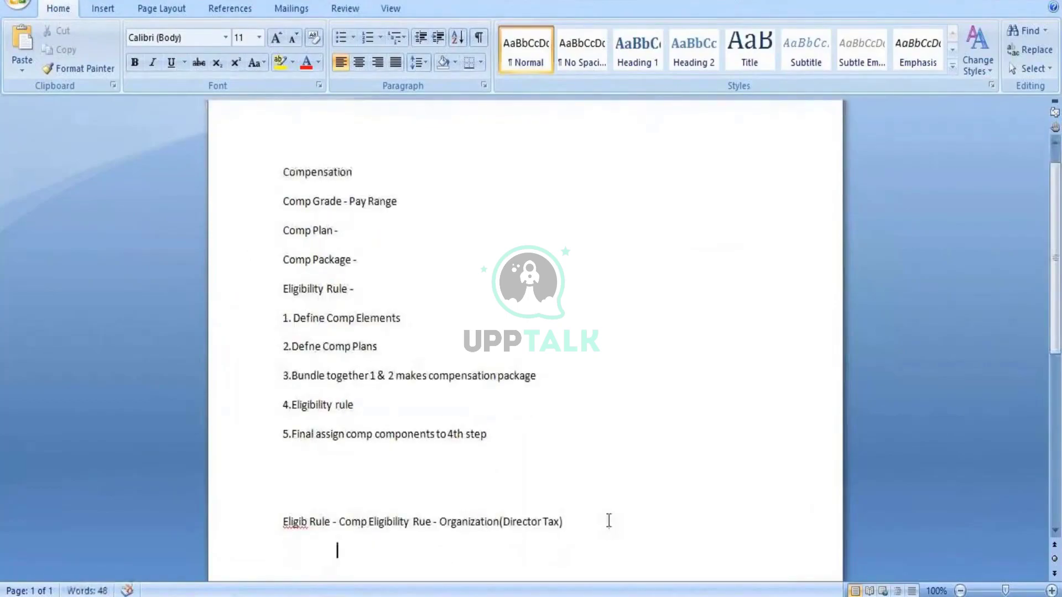
text(Comp Eligibility Rue for Manage r and Above management level)
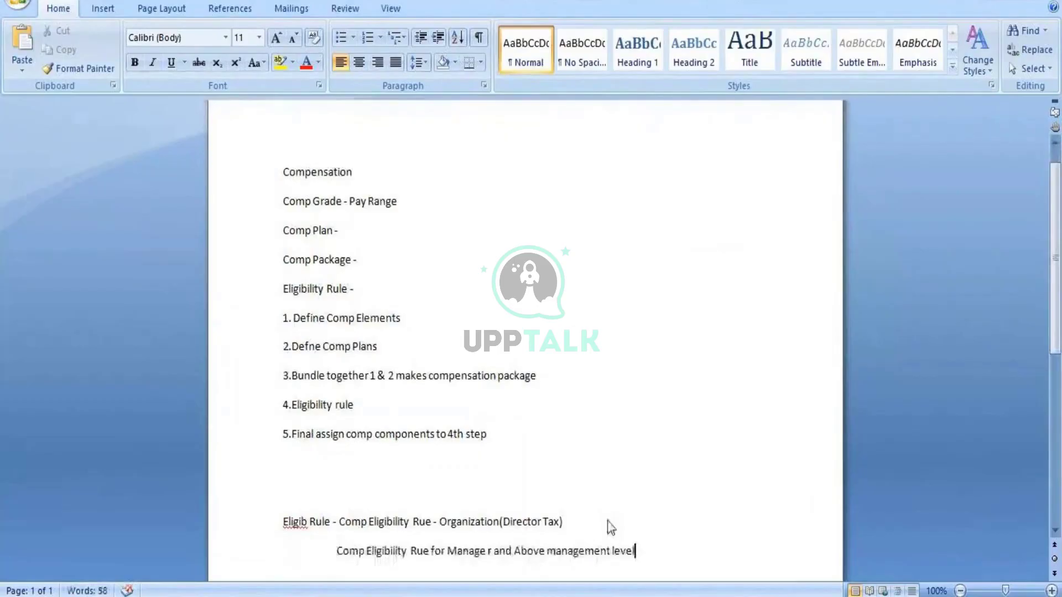
key(Return)
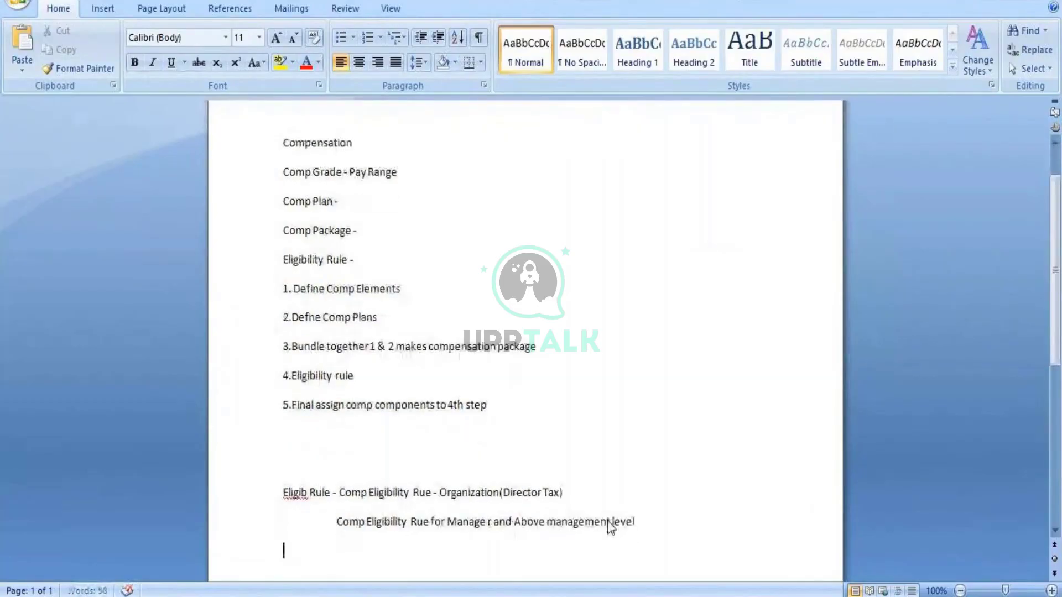
- Switch back to Workday, search for "create comp grade" and start the Create Compensation Grade task
key(alt+Tab)
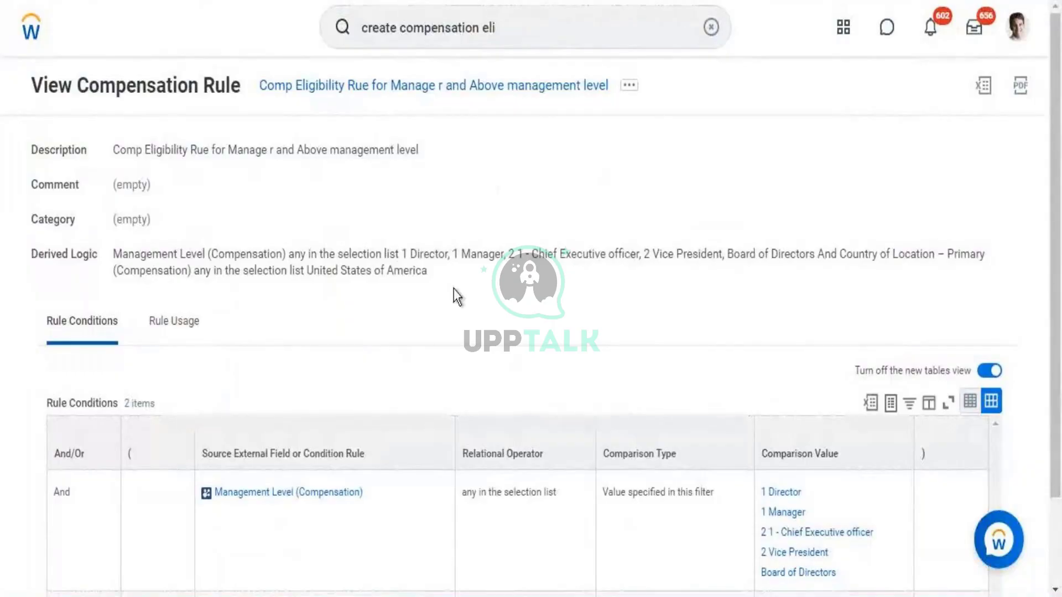
click(511, 28)
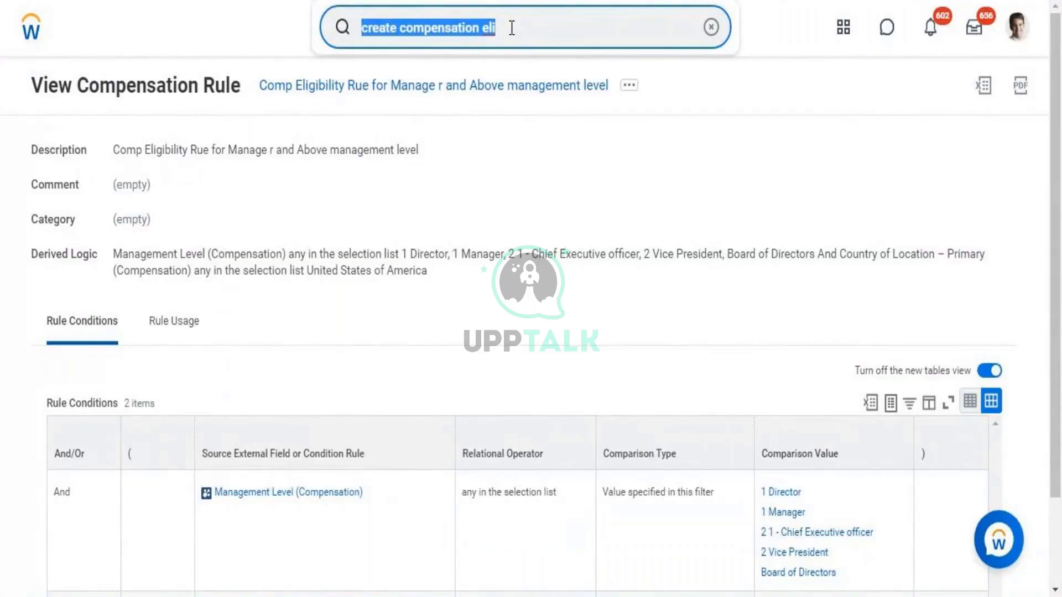
text(create)
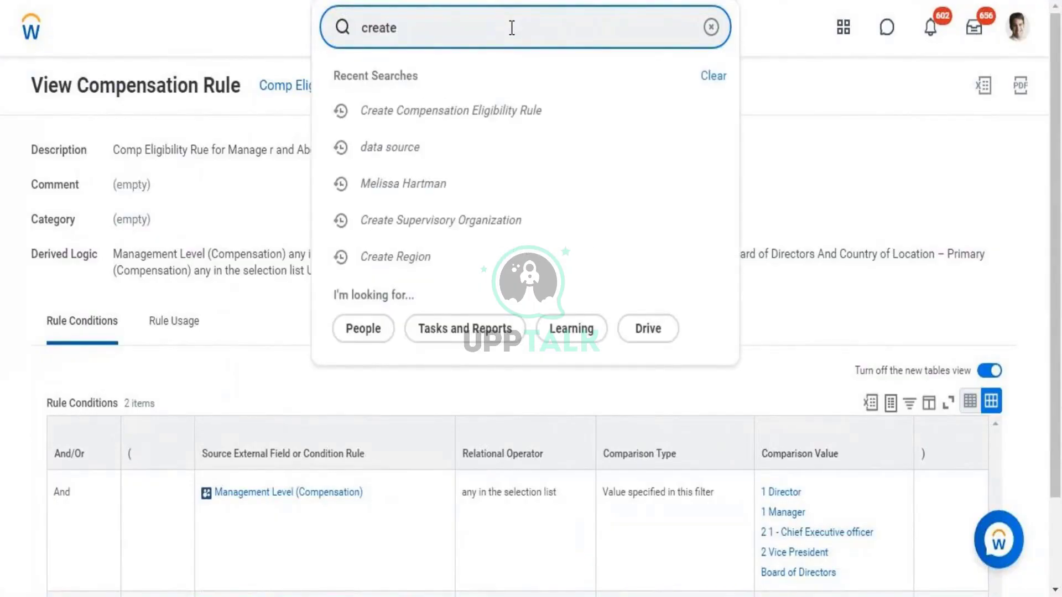
text( comp gr)
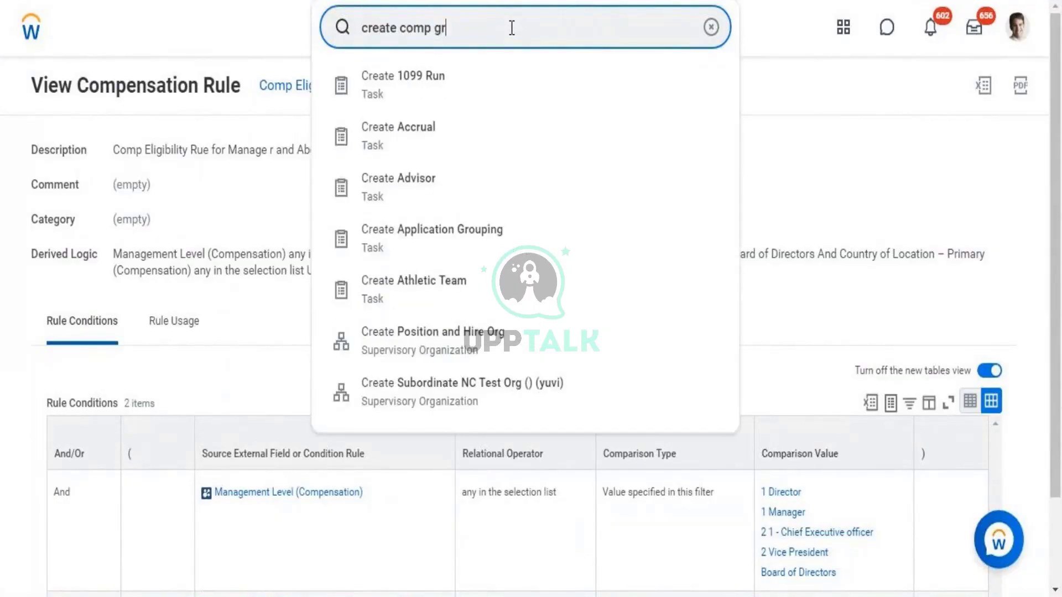
text(ade)
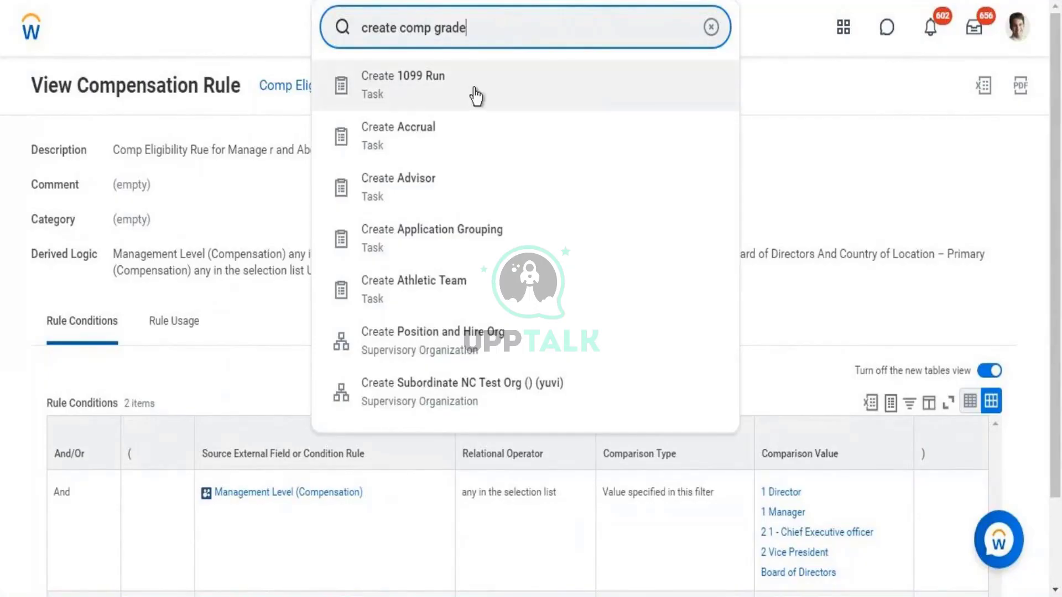
click(429, 99)
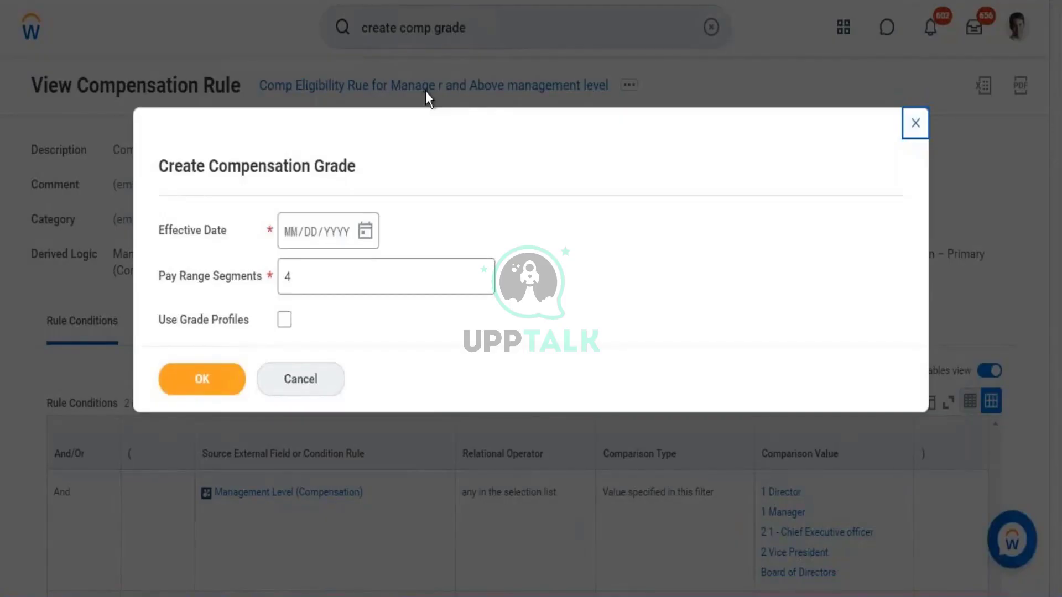
- Set the compensation grade's effective date to 08/31/2021, keep 4 pay range segments, enable Use Grade Profiles and confirm
click(365, 232)
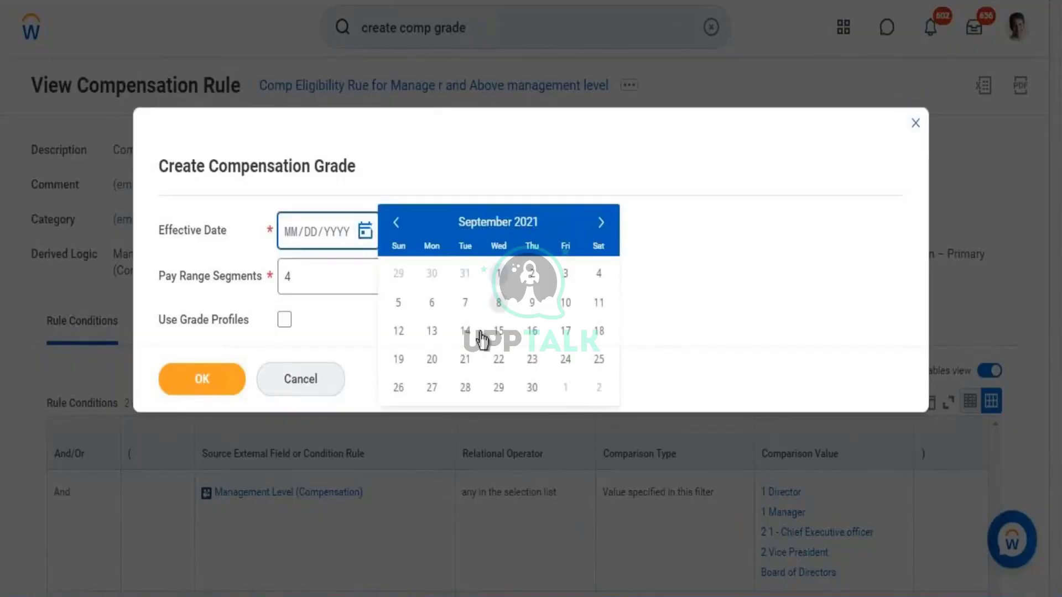
click(453, 276)
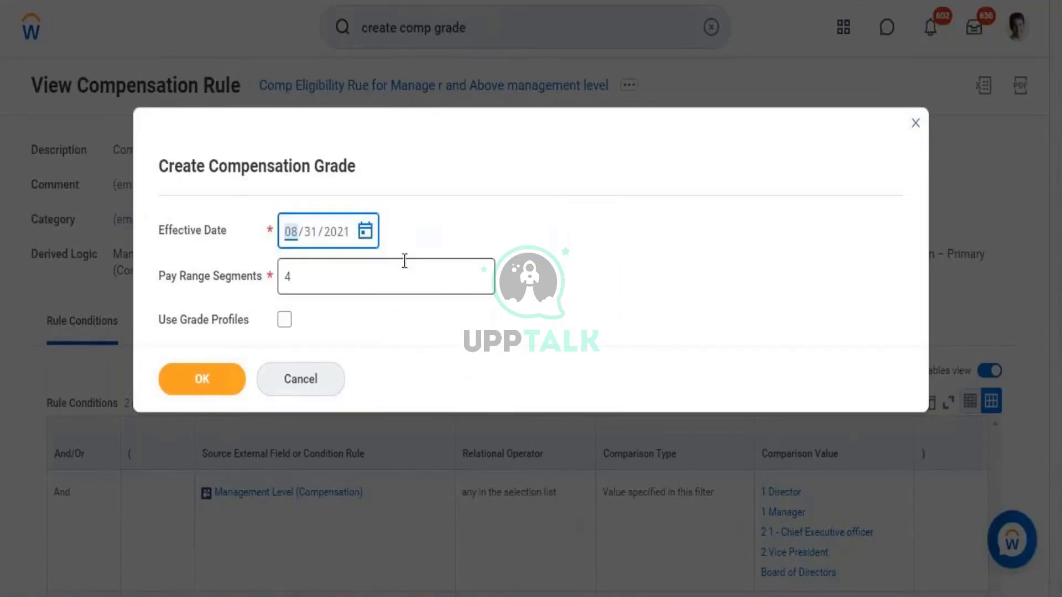
click(337, 285)
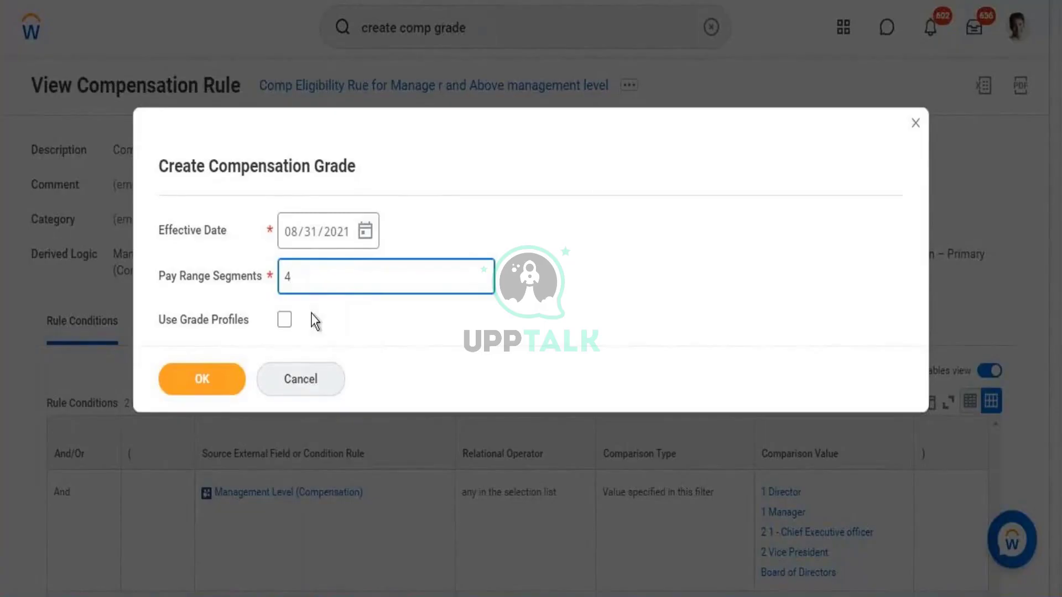
click(284, 321)
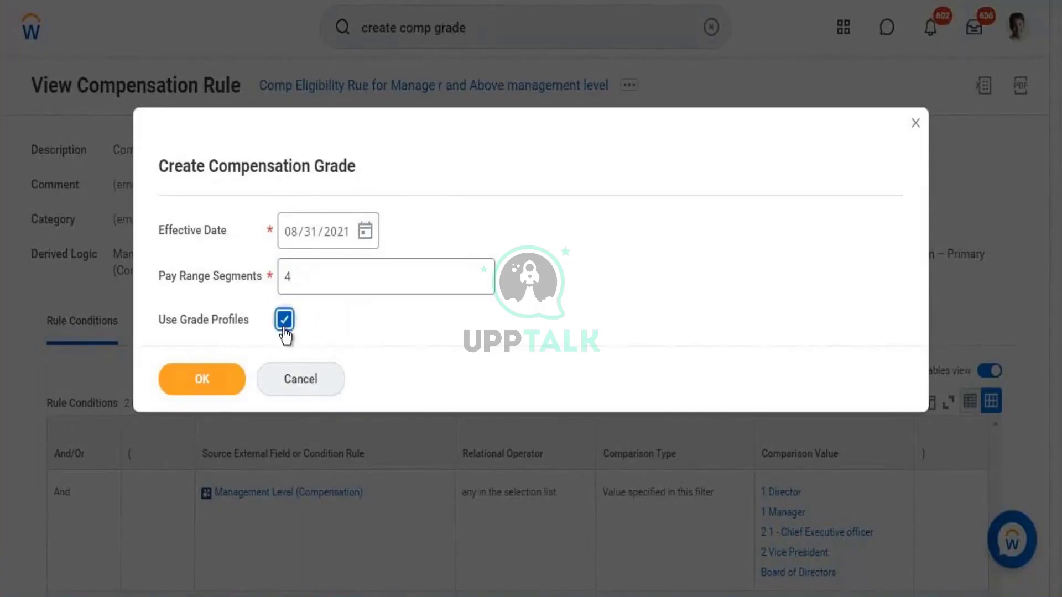
click(204, 384)
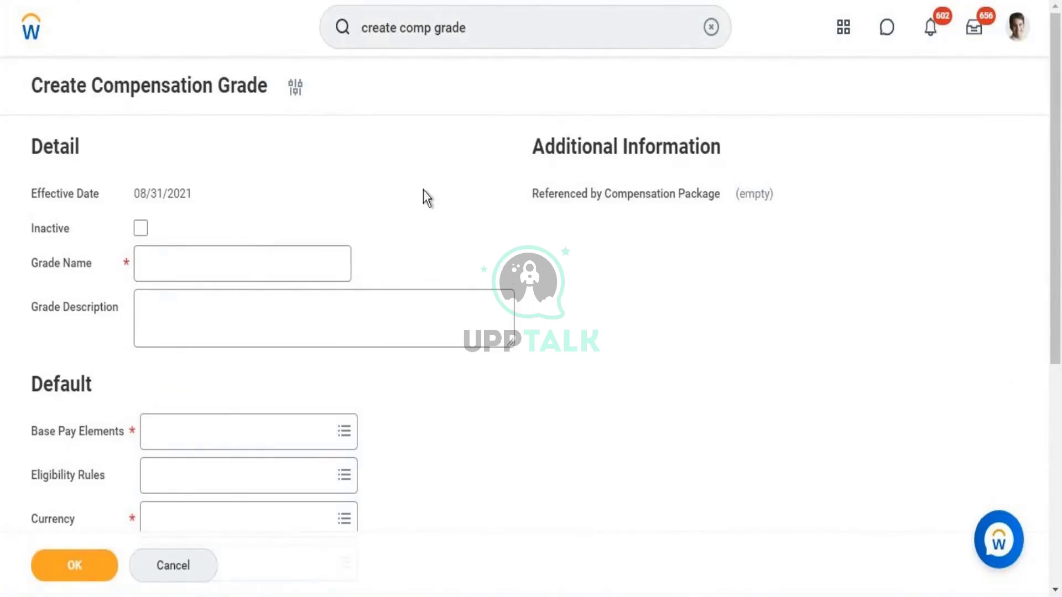
- Switch to the Word notes and highlight the names of the two eligibility rules for review
click(217, 257)
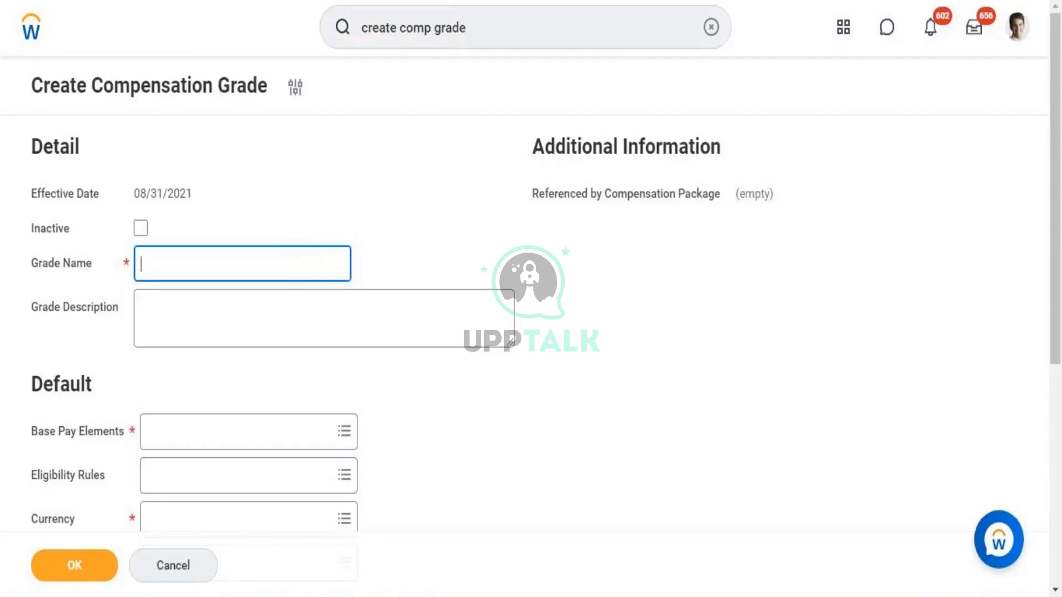
key(alt+Tab)
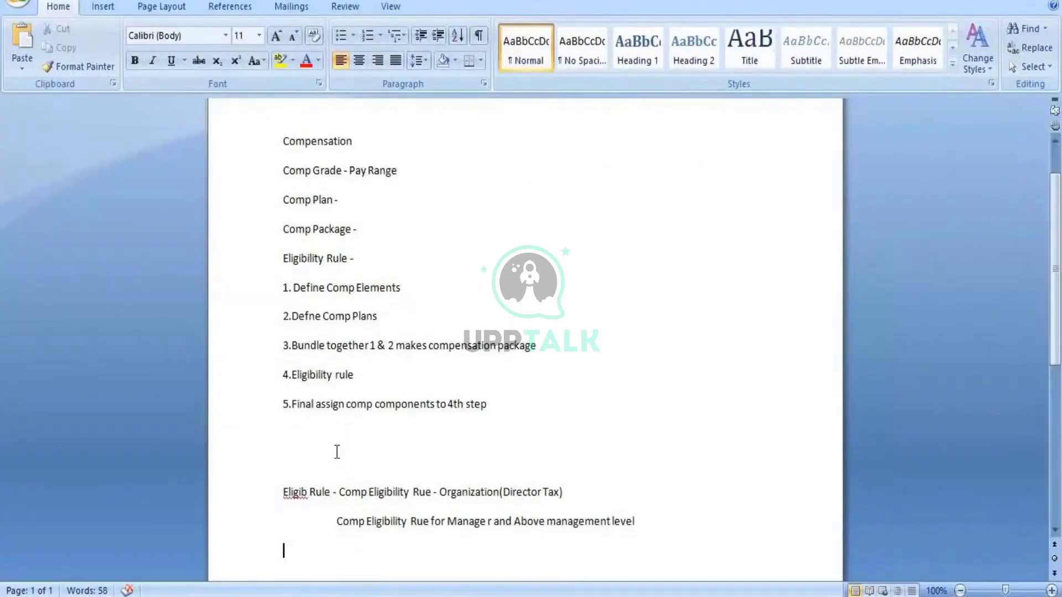
drag(340, 494, 647, 528)
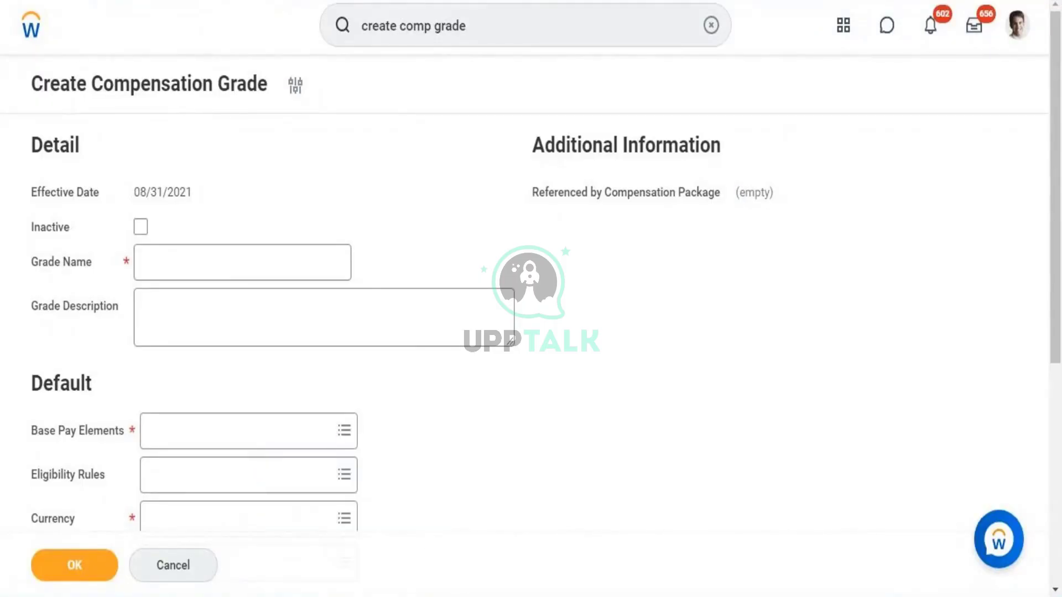
- Return to Workday, open the signed-in worker's profile and view the security groups through its Security Profile actions
mouse_move(400, 595)
click(1016, 39)
click(918, 208)
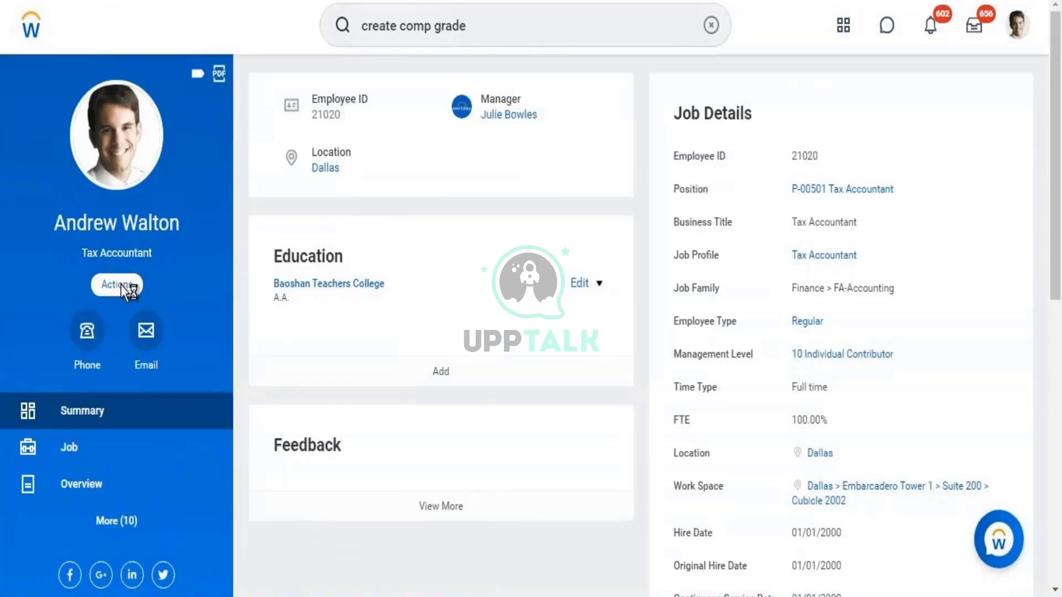
click(126, 287)
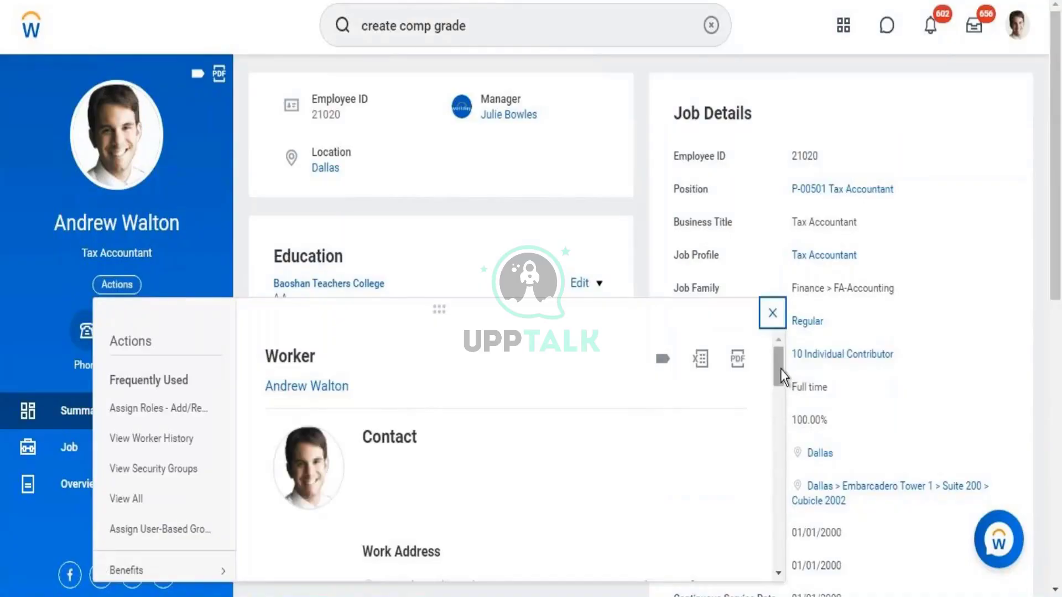
drag(781, 370, 774, 537)
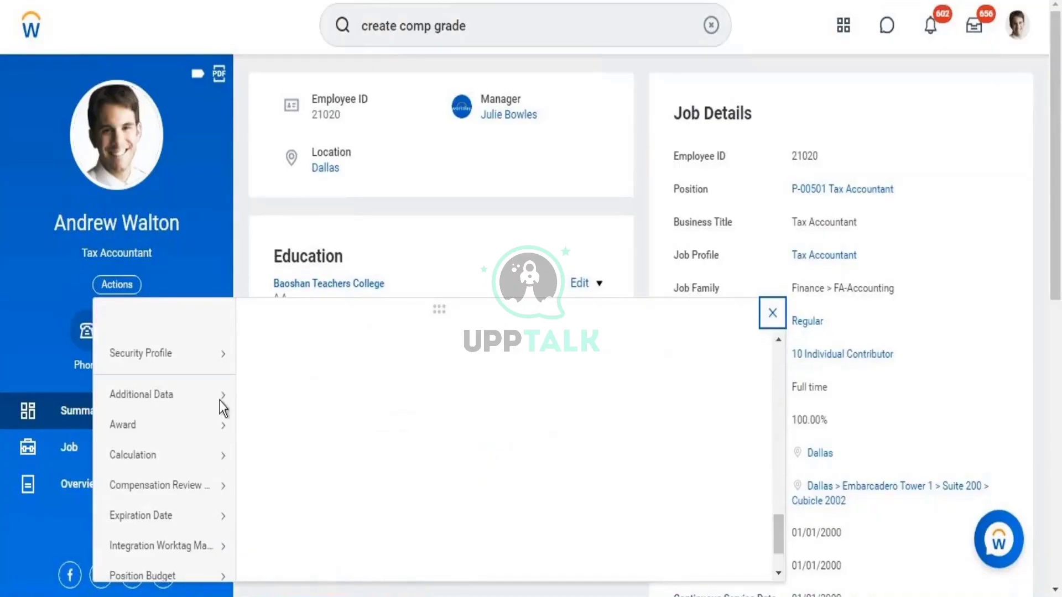
mouse_move(168, 359)
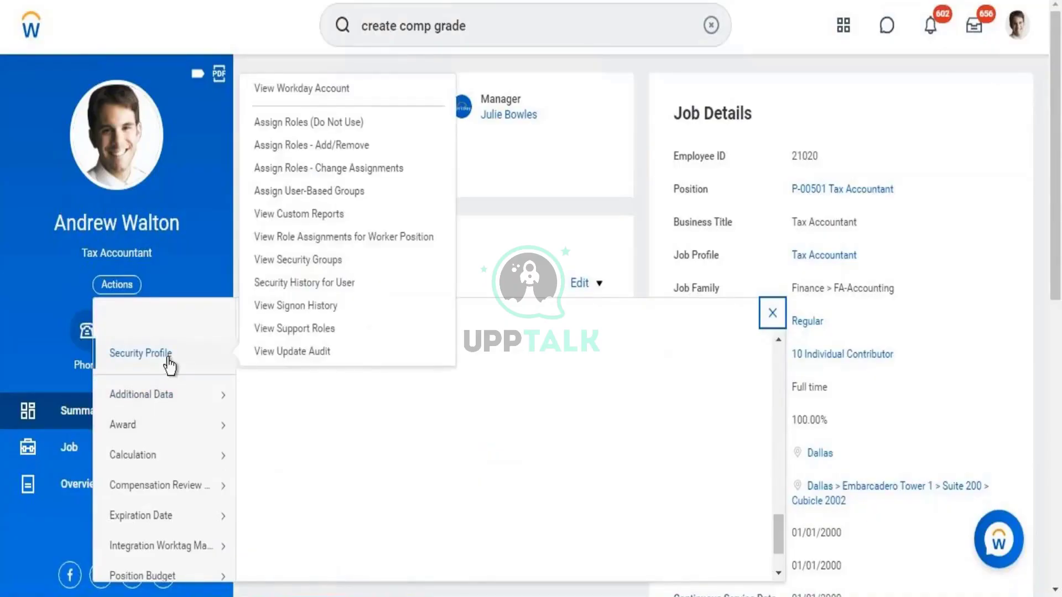
click(293, 266)
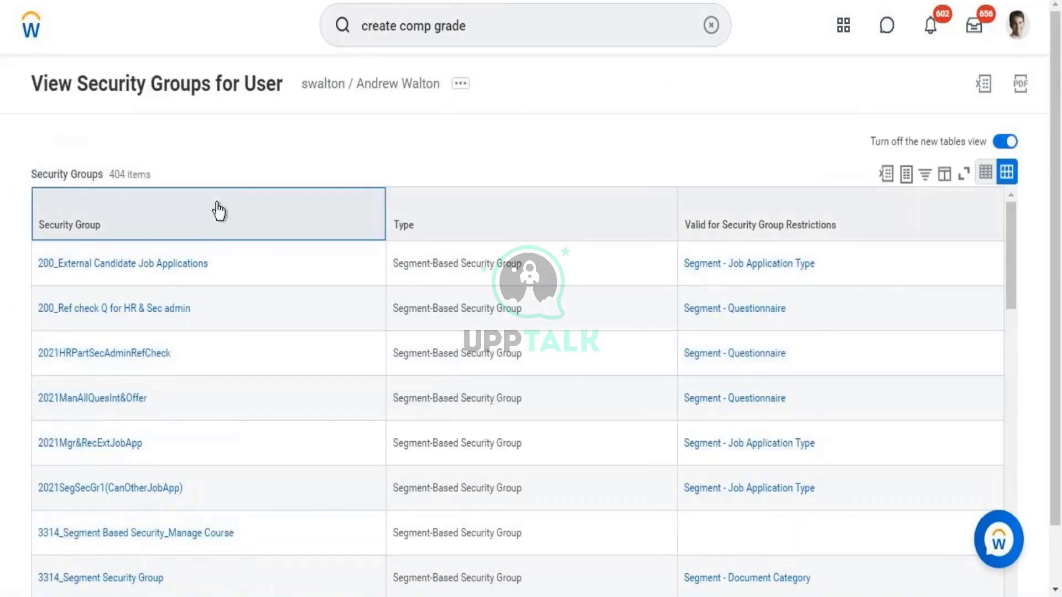
- Filter the user's security groups to those where Security Group is Compensation Administrator
click(215, 224)
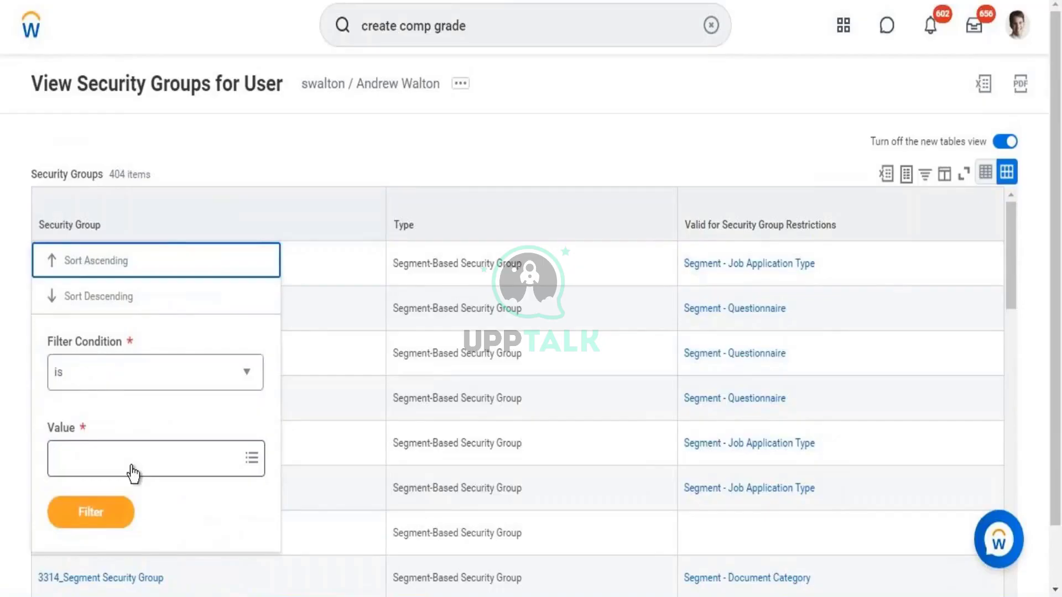
click(133, 473)
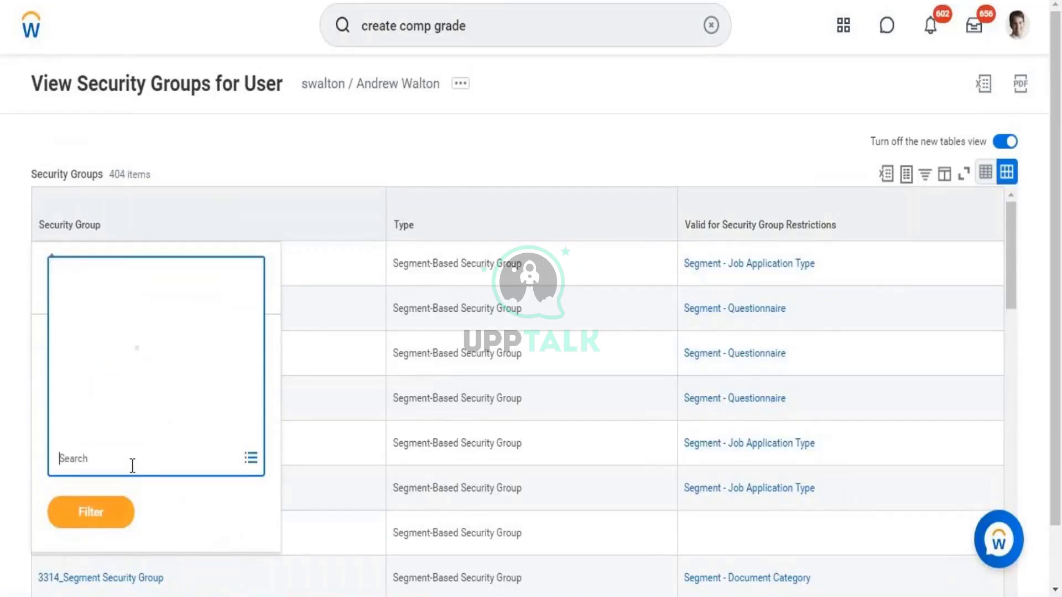
text(compensat)
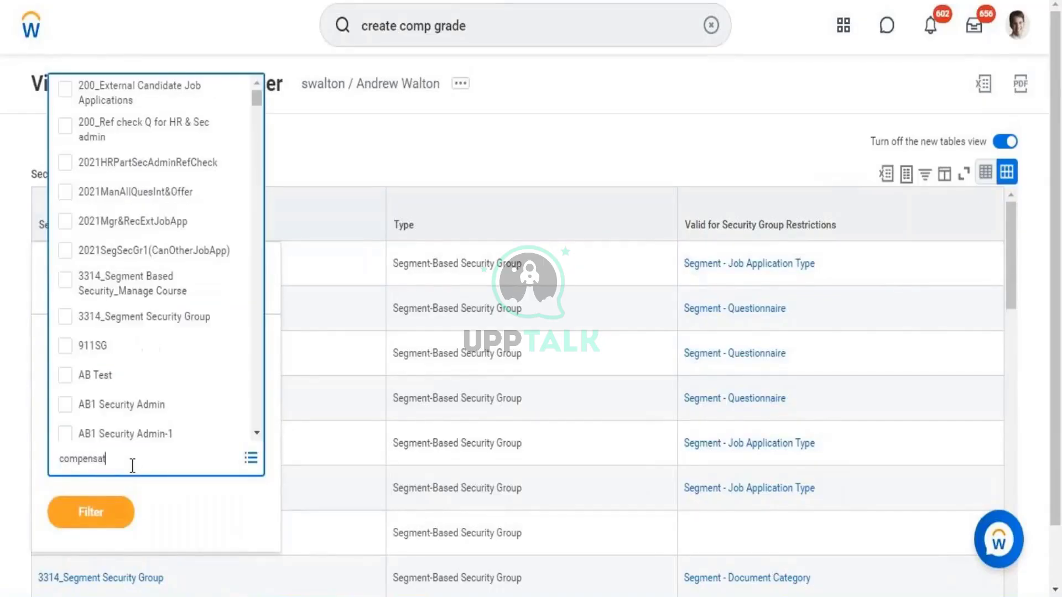
text(ion)
key(Return)
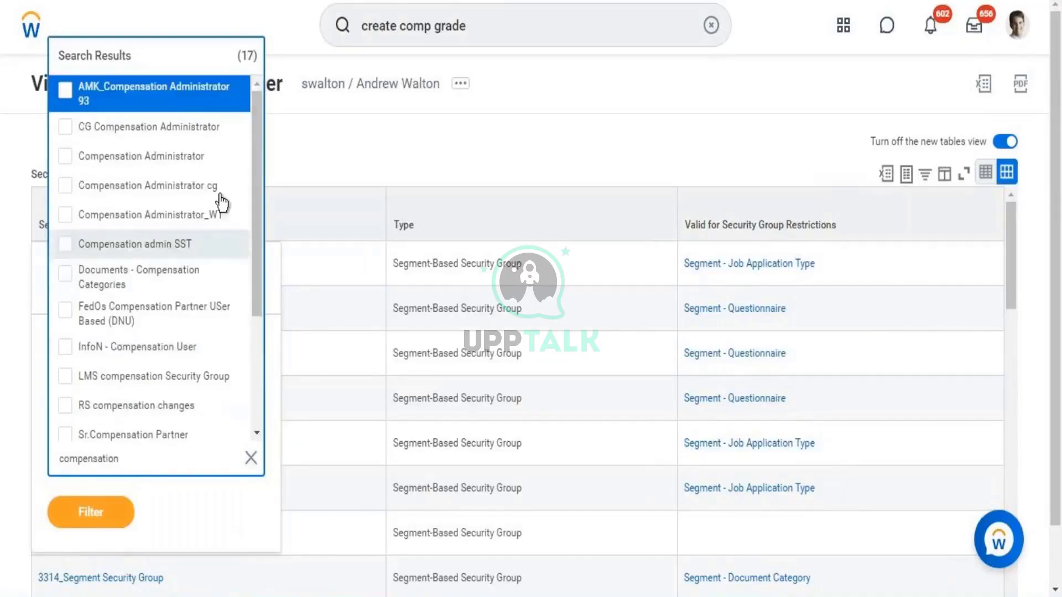
click(165, 165)
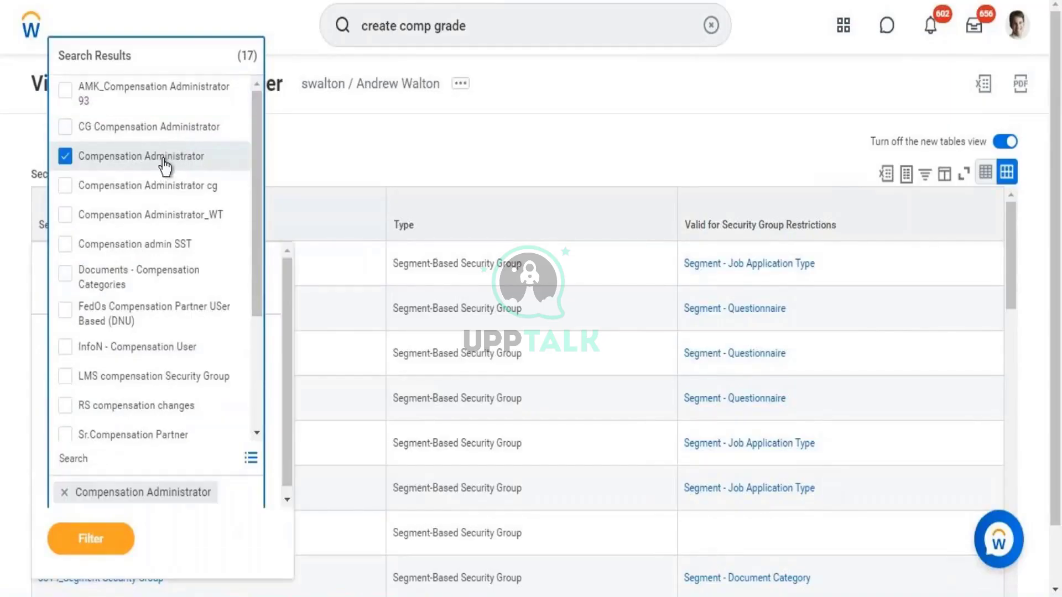
click(98, 550)
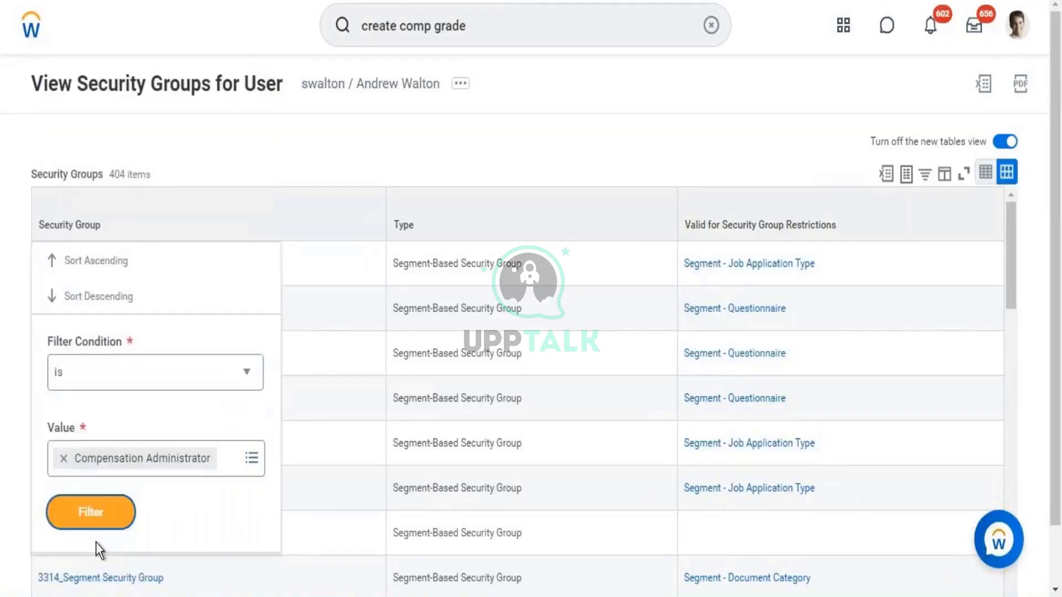
click(94, 513)
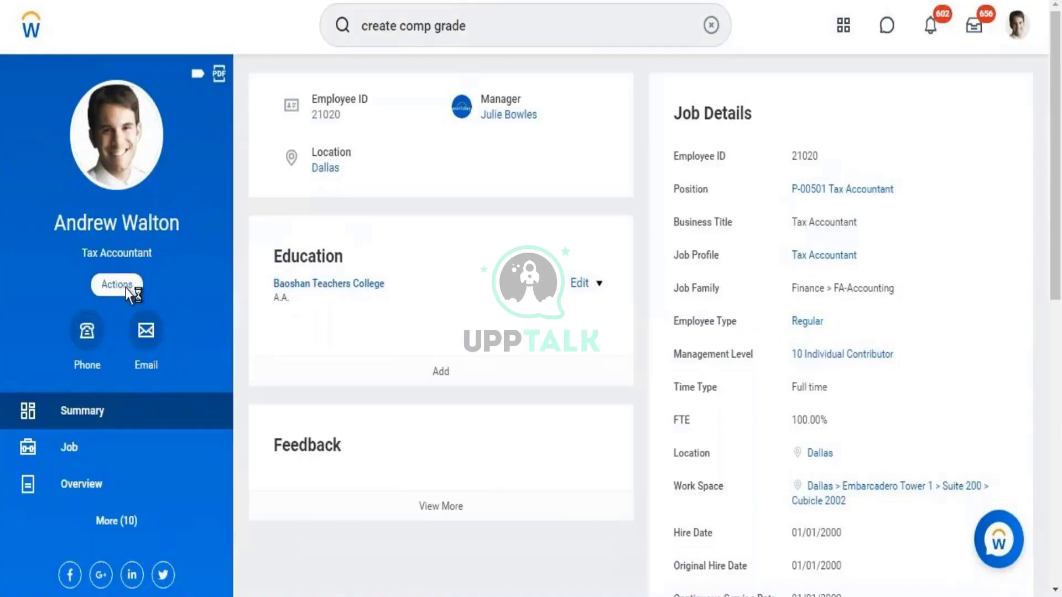
- Open the user-based security group assignment task for the signed-in worker from the worker's profile
click(126, 289)
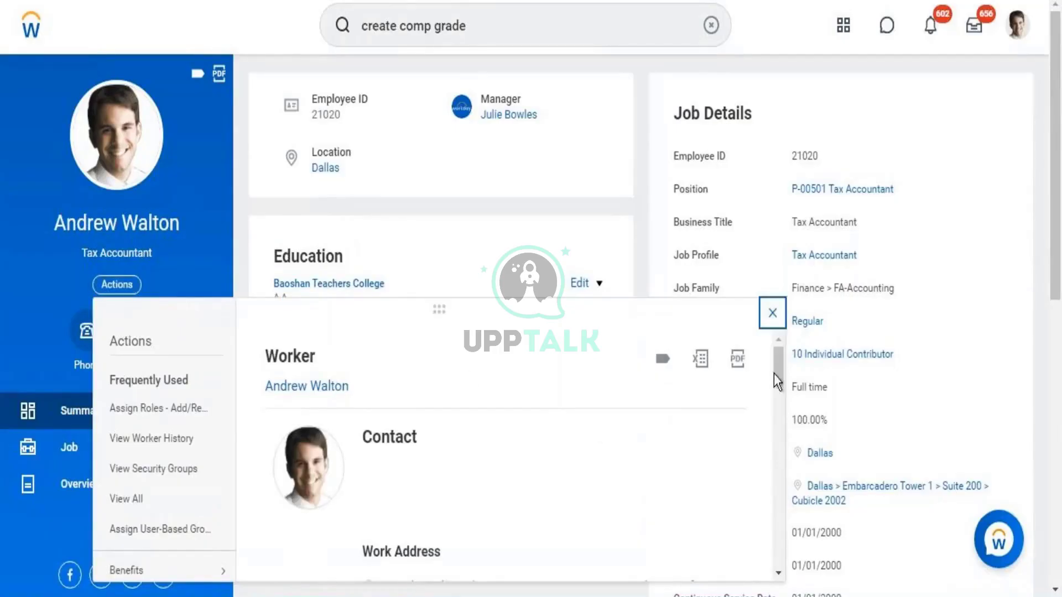
drag(778, 382, 779, 526)
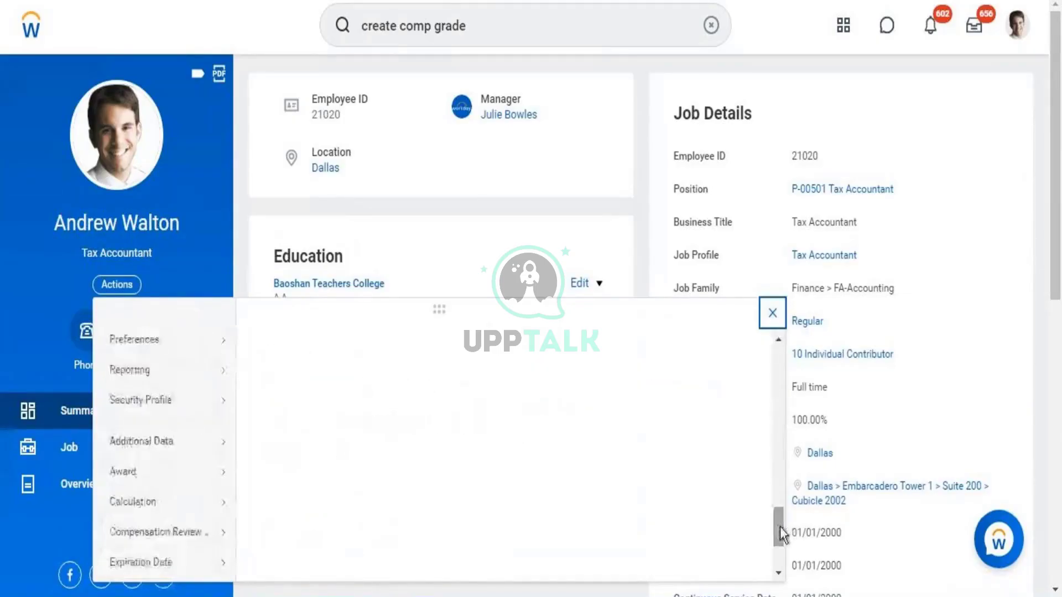
mouse_move(161, 409)
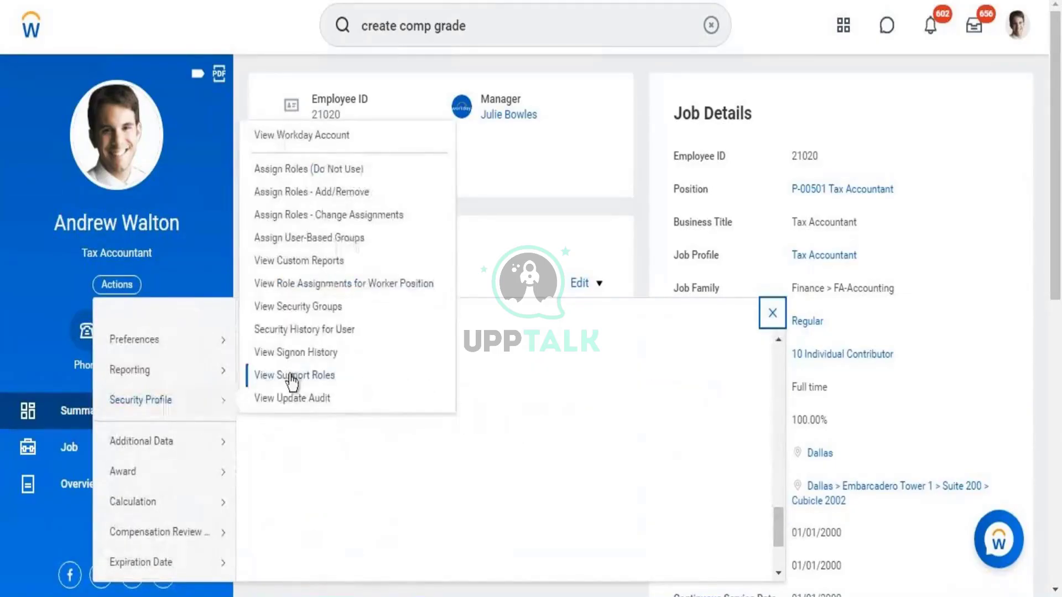
click(309, 239)
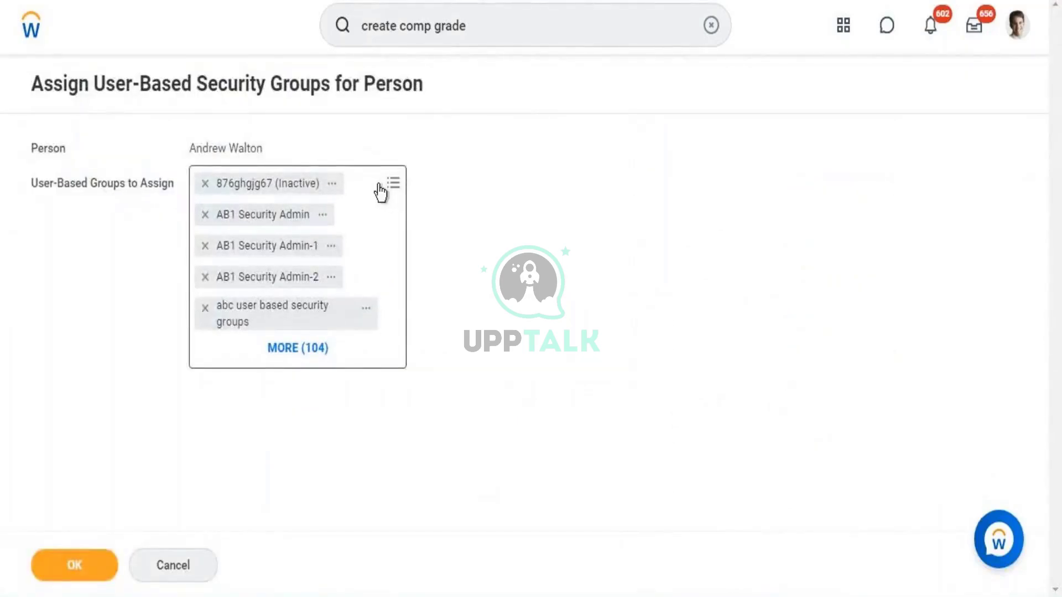
- Search the user-based groups to assign for "Security Admin" and look through the matching groups
click(392, 187)
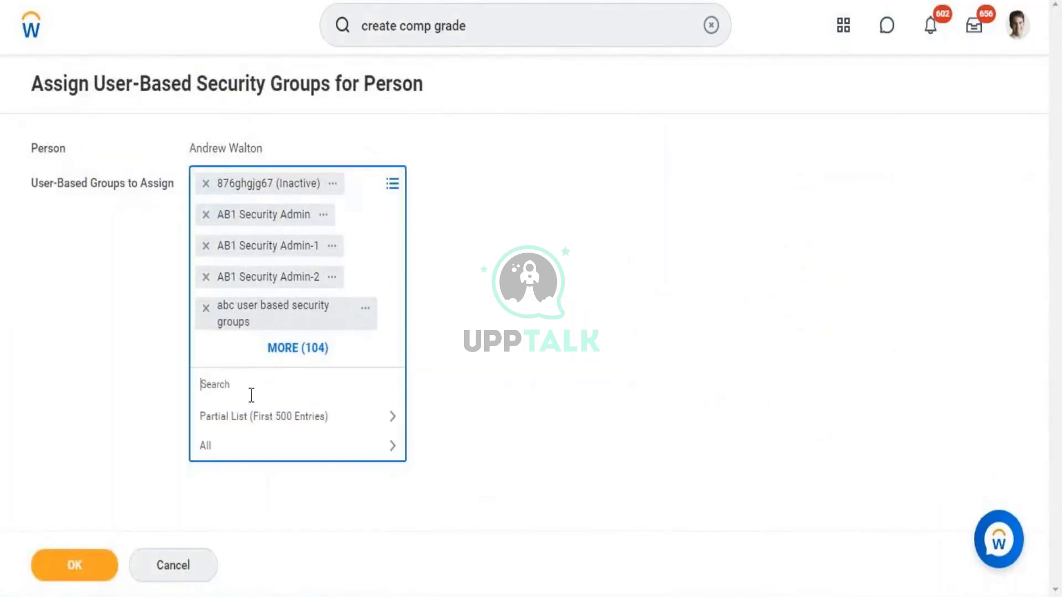
text(Security Admin)
key(Return)
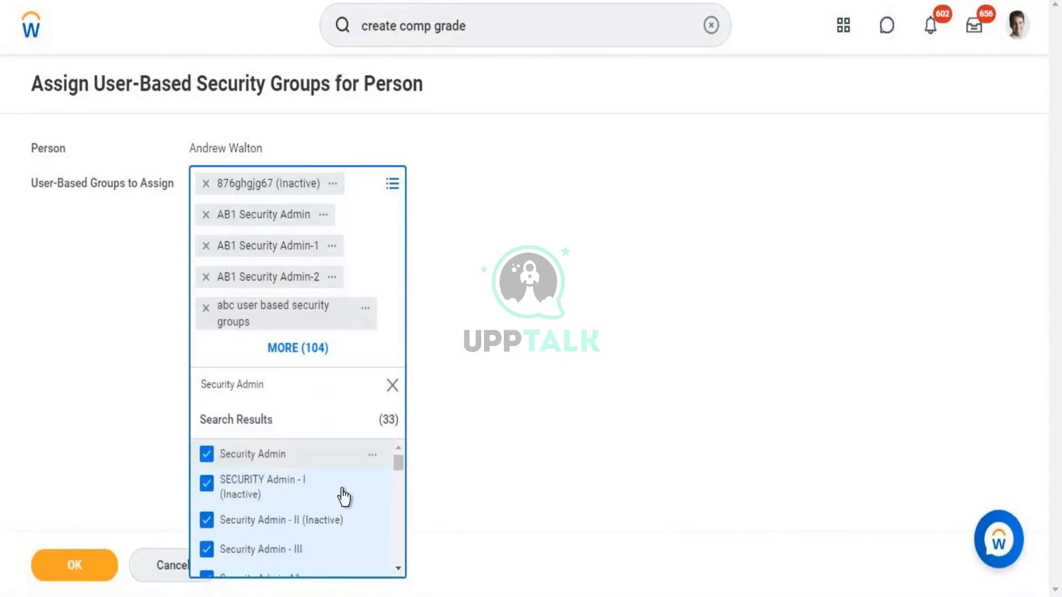
scroll(399, 571, down, 5)
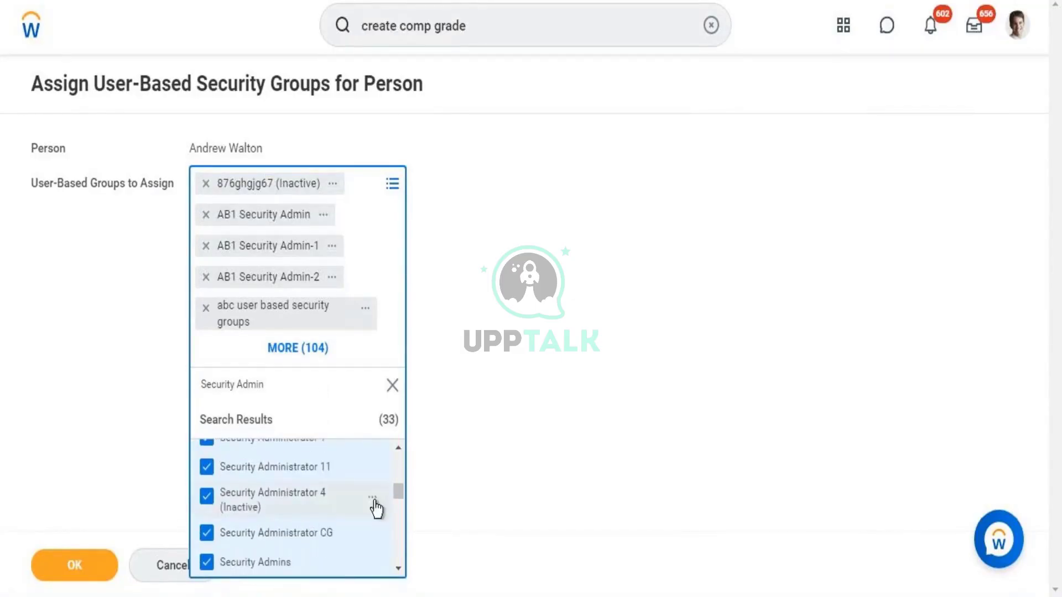
click(400, 448)
click(399, 448)
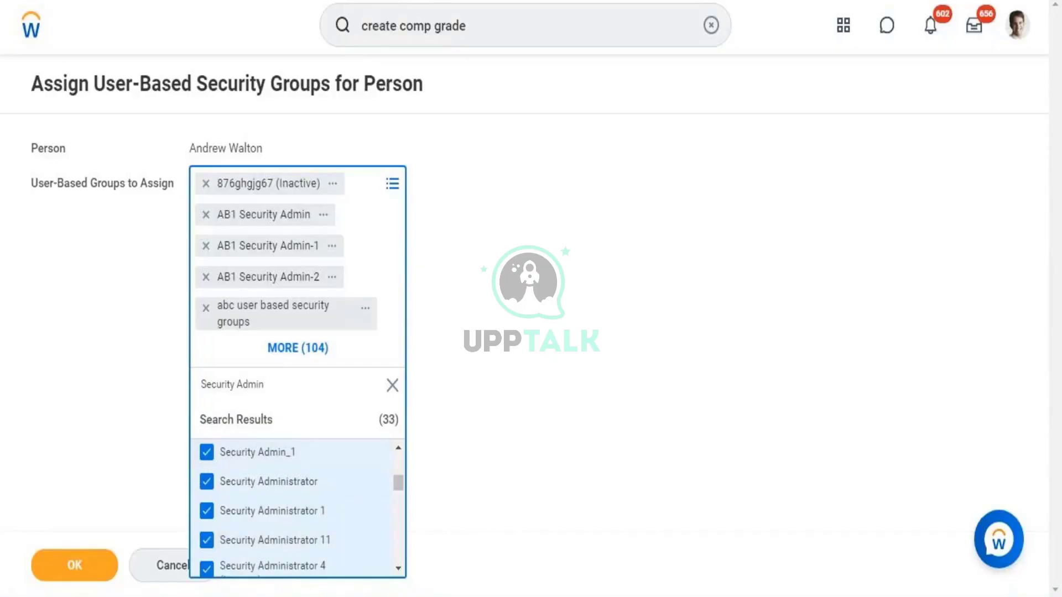
click(400, 596)
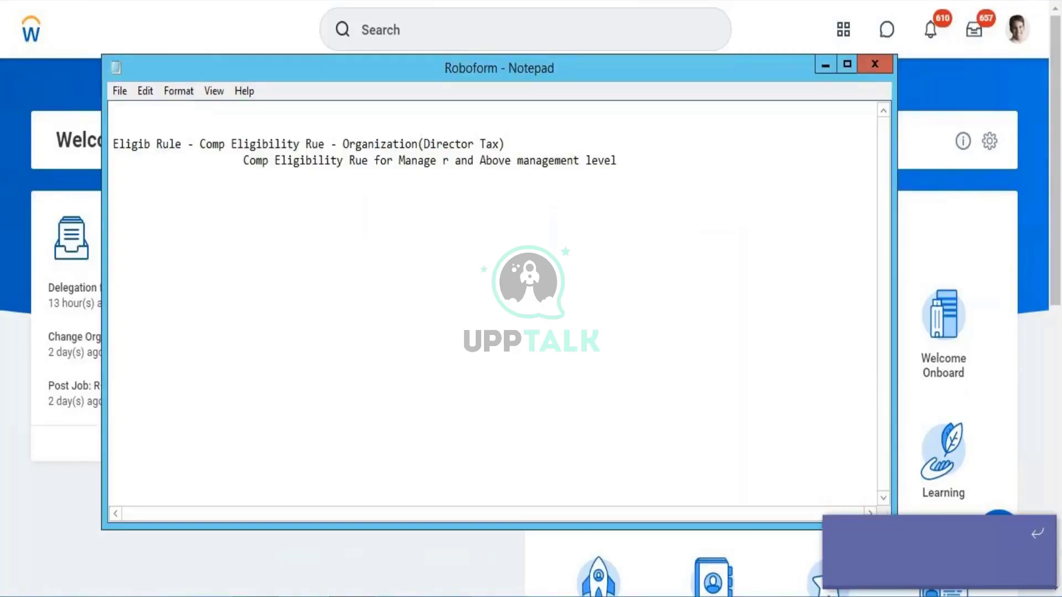
- Return from Notepad to Workday, search for "create grade" and start the Create Compensation Grade task
click(609, 35)
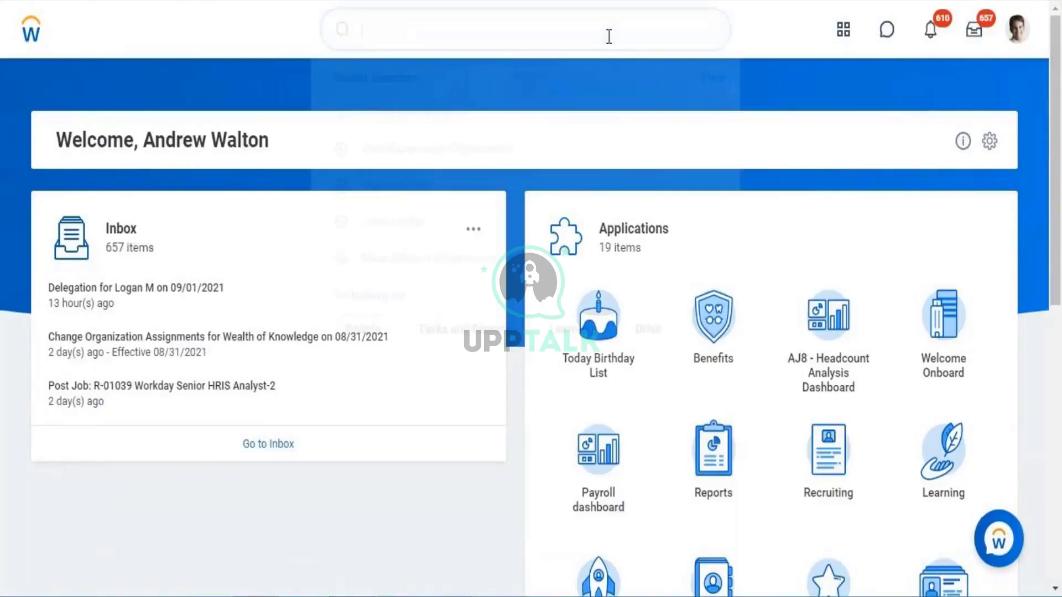
text(create)
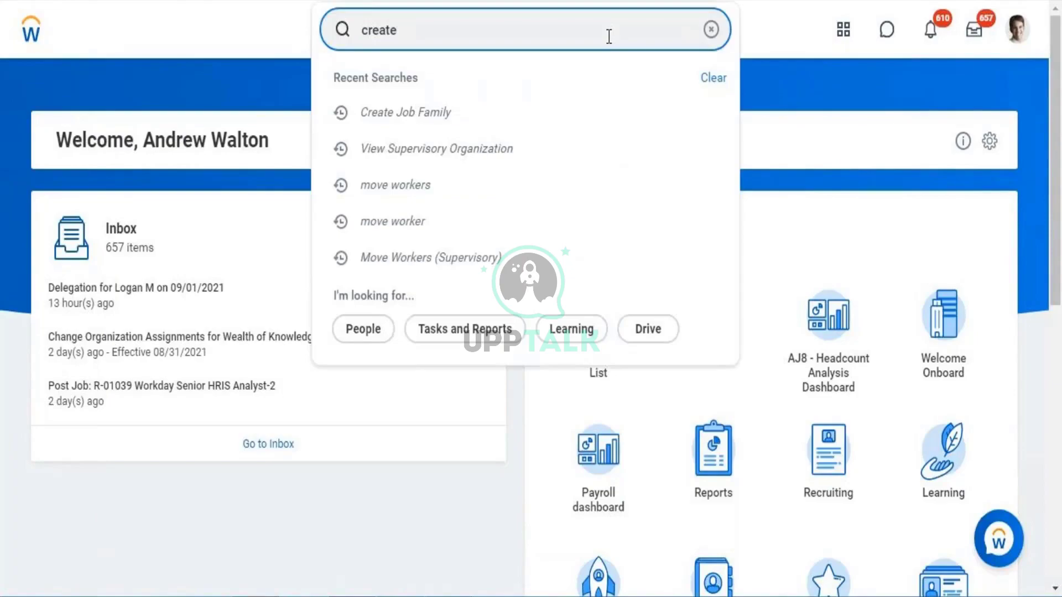
text( grade)
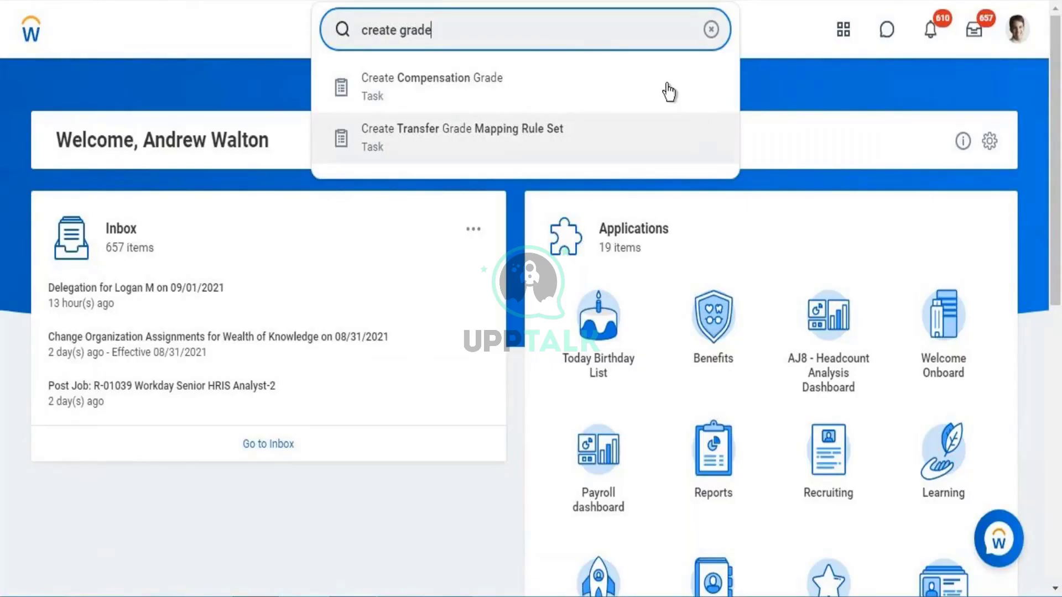
key(Escape)
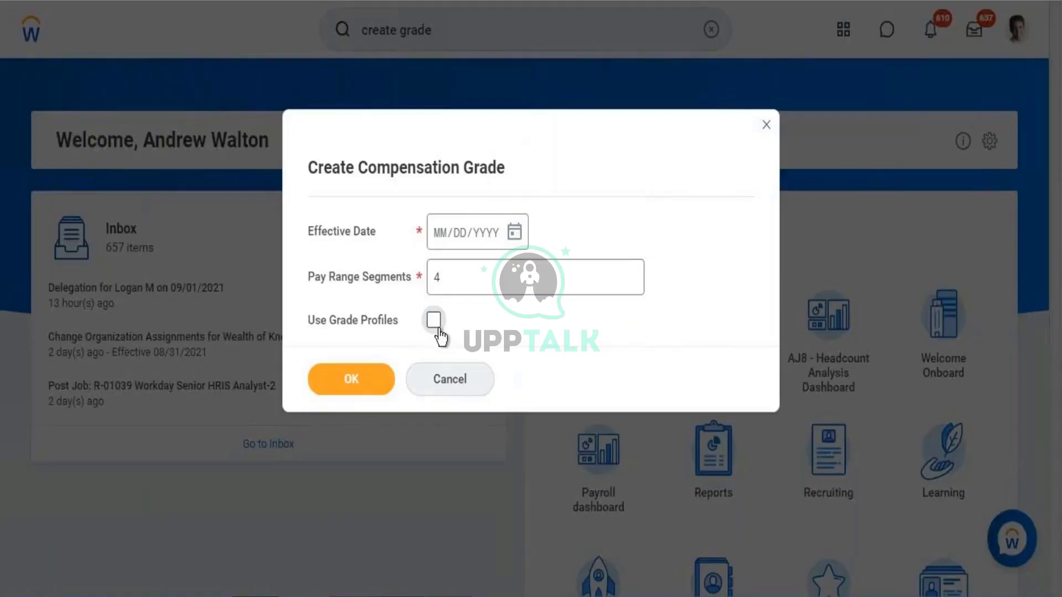
- Enable Use Grade Profiles, set the effective date to 09/01/2021, keep 4 pay range segments and confirm
click(434, 321)
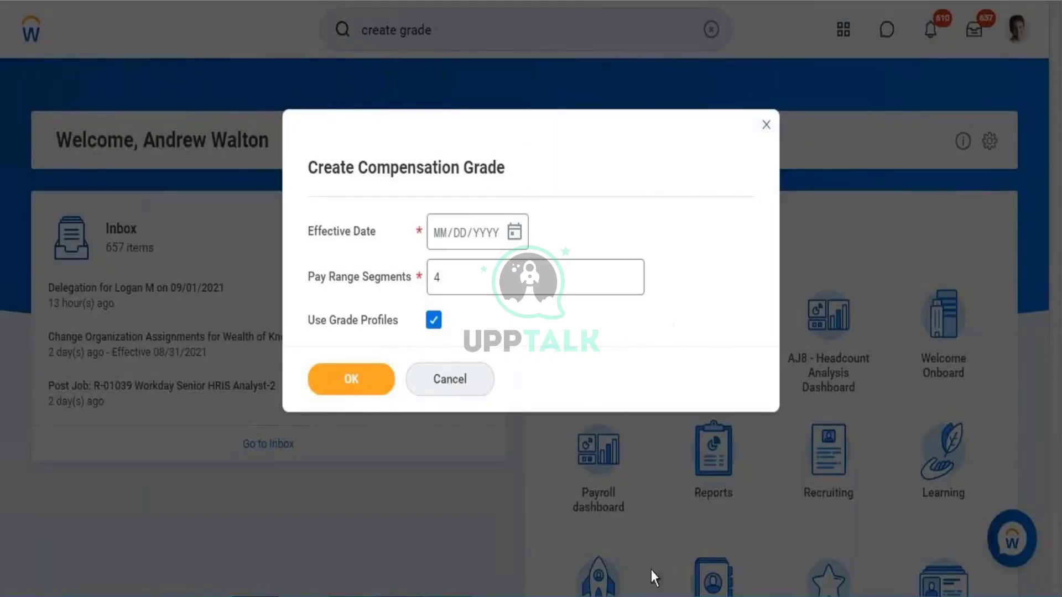
click(514, 234)
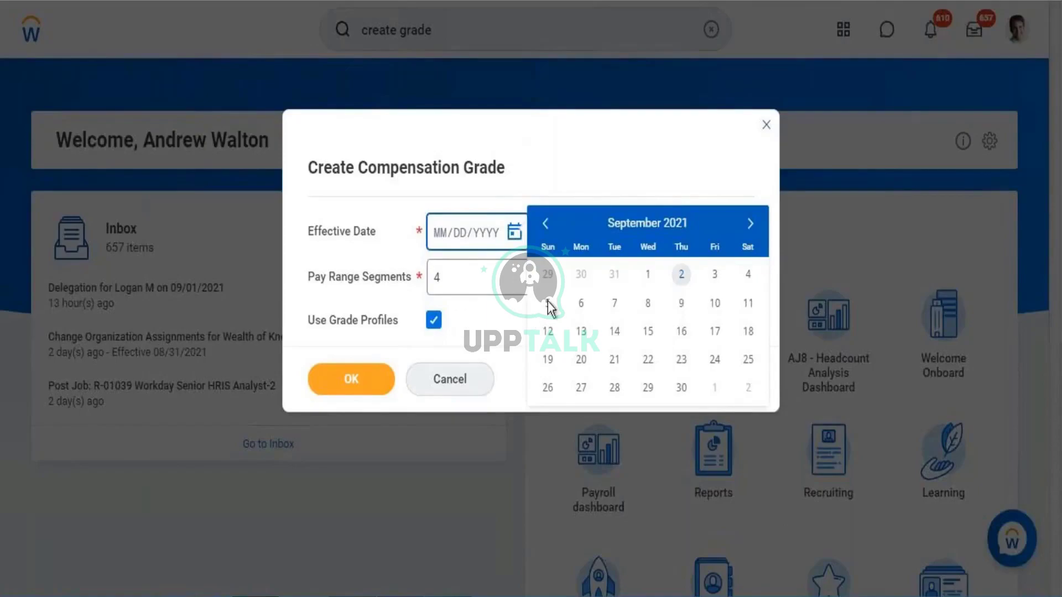
click(648, 274)
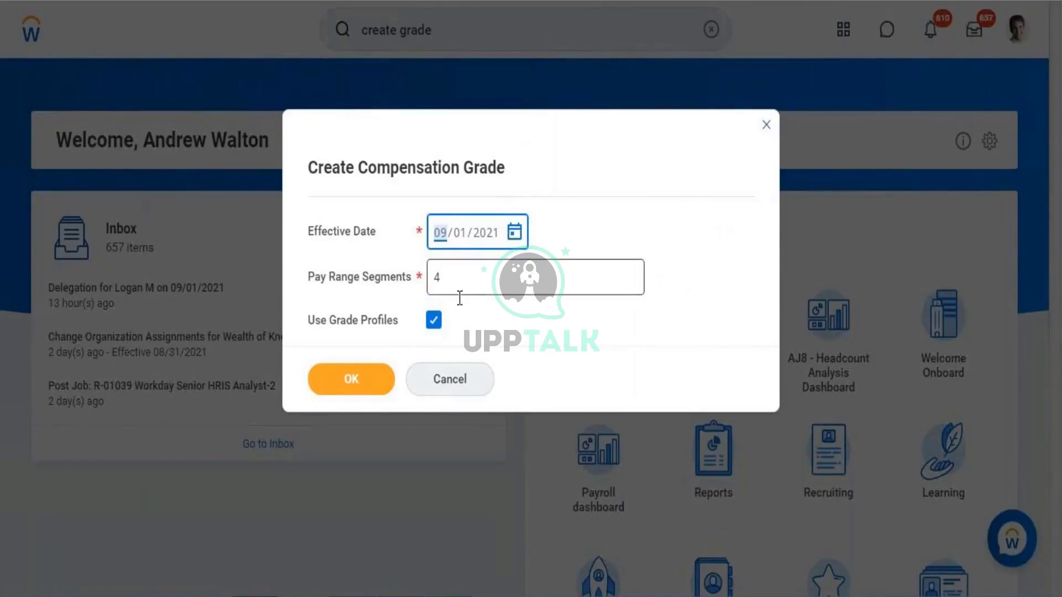
click(334, 364)
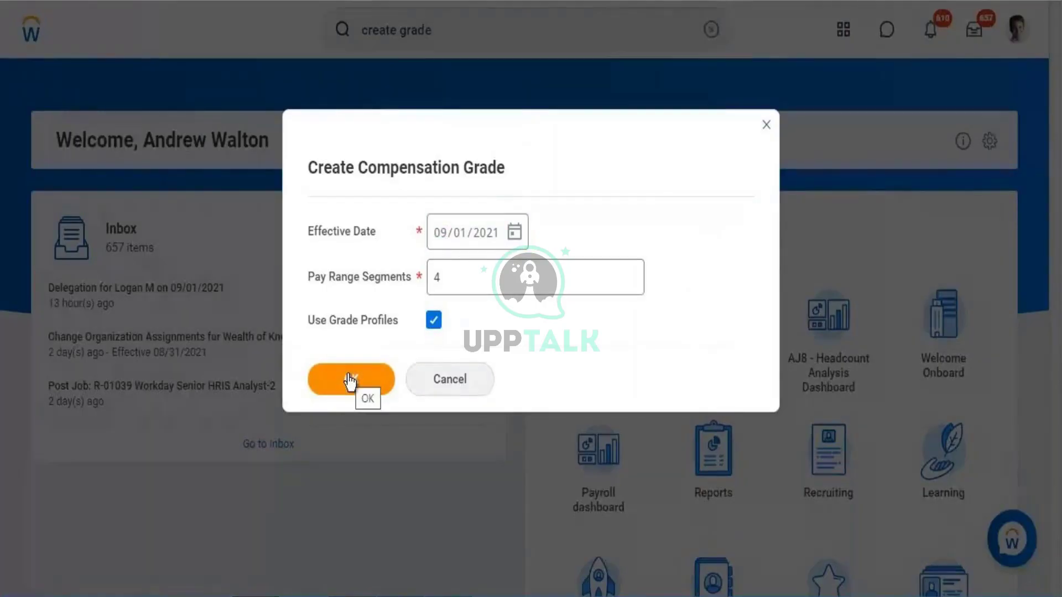
click(349, 381)
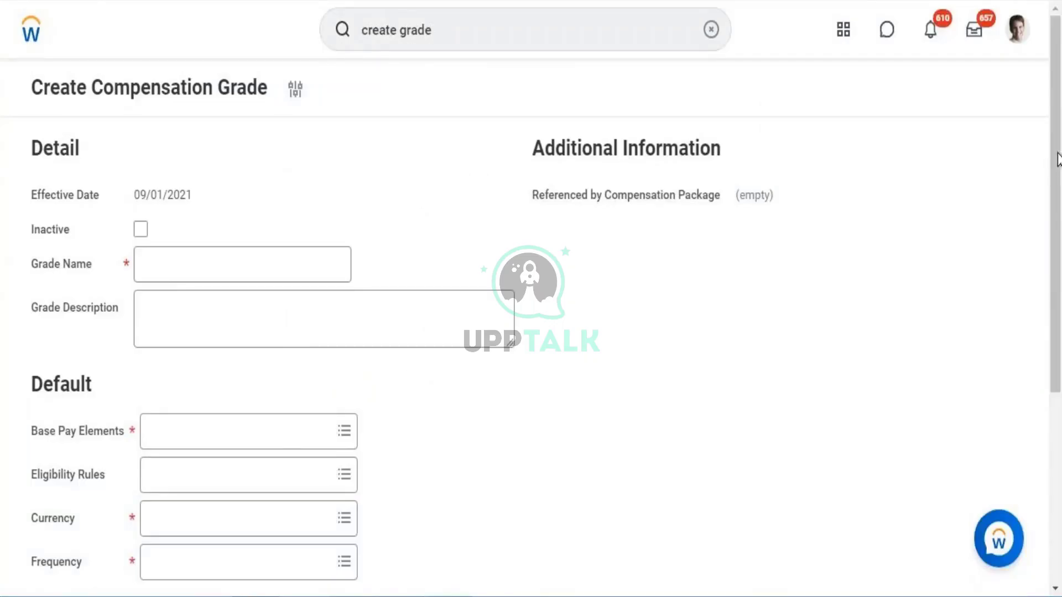
- Examine the compensation grade form's default fields, its Compensation Pay Range table and its Compensation Grade Profiles fields
scroll(1055, 278, down, 6)
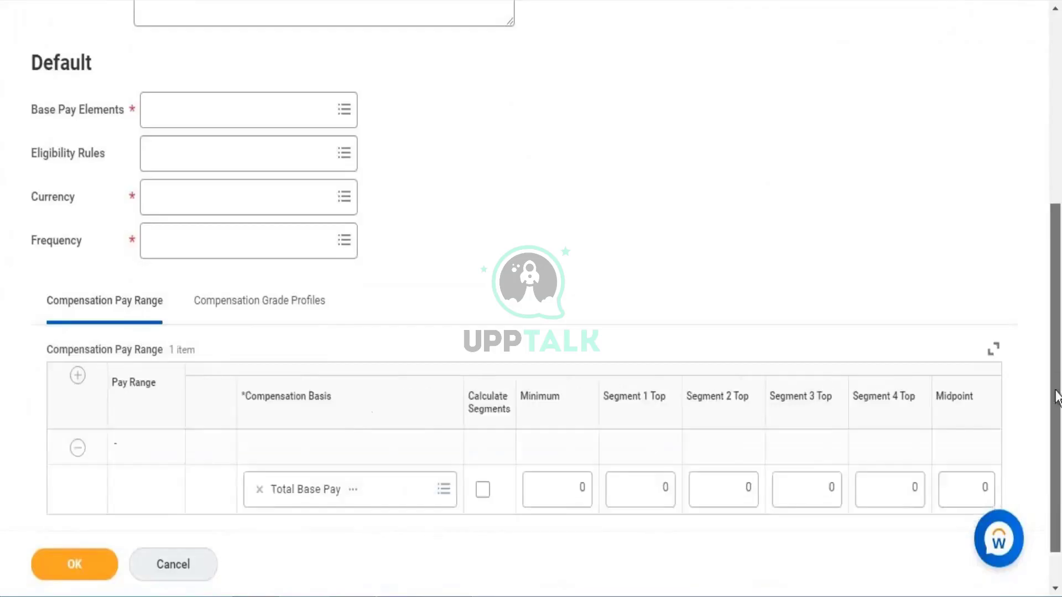
scroll(1056, 387, down, 1)
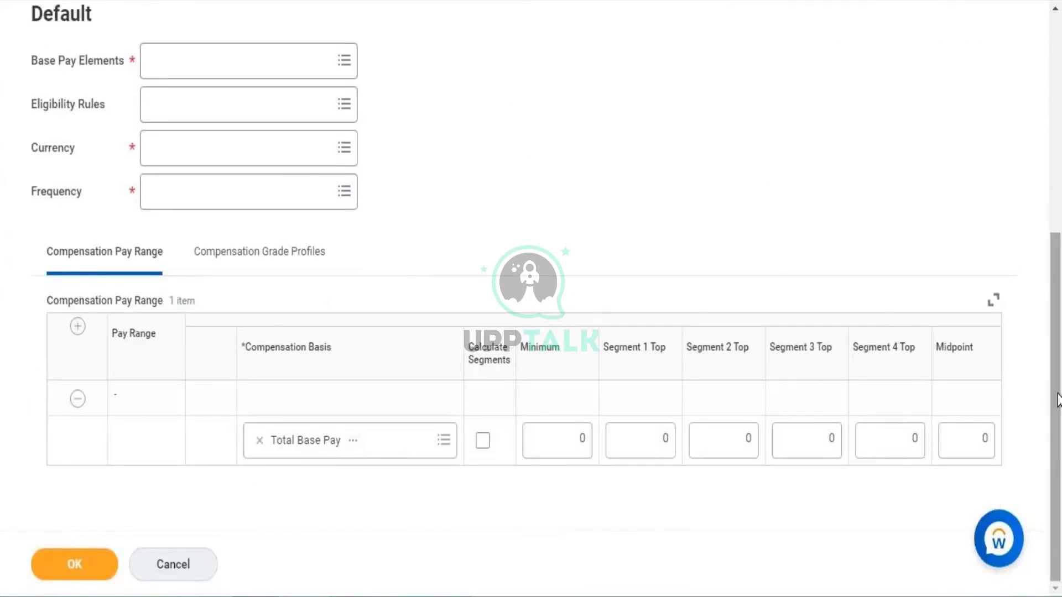
drag(1057, 389, 1043, 259)
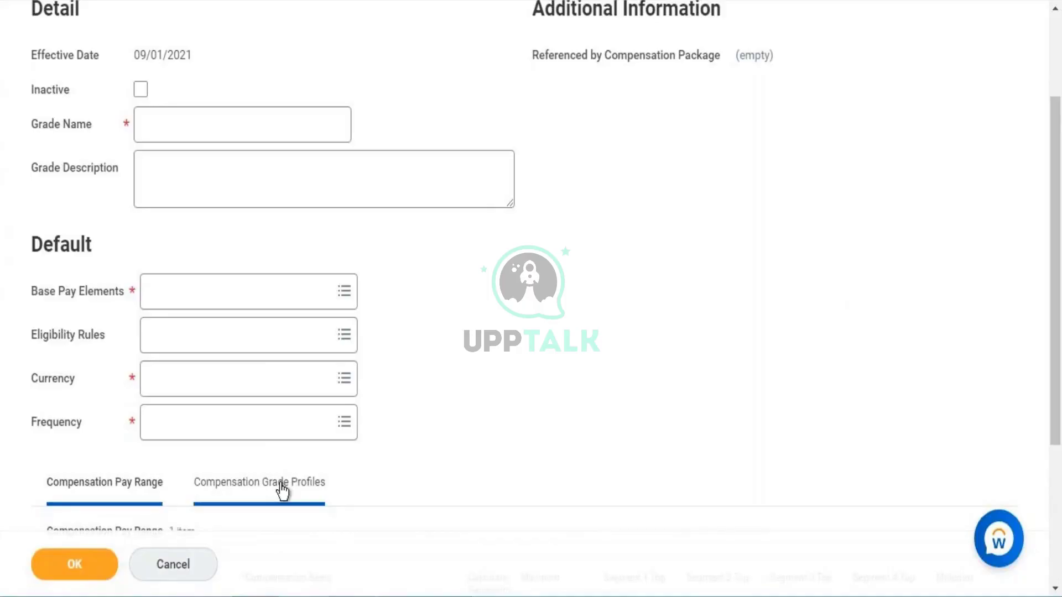
click(239, 501)
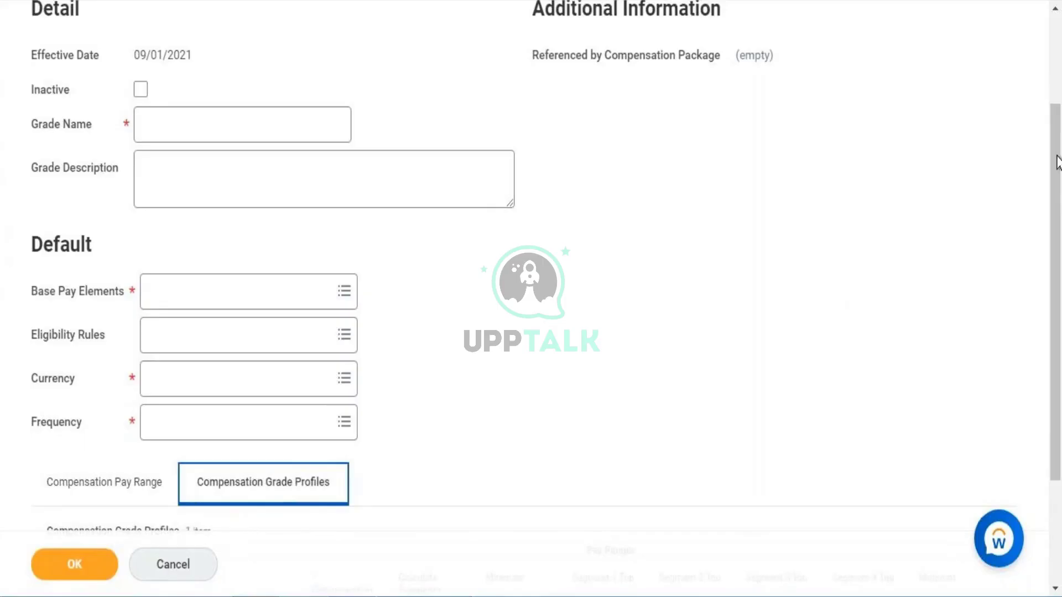
drag(1057, 161, 1054, 264)
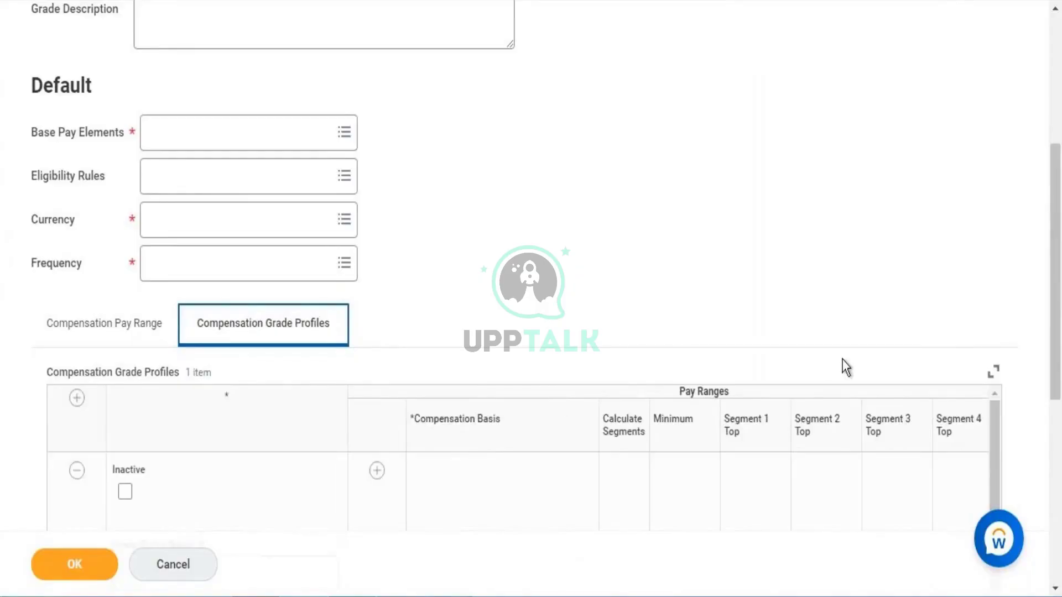
drag(1055, 244, 1055, 407)
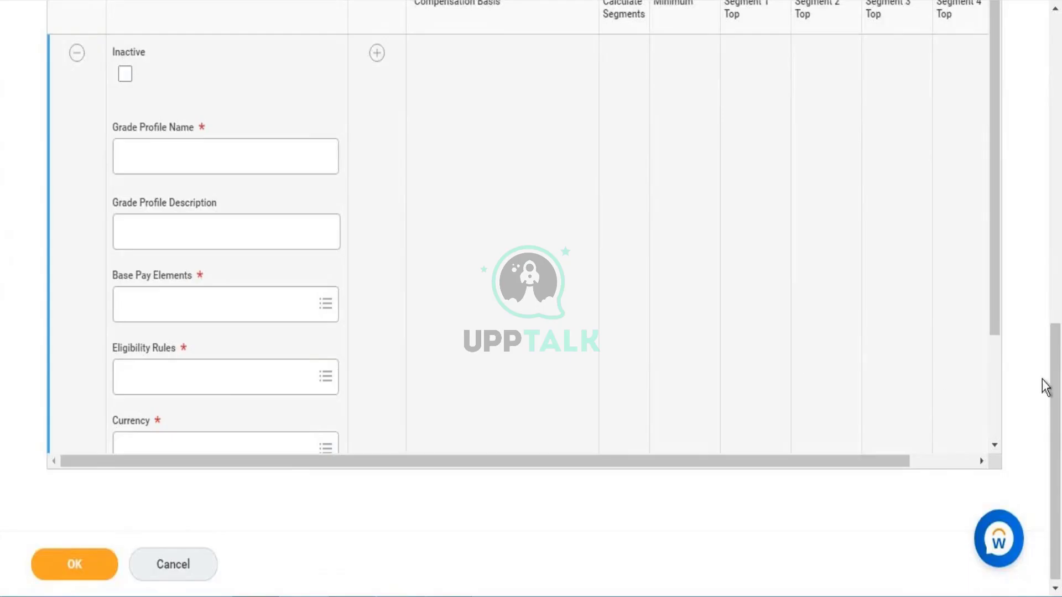
drag(1049, 388, 1034, 144)
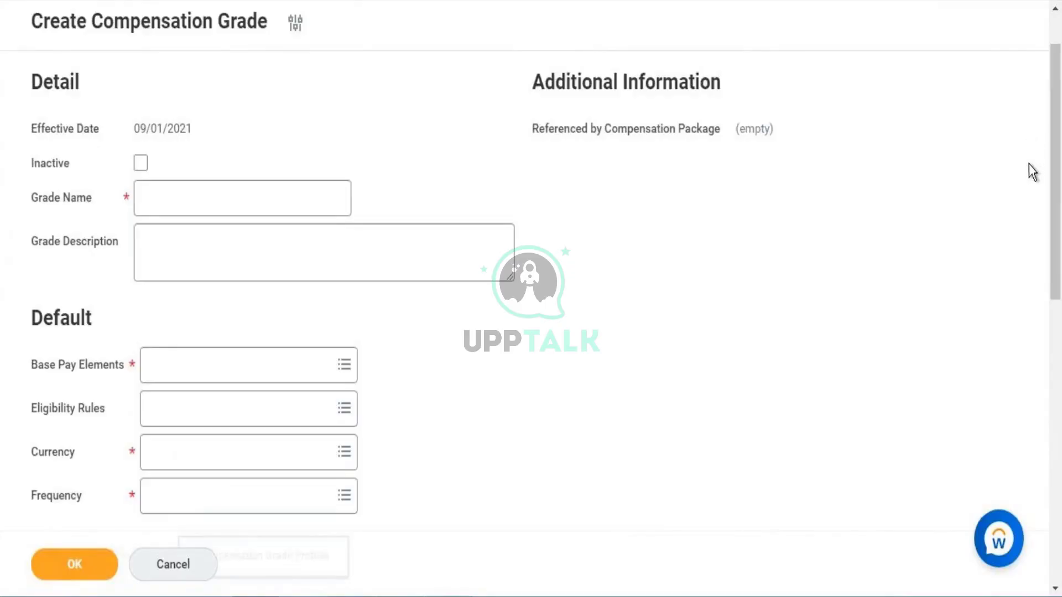
- Name the compensation grade "WD Compensation Grade" and set its default base pay element to Standard Base Pay
drag(1056, 228, 1053, 163)
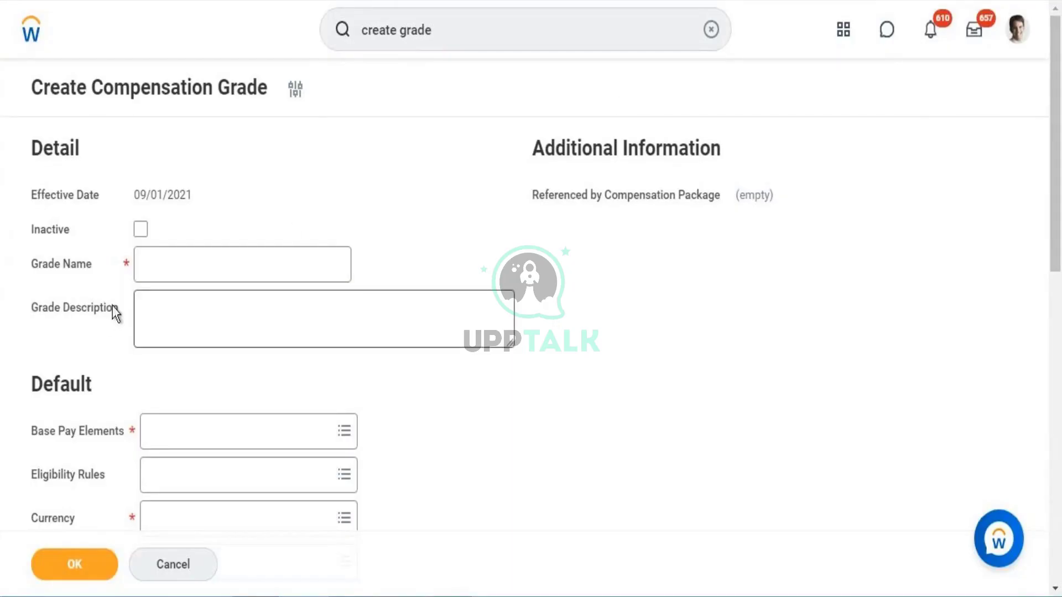
click(253, 256)
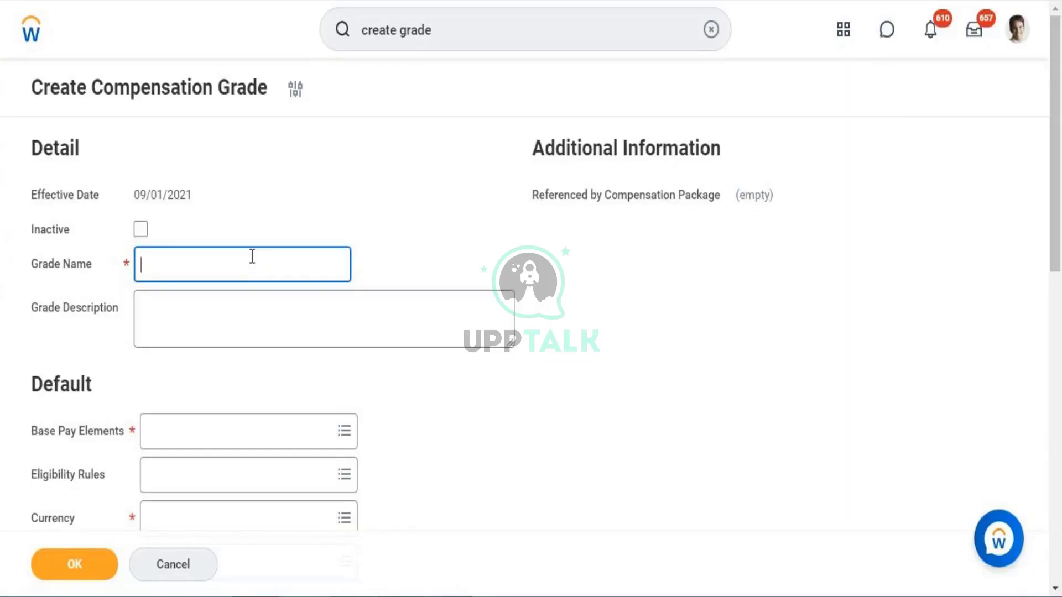
text(WD Compensation)
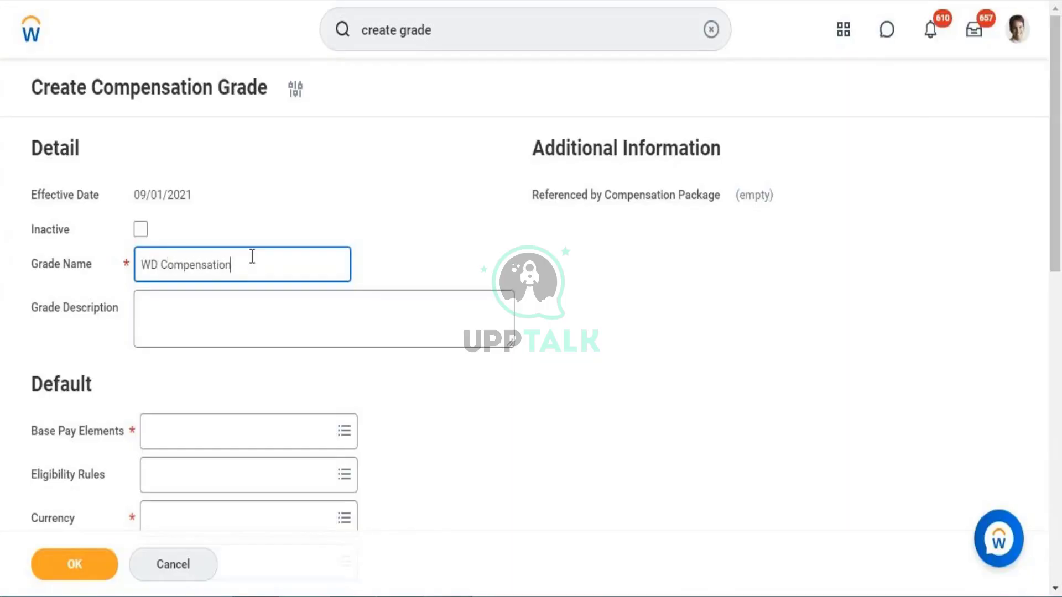
text( Grade)
click(251, 441)
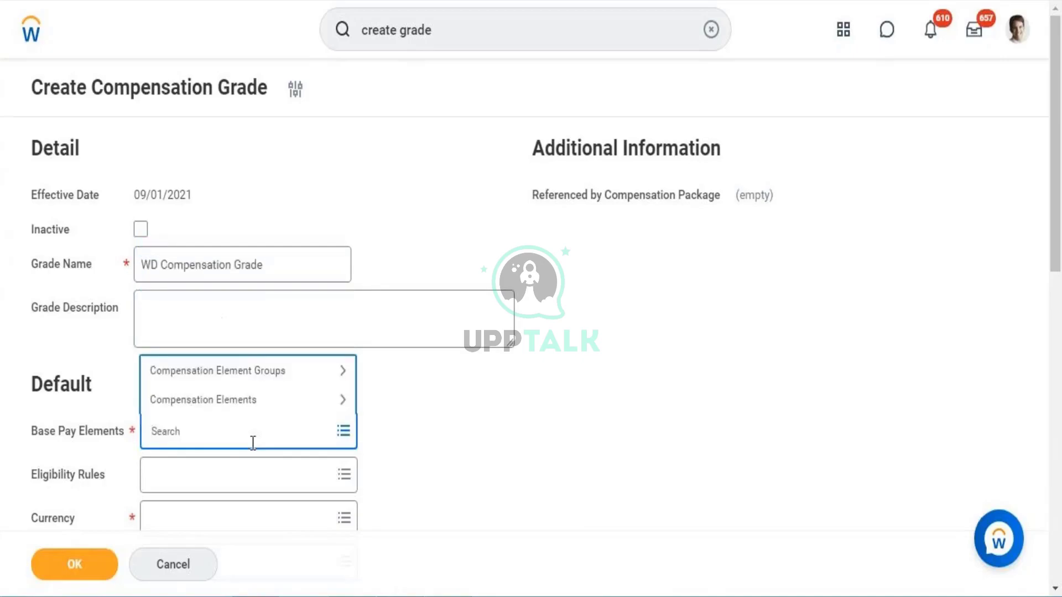
text(Standard)
key(Return)
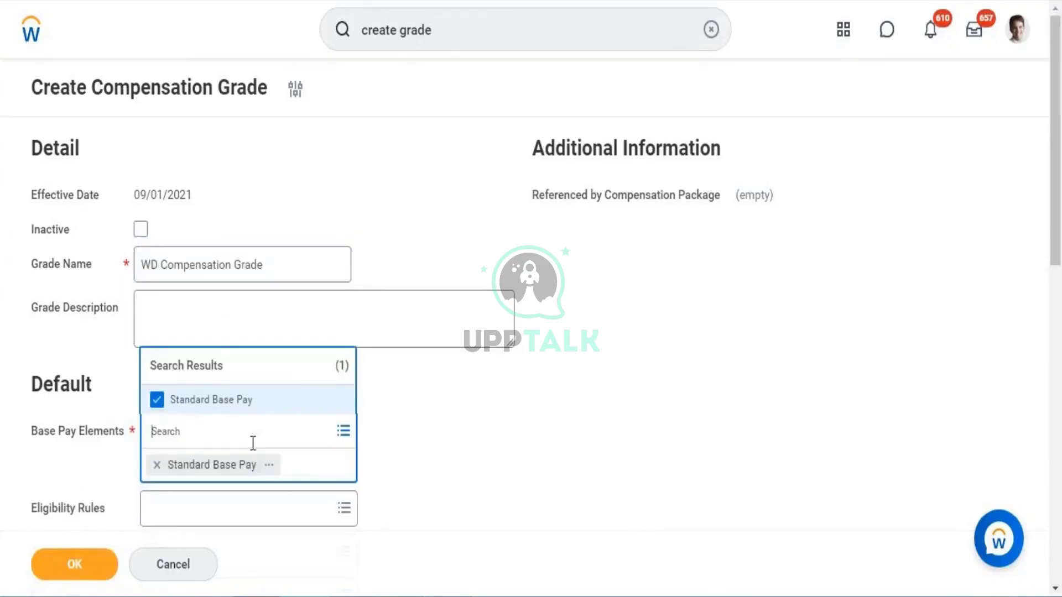
click(439, 456)
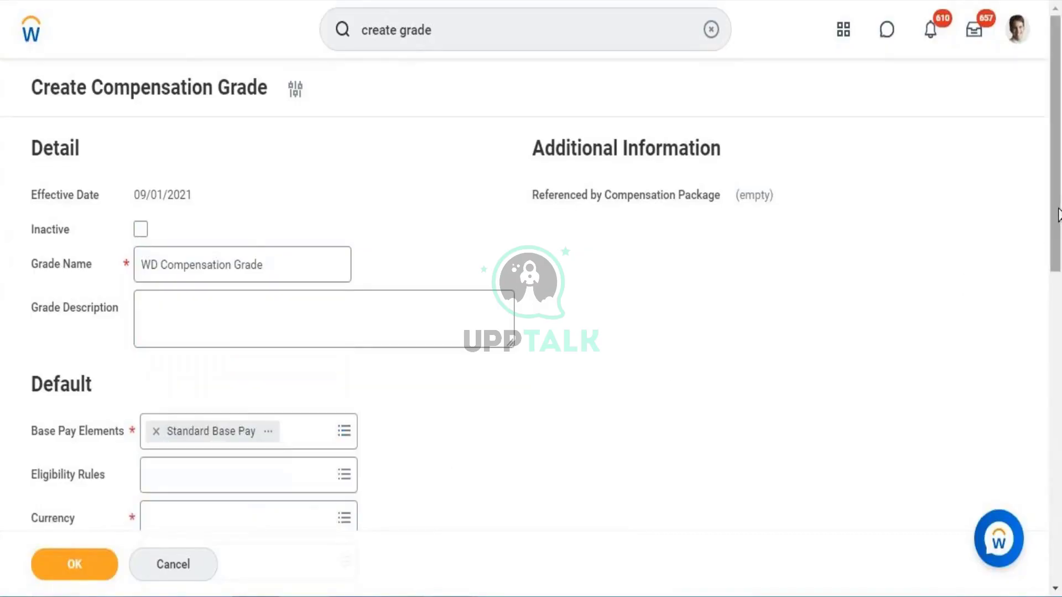
- Set the grade's default currency to USD and its default frequency to Monthly
drag(1057, 215, 1057, 306)
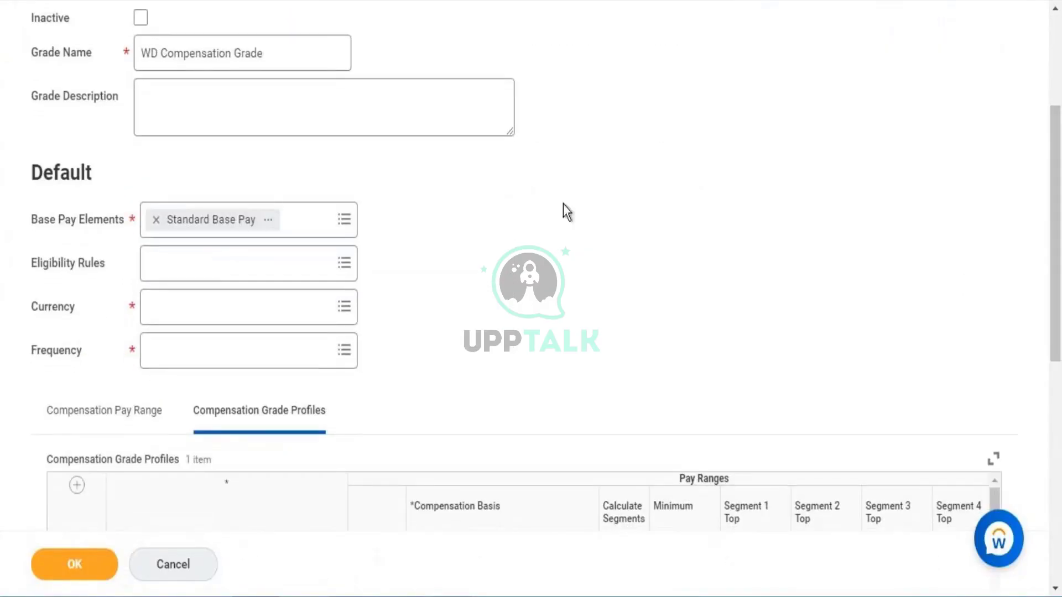
click(213, 305)
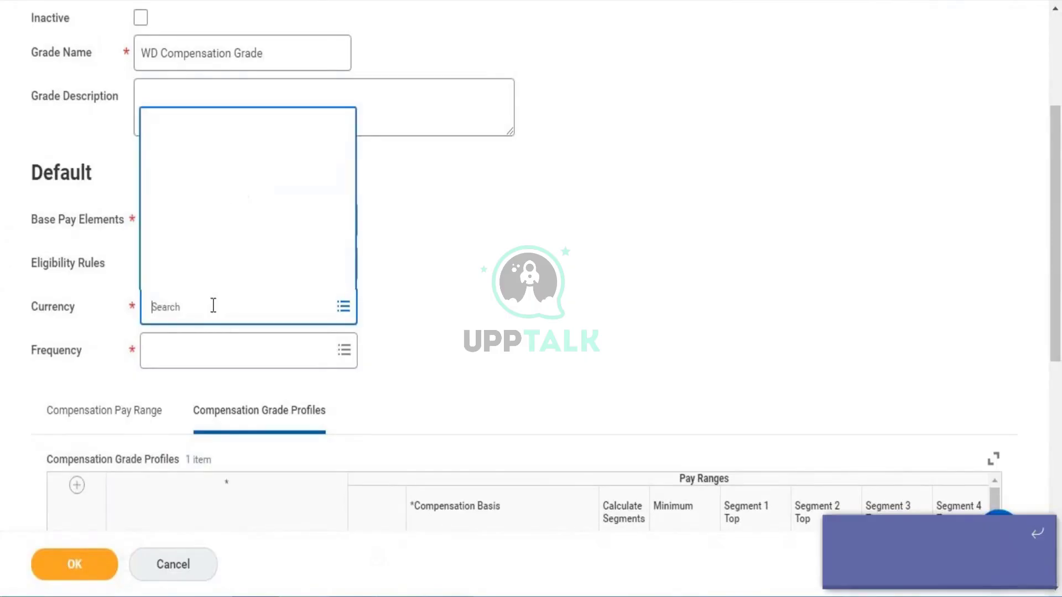
text(USD)
key(Return)
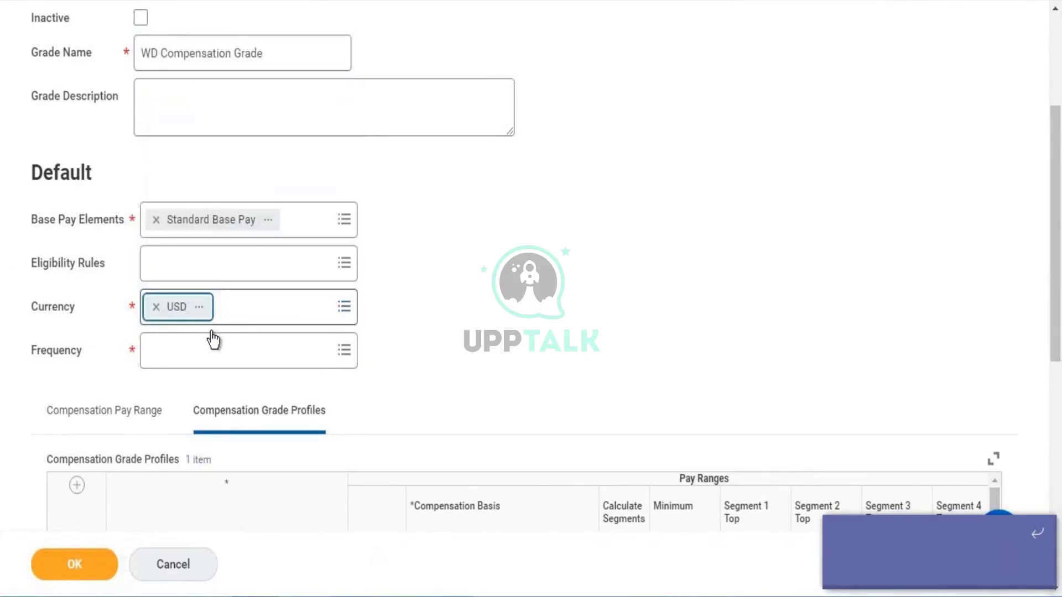
click(213, 353)
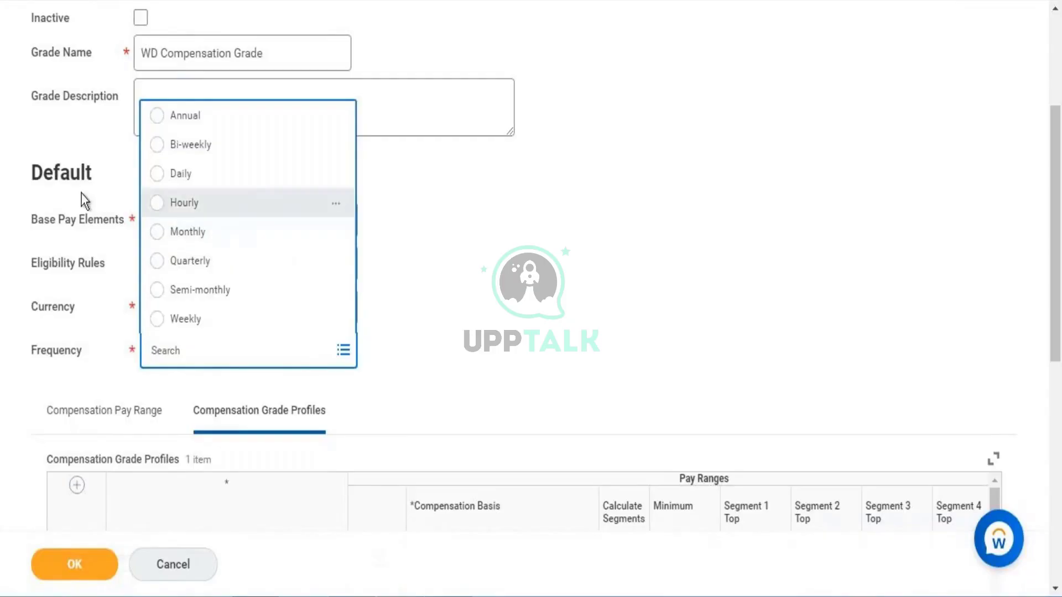
click(156, 232)
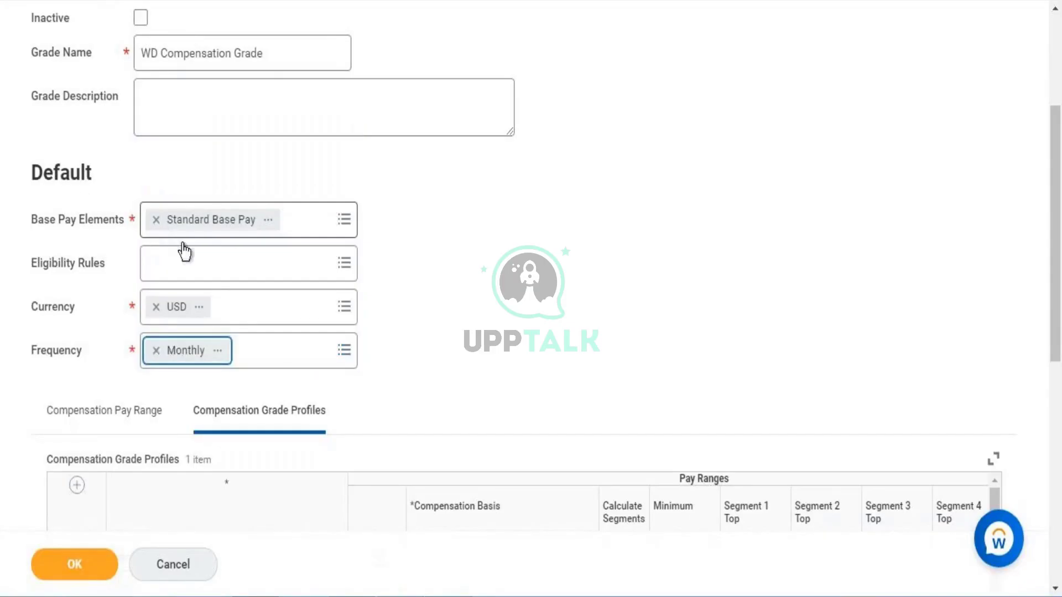
- Name the first compensation grade profile "Grade Profile For Philipense"
drag(1059, 293, 1060, 379)
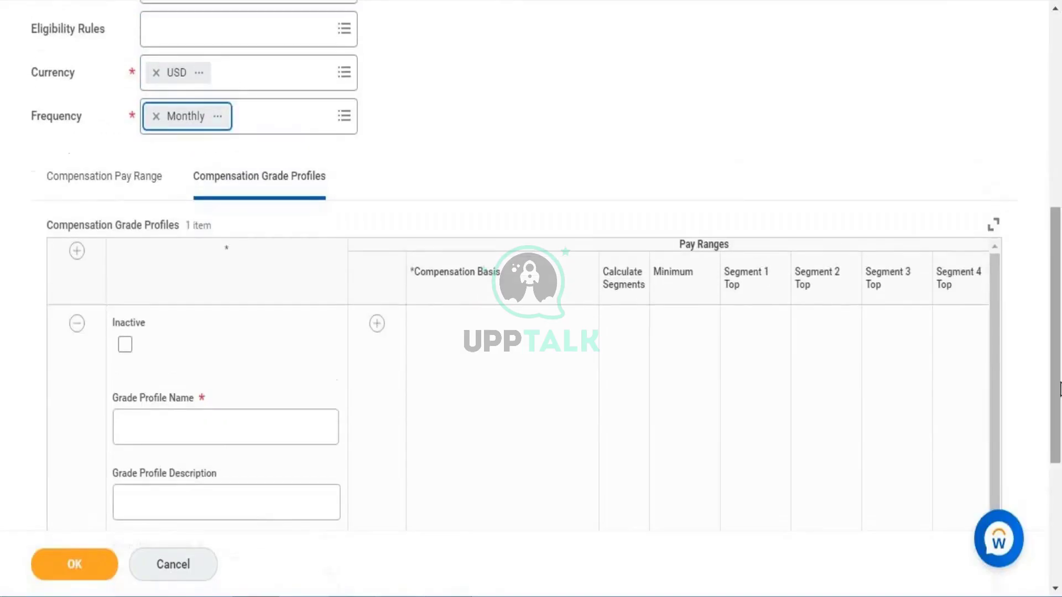
click(163, 186)
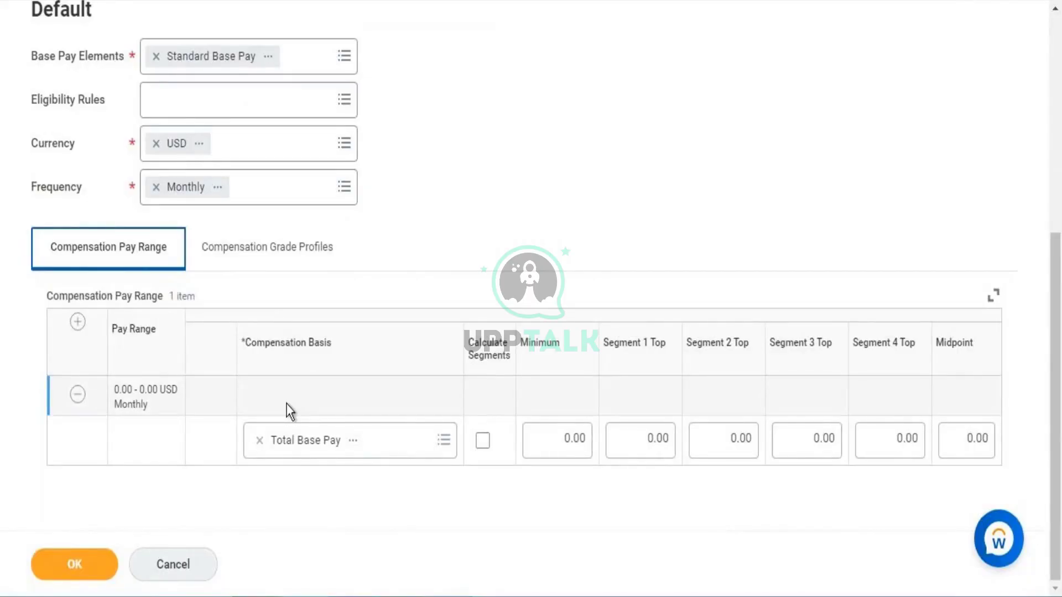
click(290, 264)
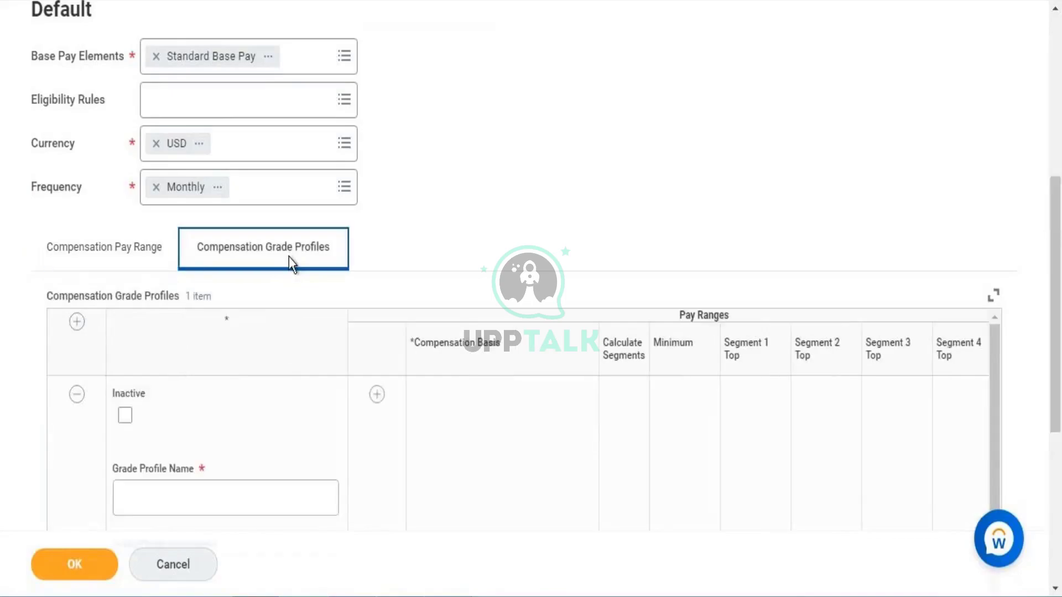
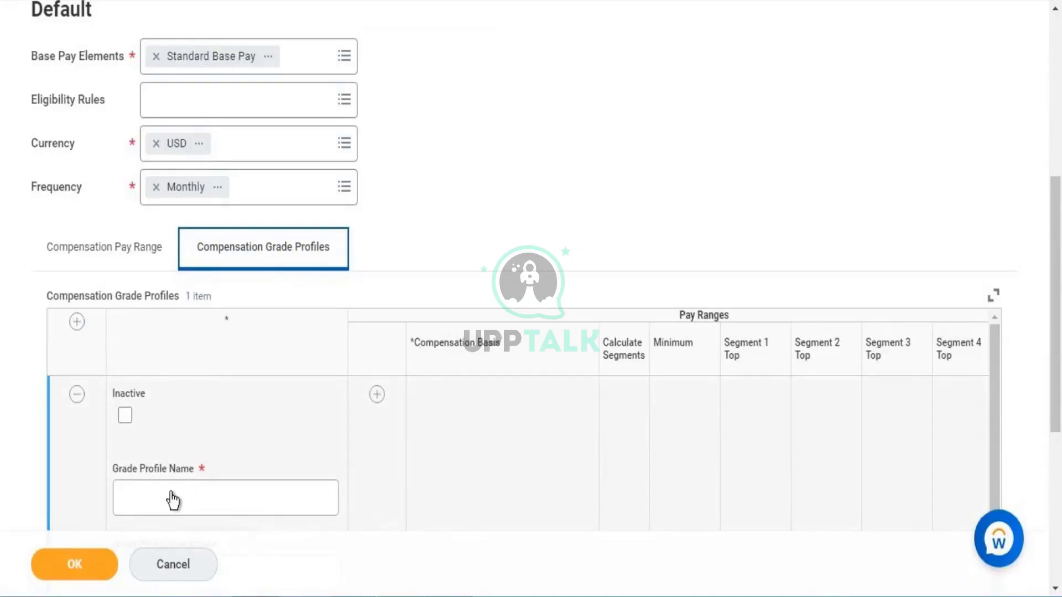
click(205, 500)
text(Grade F)
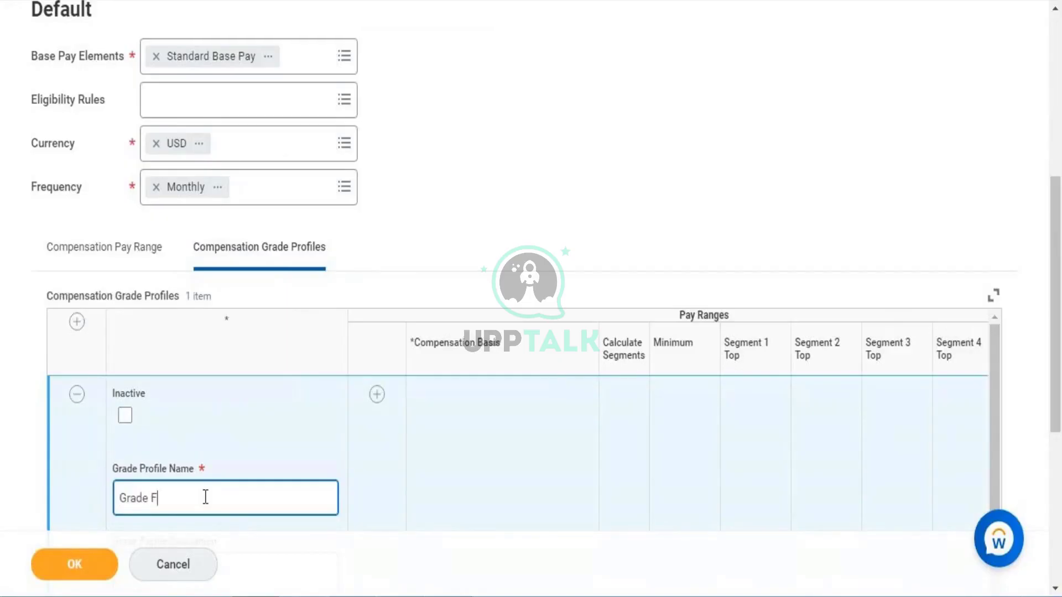
key(BackSpace)
text(Profile For Philipen)
key(BackSpace)
text(nse)
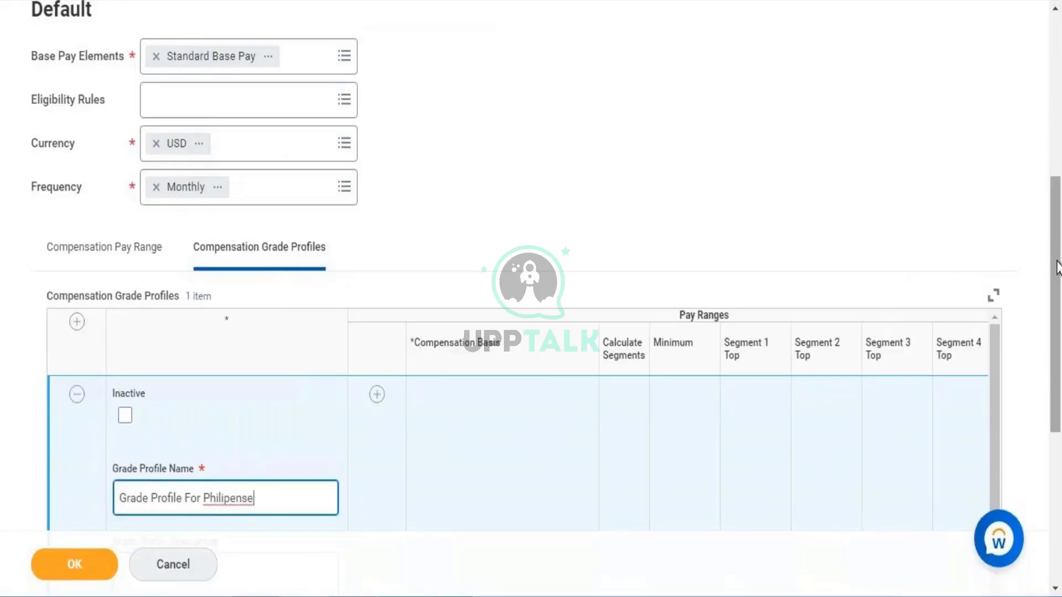
- Set the grade profile's base pay element to Standard Base Pay
drag(1056, 267, 1056, 321)
scroll(1056, 321, down, 3)
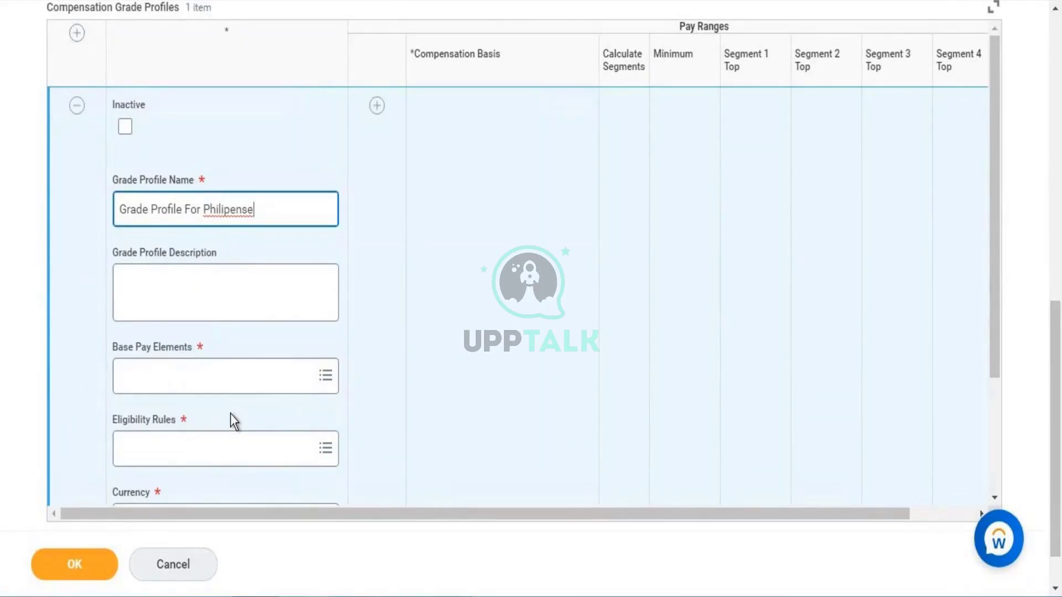
click(232, 385)
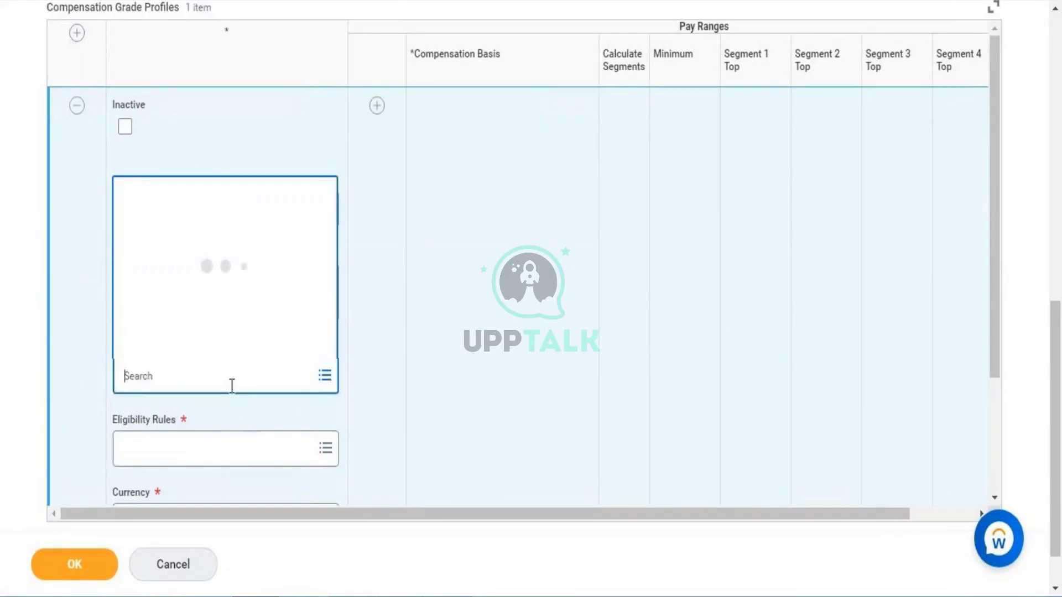
text(Standard)
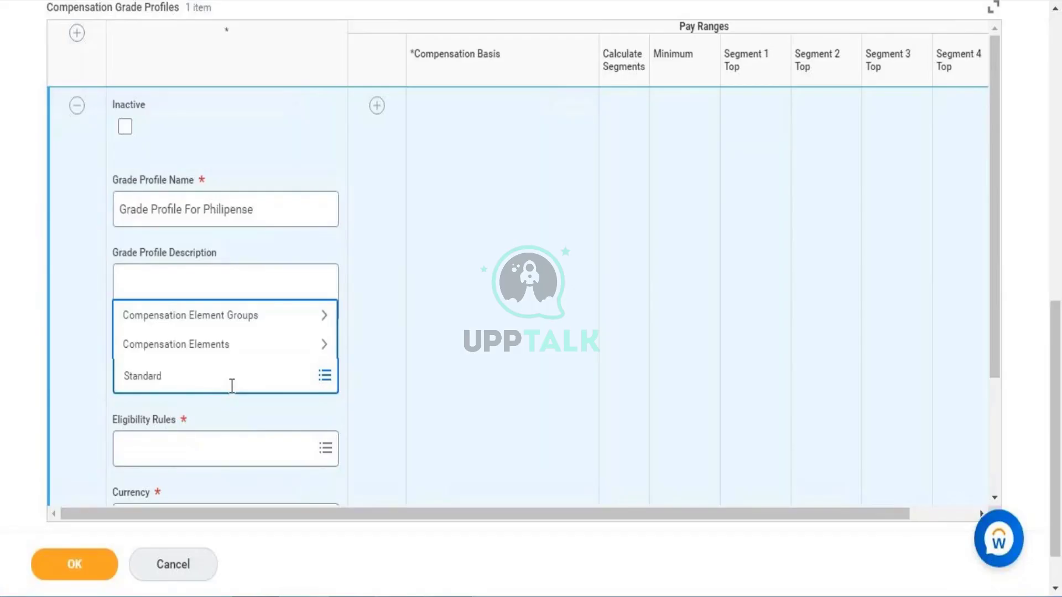
key(Return)
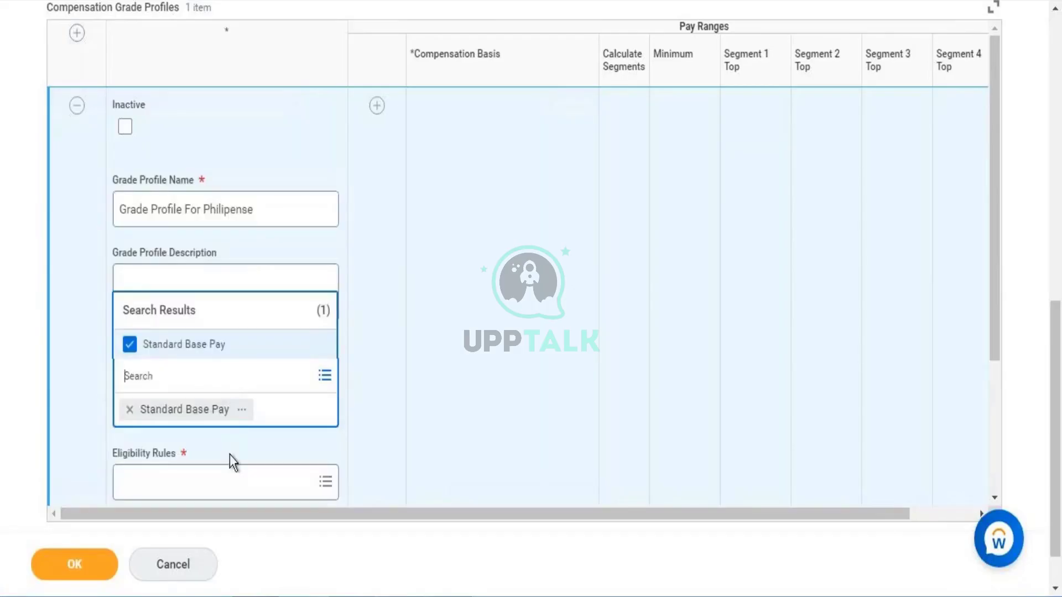
- Assign the Country - Philippines eligibility rule to the grade profile
click(230, 478)
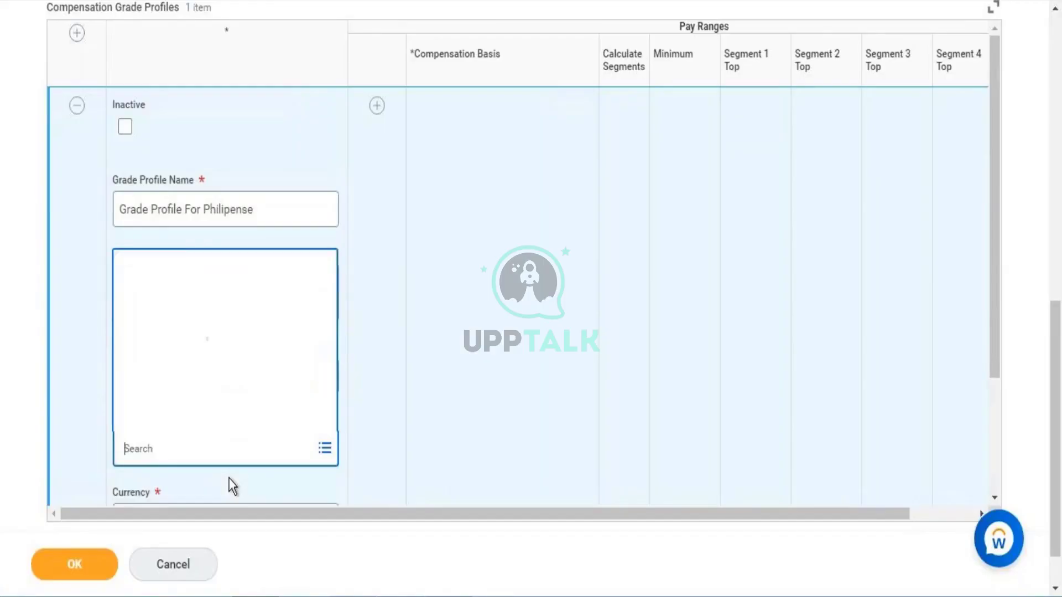
text(coun)
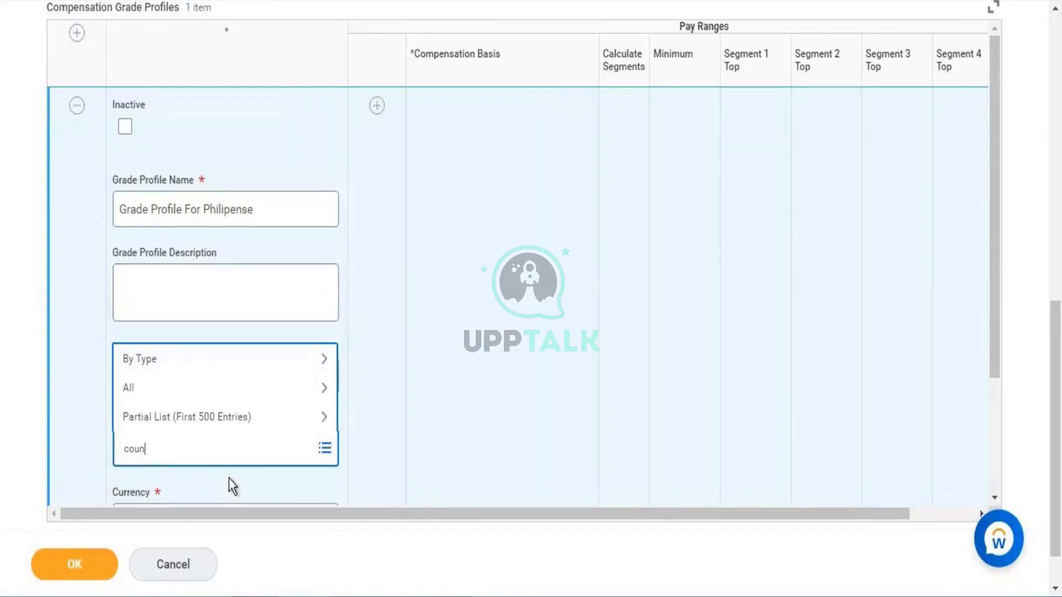
text(try - philipen)
key(Return)
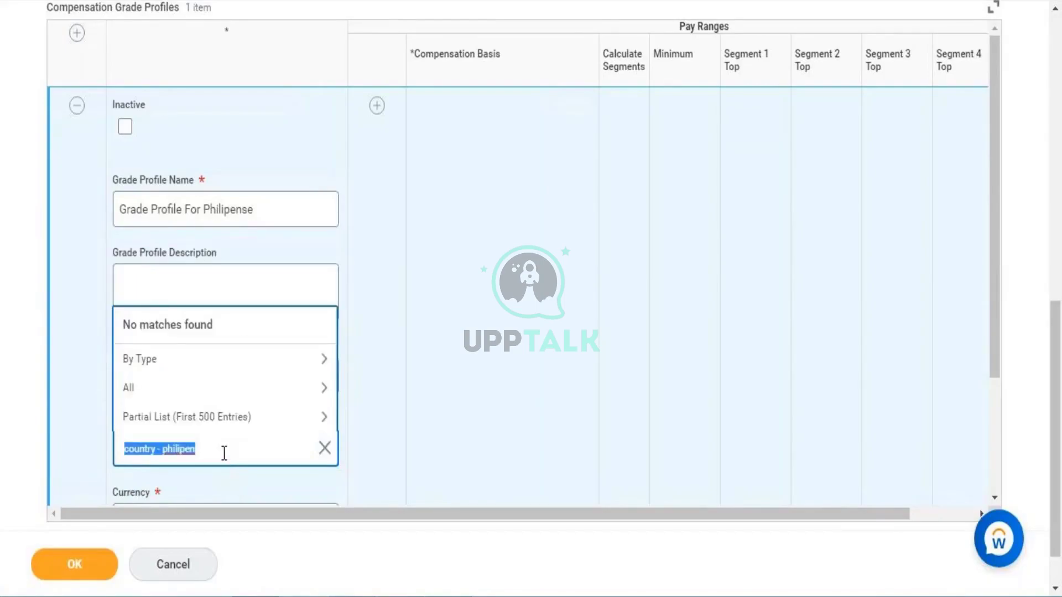
click(224, 453)
key(BackSpace)
key(BackSpace)
key(BackSpace)
key(BackSpace)
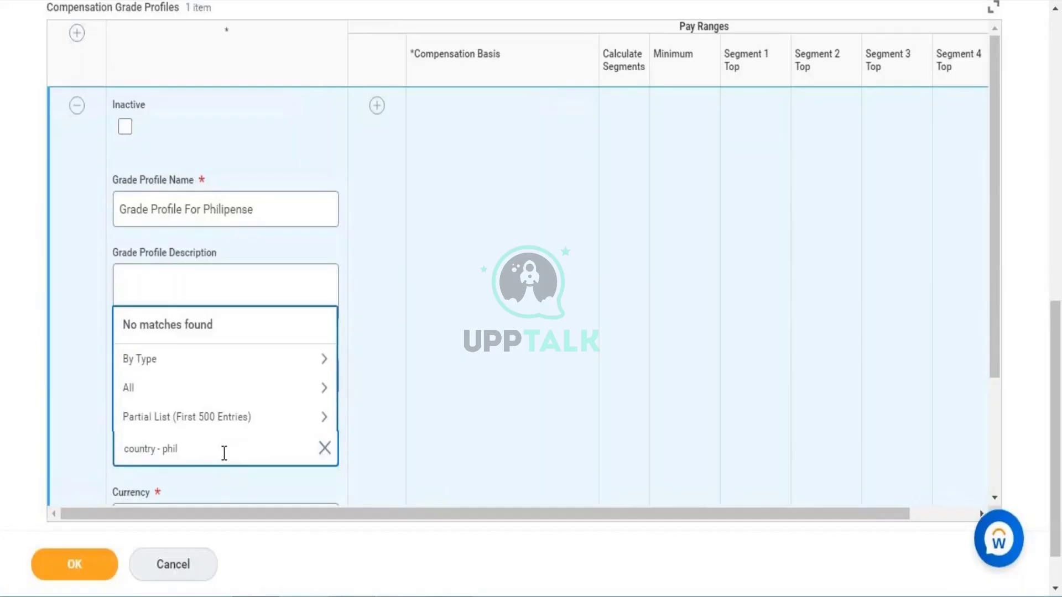
key(Return)
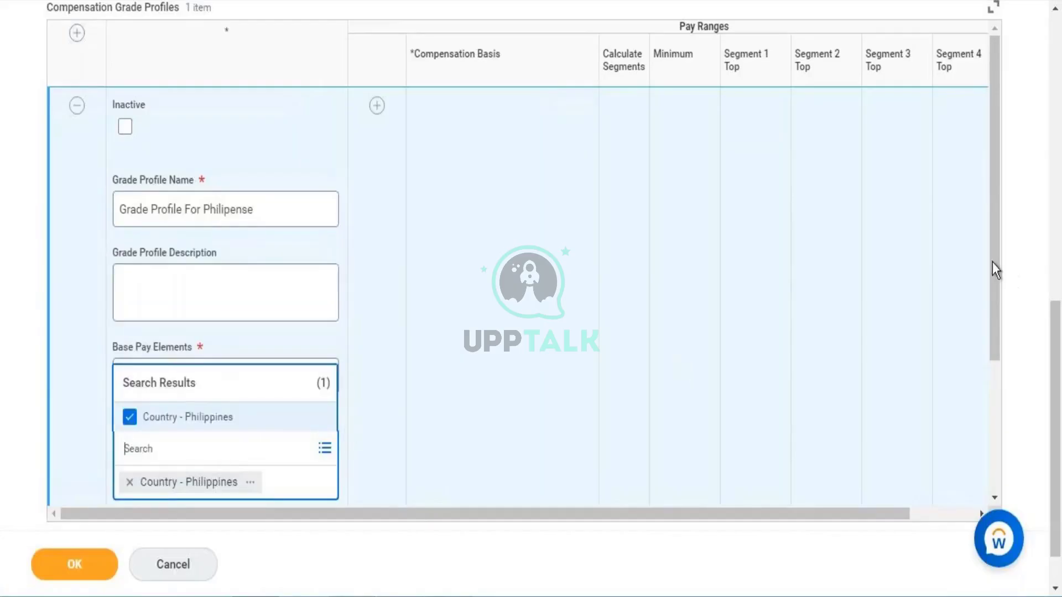
- Set the grade profile's currency to PHP and its frequency to Monthly
scroll(993, 363, down, 3)
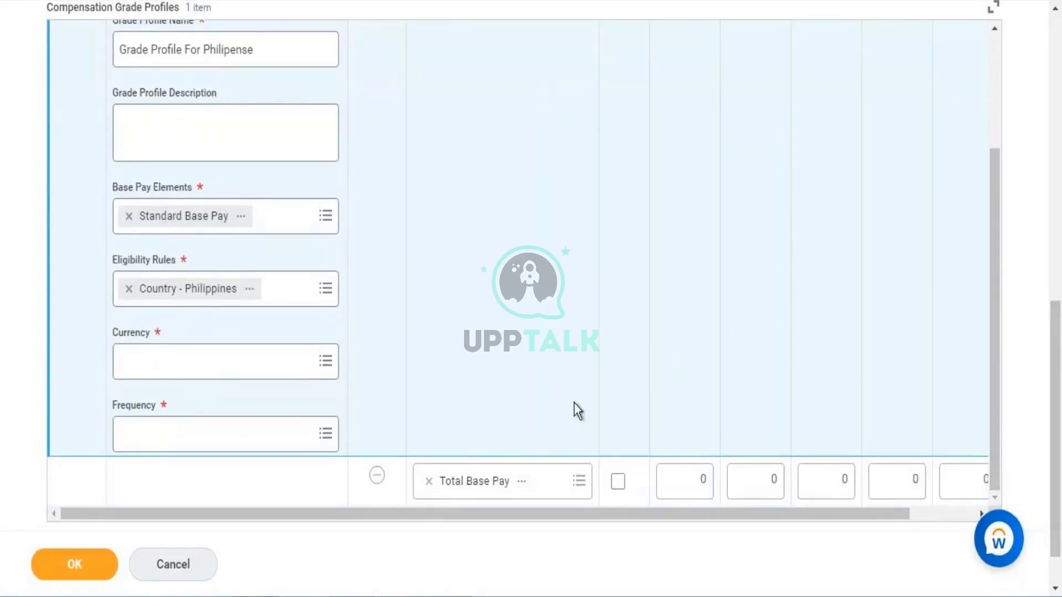
click(243, 366)
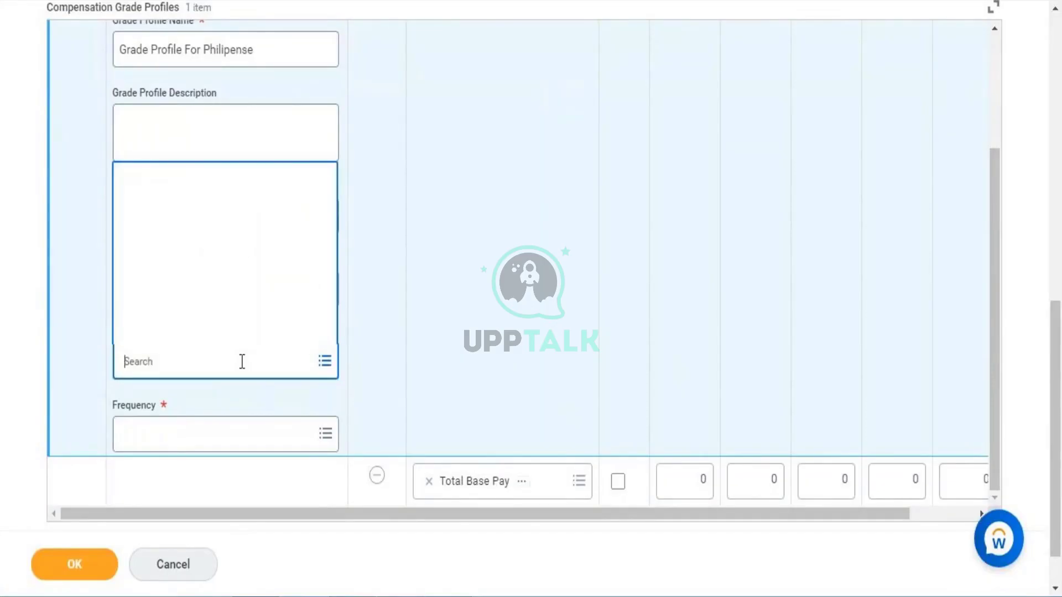
text(PHP)
key(Return)
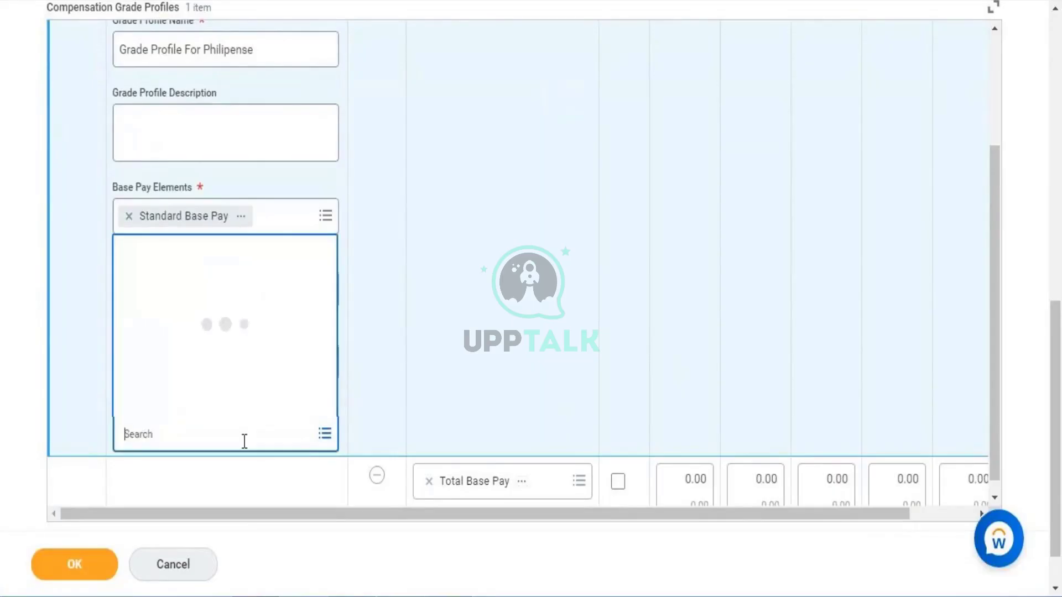
text(monthyl)
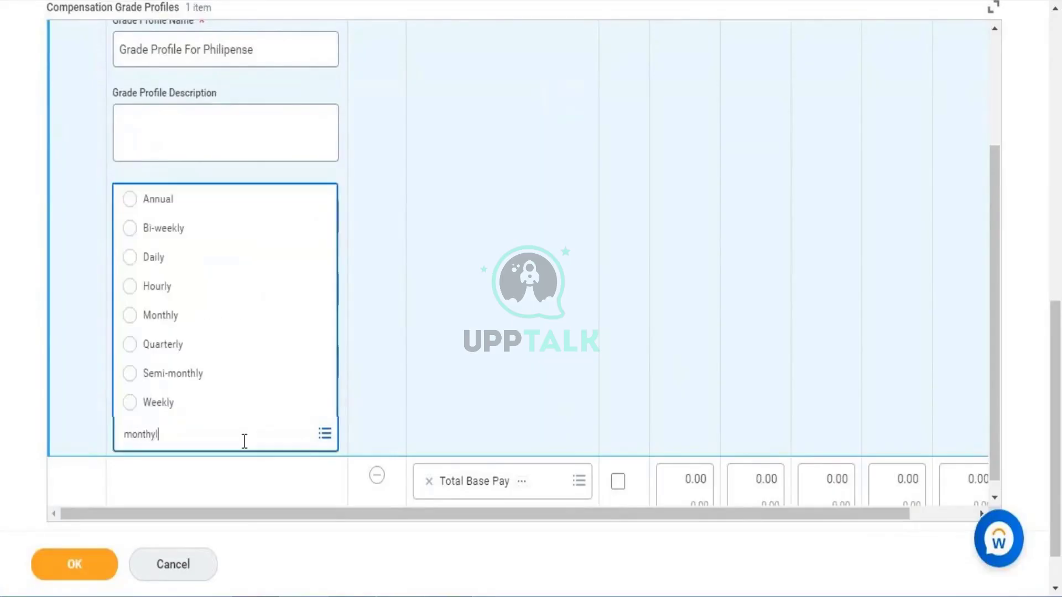
key(BackSpace)
key(BackSpace)
text(ly)
key(Return)
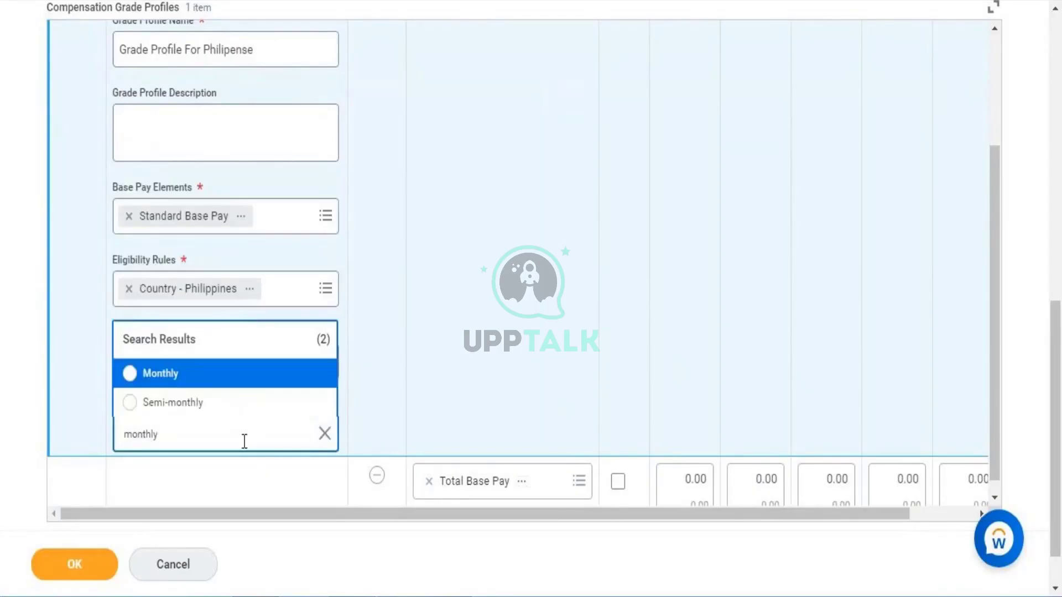
click(245, 377)
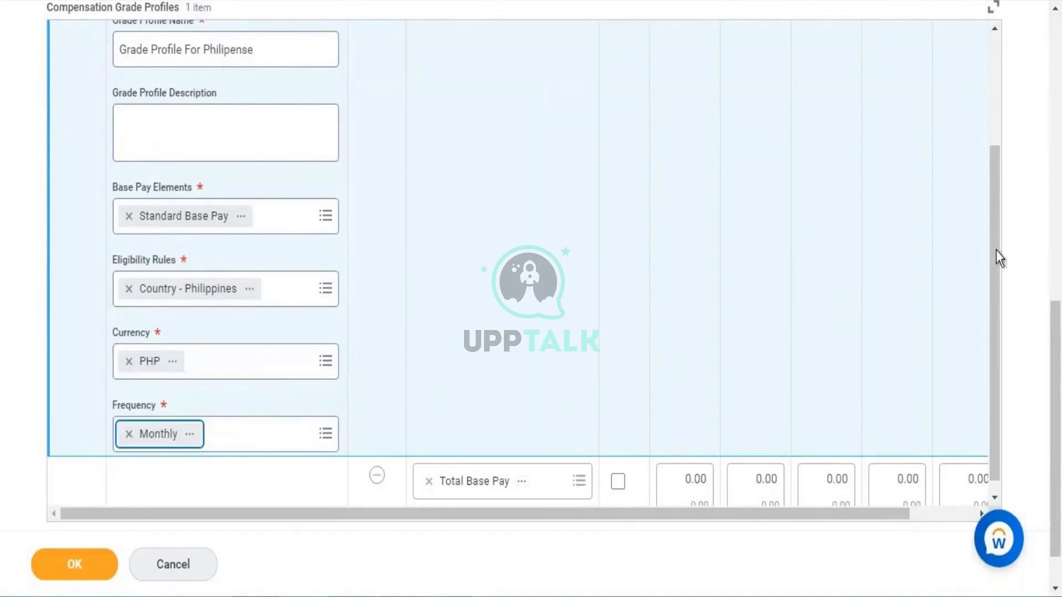
- Enable segment calculation for the Philippines profile's Total Base Pay range and set its minimum to 30,000
drag(998, 244, 994, 312)
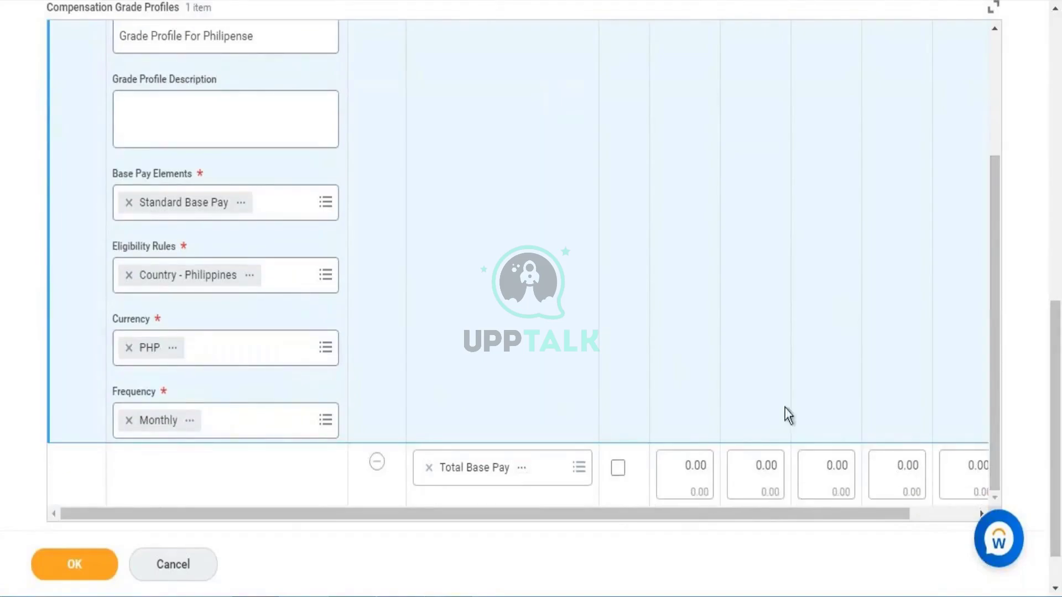
click(619, 471)
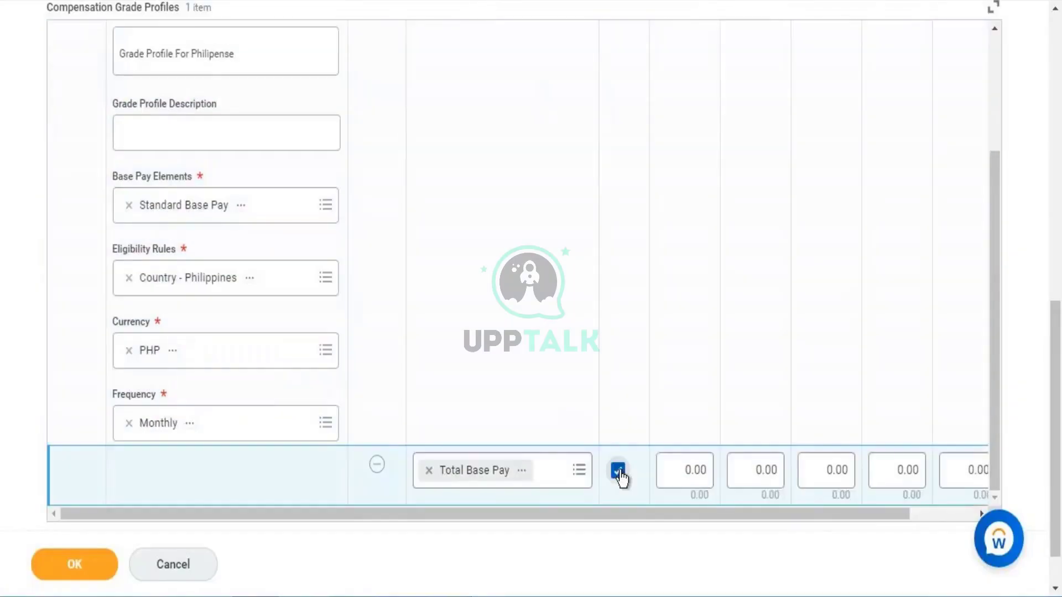
click(676, 474)
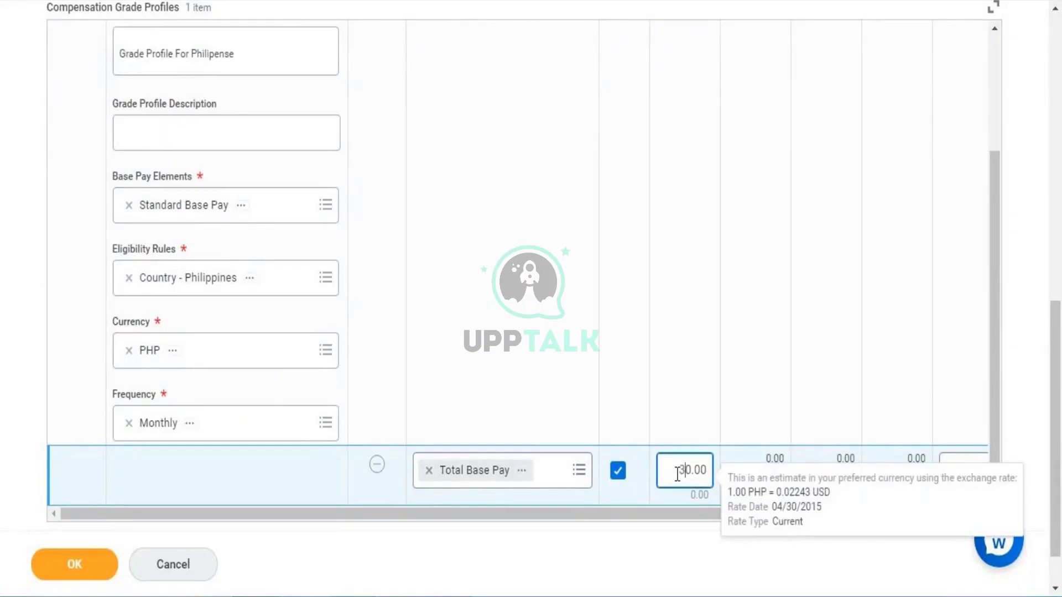
text(3000)
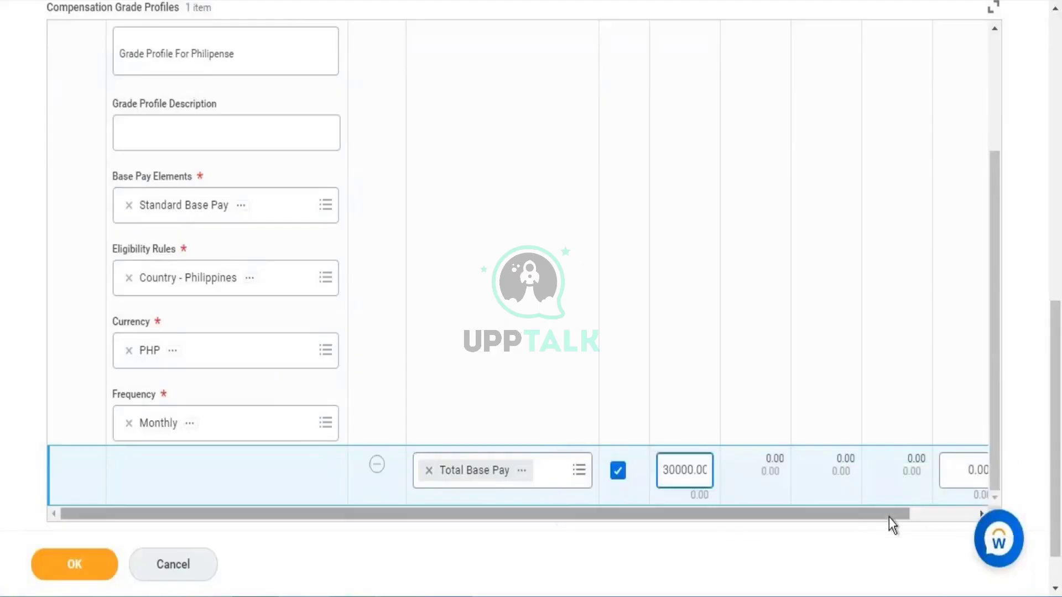
- Set the Segment 4 top of the Philippines profile's Total Base Pay range to 80,000
drag(888, 516, 889, 515)
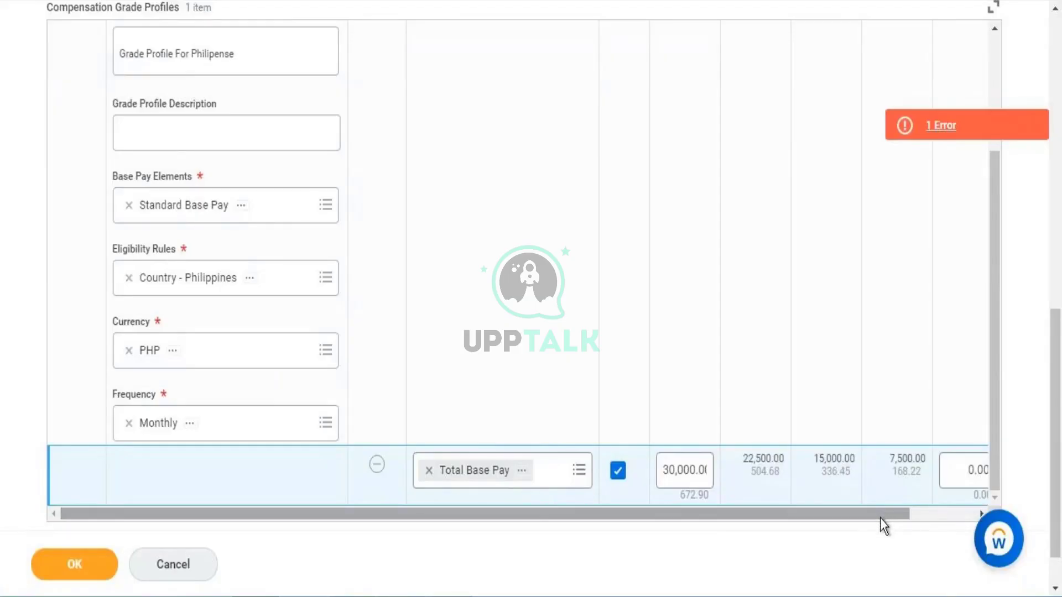
click(965, 512)
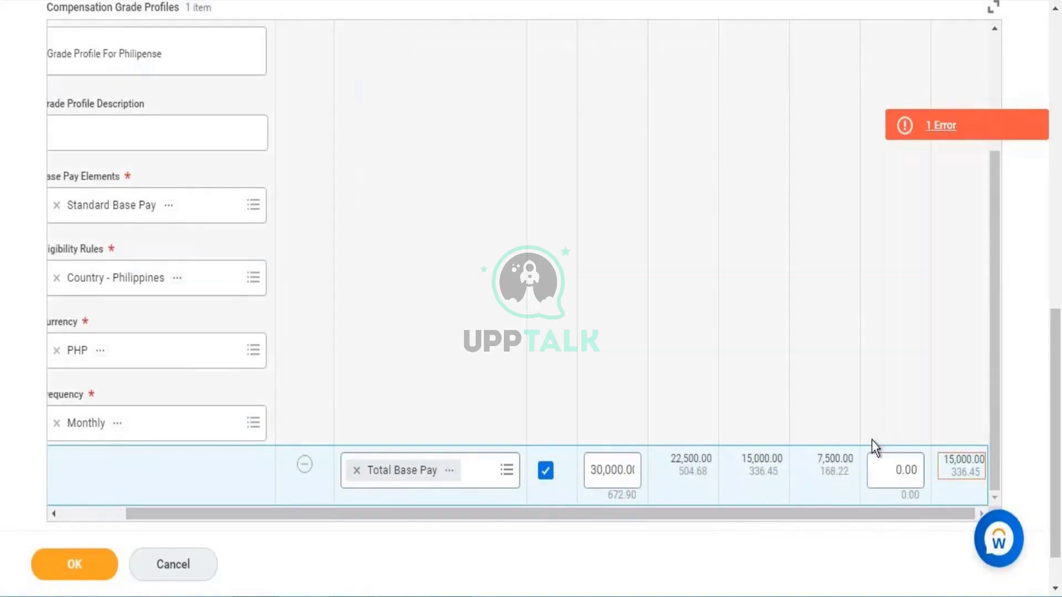
click(891, 468)
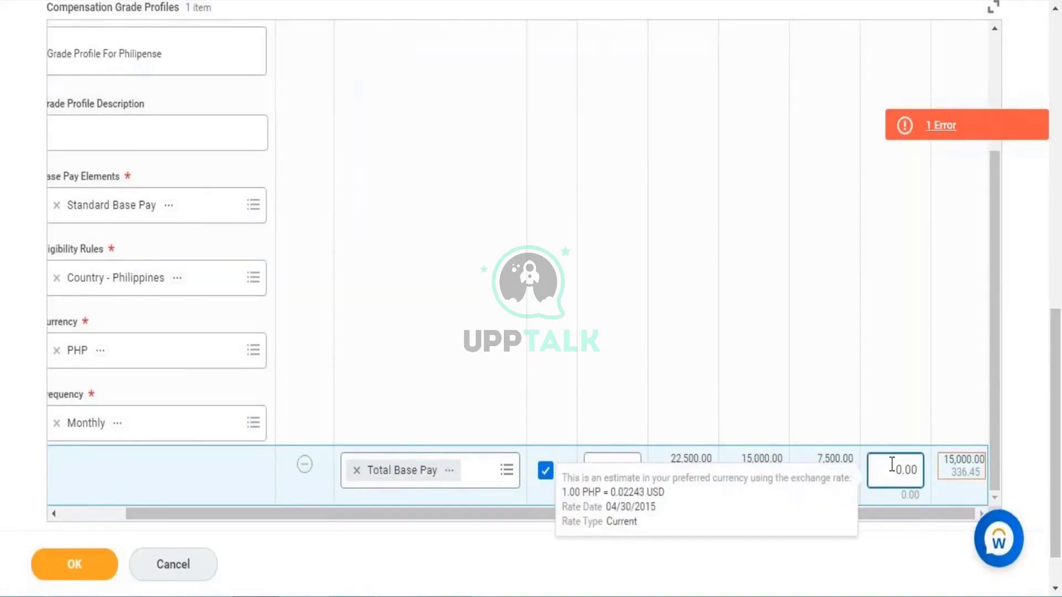
text(8000)
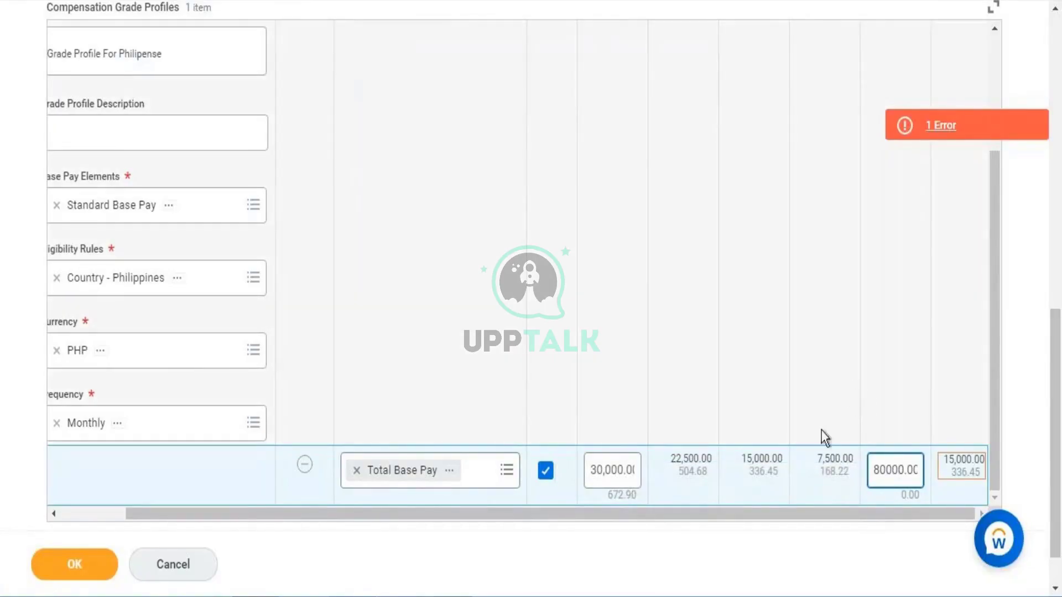
click(709, 509)
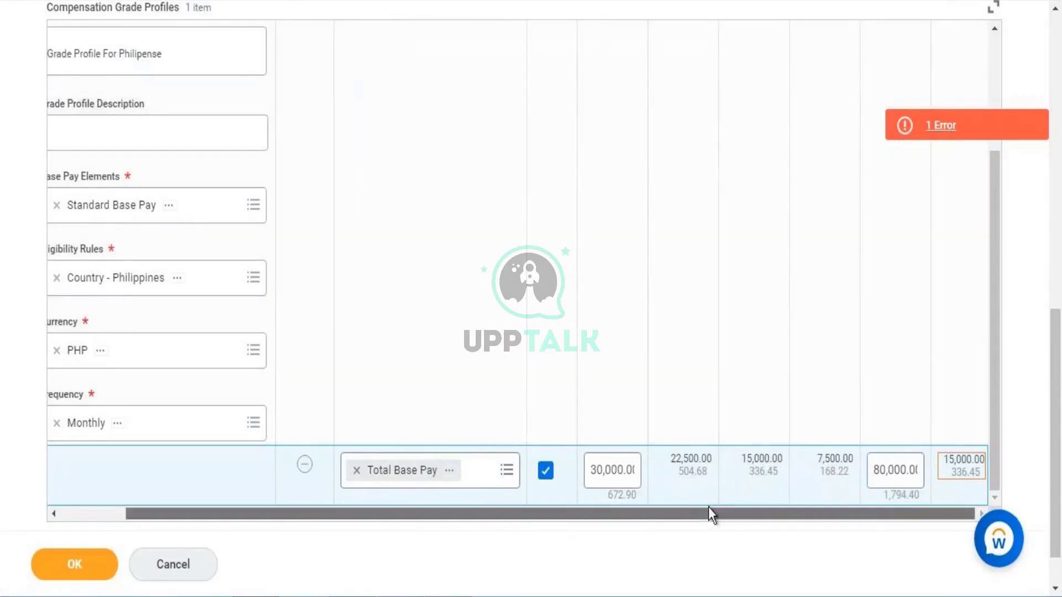
click(436, 484)
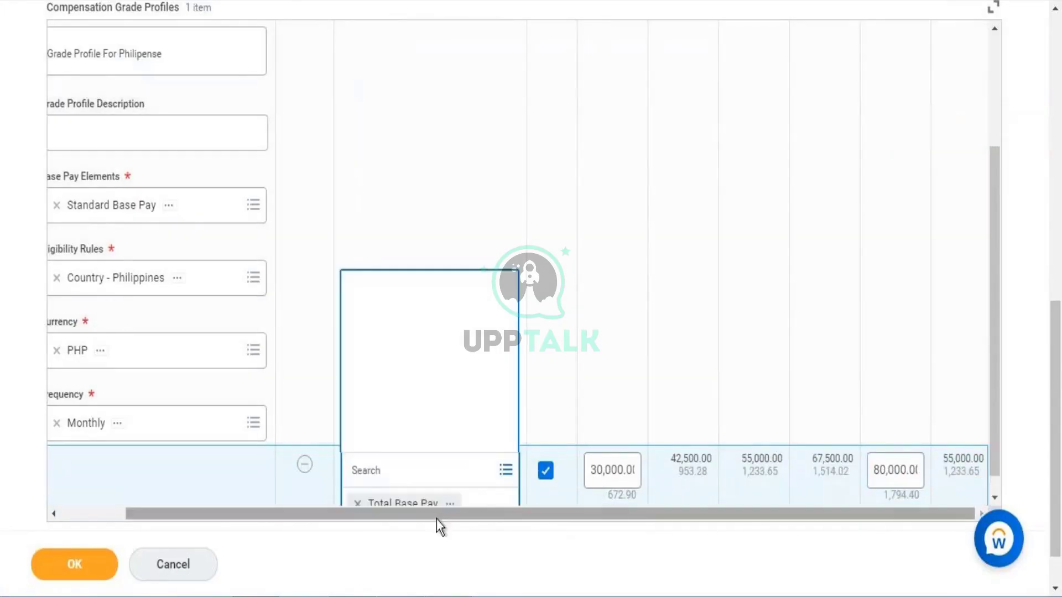
drag(436, 518, 354, 509)
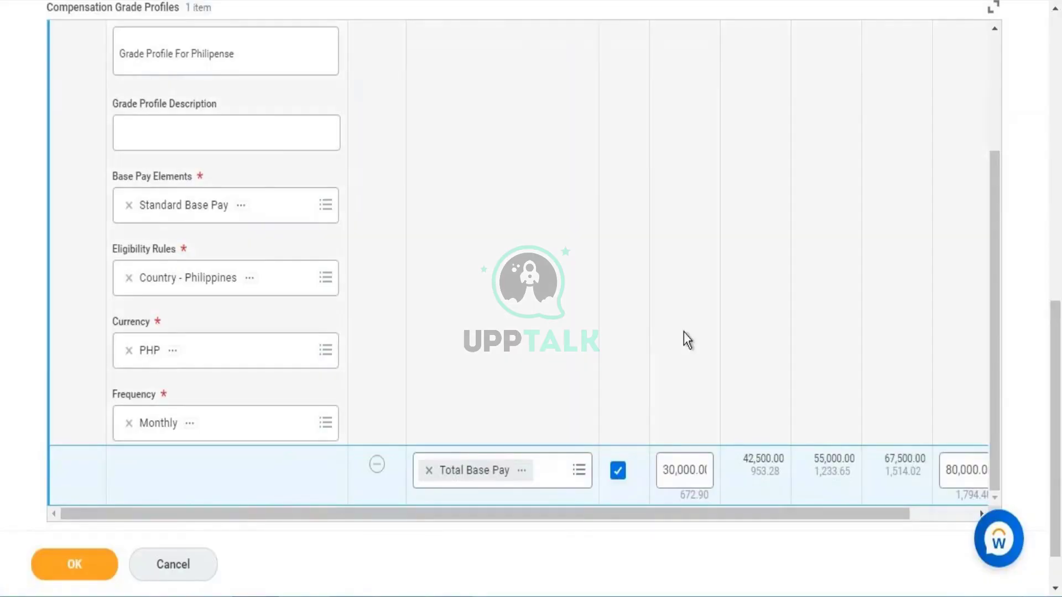
- Add a second compensation grade profile named "Grade Profile for India"
drag(993, 312, 987, 194)
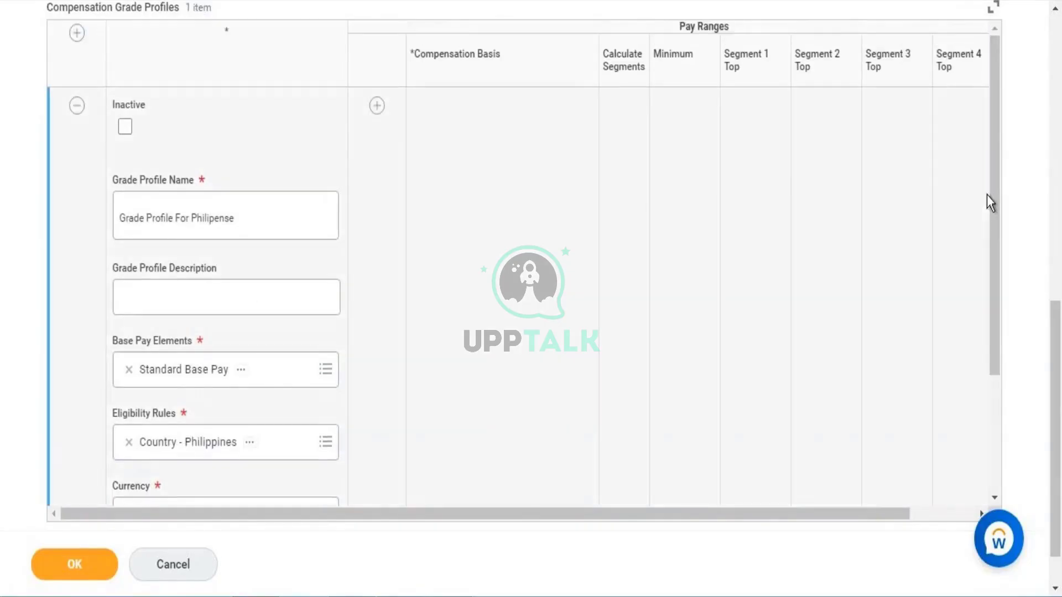
click(78, 35)
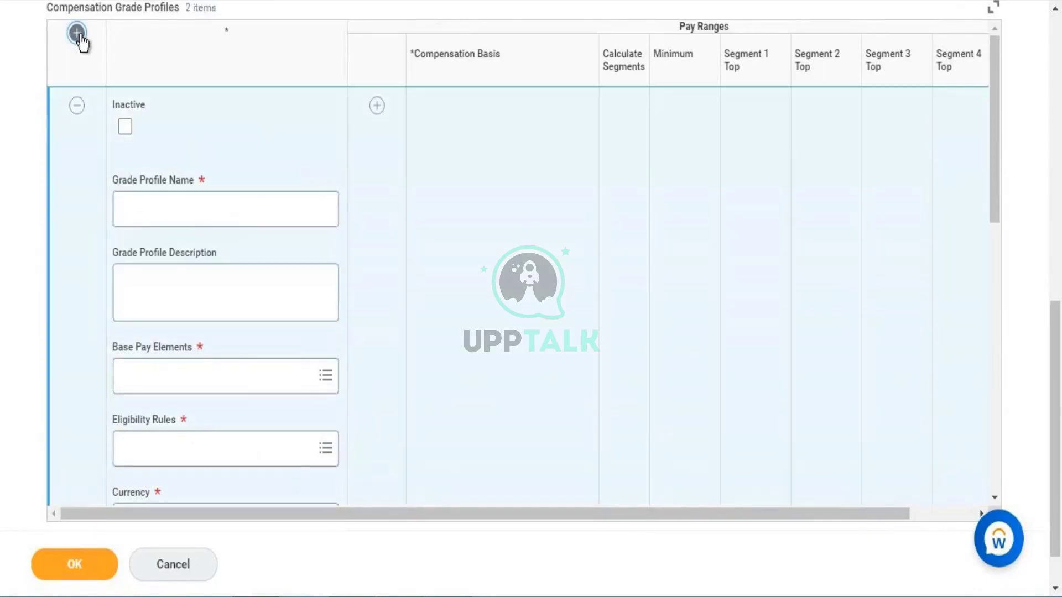
click(174, 214)
text(Grad)
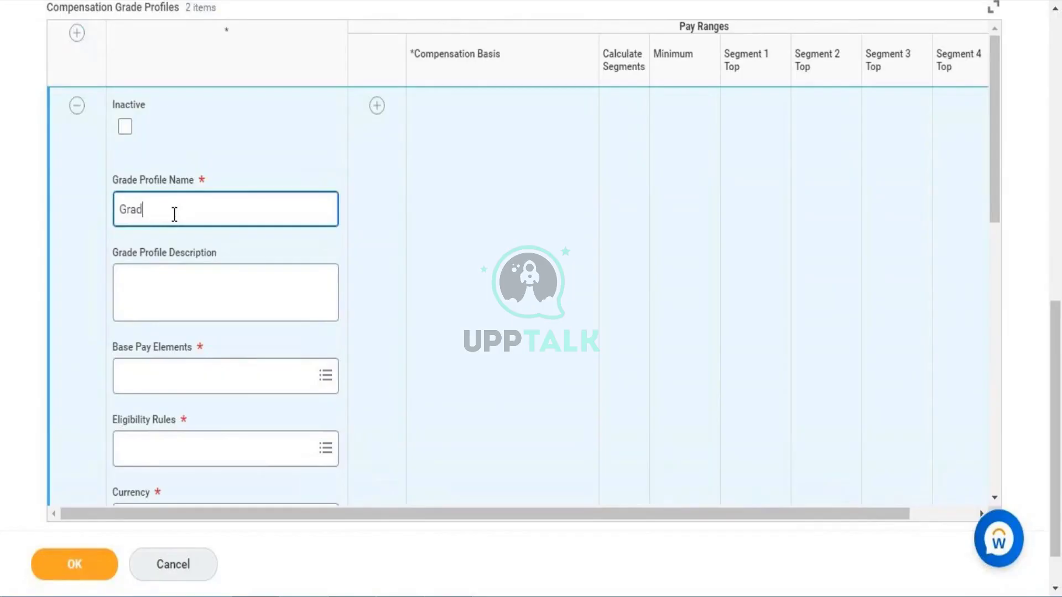
text(e Profile for India)
- Set the India grade profile's base pay element to Standard Base Pay
click(172, 378)
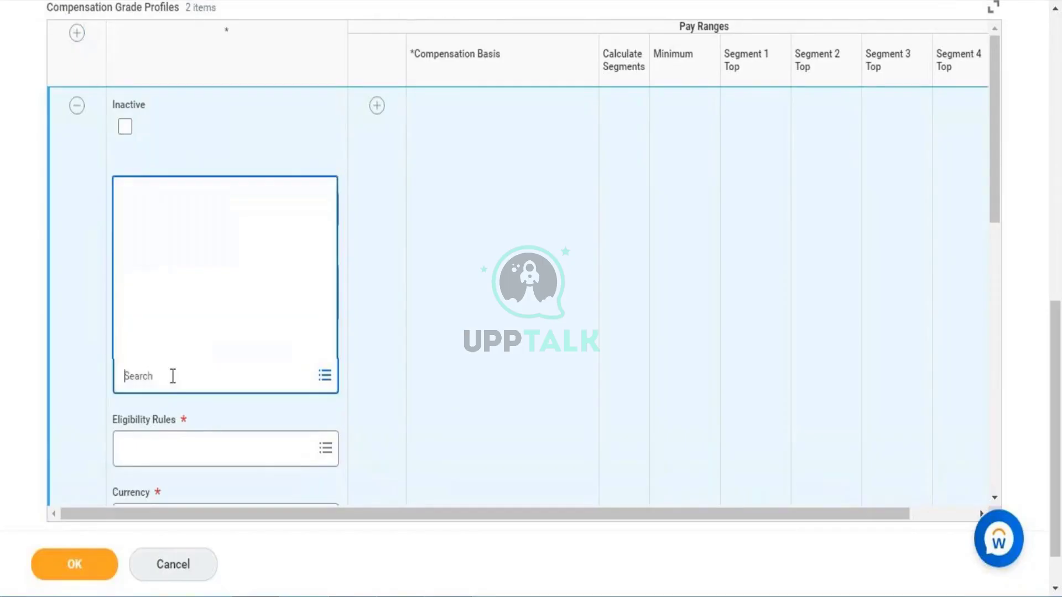
text(stan)
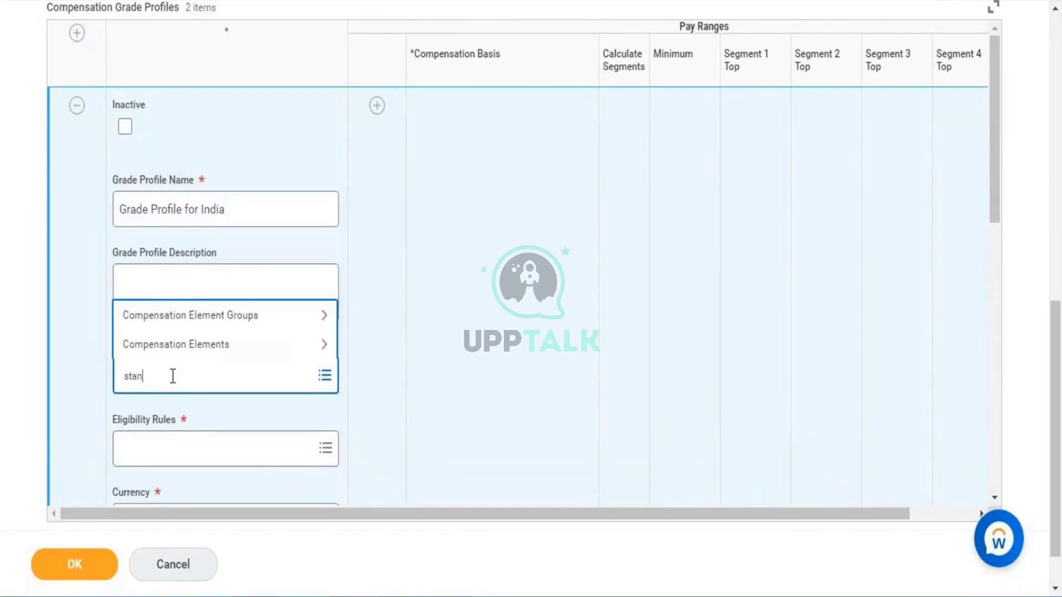
text(dard base pay)
key(Return)
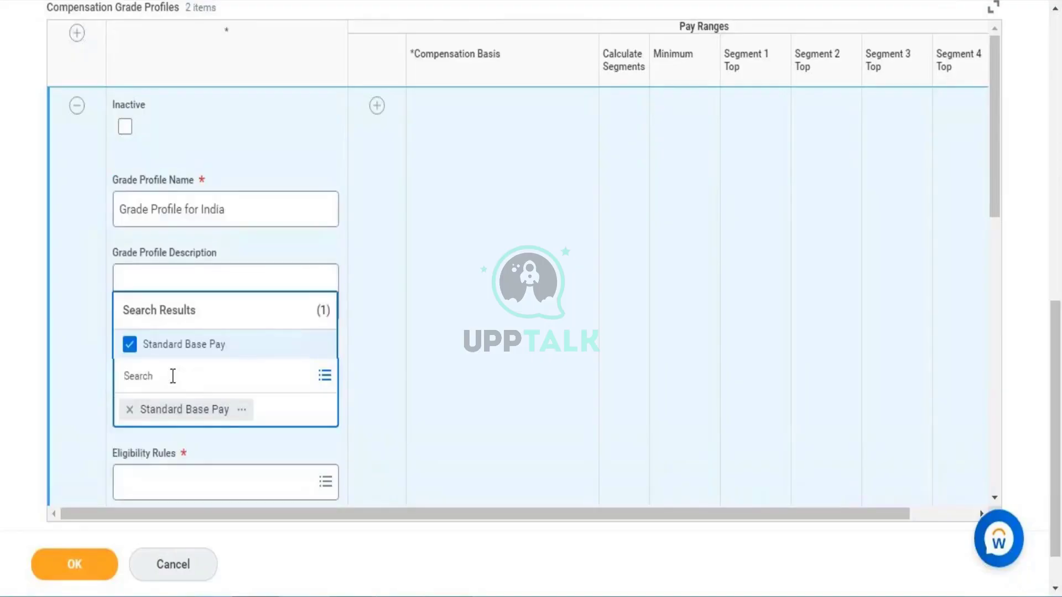
- Search eligibility rules for "india" and assign Country - India to the India grade profile
click(173, 492)
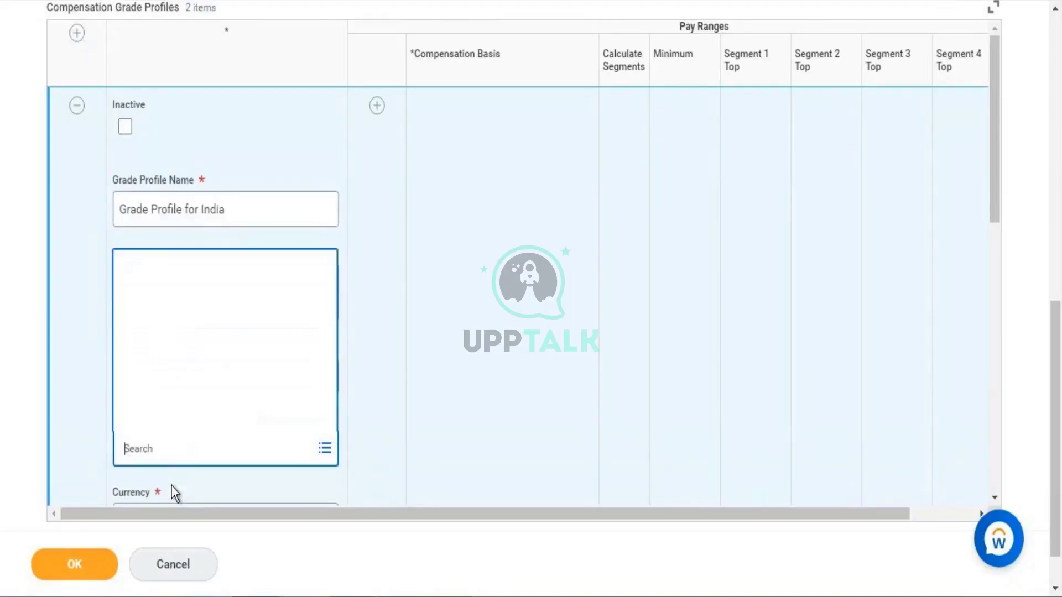
text(india)
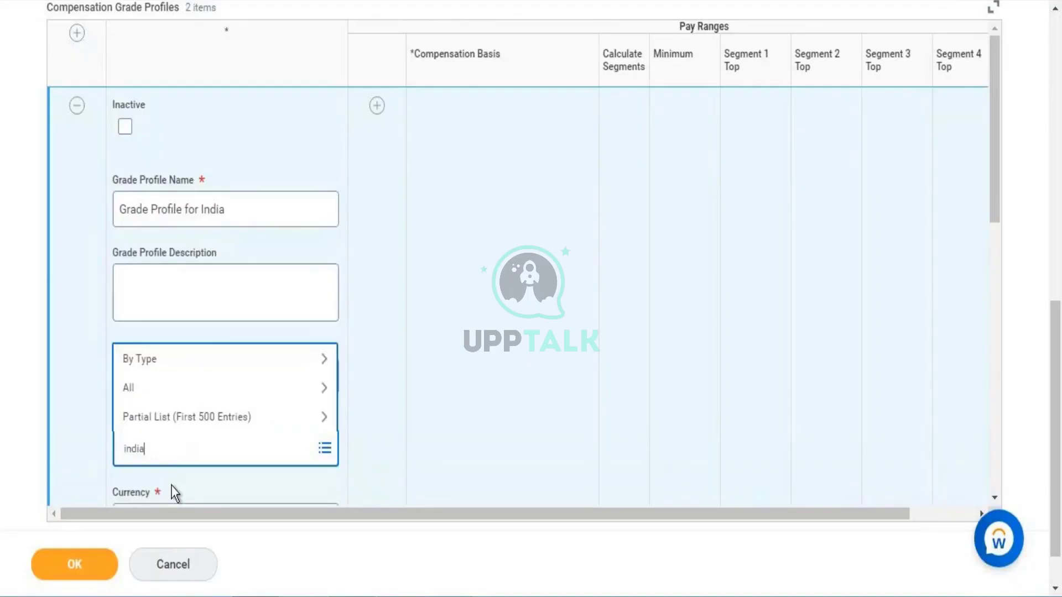
key(Return)
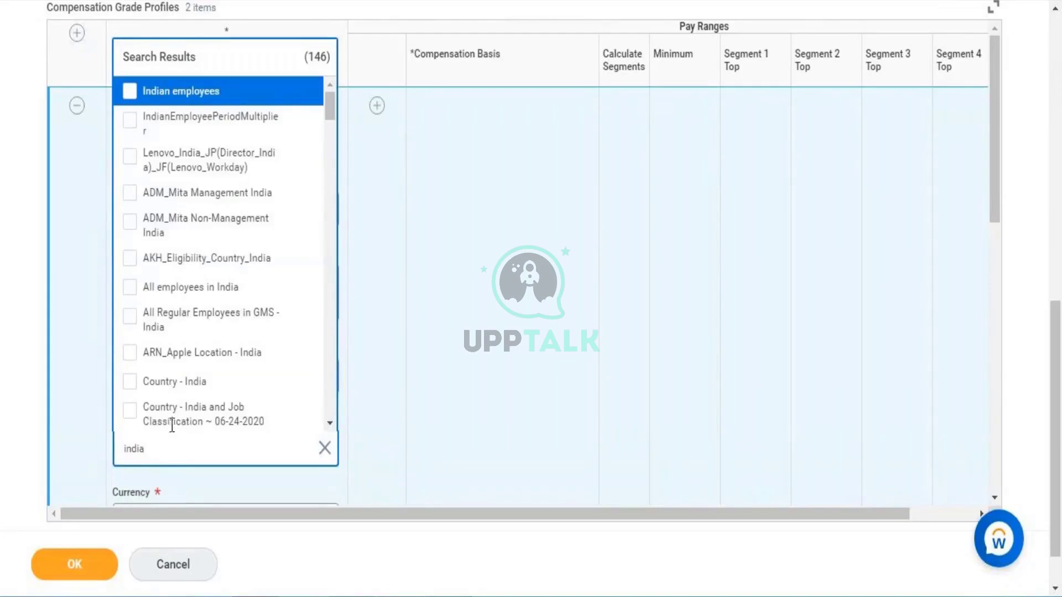
click(172, 383)
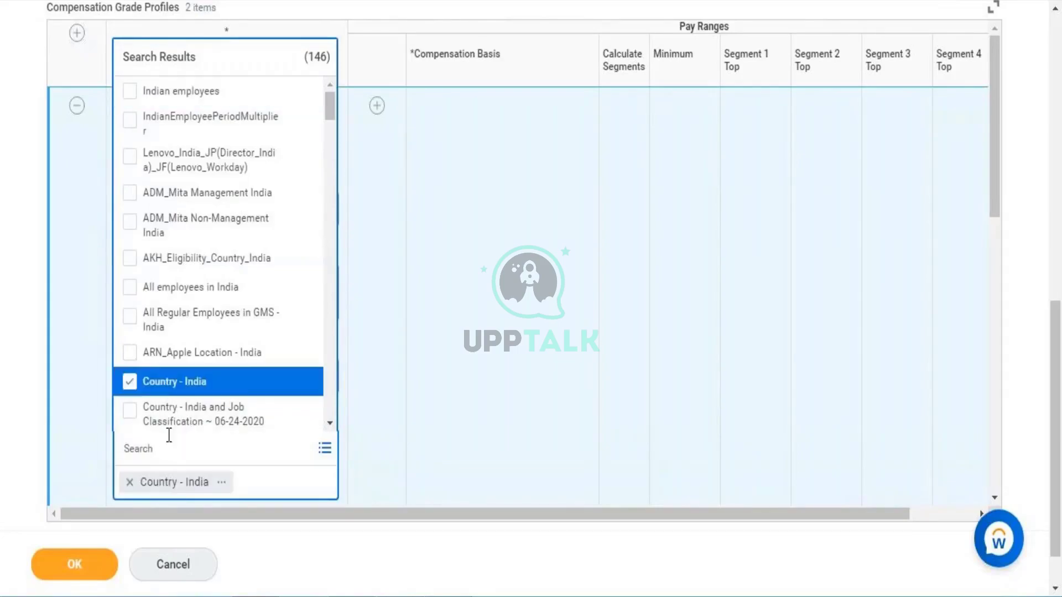
click(446, 457)
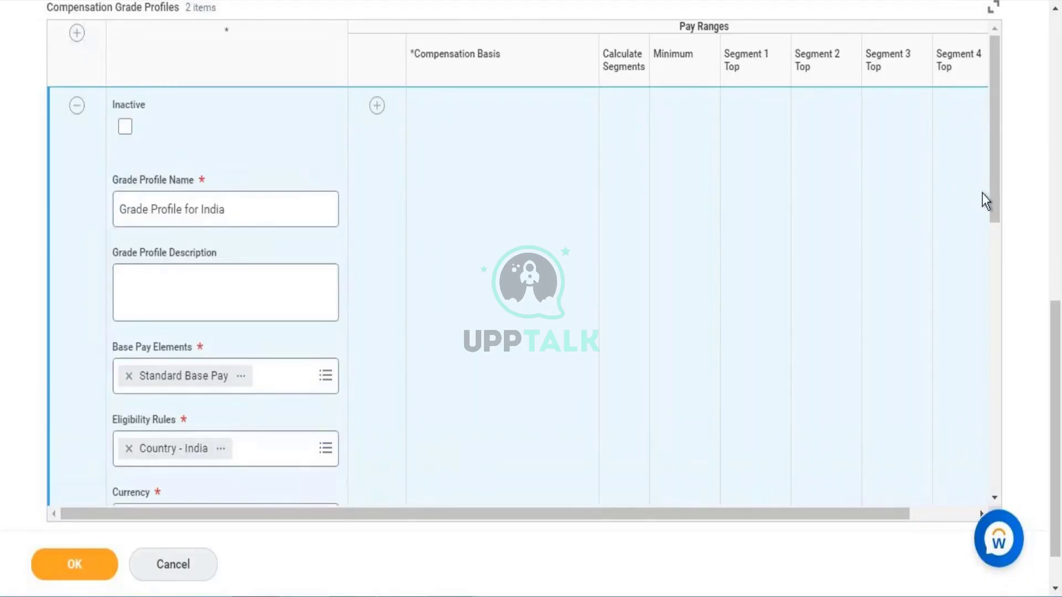
- Set the India grade profile's currency to INR and its frequency to Monthly
drag(998, 219, 1002, 307)
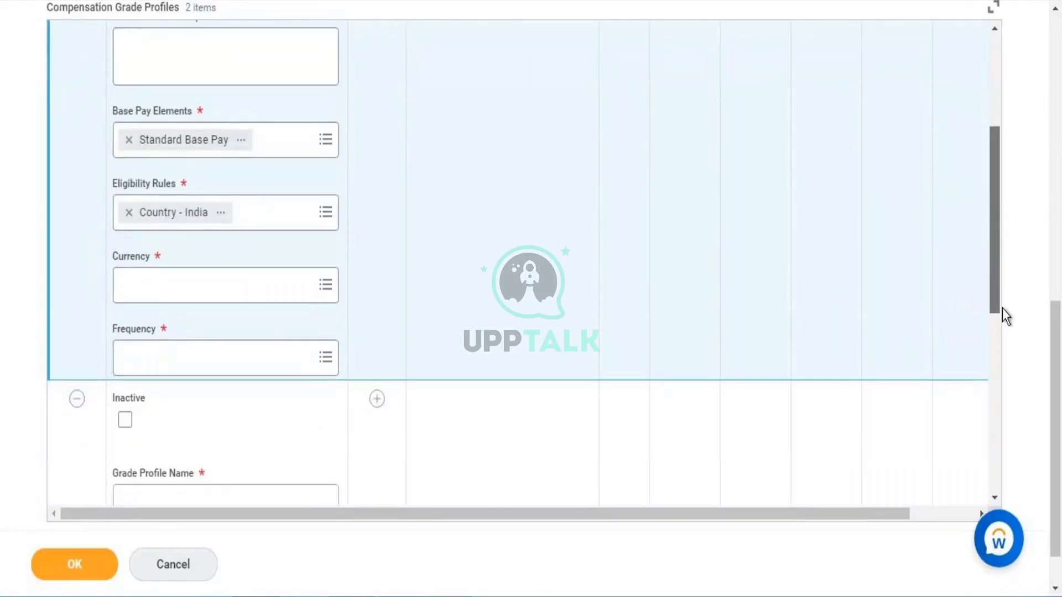
click(263, 287)
text(INR)
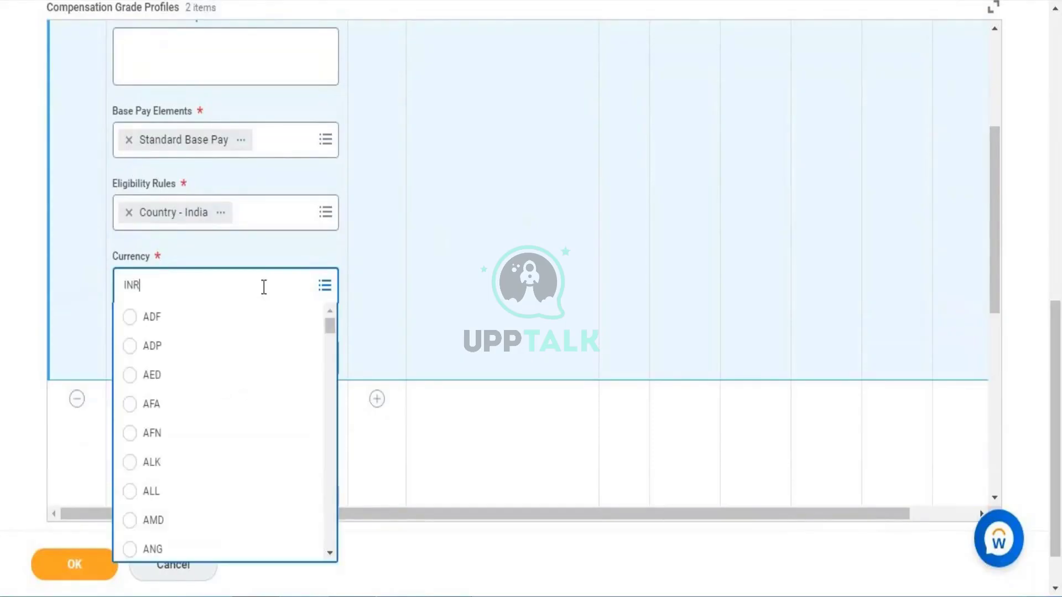
key(Return)
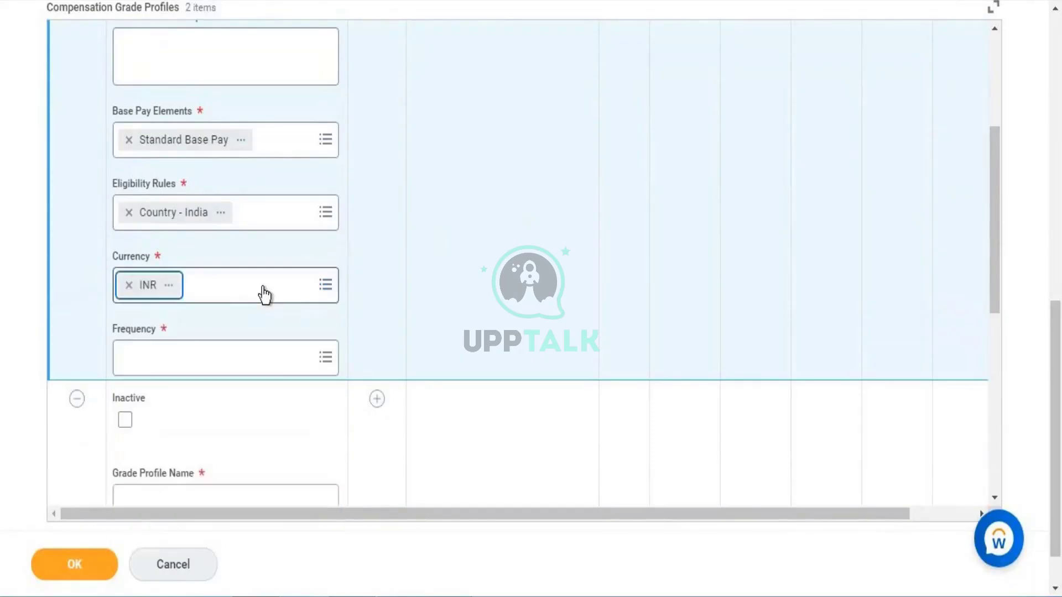
click(265, 370)
text(monthy)
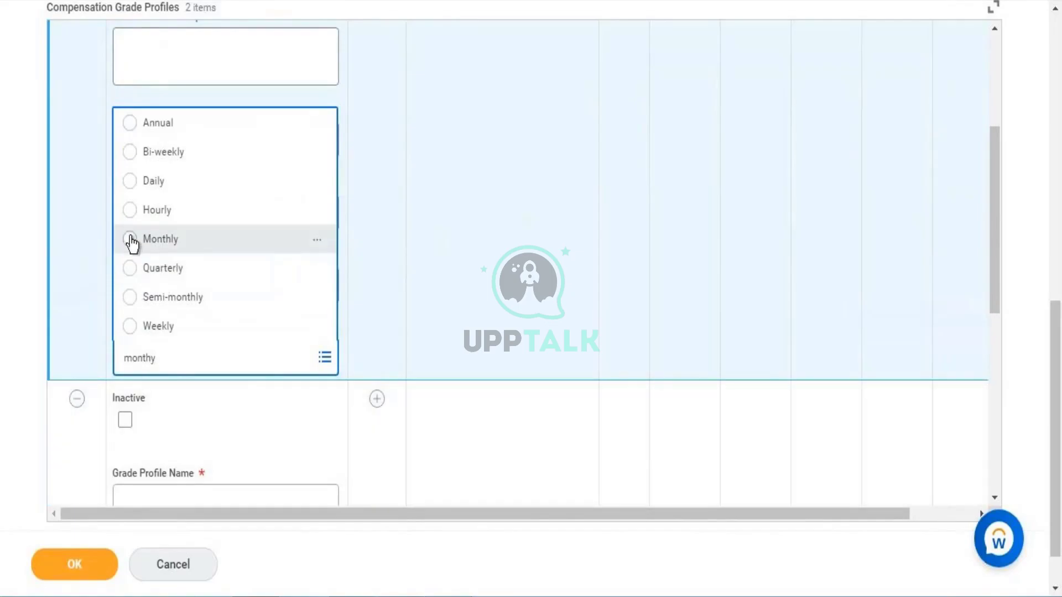
click(130, 240)
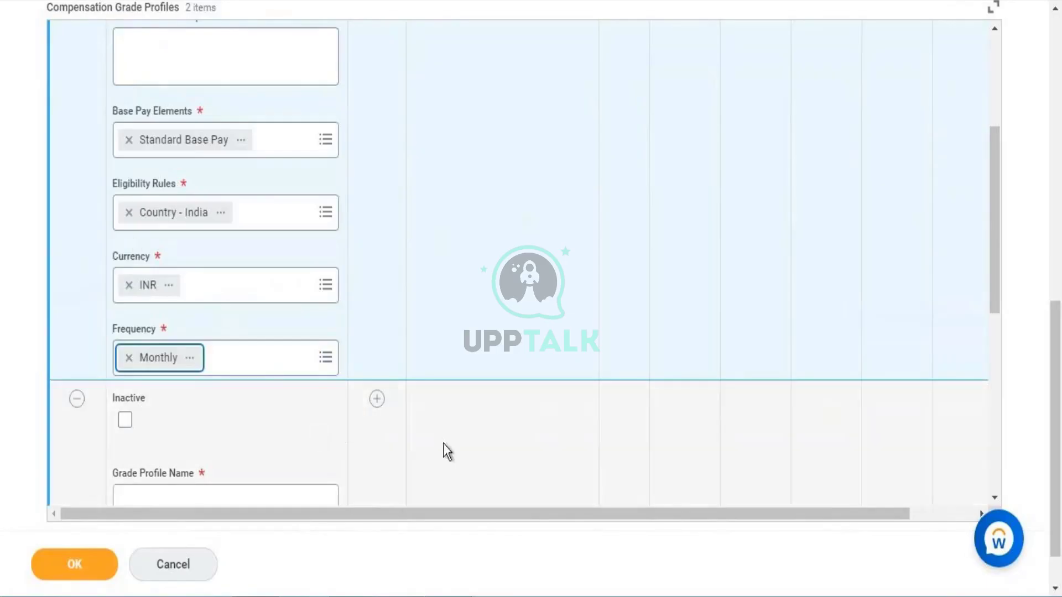
- Try to submit the compensation grade with the Philippines and India grade profiles
drag(997, 230, 997, 442)
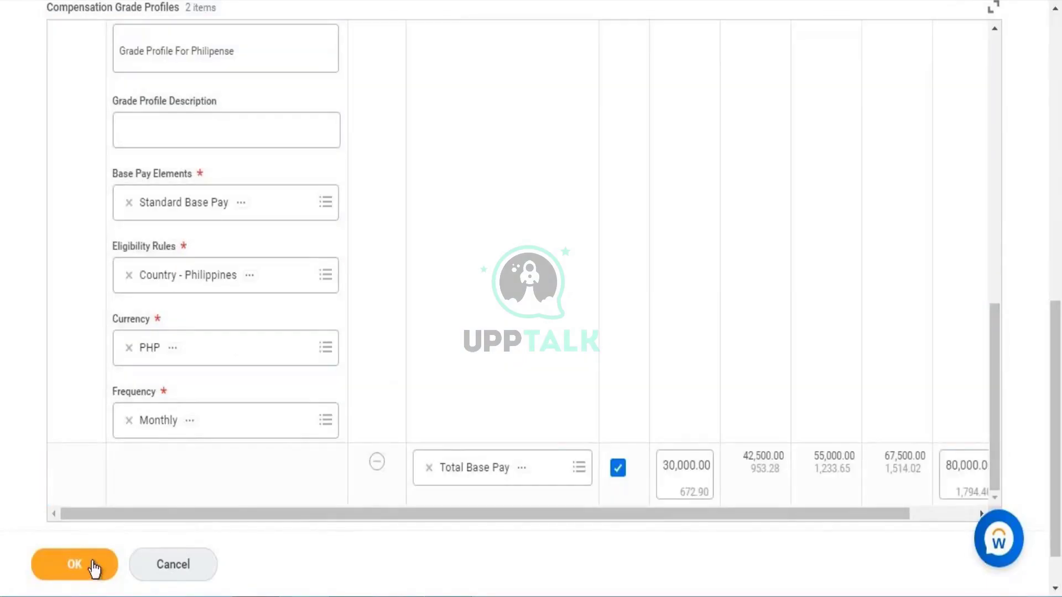
click(91, 564)
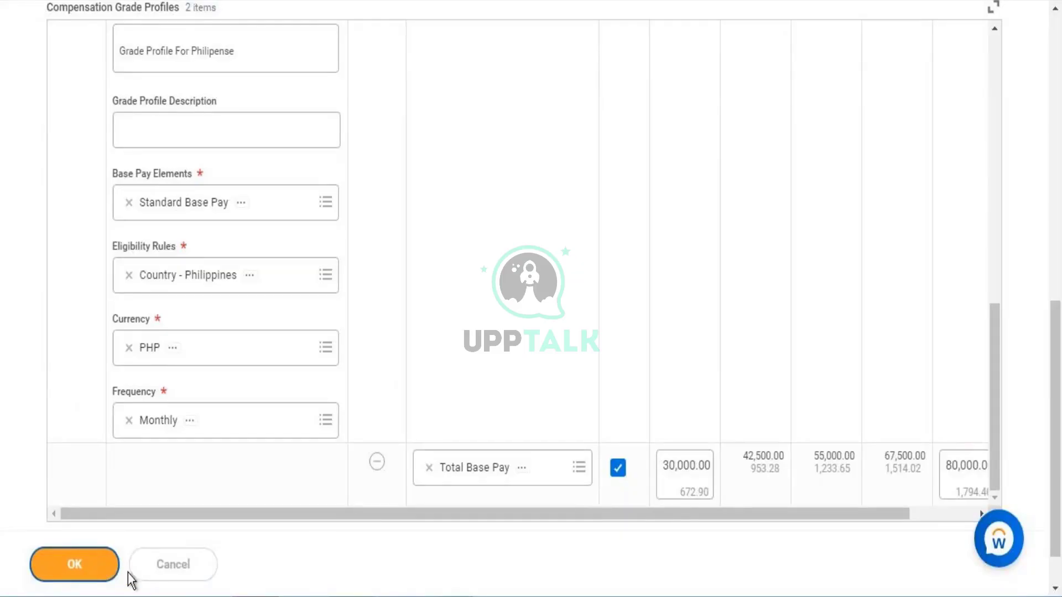
click(100, 577)
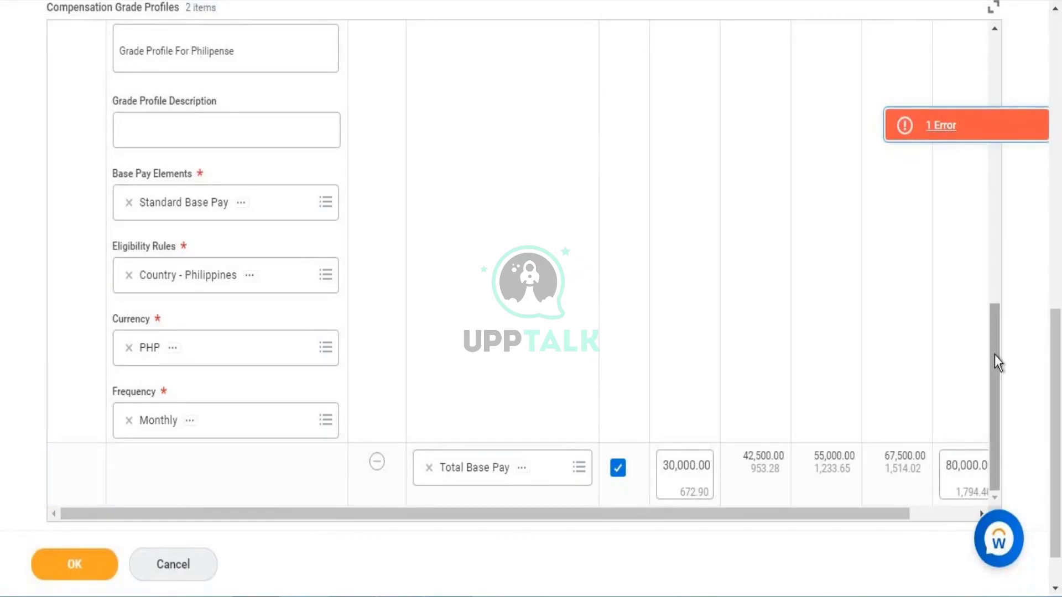
- Read the details of the compensation grade profile error, close them, and return to the grade profile rows
scroll(1045, 294, up, 5)
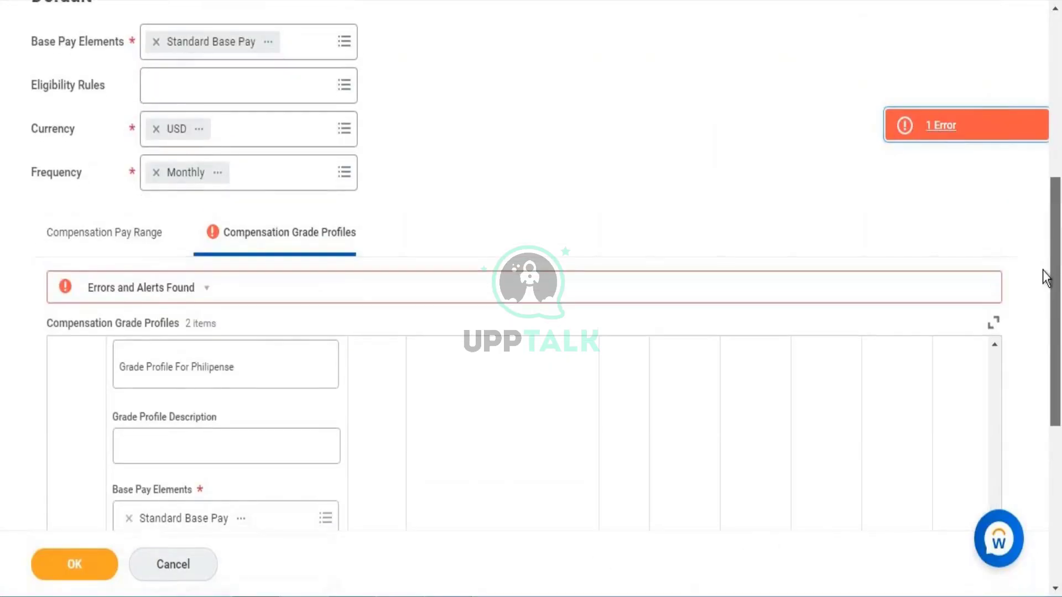
scroll(1043, 288, down, 3)
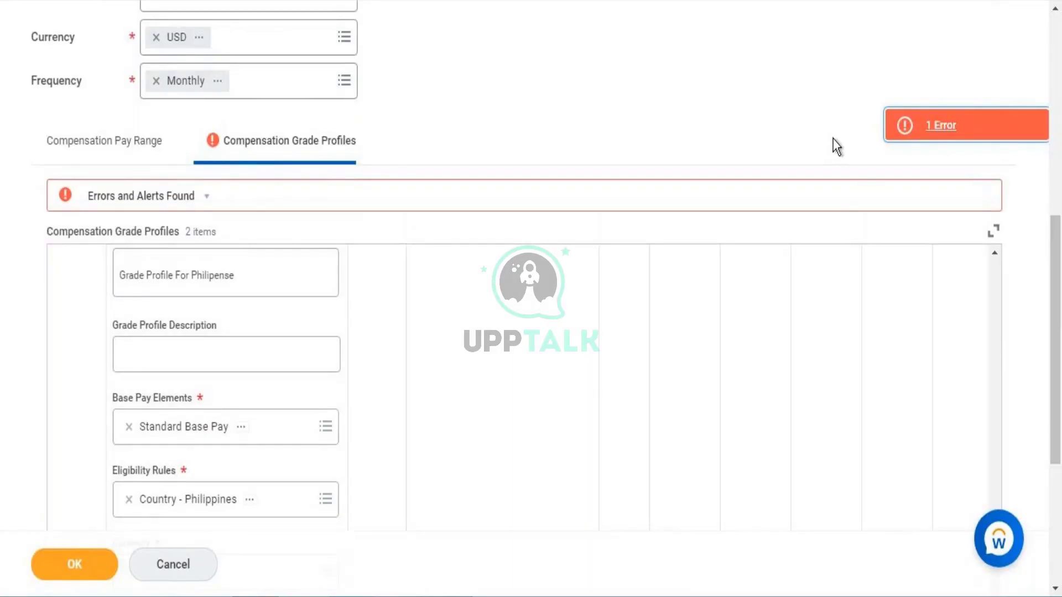
click(941, 133)
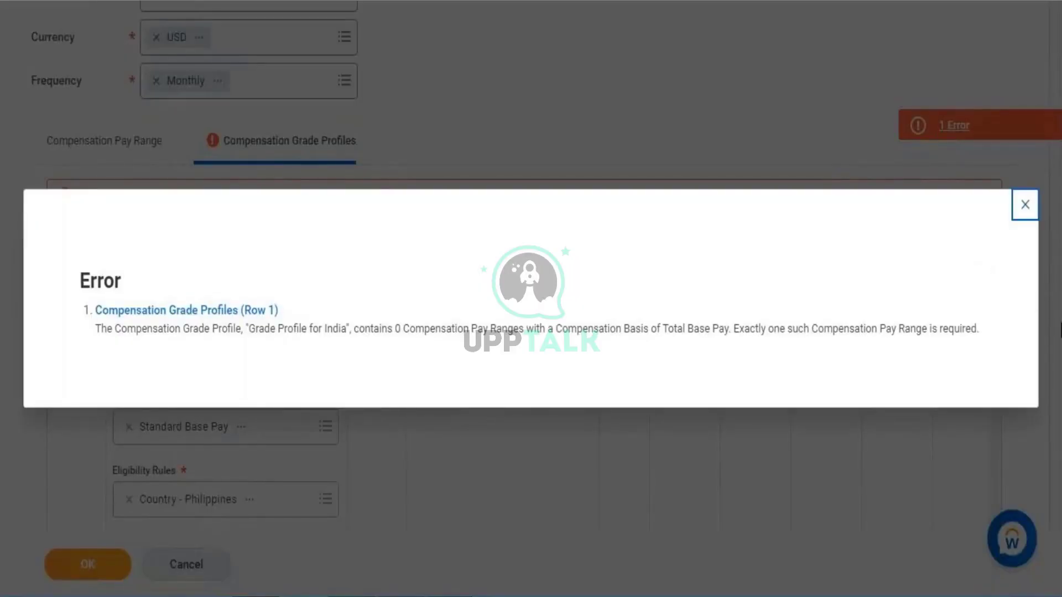
click(1026, 206)
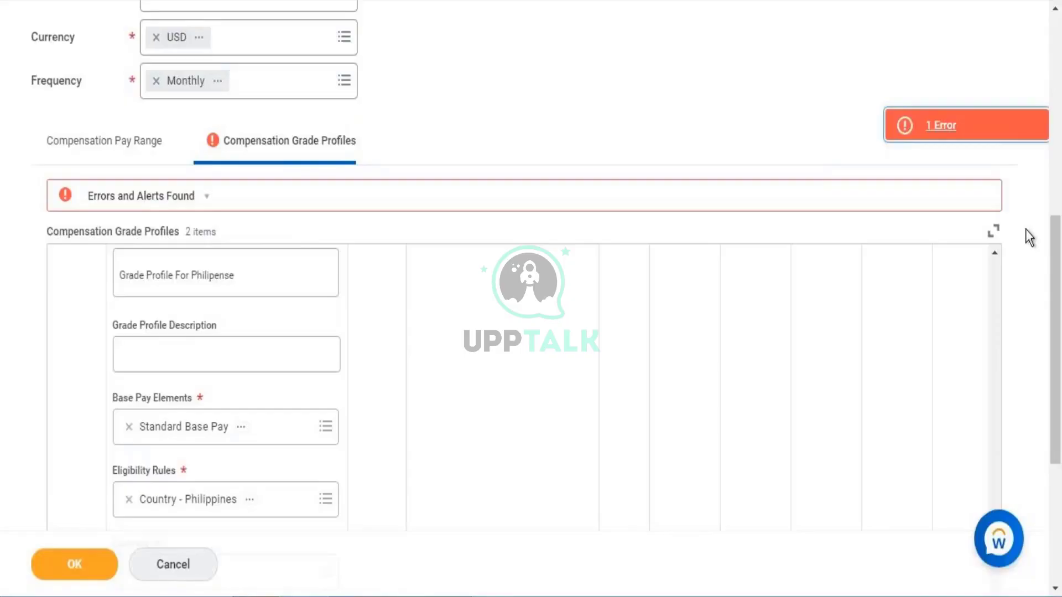
drag(1048, 241, 1059, 354)
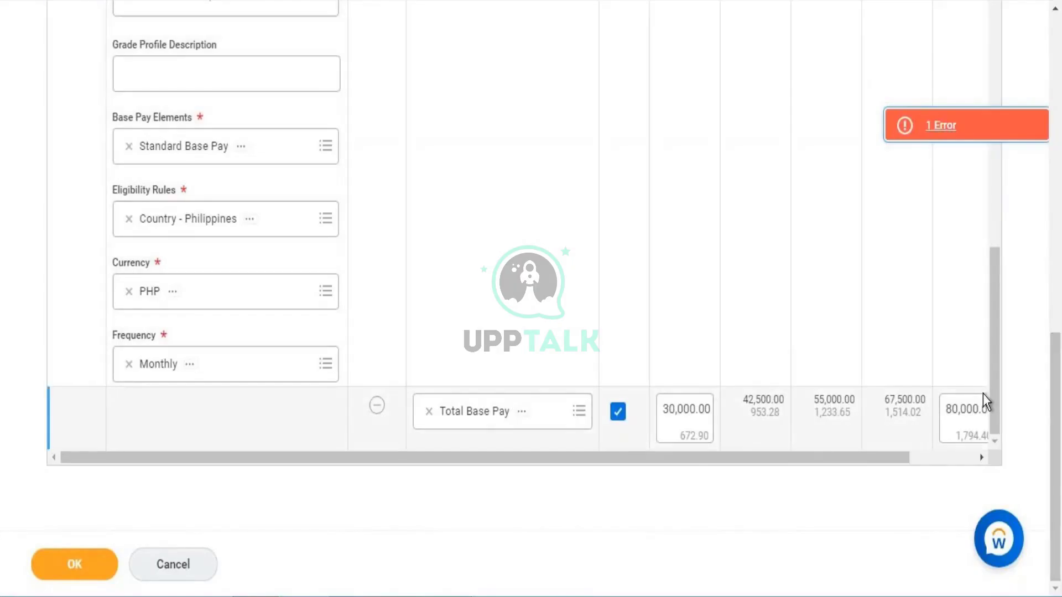
- Add a Total Base Pay pay range row to the India grade profile and enable Calculate Segments for it
drag(993, 421, 1061, 198)
click(1060, 197)
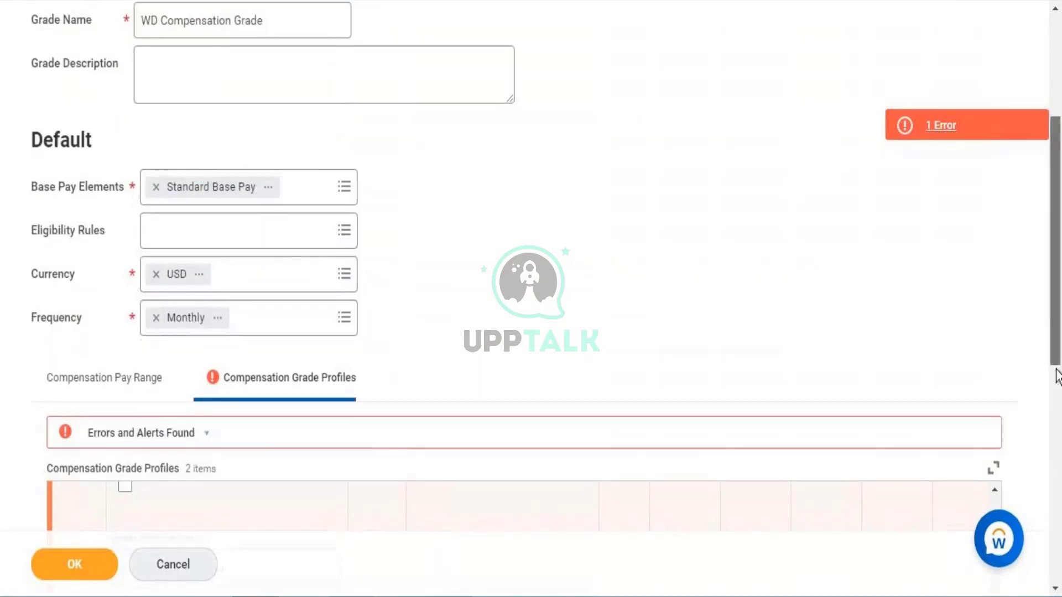
drag(1055, 373, 1058, 511)
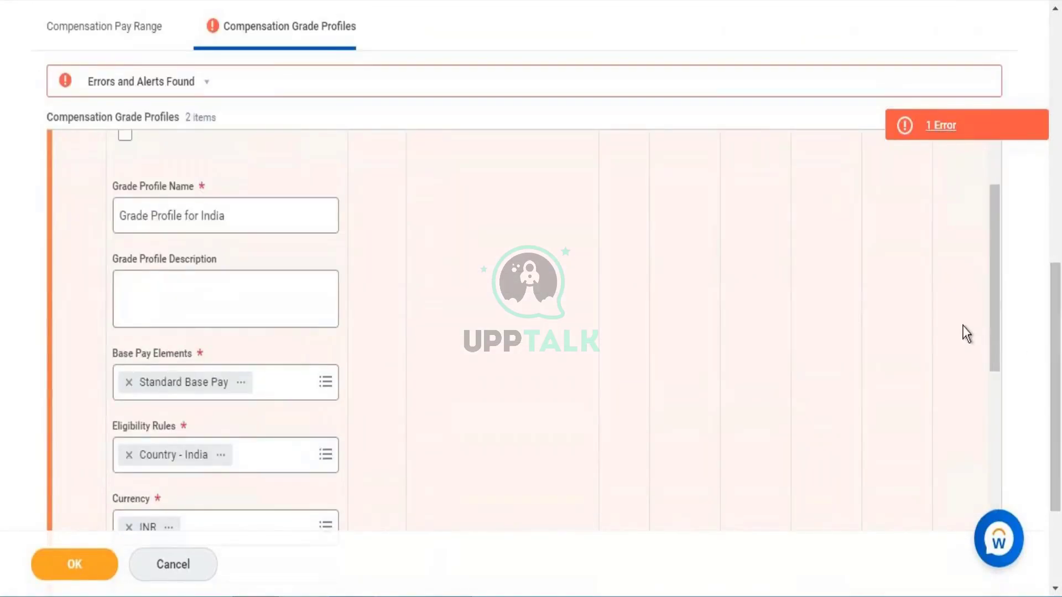
drag(996, 329, 994, 287)
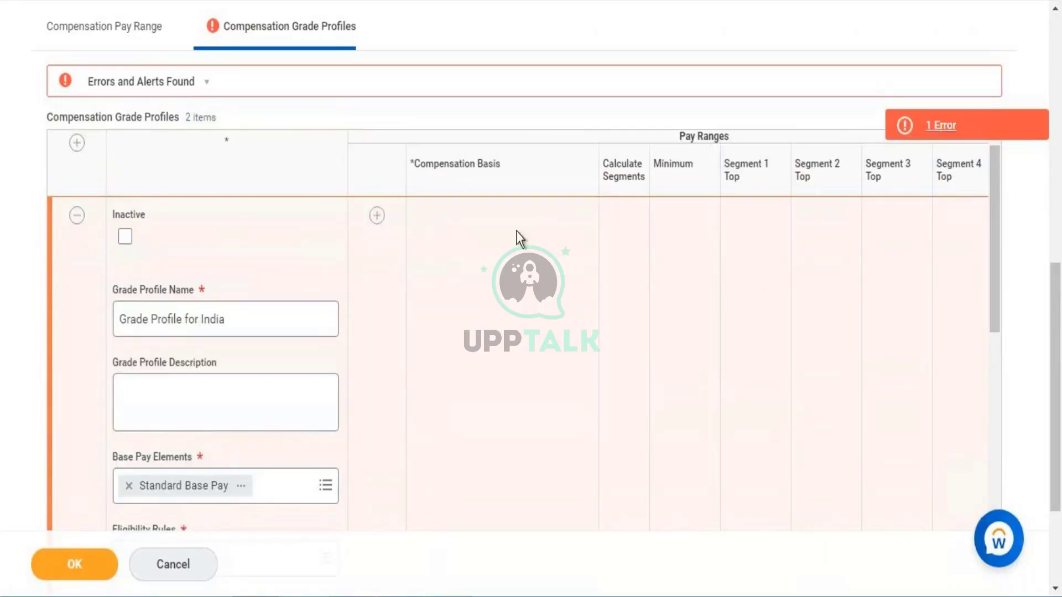
click(376, 216)
click(379, 217)
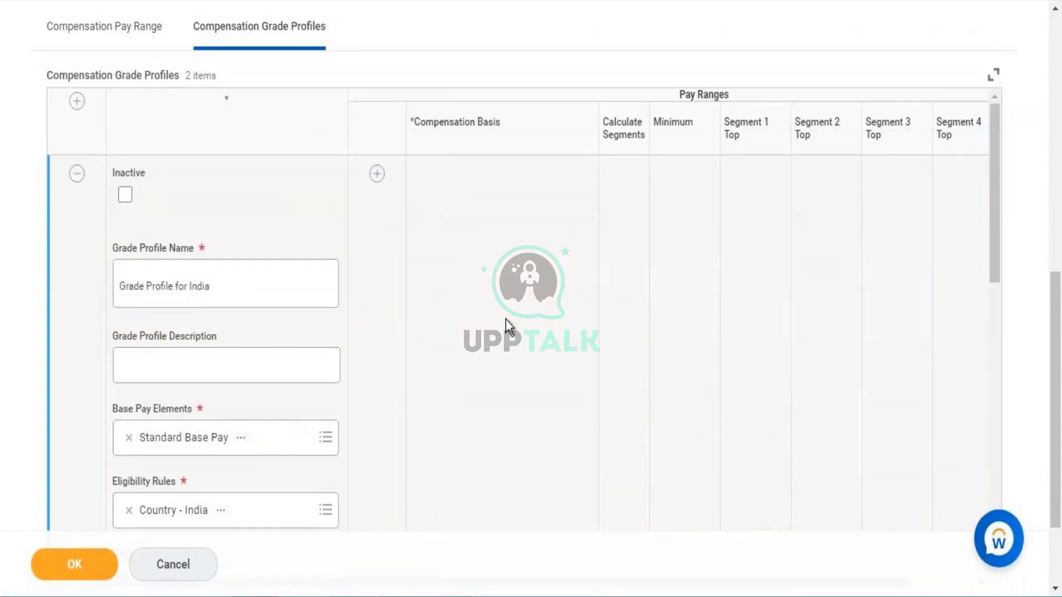
drag(991, 194, 988, 307)
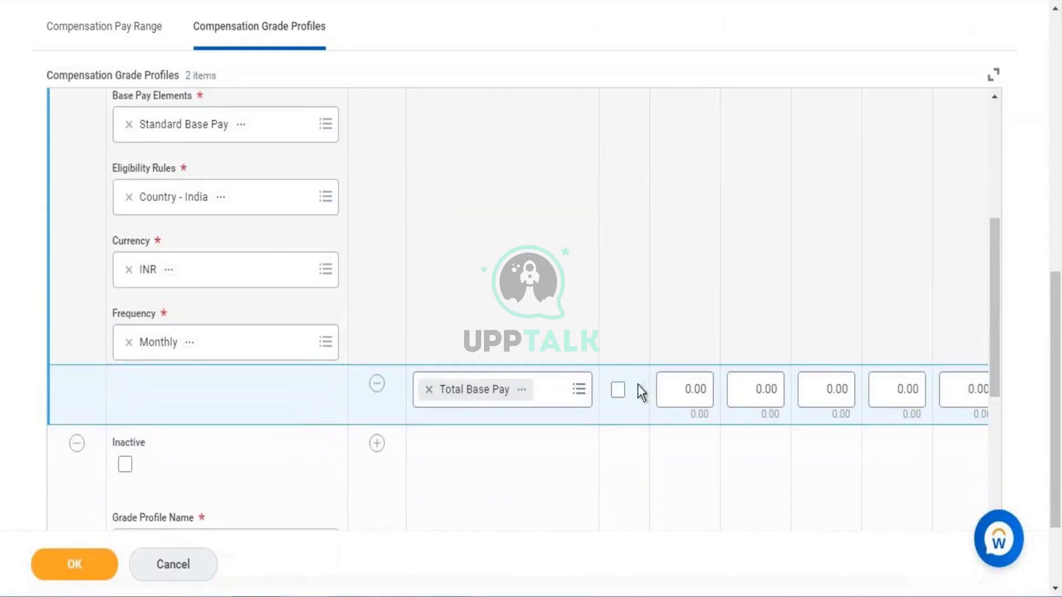
click(618, 393)
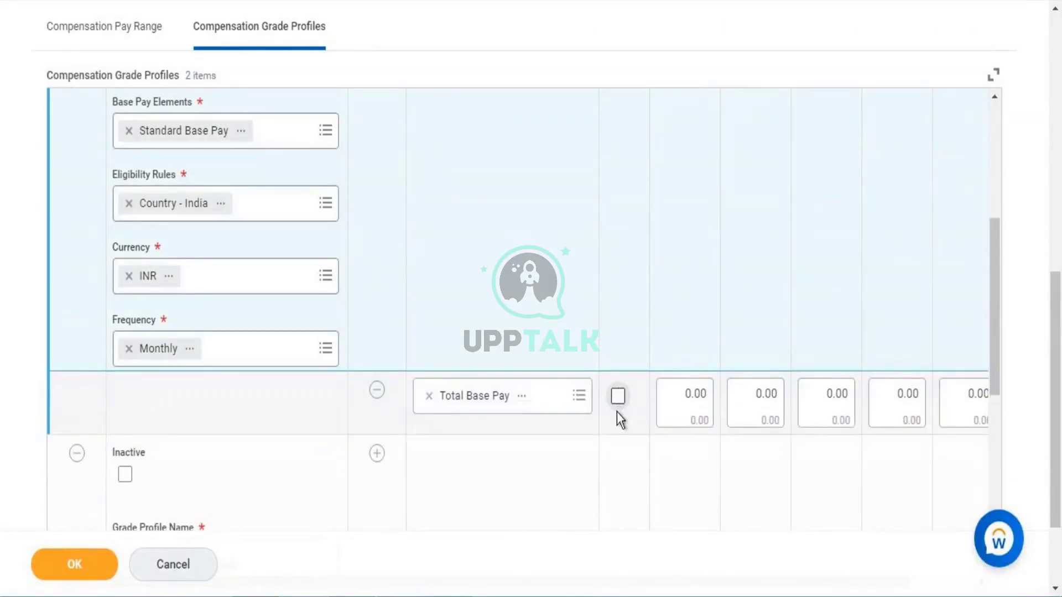
click(617, 394)
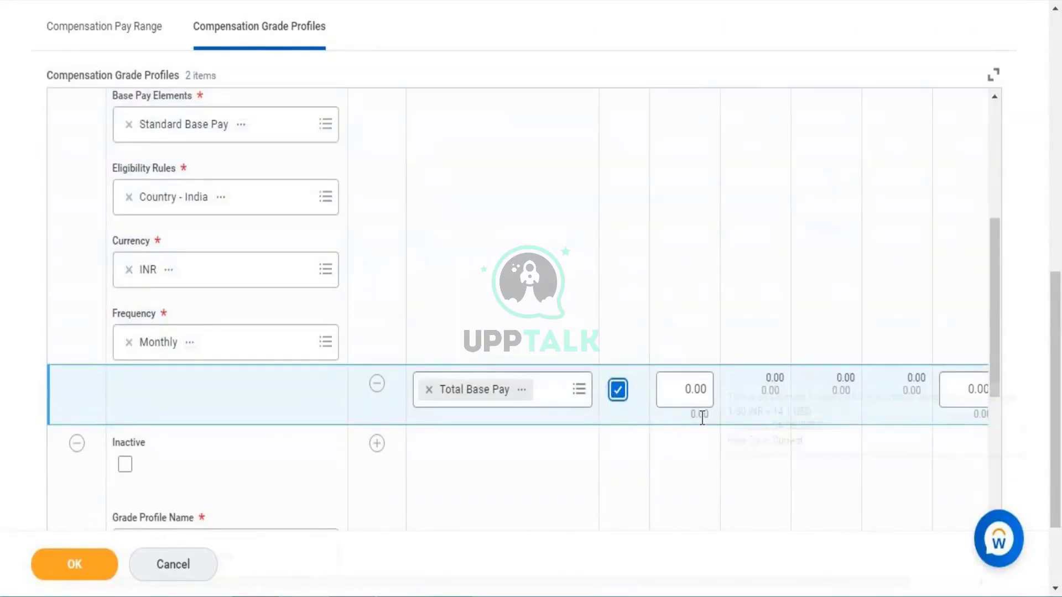
- Set the minimum of the India grade profile's Total Base Pay range to 50000
mouse_move(680, 389)
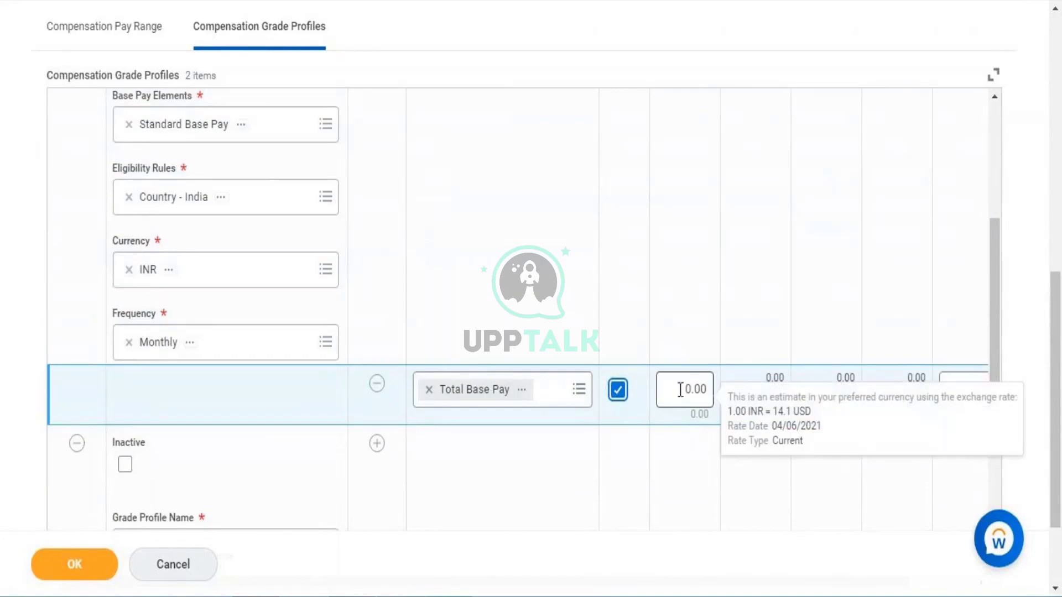
click(710, 391)
key(BackSpace)
key(BackSpace)
key(BackSpace)
key(BackSpace)
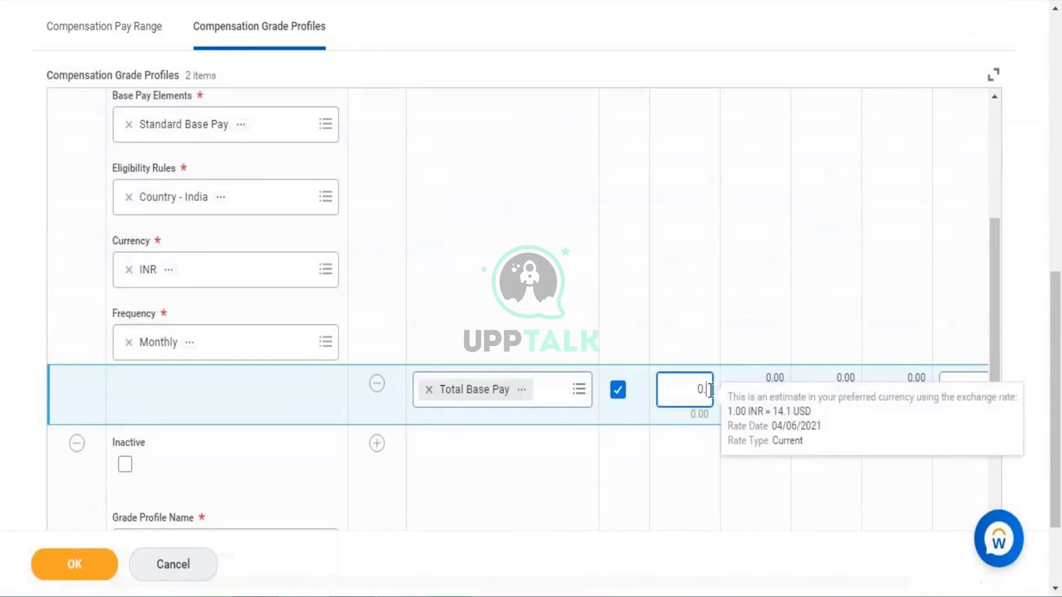
text(50000)
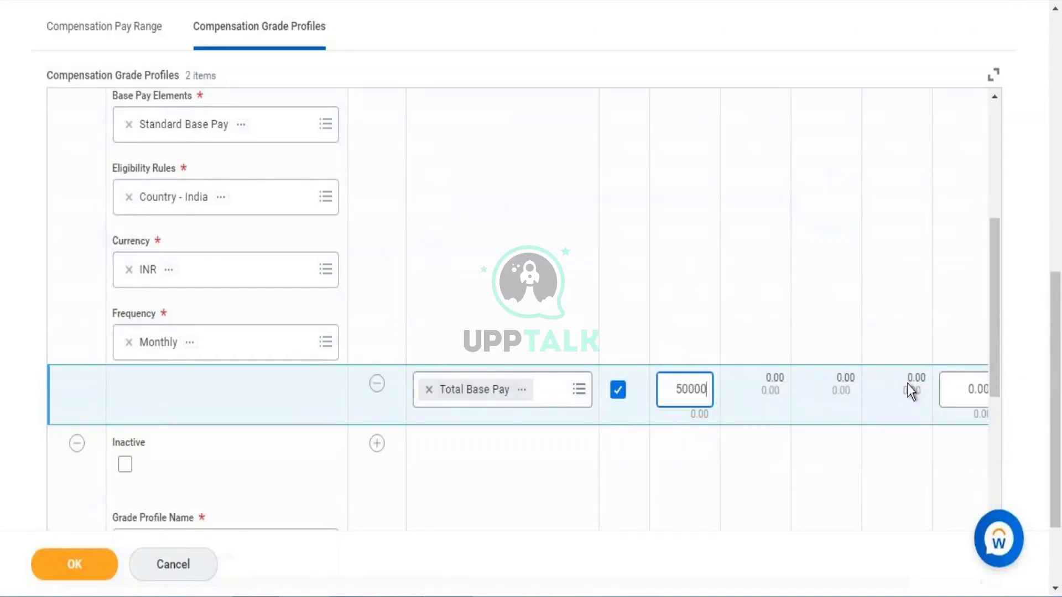
- Set the Segment 4 Top of the India grade profile's Total Base Pay range to 90000
click(969, 387)
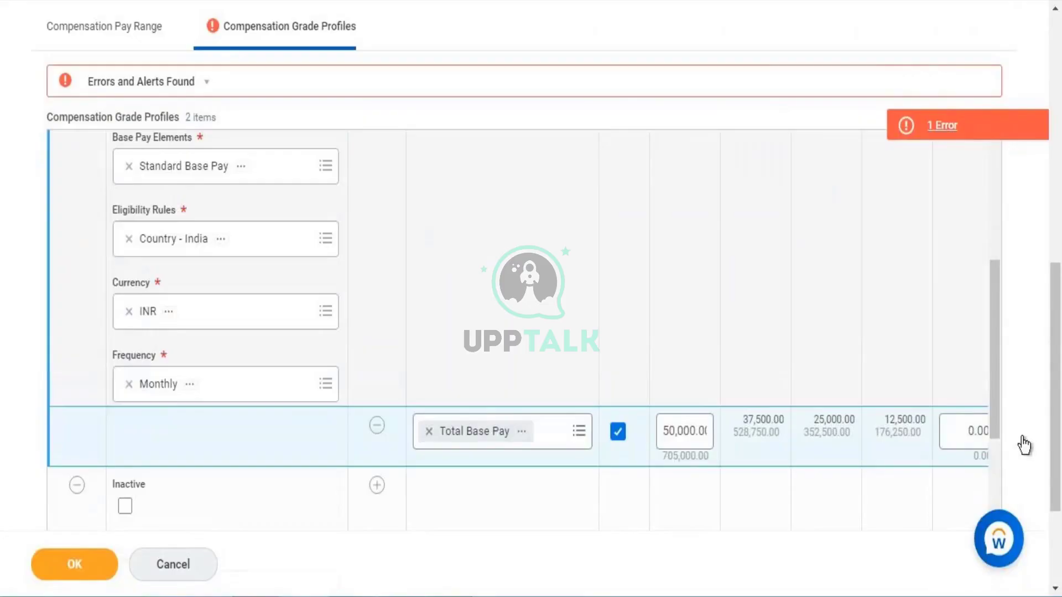
click(975, 431)
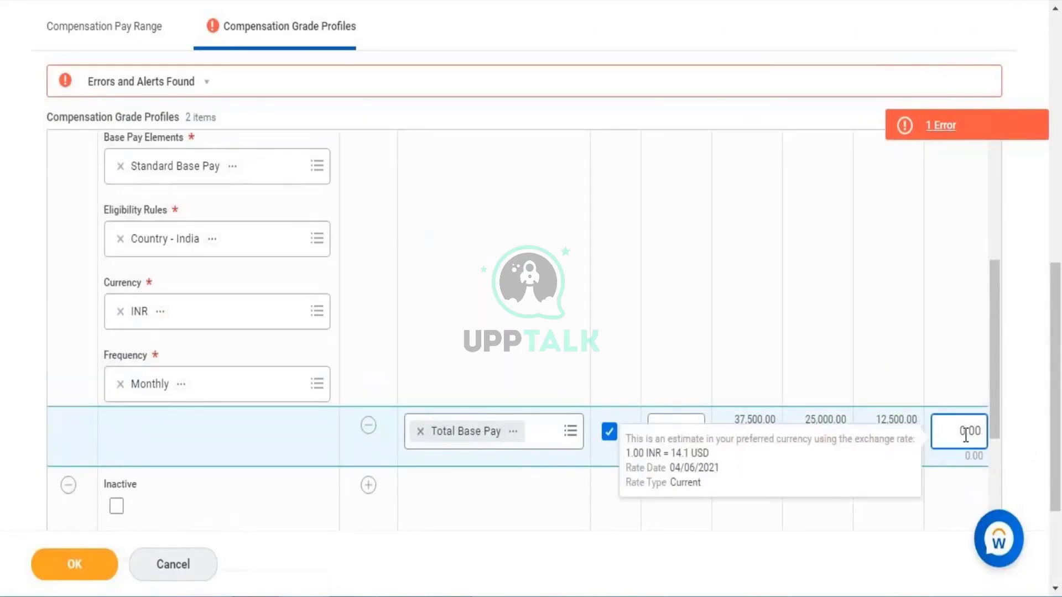
key(BackSpace)
key(BackSpace)
text(90000.)
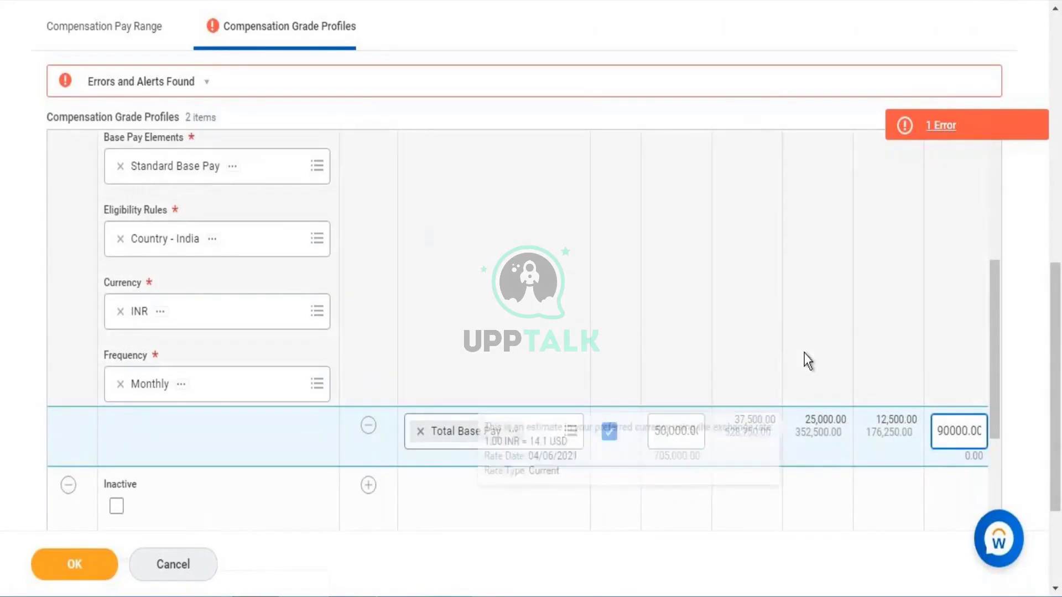
click(804, 460)
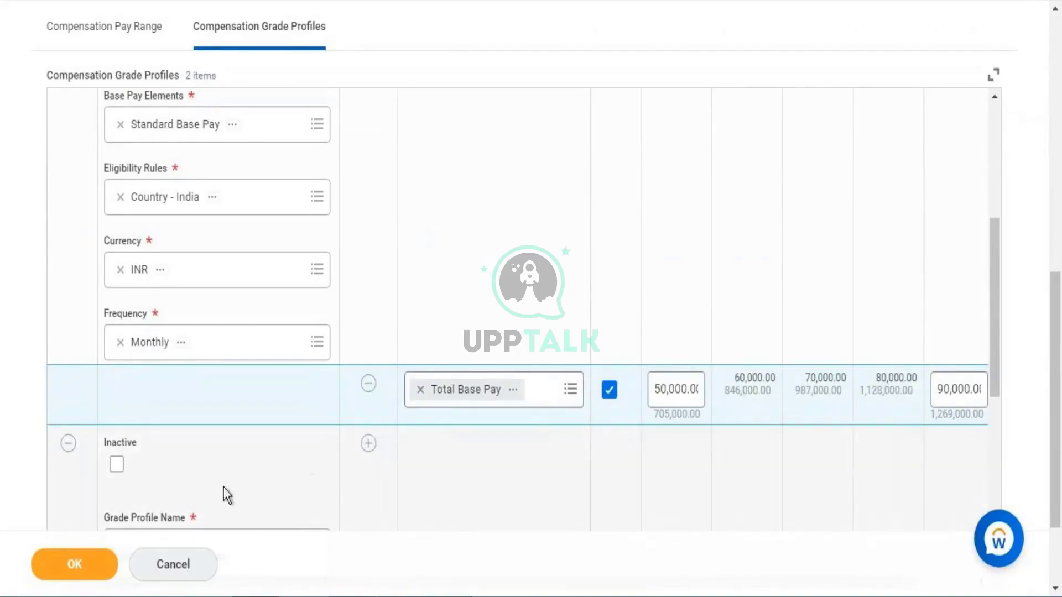
- Submit the compensation grade with its Philippines and India profiles, and copy the text of its name
click(88, 569)
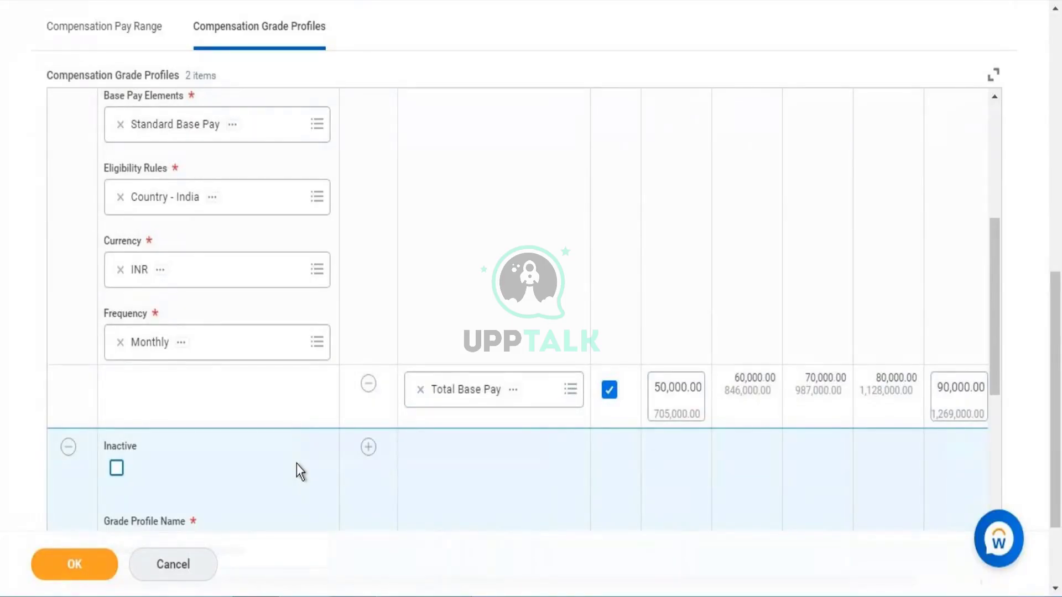
click(71, 560)
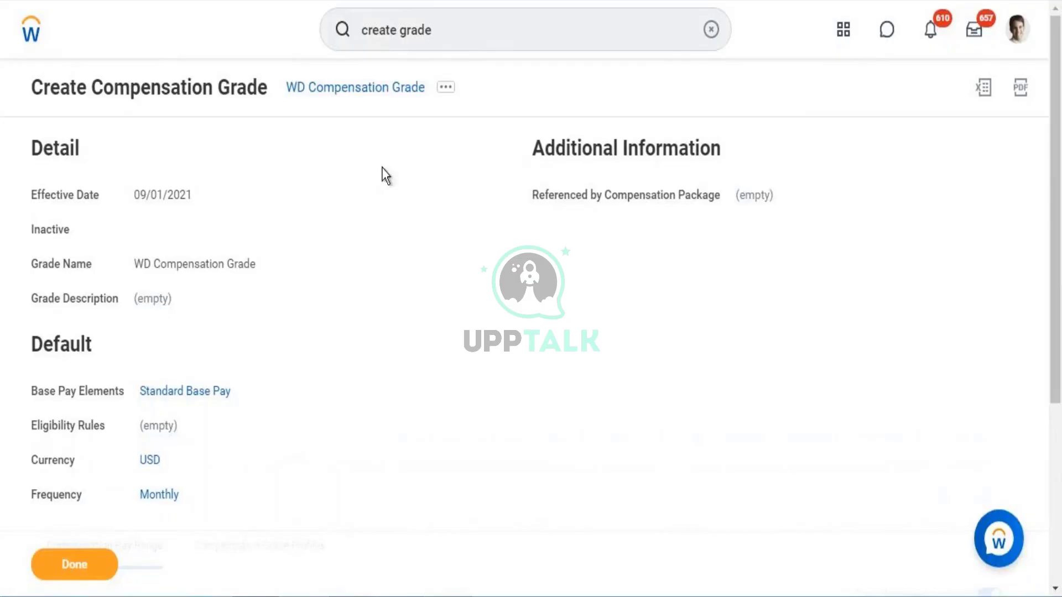
right_click(384, 95)
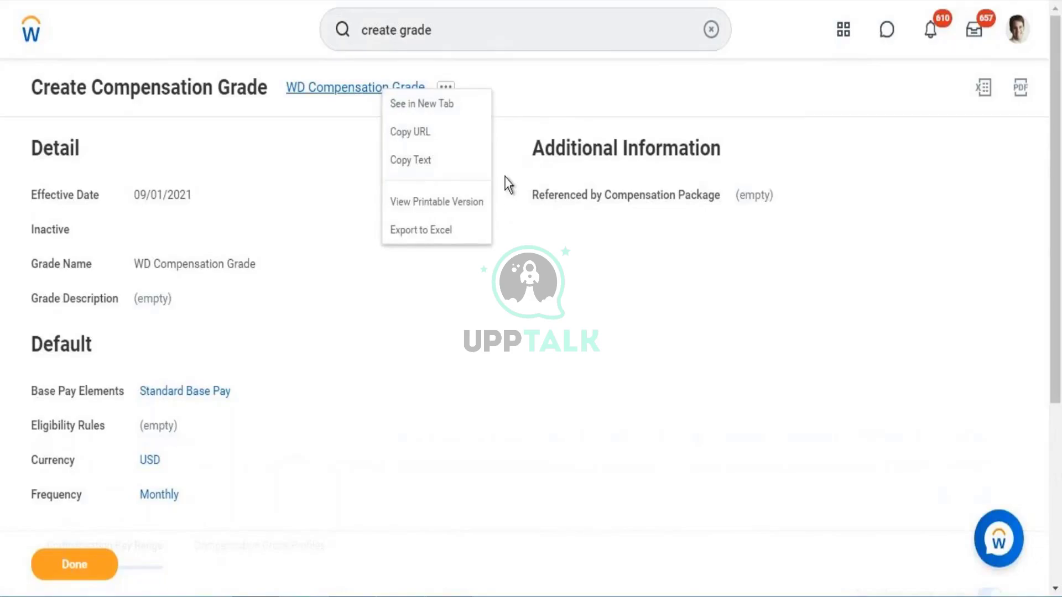
click(433, 165)
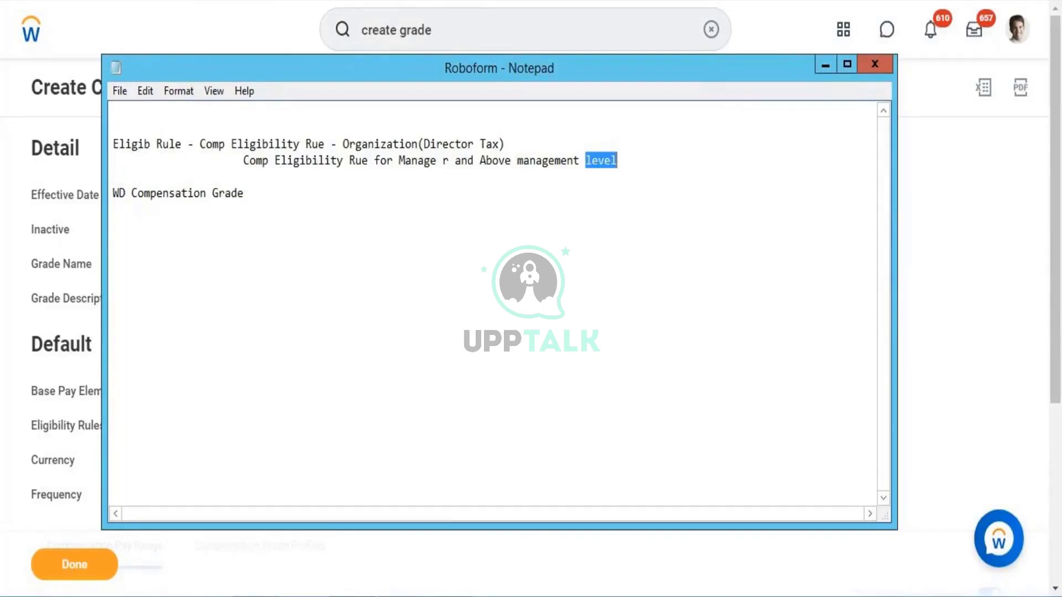
click(824, 67)
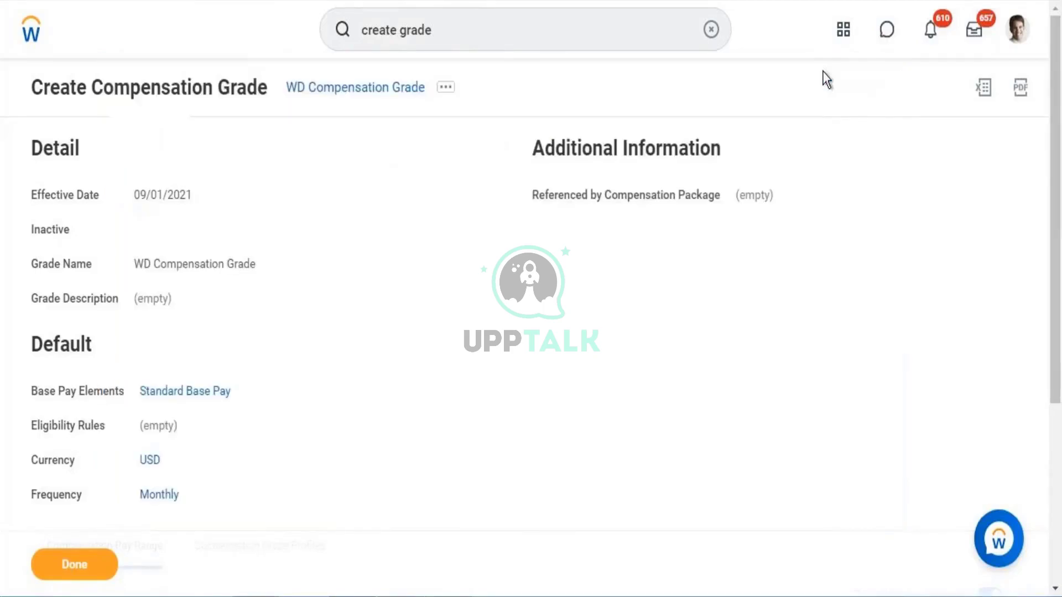
- From the signed-in worker's job details, open the Tax Accountant job profile and examine its compensation settings
click(1018, 31)
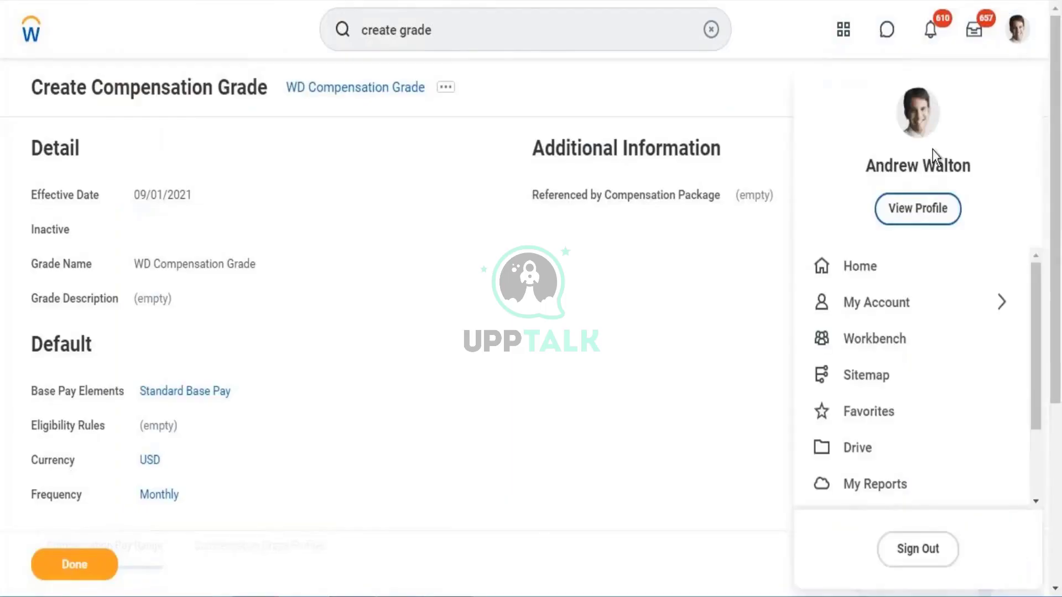
click(720, 187)
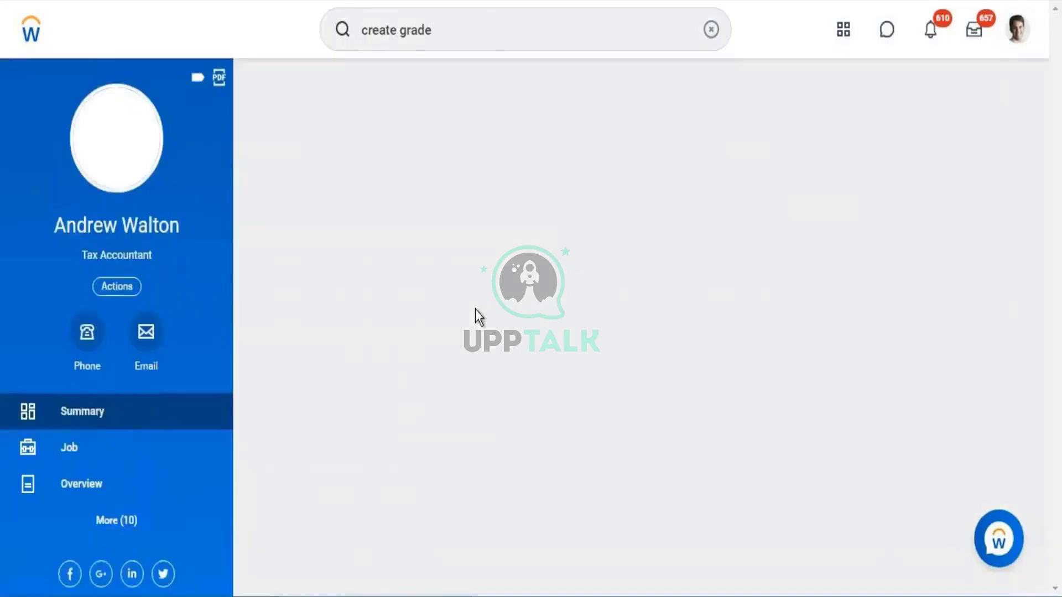
click(70, 455)
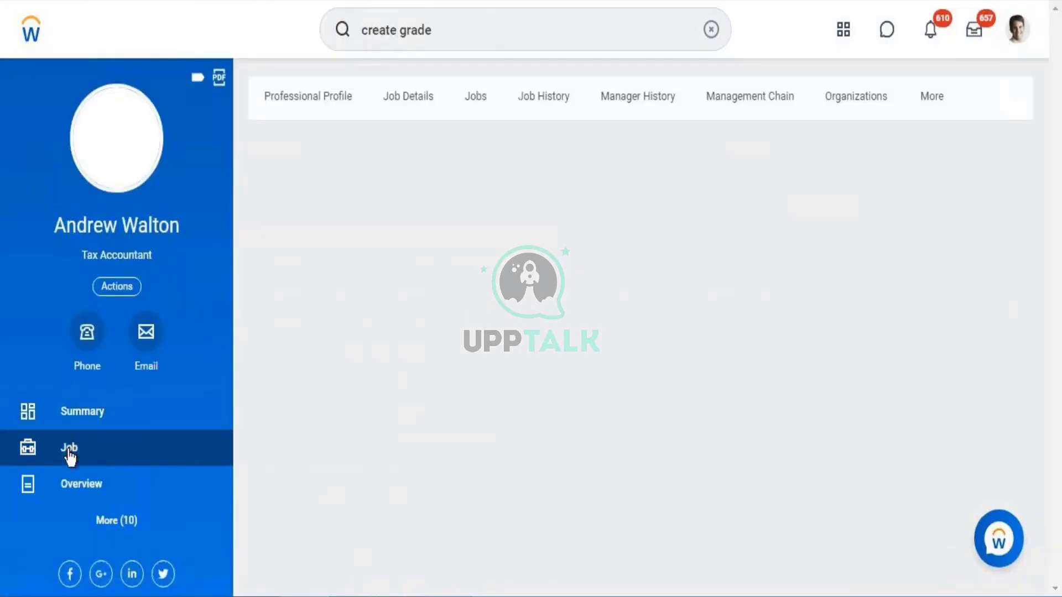
click(411, 105)
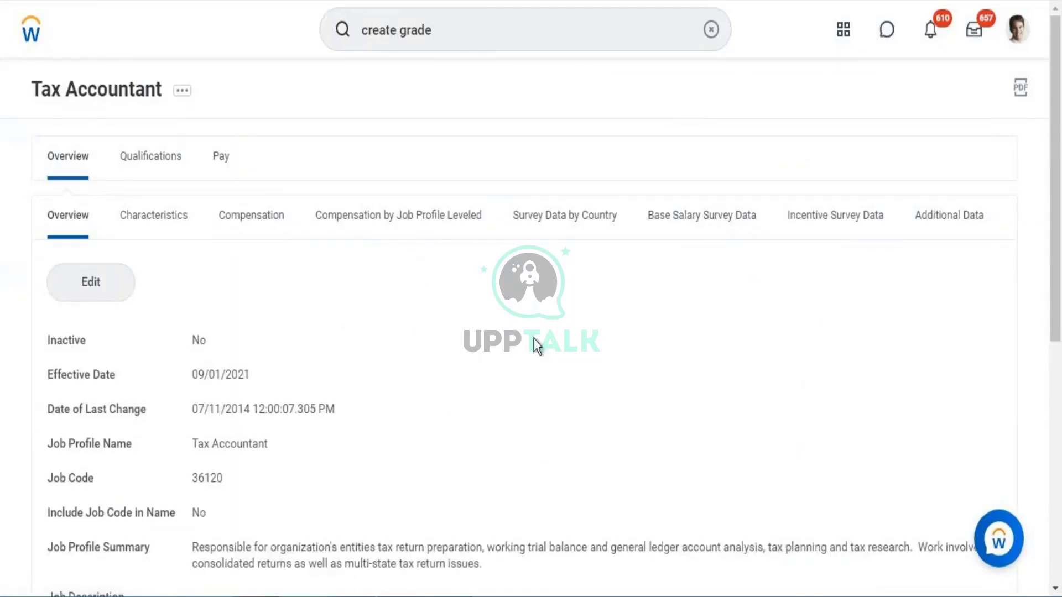
click(251, 215)
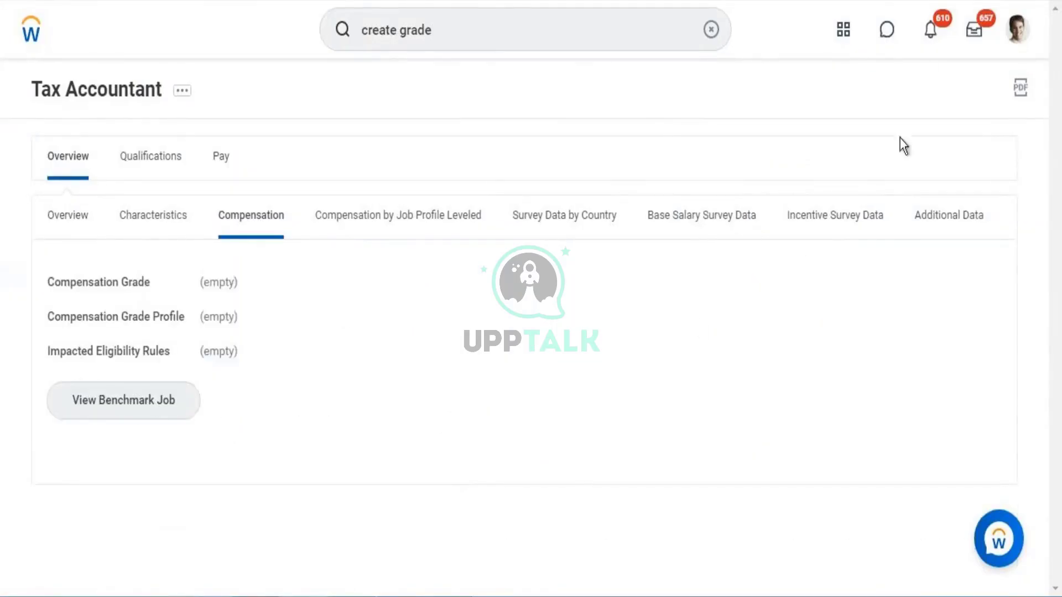
- Open the profile of the signed-in worker's manager and view the manager's job details
click(1023, 40)
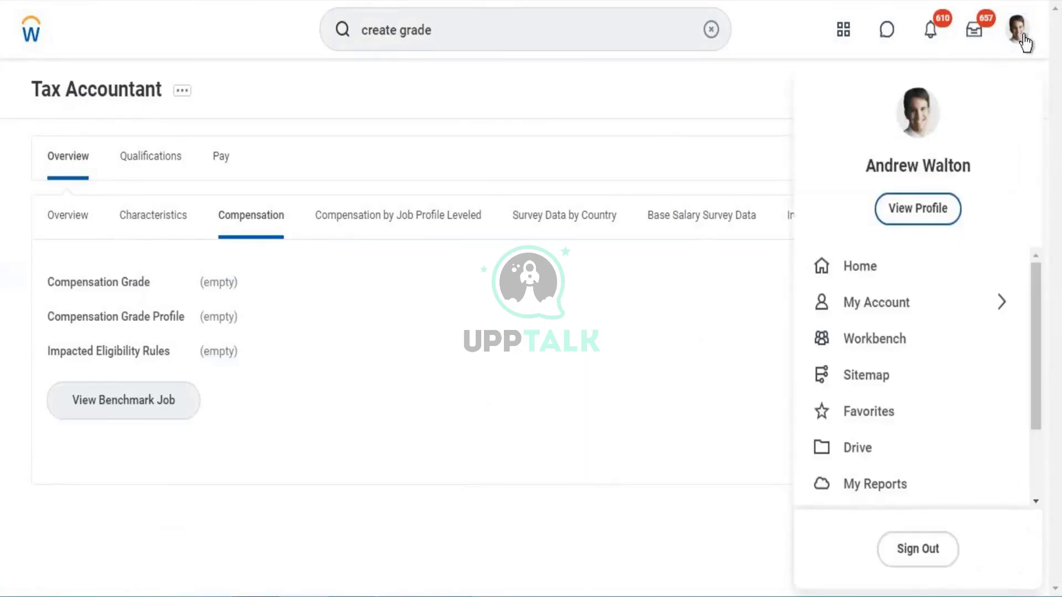
click(925, 217)
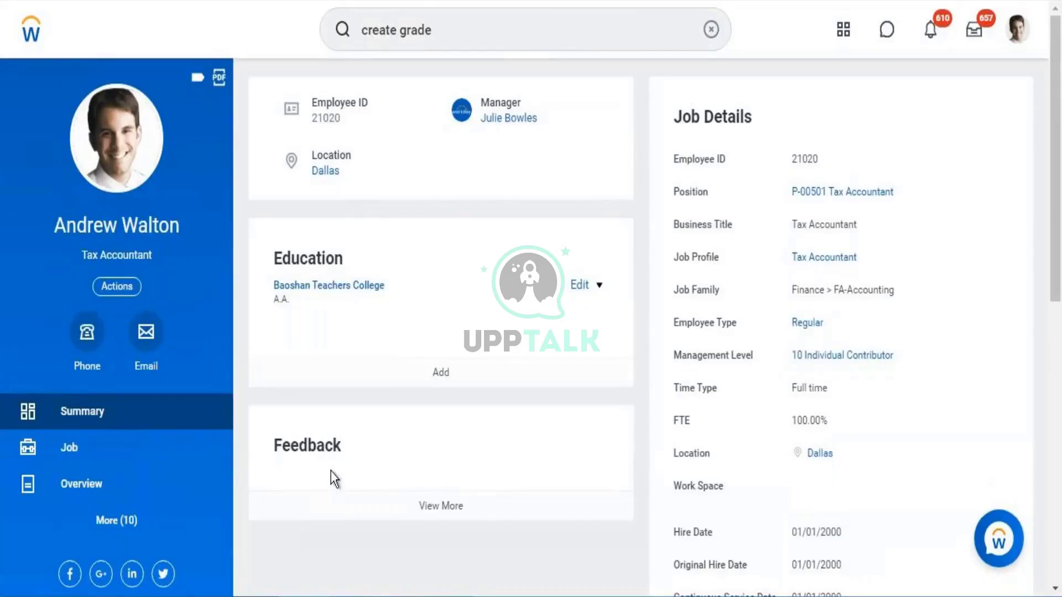
click(518, 125)
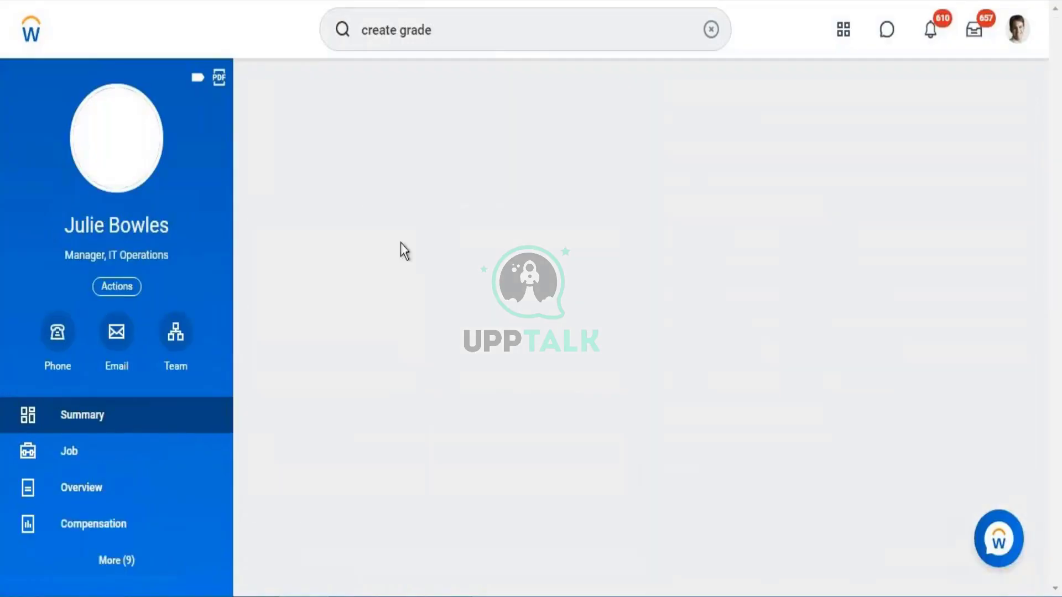
click(69, 462)
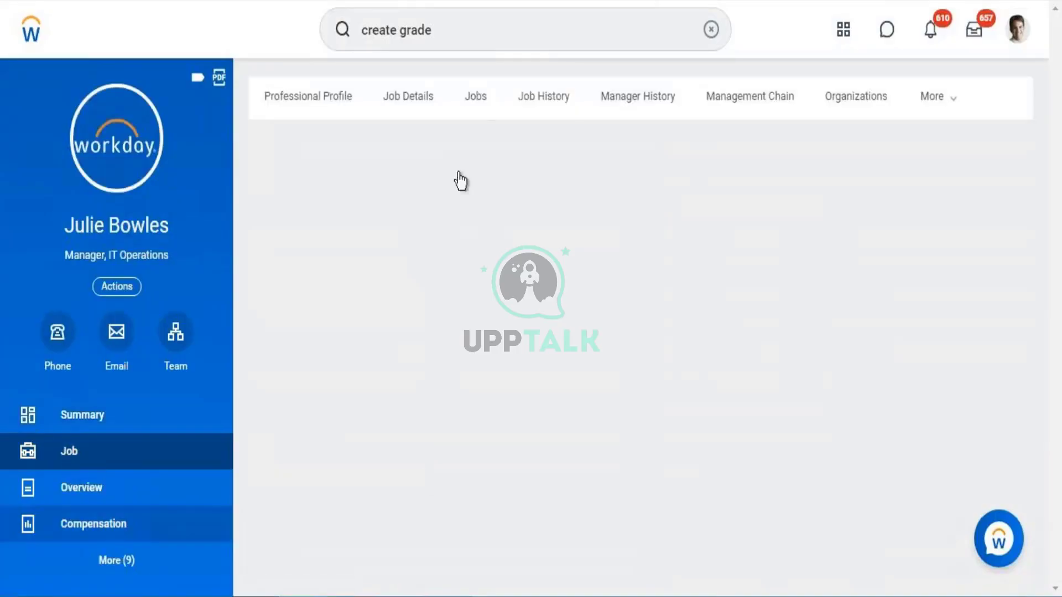
click(458, 102)
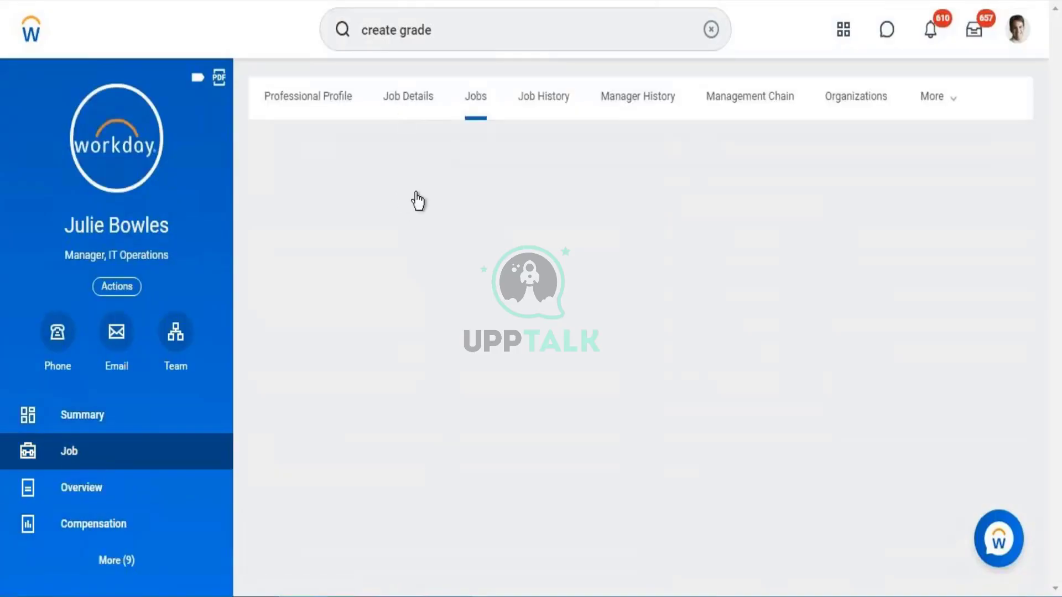
click(406, 103)
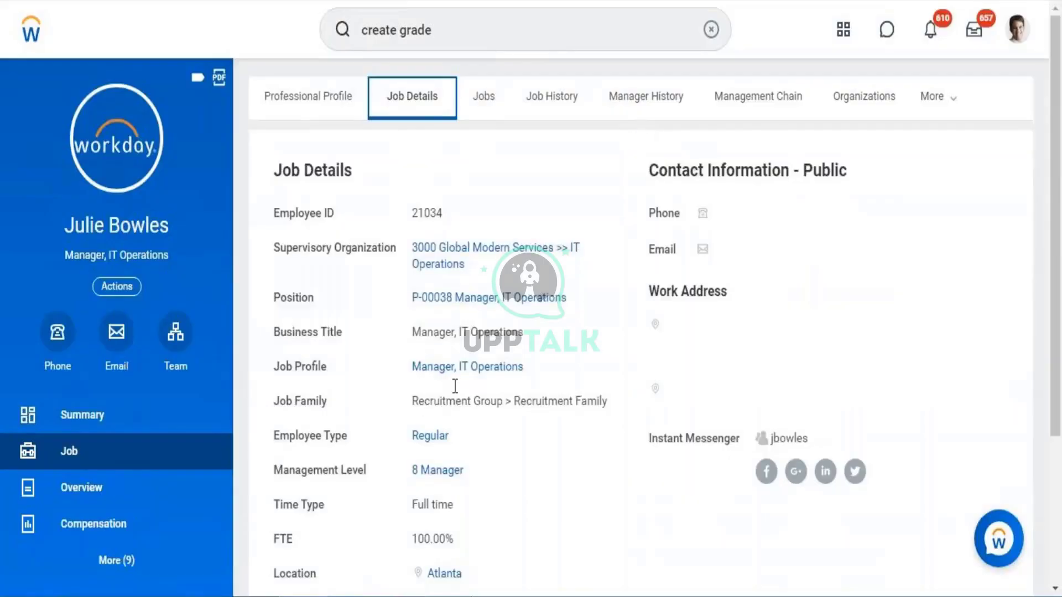
- Check the compensation settings of the Manager, IT Operations job profile and view the ERPA comp grade 3 compensation grade
mouse_move(464, 373)
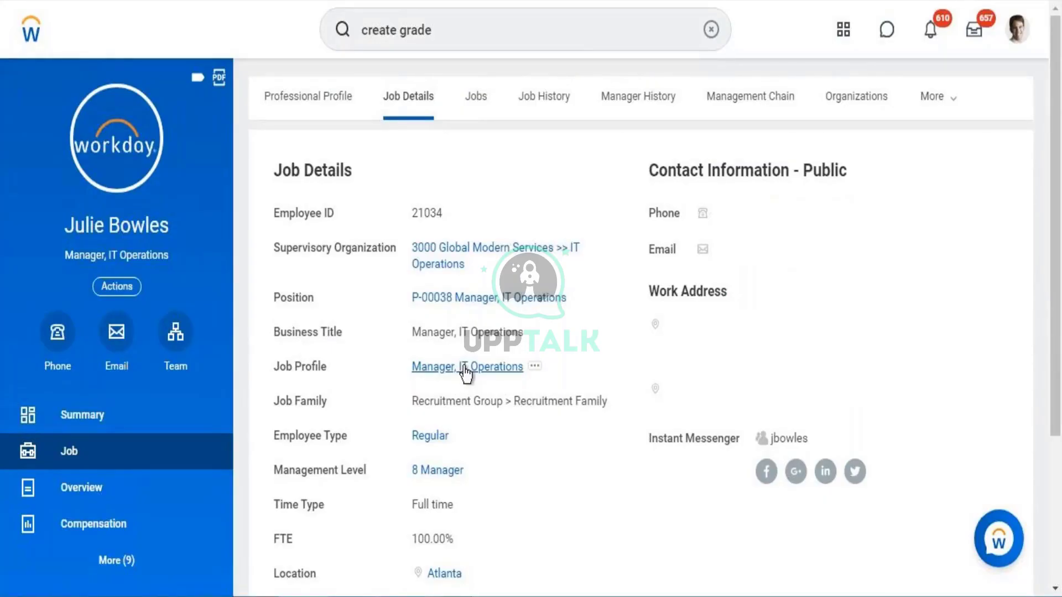
click(463, 368)
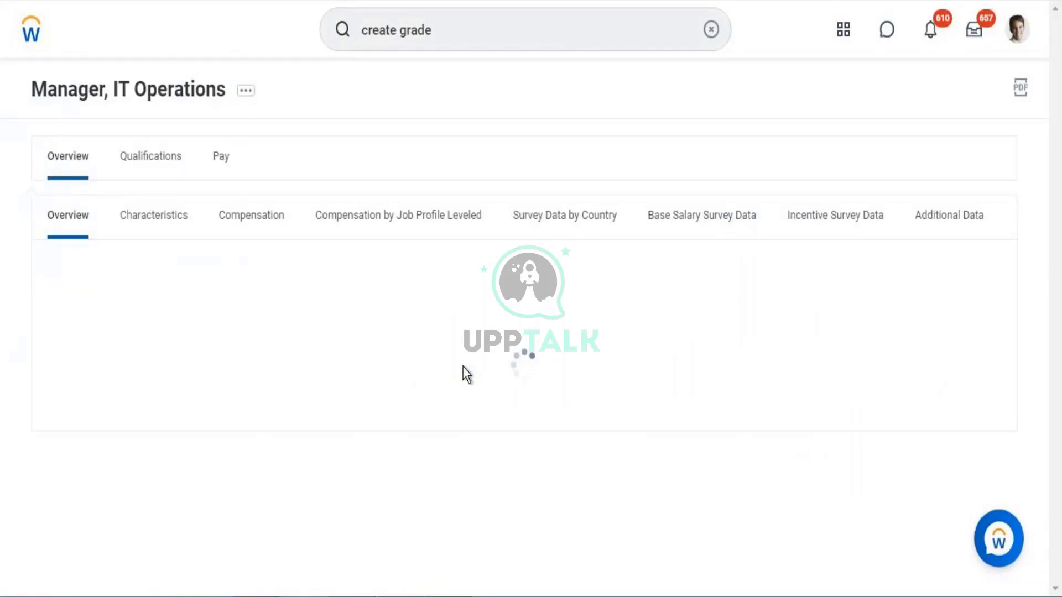
click(260, 232)
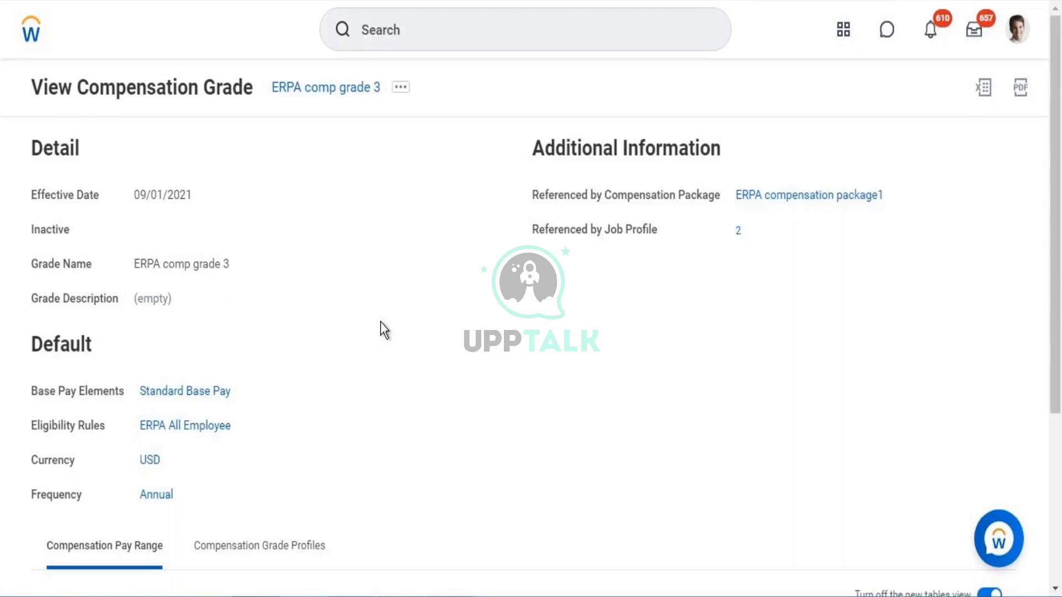
- Search for the Create Salary Plan task and start a new salary plan with effective date 09/01/2021
mouse_move(400, 596)
click(427, 19)
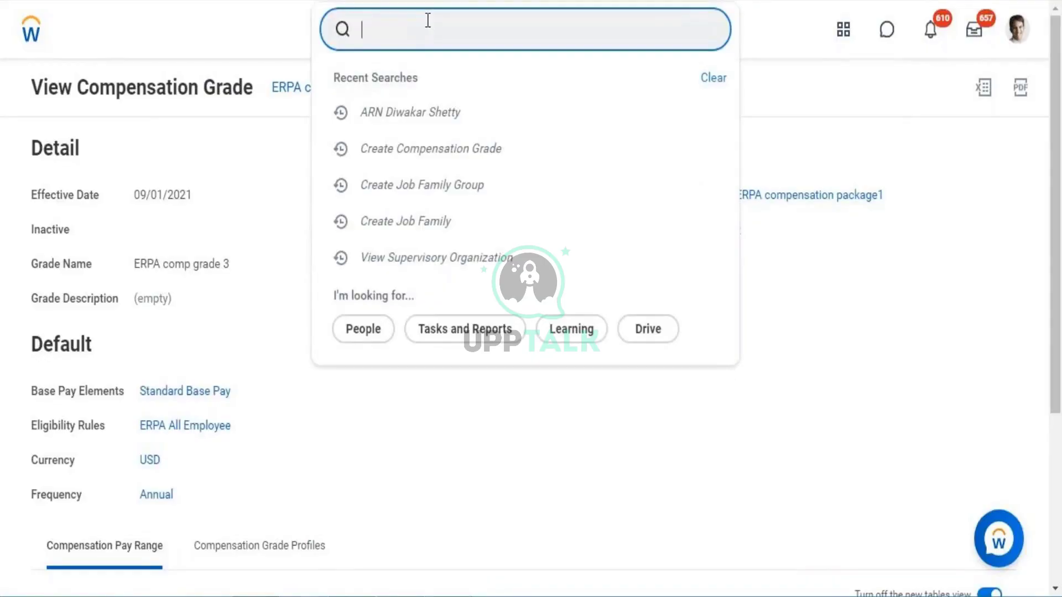
text(create compensati)
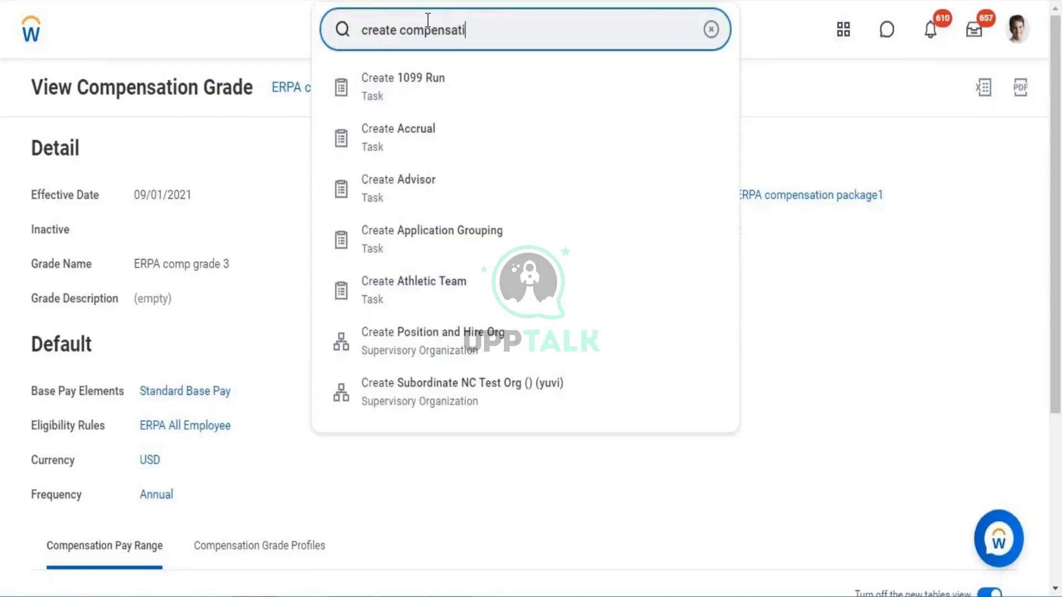
text(on plan)
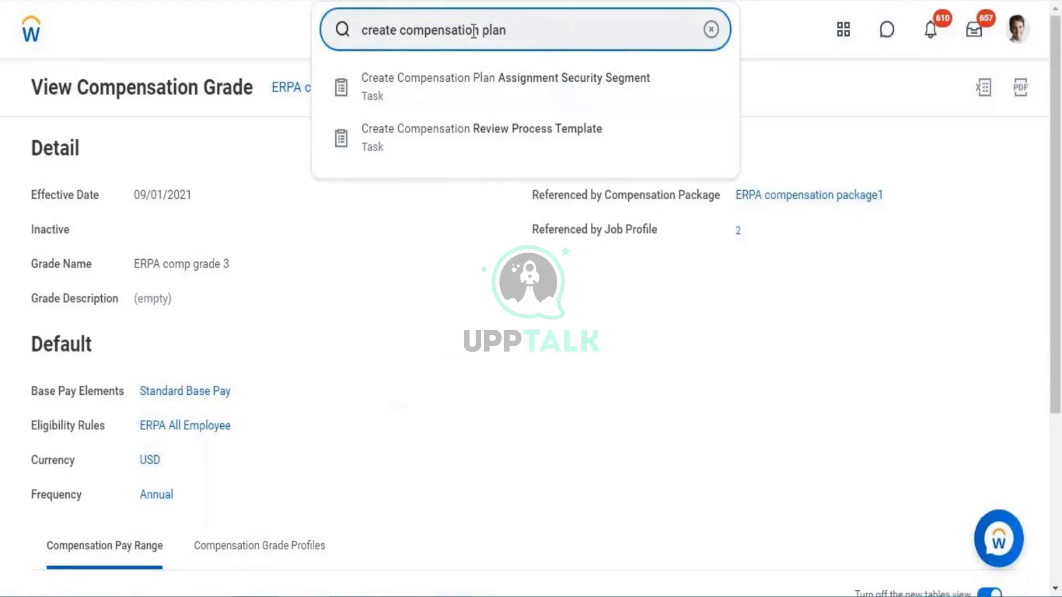
drag(479, 31, 405, 28)
text(salary)
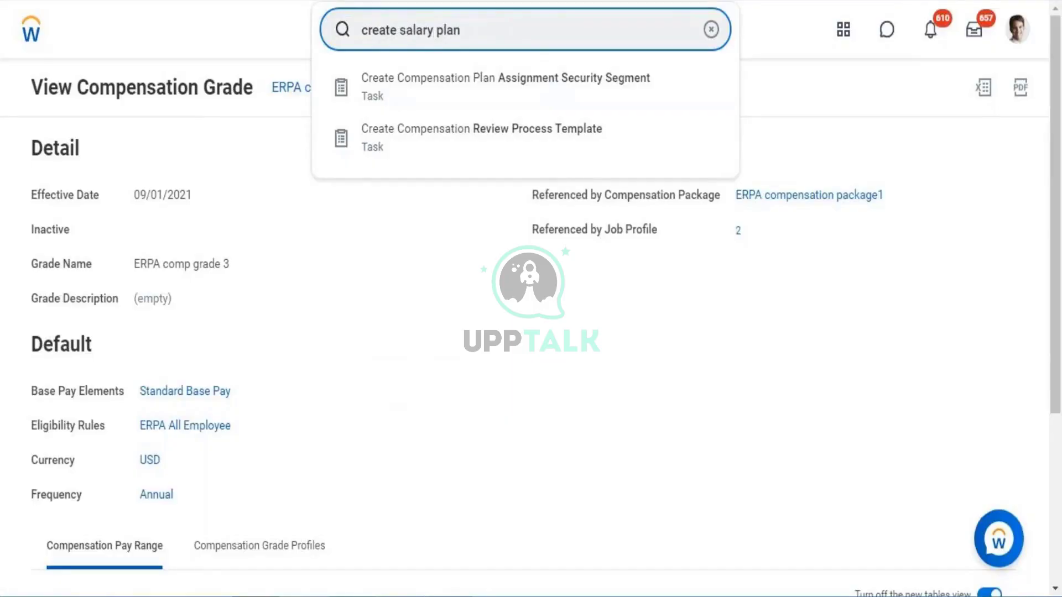
click(447, 92)
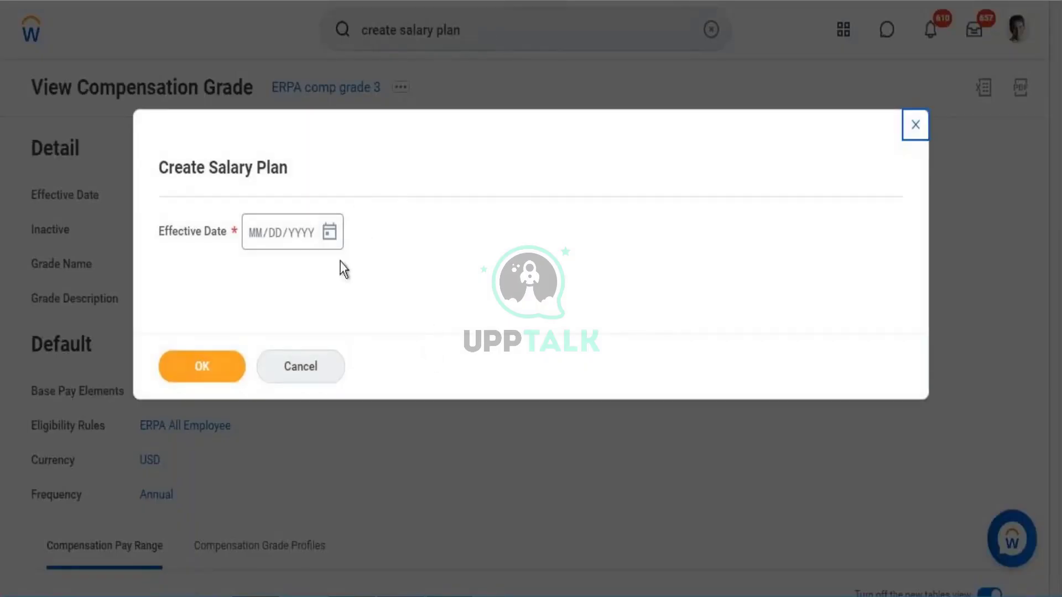
click(328, 242)
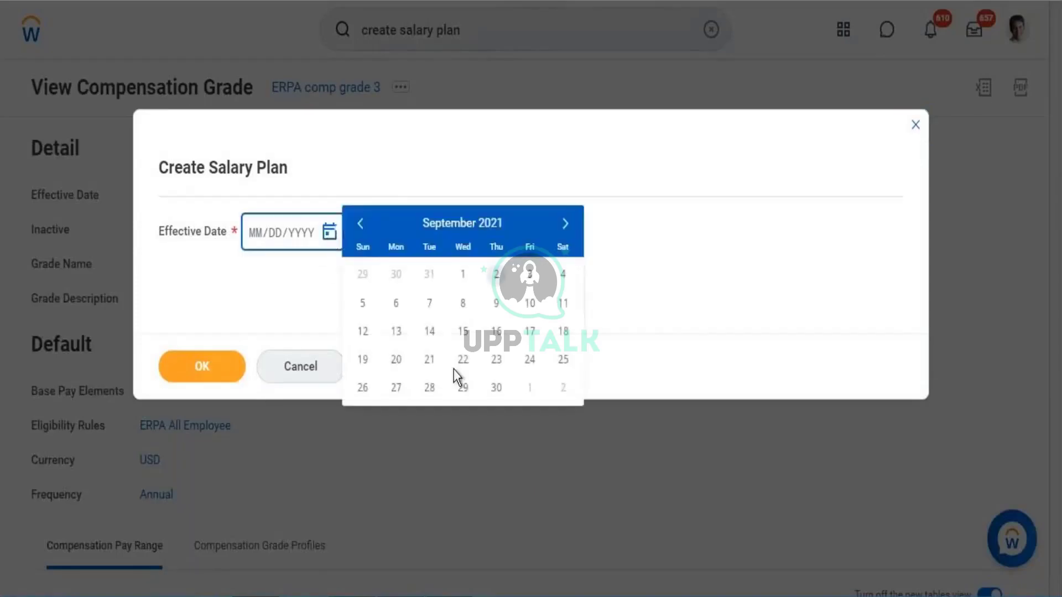
click(462, 281)
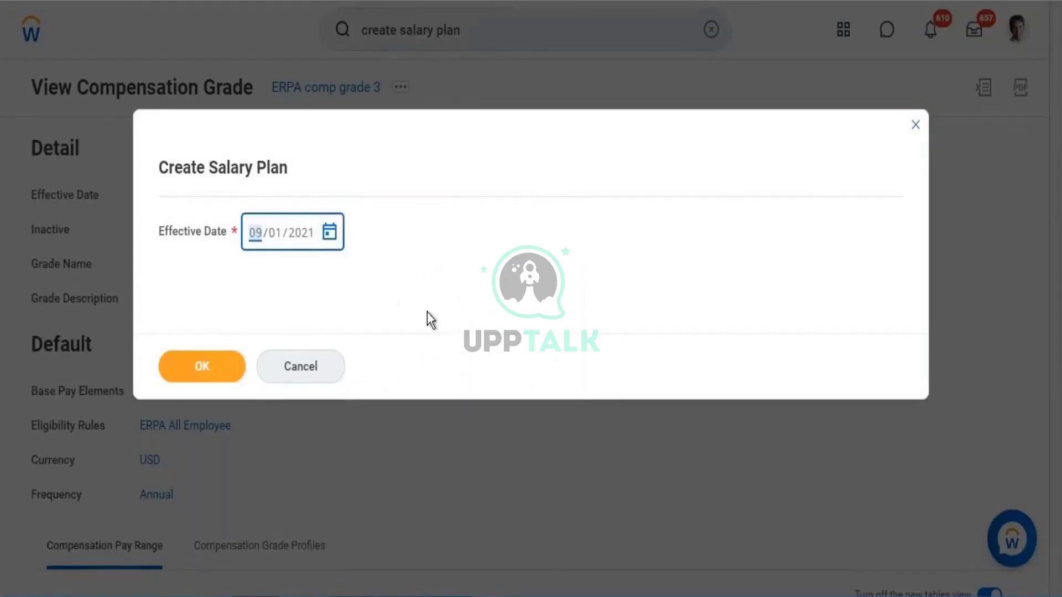
click(213, 365)
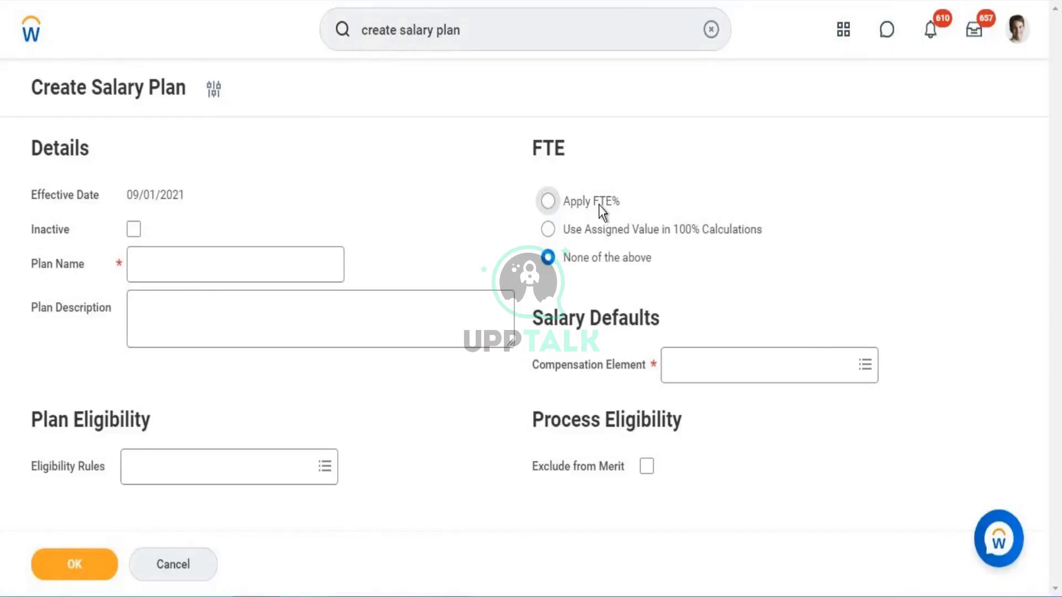
- Set the salary plan to apply FTE% and name it Workday Salary Plan
click(547, 201)
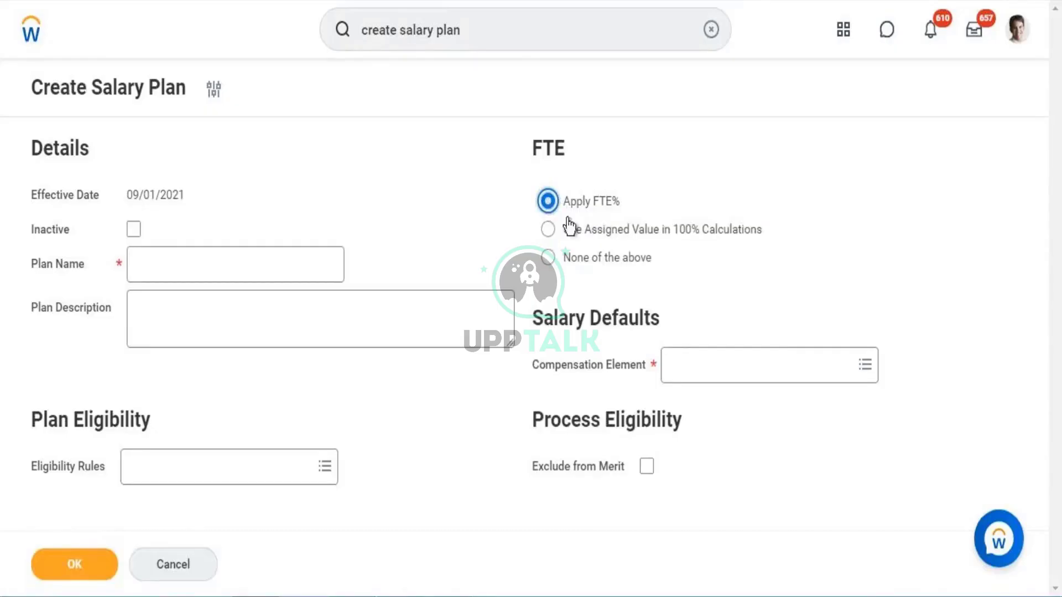
mouse_move(607, 208)
click(188, 265)
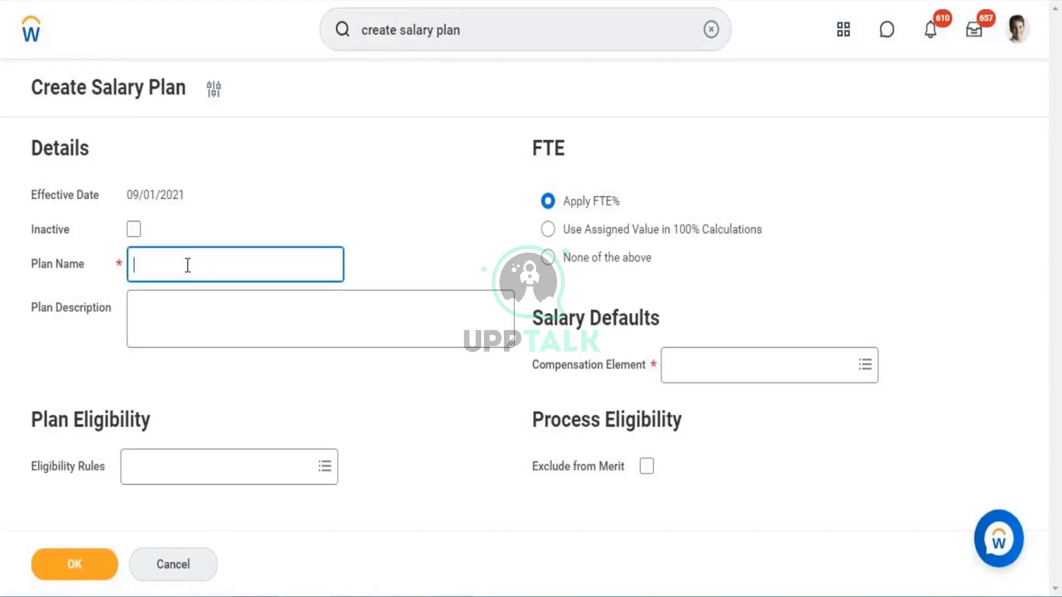
mouse_move(595, 234)
mouse_move(579, 205)
text(Workday Salary Plan)
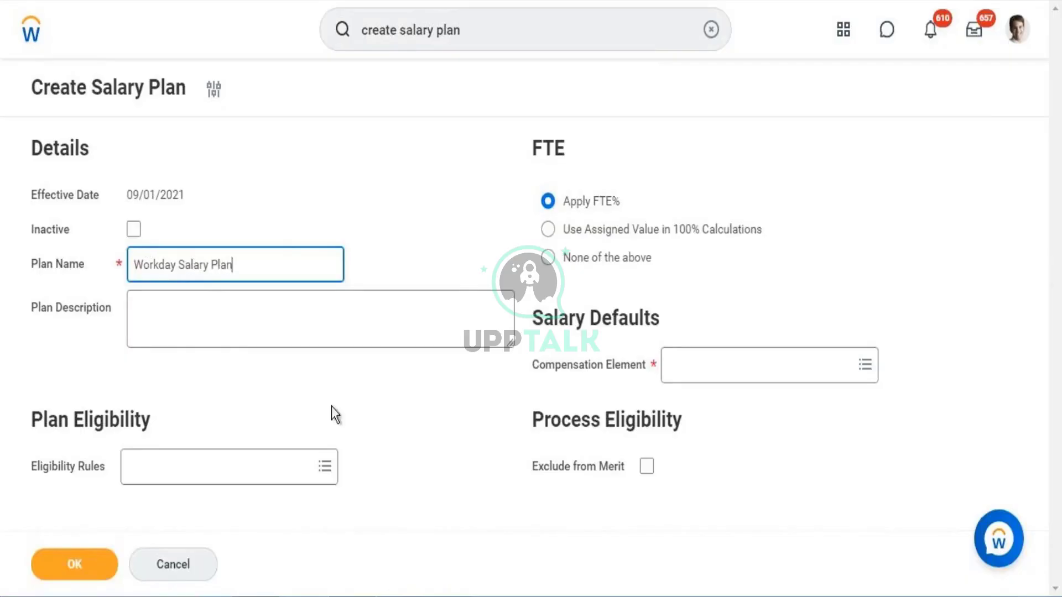
- Search the compensation elements for base pay and assign Base Pay to the salary plan
click(680, 372)
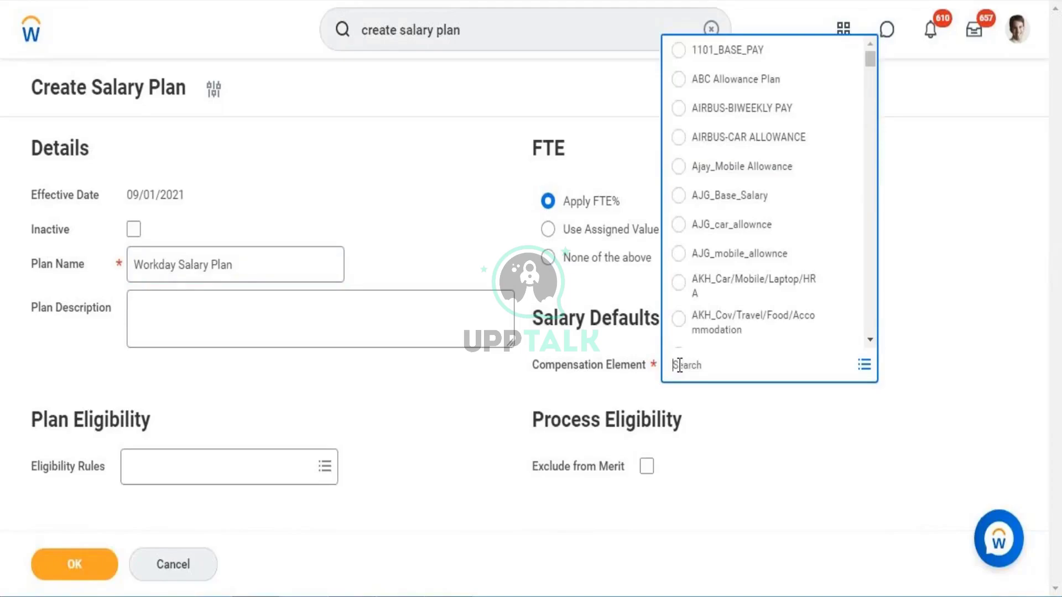
text(base pay)
key(Return)
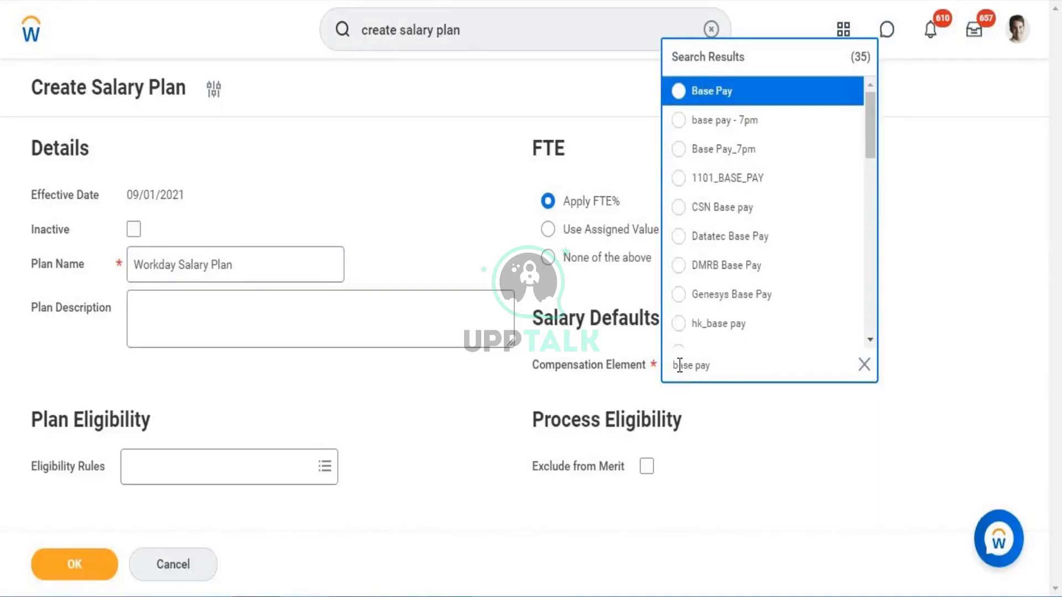
click(718, 104)
- Copy "Comp Eligibility Rue - Organization(Director Tax)" from the Notepad notes, assign it as the salary plan's eligibility rule in Workday, and submit the plan
click(213, 471)
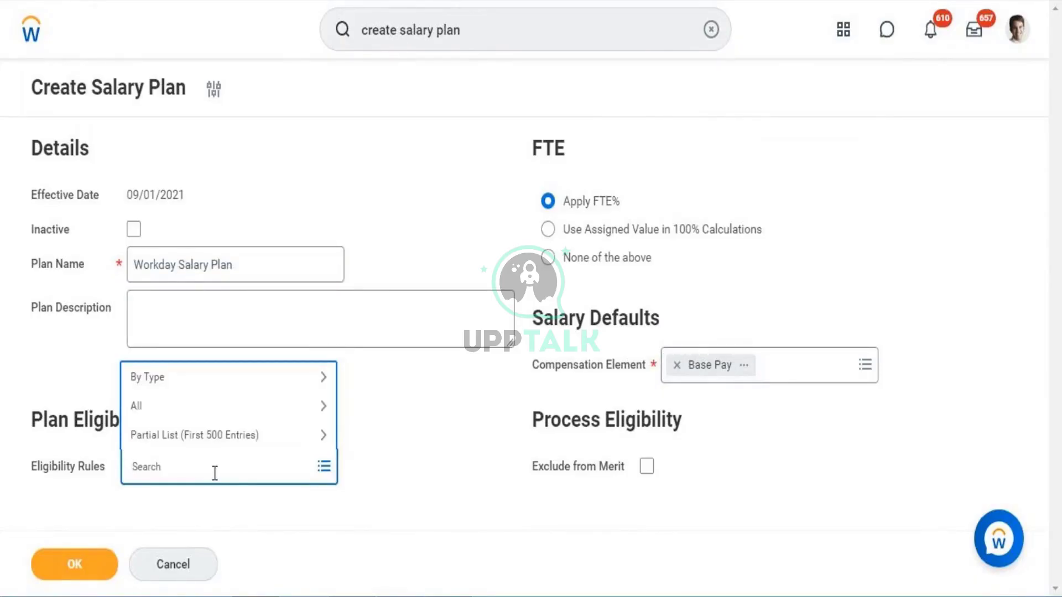
click(348, 596)
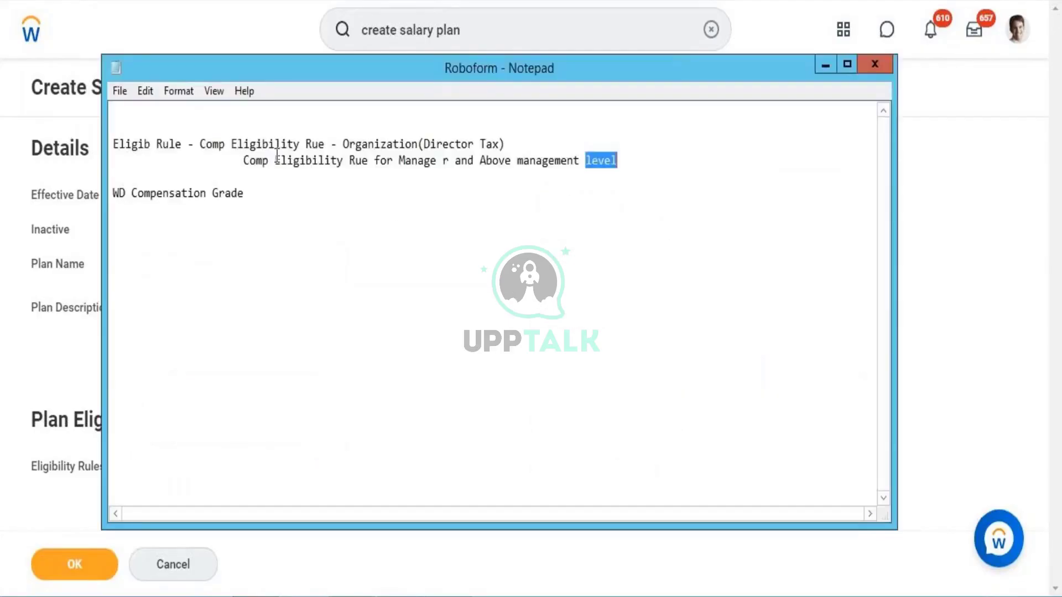
click(200, 145)
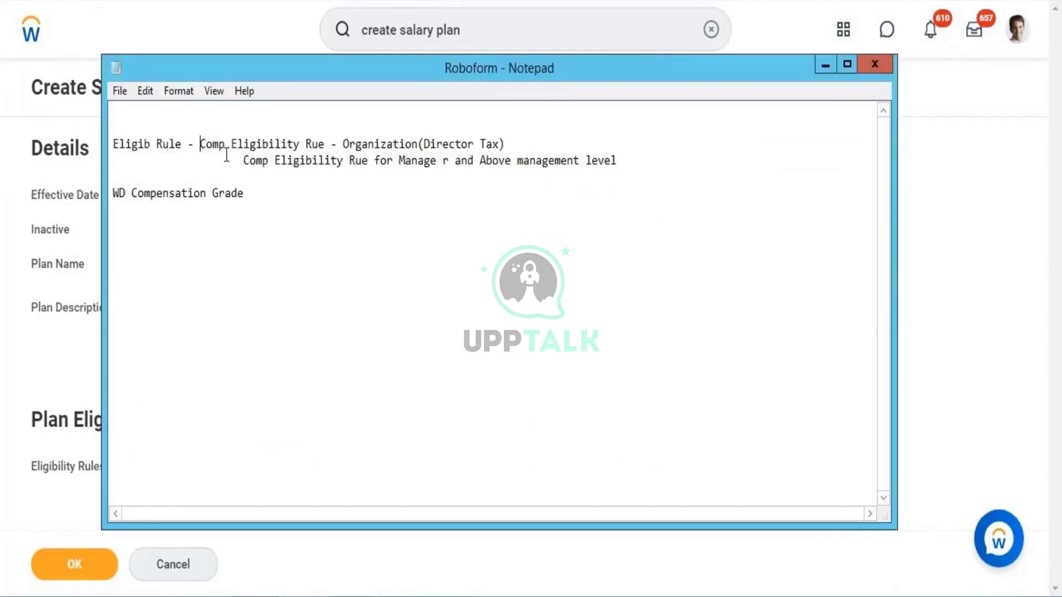
drag(201, 147, 505, 145)
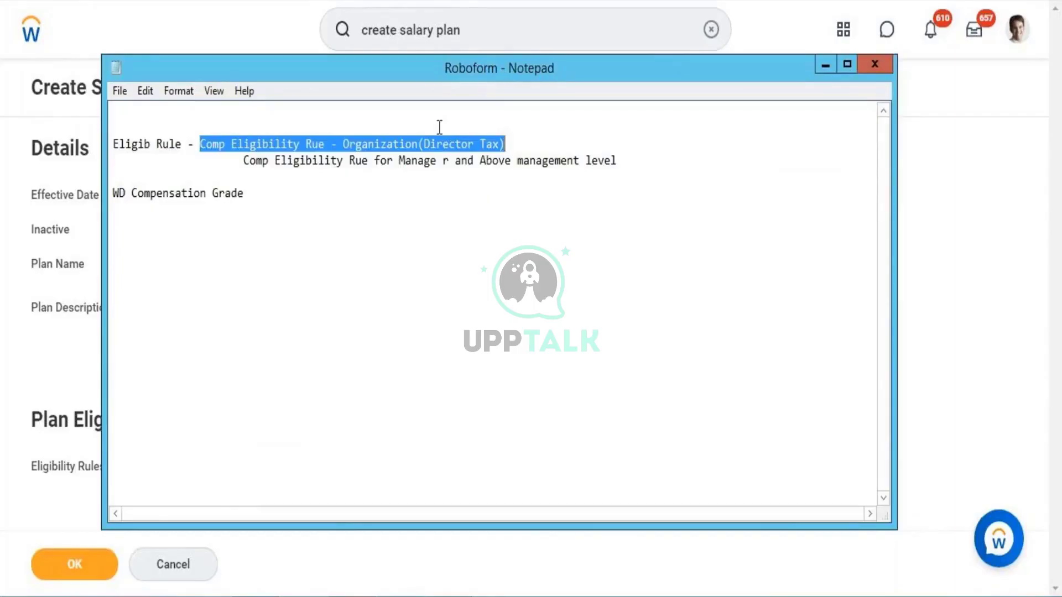
key(alt+Tab)
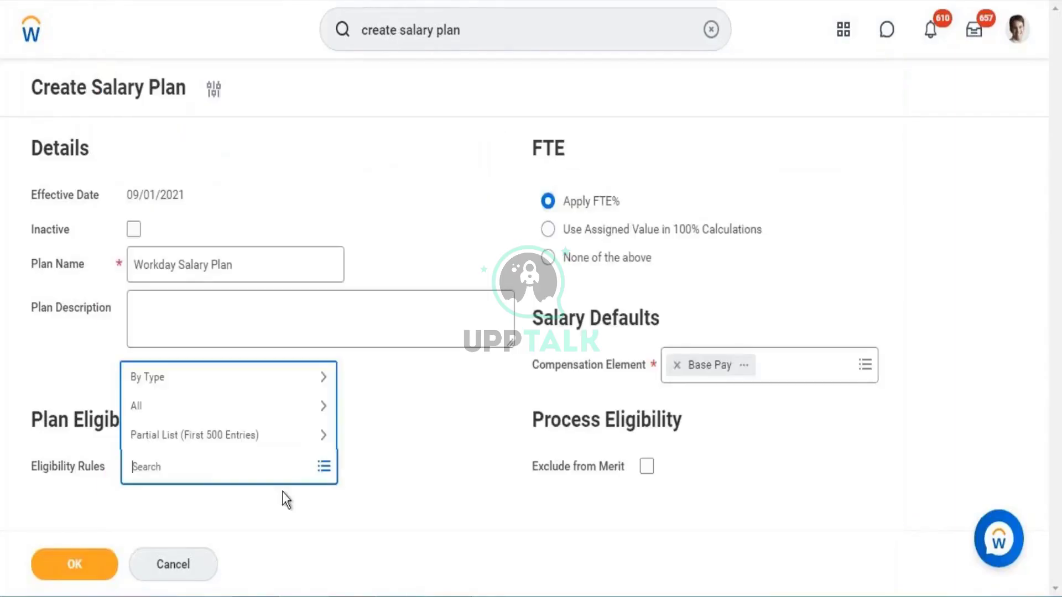
text(Compensation Eligibility Rule - Organization(Director Tax))
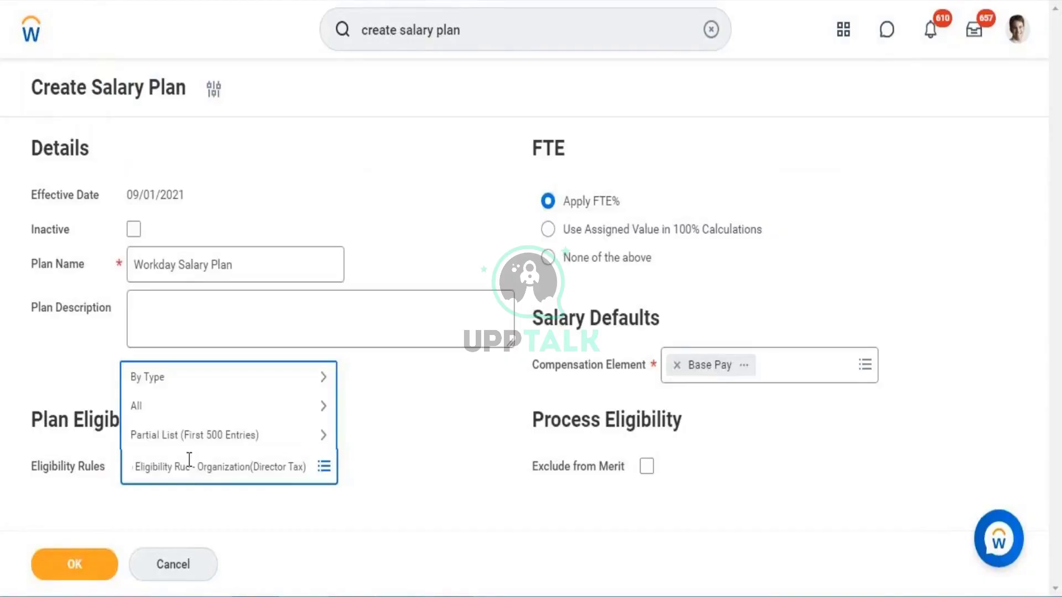
key(Return)
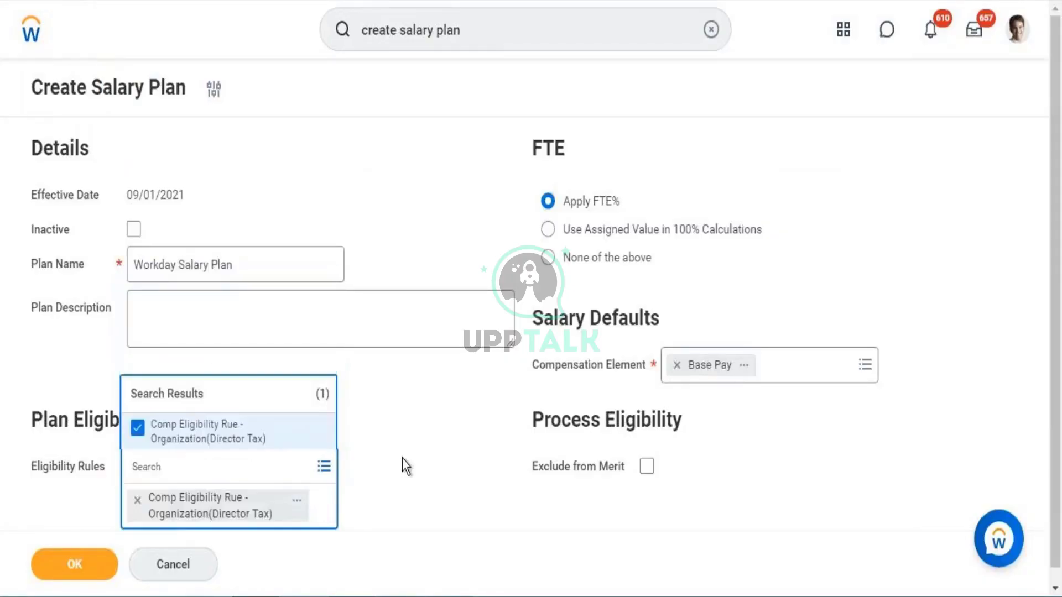
click(387, 445)
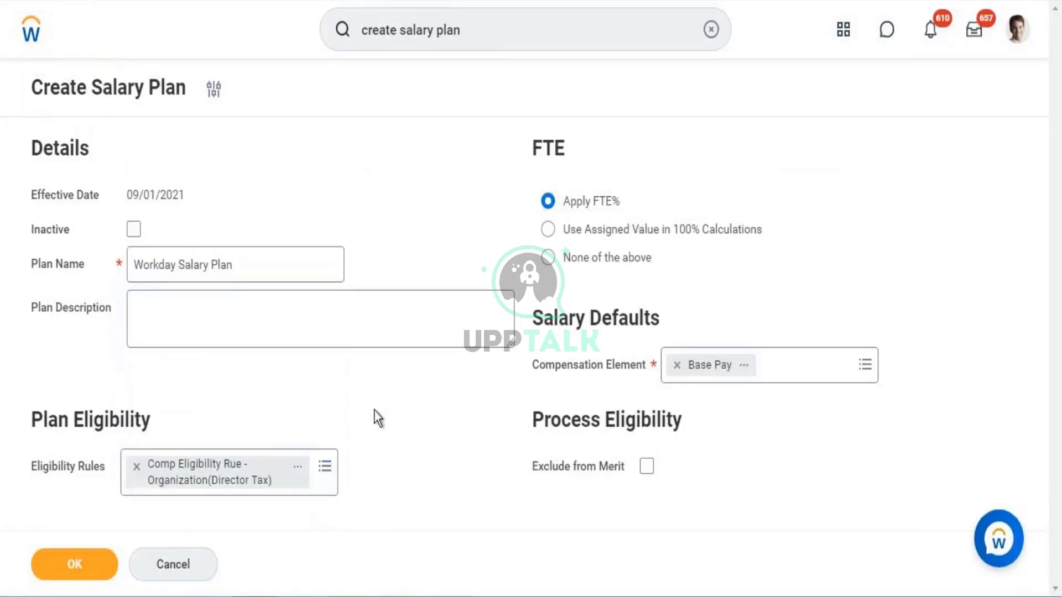
click(99, 569)
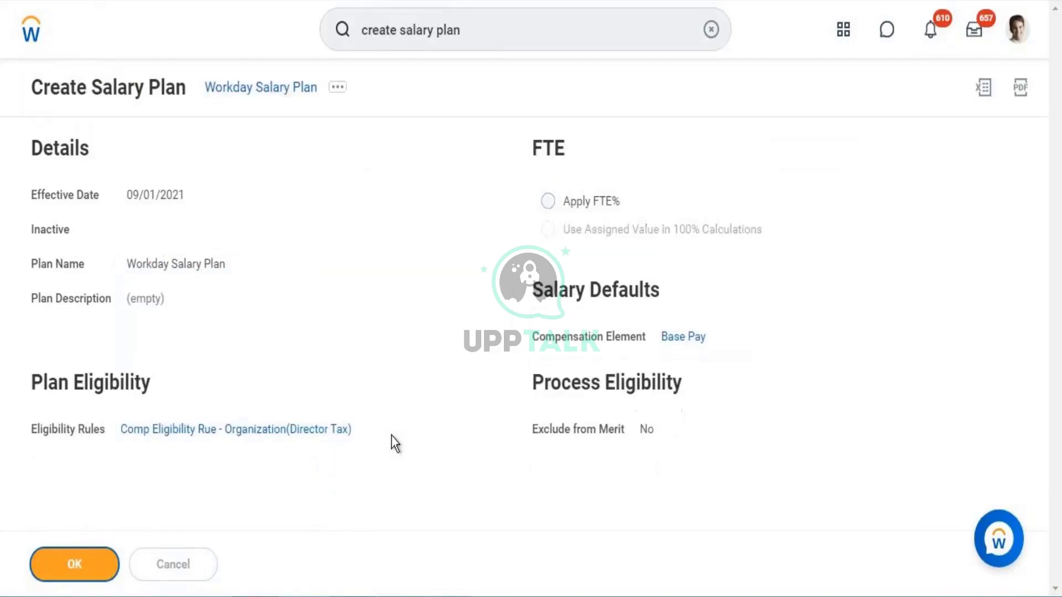
- Copy the salary plan's name and paste it into the Notepad notes below the WD Compensation Grade line
right_click(268, 98)
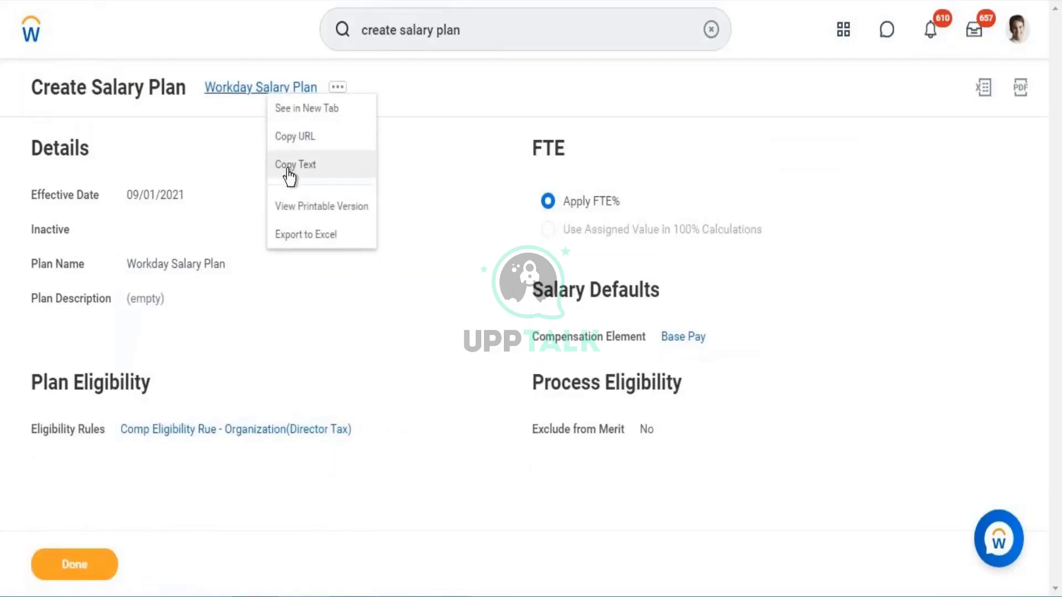
click(288, 166)
click(307, 589)
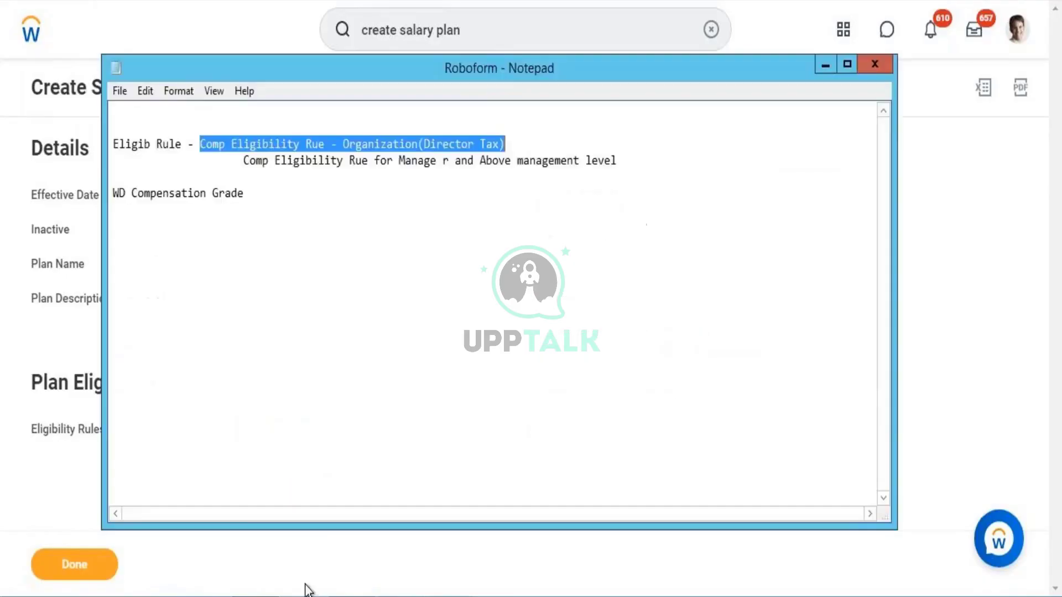
click(128, 214)
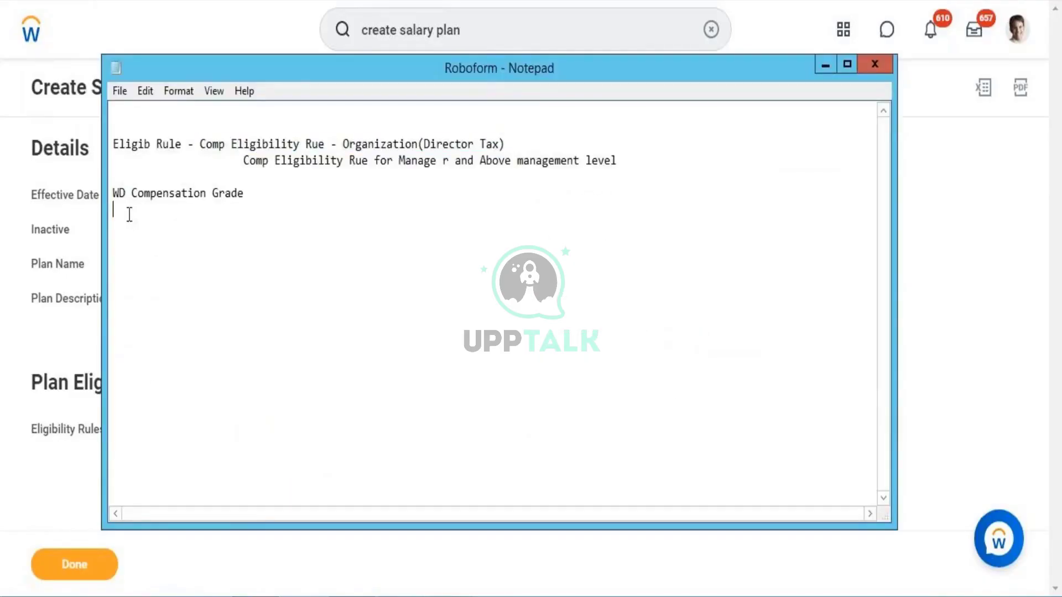
key(ctrl+v)
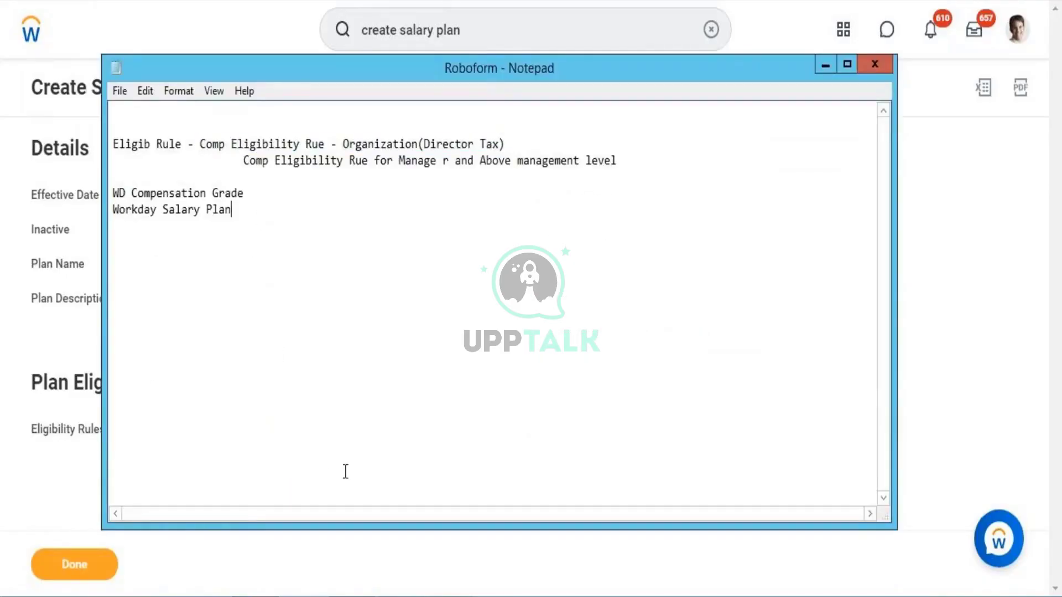
- Switch back to Workday, search for "create allowance plan" and open the Create Allowance Plan task
click(307, 589)
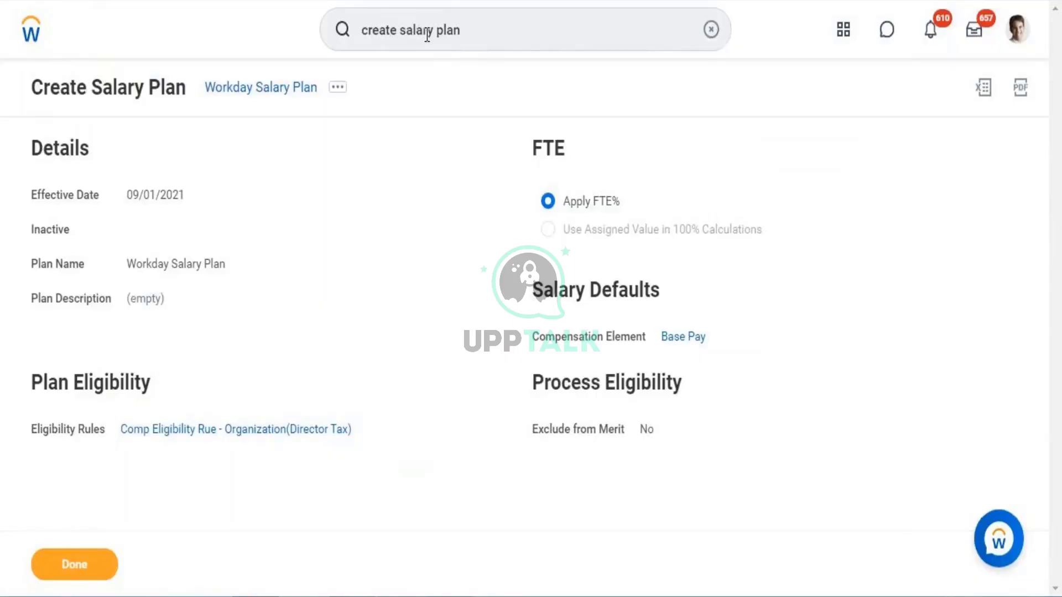
drag(432, 29, 402, 30)
text(allown)
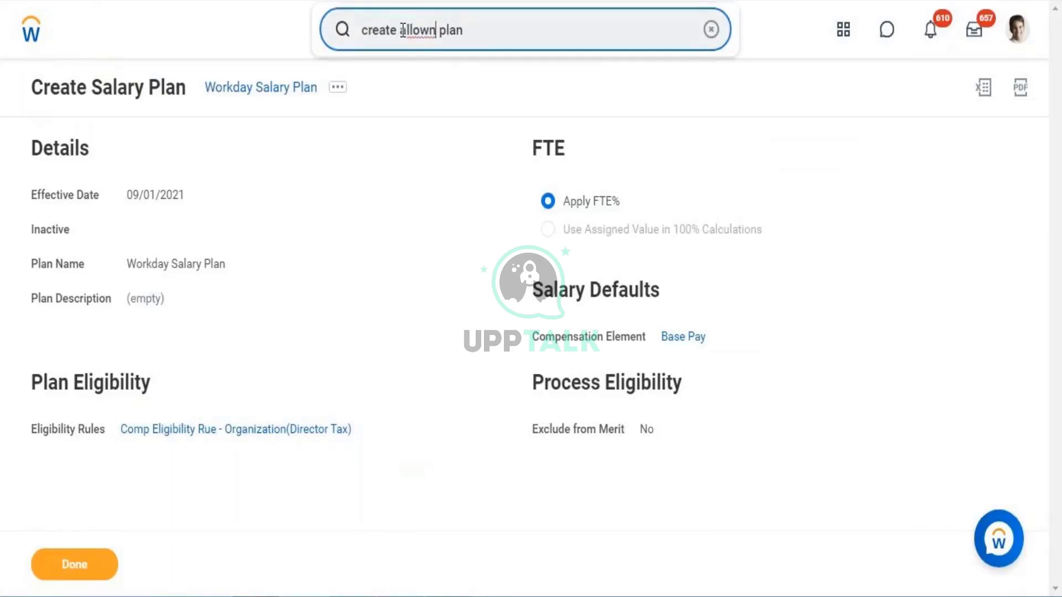
key(BackSpace)
text(ance)
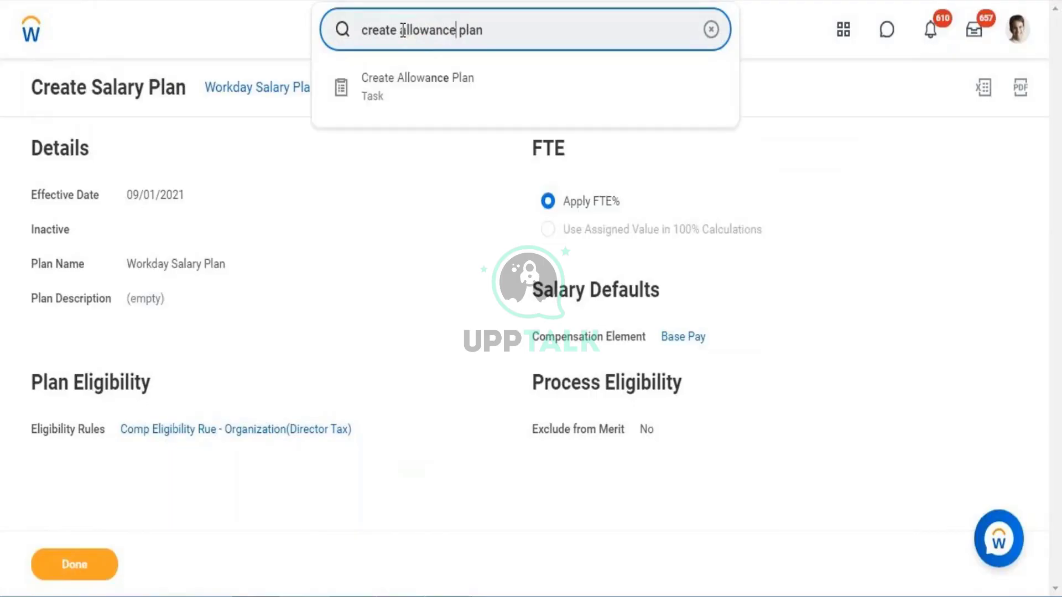
click(402, 89)
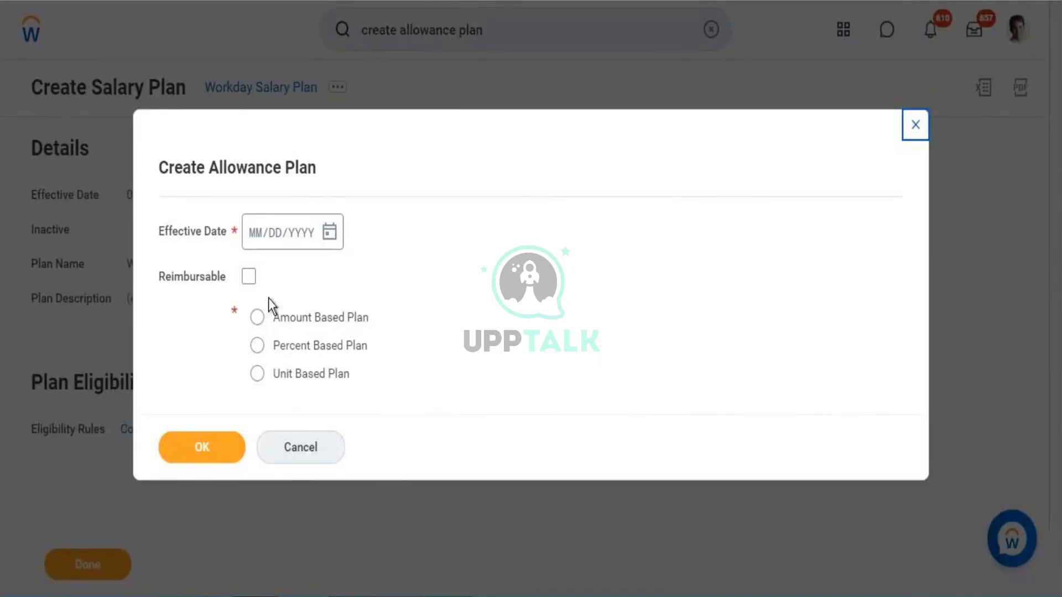
click(248, 279)
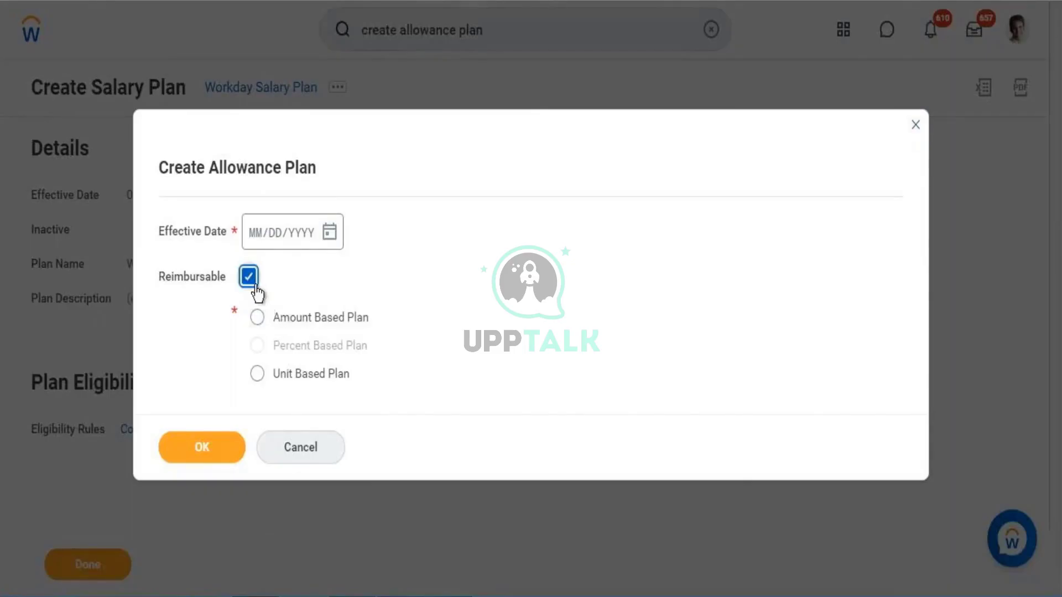
mouse_move(257, 289)
click(249, 277)
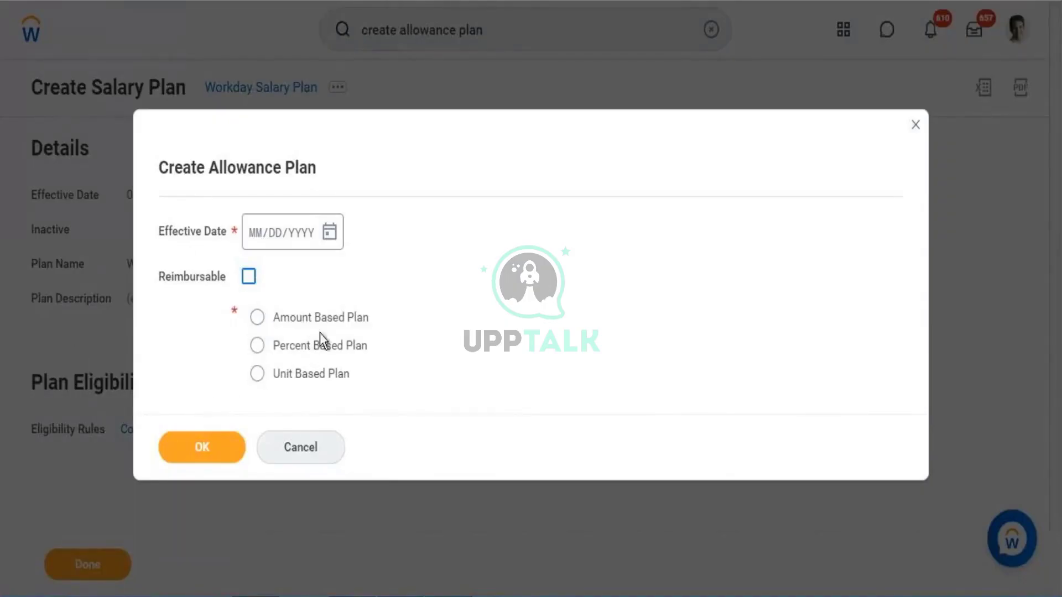
- Start the allowance plan as an Amount Based Plan with effective date 09/01/2021
click(330, 233)
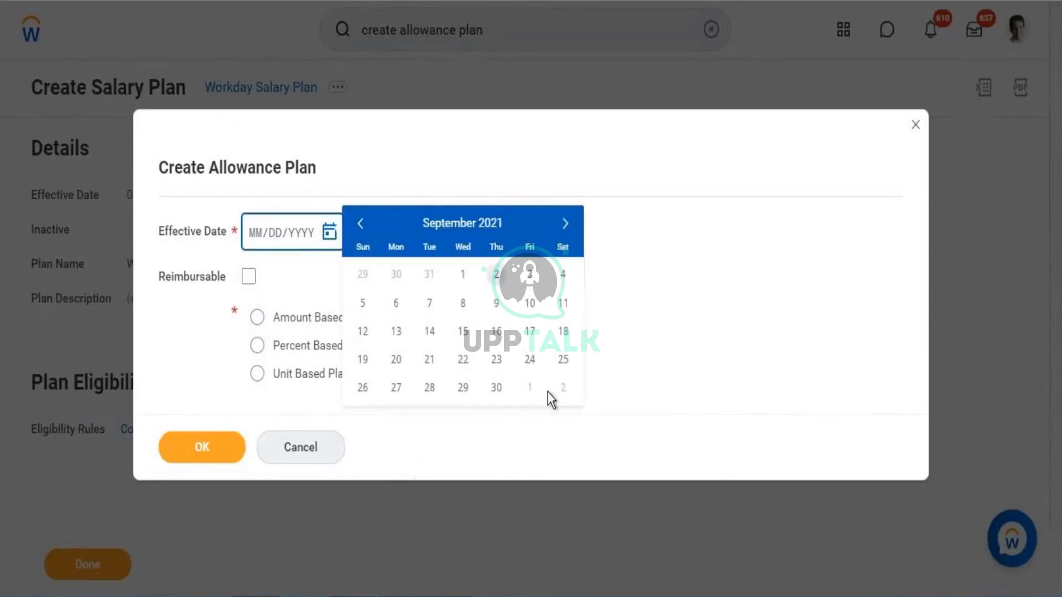
click(464, 275)
click(328, 313)
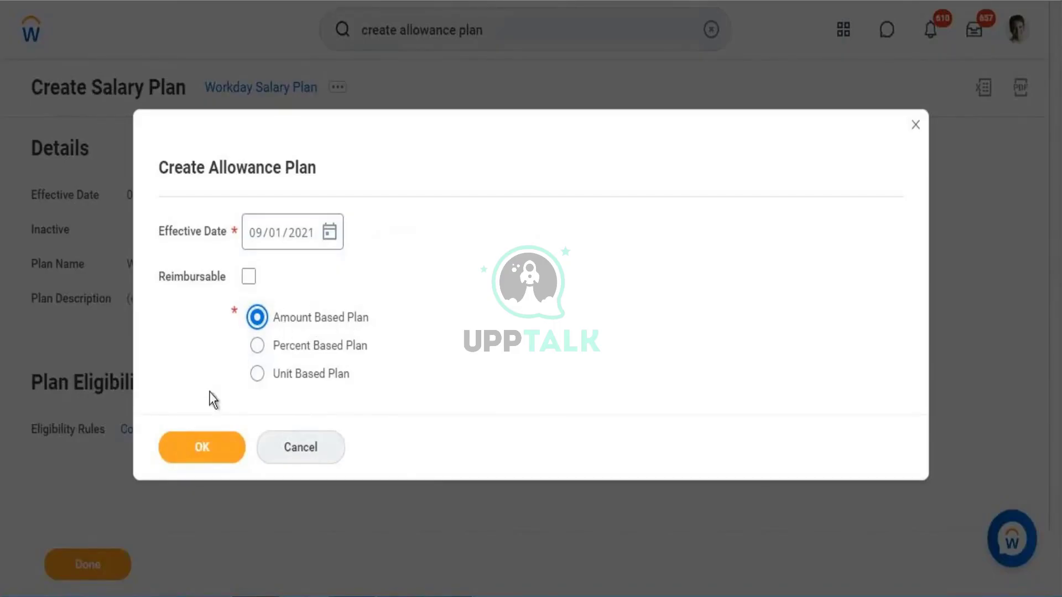
click(214, 460)
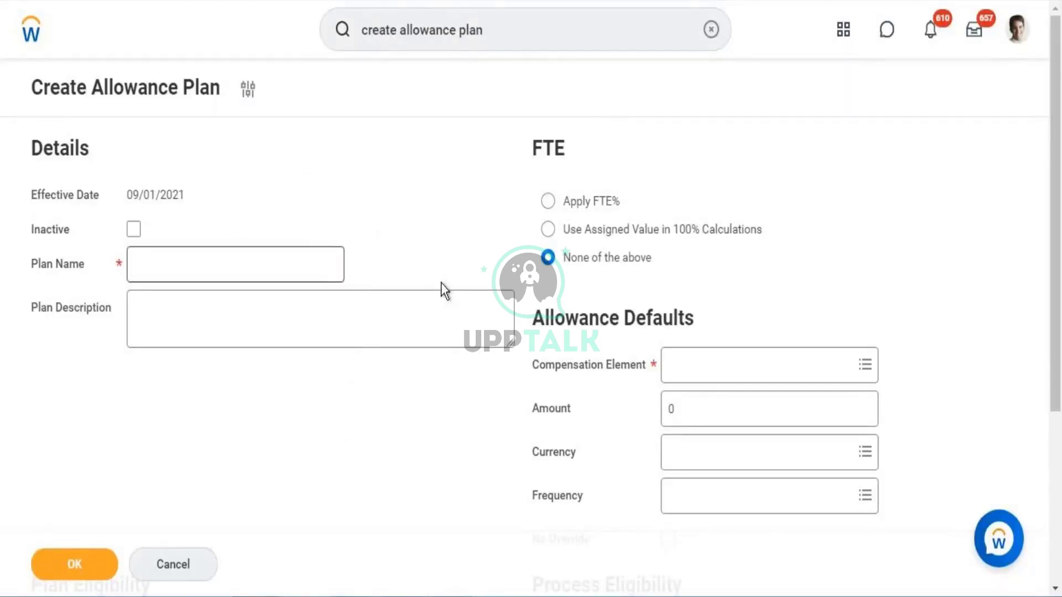
- Name the allowance plan "Workday Allowance Plan" and set its FTE option to Apply FTE%
scroll(287, 294, down, 2)
click(185, 175)
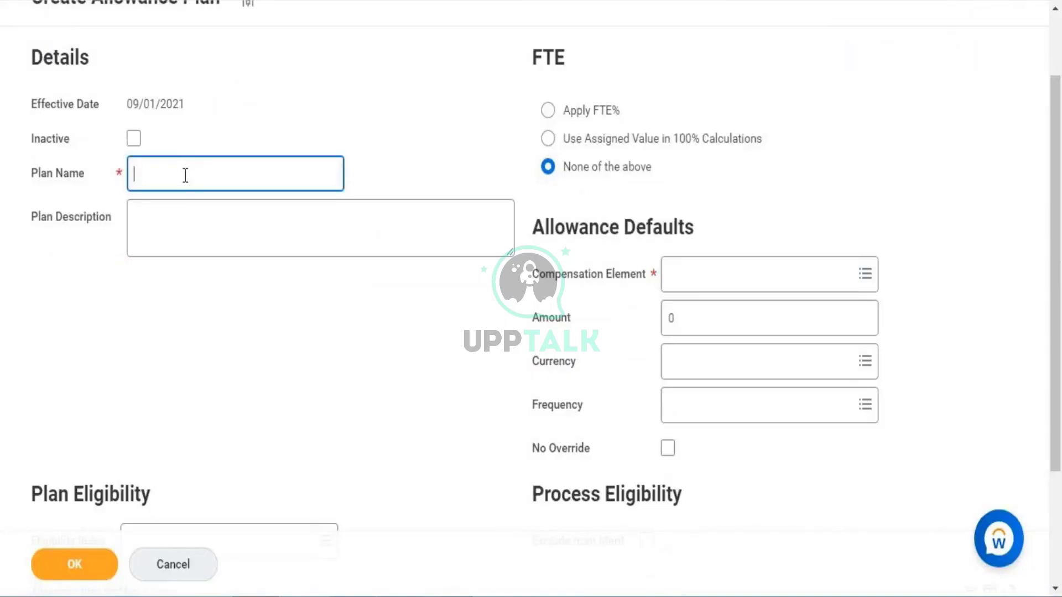
text(Workday Allowance Plan)
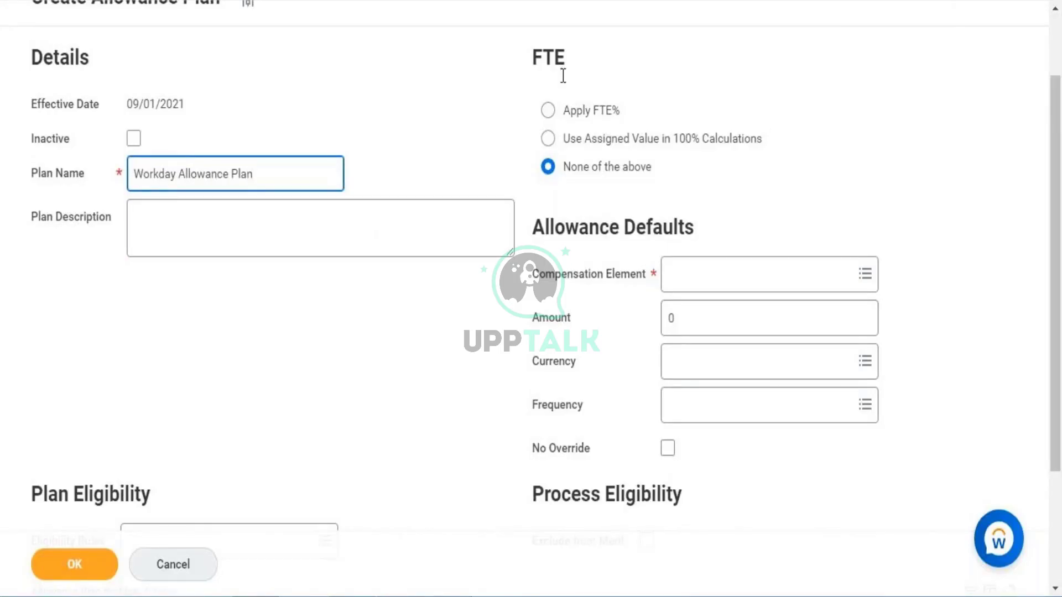
click(569, 108)
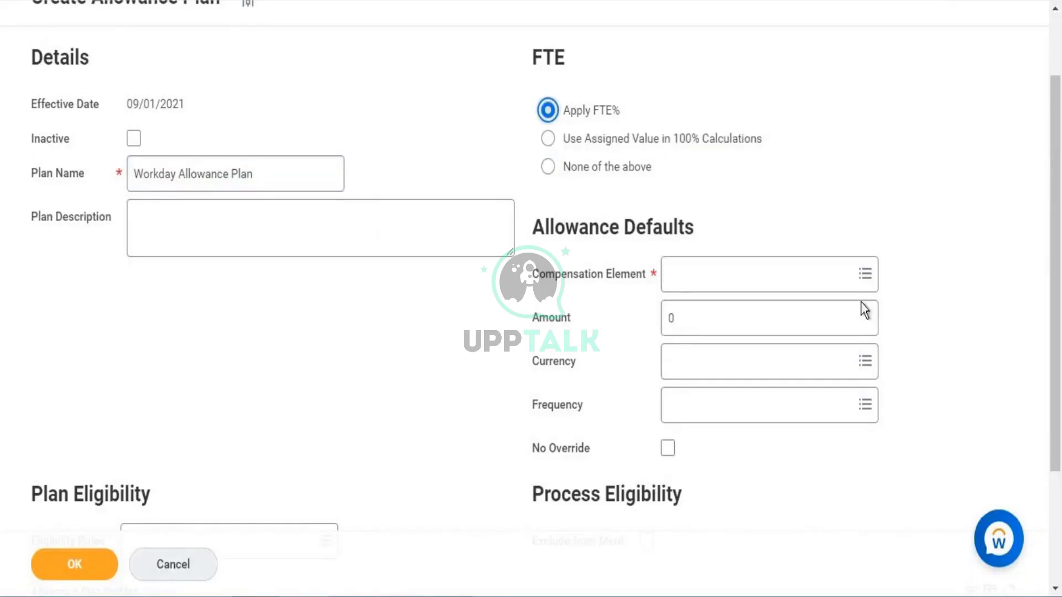
- Search the compensation elements for "allowance" and assign Allowance as the plan's compensation element
click(749, 271)
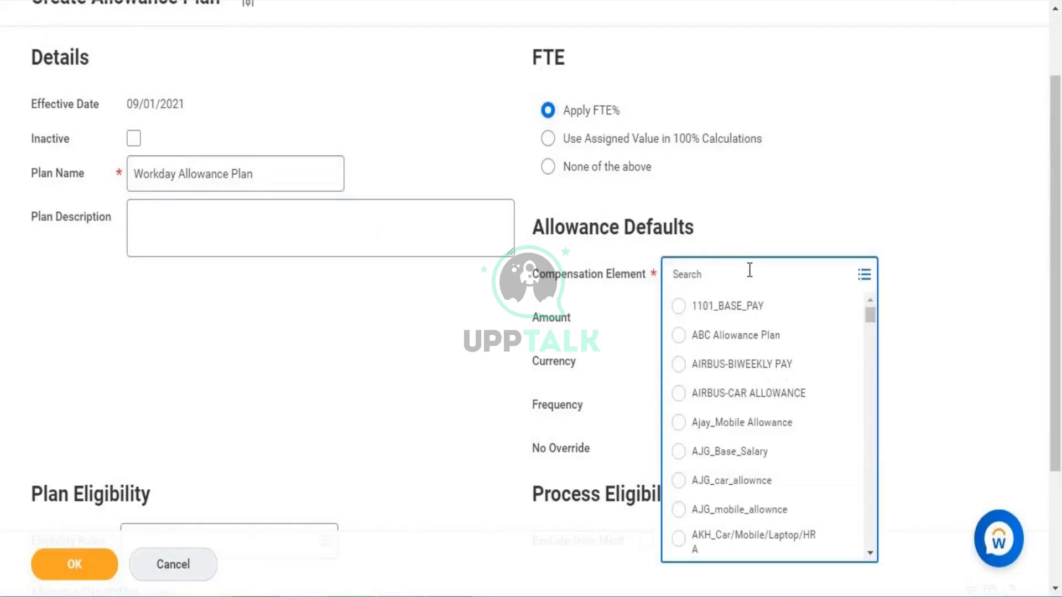
text(allowance)
key(Return)
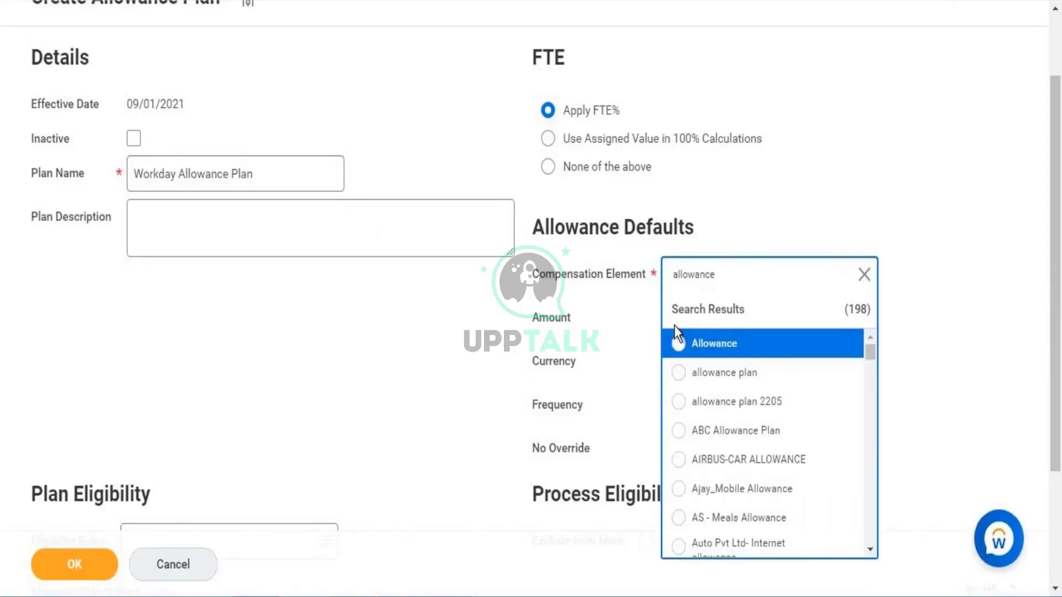
click(678, 343)
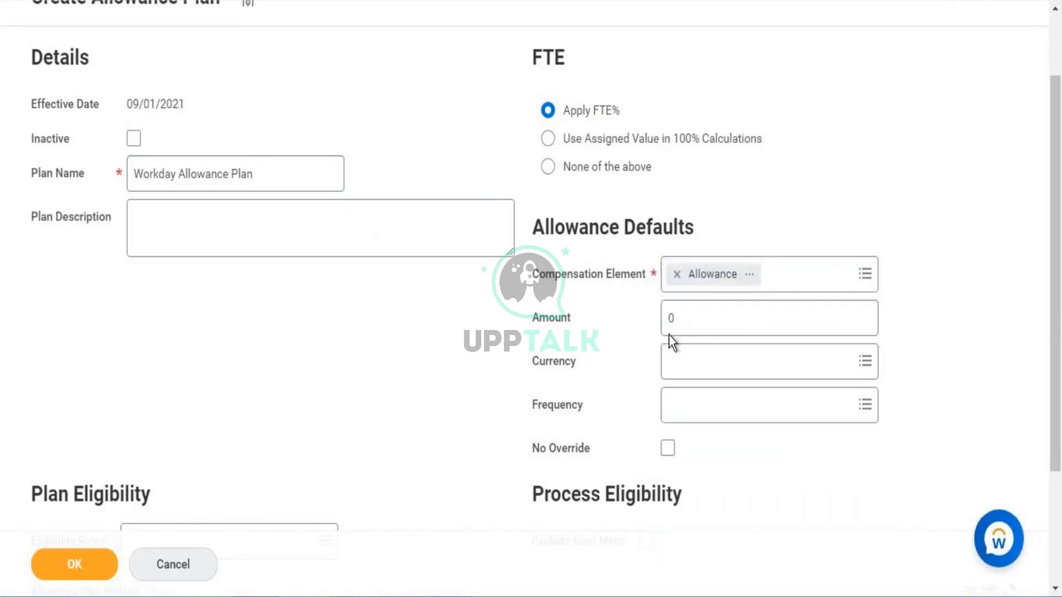
- Set the allowance defaults to an amount of 1000 in USD with a Monthly frequency
click(687, 325)
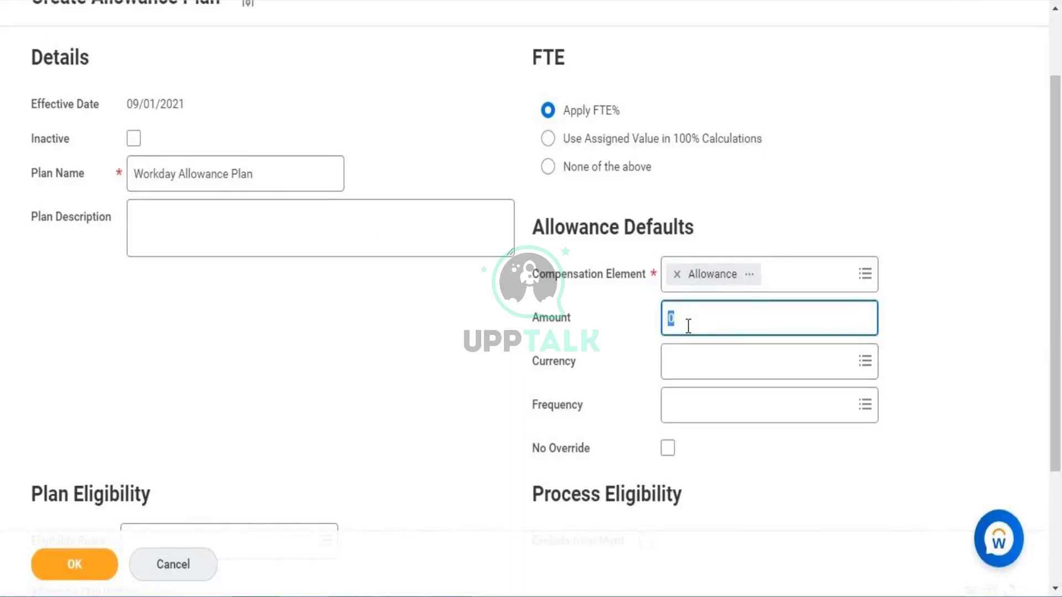
text(1000)
click(699, 360)
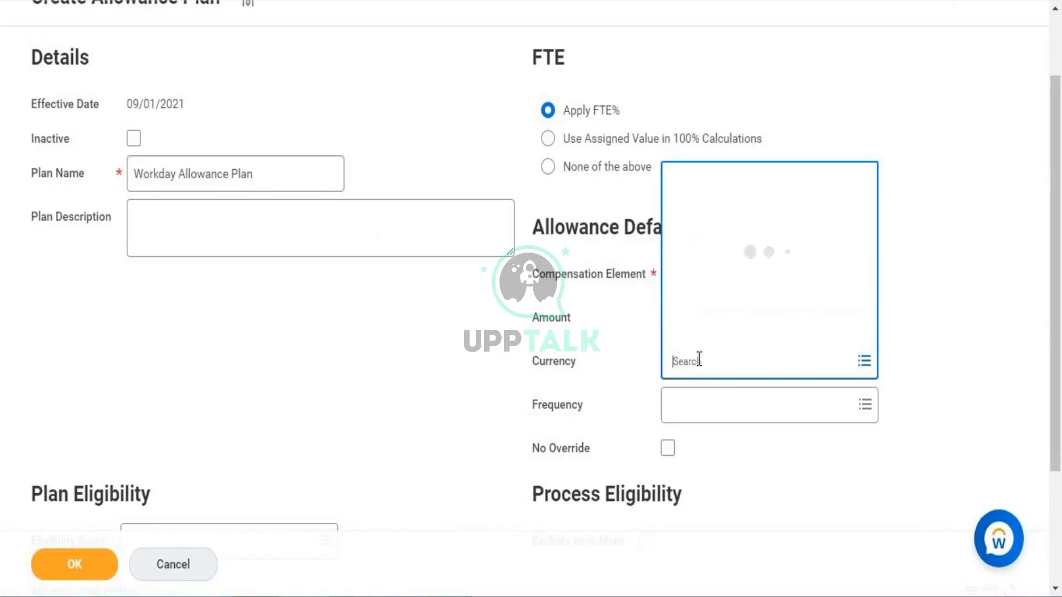
text(USD)
key(Return)
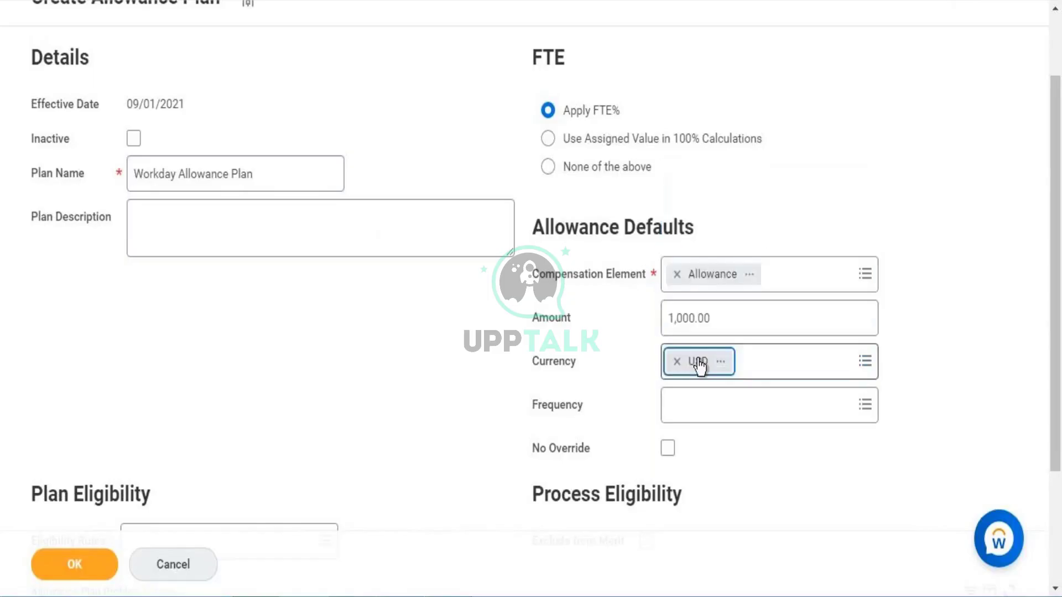
click(695, 413)
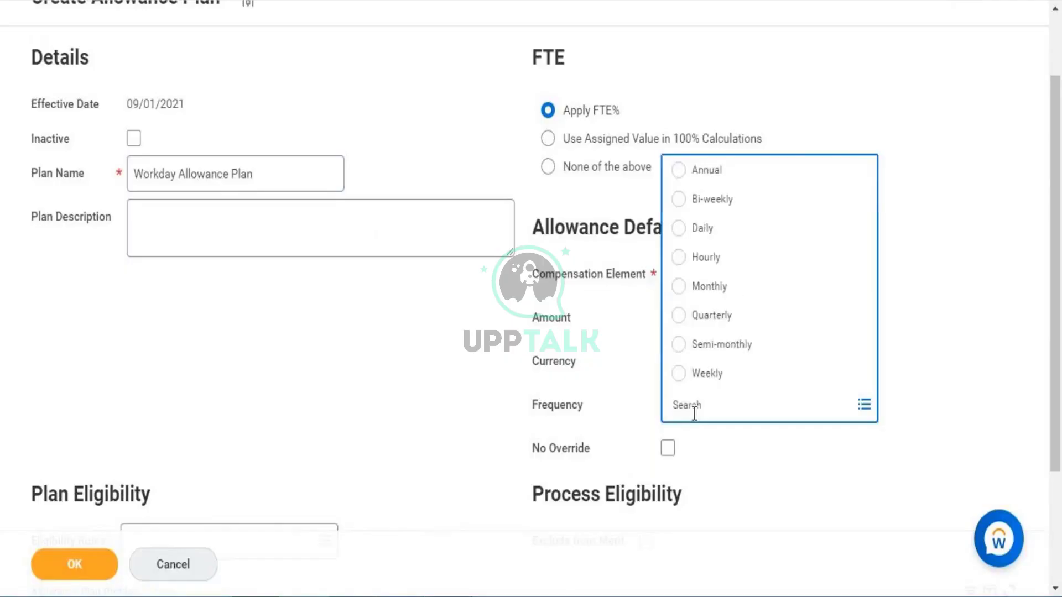
click(704, 288)
- Switch to the Notepad notes and copy the rule name "Comp Eligibility Rue for Manage r and Above management level"
drag(1056, 177, 1057, 349)
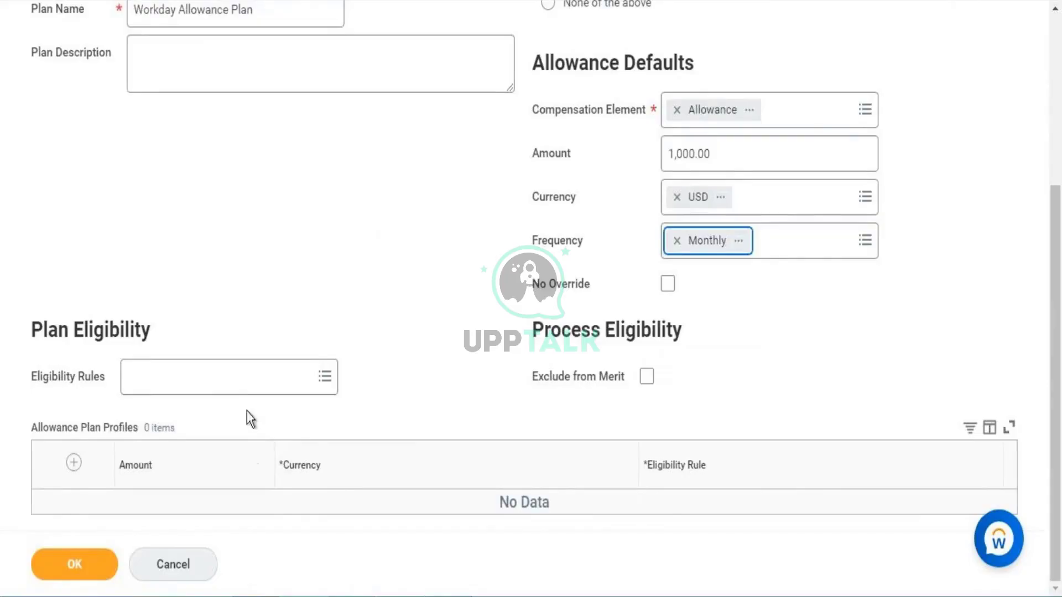
key(alt+Tab)
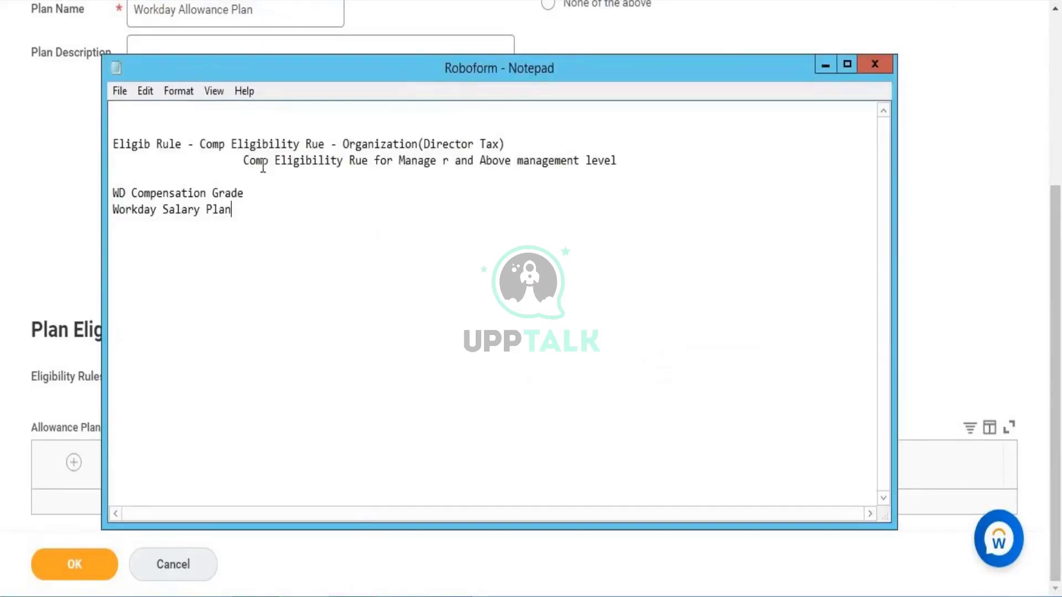
drag(244, 161, 640, 161)
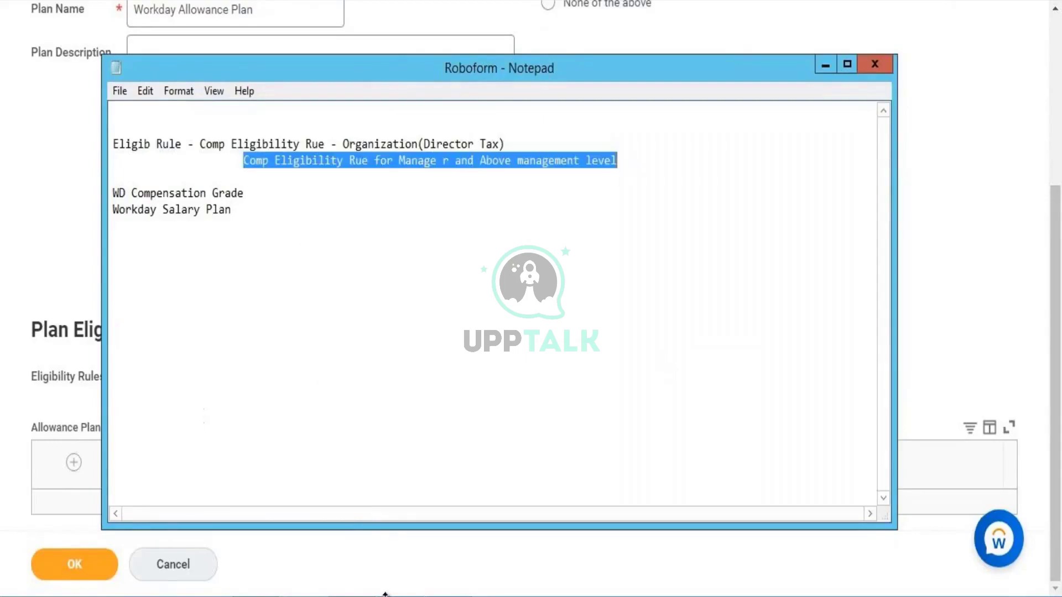
- Back in Workday, assign "Comp Eligibility Rue for Manage r and Above management level" as the allowance plan's eligibility rule and submit the plan
click(320, 544)
click(206, 373)
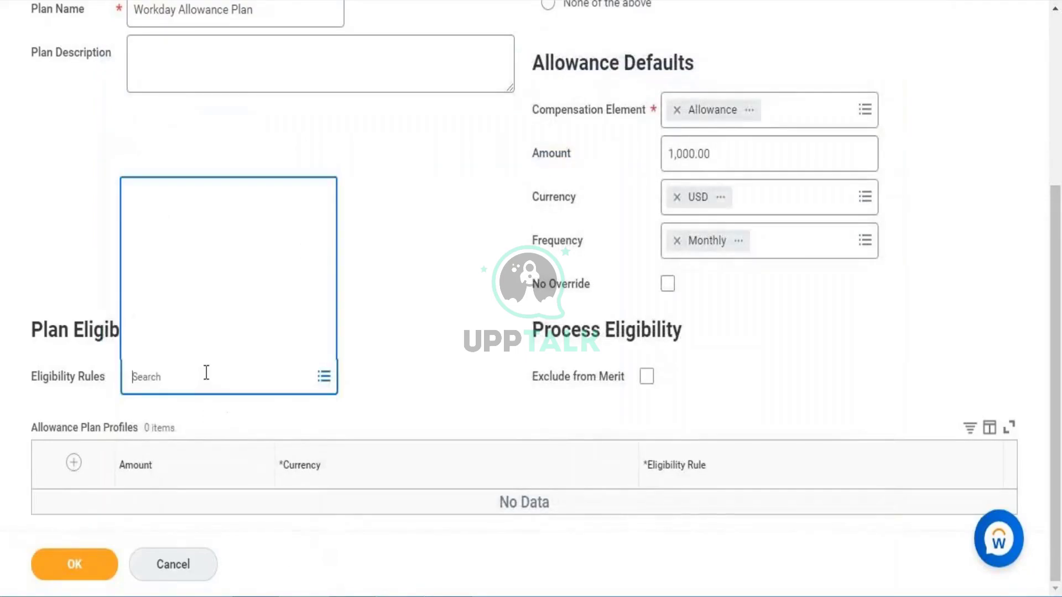
text(Comp Eligibility Rule for Manage r and Above management level)
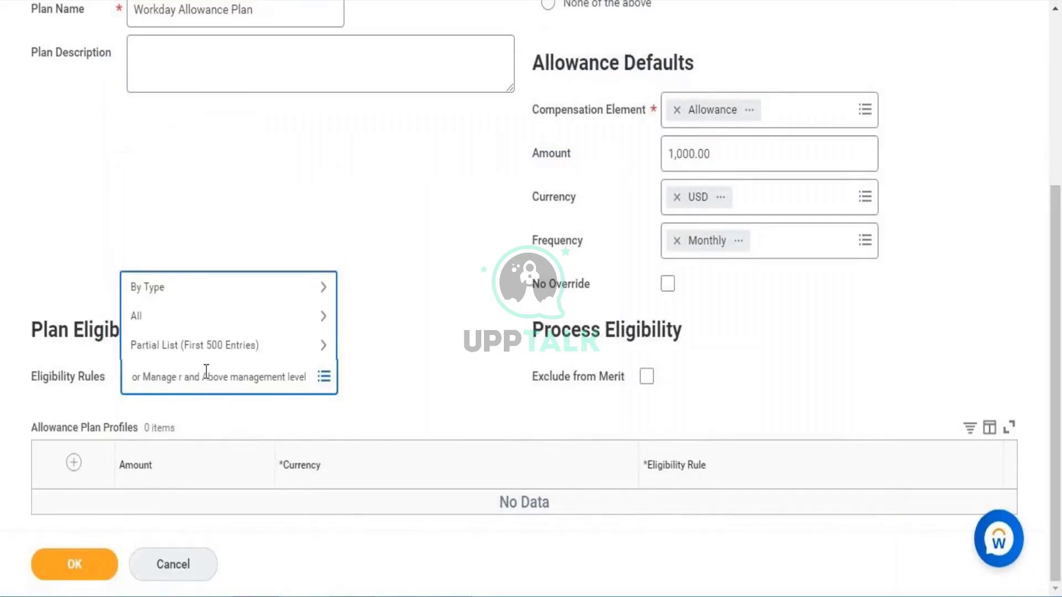
key(Return)
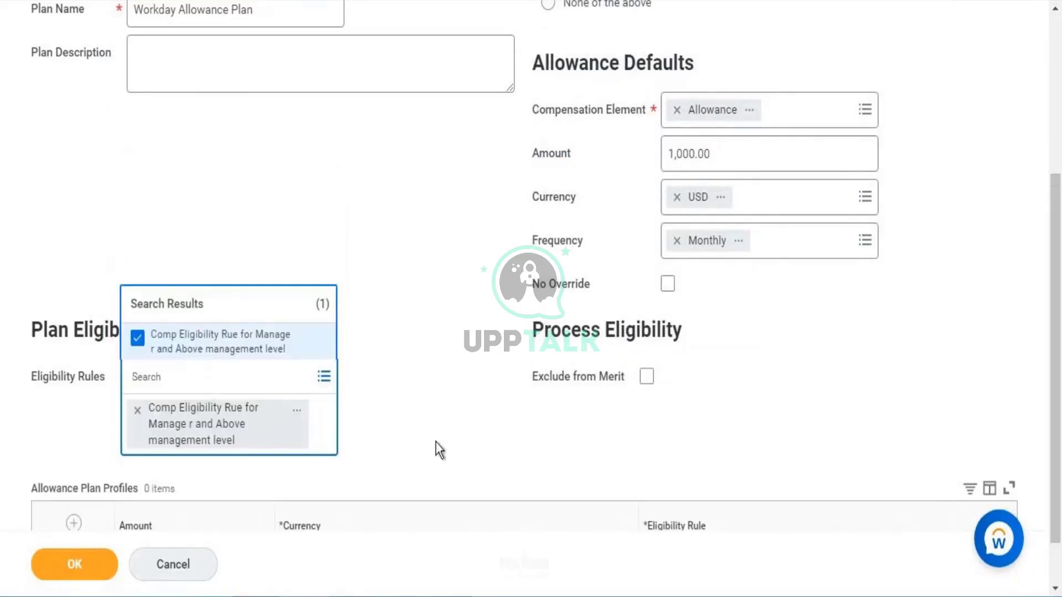
click(440, 450)
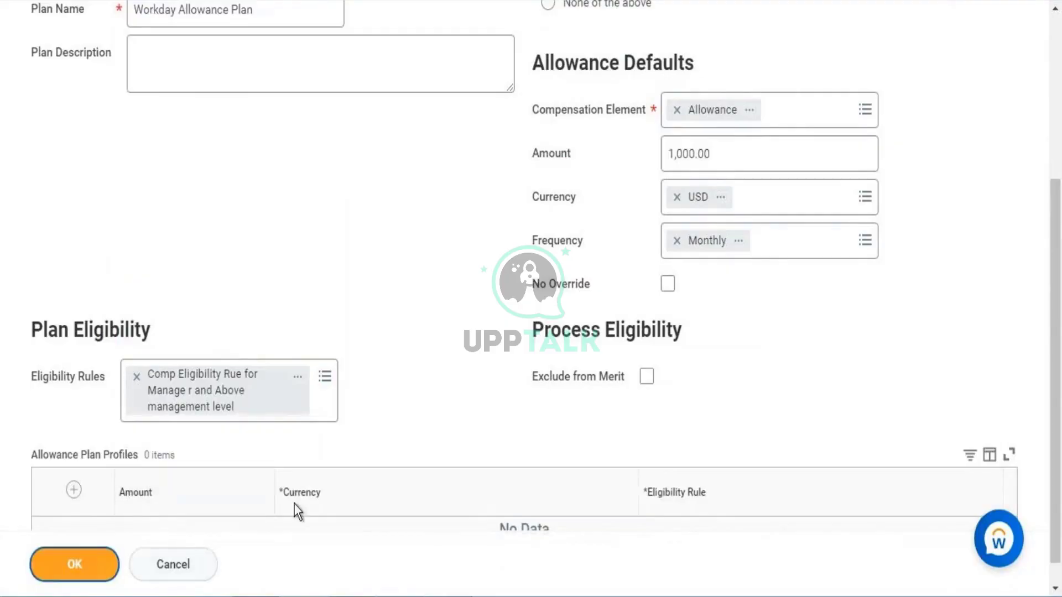
click(304, 391)
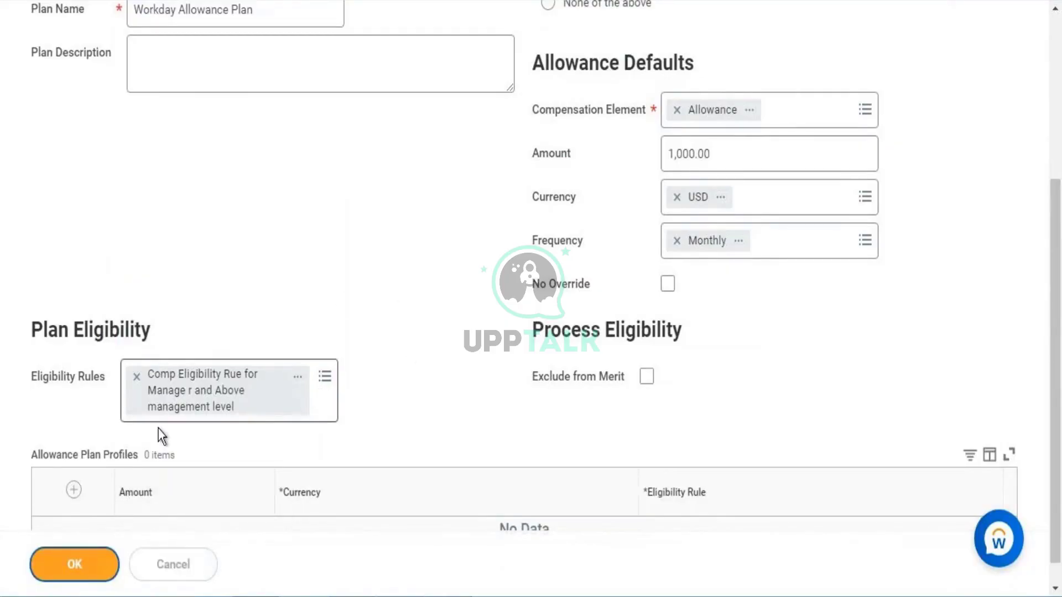
click(74, 564)
- Copy the allowance plan's name and paste it into the Notepad notes on a new line below Workday Salary Plan
right_click(311, 94)
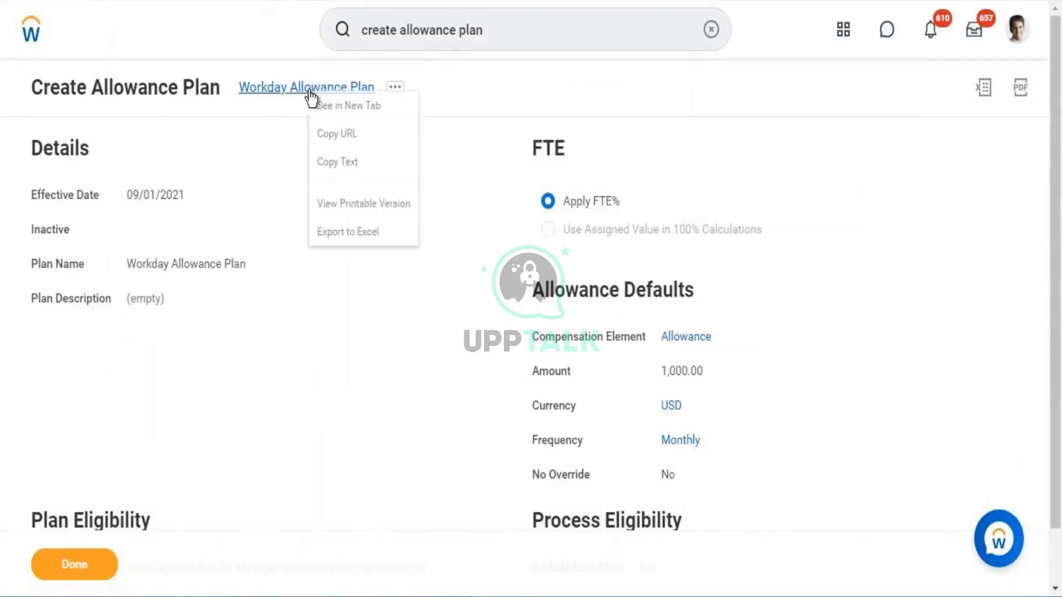
click(332, 163)
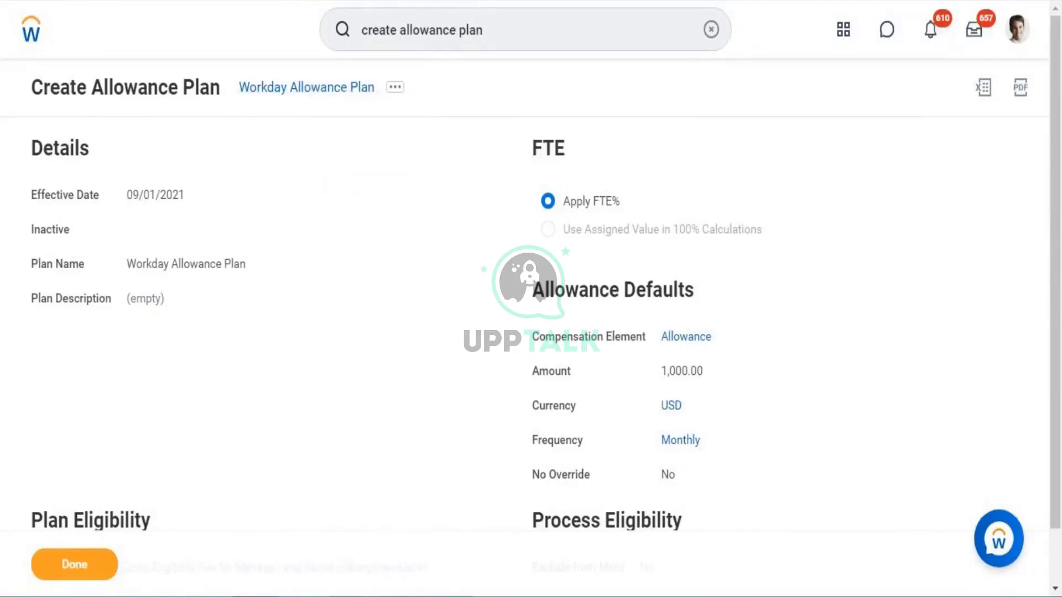
key(alt+Tab)
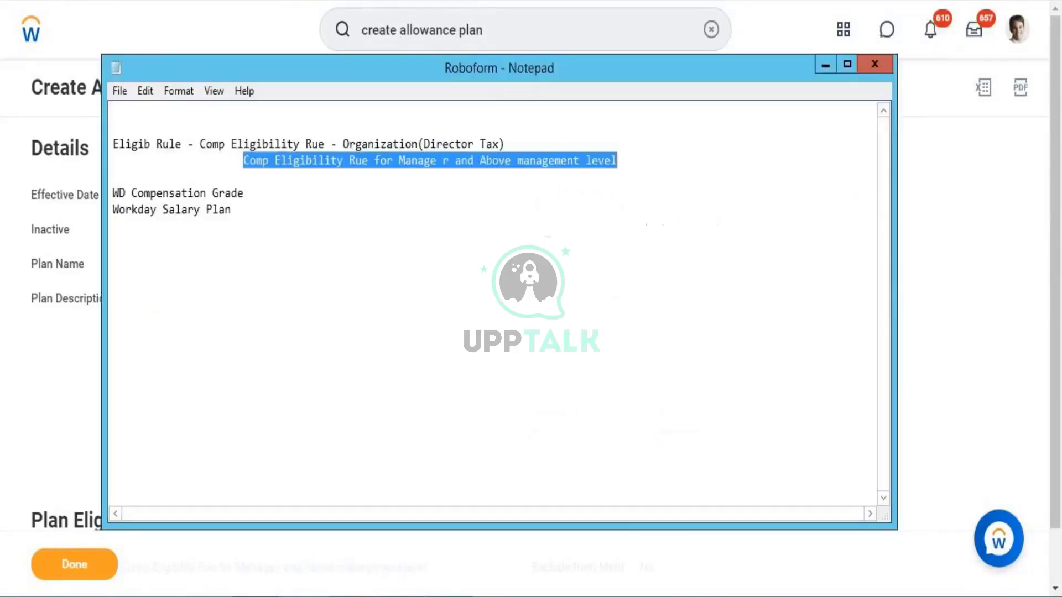
click(243, 215)
key(Return)
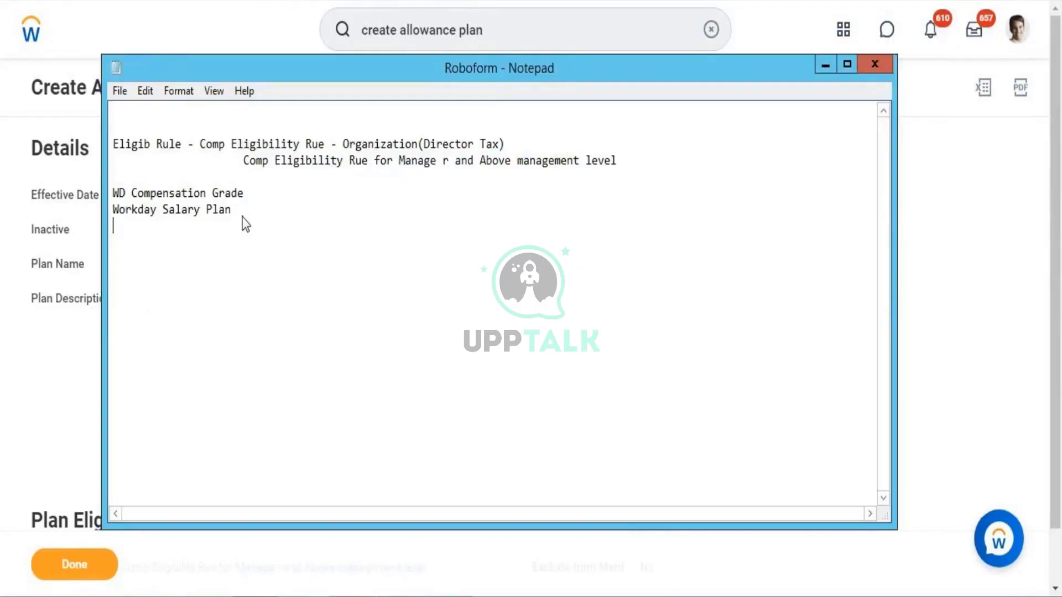
key(ctrl+v)
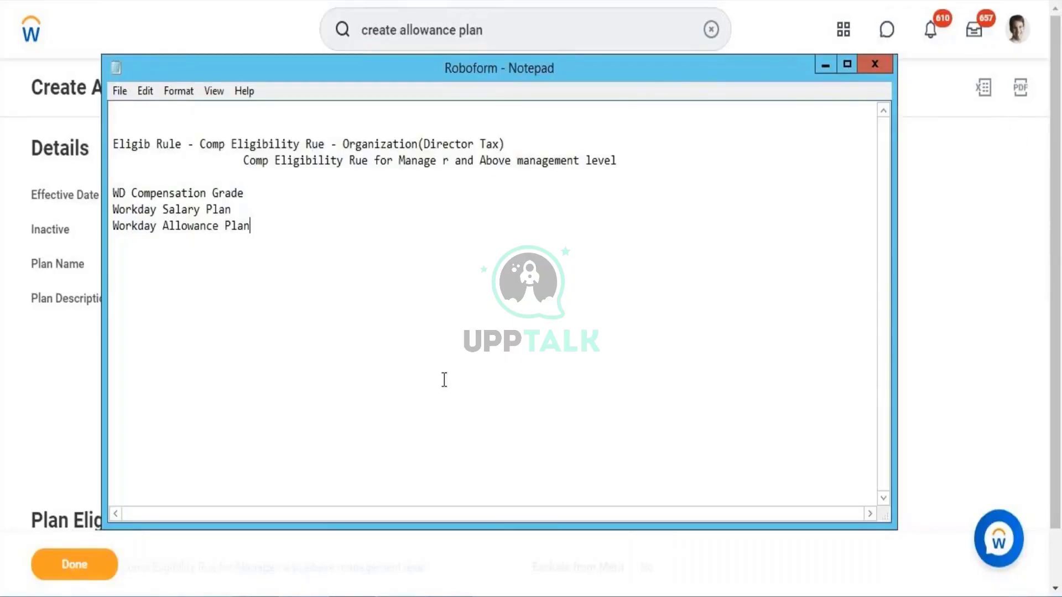
- Return to Workday and select the words "allowance plan" in the search text for replacement
click(824, 65)
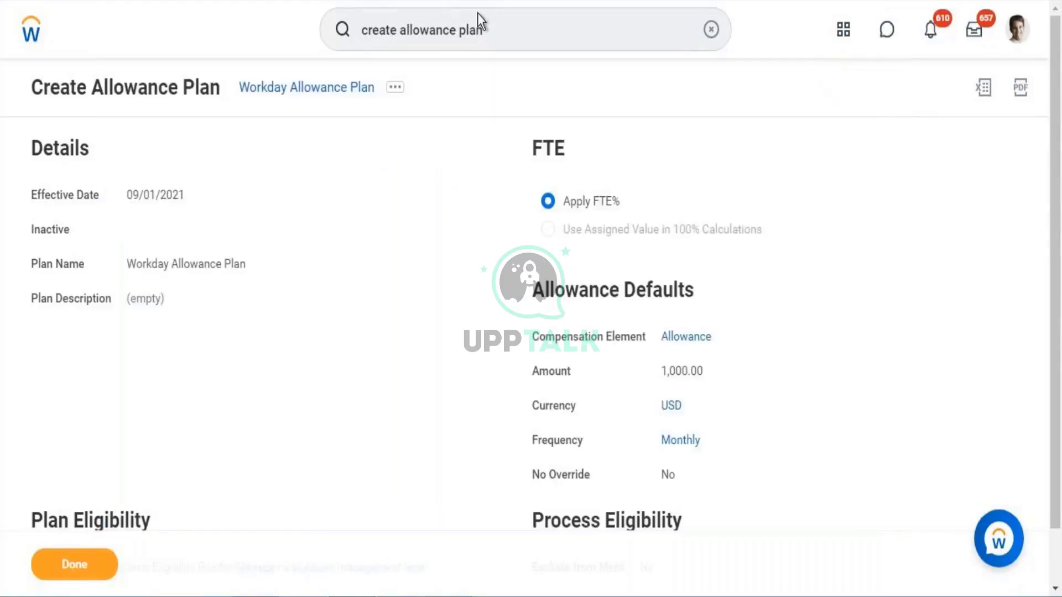
click(492, 29)
drag(399, 29, 531, 54)
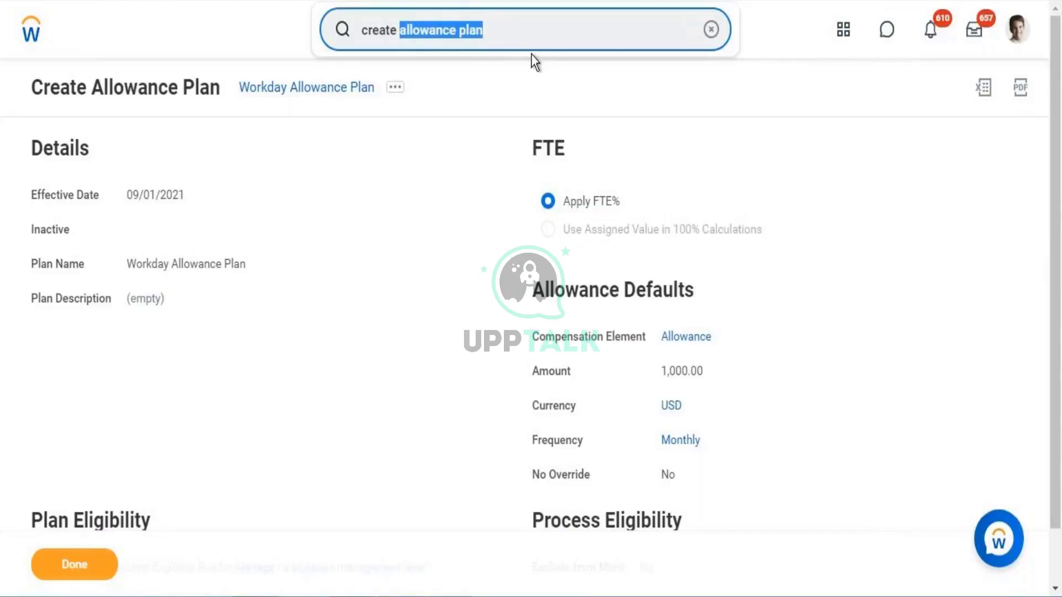
- Search for and open the Create Compensation Package task
text(comp)
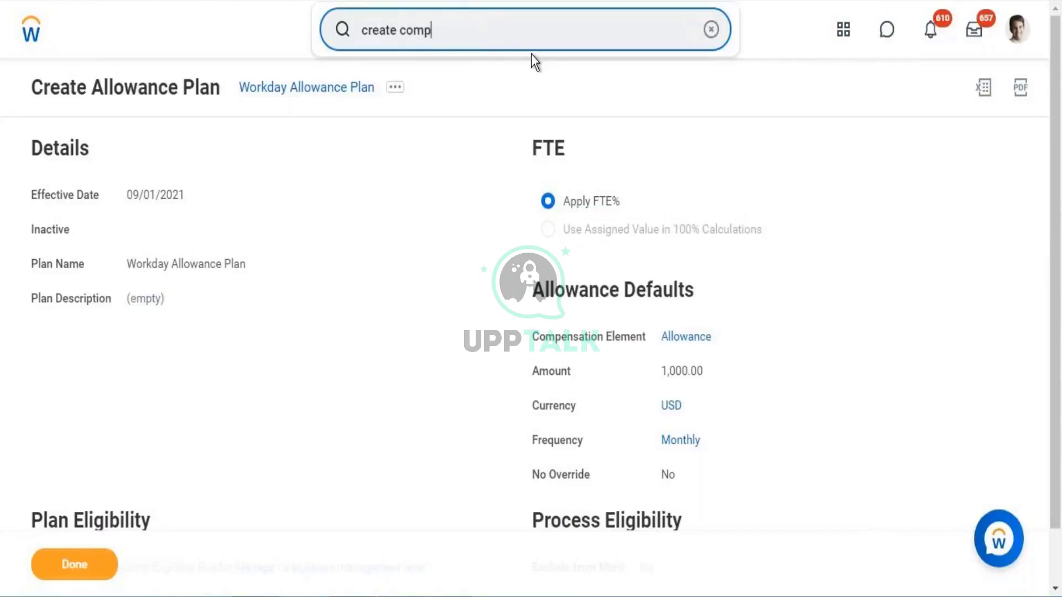
text(ensation packa)
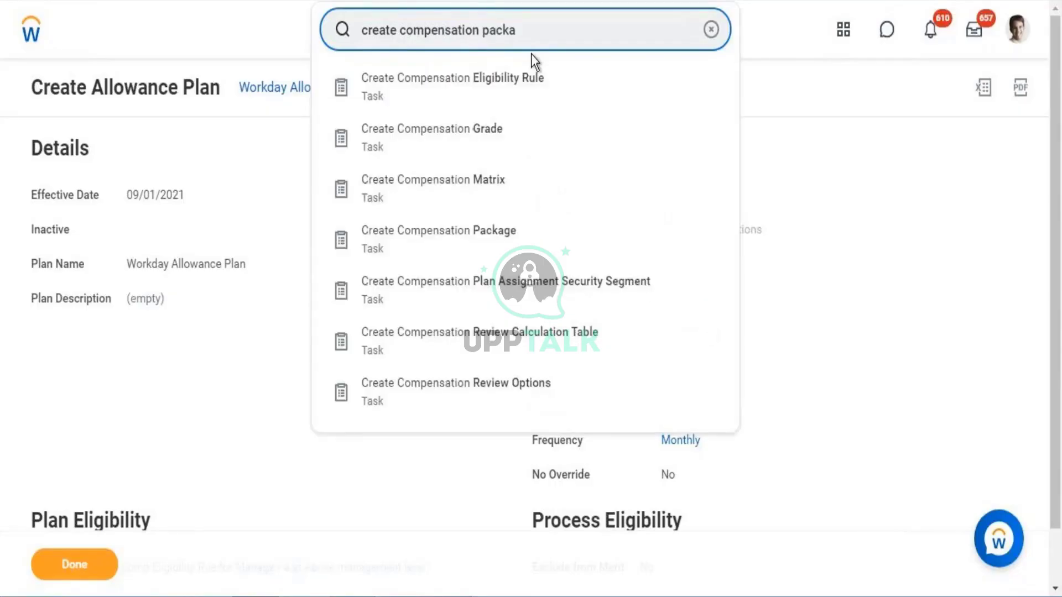
click(485, 78)
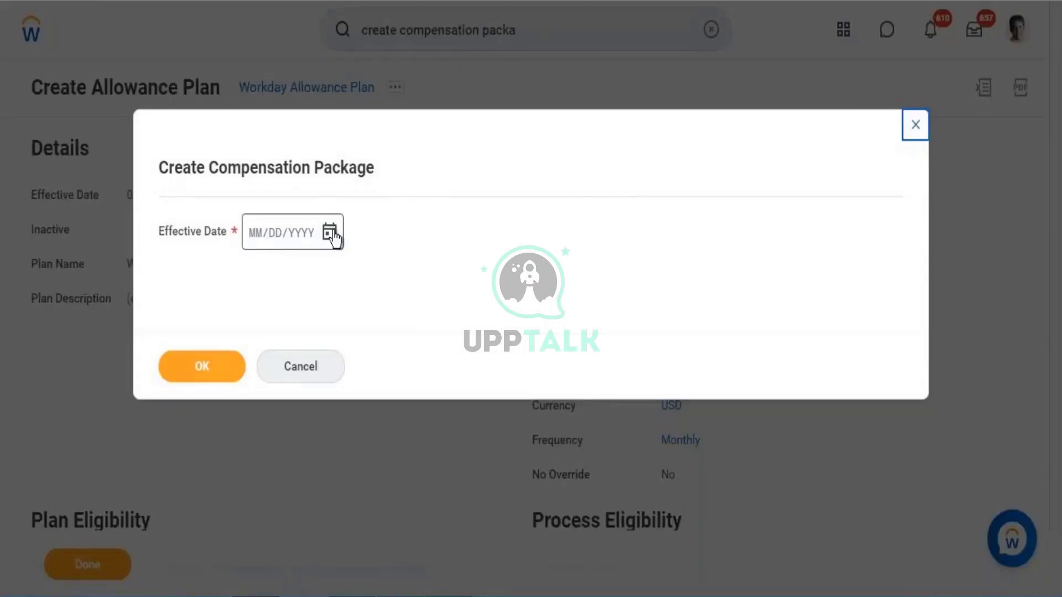
- Set the effective date to 09/01/2021 and name the package "Workday Compensation Package"
click(330, 232)
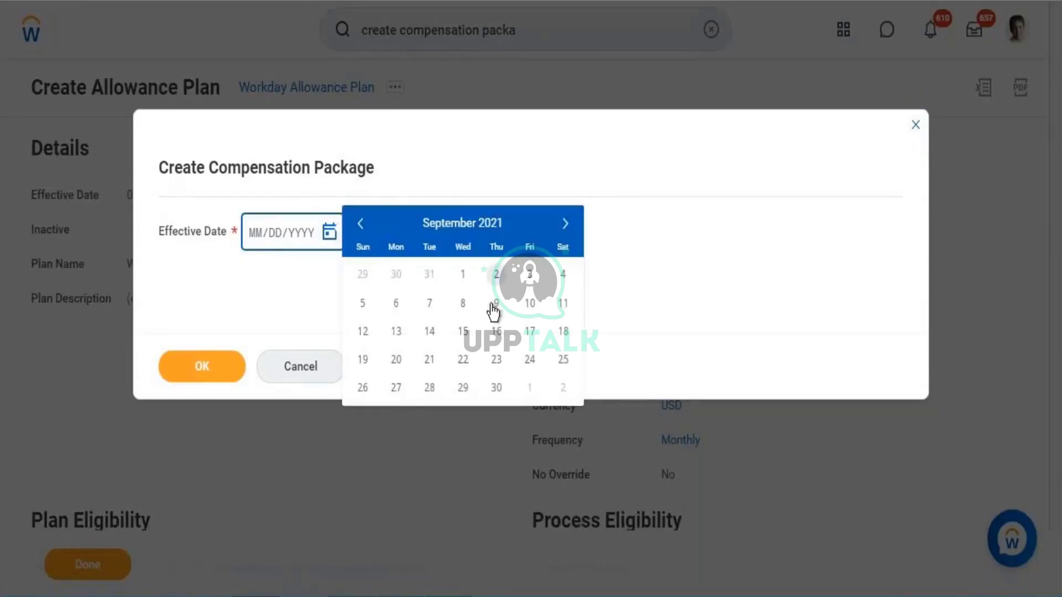
click(467, 278)
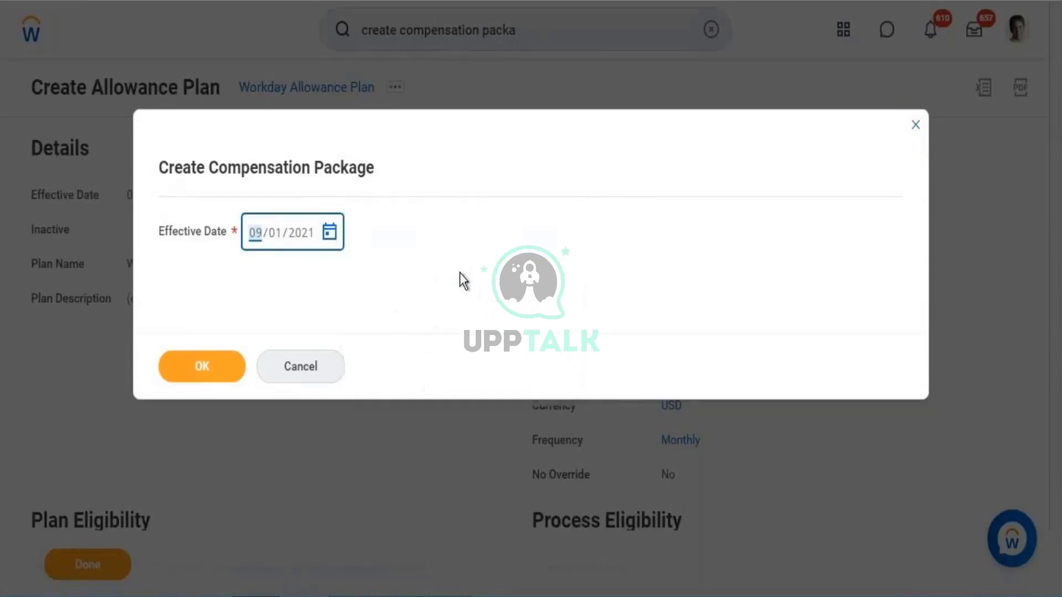
click(208, 365)
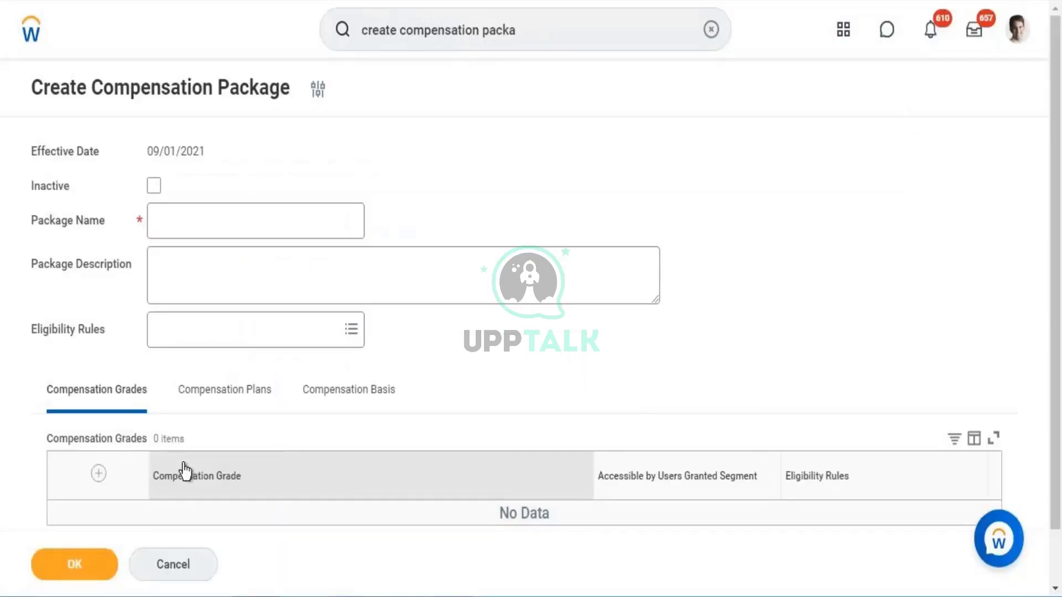
click(239, 229)
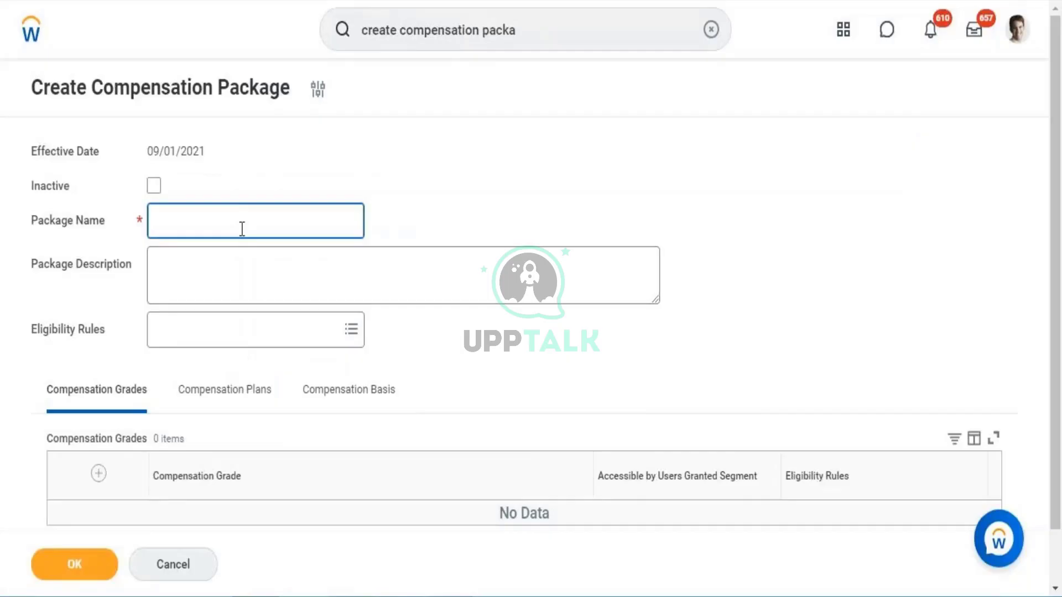
text(Workday Compensation Package)
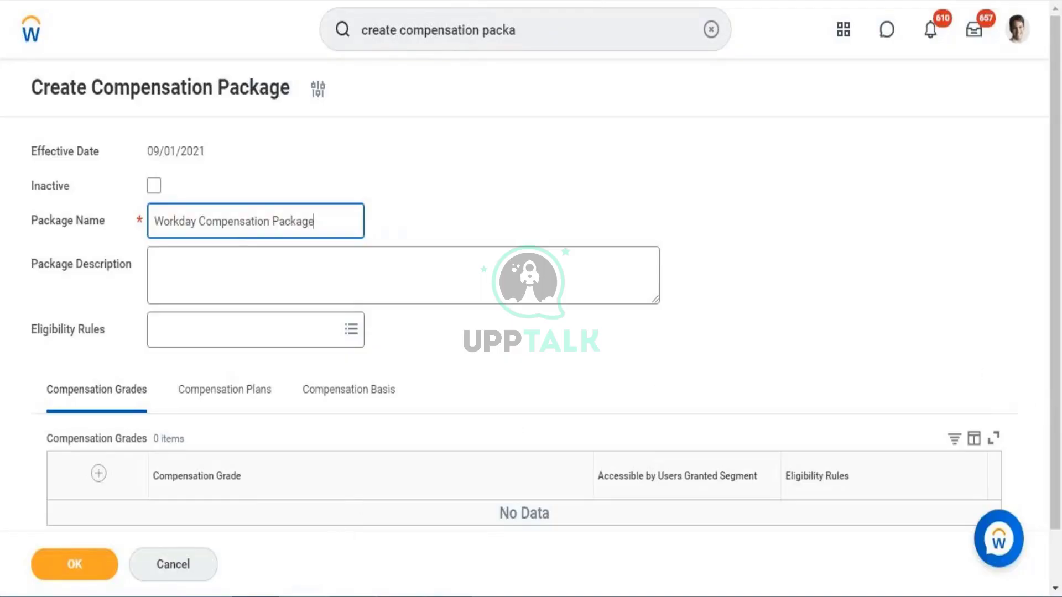
- Copy "Comp Eligibility Rue - Organization(Director Tax)" from the Notepad notes and assign it as the package's eligibility rule
key(alt+Tab)
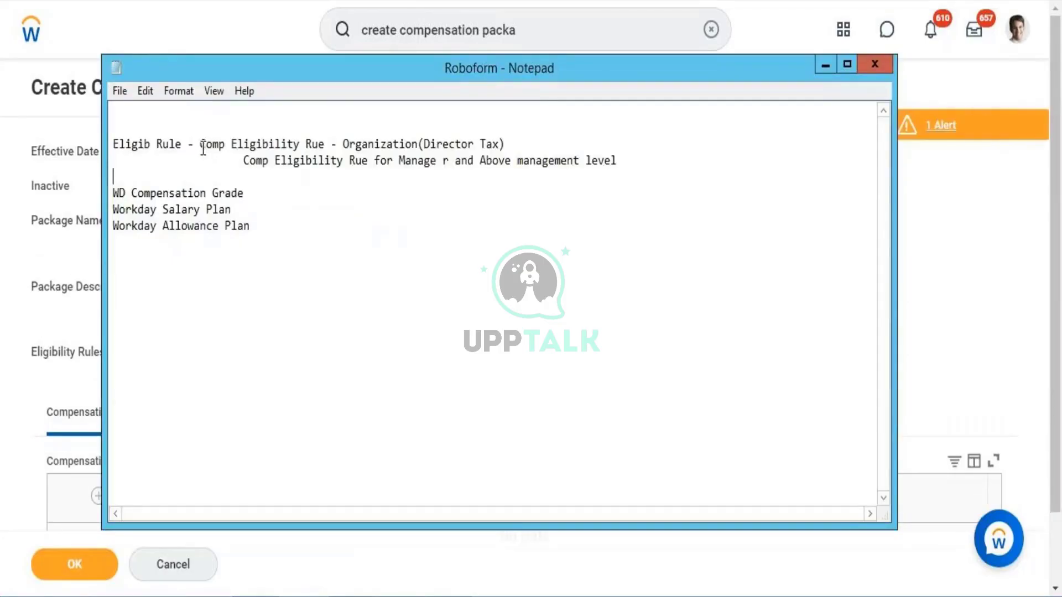
drag(200, 148, 508, 148)
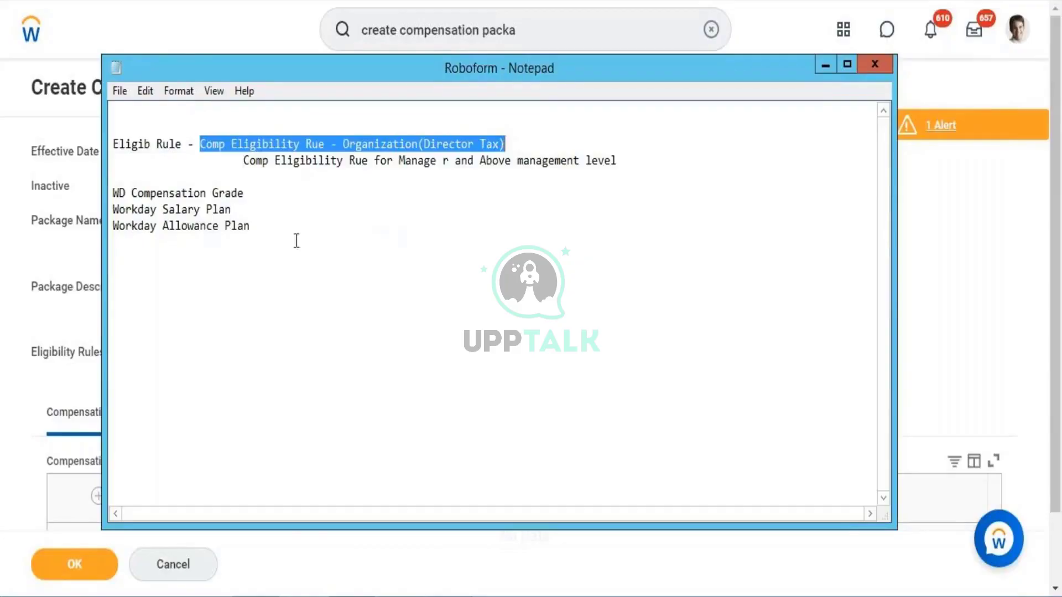
click(339, 596)
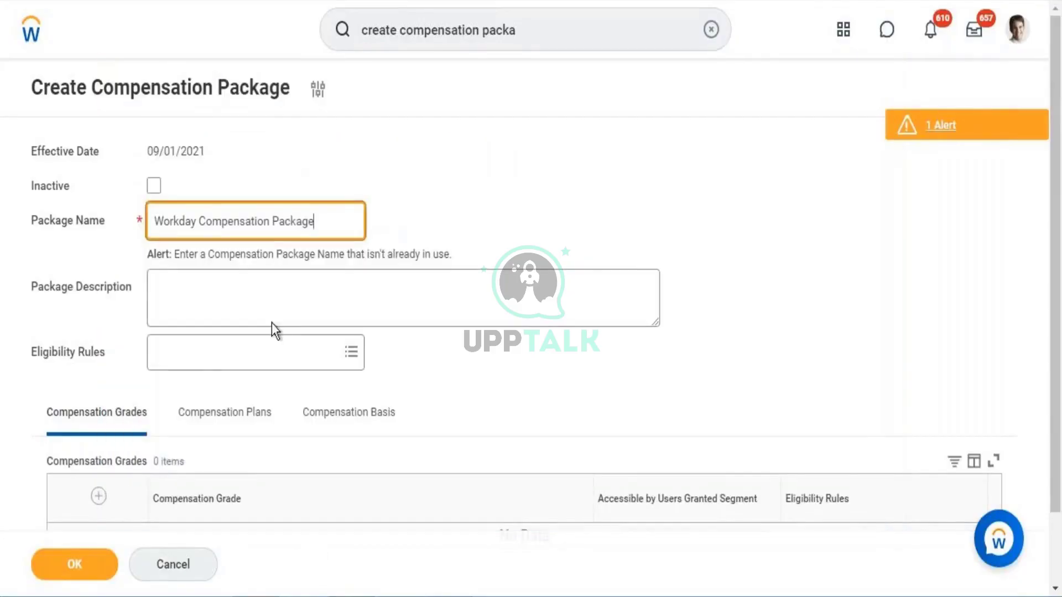
click(193, 352)
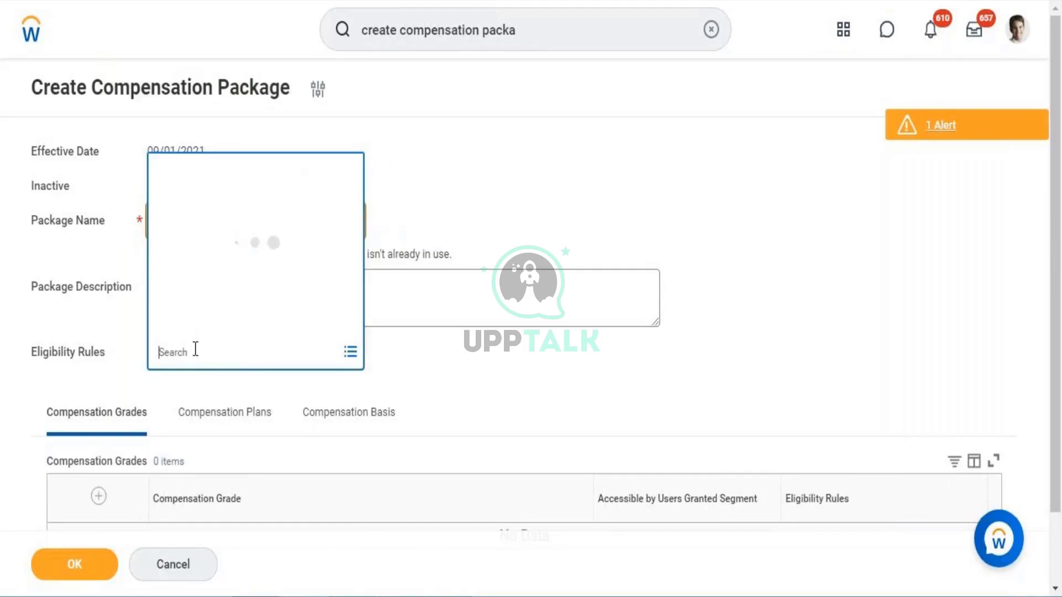
key(ctrl+v)
key(Return)
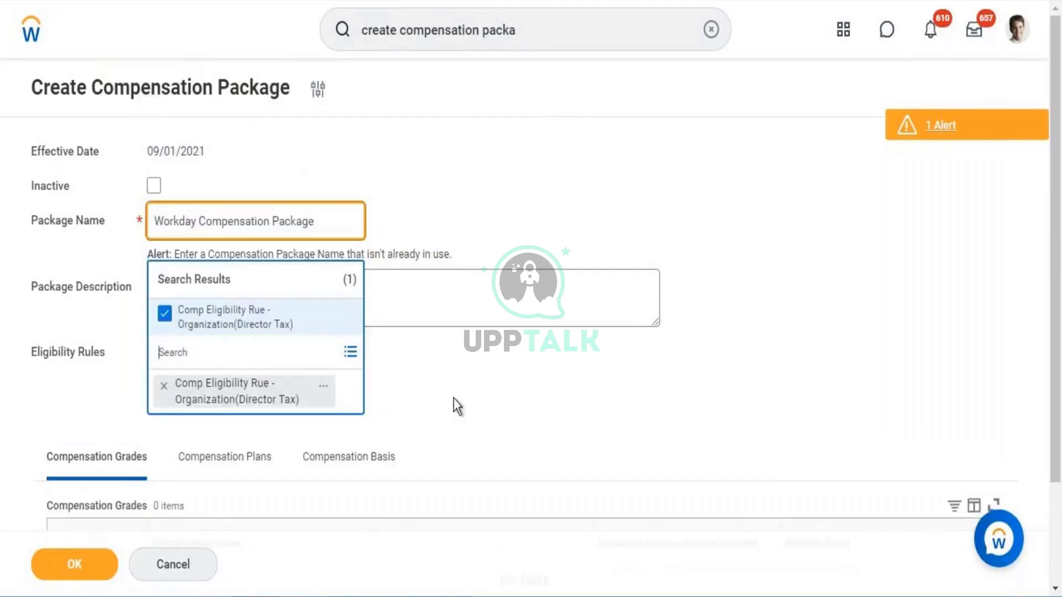
click(145, 384)
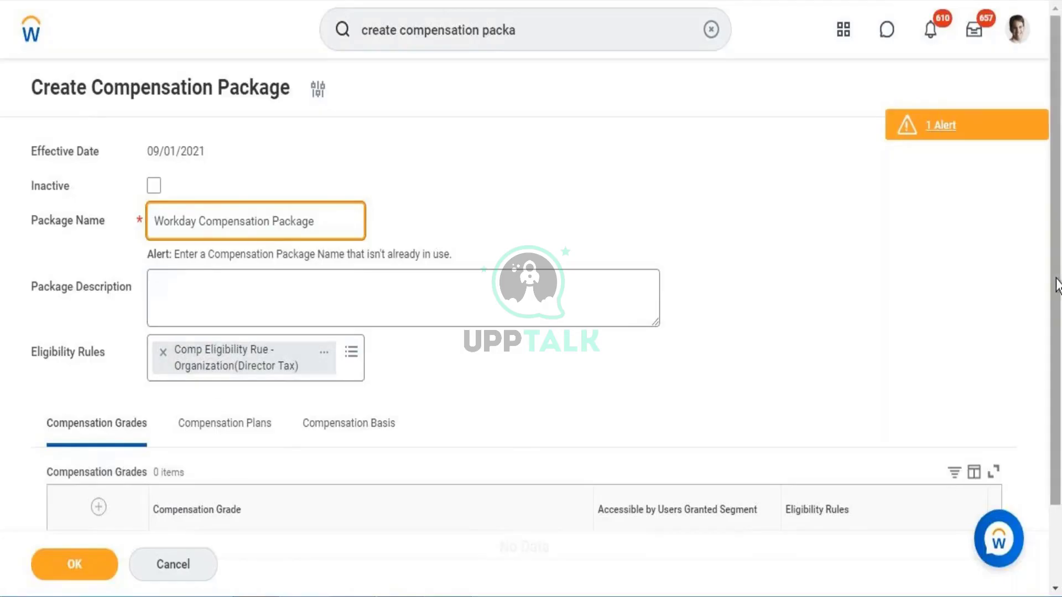
- Add a compensation grade row and copy "WD Compensation Grade" from the Notepad notes
click(1058, 528)
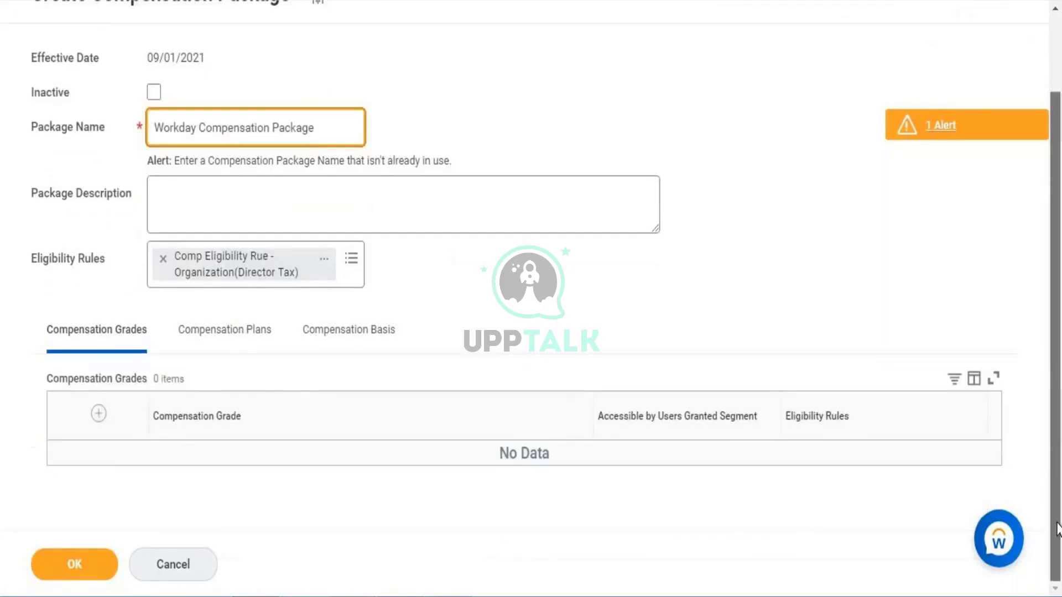
click(99, 414)
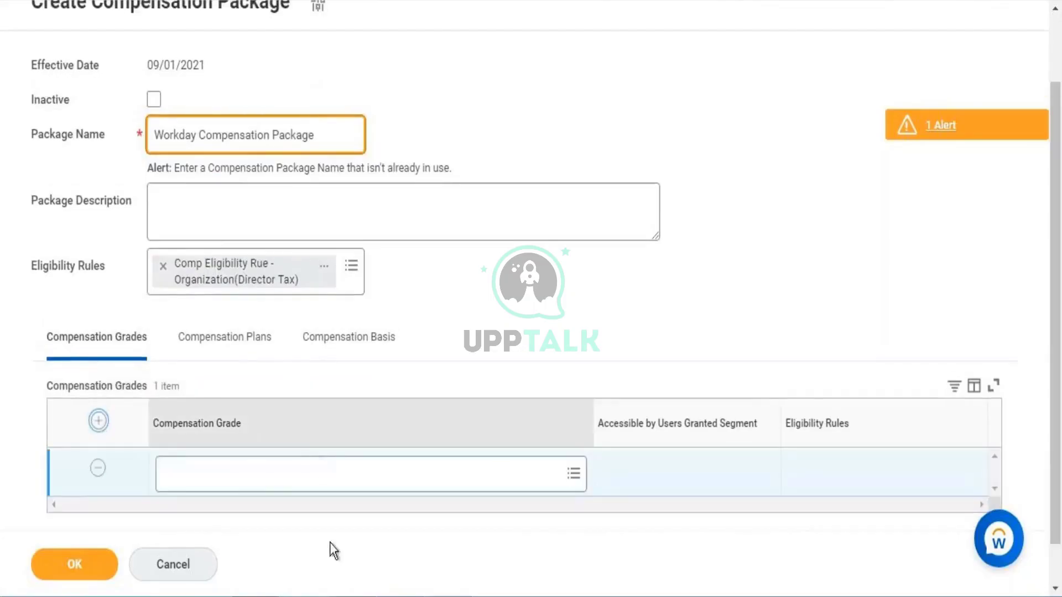
key(alt+Tab)
click(233, 219)
drag(247, 193, 114, 193)
right_click(114, 192)
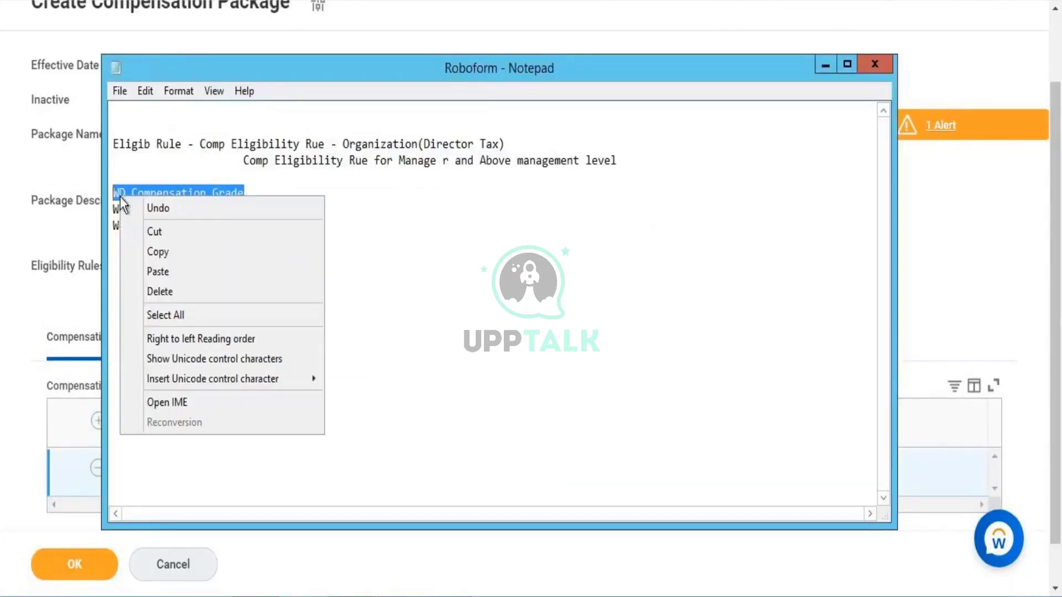
click(157, 251)
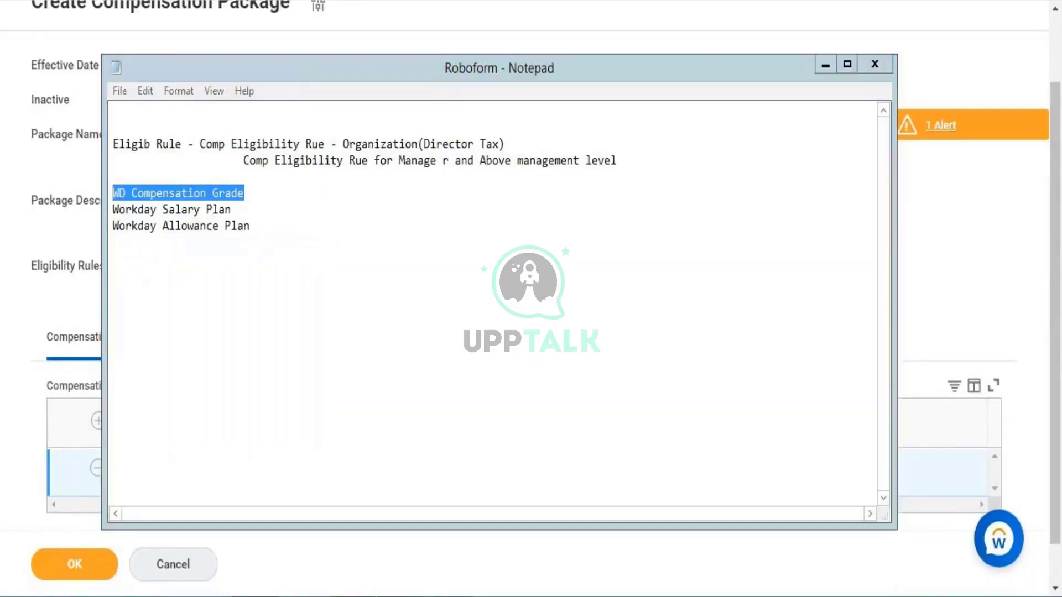
- Back in Workday, assign WD Compensation Grade to the new compensation grade row
key(alt+Tab)
click(240, 482)
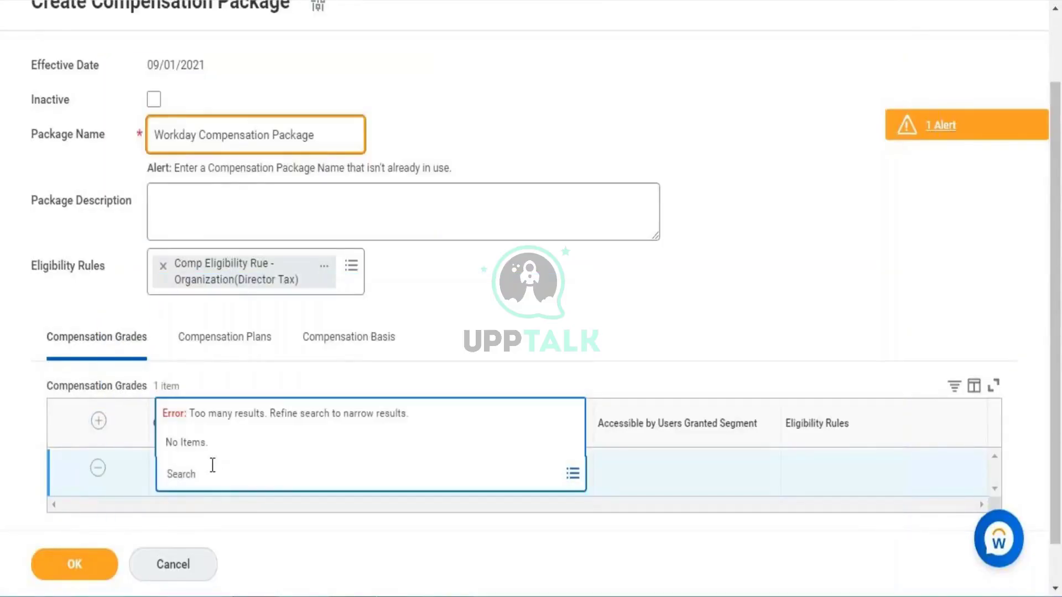
key(ctrl+v)
key(Return)
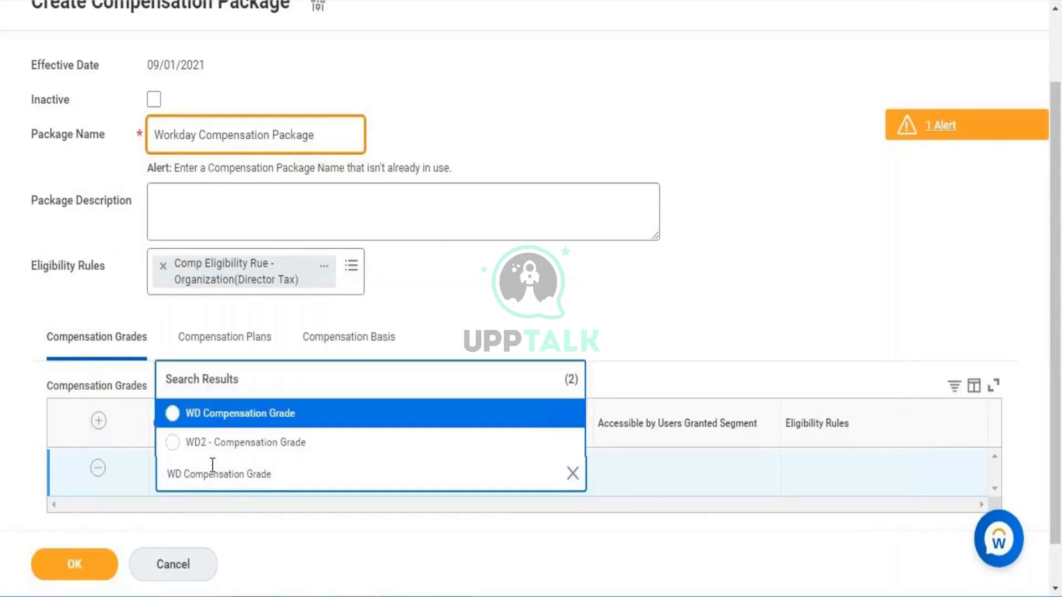
key(Return)
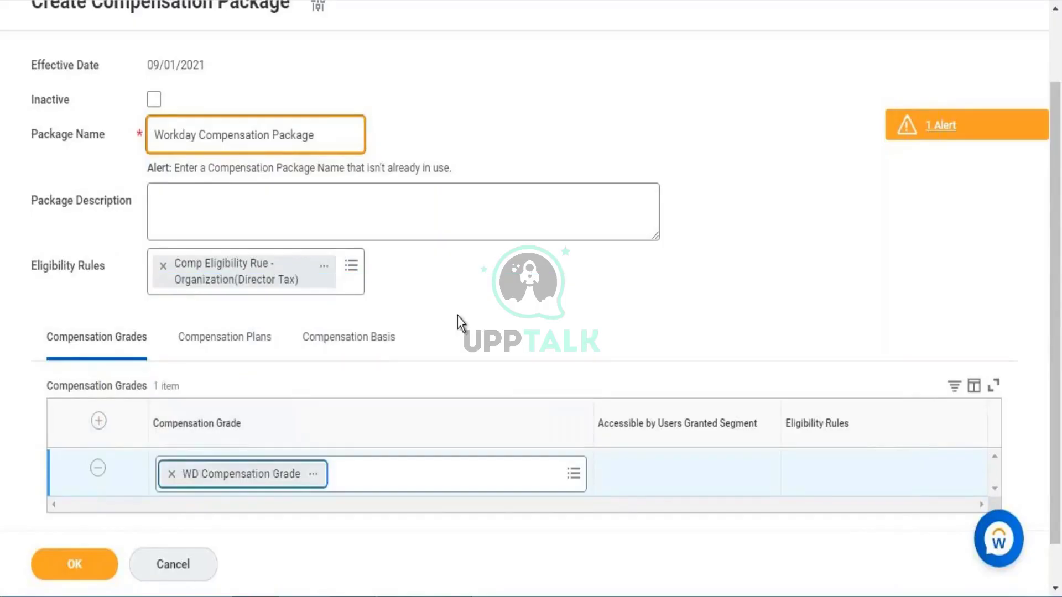
- Add two compensation plan rows to the package and copy "Workday Salary Plan" from the Notepad notes
click(229, 337)
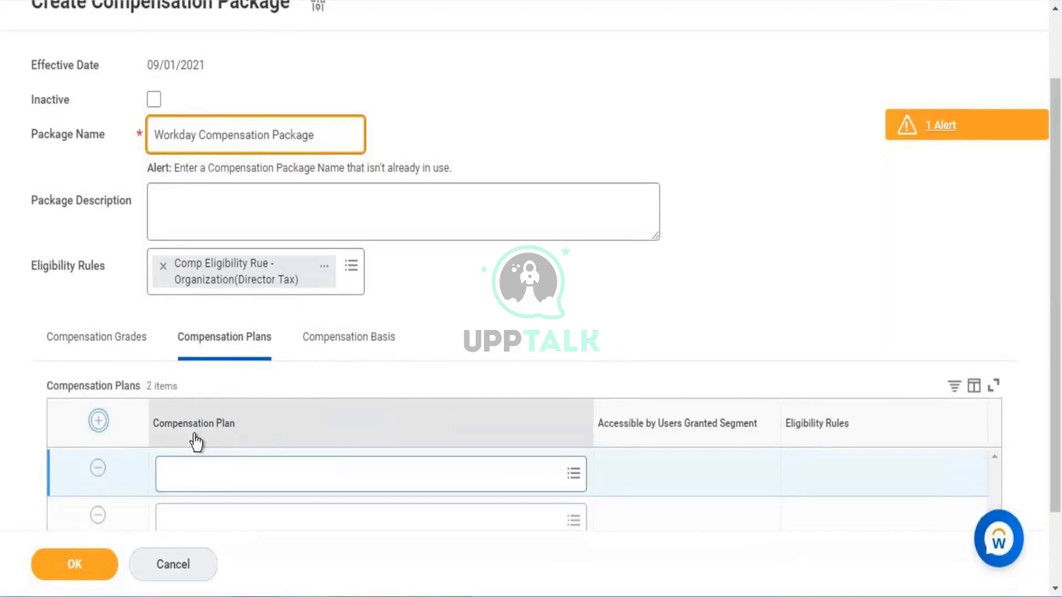
scroll(241, 415, down, 2)
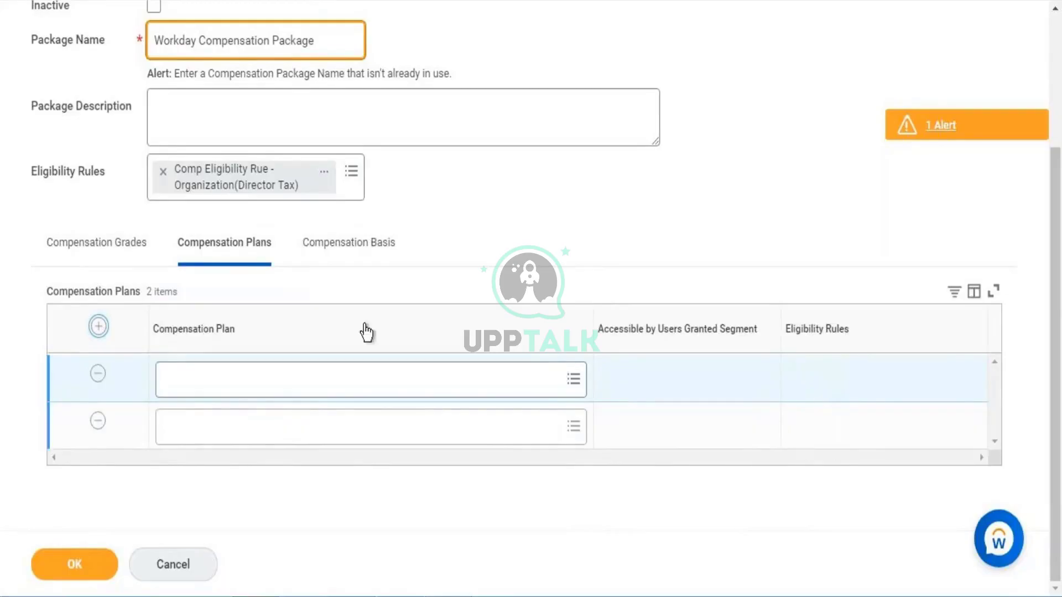
click(256, 596)
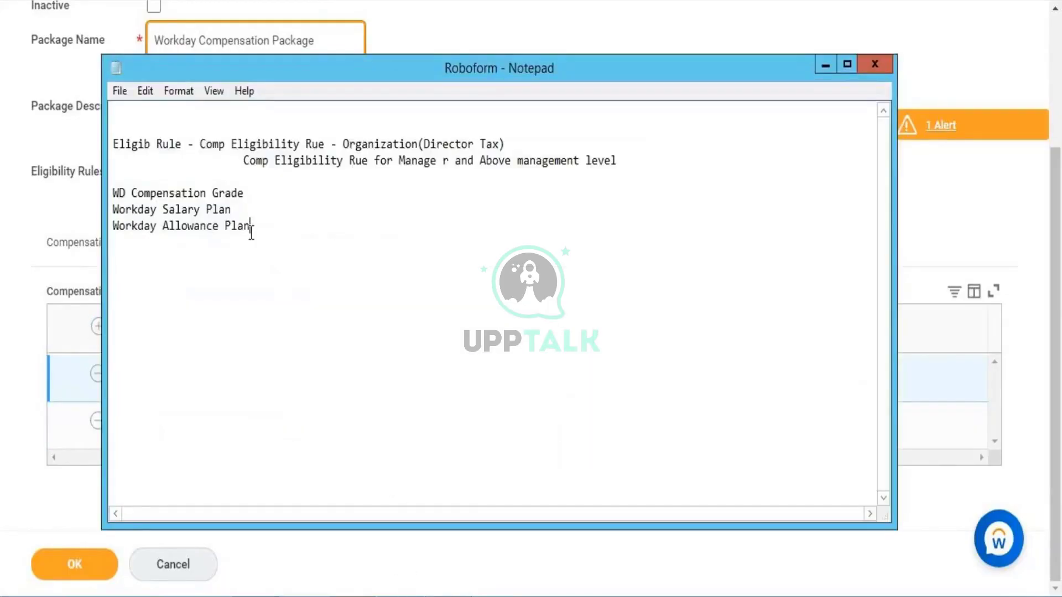
drag(234, 209, 114, 210)
right_click(132, 212)
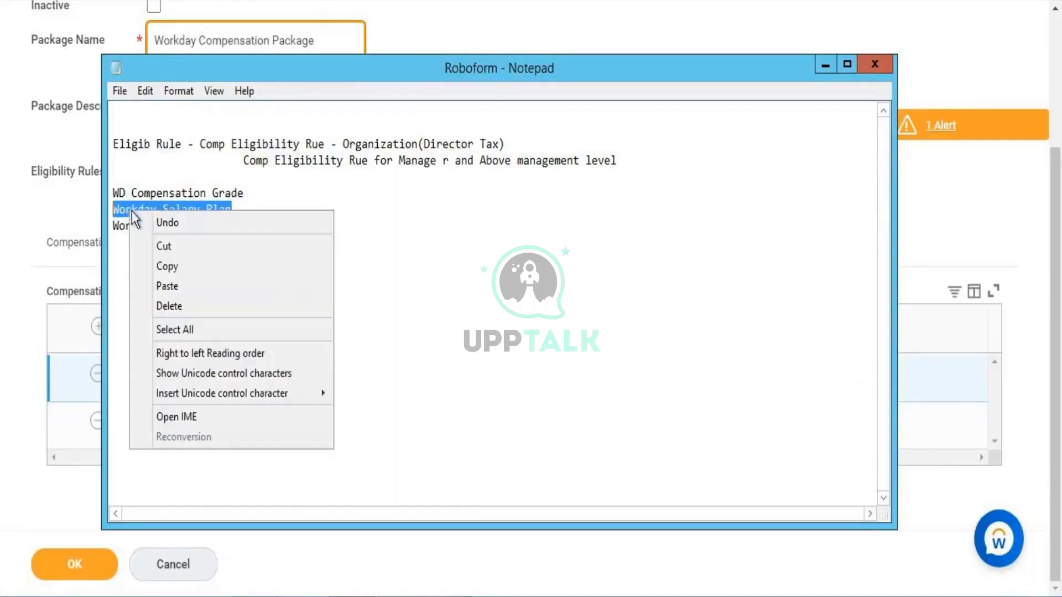
click(194, 267)
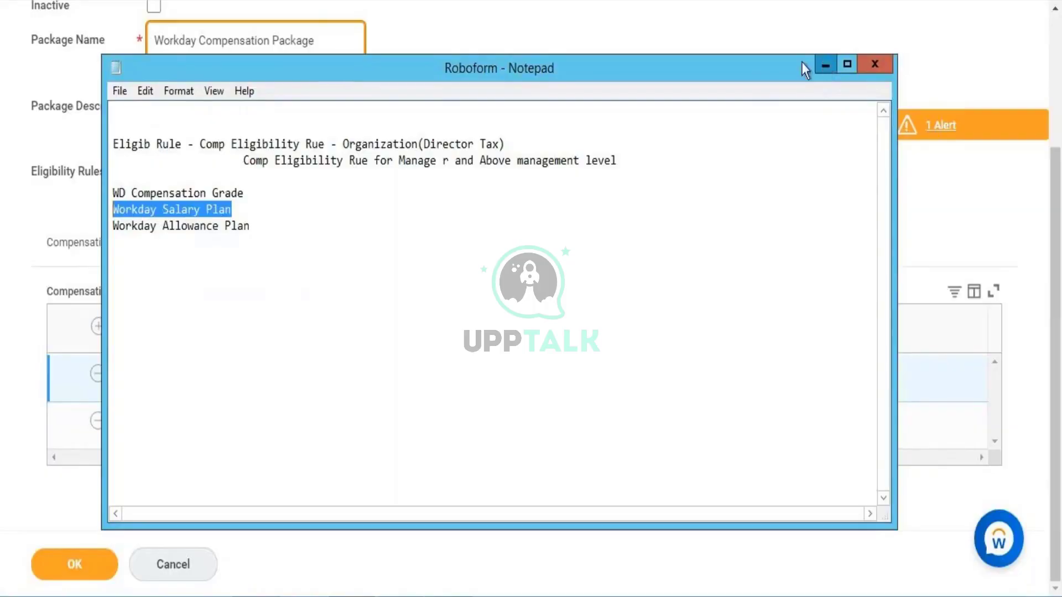
- Back in Workday, assign Workday Salary Plan to the first compensation plan row
click(826, 64)
click(232, 375)
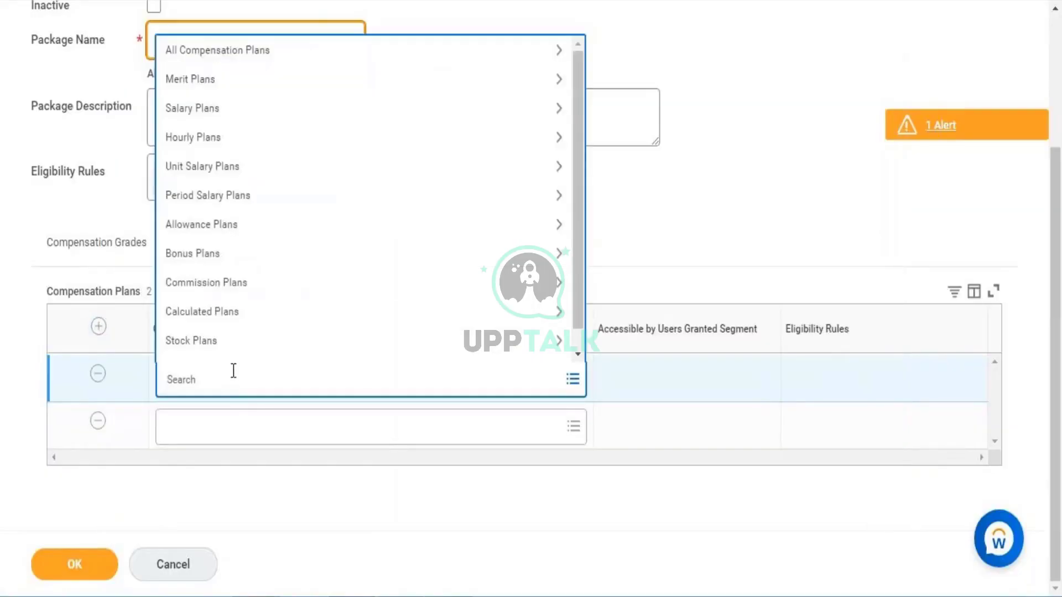
key(ctrl+v)
key(Return)
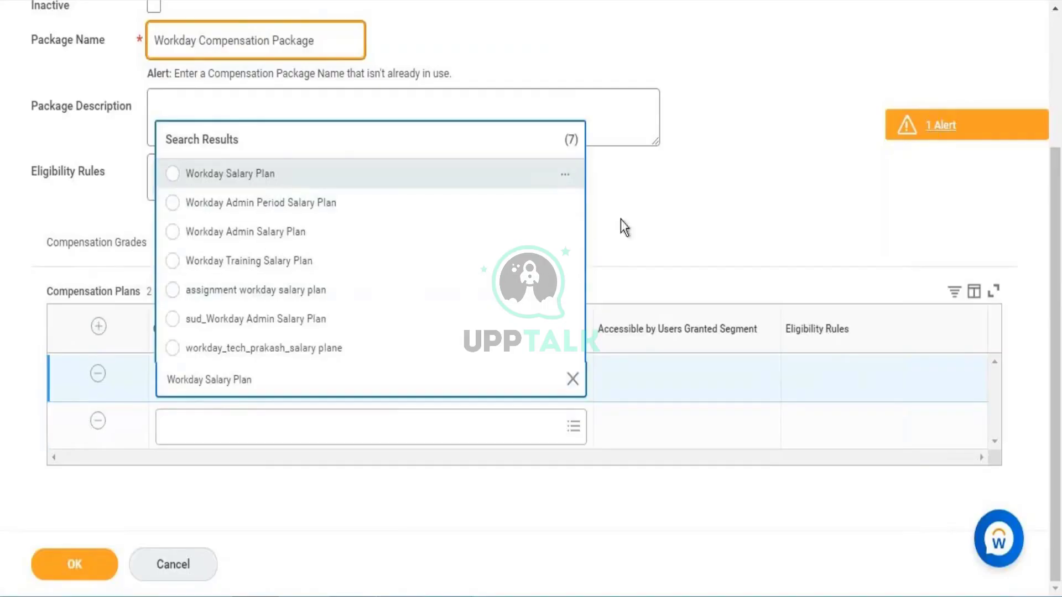
key(Return)
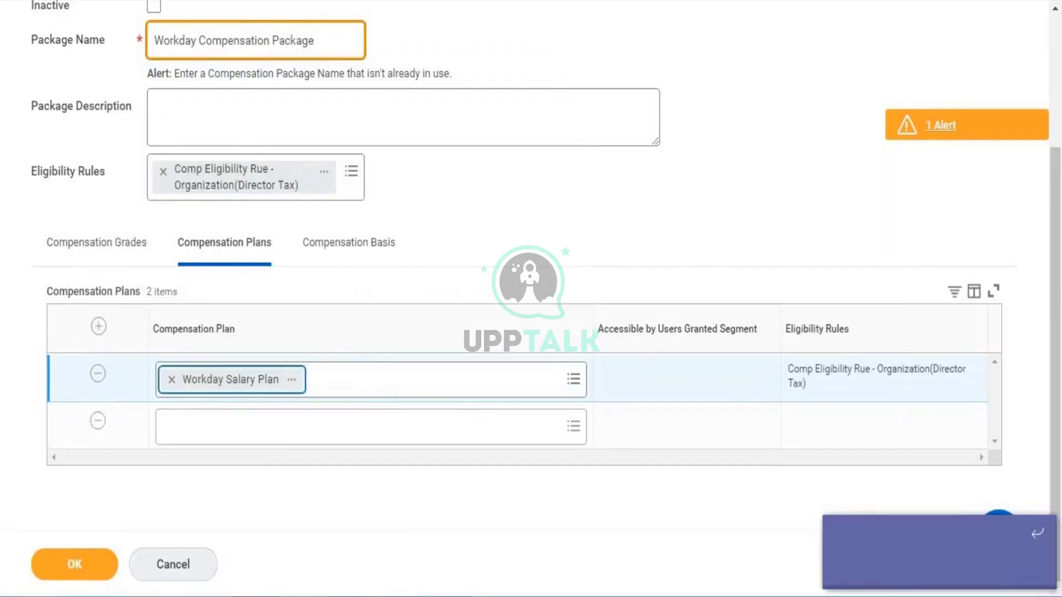
- Copy "Workday Allowance Plan" from the Notepad notes and assign it to the second compensation plan row
key(alt+Tab)
click(256, 226)
drag(256, 225, 97, 227)
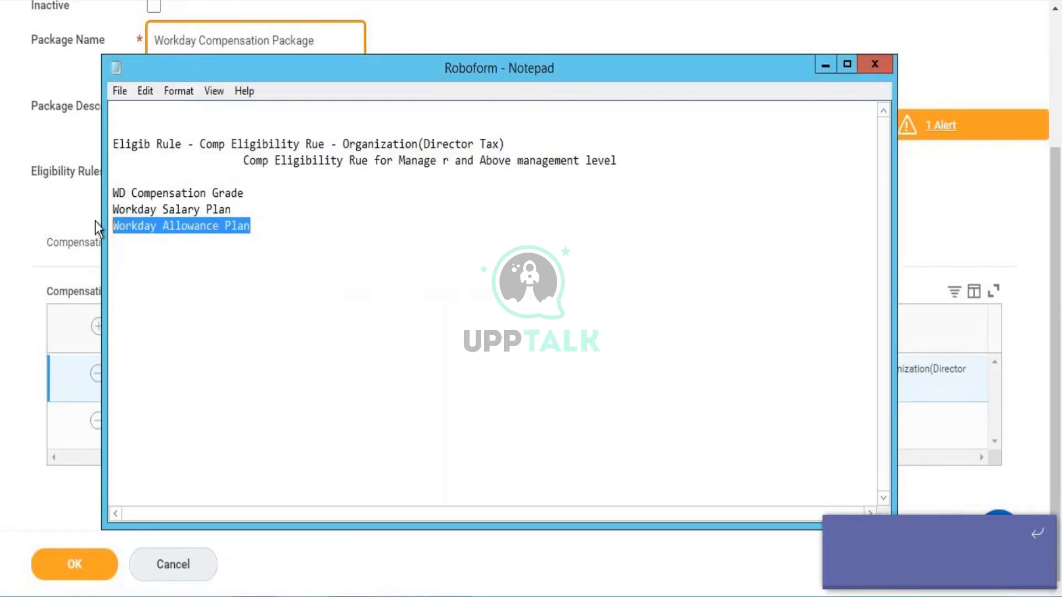
click(825, 67)
click(209, 427)
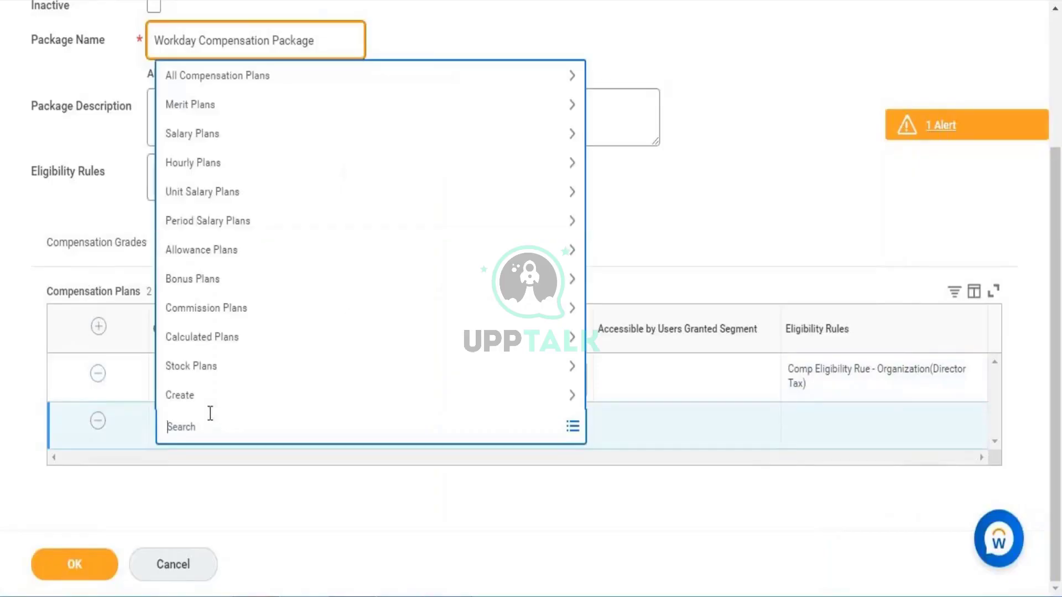
key(ctrl+v)
key(Return)
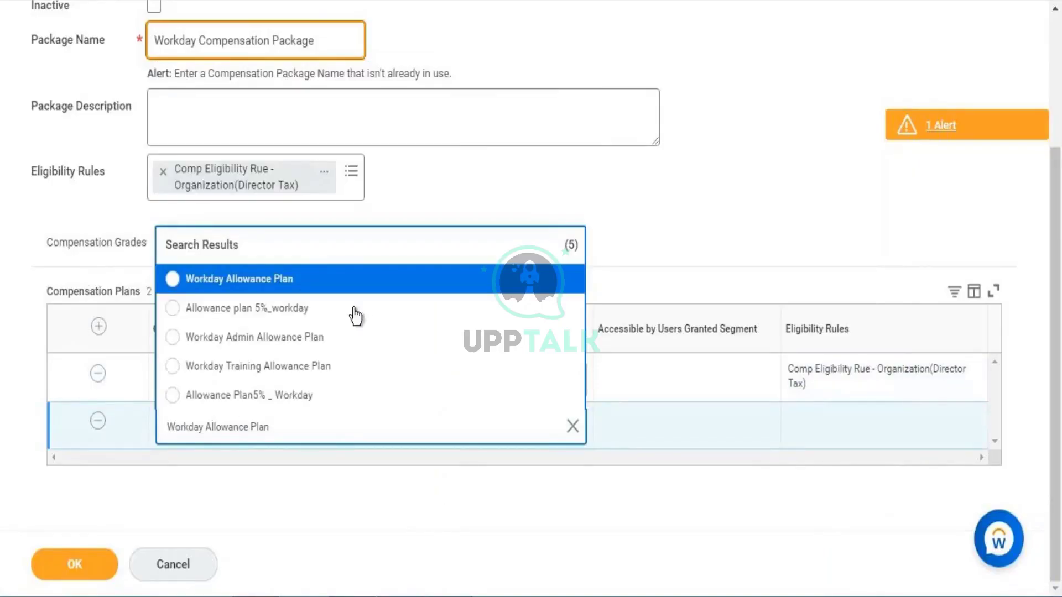
click(297, 281)
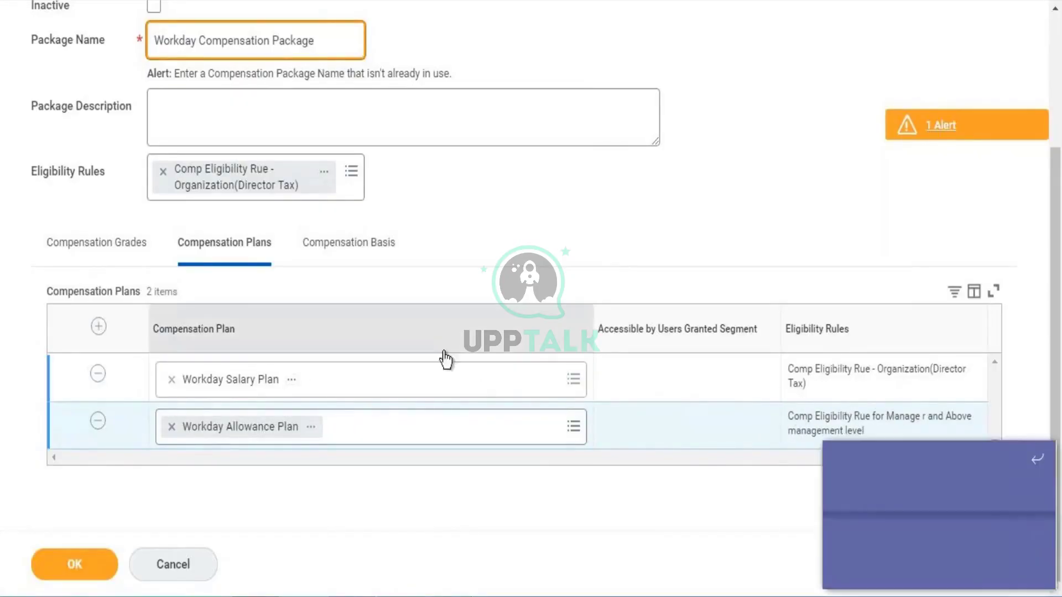
- Review the package's compensation grades and its assigned eligibility rule
scroll(359, 232, up, 2)
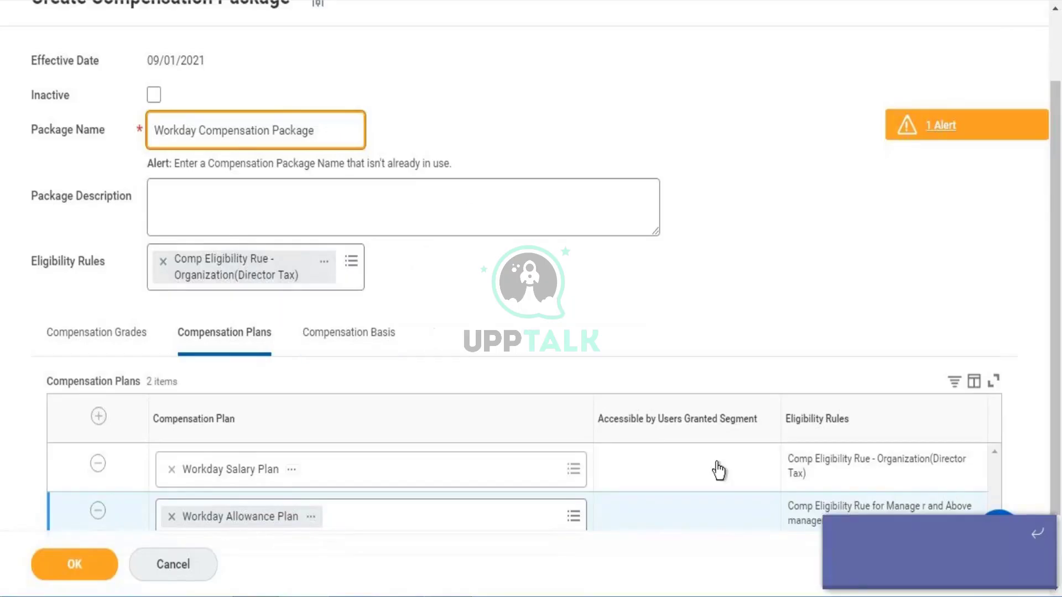
click(104, 332)
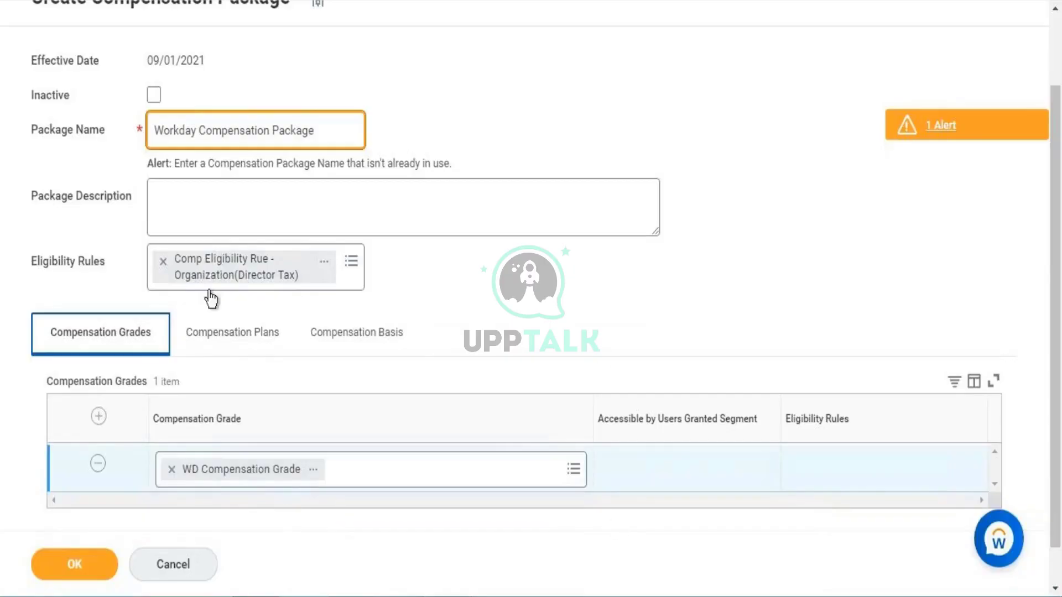
- Check the package's compensation plans and their eligibility rules, and try to submit the package
click(218, 342)
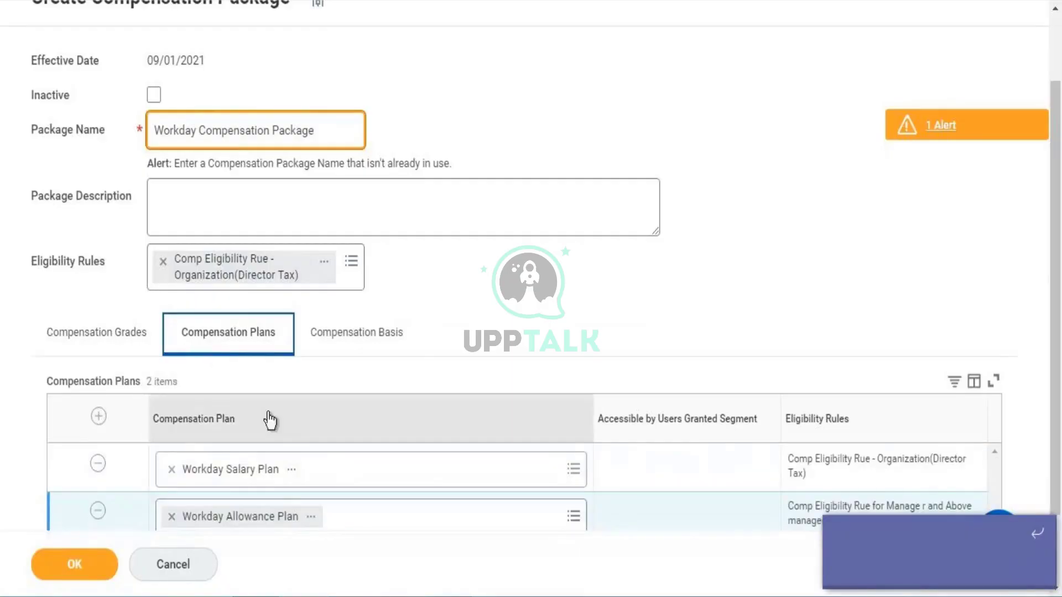
scroll(286, 443, down, 2)
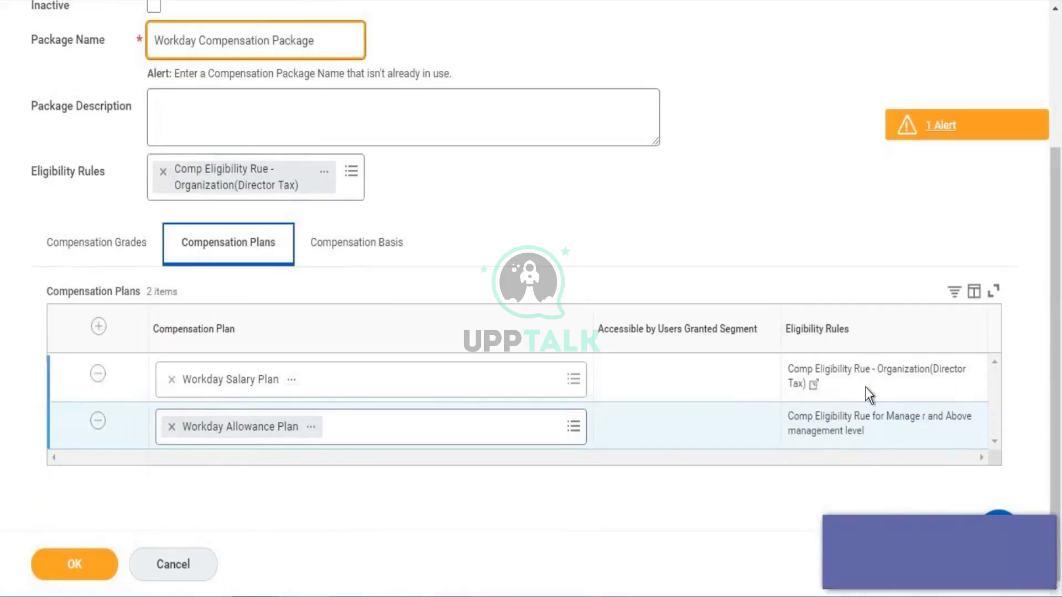
click(75, 559)
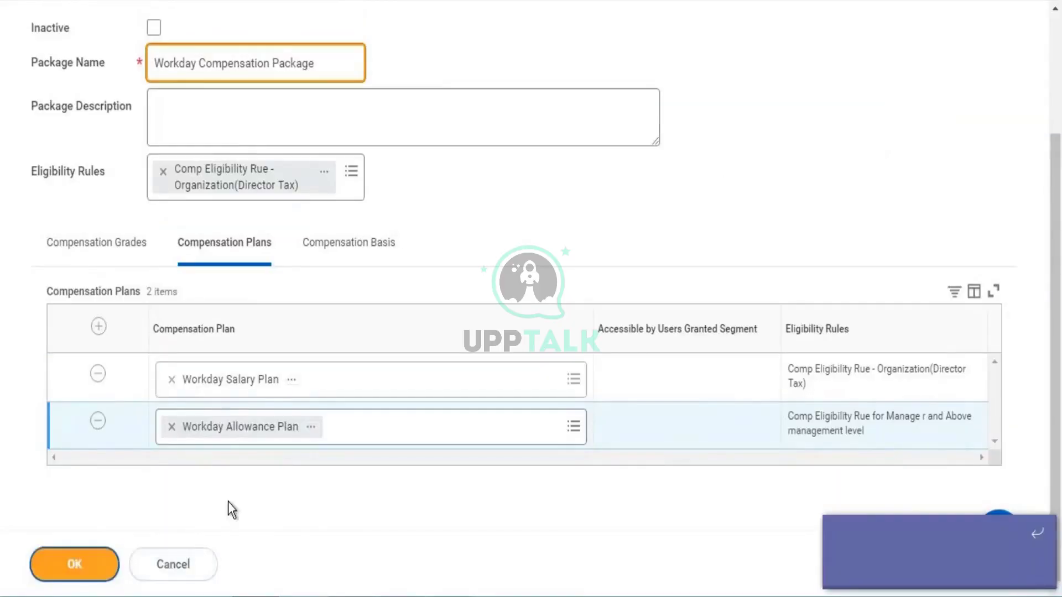
click(79, 570)
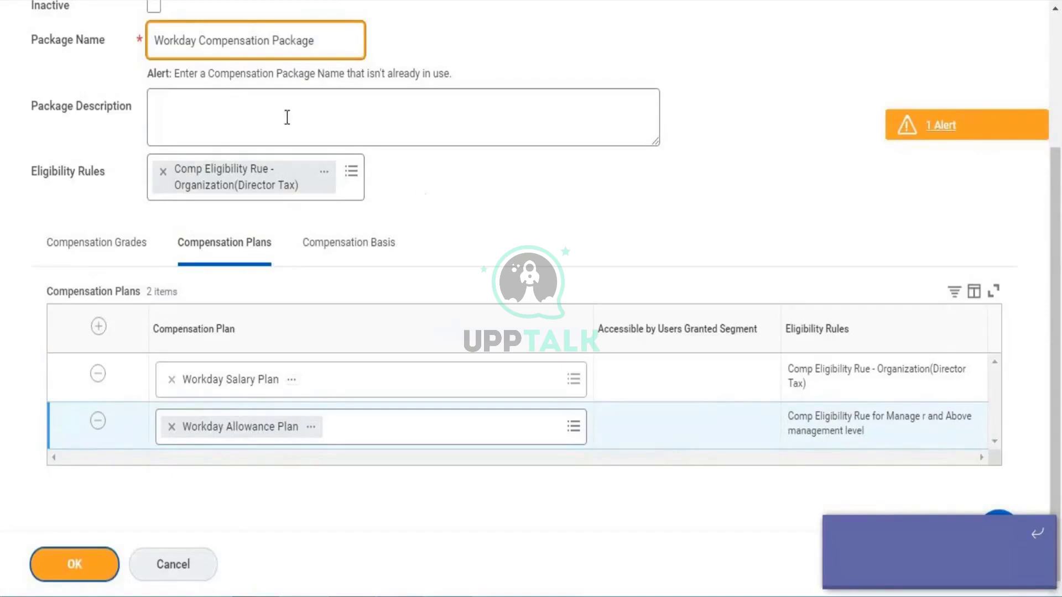
- Change "Workday" in the package name to "WD" so it reads "WDCompensation Package", and submit the package
click(207, 42)
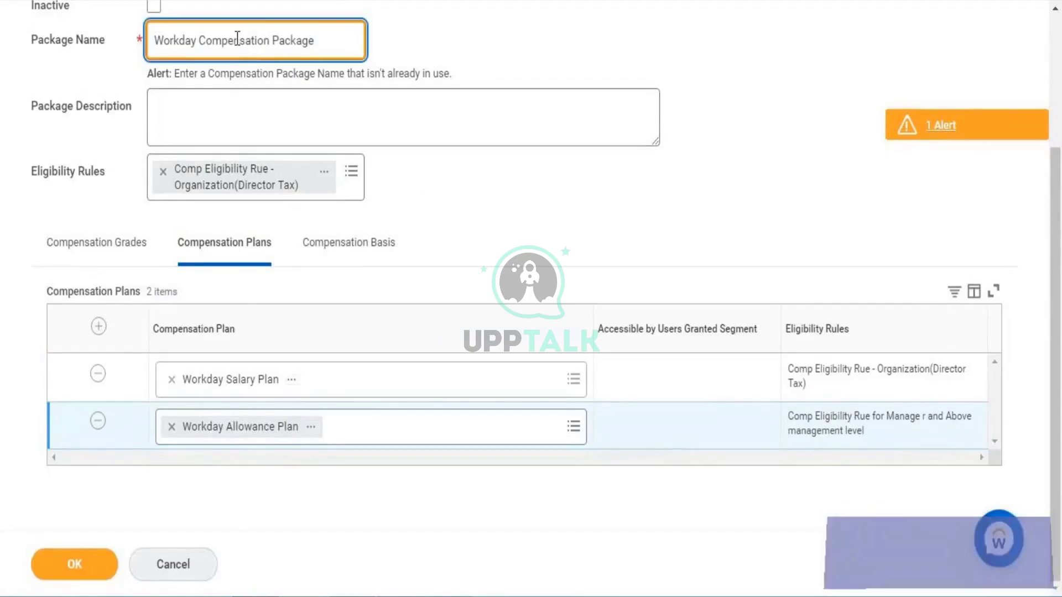
drag(200, 41, 166, 43)
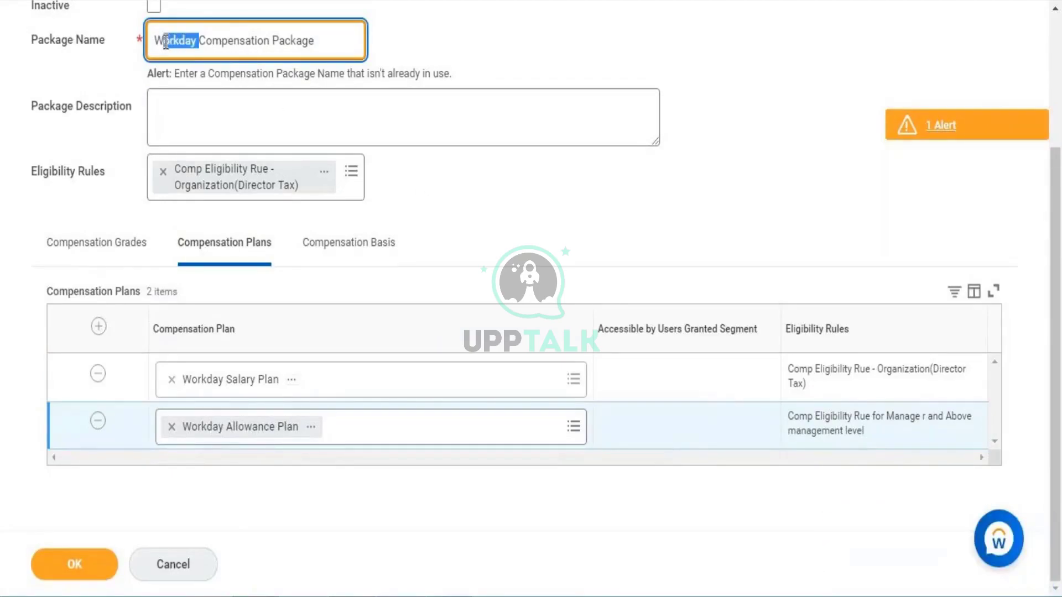
text(D)
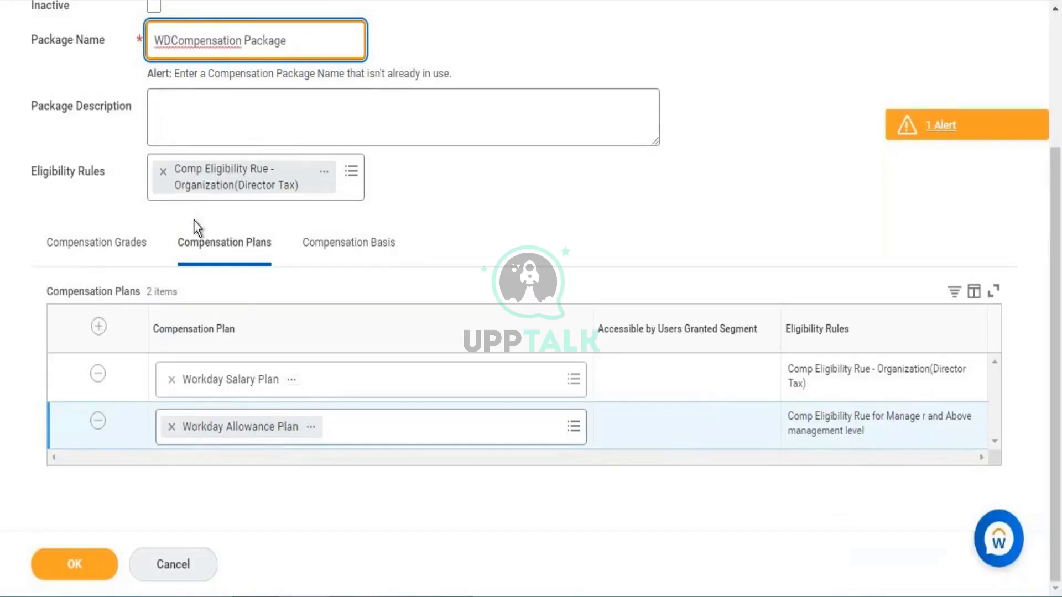
click(69, 559)
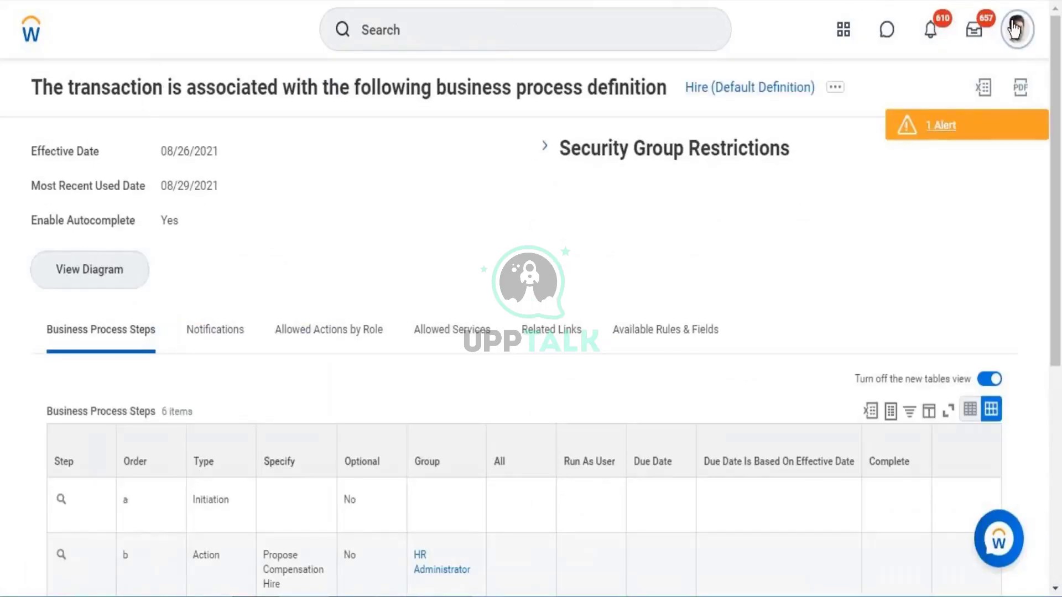
- Open the signed-in worker's profile, go to their manager's profile and view the manager's compensation
click(1018, 29)
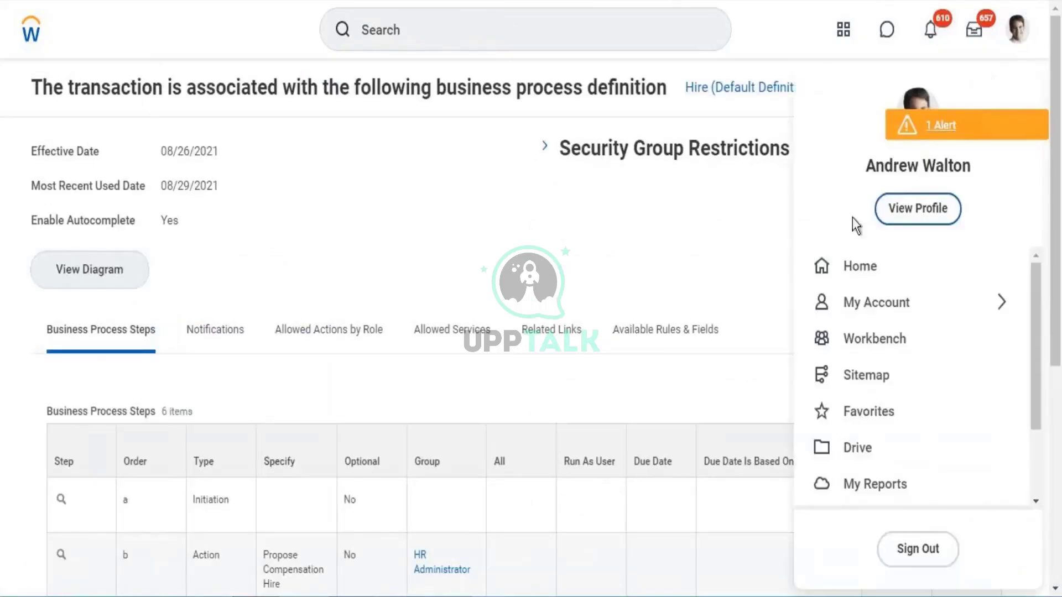
click(905, 211)
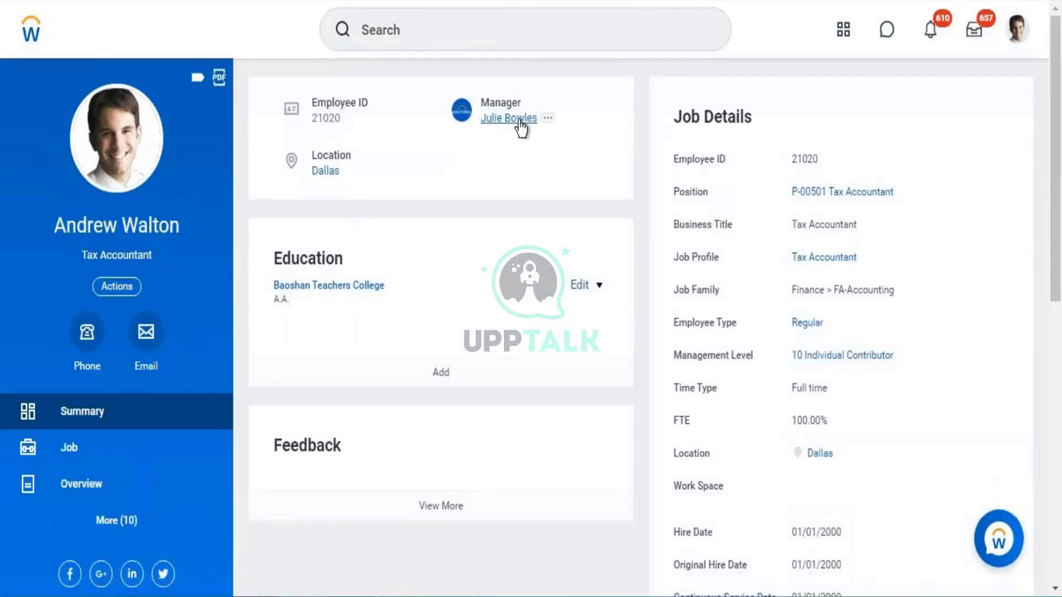
click(519, 120)
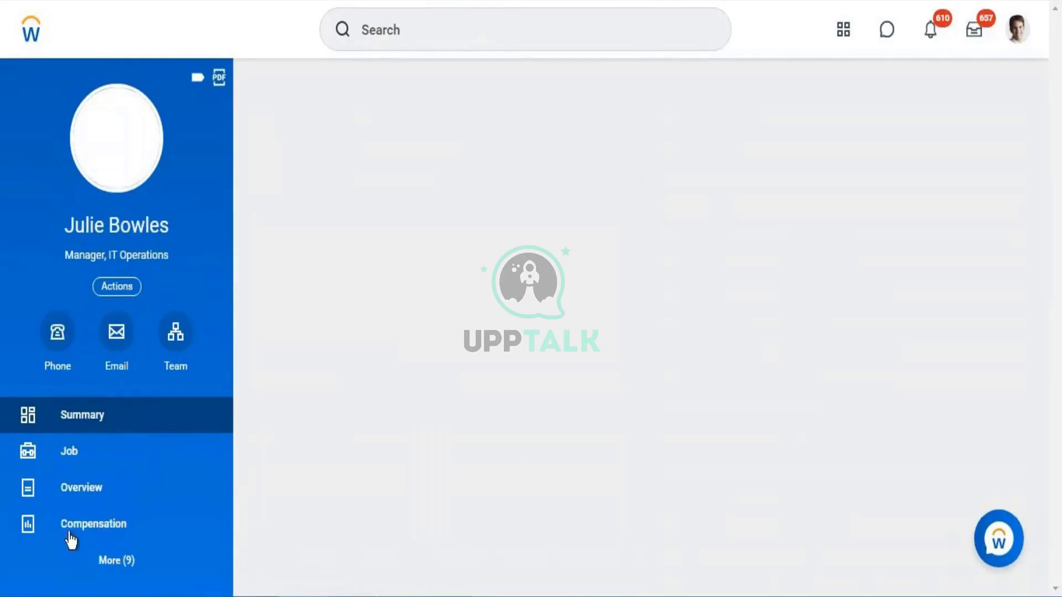
click(77, 531)
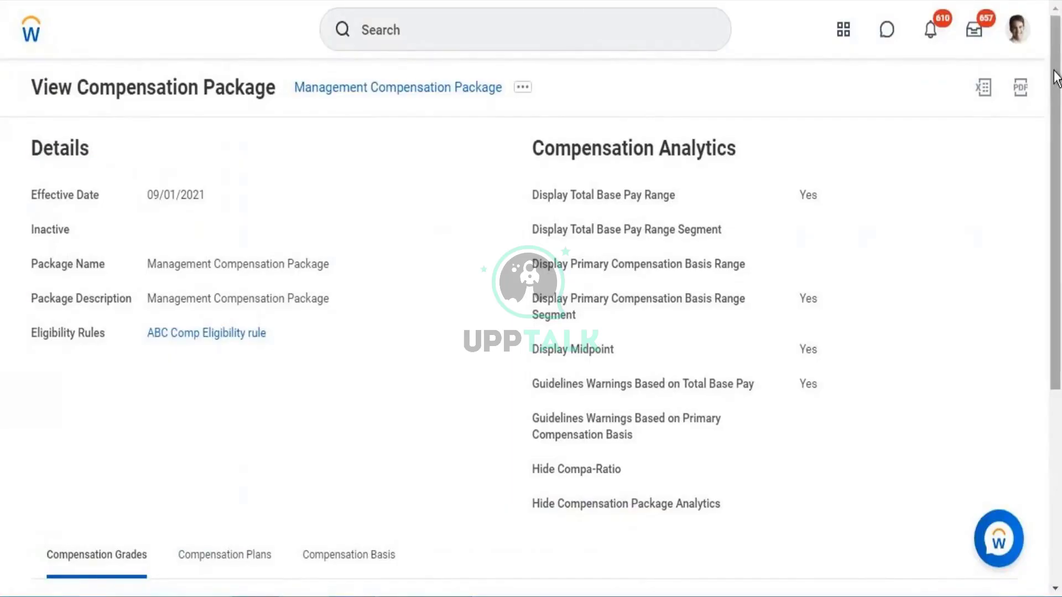
- Examine the Management Compensation Package's compensation grades, its compensation plans and their eligibility rules
drag(1054, 83, 1059, 348)
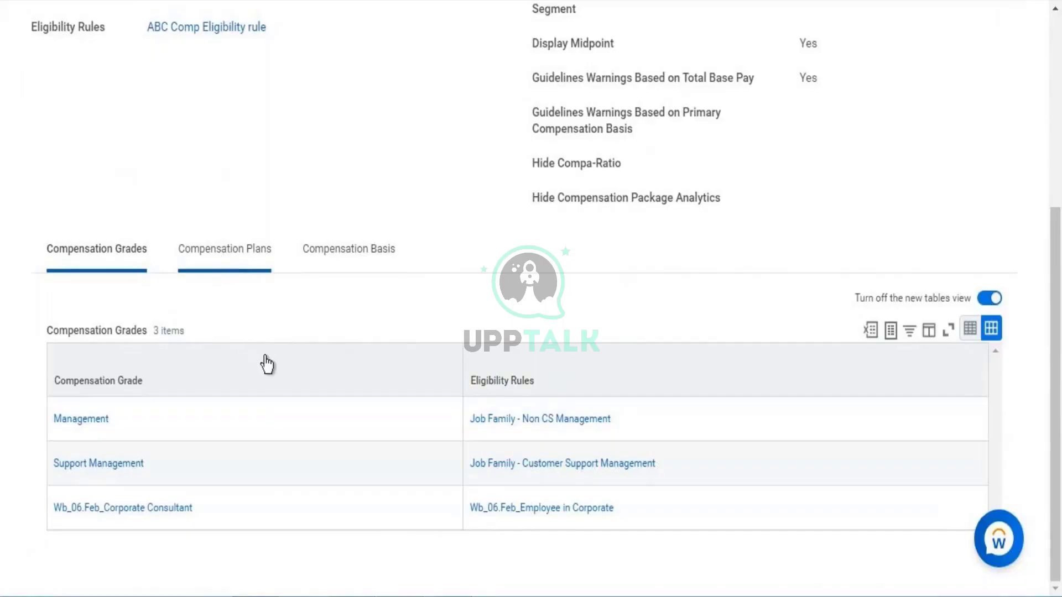
scroll(301, 181, down, 2)
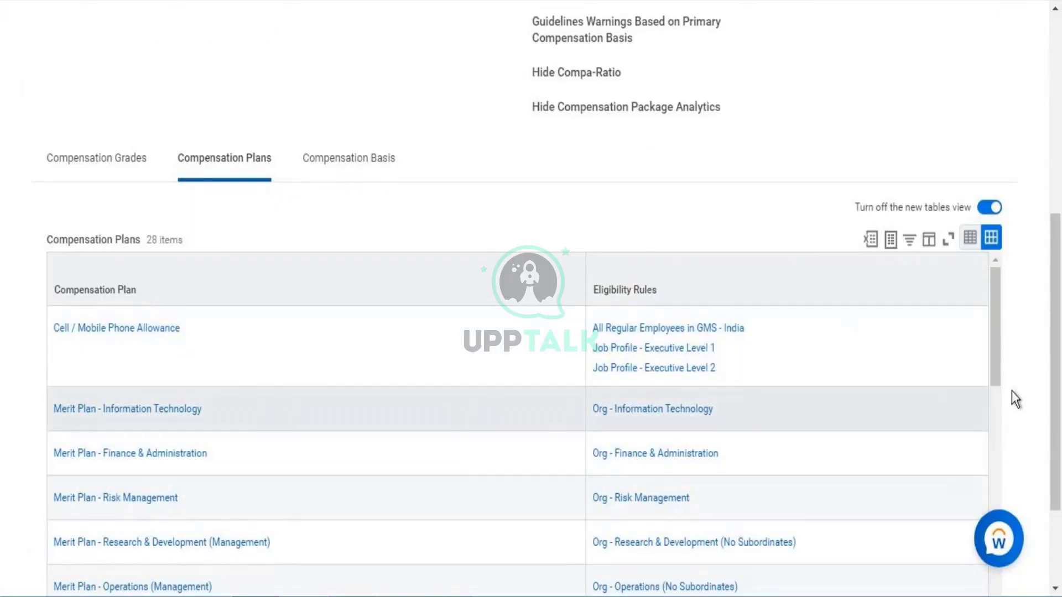
scroll(990, 387, down, 4)
drag(987, 408, 980, 573)
scroll(980, 573, down, 4)
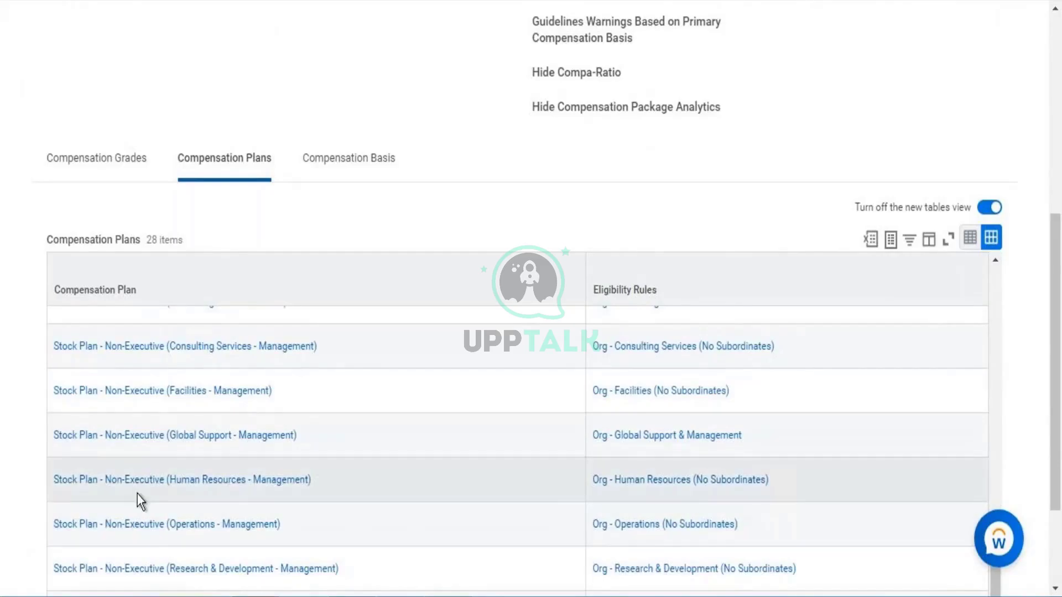
scroll(139, 500, down, 3)
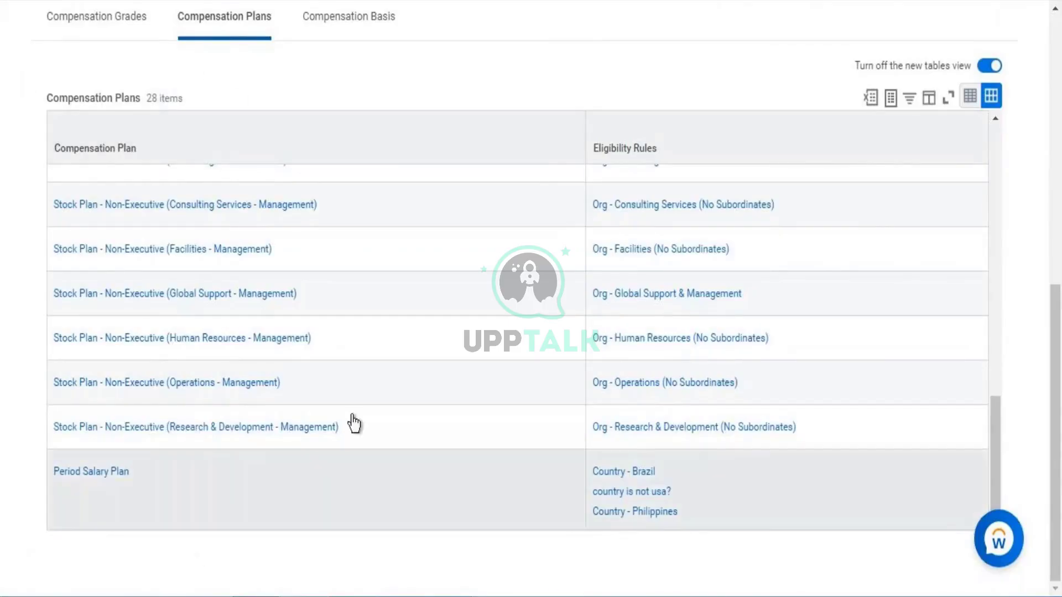
scroll(223, 486, up, 2)
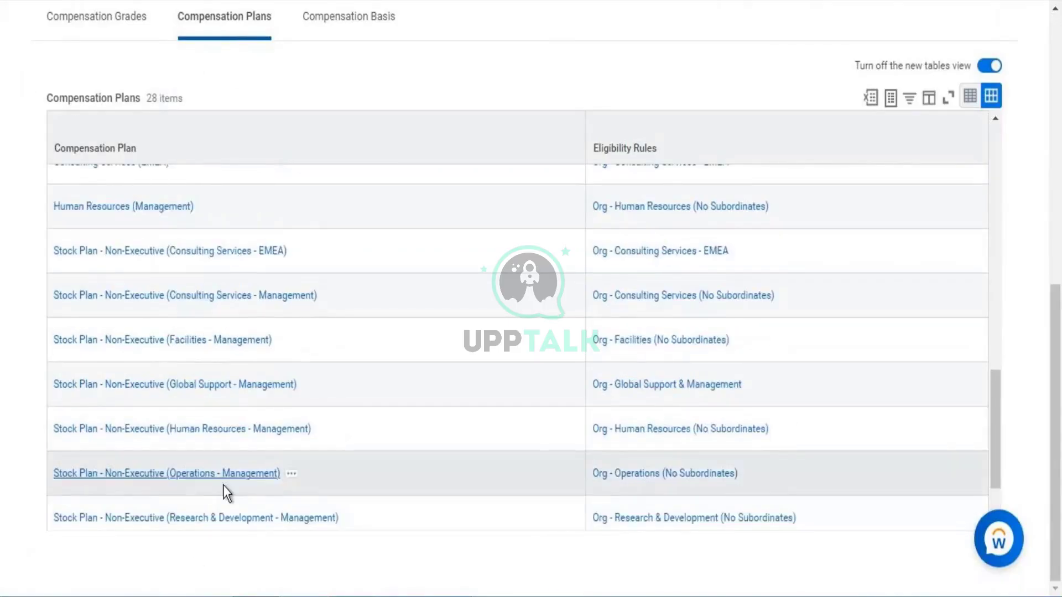
scroll(224, 486, up, 5)
scroll(307, 92, up, 6)
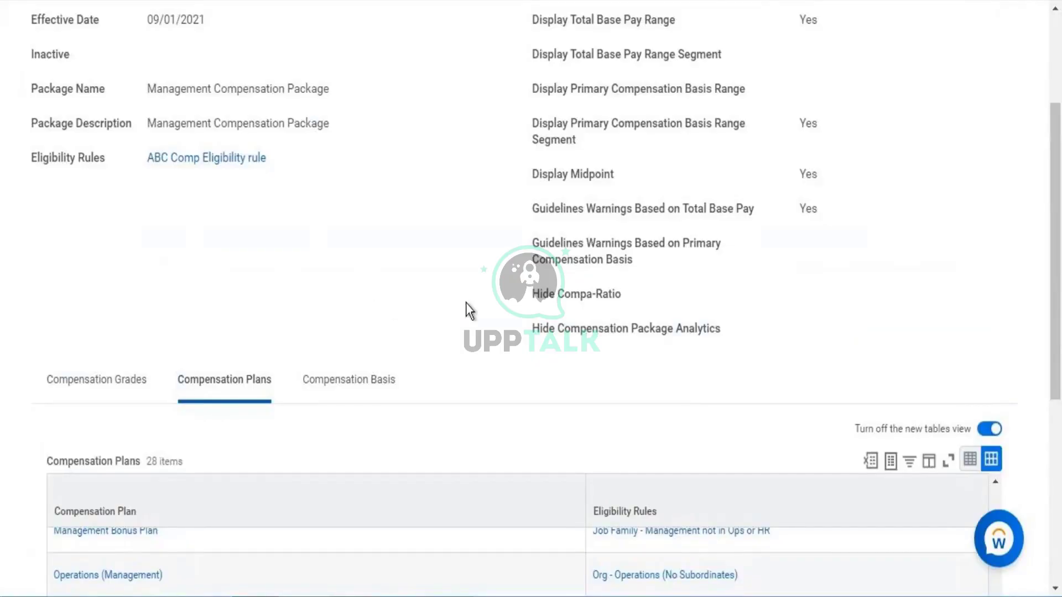
scroll(464, 308, up, 3)
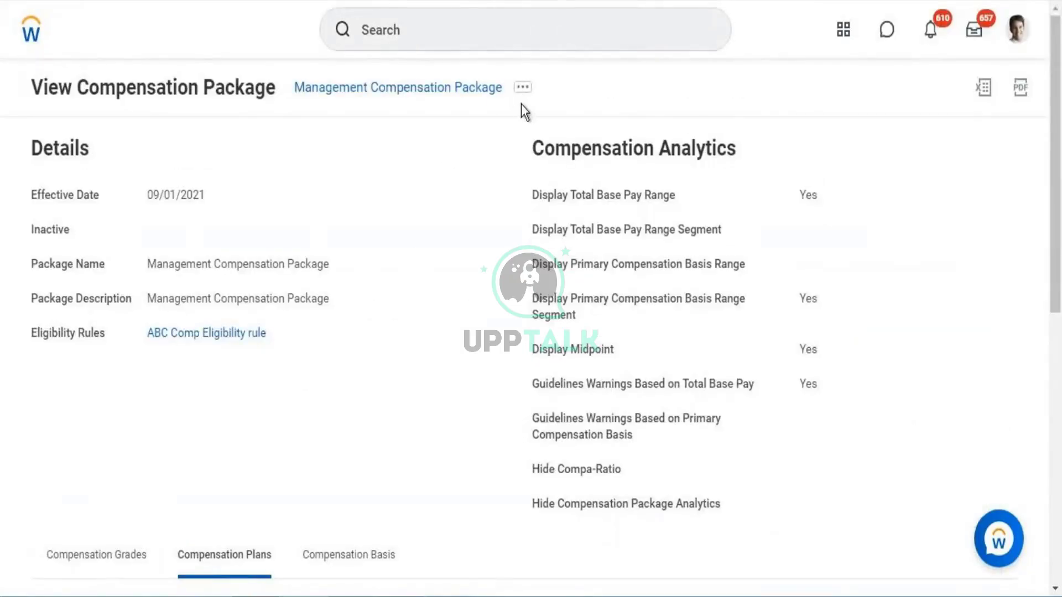
- Open the Management Compensation Package for editing with an effective date of 09/01/2021
click(523, 88)
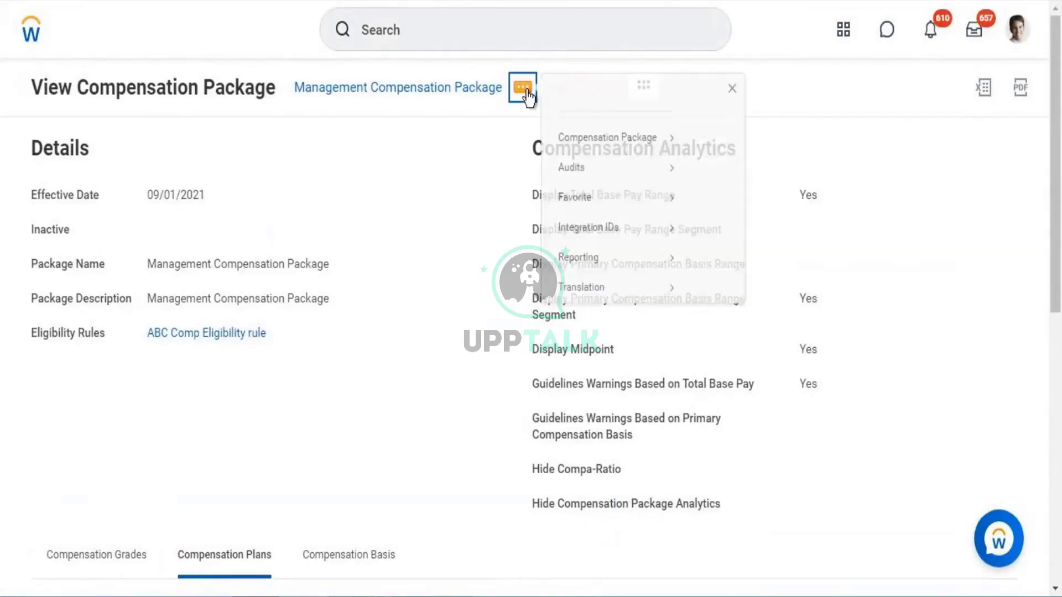
mouse_move(597, 156)
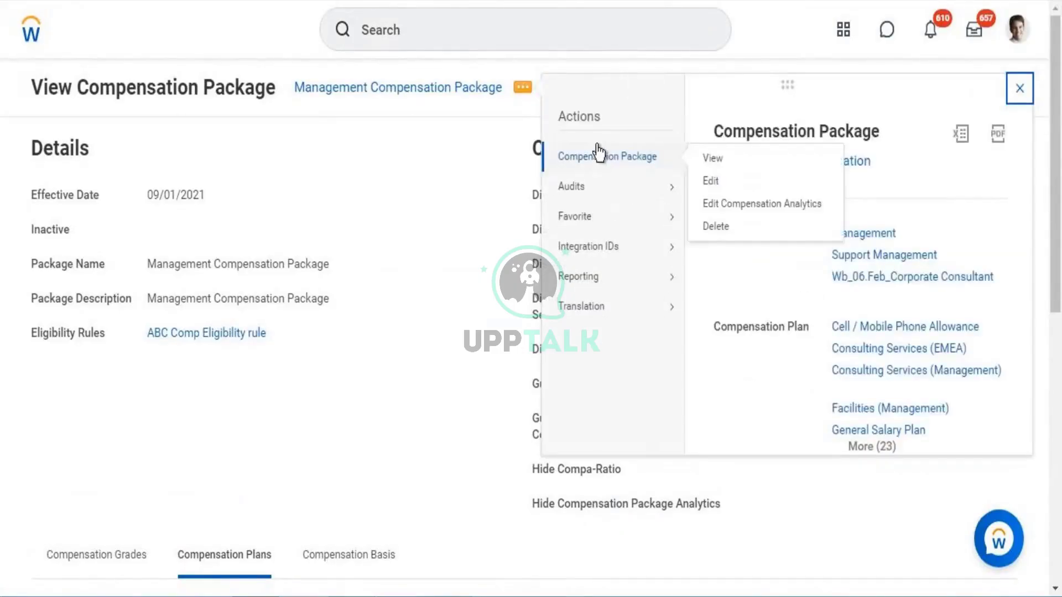
click(718, 182)
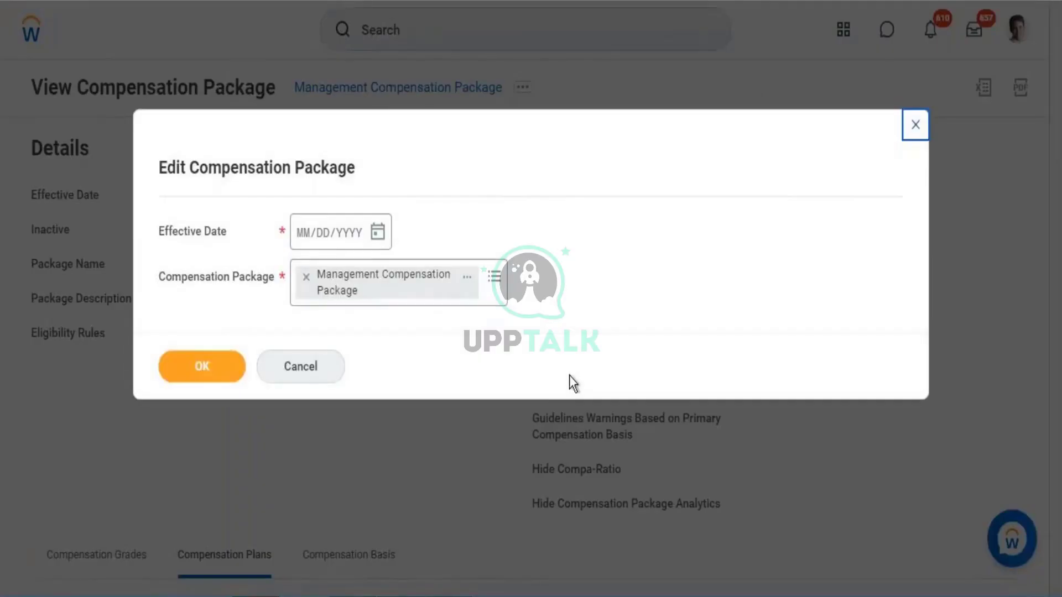
click(377, 232)
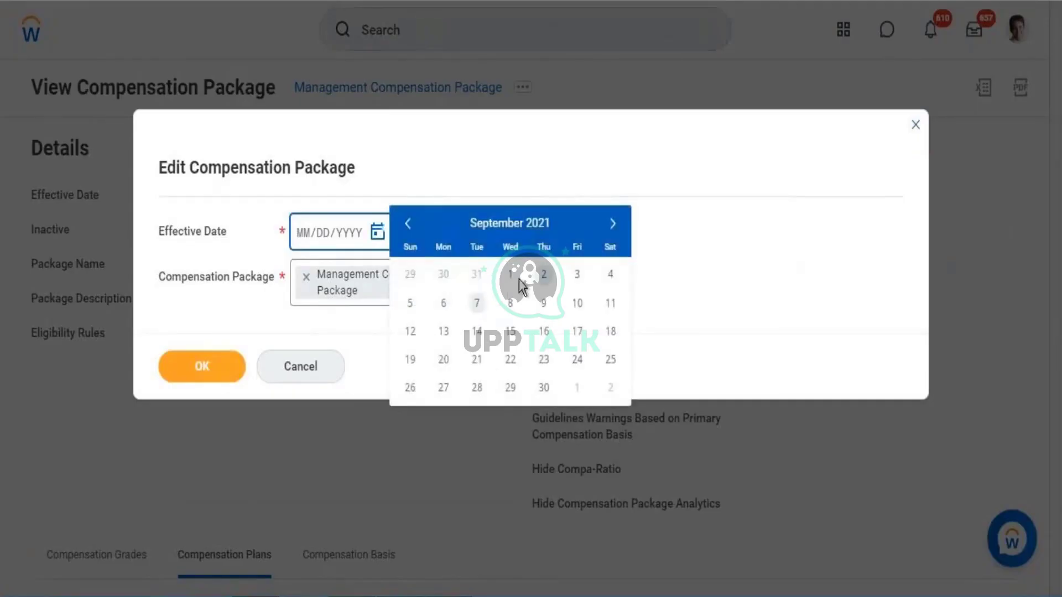
click(200, 367)
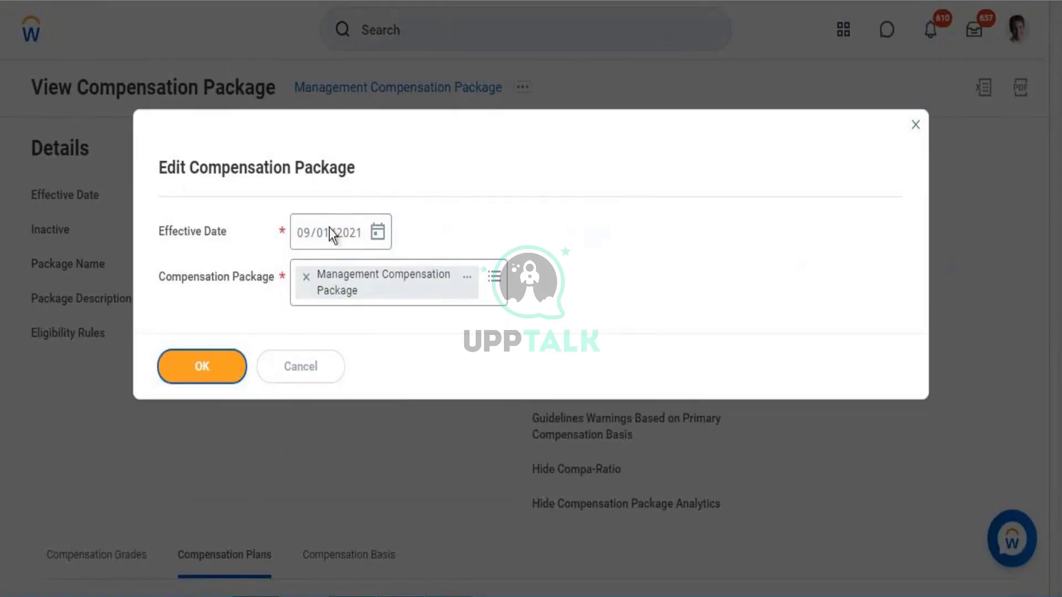
click(235, 359)
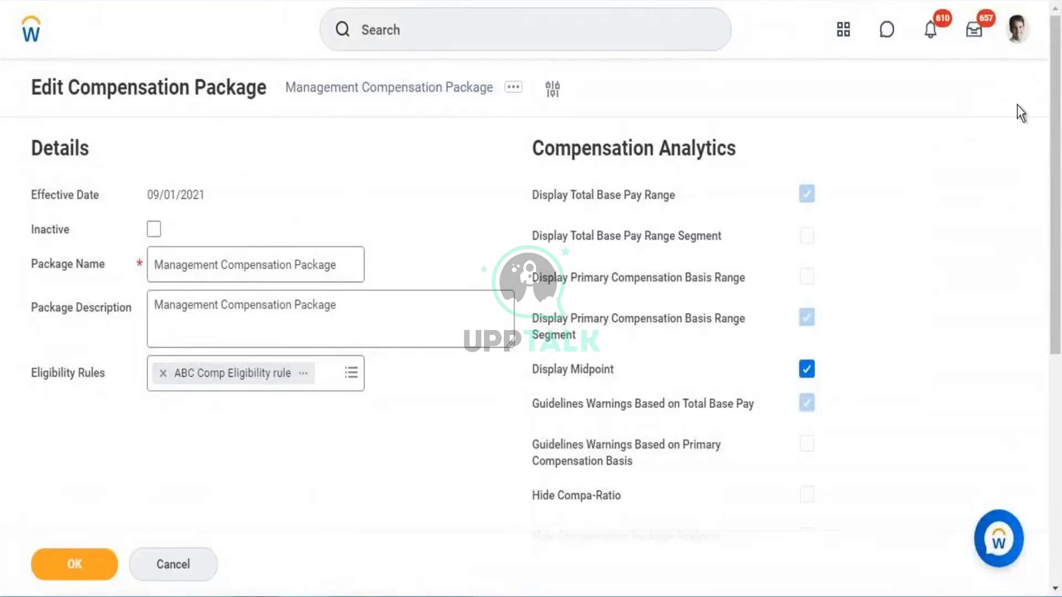
- Review the editable details, analytics options and compensation grades of the Management Compensation Package
drag(1056, 90, 1046, 319)
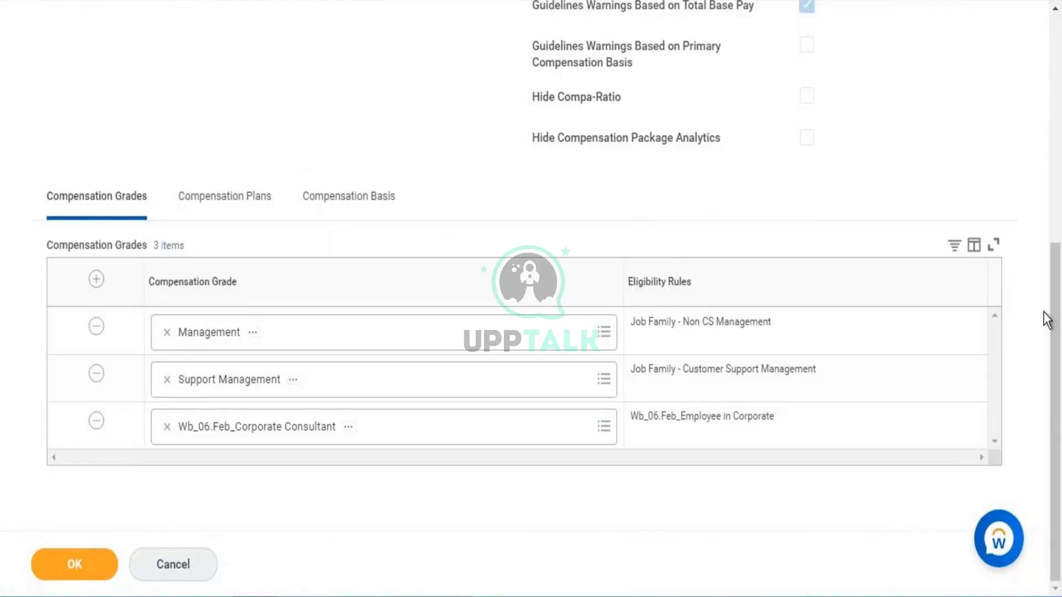
scroll(370, 245, up, 4)
scroll(430, 260, down, 5)
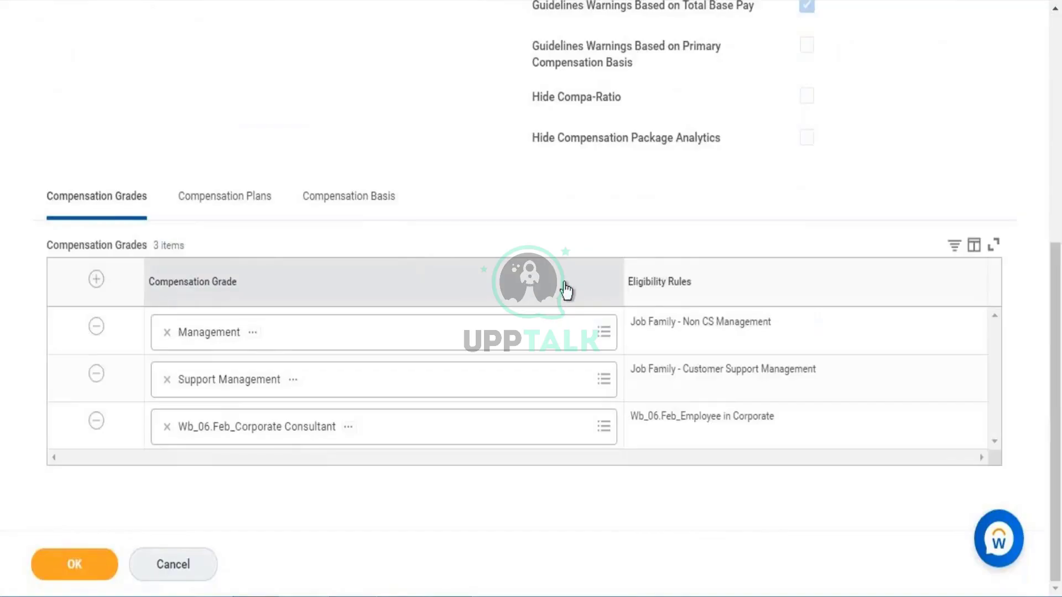
scroll(565, 288, up, 7)
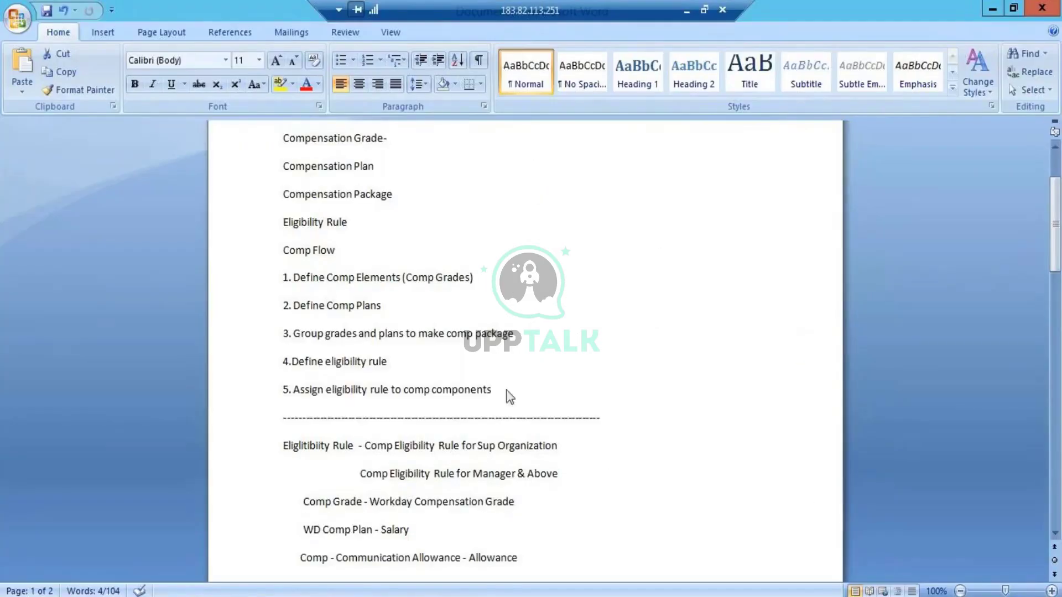
- Highlight the Comp Flow list in the Word notes, and switch to the Compensation Framework agenda in PowerPoint
drag(505, 398, 268, 265)
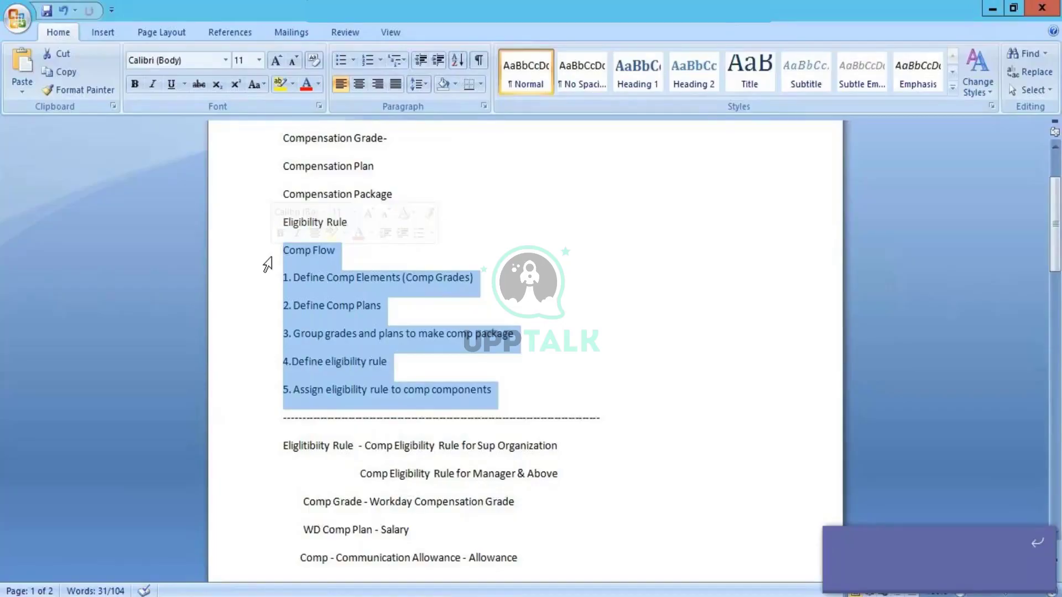
key(alt+Tab)
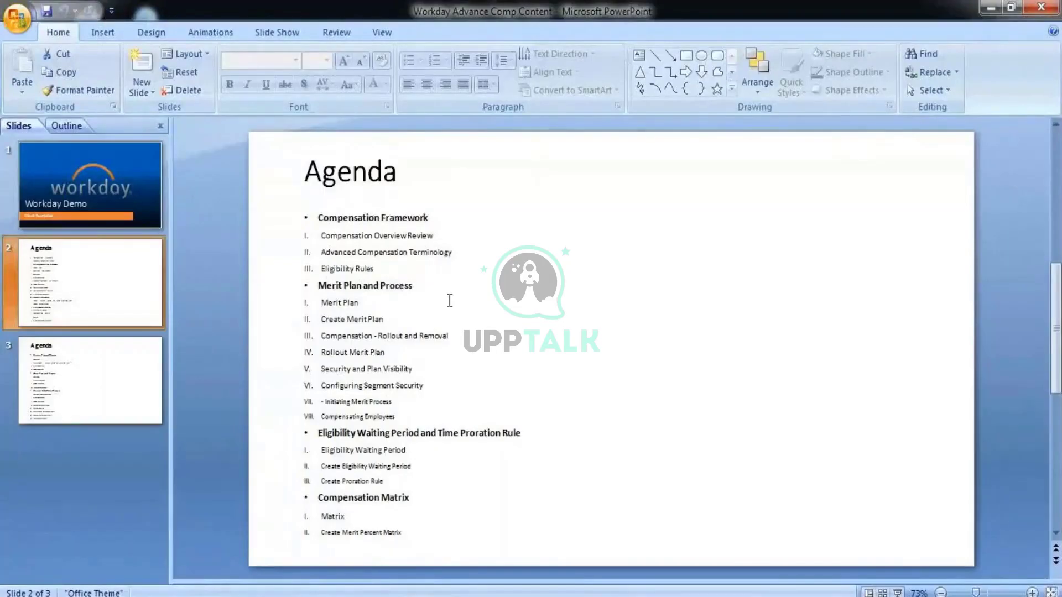
click(321, 219)
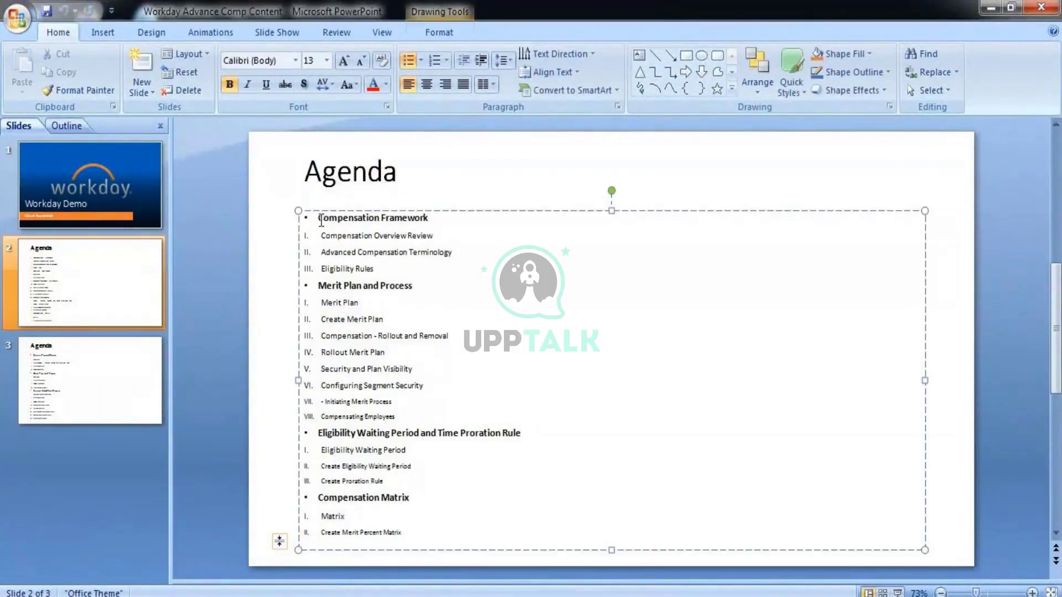
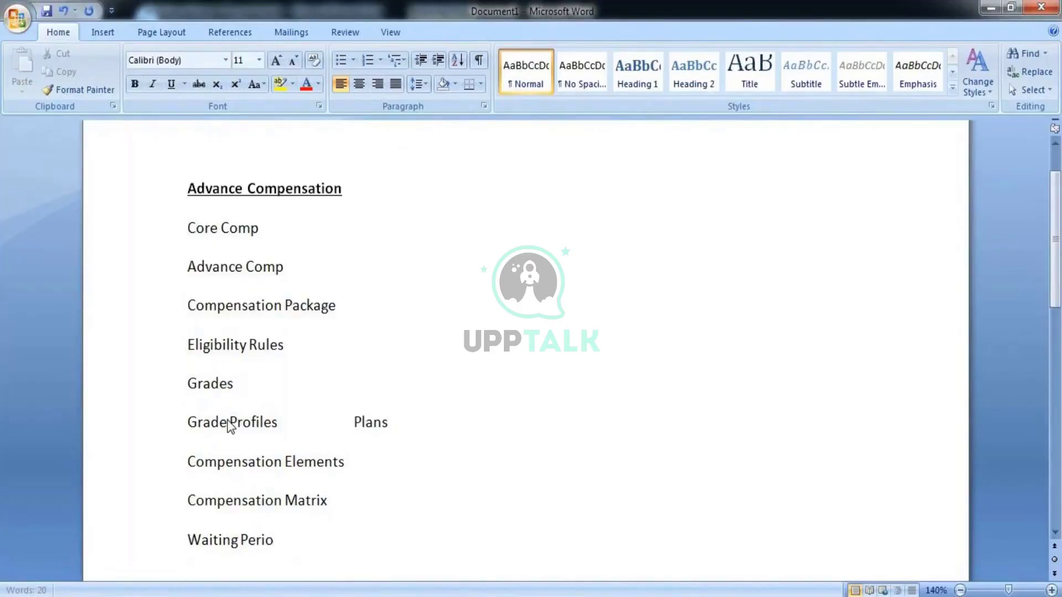
- Finish the Waiting Periods entry and add "Time proration" as a new line below it in the Advance Compensation list
key(Return)
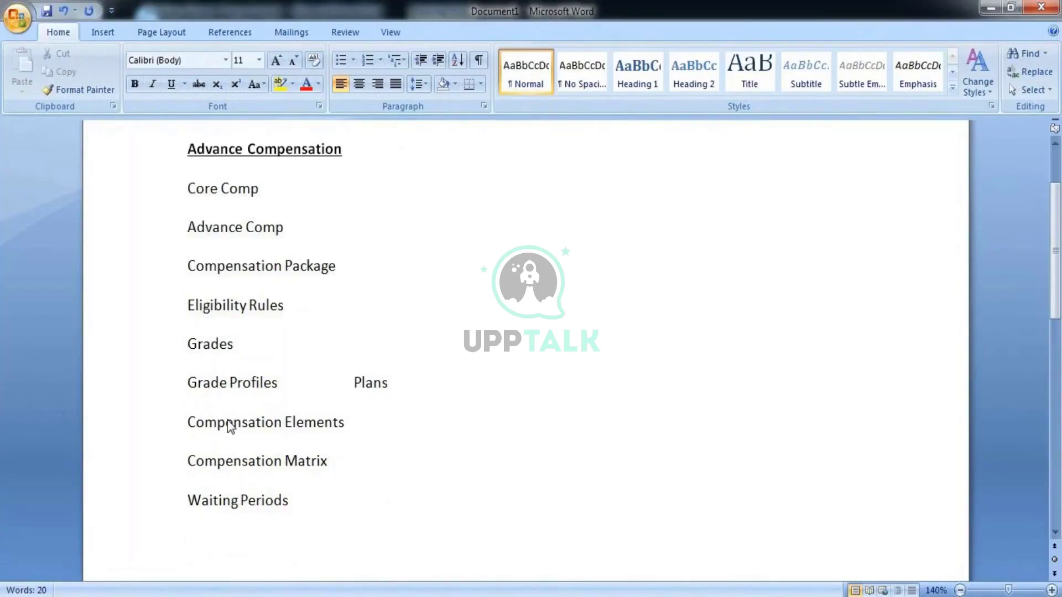
text(Time)
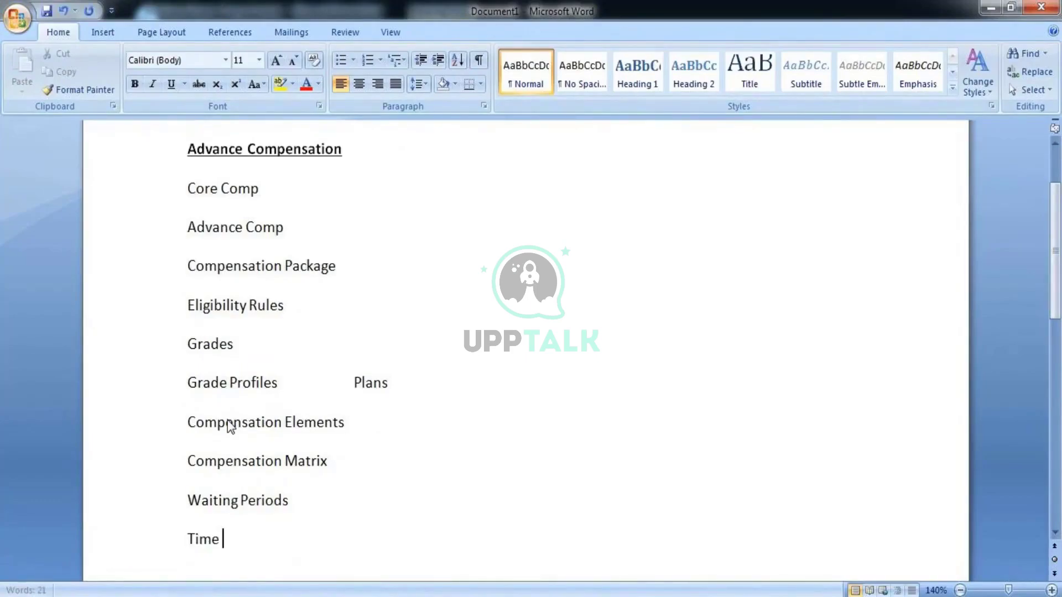
text( prop)
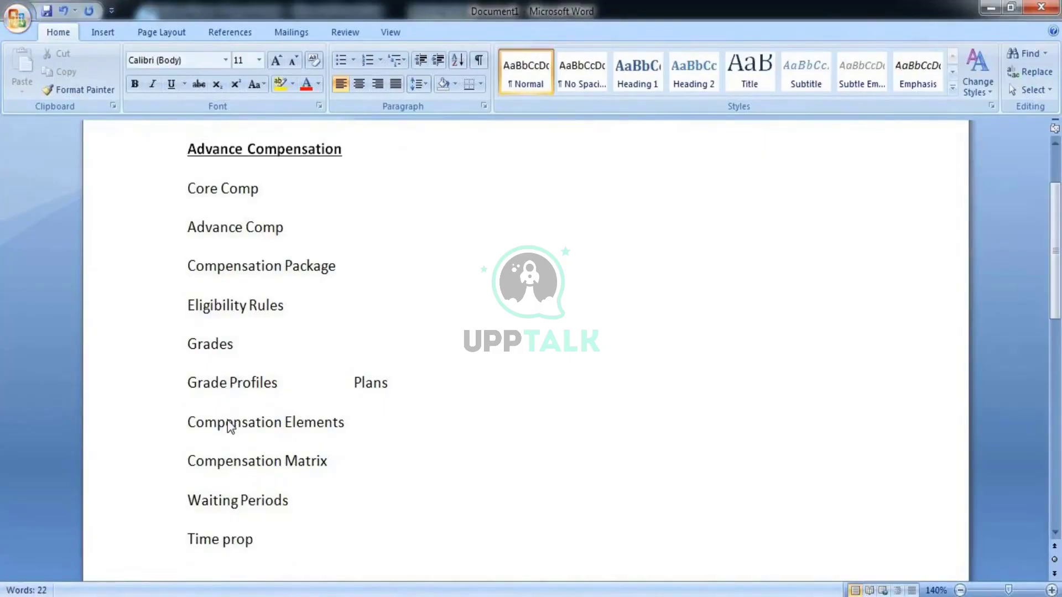
key(BackSpace)
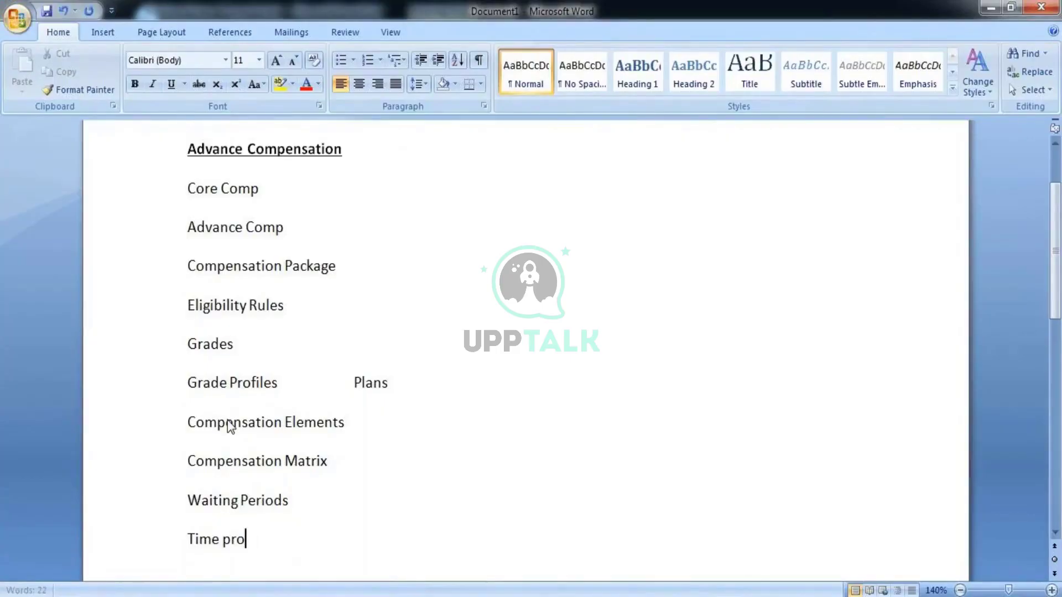
text(ration)
key(Return)
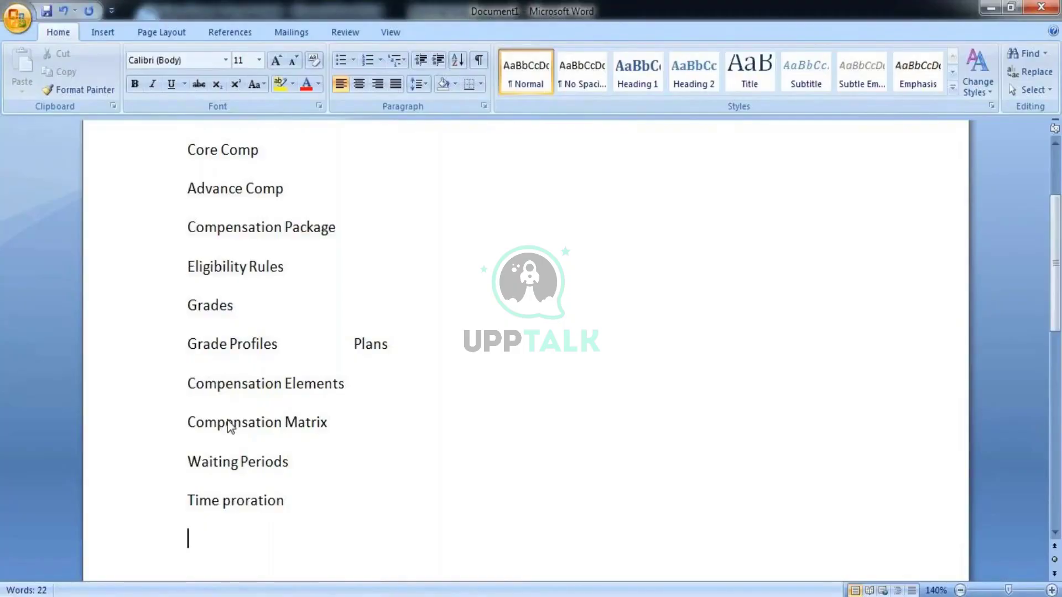
- Add "Company Funding Scorecard" to the Advance Compensation list below Time proration
text(Comp)
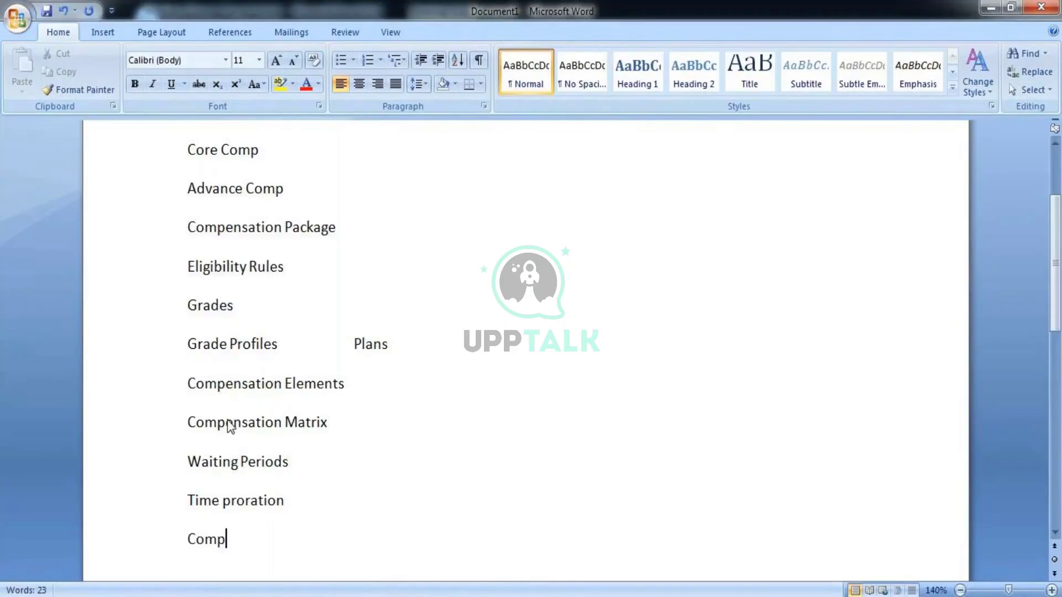
text(any Fu)
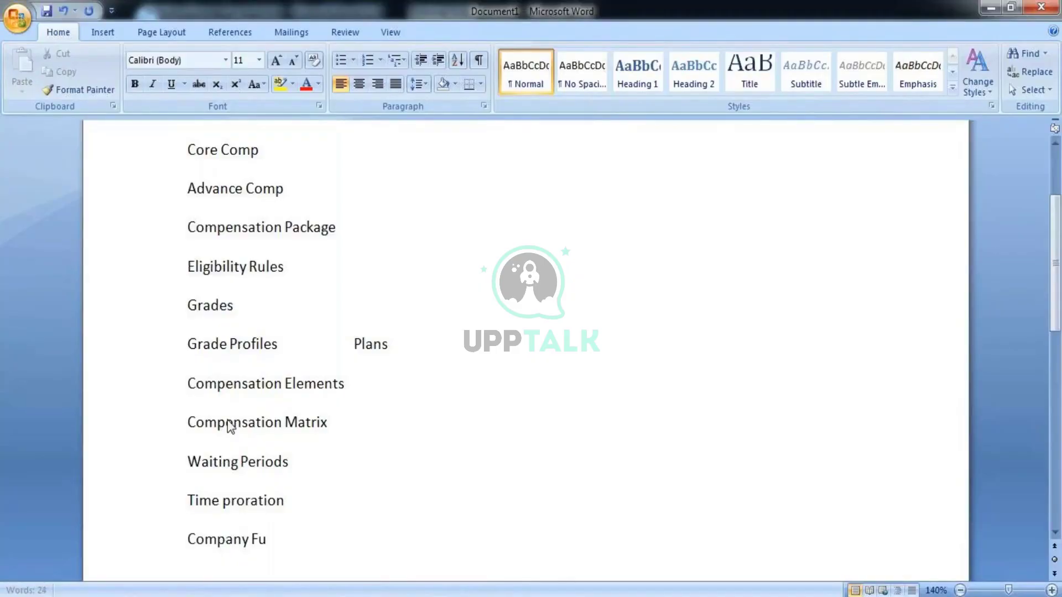
text(nding S)
text(core)
text(ecard)
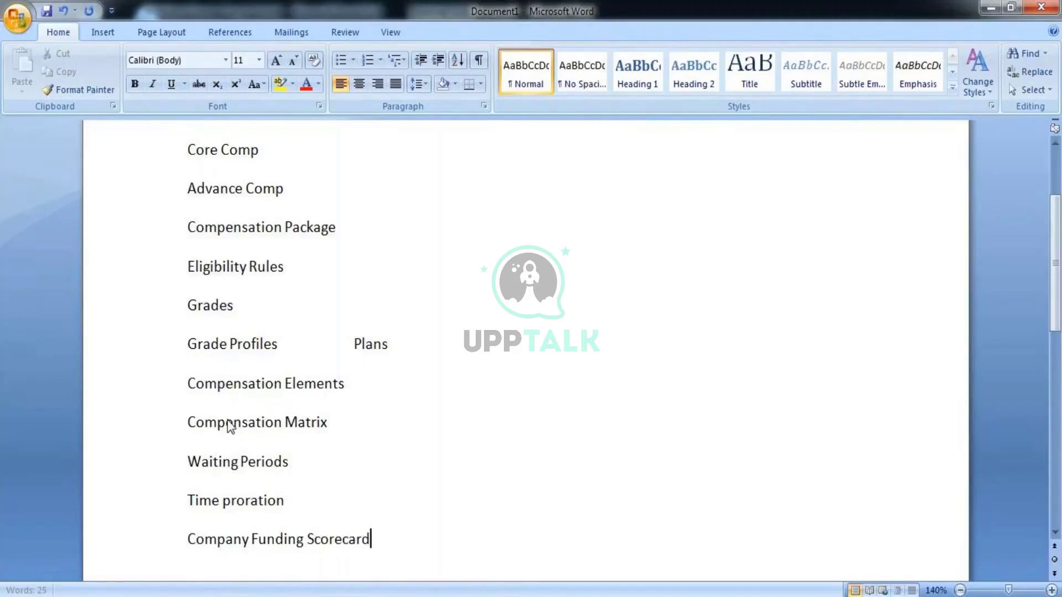
key(Return)
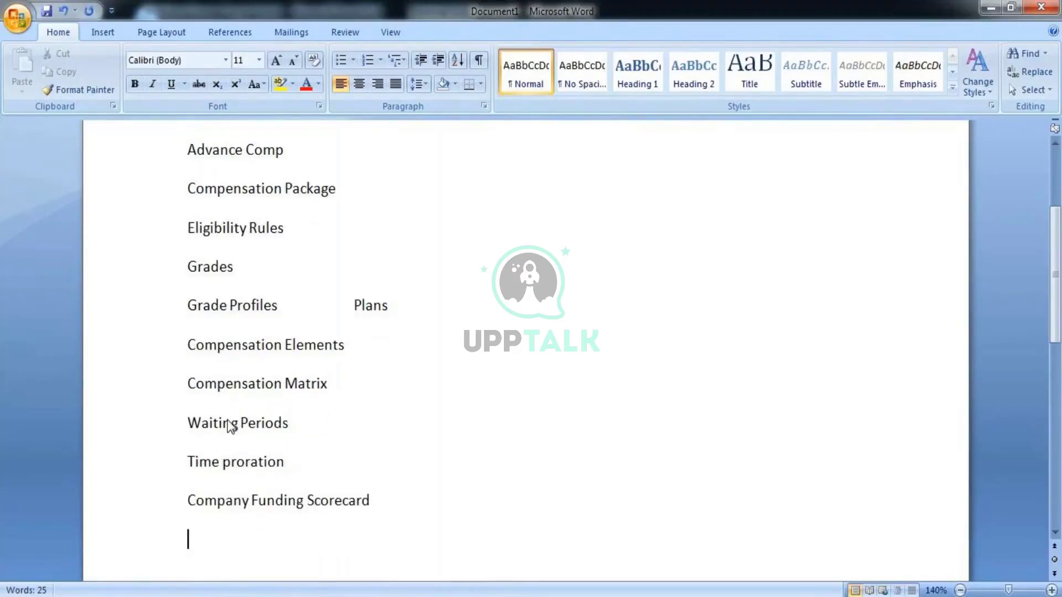
- Add "Plan Modifer Scorecard" to the list below Company Funding Scorecard
text(Plan)
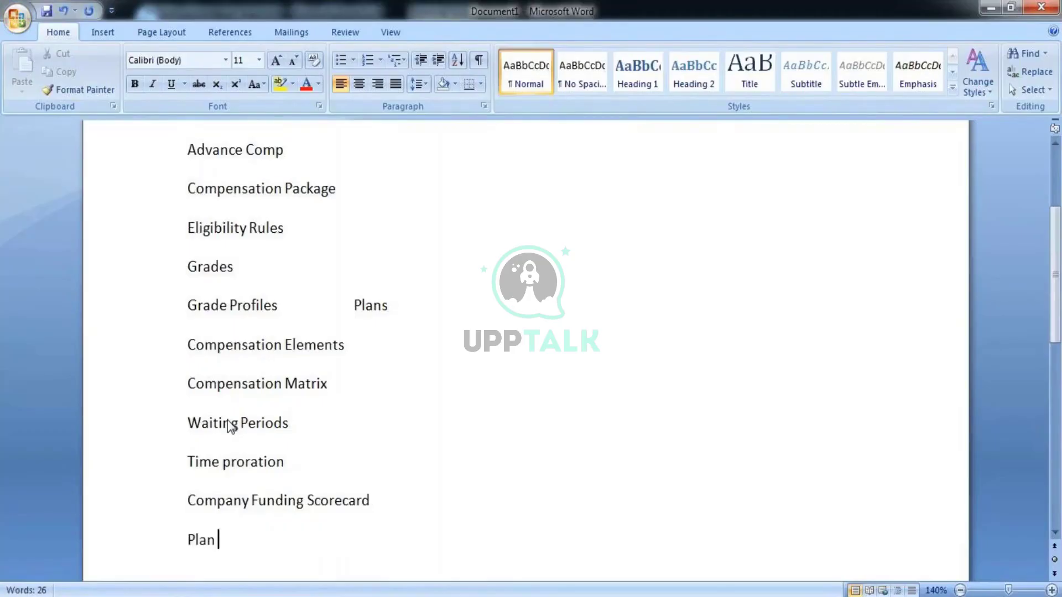
text( Modifer )
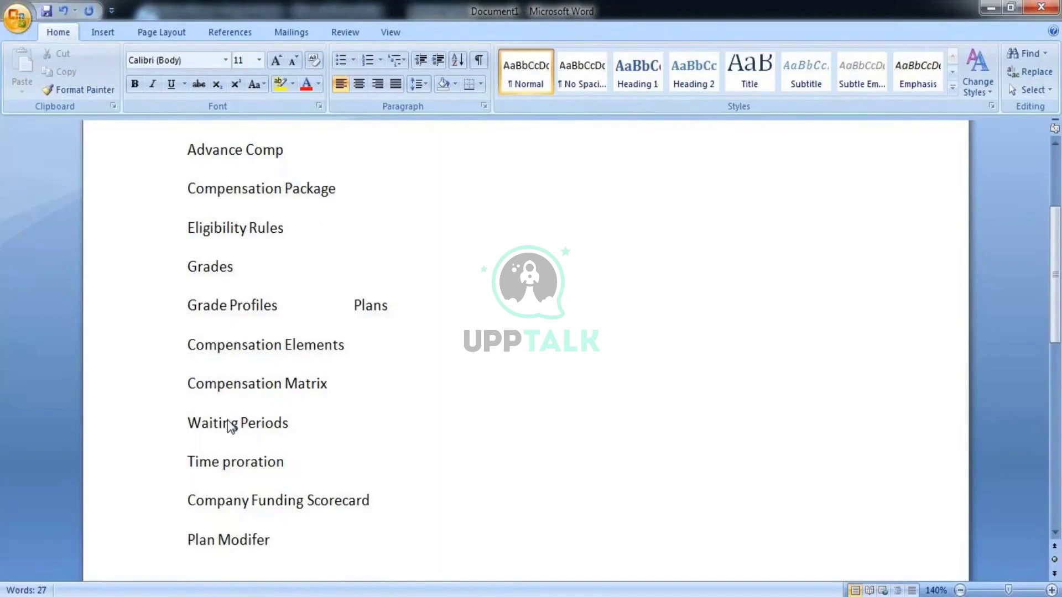
text(Scorecar)
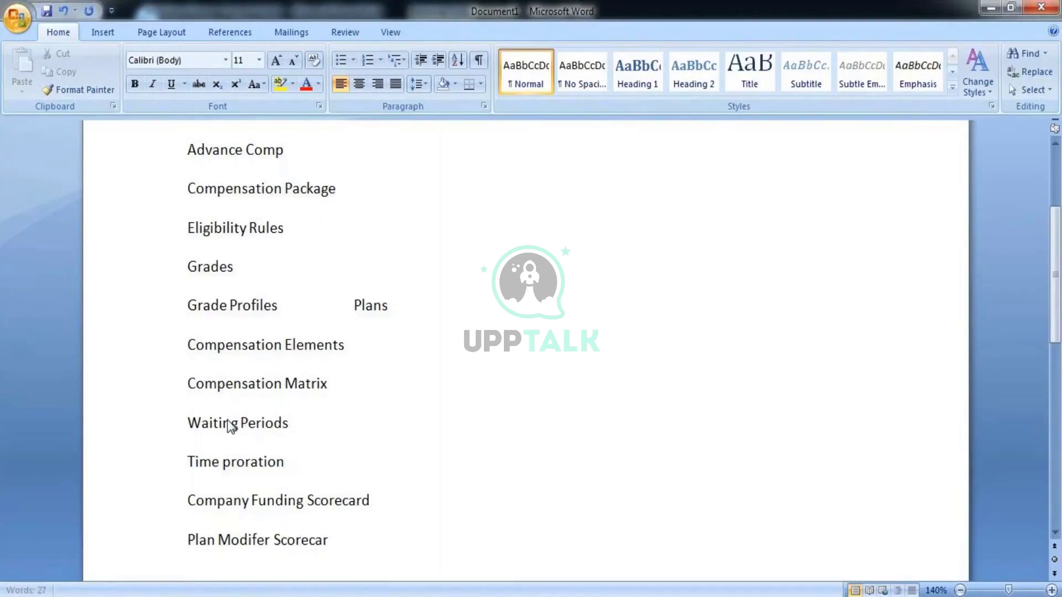
text(d)
key(Return)
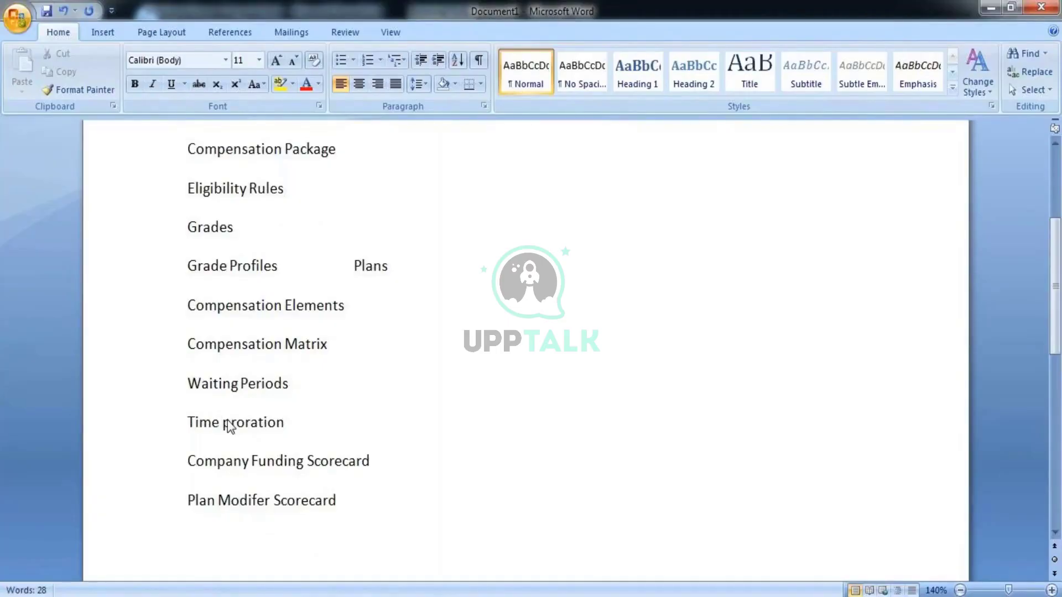
- Add "Rounding Rule" as the last topic of the Advance Compensation list
text(Round)
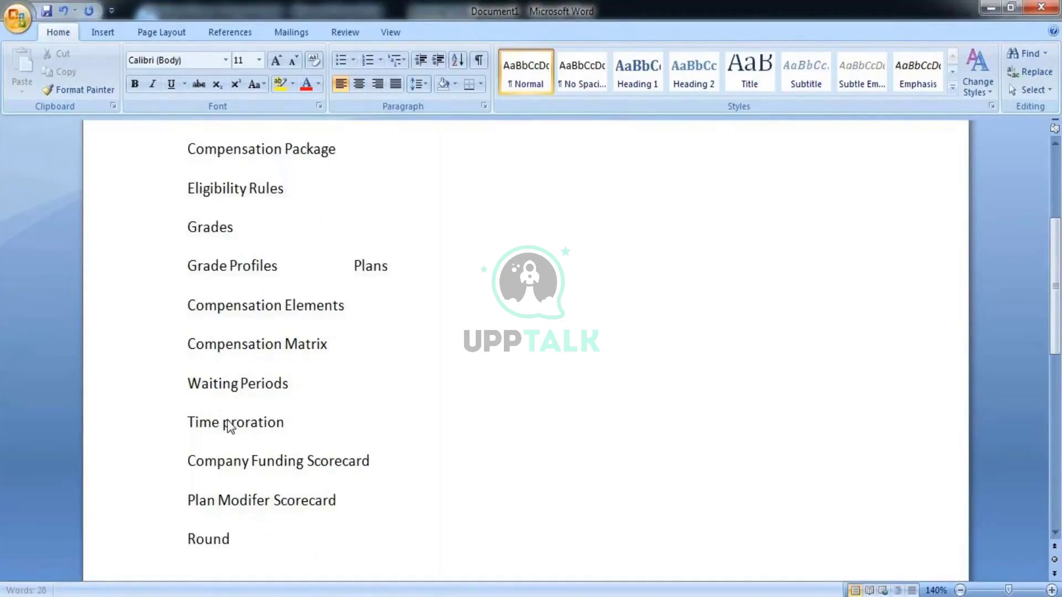
text(ing Rul)
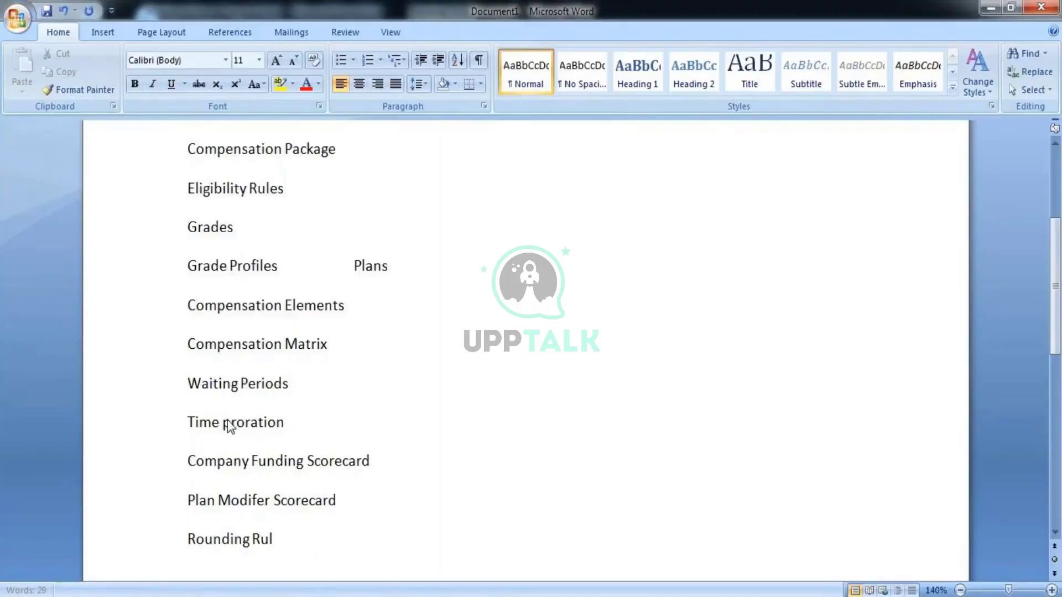
text(e)
- Highlight the topics from Compensation Matrix through Rounding Rule and look over the list
drag(201, 349, 266, 537)
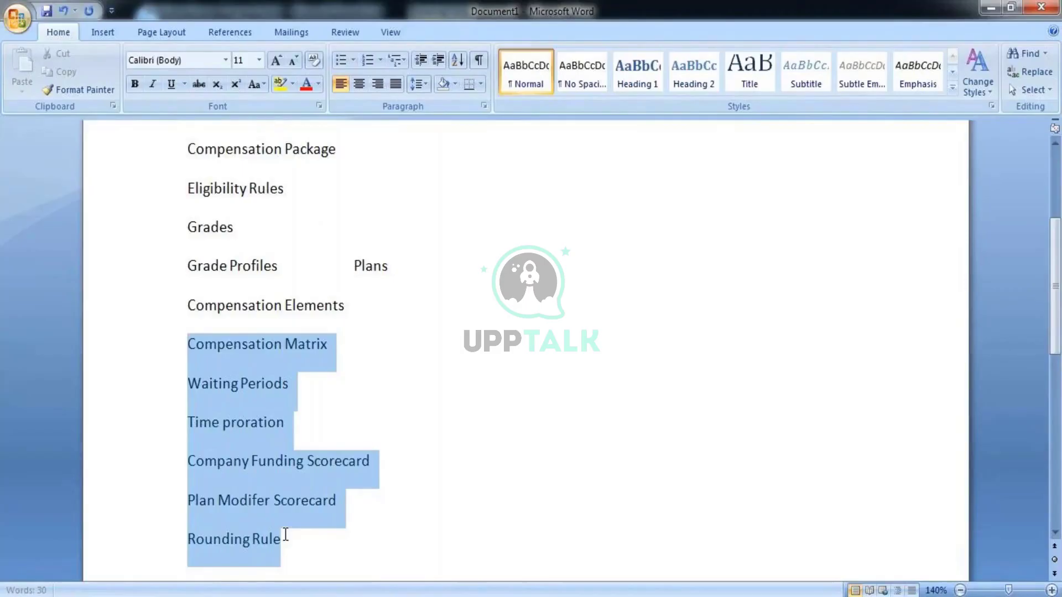
drag(285, 533, 343, 542)
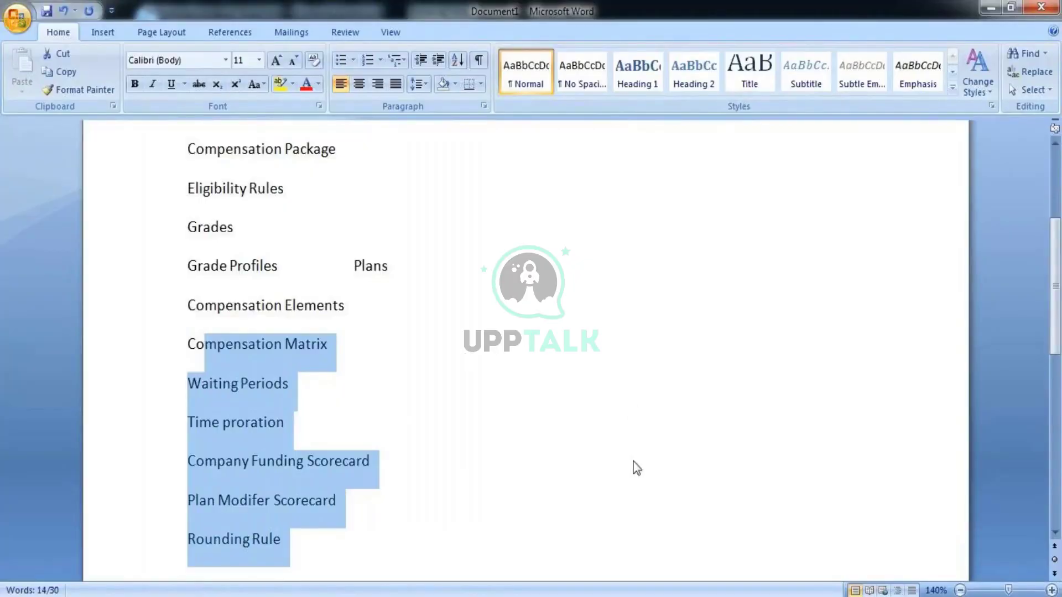
scroll(1056, 257, down, 1)
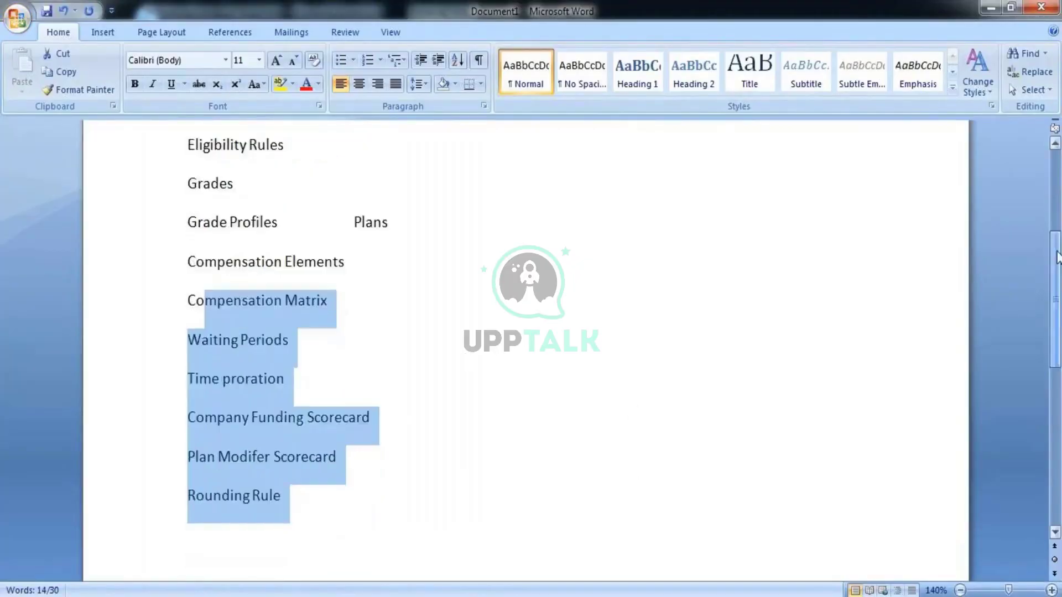
drag(1056, 257, 1057, 339)
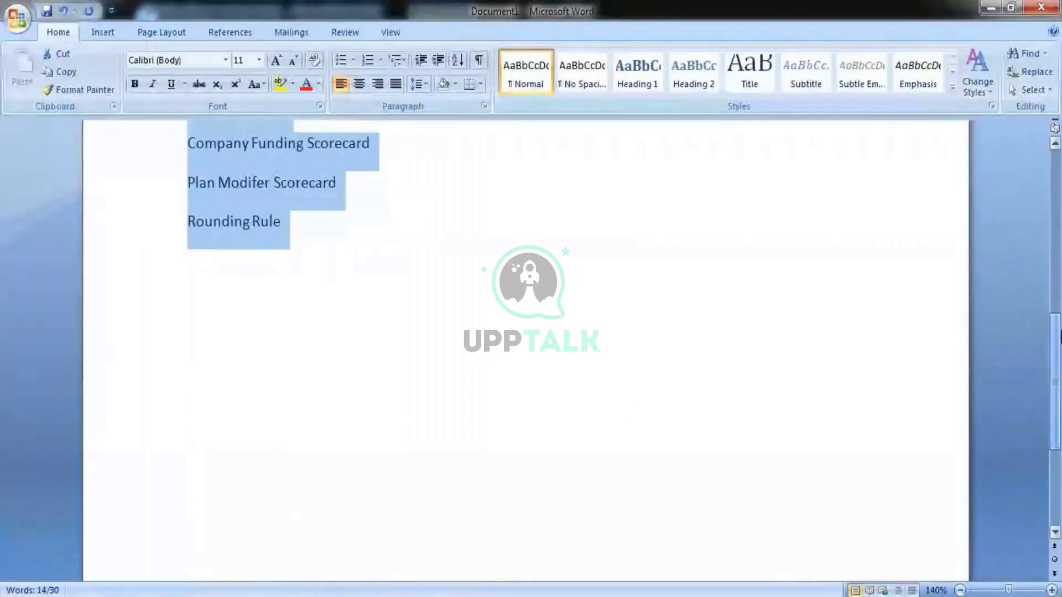
click(305, 234)
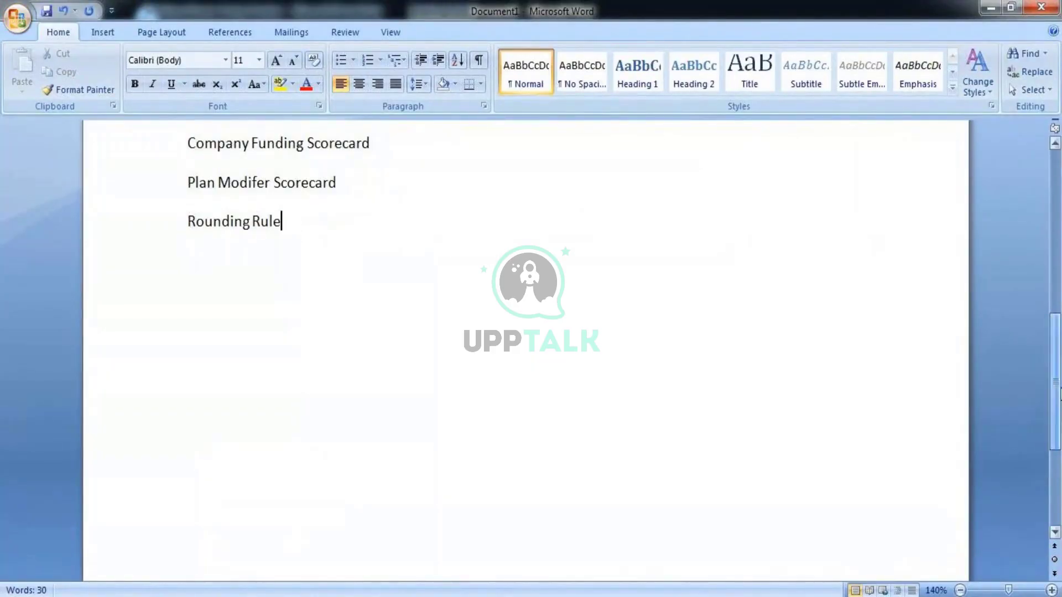
drag(1056, 390, 1057, 324)
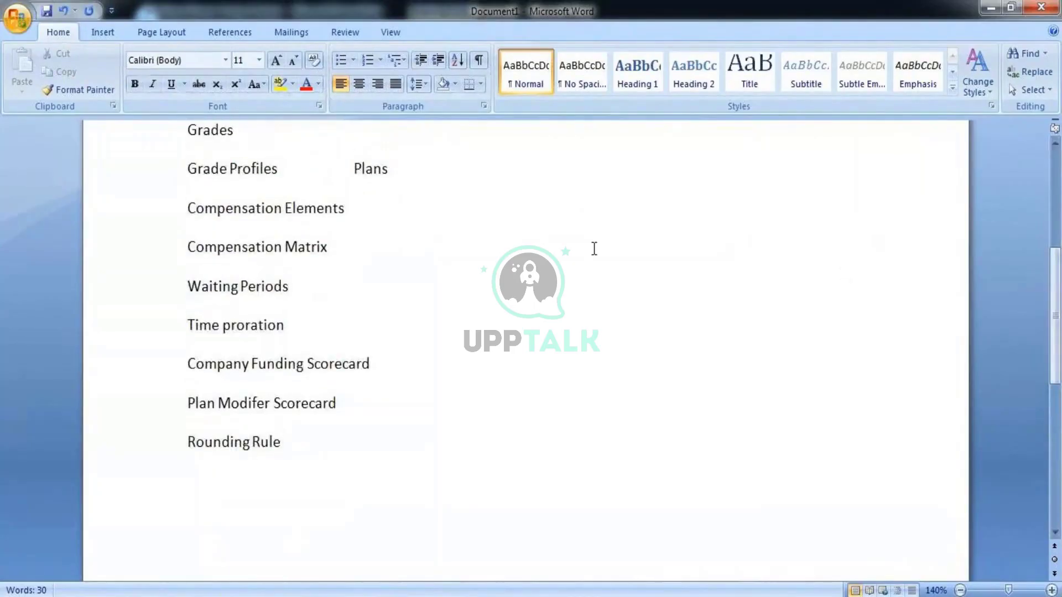
click(594, 249)
click(304, 443)
- Add the definition "- when employee is eligibible to participate in the plan" after the Waiting Periods topic
drag(288, 286, 236, 284)
drag(215, 280, 216, 287)
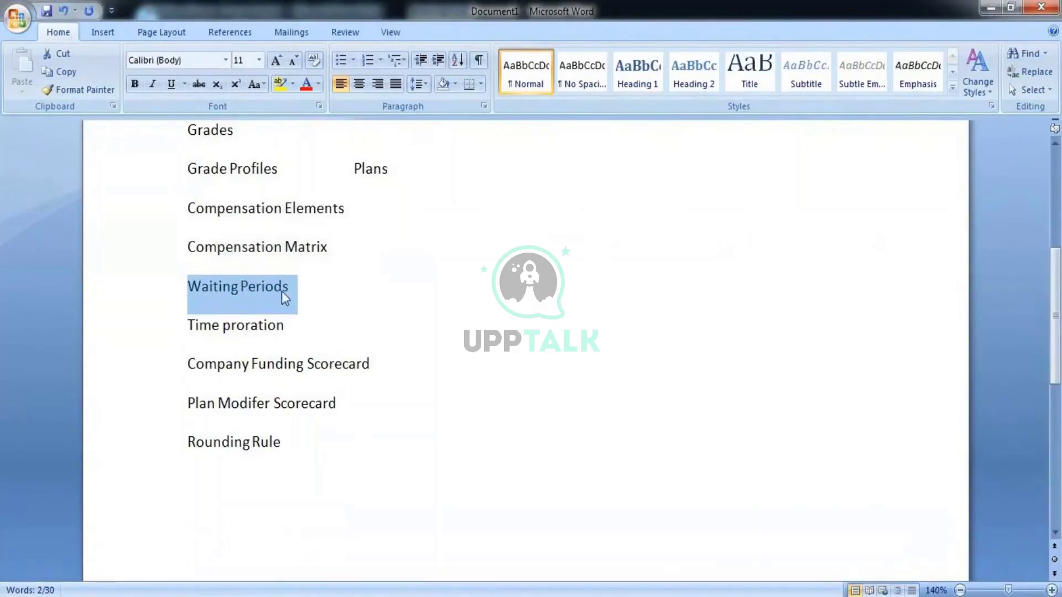
click(322, 297)
text(-)
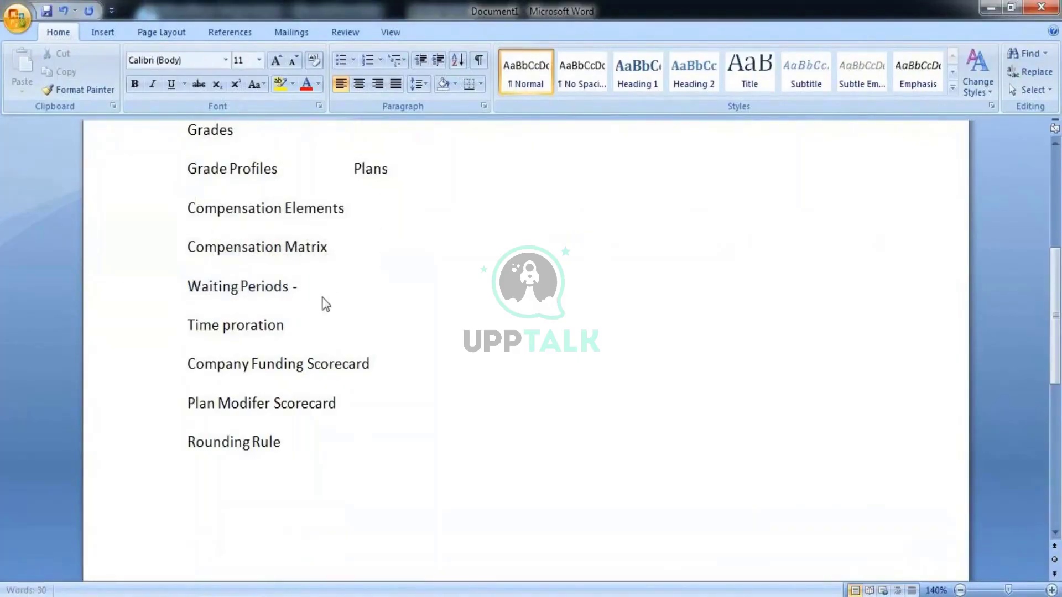
text( when employee )
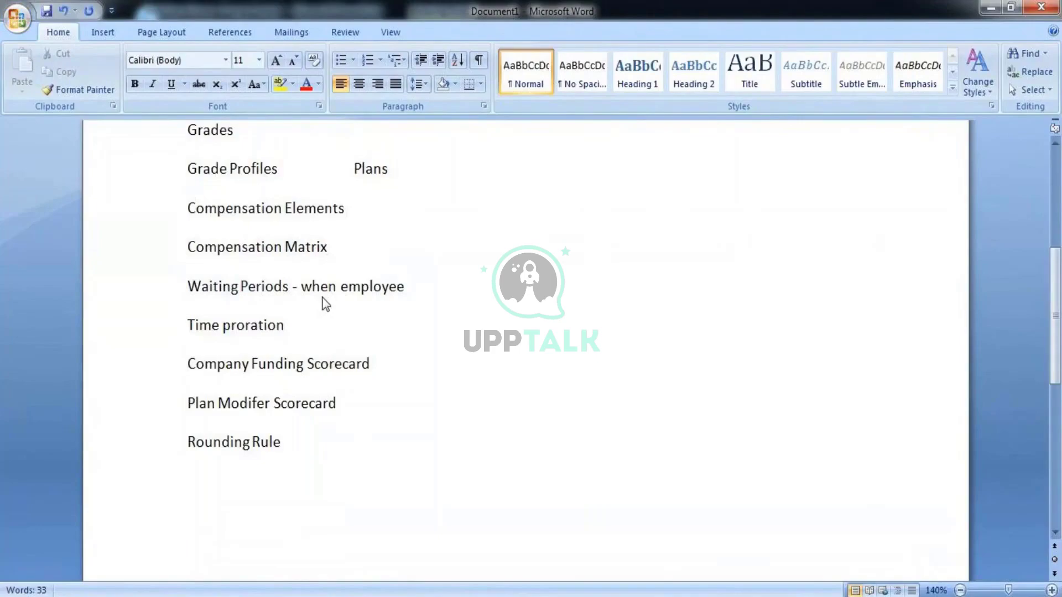
text(is eligi)
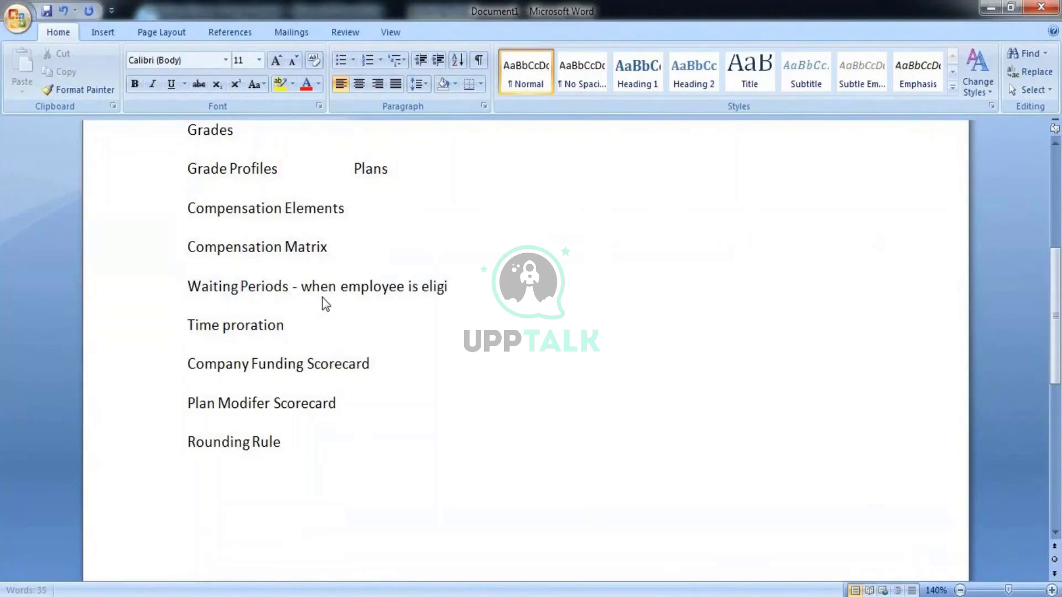
text(biblr)
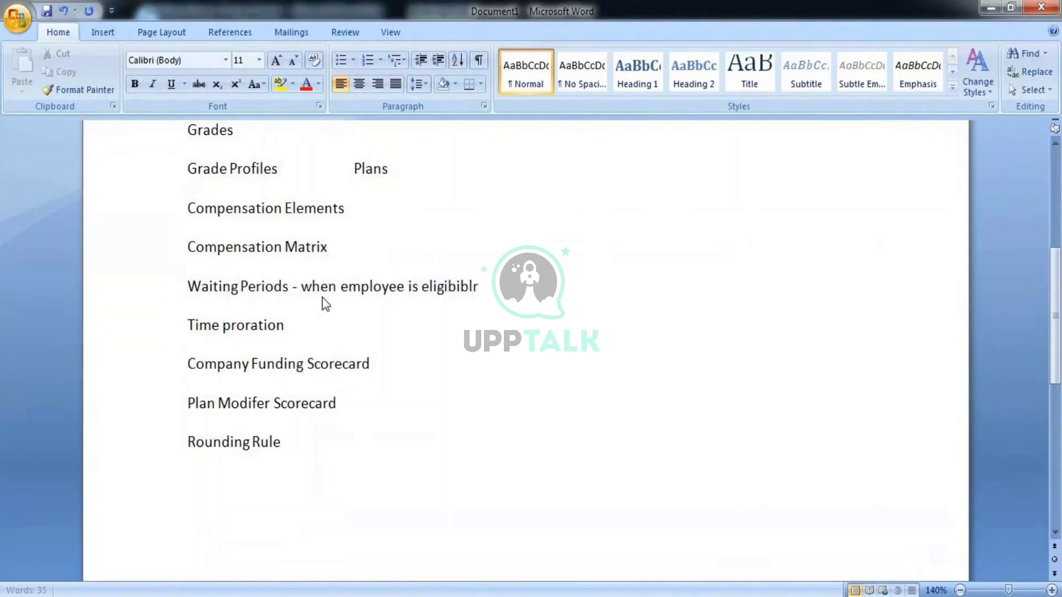
key(BackSpace)
text(e)
text( to particip)
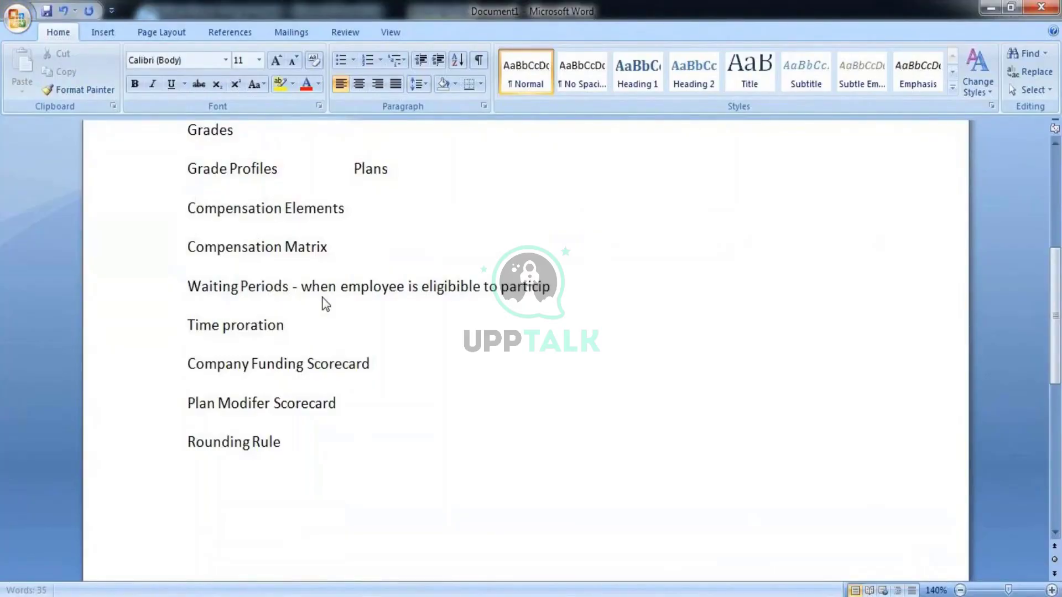
text(ate in)
text(the p)
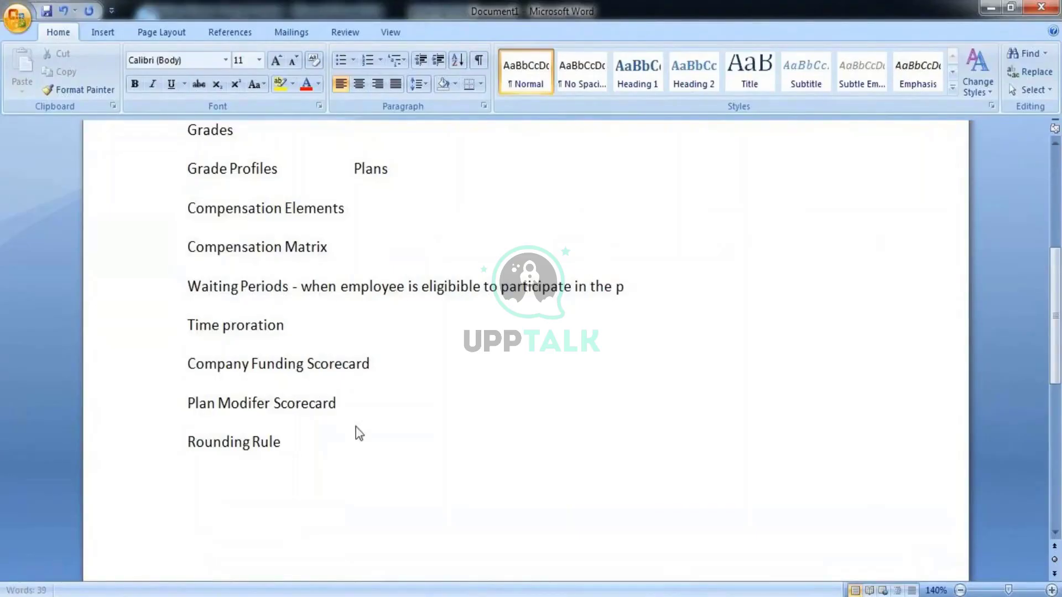
text(lan)
key(Return)
key(Return)
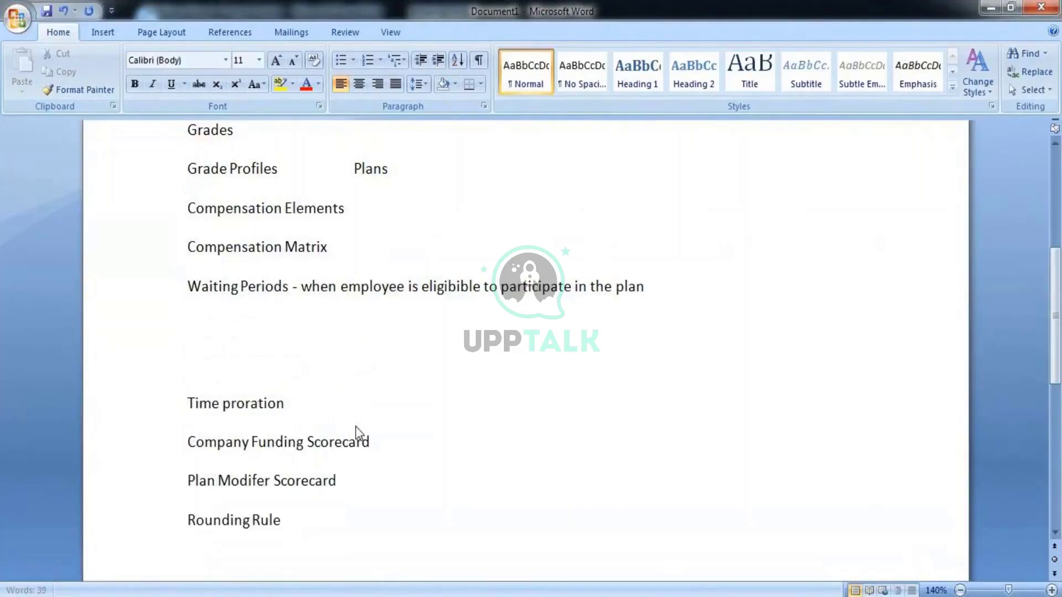
key(BackSpace)
key(BackSpace)
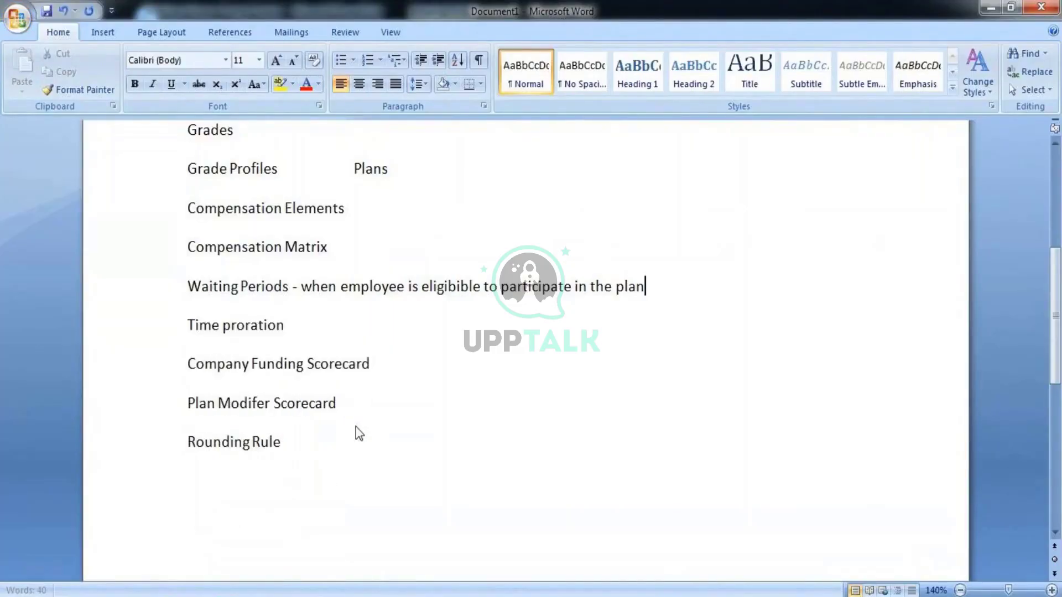
- Begin the Time proration definition with "- A set of rules that are used to determine when employee will be eligible to receive"
click(313, 330)
text(-)
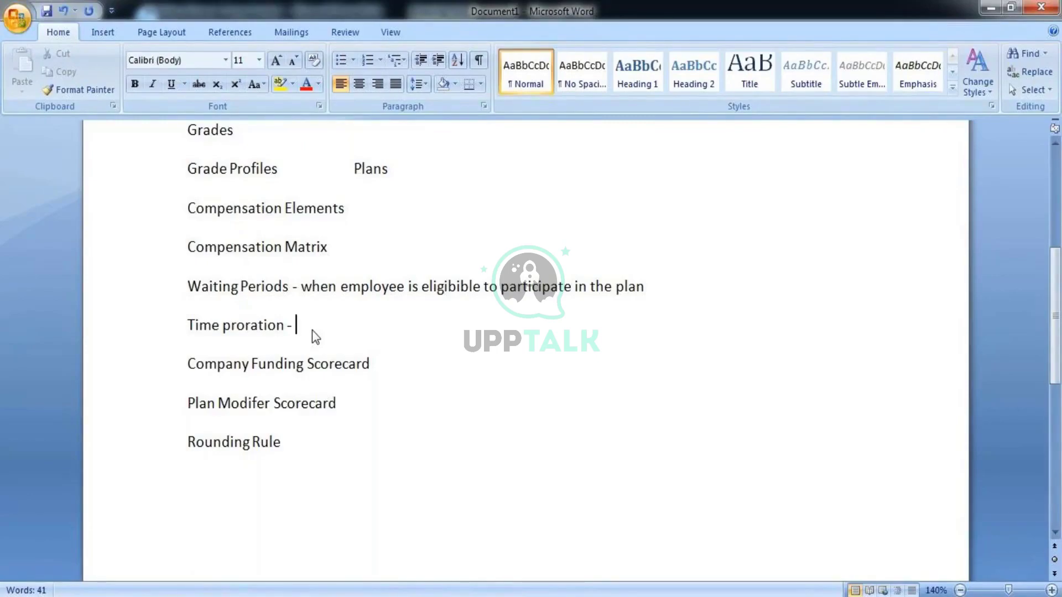
text(A set o)
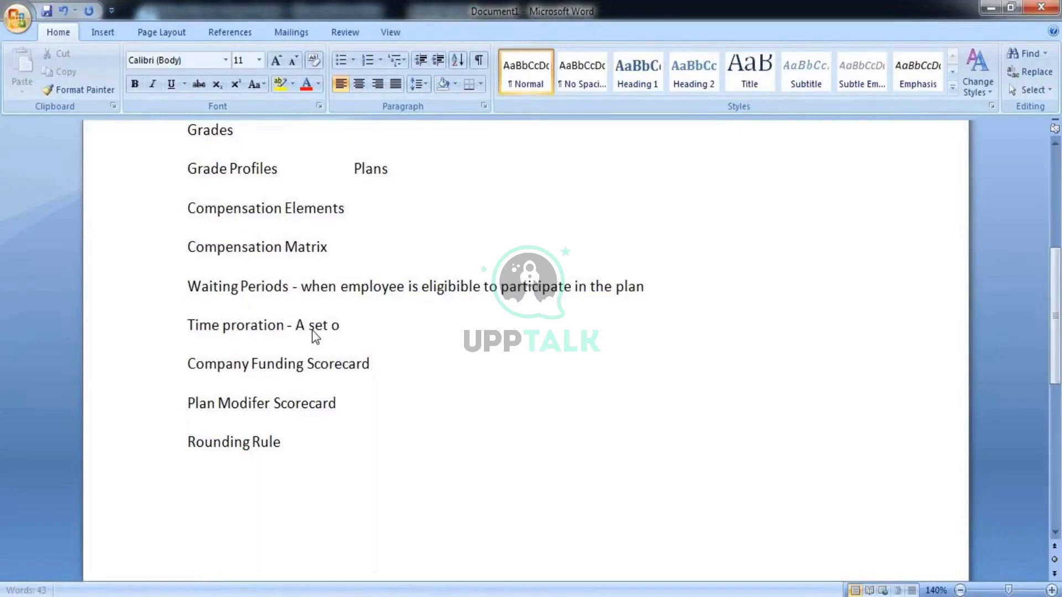
text(f rules that are u)
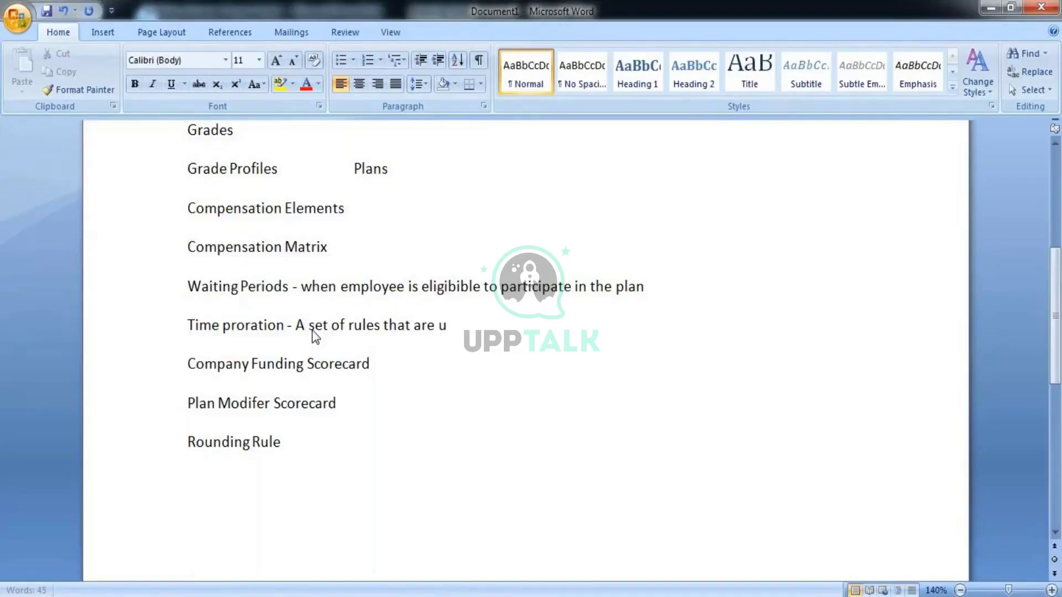
text(sed to )
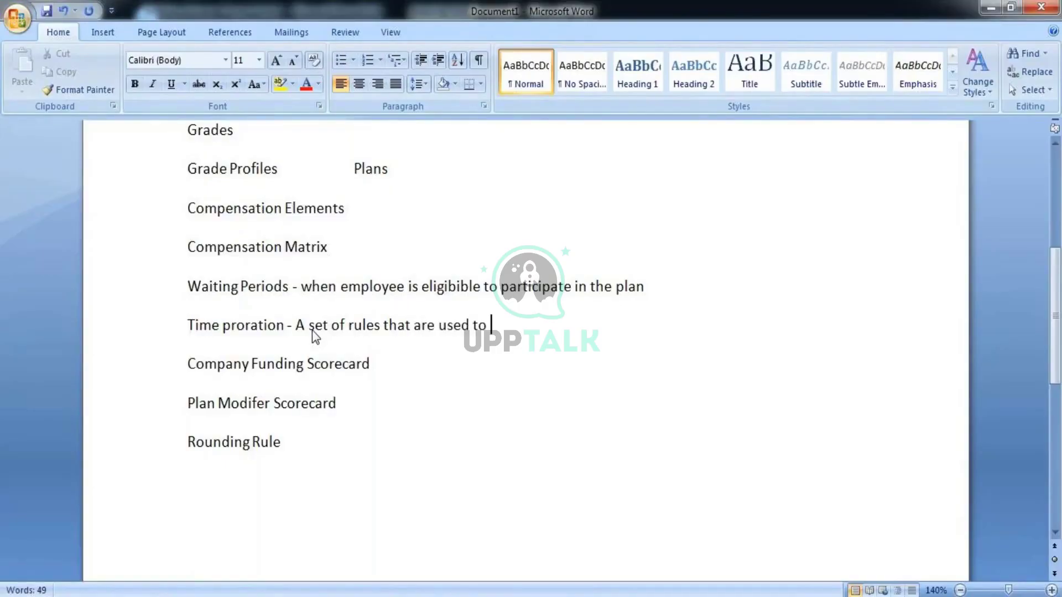
text(determine)
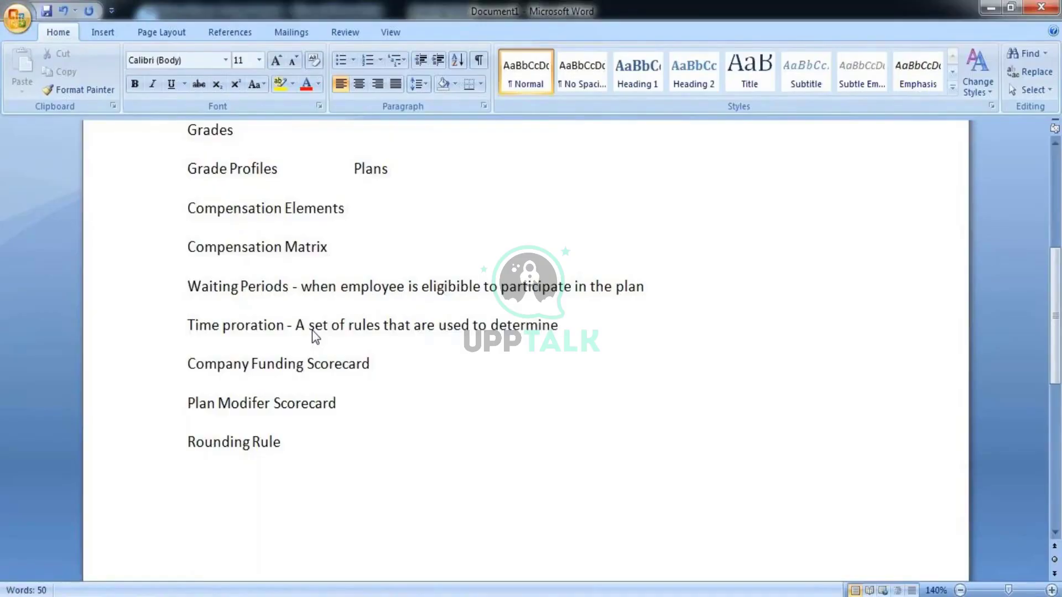
text( when )
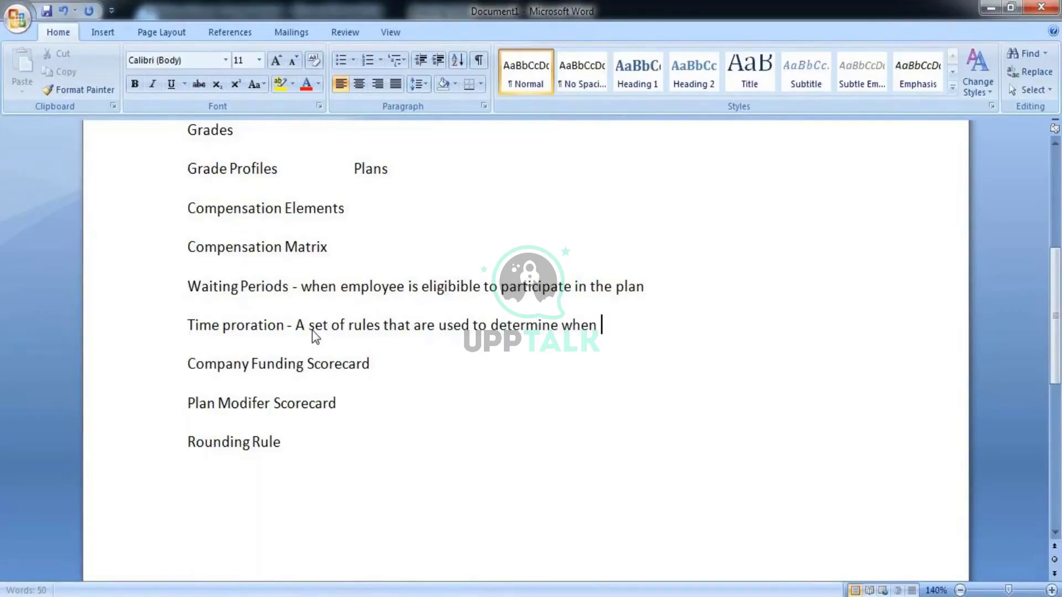
text(employee)
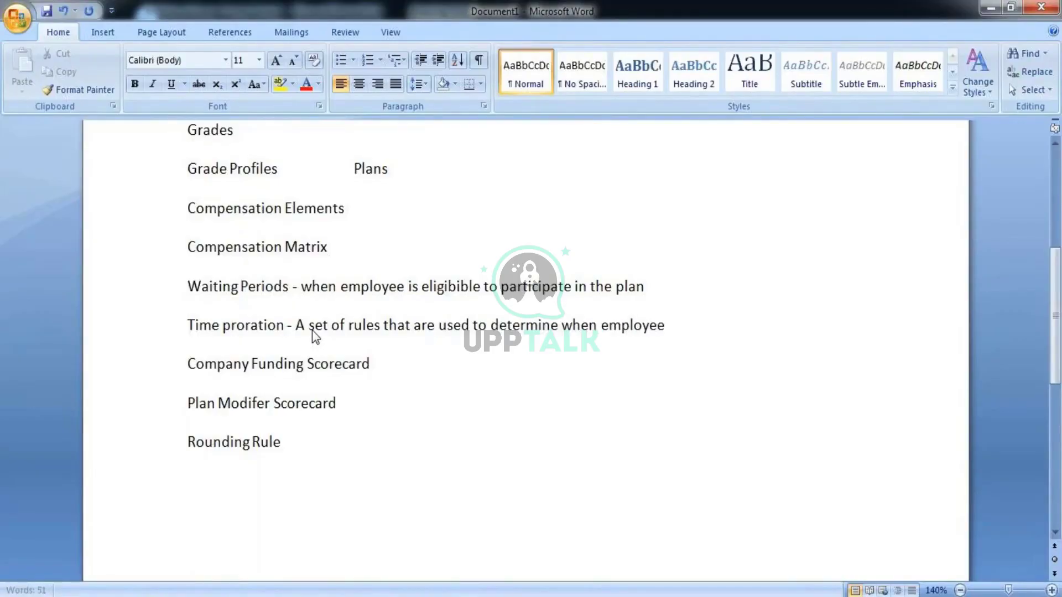
text( will be e)
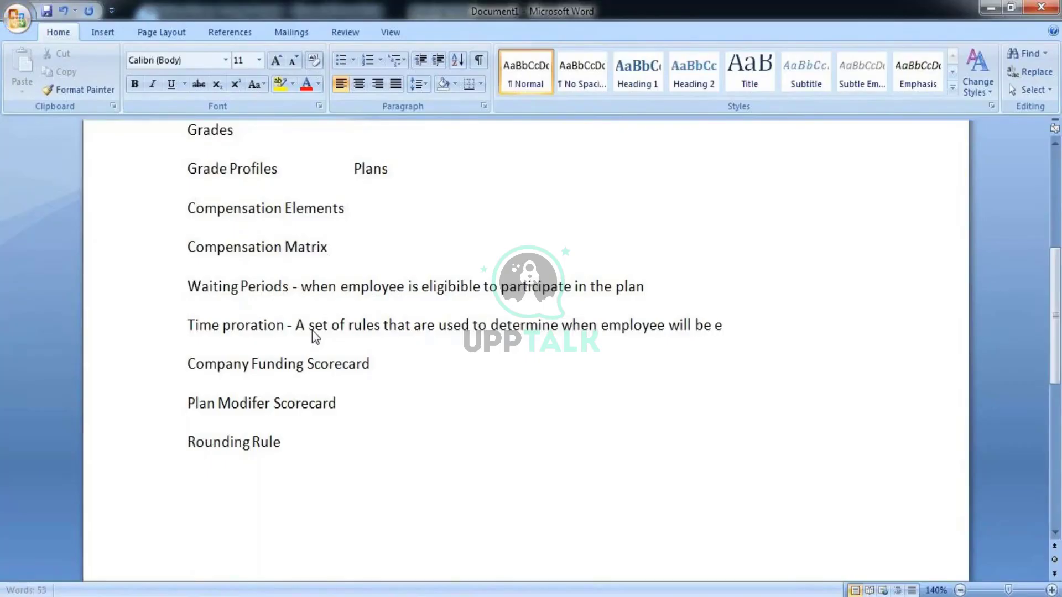
text(ligble)
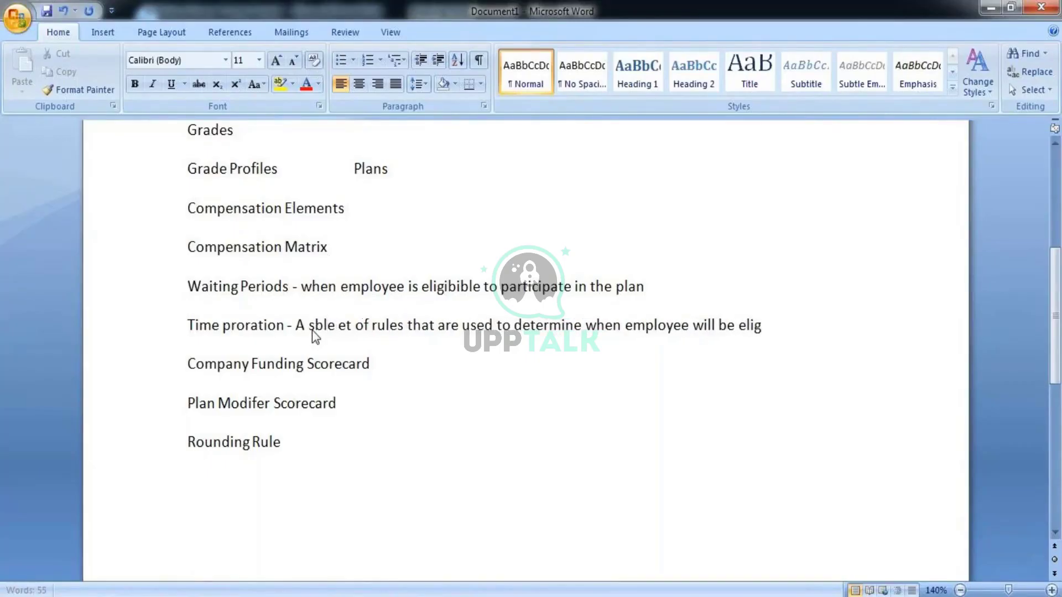
key(BackSpace)
key(BackSpace)
key(BackSpace)
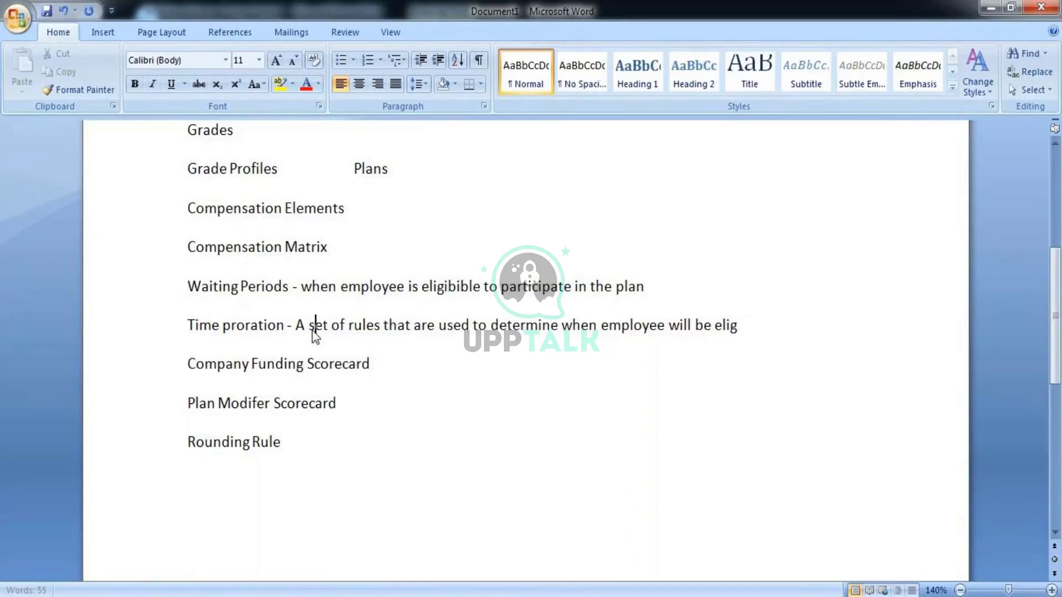
click(741, 326)
text(ible to receive)
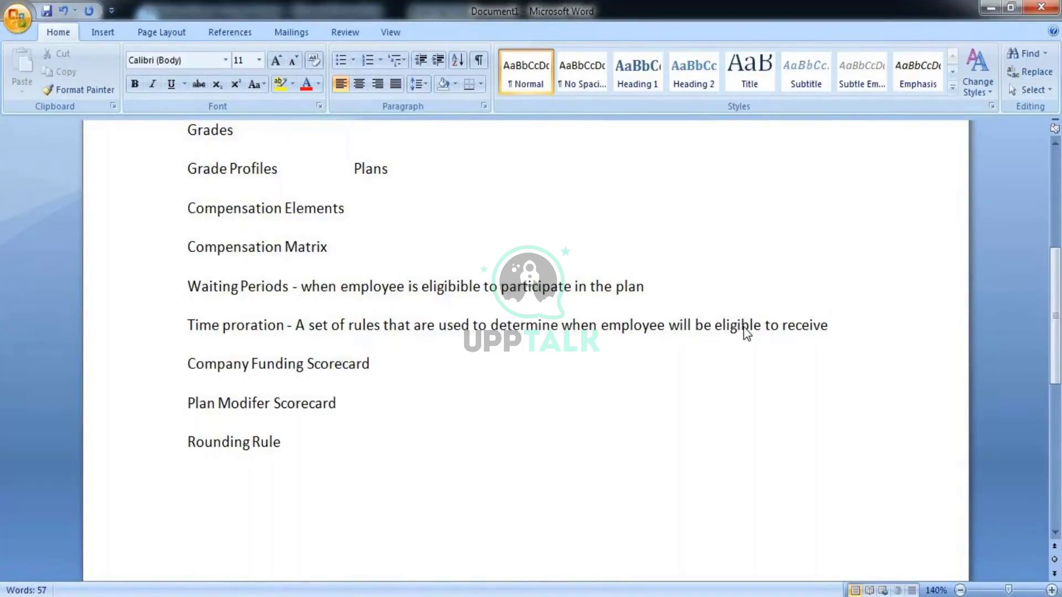
- Finish the Time proration definition with the words "merit or bonus."
text(meri)
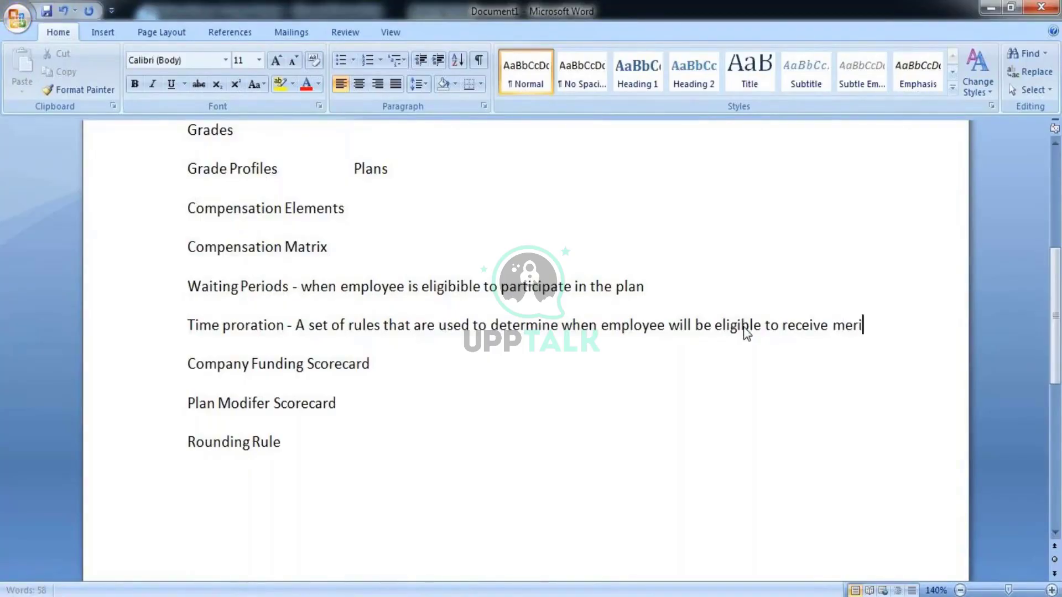
text(t and b)
key(BackSpace)
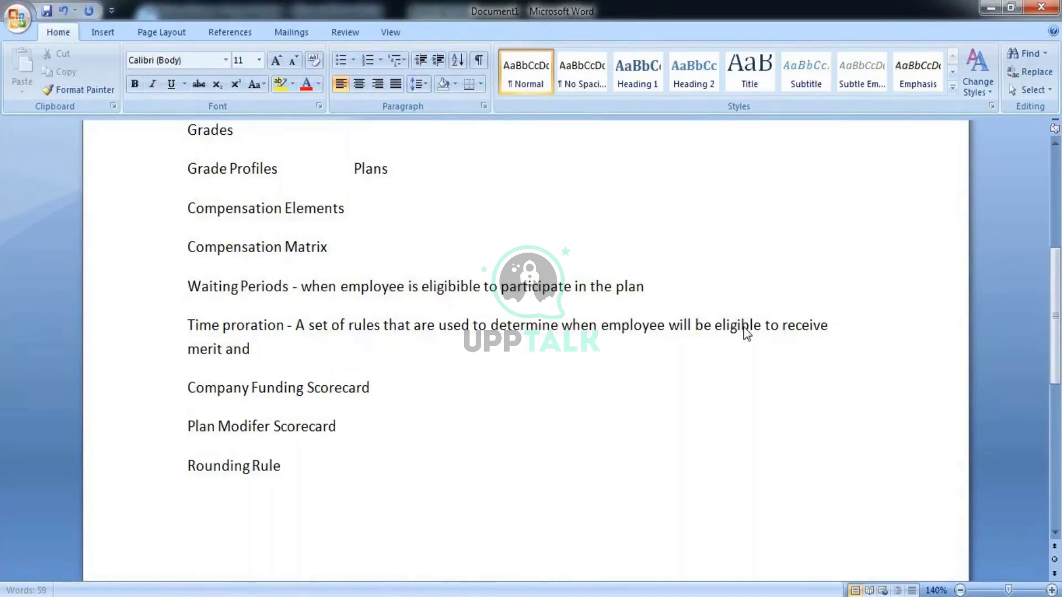
key(BackSpace)
key(BackSpace)
key(BackSpace)
text(or bon)
key(BackSpace)
text(on)
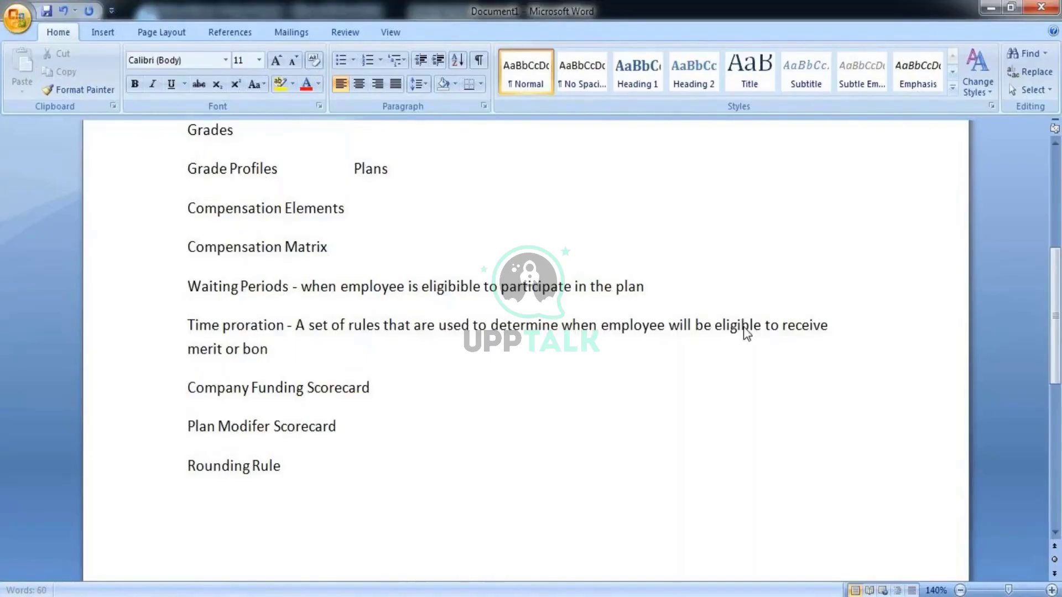
text(us.)
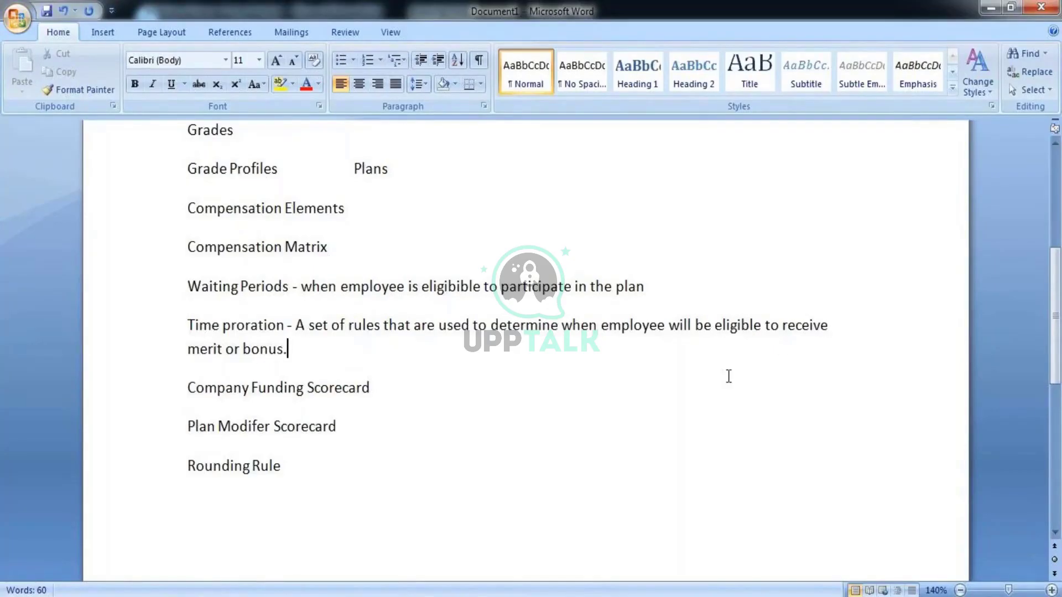
- Define Plan Modifer Scorecard as "- Evaluates company and invidual worker performance as part of merit process" and highlight both scorecard topics
drag(387, 388, 383, 429)
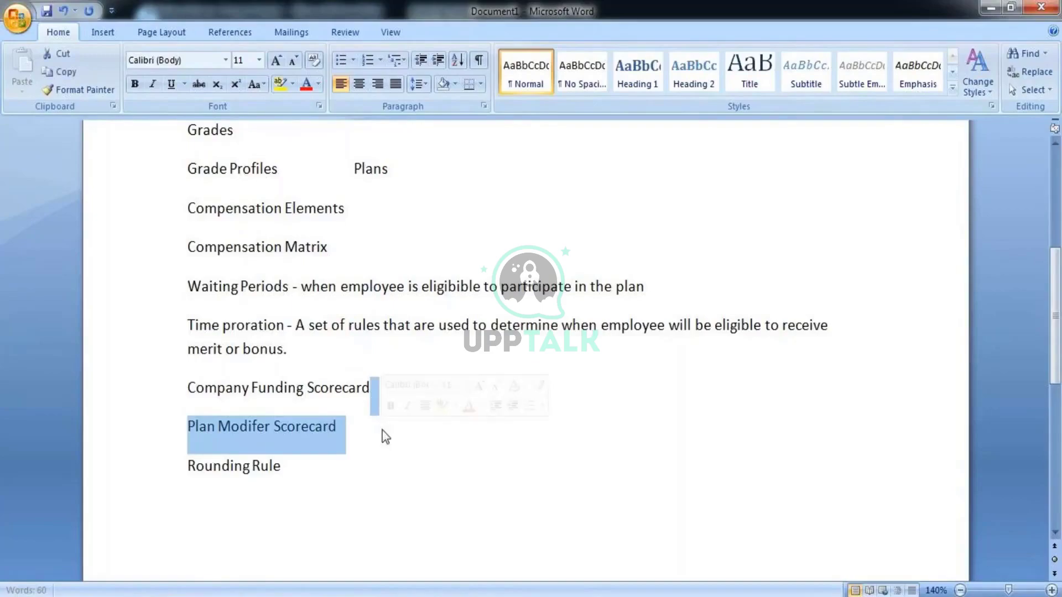
click(369, 429)
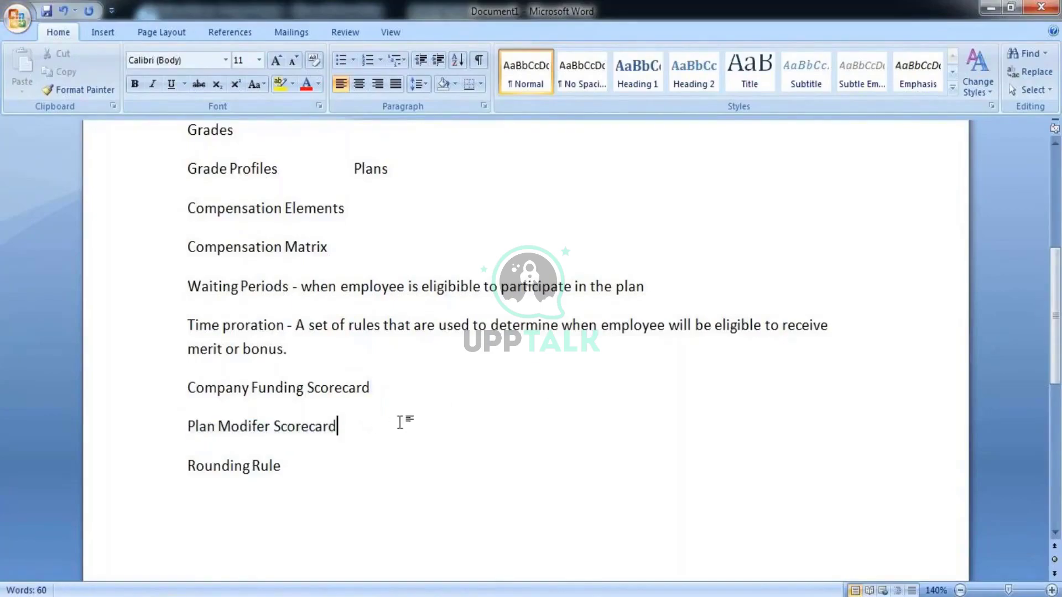
text(-)
text(Evaluated)
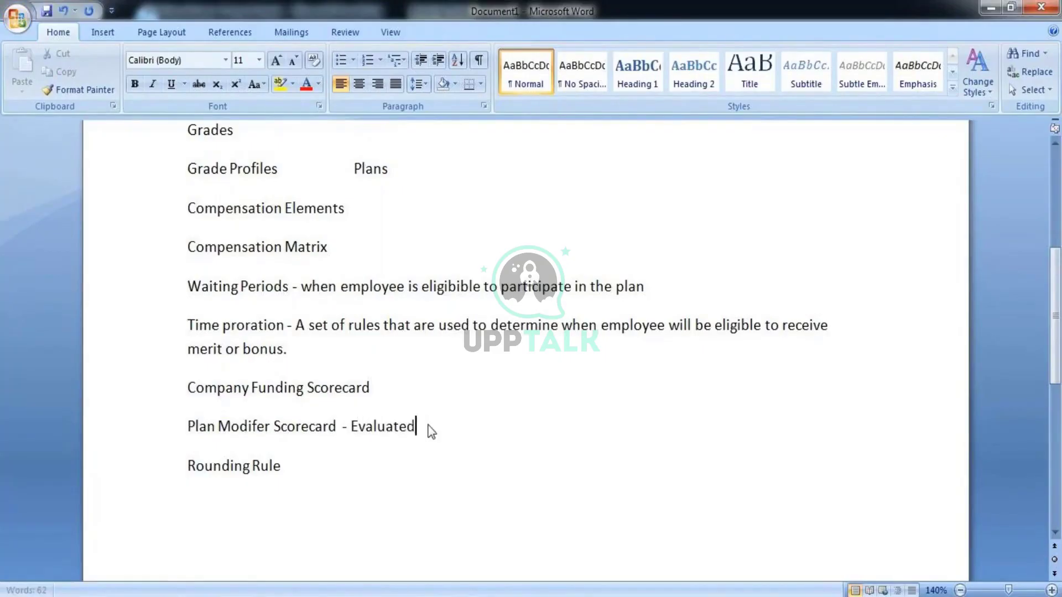
key(BackSpace)
text(s company and in)
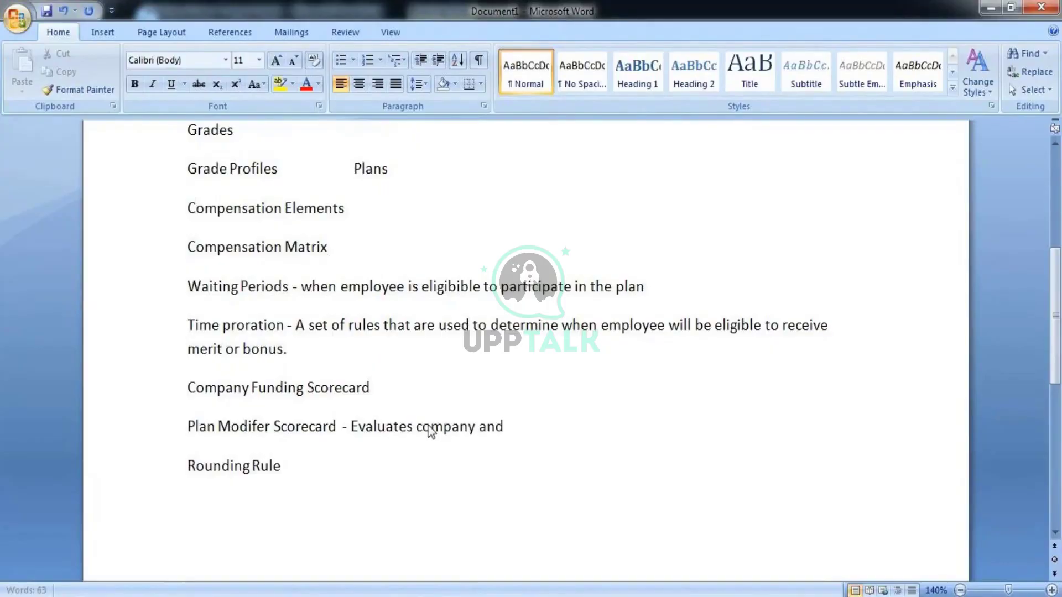
text(vidual worker p)
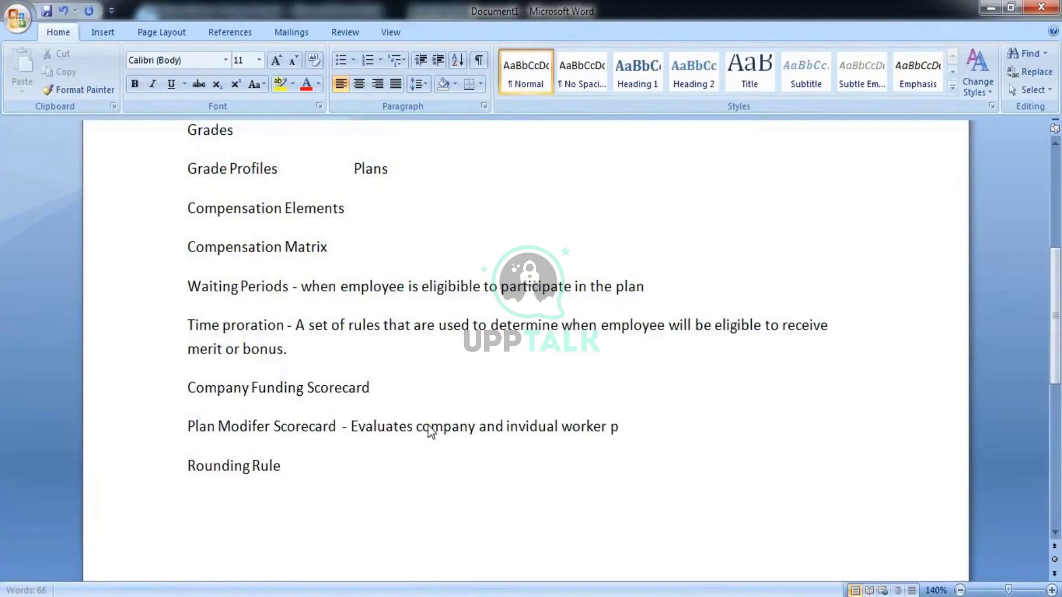
text(erformance)
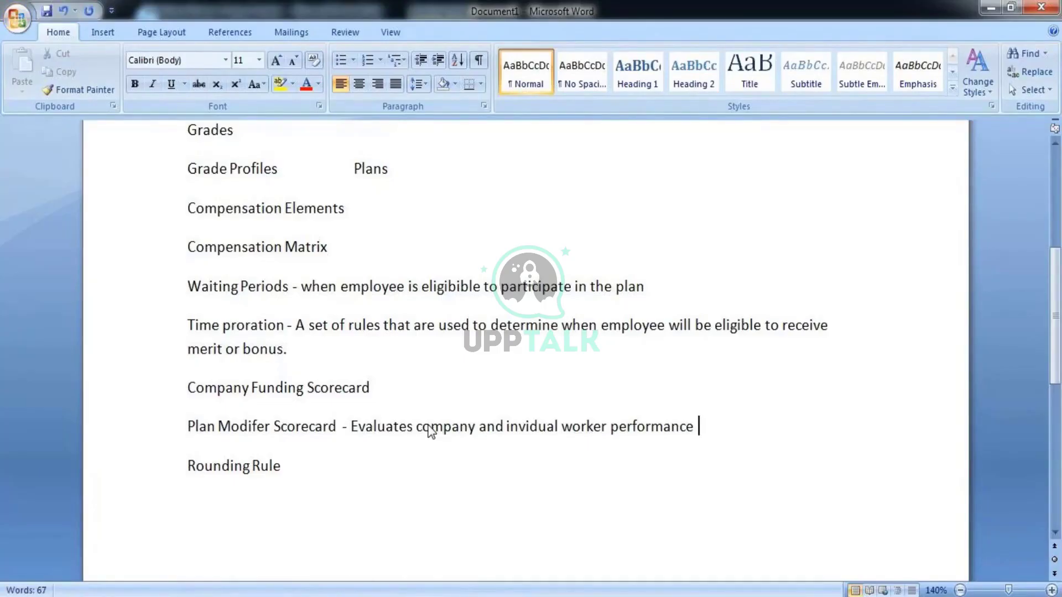
text(as a)
key(BackSpace)
text(part of merit )
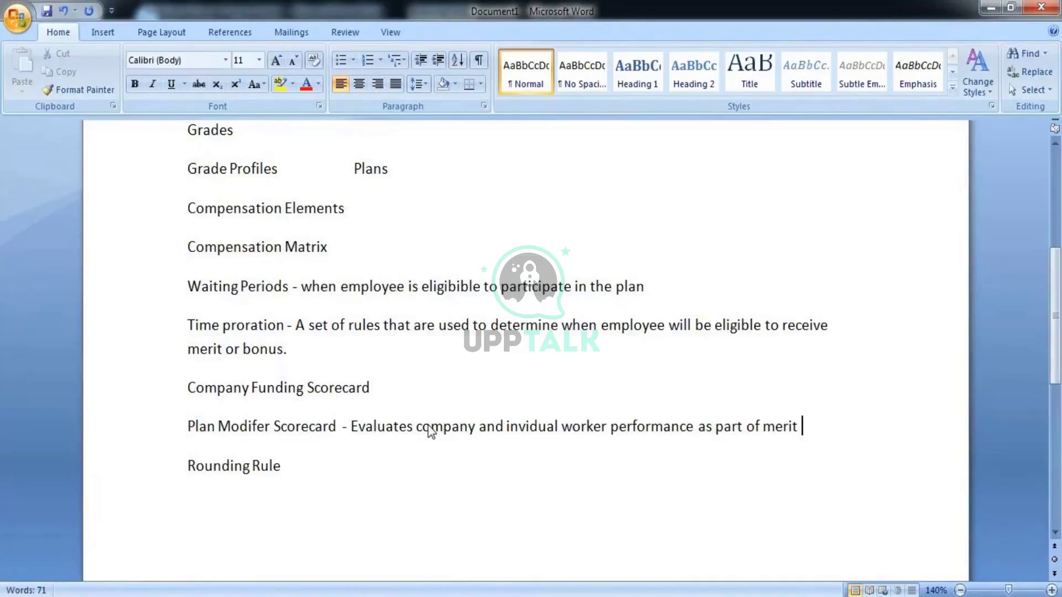
text(process)
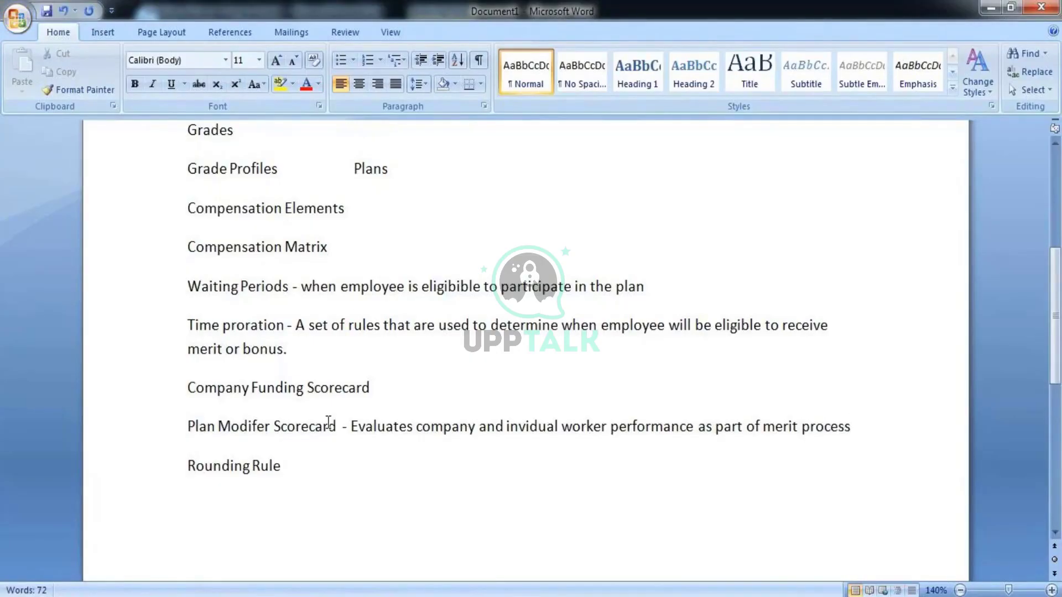
drag(359, 427, 404, 428)
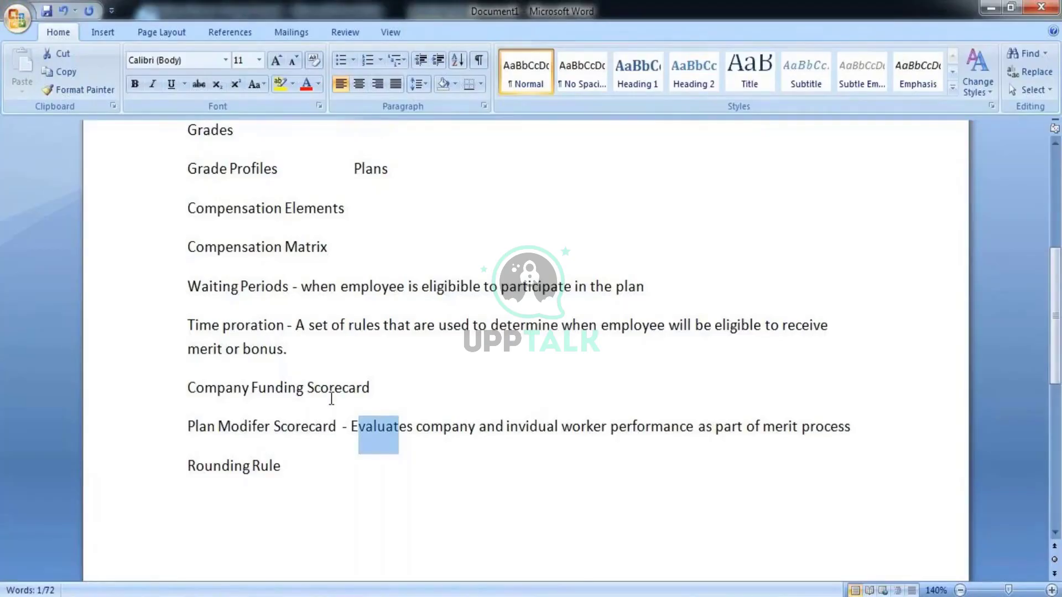
drag(289, 348, 341, 422)
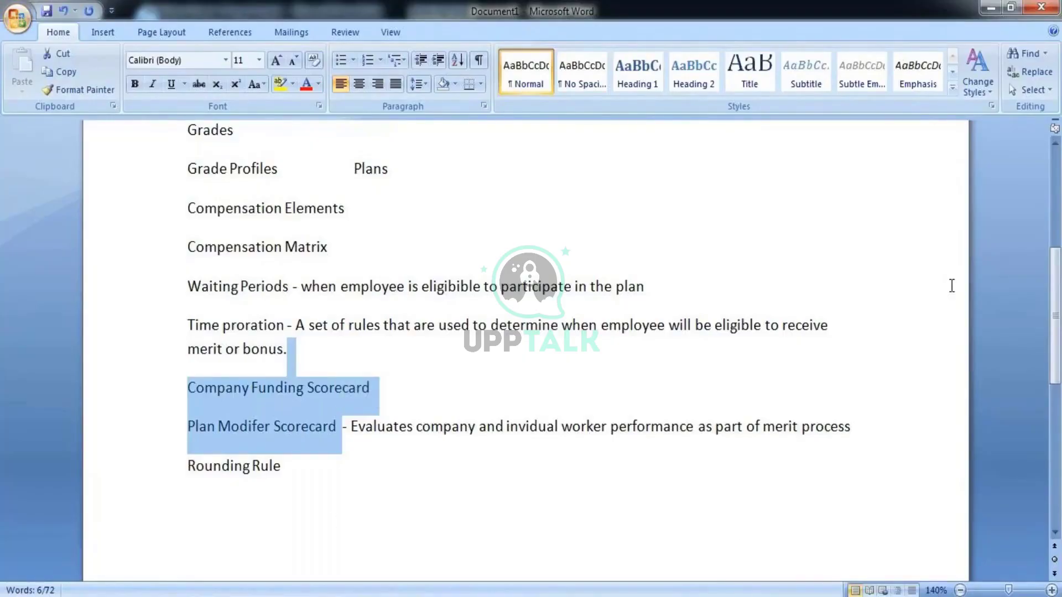
- Add the heading "Advance Compensation Structure" below Rounding Rule, separated from the topic list by an empty line
drag(1057, 285, 1058, 354)
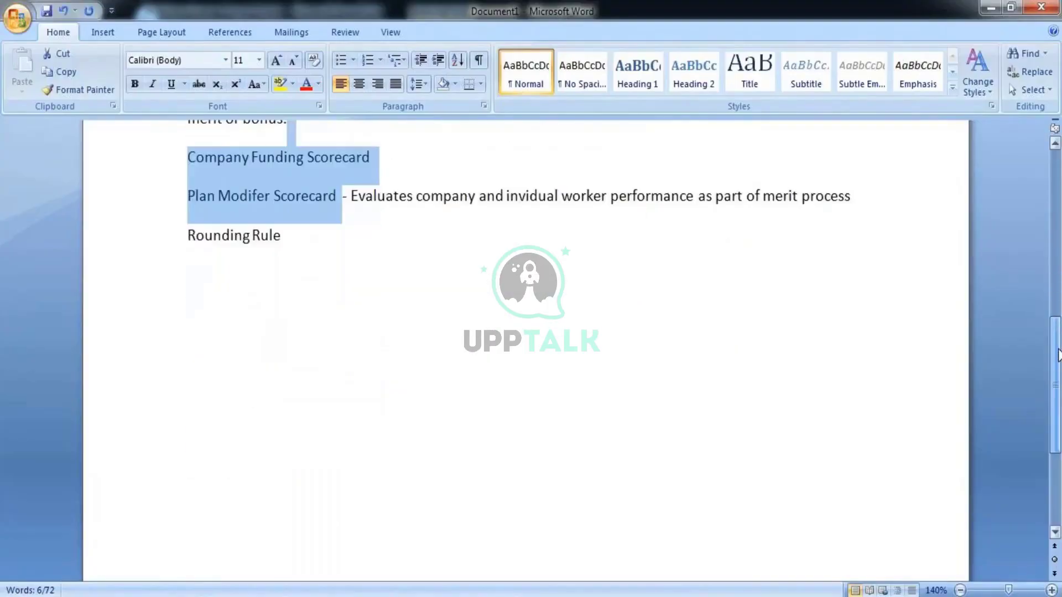
click(387, 250)
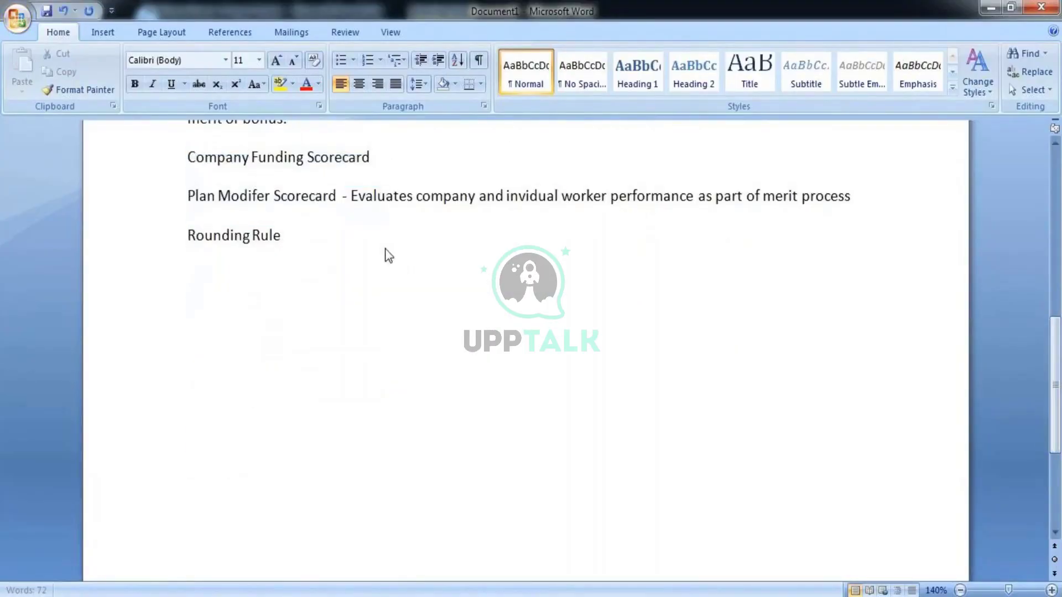
key(Return)
key(Return)
text(Sto)
key(BackSpace)
key(BackSpace)
key(BackSpace)
text(Ad)
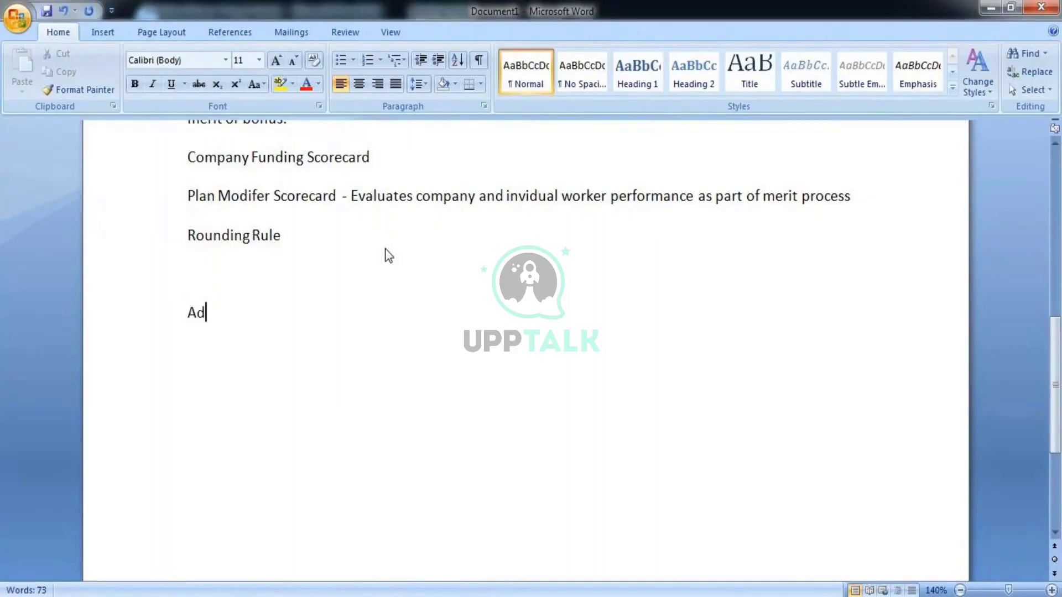
text(vance)
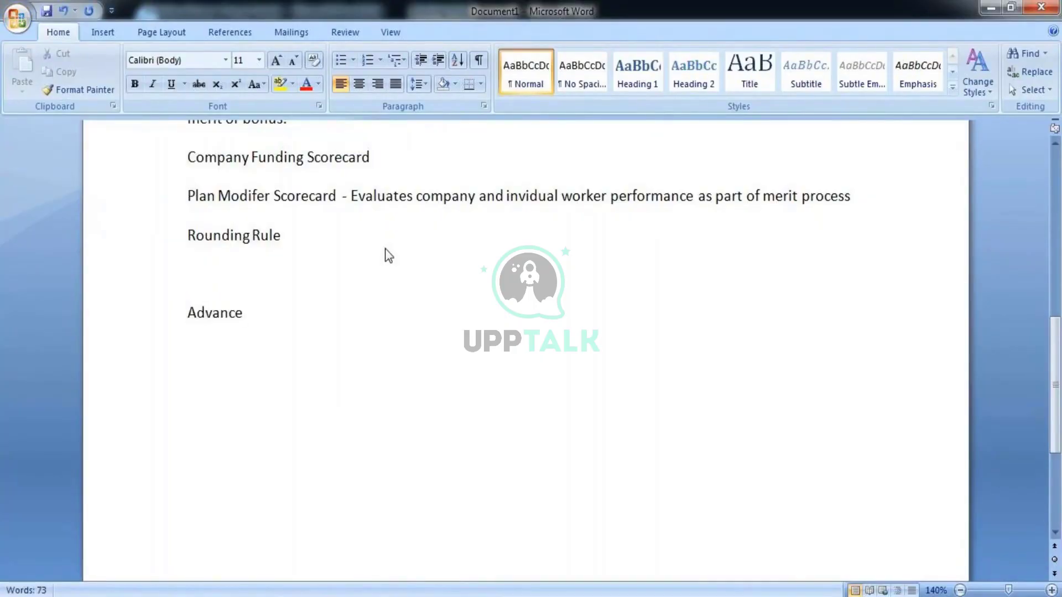
text( Compens)
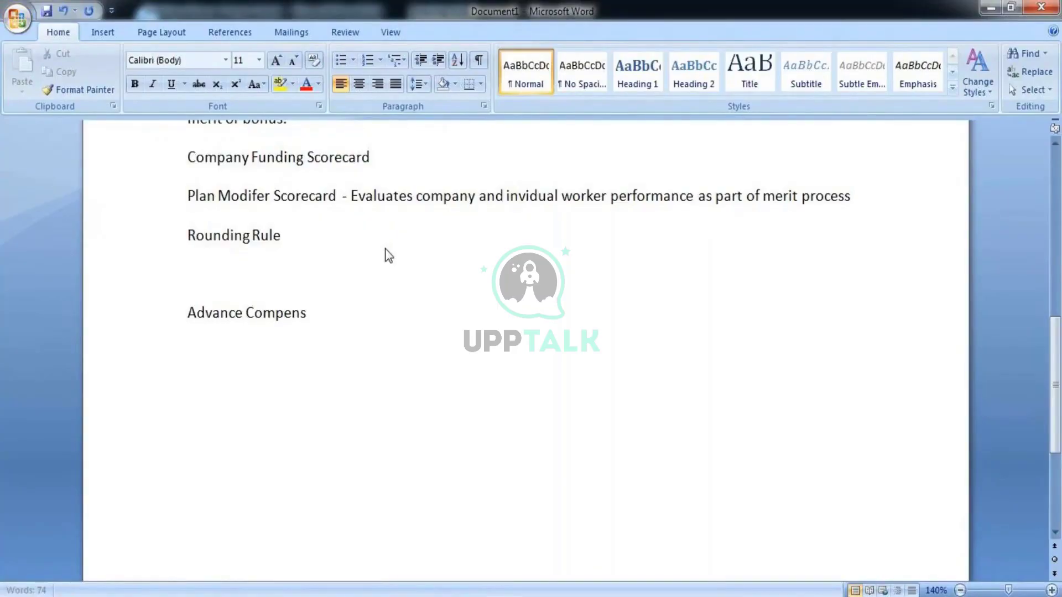
text(ation)
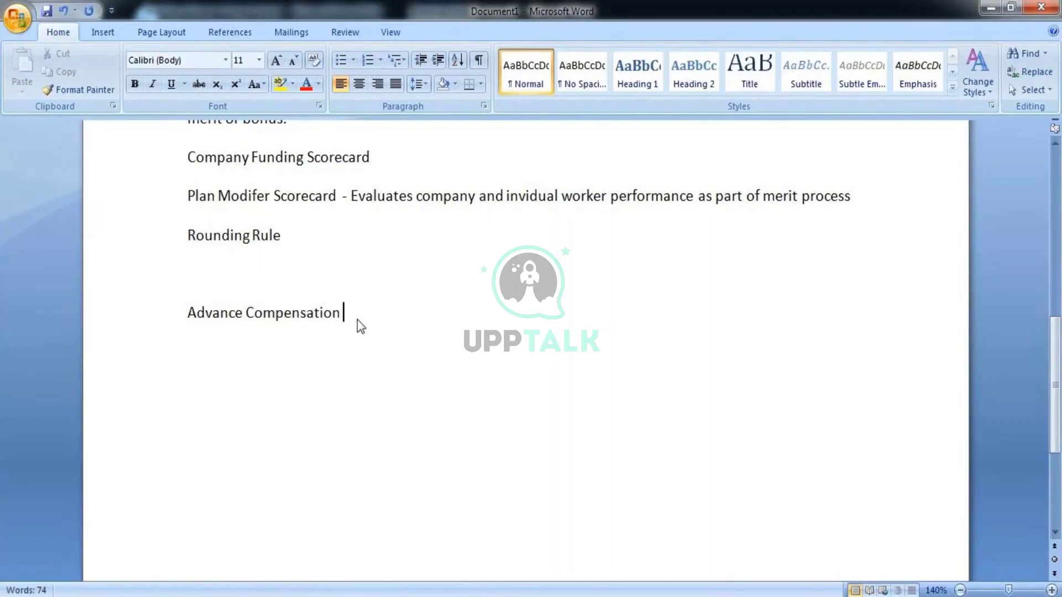
text( Structire)
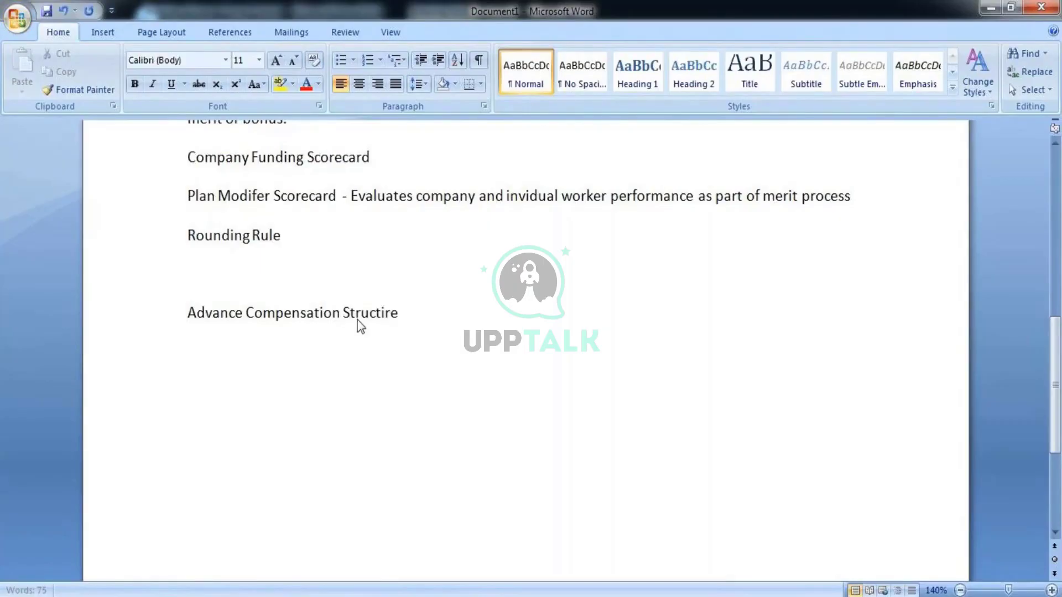
key(BackSpace)
key(BackSpace)
key(BackSpace)
text(ure)
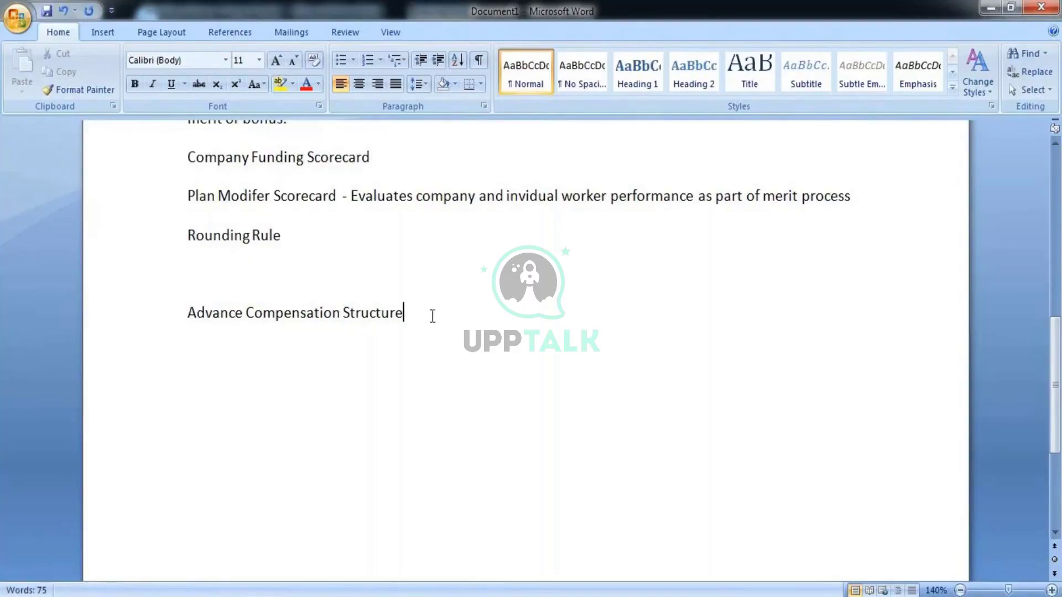
- Make the "Advance Compensation Structure" heading bold and underlined
drag(432, 316, 214, 316)
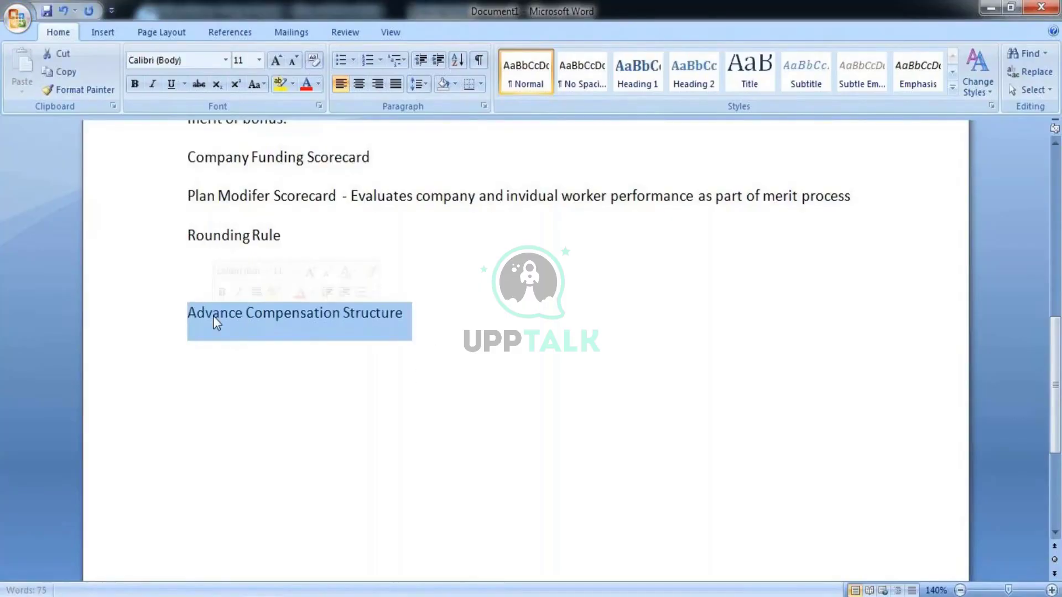
key(ctrl+b)
key(ctrl+u)
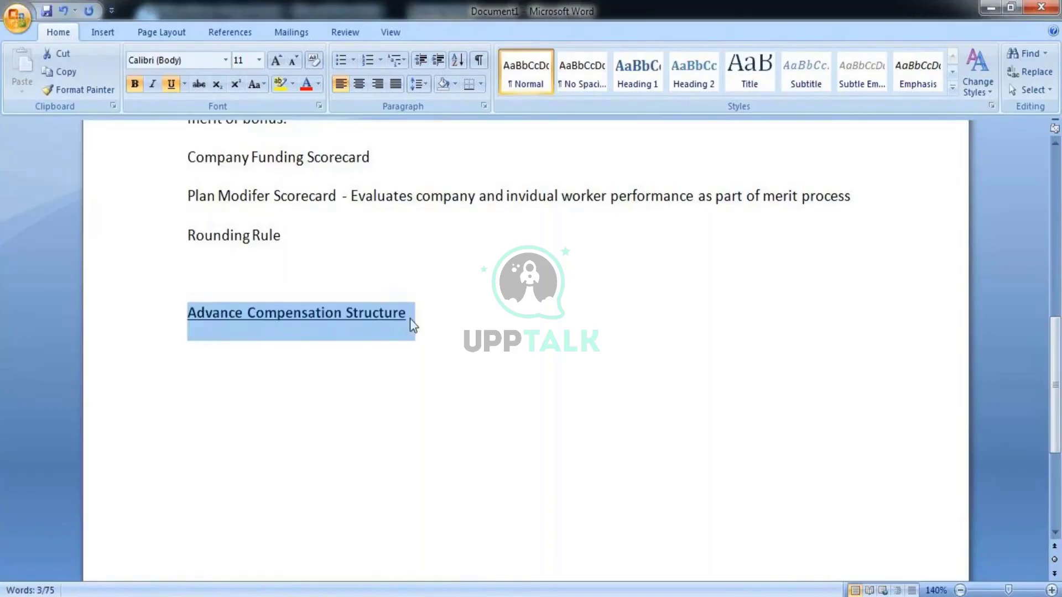
- Start a line without bold or underline below the Advance Compensation Structure heading, containing "1. Stock Plan" and the number "2."
click(426, 308)
key(Return)
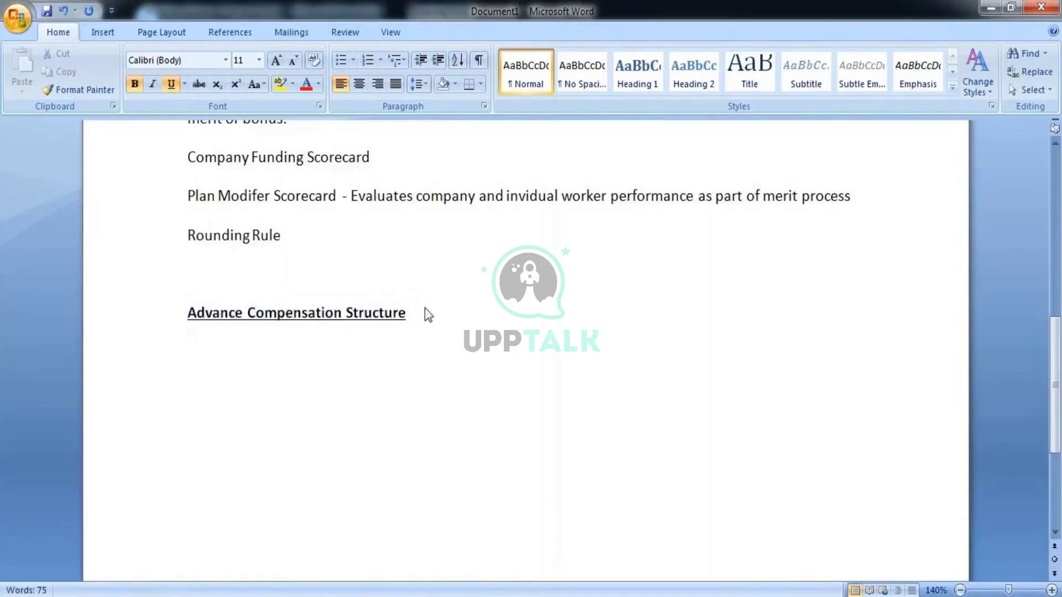
key(ctrl+u)
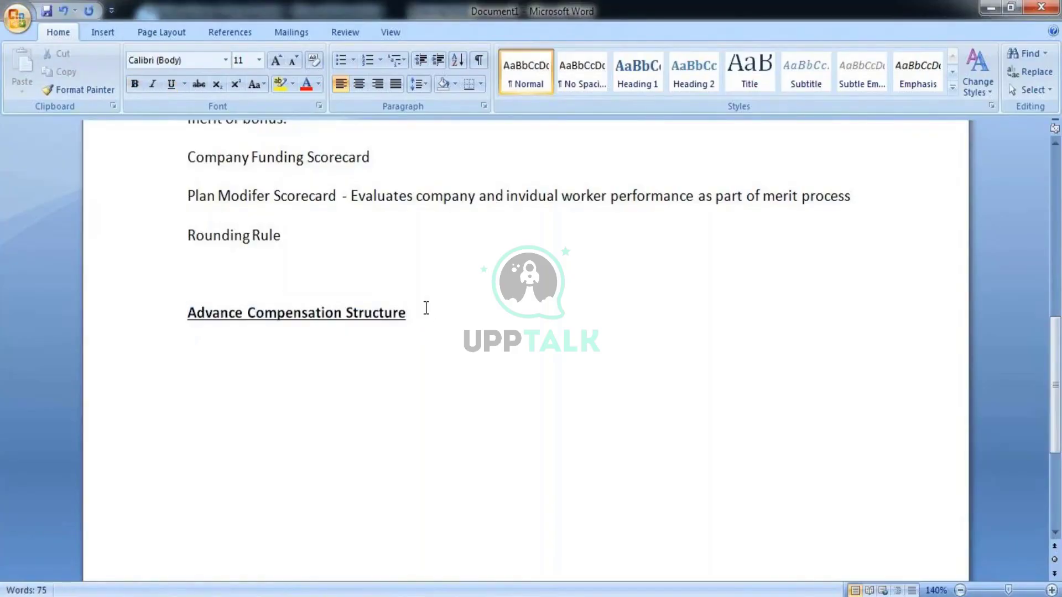
text(Sti)
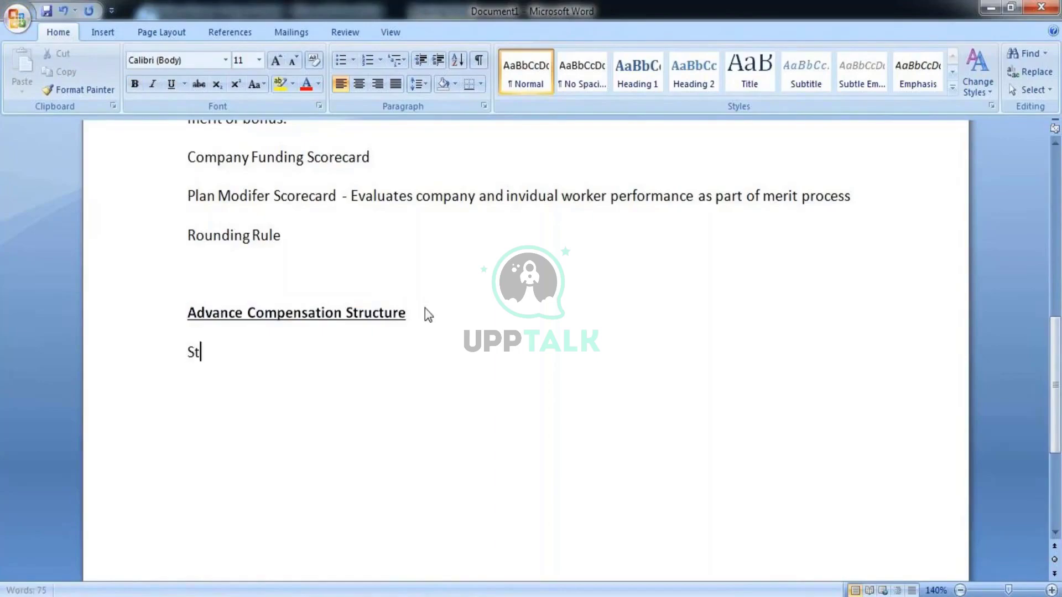
key(BackSpace)
key(BackSpace)
key(BackSpace)
text(1. Stoc)
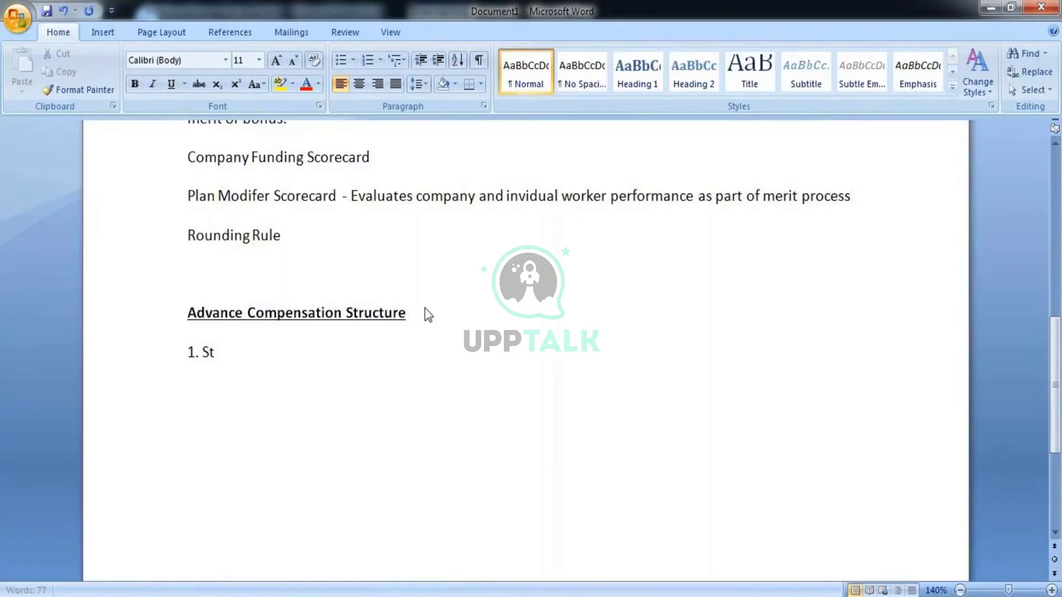
text(k Pl)
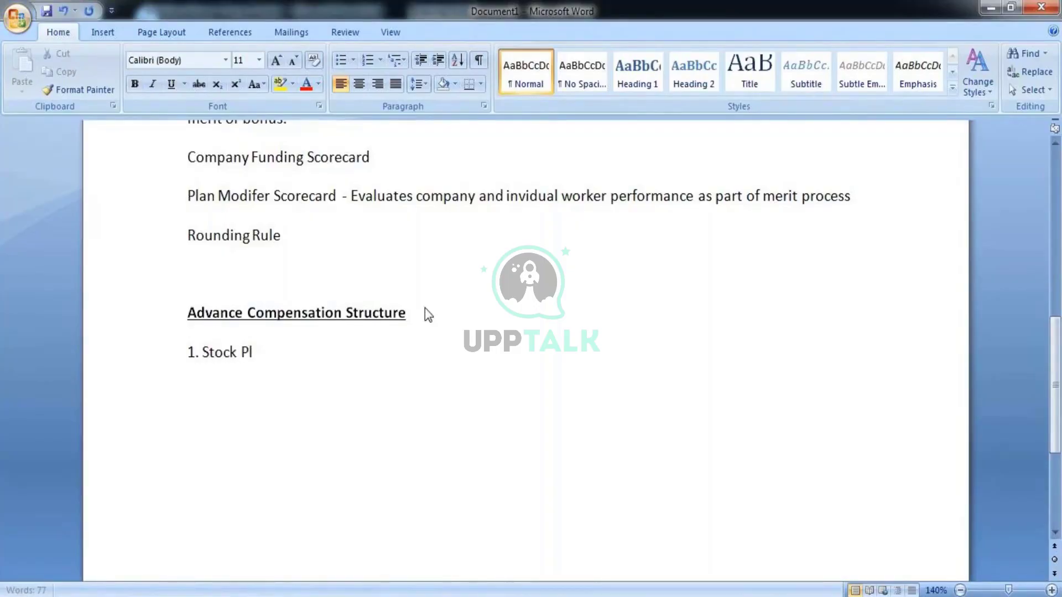
text(an    2. )
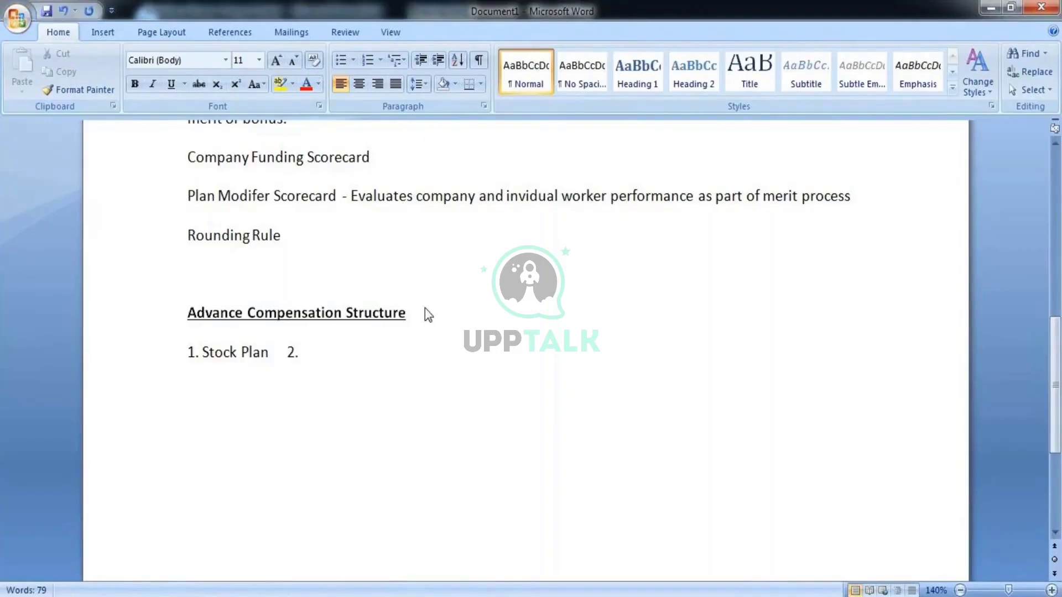
- Complete the numbered line with "Bonus Plan" and "3. Merit Plan", and open a new line below it
text(Bonu)
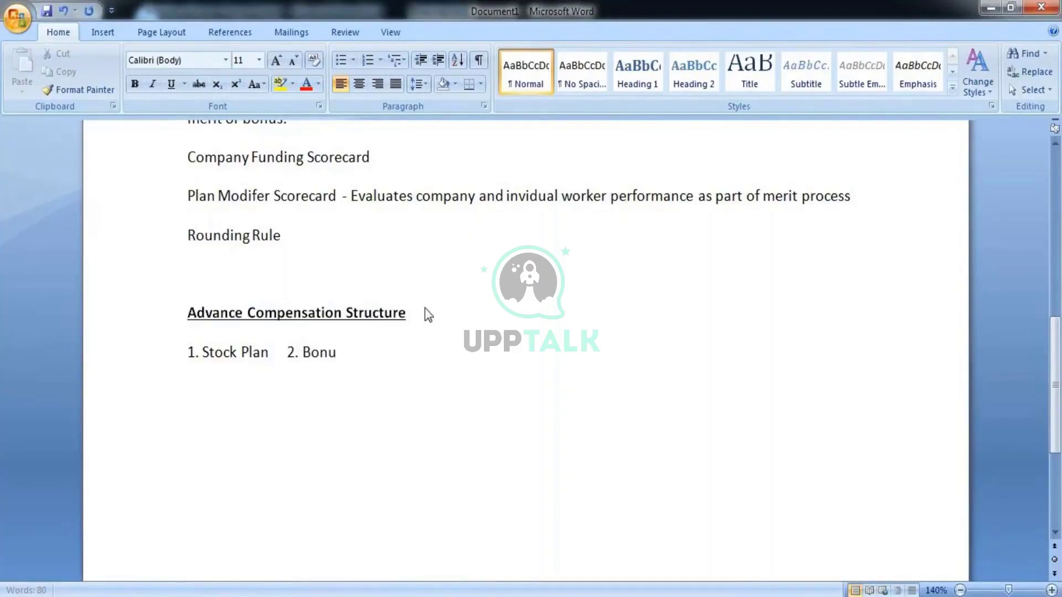
text(s Plan )
text(  3)
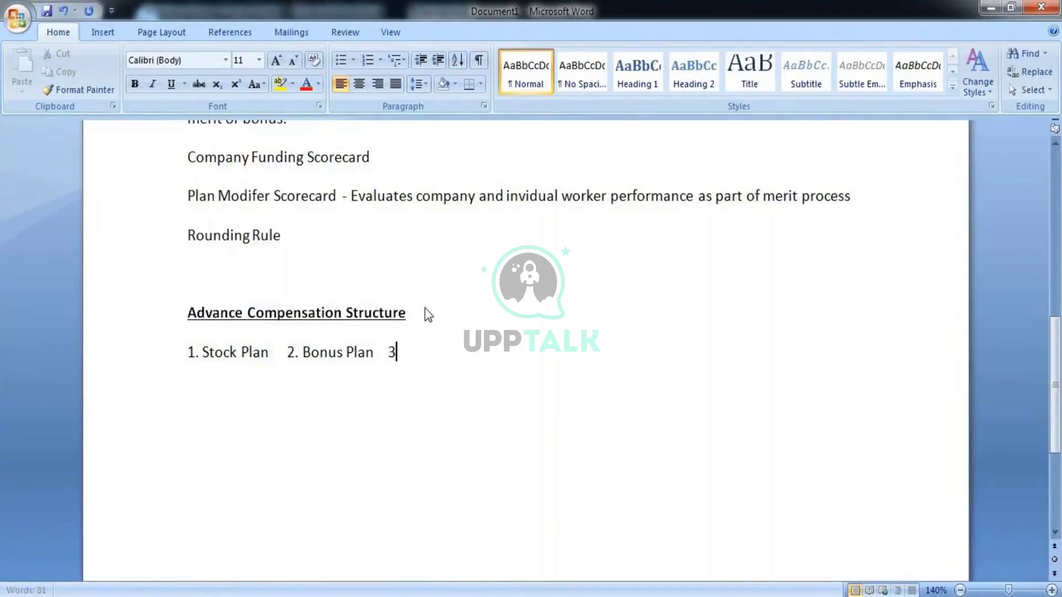
text(. Merit P)
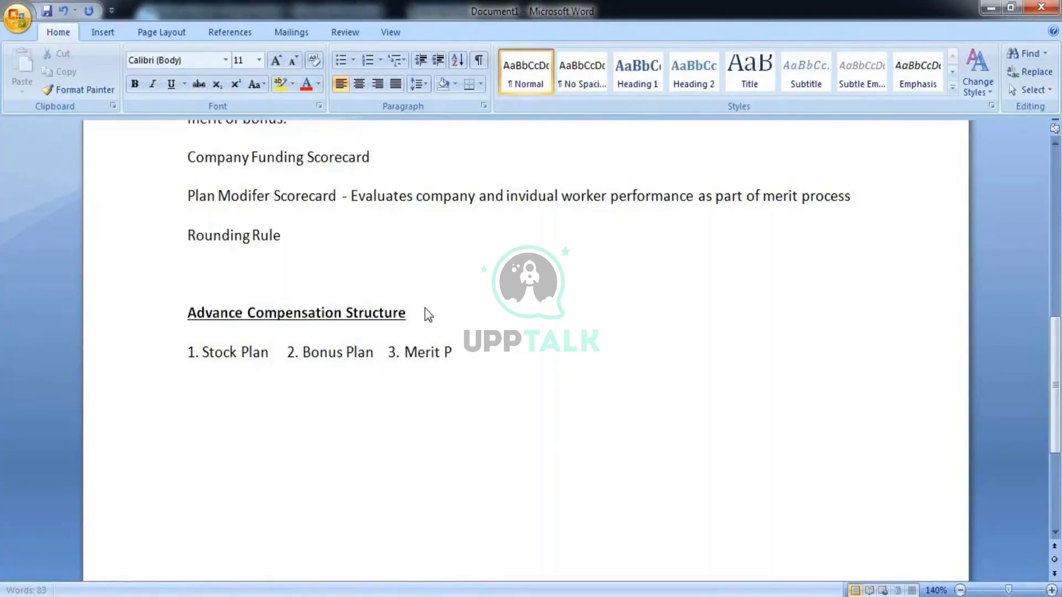
text(lan)
key(Return)
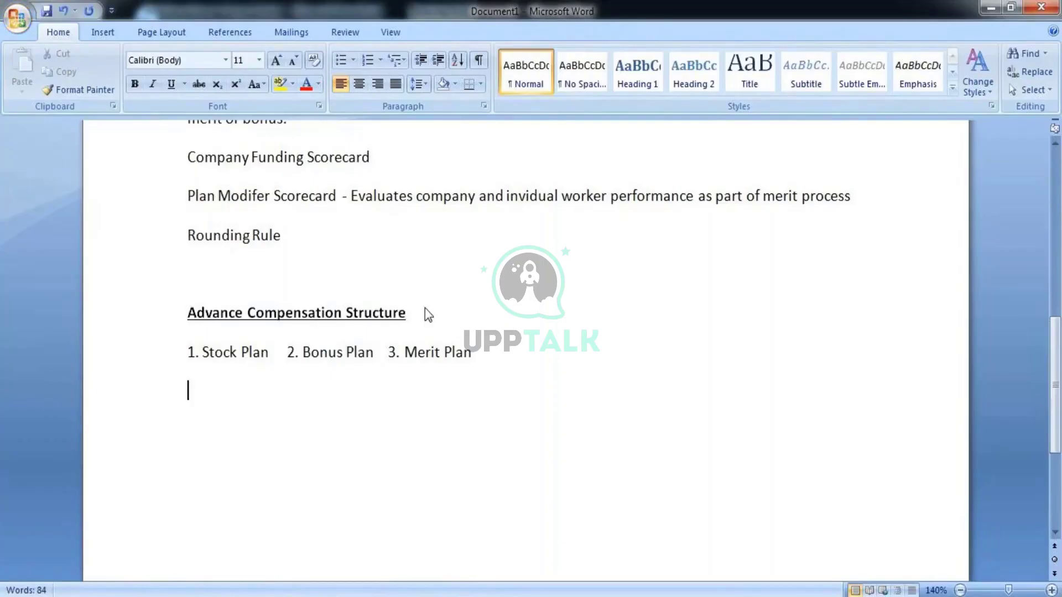
- Enter "Comp Matrix" beneath both Stock Plan and Bonus Plan, separated by spaces on one line
text(C)
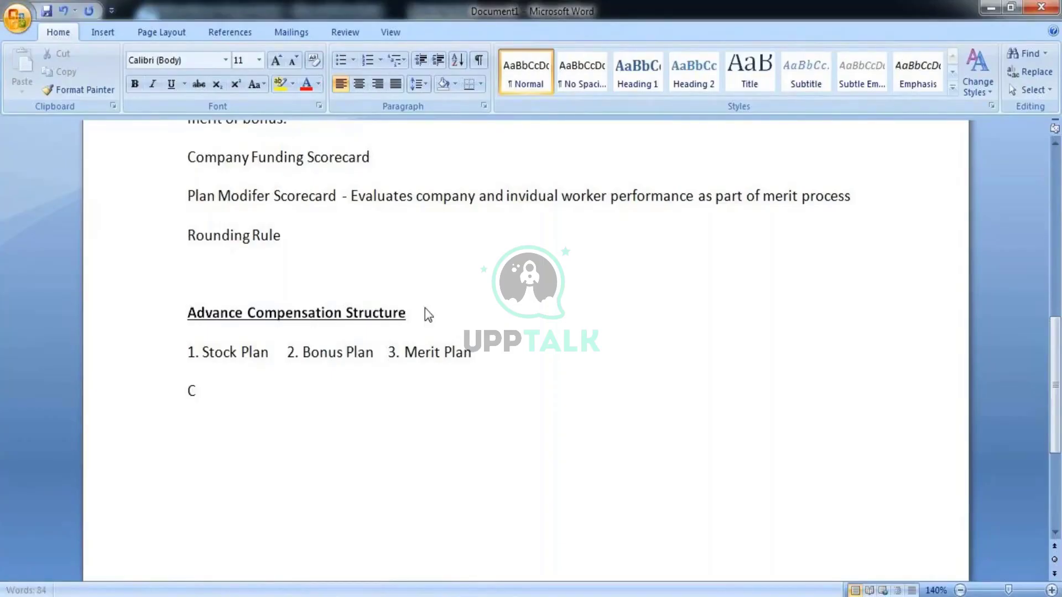
text(omp Mat)
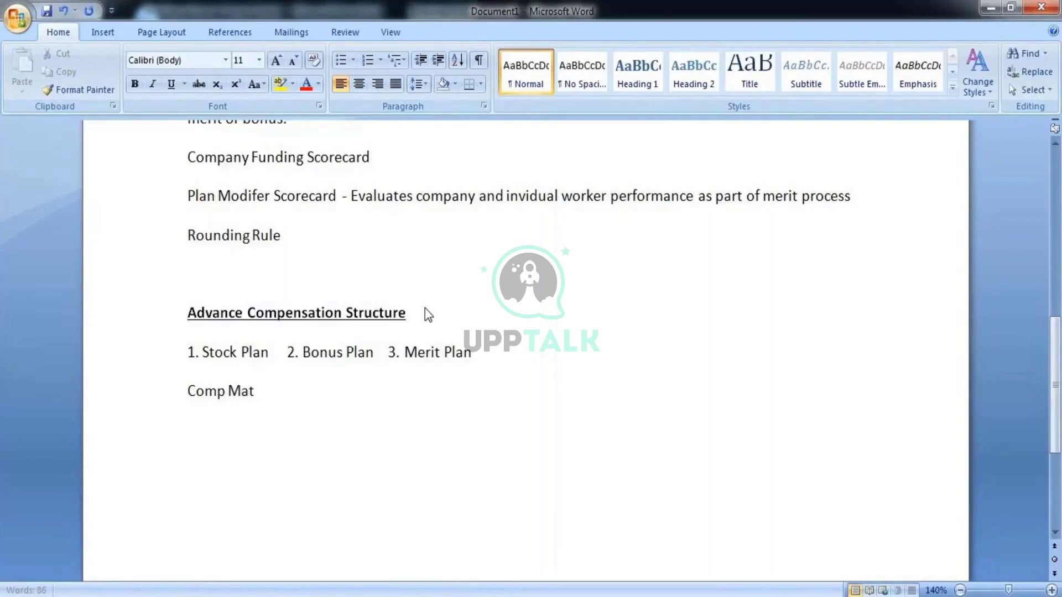
text(rix      )
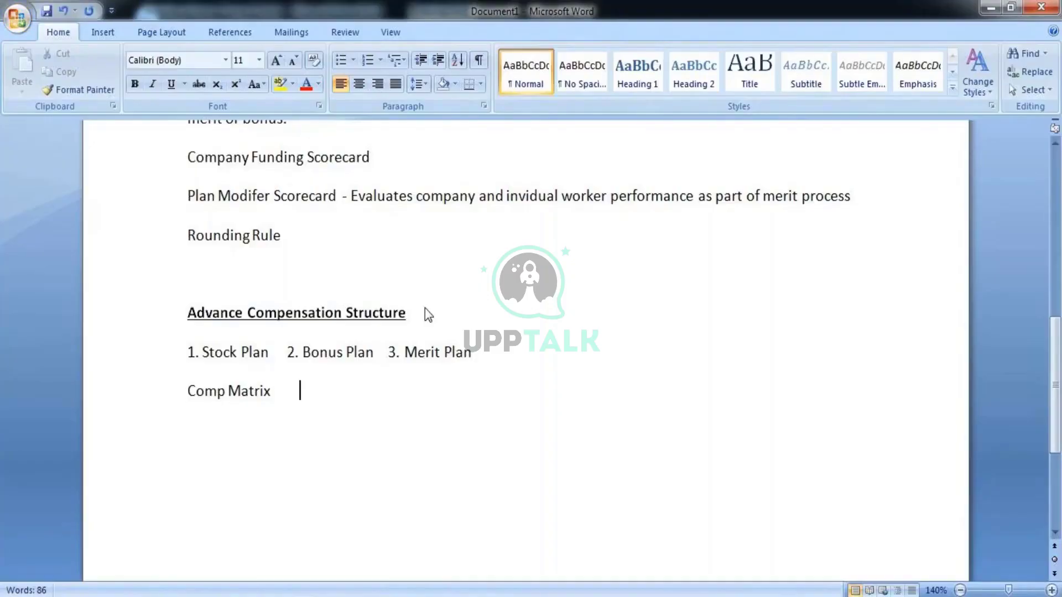
text(    Comp Matri)
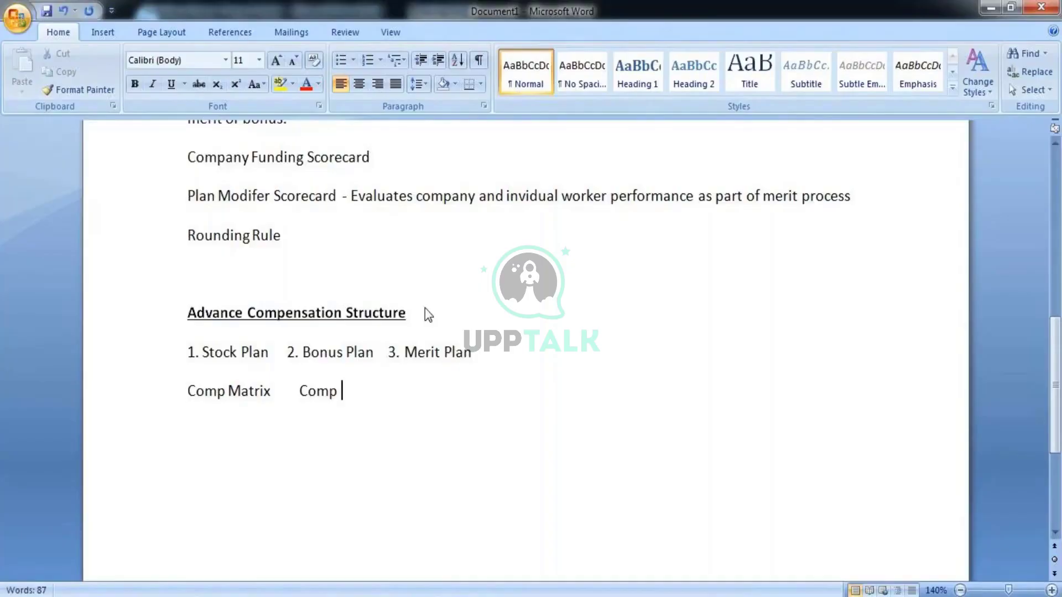
text(x)
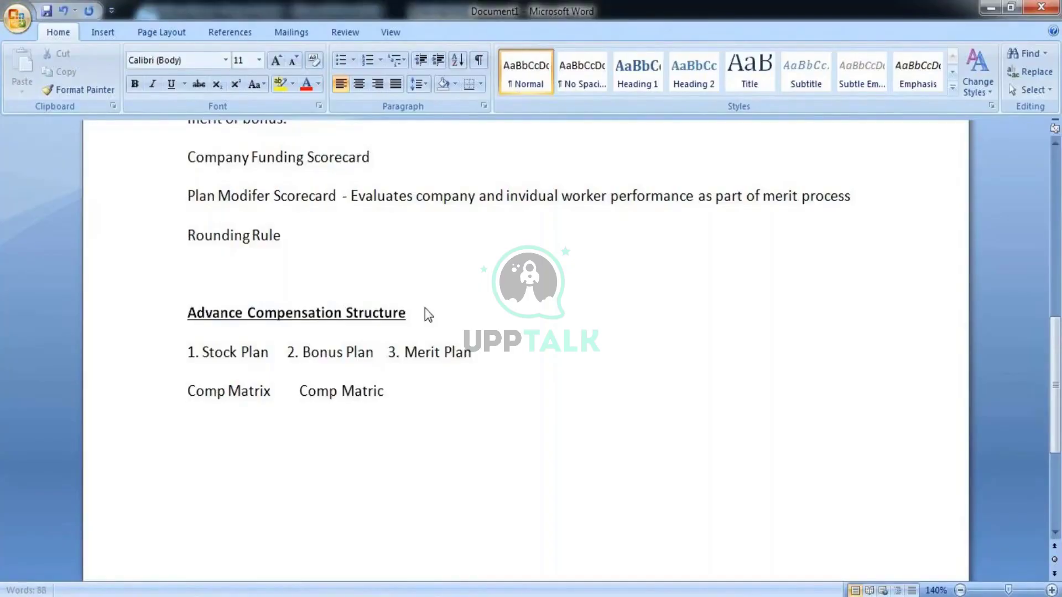
key(BackSpace)
text(x)
- Add "Waiting Period" on a new line beneath the Bonus Plan's Comp Matrix entry
key(Return)
key(Tab)
key(Tab)
text(Waitin)
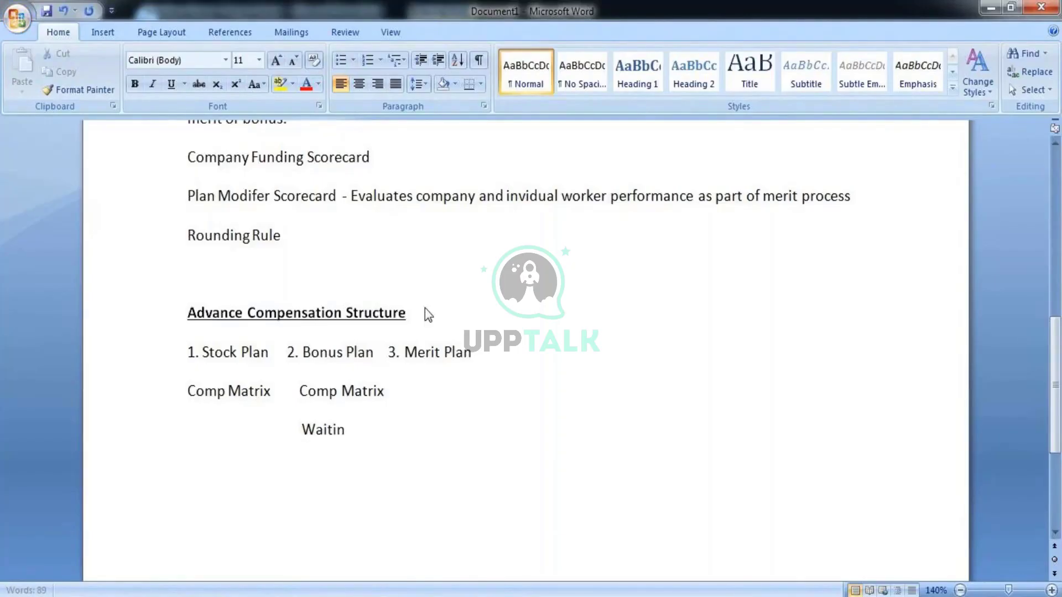
text(g Pe)
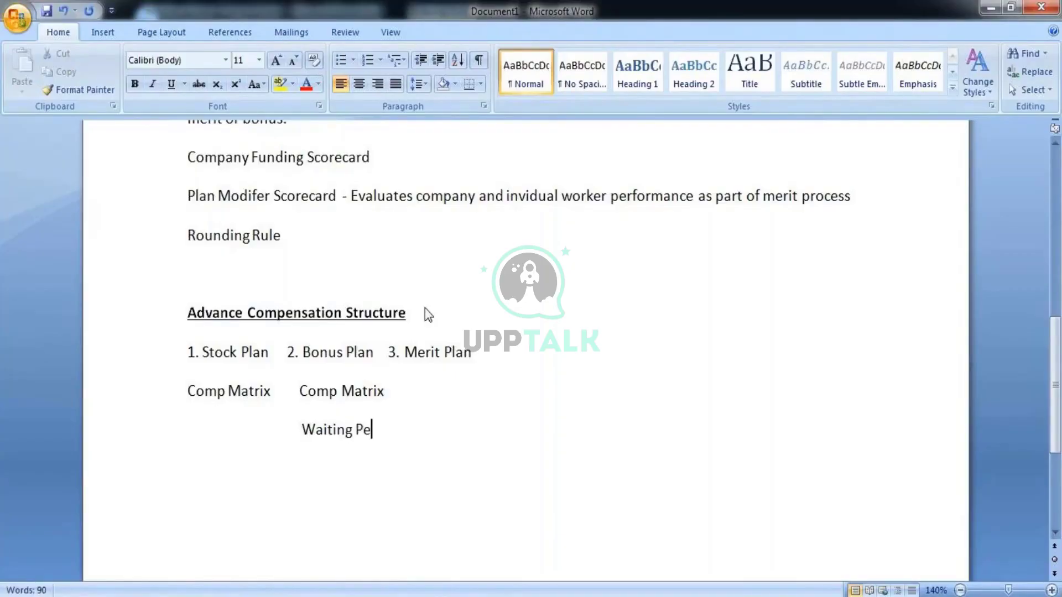
text(riod)
- Add "Scorecard" on the line below Waiting Period and align it with the Bonus Plan column
key(Return)
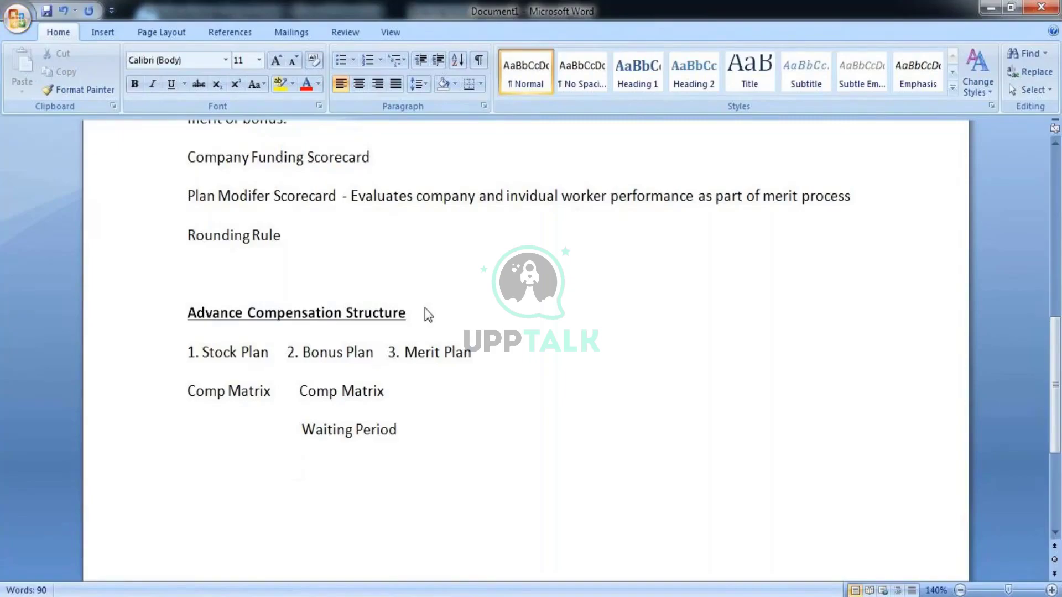
text(Score)
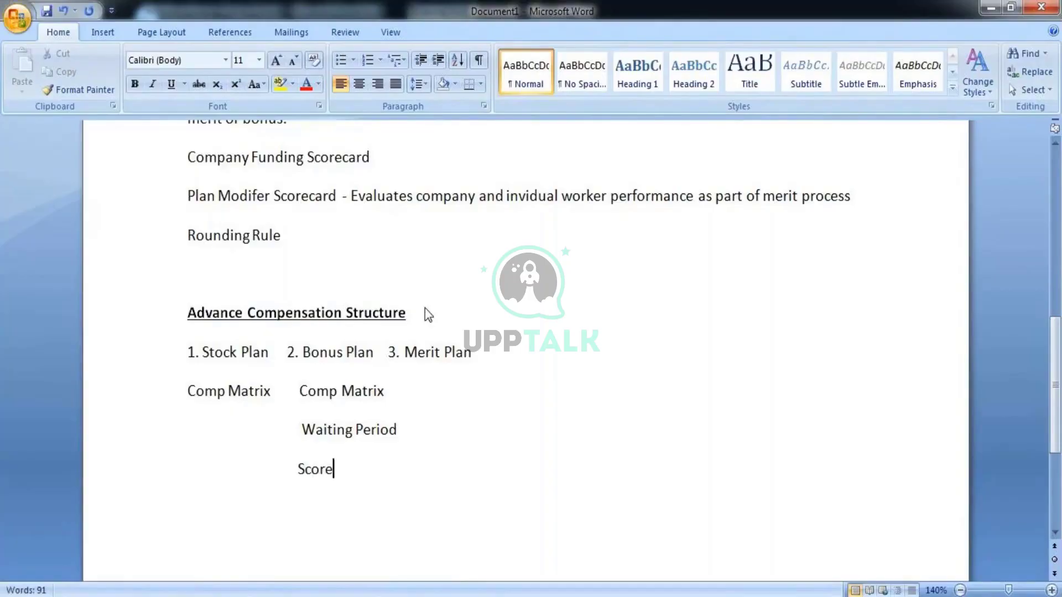
text(dard)
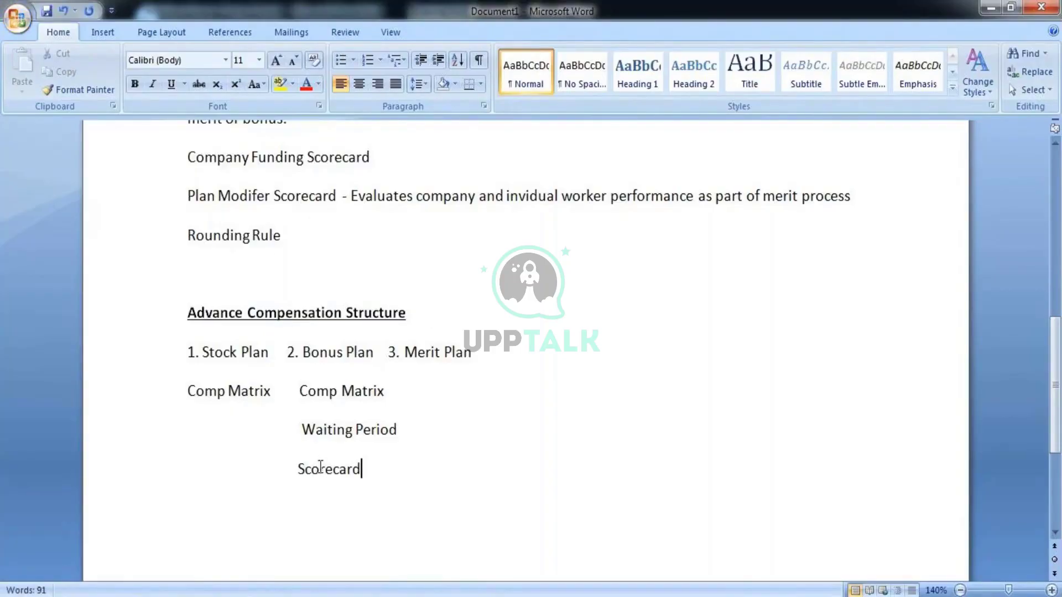
click(298, 469)
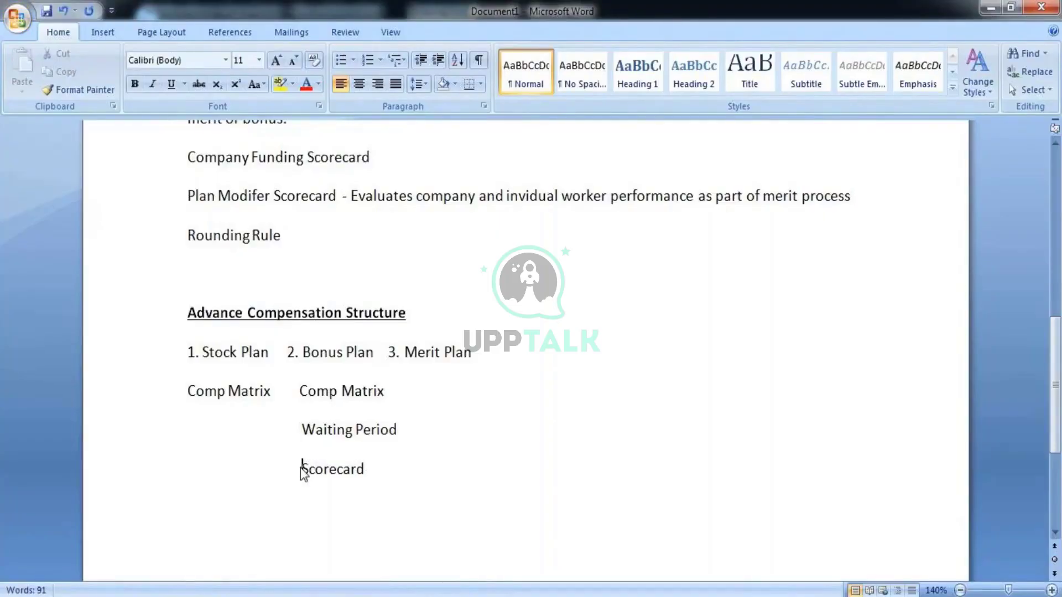
- Add "Time Proration" on a new line below Scorecard in the Bonus Plan column
click(380, 474)
key(Return)
key(Tab)
key(Tab)
key(Tab)
text(Time Prorat)
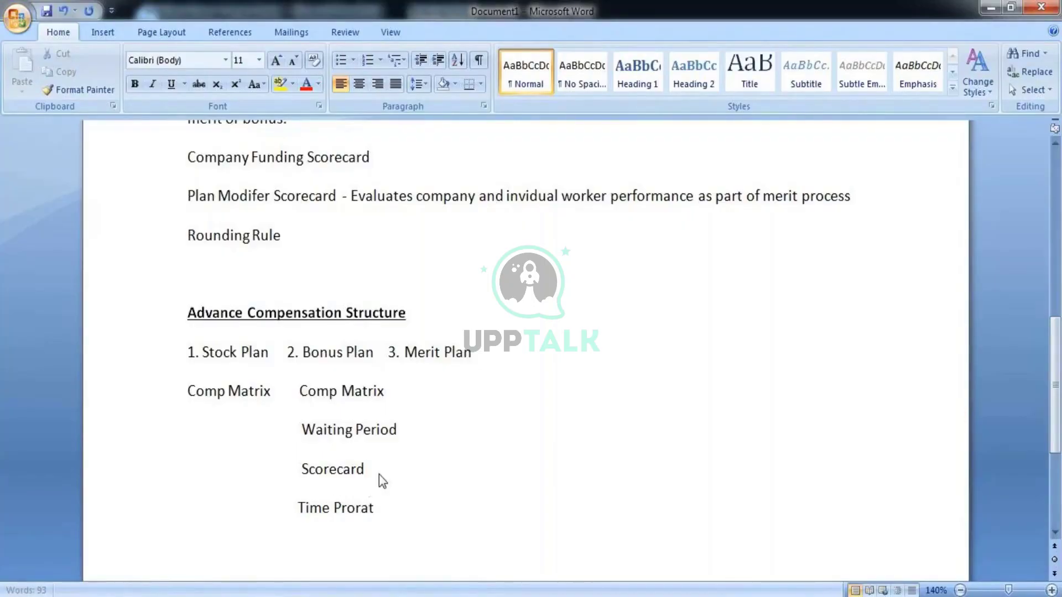
text(ion)
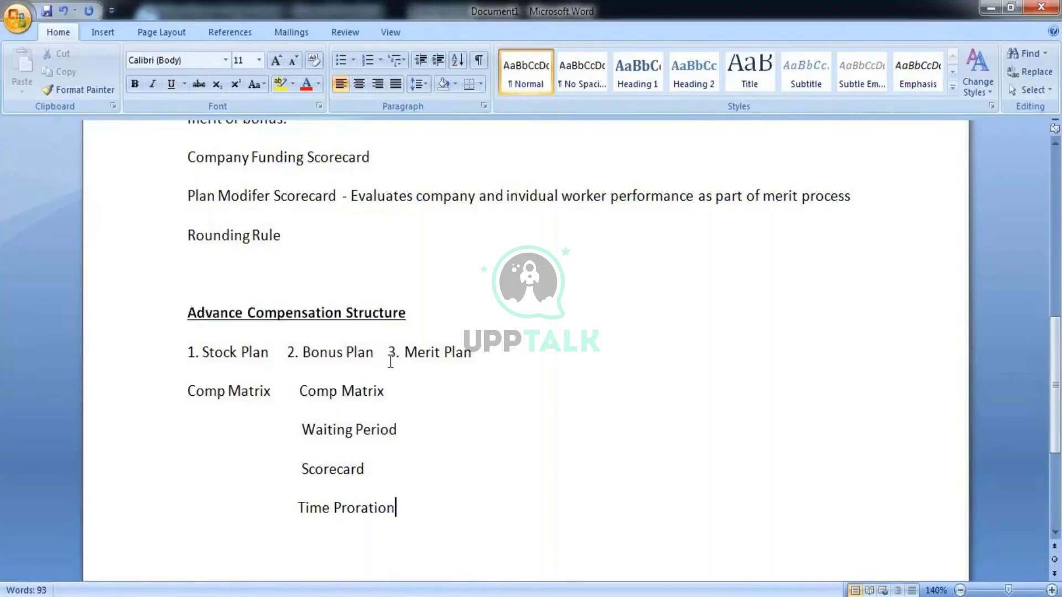
- Space "3. Merit Plan" farther from Bonus Plan and enter "Comp Matrix" beneath it
click(389, 354)
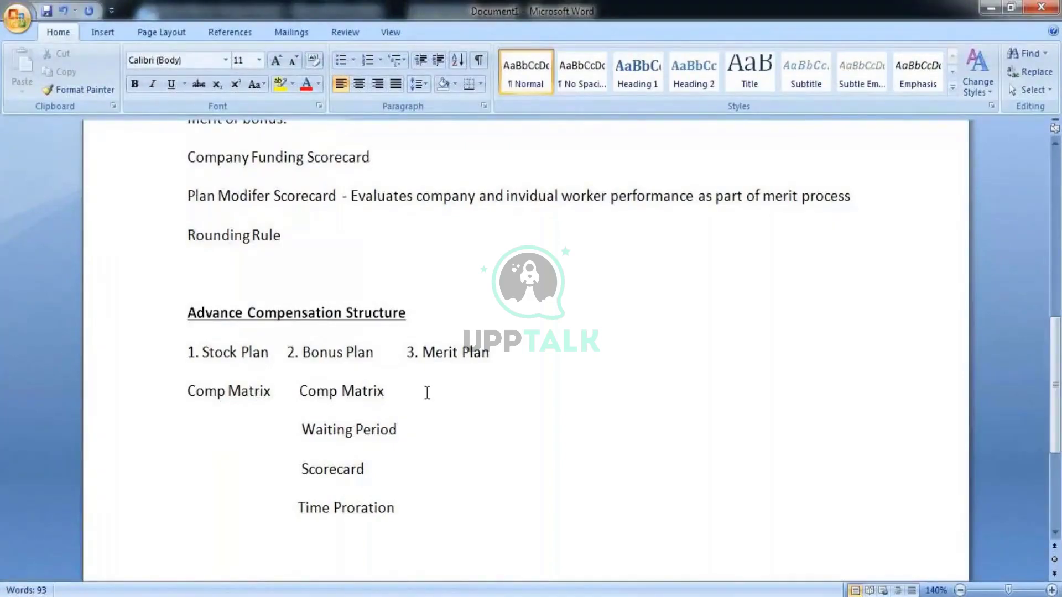
drag(434, 378, 413, 396)
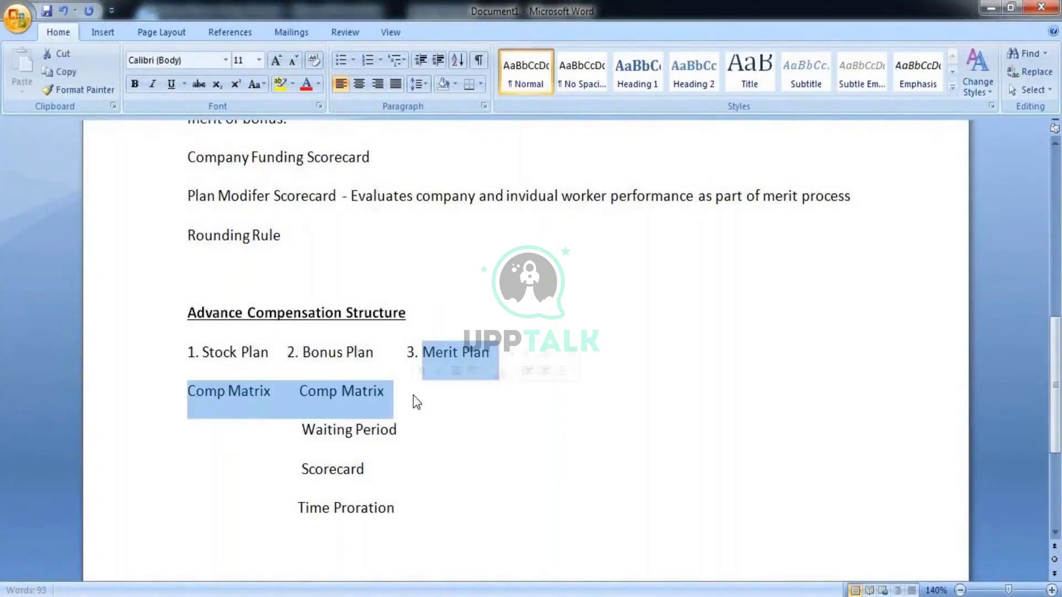
click(414, 396)
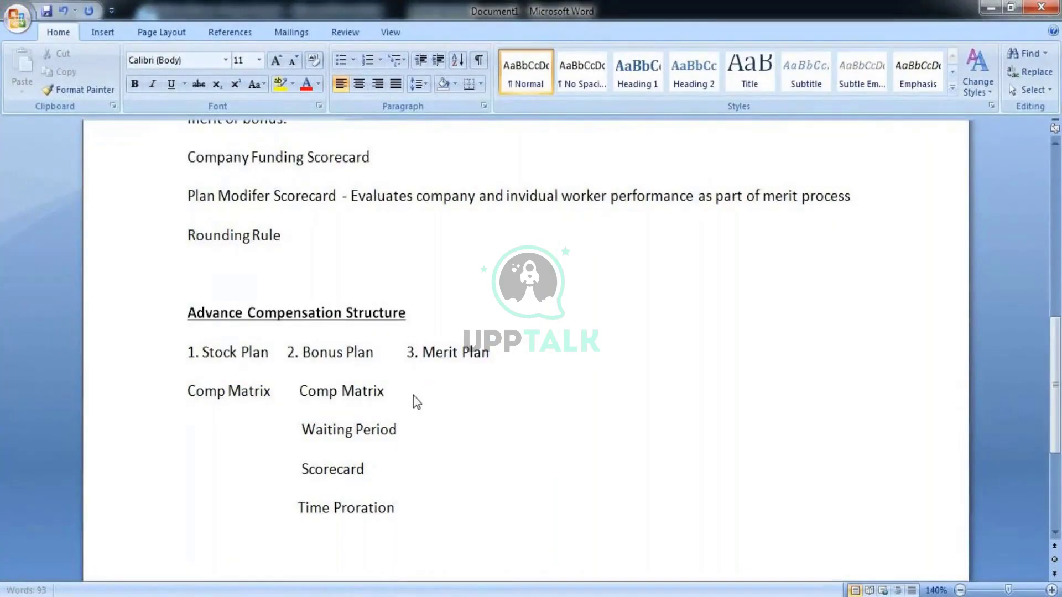
text(Comp )
text(N)
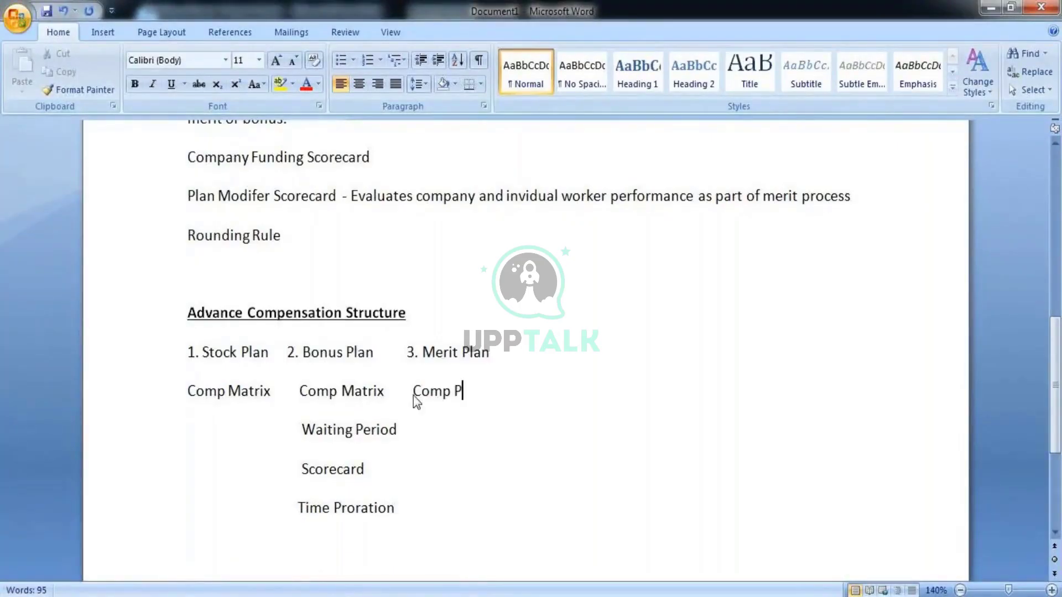
key(BackSpace)
text(Matrix)
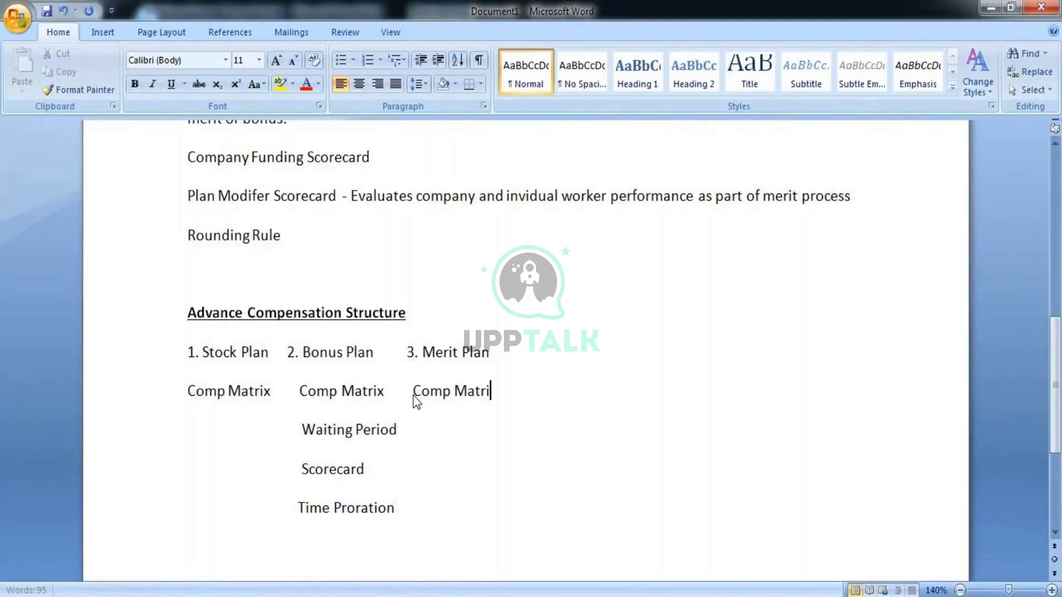
- Add "Waiting Period" below Comp Matrix in the Merit Plan column, beside the Bonus Plan's Waiting Period
click(417, 432)
key(Tab)
text(Waiting)
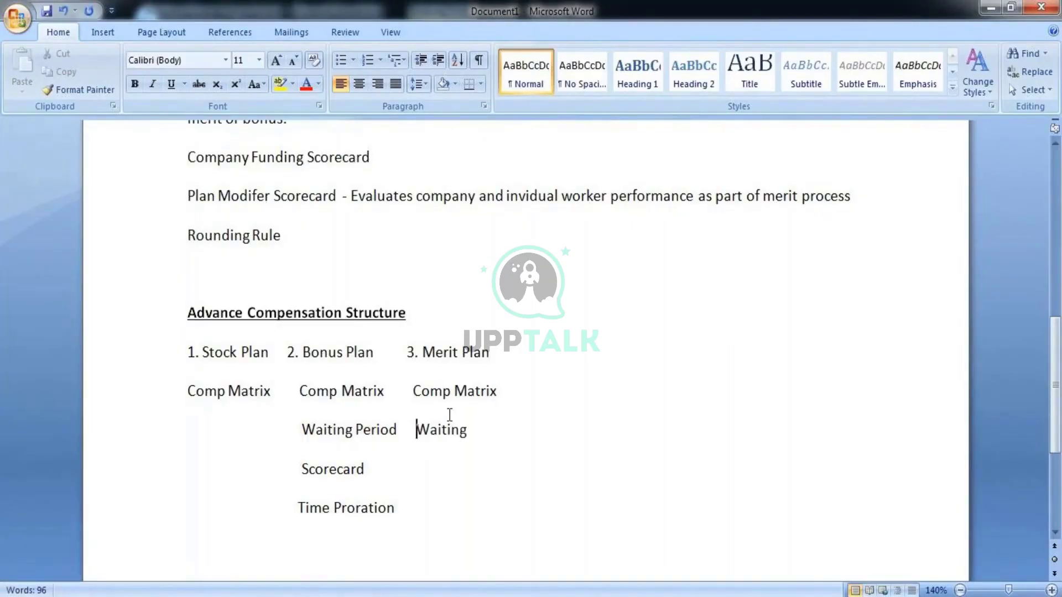
text( Per)
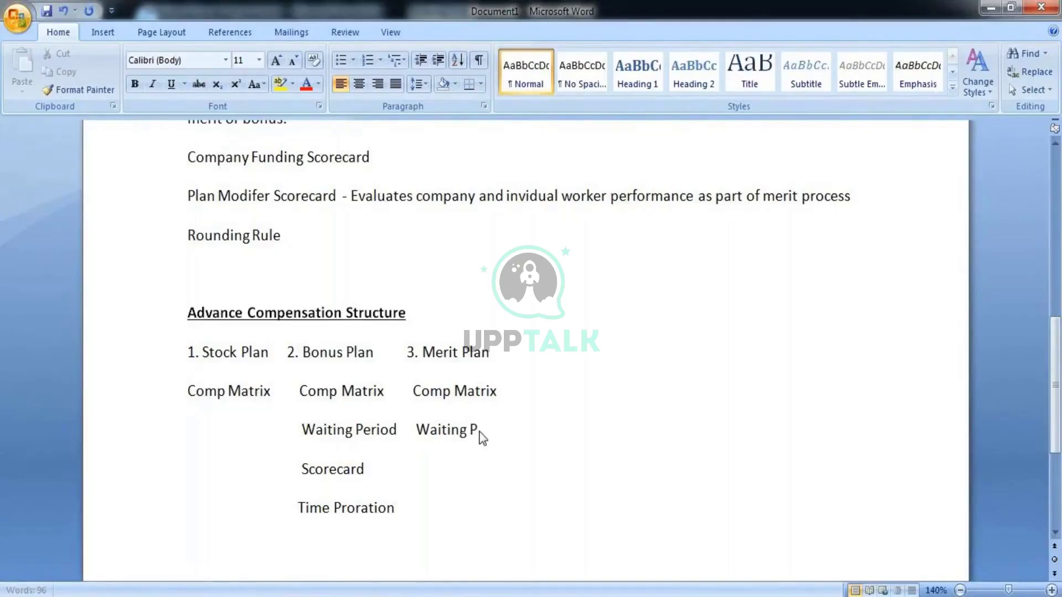
text(iod)
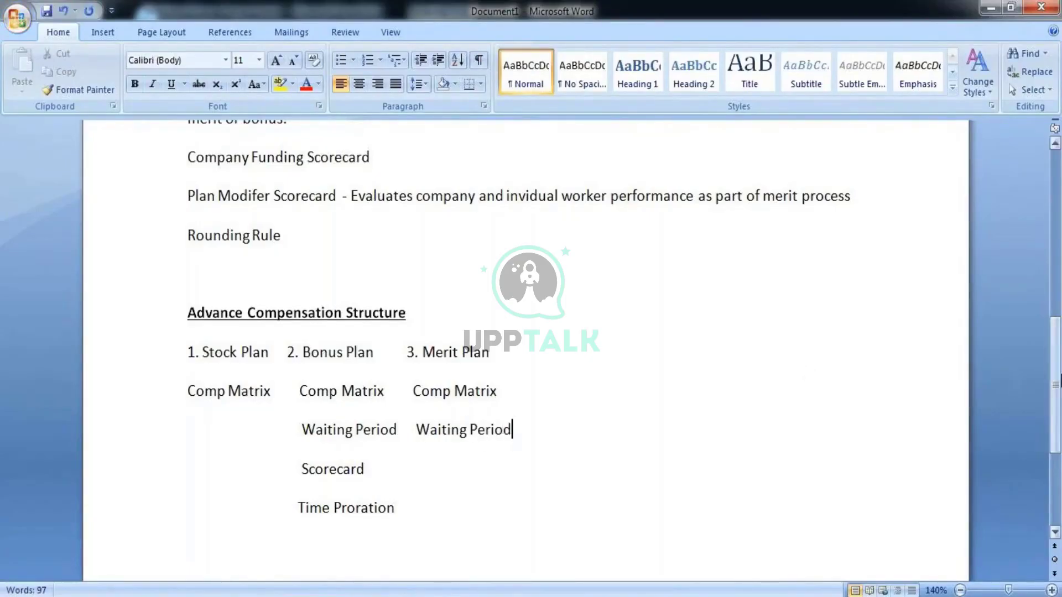
- Add the description "- Used by stock,merit and bonus" after Compensation Matrix in the topic list
drag(1056, 378, 1053, 306)
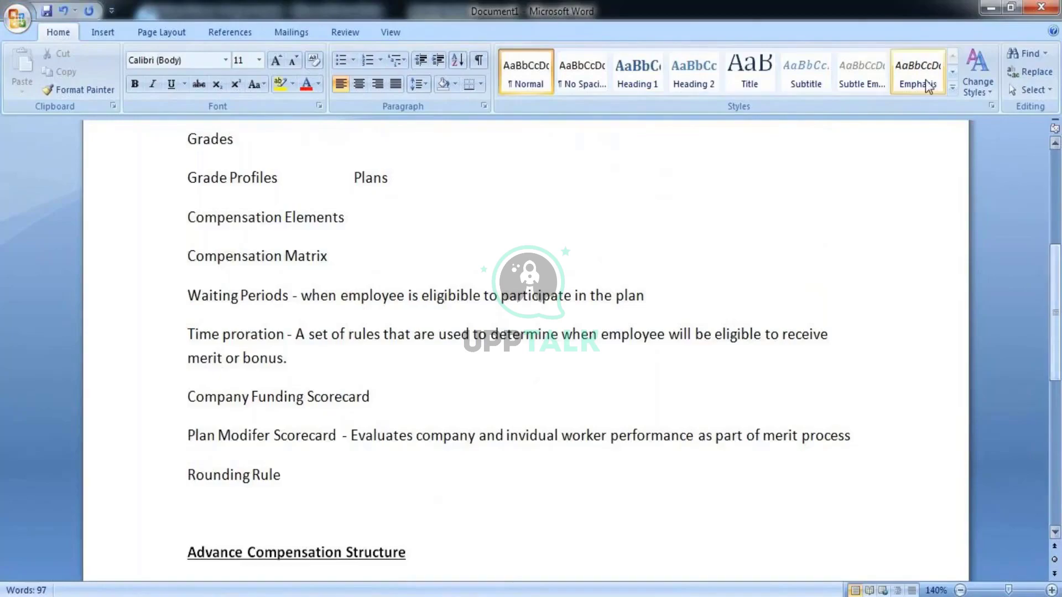
click(372, 254)
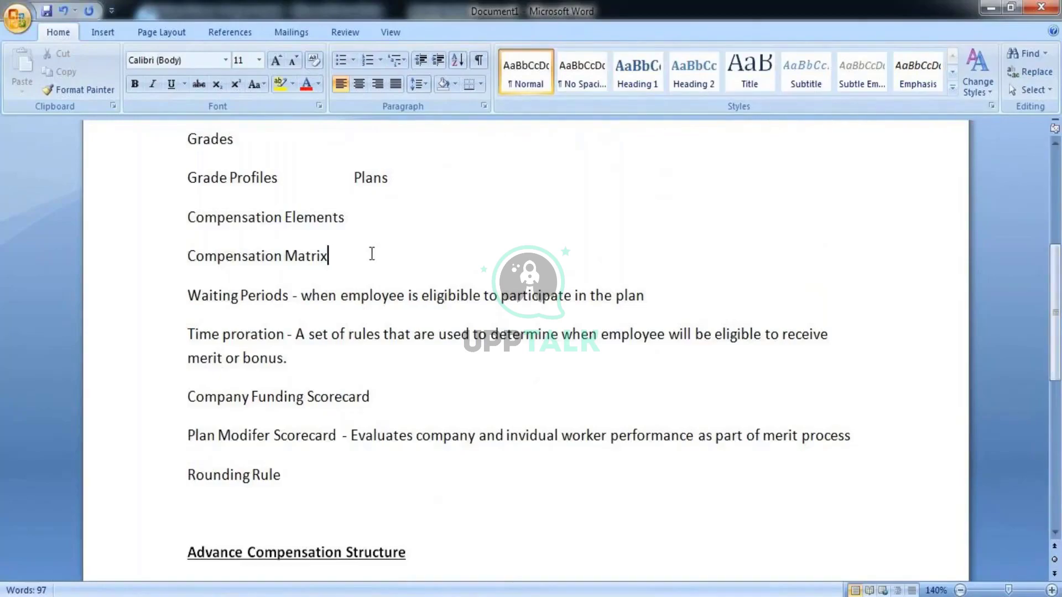
text(- Use)
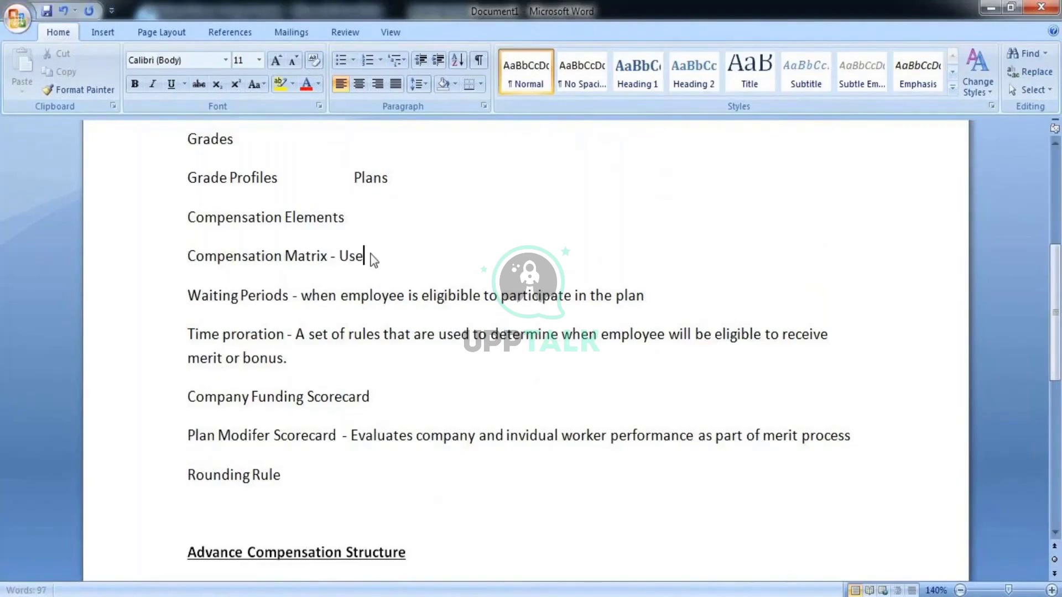
text(dock by st)
click(370, 255)
text(ock)
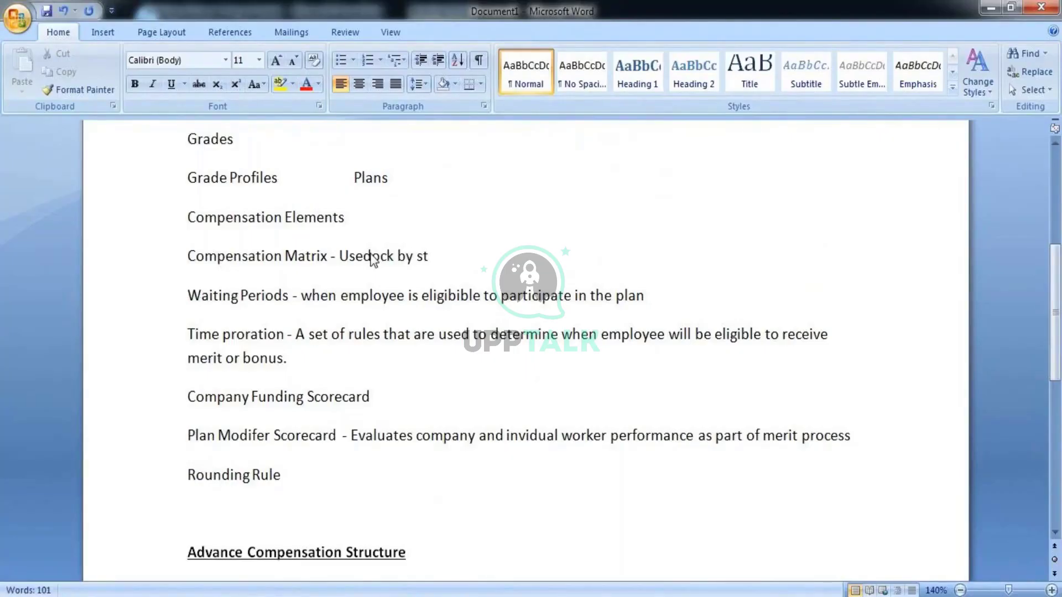
key(BackSpace)
key(BackSpace)
key(BackSpace)
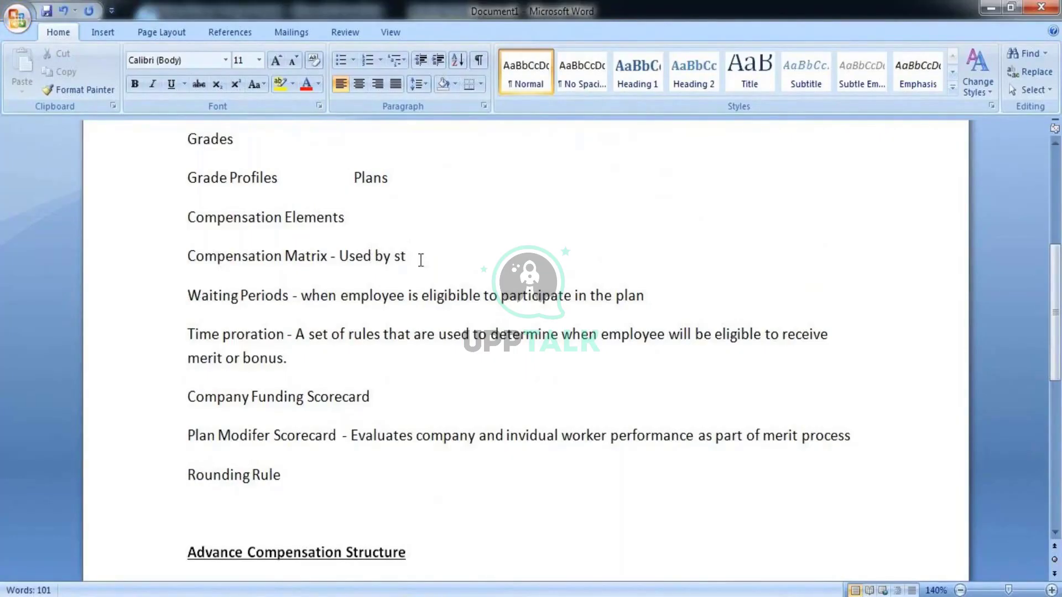
click(419, 260)
text(ock,me)
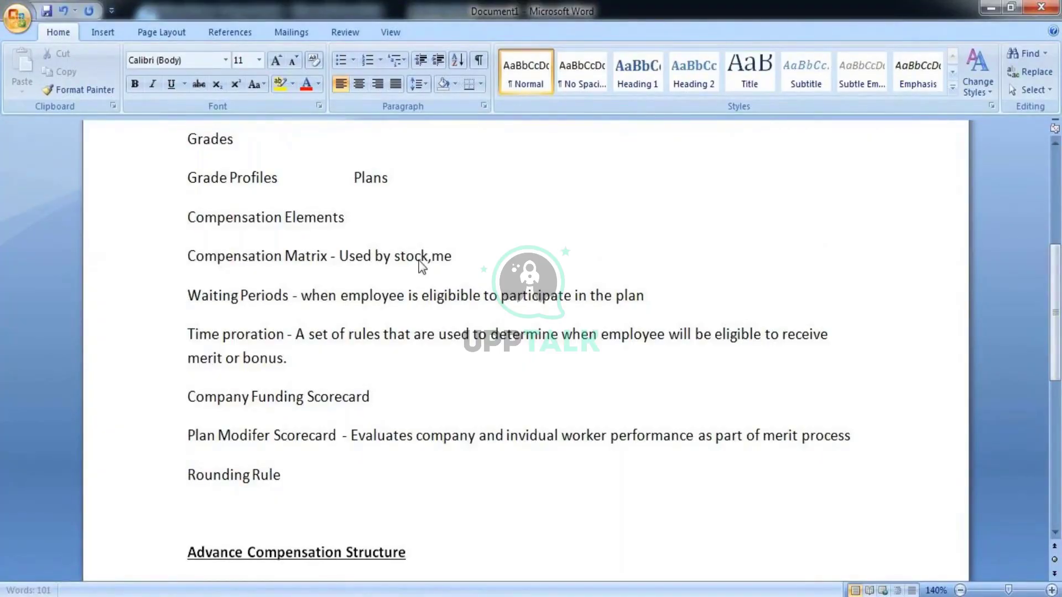
text(rit and bonus)
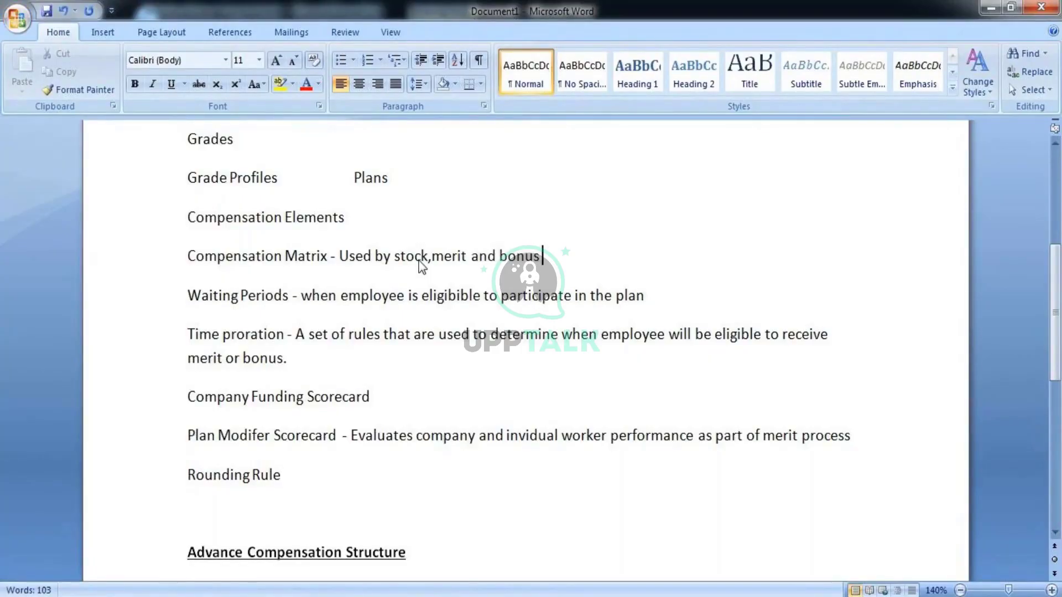
- Continue the Compensation Matrix description with "to determine worker's pay increase"
text( to determin)
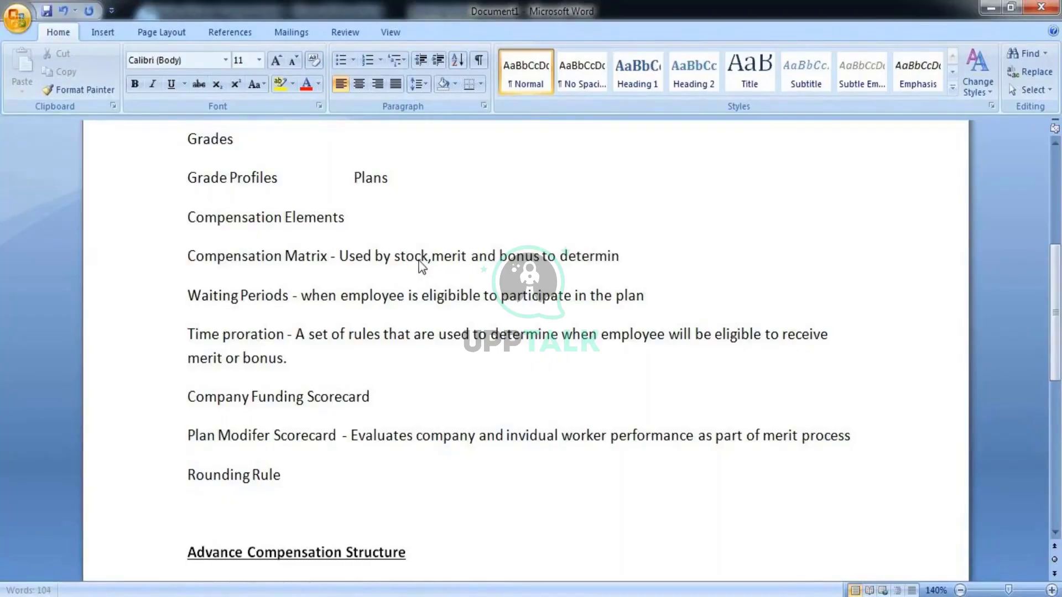
text(e worker's per)
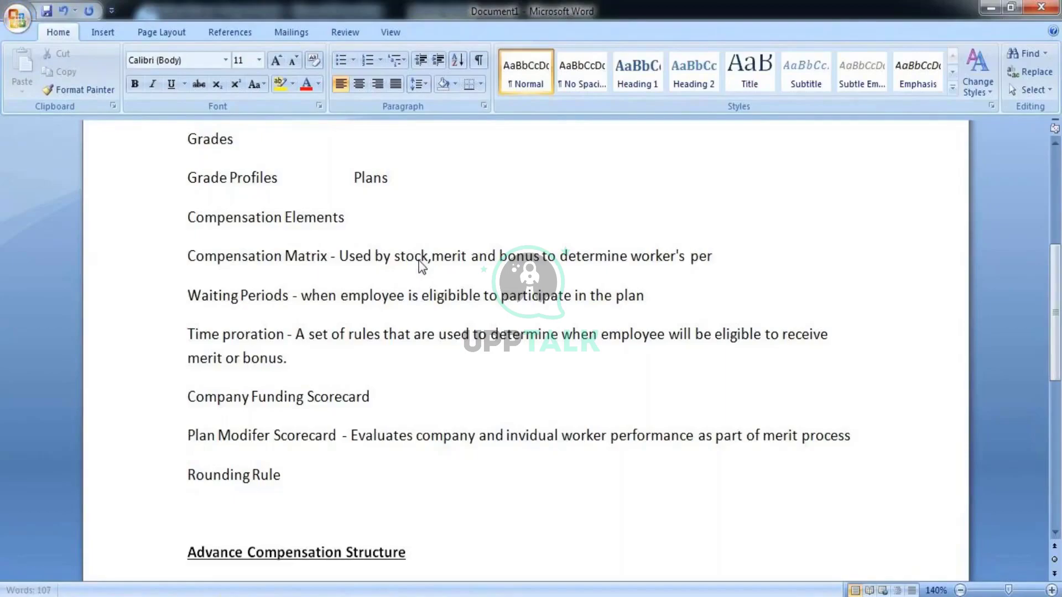
key(BackSpace)
key(BackSpace)
key(BackSpace)
text(payin)
key(BackSpace)
key(BackSpace)
text(i)
text(rea)
key(BackSpace)
key(BackSpace)
key(BackSpace)
text(ncrease)
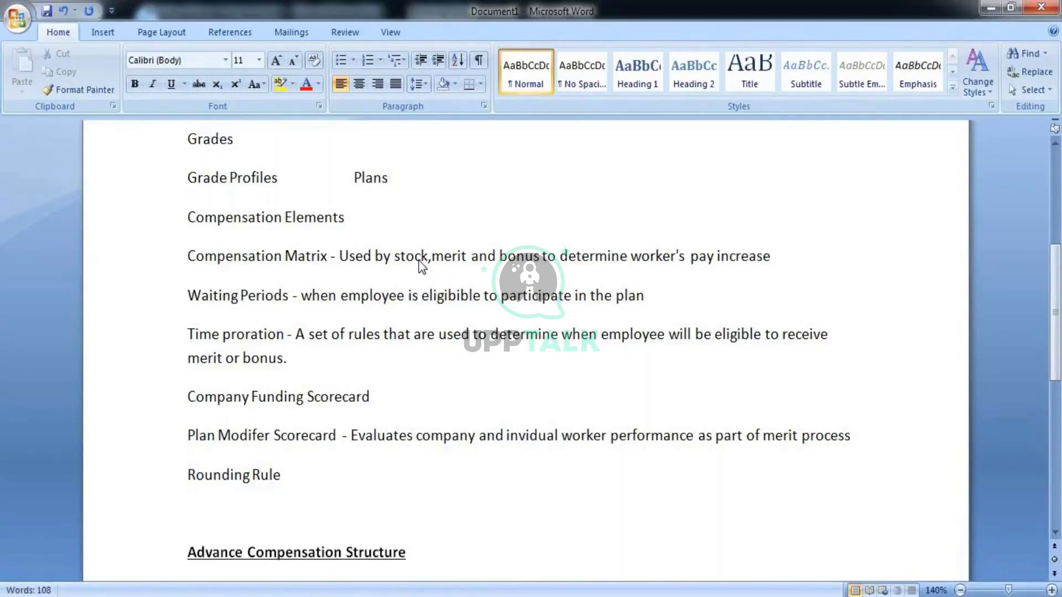
- Extend the Compensation Matrix description with "based performance rating, retention rating and"
text( based perf)
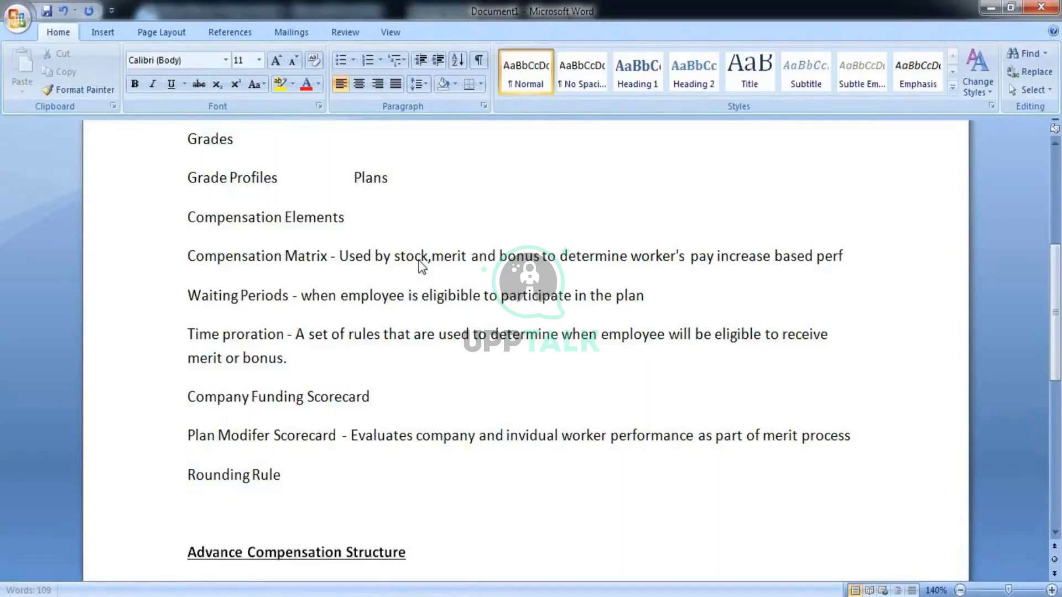
text(ormanc)
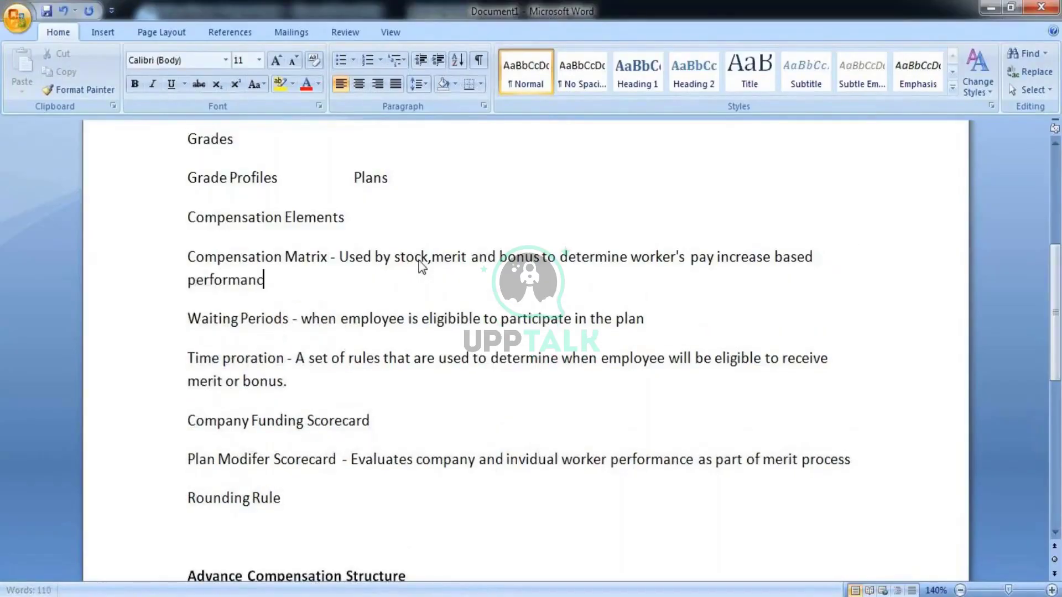
text(e rating, )
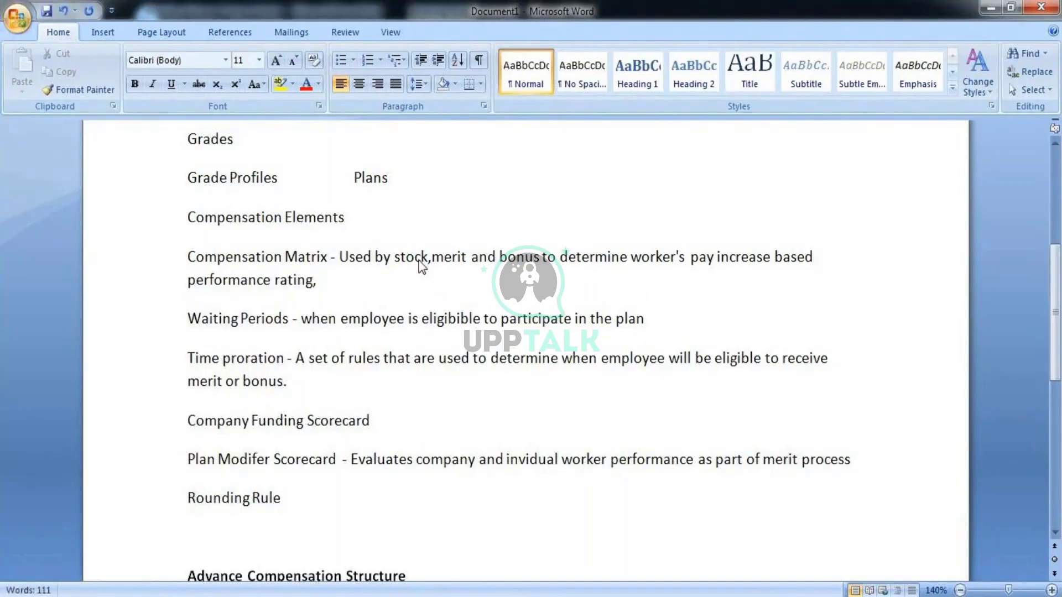
text(retent)
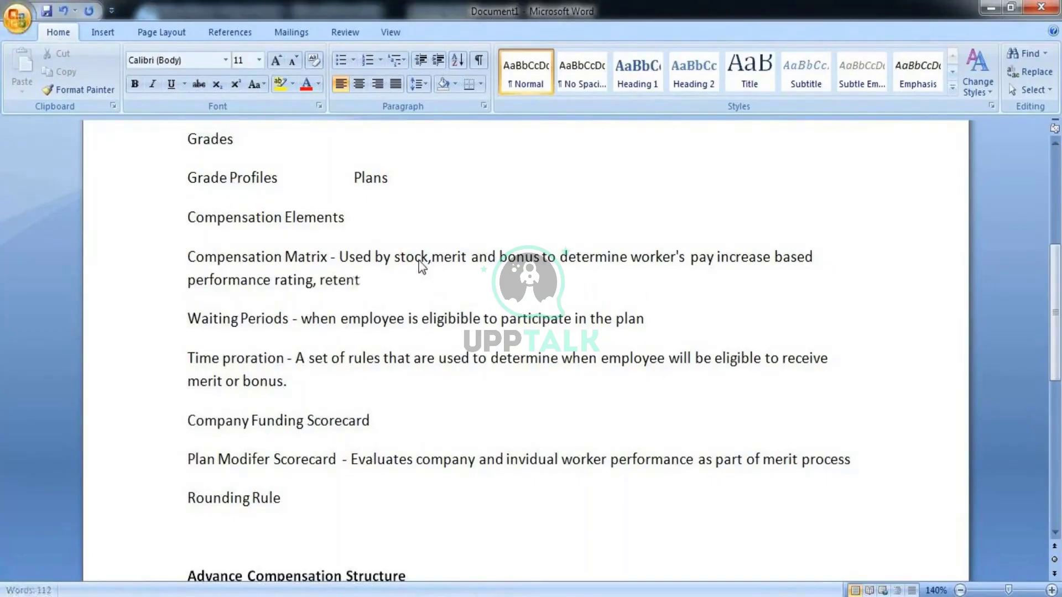
text(ion ra)
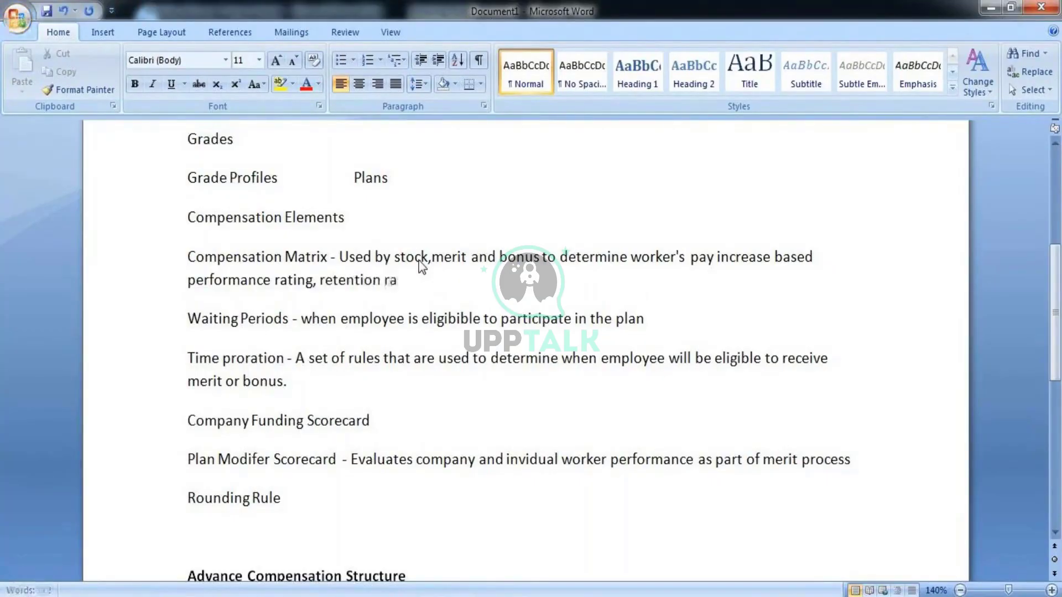
text(ting an)
text(d e)
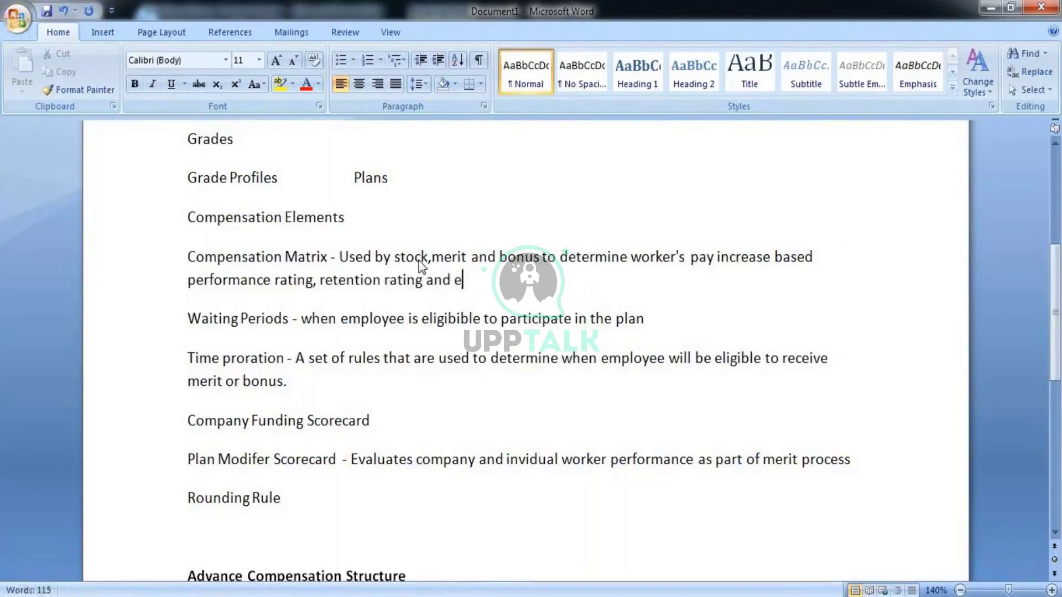
- Finish the Compensation Matrix description with "eligibility rules." and restore the missing letters in the word after "Used by"
text(ligibiloty)
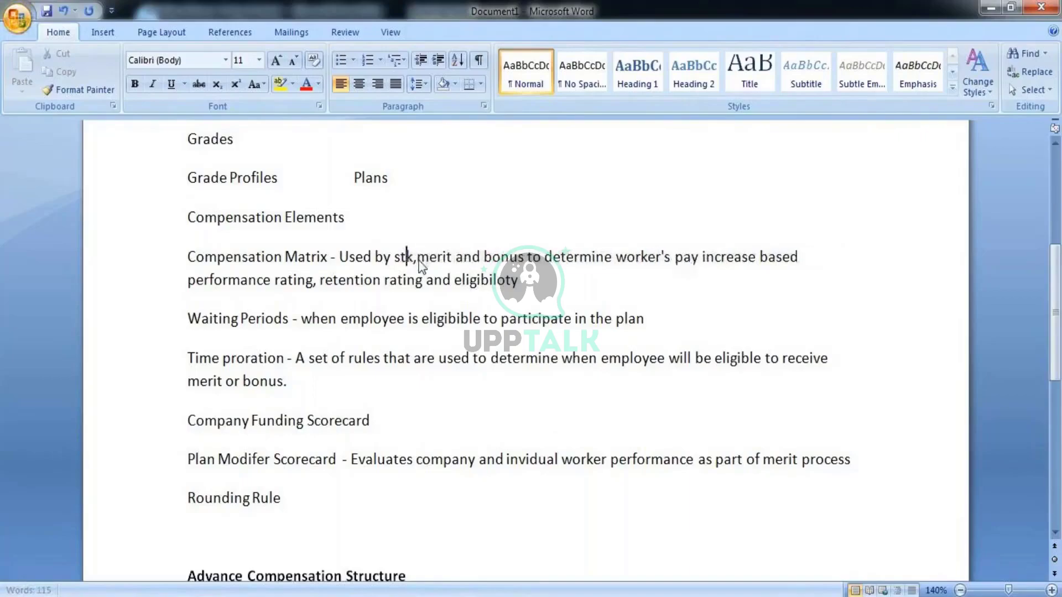
click(417, 260)
text(ck)
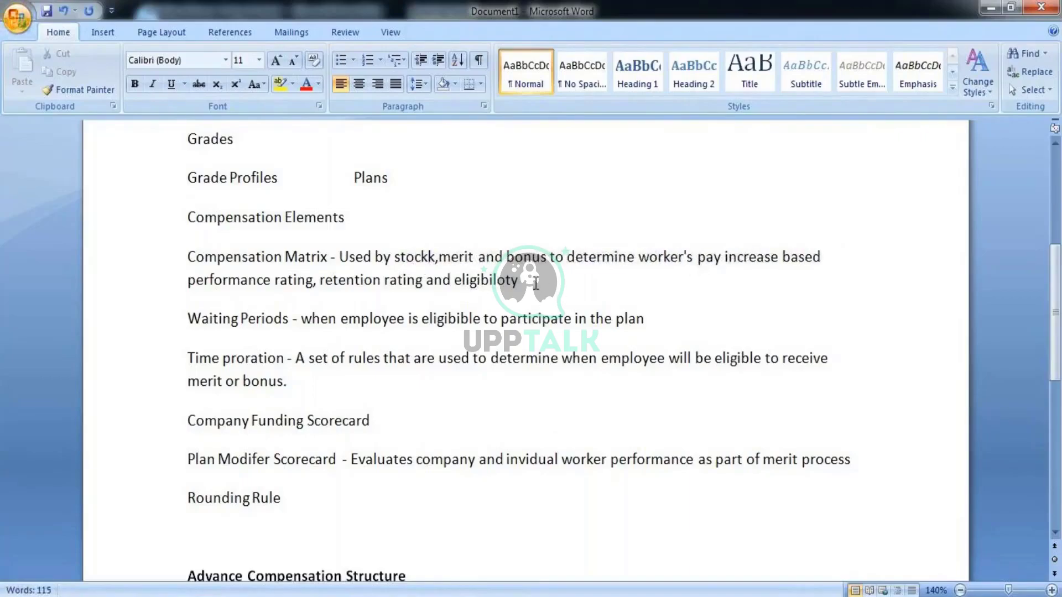
click(562, 291)
key(BackSpace)
key(BackSpace)
key(BackSpace)
text(ity rules.)
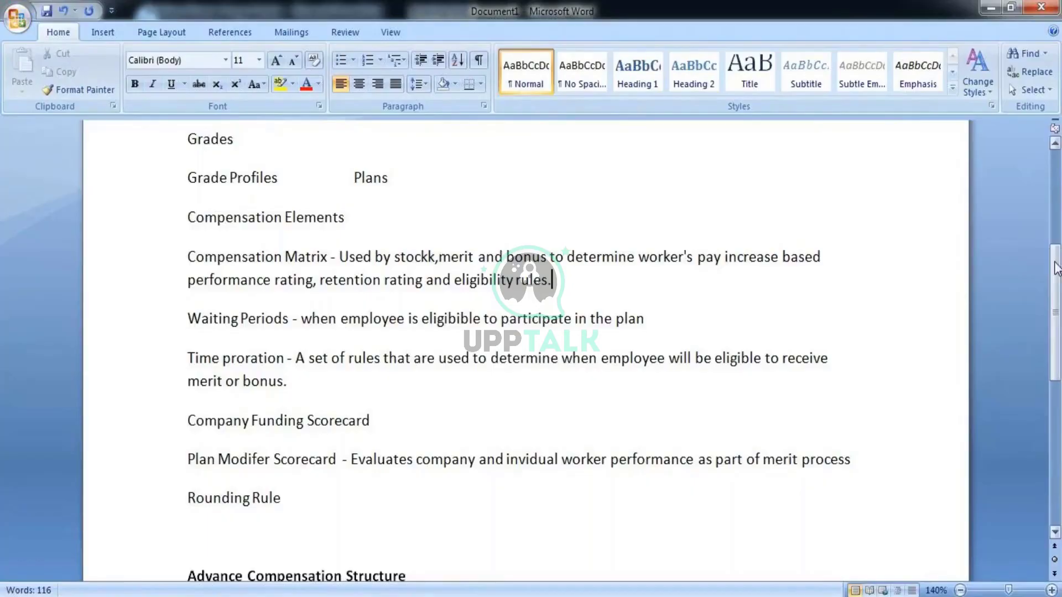
- Insert a page break after Time Proration at the end of the Advance Compensation Structure outline
scroll(1055, 299, down, 2)
drag(1056, 309, 1056, 365)
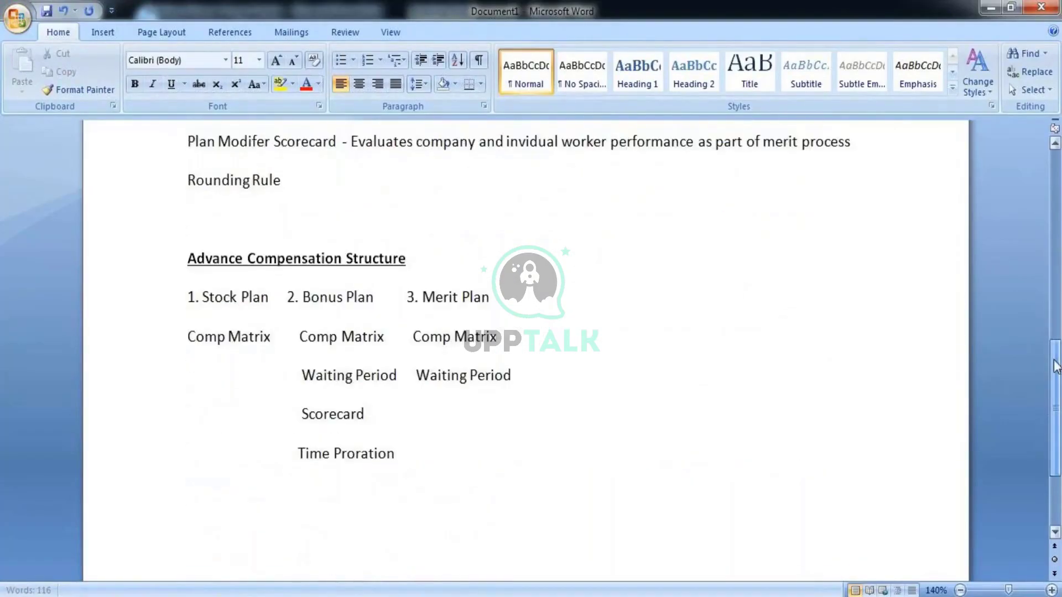
drag(1057, 365, 1056, 412)
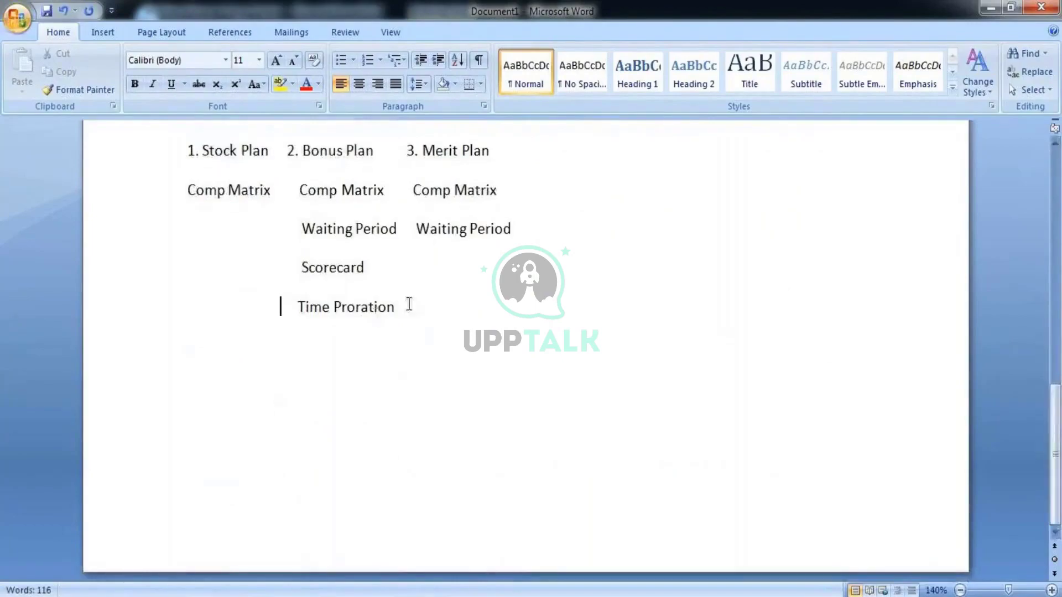
click(409, 305)
key(Return)
key(ctrl+Return)
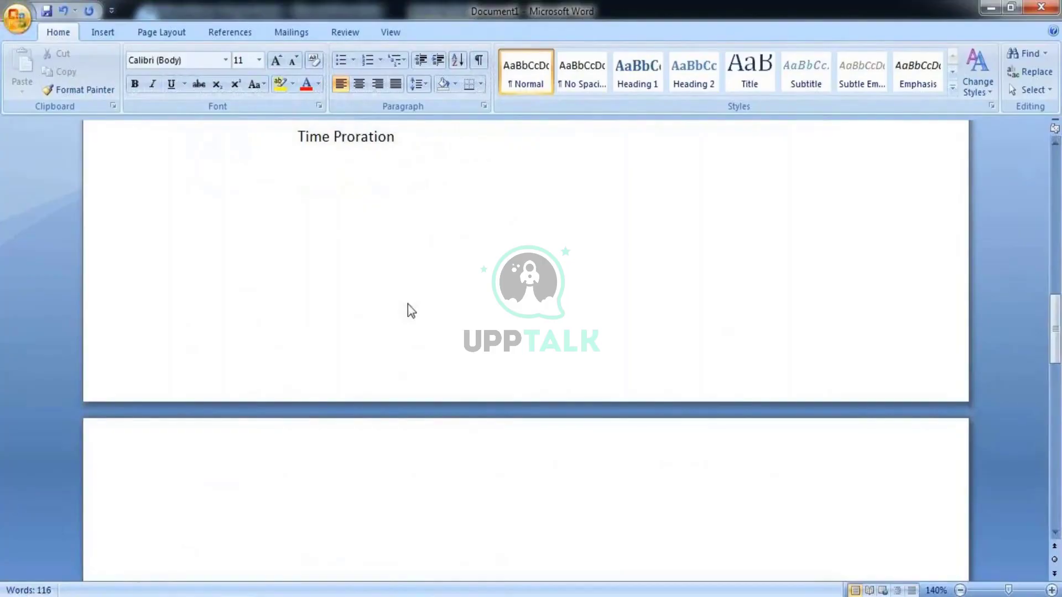
- Enter the line "Steps to define comp structure in organization" on the new page and begin item 1 below it
text(Steps)
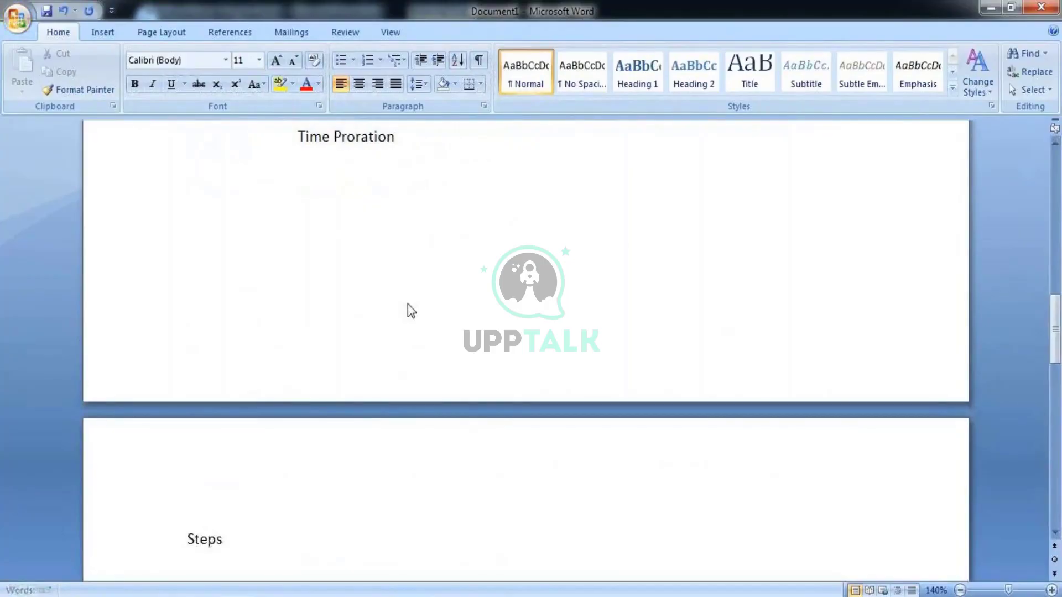
text( to define )
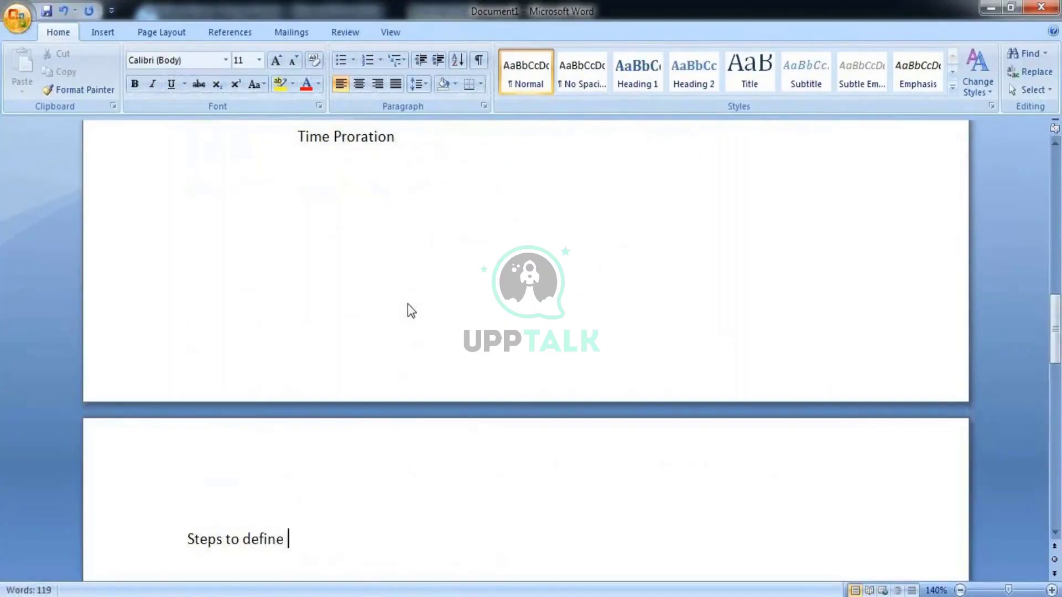
text(comp)
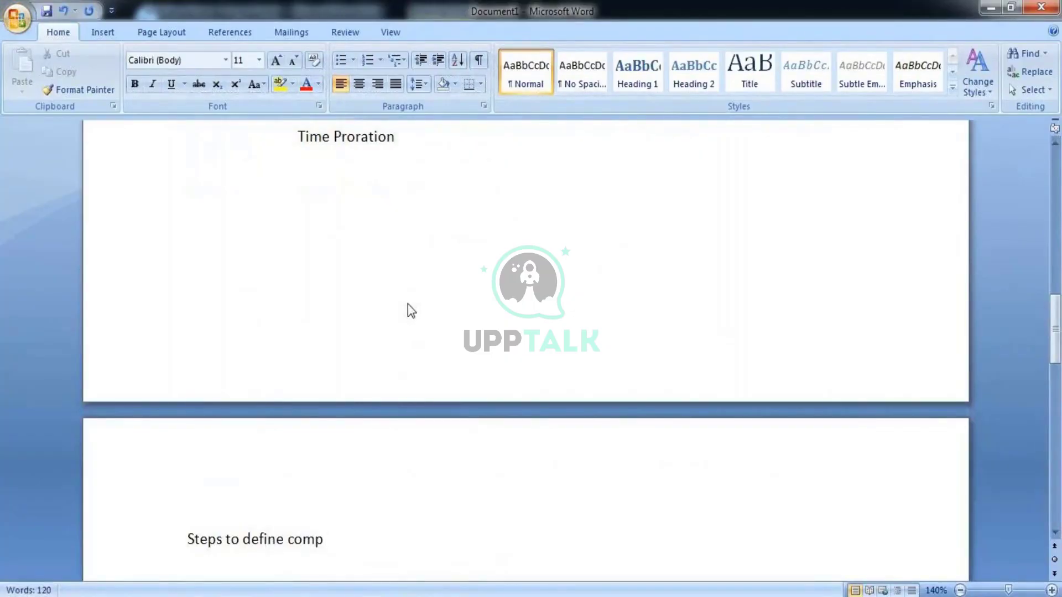
text( structur)
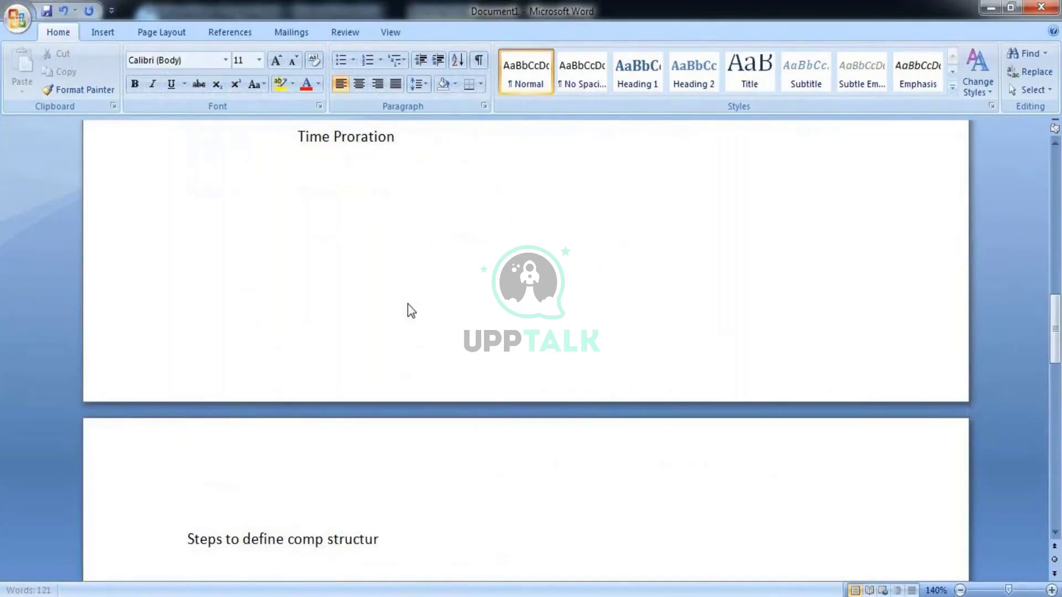
text(e in )
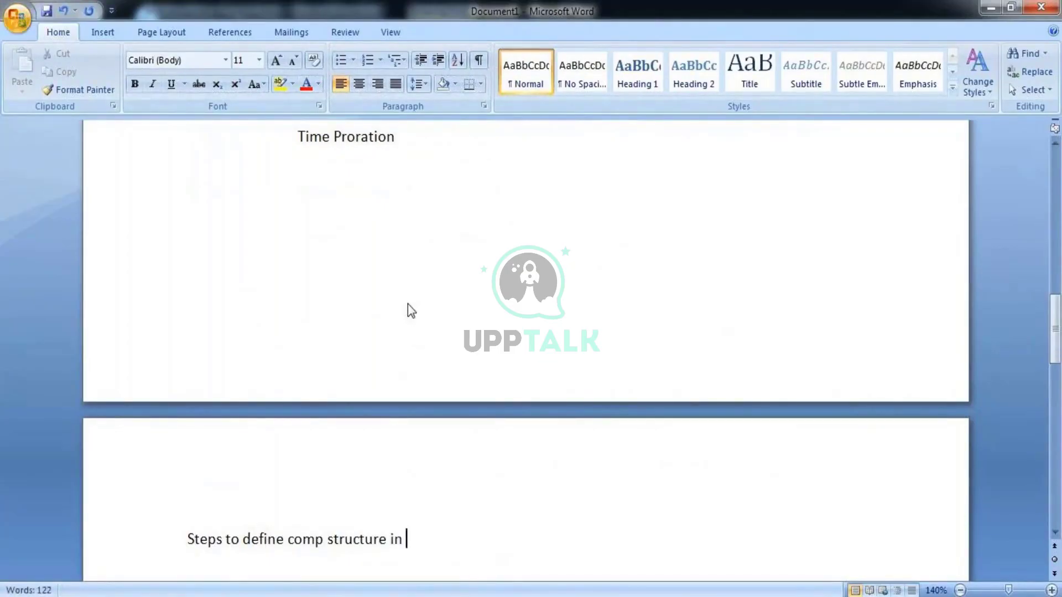
text(organization)
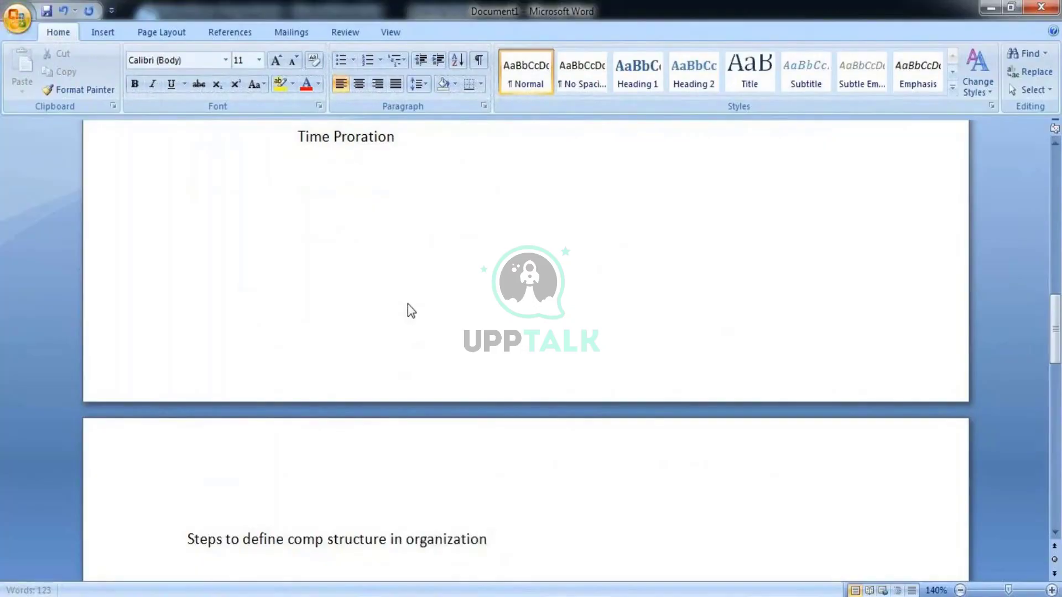
key(Return)
text(1)
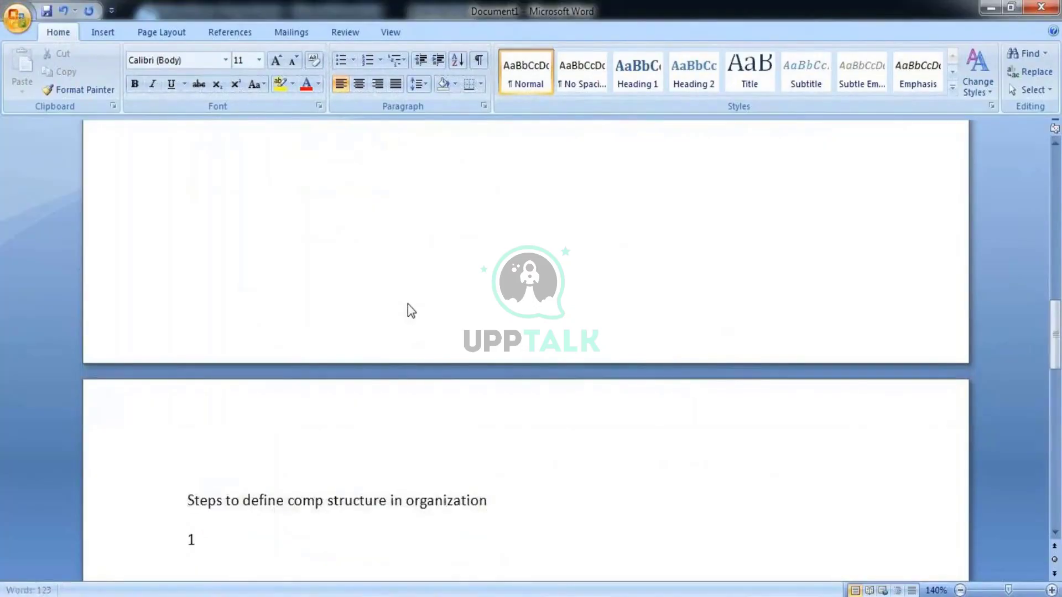
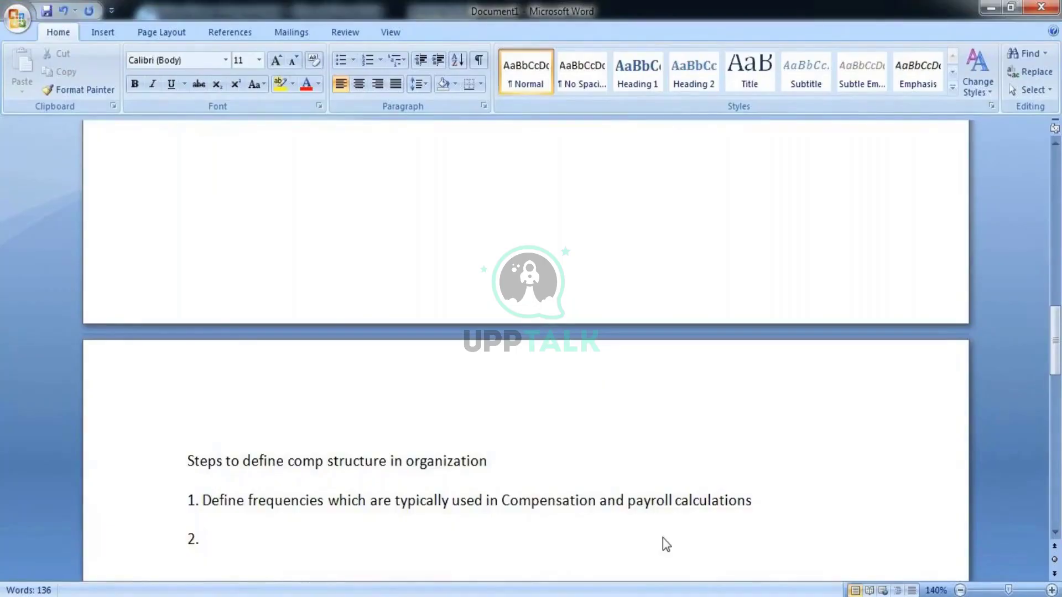
- Begin item 2 of the steps list with "Define a comp element"
text(Define )
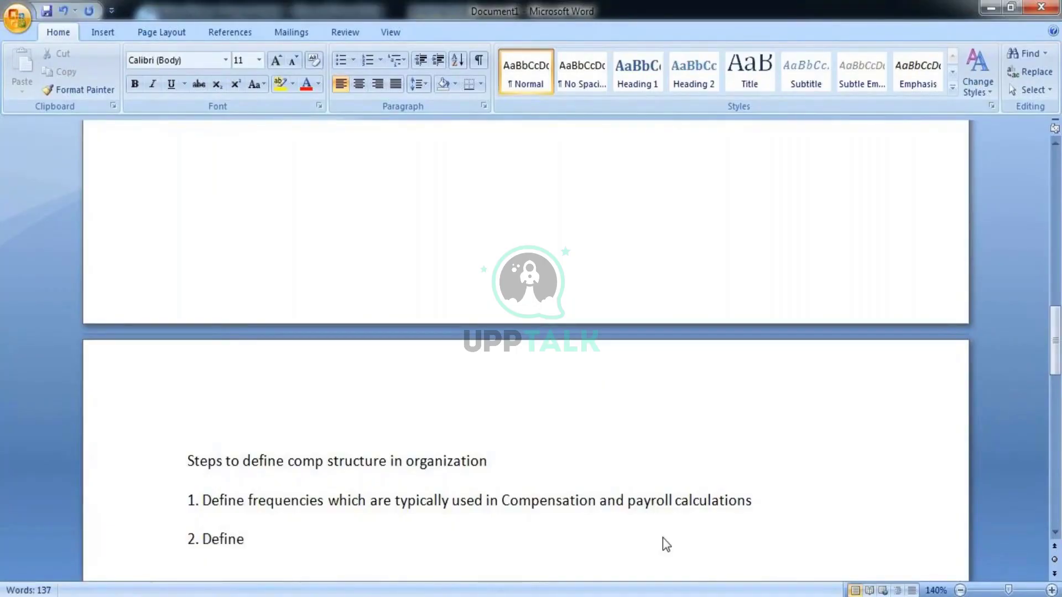
text(C)
key(BackSpace)
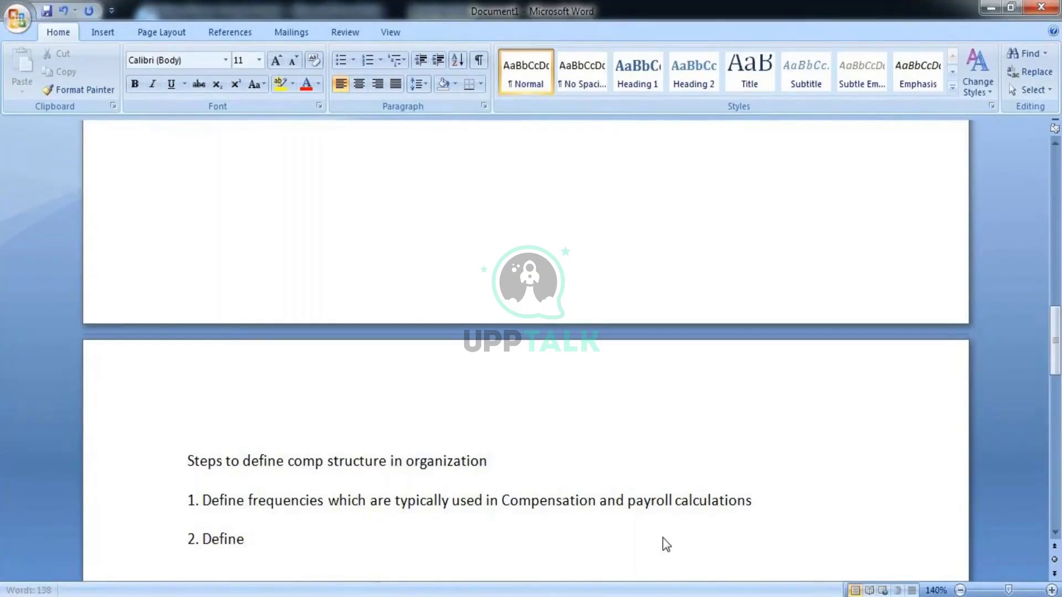
text(A)
key(BackSpace)
key(BackSpace)
text(a c)
key(BackSpace)
text(comp)
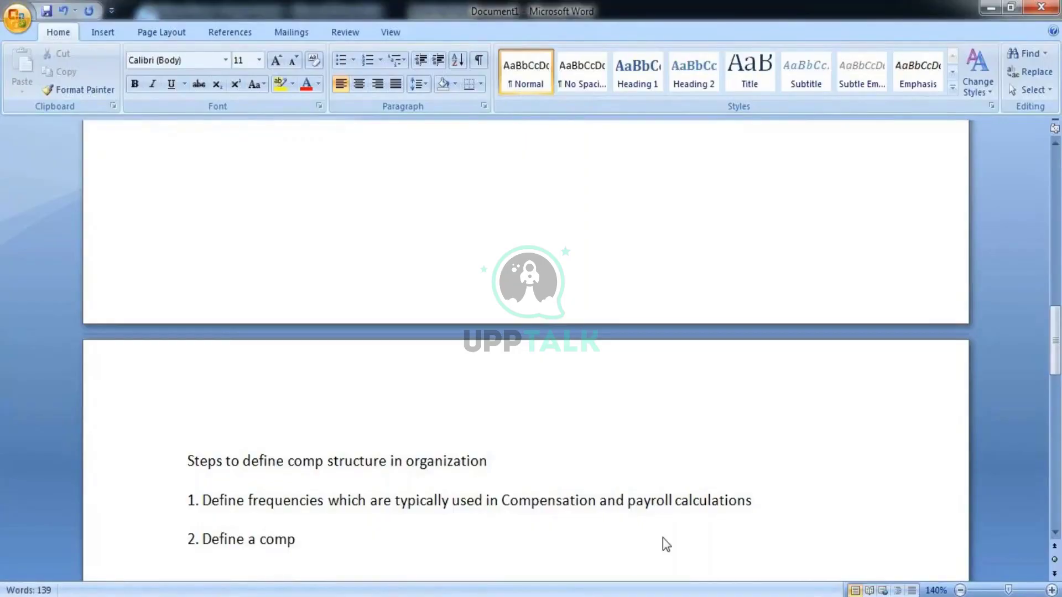
text( element )
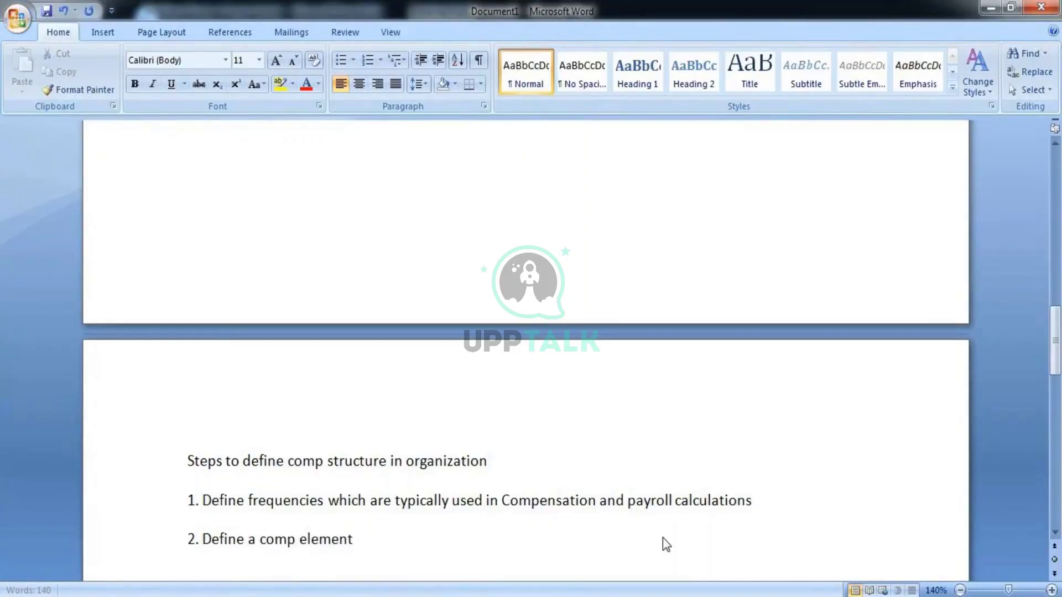
- Extend item 2 with "which will link compensation and payroll"
text(which will)
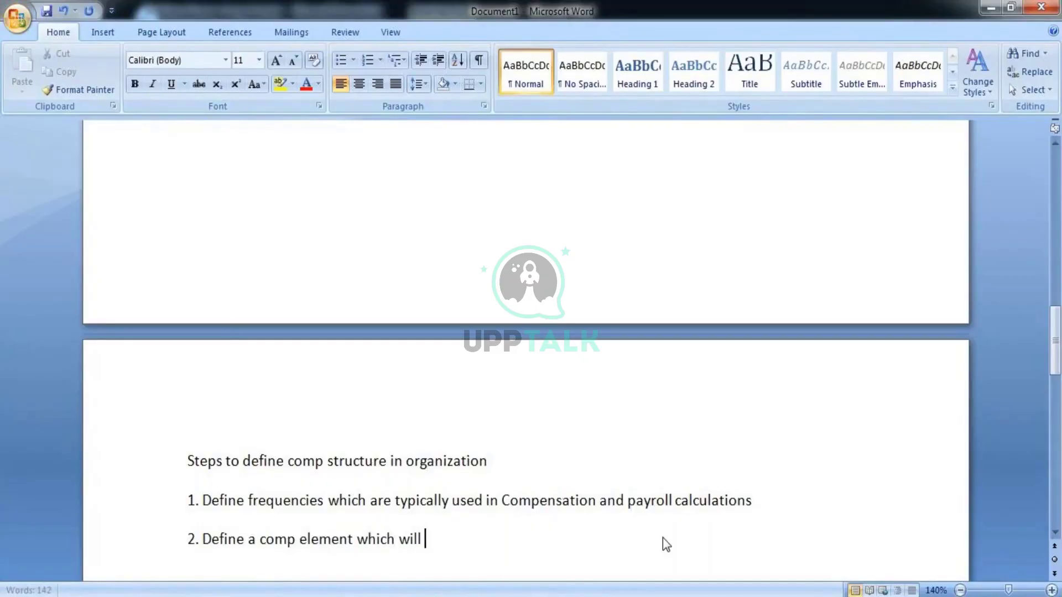
text( lick)
key(BackSpace)
key(BackSpace)
text(nk )
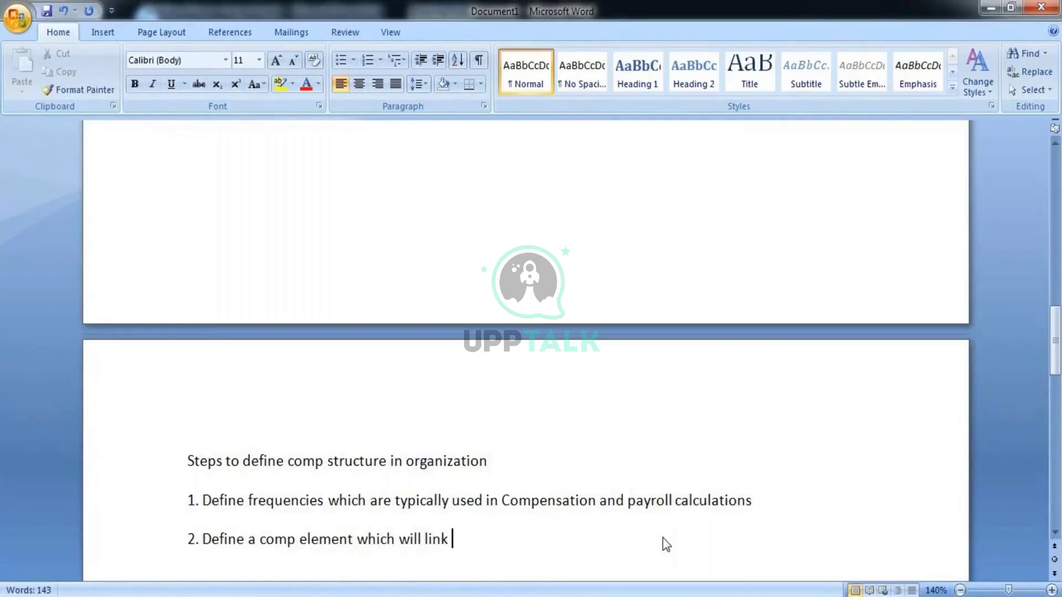
text(comp)
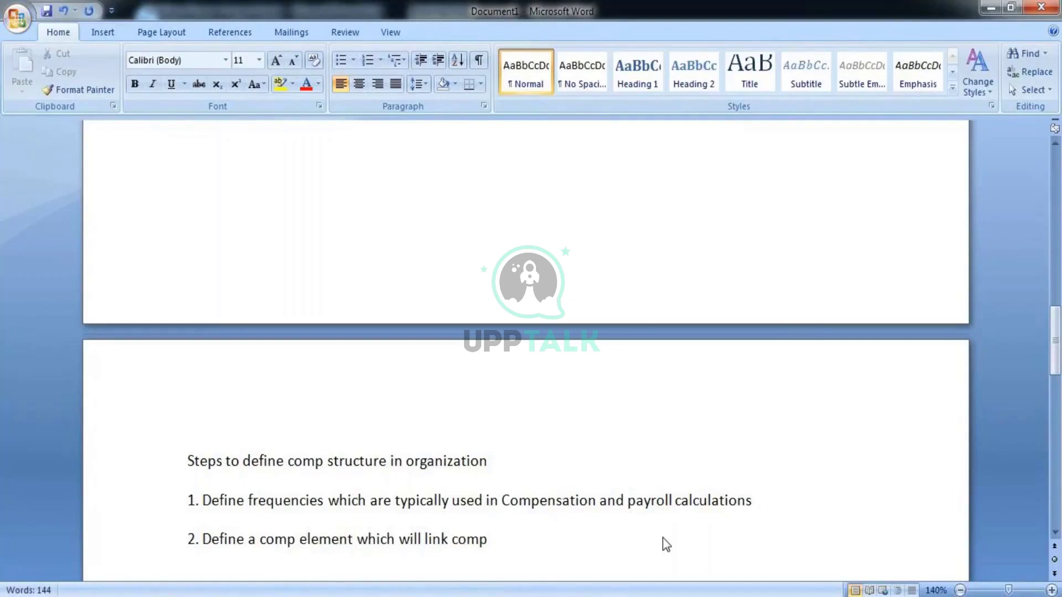
text(ensation)
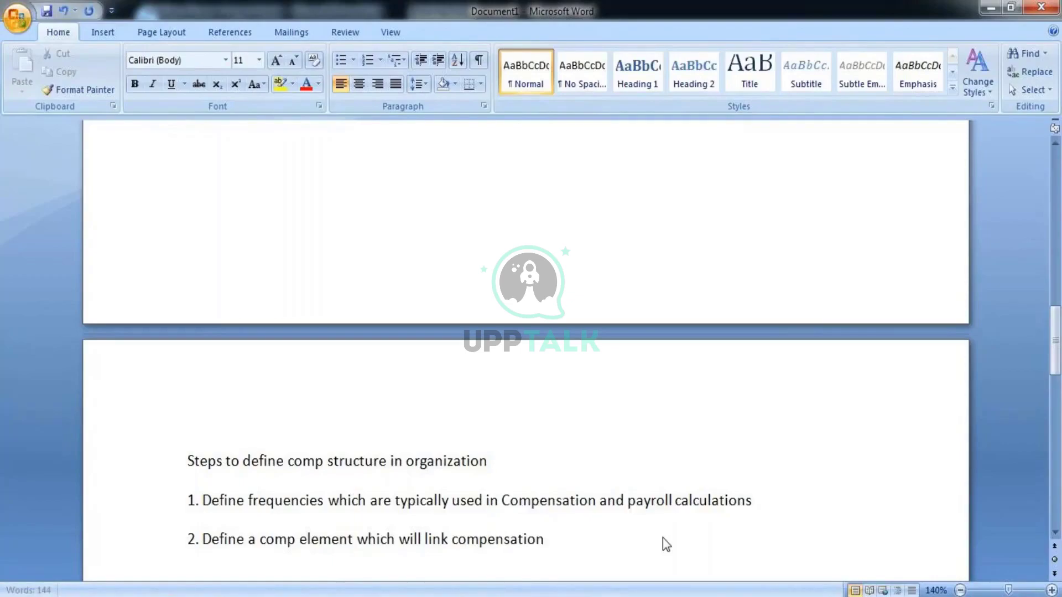
text( and payroll)
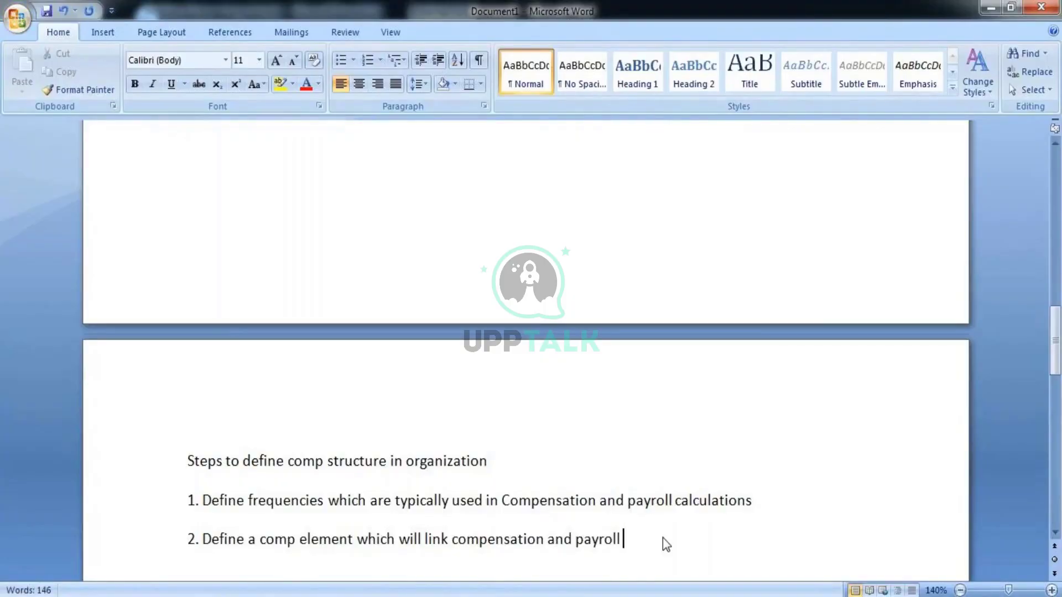
- Finish item 2 with "which will help in communicating comp data" and start a new paragraph
text( which will)
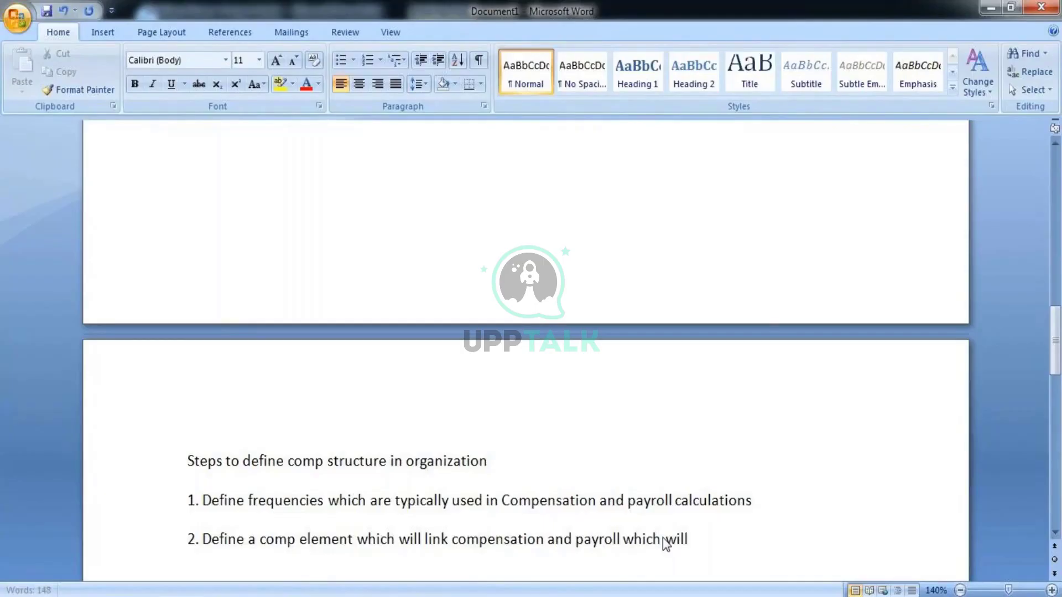
text( help )
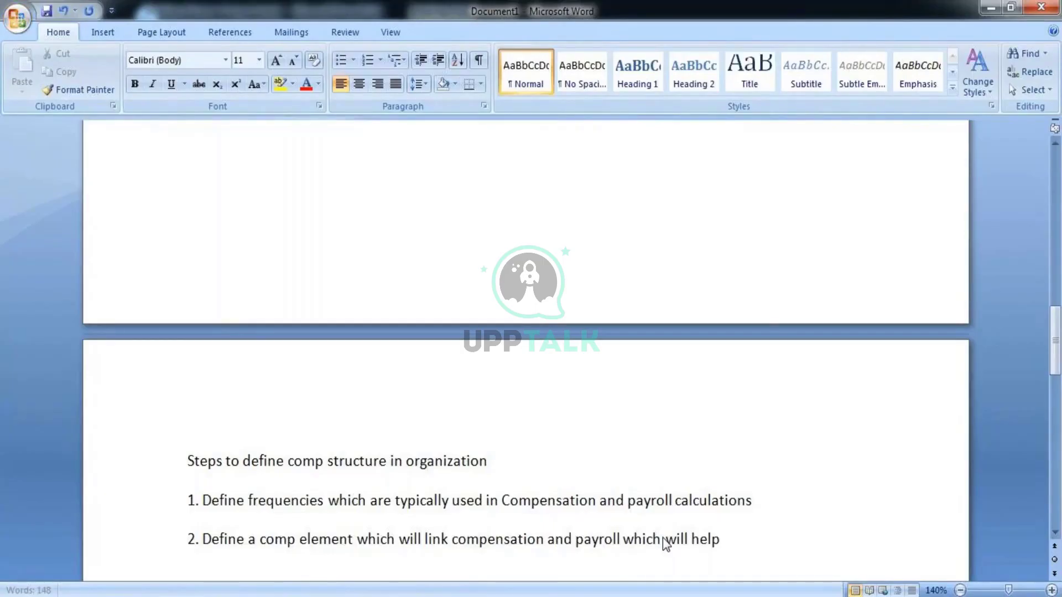
text(in communi)
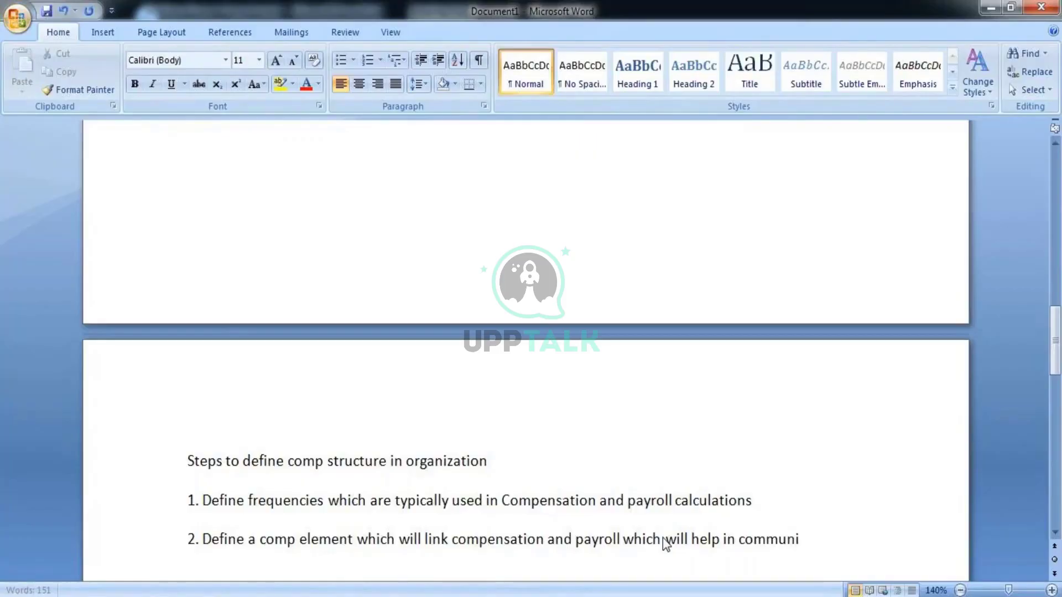
text(cating )
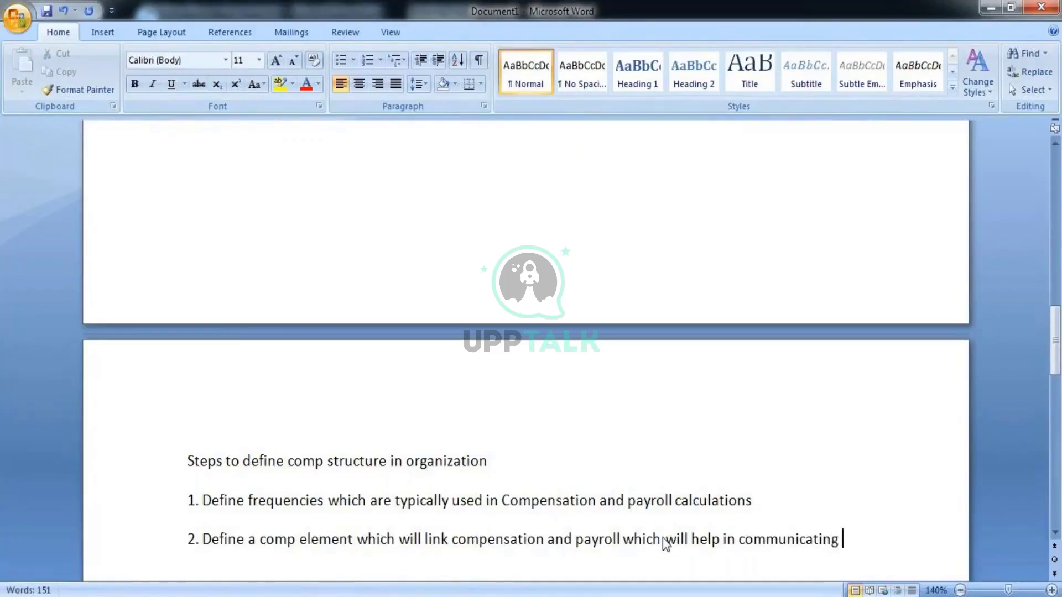
text(comp data)
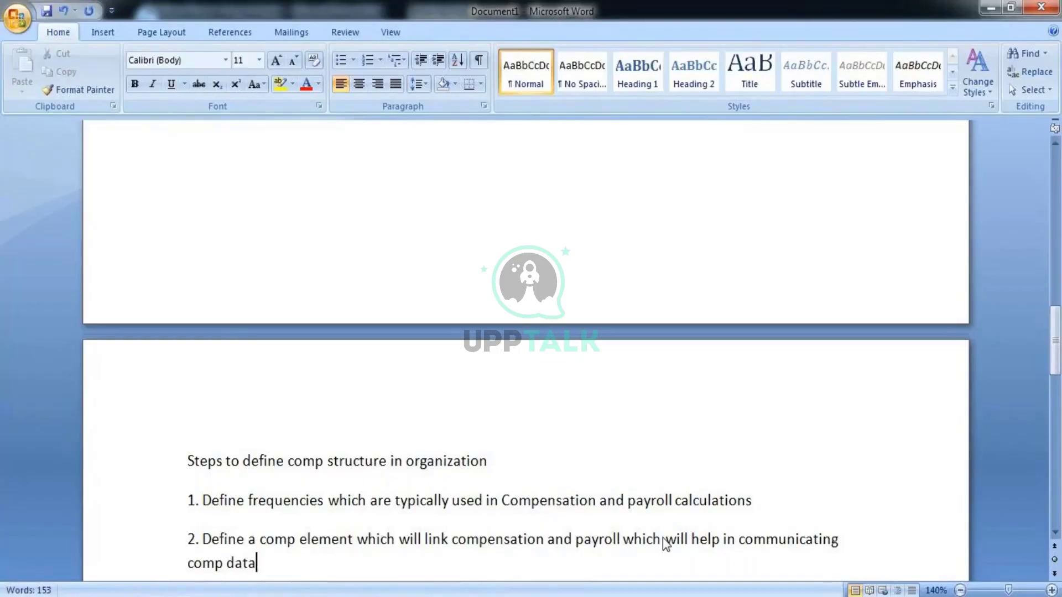
key(Return)
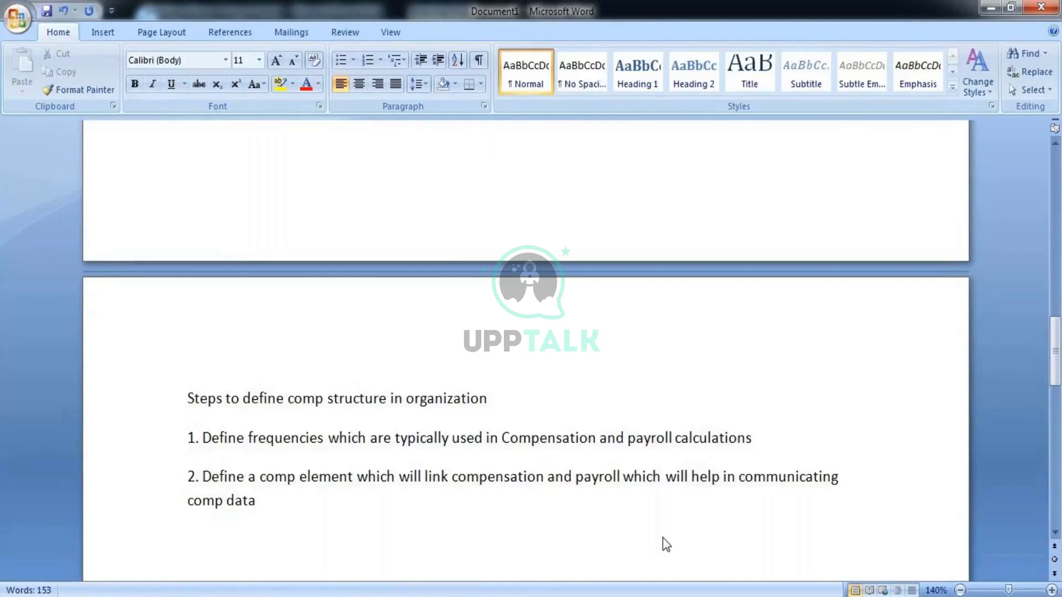
- Begin item 3 with "3. Create a comp basis that establishes one or more definitions of earnings"
text(3. Create a comp ba)
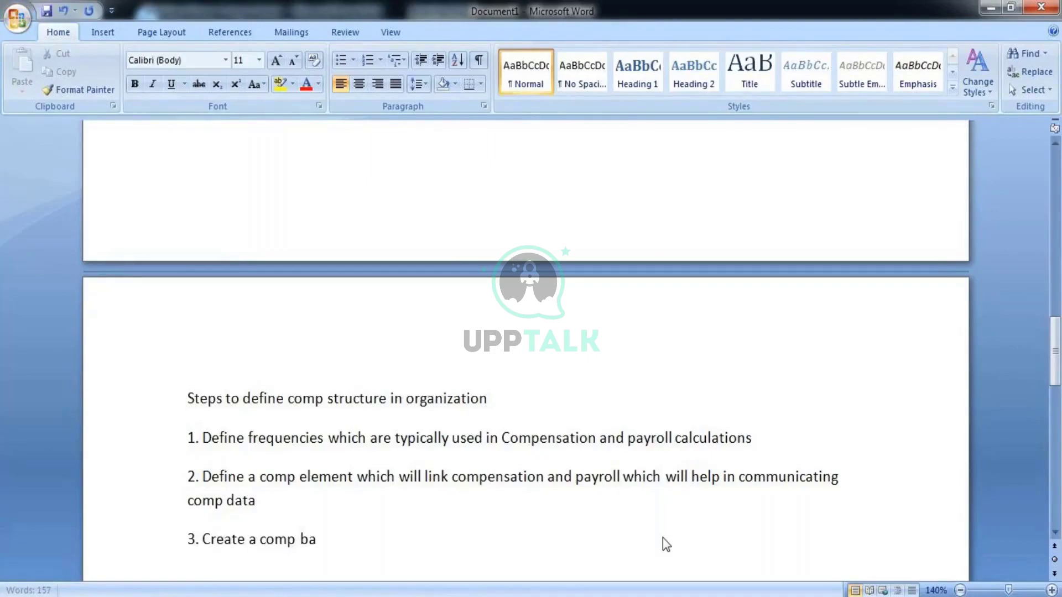
text(sis that establishes)
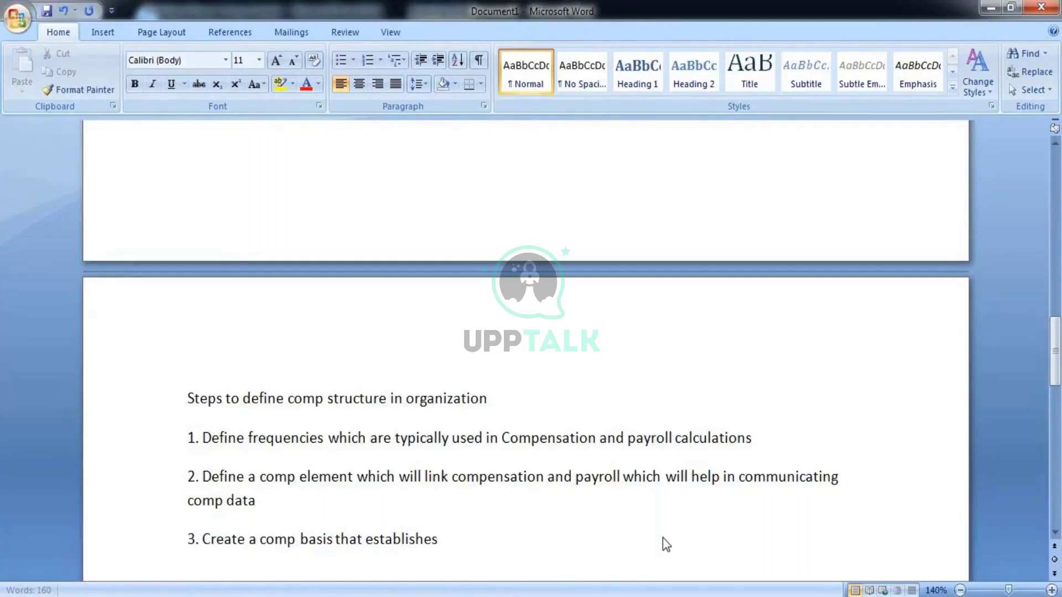
text( one or more)
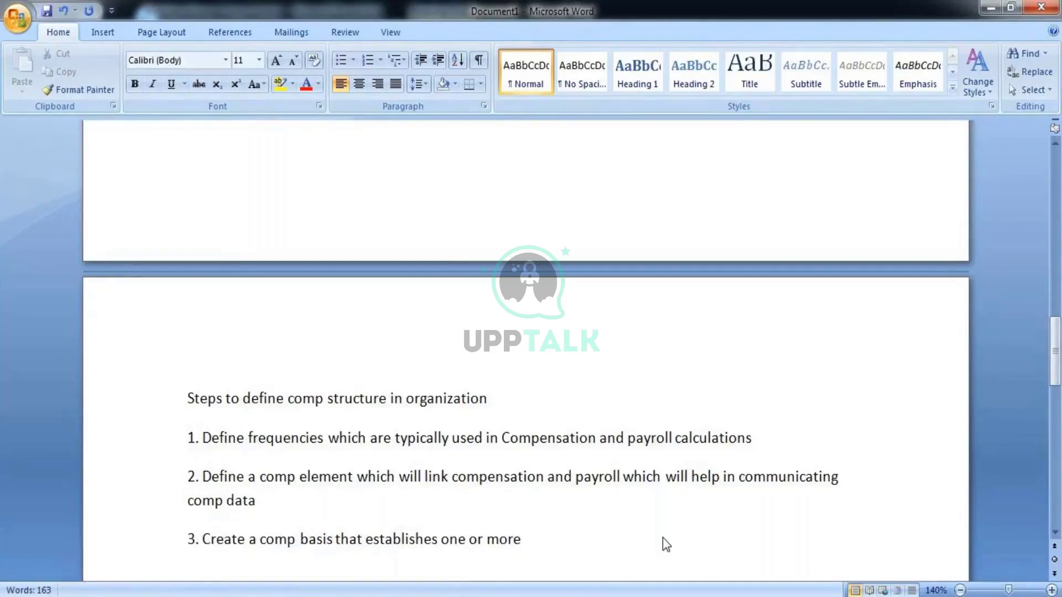
text( def)
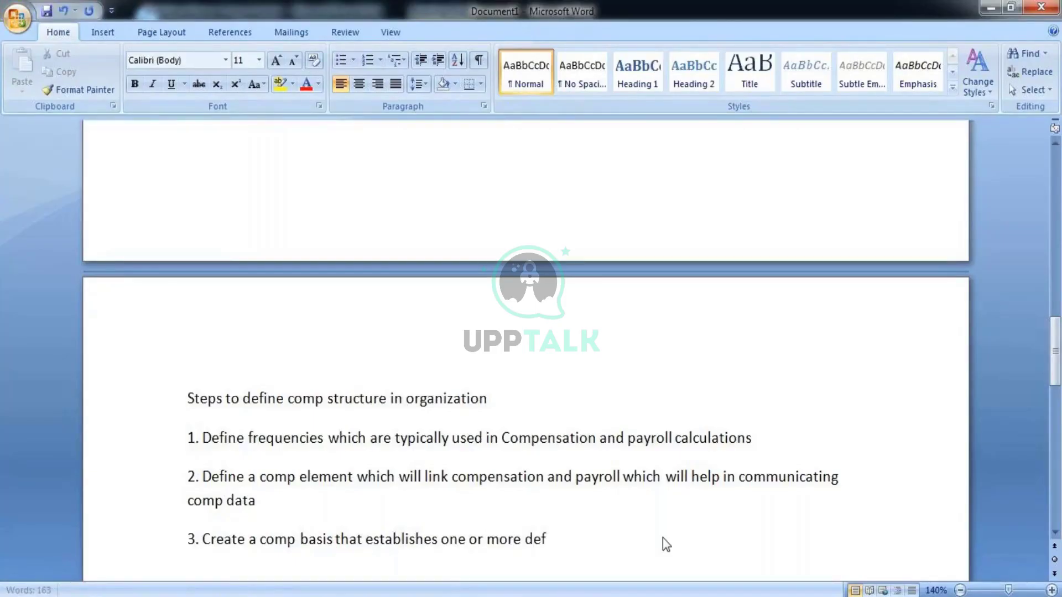
text(initions of)
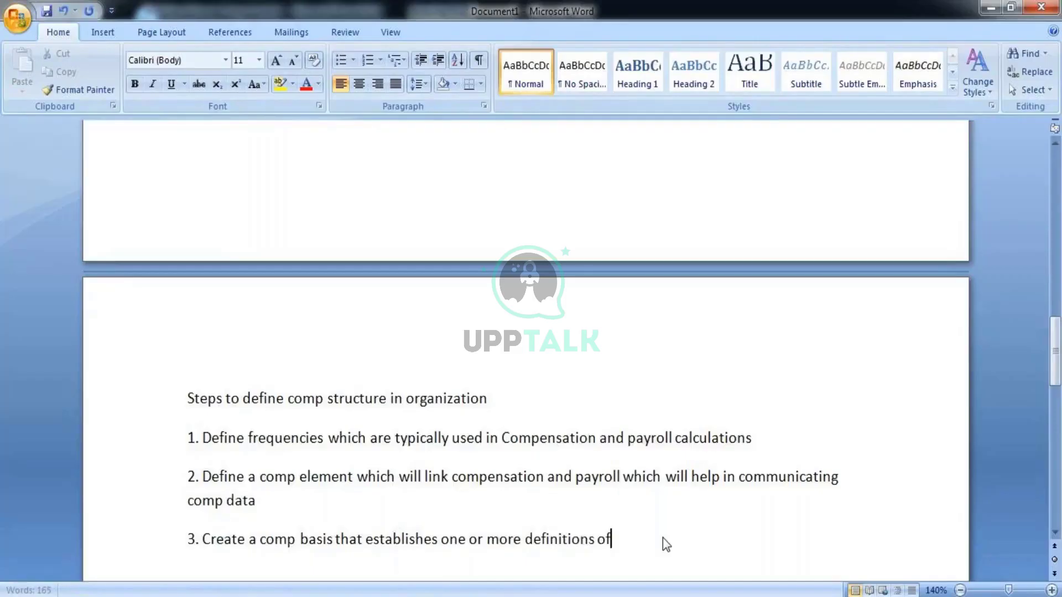
text( earnings)
key(BackSpace)
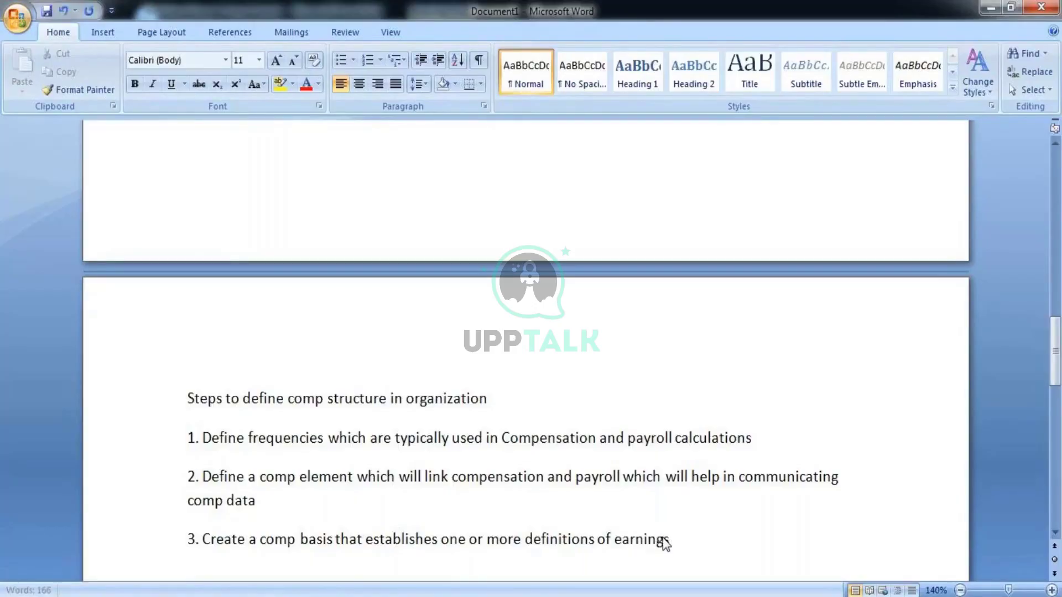
- Finish item 3 with "for different group of emplyees" and start a new paragraph
text(for )
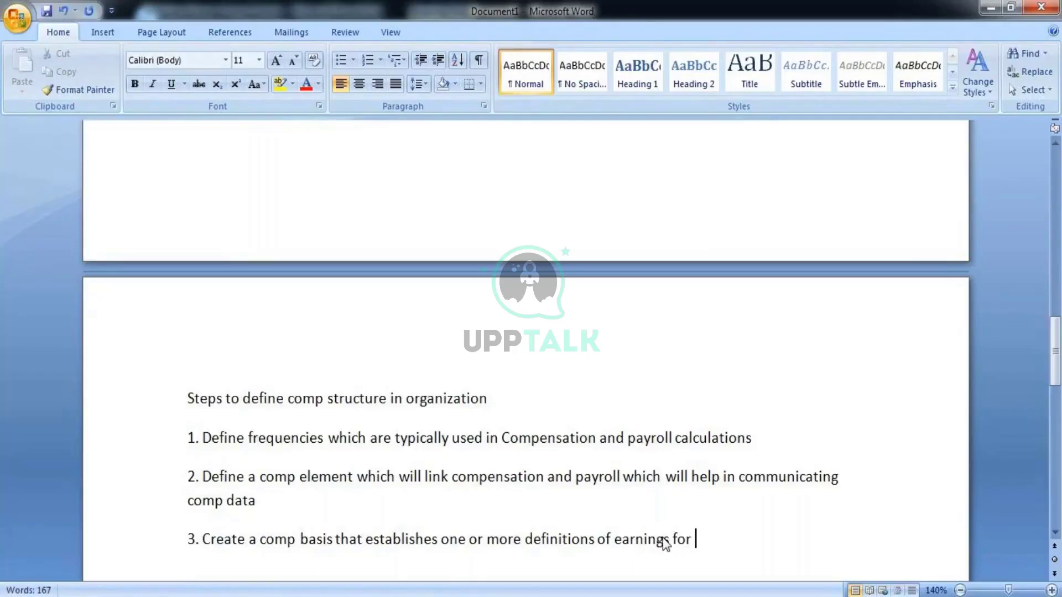
text(differ)
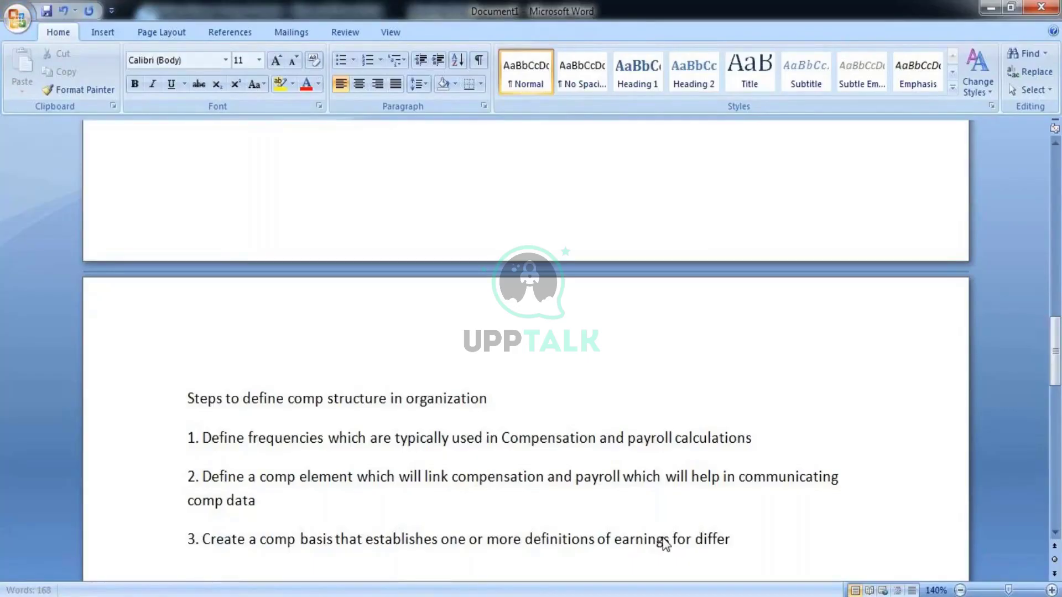
text(ent gr)
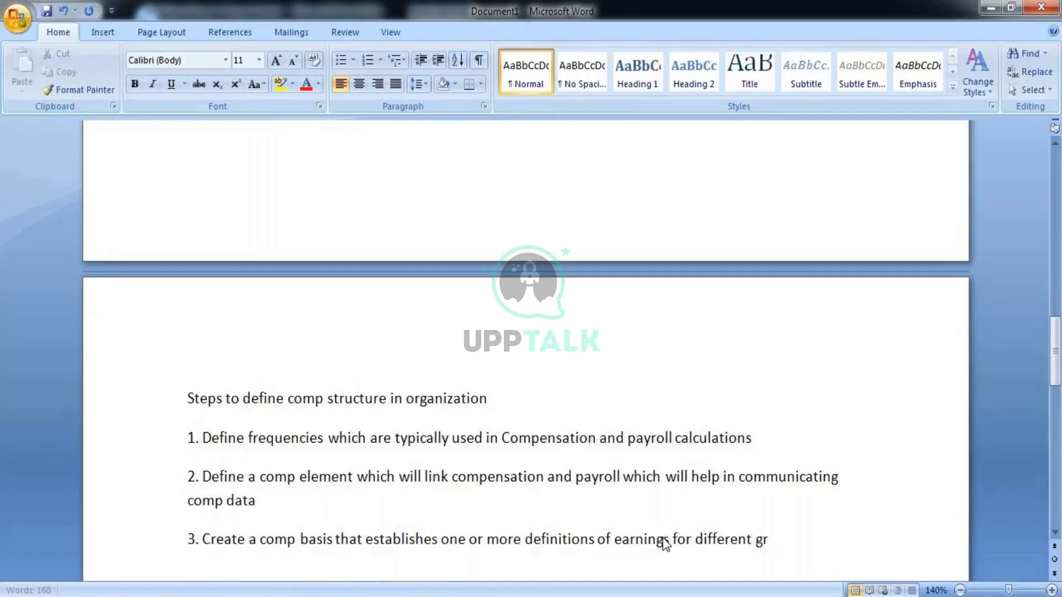
text(oup of empl)
text(yee)
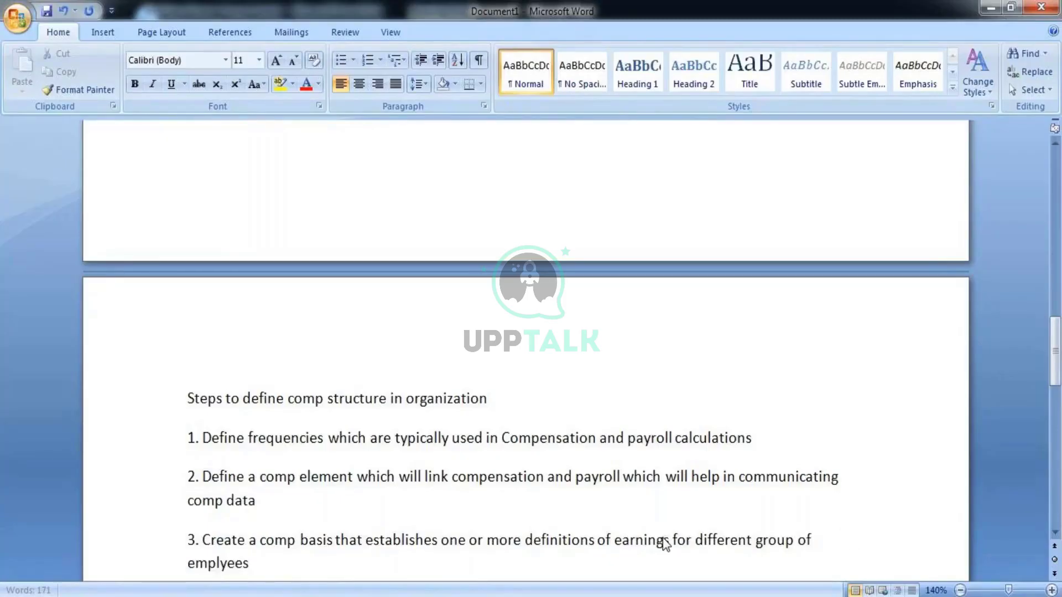
text(s)
key(Return)
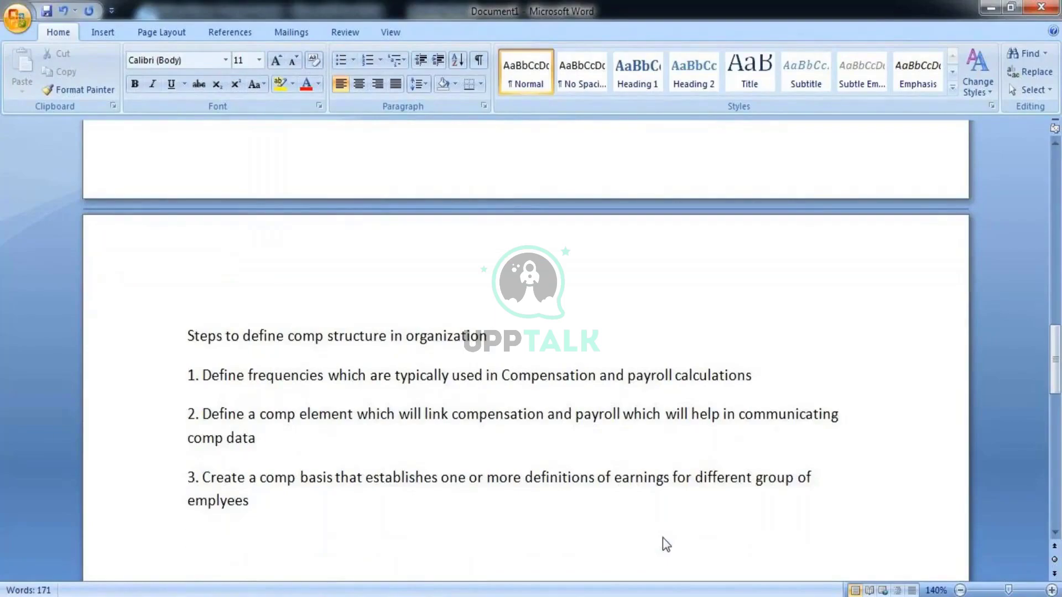
- Begin item 4 with "4. Defining eligibility rules"
text(4.)
text(D)
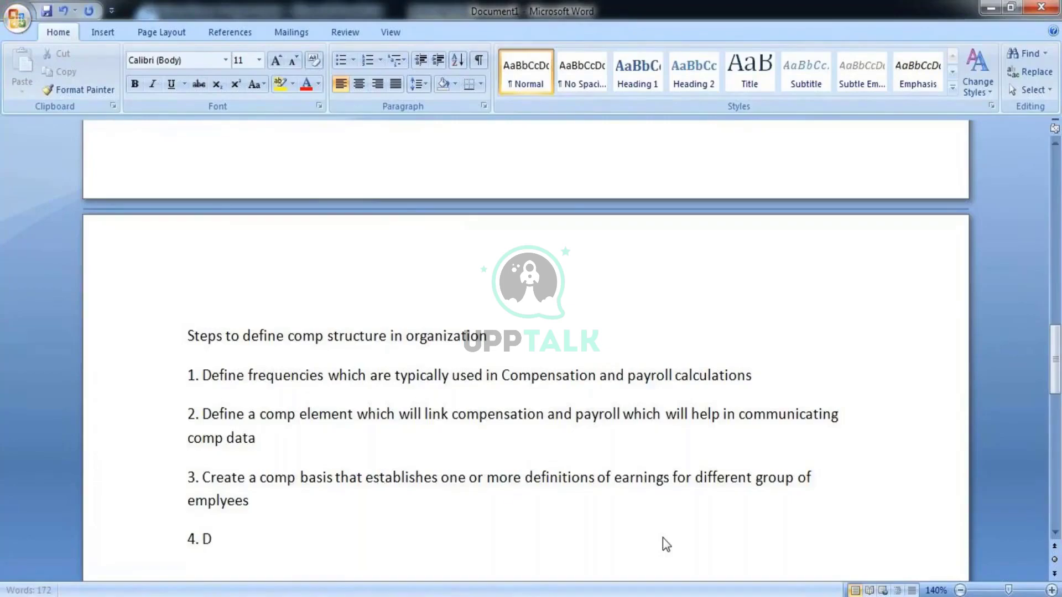
text(efining eli)
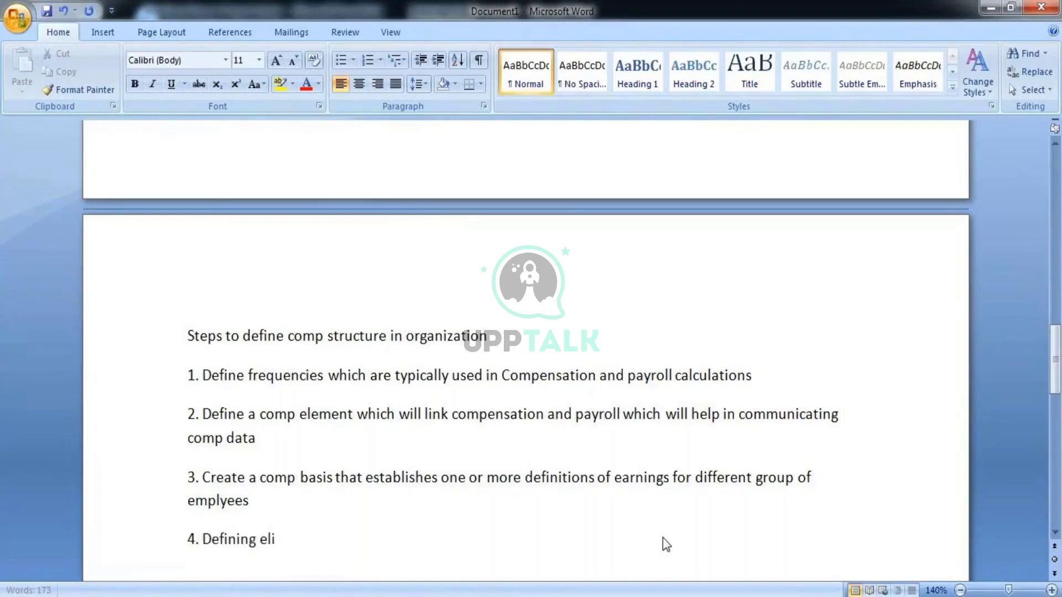
text(b)
key(BackSpace)
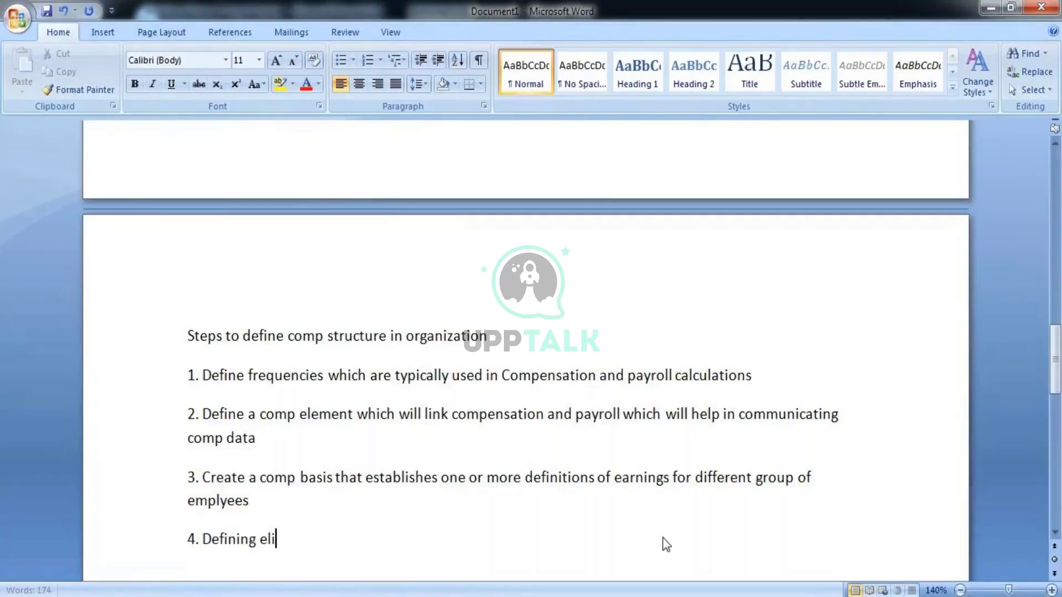
text(gibili)
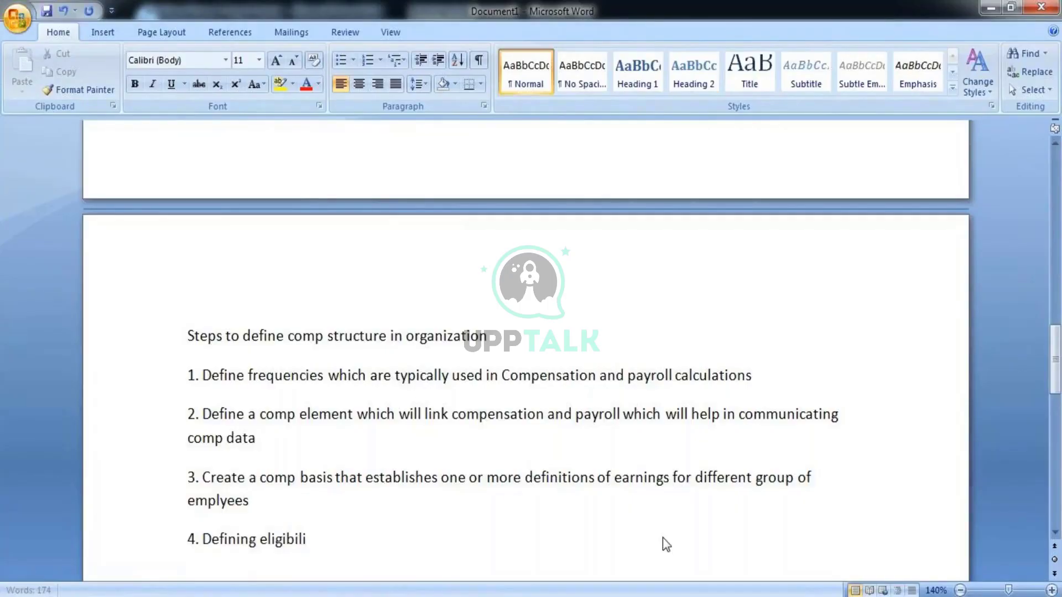
text(ty ri)
key(BackSpace)
text(ules )
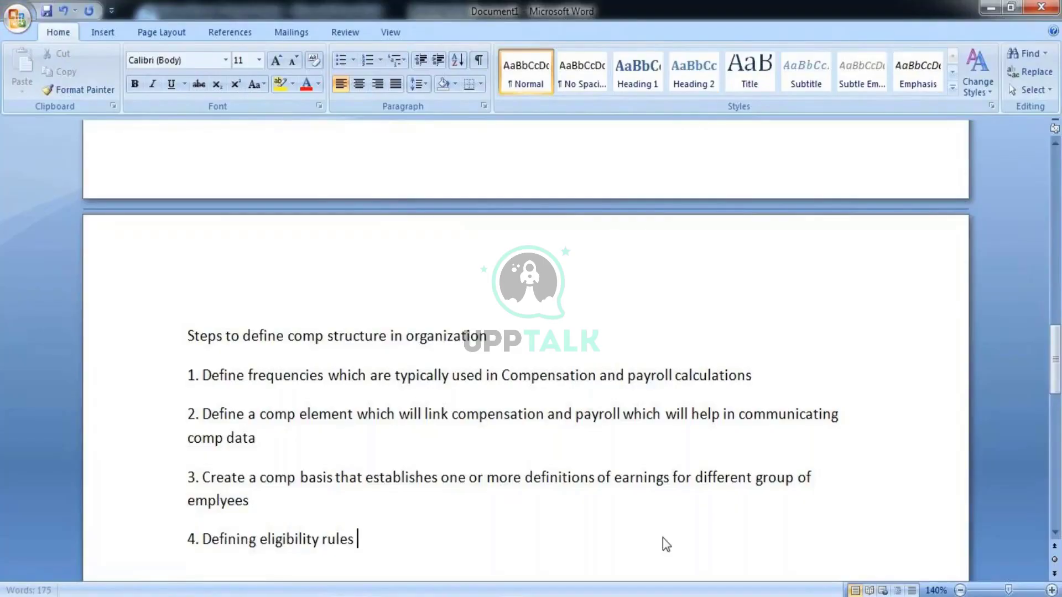
- Finish item 4 with "that will allow to generate compensation for specific group of team members" and start a new paragraph
text(that wil)
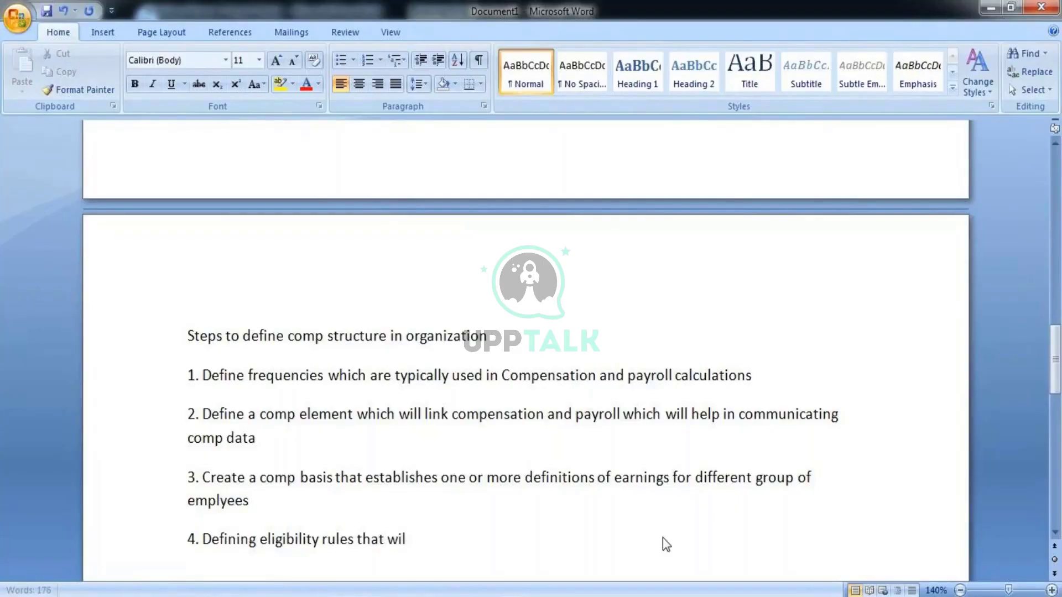
text(l allow )
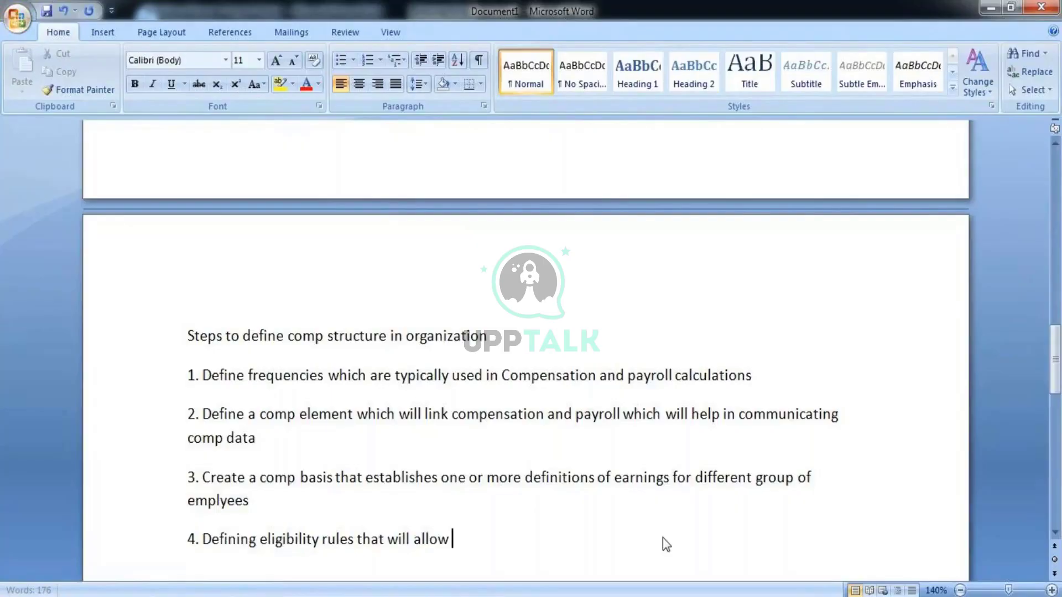
text(to gener)
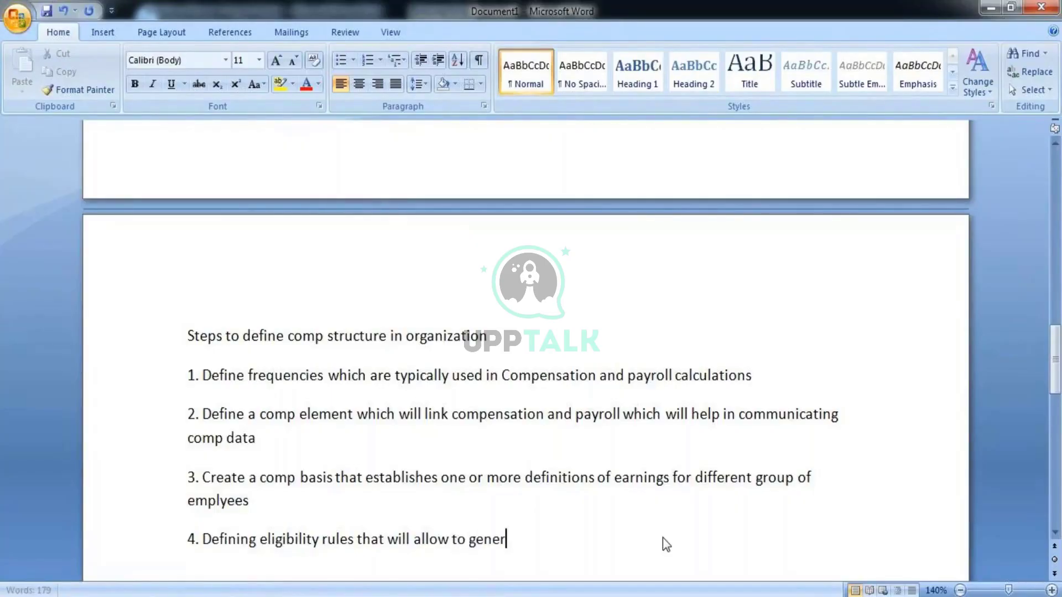
key(BackSpace)
key(BackSpace)
text(erate compen)
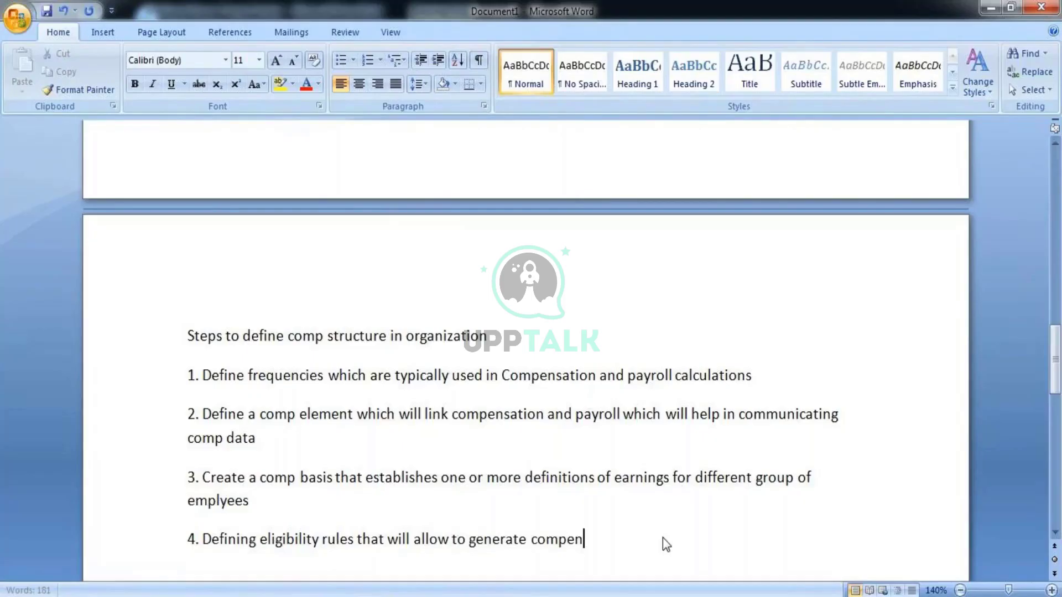
text(sation f)
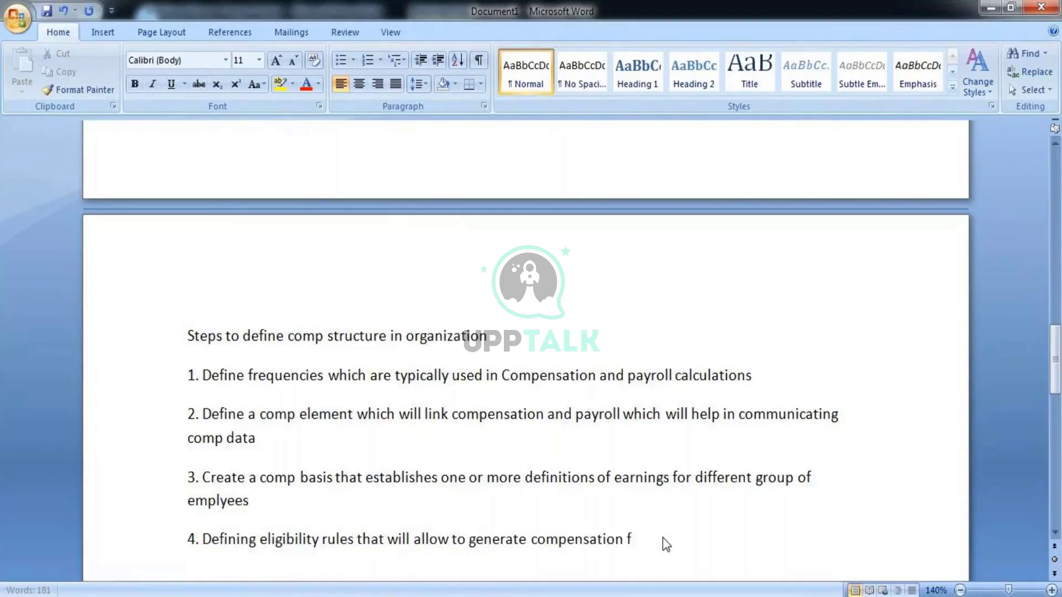
text(or specific gr)
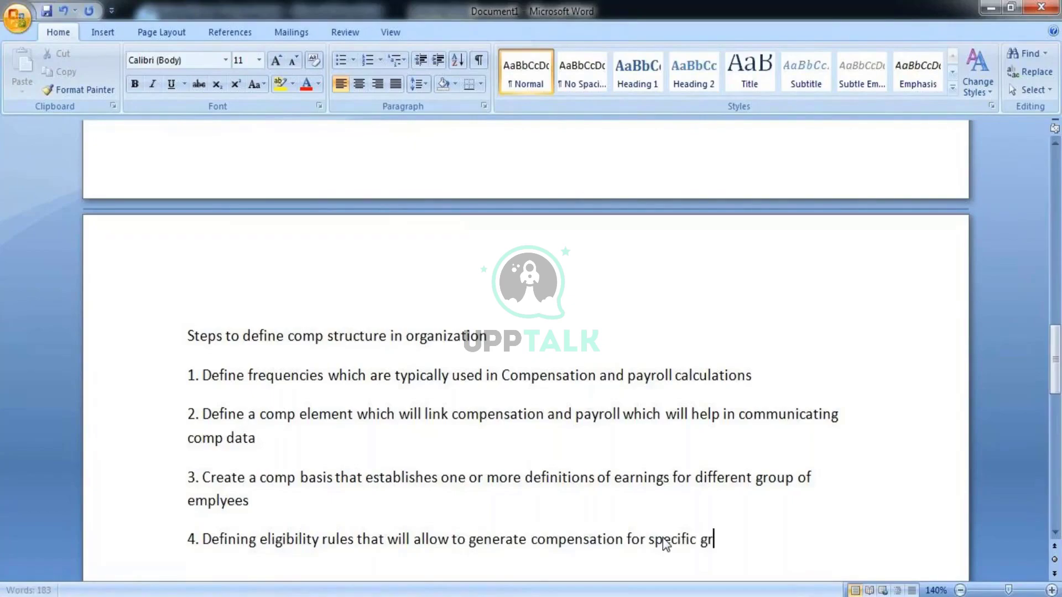
text(oup of team members)
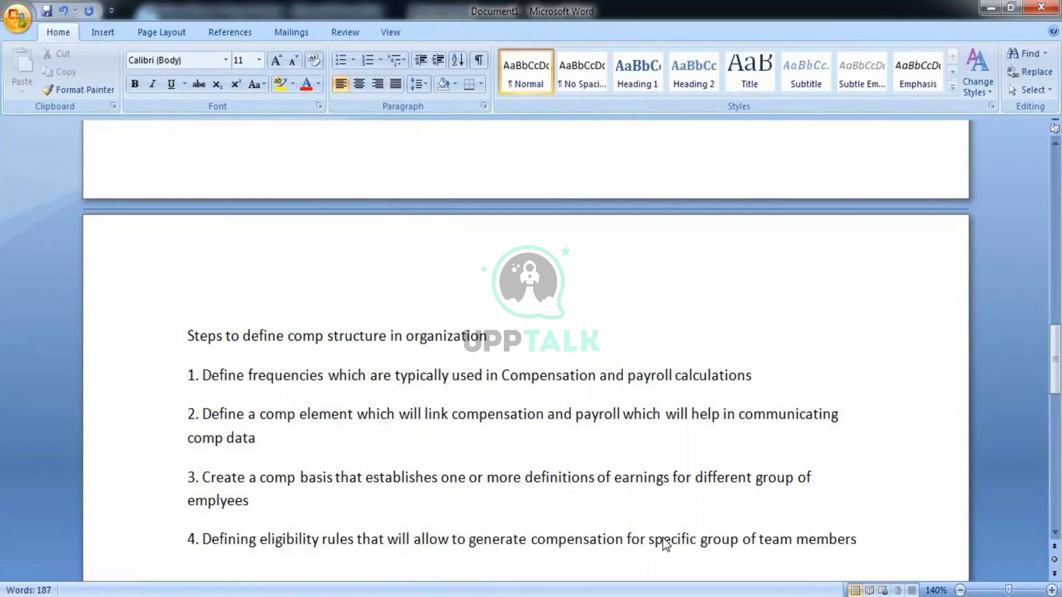
key(Return)
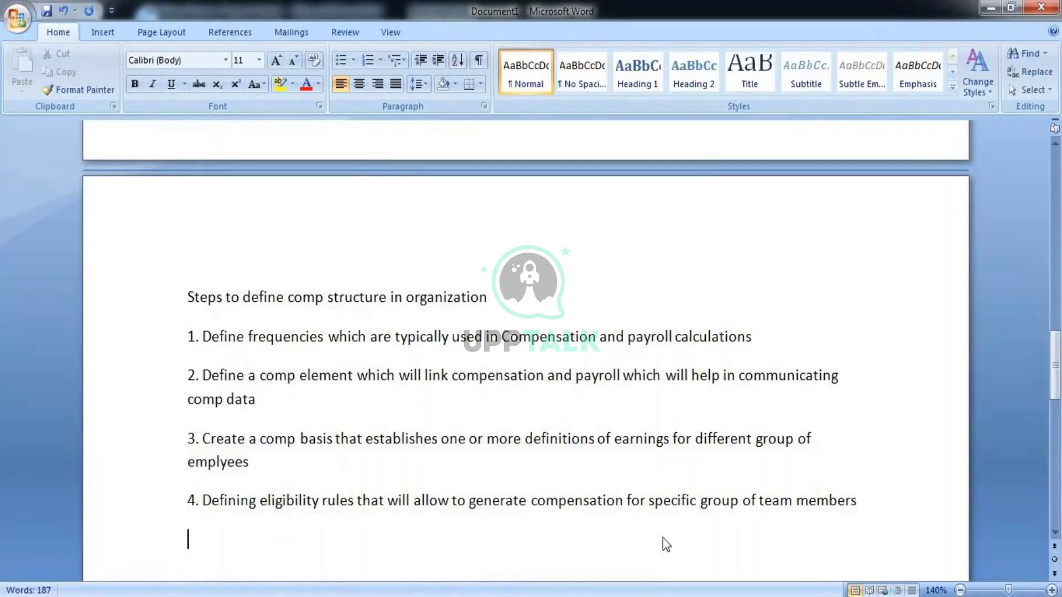
- Add item 5 as "5. Define Comp plans & comp grades" and start a new paragraph
text(5.)
text(C)
key(BackSpace)
text(Define )
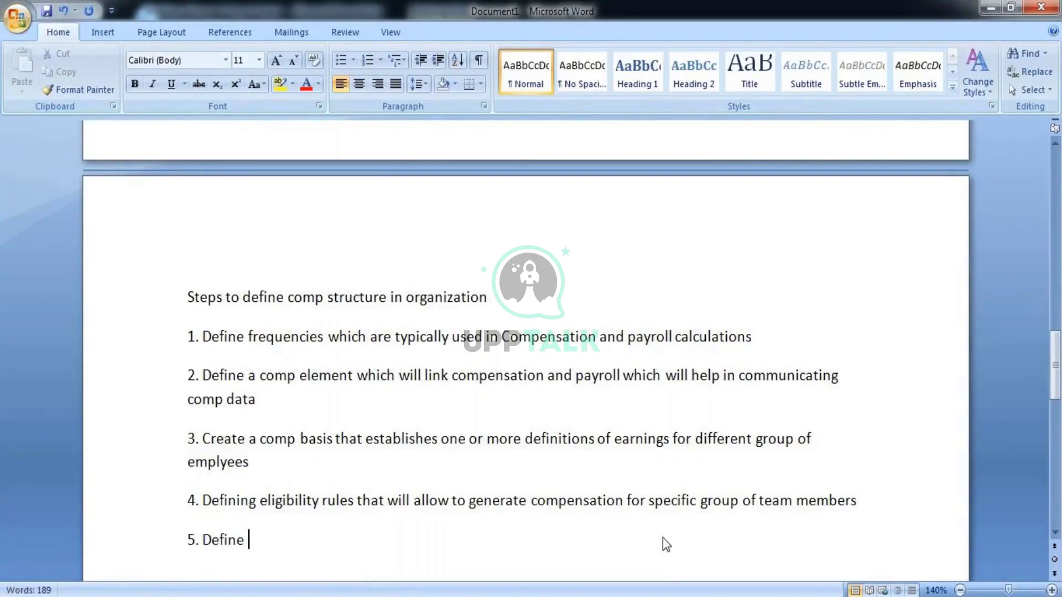
text(Comp )
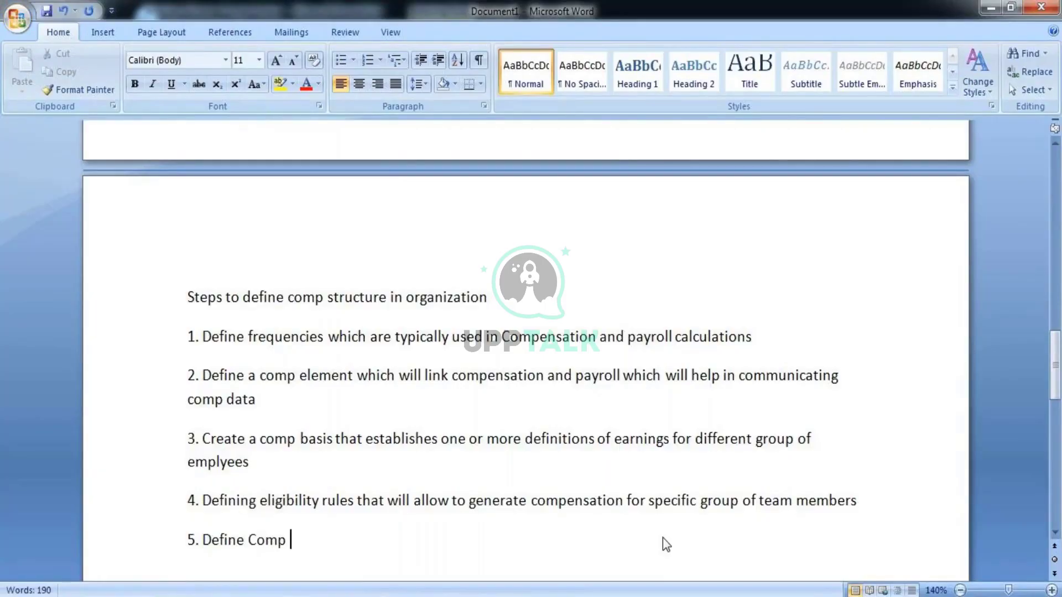
text(plans &)
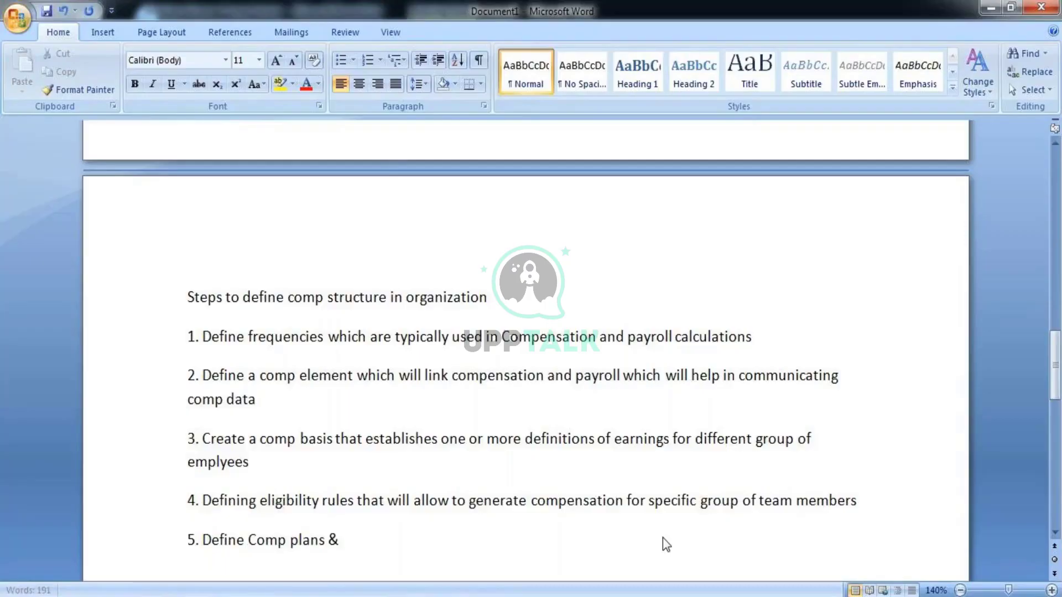
text( comp )
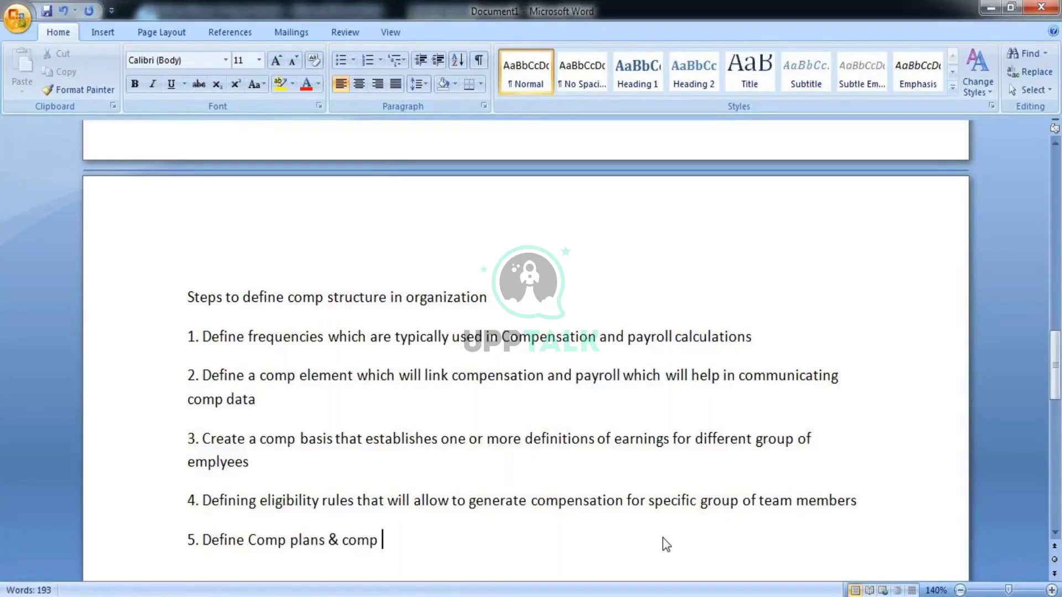
text(grades)
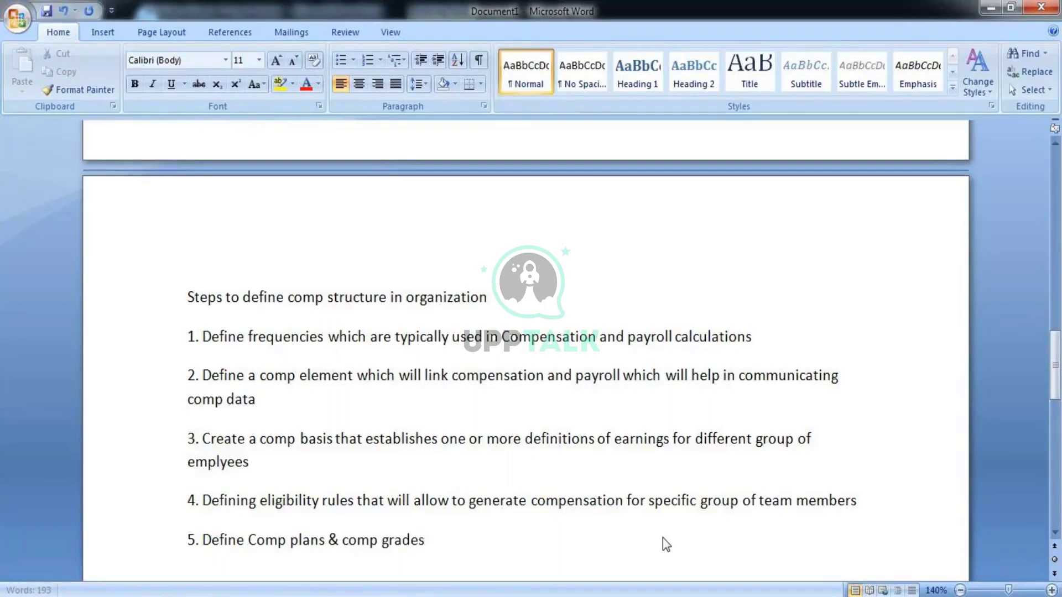
key(Return)
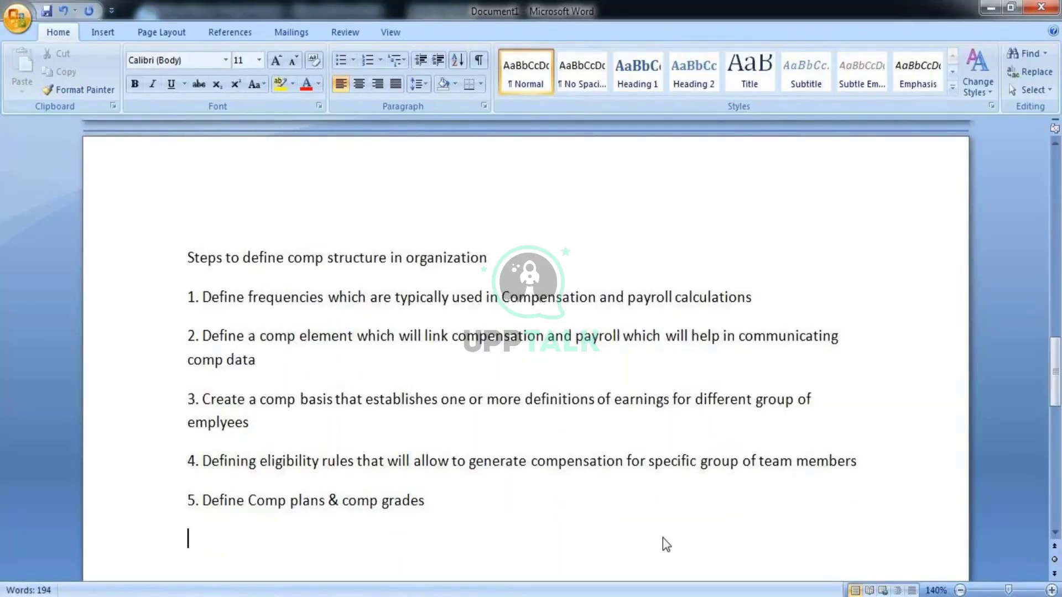
- Add item 6 as "6. Bundle all this together that makes comp package" and start a new paragraph
text(6. )
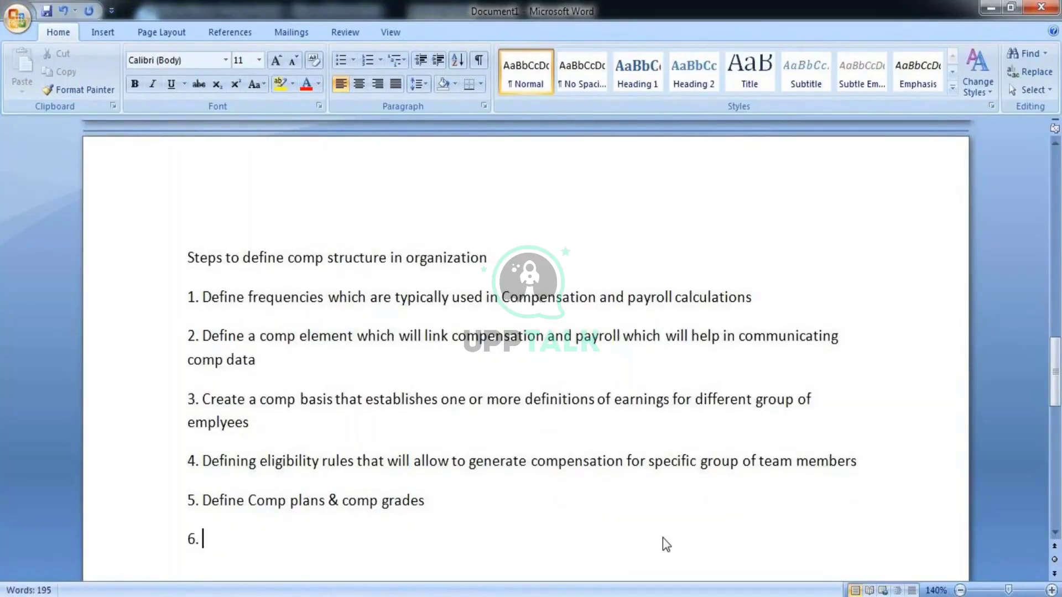
text(Bundles)
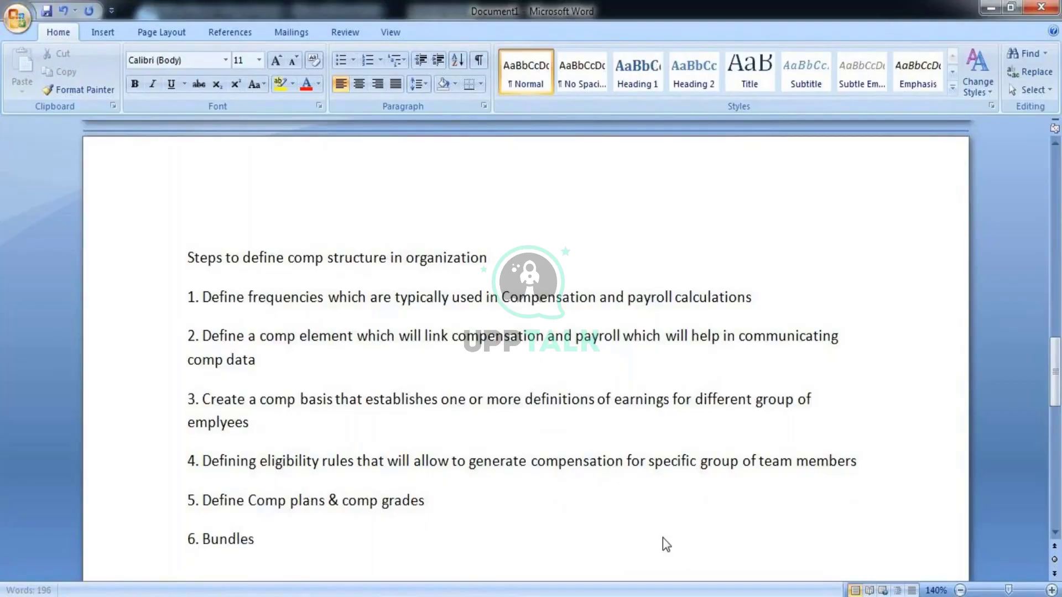
key(BackSpace)
text(all this)
text(t)
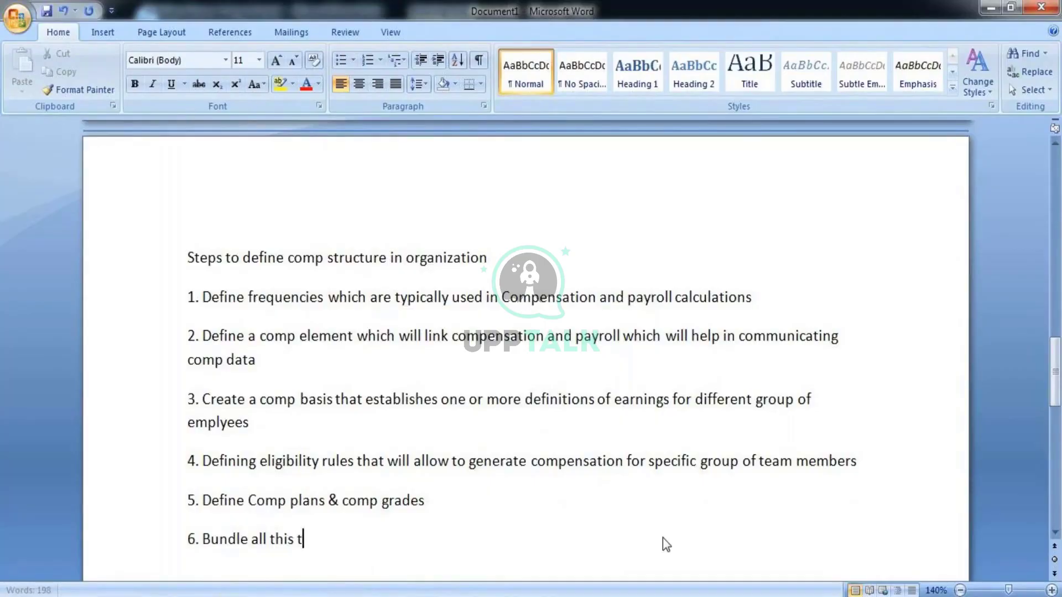
text(ogether t)
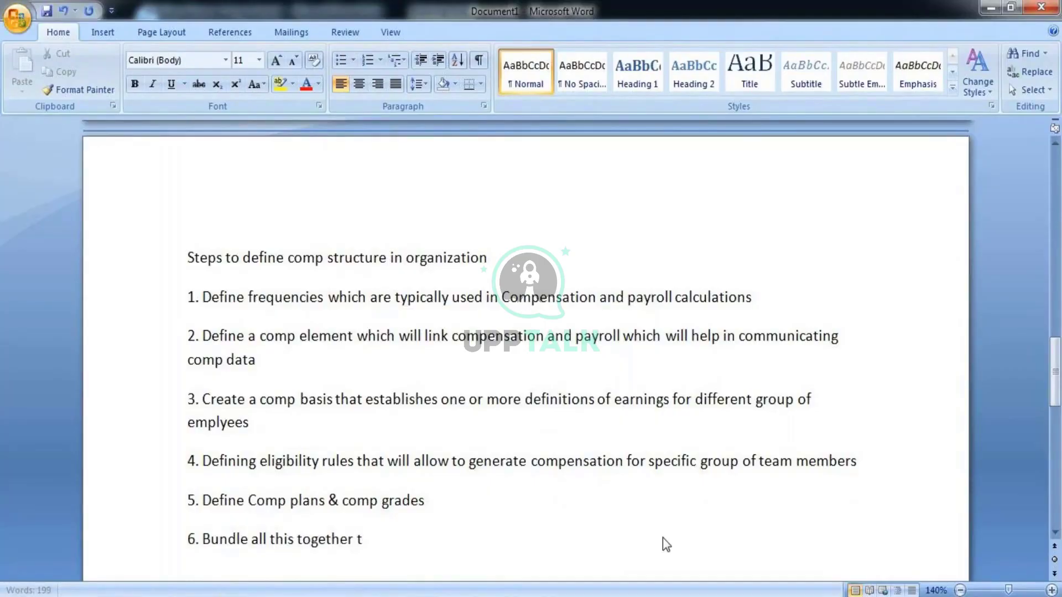
text(hat makes comp pa)
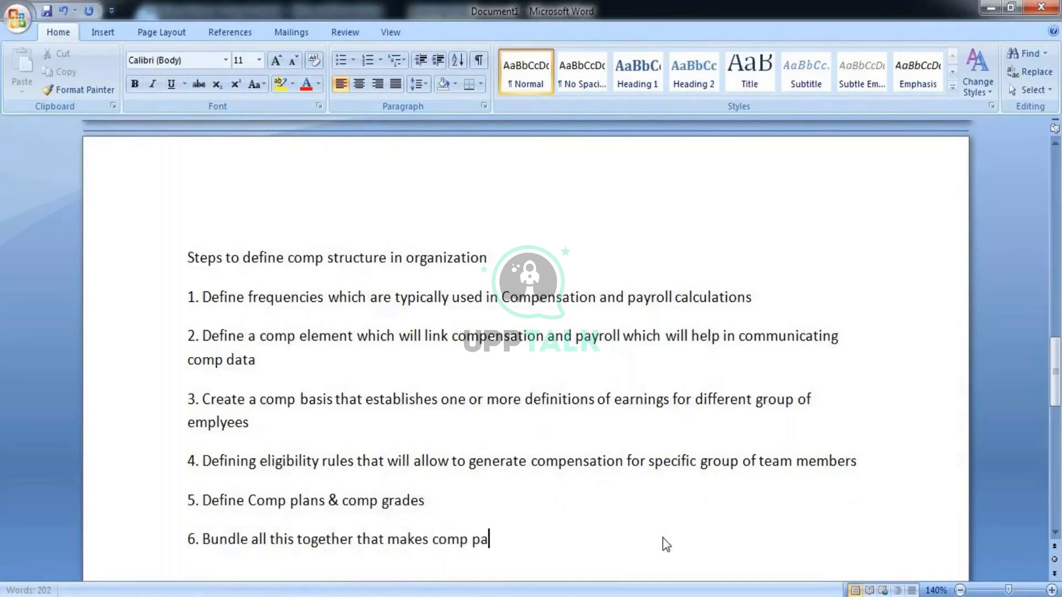
text(ckage)
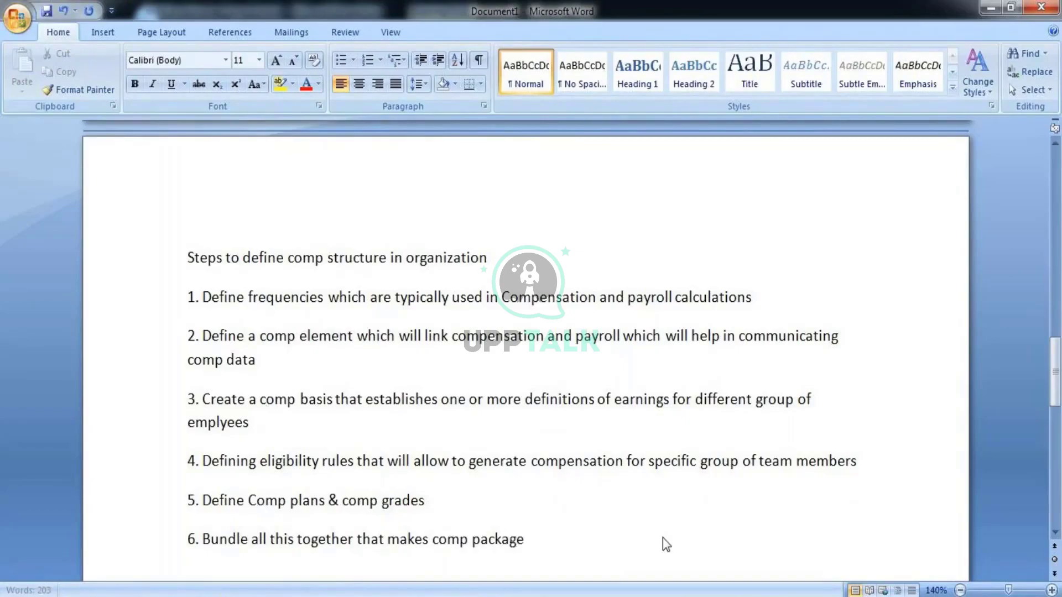
key(Return)
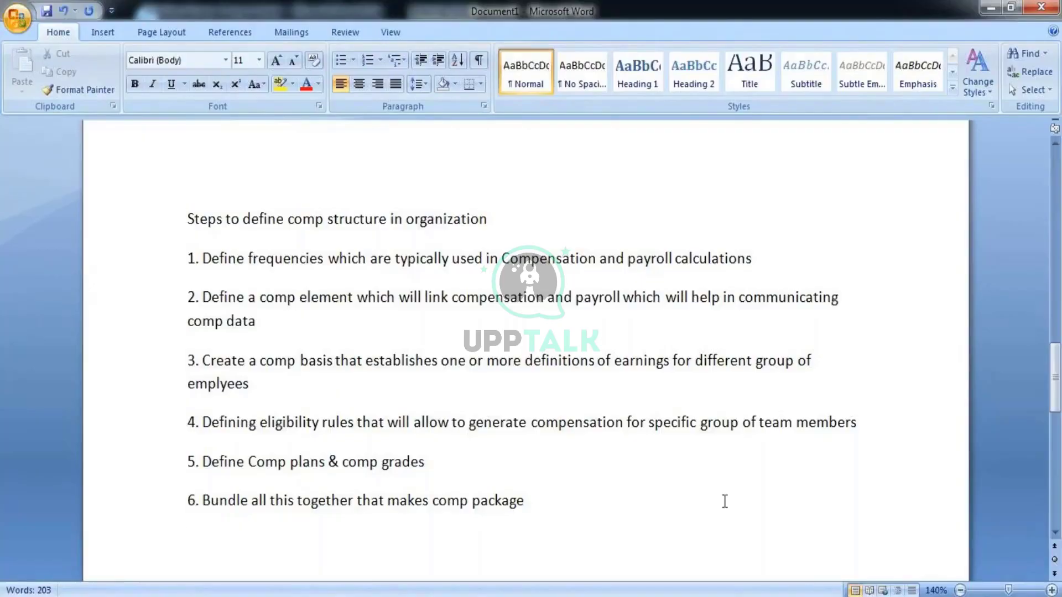
- Leave a blank line below item 6 and add the heading "Advance Compensation", followed by a new paragraph
drag(1056, 378, 1014, 409)
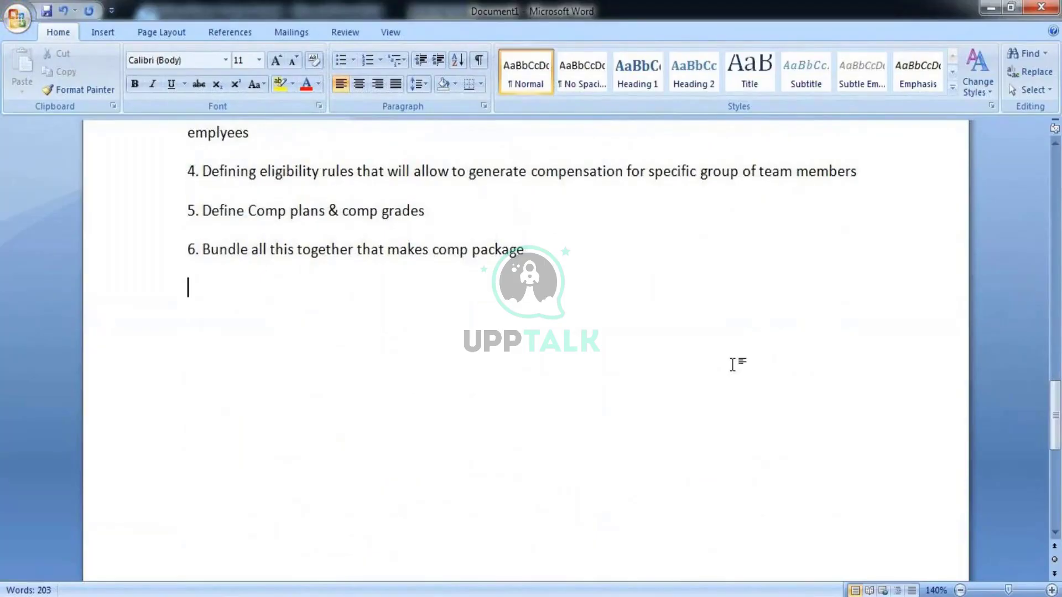
key(Return)
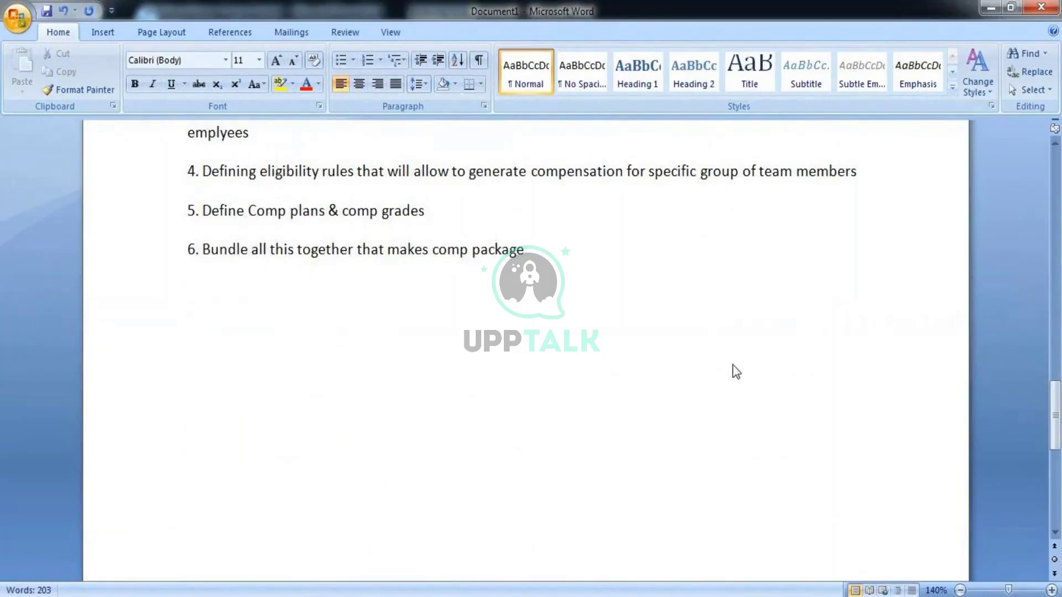
text(Ter)
key(BackSpace)
key(BackSpace)
key(BackSpace)
text(Ad)
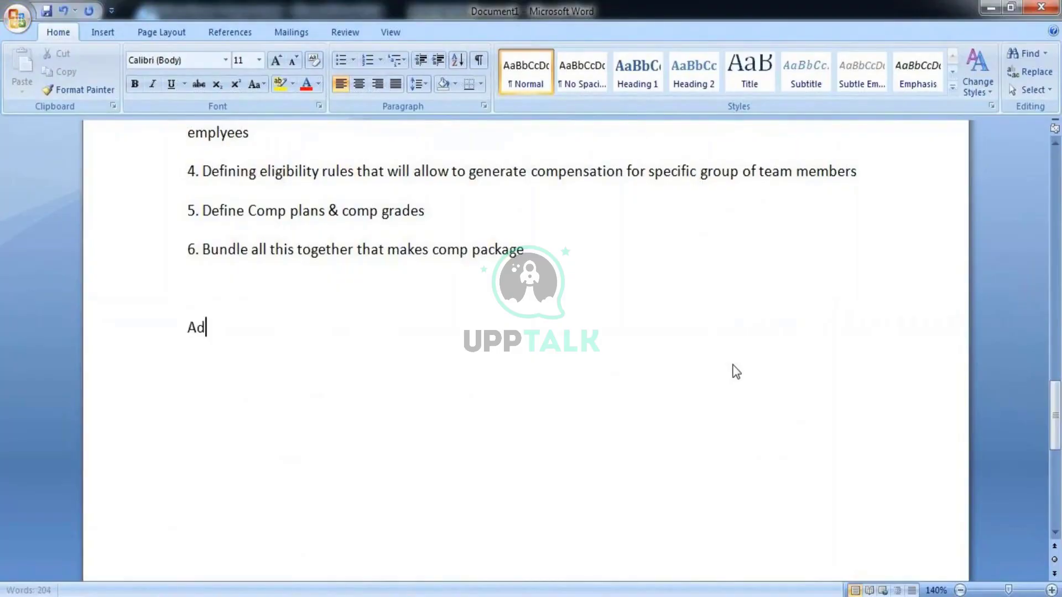
text(vance Comp)
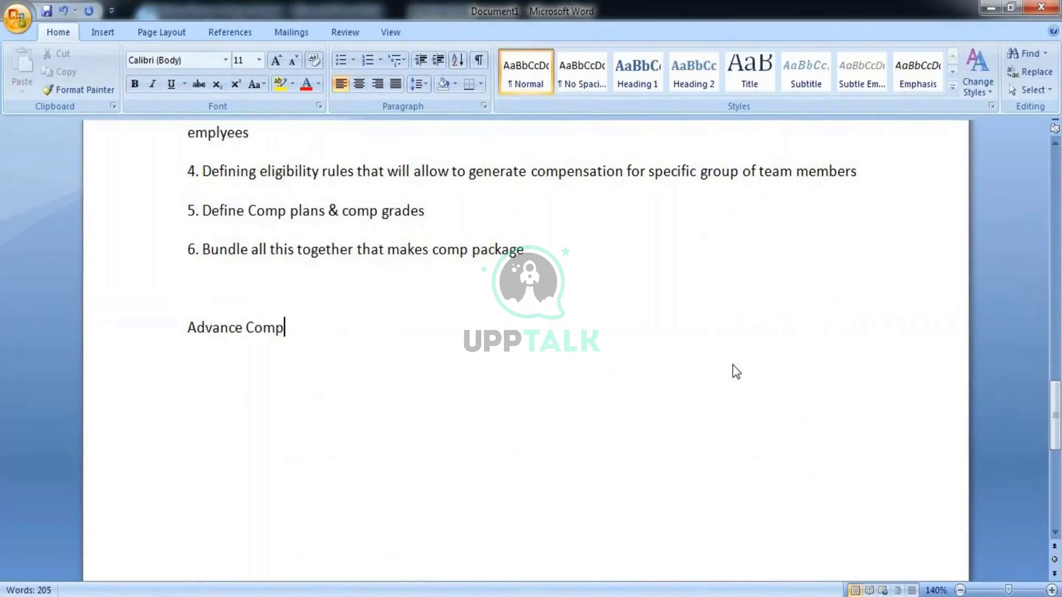
text(ensation)
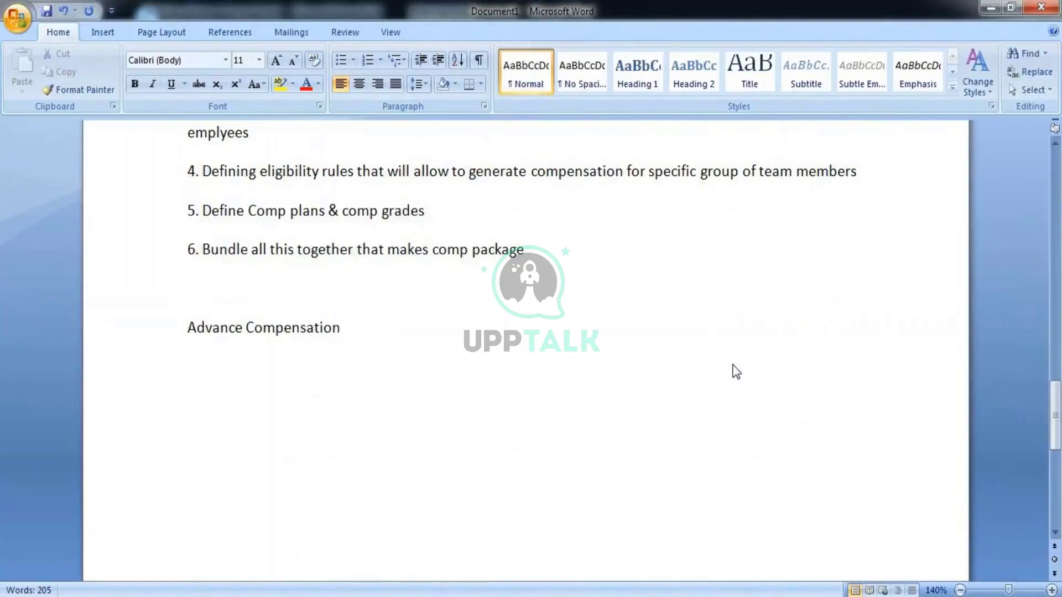
key(Return)
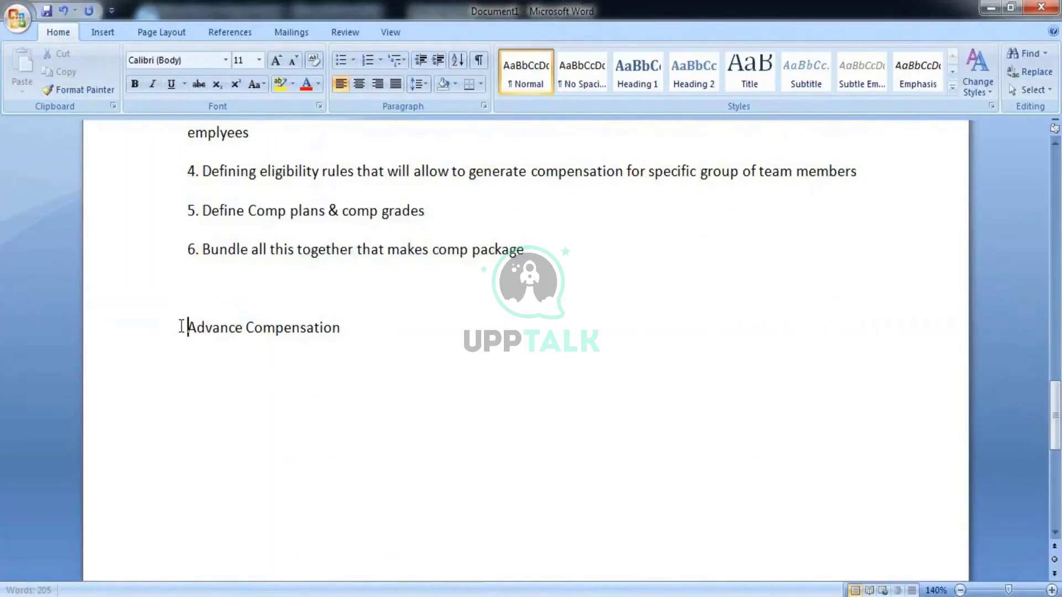
- Make the "Advance Compensation" heading bold and continue on a new line beneath it
drag(182, 328, 365, 322)
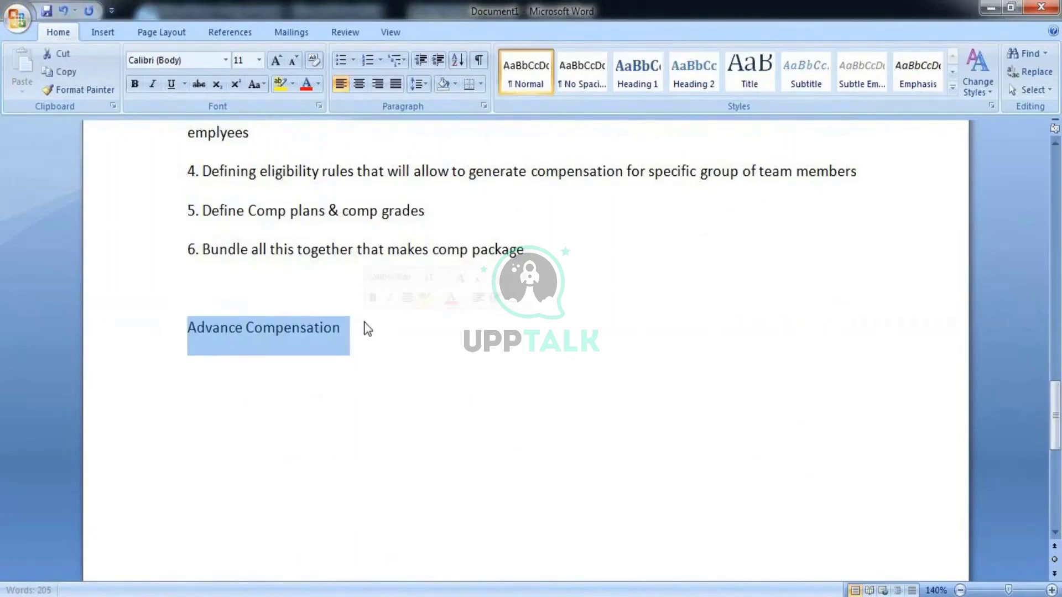
key(ctrl+b)
click(380, 336)
key(Return)
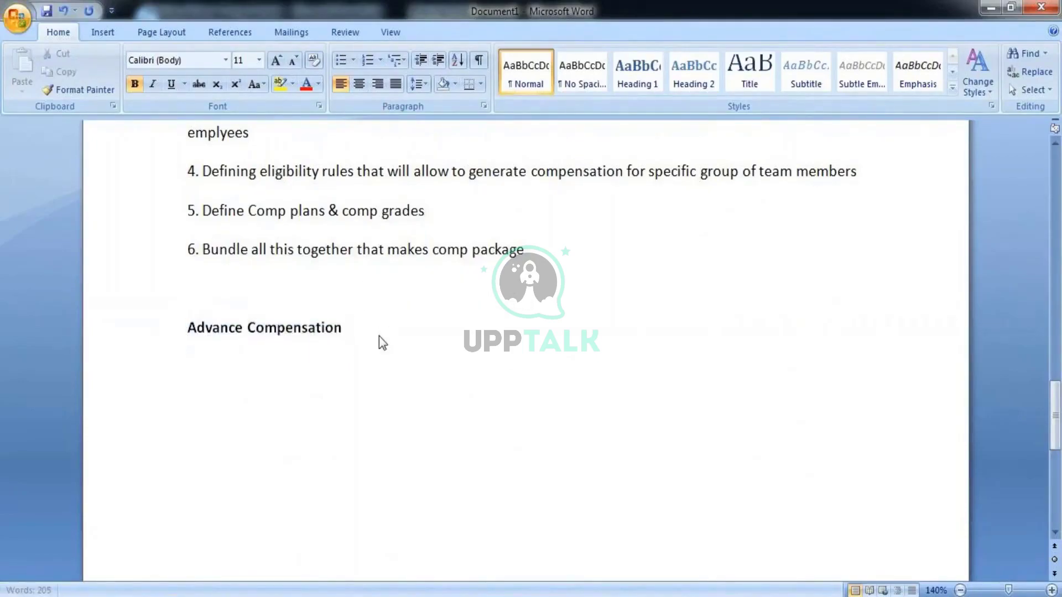
- Begin the first item under the "Advance Compensation" heading with "1. Config"
text(1.)
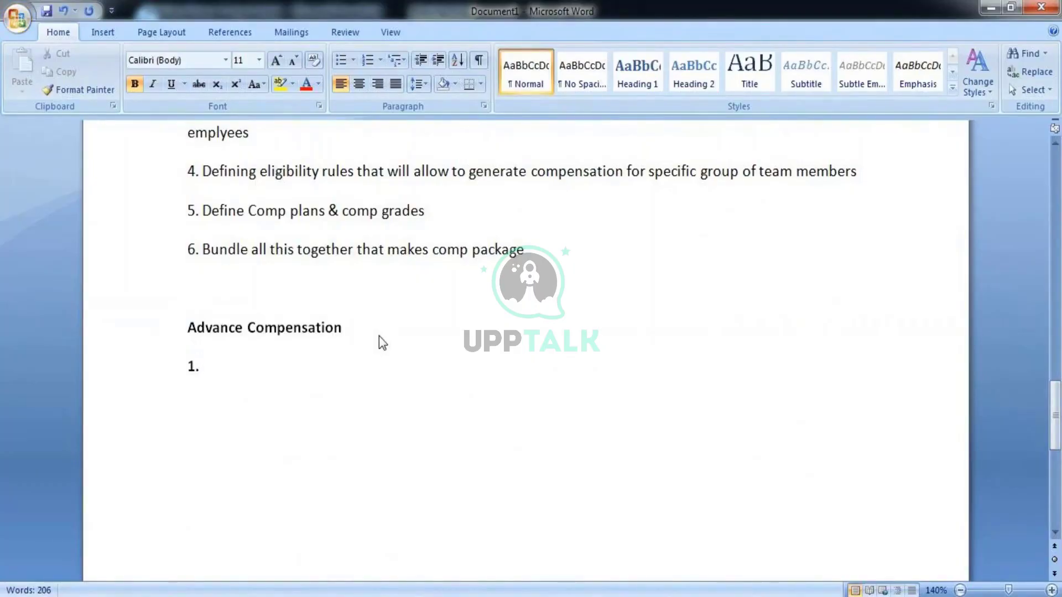
text(Co)
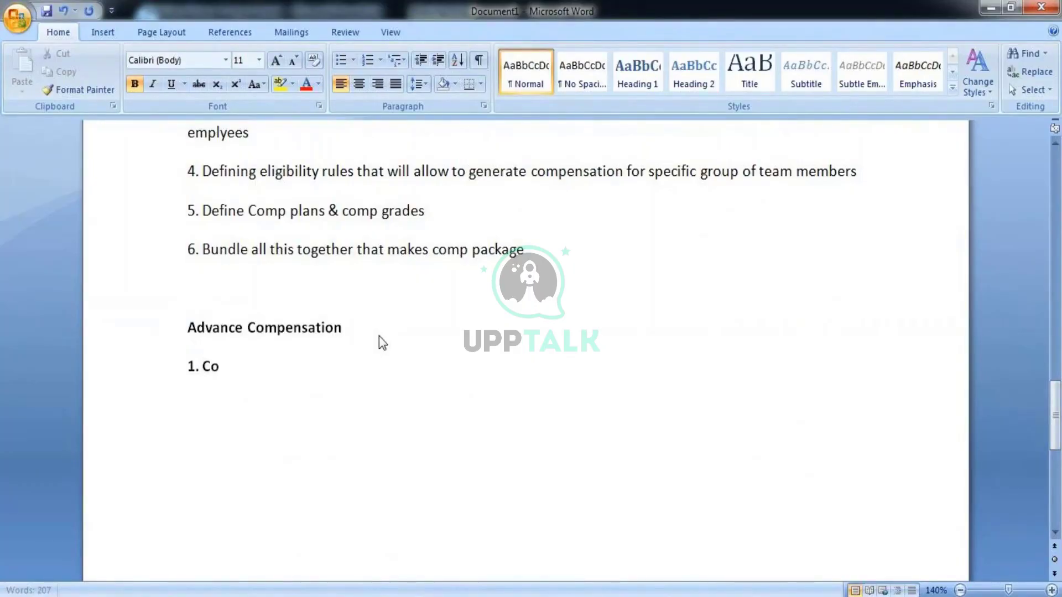
text(nfig)
click(379, 336)
text(ra)
key(BackSpace)
key(BackSpace)
key(BackSpace)
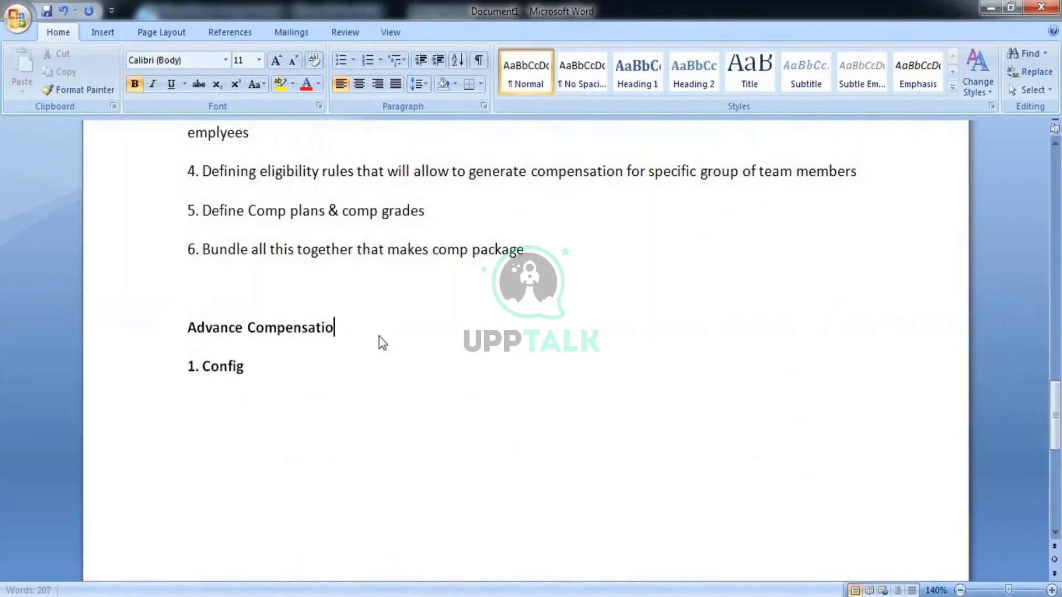
text(n)
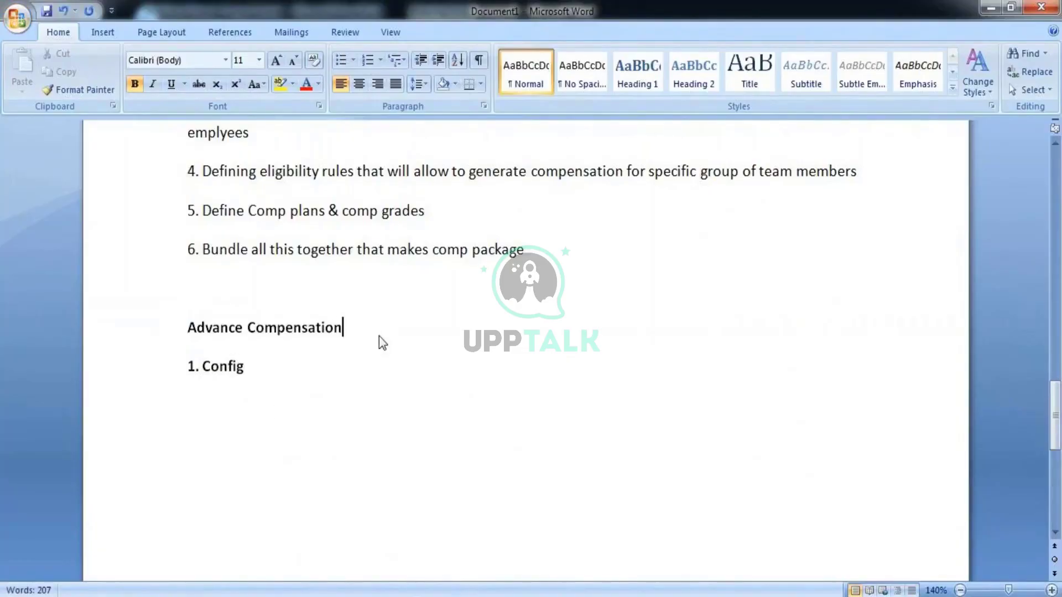
- Continue the first Advance Compensation item so that it reads "1. Configurable Grid -"
click(261, 374)
text(urab)
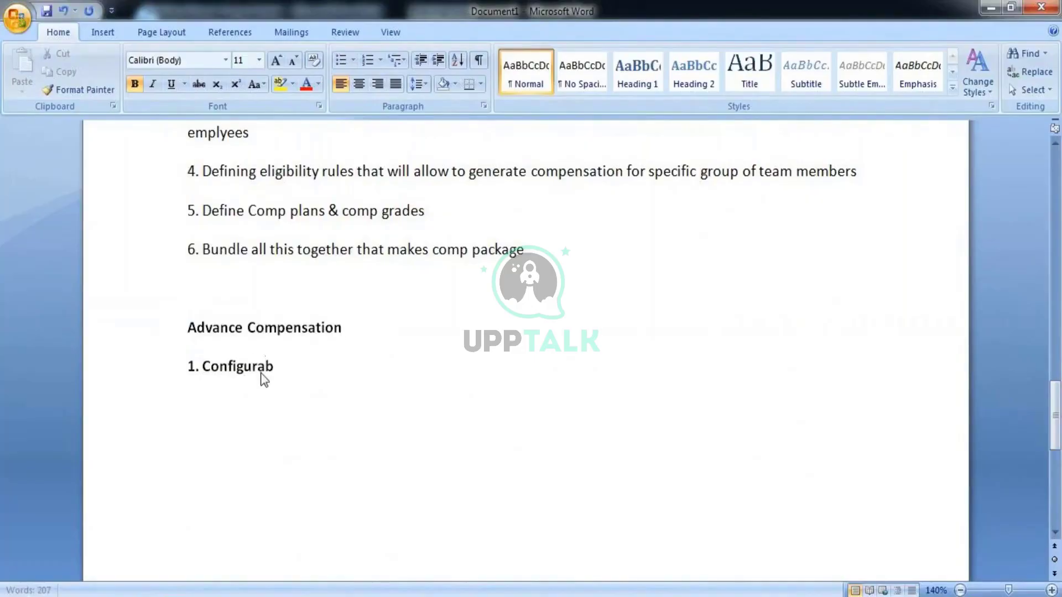
text(le Grid -)
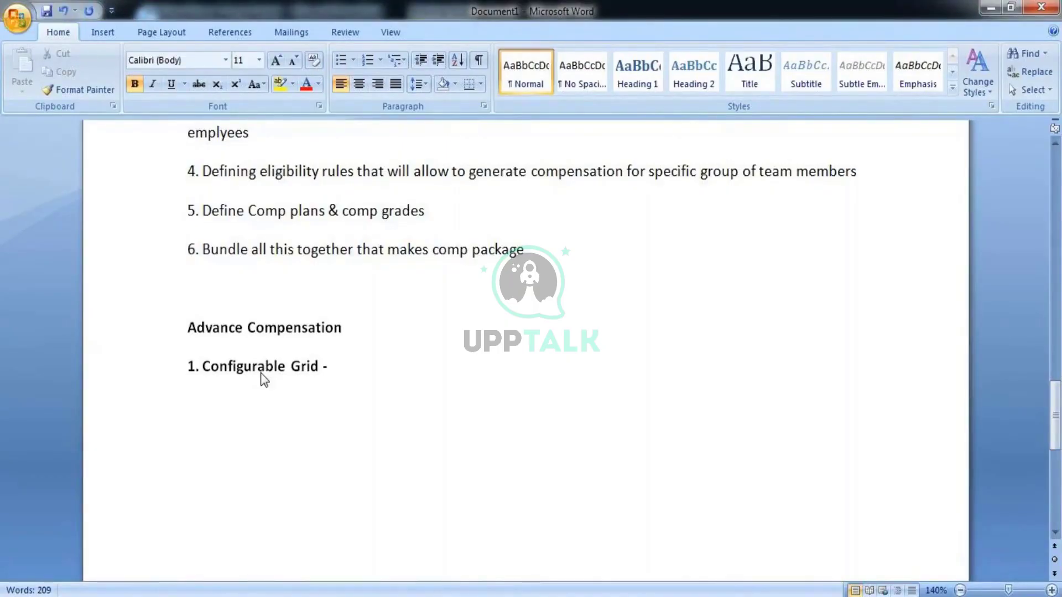
- Continue the Configurable Grid item with "Reporting tool used by Comp Admin, HR admin and other security groups to make"
text(Rep)
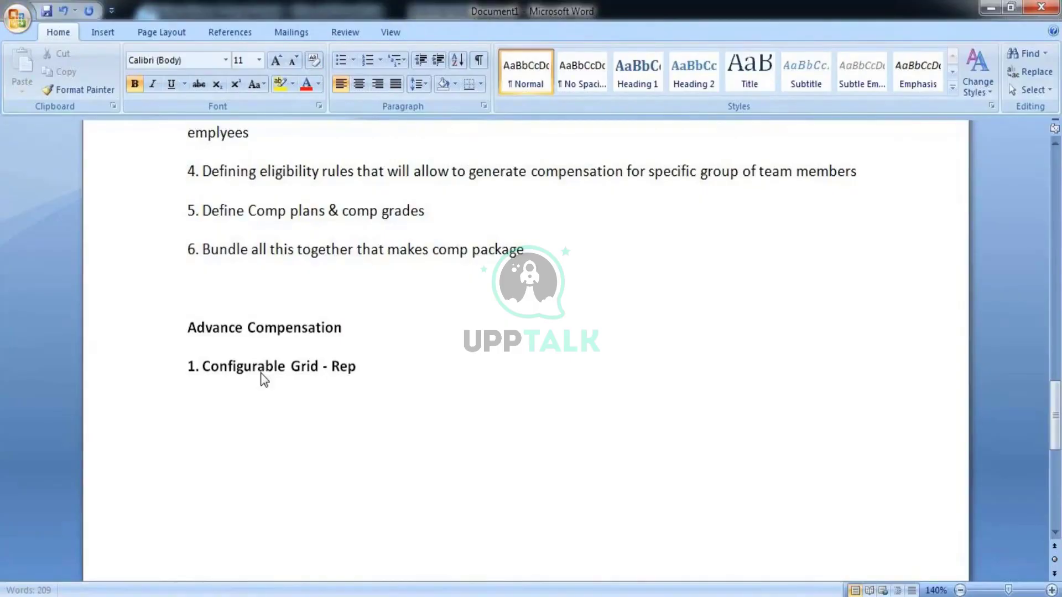
text(orting tool )
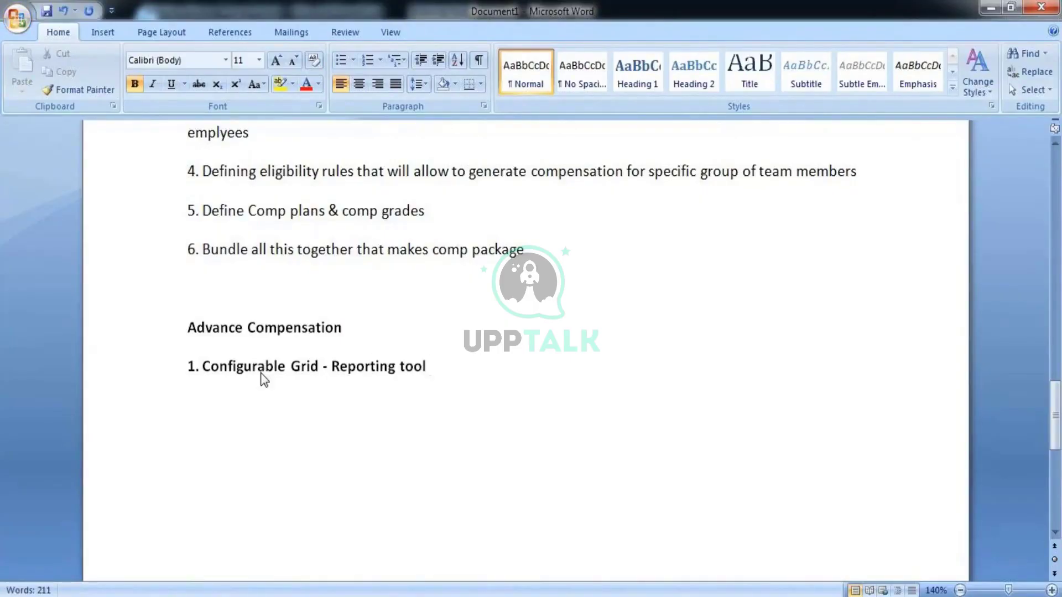
text(u)
text(sed b)
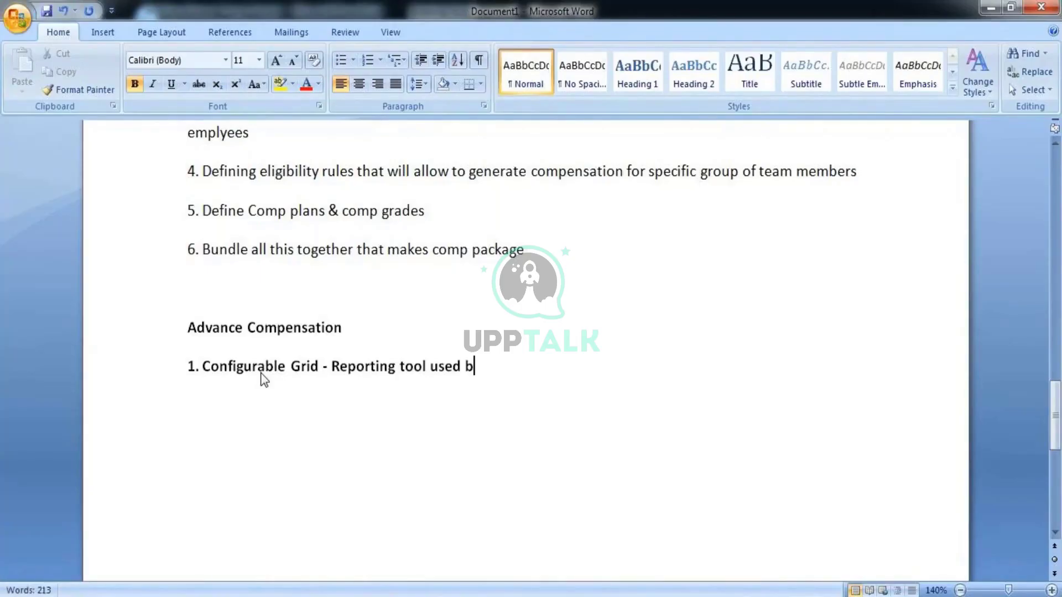
text(y Comp)
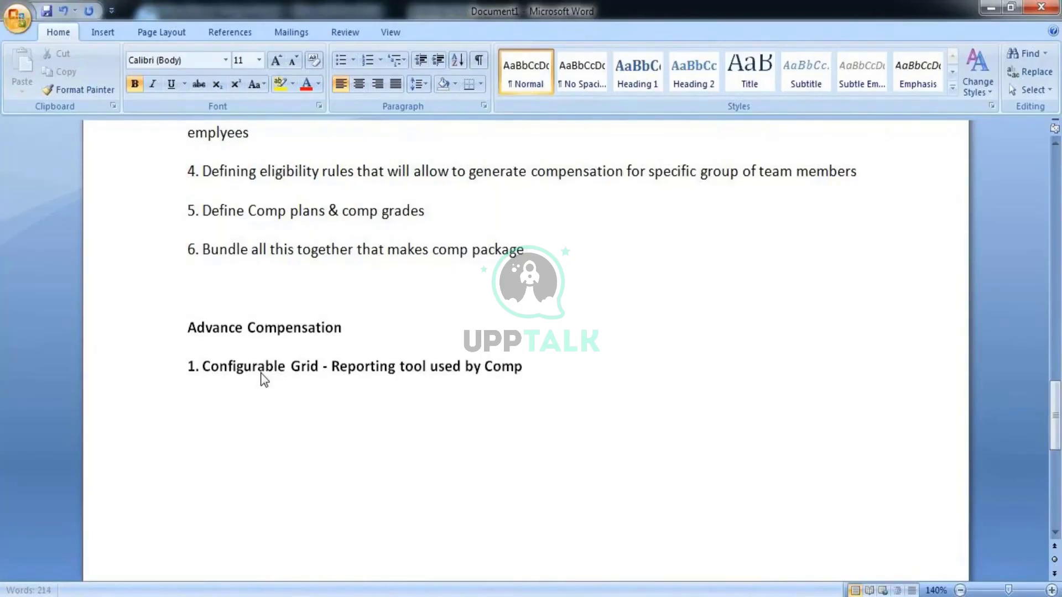
text( Admin,)
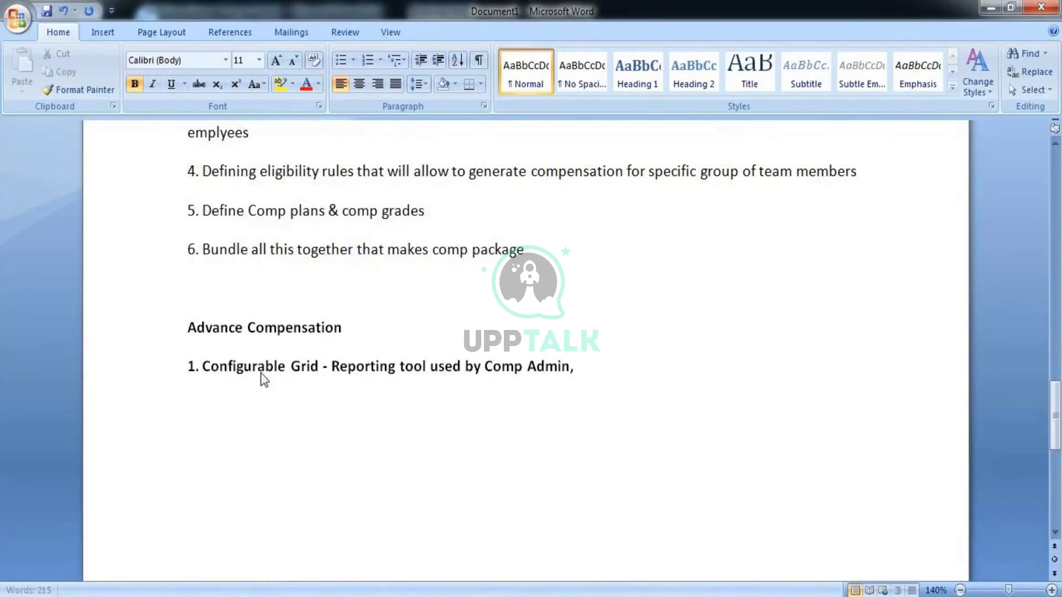
text( HR admin)
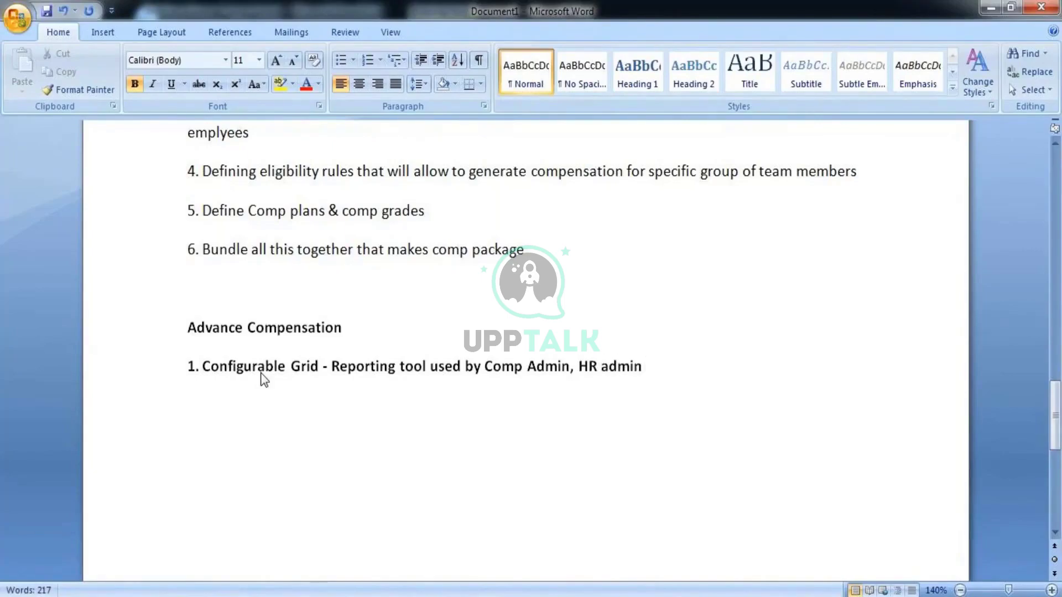
text( and o)
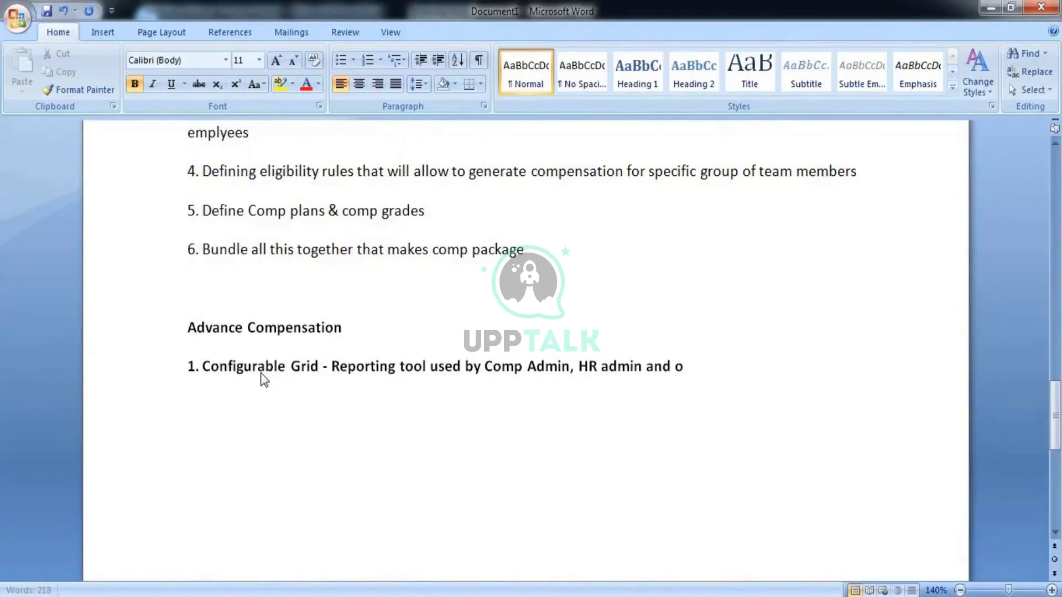
text(ther)
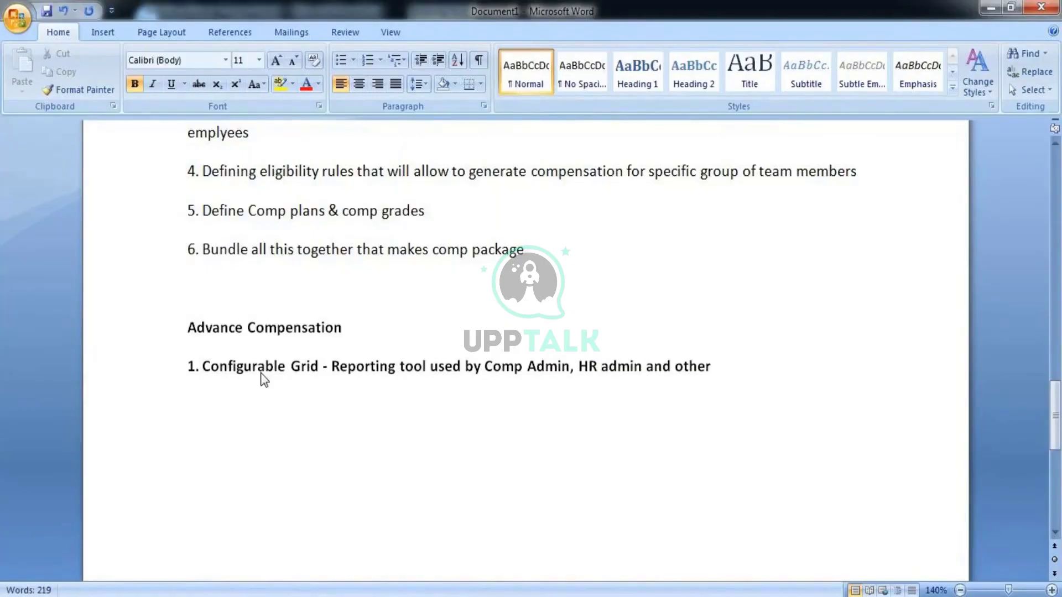
text( security g)
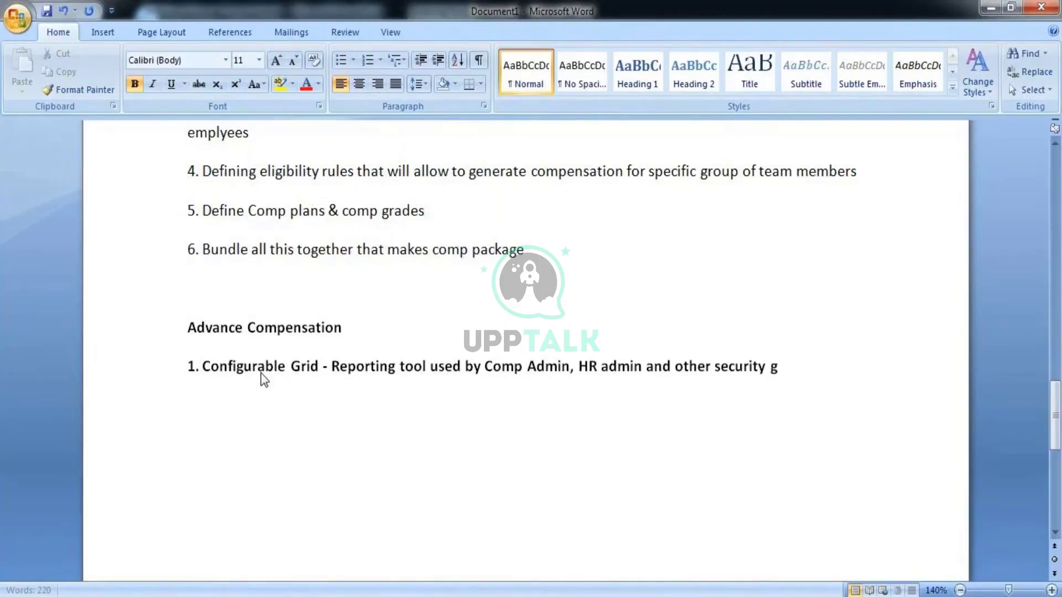
text(roups to make)
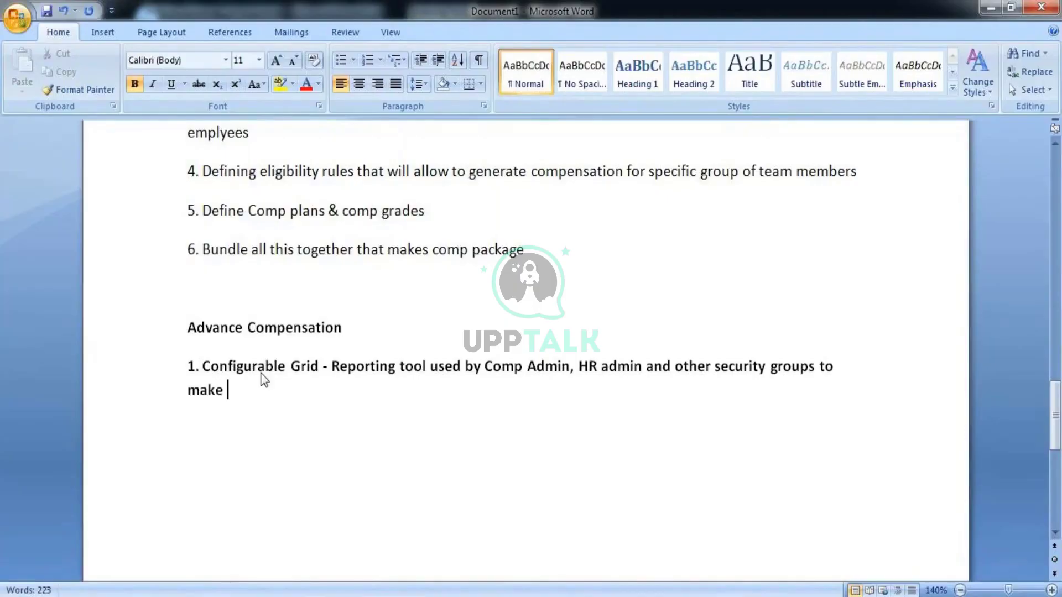
- Complete the Configurable Grid description with "awards and manage the Merit, Bonus and stock plans"
text( awards ad)
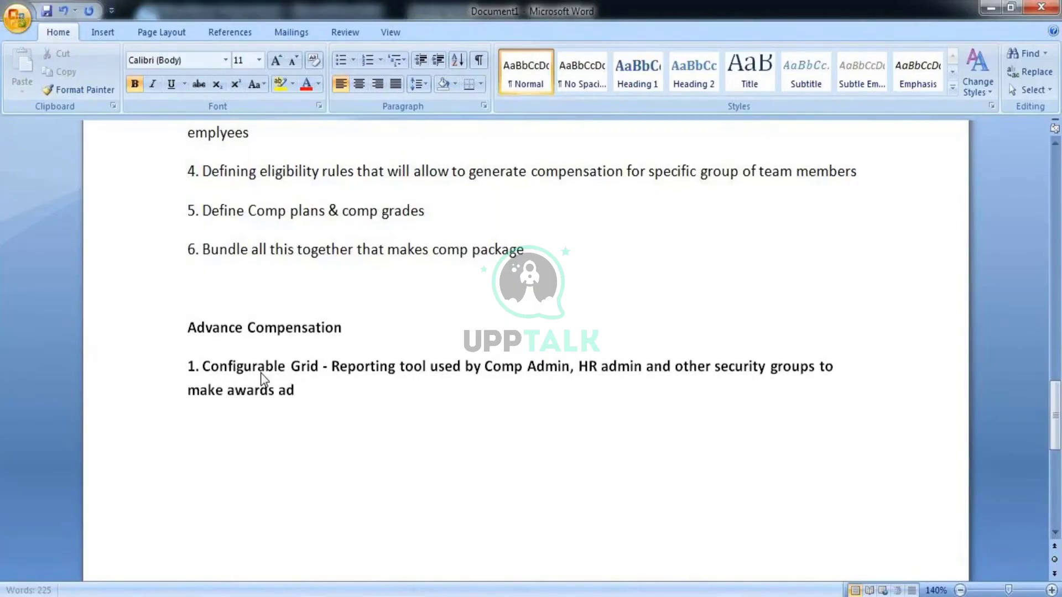
key(BackSpace)
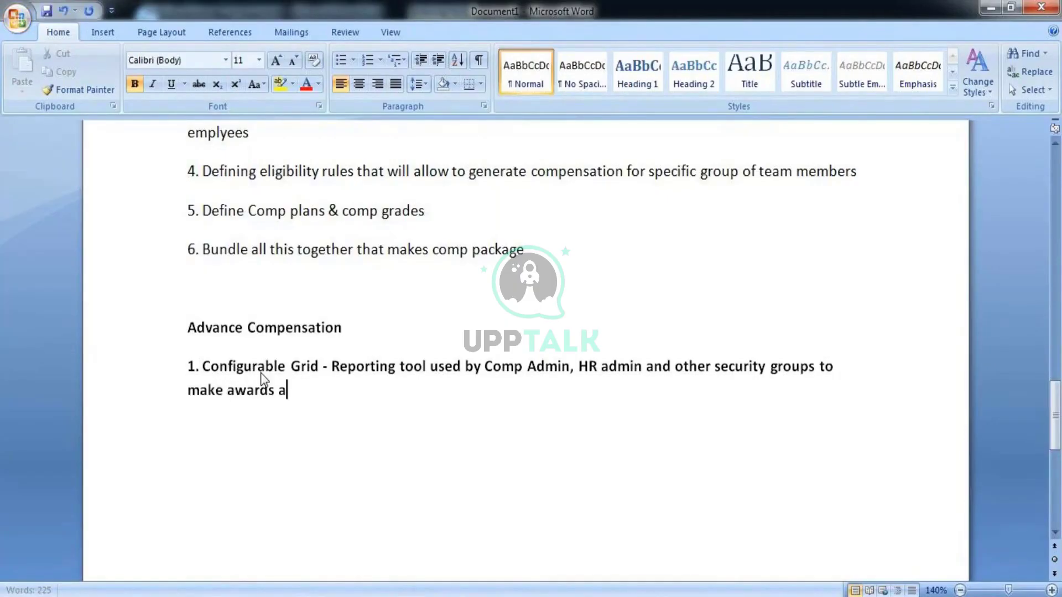
text(nd manage )
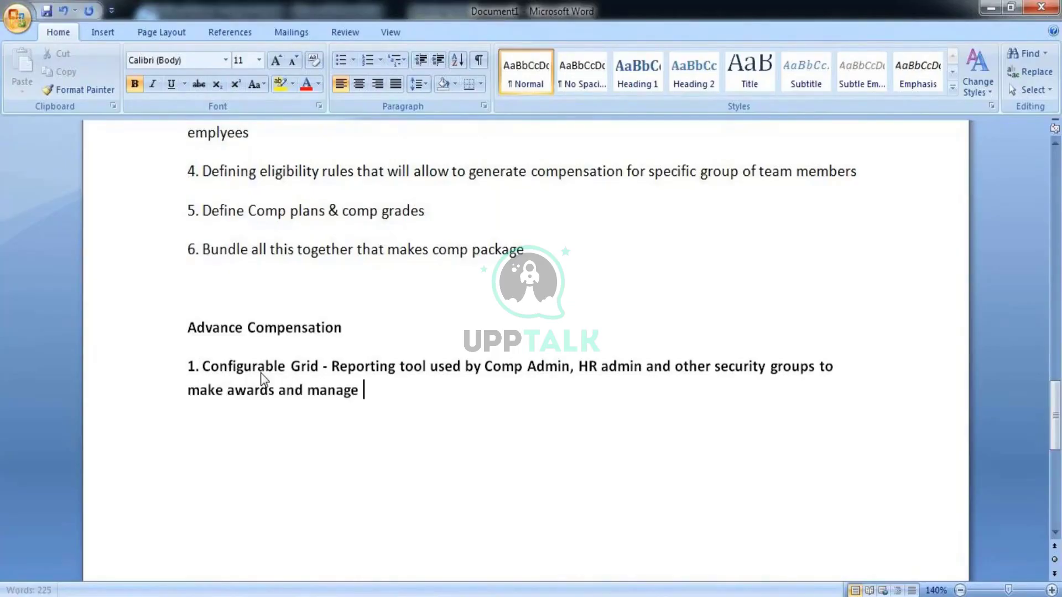
text(the Meri)
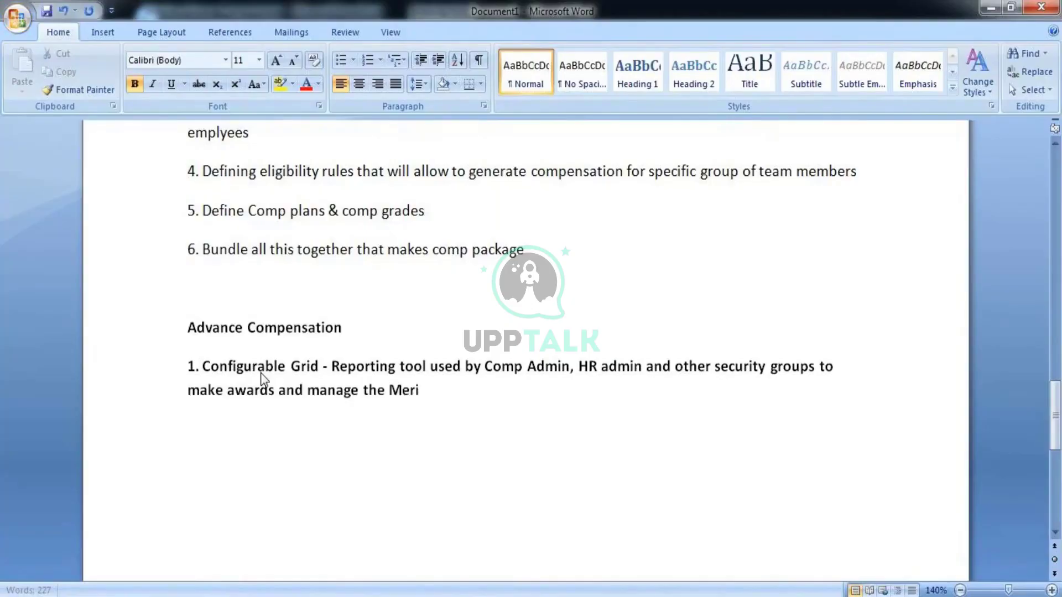
text(t, Bonus and stock p)
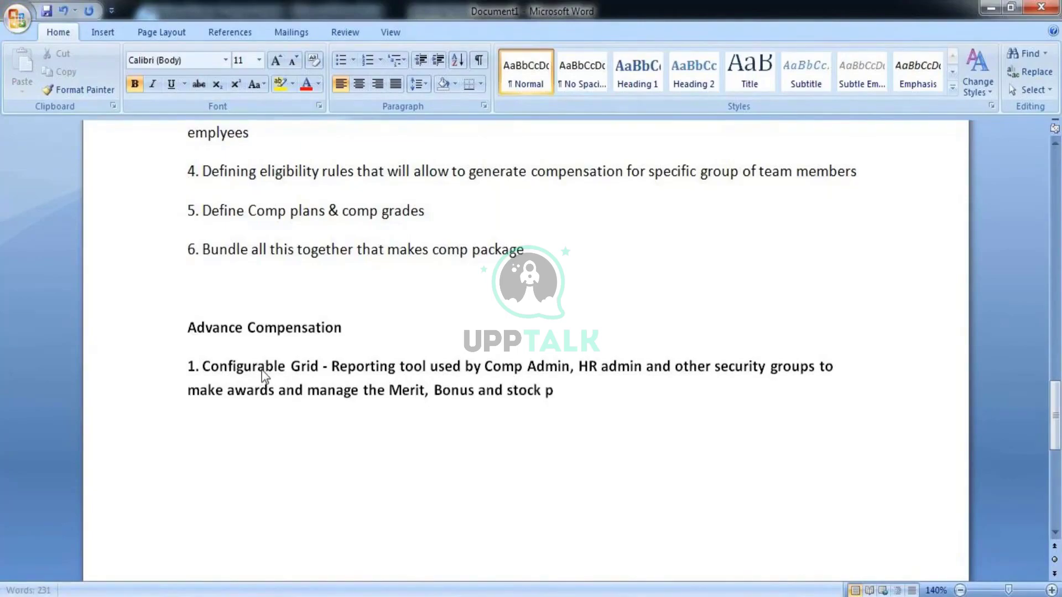
text(lan)
key(Return)
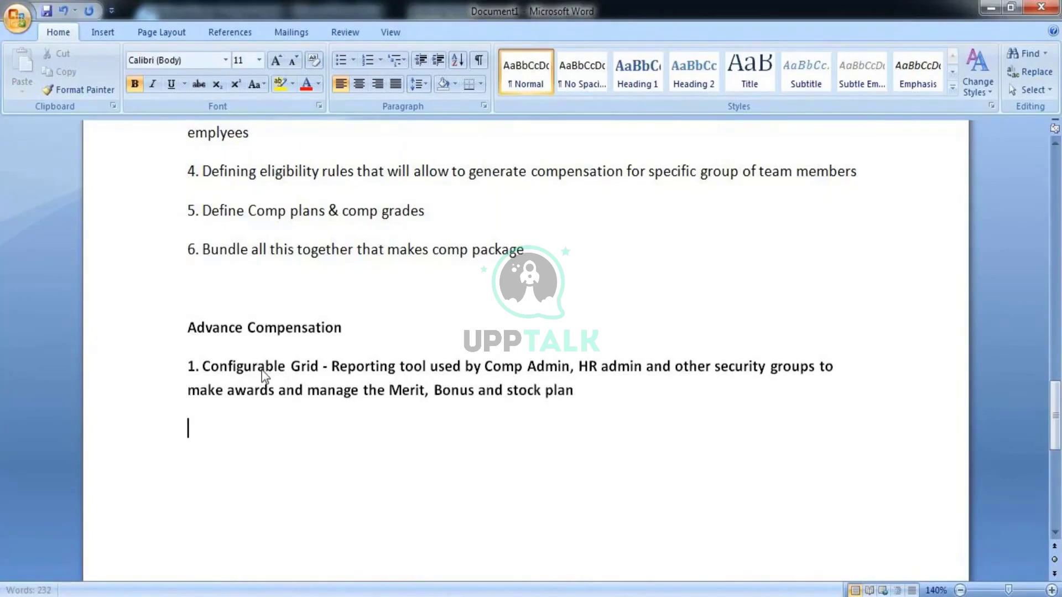
key(BackSpace)
text(s)
- Start a new paragraph below the Configurable Grid item with the text "2.Controller -"
key(Return)
text(2.C)
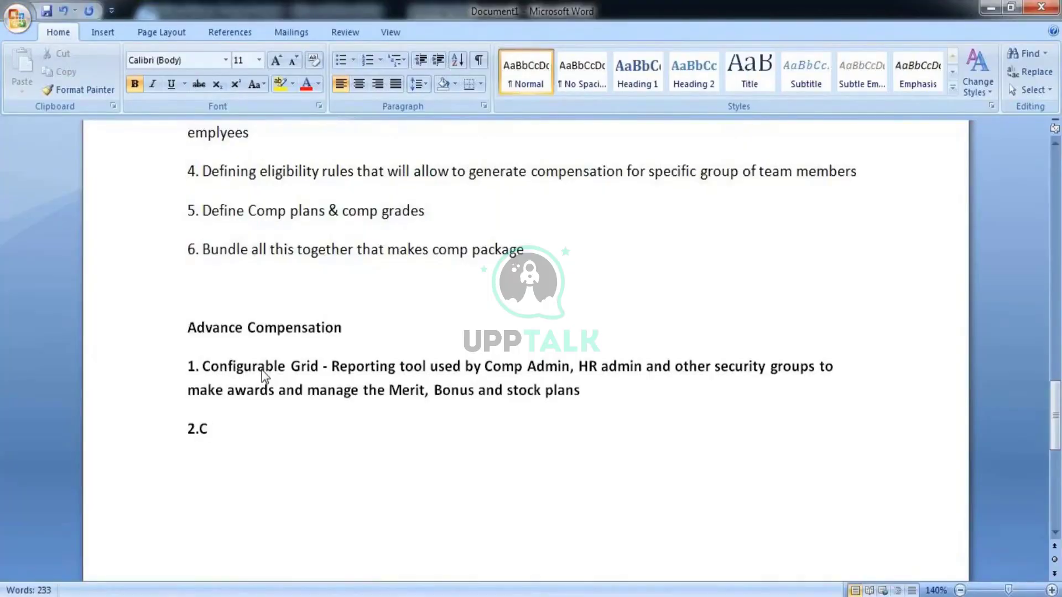
text(ontr)
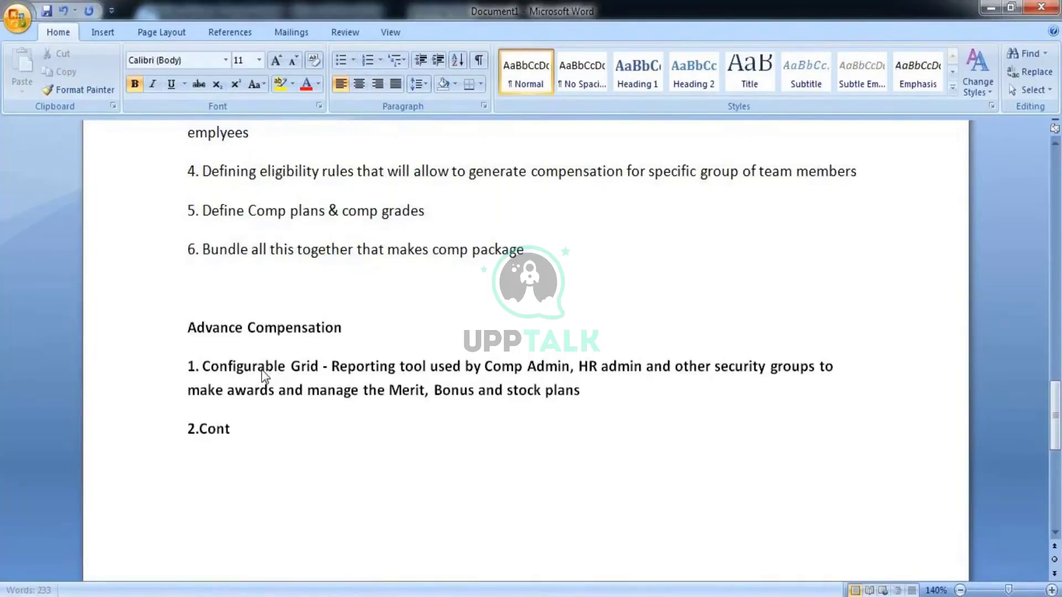
text(oleer)
key(BackSpace)
key(BackSpace)
key(BackSpace)
text(ler -)
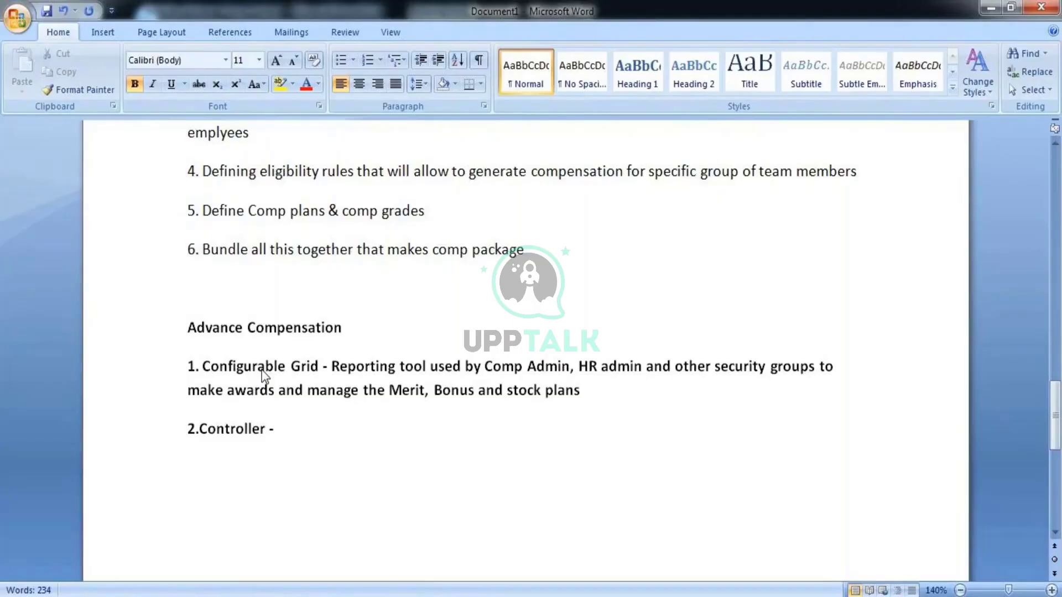
- Describe the Controller item as "Accessible by comp admin which will provide permissions to control page intheir inbox"
text(Accessib)
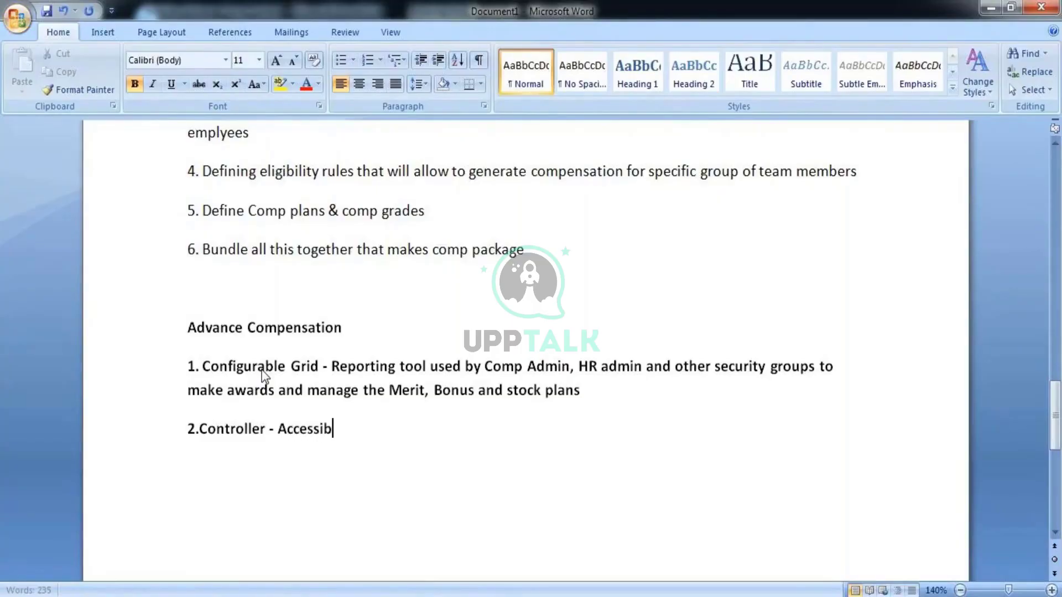
text(le by c)
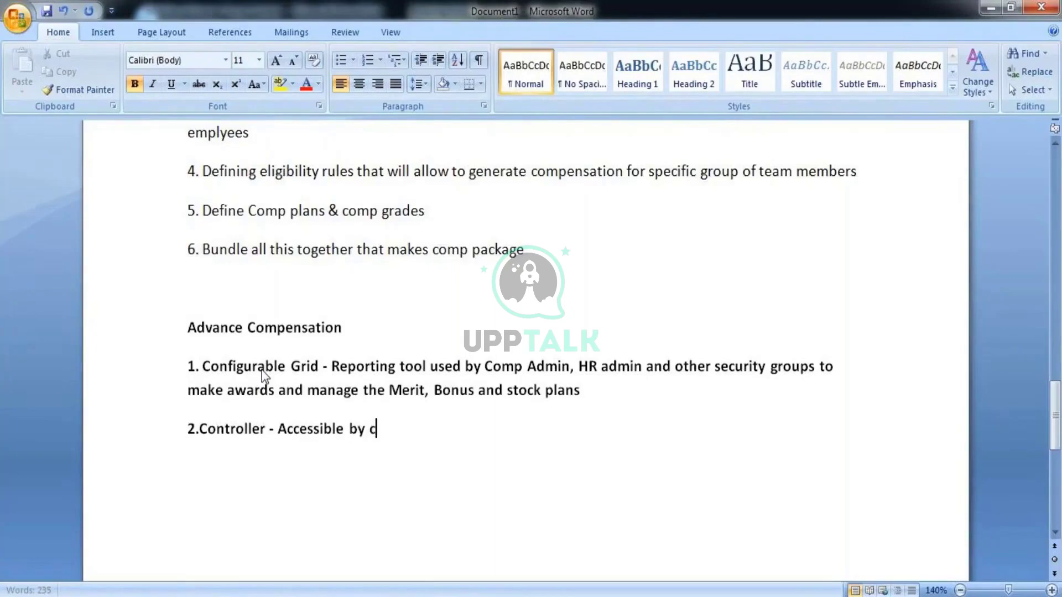
text(omp admin )
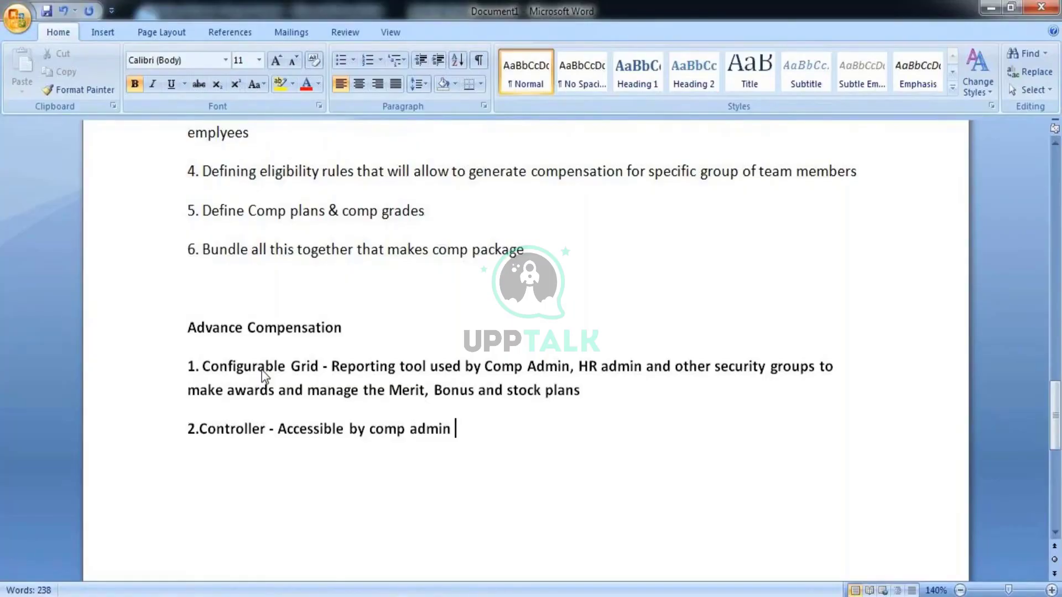
text(which)
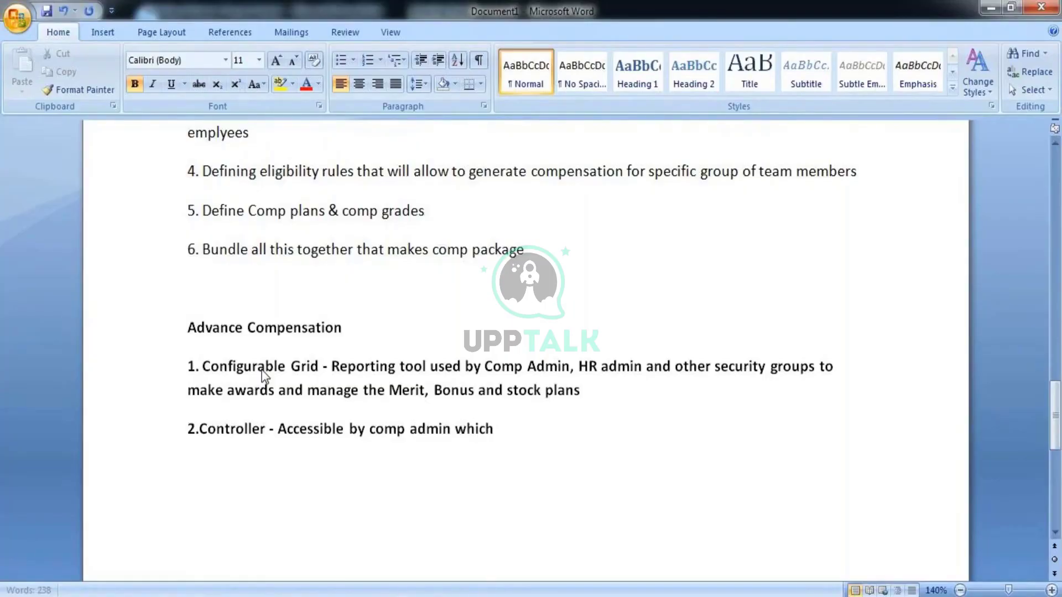
text( will pro)
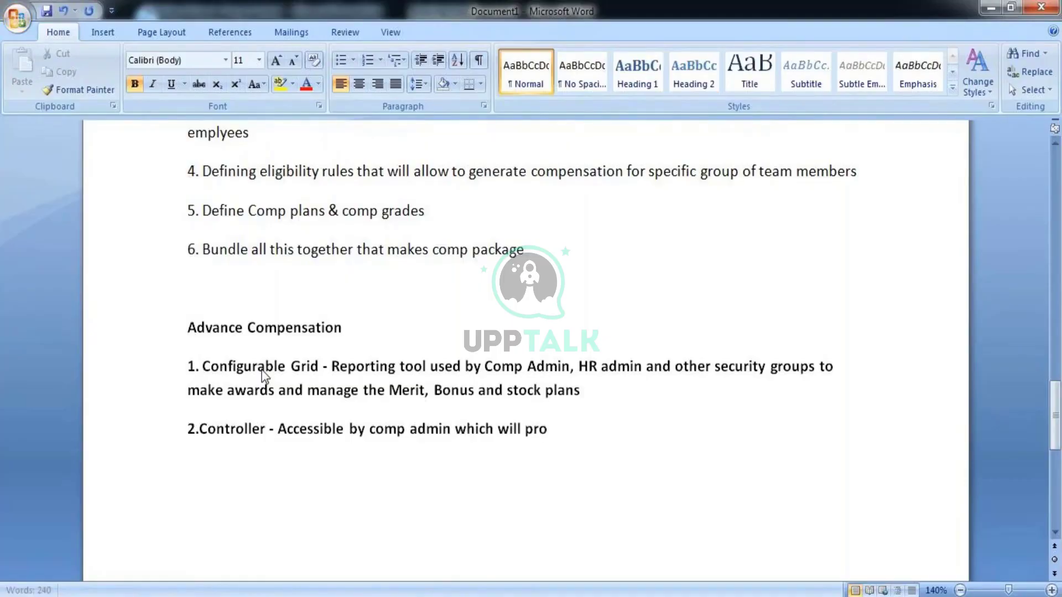
text(vide p)
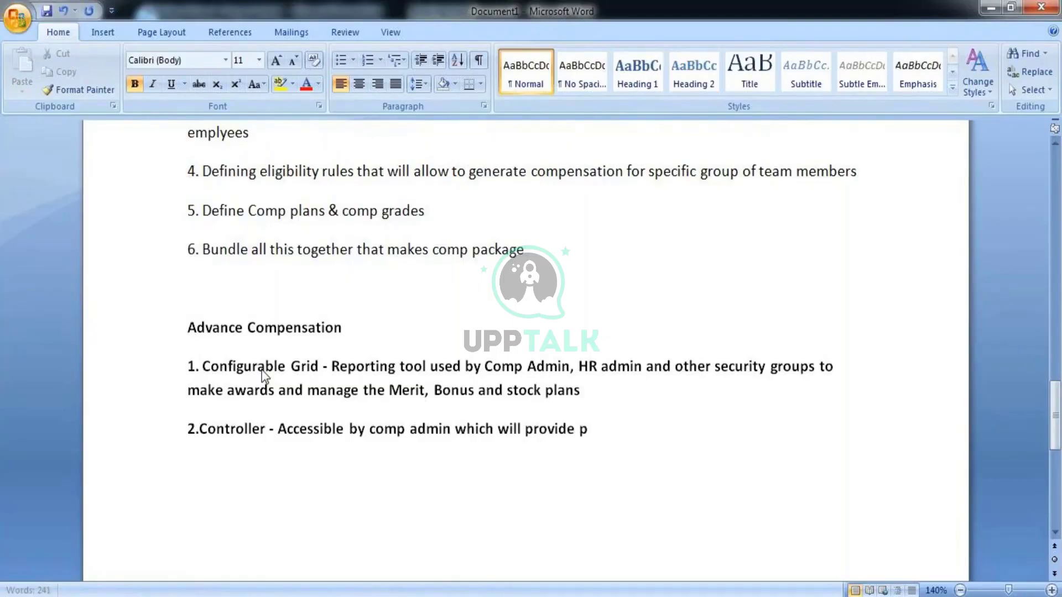
text(ermissi)
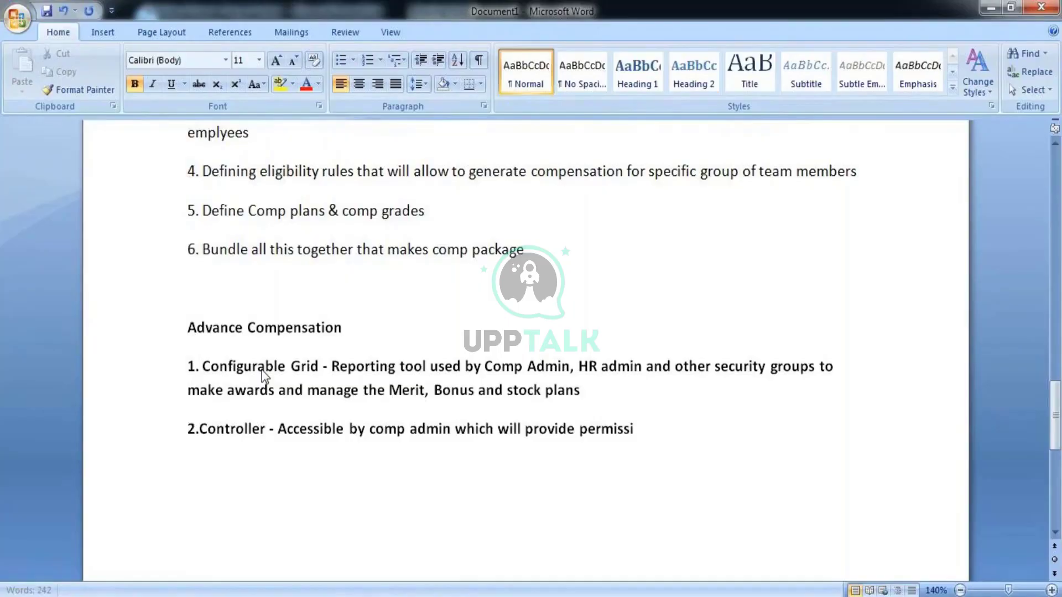
text(ons to control )
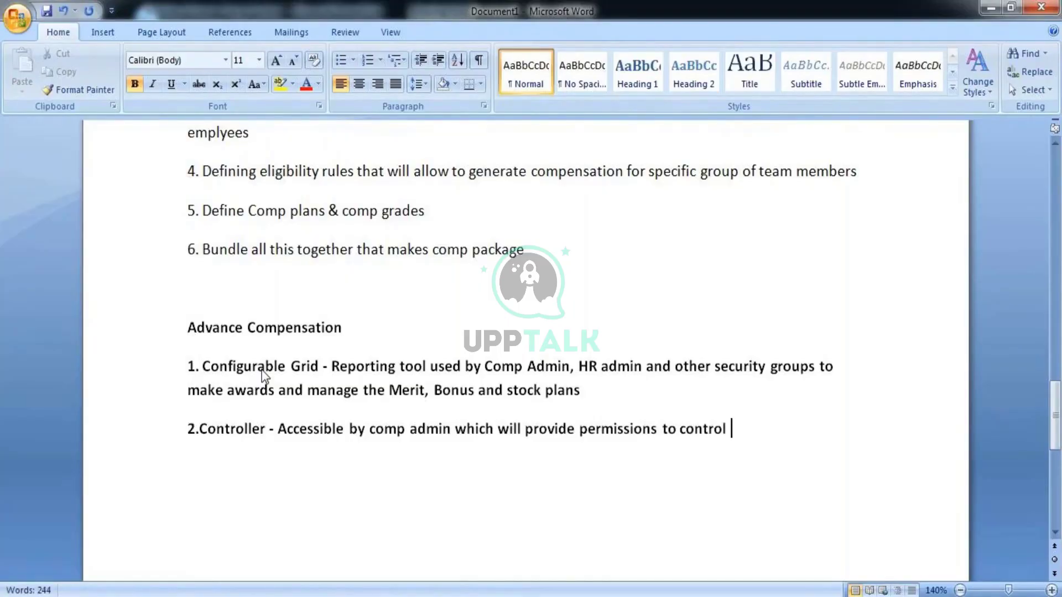
text(page int)
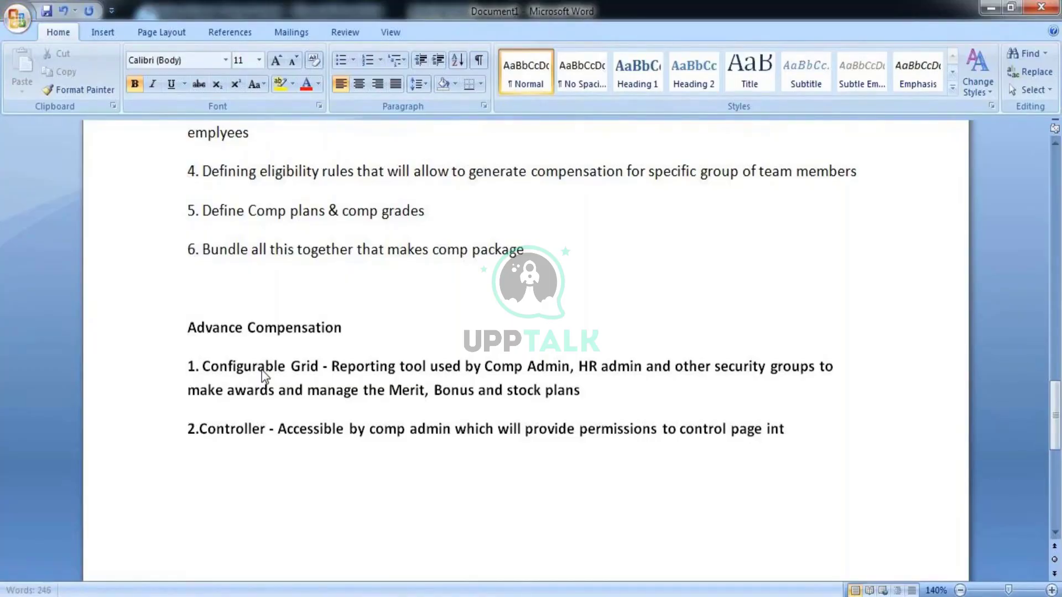
text(heir in)
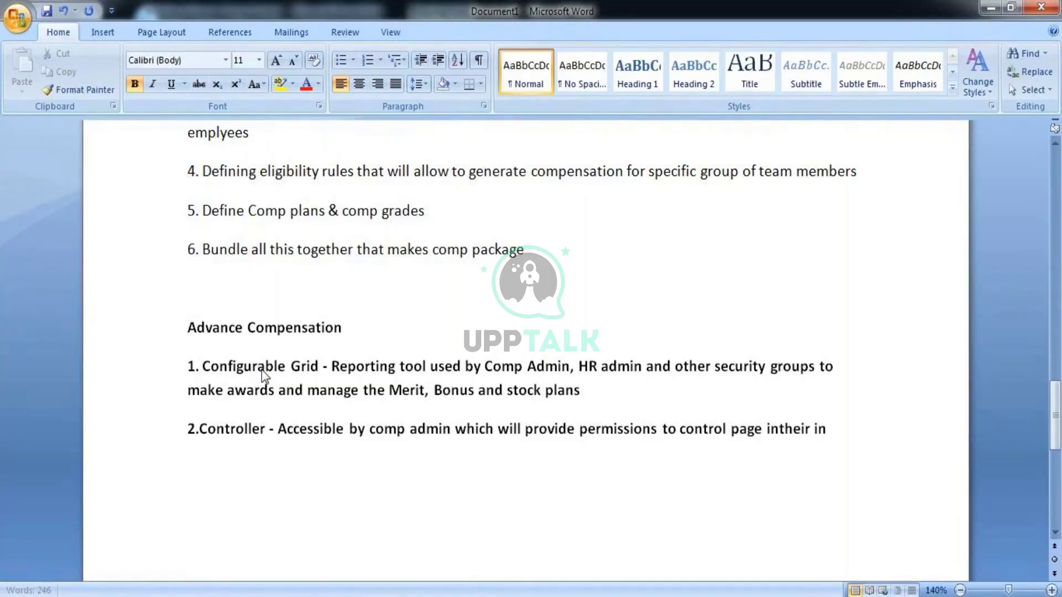
text(box)
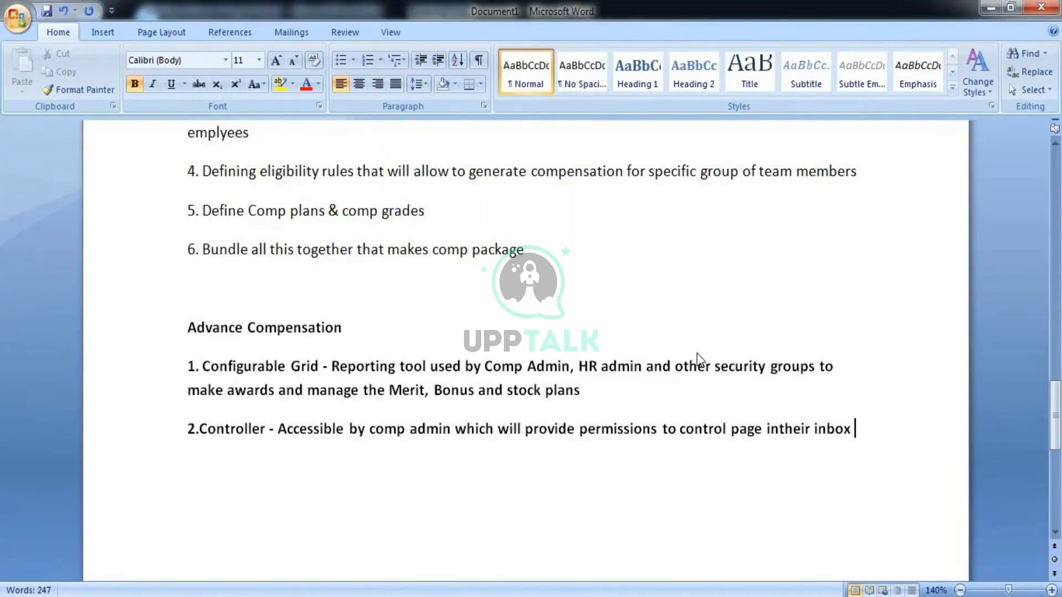
- Complete the Controller description with "which provides complete view of the process"
text(which)
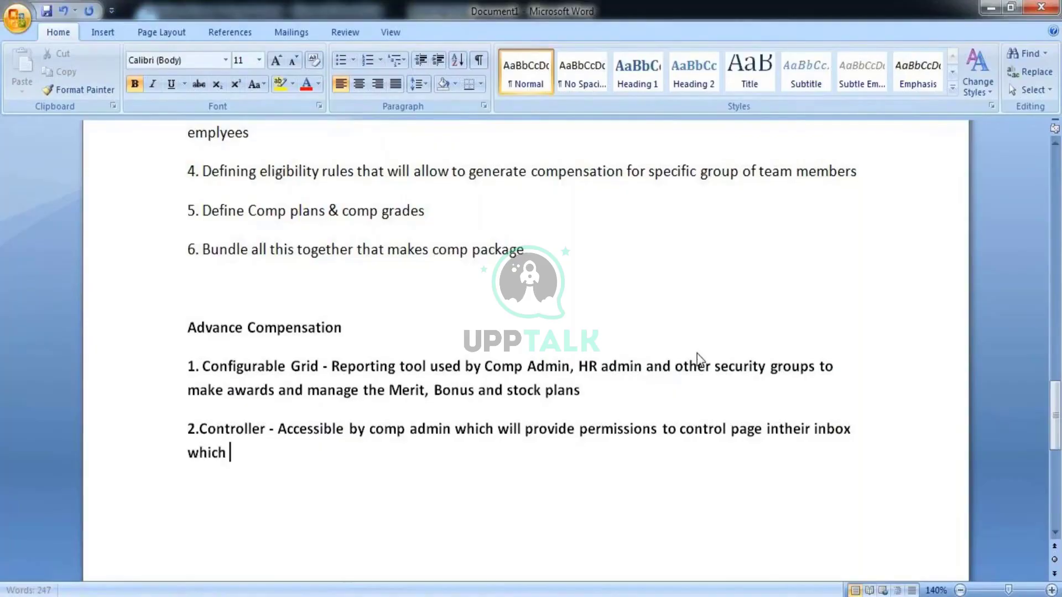
text( provides )
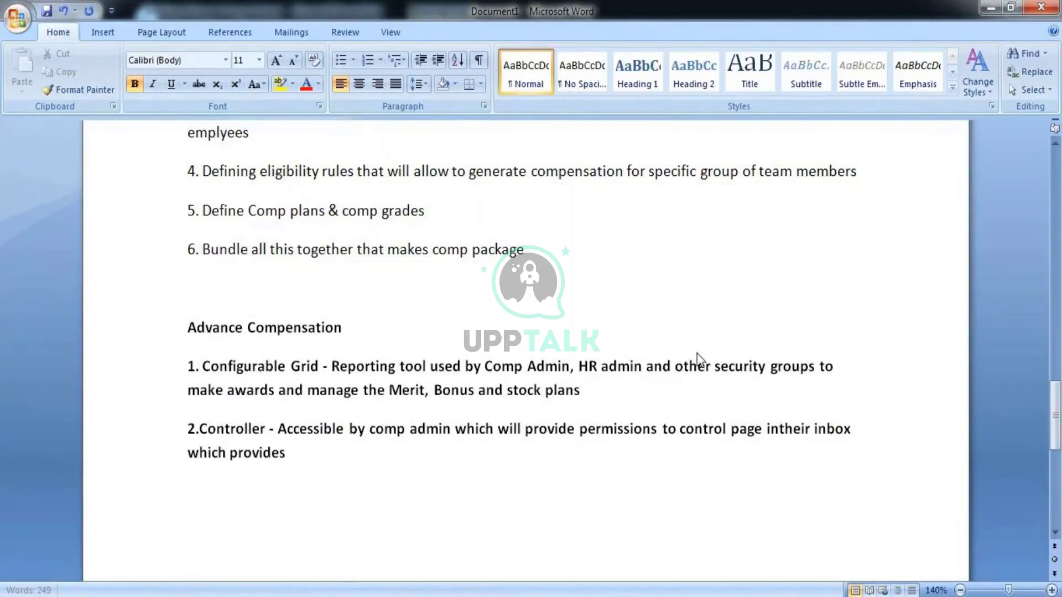
text(comple)
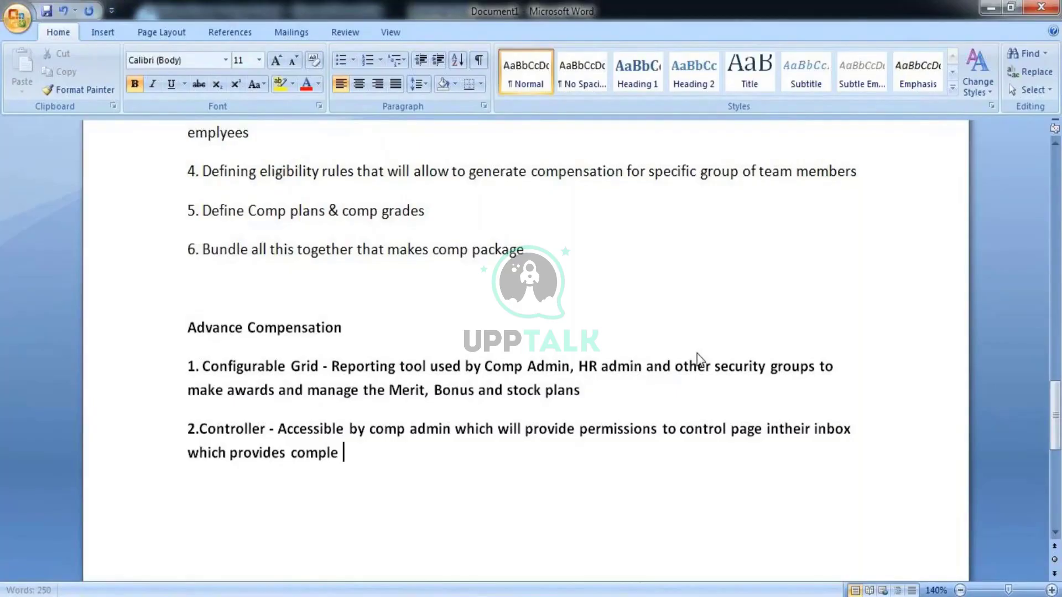
key(BackSpace)
text(te )
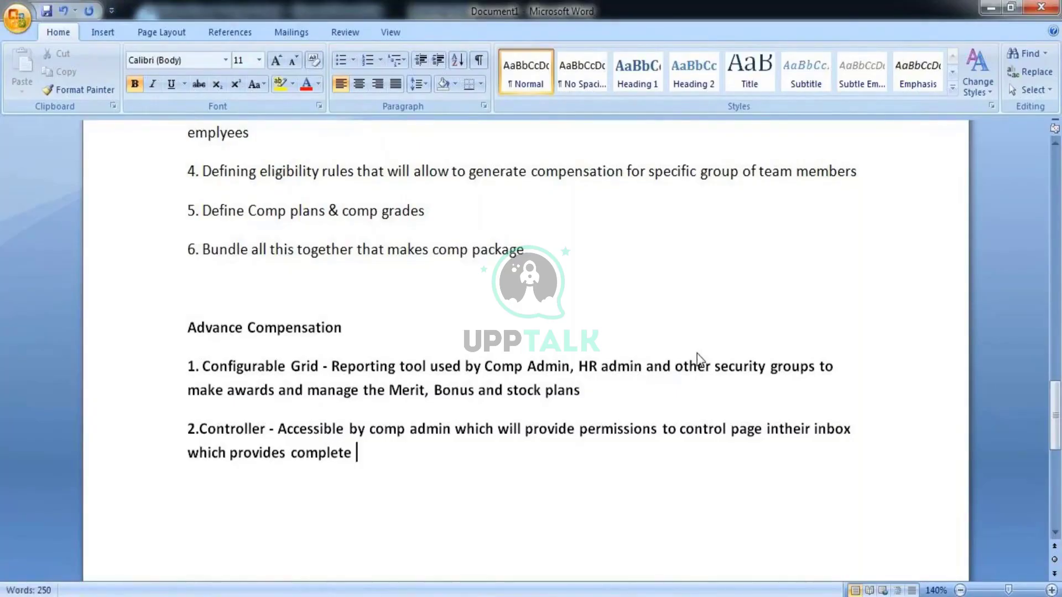
text(view of)
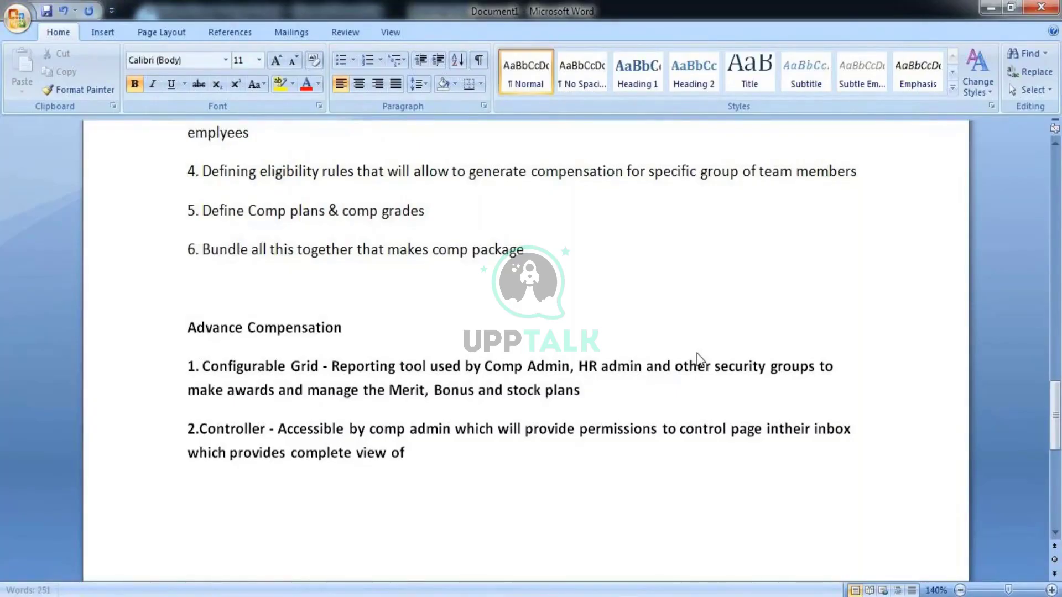
text( the process)
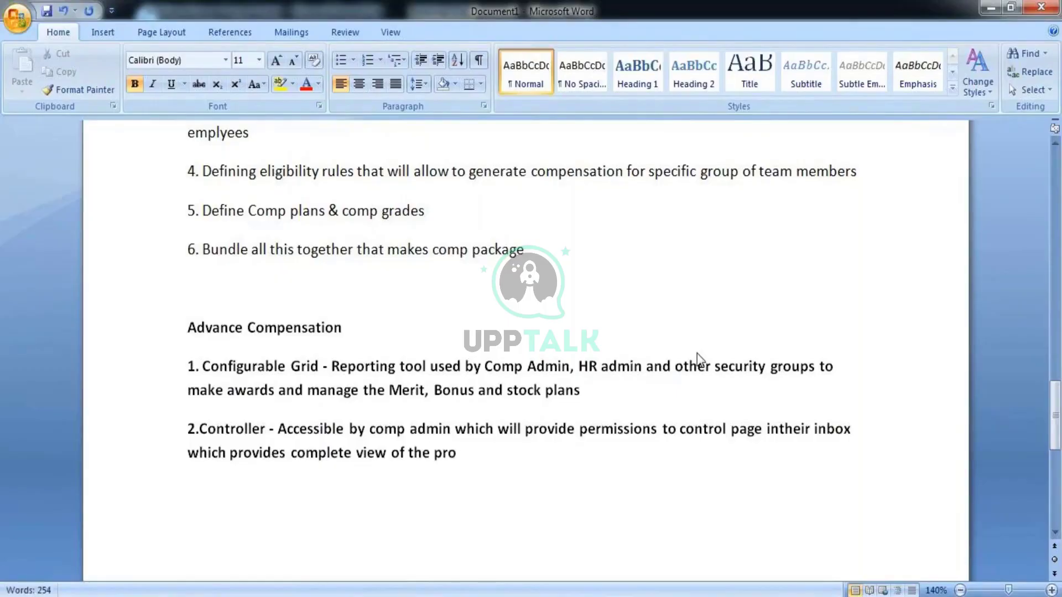
- Add a new paragraph below the Controller item reading "3.planner - person who makes compensation awards"
key(Return)
text(3.)
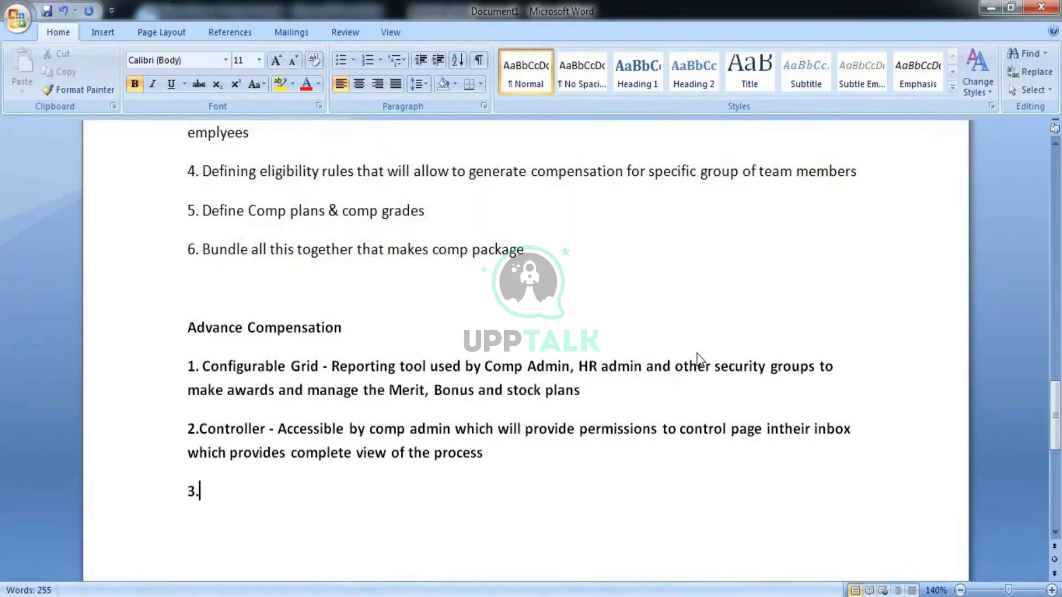
text(planner -)
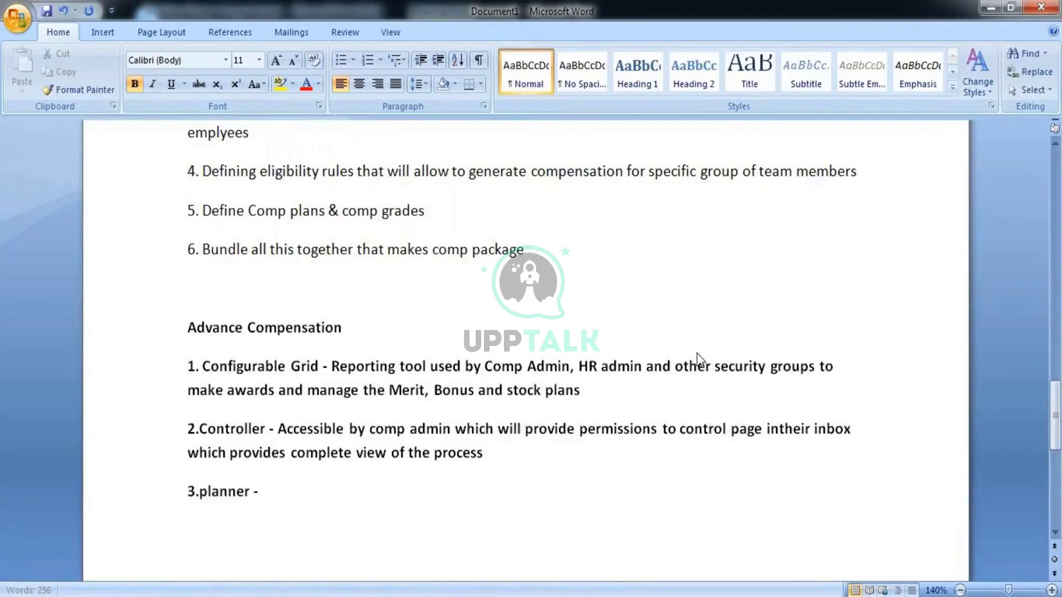
text(perd)
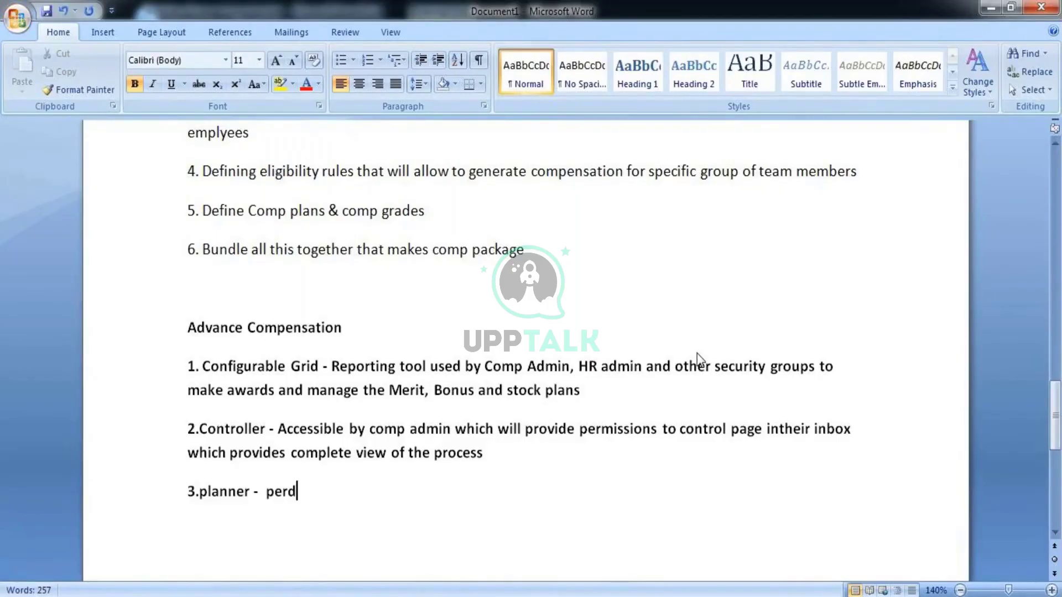
key(BackSpace)
text(son w)
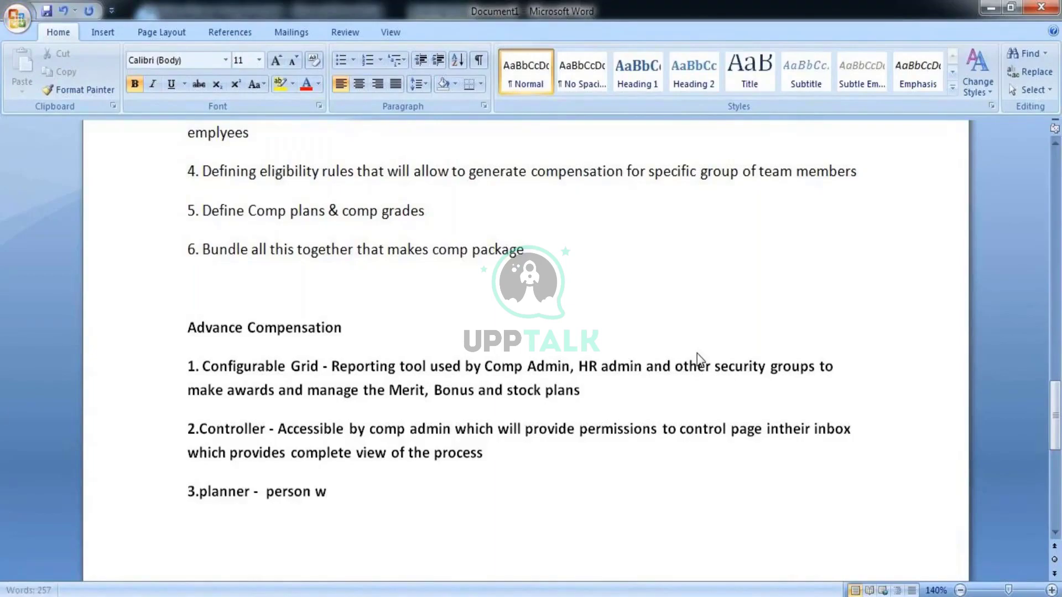
text(ho makes )
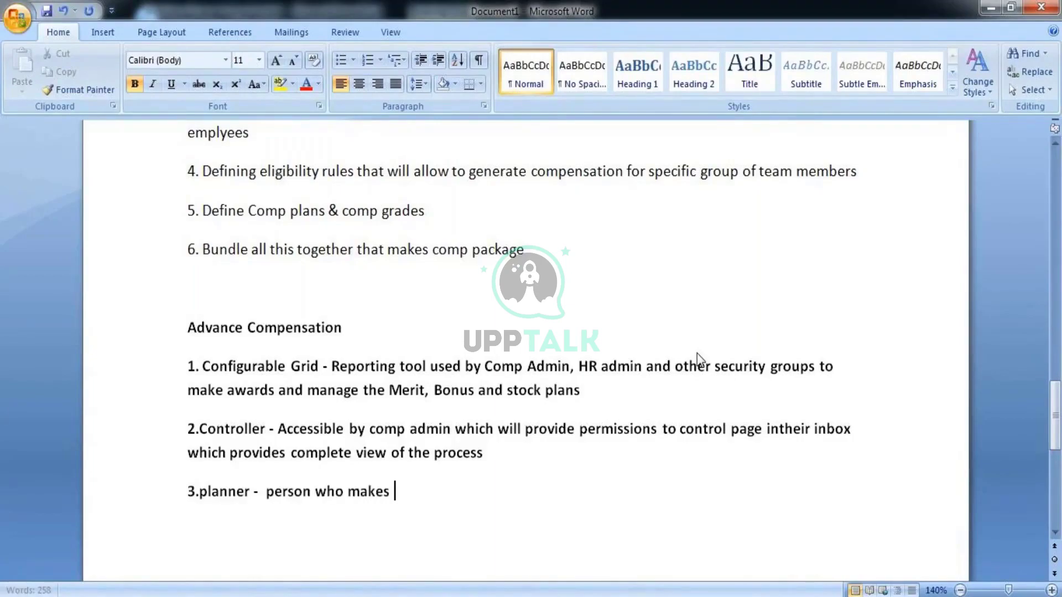
text(compens)
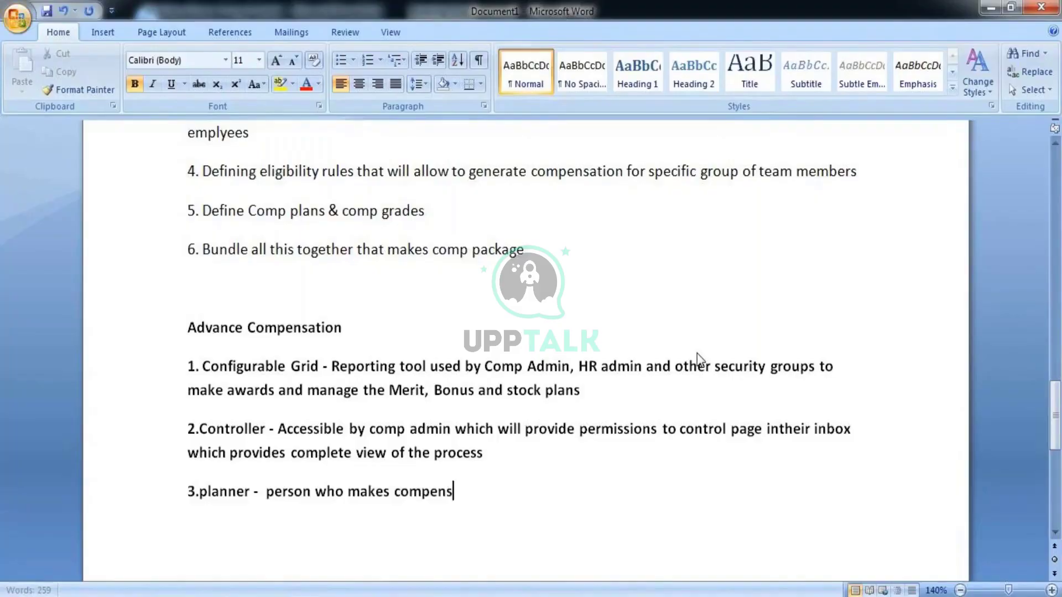
text(ation awards)
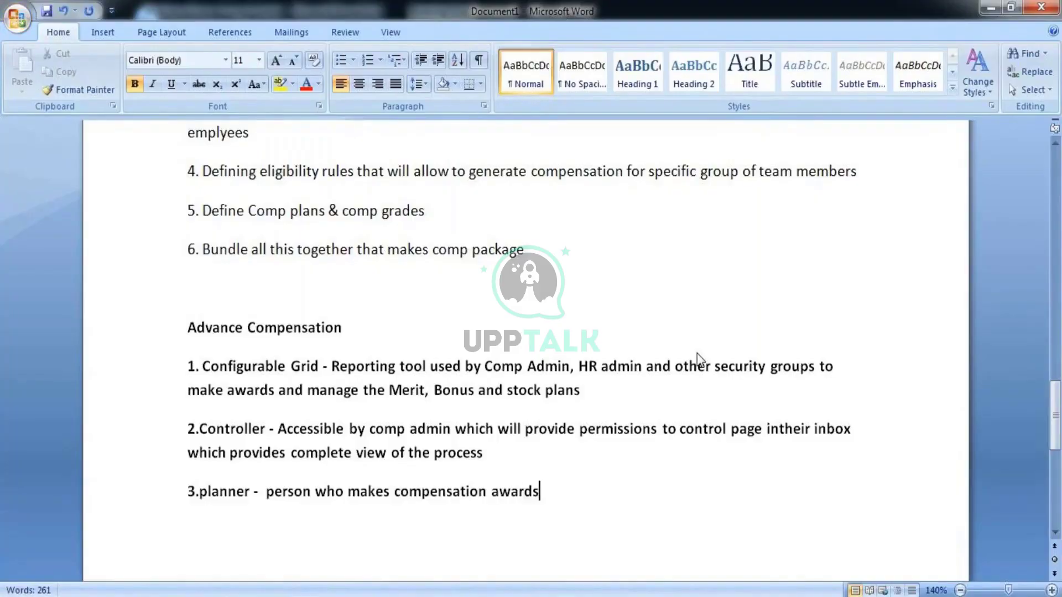
- Continue the planner description with "..could be manager,"
text(..cou)
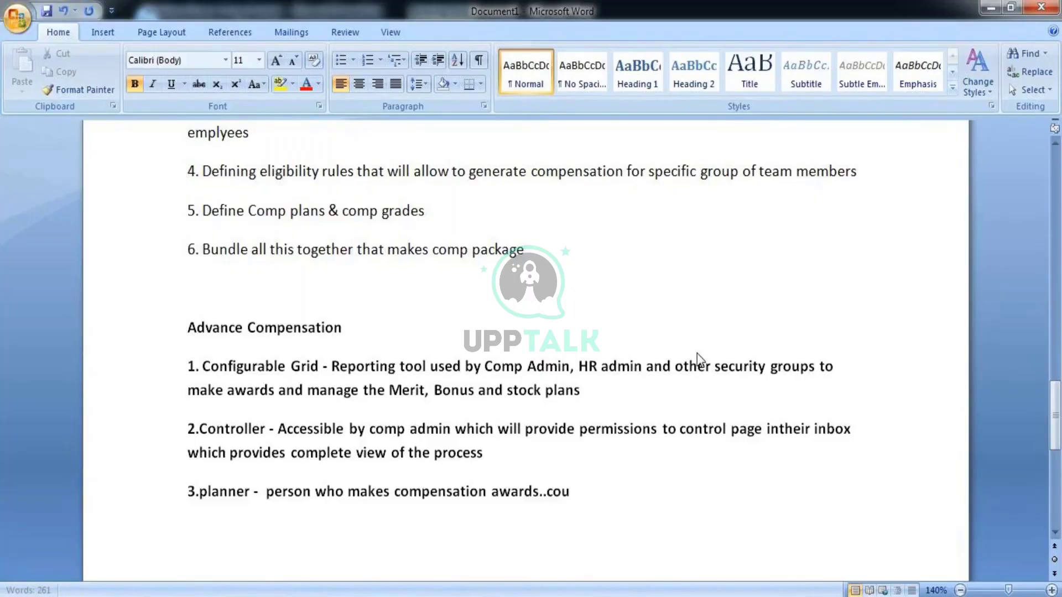
text(ld be)
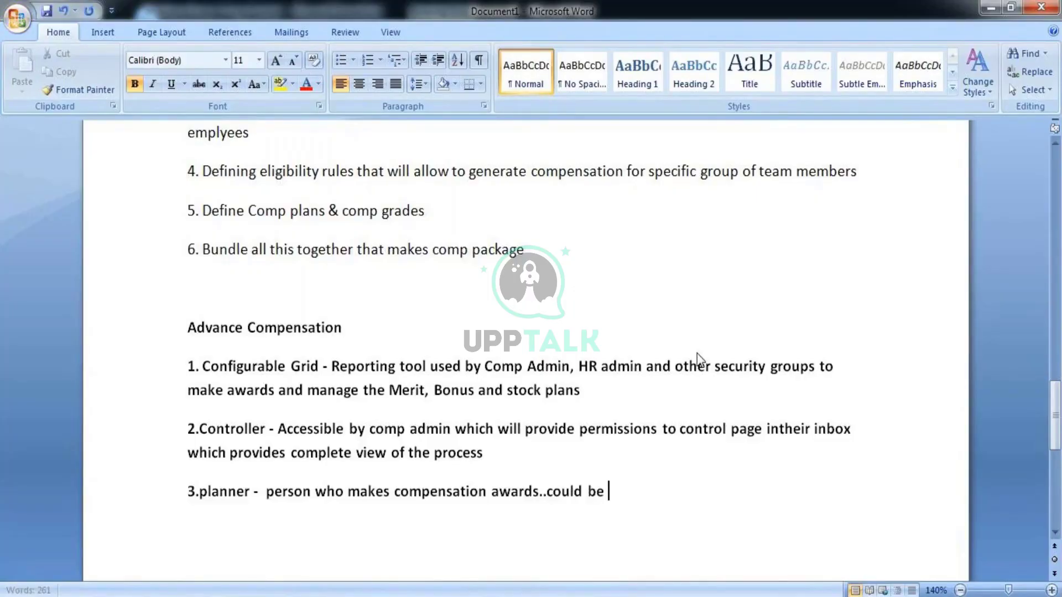
text( manag)
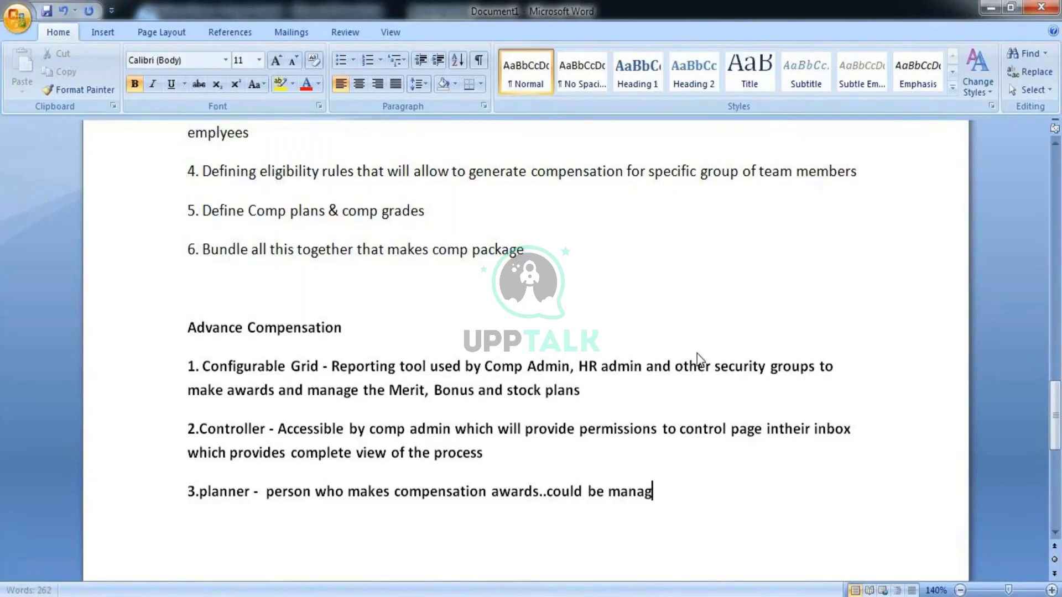
text(er, )
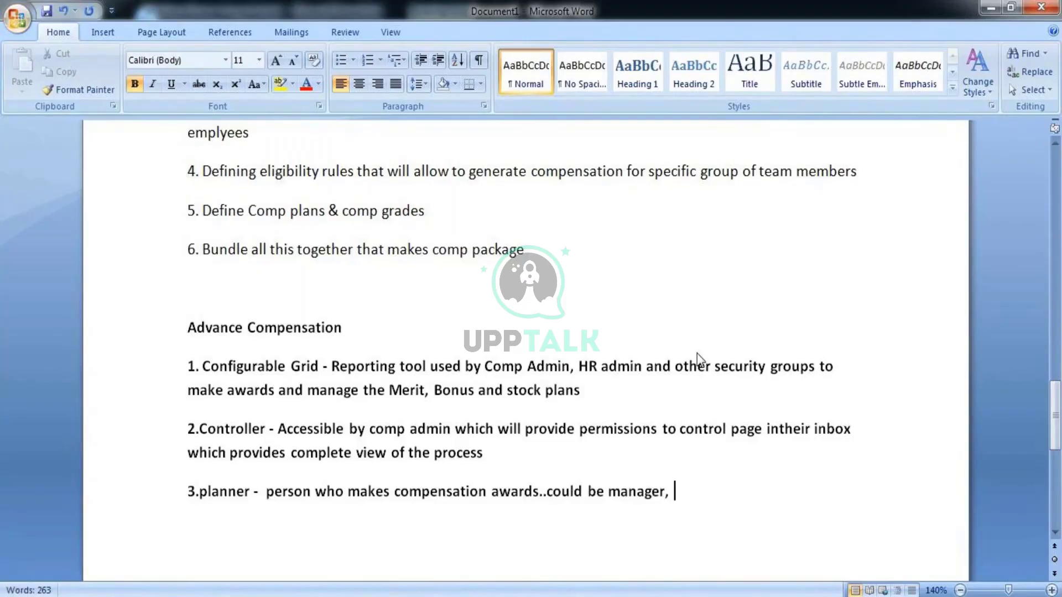
text(H)
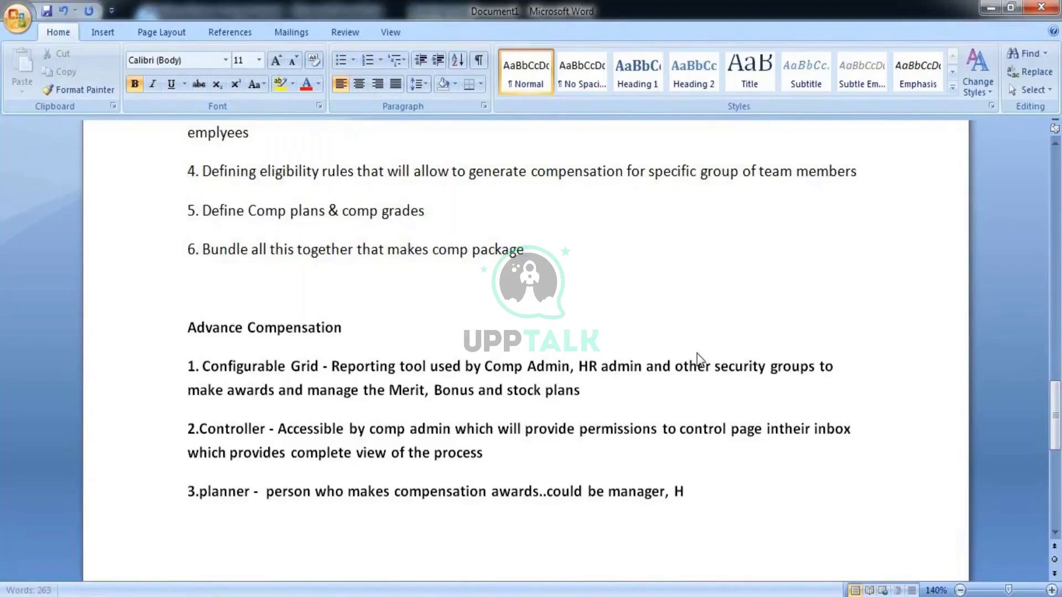
text(R admin)
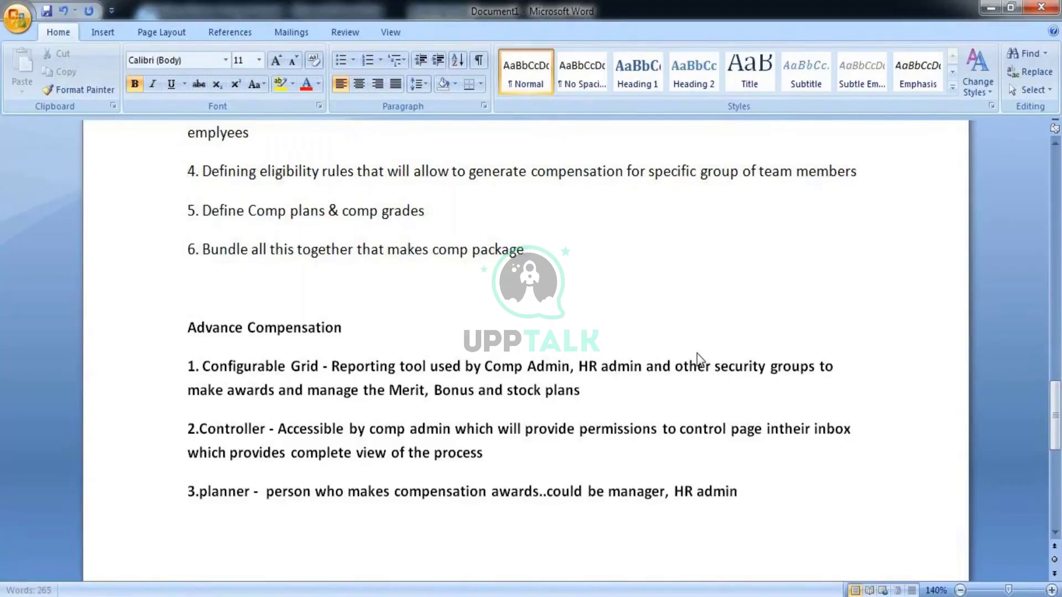
key(BackSpace)
key(BackSpace)
key(BackSpace)
key(BackSpace)
key(BackSpace)
key(BackSpace)
key(BackSpace)
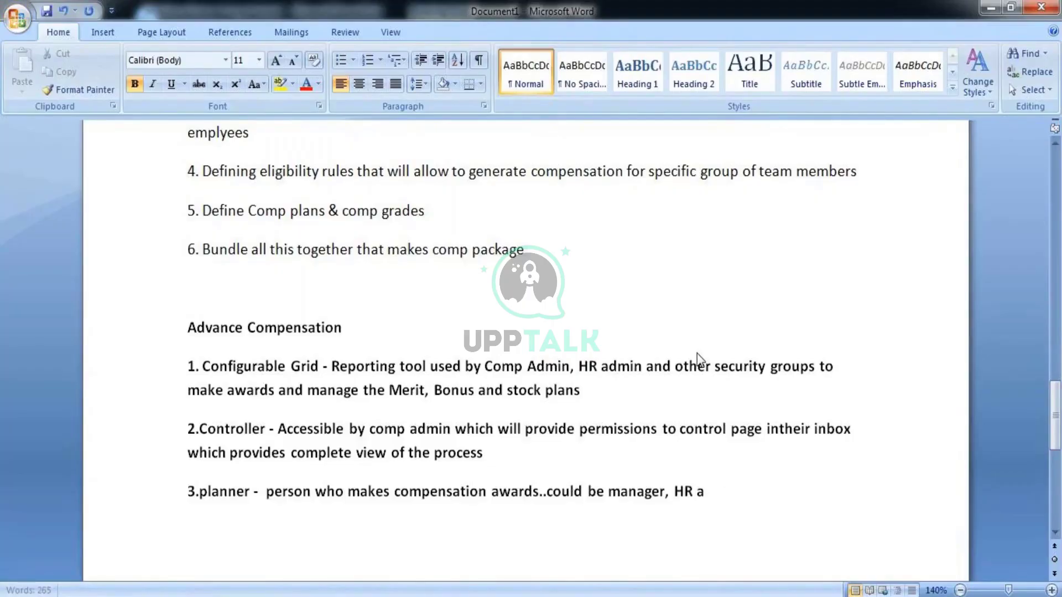
key(BackSpace)
- Complete the planner description with "Comp Admin and any security group(which can be configured)"
text(C)
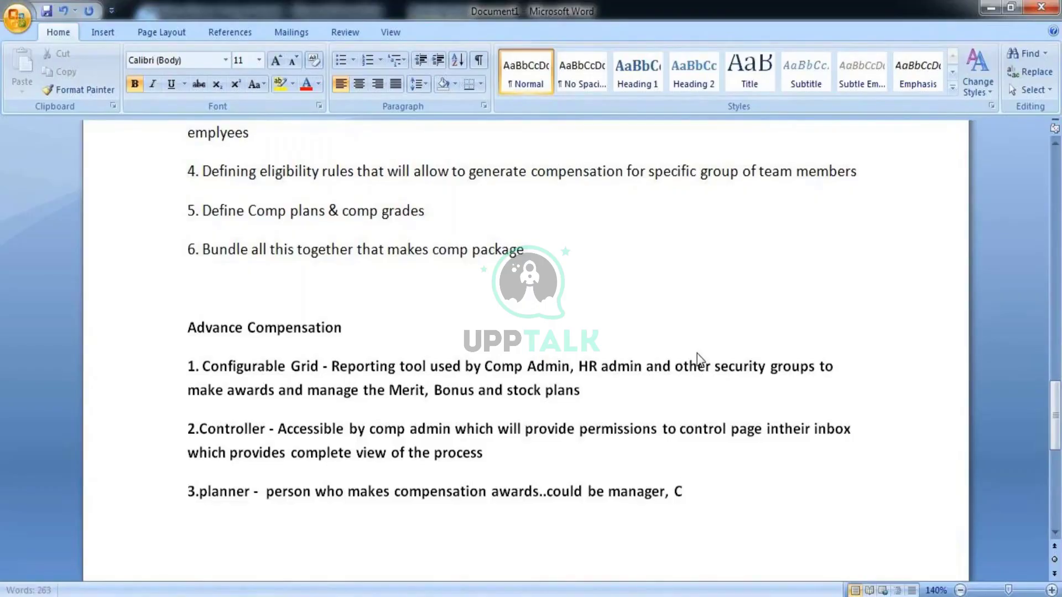
text(omp Ad)
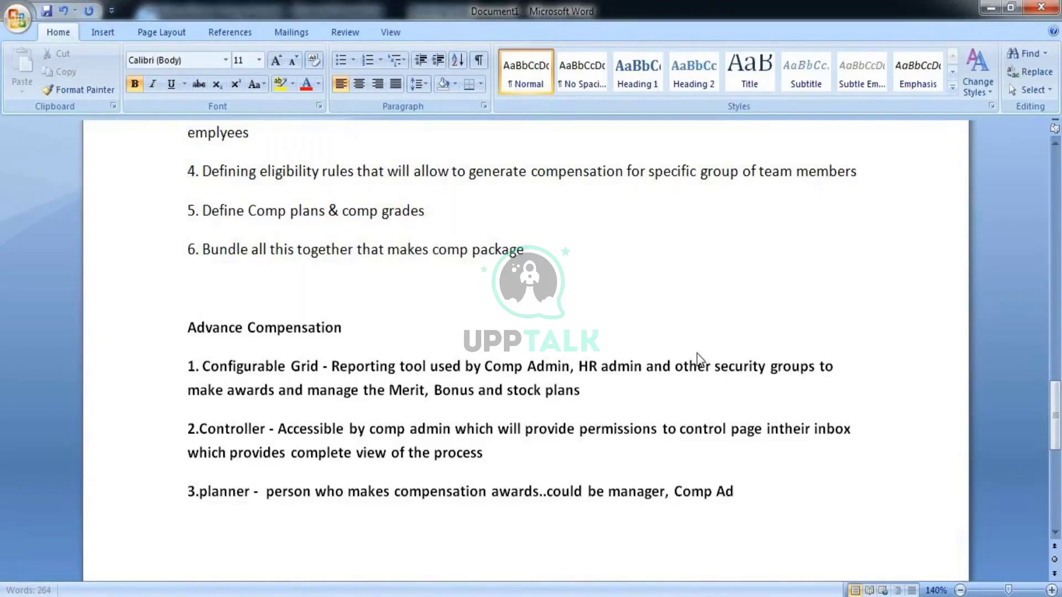
text(min)
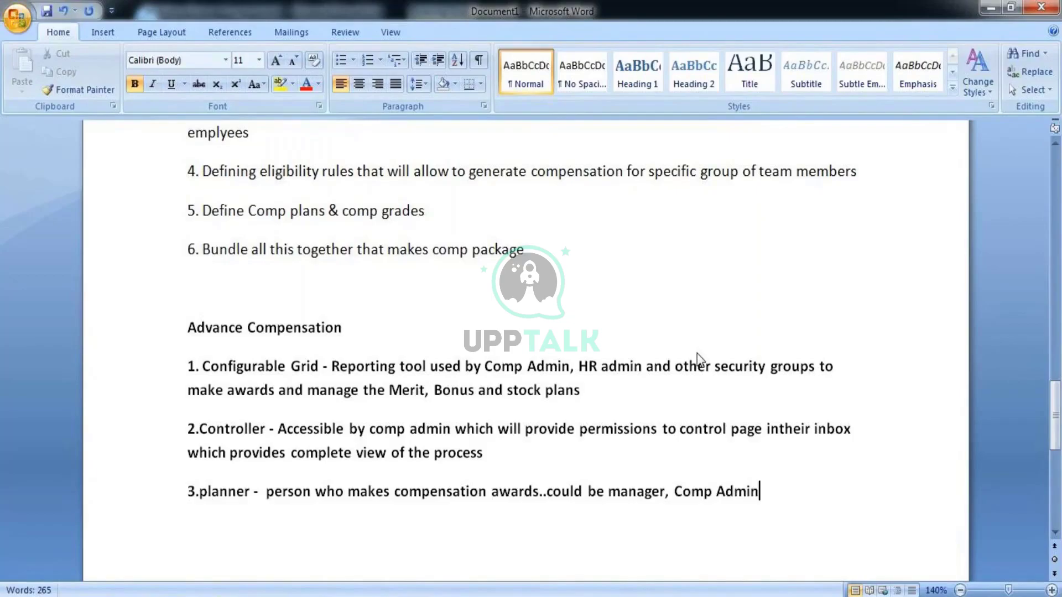
text( and )
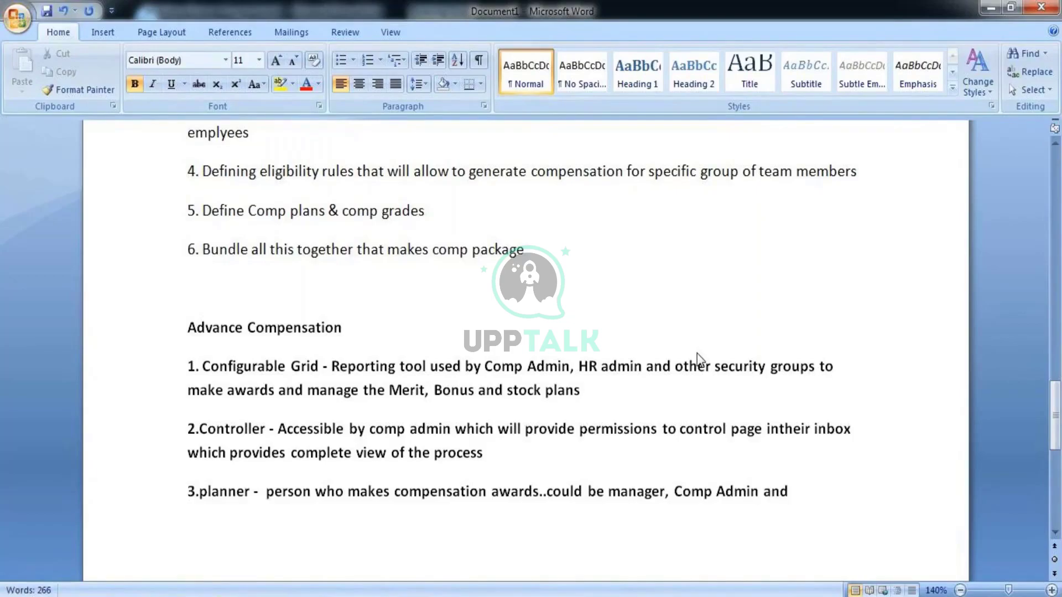
text(any s)
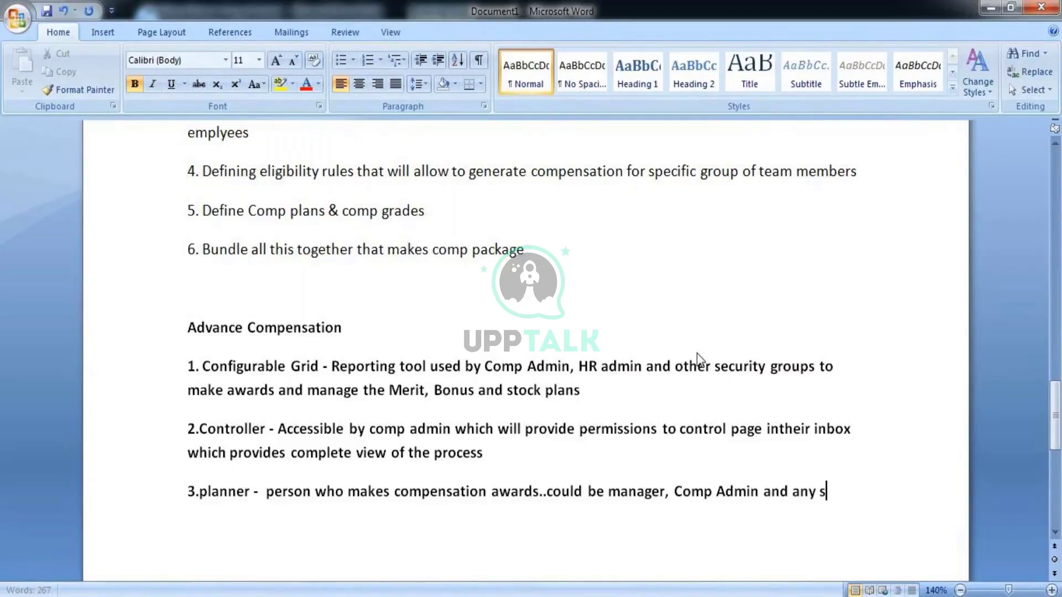
text(ecurity )
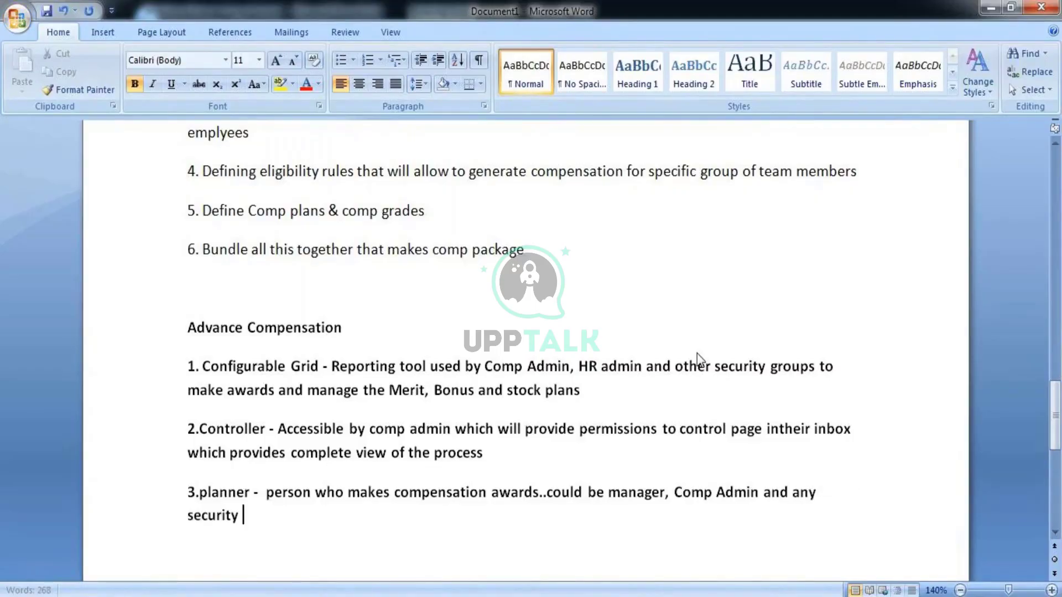
text(group)
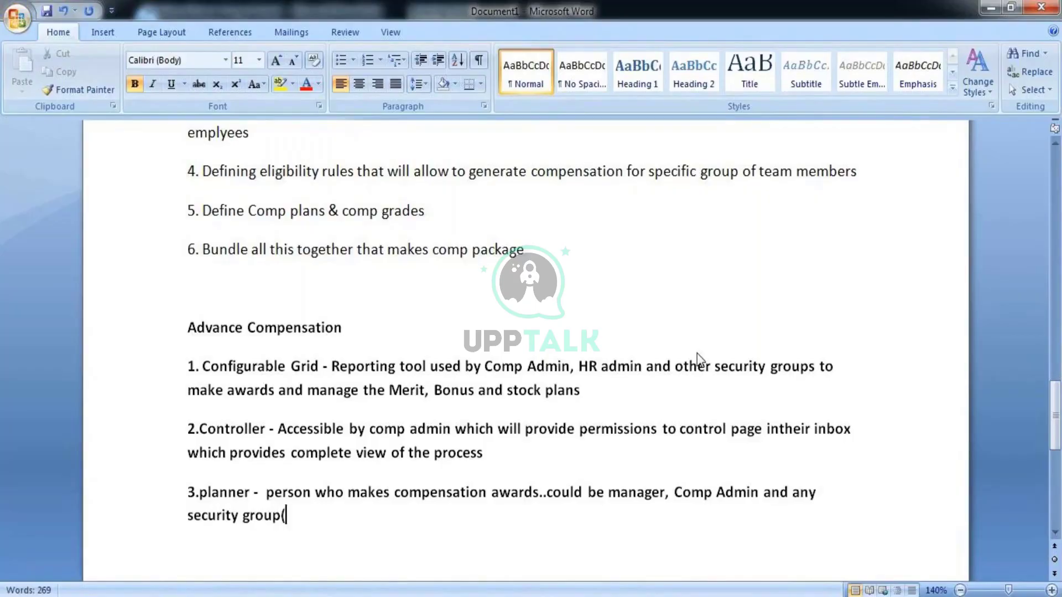
text((which)
text( c)
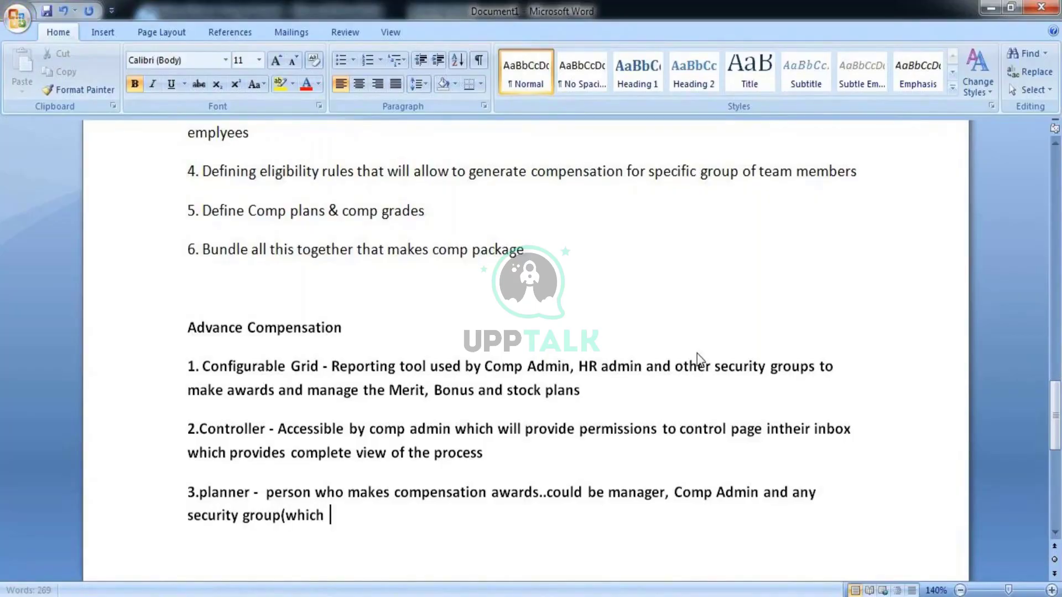
text(s be)
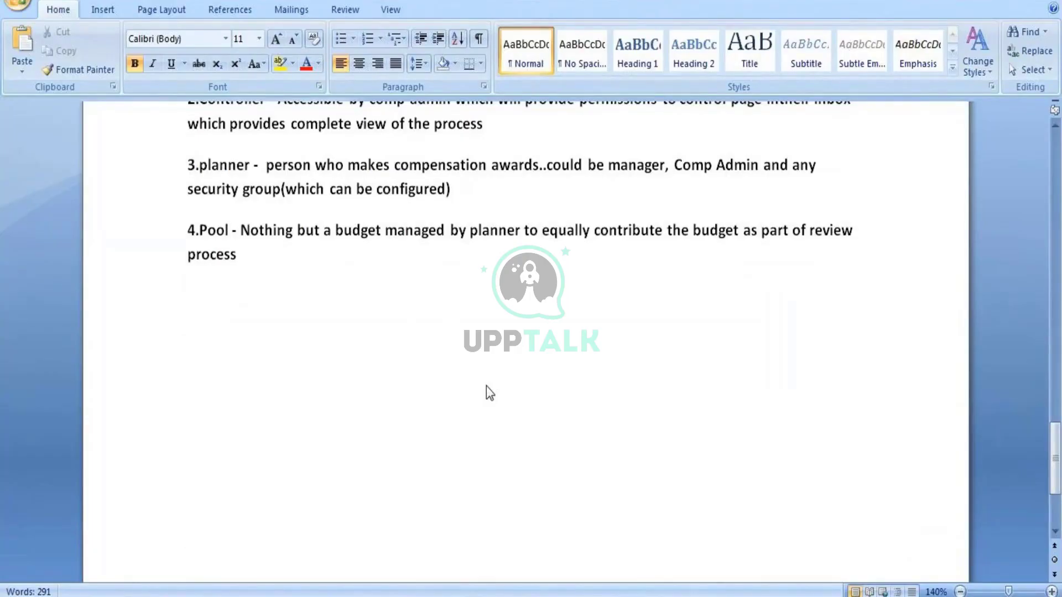
- Insert blank paragraphs after the Pool item to reach a new page and add the heading "Merit plan and process"
key(Return)
key(Return)
key(Return)
key(Return)
key(Return)
key(Return)
key(Return)
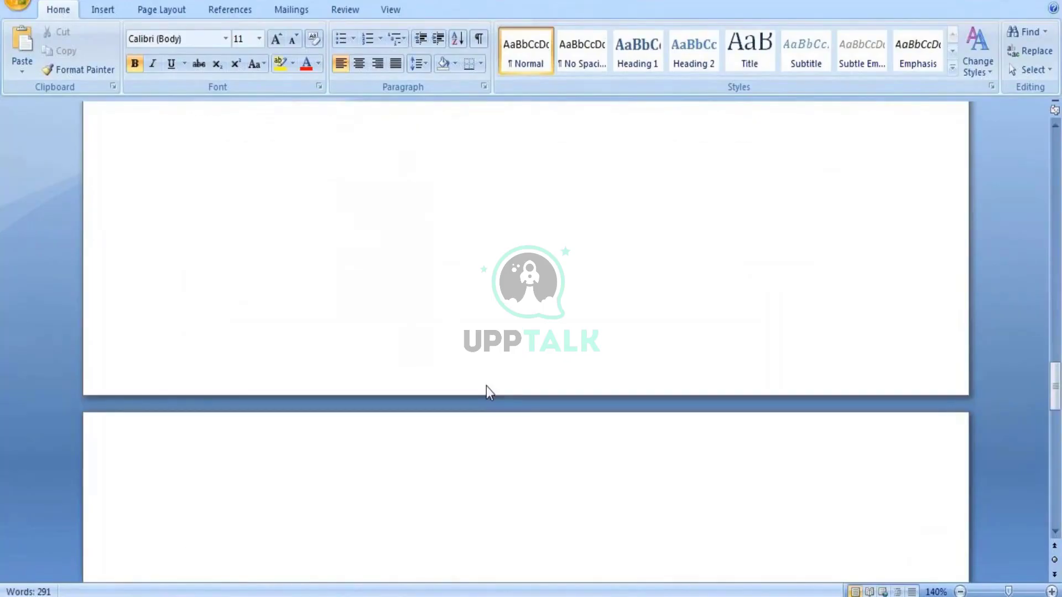
text(Merit)
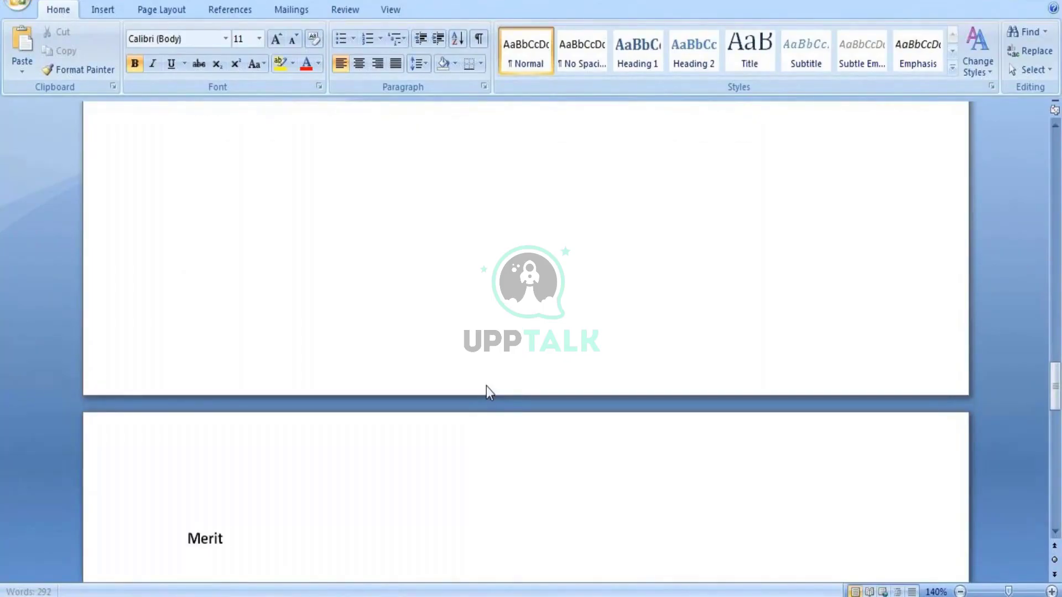
text( plan)
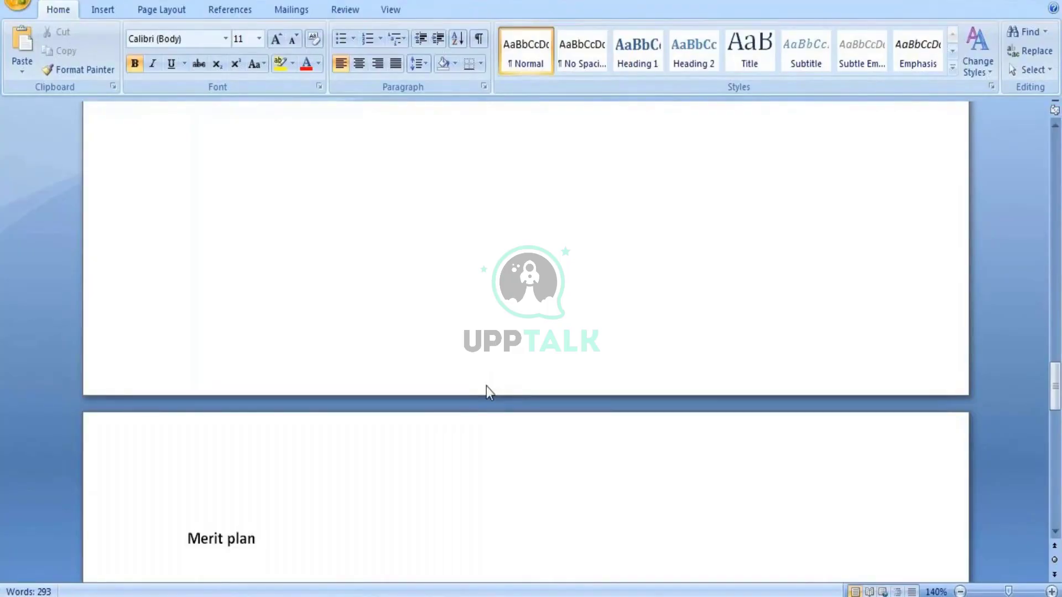
text(and pro)
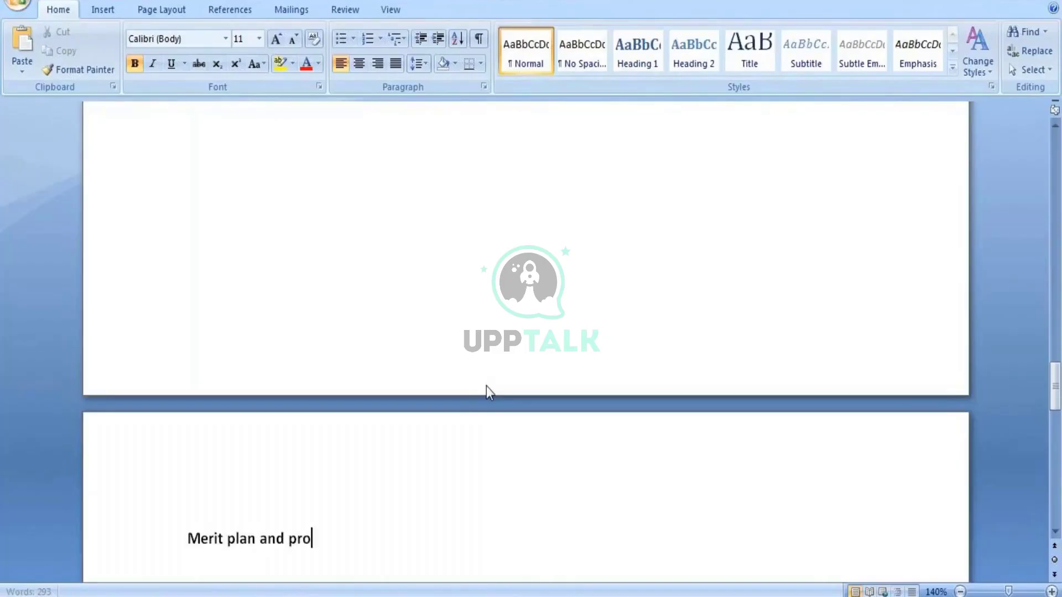
text(cess)
- Add the first item below the "Merit plan and process" heading, reading "1. changes to base salary"
key(Return)
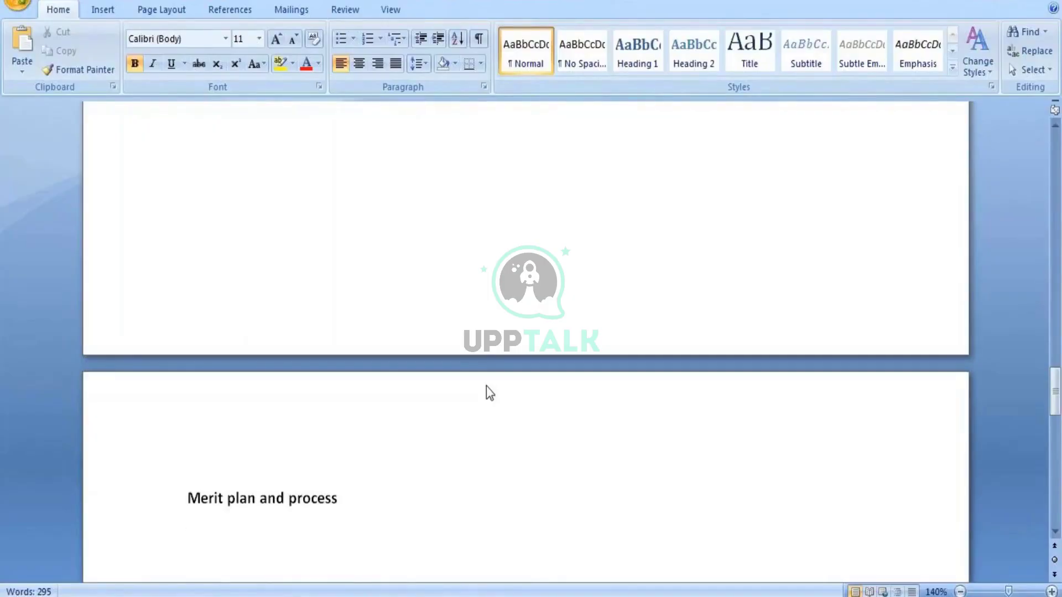
text(1. ch)
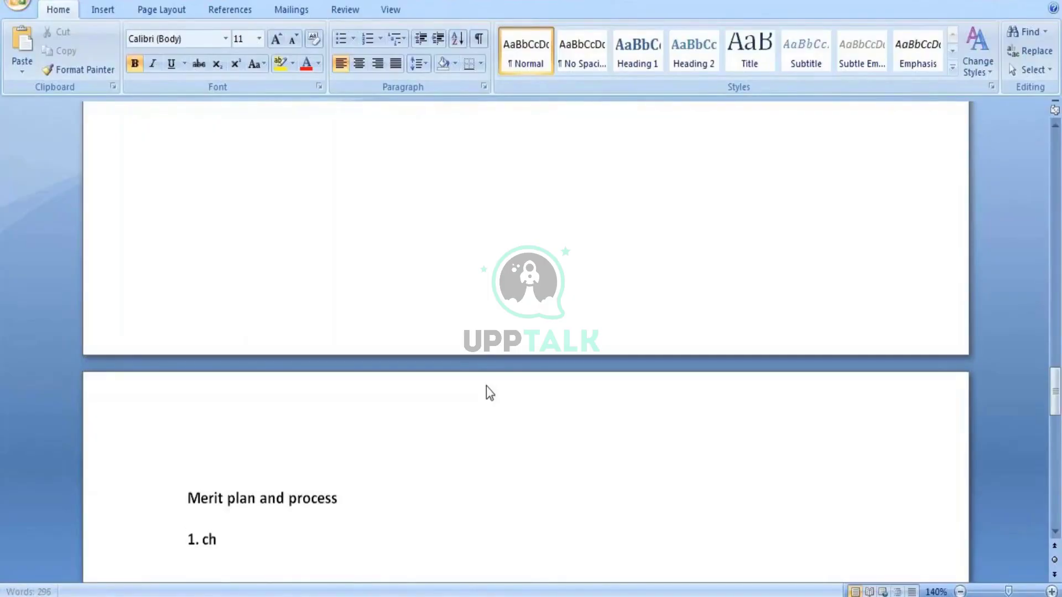
text(anges to base sala)
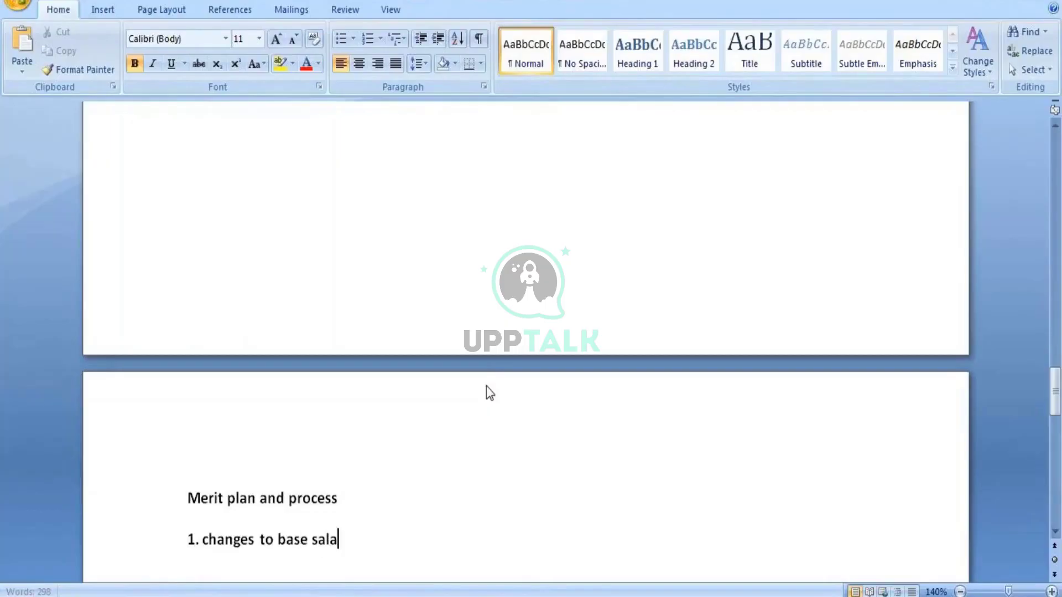
text(ry)
key(Return)
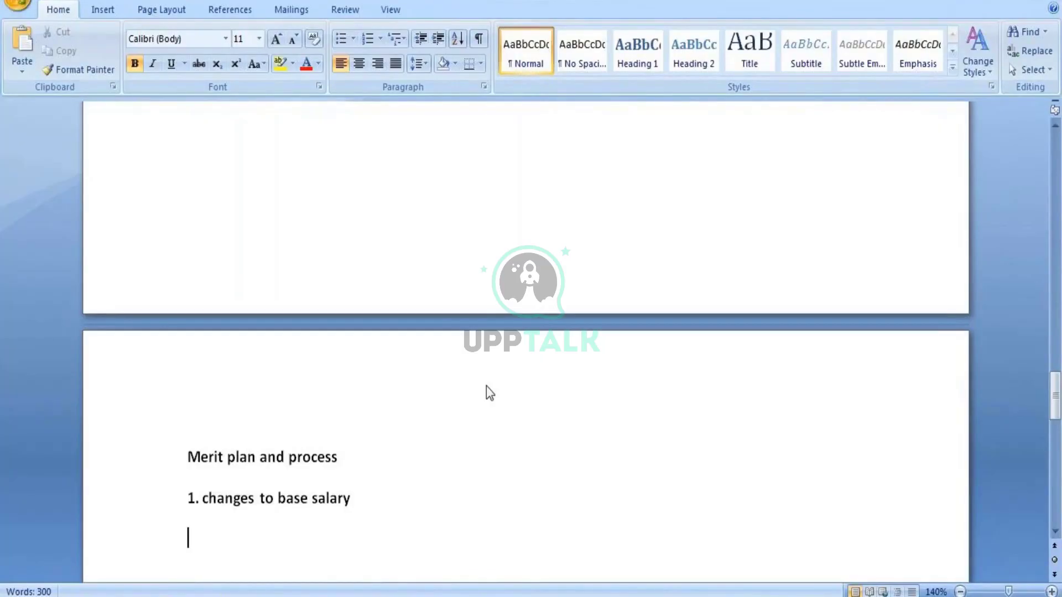
- Add the second item reading "2.Amount/percent based", with a slash between the first two words, followed by a new paragraph
text(2.Amou)
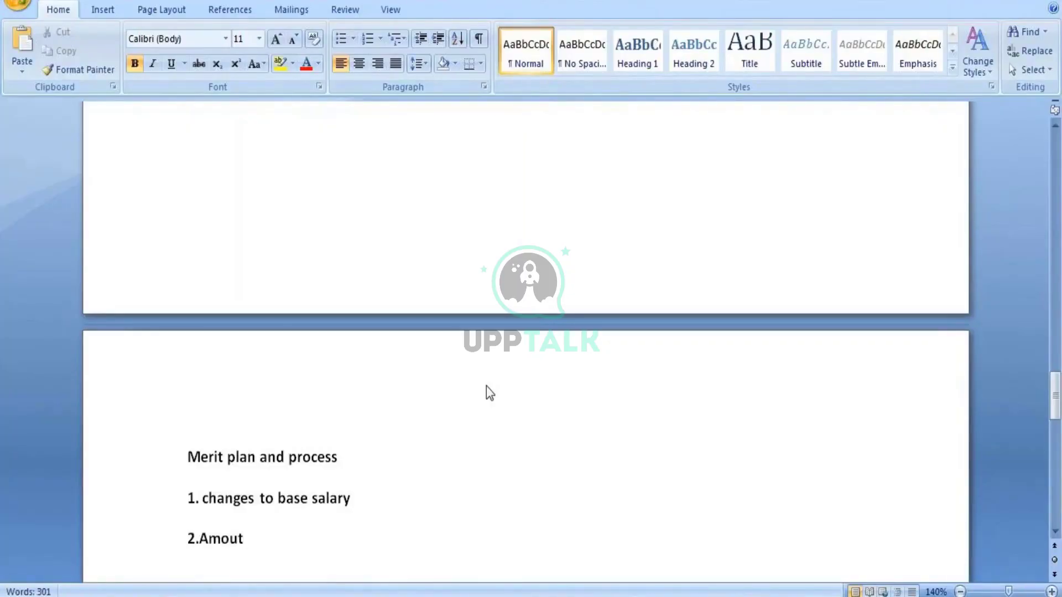
text(ntp)
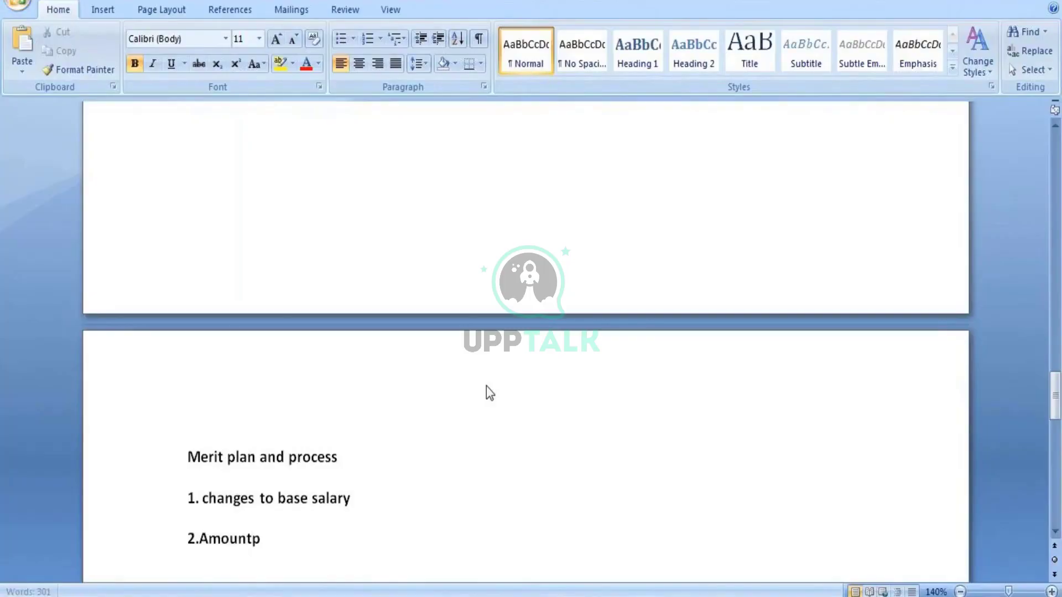
text(ercent )
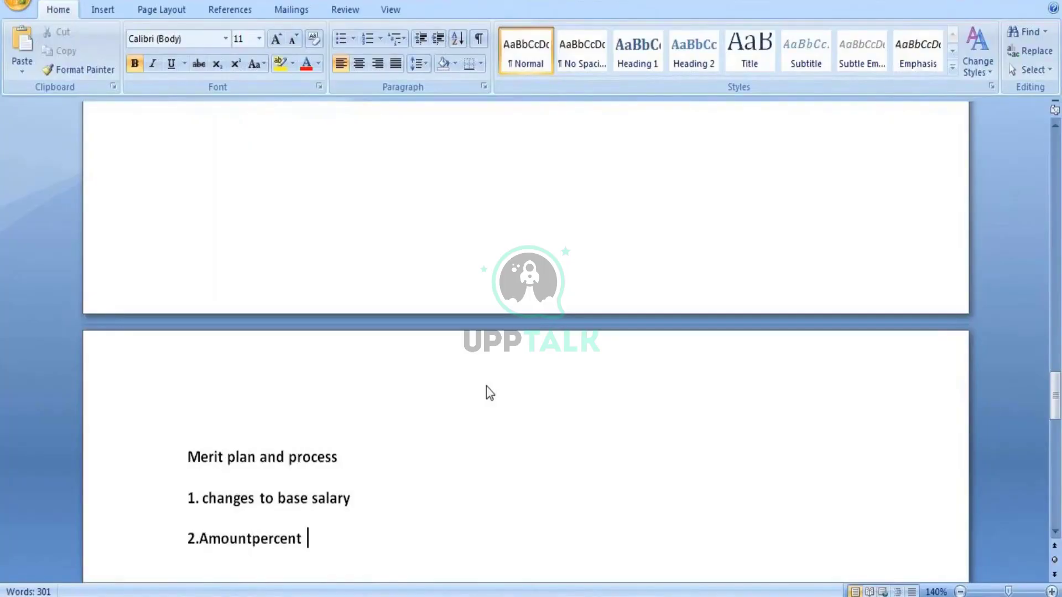
text(based)
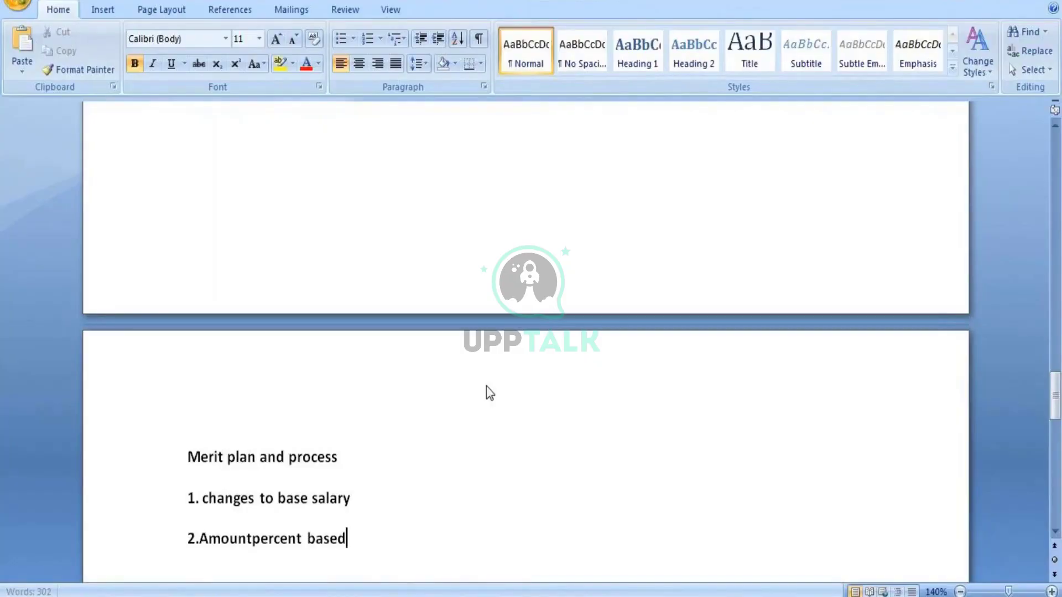
click(253, 539)
text(/)
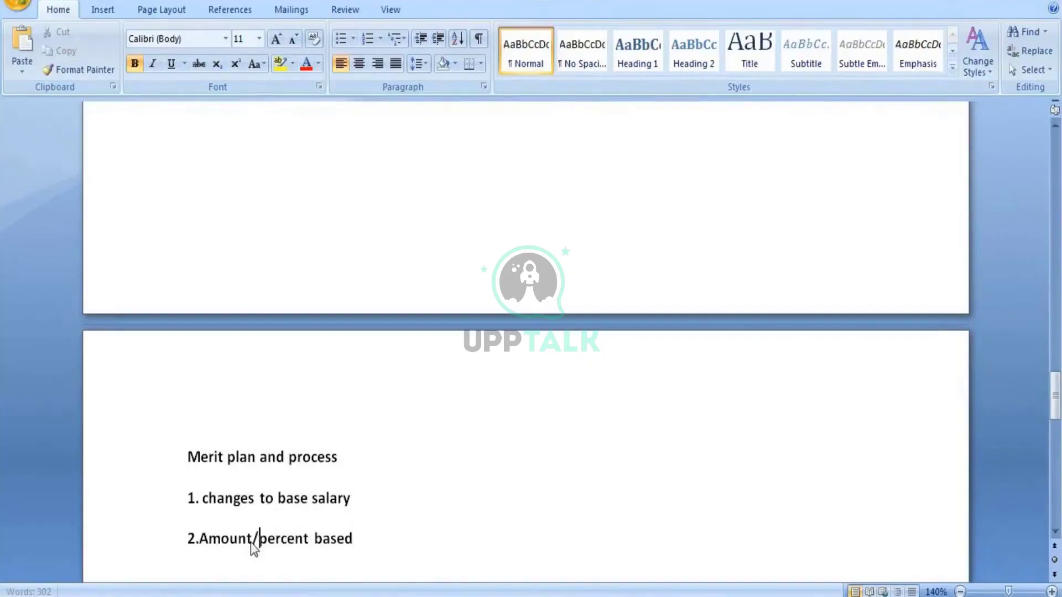
click(366, 535)
key(Return)
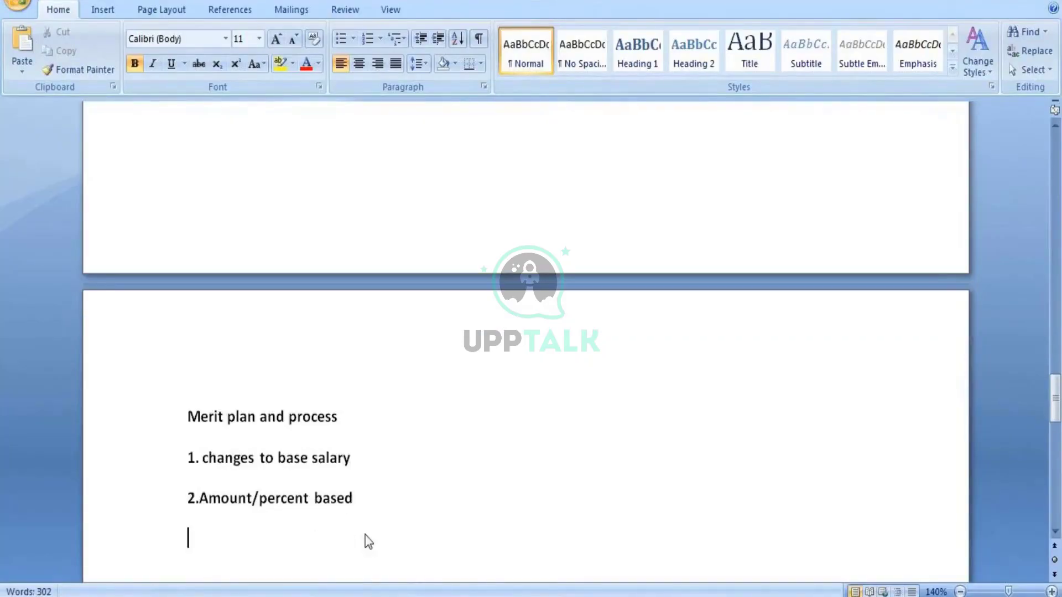
- Add the third item to the merit list reading "3.eligibility rule"
text(3,)
key(BackSpace)
text(.)
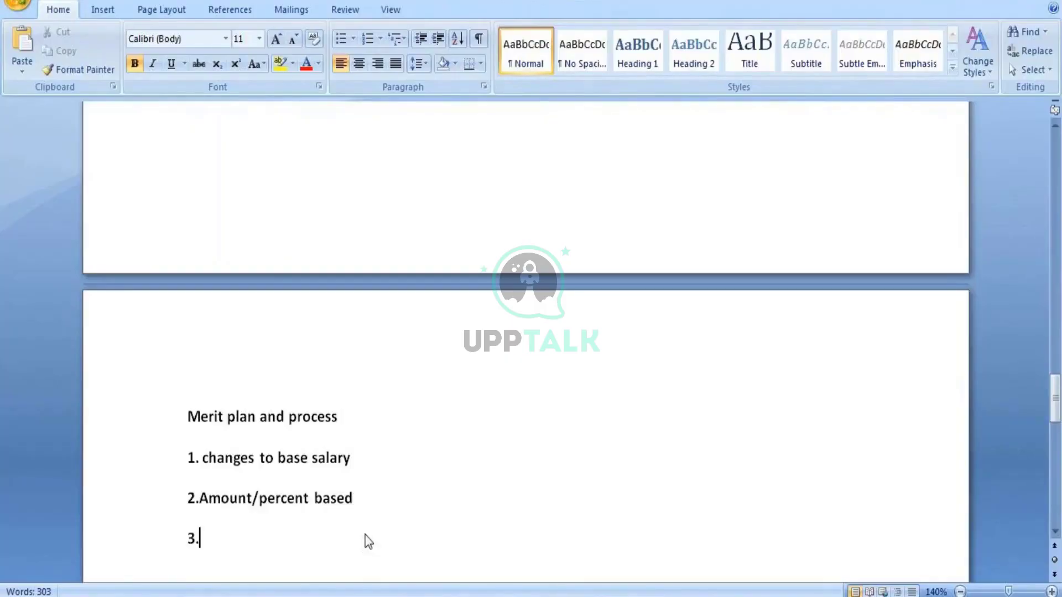
text(el)
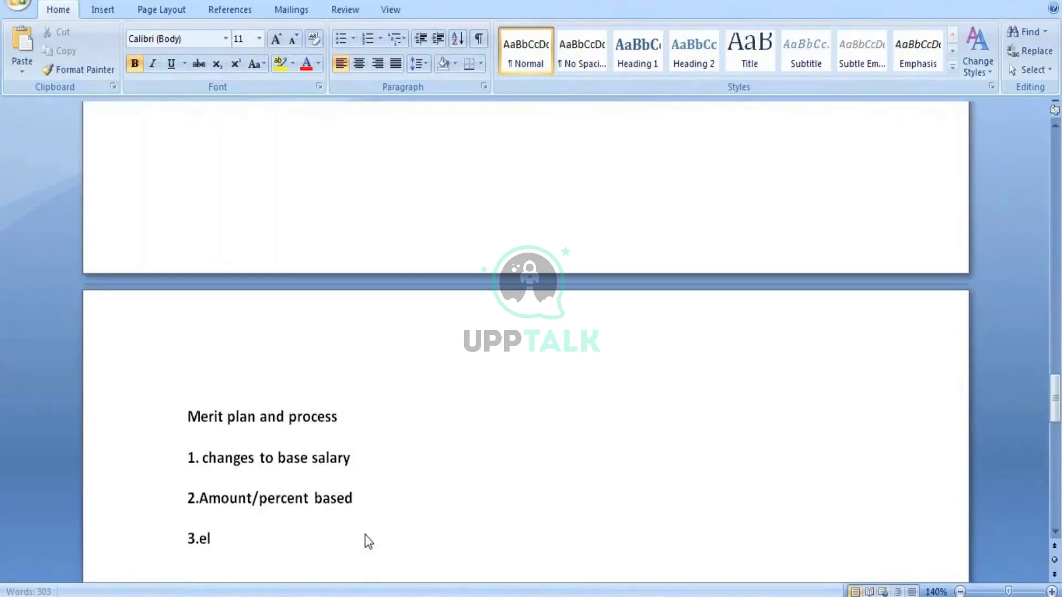
text(igib)
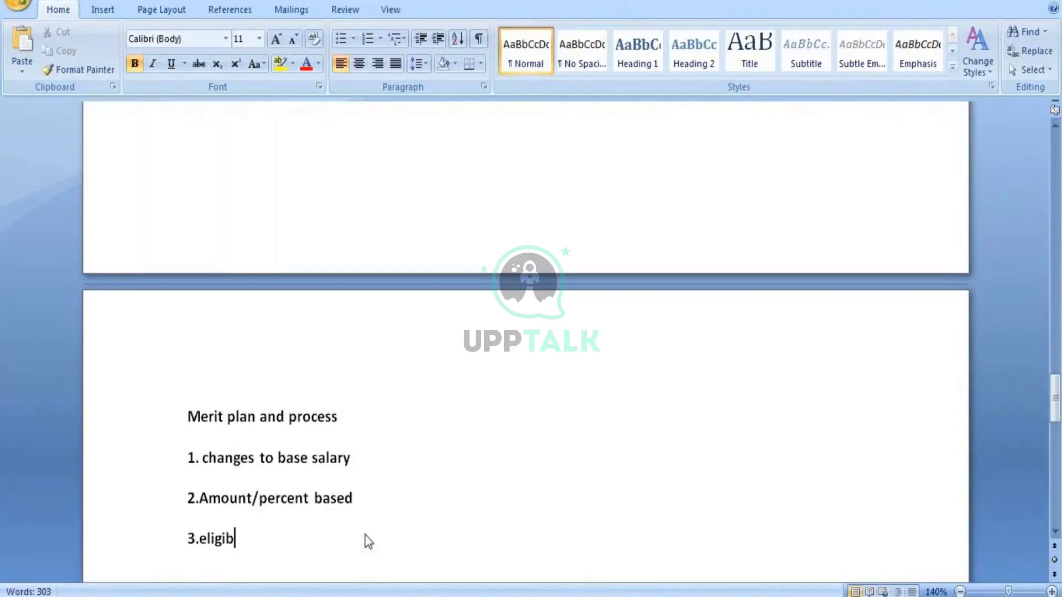
text(ility)
text(r)
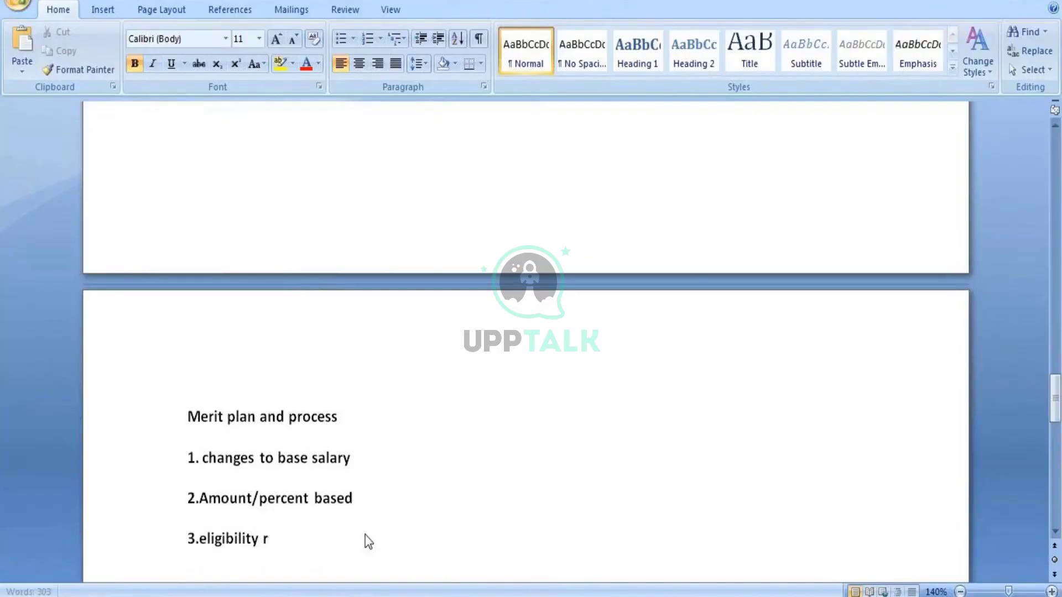
text(ule)
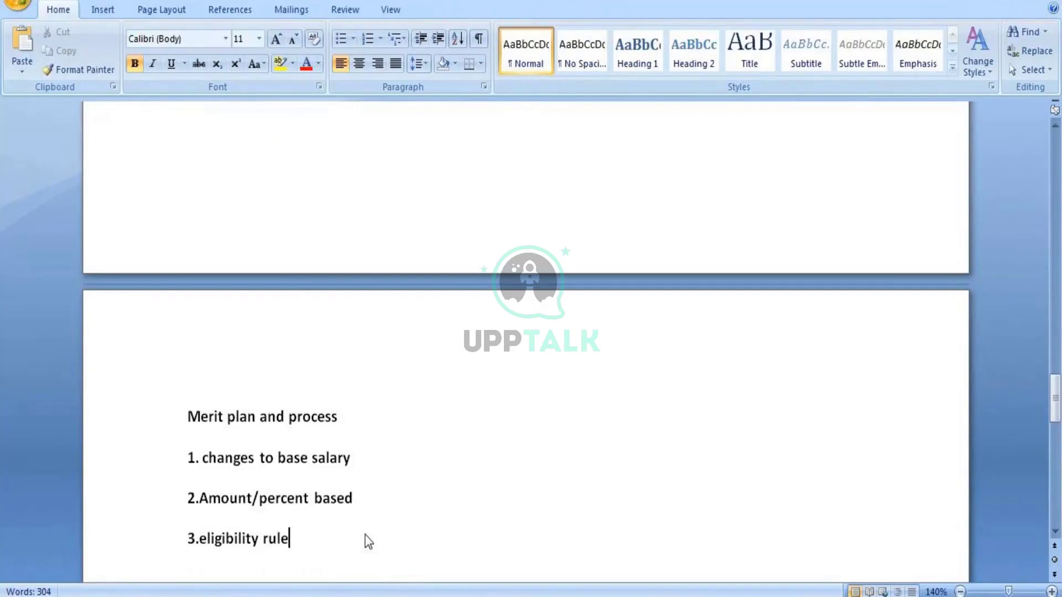
- Add the fourth item in a new paragraph below the eligibility rule, reading "4. Allow Override"
scroll(368, 541, down, 1)
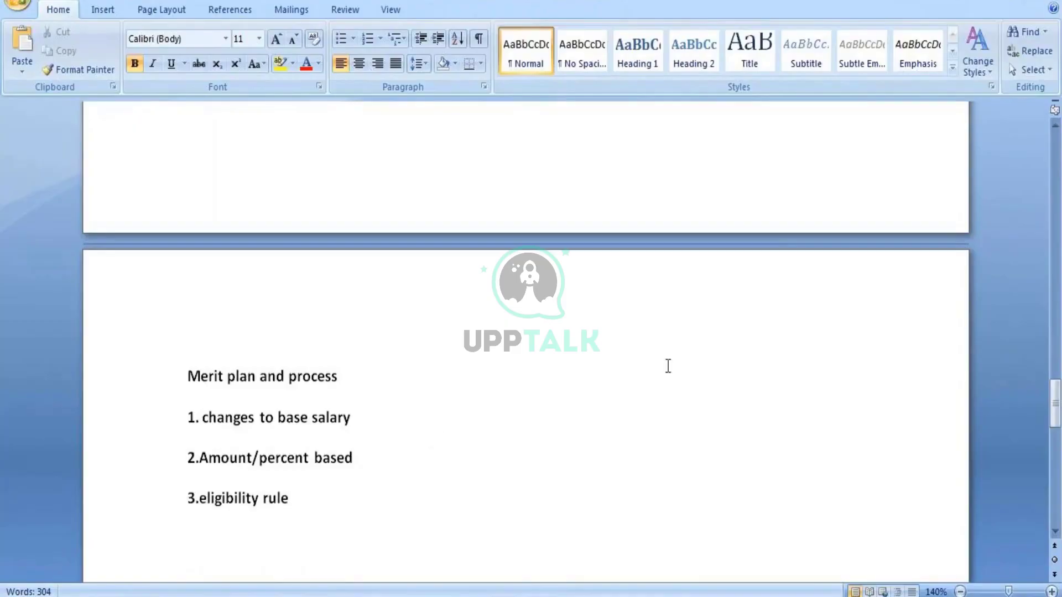
text(4. Al)
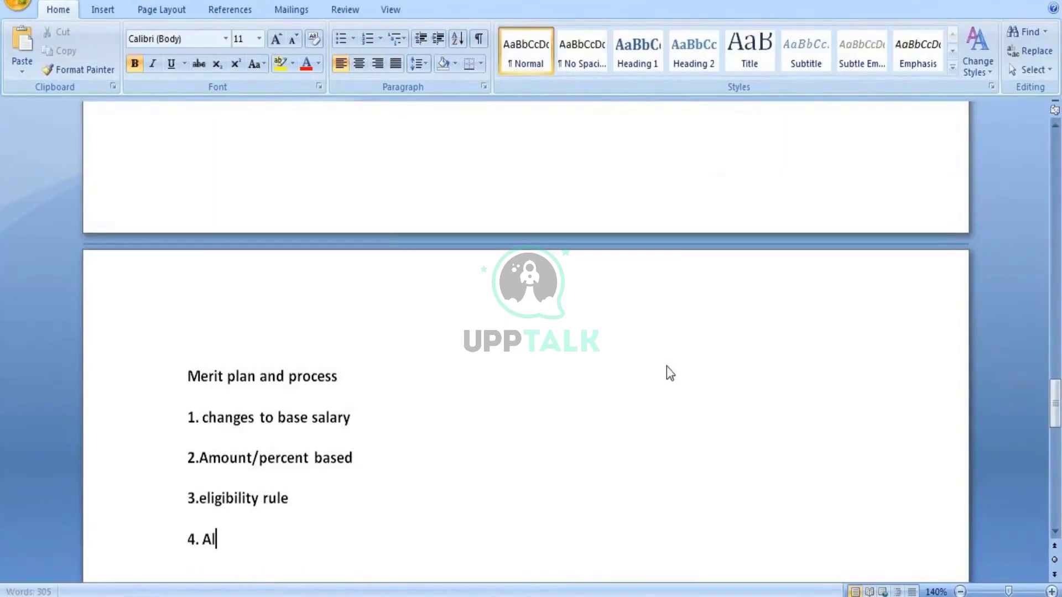
text(low Override)
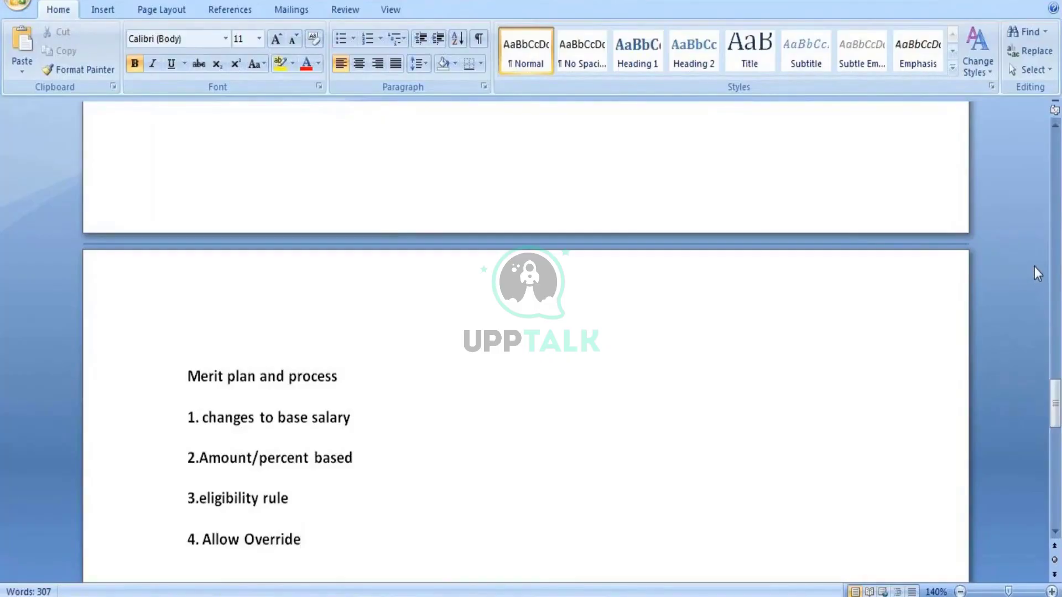
- Add the fifth item in a new paragraph, reading "5. Manage Basis Total - when you want to apply for the"
scroll(1034, 267, down, 1)
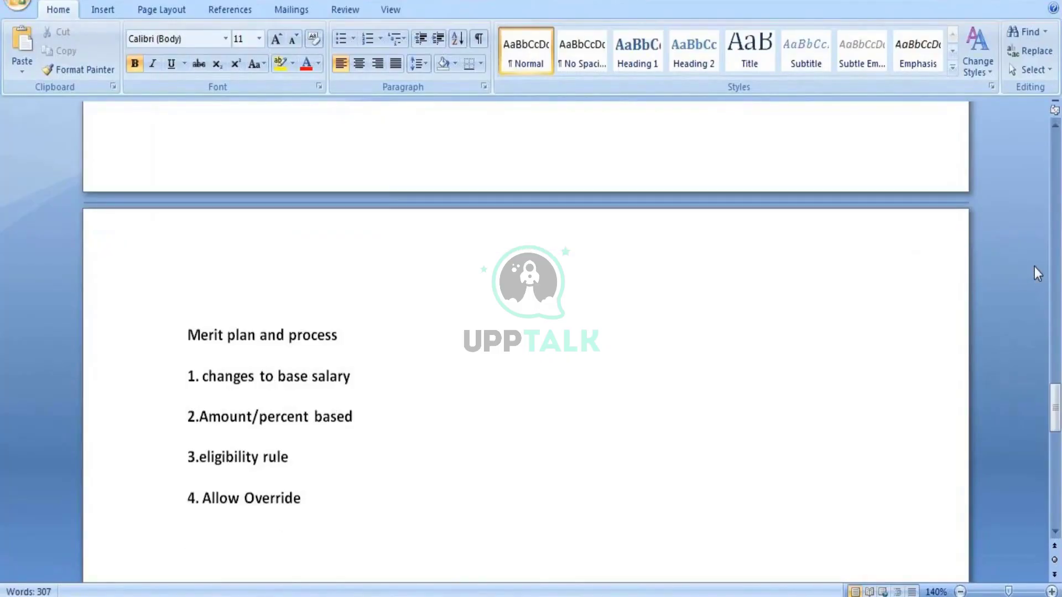
text(5. Manage B)
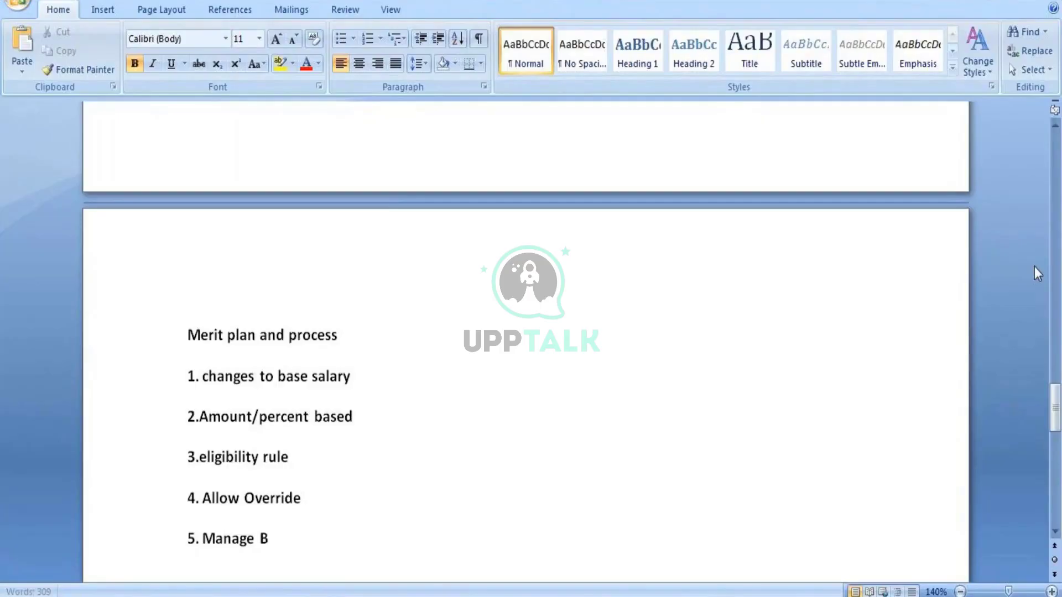
text(asis Total)
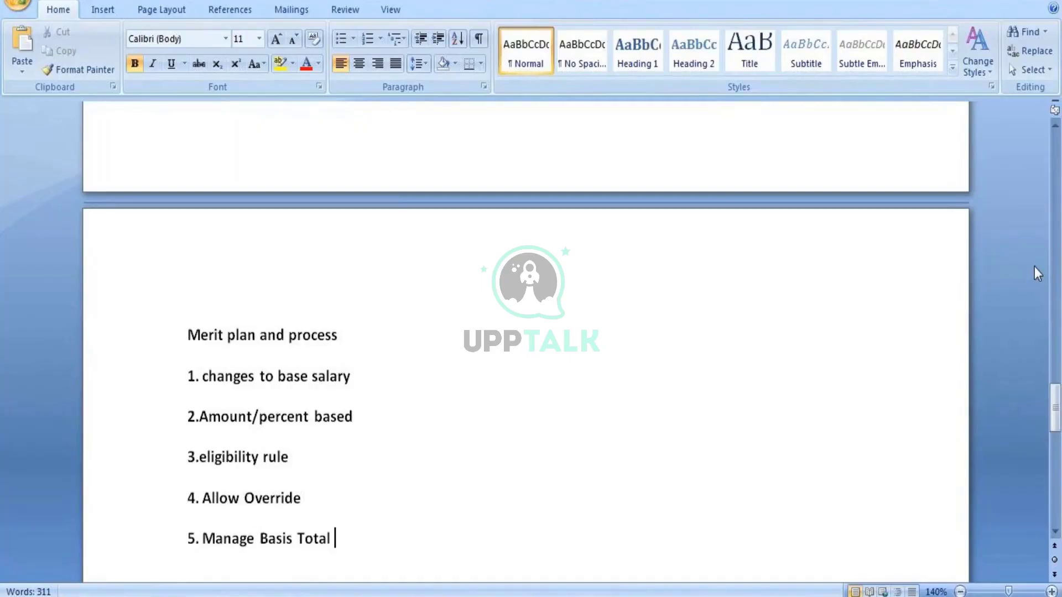
text(- when yo)
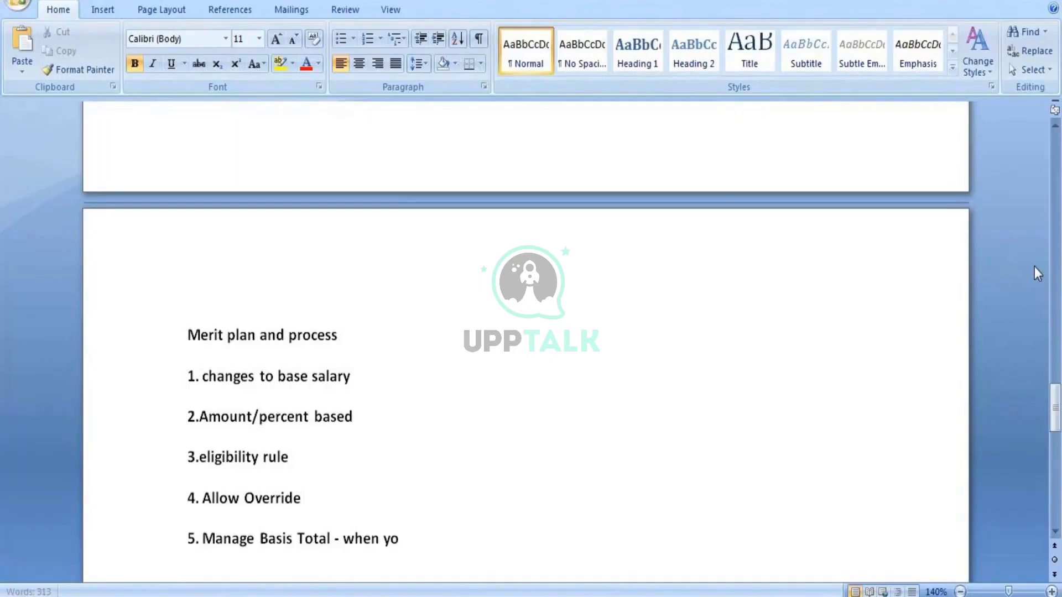
text(u want t)
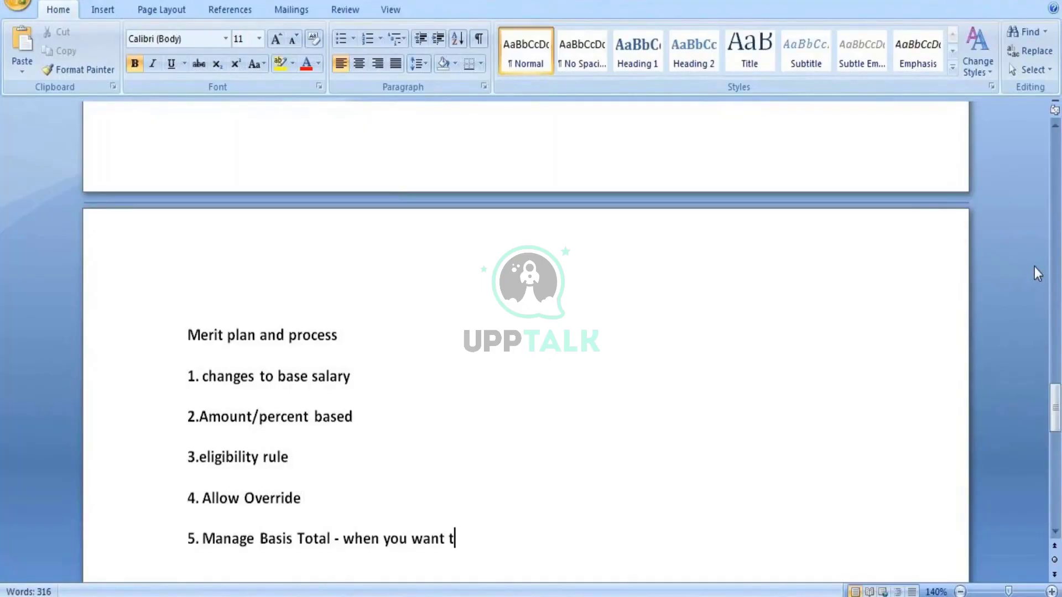
text(o appl)
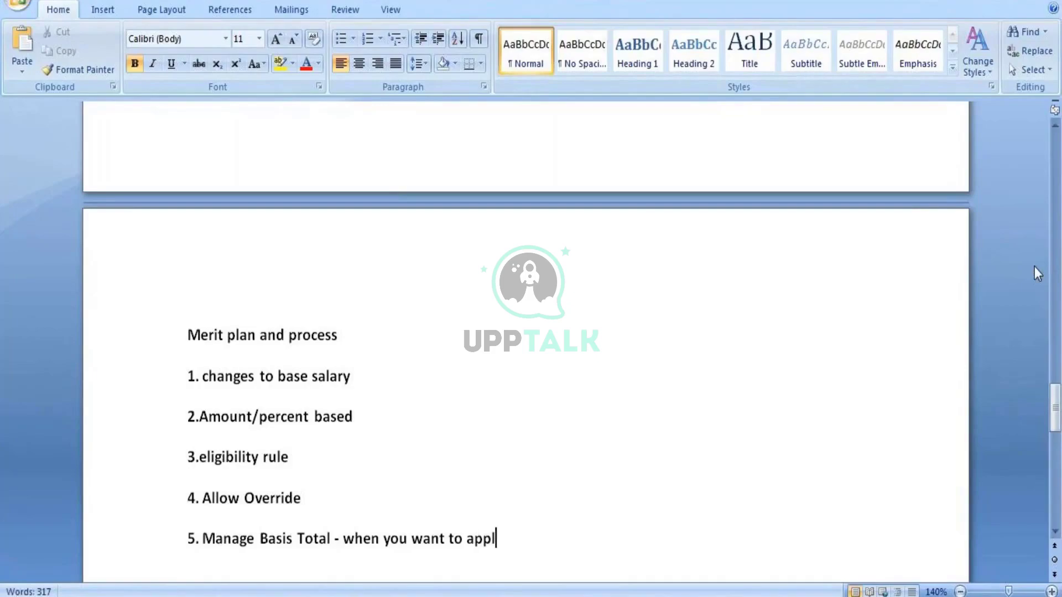
text(y for the )
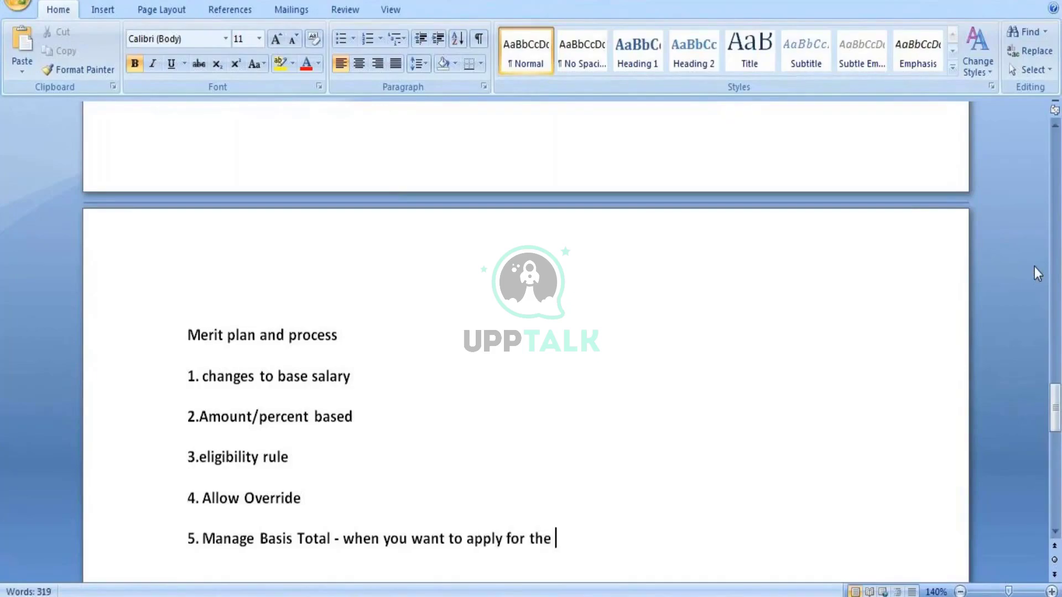
- Continue item 5 with "primary compensat", moving the phrase misplaced in the heading to the end of that item
text(total)
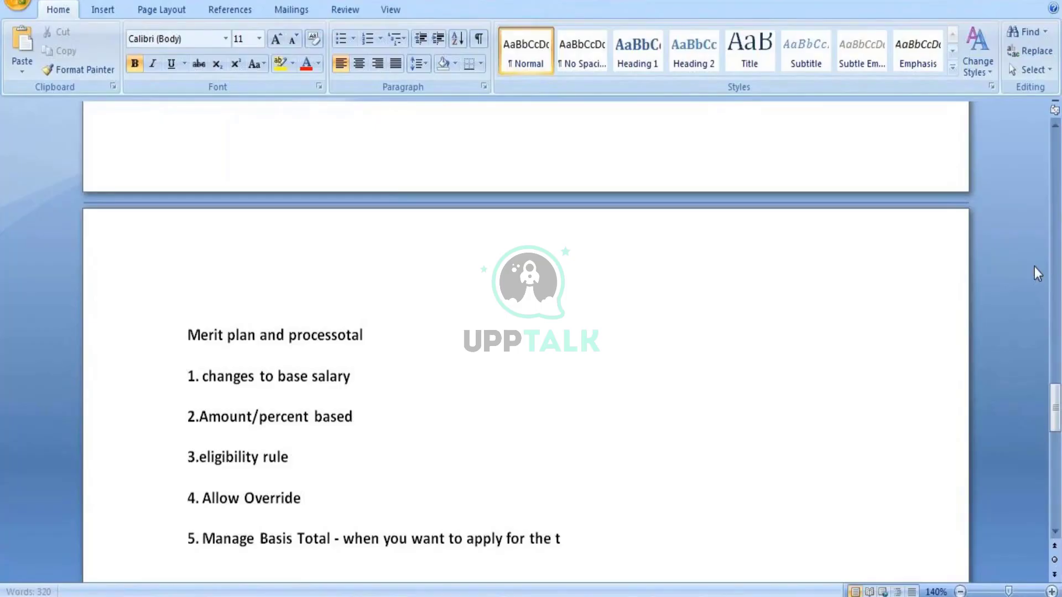
text( prima)
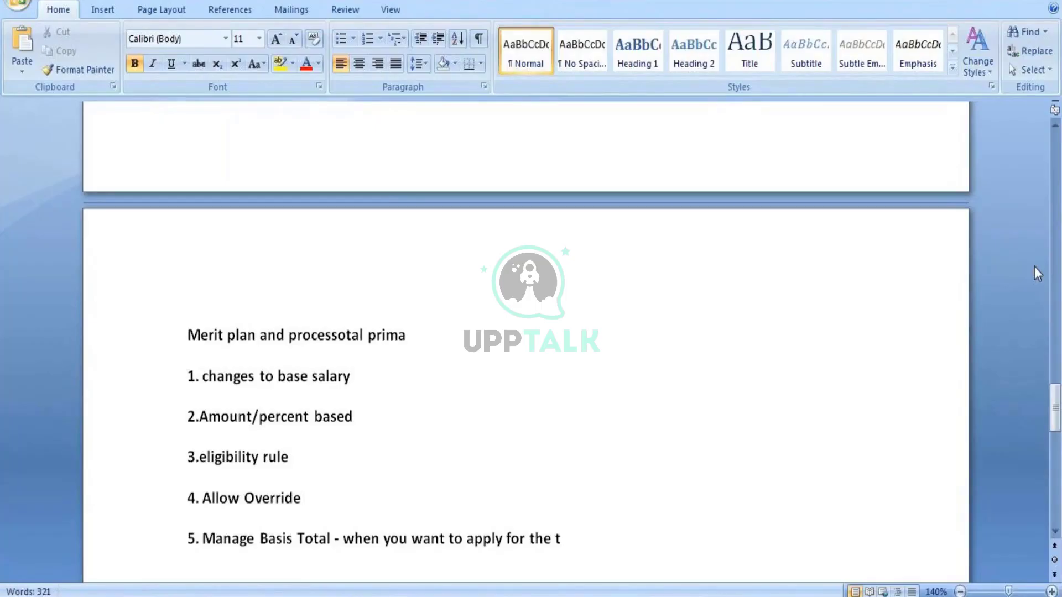
text(ry compensato)
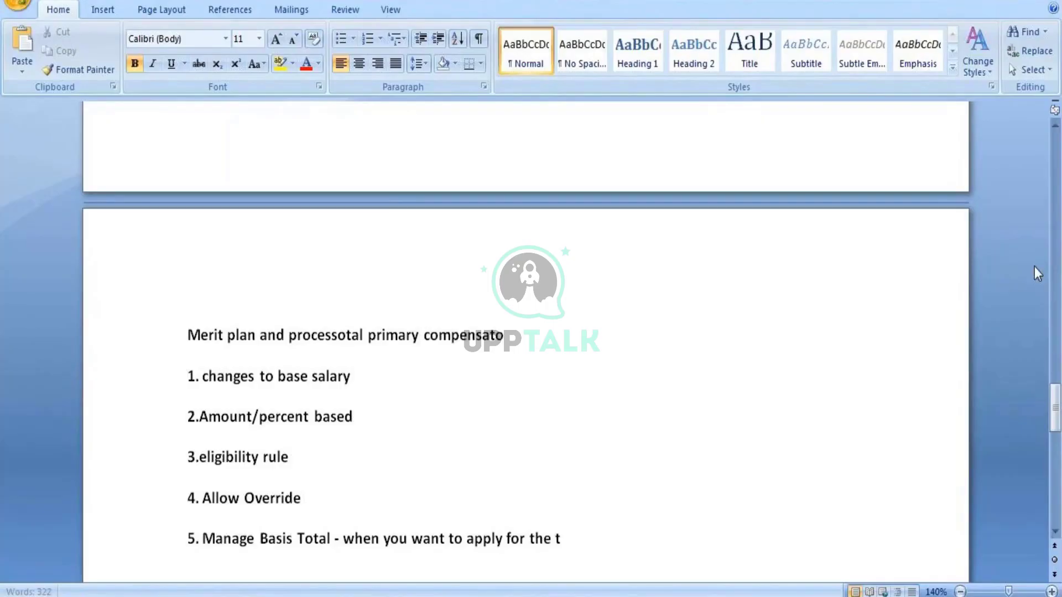
key(BackSpace)
drag(373, 337, 461, 344)
key(ctrl+c)
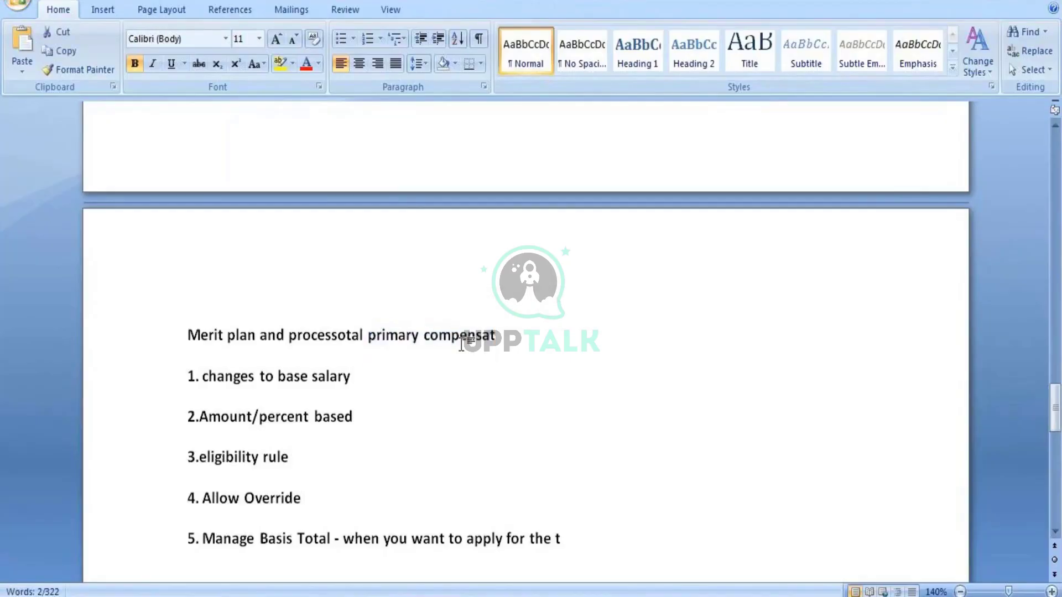
key(BackSpace)
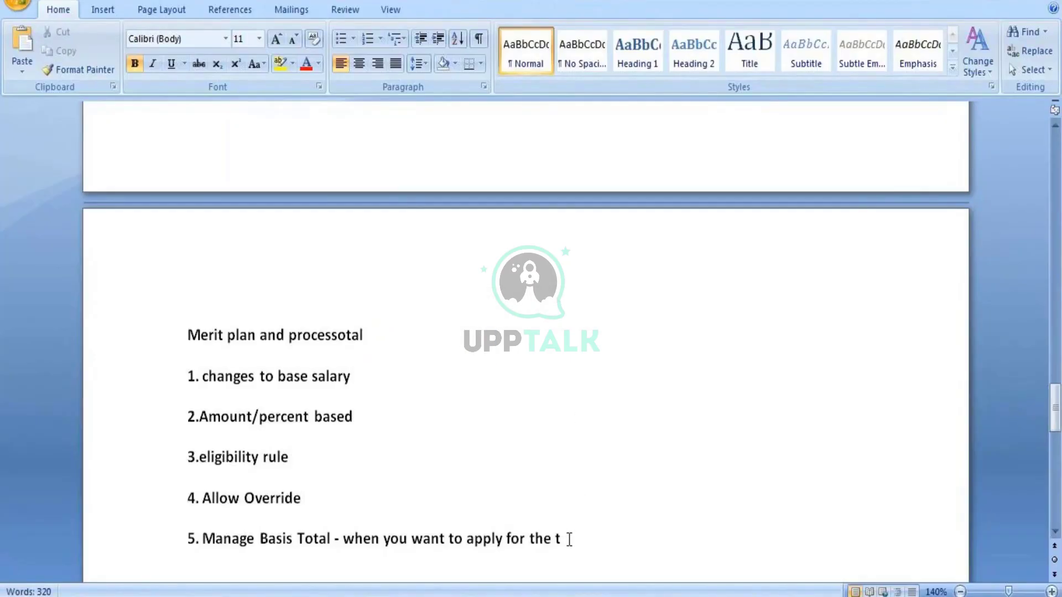
key(ctrl+v)
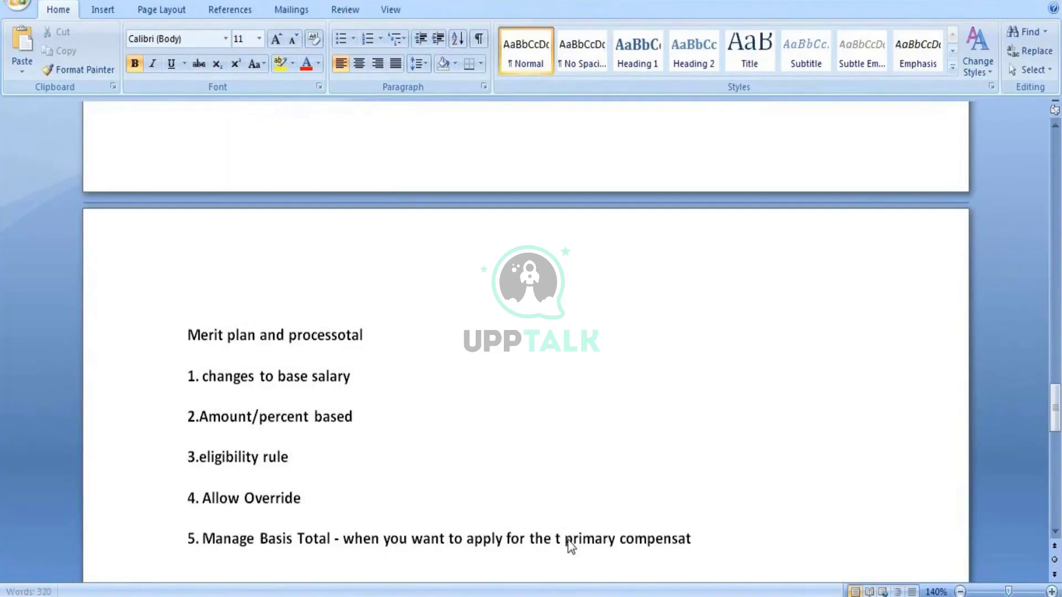
- Complete item 5 so its explanation ends "for the total primary compensation instead of total base pay"
click(561, 539)
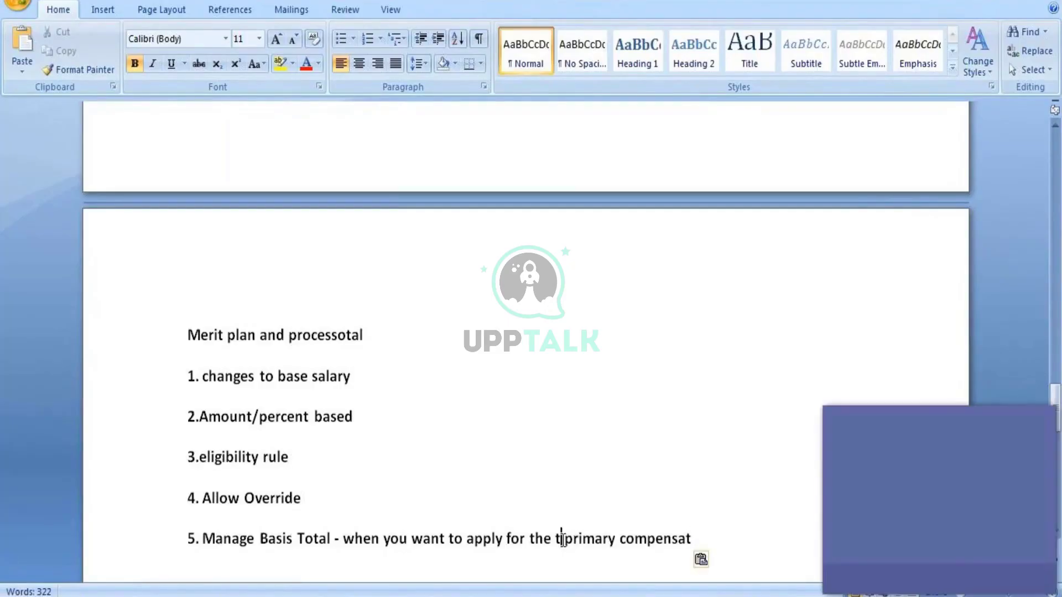
text(otal)
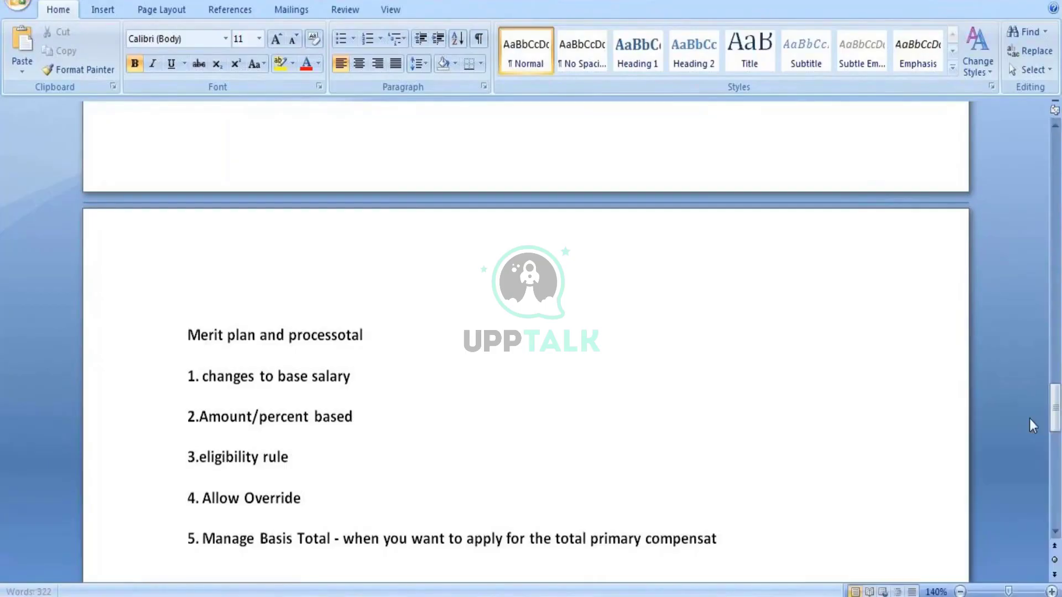
click(722, 538)
text(ion)
text(instead of)
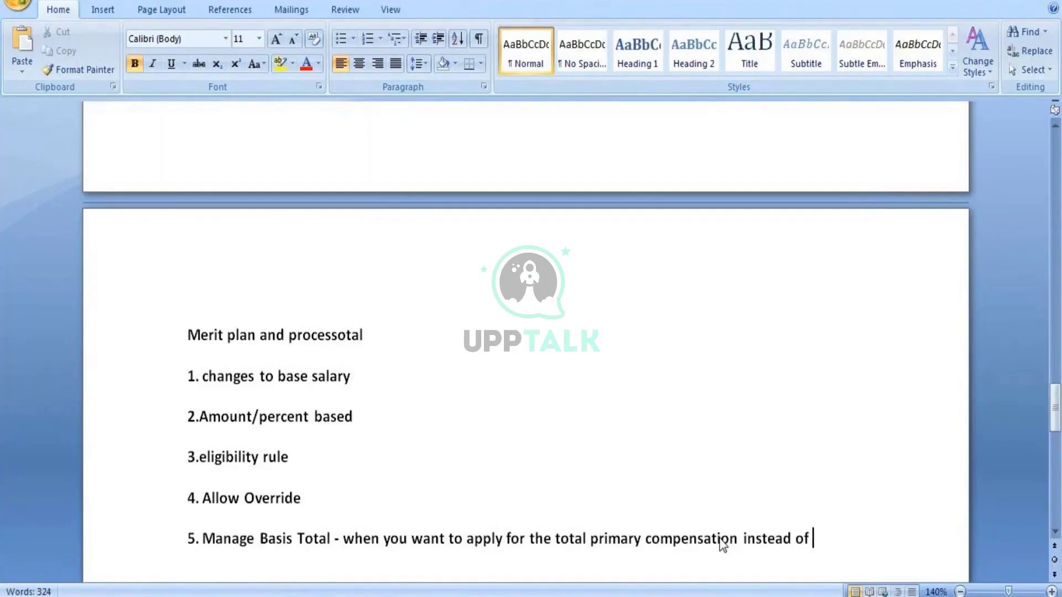
text( total)
text(bas)
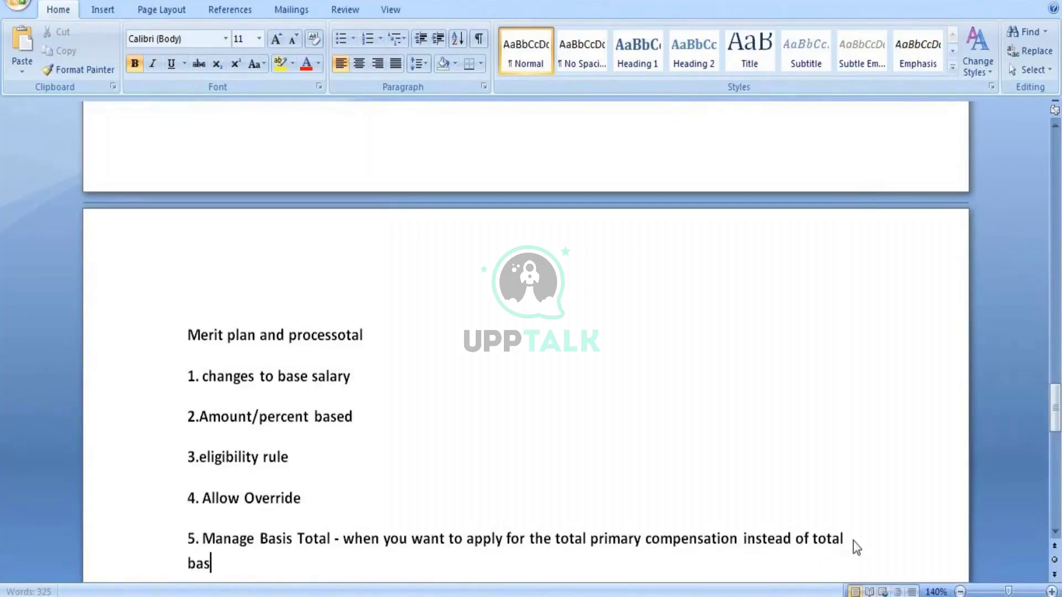
text(e pay)
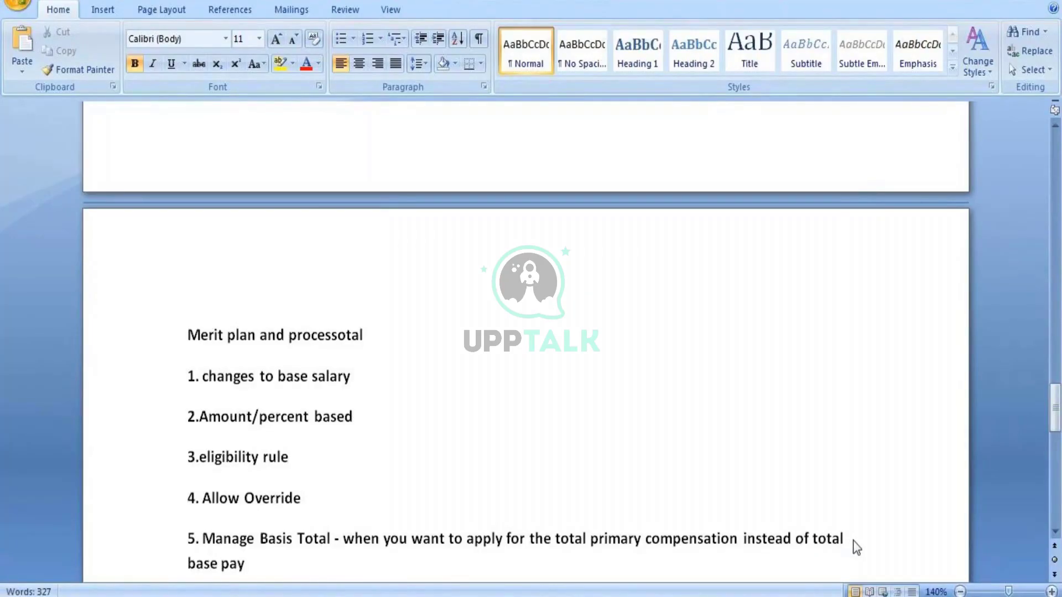
- Add the sixth item in a new paragraph, reading "6. Allow target Overide - permit the entry of a taret percent for employee"
key(Return)
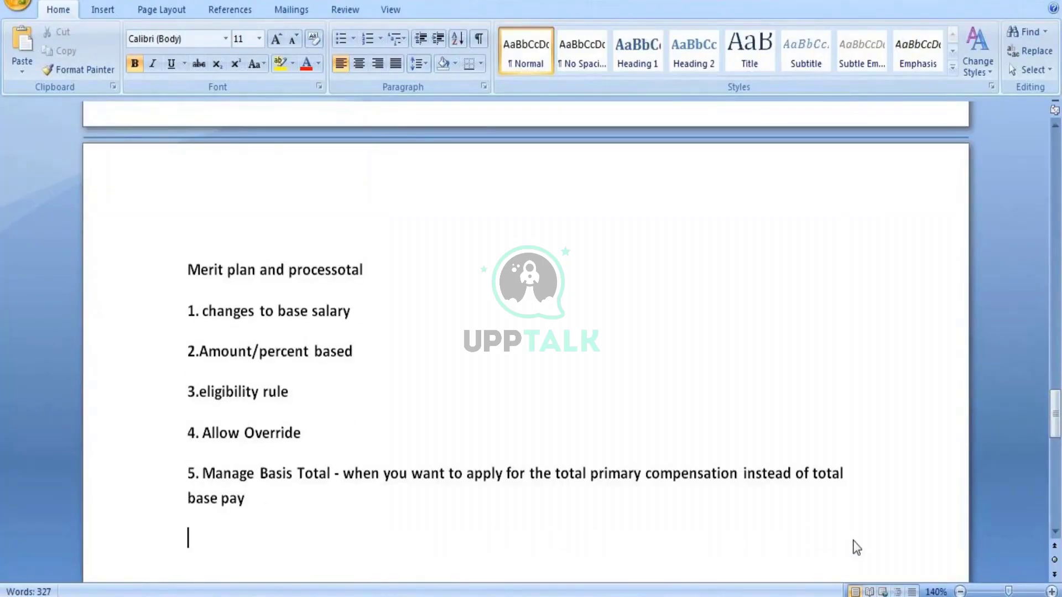
text(6.)
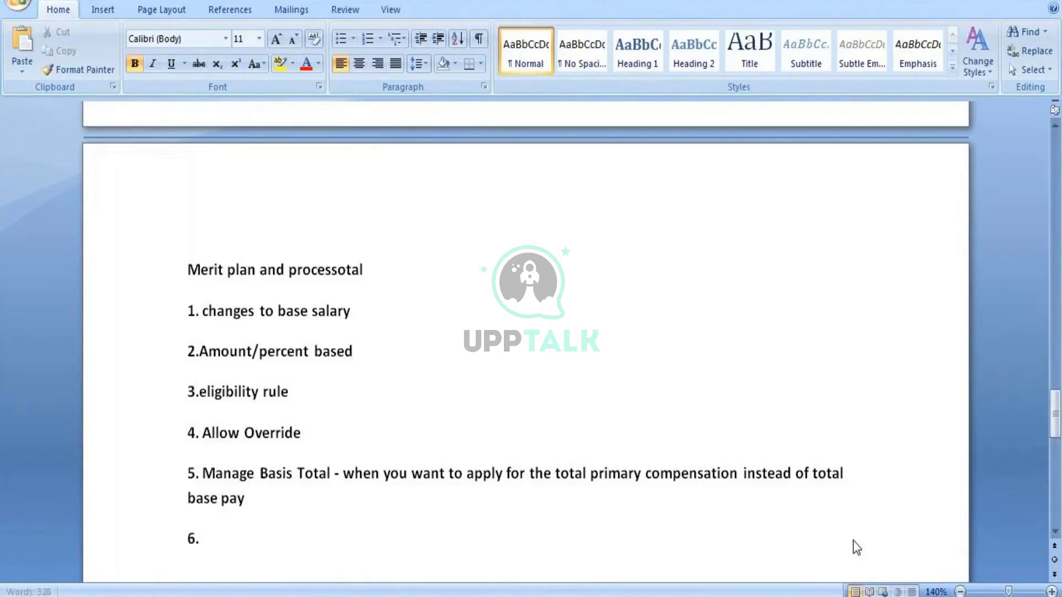
text(Allow target)
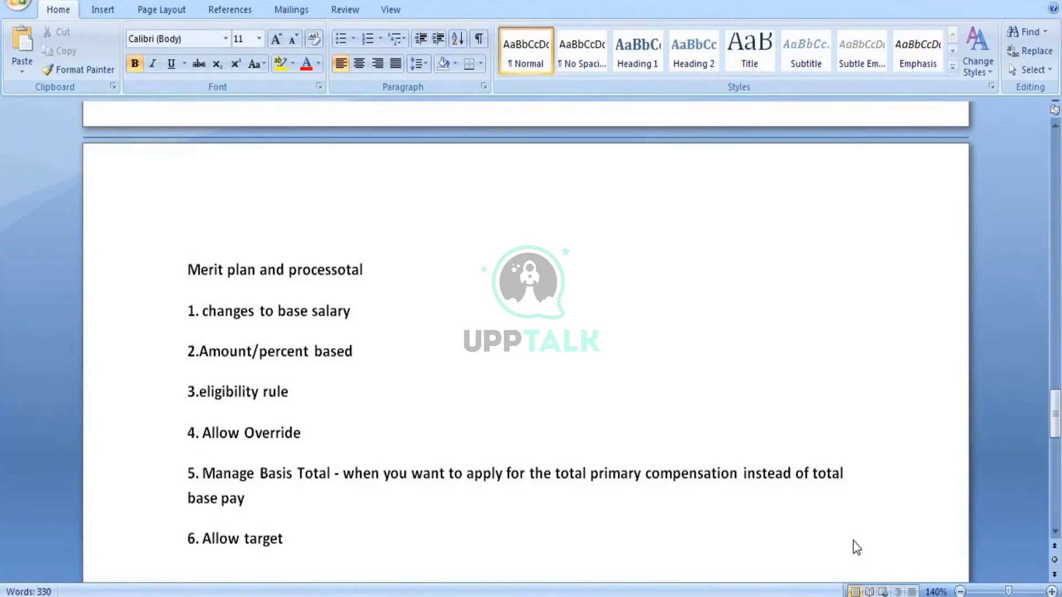
text( Overide -)
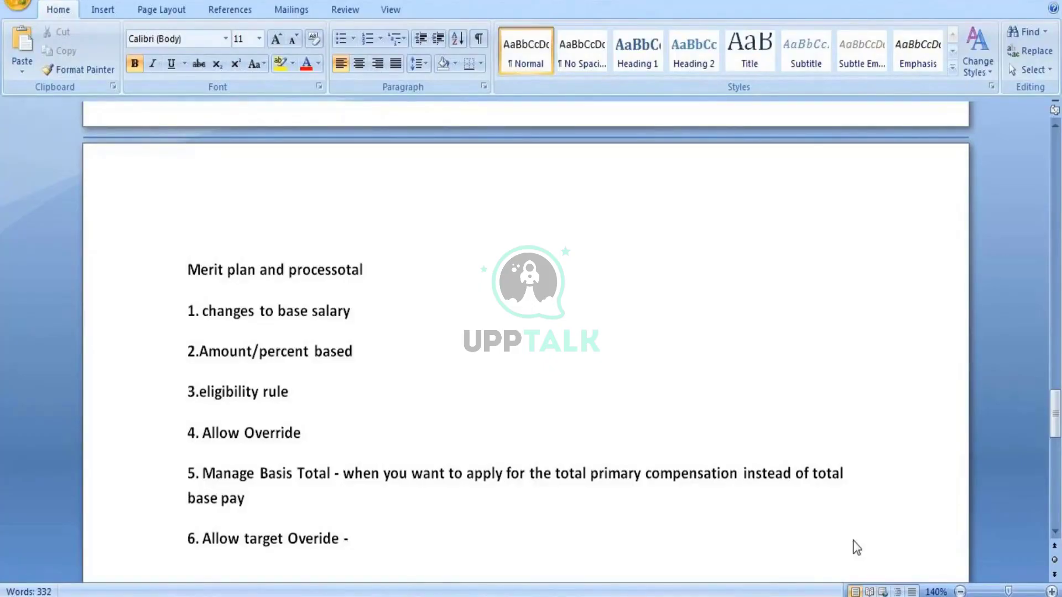
text(permit )
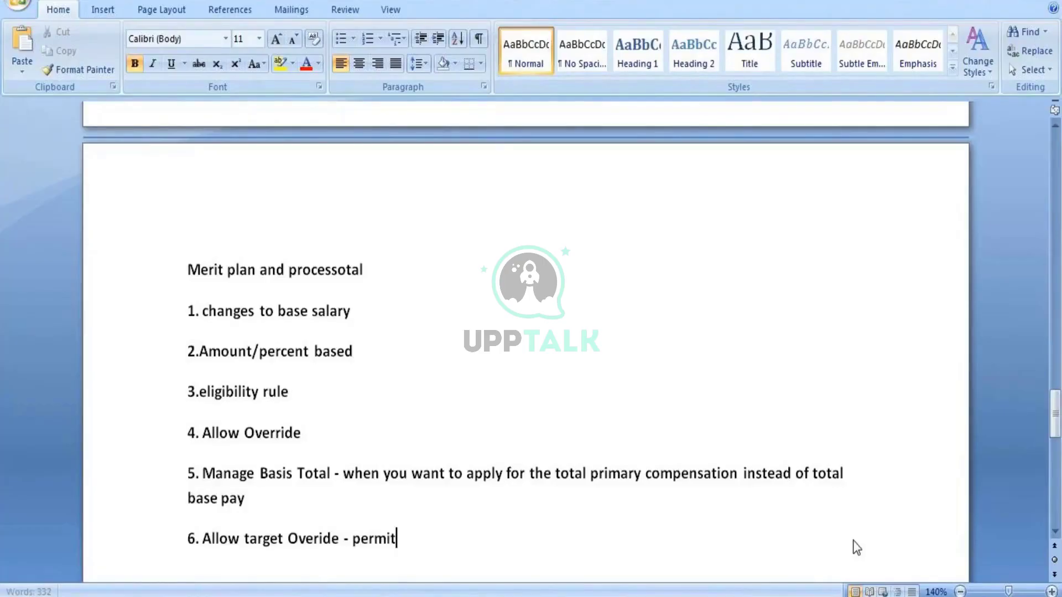
text(the entr)
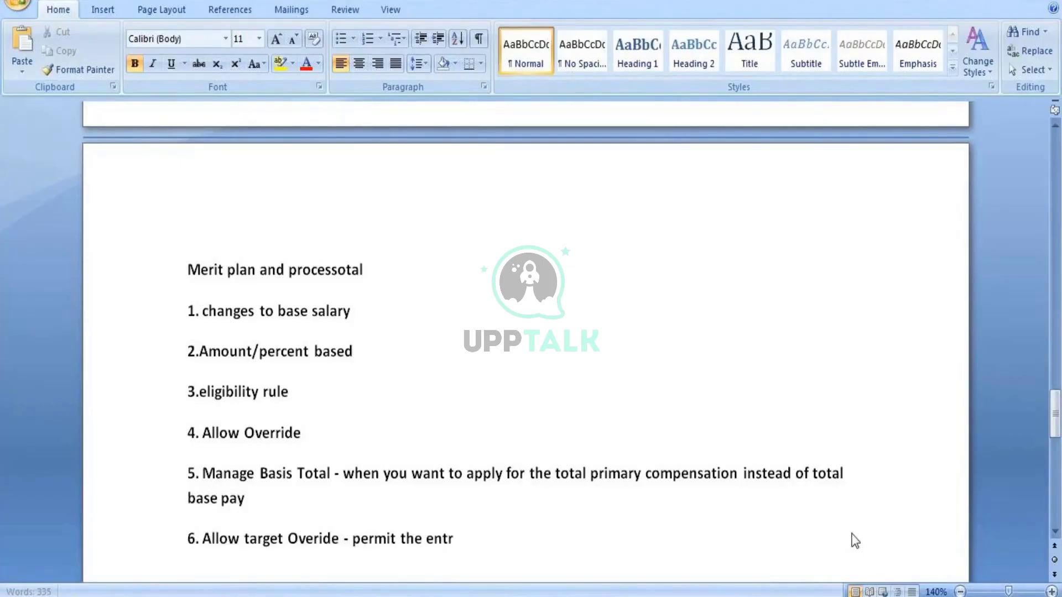
text(y of a taret)
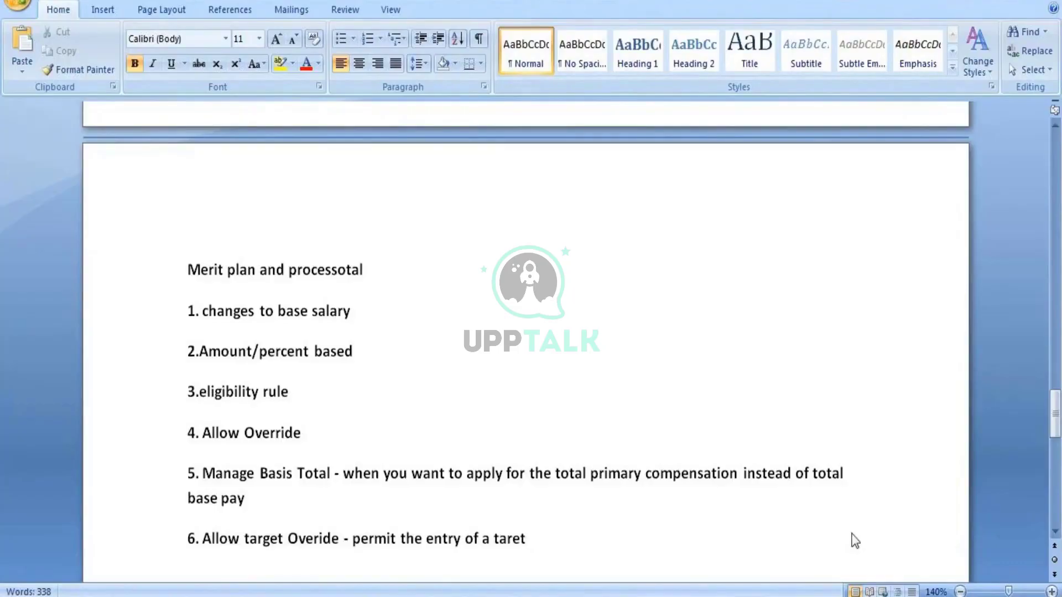
text( percent)
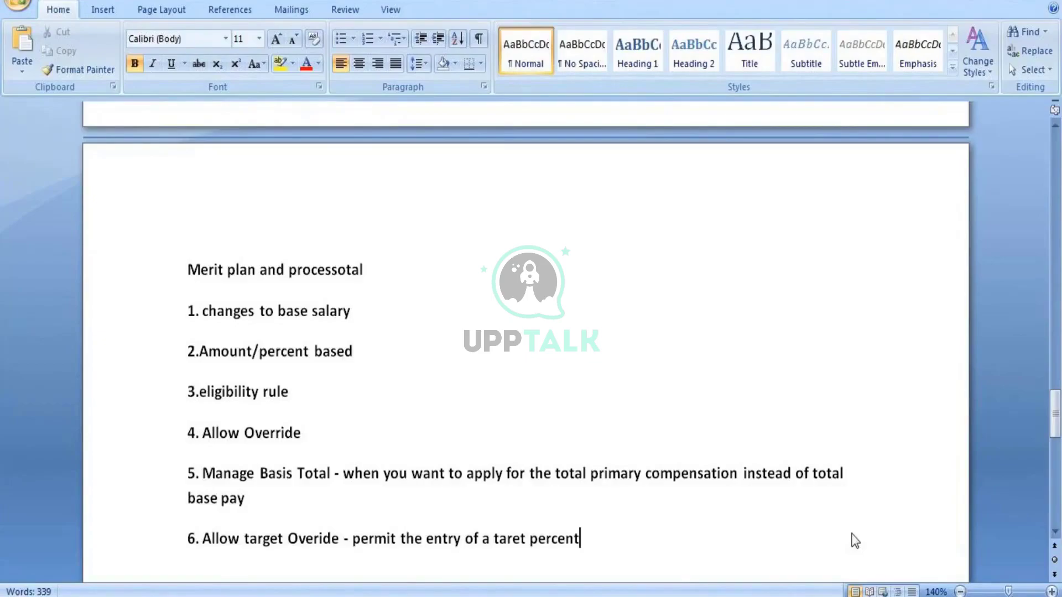
text( for em)
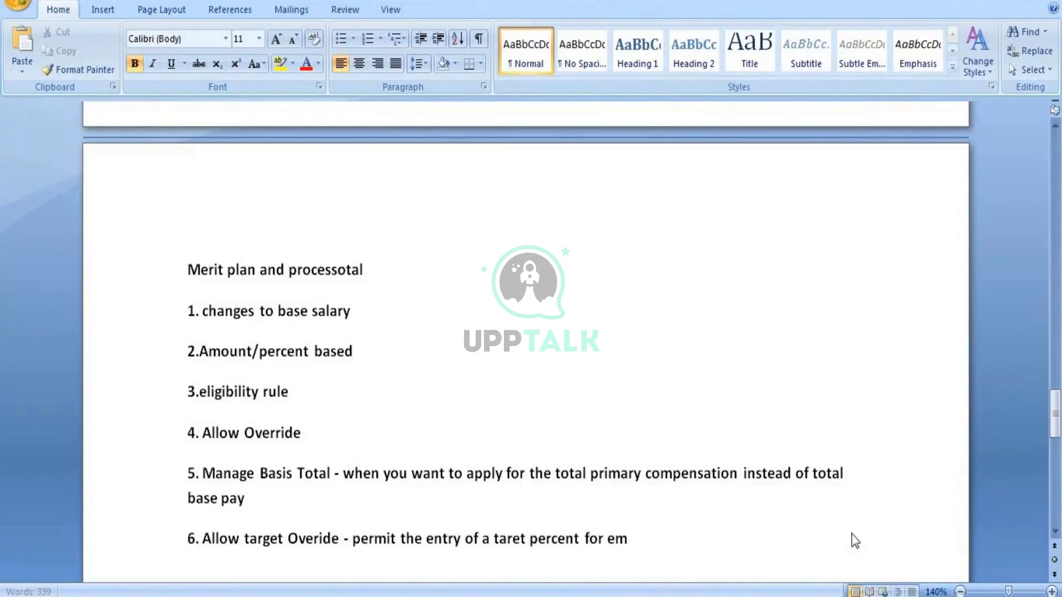
text(ployee)
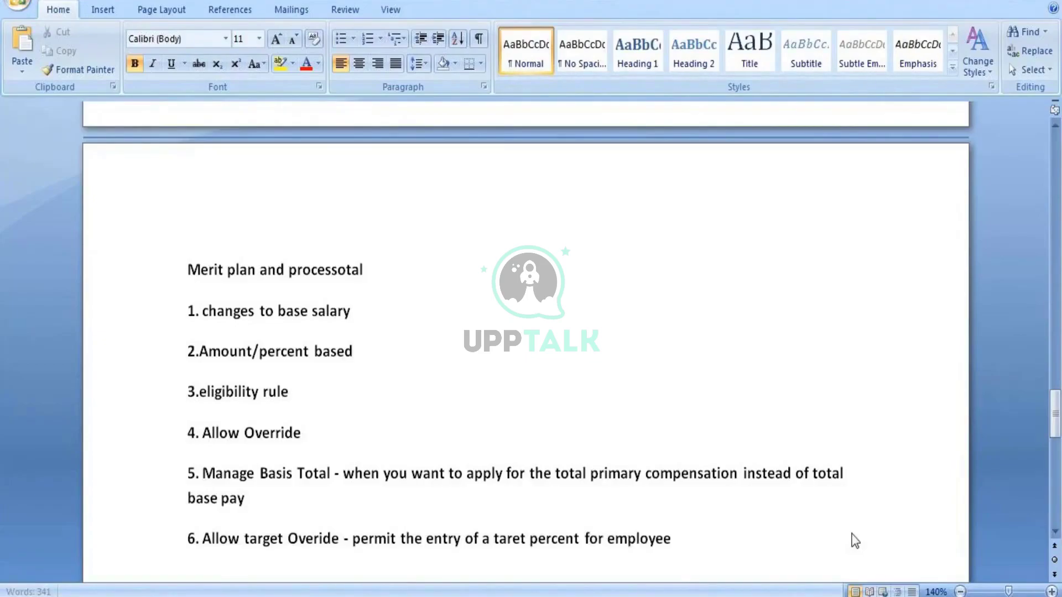
- Add the seventh item in a new paragraph, reading "7. Hide Taret - Hides target from employee"
key(Return)
text(7.)
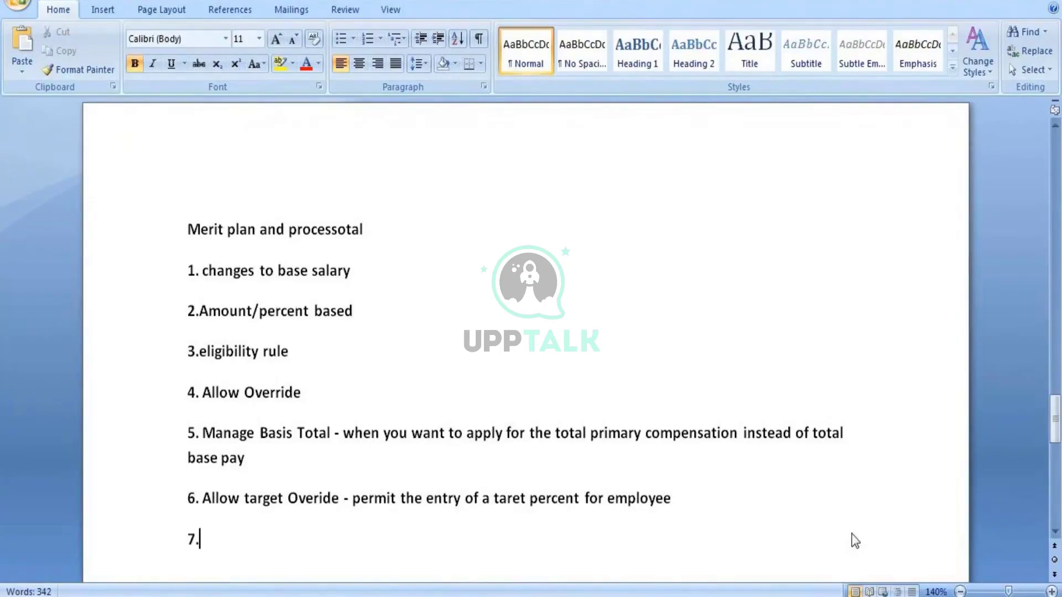
text(Hir)
text(de )
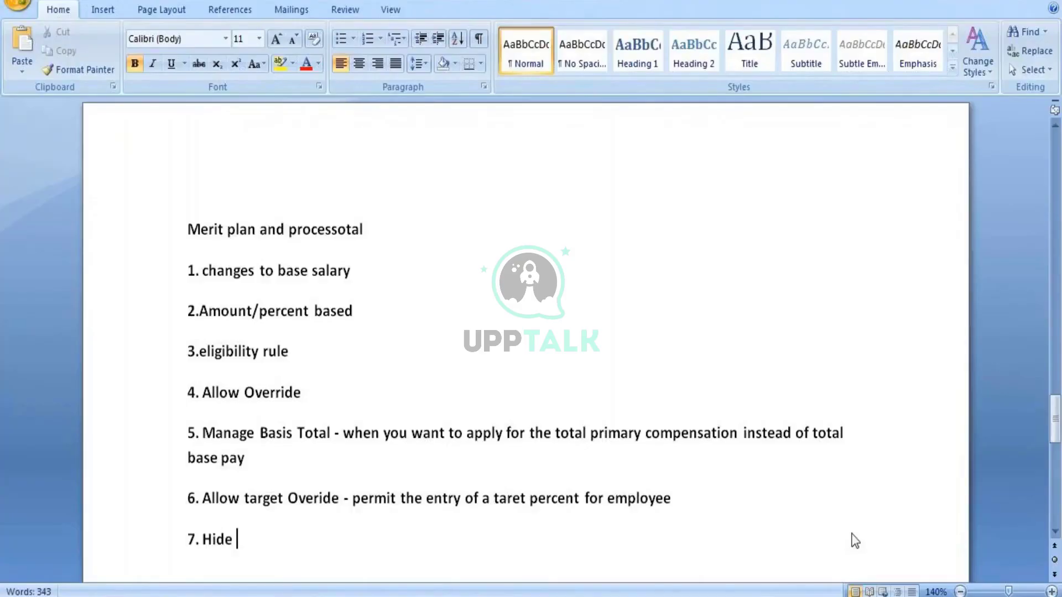
text(Taret - Hides )
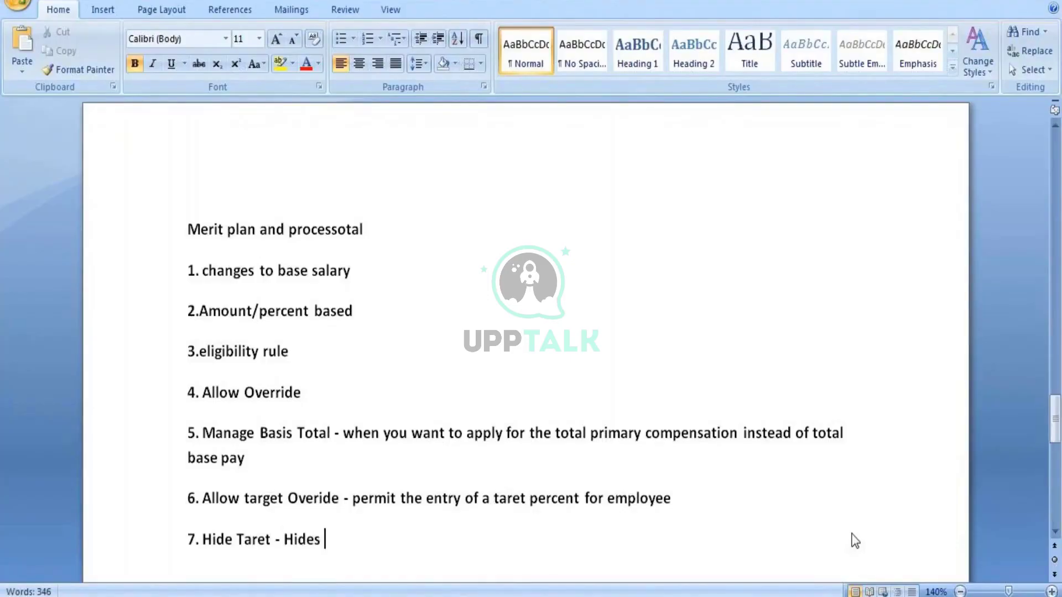
text(targer)
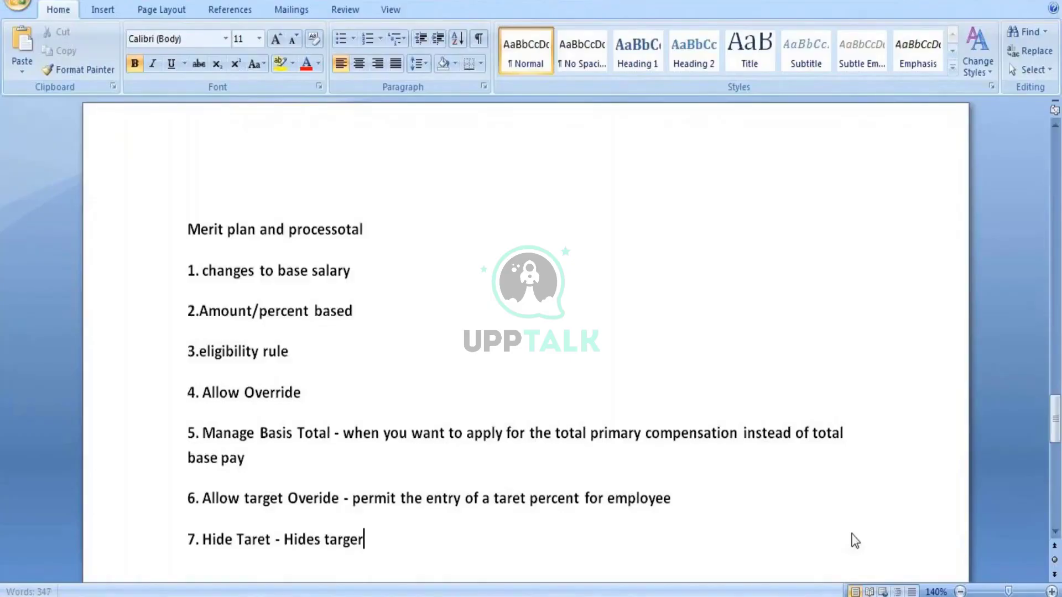
key(BackSpace)
text(t from em)
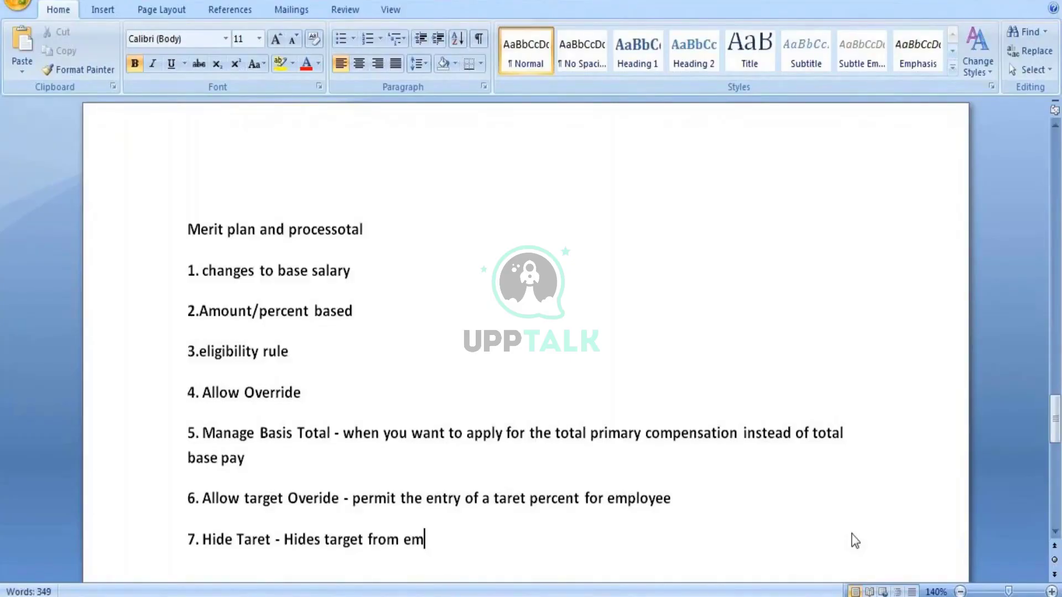
text(ployee)
- Add the eighth item in a new paragraph below the hide target item, reading "8. Target Percent"
key(Return)
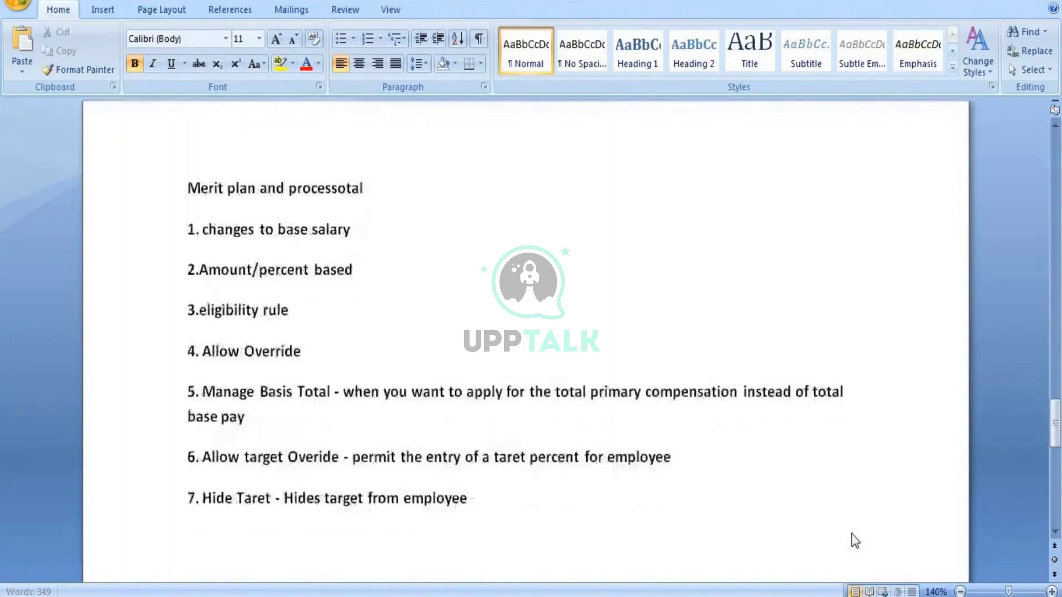
text(8.)
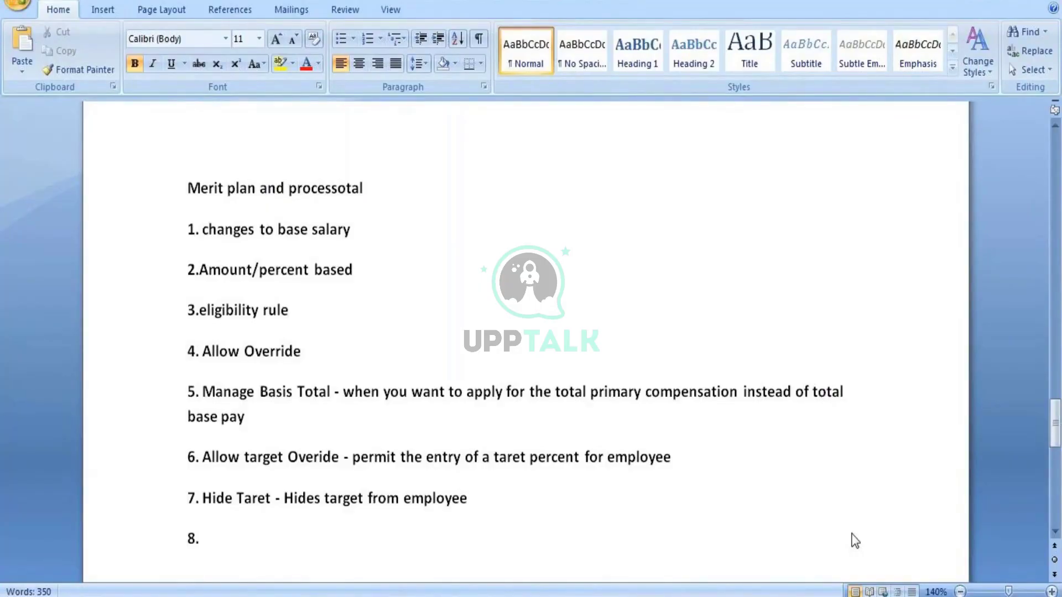
text(Tar)
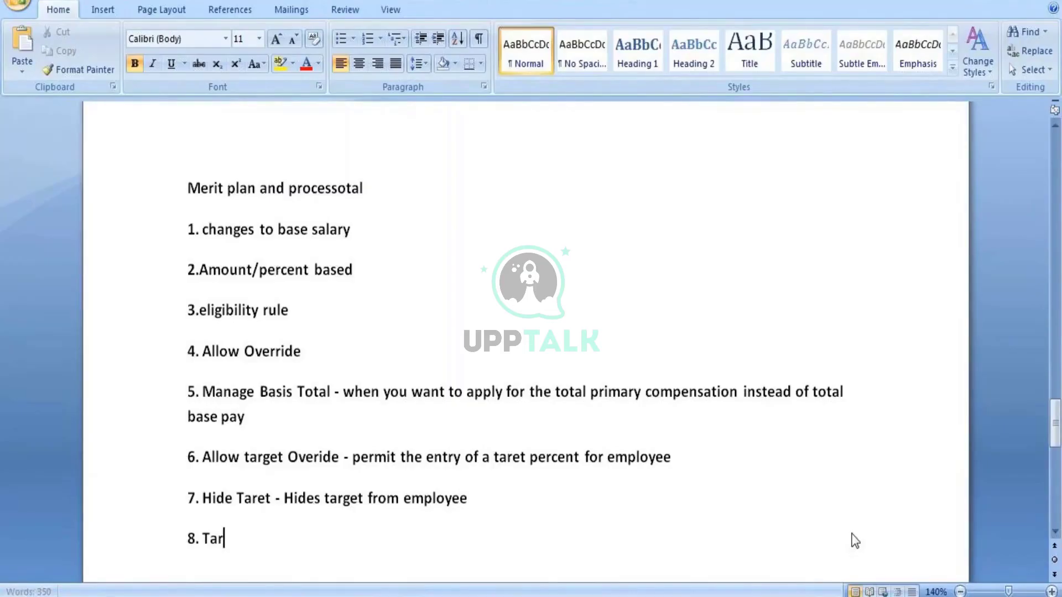
text(et)
key(BackSpace)
key(BackSpace)
key(BackSpace)
text(rge)
key(BackSpace)
key(BackSpace)
text(get Percent)
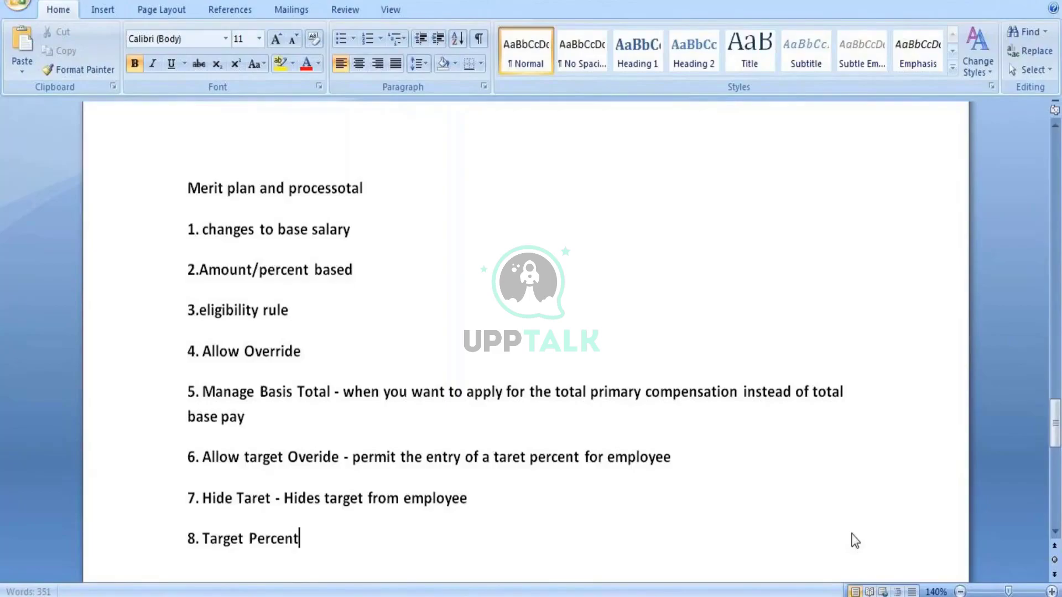
- Start the ninth item in a new paragraph with "9. Reference currency -"
key(Return)
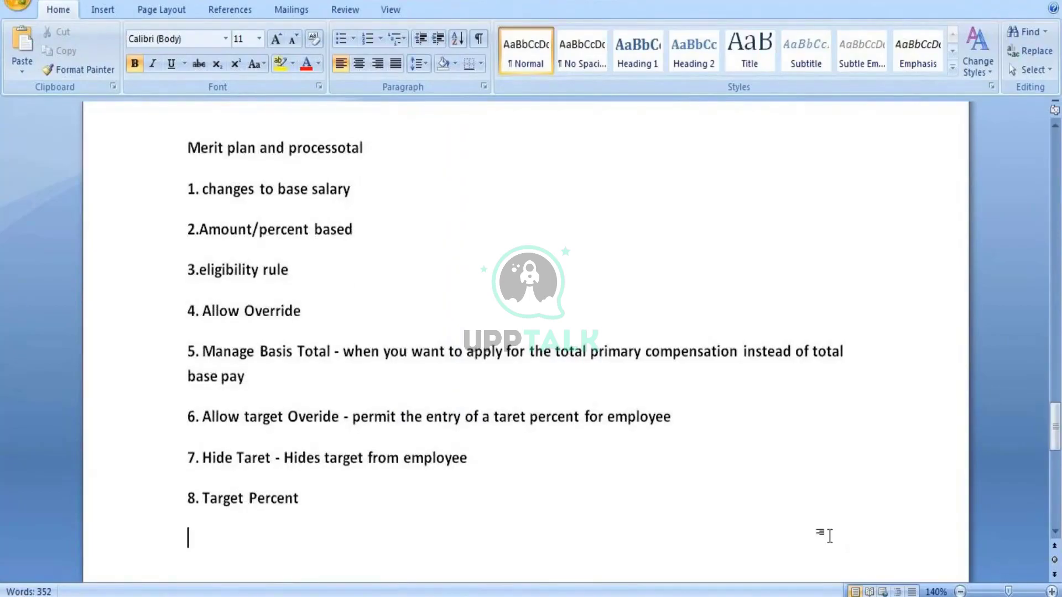
text(9)
click(311, 491)
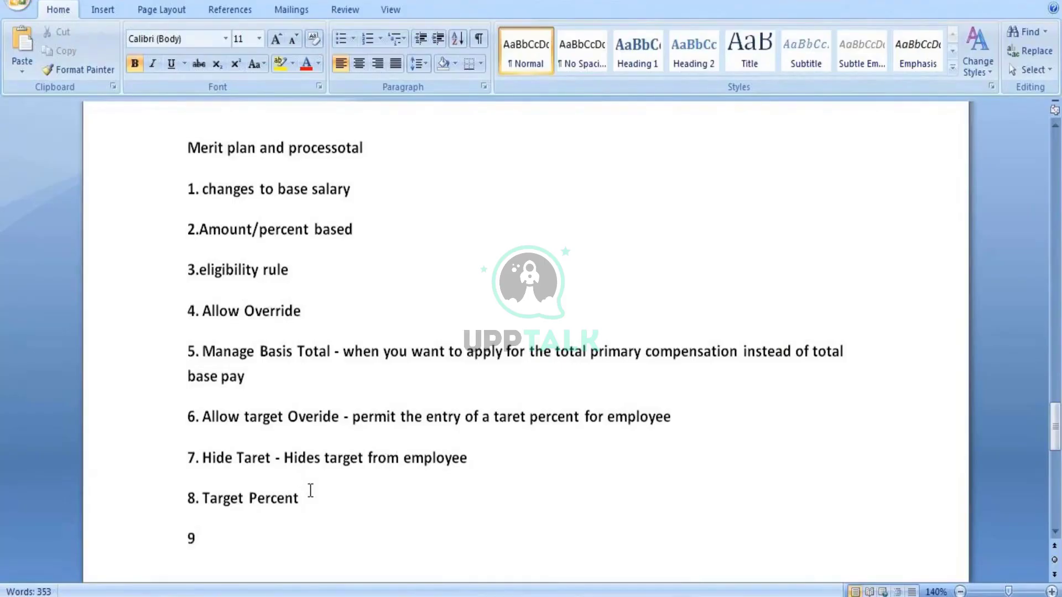
click(207, 540)
text(.)
text(Referenc)
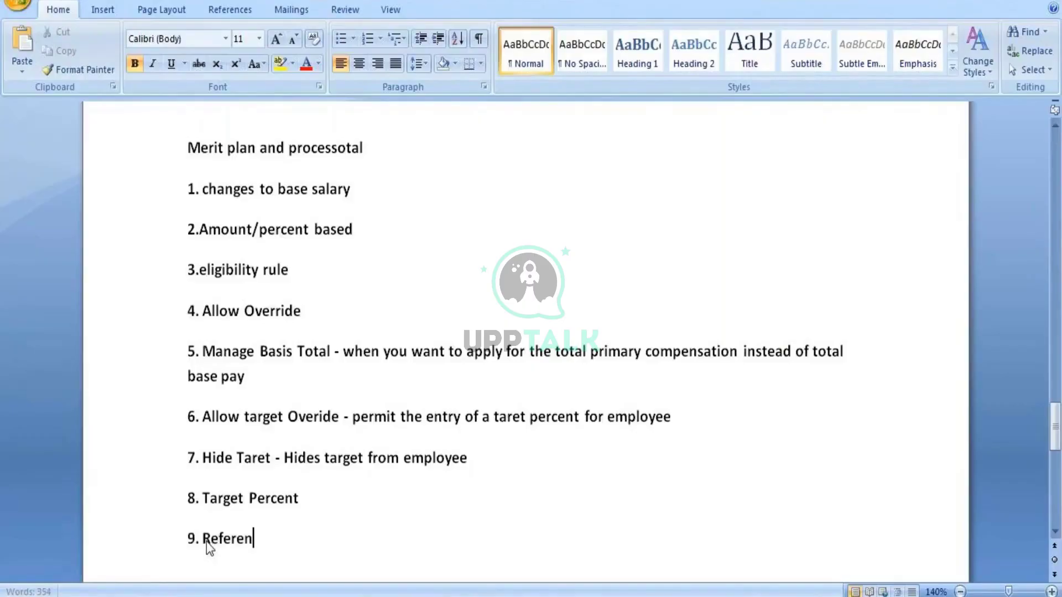
click(207, 542)
key(BackSpace)
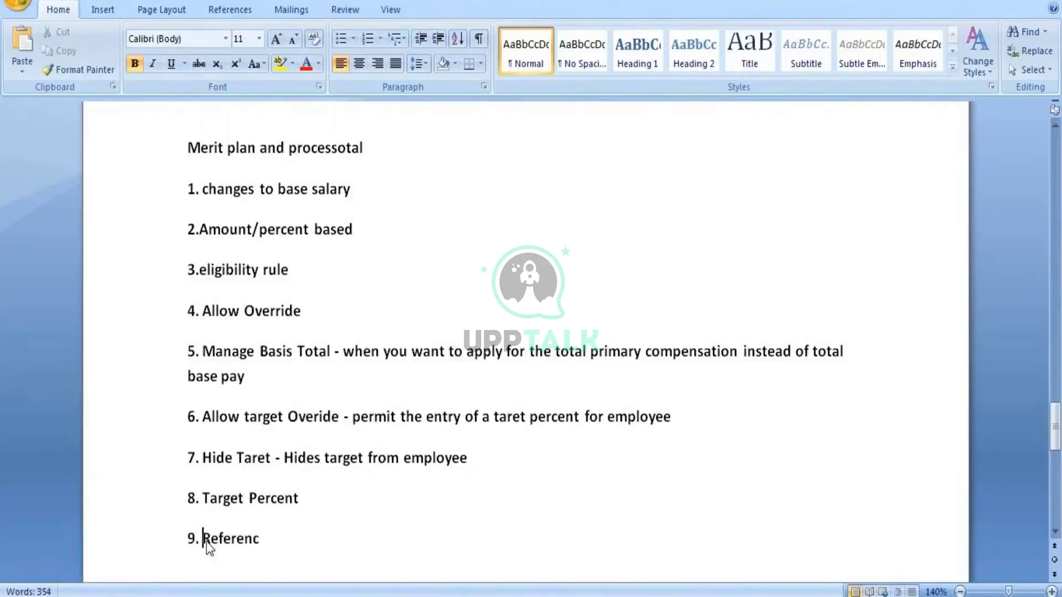
click(271, 528)
key(BackSpace)
text(current)
key(BackSpace)
text(cy -)
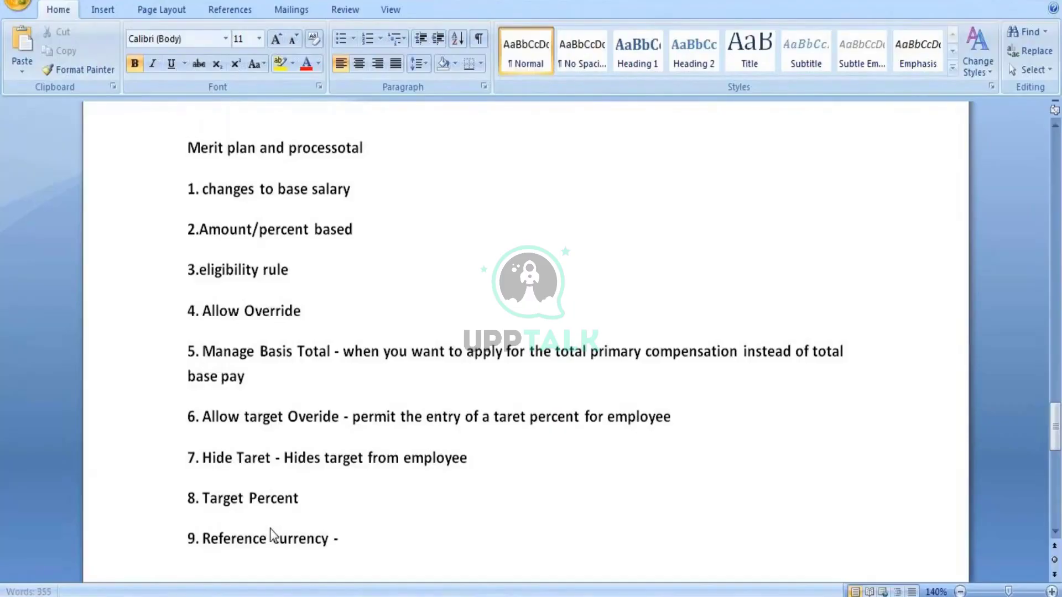
- Finish item 9 with the explanation "Single currency" after the dash
text( Single )
text(curr)
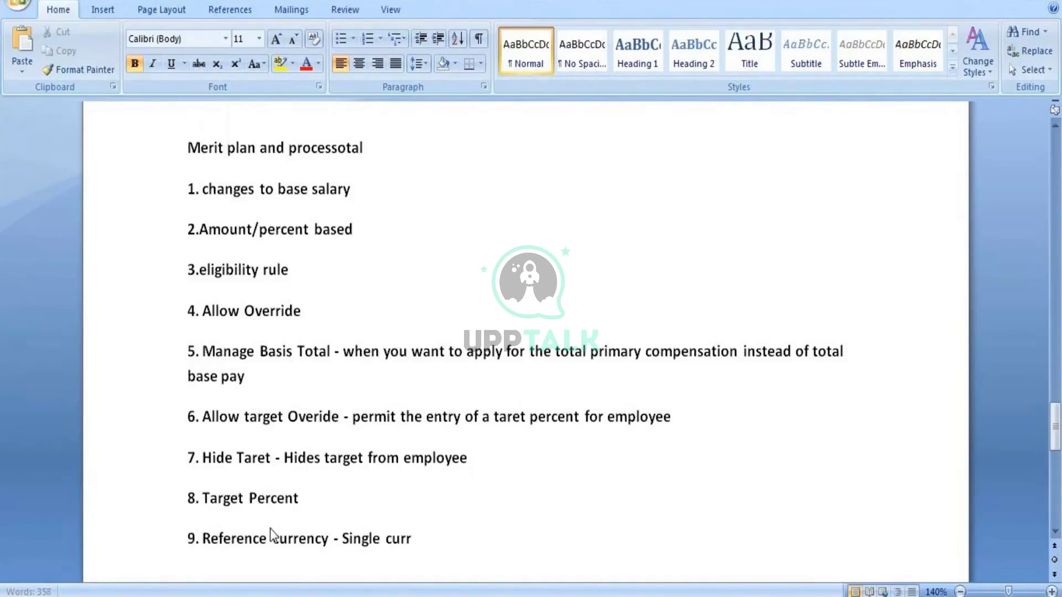
text(enly)
key(BackSpace)
key(BackSpace)
text(cy)
- Add the tenth item in a new paragraph, reading "10.Frequency - Uses to calculate the actual cost of the bonus"
key(Return)
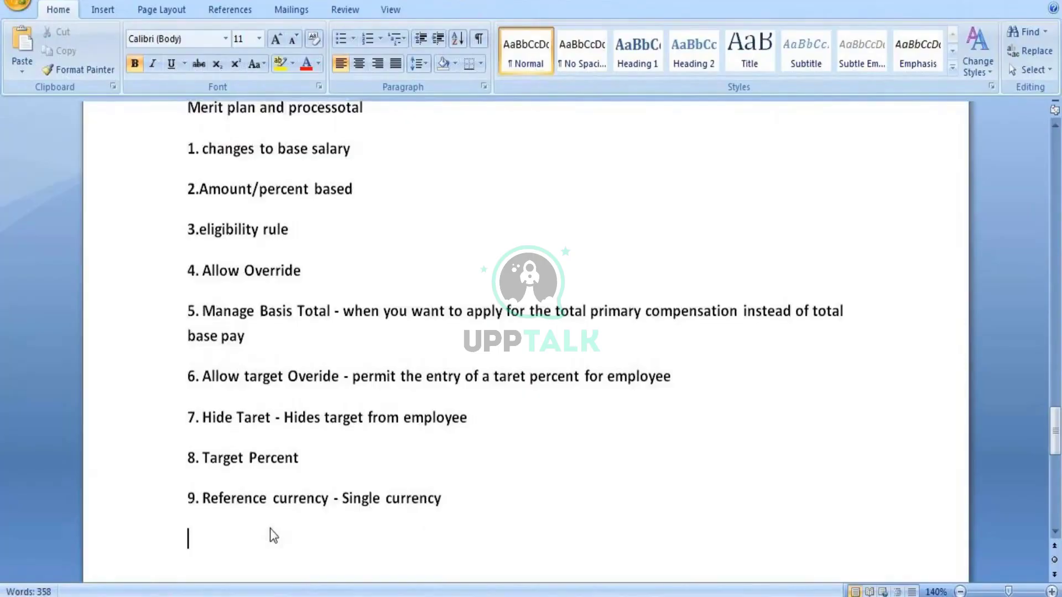
text(10.)
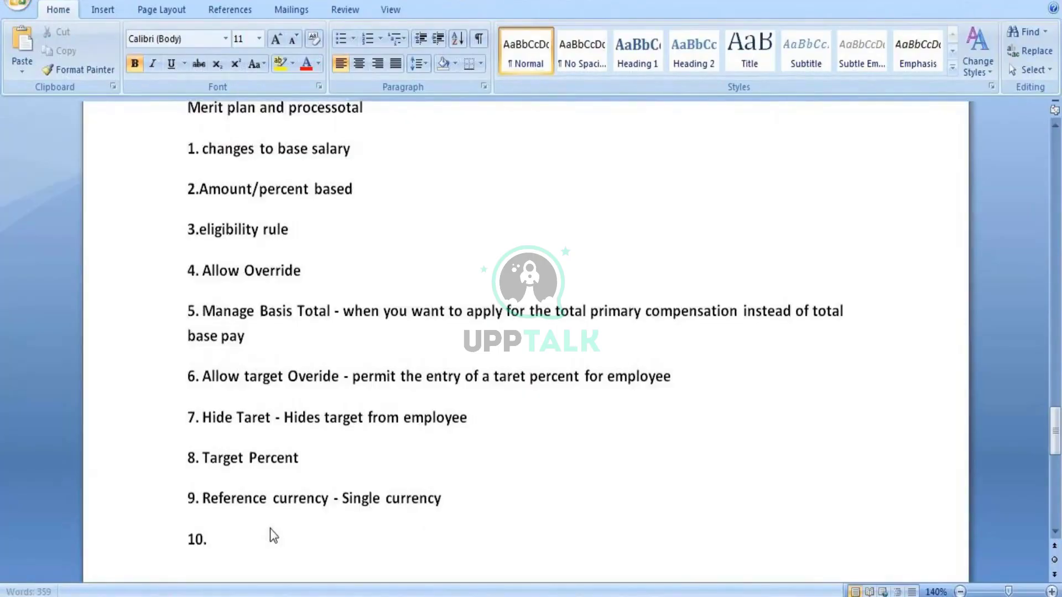
text(Frequen)
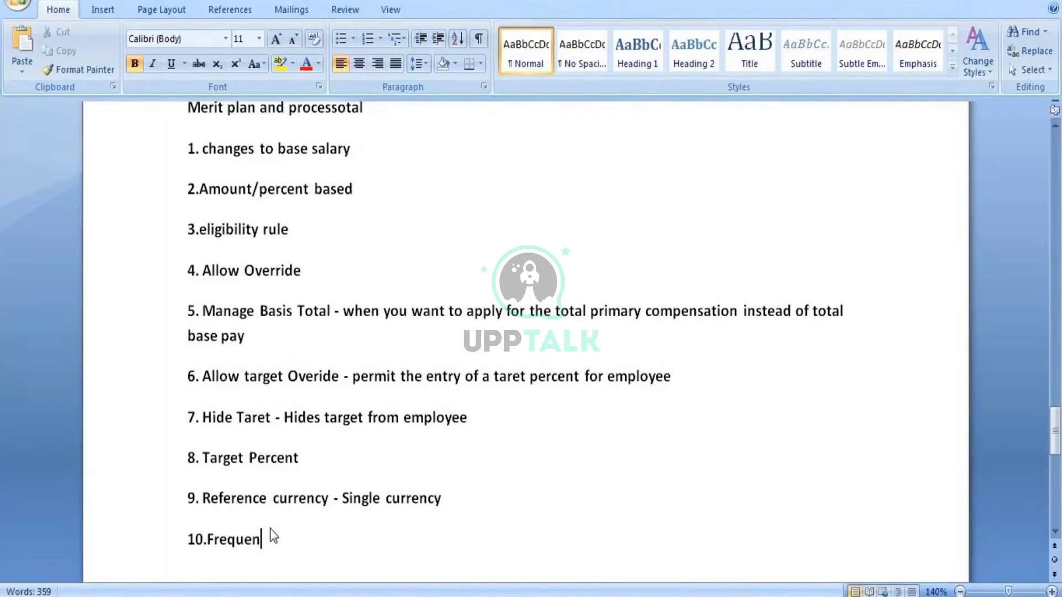
text(cy - Use)
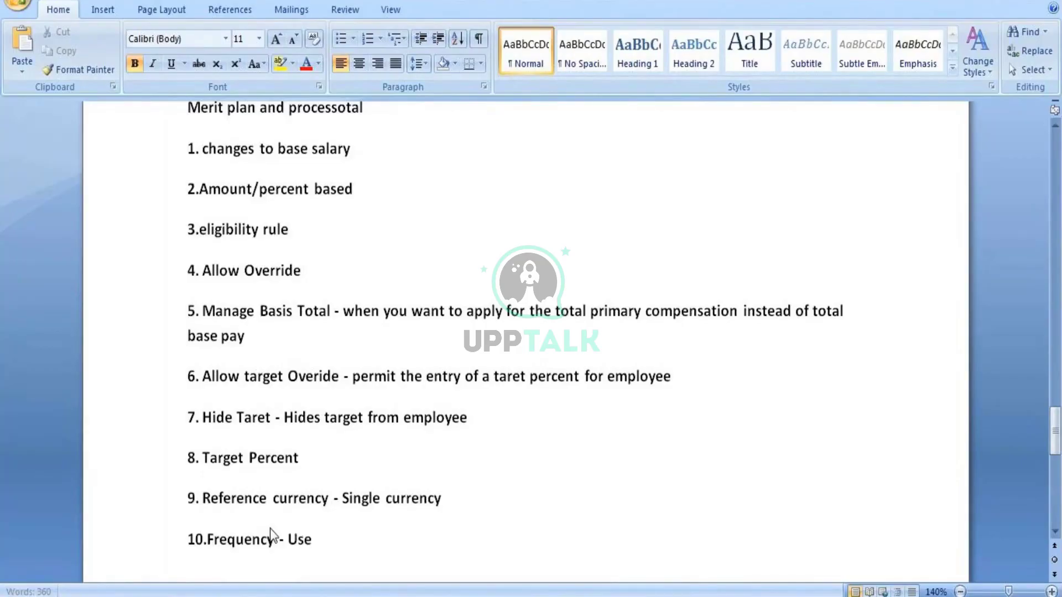
text(s to calcua)
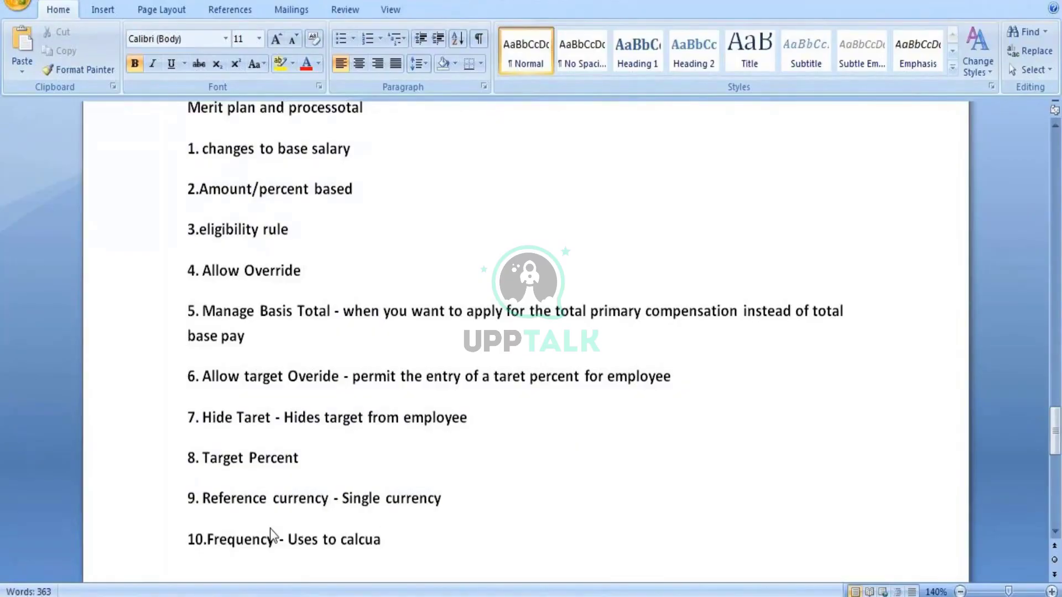
key(BackSpace)
text(late the )
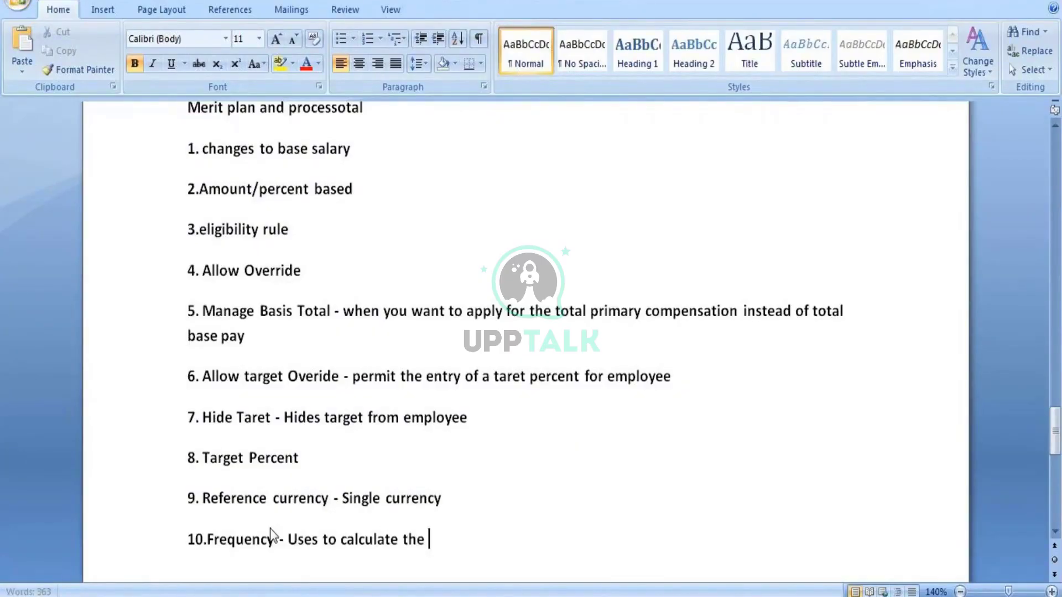
text(actu)
text(al )
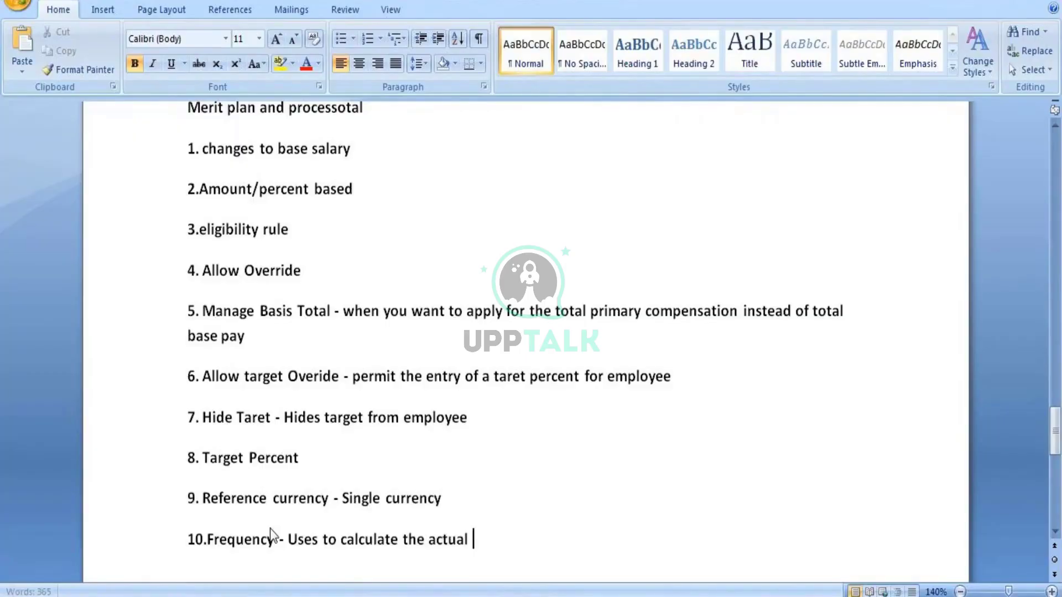
text(cost)
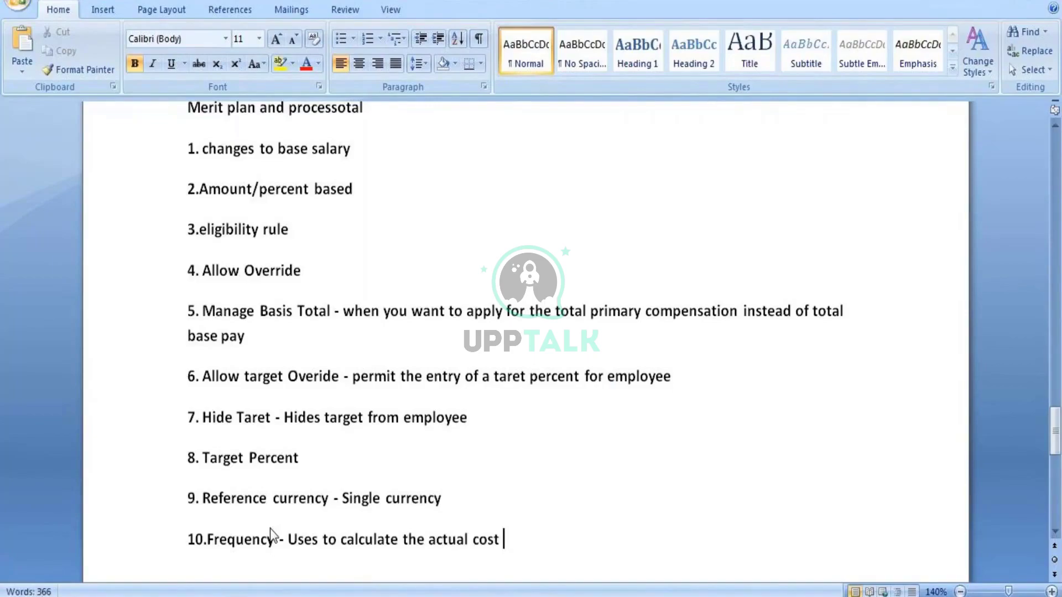
text( of the bon)
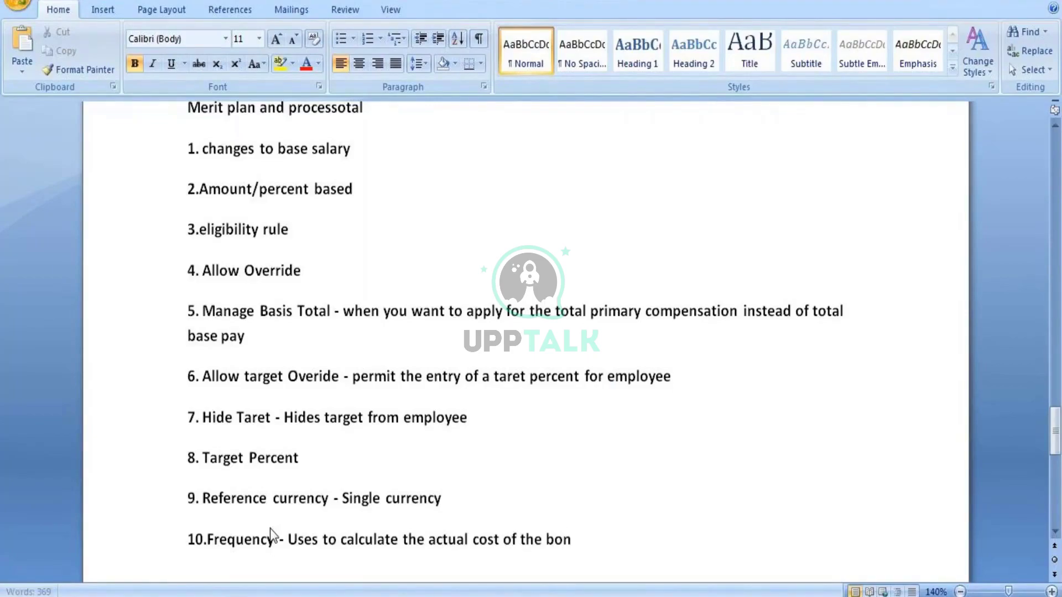
text(us)
- Switch to Workday, return to its home page and enter "stop pro" in the search to find the Stop Proxy task
key(ctrl+n)
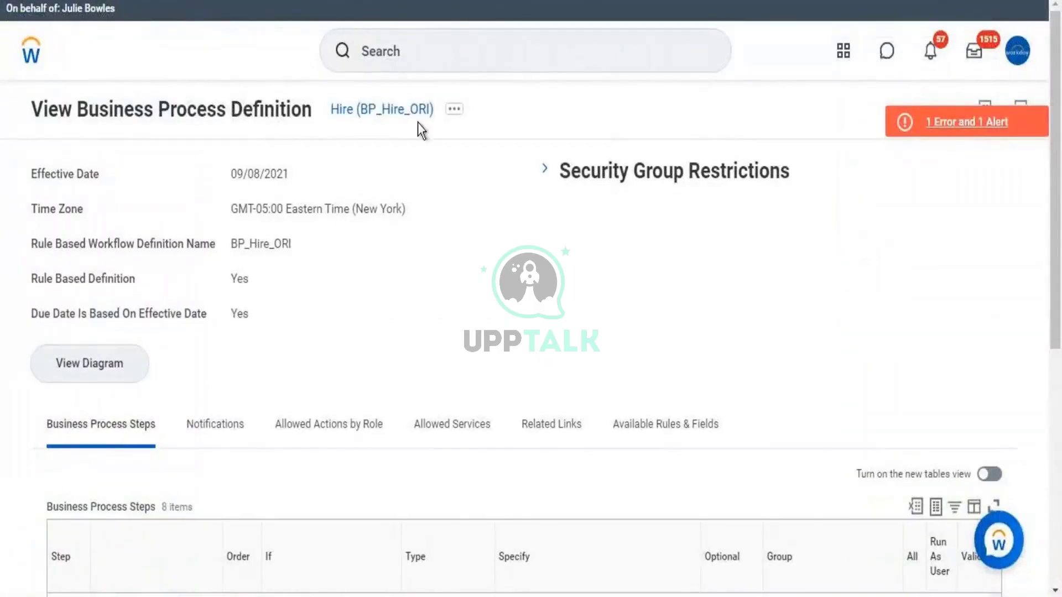
click(32, 56)
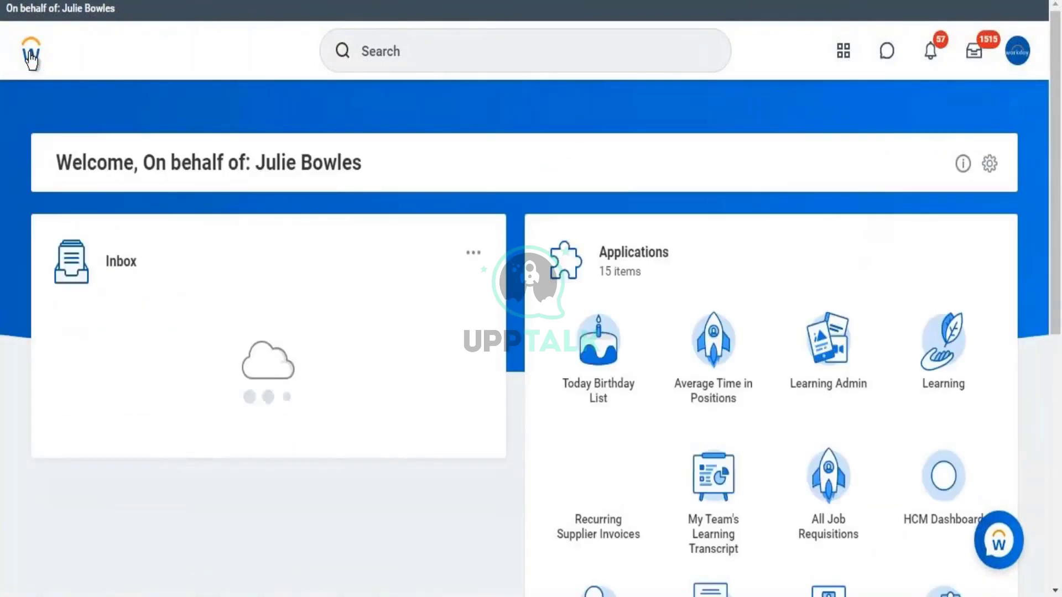
click(438, 42)
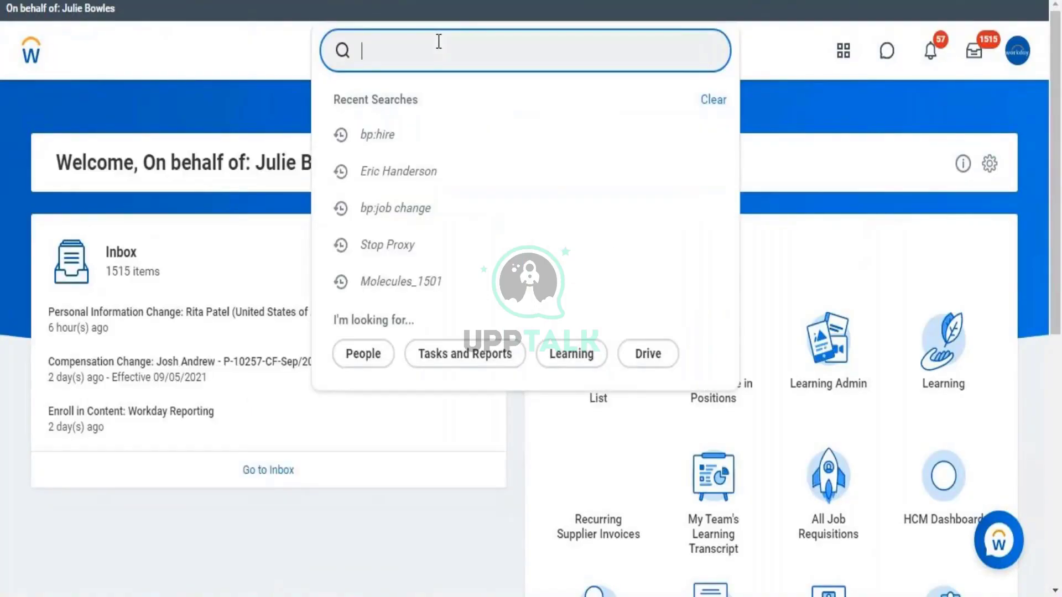
text(stop pro)
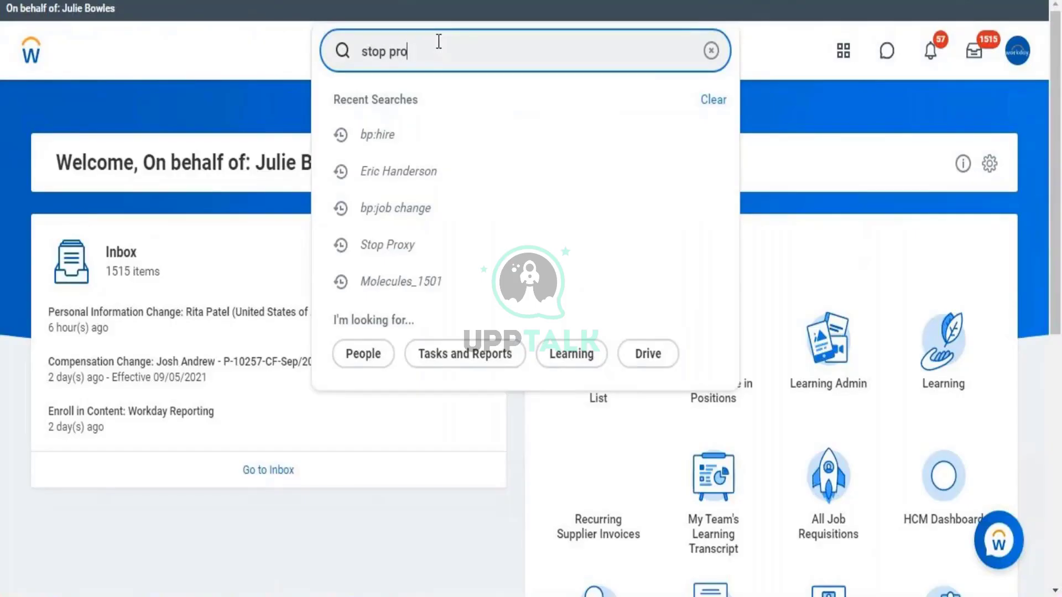
- Find the Stop Proxy task and end the current proxy session
text(xy)
key(Return)
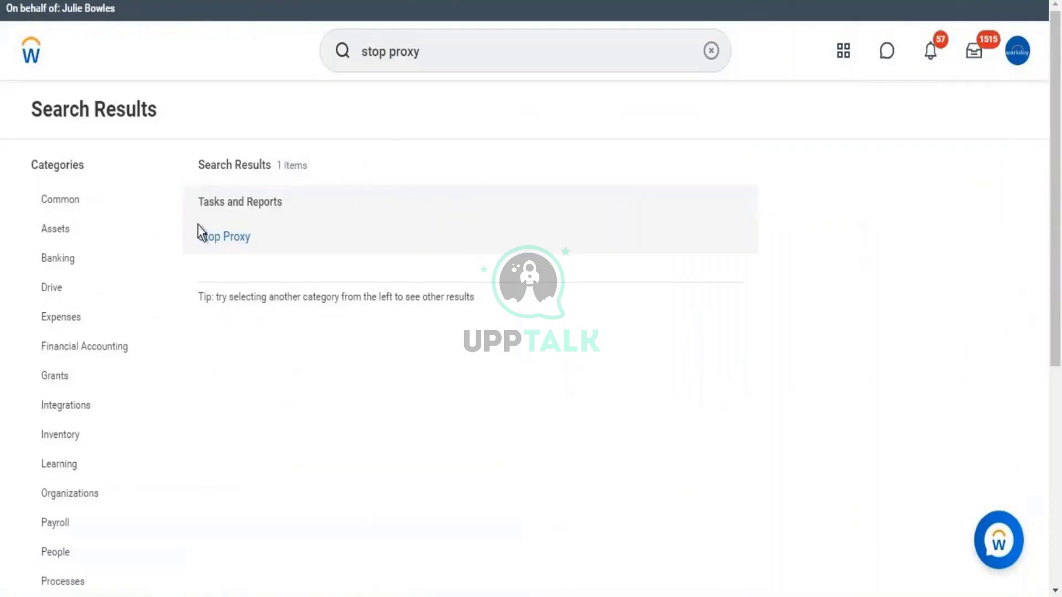
click(220, 237)
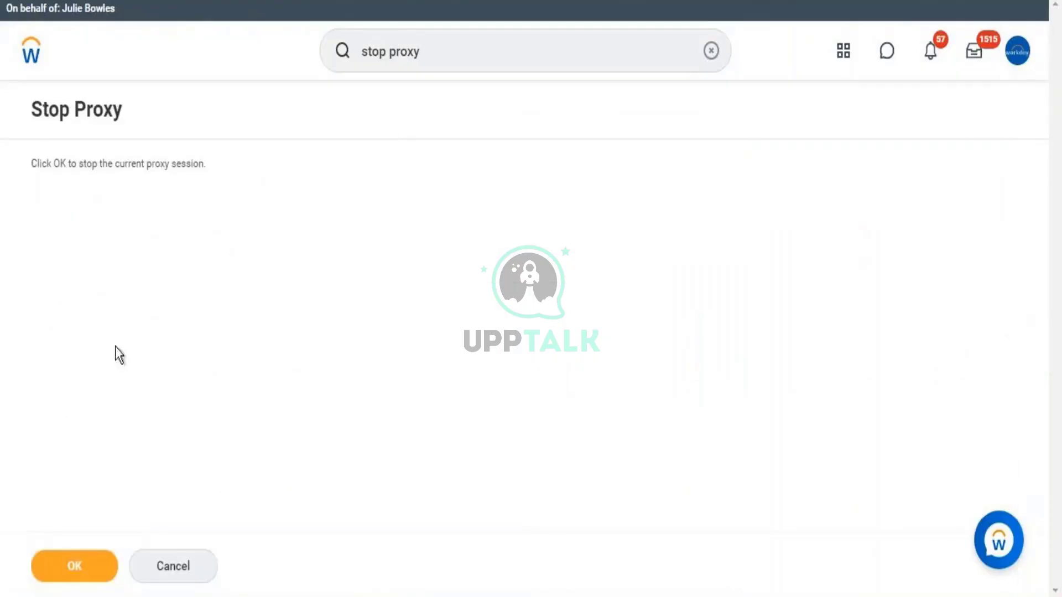
click(74, 575)
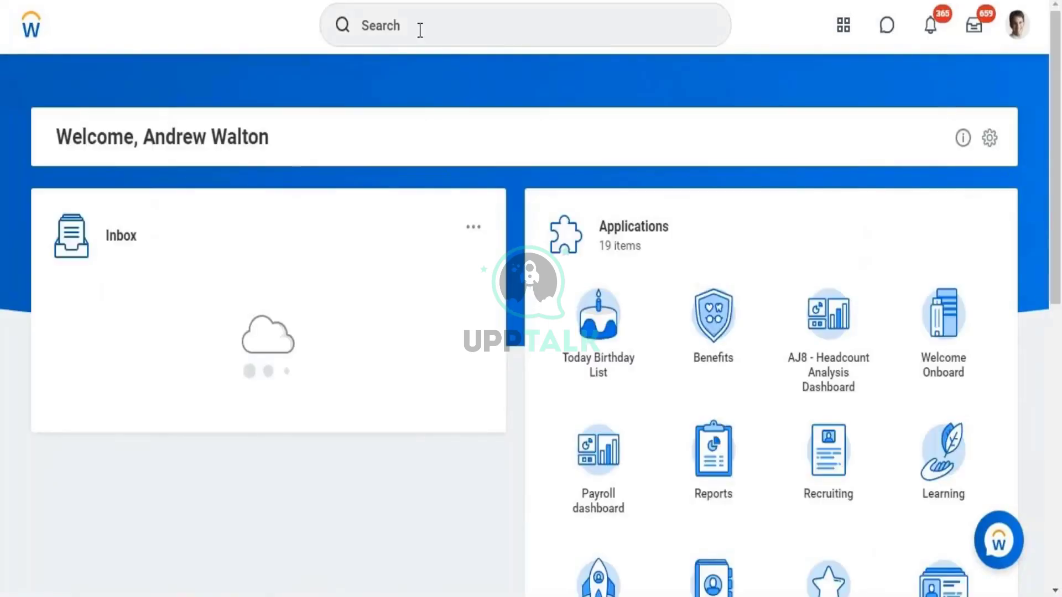
- Search for the Create Compensation Eligibility Rule task and open it
click(420, 30)
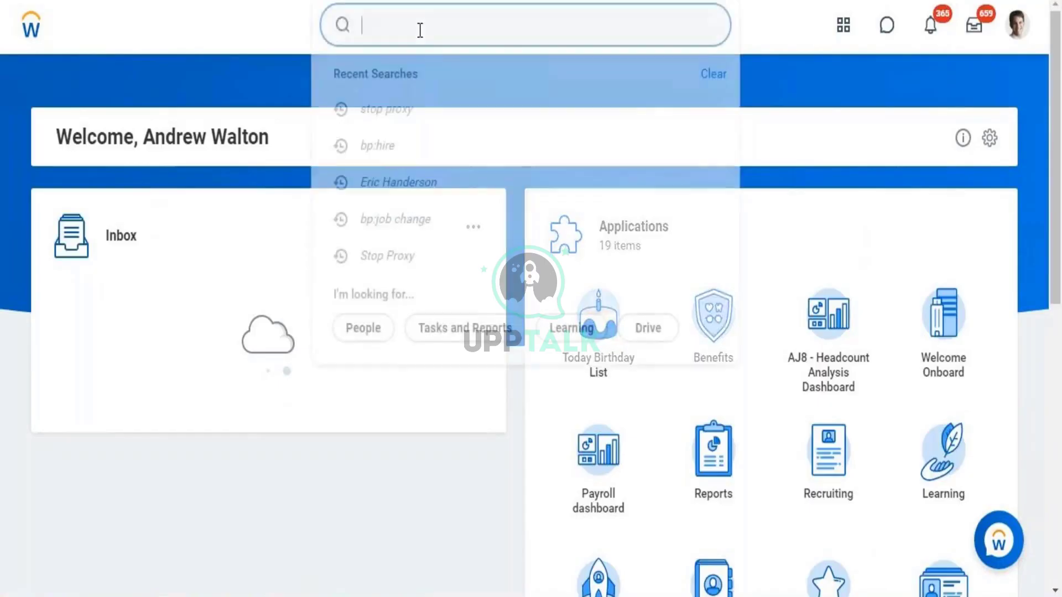
text(cre)
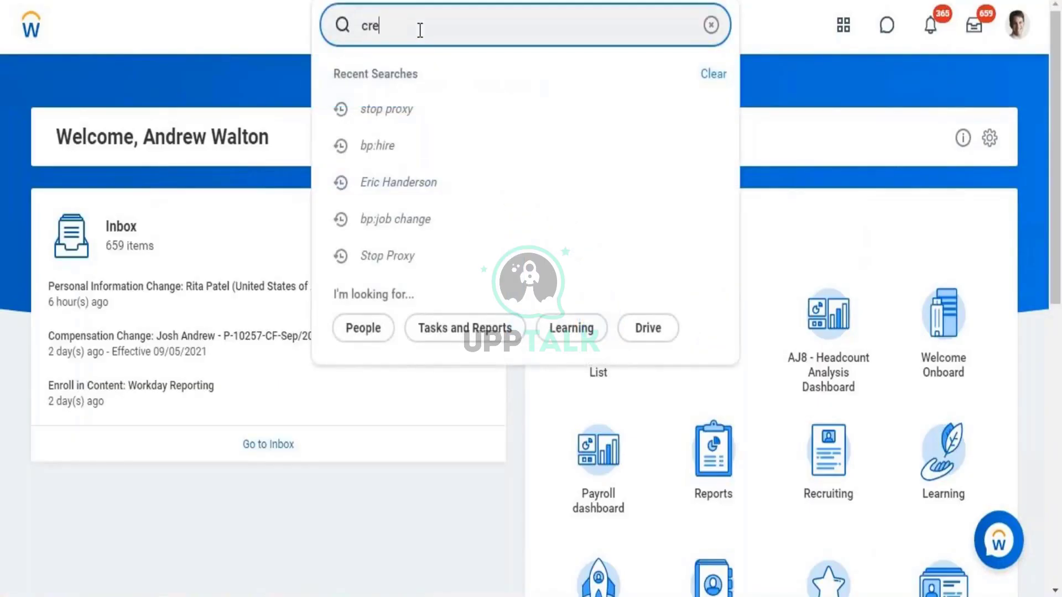
text(ate compensation e)
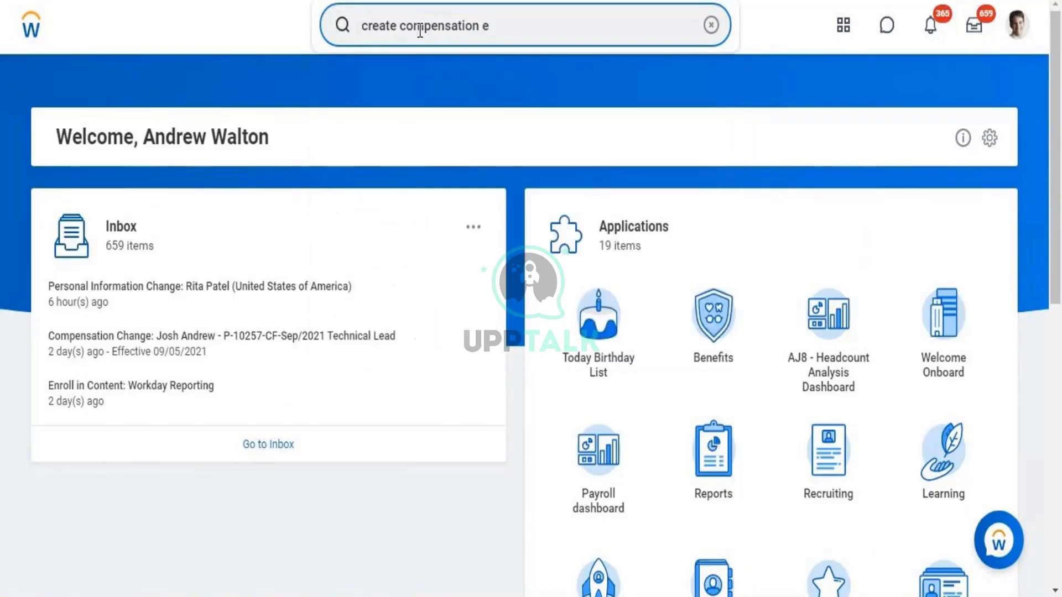
text(lig)
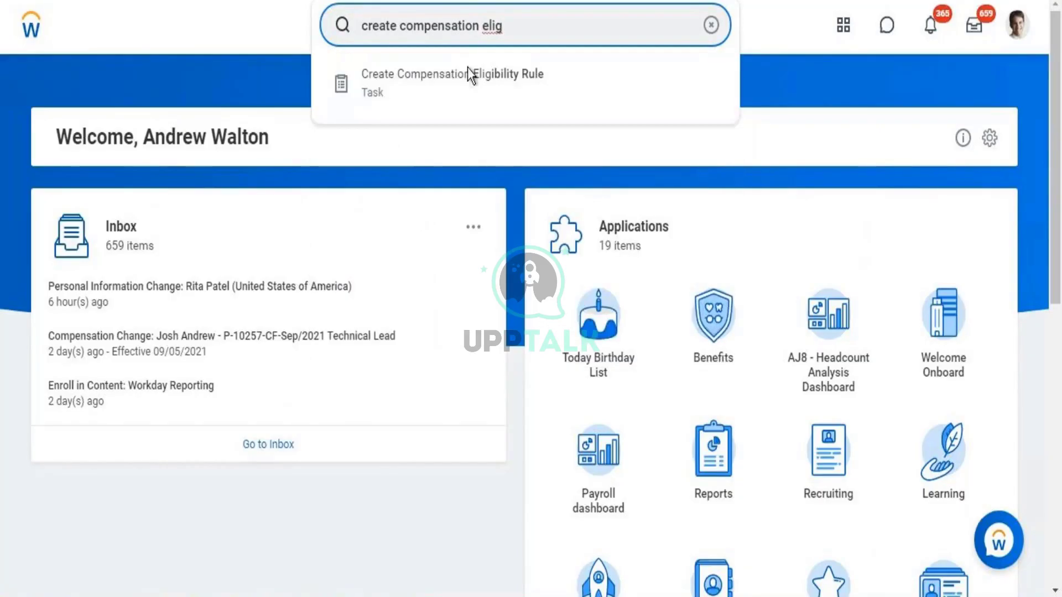
click(464, 84)
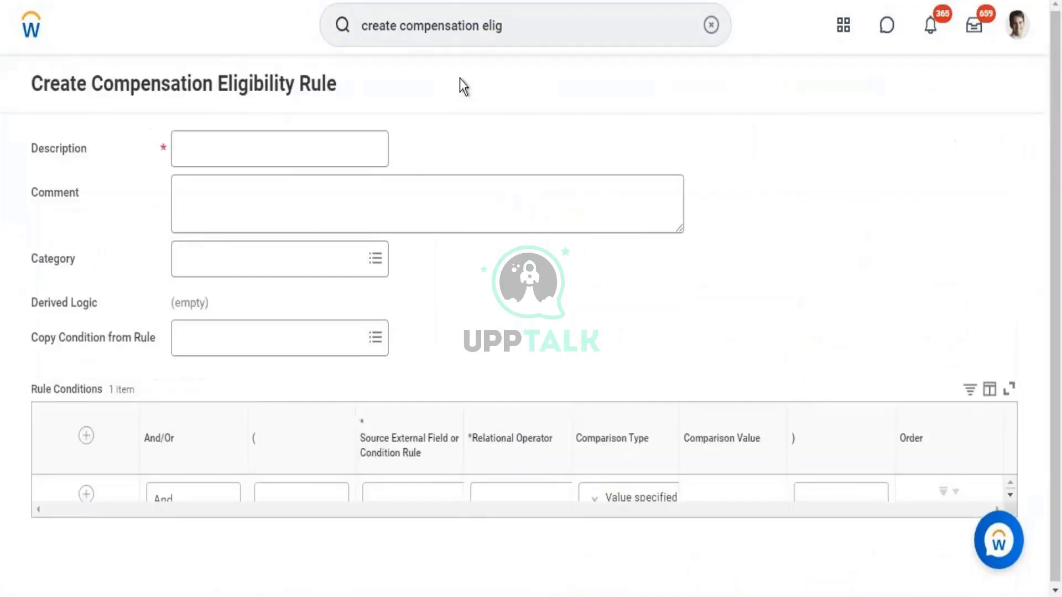
- Enter "Eligibility Rule - For Merit Plan Config" as the rule's description
click(266, 139)
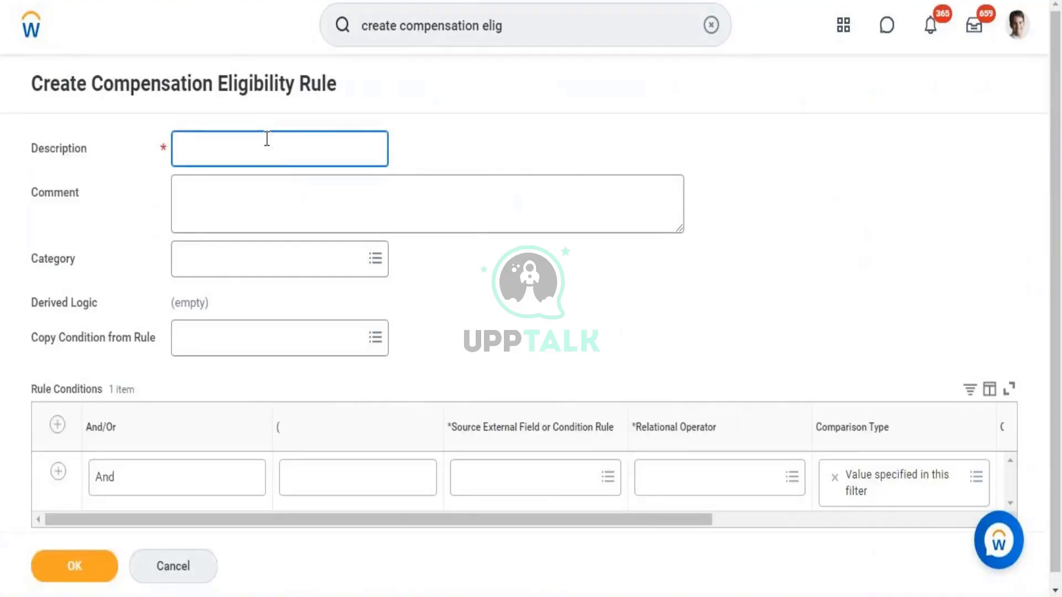
text(Eligibility Rule )
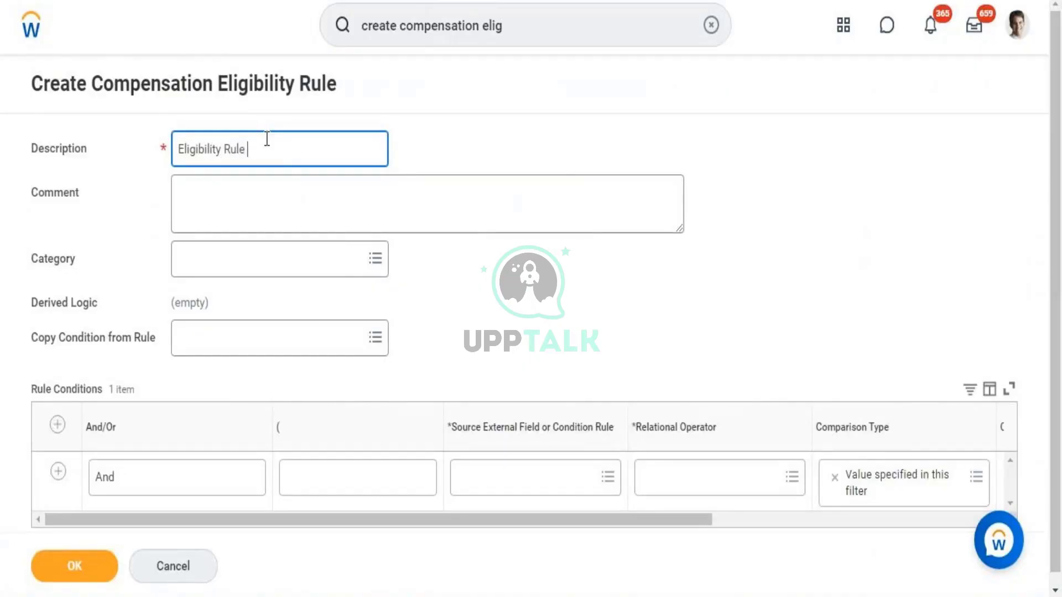
text(-)
text(For Merit Plan Config)
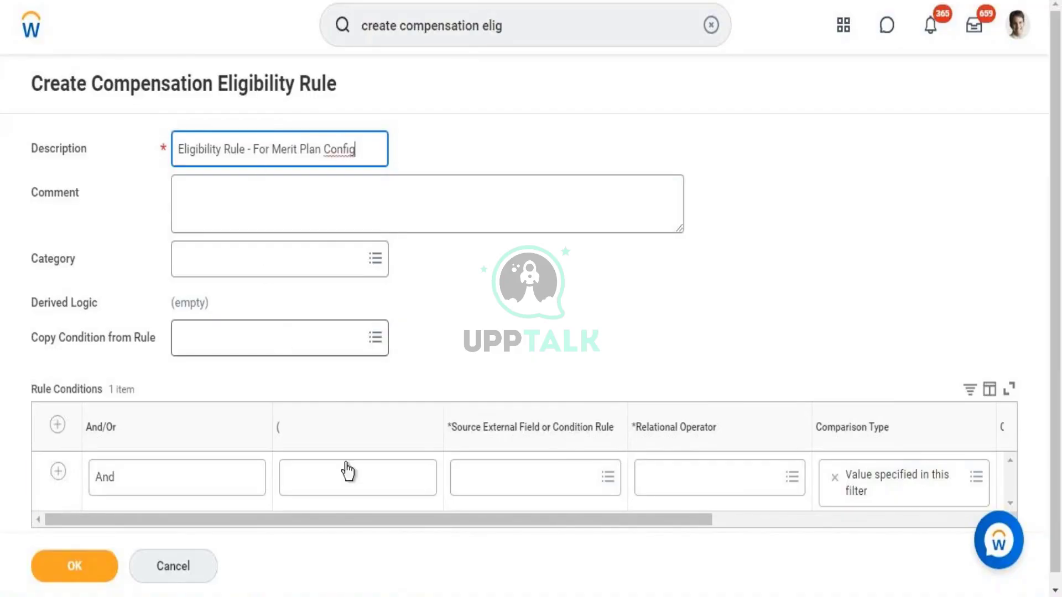
click(517, 491)
text(S)
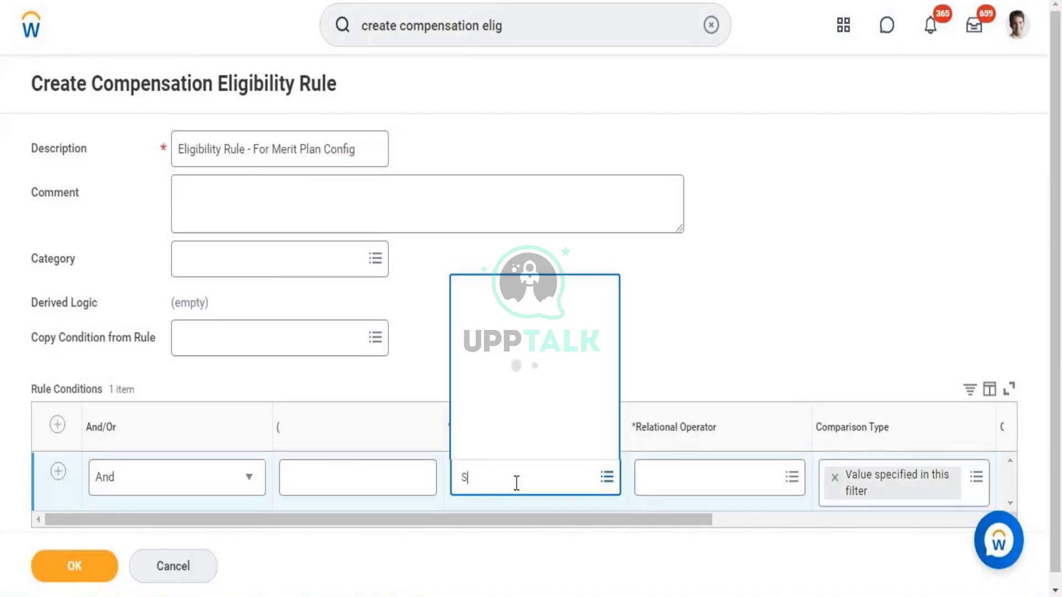
text(upervisory)
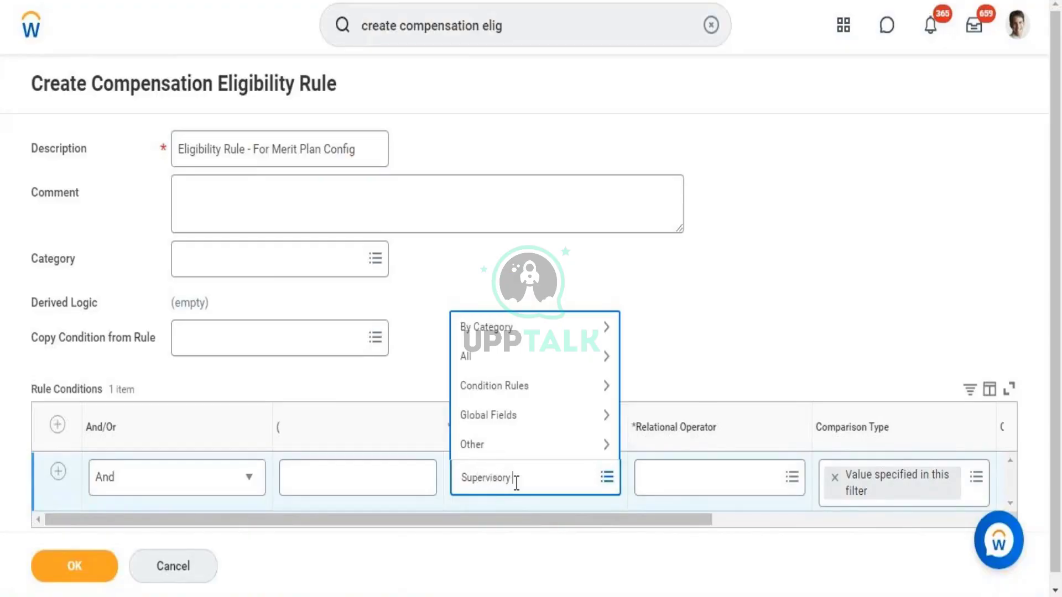
text( org)
key(BackSpace)
key(BackSpace)
key(BackSpace)
key(BackSpace)
key(BackSpace)
key(BackSpace)
key(BackSpace)
key(BackSpace)
key(BackSpace)
key(BackSpace)
key(BackSpace)
key(BackSpace)
key(BackSpace)
- Search the source fields for Organization and pick Organizations and Subordinates (Static Prompt) for the first rule condition
text(Organization)
key(Return)
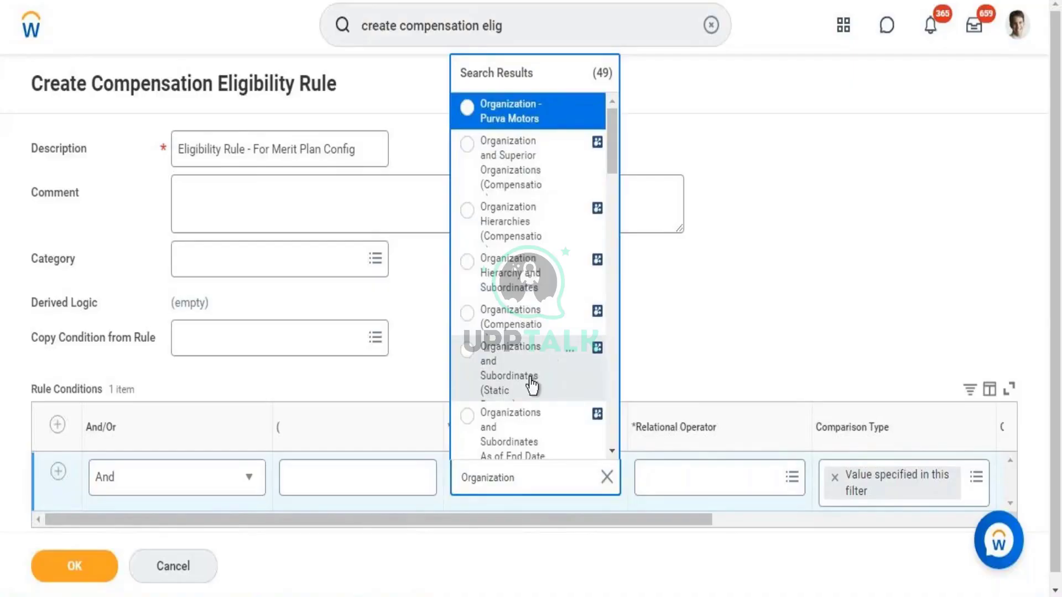
click(613, 453)
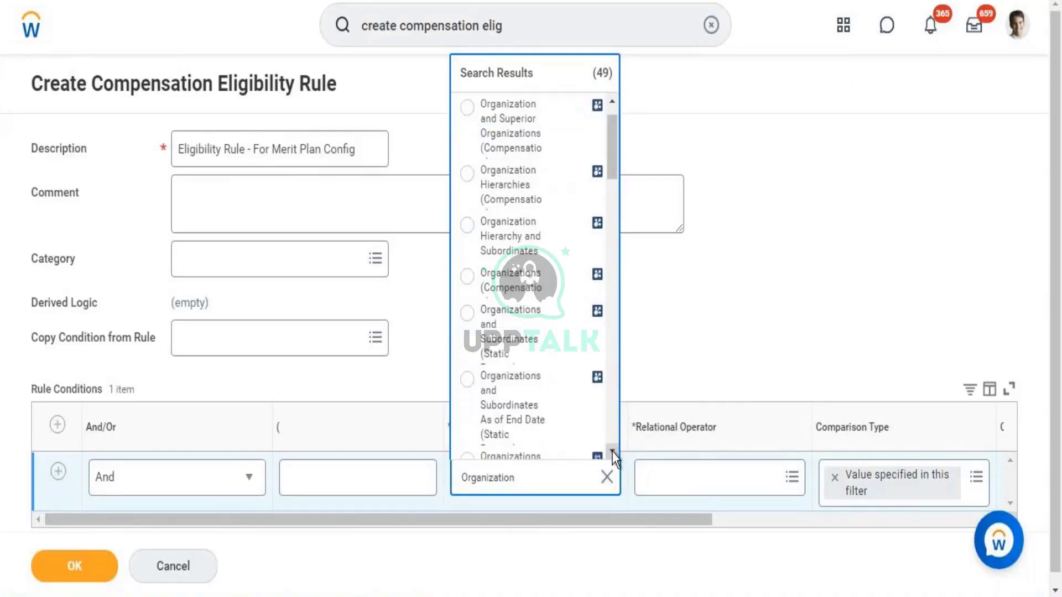
click(613, 454)
click(613, 453)
click(613, 454)
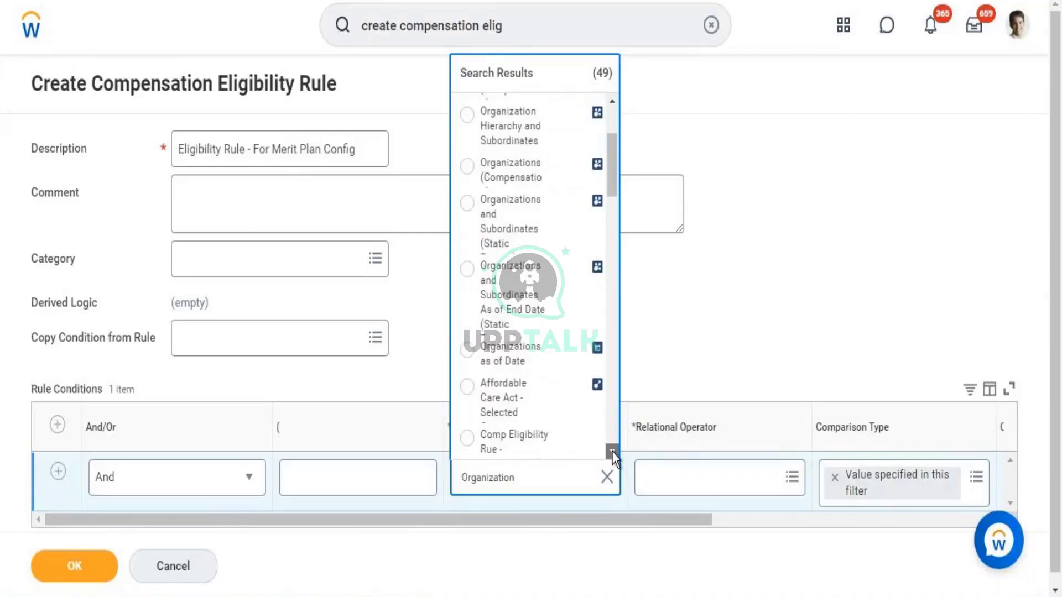
click(613, 453)
click(613, 453)
click(613, 453)
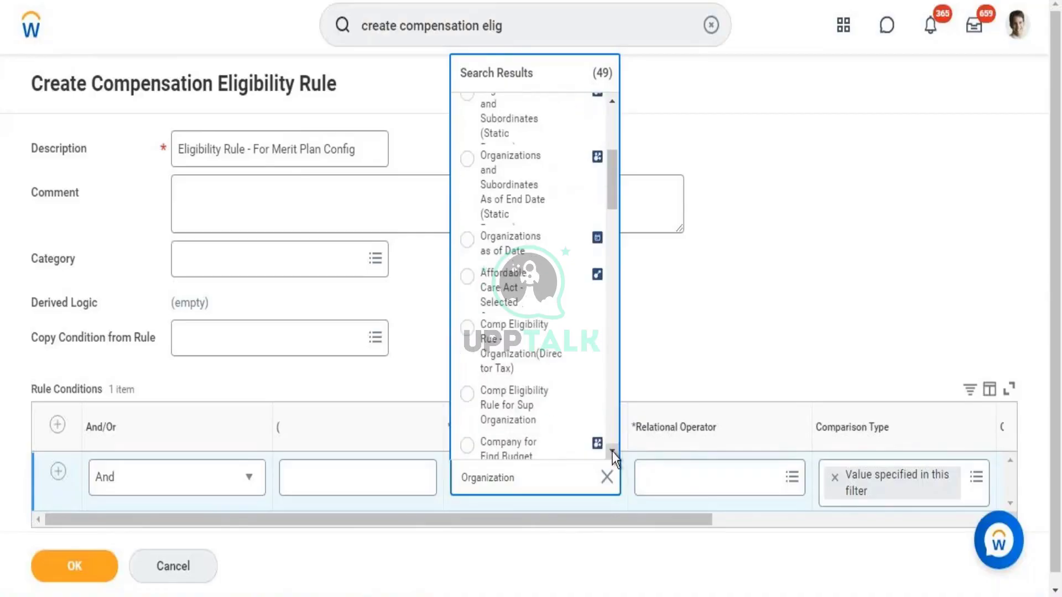
click(611, 103)
click(612, 103)
click(611, 103)
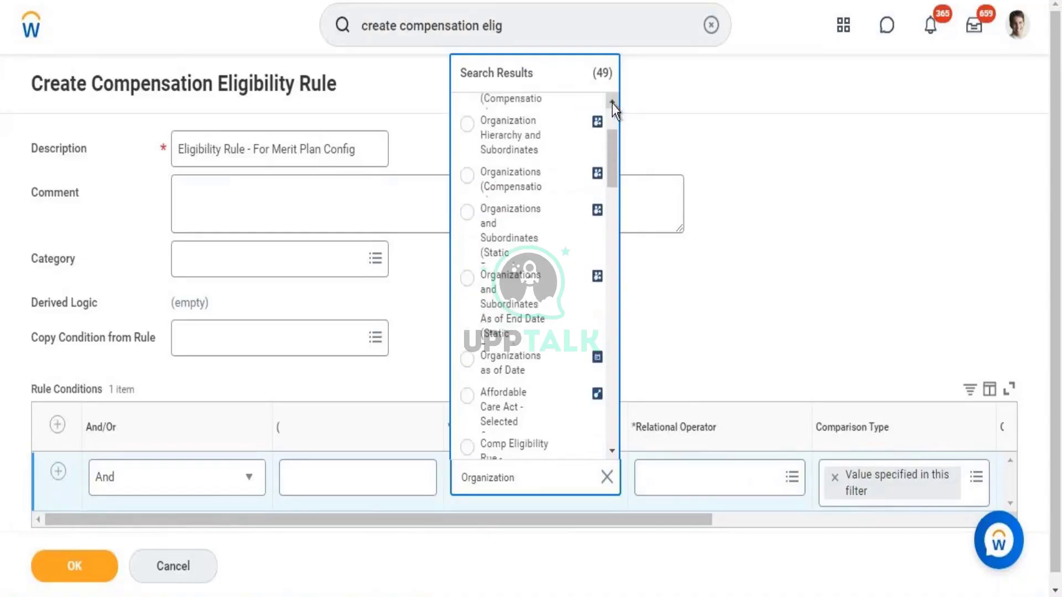
click(612, 103)
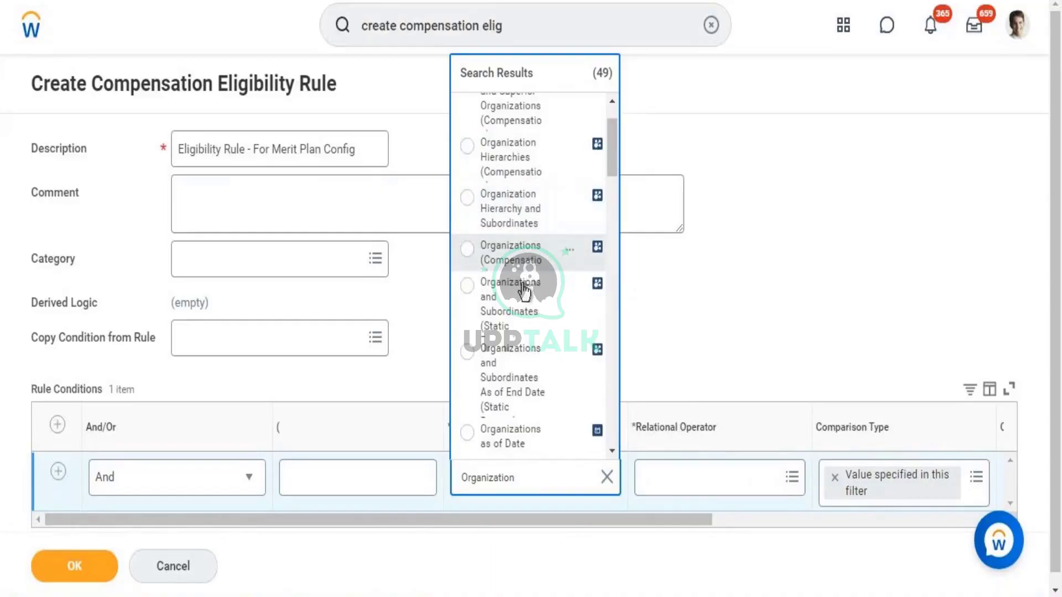
click(520, 323)
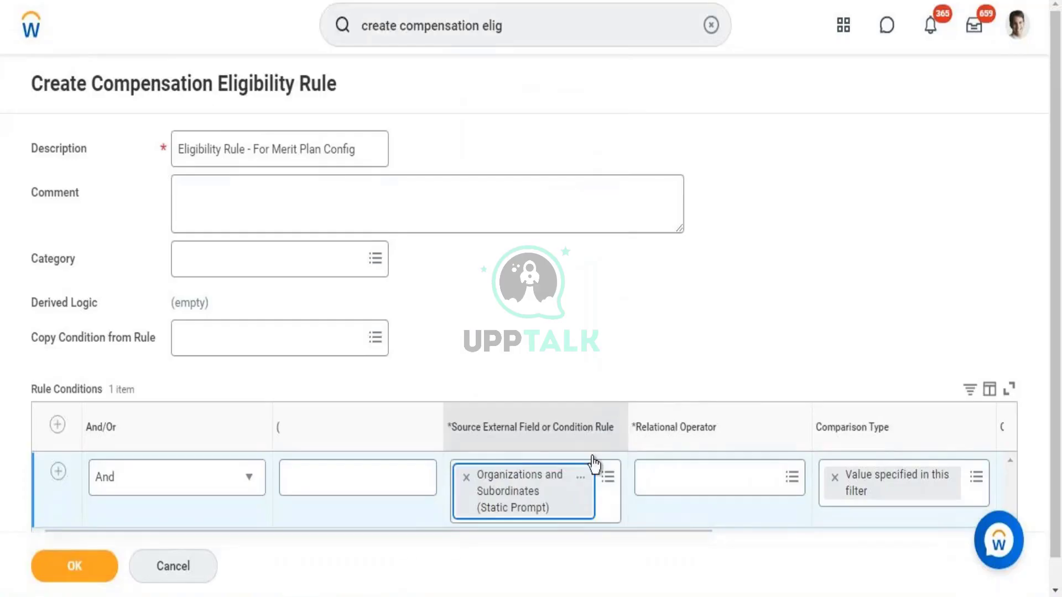
- Replace the first rule condition's source field with Organizations (Compensation)
click(466, 478)
text(orga)
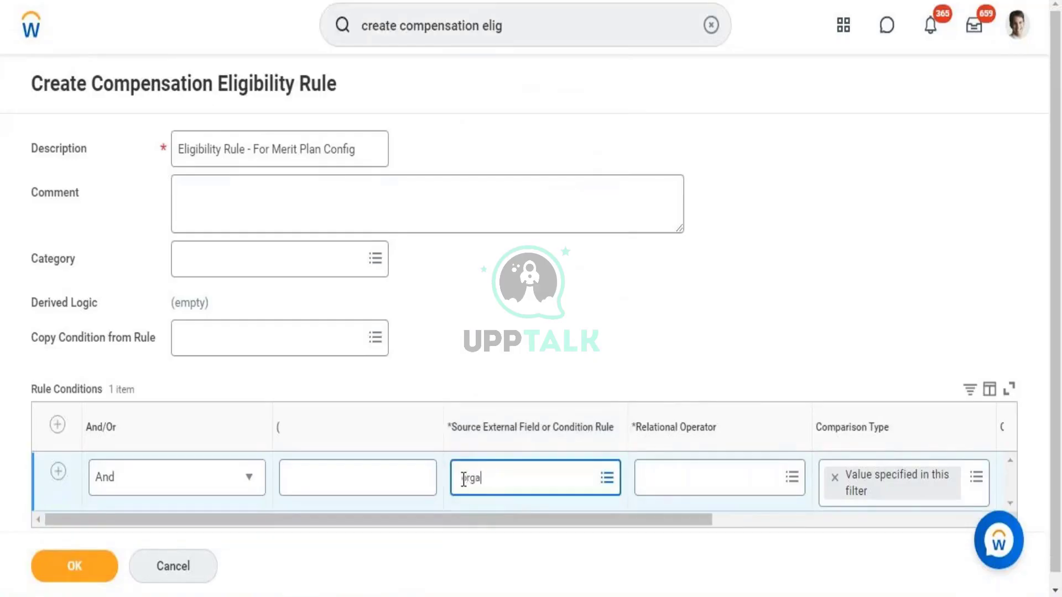
text(nzation)
key(Return)
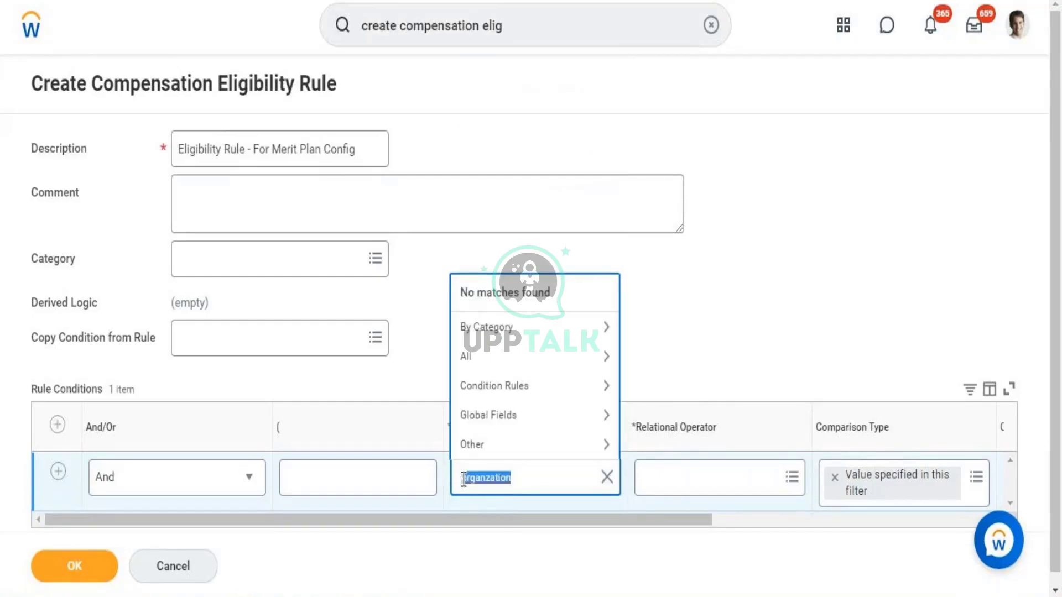
click(527, 471)
key(BackSpace)
key(BackSpace)
key(BackSpace)
key(BackSpace)
key(BackSpace)
key(BackSpace)
key(BackSpace)
key(BackSpace)
key(BackSpace)
text(Organization)
key(Return)
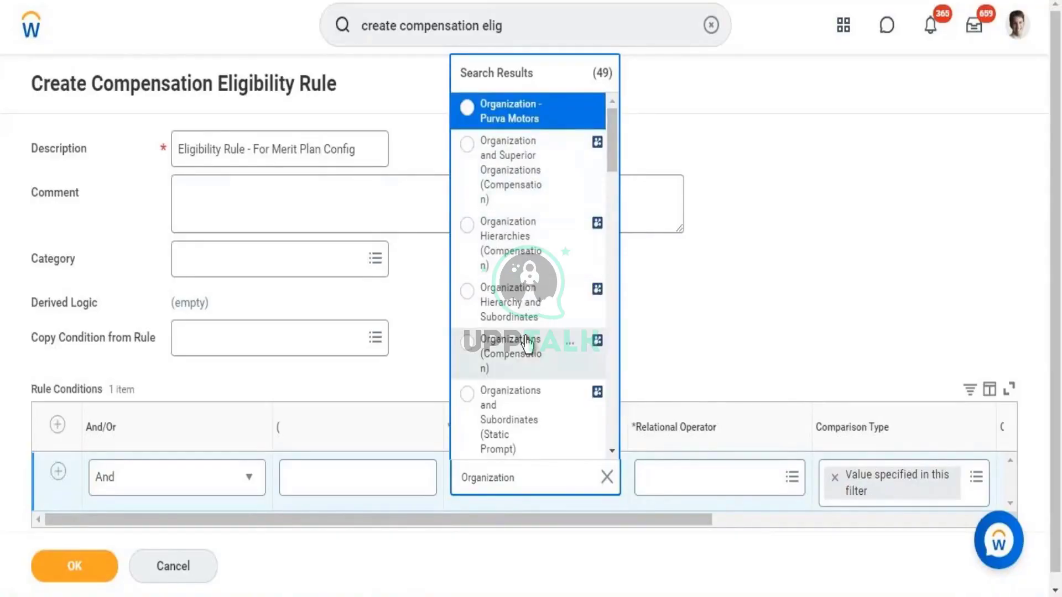
click(513, 363)
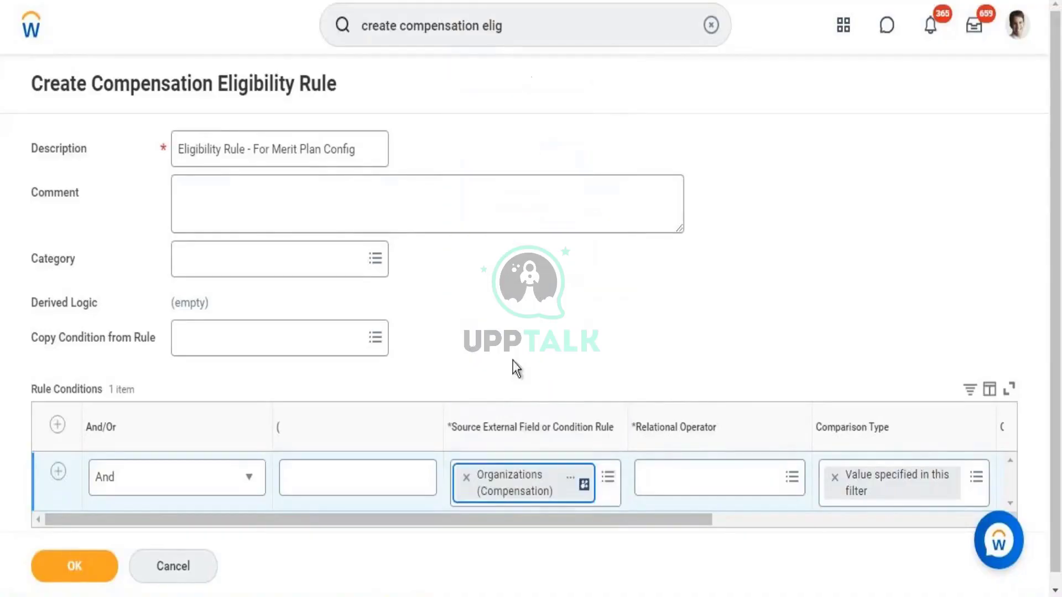
- Set the condition's relational operator to "any in the selection list"
click(665, 479)
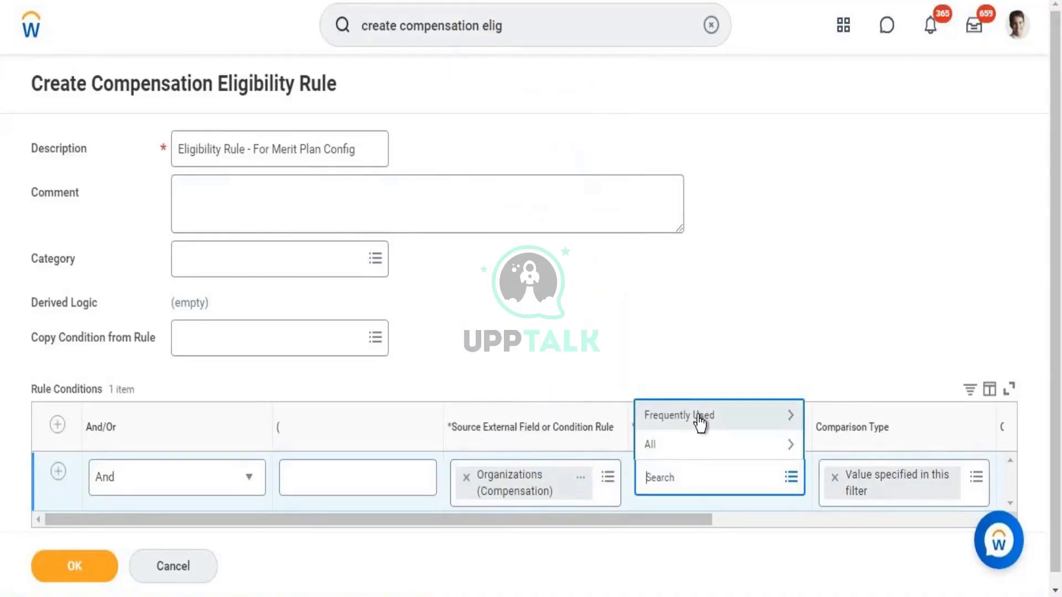
click(700, 420)
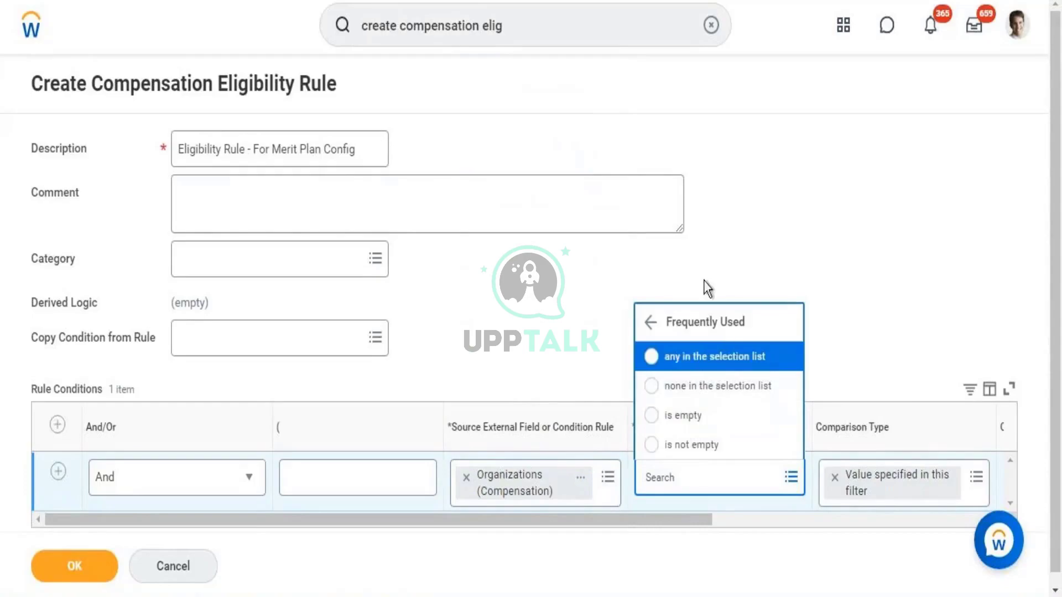
click(706, 358)
- Search comparison values by the manager's first name, choose the Workday HR Information Systems organization, and save the rule
drag(624, 520, 814, 519)
click(789, 465)
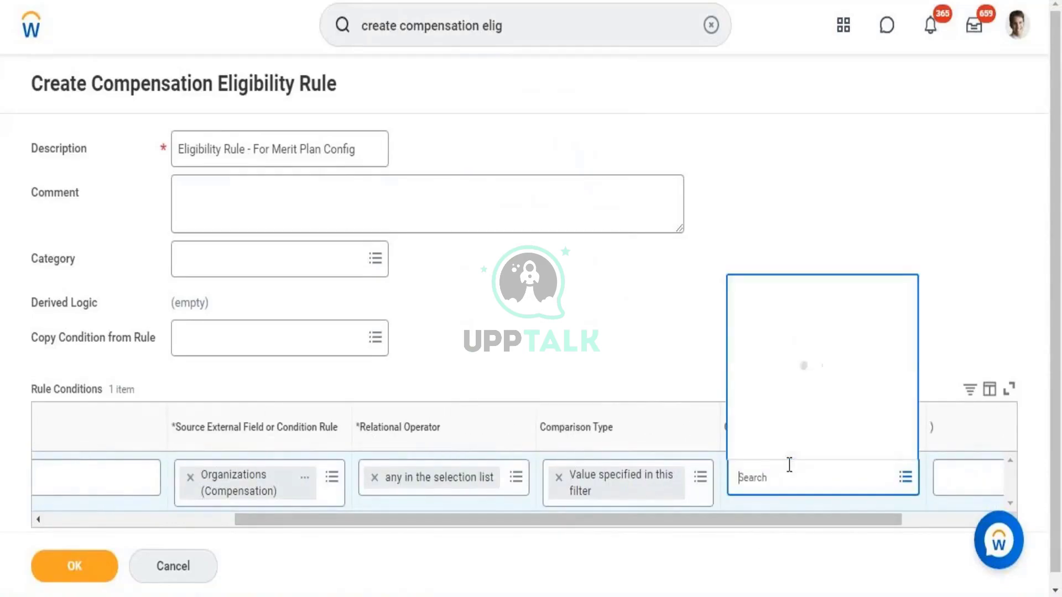
text(melissa)
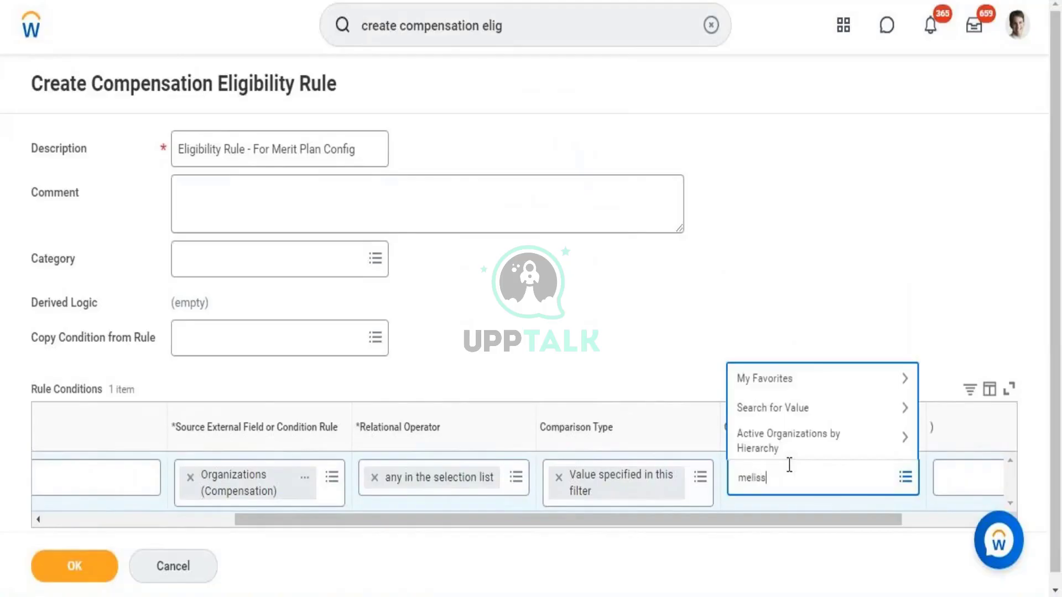
key(Return)
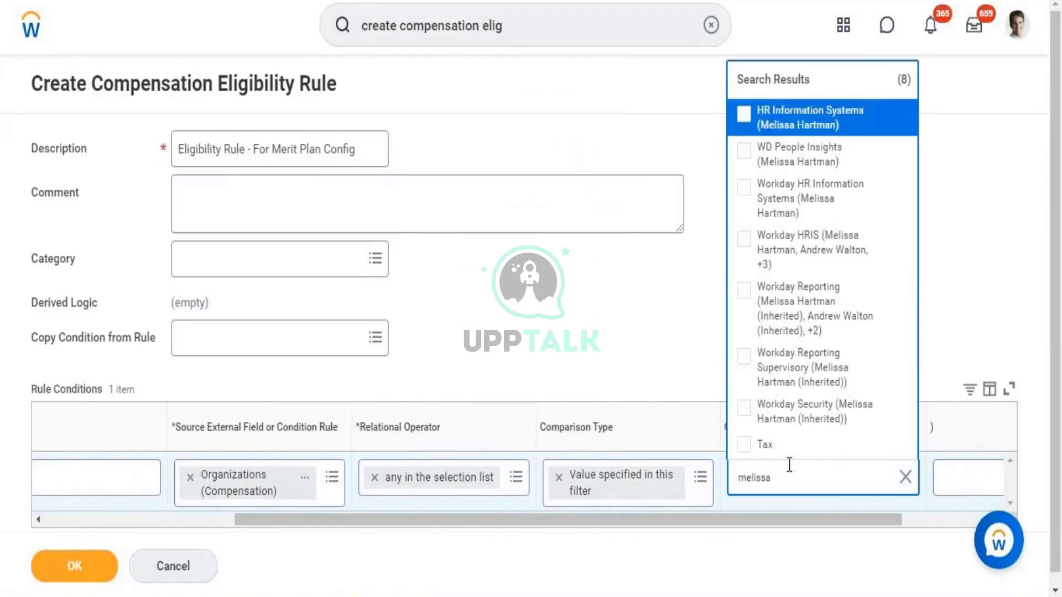
click(792, 203)
click(627, 364)
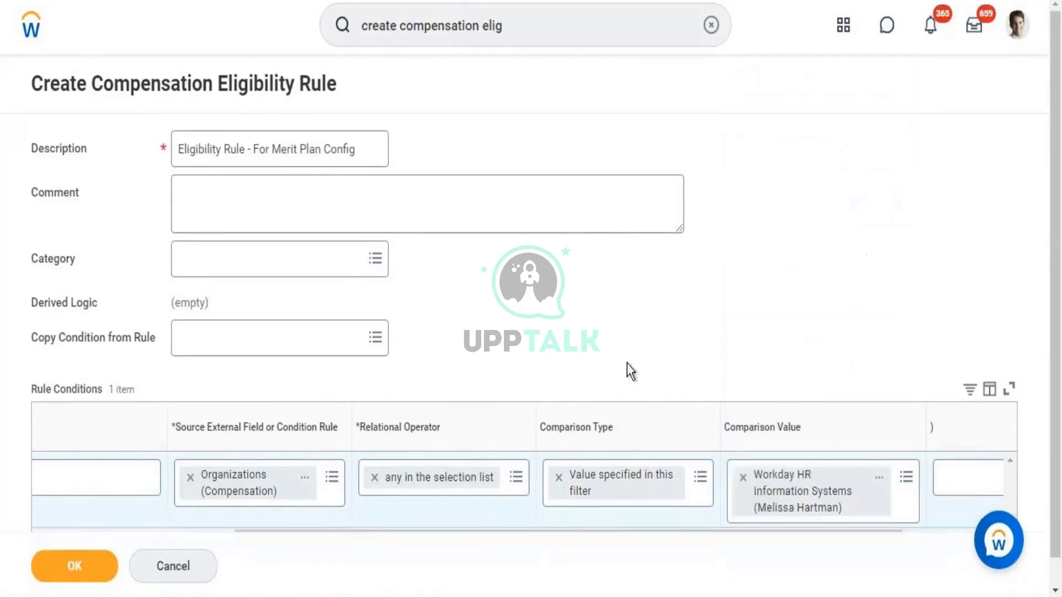
click(90, 569)
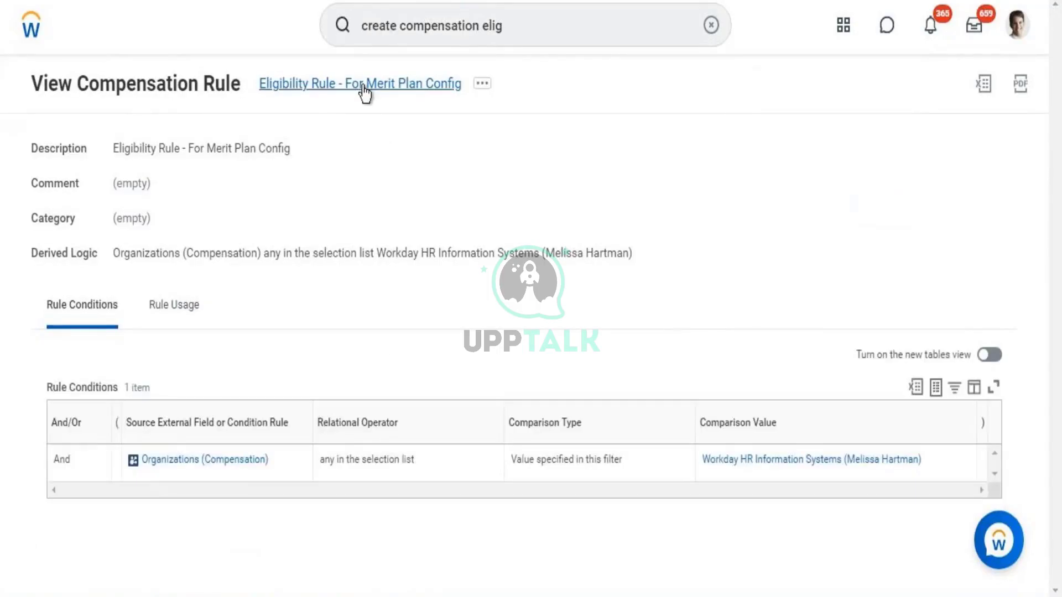
- Copy the rule name "Eligibility Rule - For Merit Plan Config", paste it below the existing notes in Notepad, and return to Workday
right_click(363, 90)
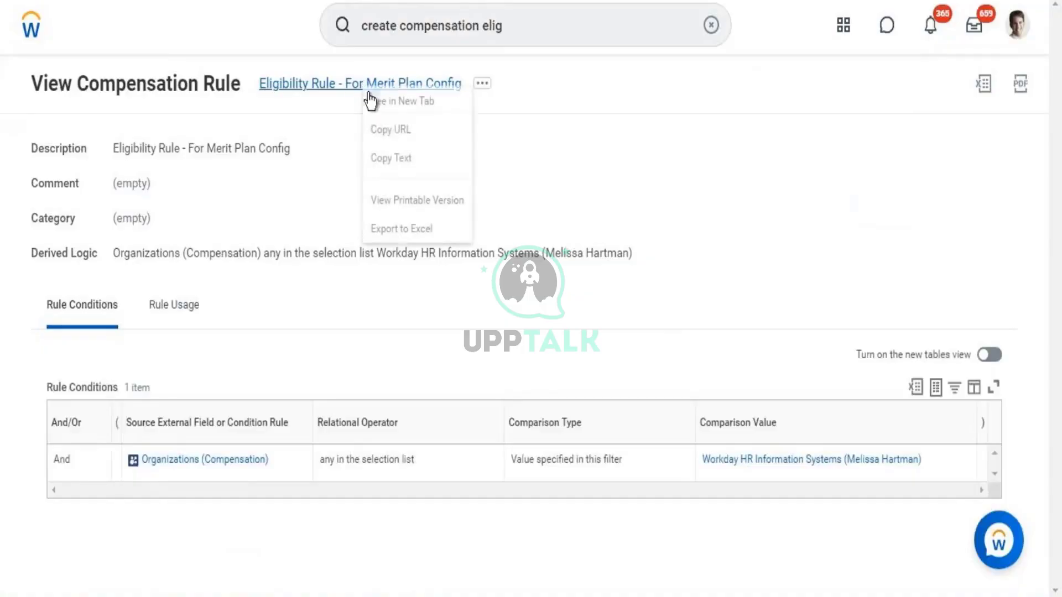
click(410, 161)
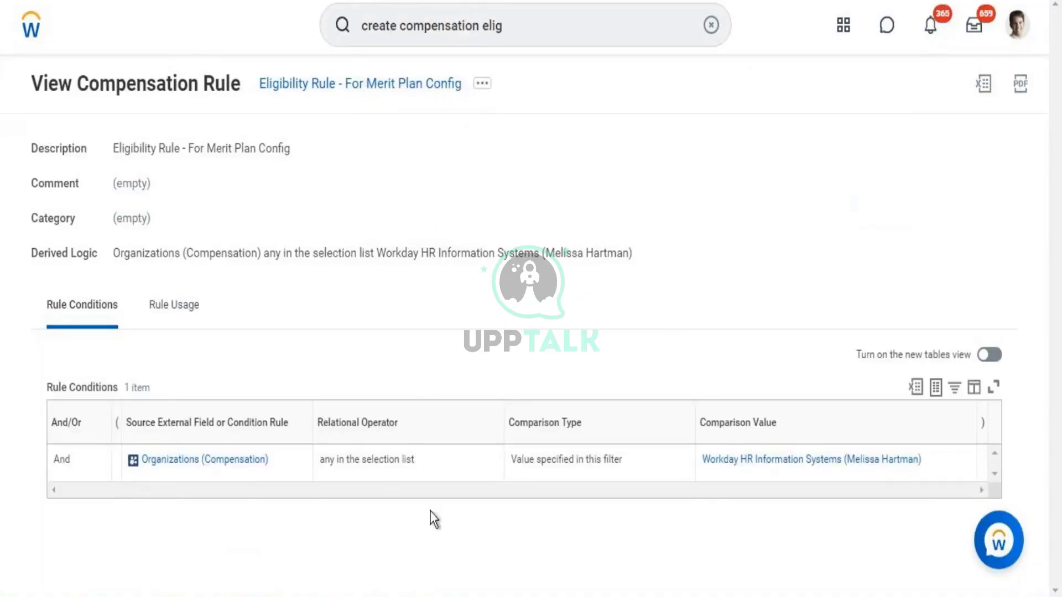
key(alt+Tab)
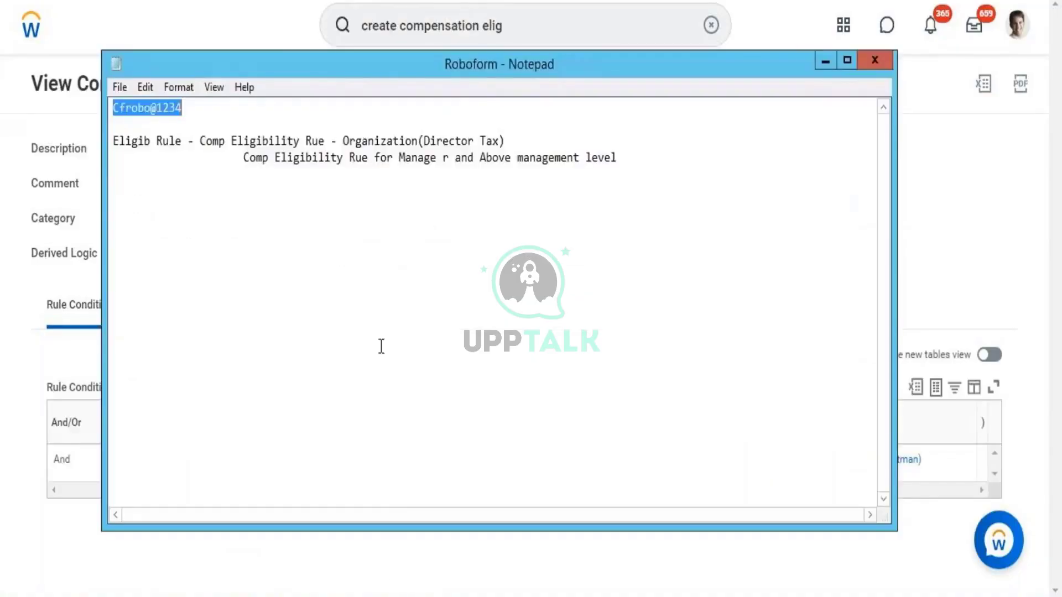
click(640, 159)
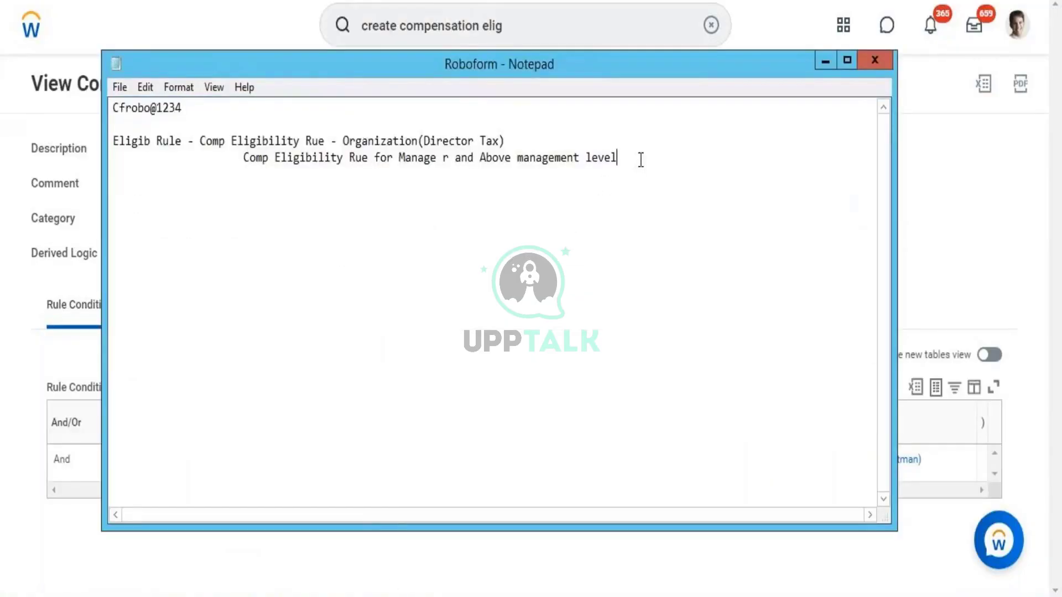
key(Return)
key(Return)
text(Eligibility Rule - For Merit Plan Config)
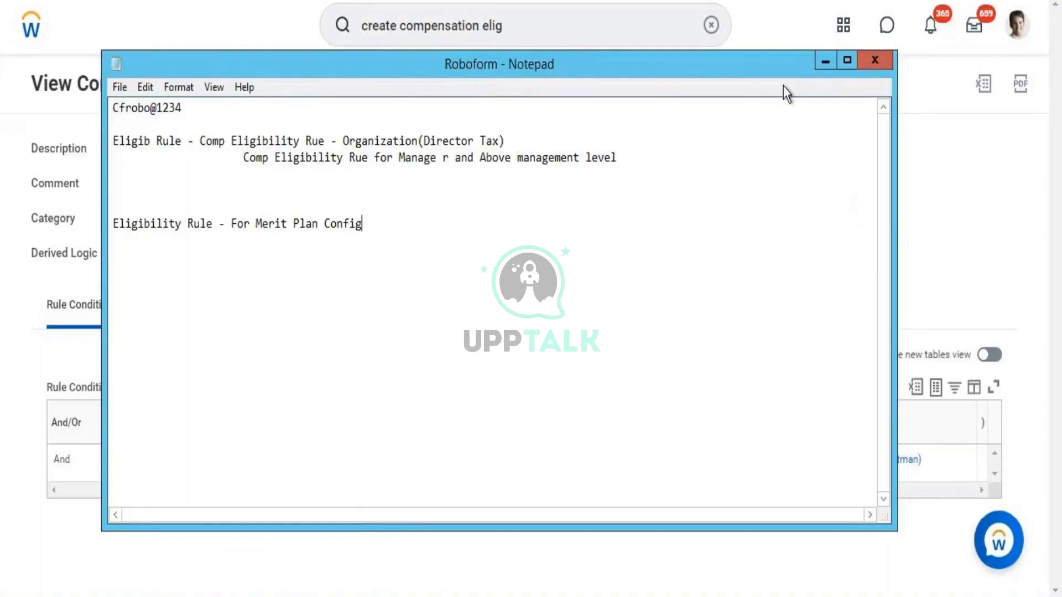
click(824, 60)
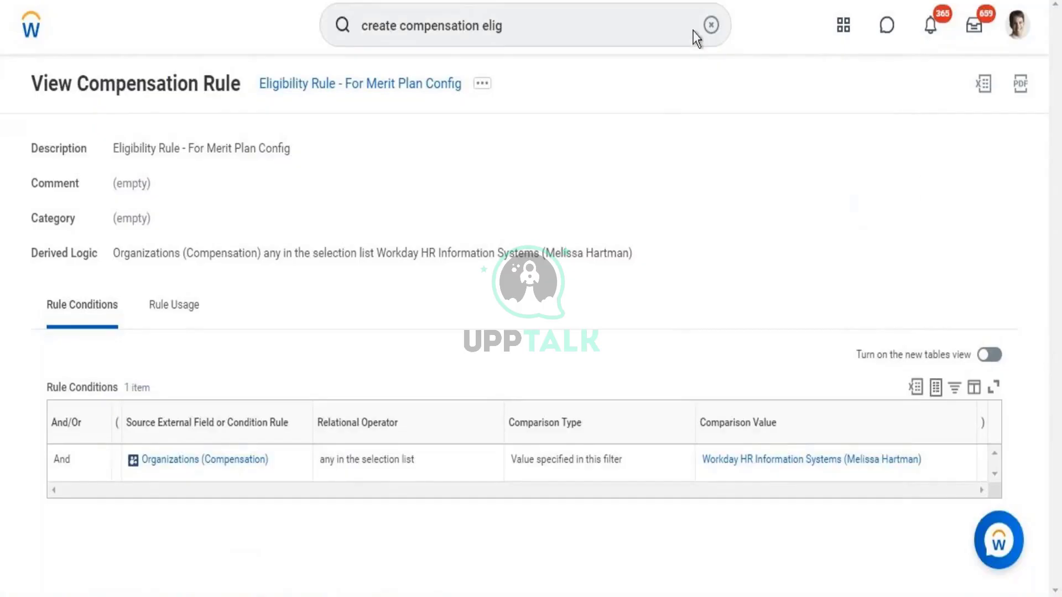
click(581, 39)
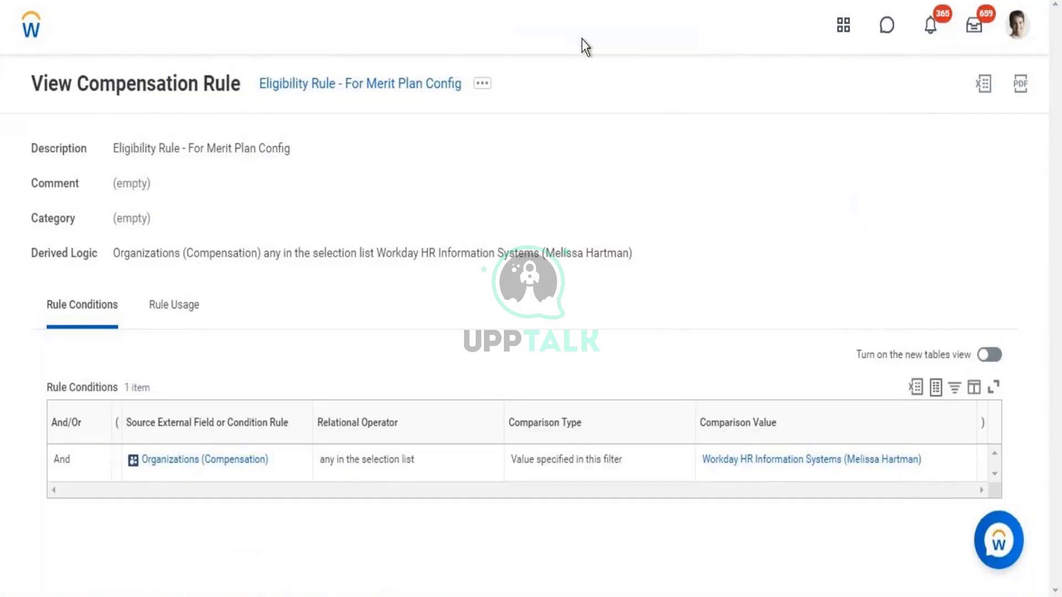
click(556, 39)
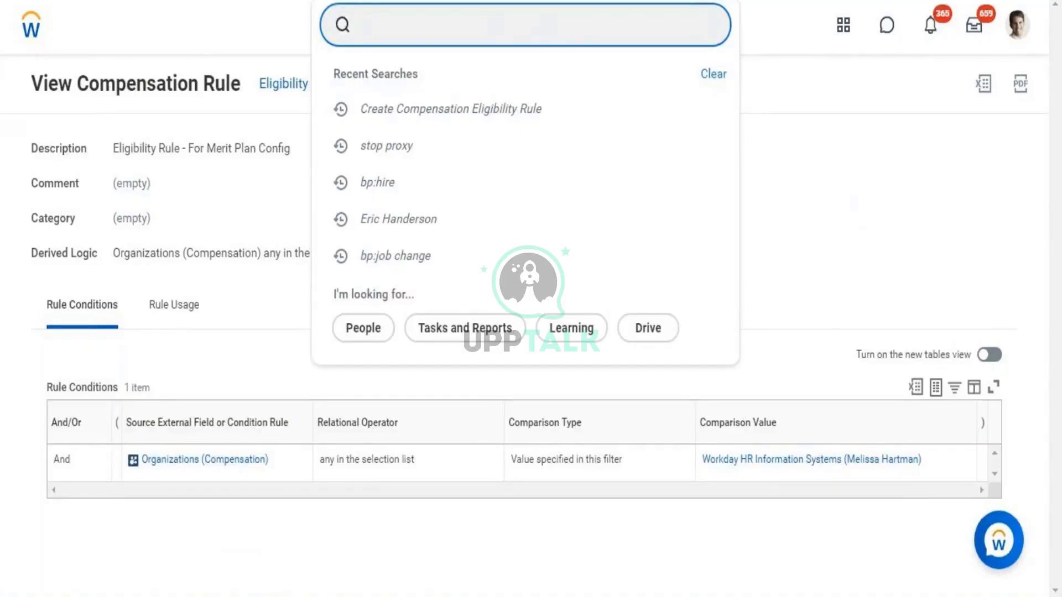
text(access)
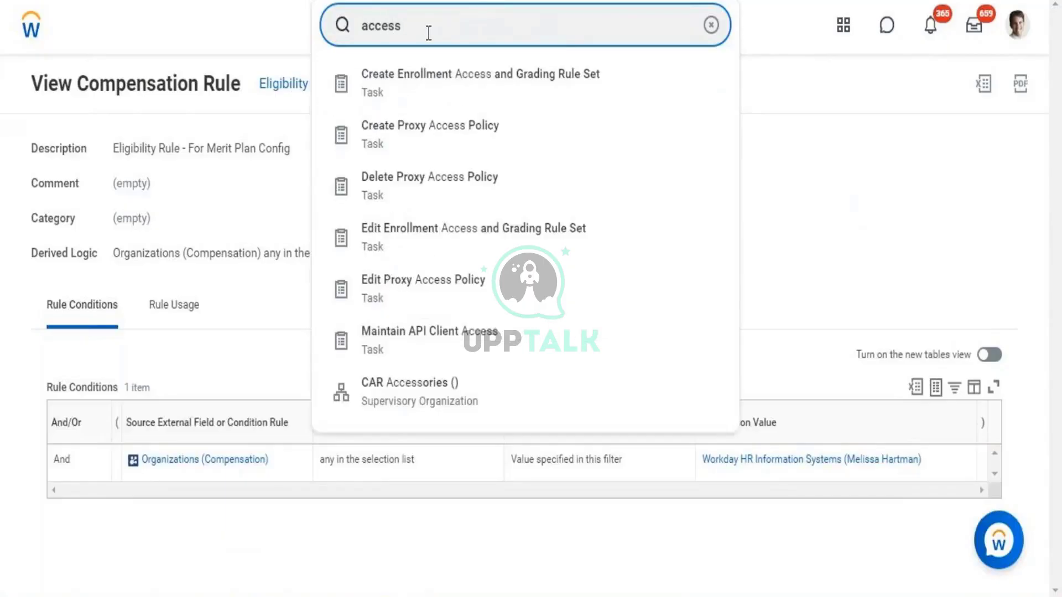
key(BackSpace)
key(BackSpace)
key(BackSpace)
key(BackSpace)
key(BackSpace)
key(BackSpace)
key(BackSpace)
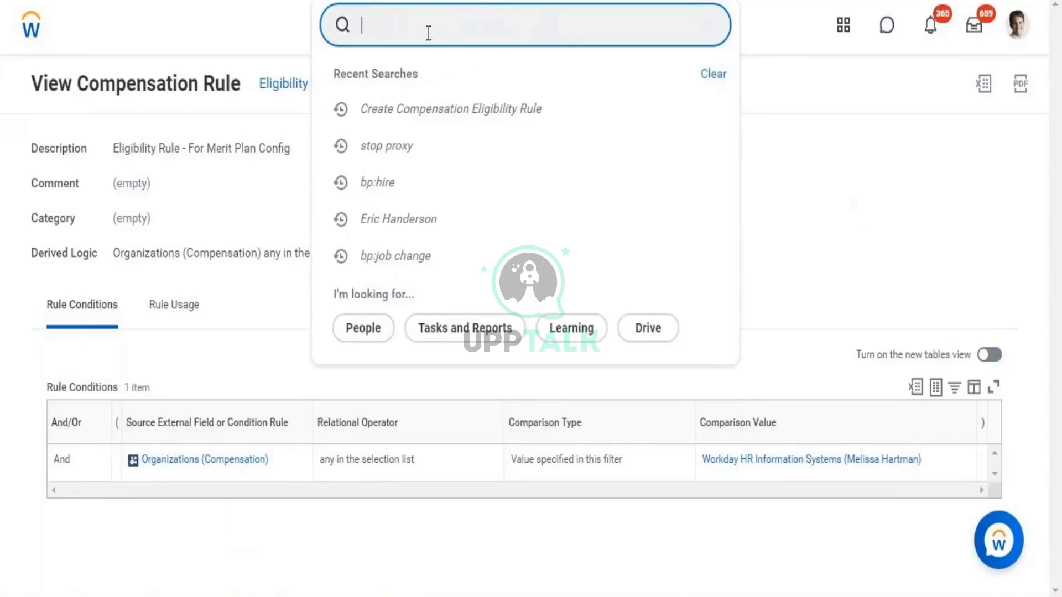
- Search for "create merit plan" and open the Create Merit Plan task
text(create m)
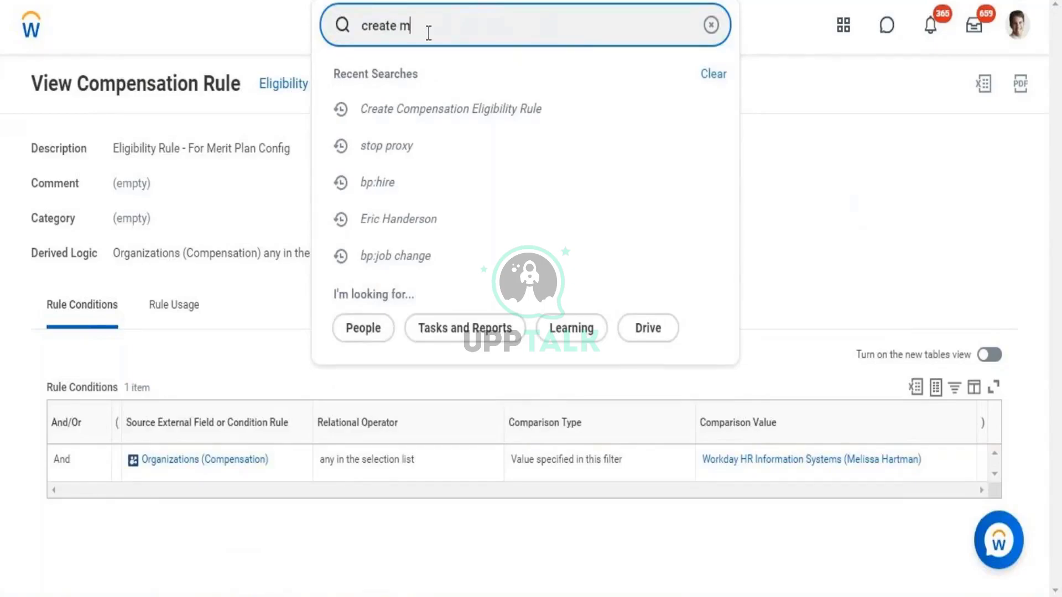
text(erit plan)
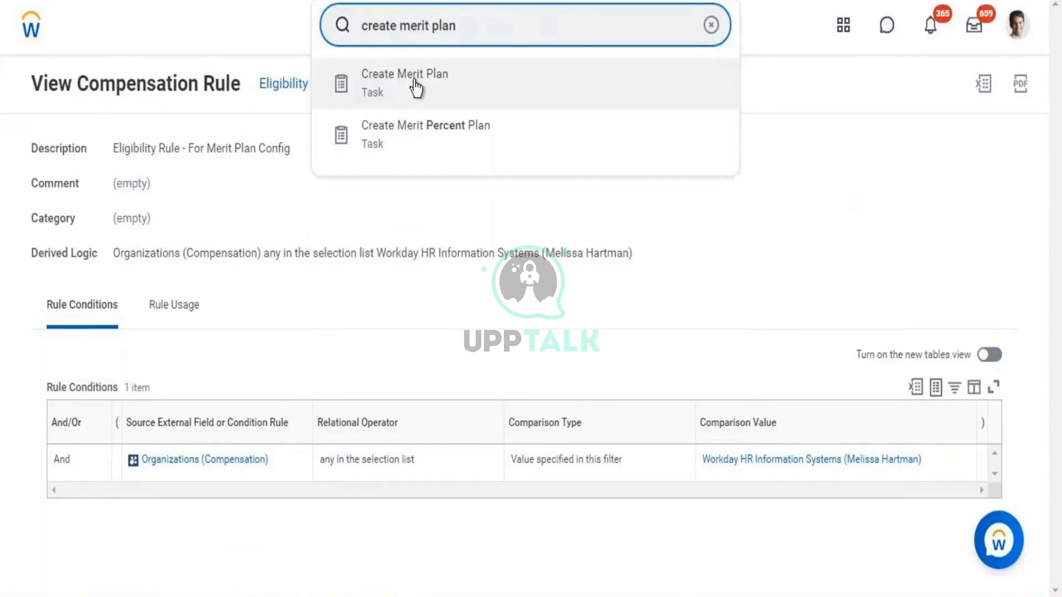
click(416, 89)
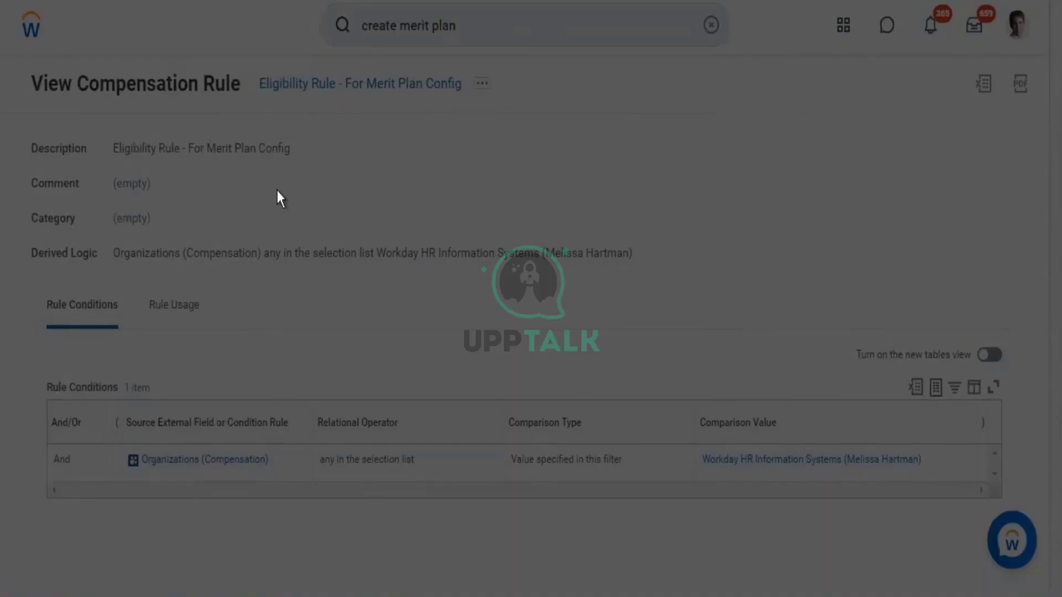
- Set the merit plan's effective date to 09/05/2021, choose Percent Based Plan, and continue to the plan form
click(478, 229)
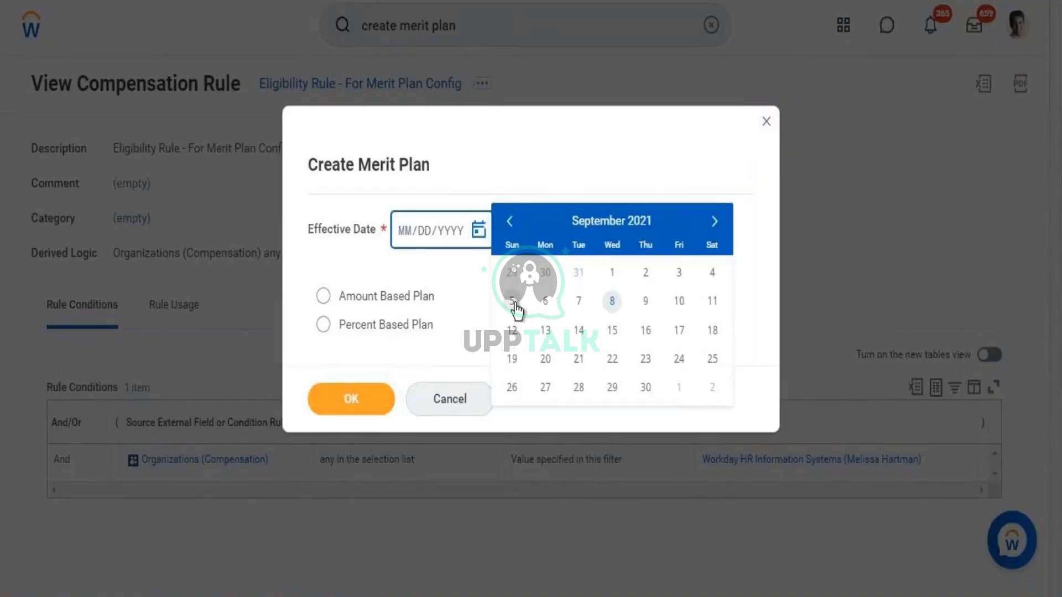
click(513, 302)
click(383, 332)
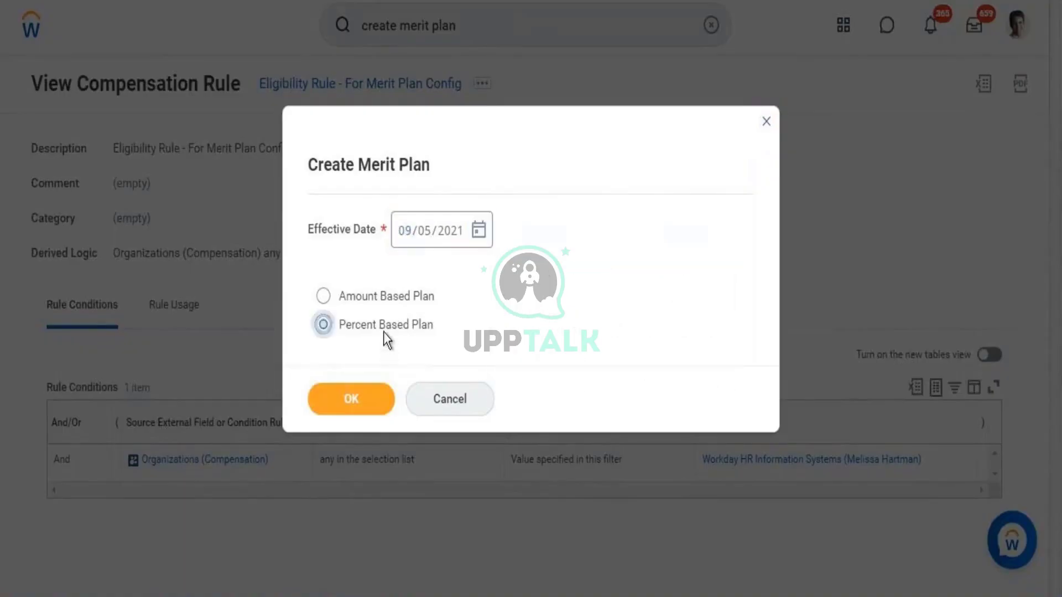
click(363, 397)
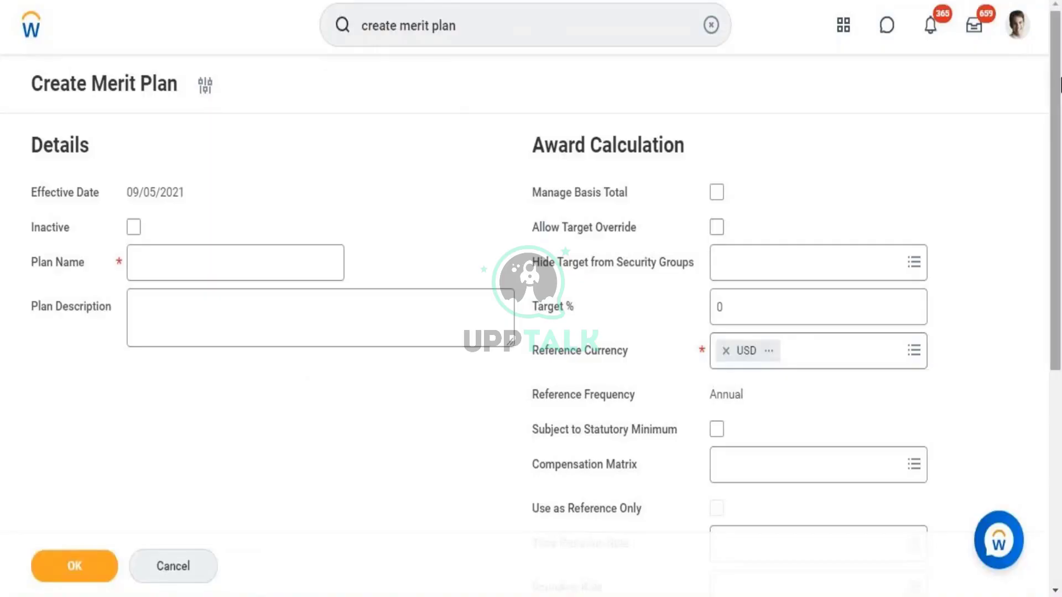
- Name the merit plan "Merit - Sup Org based" and set its award calculation Target % to 2
scroll(1059, 84, down, 4)
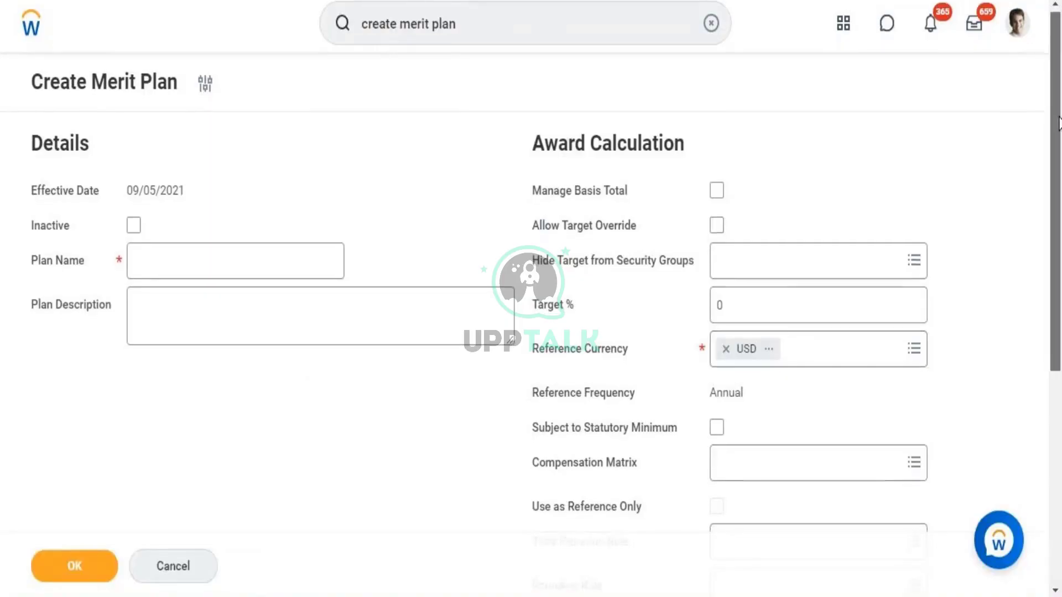
drag(1058, 307, 965, 5)
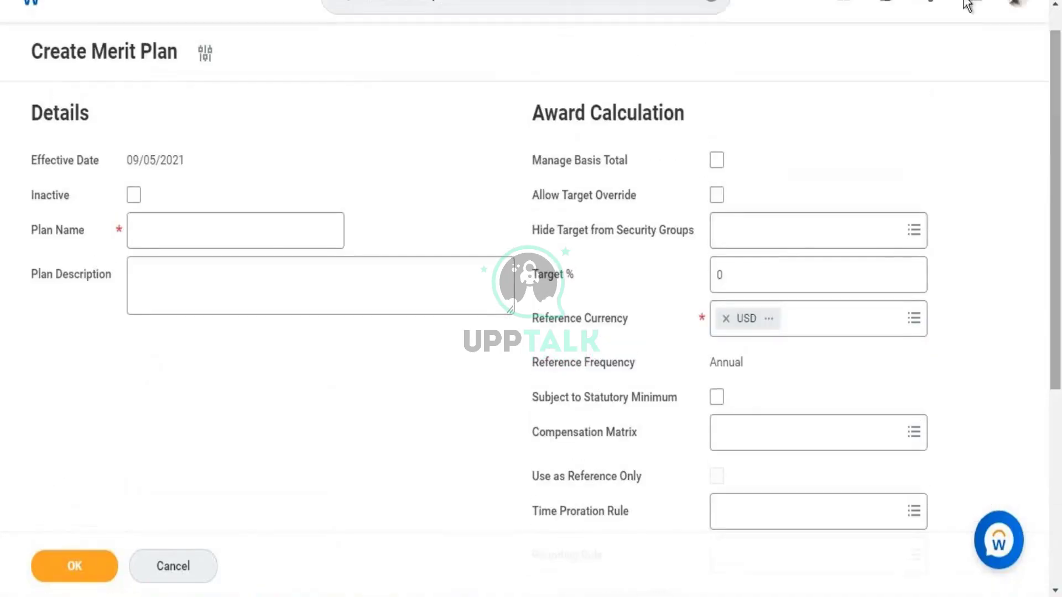
click(242, 223)
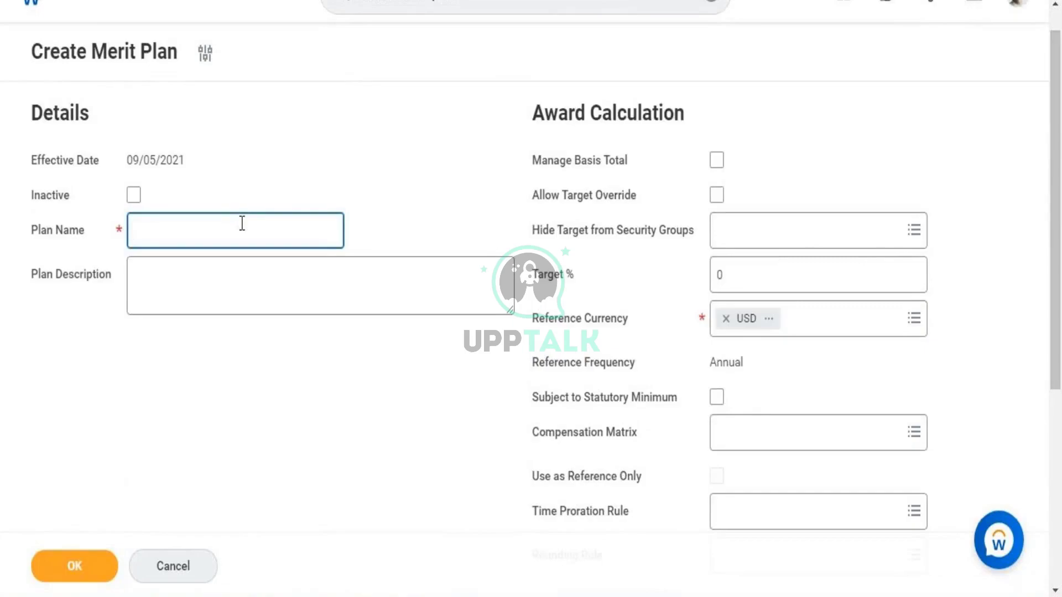
text(Maerit)
key(BackSpace)
key(BackSpace)
key(BackSpace)
key(BackSpace)
key(BackSpace)
key(BackSpace)
key(BackSpace)
text(Merit - Sup Org base)
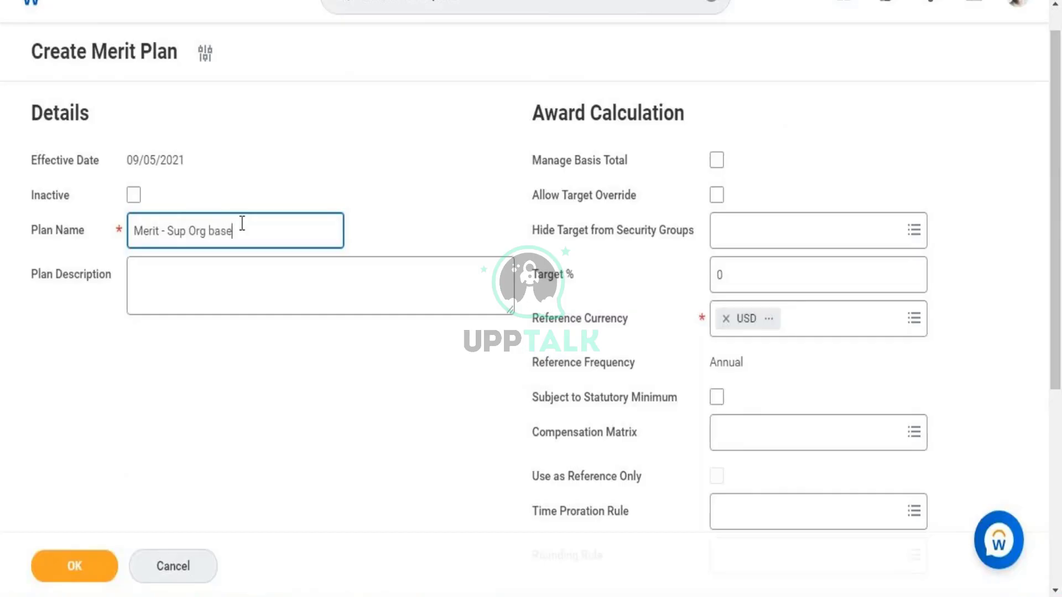
text(d)
click(734, 262)
text(2)
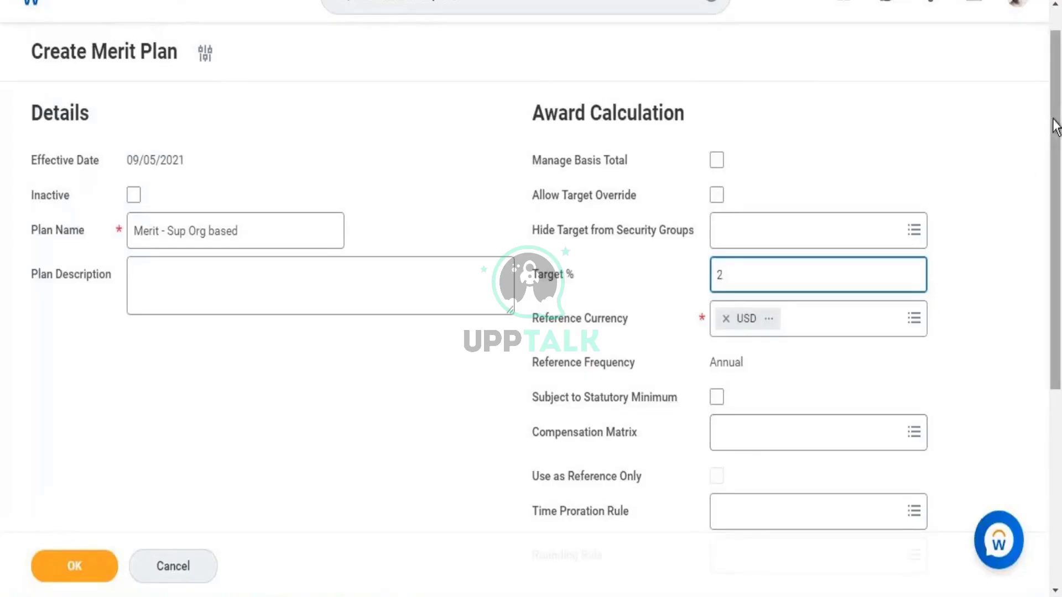
- Add a merit plan profile row and set the plan's Eligibility Rules to "Eligibility Rule - For Merit Plan Config", copying the name from Notepad
drag(1051, 150, 1023, 397)
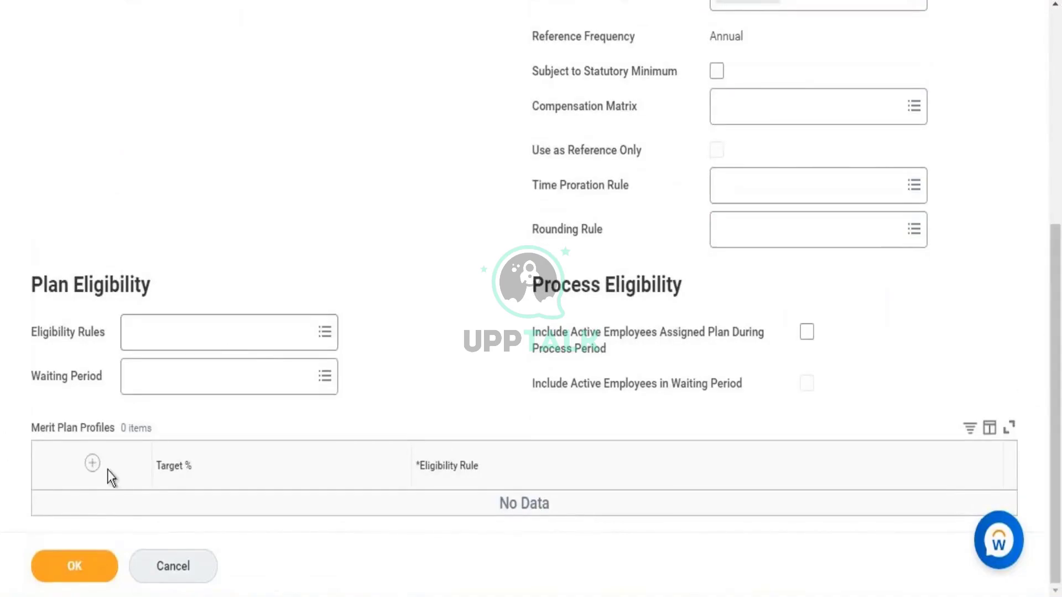
click(94, 463)
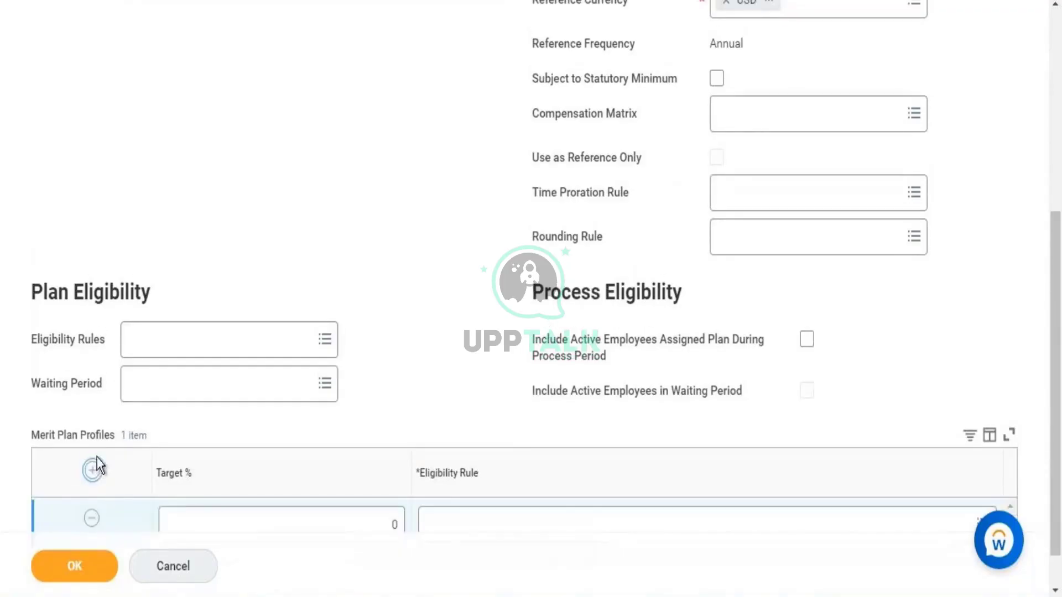
click(180, 348)
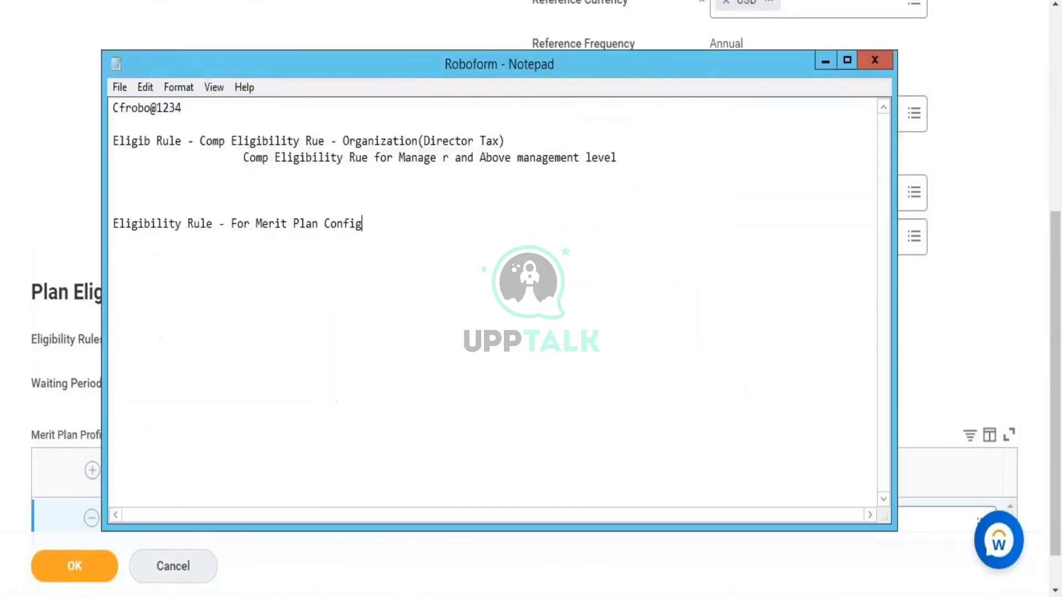
click(391, 592)
drag(390, 230, 114, 211)
key(ctrl+c)
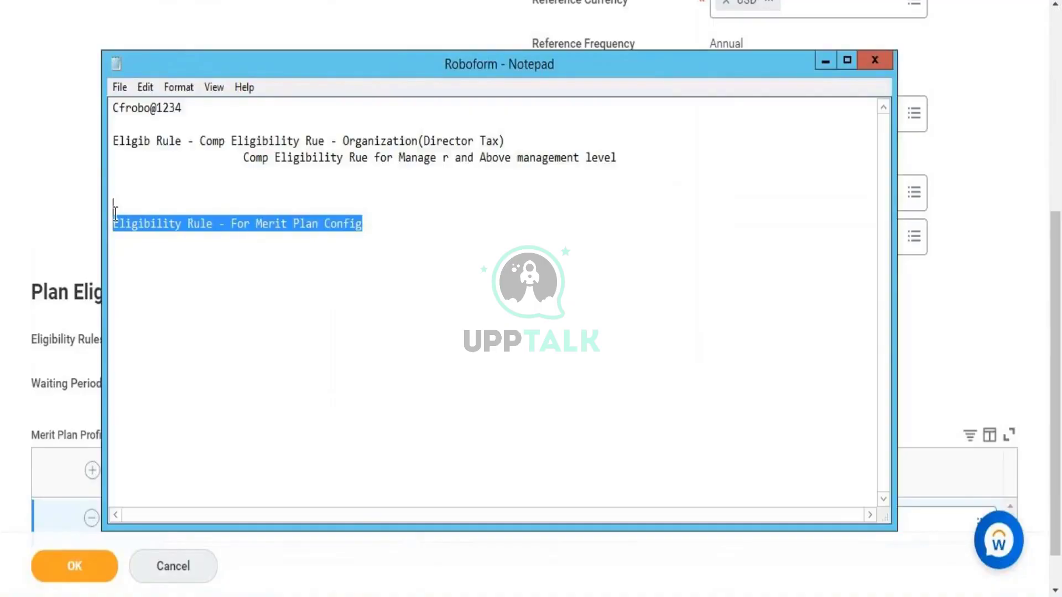
click(376, 595)
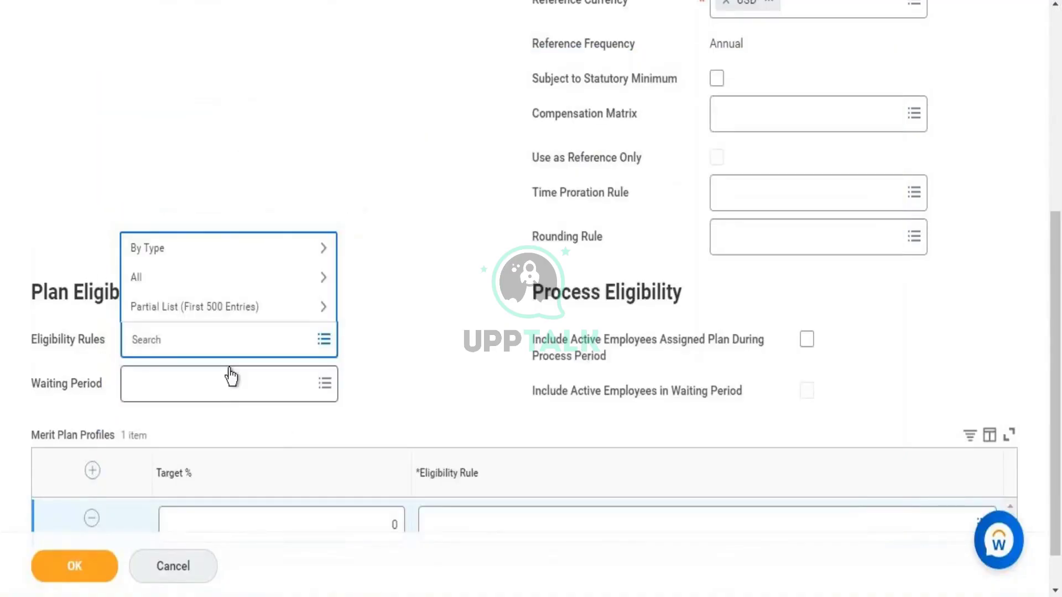
key(ctrl+v)
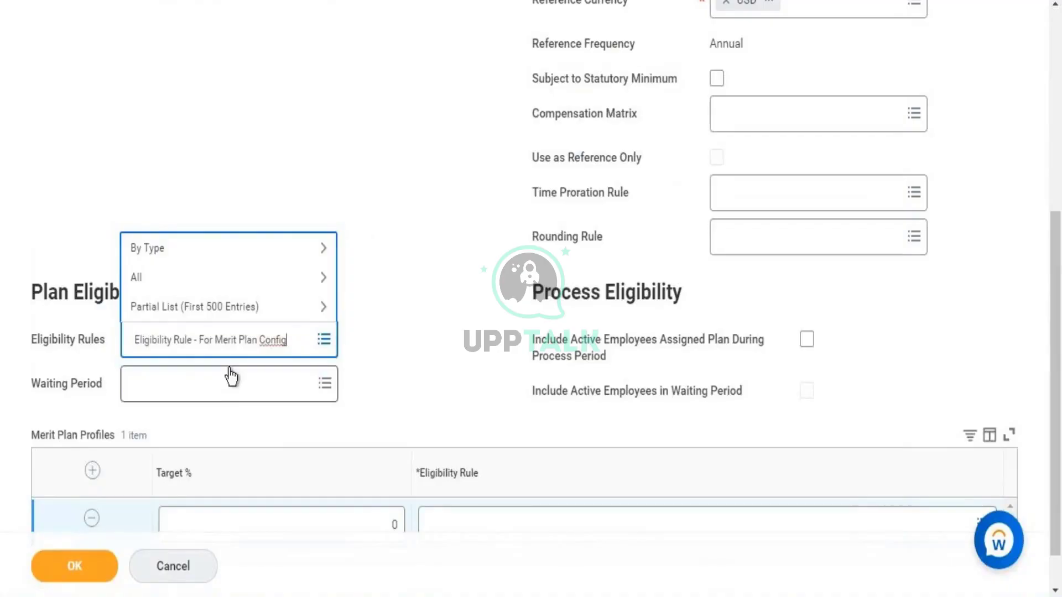
key(Return)
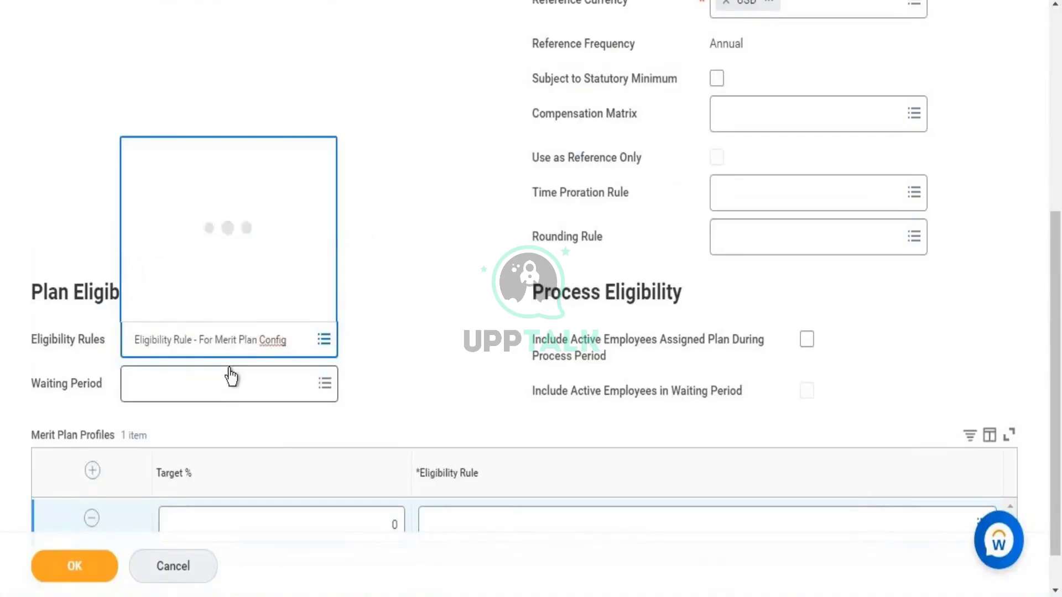
click(395, 327)
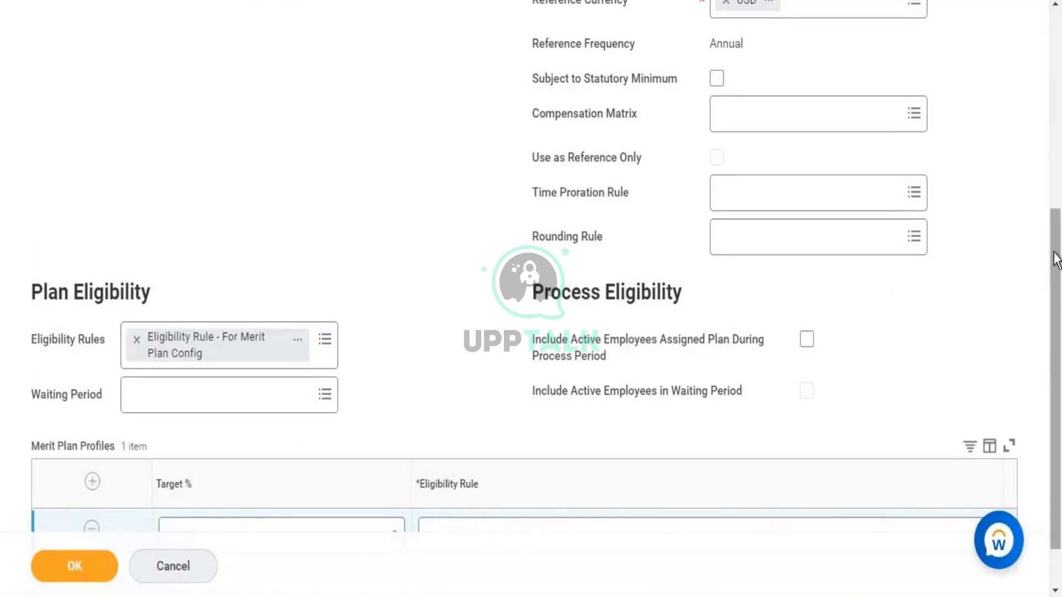
- Set the Target % of the merit plan profile row to 3
drag(1054, 287, 1053, 384)
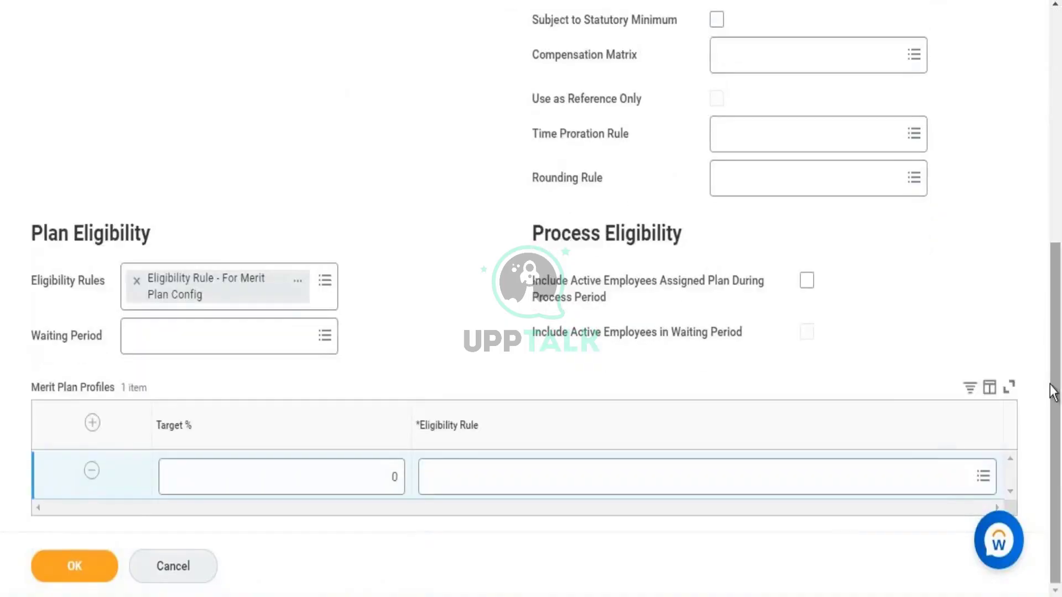
click(346, 483)
double_click(345, 483)
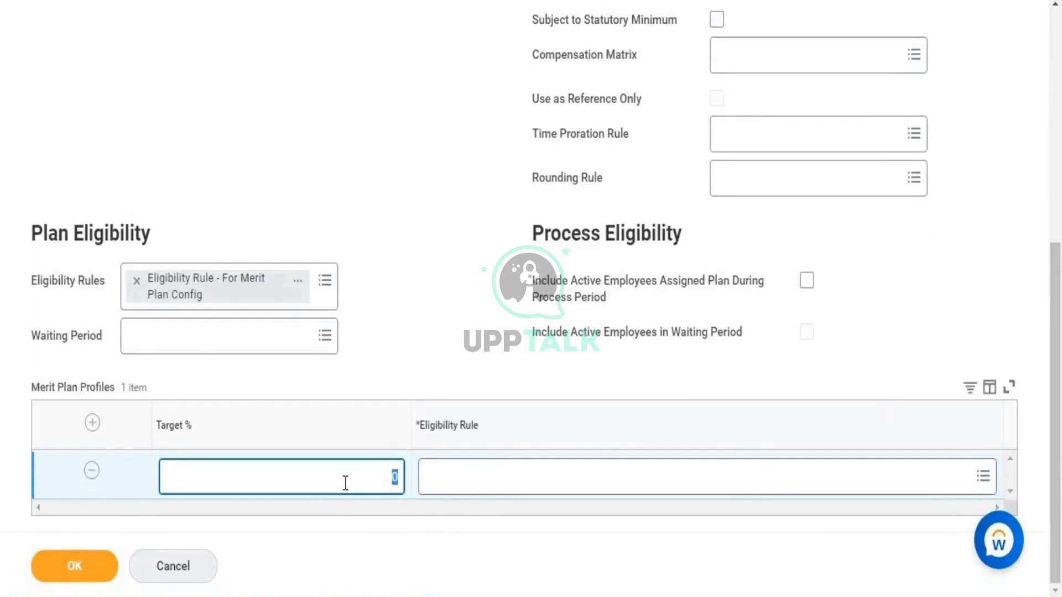
text(3)
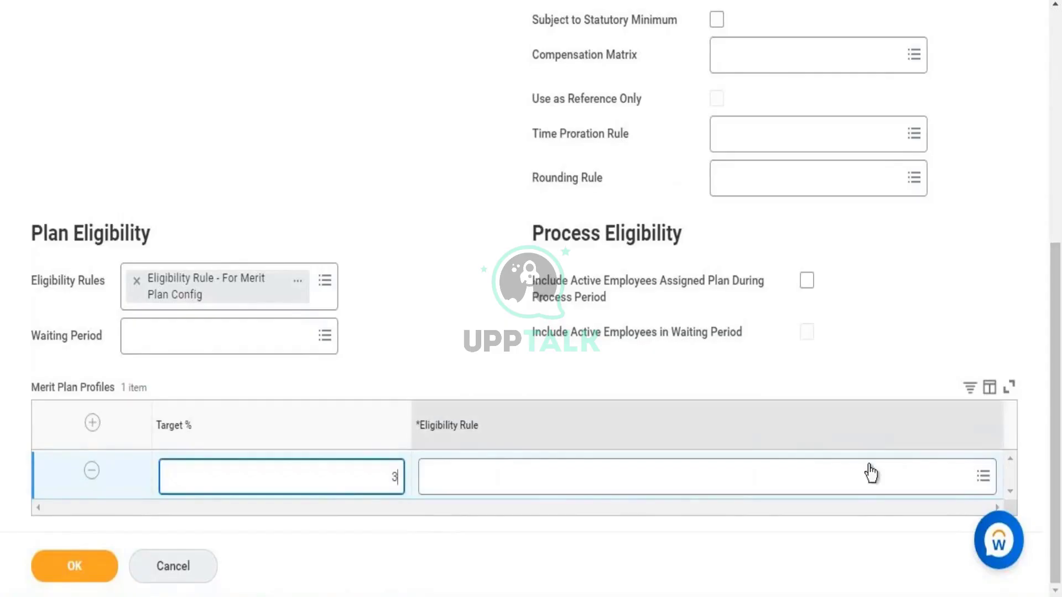
click(860, 484)
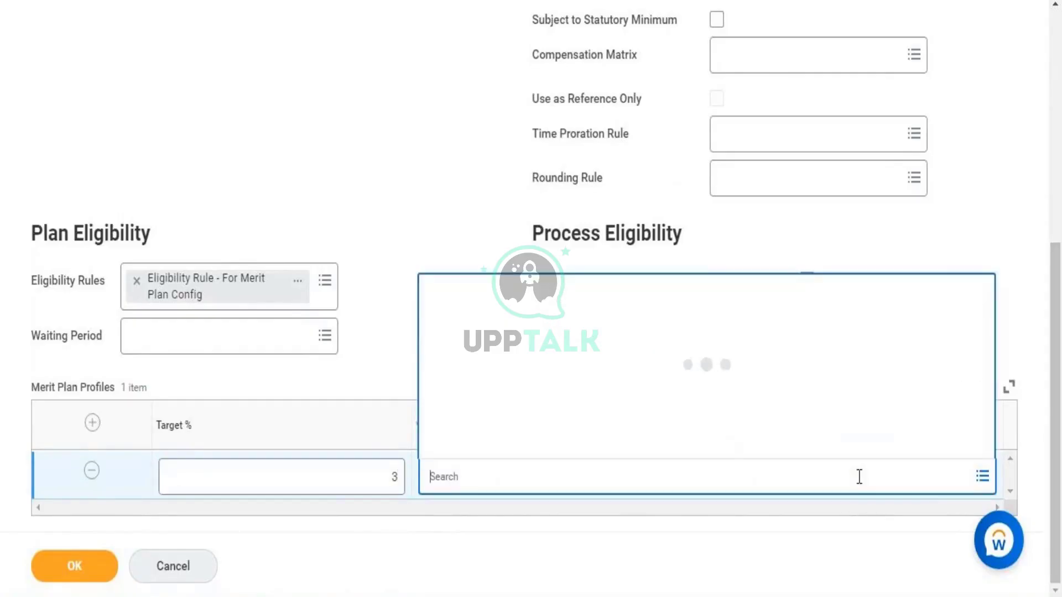
text(Melissa)
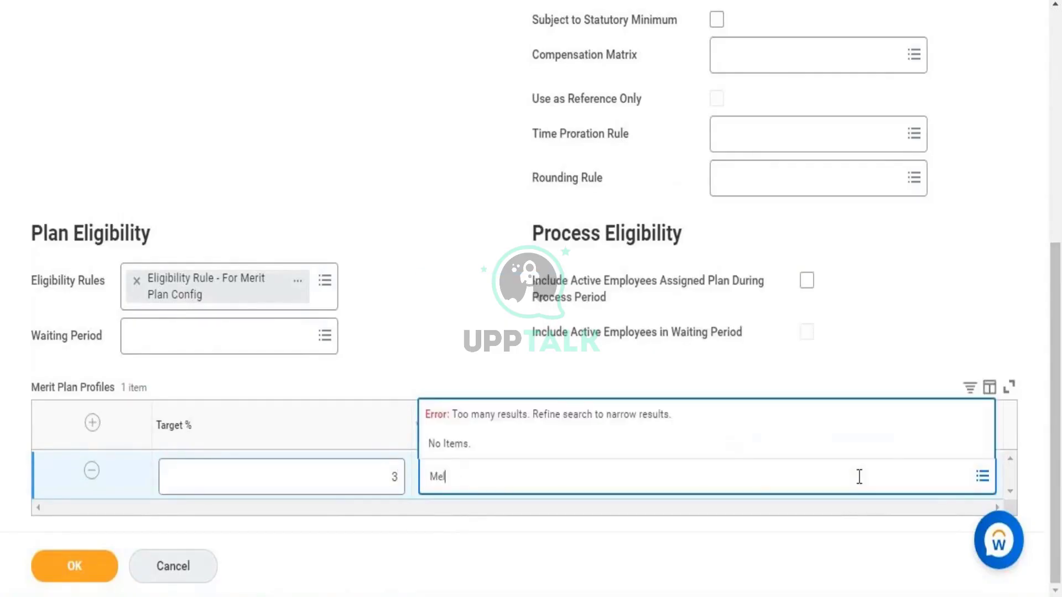
key(BackSpace)
key(BackSpace)
key(BackSpace)
key(BackSpace)
key(BackSpace)
key(BackSpace)
key(BackSpace)
- Set the profile row's Eligibility Rule to "Comp Eligibility Rue - Organization(Director Tax)", copying the name from Notepad, and submit the merit plan
key(alt+Tab)
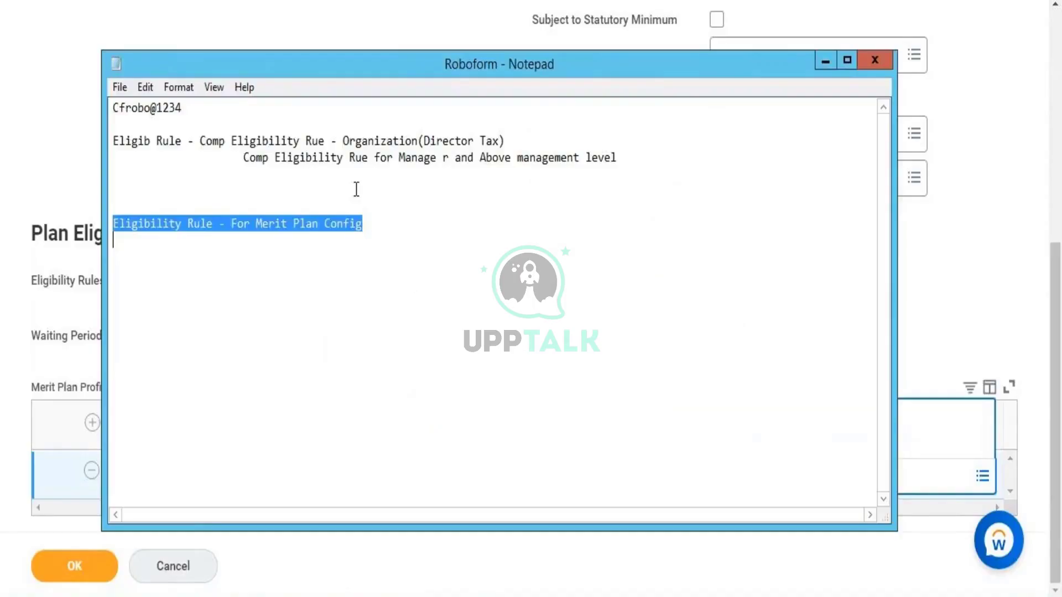
click(356, 189)
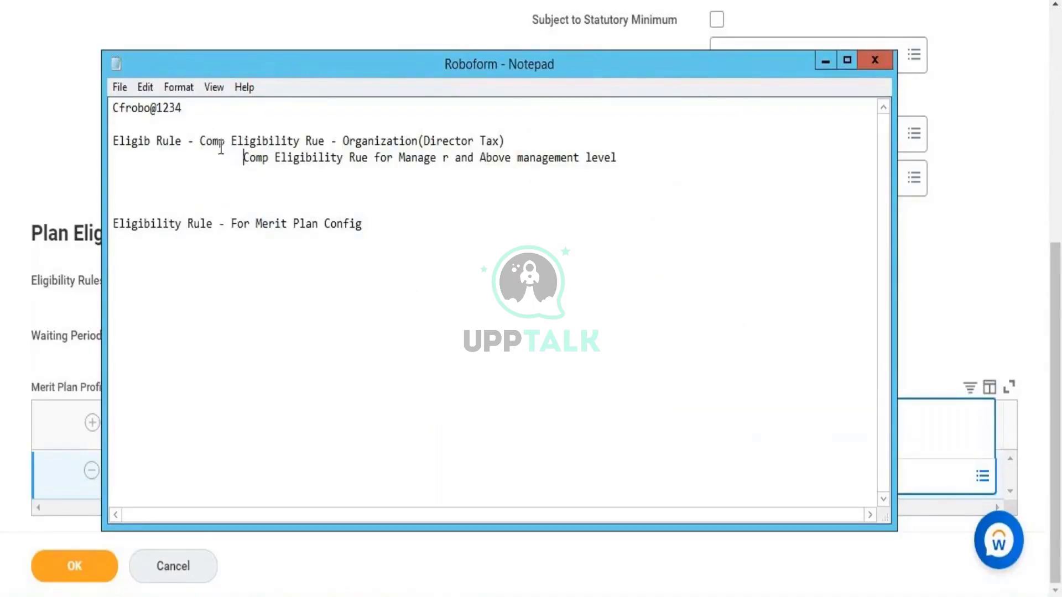
click(202, 141)
drag(218, 142, 511, 133)
key(ctrl+c)
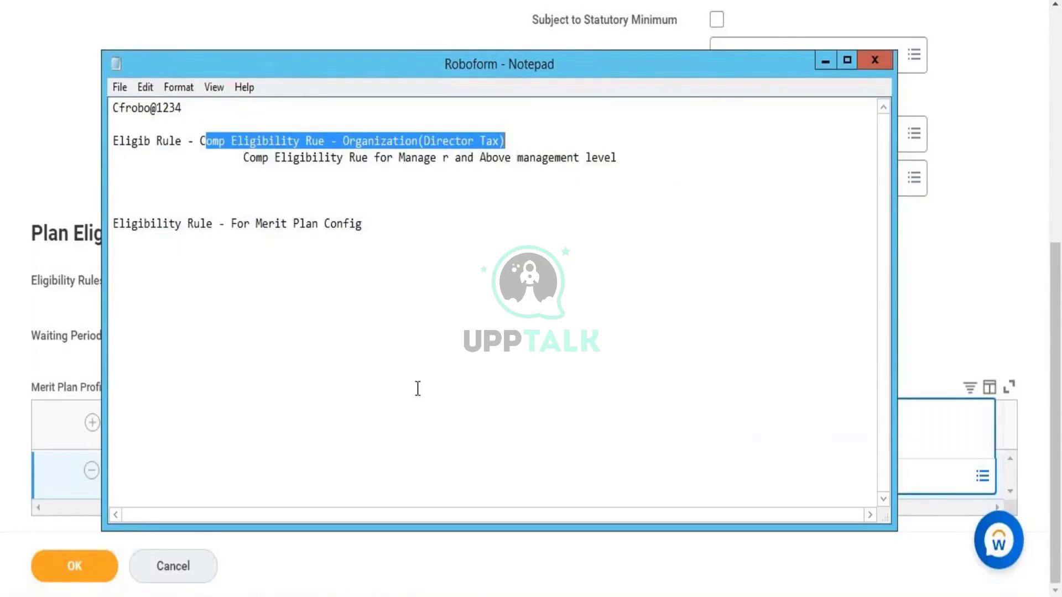
key(alt+Tab)
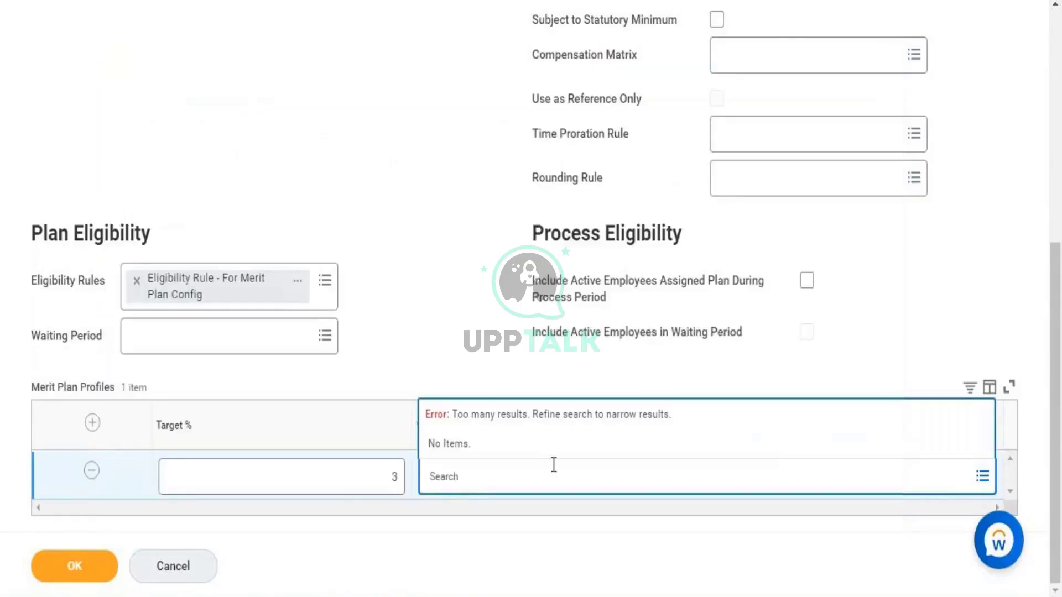
key(ctrl+v)
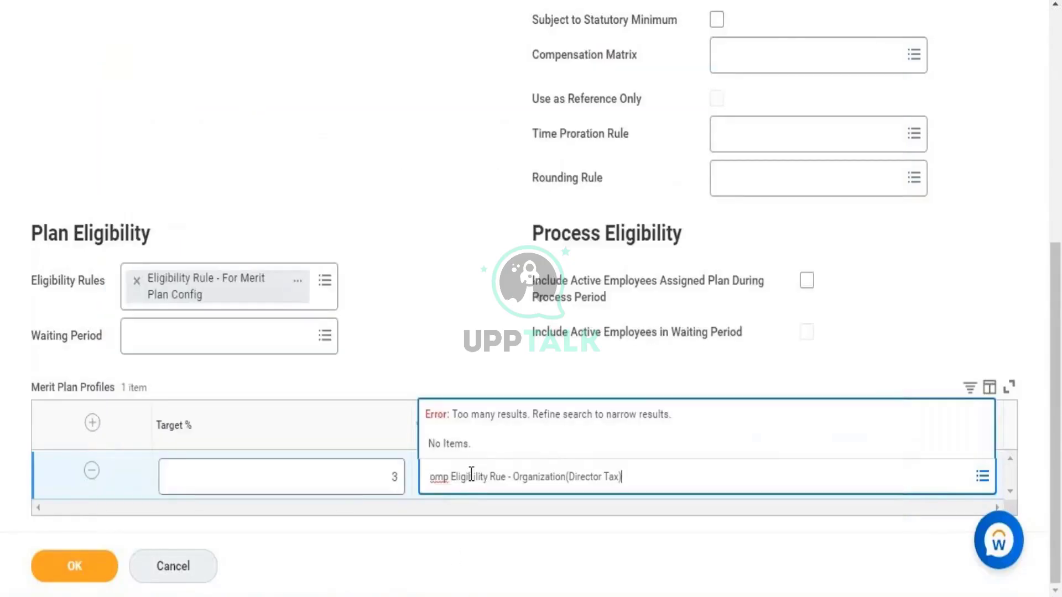
click(425, 477)
text(C)
key(Return)
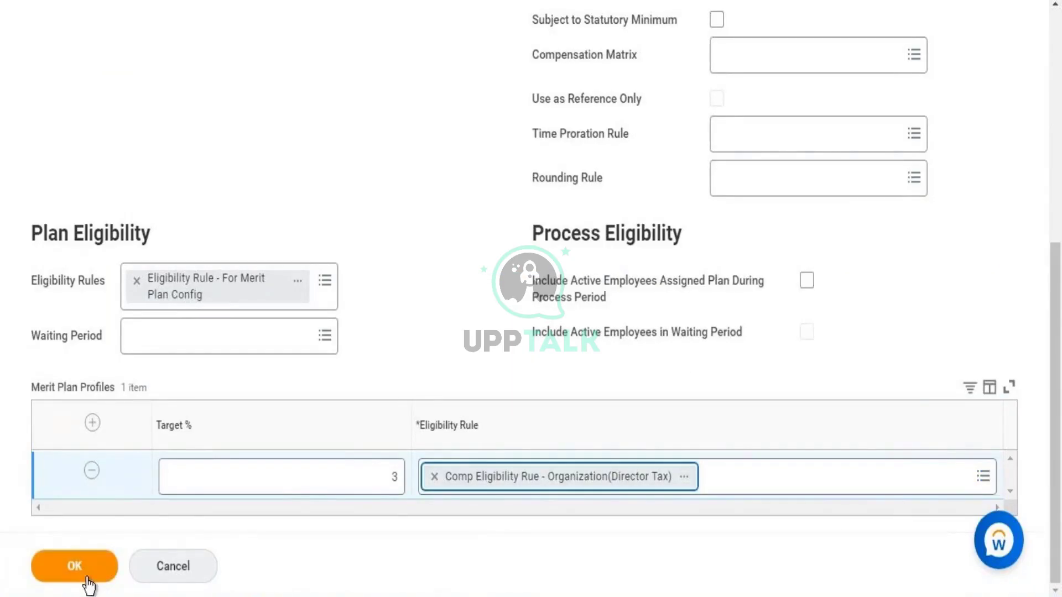
click(88, 582)
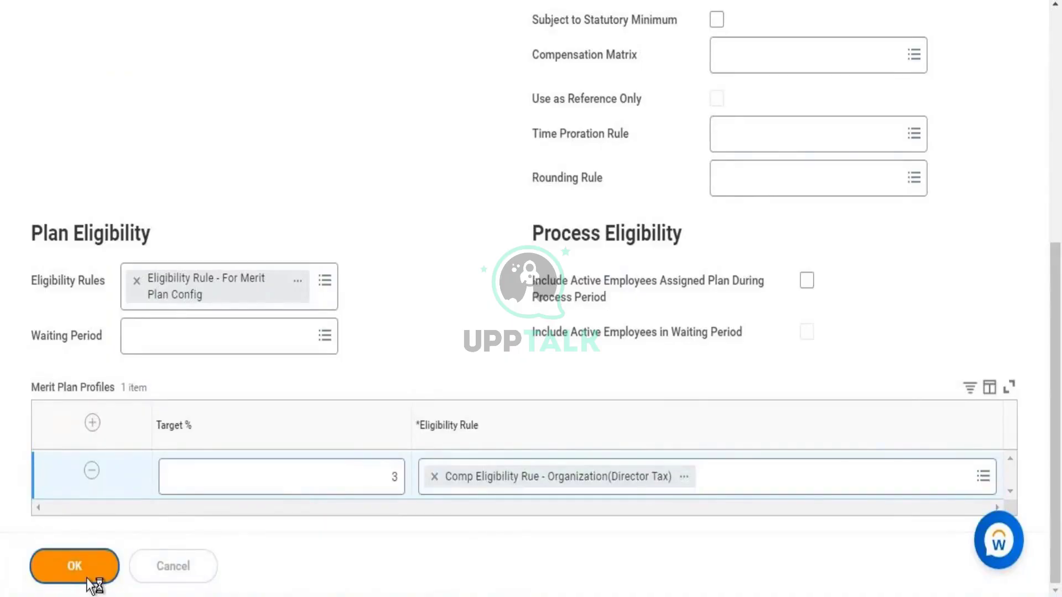
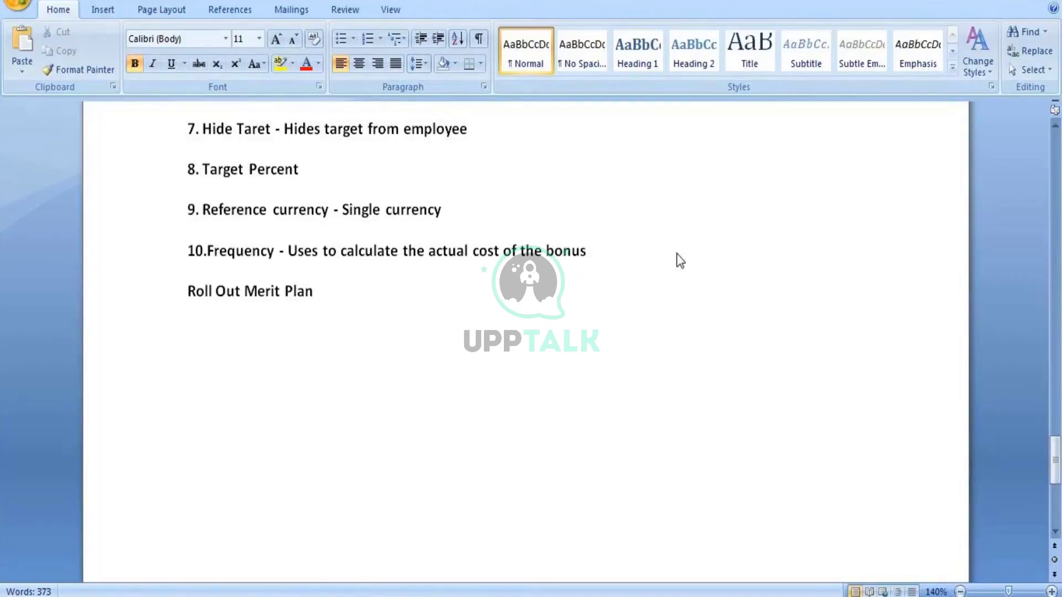
- In the Word notes, add "1. Create Comp Plans" and "2. Eligibility Rule" under the Roll Out Merit Plan heading
text(1. Cr)
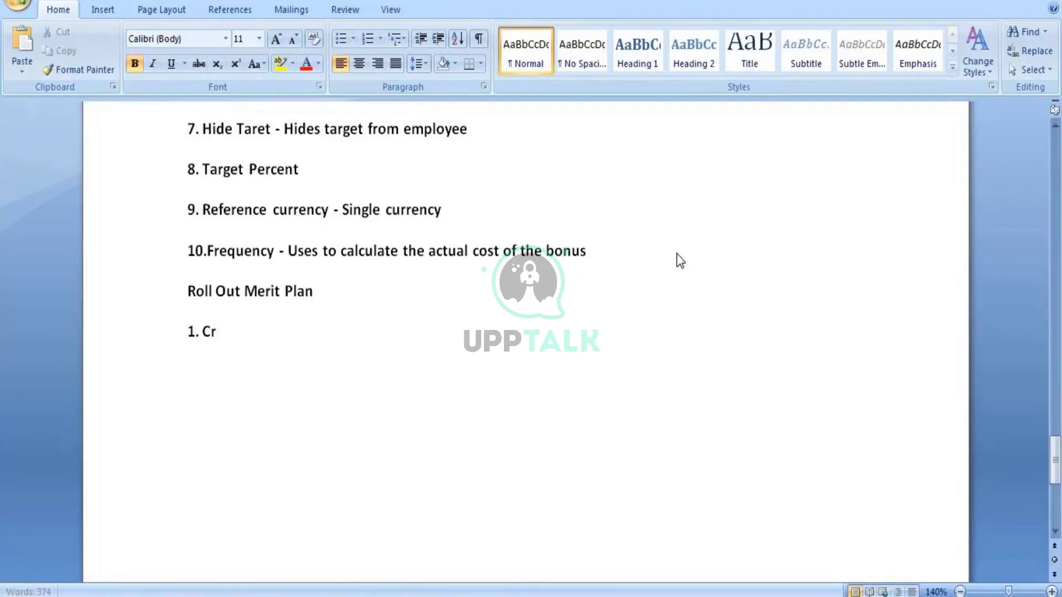
text(eate C)
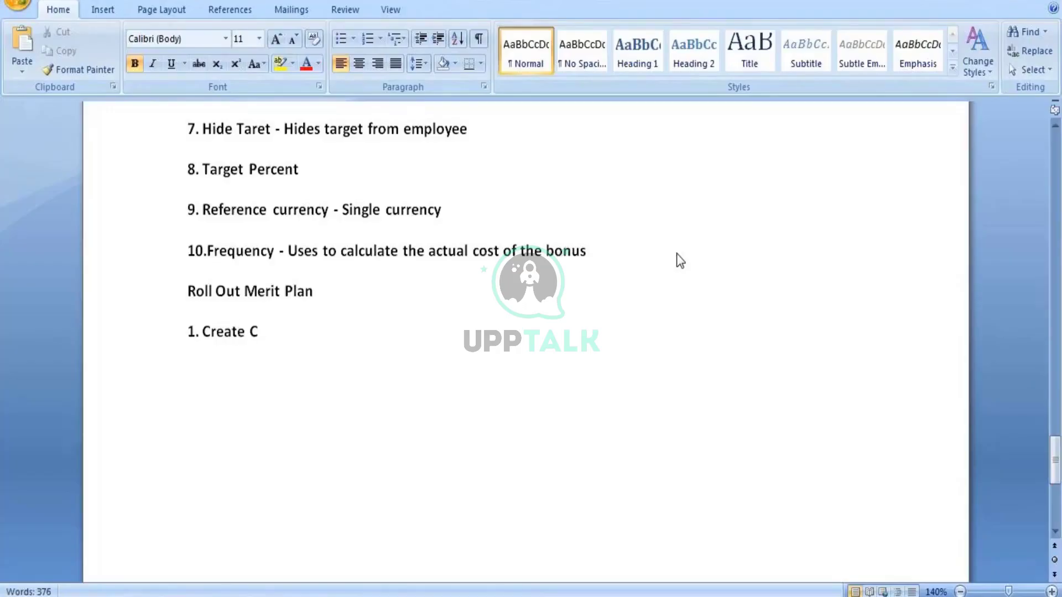
text(omp Plans)
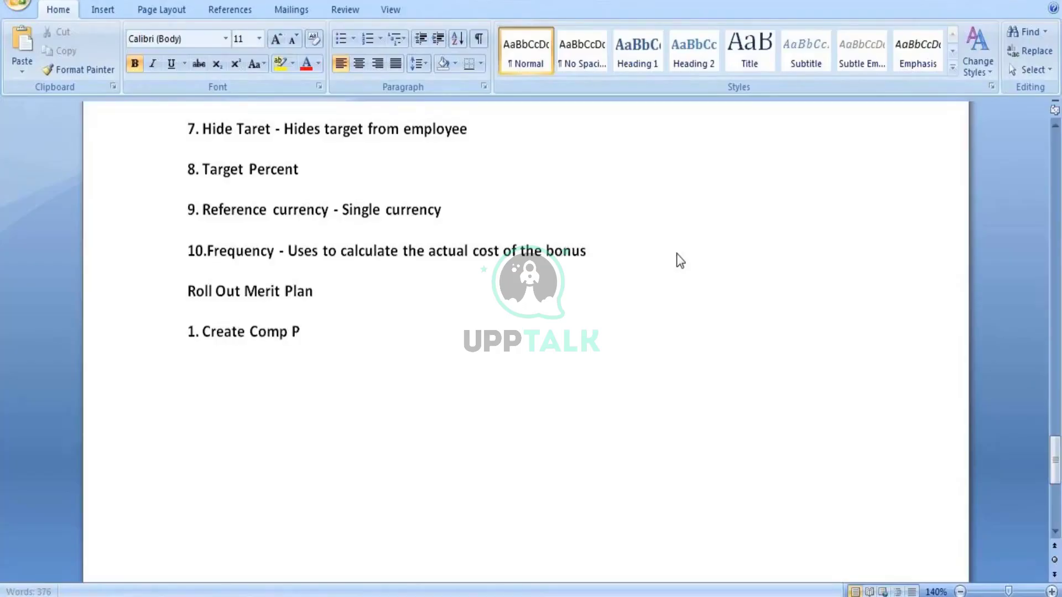
key(Return)
text(2.)
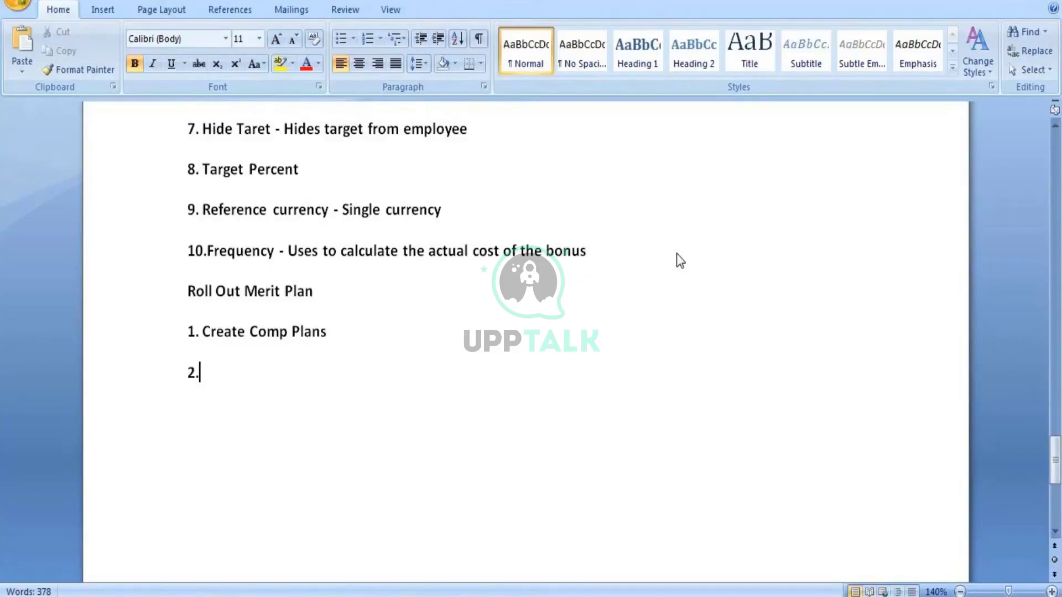
text( Eli)
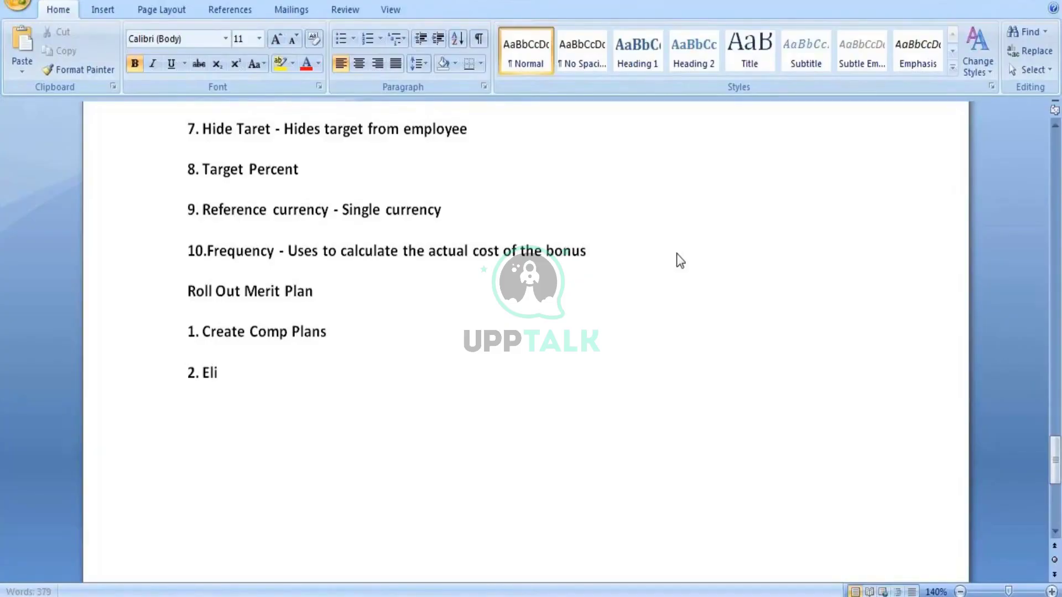
text(gibilit)
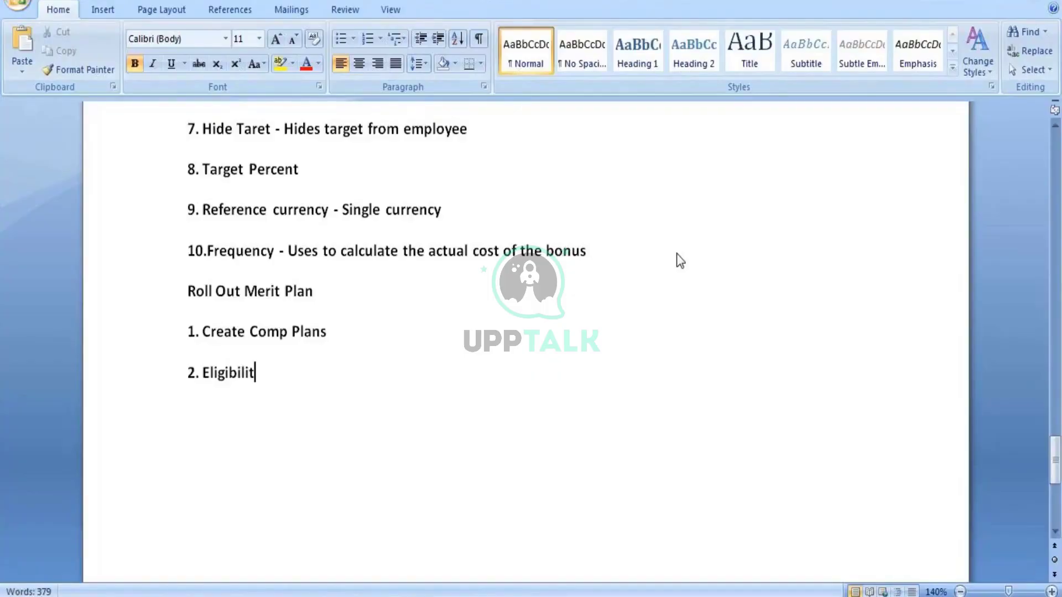
text(ty Rule)
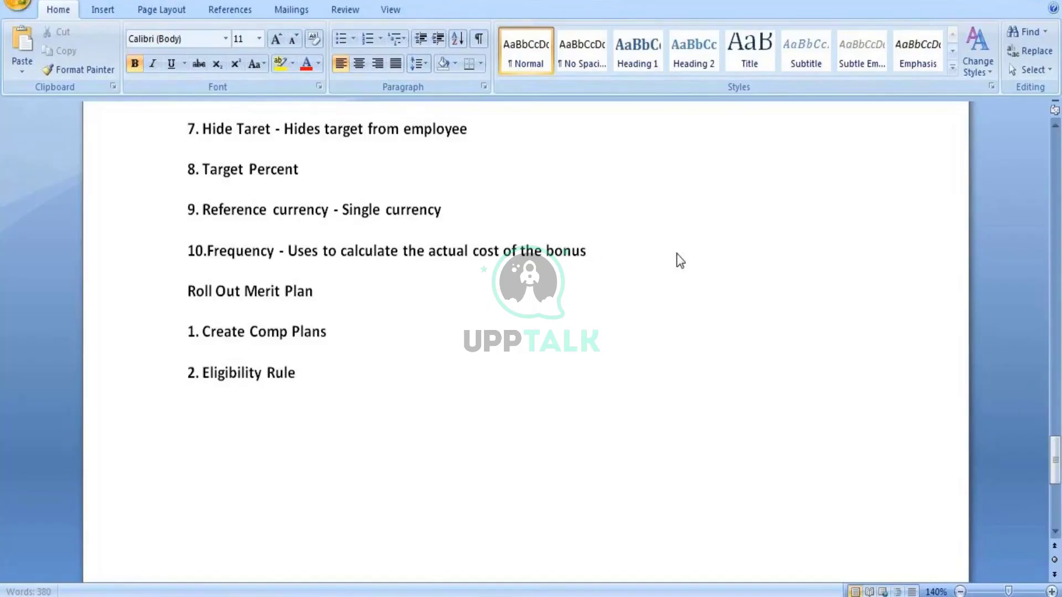
key(Return)
- Add the third list line "3. Rolling Out the merit process to eligible employees"
text(3.)
text(Roll)
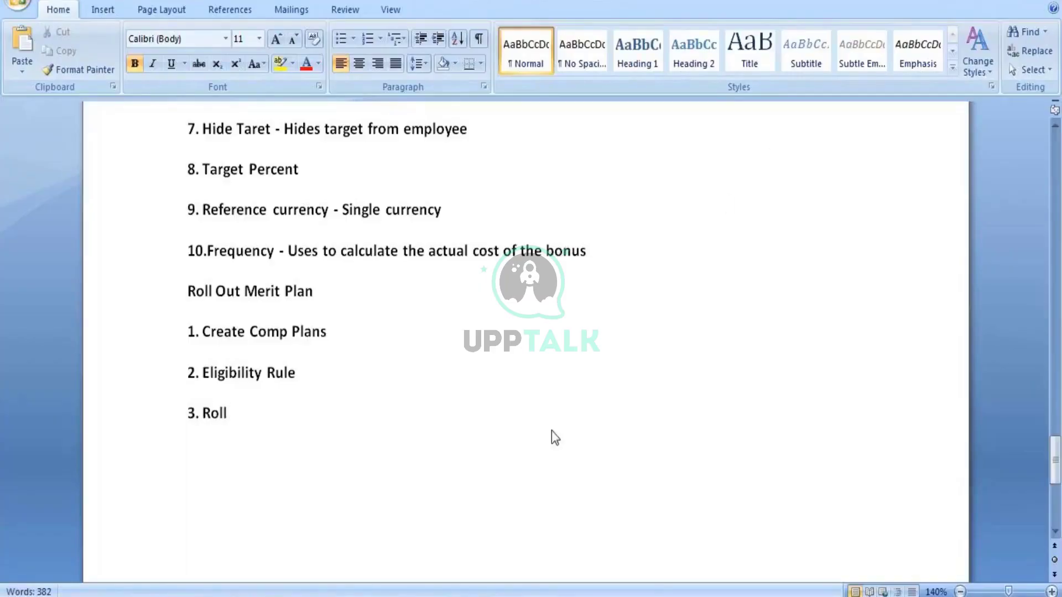
text(ing O)
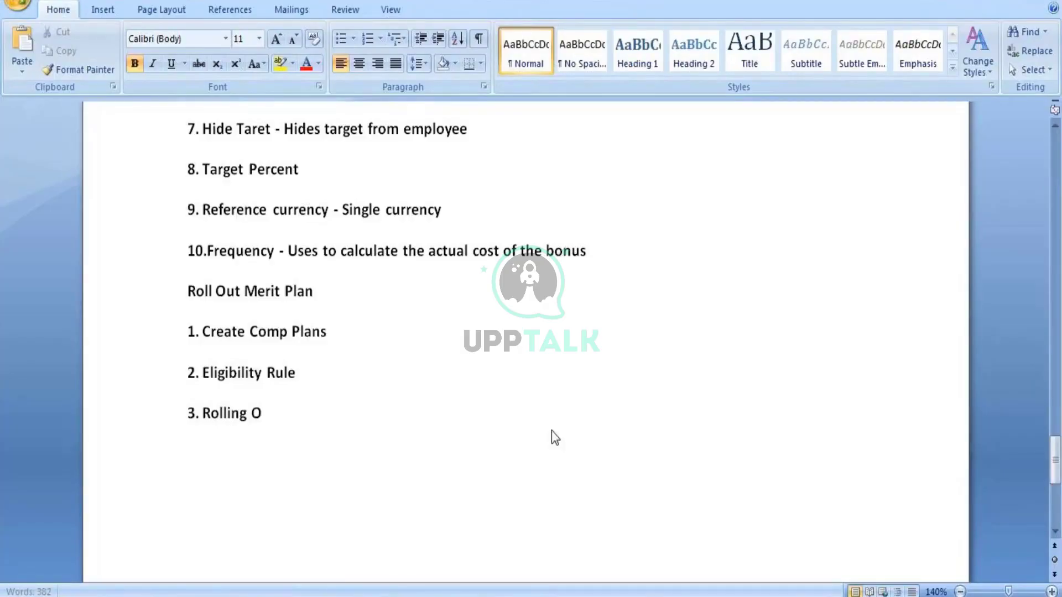
text(ut the merit process)
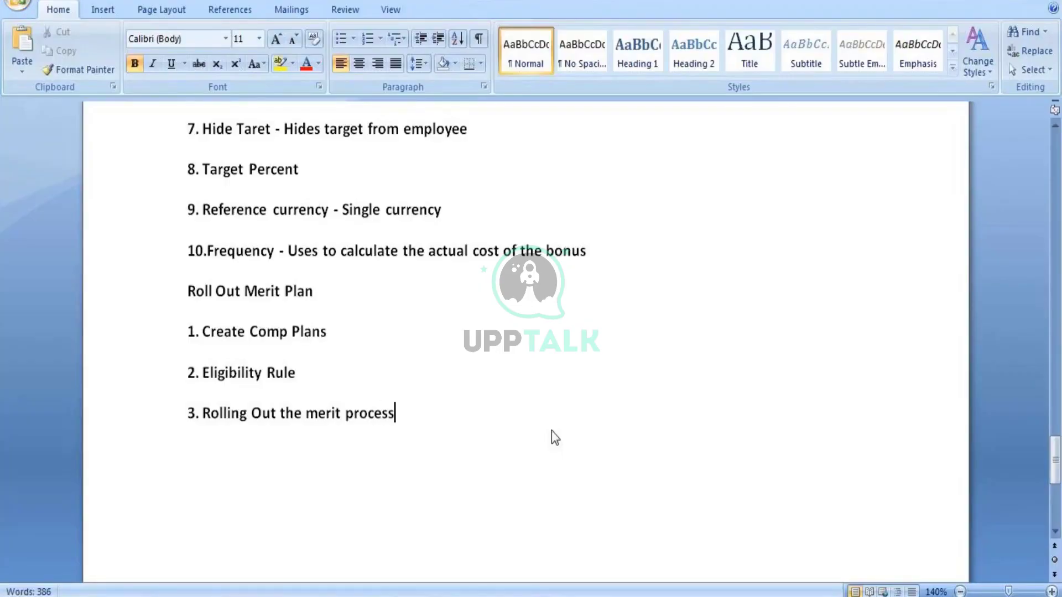
text( to eligibl)
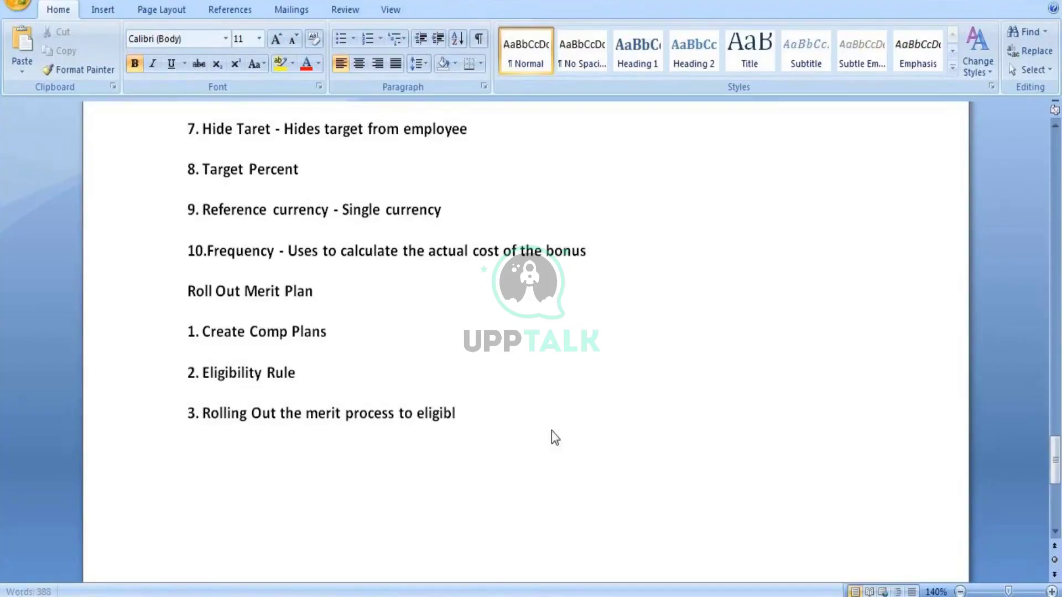
text(e employee)
text(s)
key(Return)
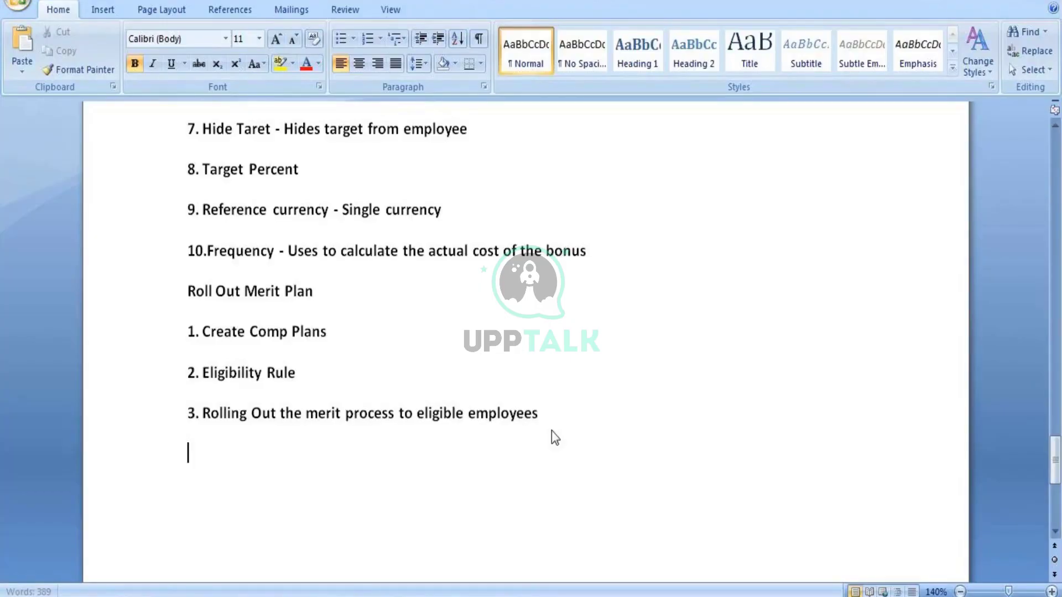
- Add the fourth list line "4.View rolled compensation process made above"
text(4.)
text(View )
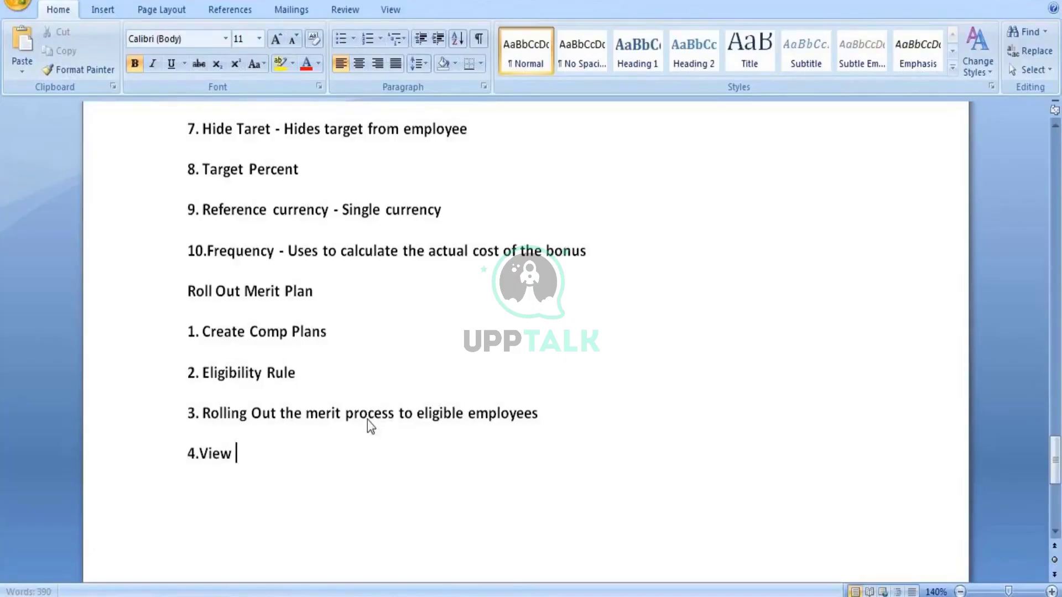
text(rolled )
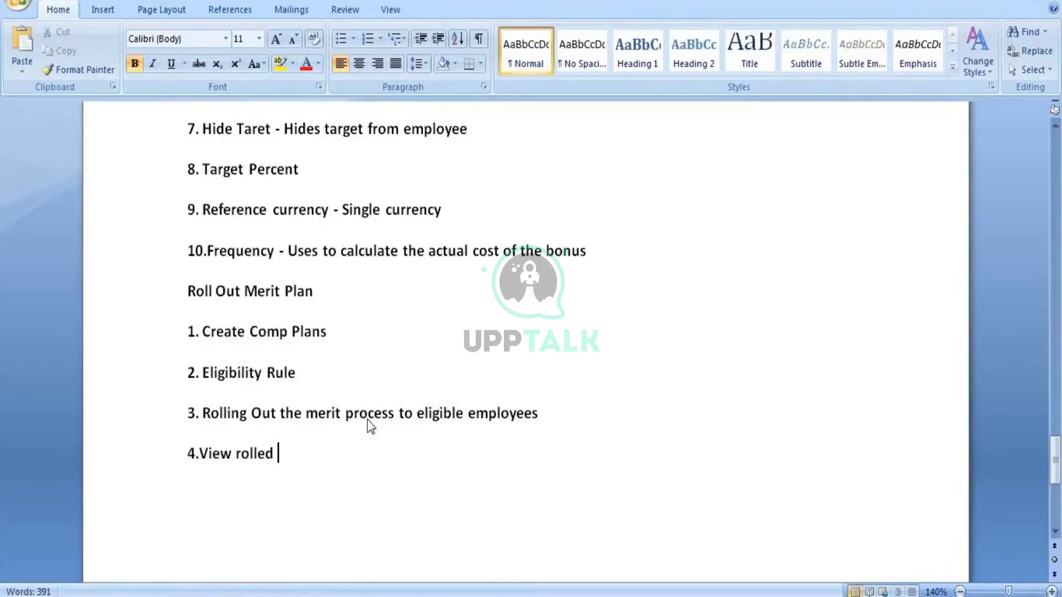
text(comp)
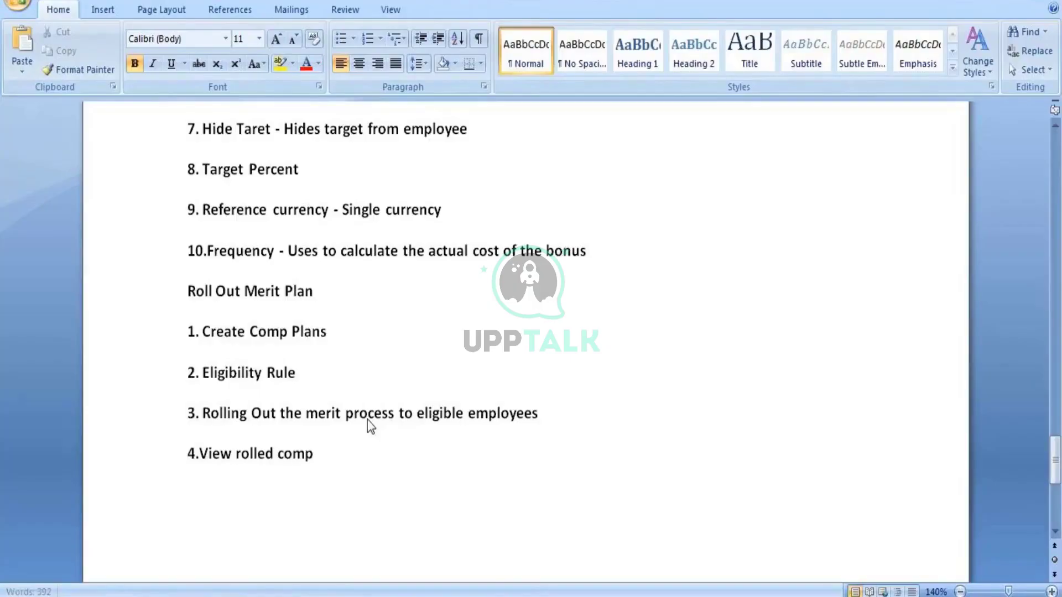
text(ensat)
click(367, 420)
text(ion)
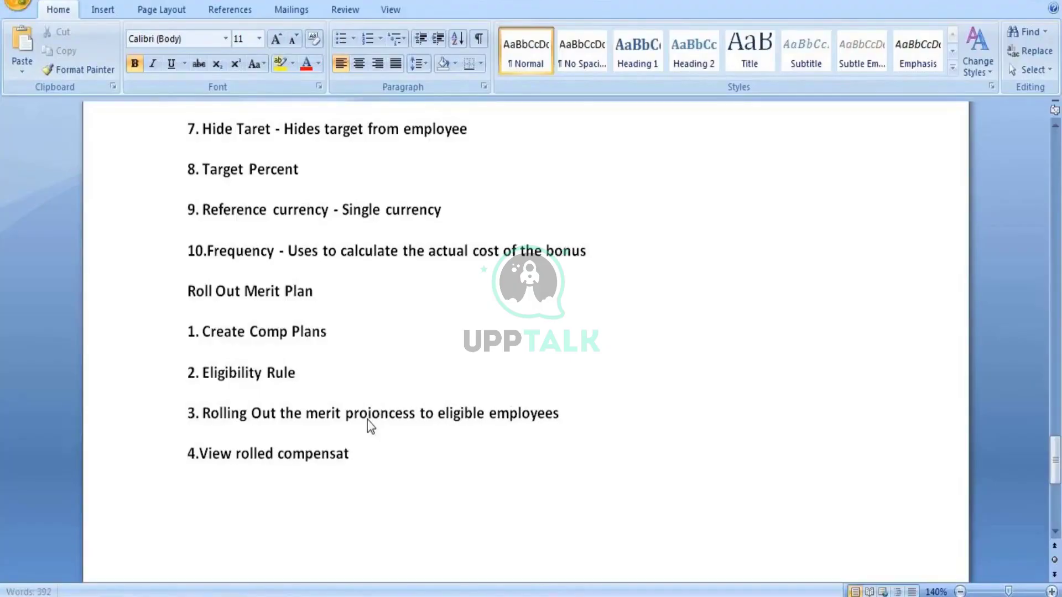
key(BackSpace)
key(BackSpace)
key(BackSpace)
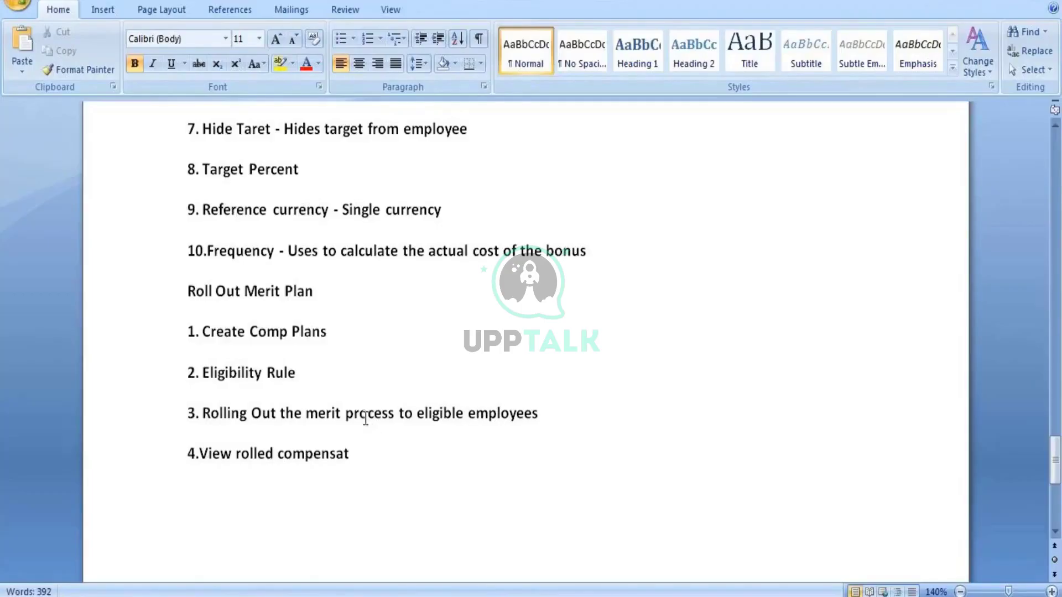
click(366, 453)
text(ion process m)
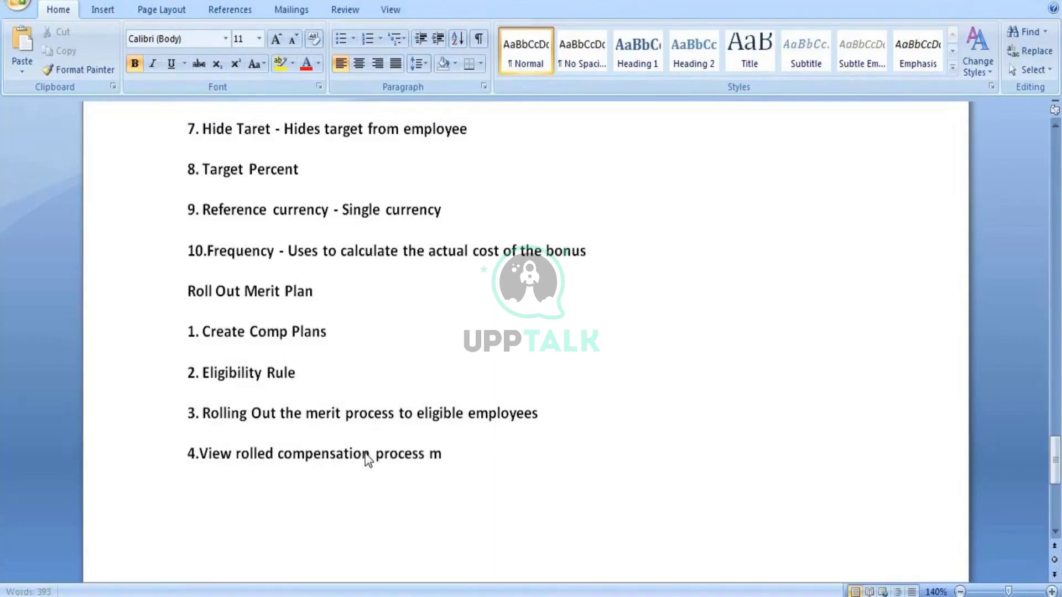
text(ade above)
key(Return)
- Start the fifth list line with "5. validates initiation merit"
text(5)
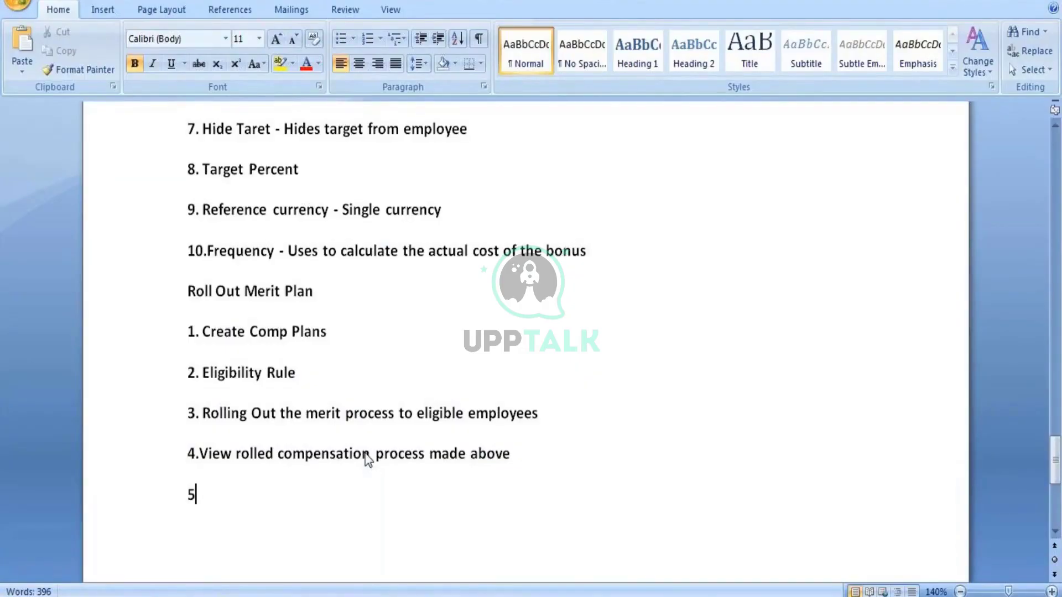
text(.)
text(validated)
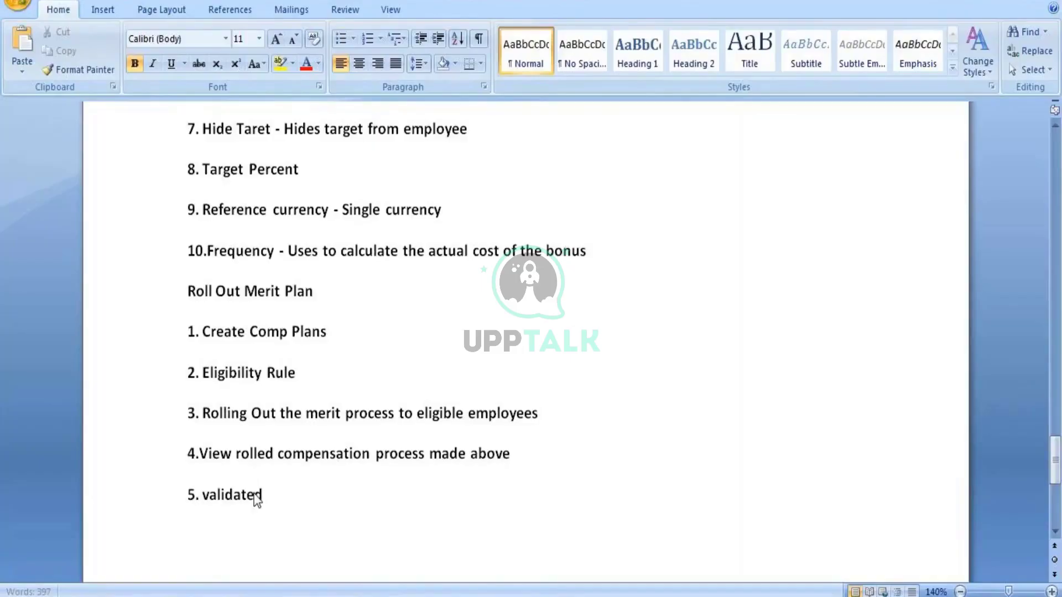
key(BackSpace)
text(the)
key(BackSpace)
key(BackSpace)
key(BackSpace)
key(BackSpace)
text(validates initiation merit  t)
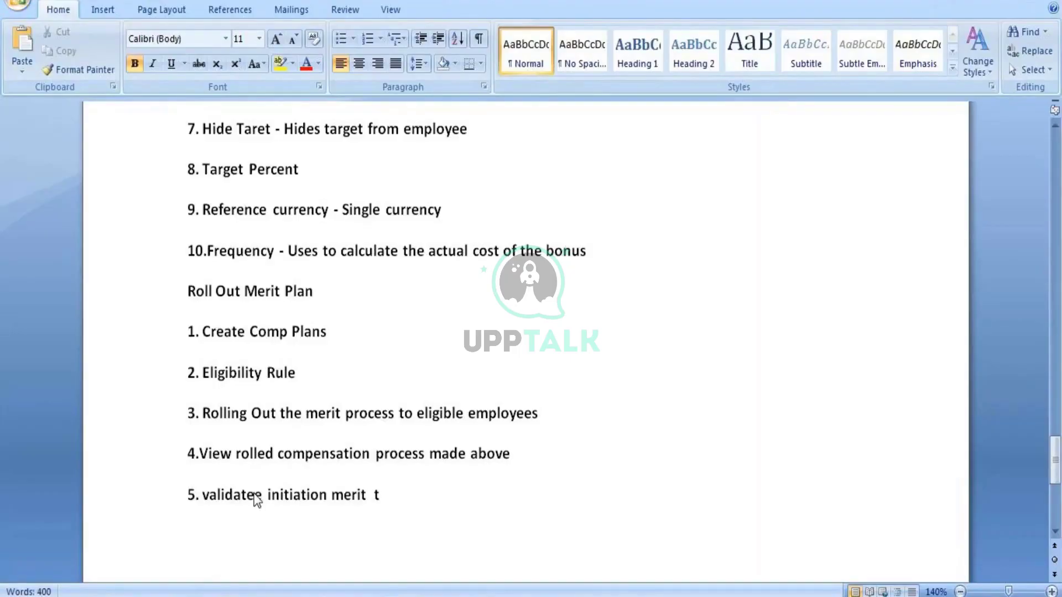
- Correct "validates" to "validate" in the fifth roll-out line and continue it with "to the employees based"
key(End)
text(o t)
click(256, 499)
key(BackSpace)
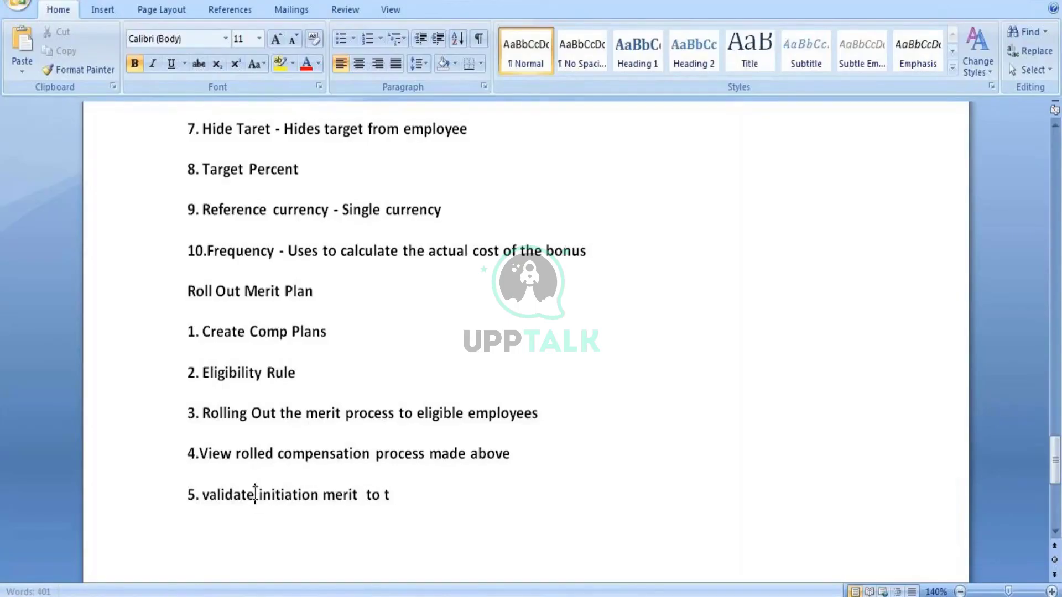
click(398, 496)
text(hee emp)
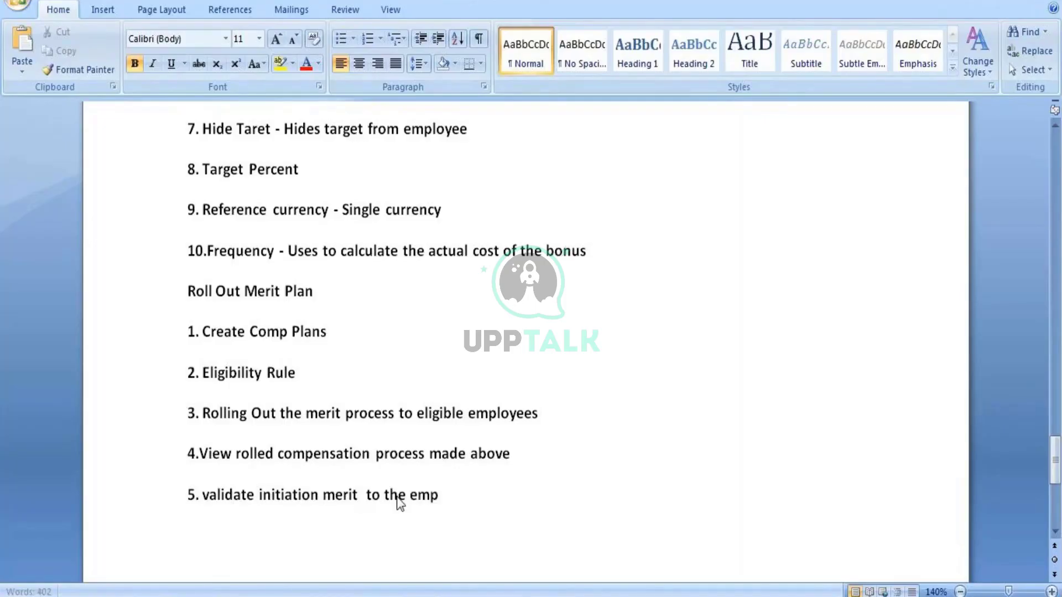
text(loyees )
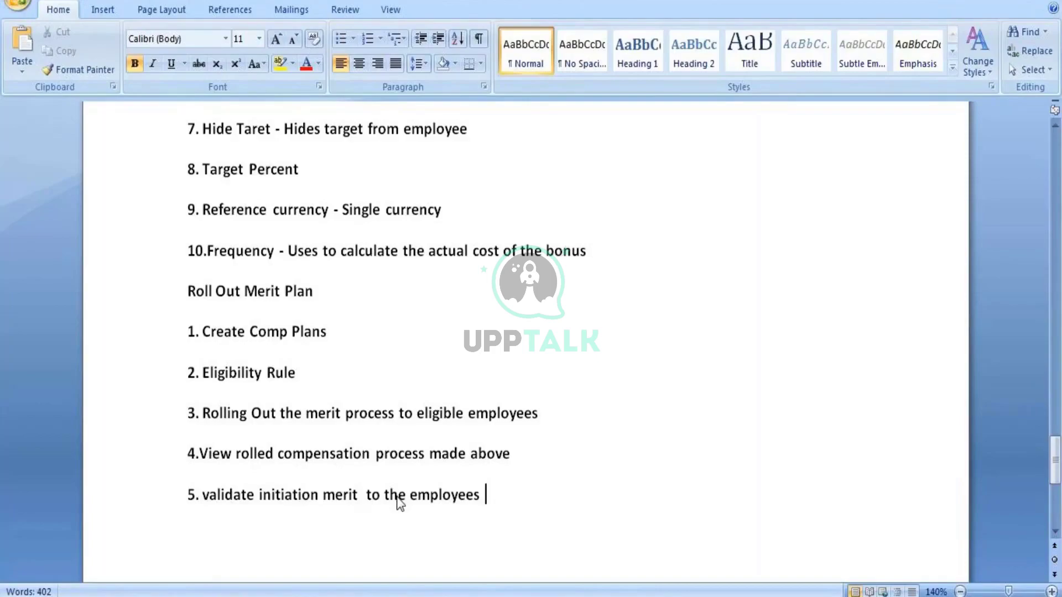
text(based )
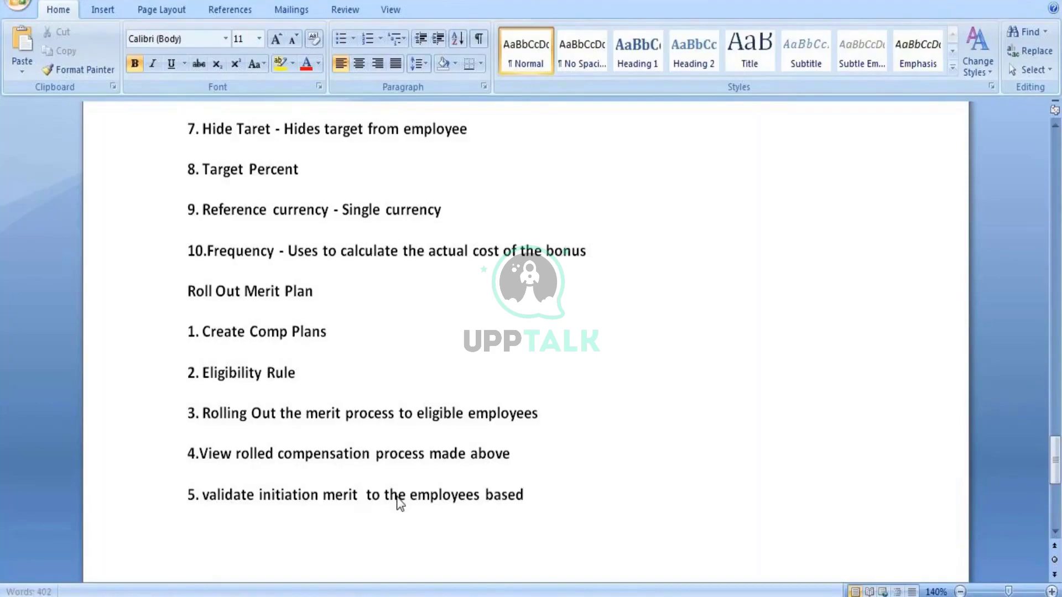
- Finish the fifth line with "on eligibility rule" and highlight the five roll-out lines for review
text(on t)
click(397, 496)
text(e)
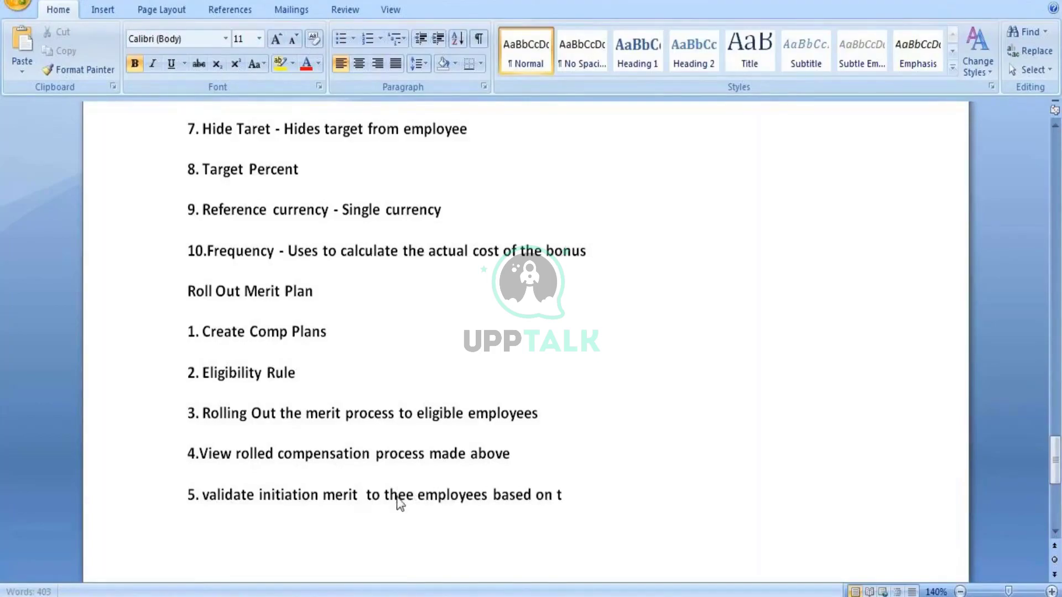
key(BackSpace)
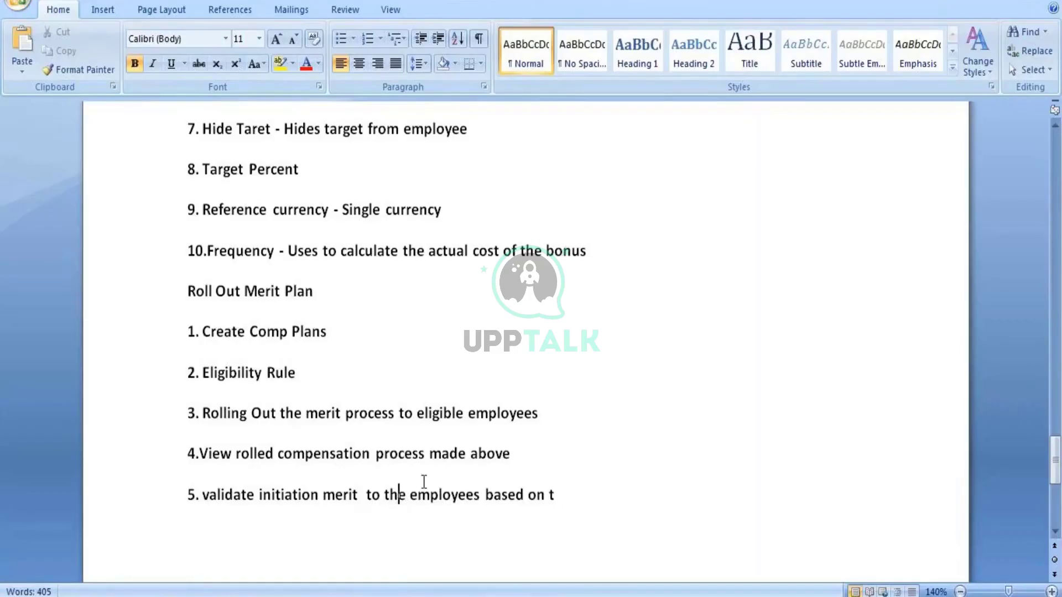
click(567, 497)
key(BackSpace)
text(eligibil)
text(ity)
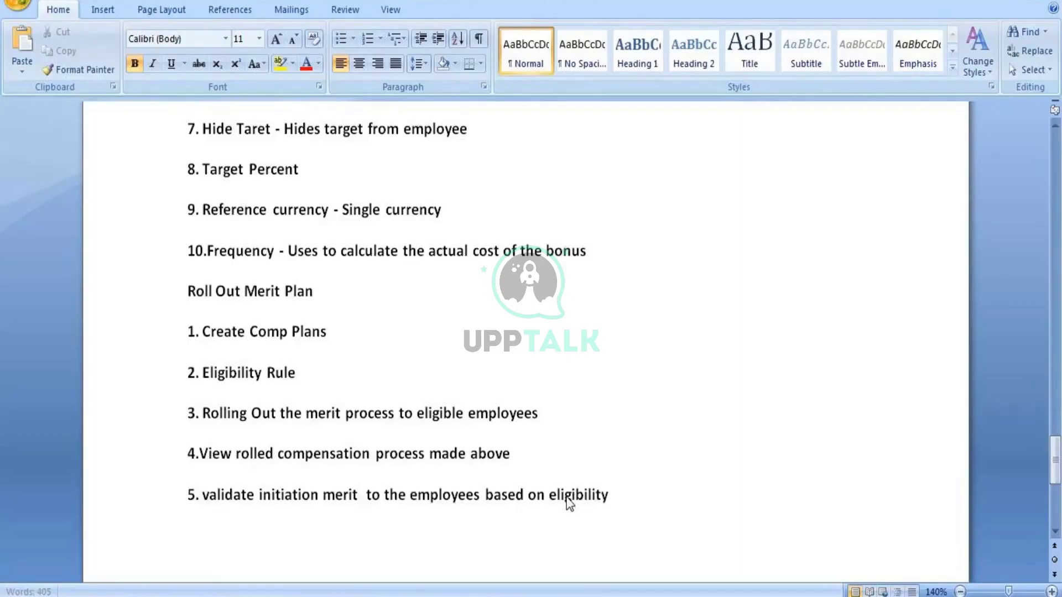
click(566, 499)
key(BackSpace)
click(626, 499)
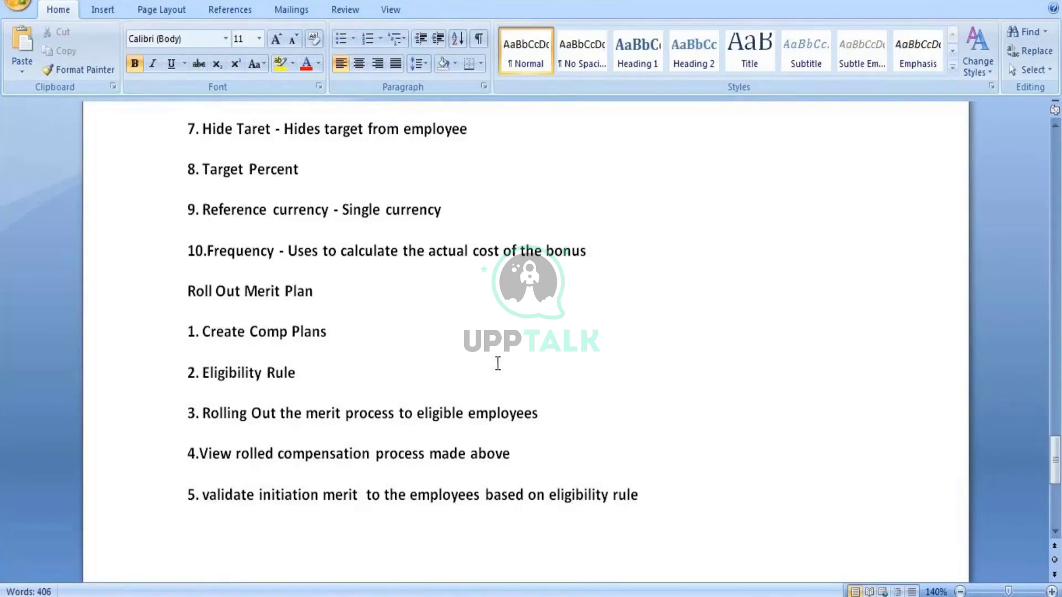
drag(188, 338, 652, 508)
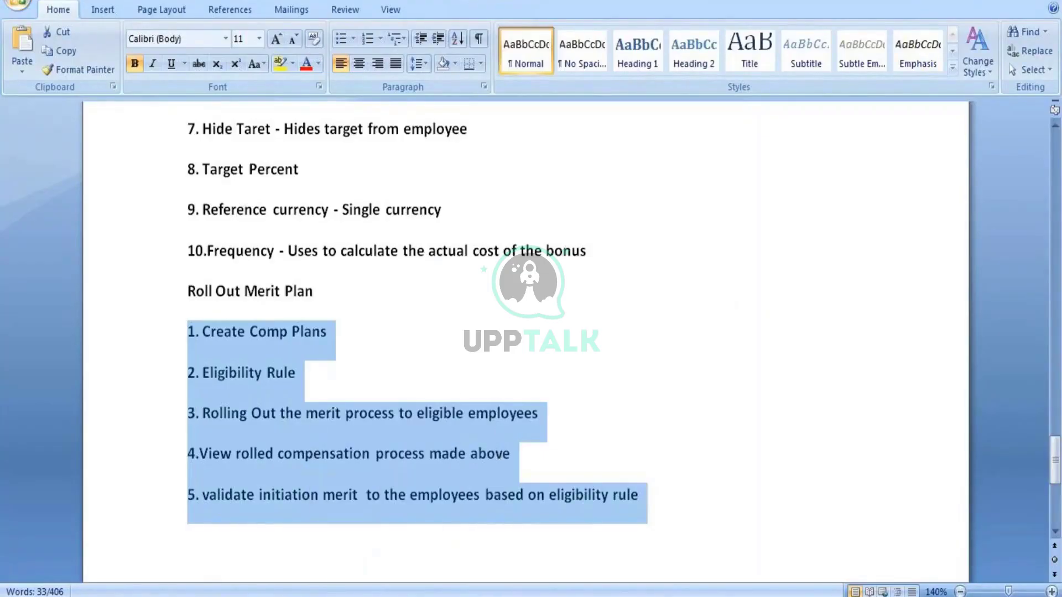
- Copy the plan name "Merit - Sup Org based" from Workday into the Notepad notes below "Eligibility Rule - For Merit Plan Config", leaving Workday in view
click(431, 596)
mouse_move(400, 596)
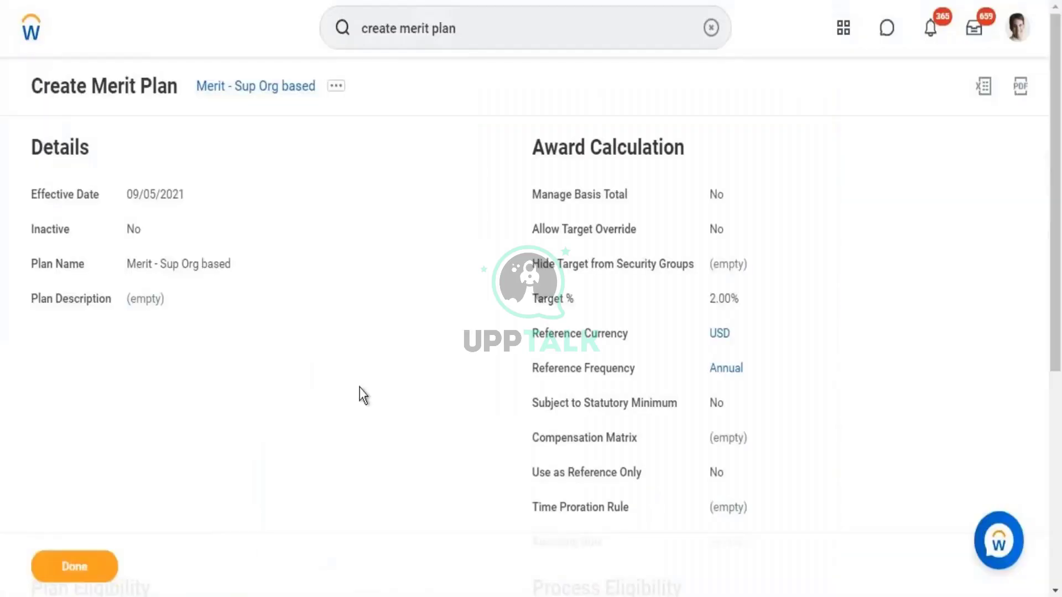
right_click(267, 97)
click(289, 161)
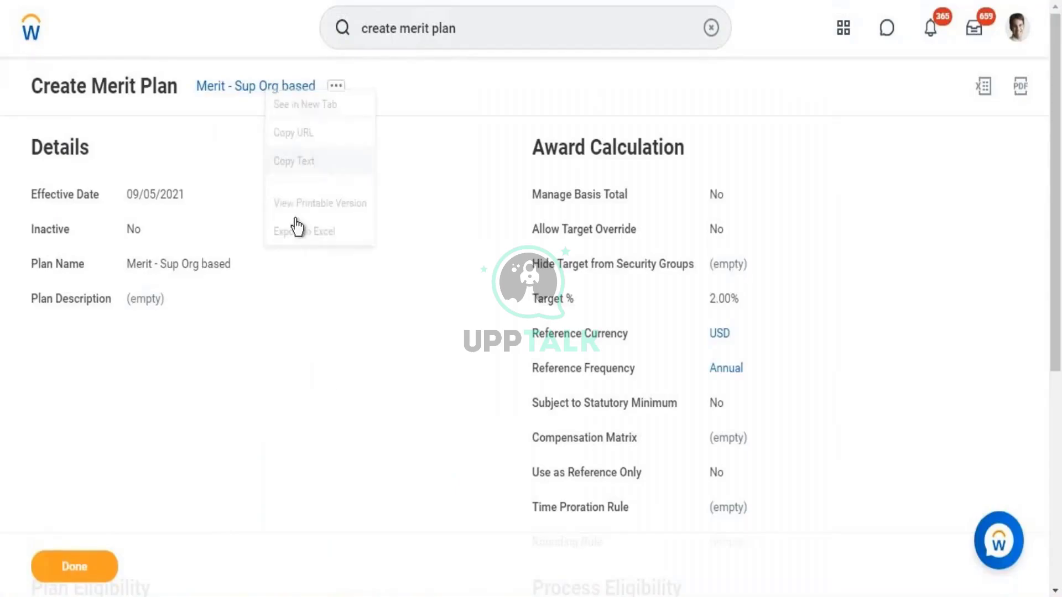
key(alt+Tab)
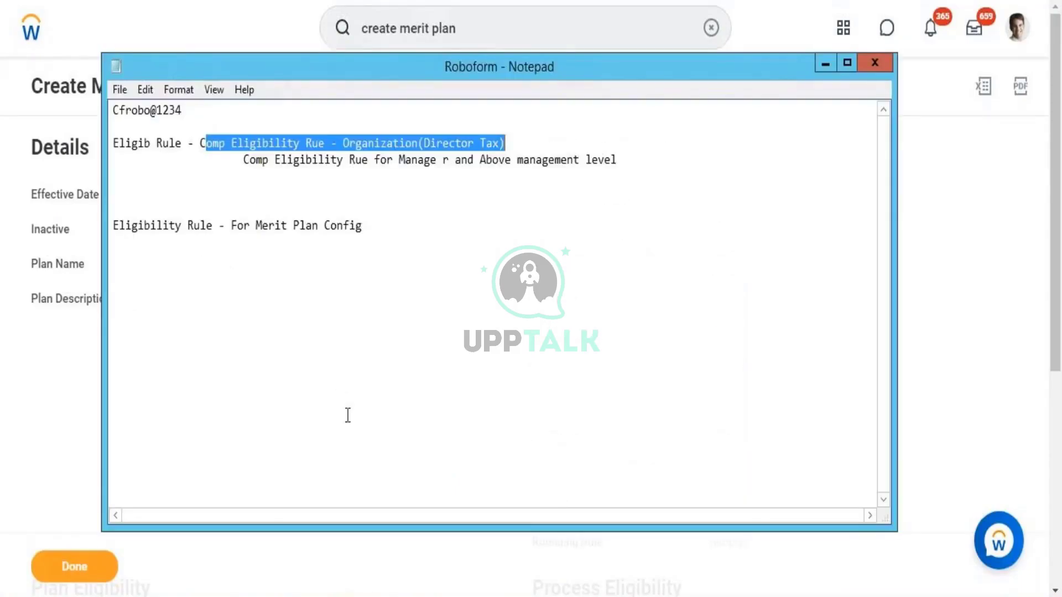
click(385, 243)
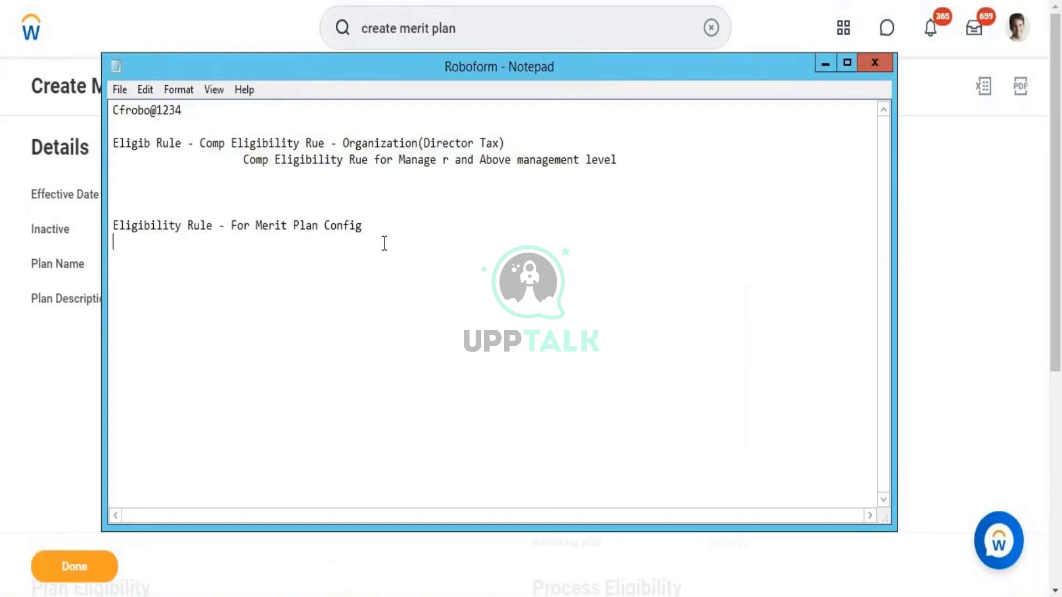
text(Merit - Sup Org based)
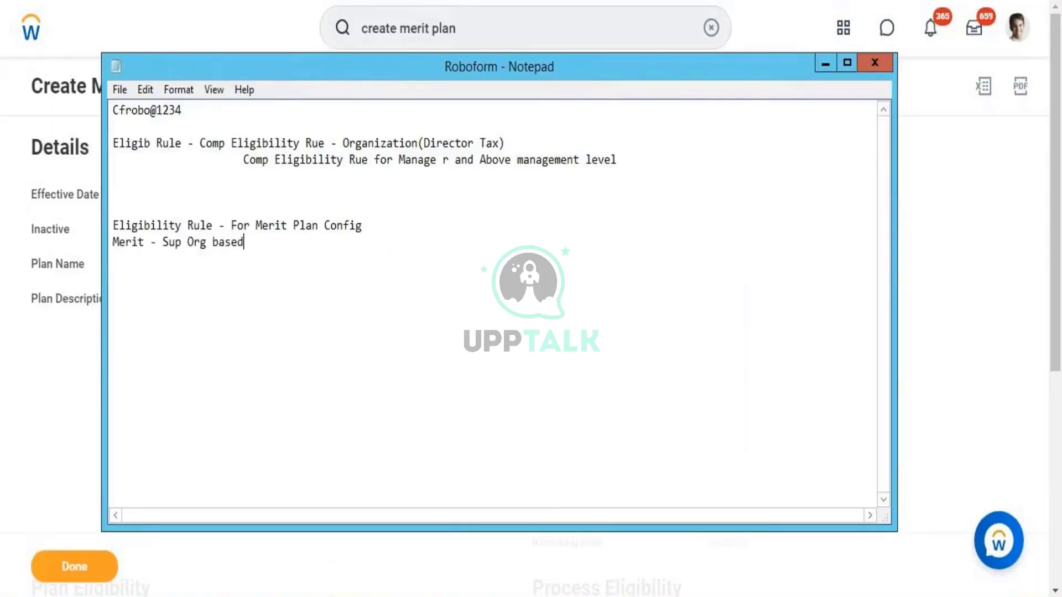
mouse_move(352, 596)
click(398, 548)
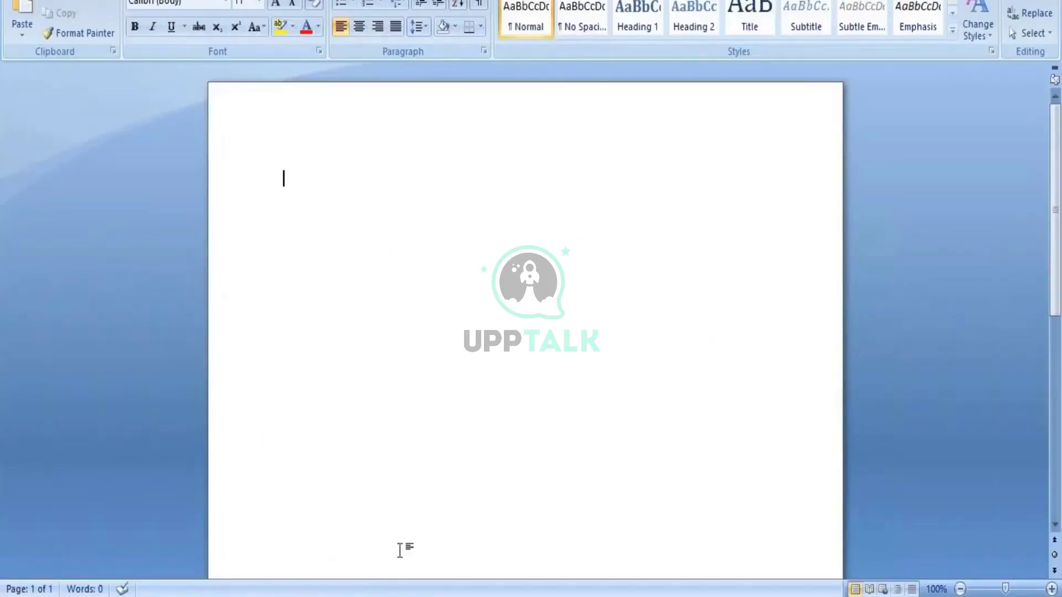
key(alt+Tab)
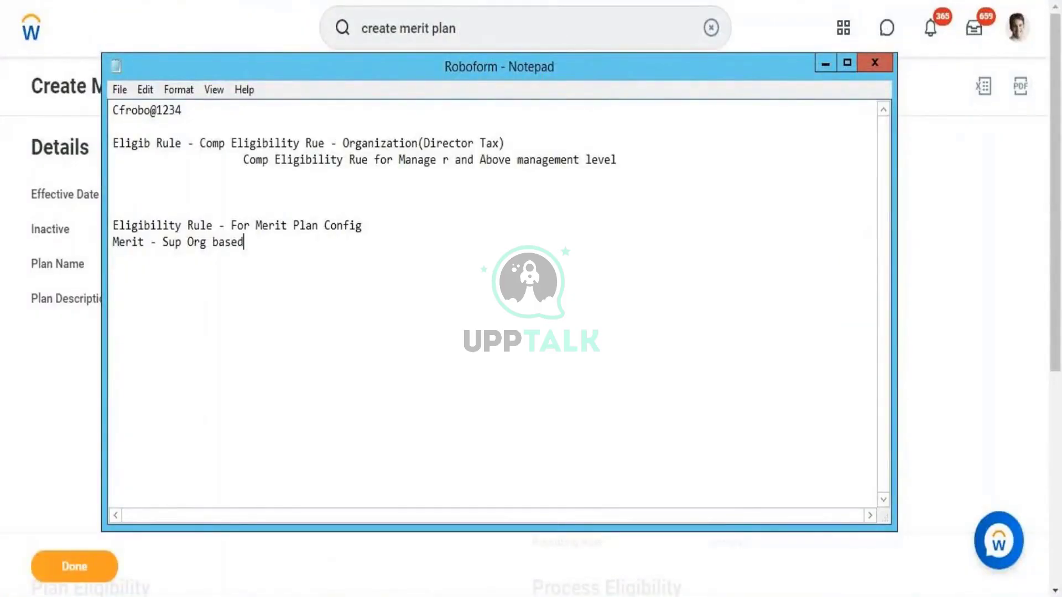
click(827, 63)
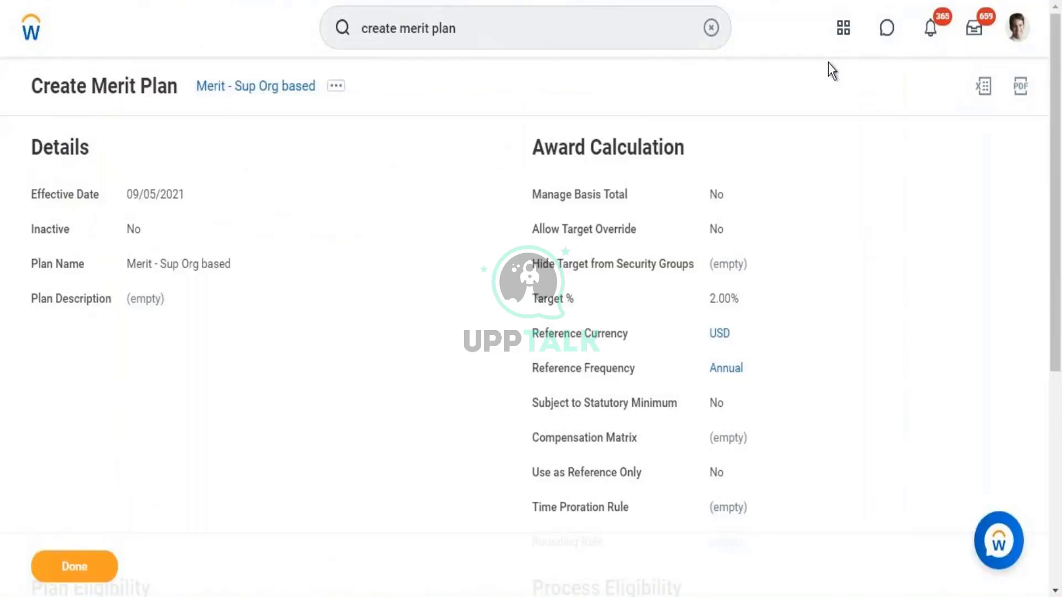
- Search Workday for "Rollout compensation" and open the Rollout Compensation Plans to Employees task
click(533, 46)
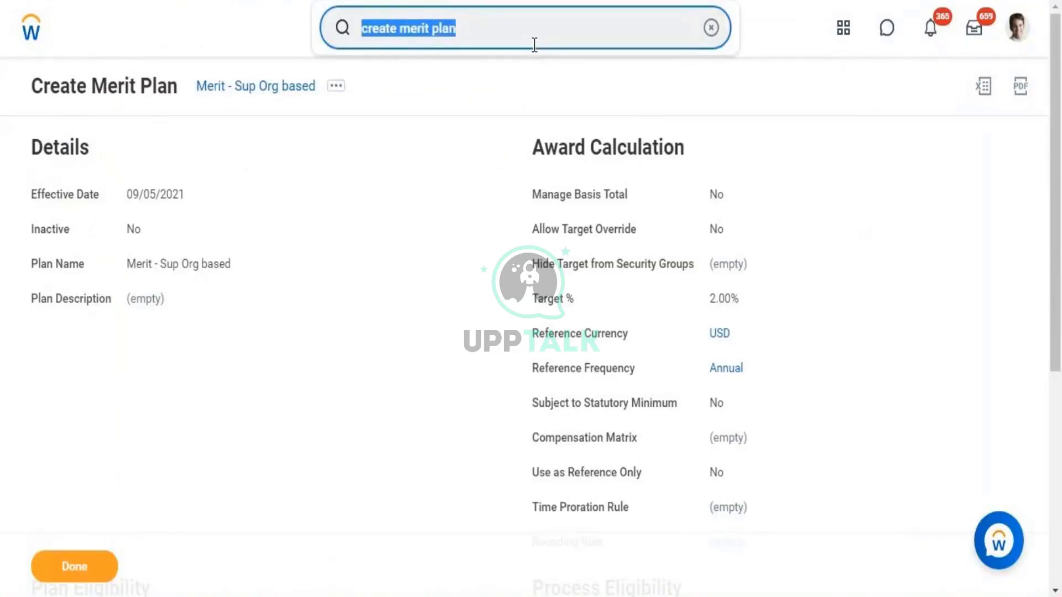
text(Roll)
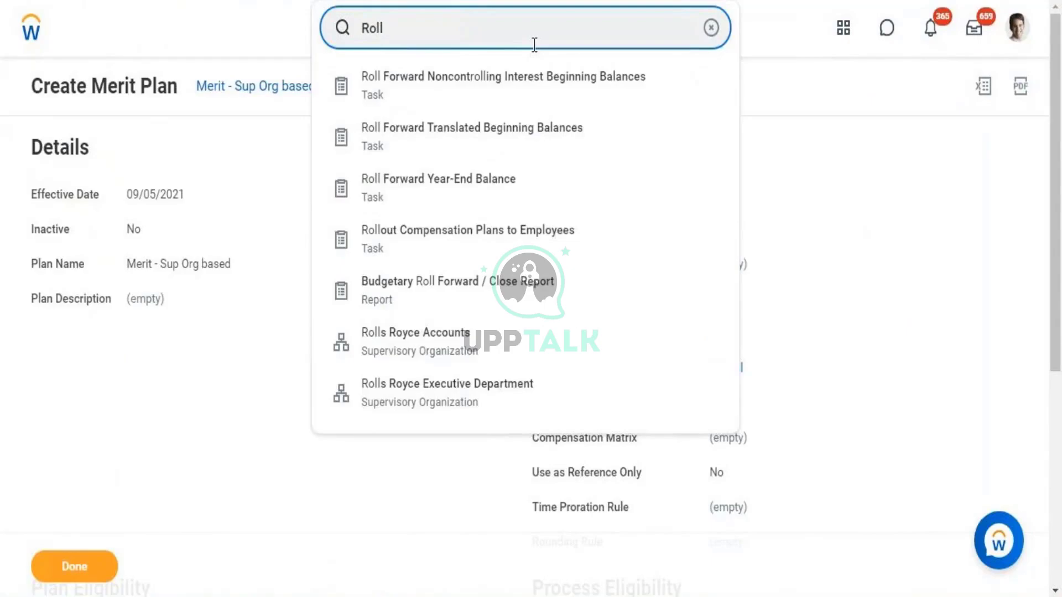
text(out compen)
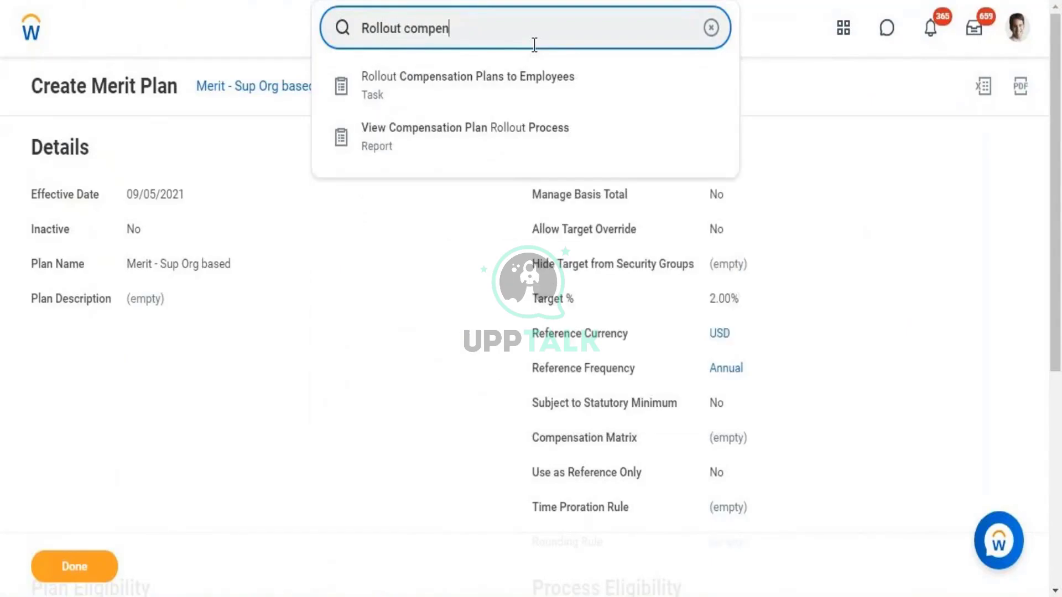
text(sation)
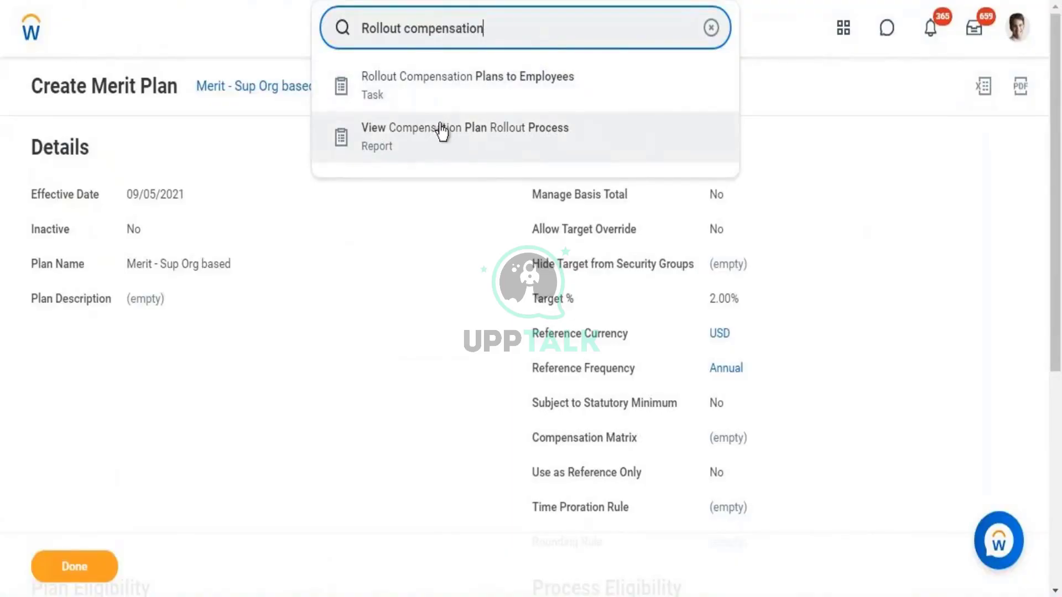
click(509, 91)
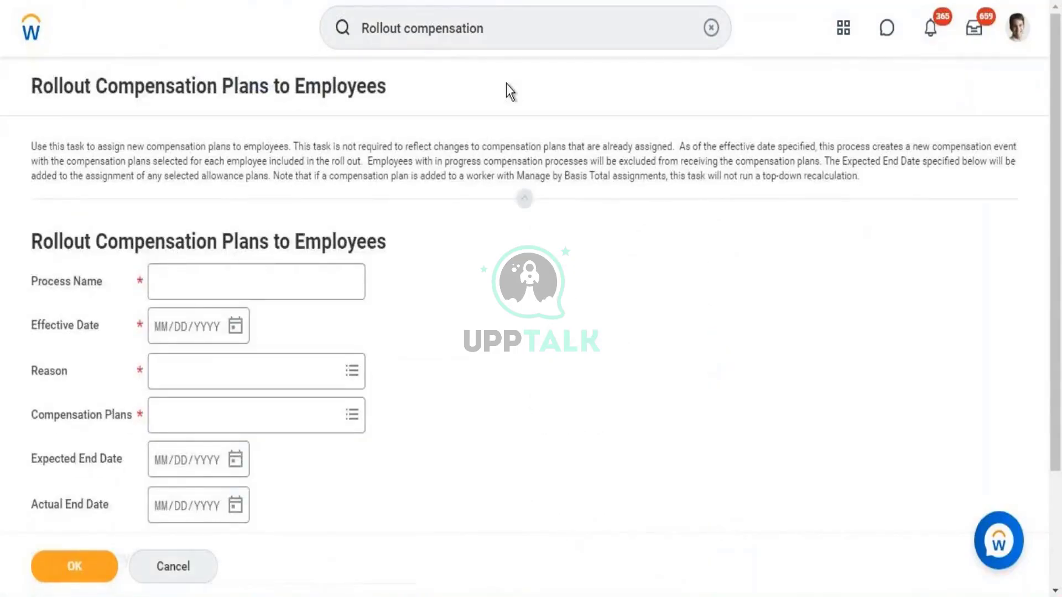
- Name the rollout process "Rollout task for merit plan" and set its effective date to 09/06/2021
click(274, 276)
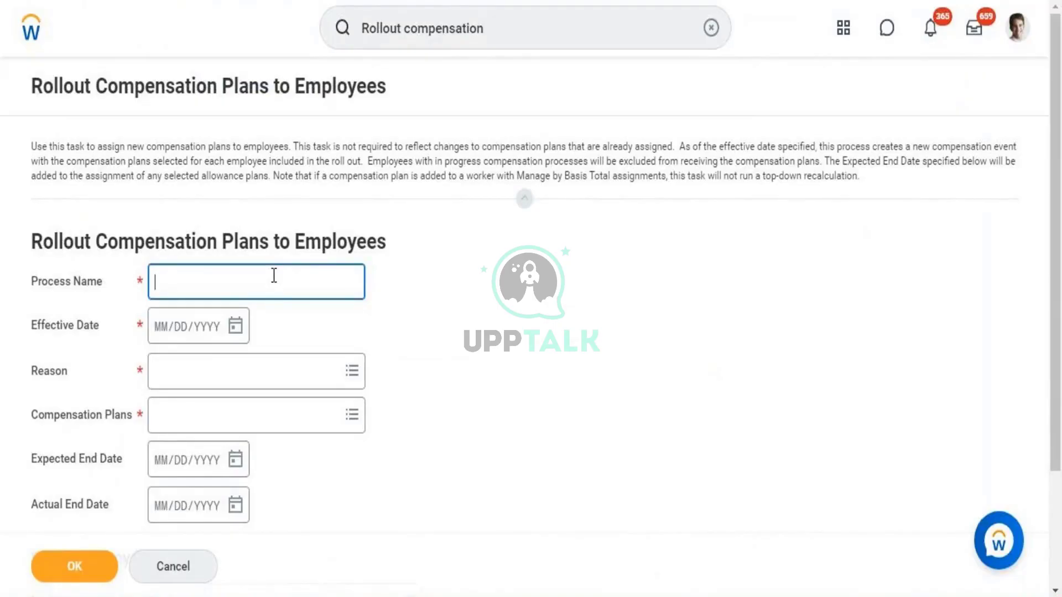
text(Rollout task for m)
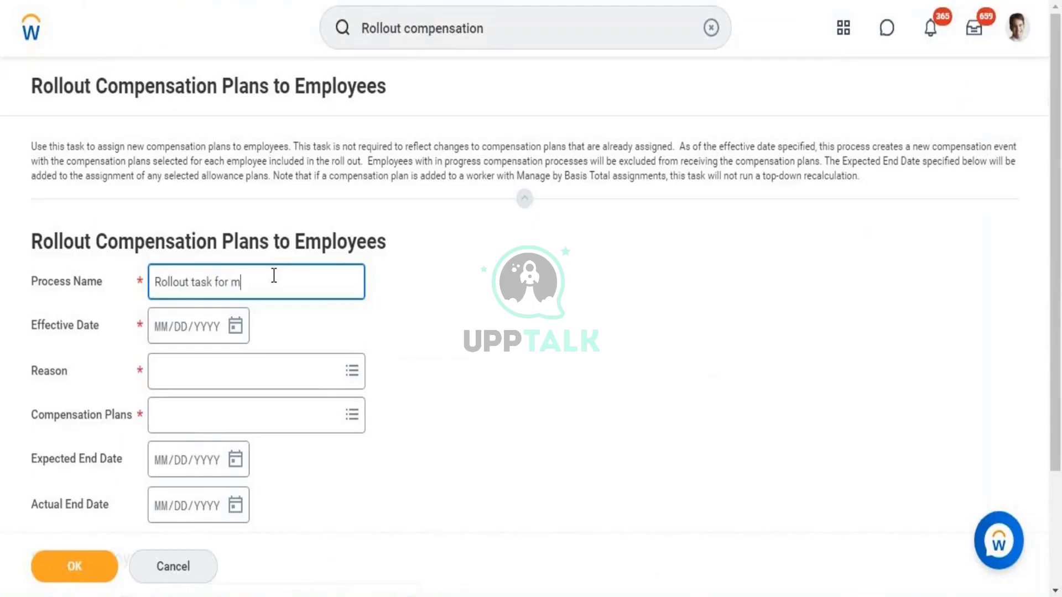
text(erit plan)
click(238, 333)
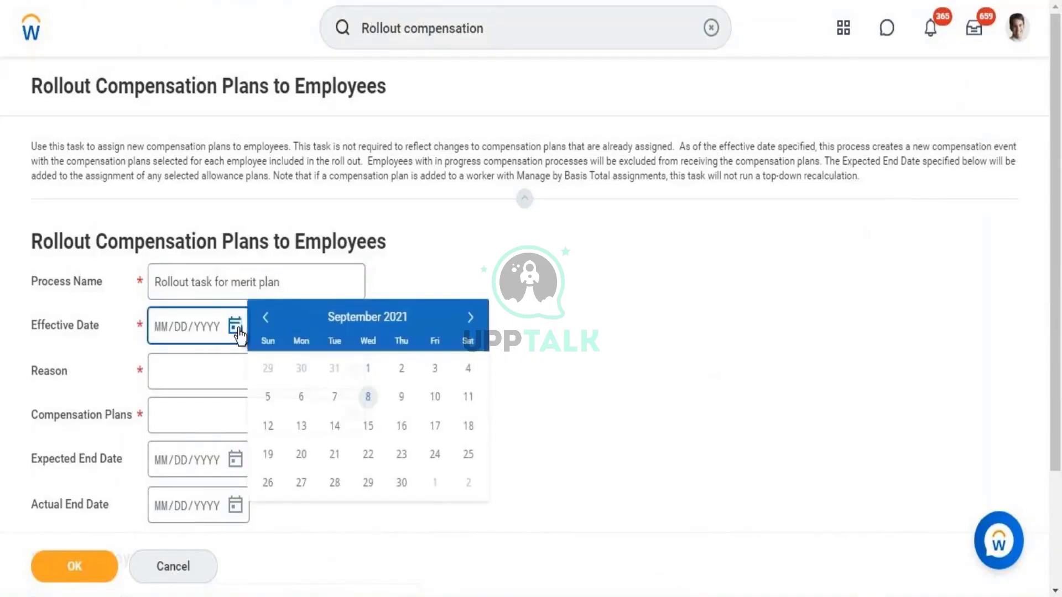
click(304, 396)
- Set the rollout reason to Adjustment > Plan Assignment under Request Compensation Change
click(256, 369)
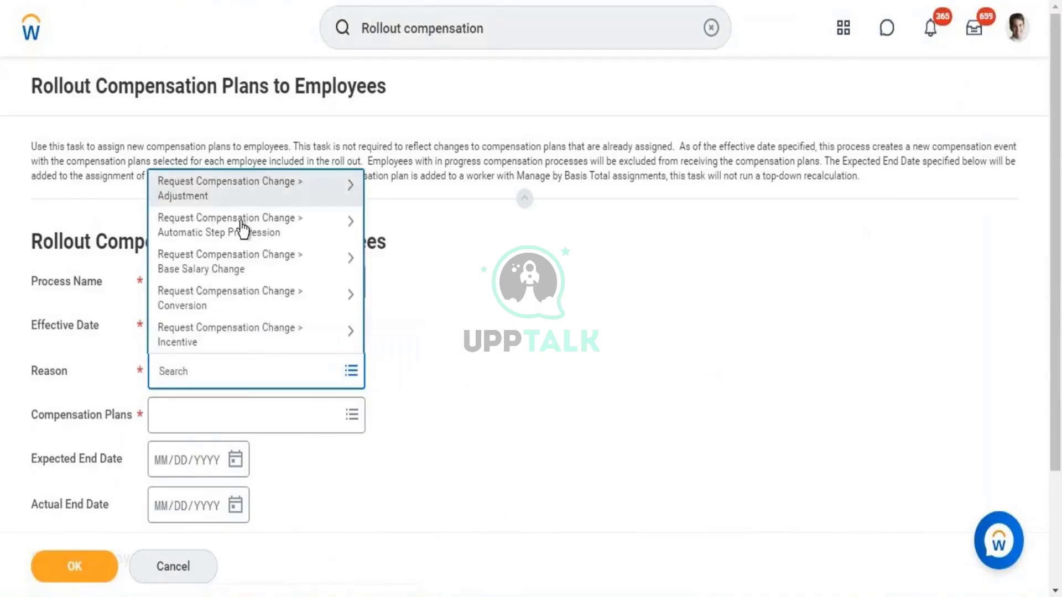
click(280, 185)
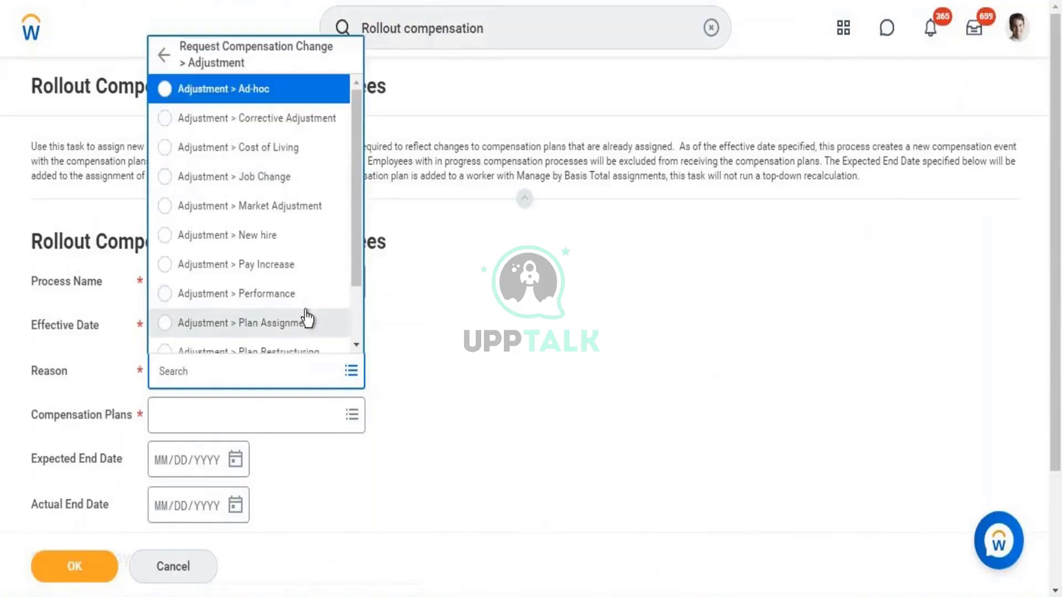
click(285, 326)
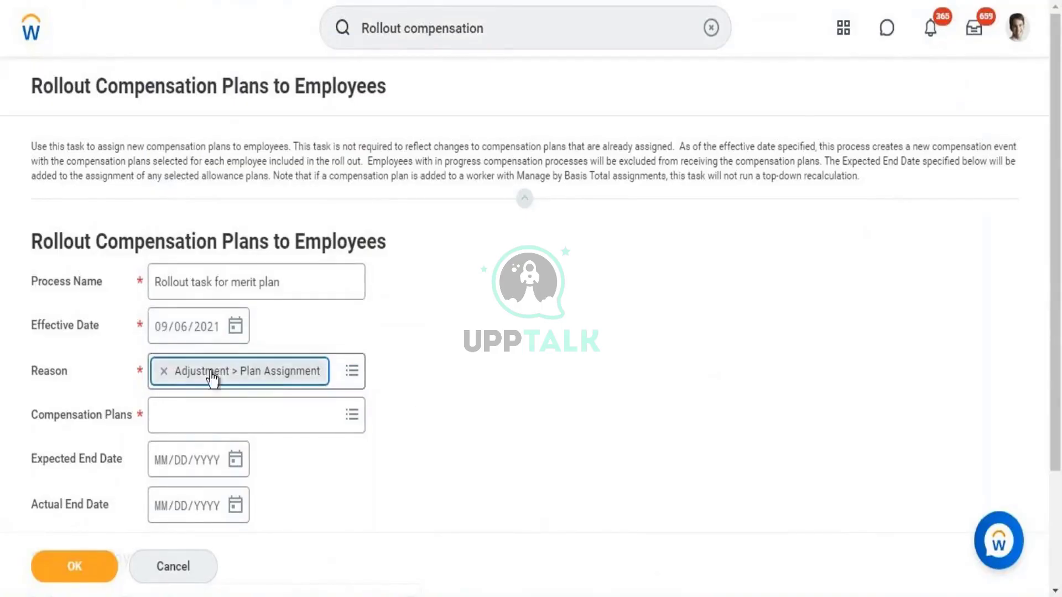
click(266, 419)
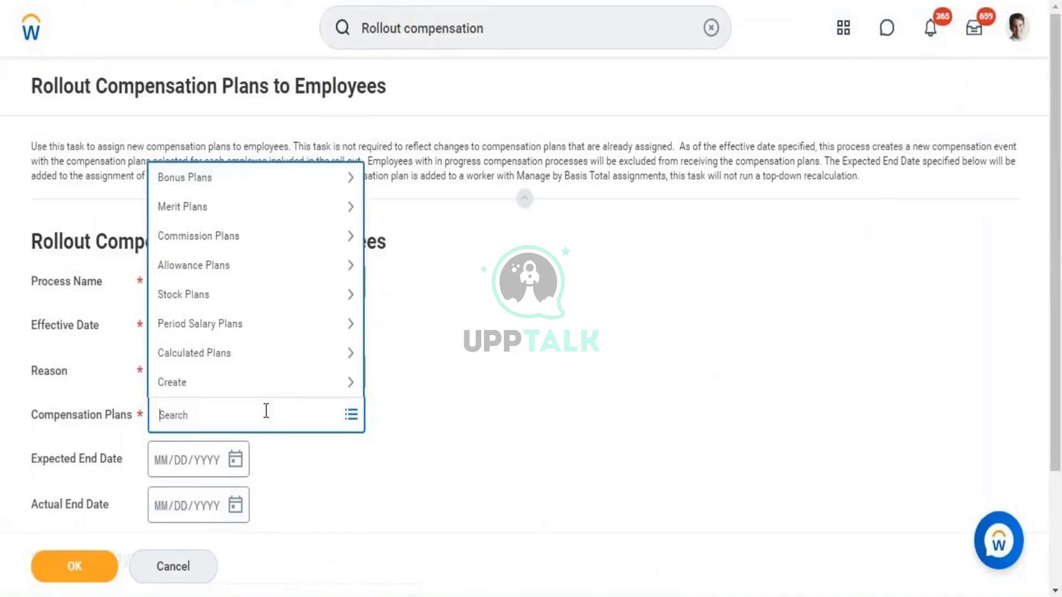
text(compensation plan)
key(Return)
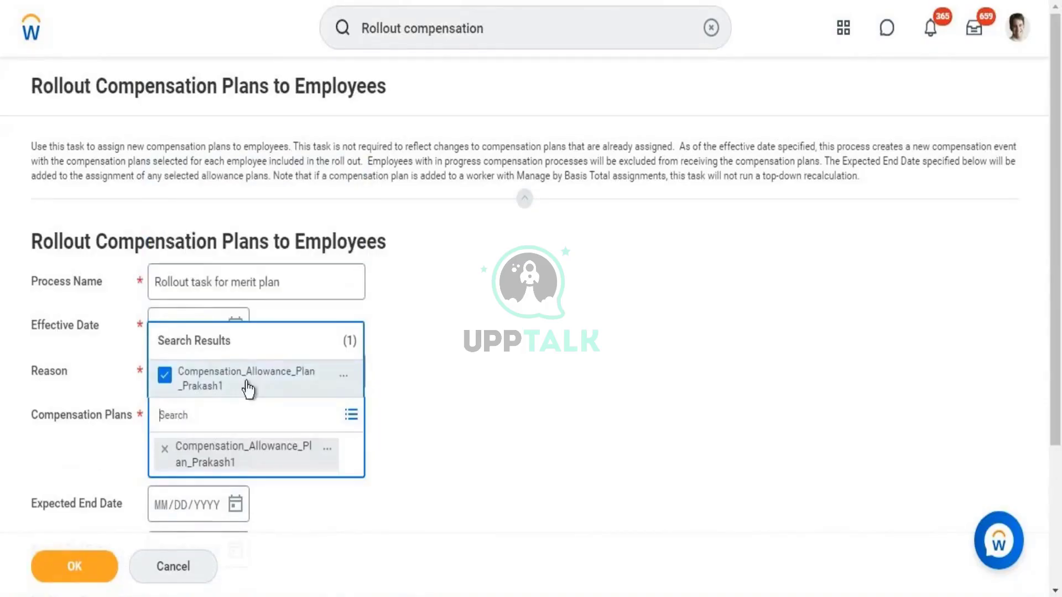
click(164, 450)
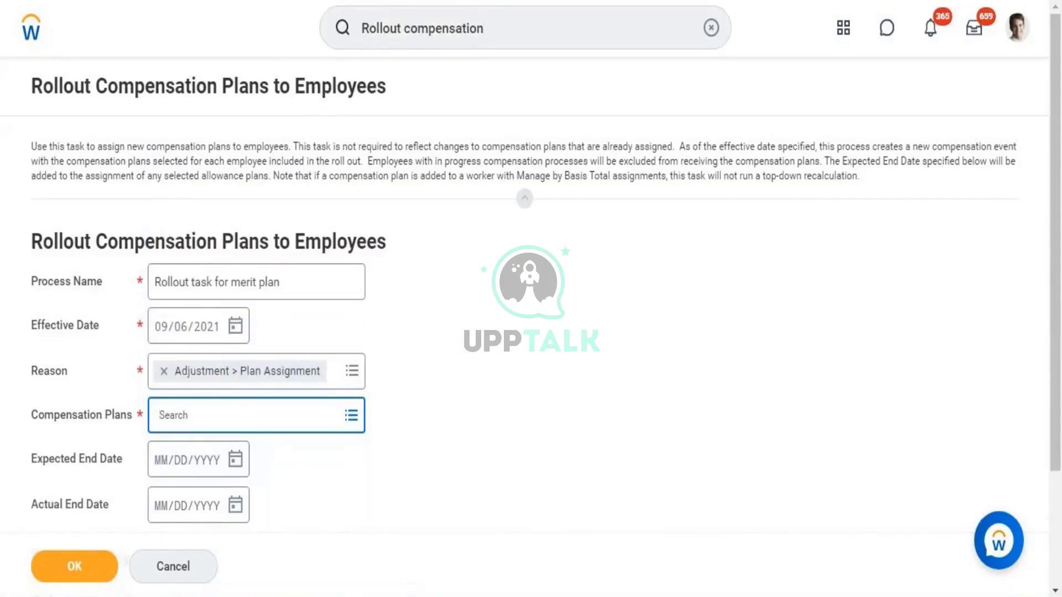
- Switch to the browser tab showing the Edit Condition Rule page for "Position Worker Type is Employee"
right_click(254, 0)
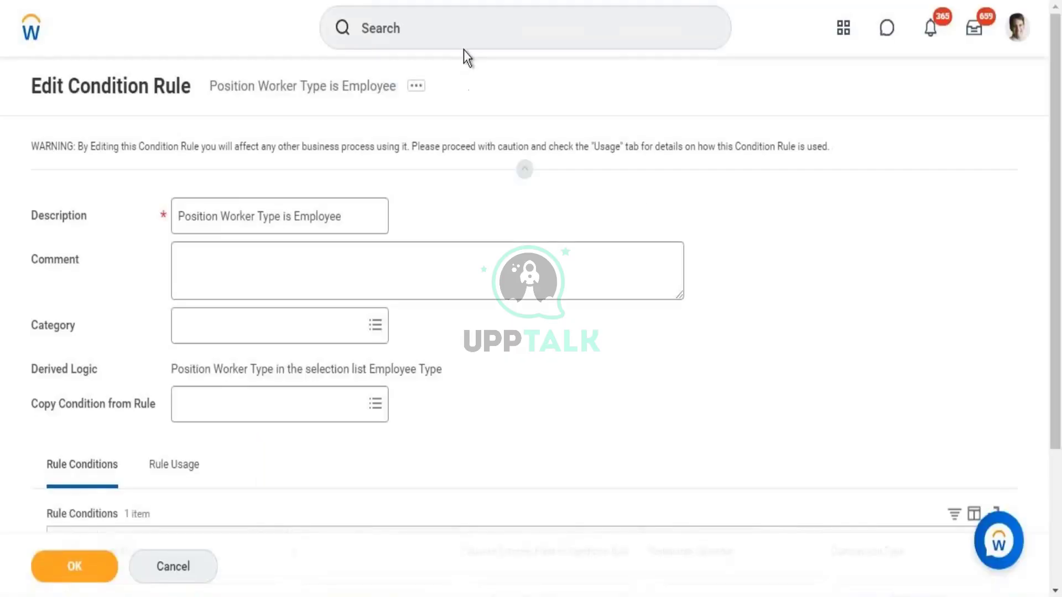
click(457, 21)
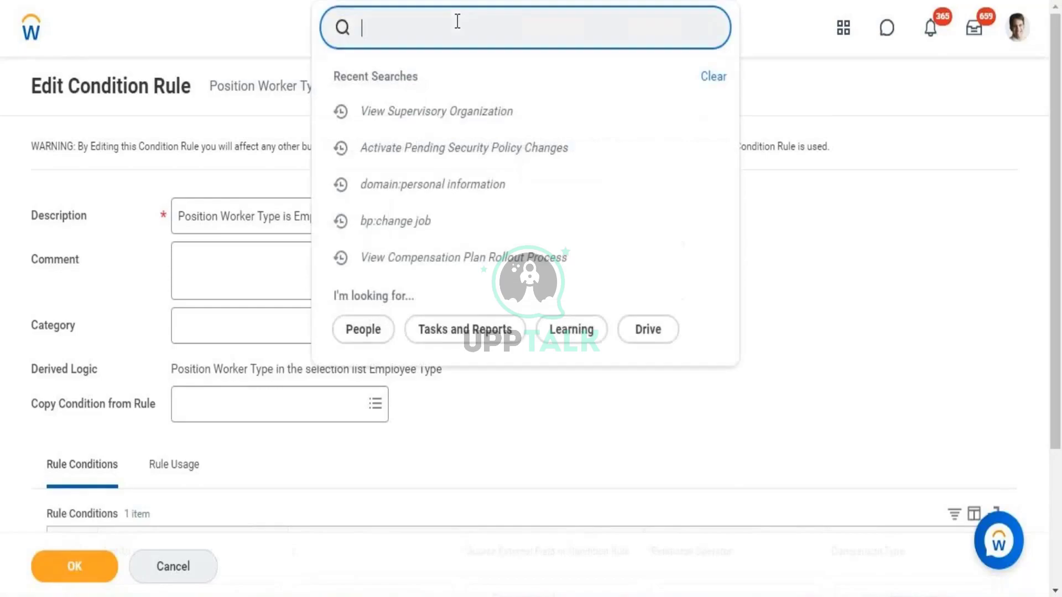
text(view compen)
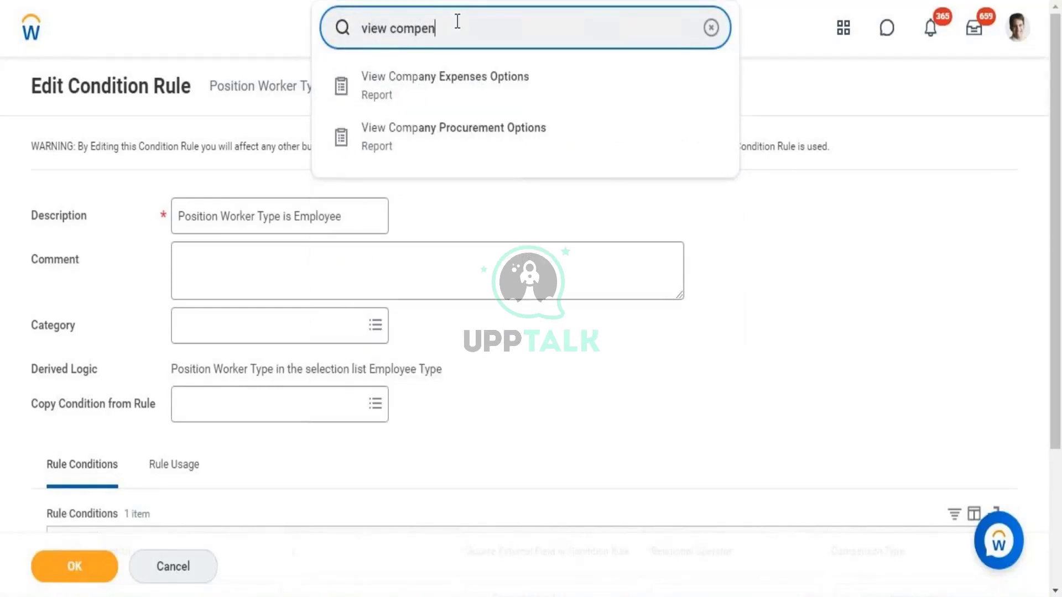
text(sation)
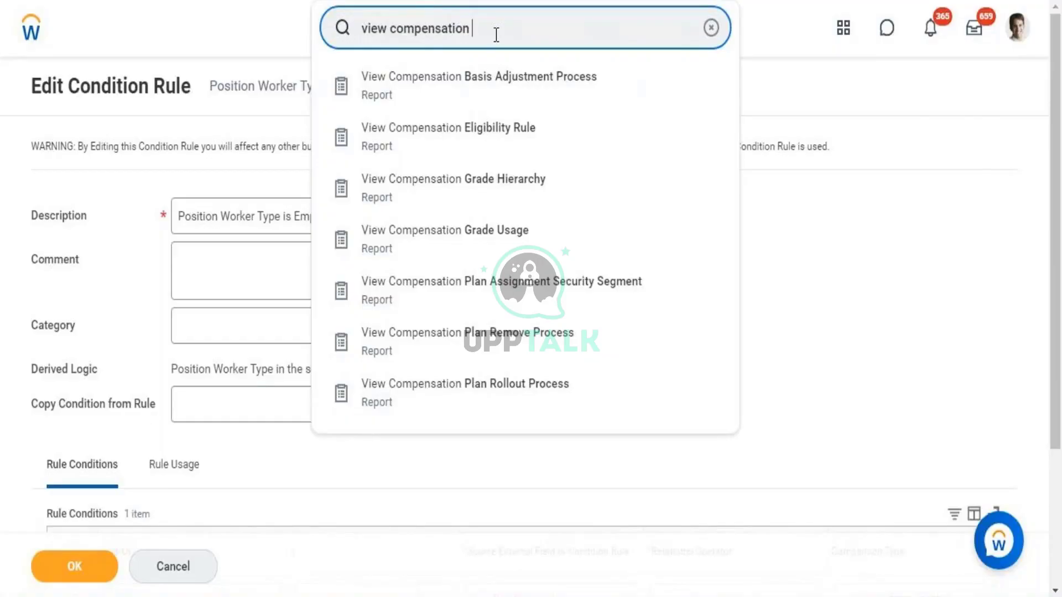
text(packa)
key(BackSpace)
key(BackSpace)
key(BackSpace)
key(BackSpace)
key(BackSpace)
key(BackSpace)
key(BackSpace)
key(BackSpace)
key(BackSpace)
key(BackSpace)
key(BackSpace)
key(BackSpace)
key(BackSpace)
key(BackSpace)
key(BackSpace)
key(BackSpace)
key(BackSpace)
key(BackSpace)
key(BackSpace)
key(BackSpace)
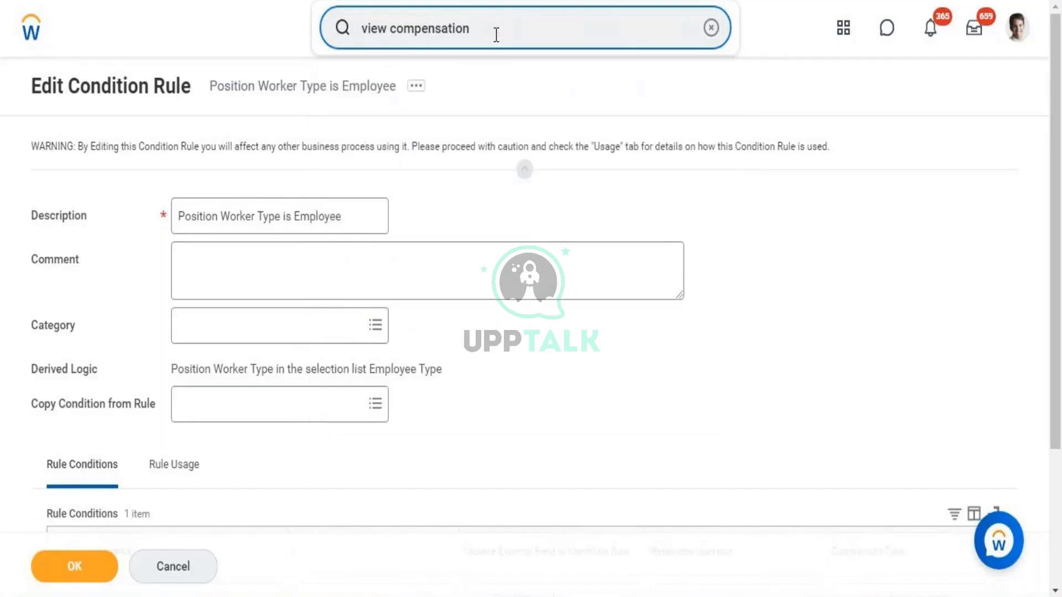
- Search Workday for "edit compensation package" and open the Edit Compensation Package task
text(ed)
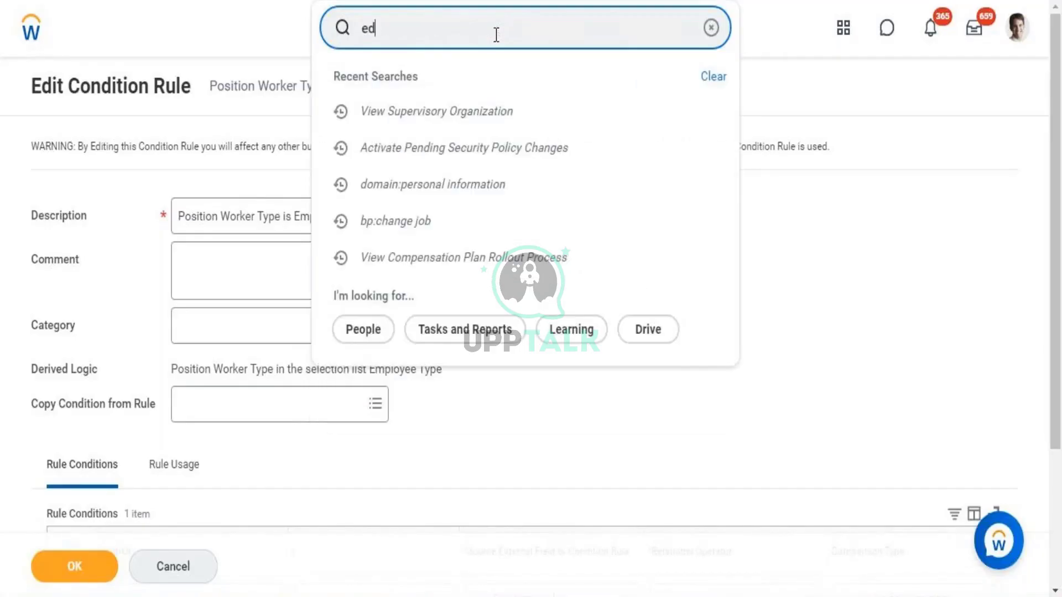
text(it compensation)
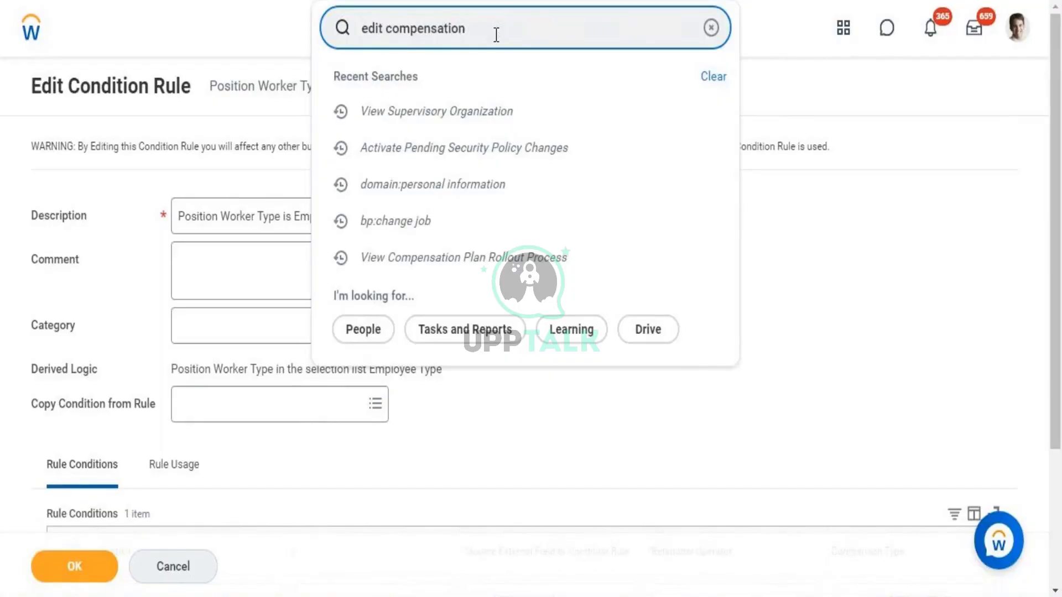
text( package)
key(Return)
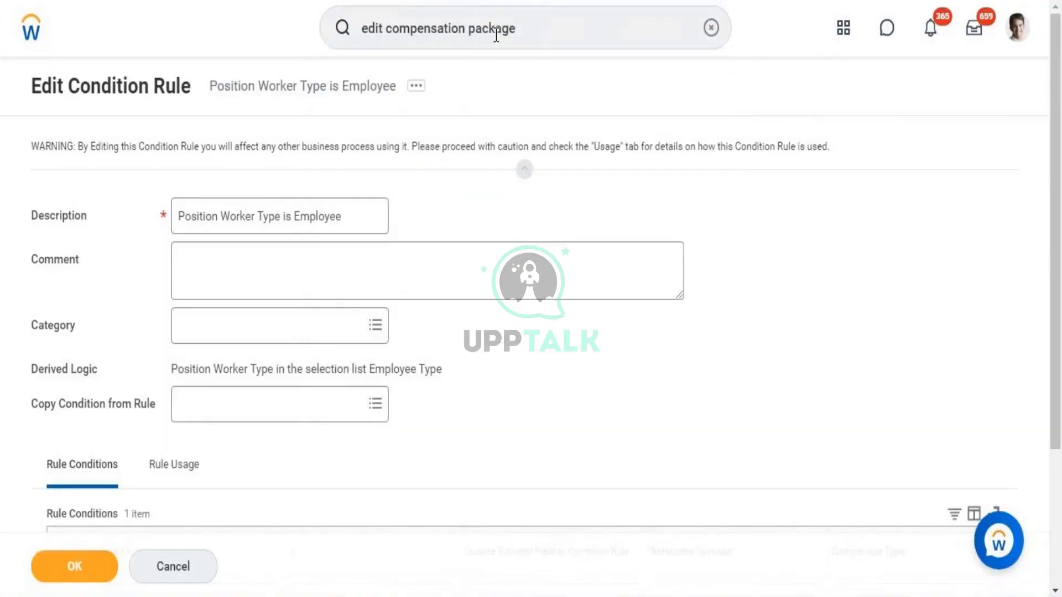
click(527, 28)
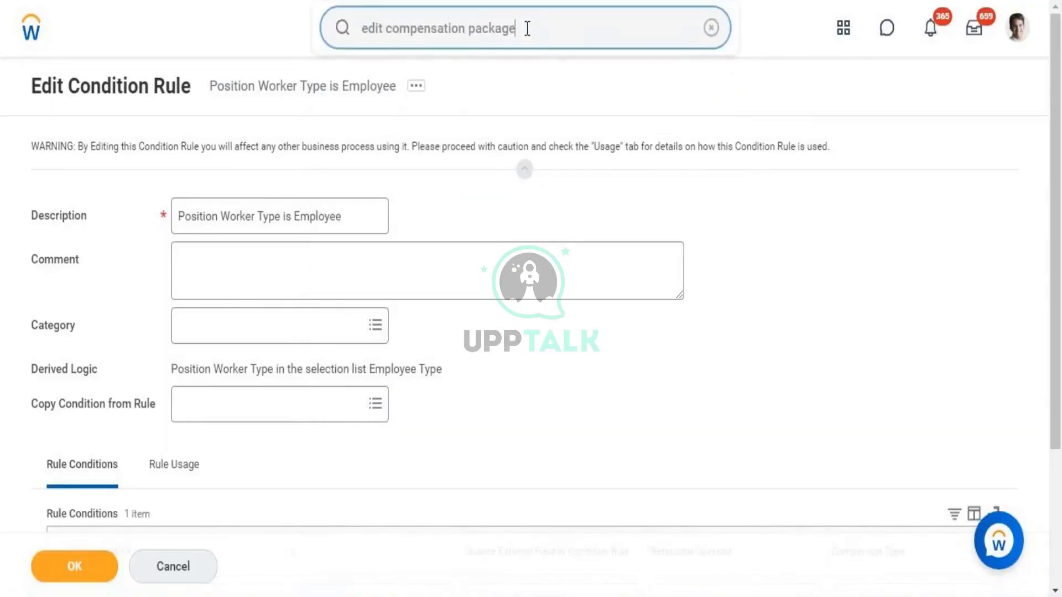
key(Return)
click(294, 215)
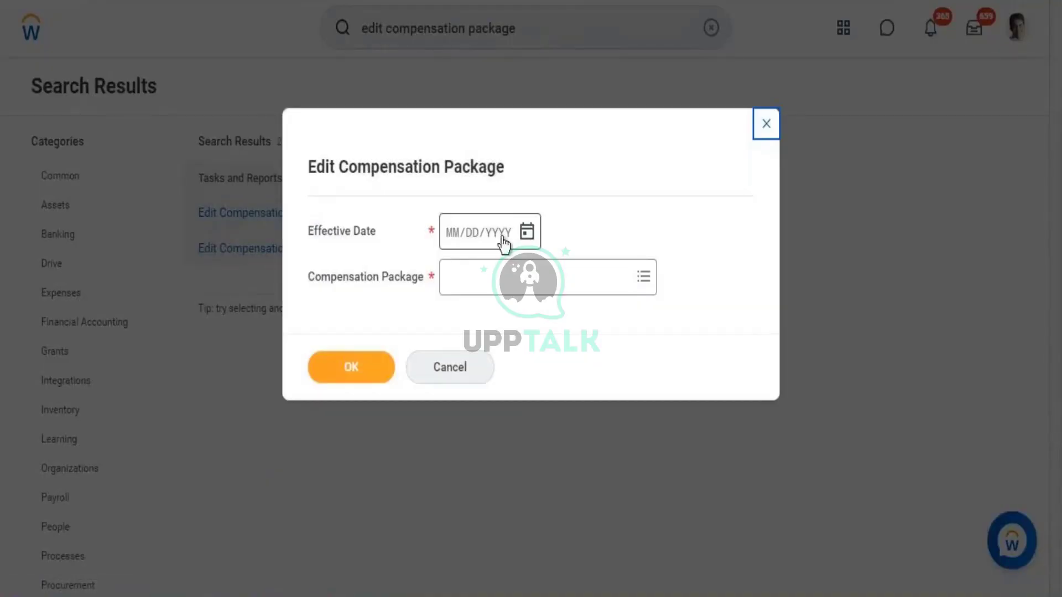
- Set the effective date of the compensation package edit to 07/01/2021
click(528, 232)
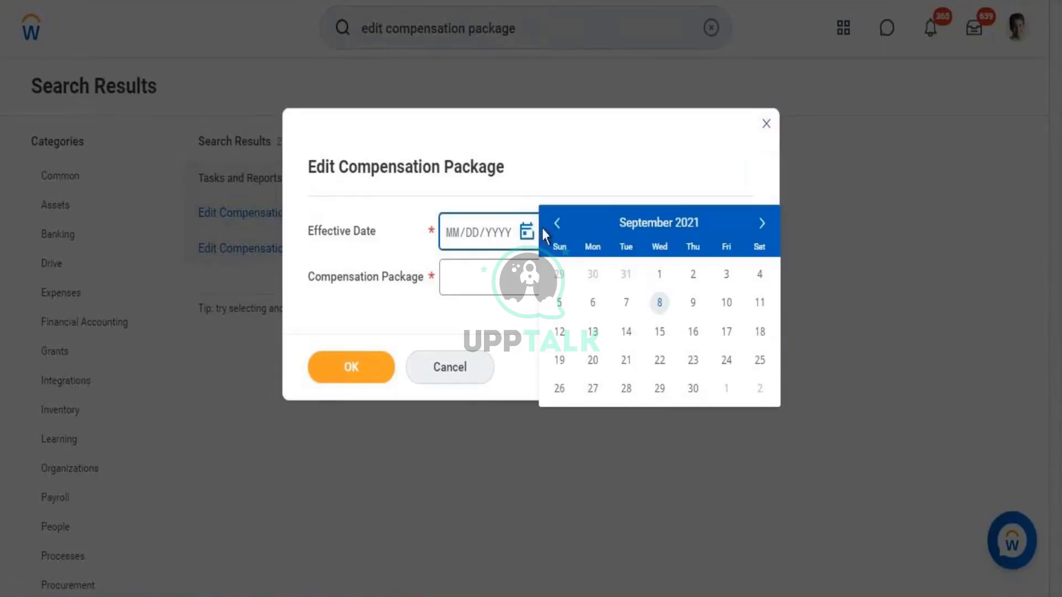
click(557, 224)
click(557, 224)
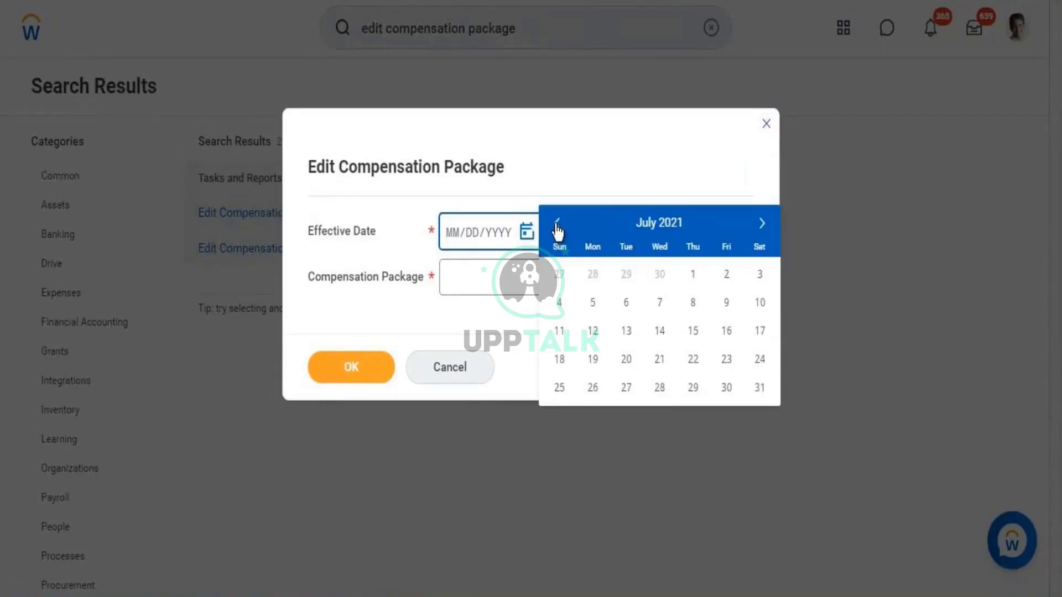
click(556, 224)
click(557, 224)
click(557, 224)
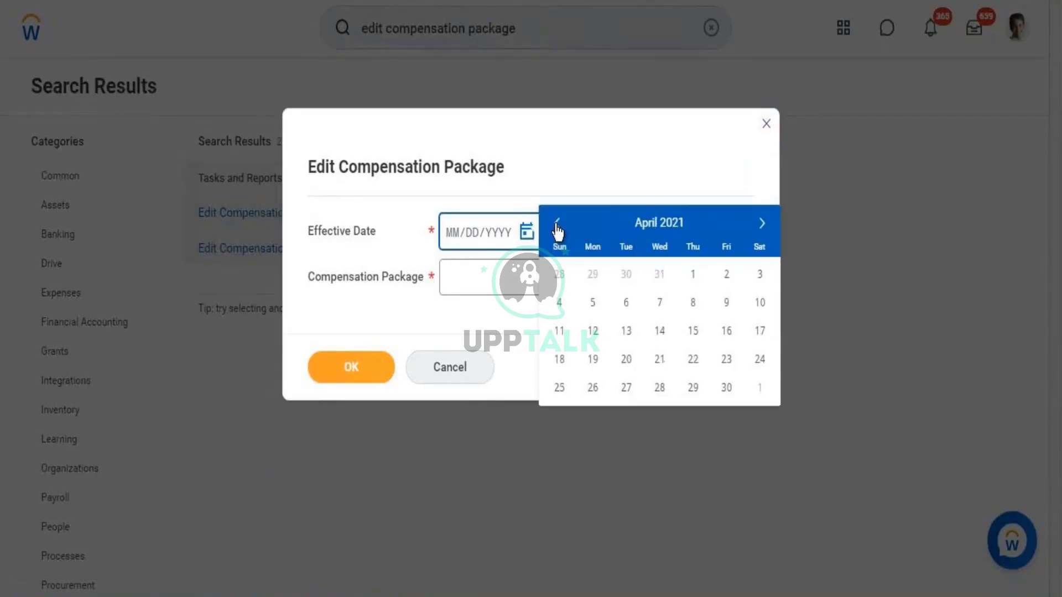
click(764, 226)
click(763, 225)
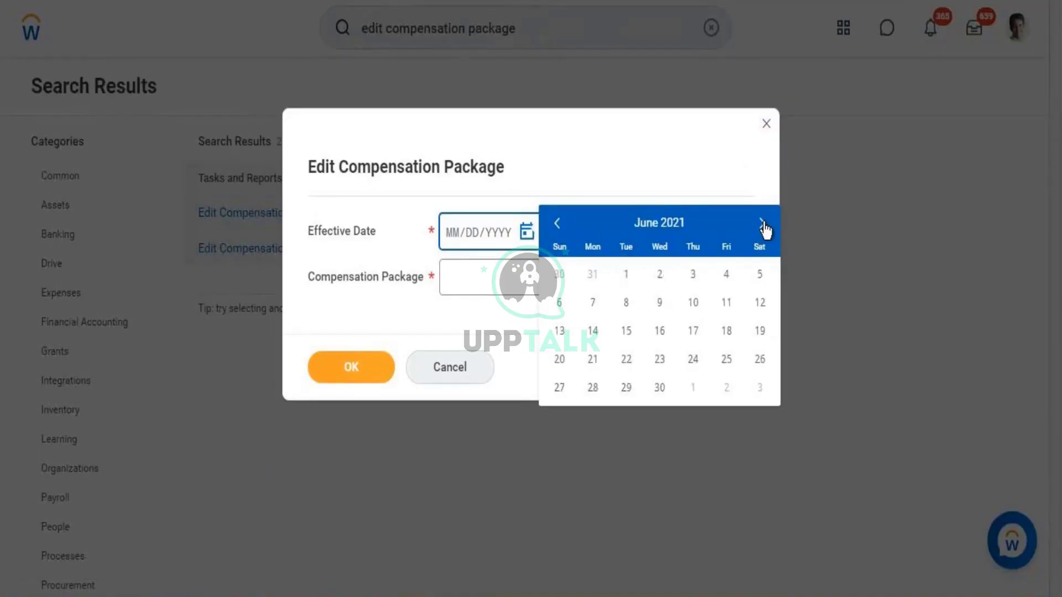
click(763, 225)
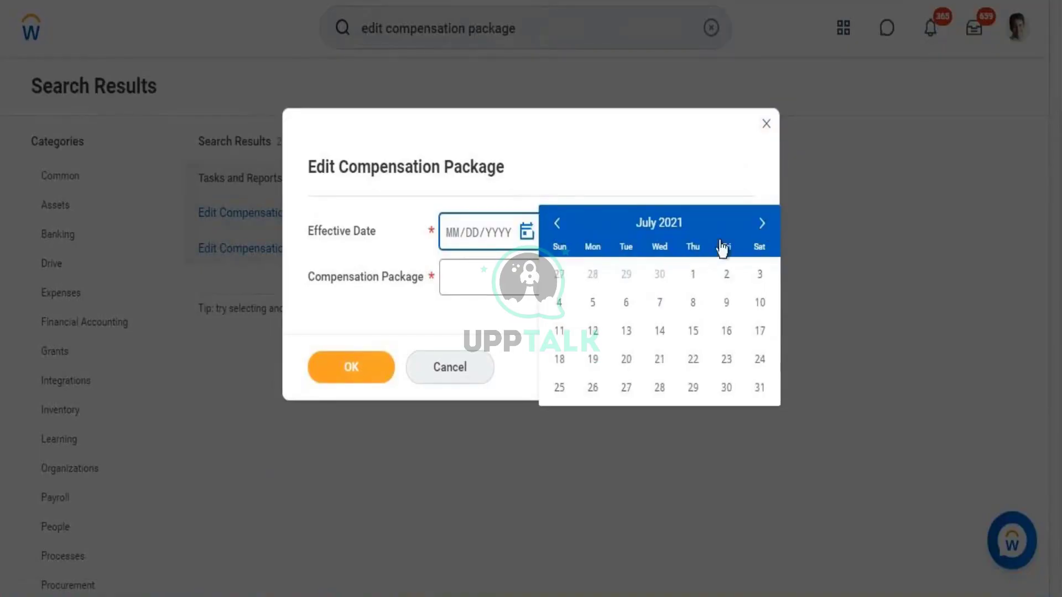
click(693, 274)
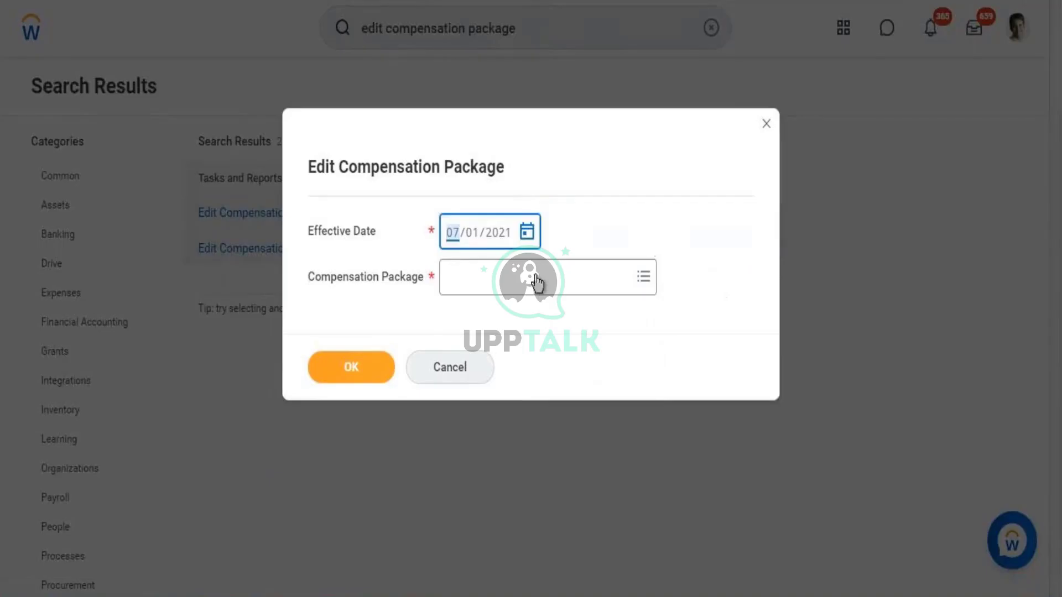
- Try to find the compensation package by searching for "Workday Compens", "Workday" and "compensation", clearing each package that gets picked
click(529, 279)
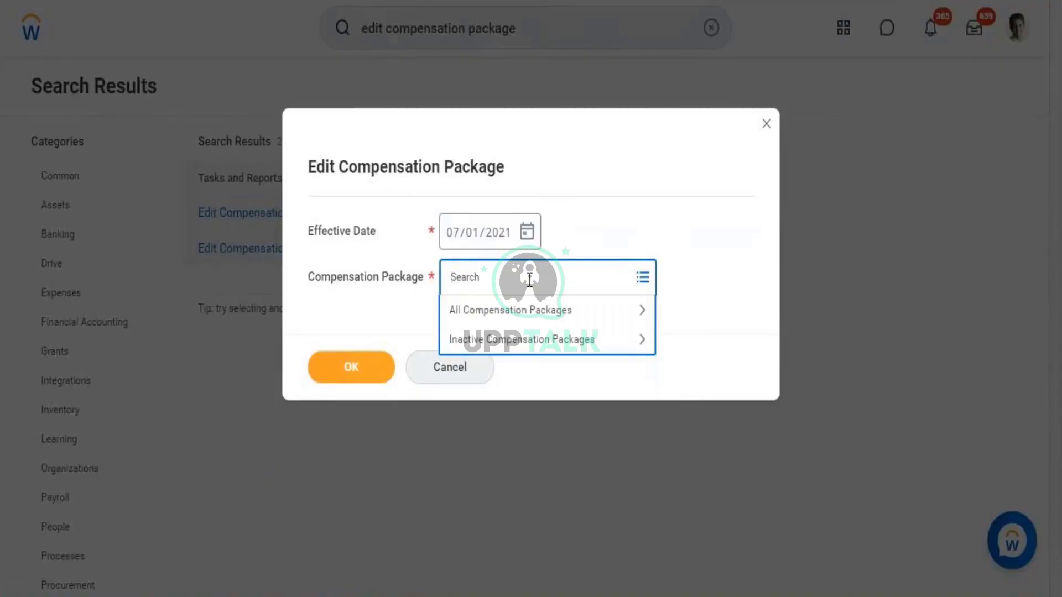
text(Workday Compens)
key(Return)
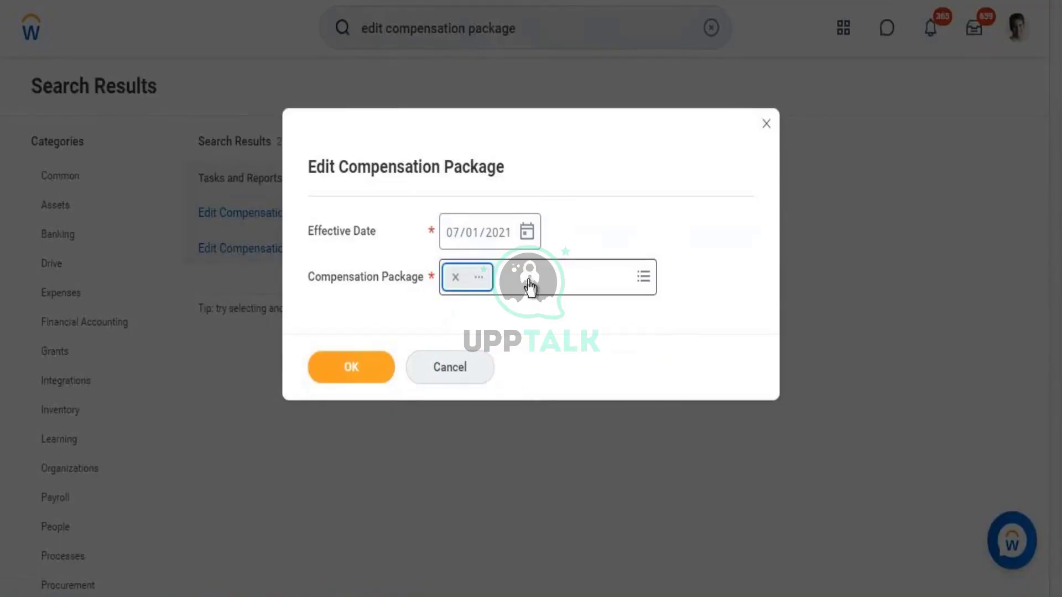
click(456, 280)
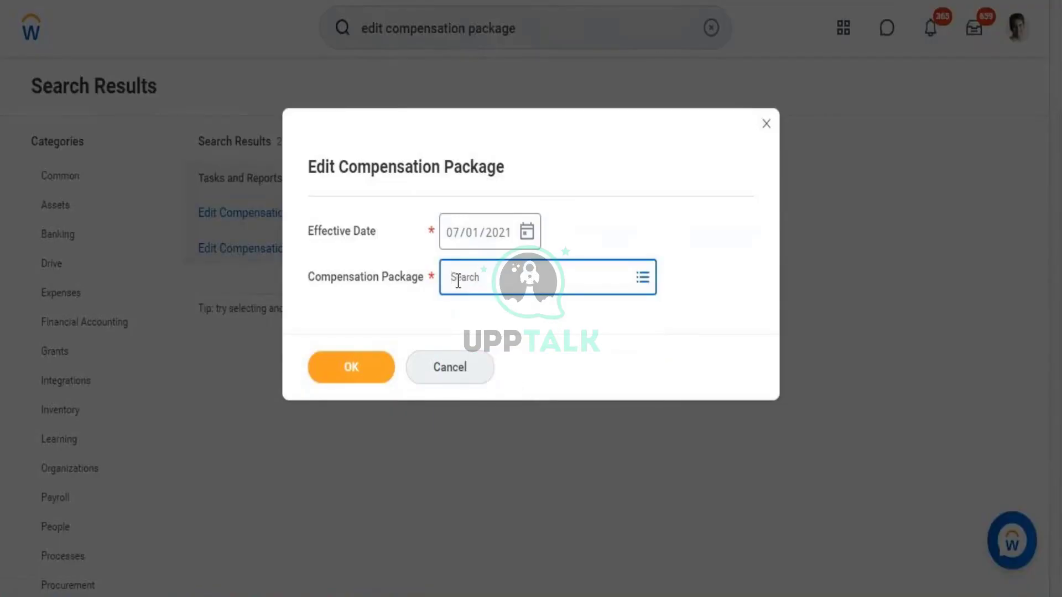
text(Workday)
key(Return)
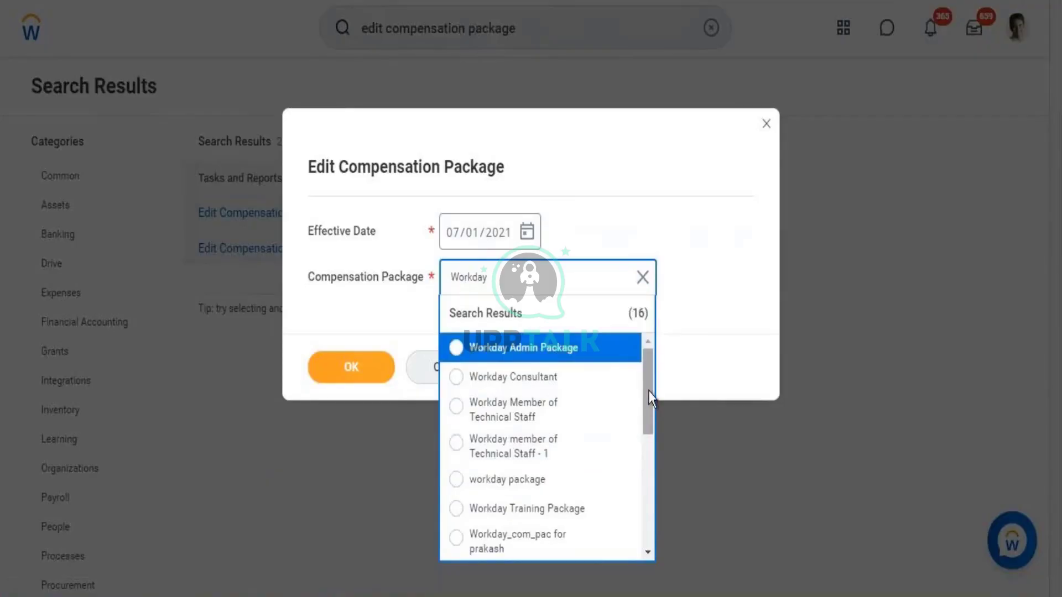
drag(649, 405, 644, 508)
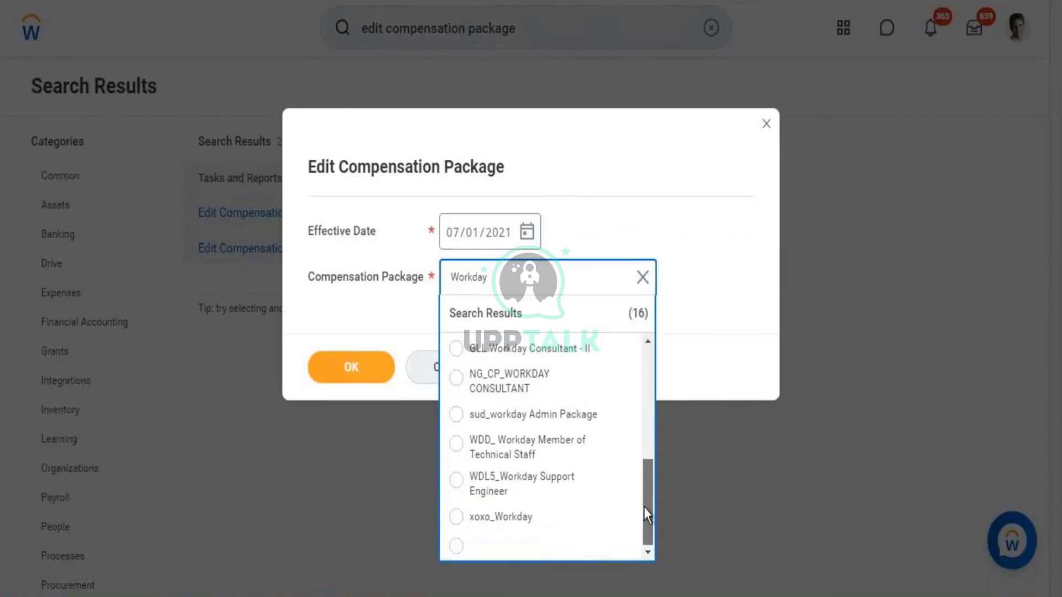
drag(642, 548, 648, 355)
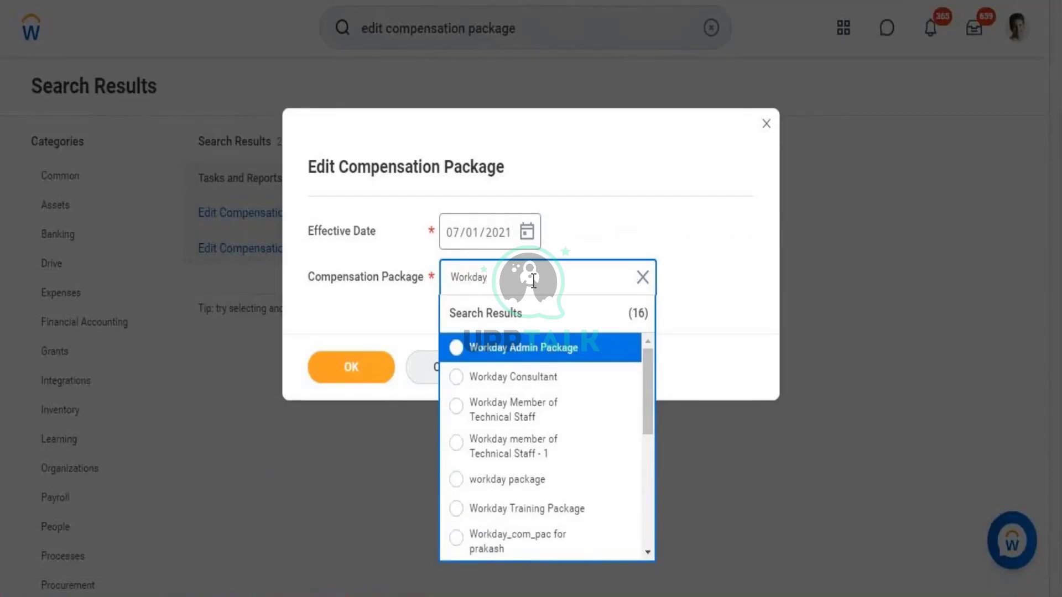
text(compensation)
key(Return)
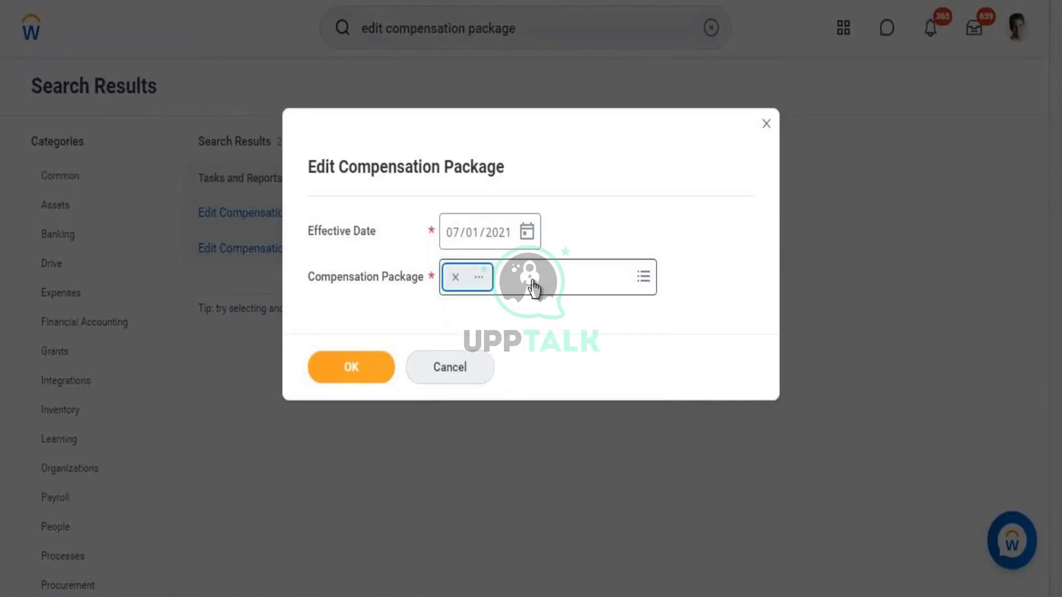
click(458, 277)
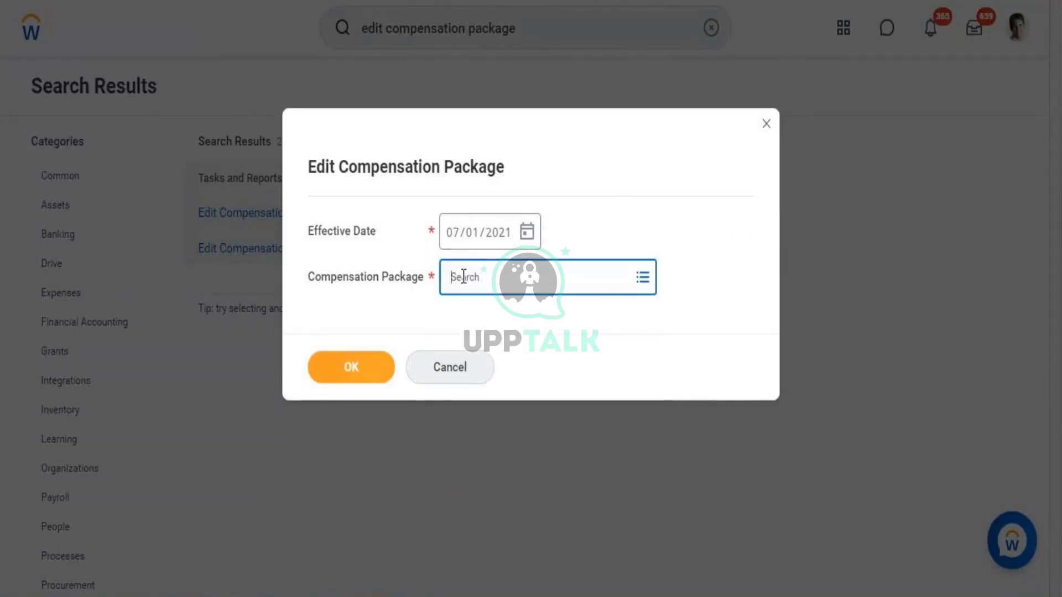
- Search the compensation packages for "Workday", open "workday package" in its own view and examine its details and compensation grades
text(Workday)
key(Return)
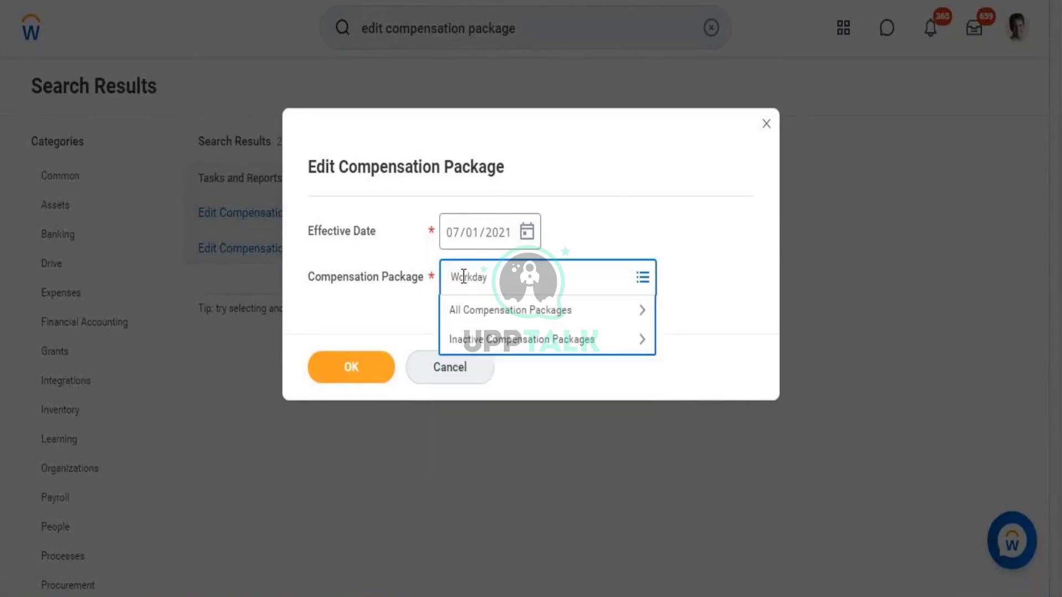
click(464, 277)
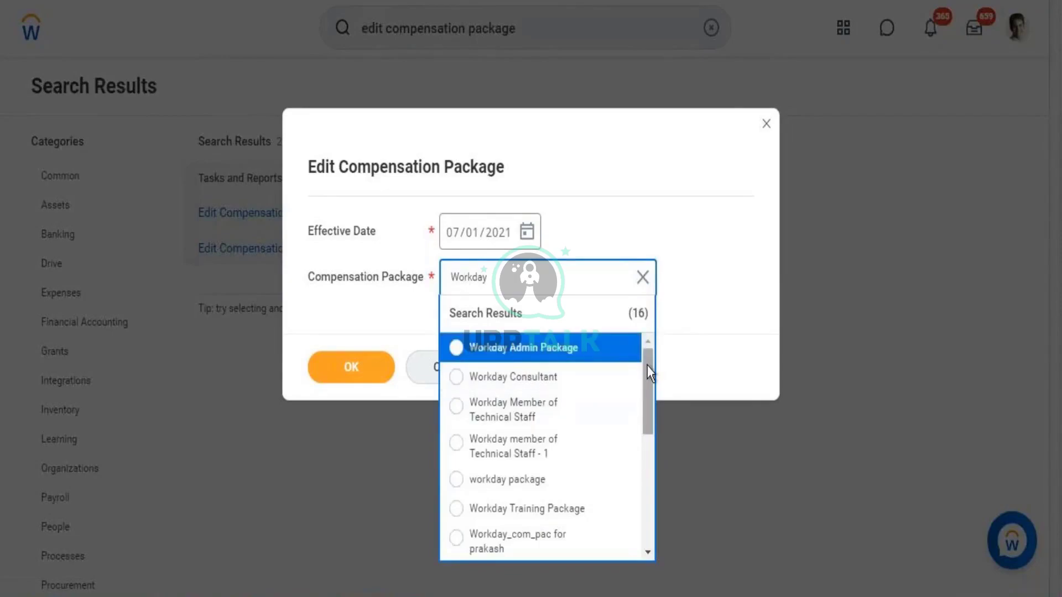
mouse_move(647, 366)
mouse_down()
mouse_move(644, 494)
mouse_move(636, 364)
mouse_up()
right_click(512, 486)
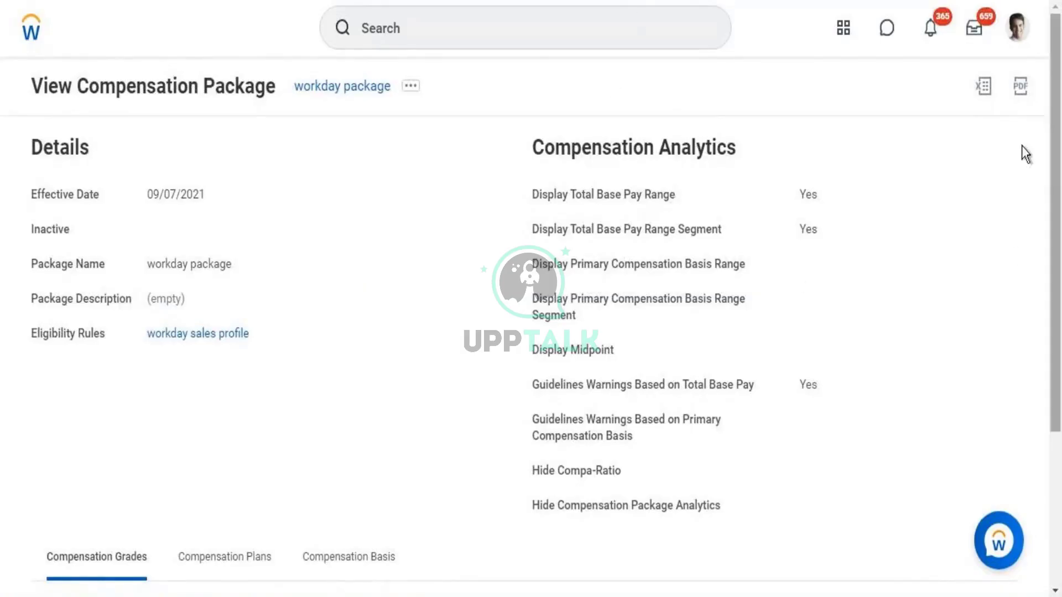
scroll(1044, 213, down, 2)
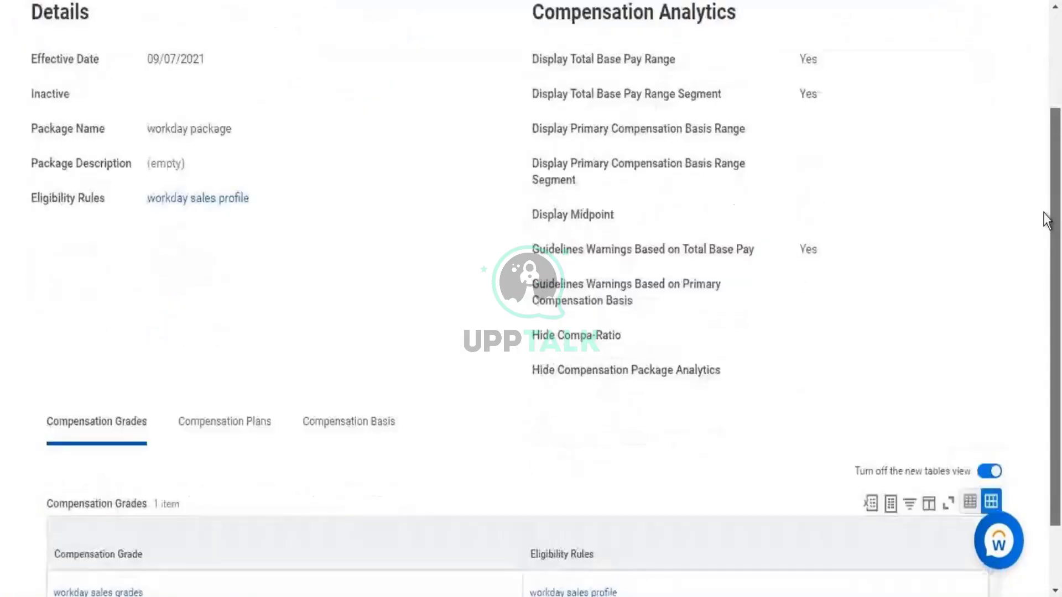
scroll(1040, 221, down, 2)
scroll(1043, 133, up, 3)
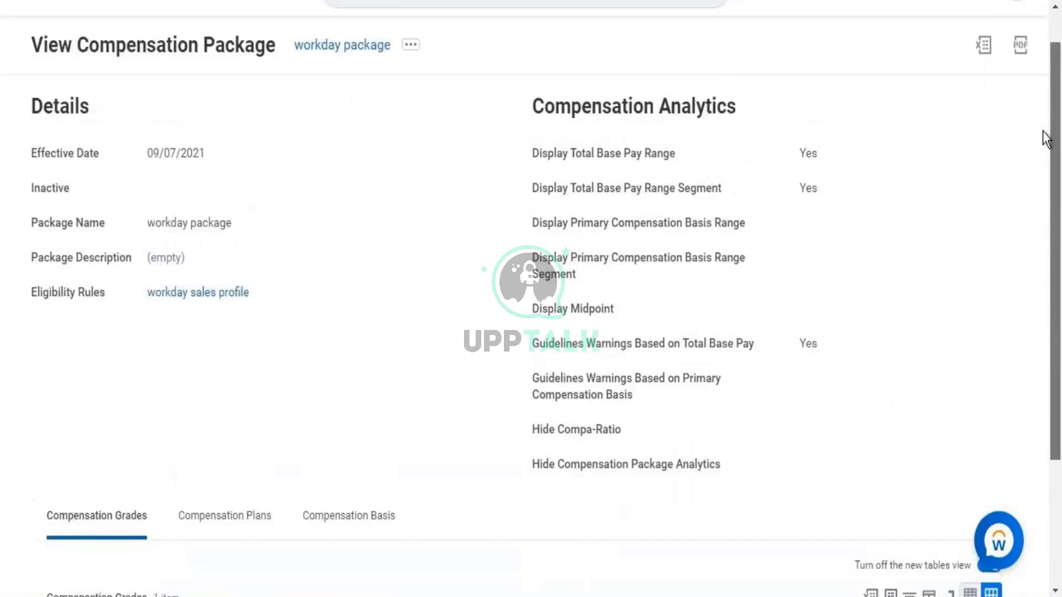
scroll(1043, 133, up, 1)
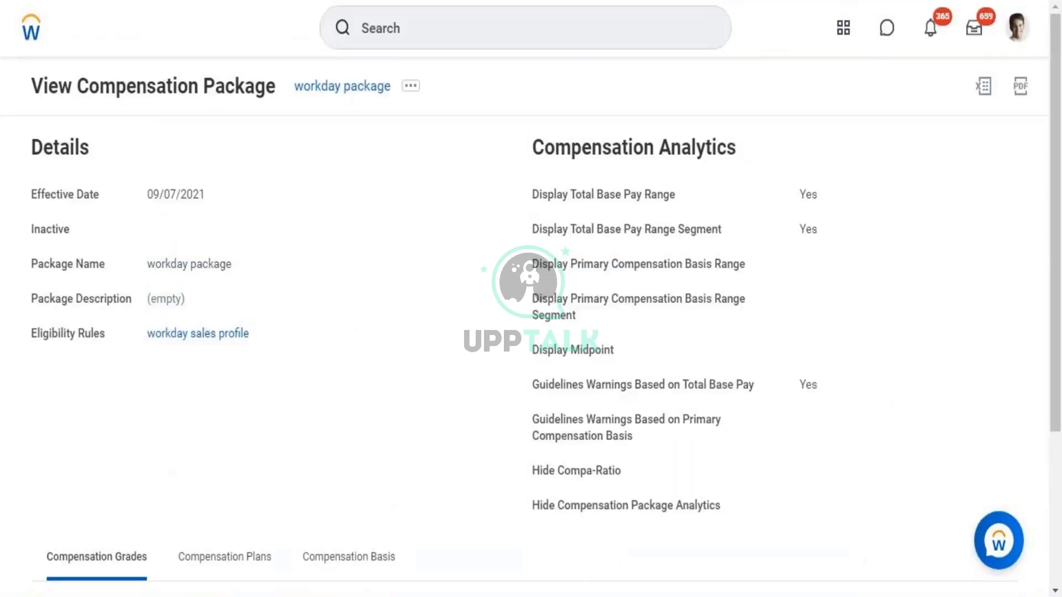
- Select the rule name "Comp Eligibility Rue - Organization" in the Notepad notes and return to Workday
key(alt+Tab)
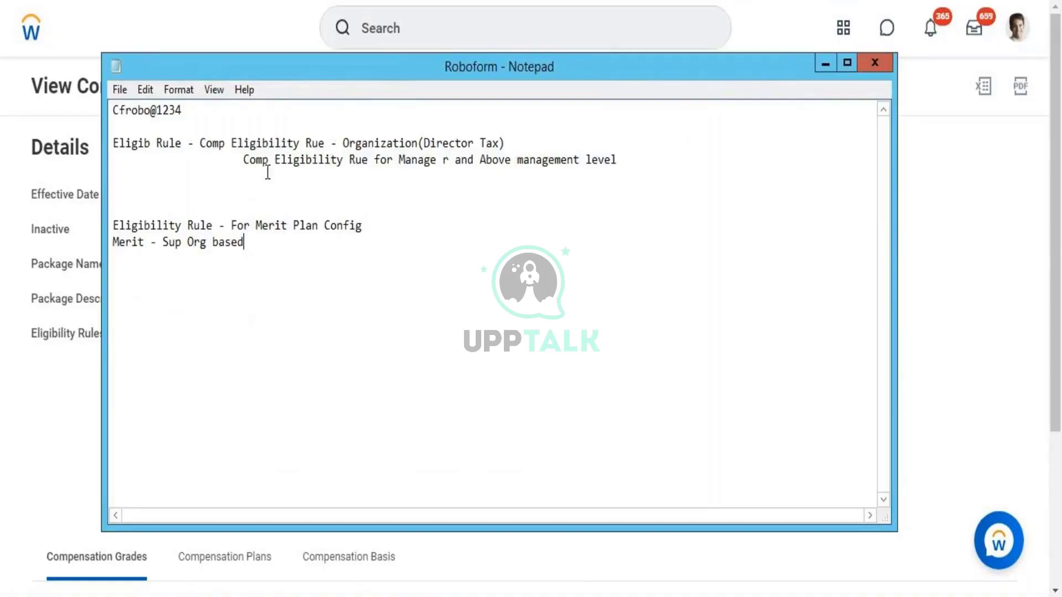
drag(201, 143, 419, 142)
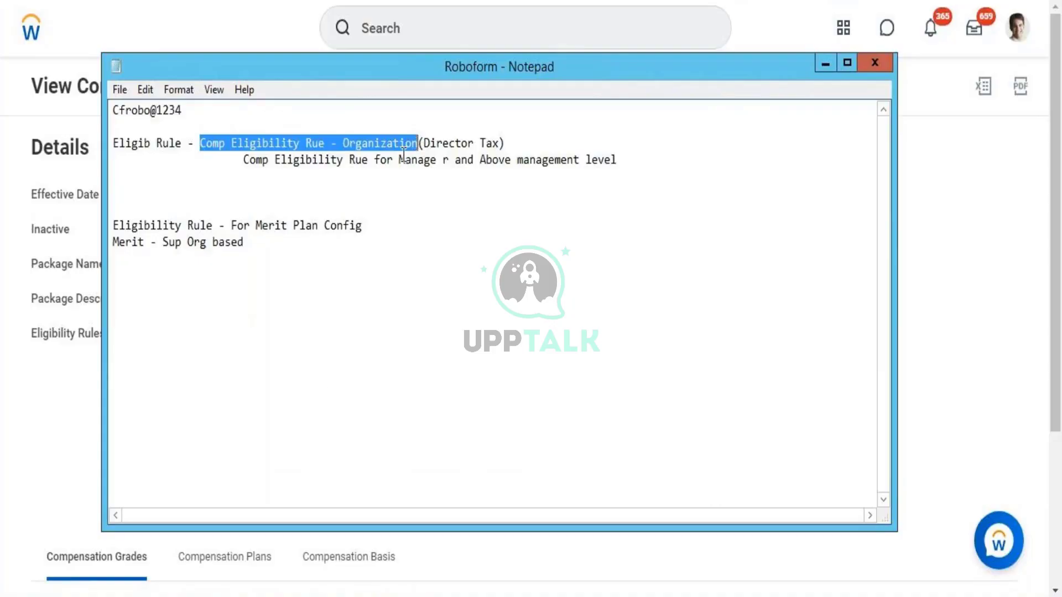
click(310, 596)
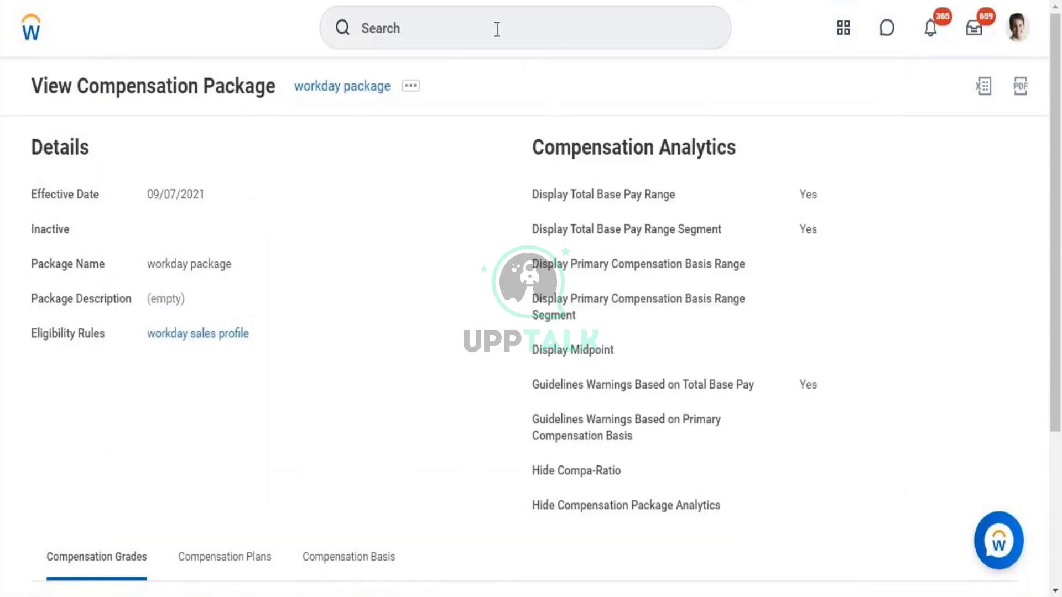
- Search for "view eligibili" and open the View Compensation Eligibility Rule report
click(497, 29)
text(view )
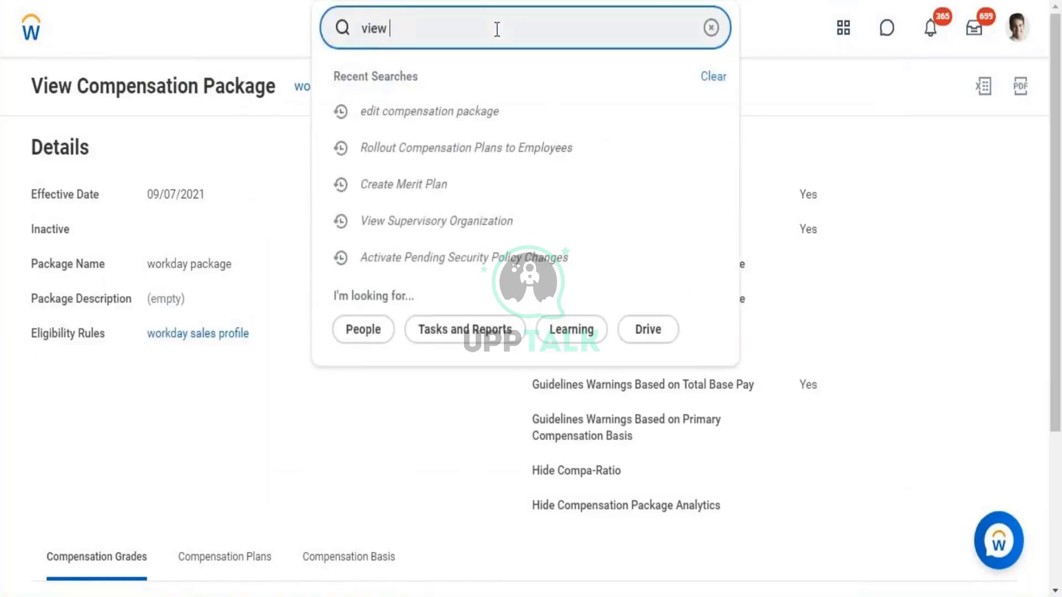
text(eli)
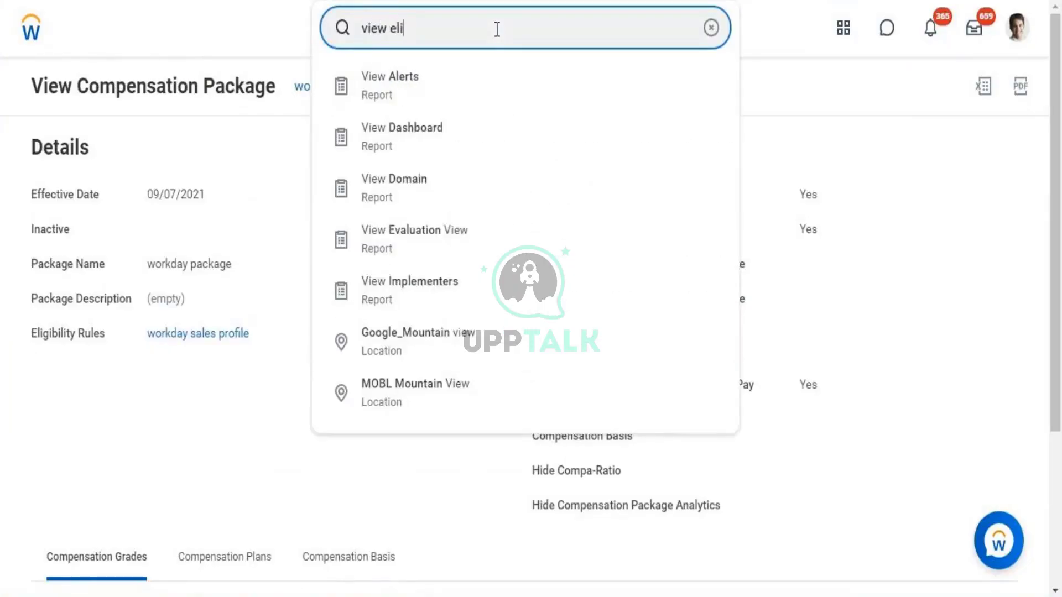
text(gibili)
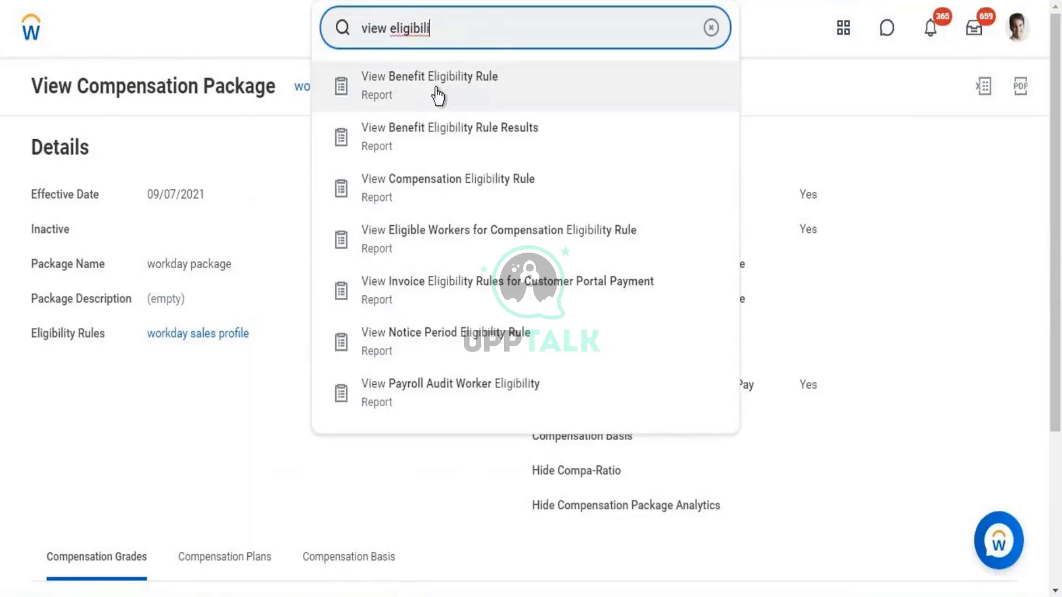
click(457, 192)
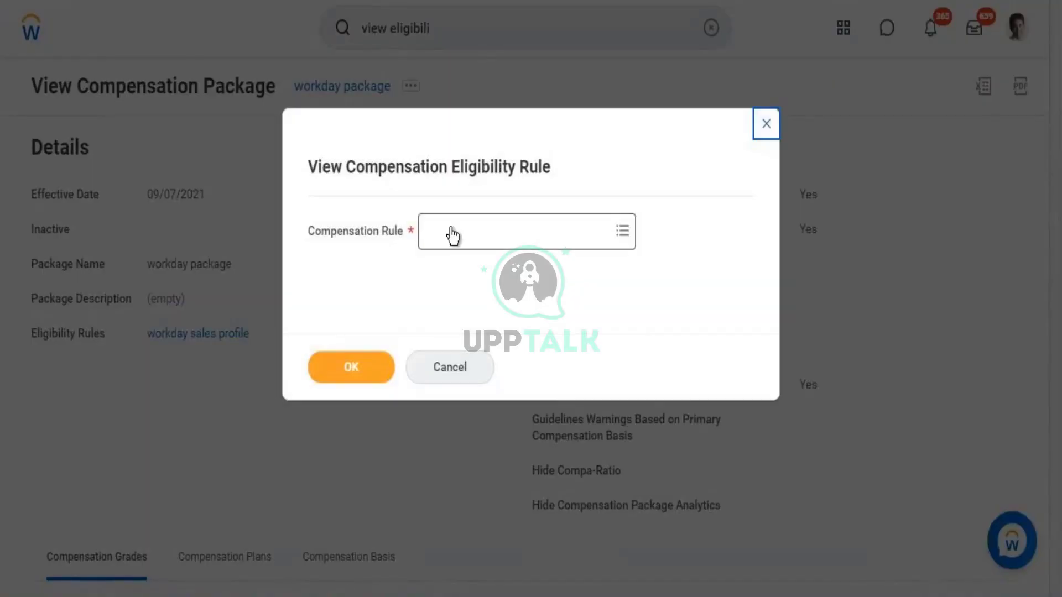
- Look up "Comp Eligibility Rue - Organization" as the compensation rule and display its details
click(452, 235)
text(Comp Eligibility Rue - Organization)
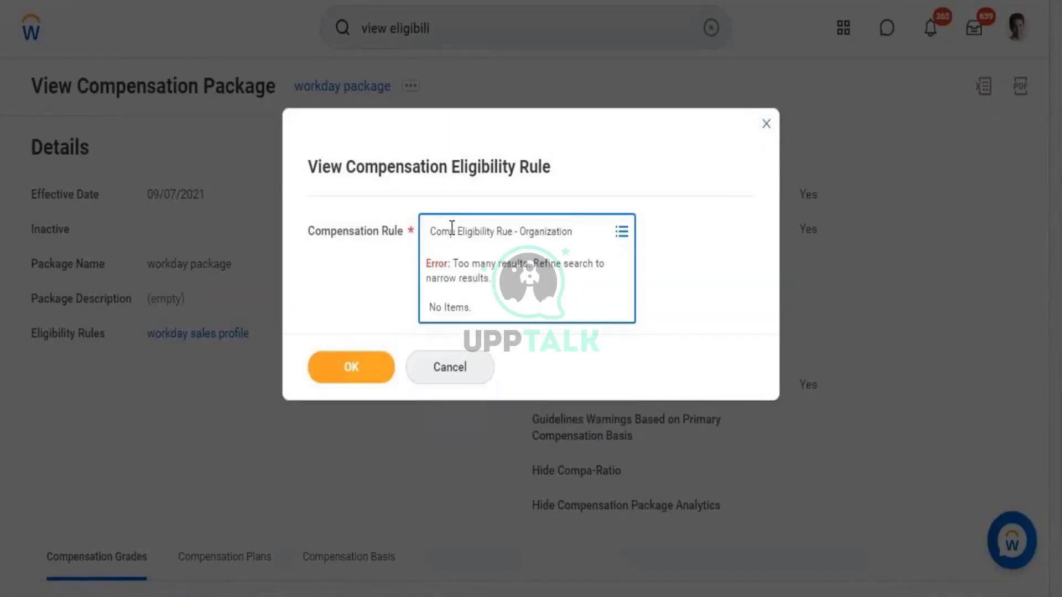
key(Return)
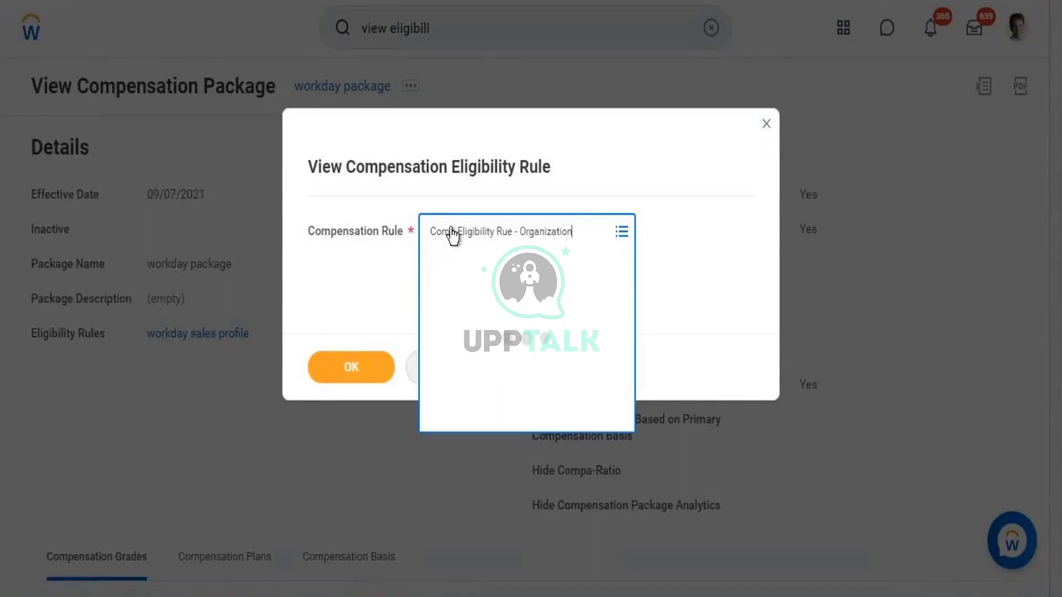
click(376, 369)
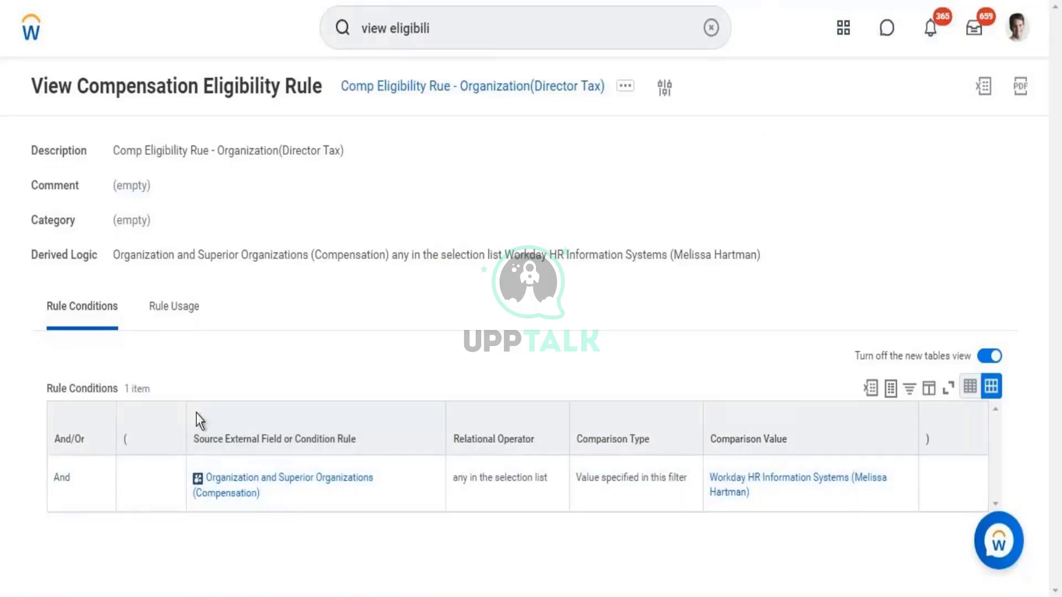
- Open the rule's assignments through its rule usage and copy the name of the assigned plan, "Workday Salary Plan"
click(184, 301)
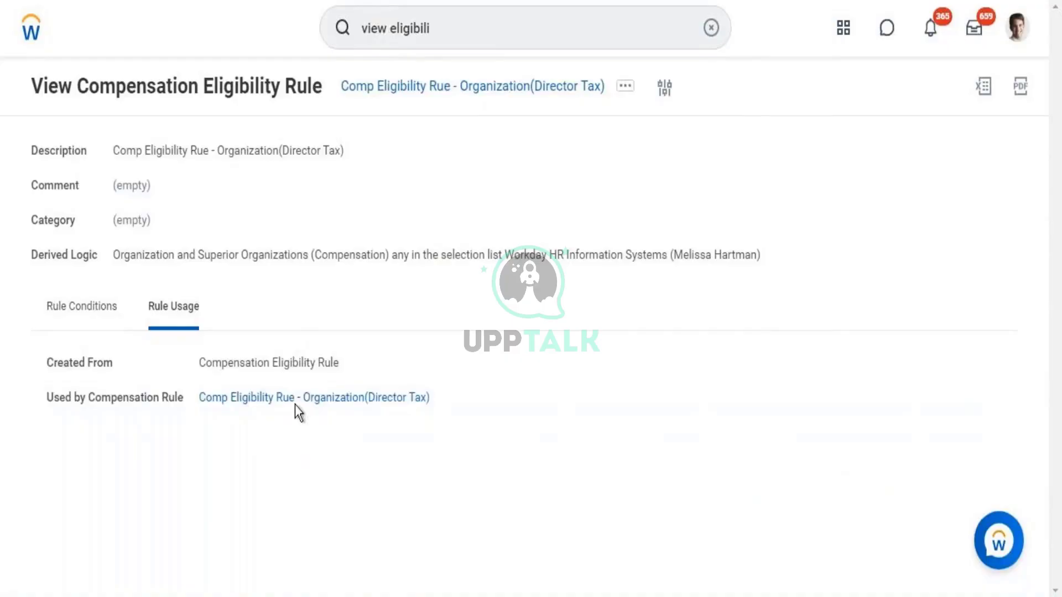
click(294, 405)
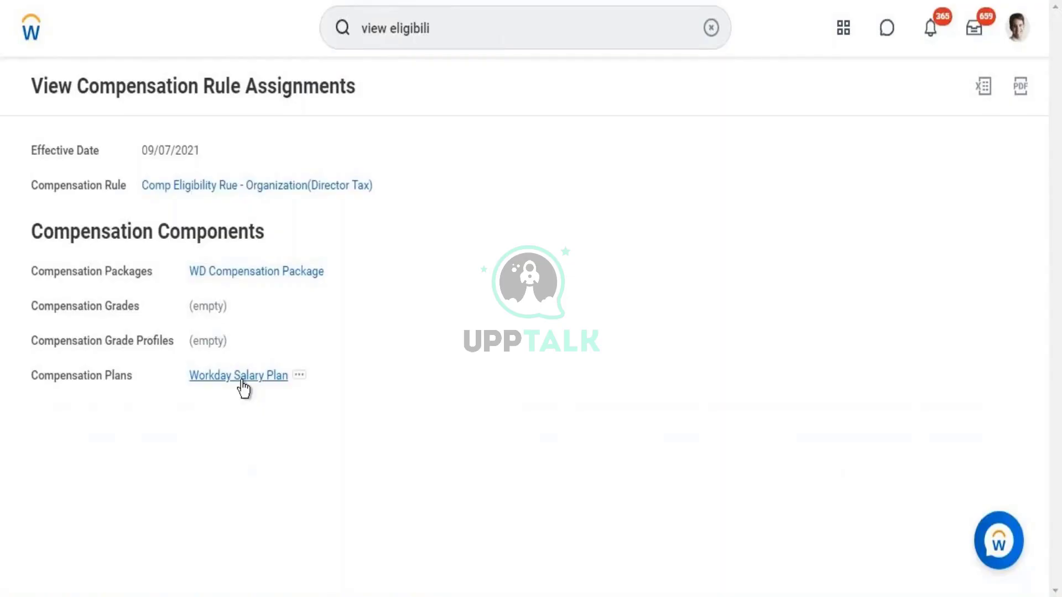
right_click(243, 389)
click(265, 453)
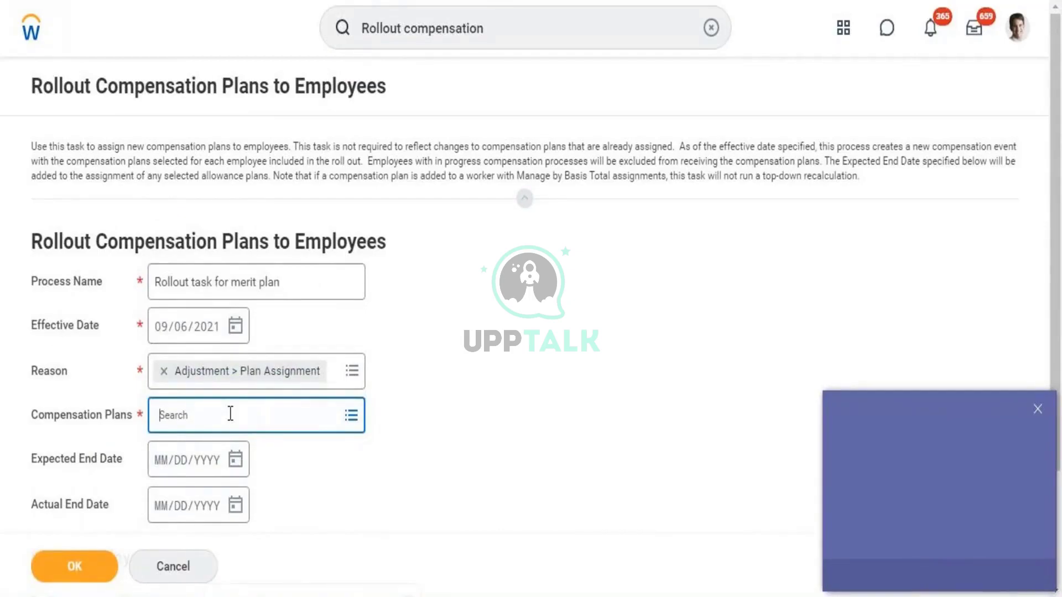
- Search the rollout's compensation plans for "Workday Salary Plan", add "Workday Admin Period Salary Plan" and dismiss the pop-up notification
text(Workday Salary Plan)
key(Return)
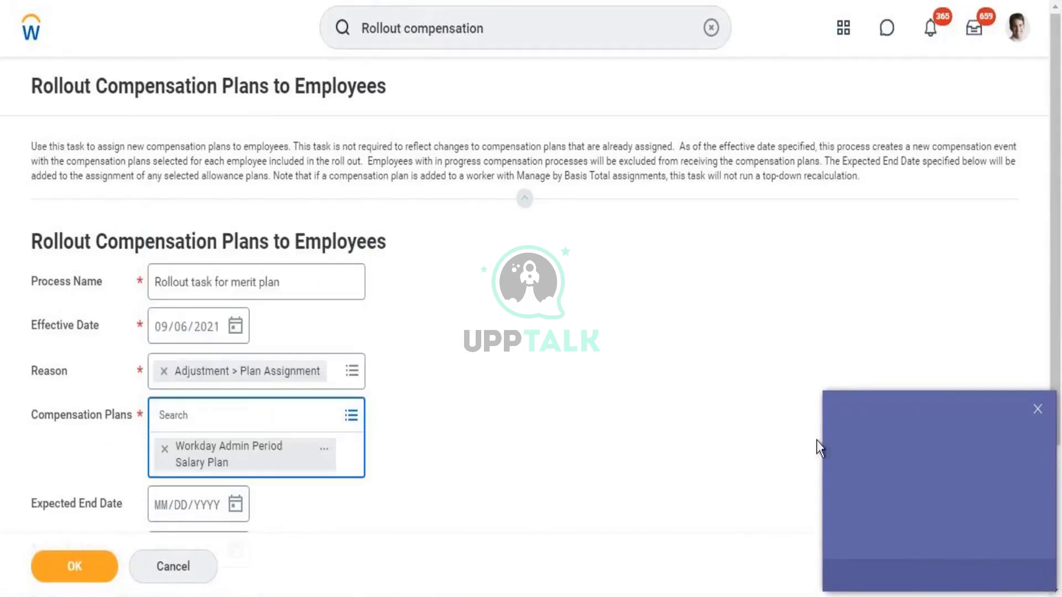
click(1037, 409)
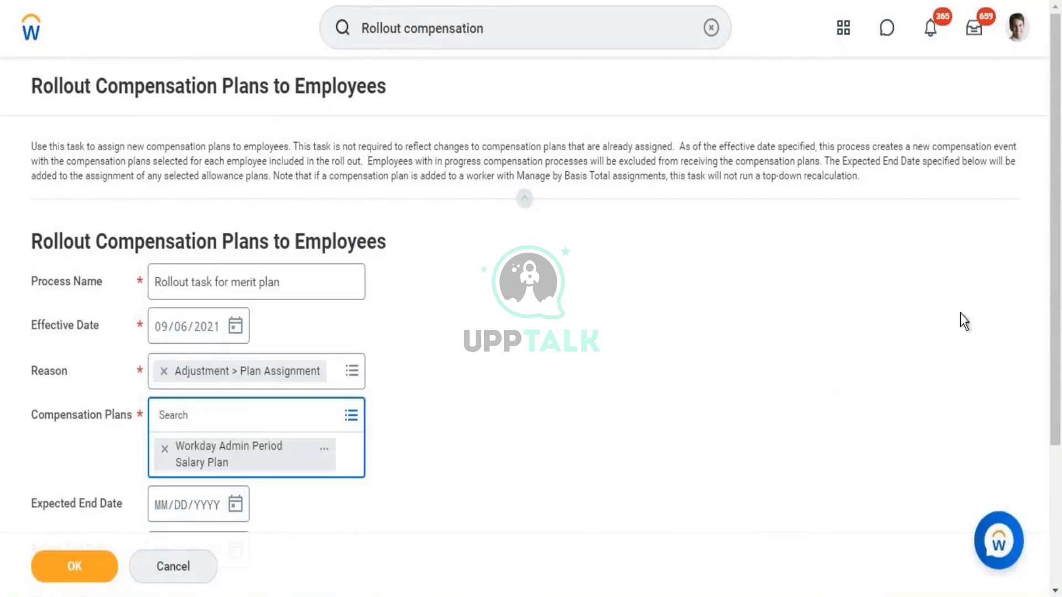
- Copy the rule name "Eligibility Rule - For Merit Plan Config" from the Notepad notes and return to the compensation eligibility rule field in Workday
scroll(573, 433, down, 3)
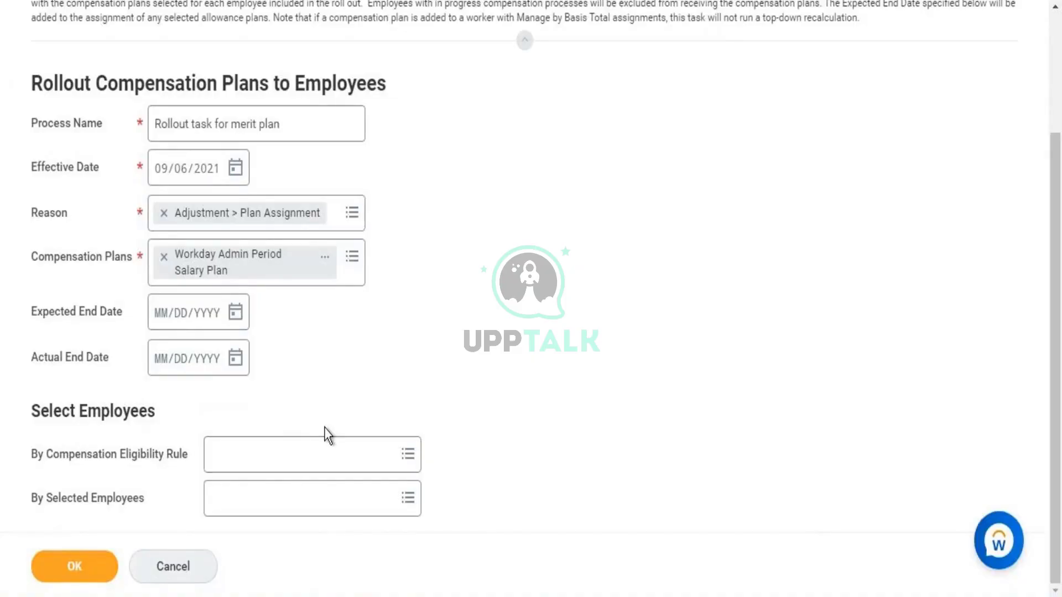
click(311, 466)
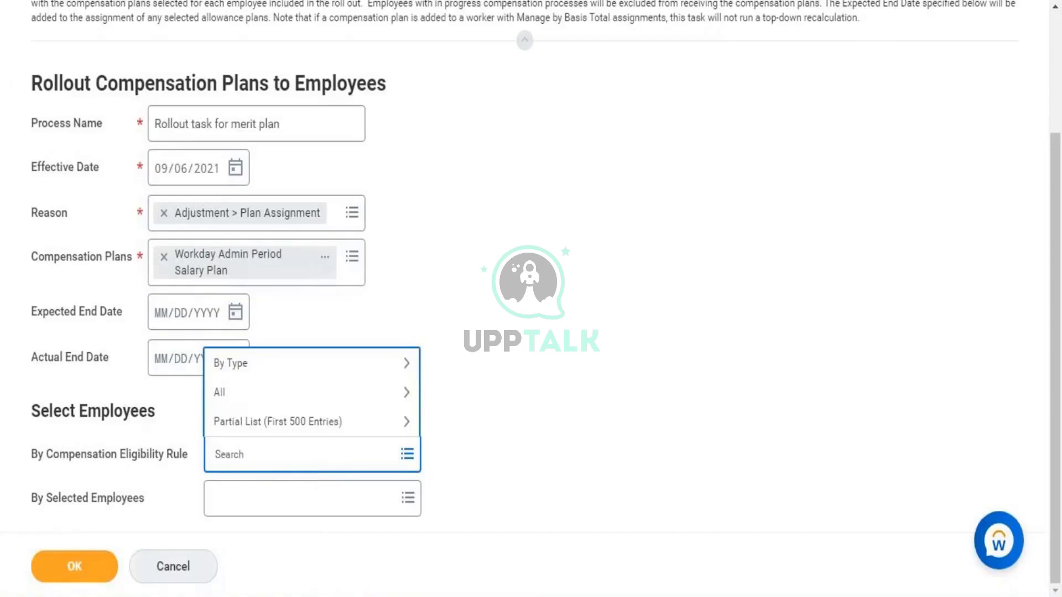
key(alt+Tab)
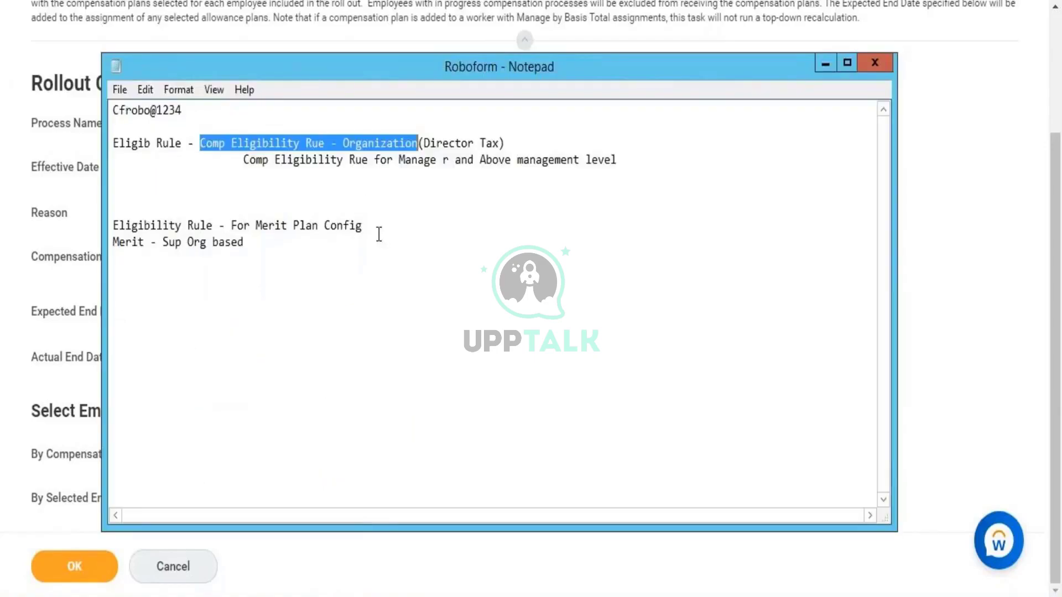
drag(379, 235, 204, 208)
click(202, 209)
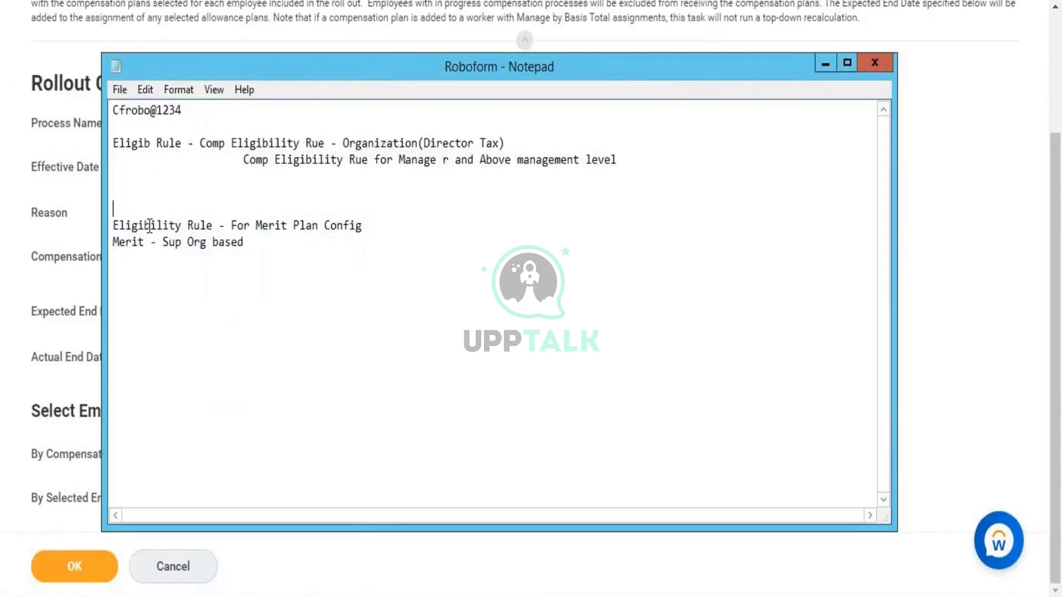
drag(121, 225, 363, 227)
click(363, 226)
shift+click(186, 214)
shift+click(131, 220)
shift+click(113, 226)
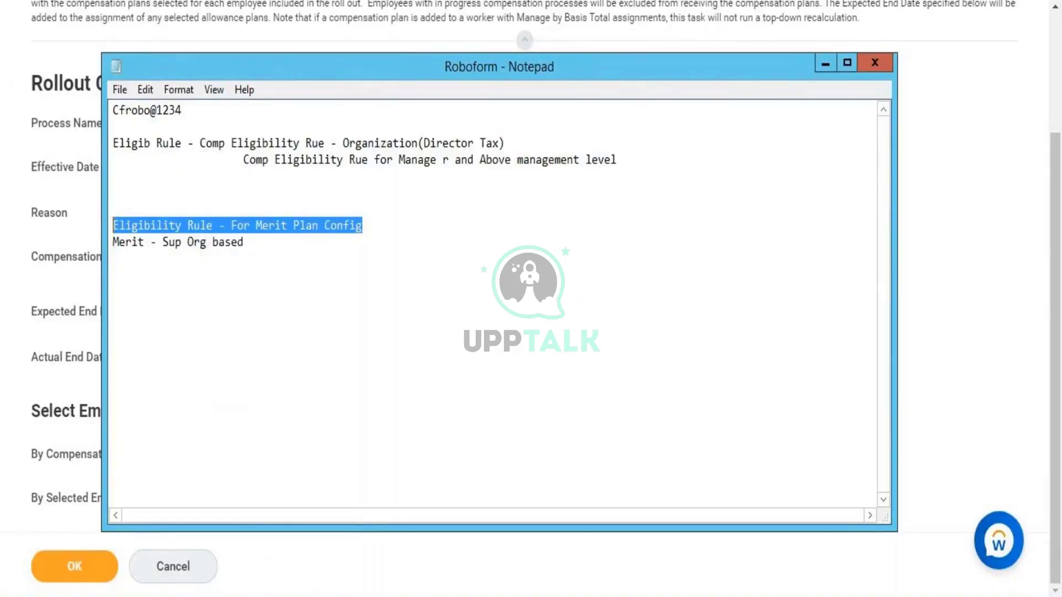
key(alt+Tab)
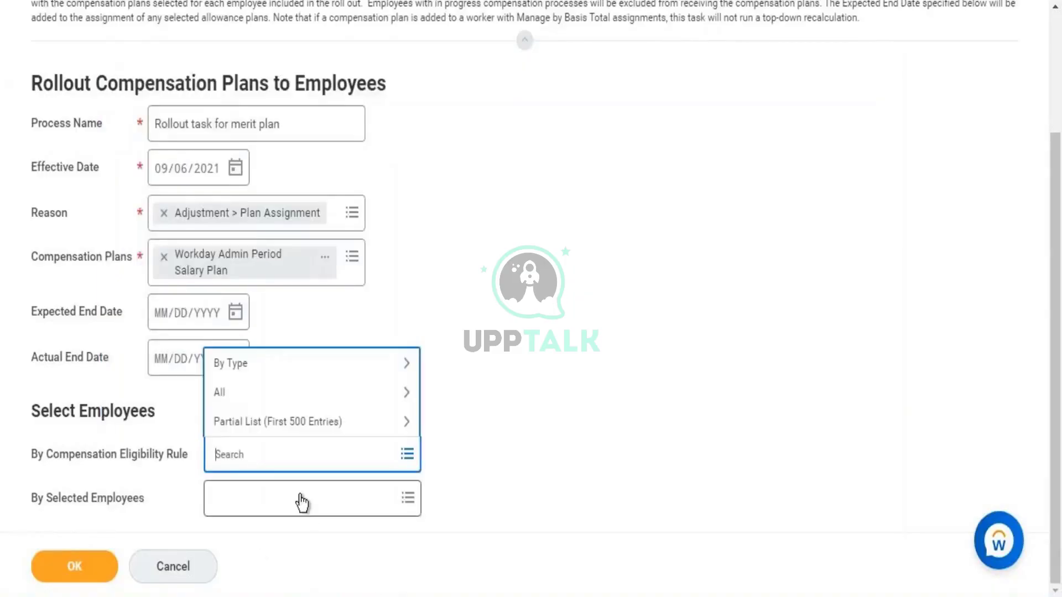
- Select employees by "Eligibility Rule - For Merit Plan Config", submit the rollout and refresh its background process status
key(ctrl+v)
key(Return)
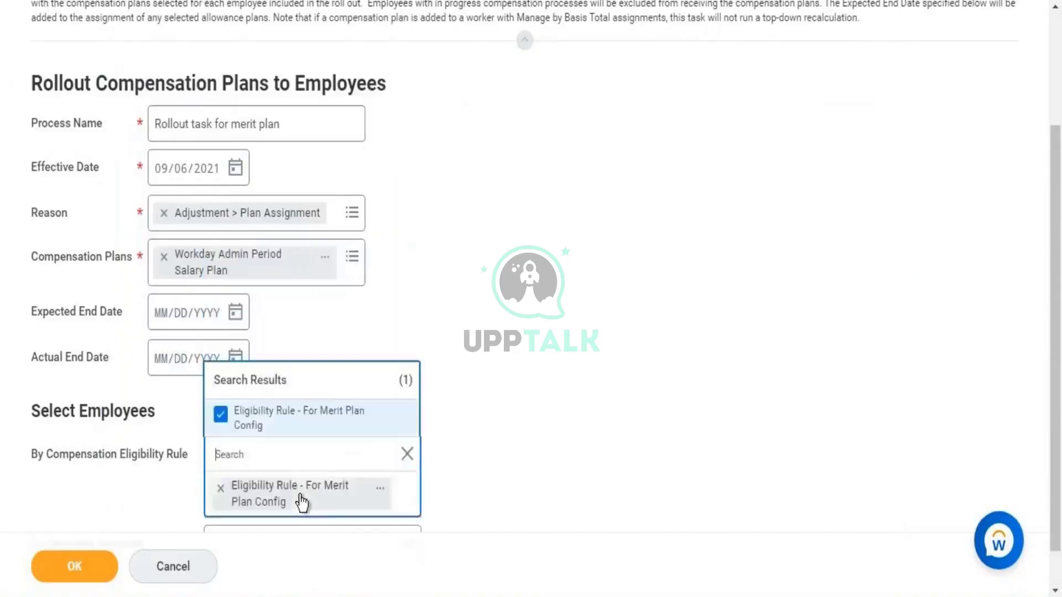
click(449, 430)
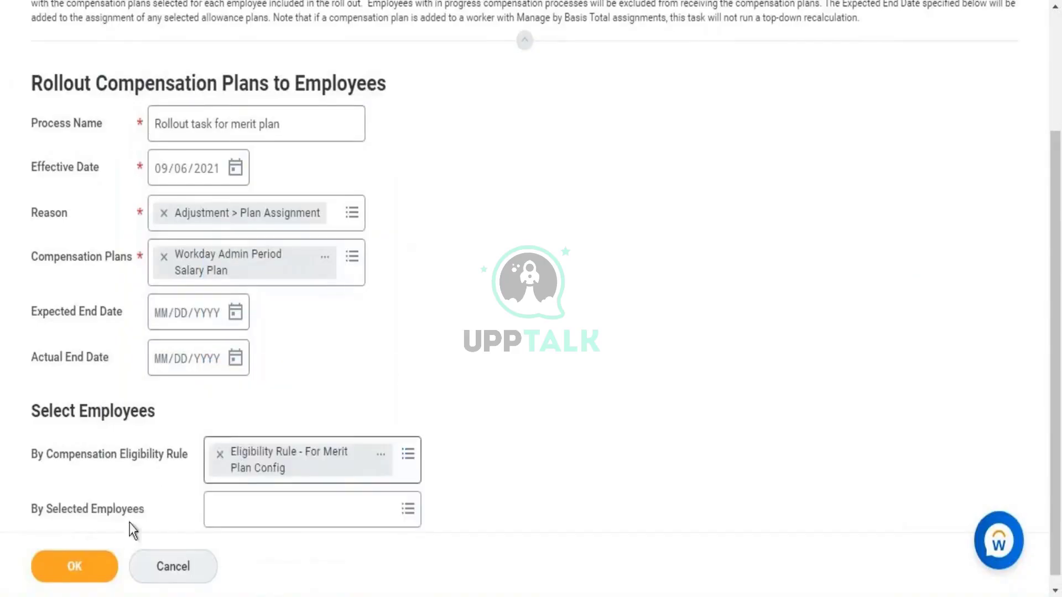
click(67, 573)
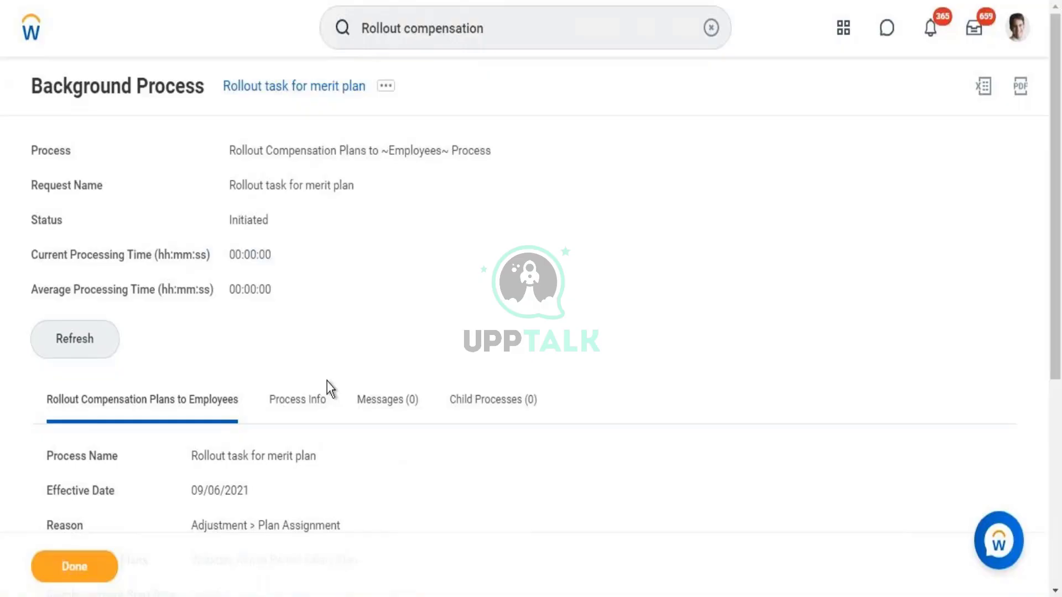
click(89, 337)
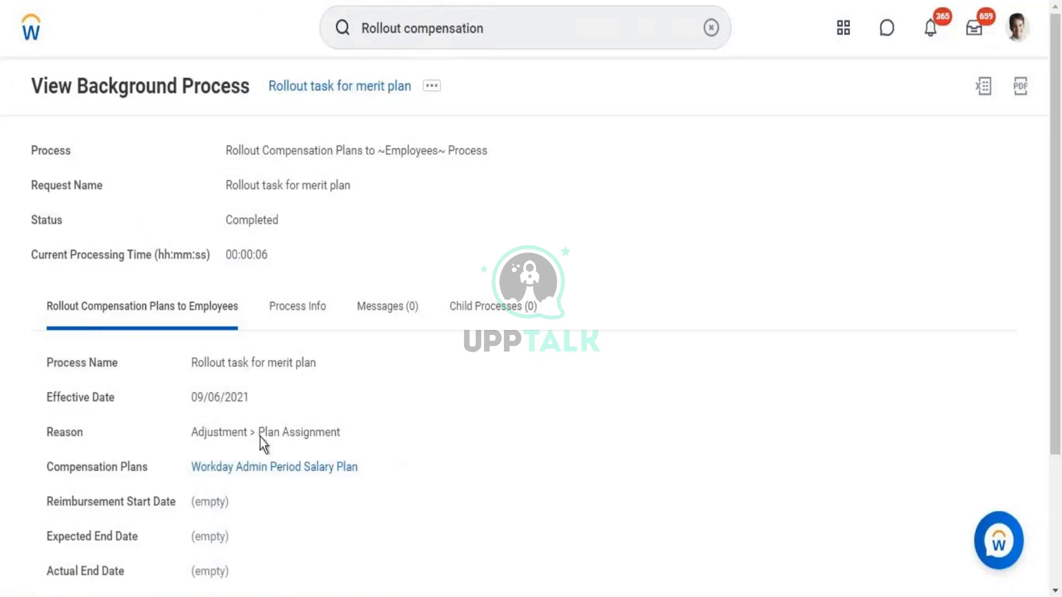
- Search Workday for "view compensation plan" and dismiss the pop-up notification
click(513, 37)
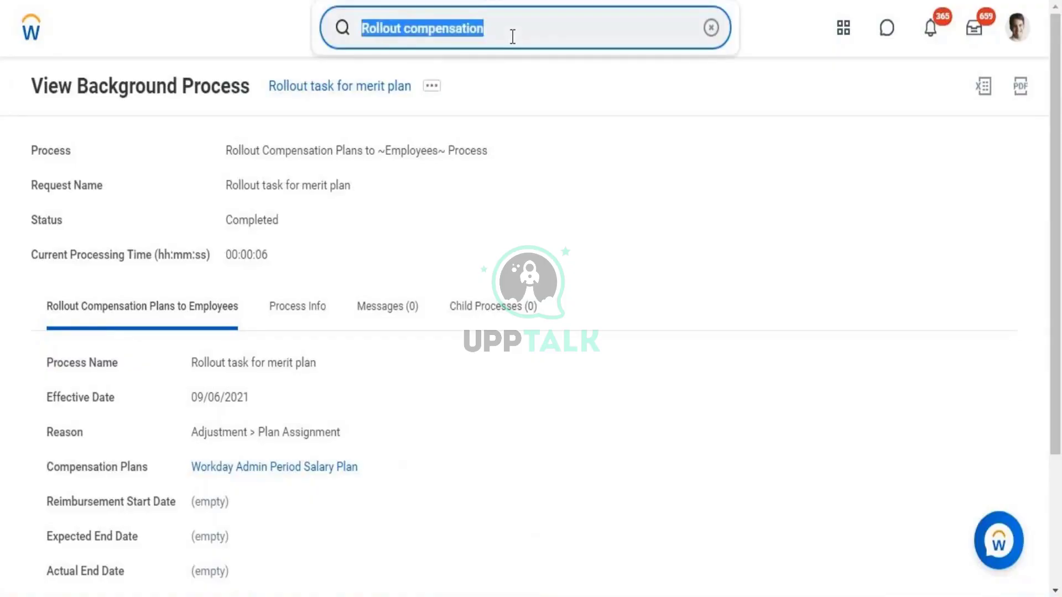
text(view)
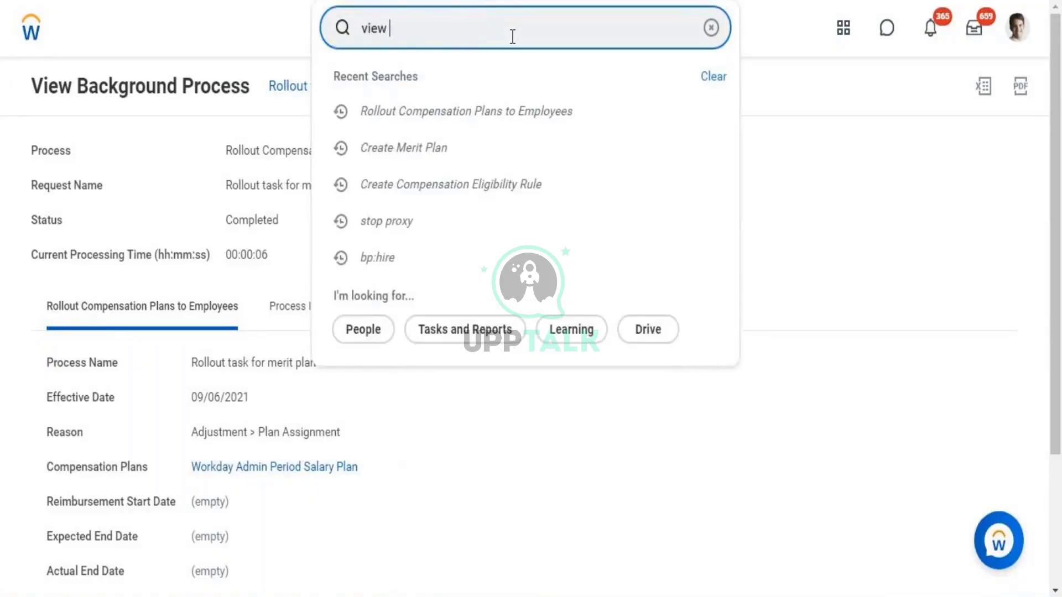
text( co)
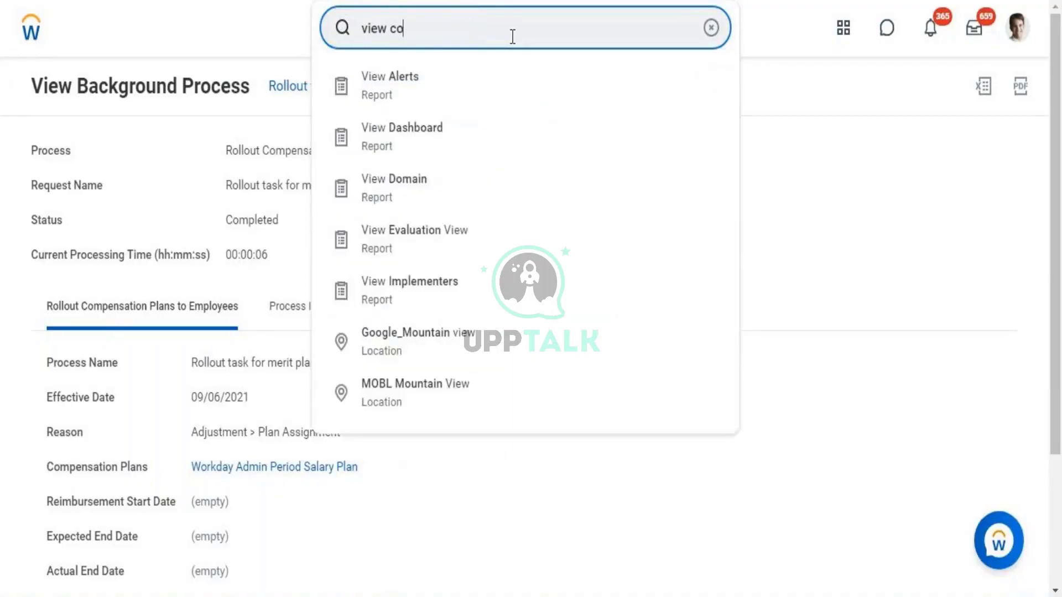
text(mpensation)
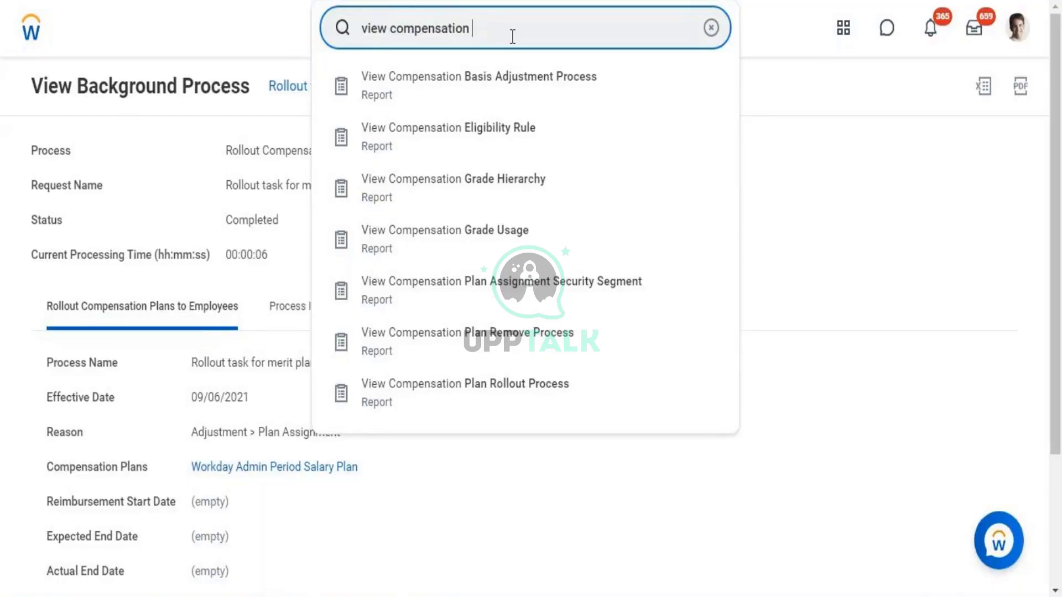
text(pl)
key(BackSpace)
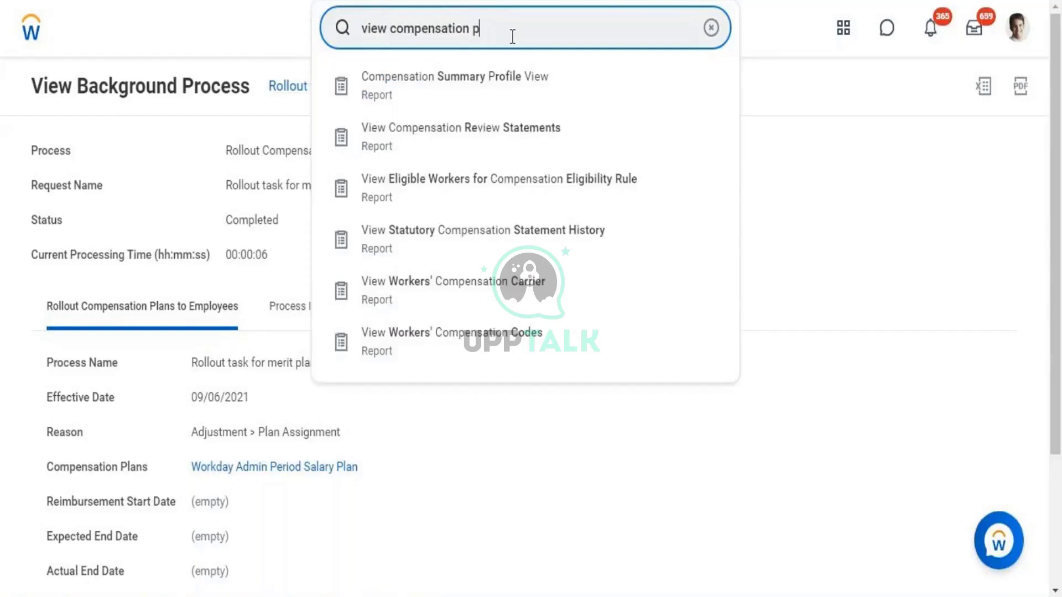
text(lan)
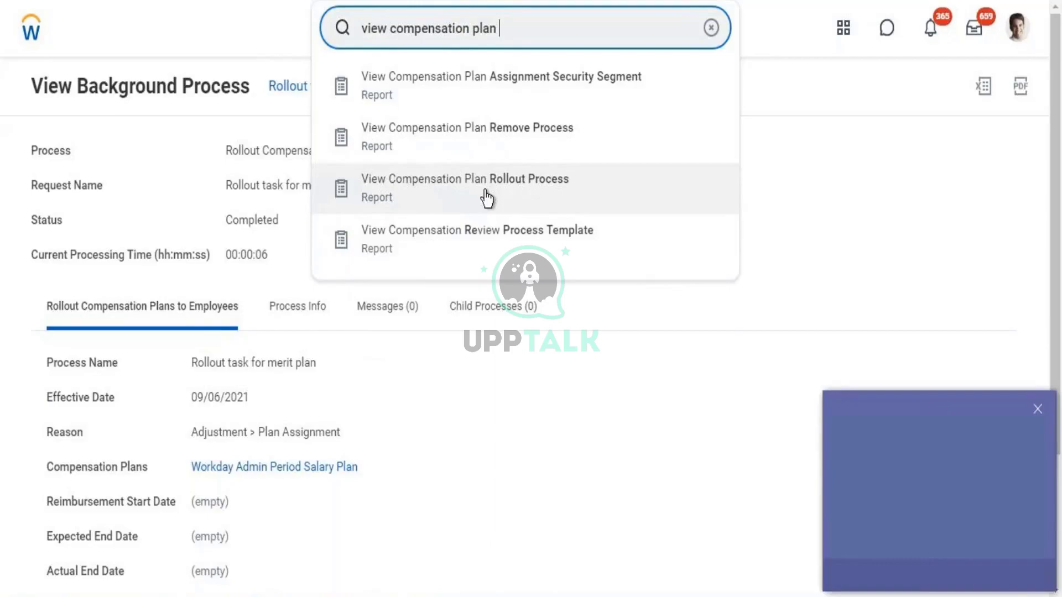
click(1038, 410)
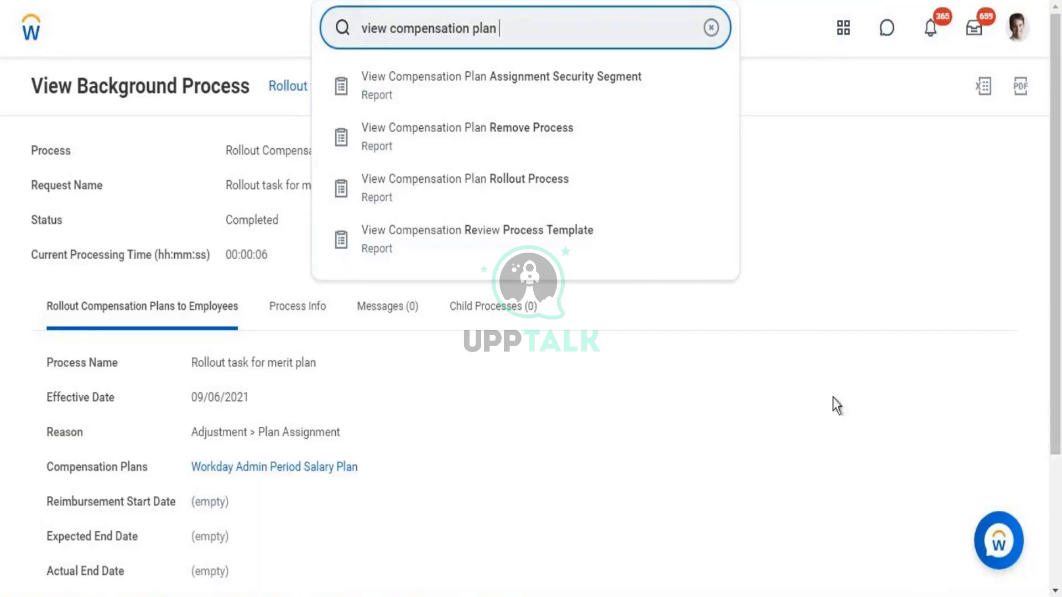
click(516, 178)
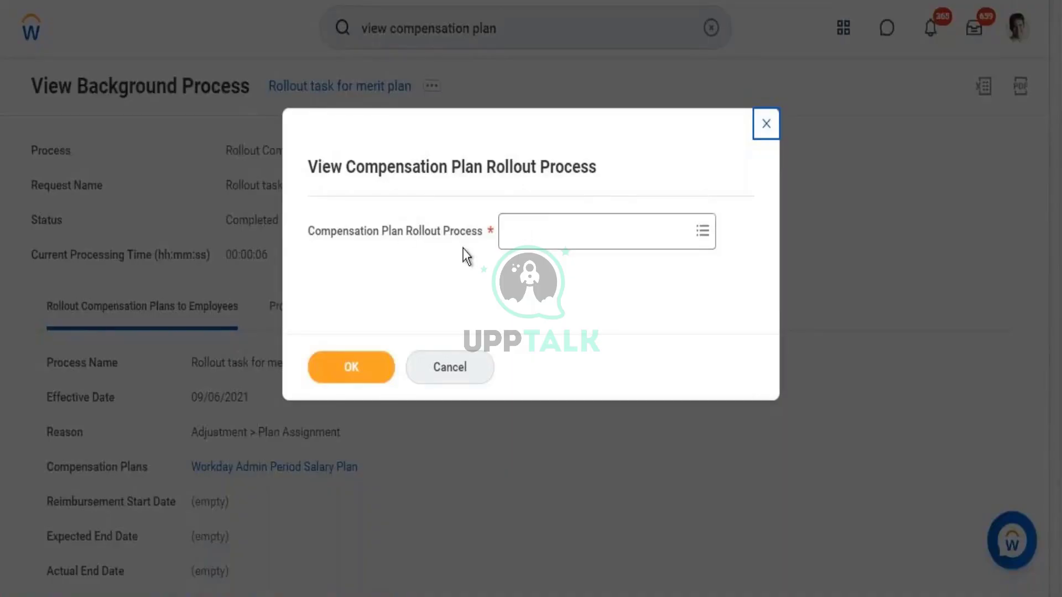
click(529, 243)
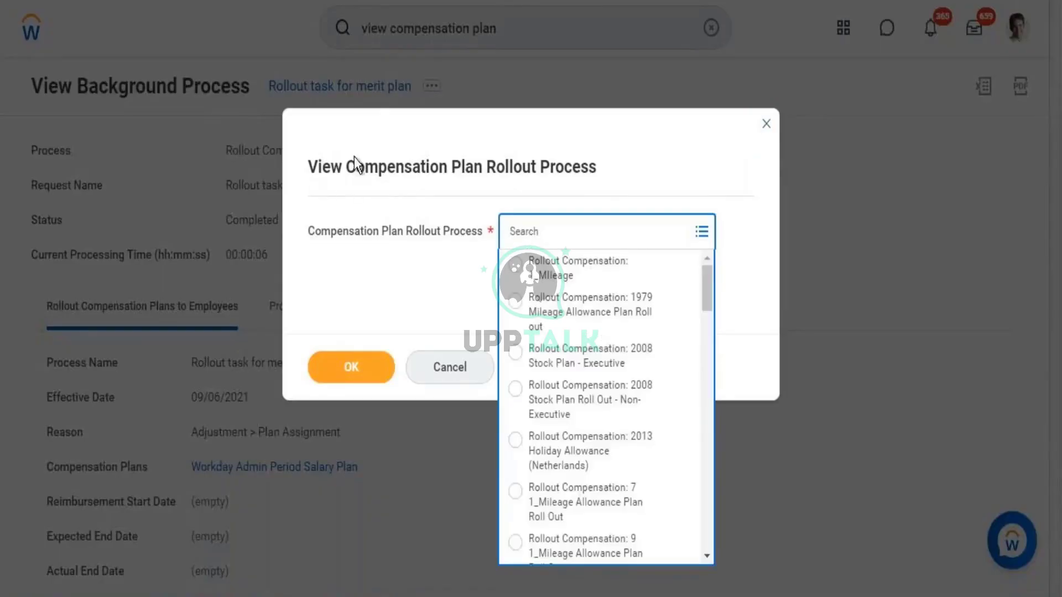
click(450, 352)
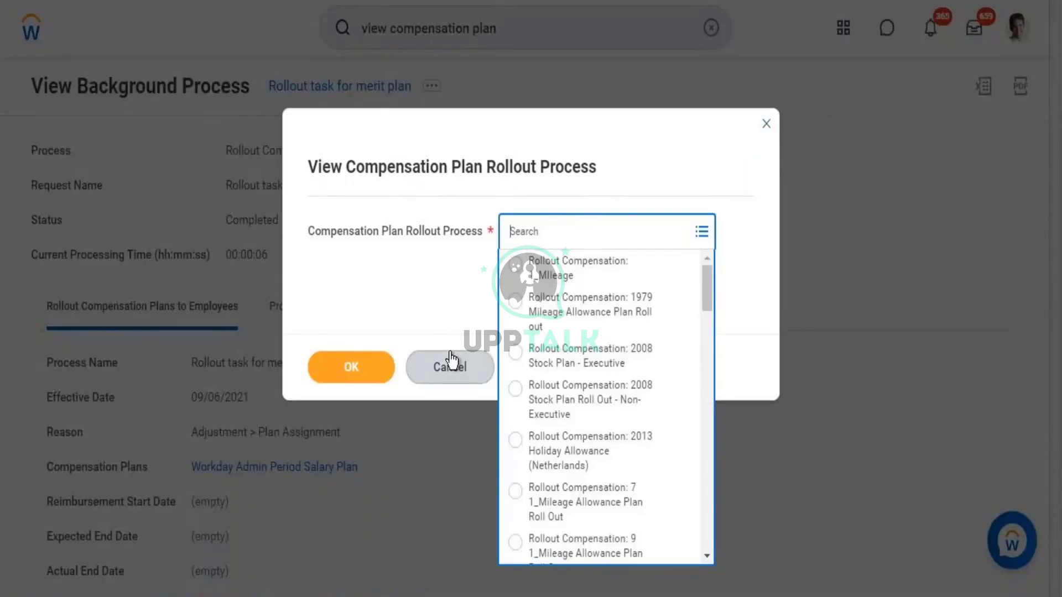
click(450, 354)
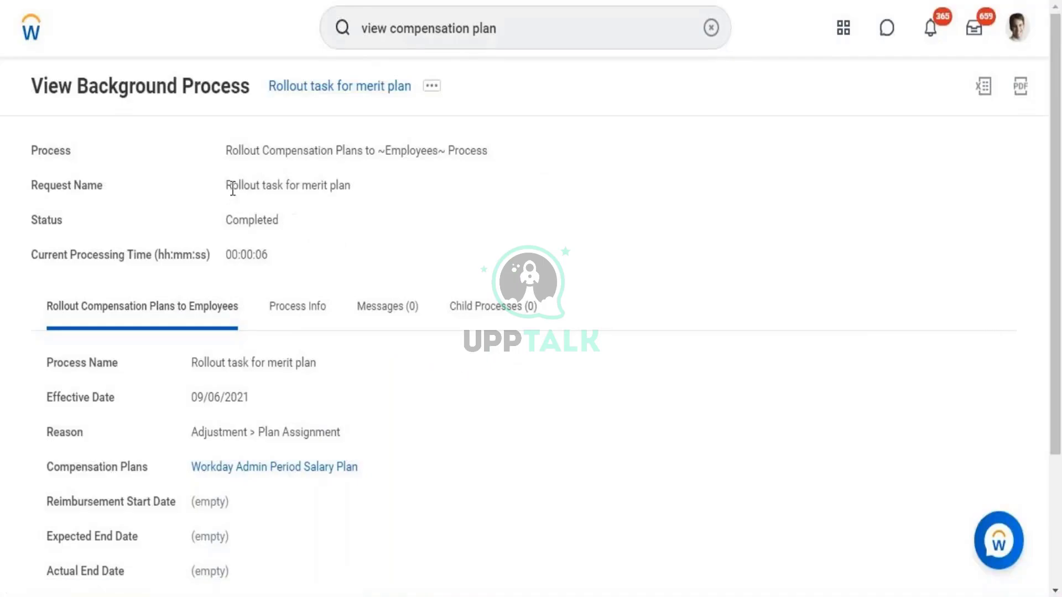
- Copy the request name "Rollout task for merit plan" and open the View Compensation Plan Rollout Process report
drag(226, 185, 369, 197)
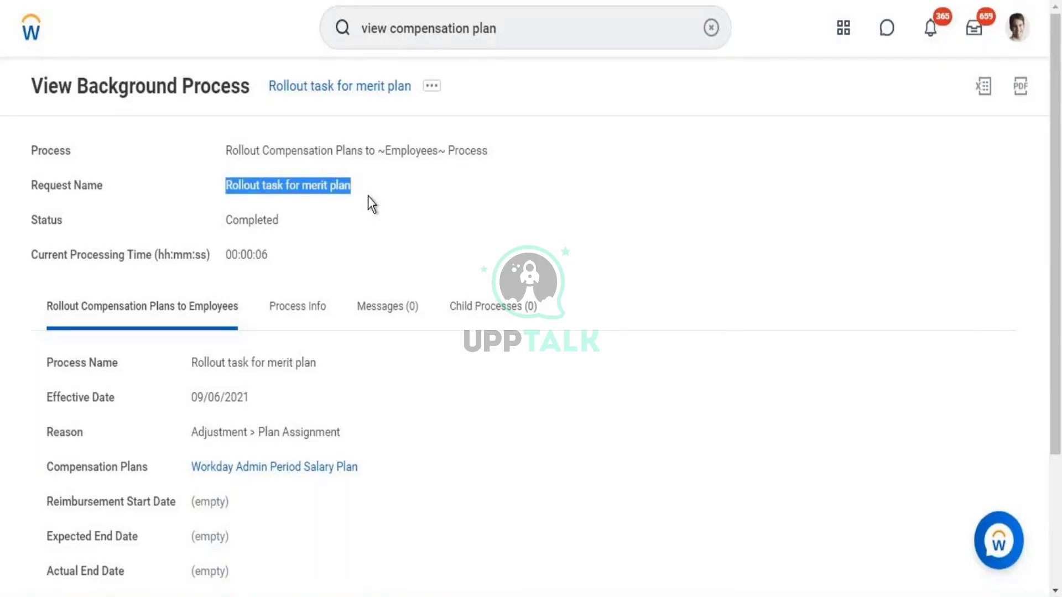
click(520, 34)
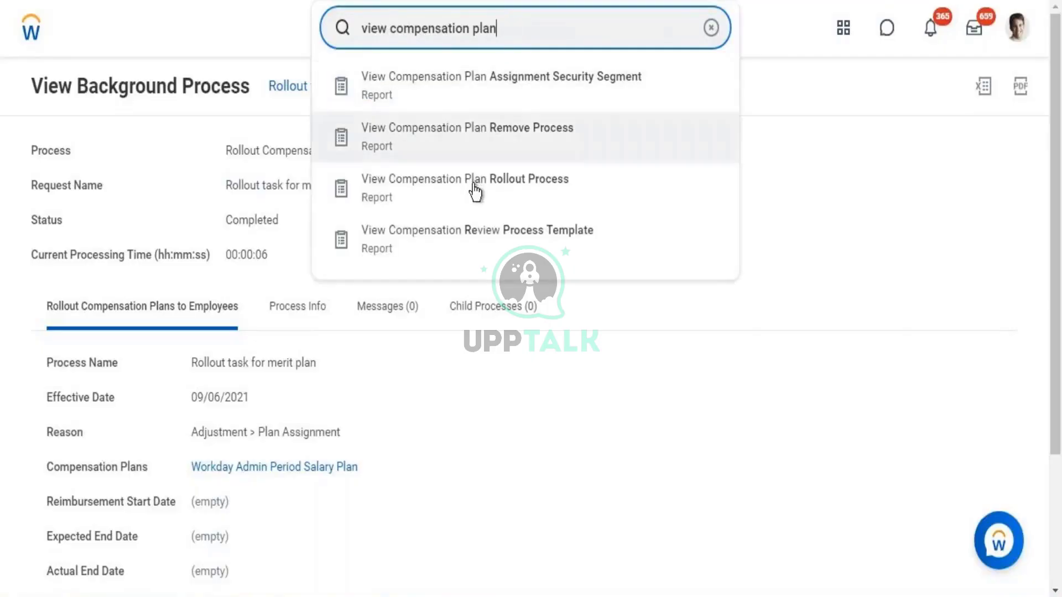
click(475, 192)
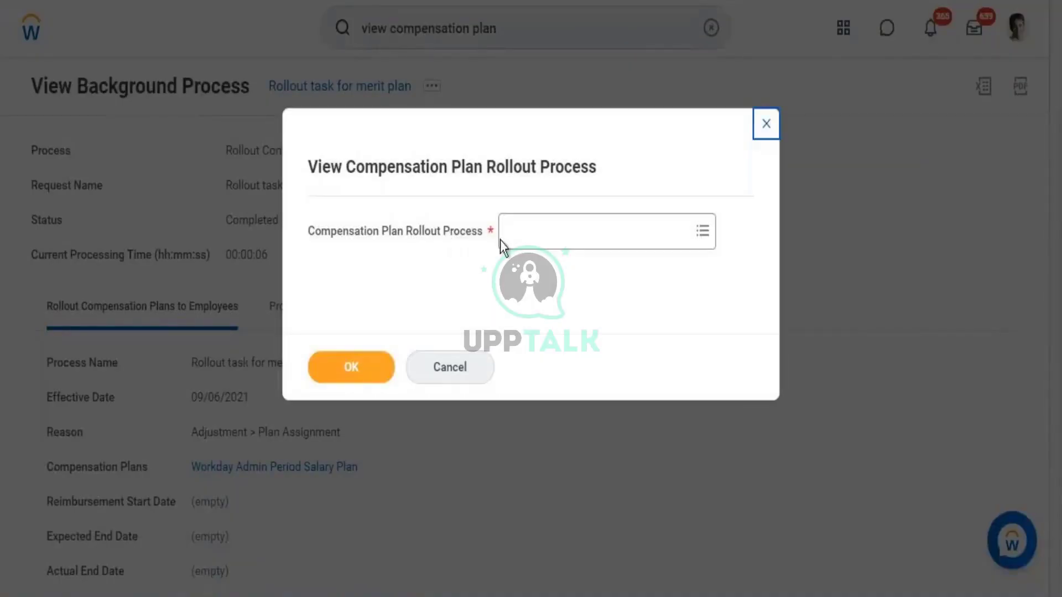
- Find the rollout process by "Rollout task for merit plan" without the "Request Name" prefix and run the report for it
click(517, 238)
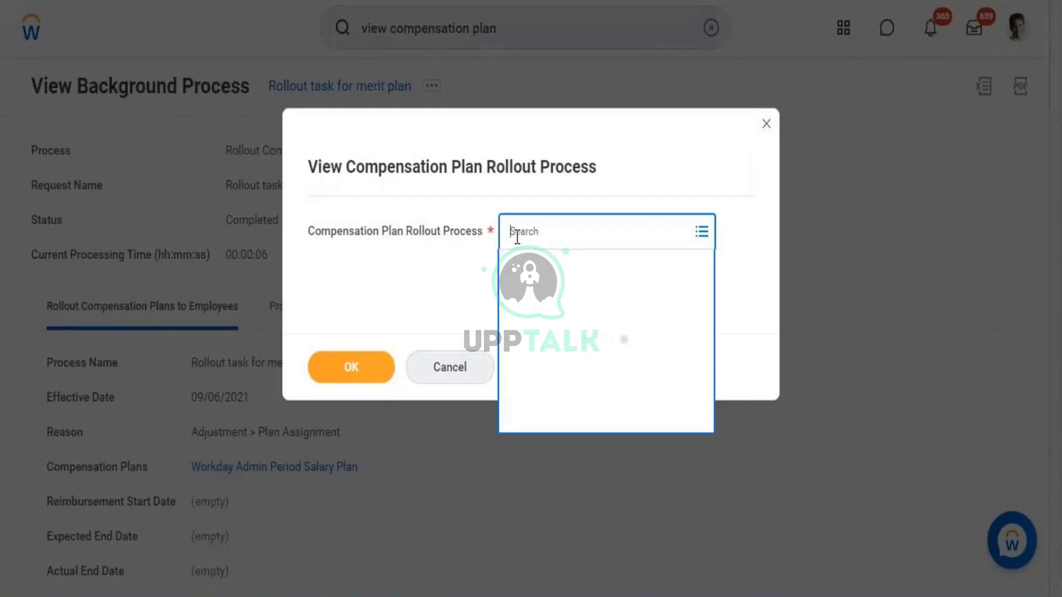
text(Request Name Rollout task for merit plan)
key(Return)
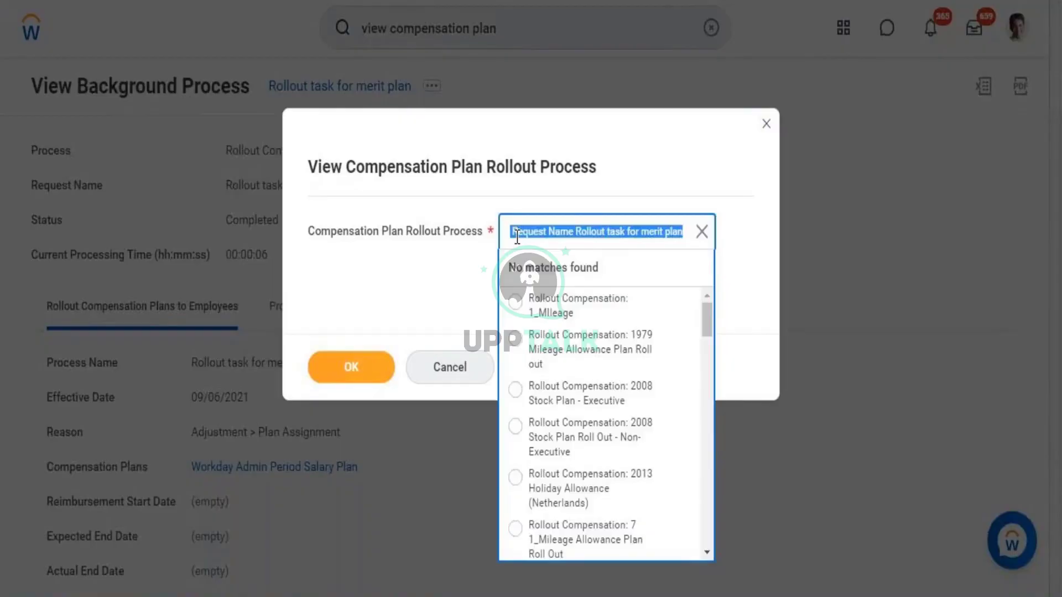
click(581, 232)
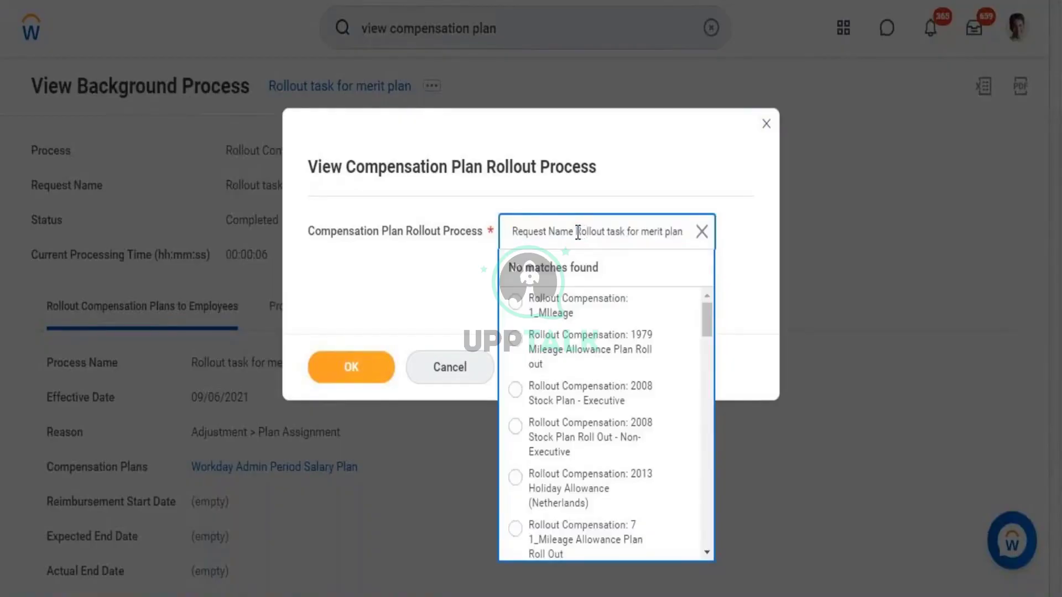
key(BackSpace)
key(BackSpace)
key(BackSpace)
key(BackSpace)
key(BackSpace)
key(BackSpace)
key(BackSpace)
key(BackSpace)
key(BackSpace)
key(BackSpace)
key(BackSpace)
key(BackSpace)
key(BackSpace)
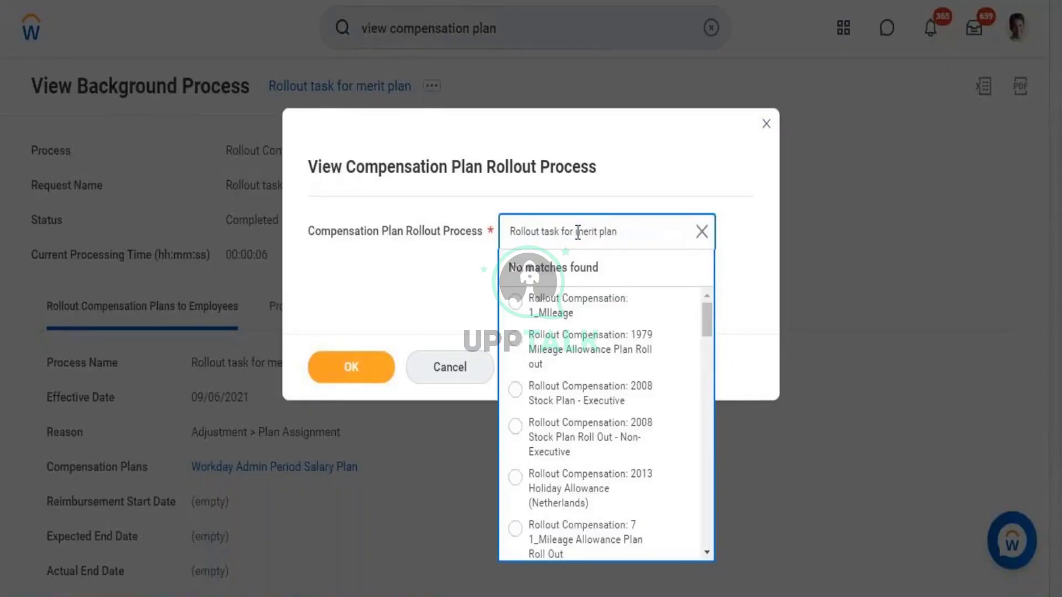
key(Return)
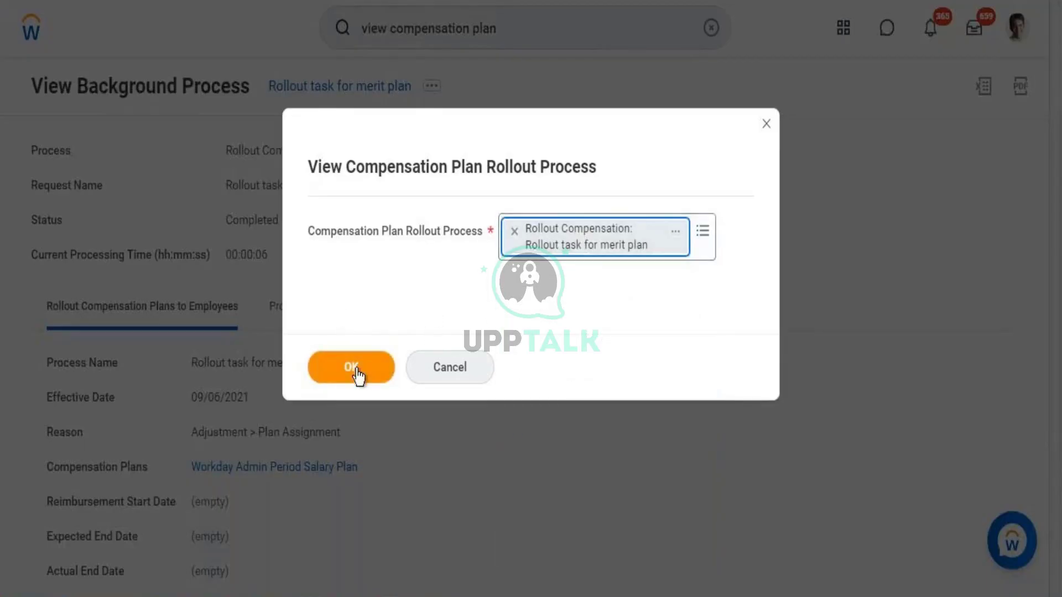
click(355, 368)
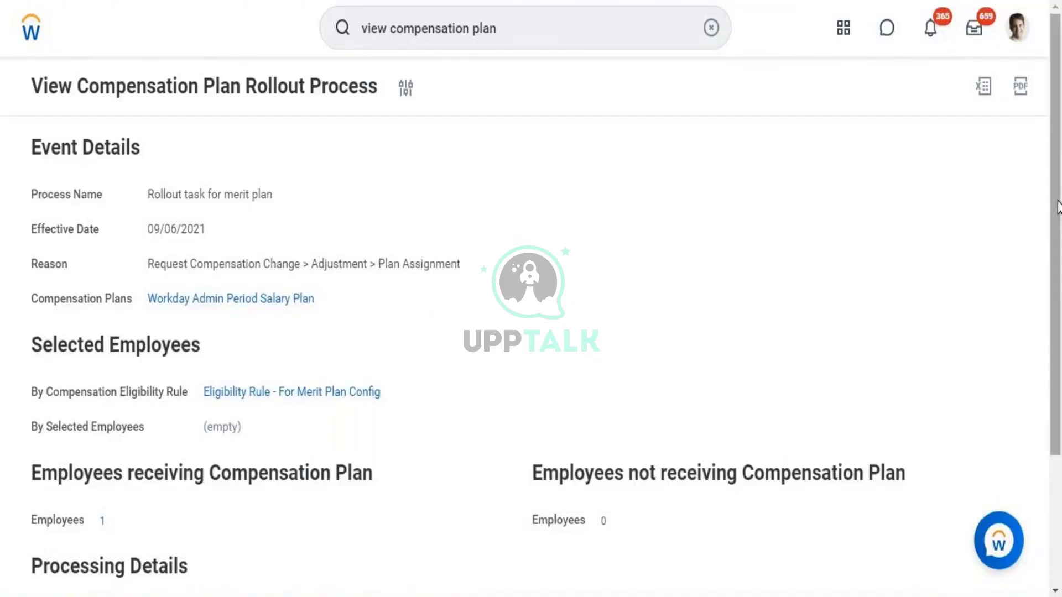
- Examine the rollout's employees receiving and not receiving the compensation plan, close the employee detail windows and review the processing details
drag(1054, 202, 1053, 287)
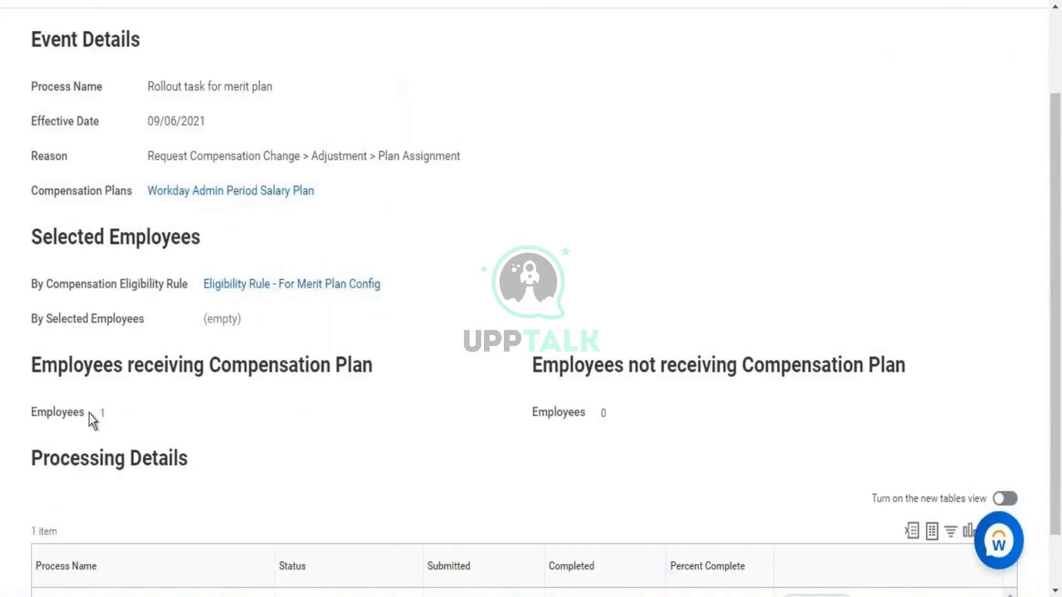
click(105, 415)
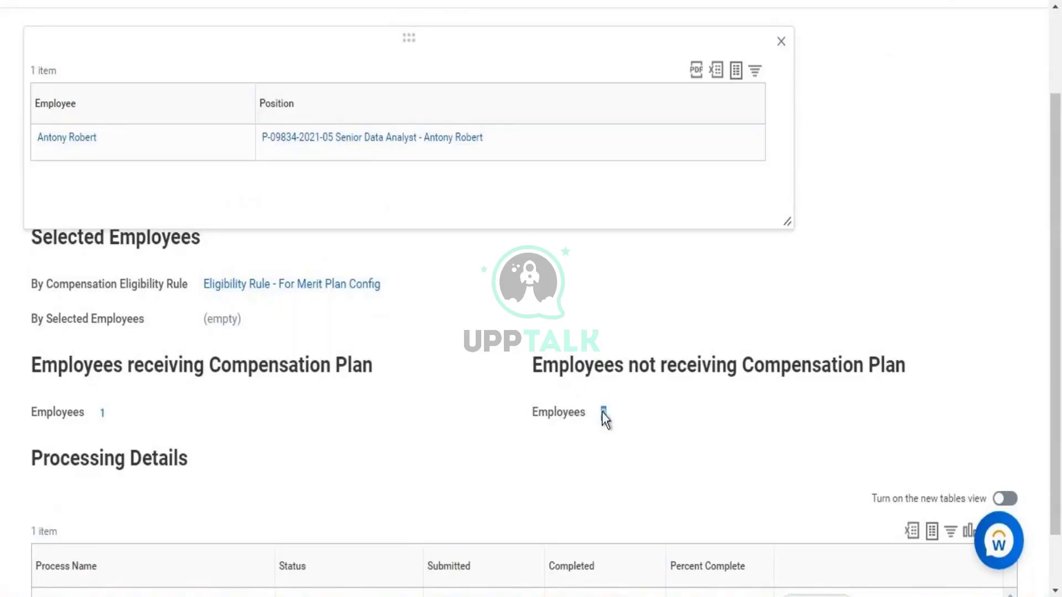
click(607, 440)
mouse_move(602, 412)
click(108, 415)
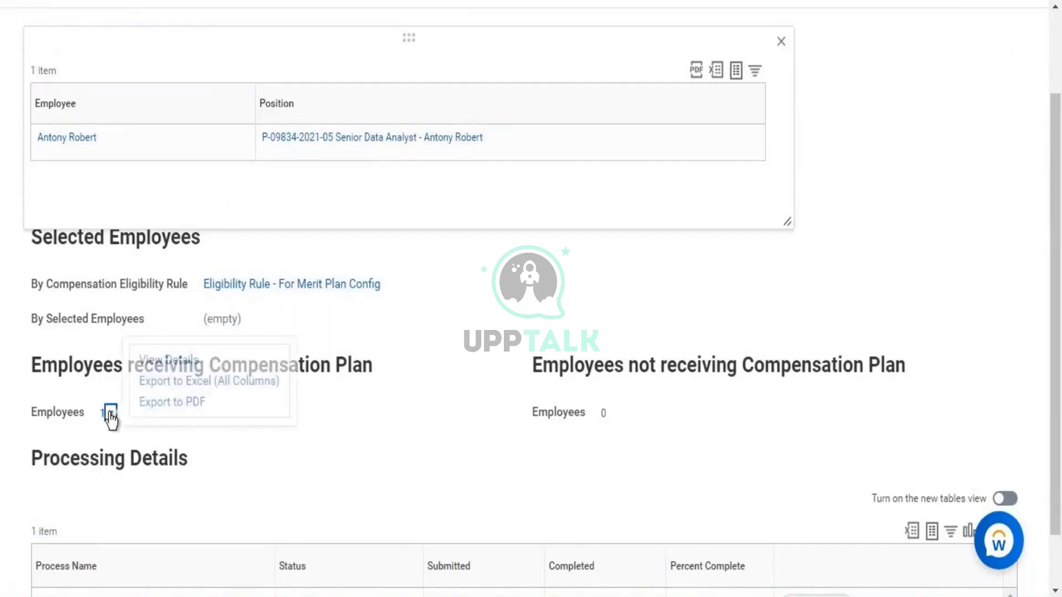
click(172, 365)
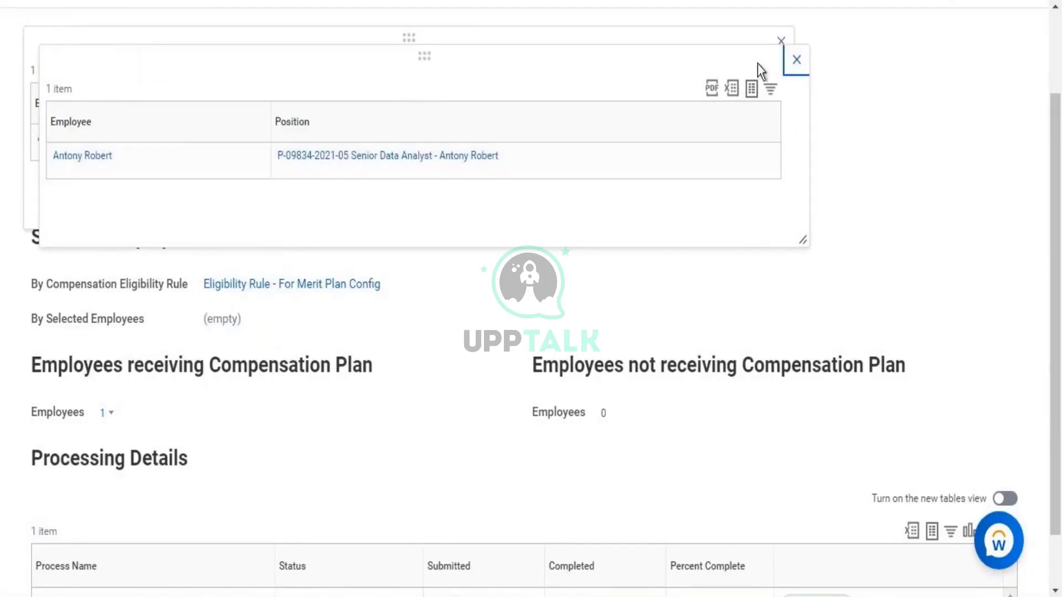
click(796, 61)
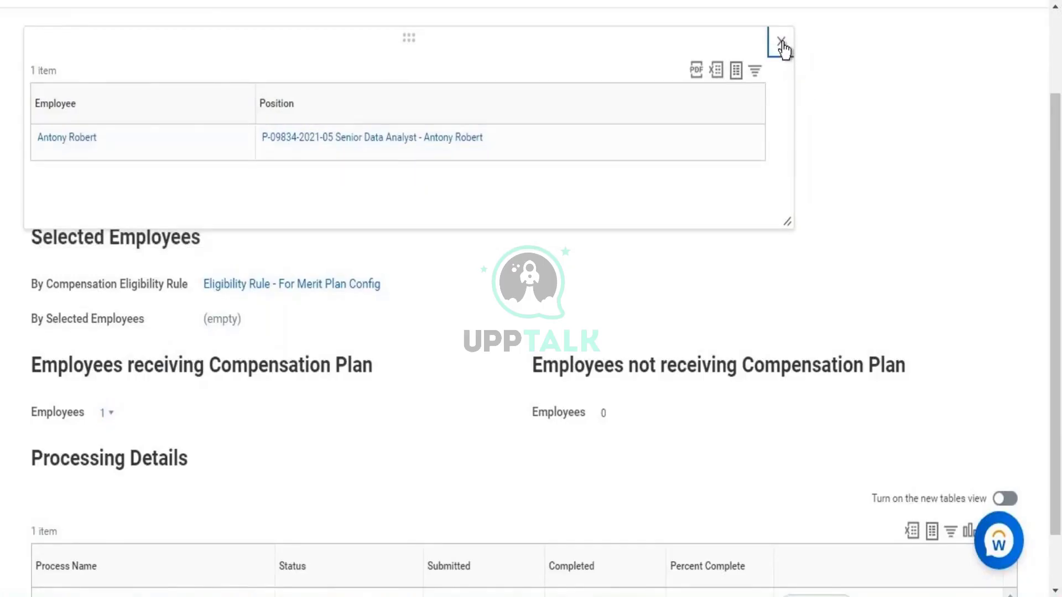
click(782, 44)
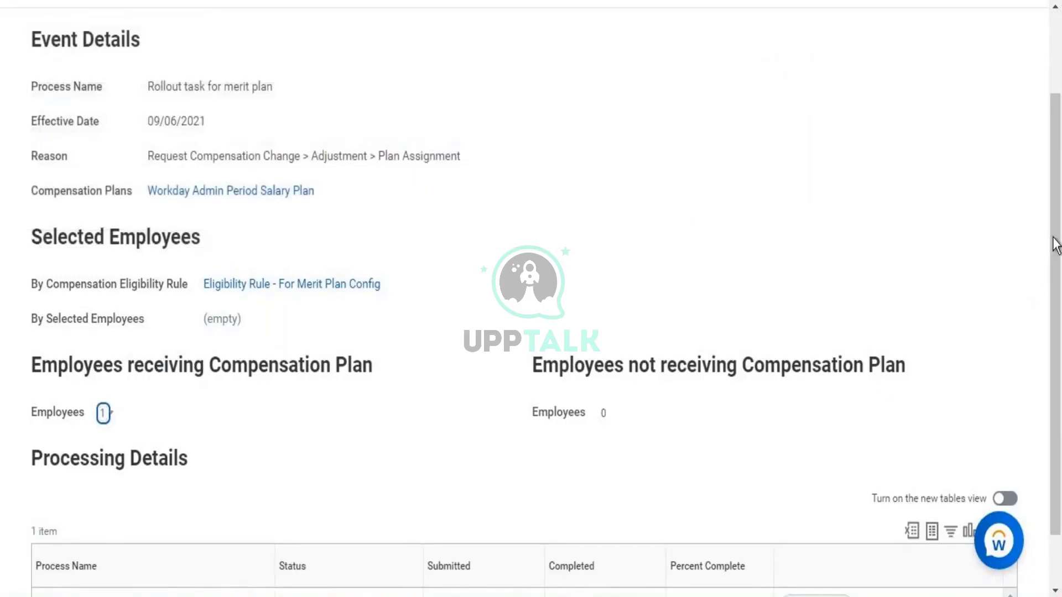
scroll(1059, 367, down, 1)
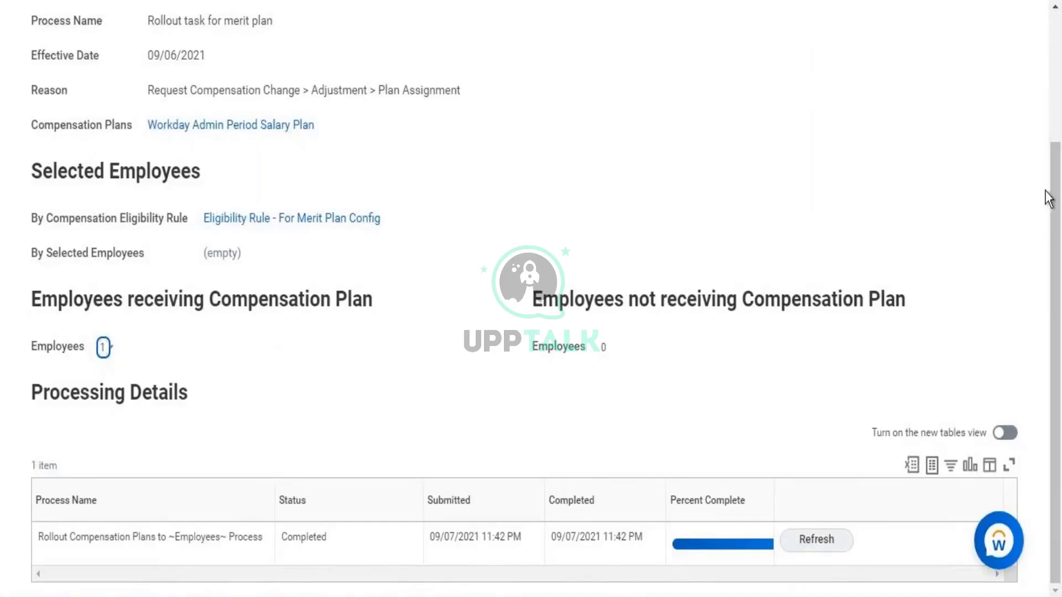
drag(1056, 197, 1059, 32)
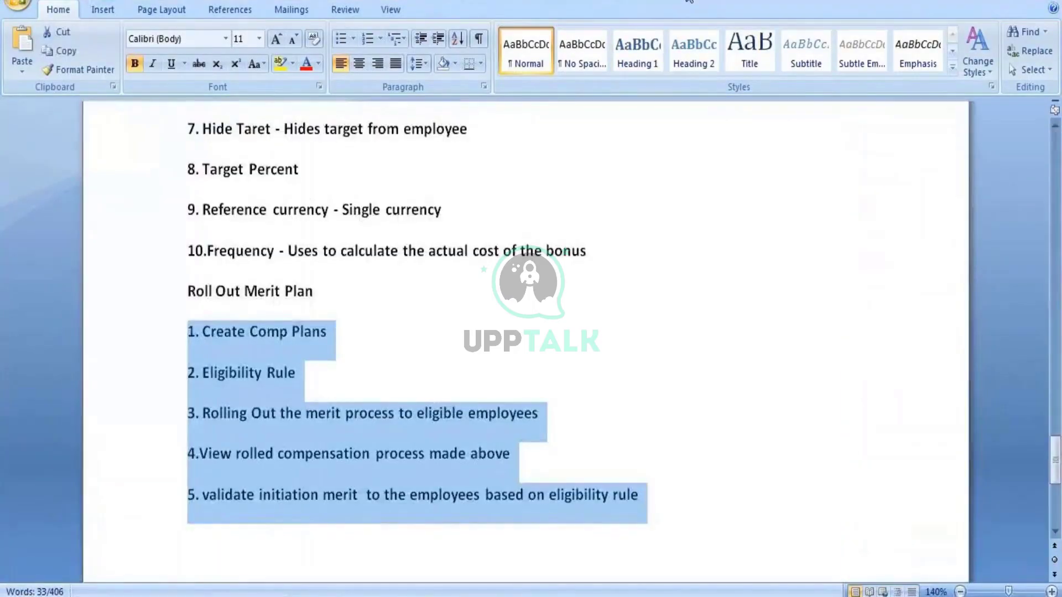
- Review the first three items under Roll Out Merit Plan in the Word notes
click(709, 482)
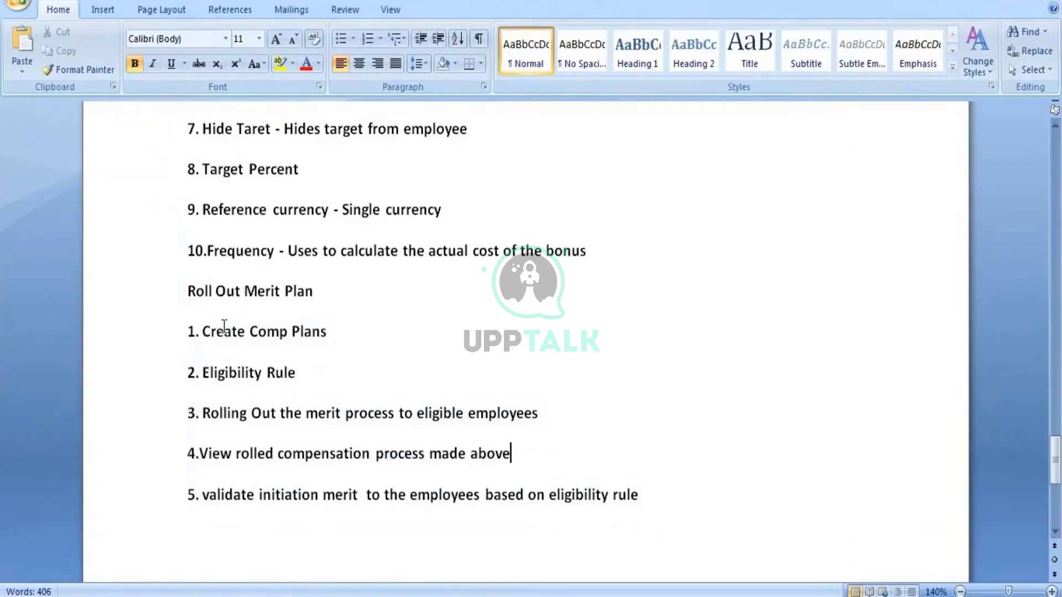
drag(213, 332, 340, 341)
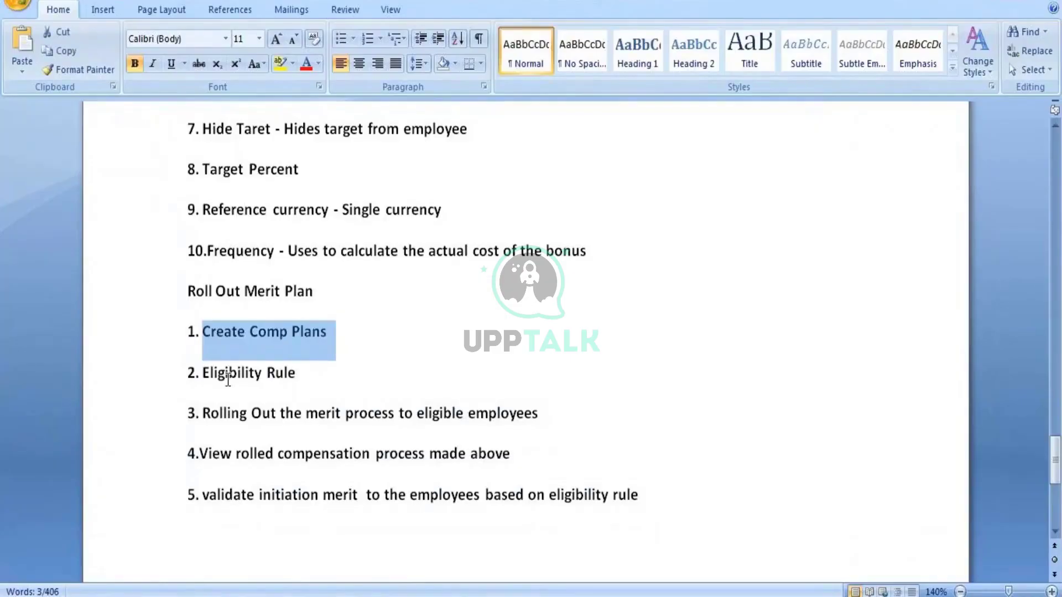
click(227, 373)
drag(208, 413, 302, 387)
drag(417, 401, 547, 408)
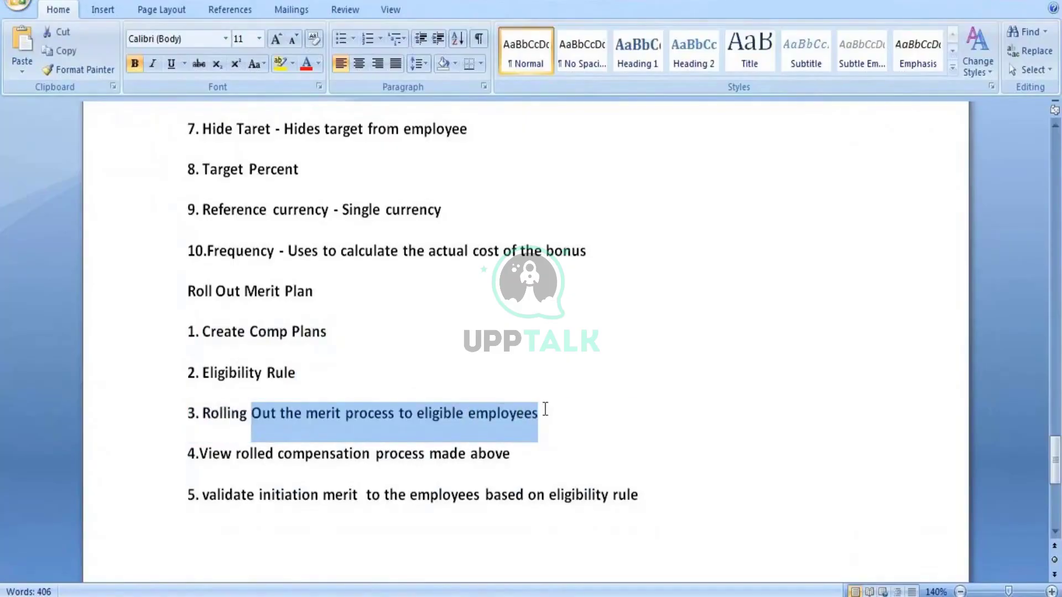
- Append "with the task Rollout Compensation Plans to employees" to item 3 of the merit rollout notes and start extending item 4 with "with Vi"
click(545, 409)
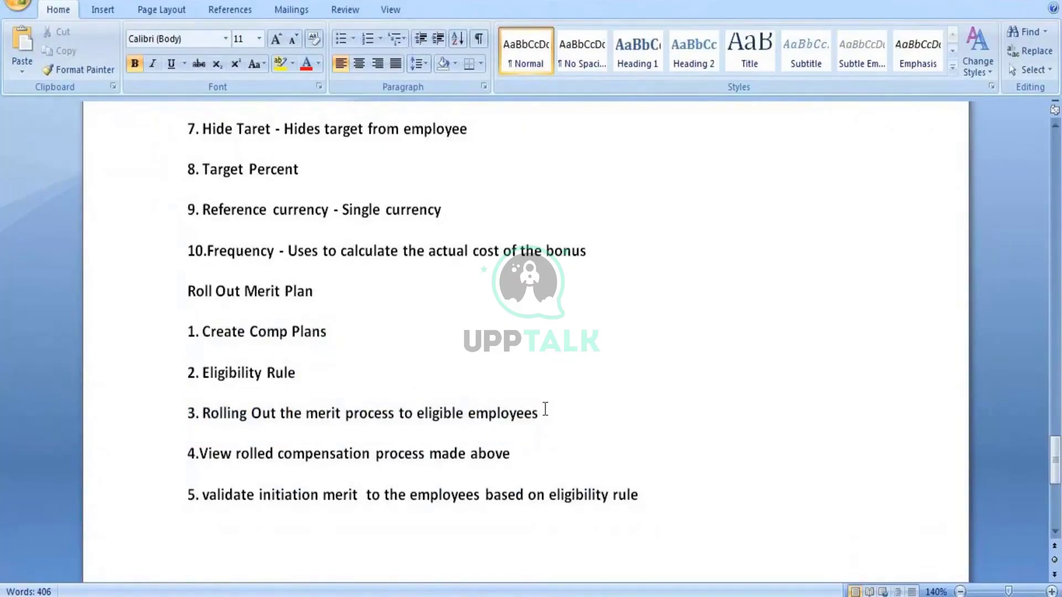
text(-)
key(BackSpace)
text(vi)
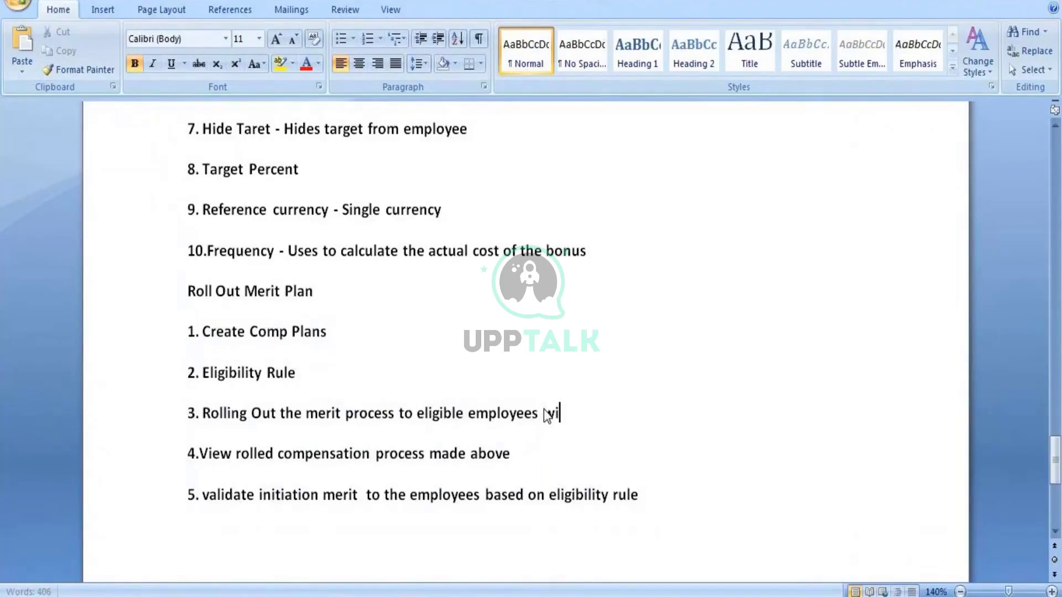
text(th the task )
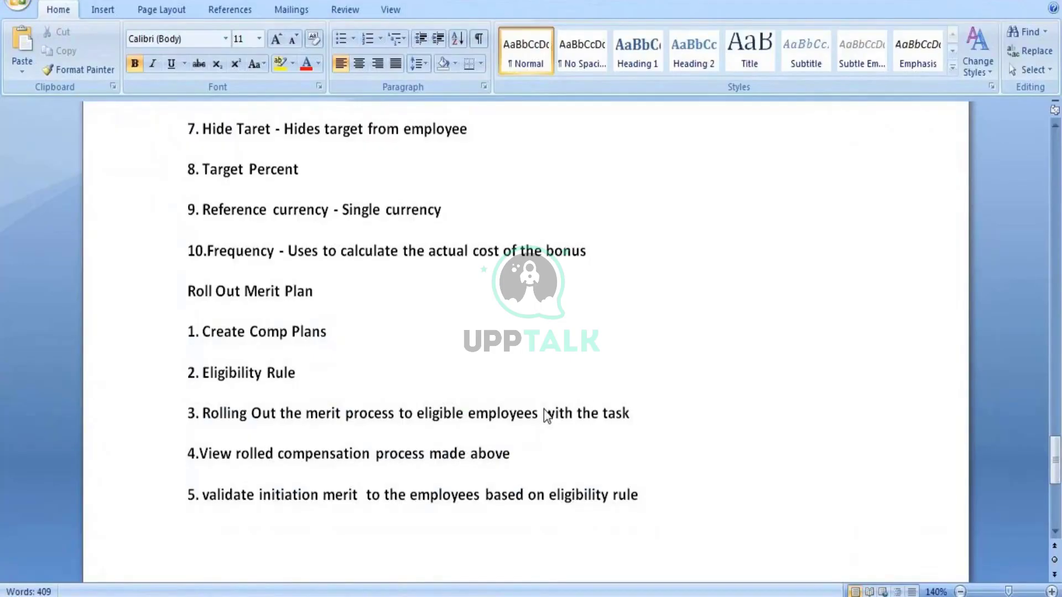
text(Rollout )
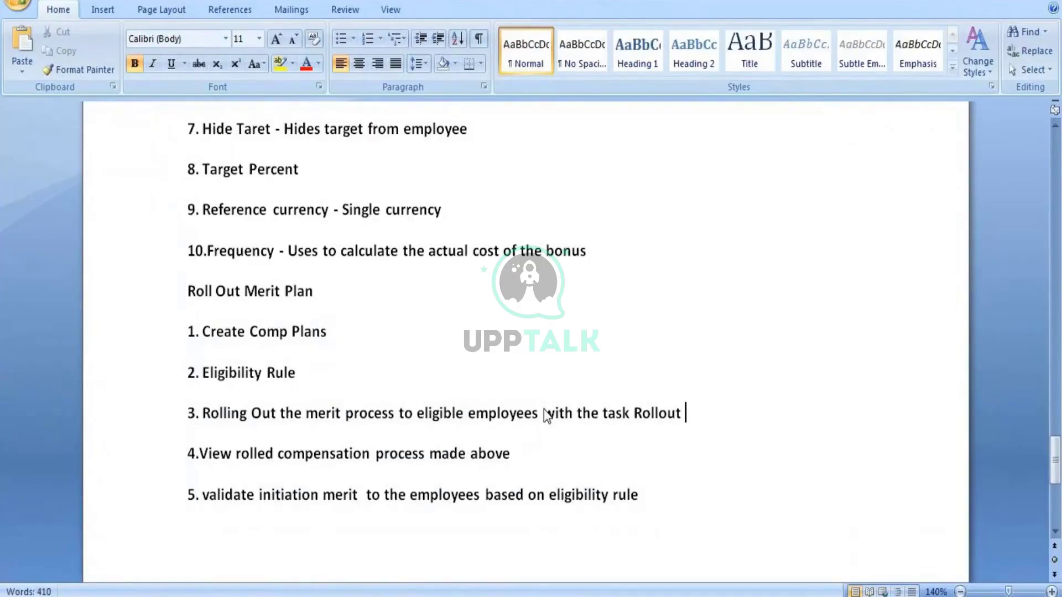
text(Compe)
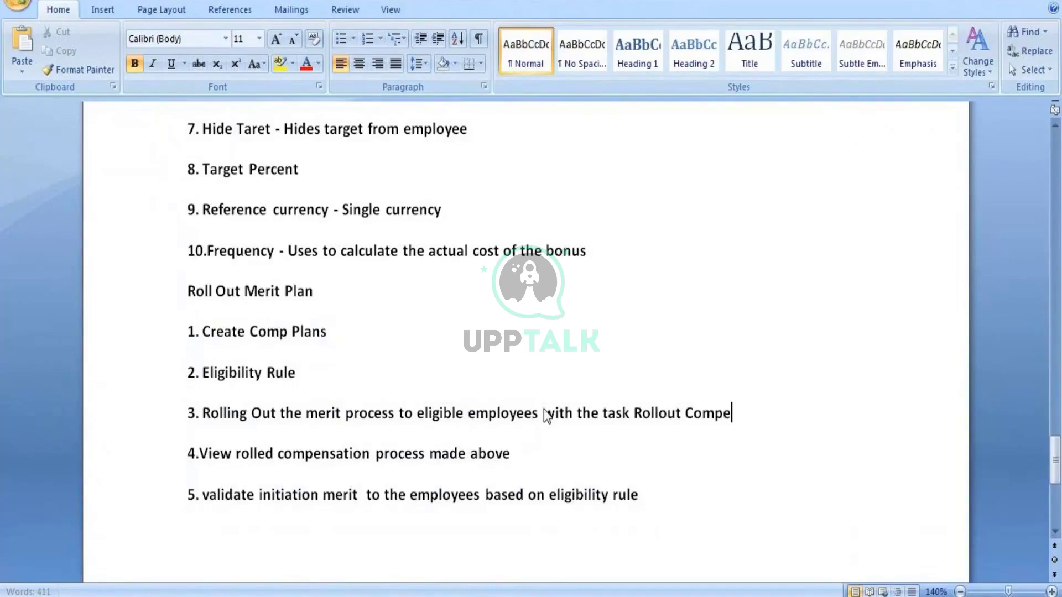
text(nsation)
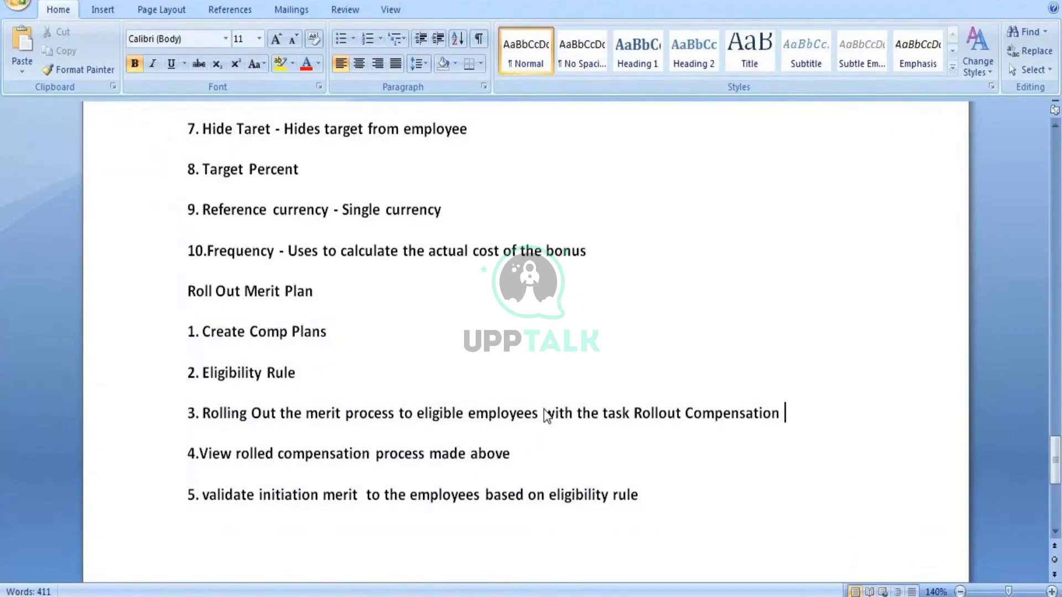
text( Plans)
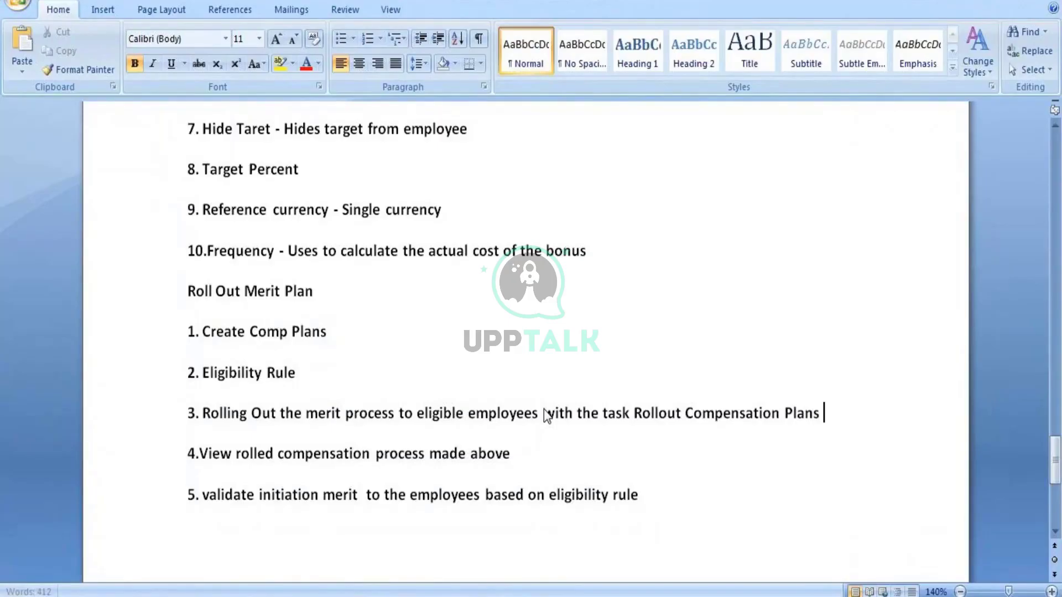
text( to)
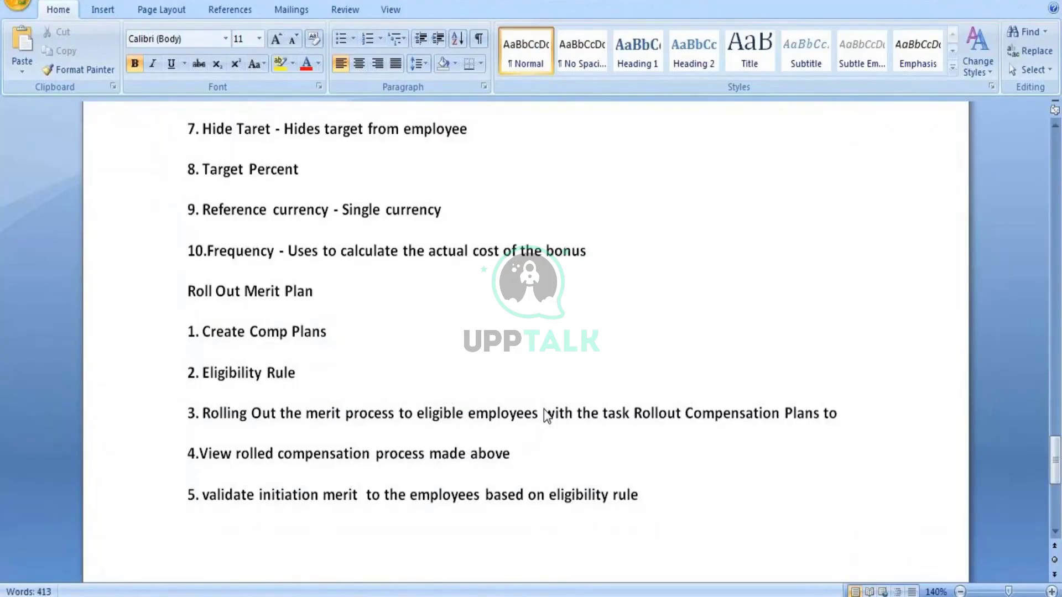
text( employee)
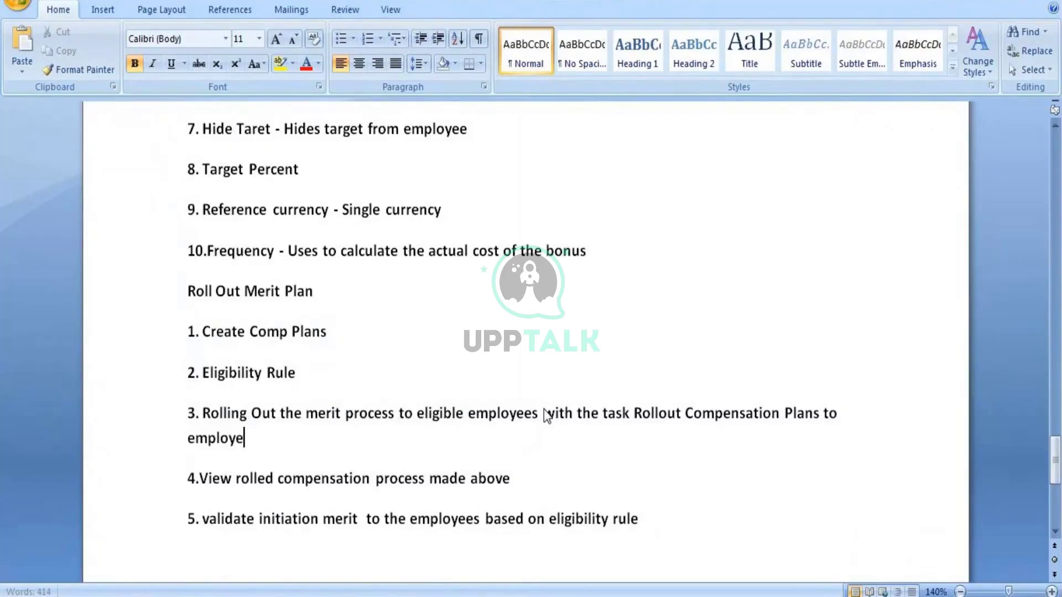
text(s)
click(517, 479)
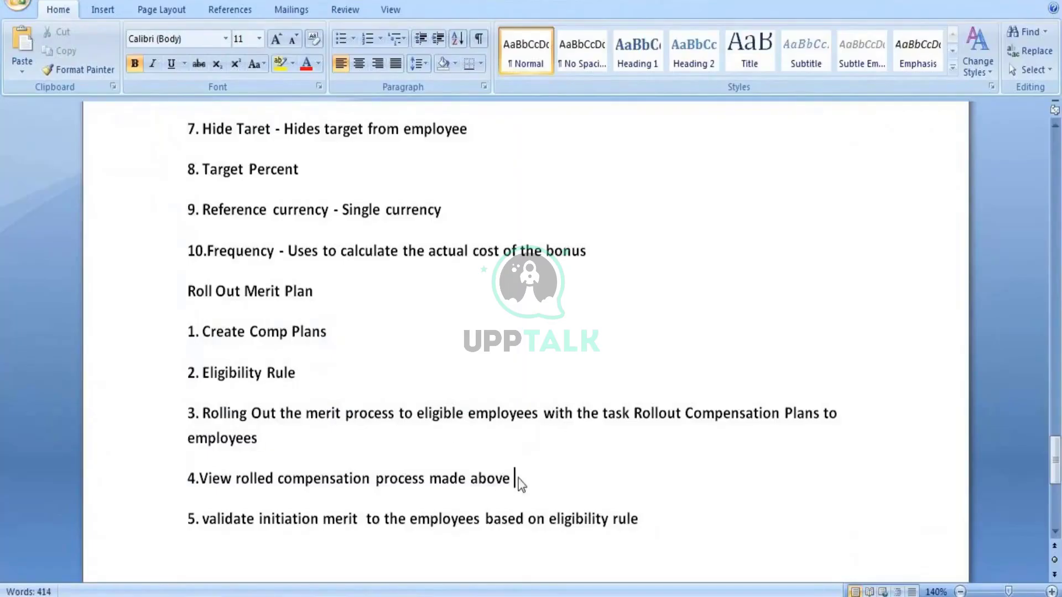
text(with Vi)
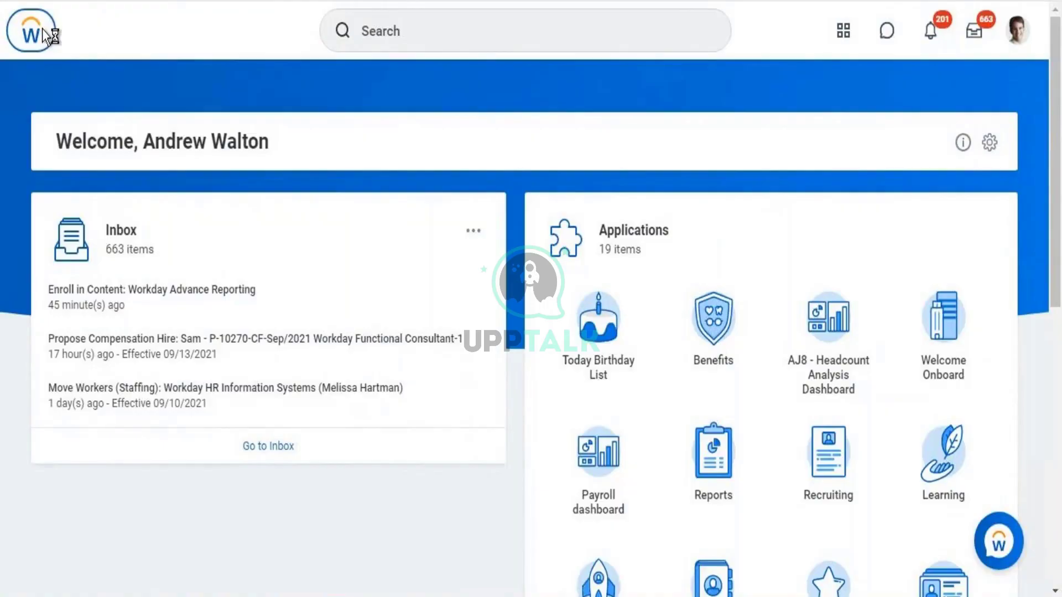
- Switch to the Workday home page and search for "initiate merit"
click(42, 30)
click(414, 29)
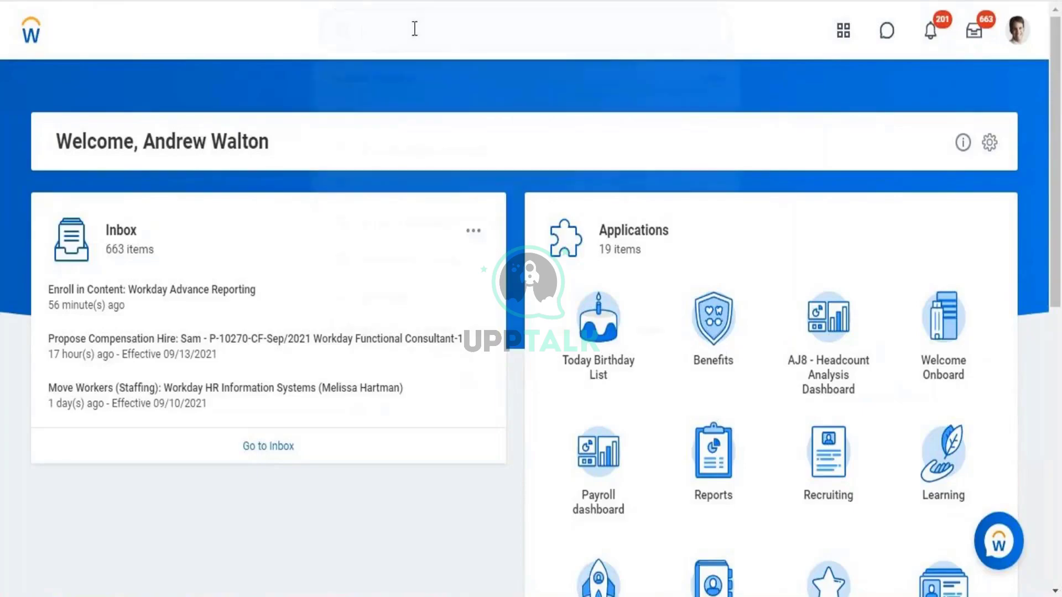
text(initia)
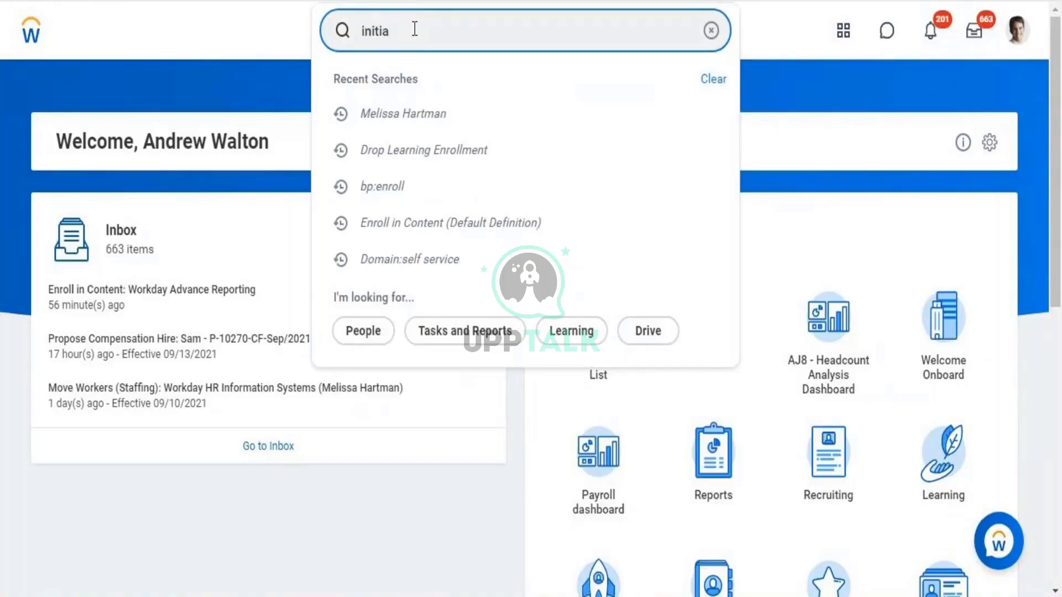
text(te merit)
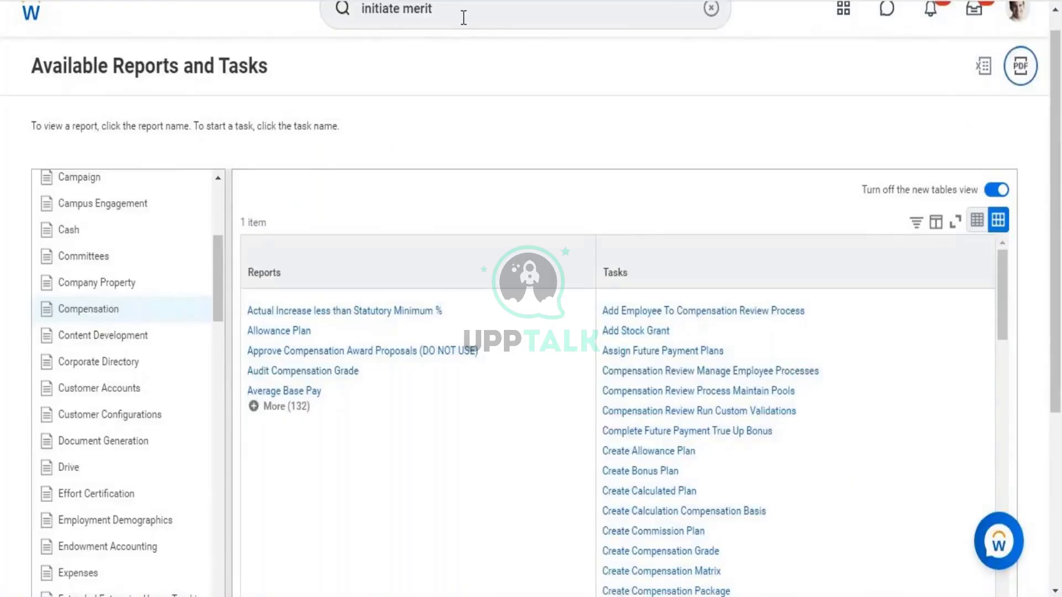
click(463, 17)
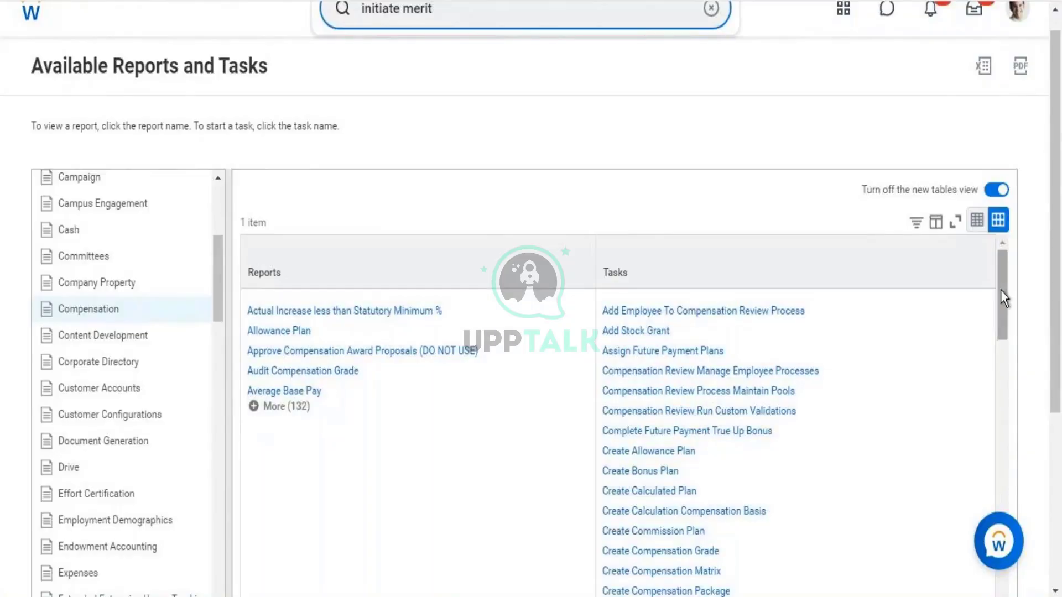
- Open the Initiate Compensation Review Process task from the Compensation task list and review its configuration fields
drag(1000, 290, 955, 538)
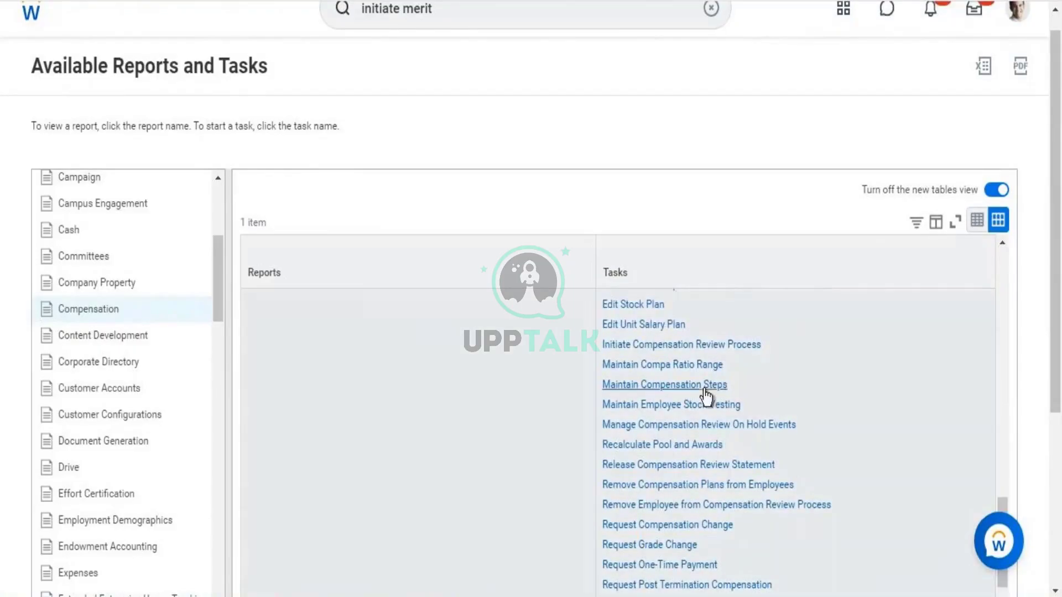
click(685, 350)
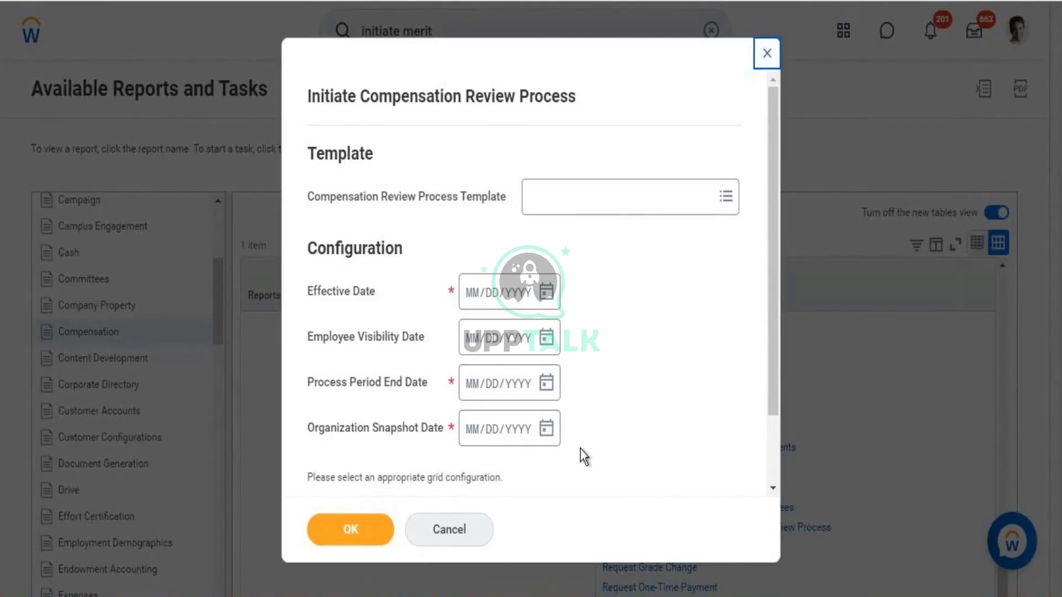
drag(768, 280, 766, 360)
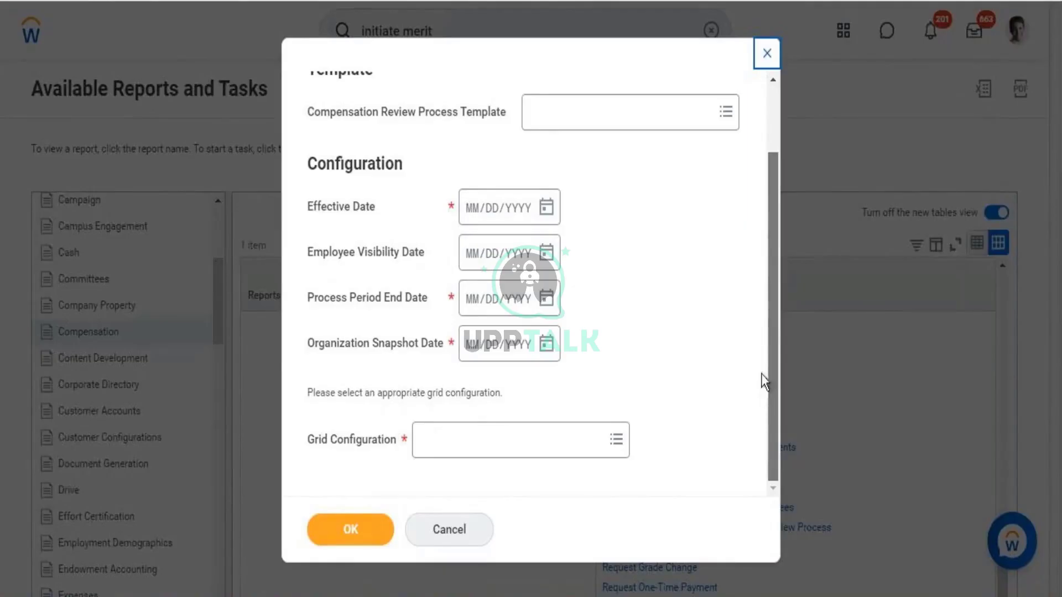
scroll(755, 302, up, 3)
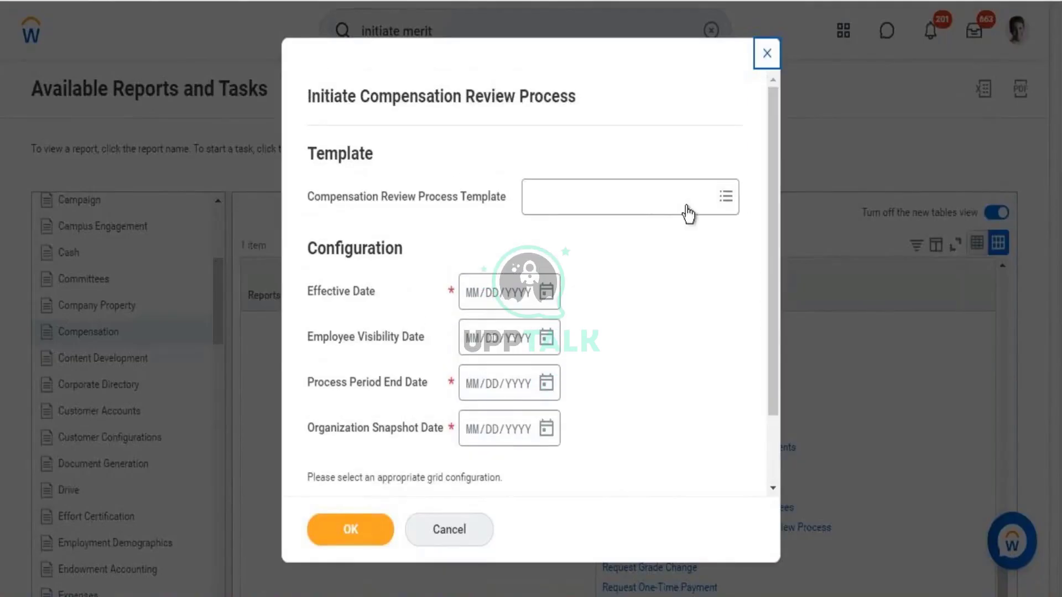
- Examine all available compensation review process templates and leave the Initiate Compensation Review Process task
click(674, 195)
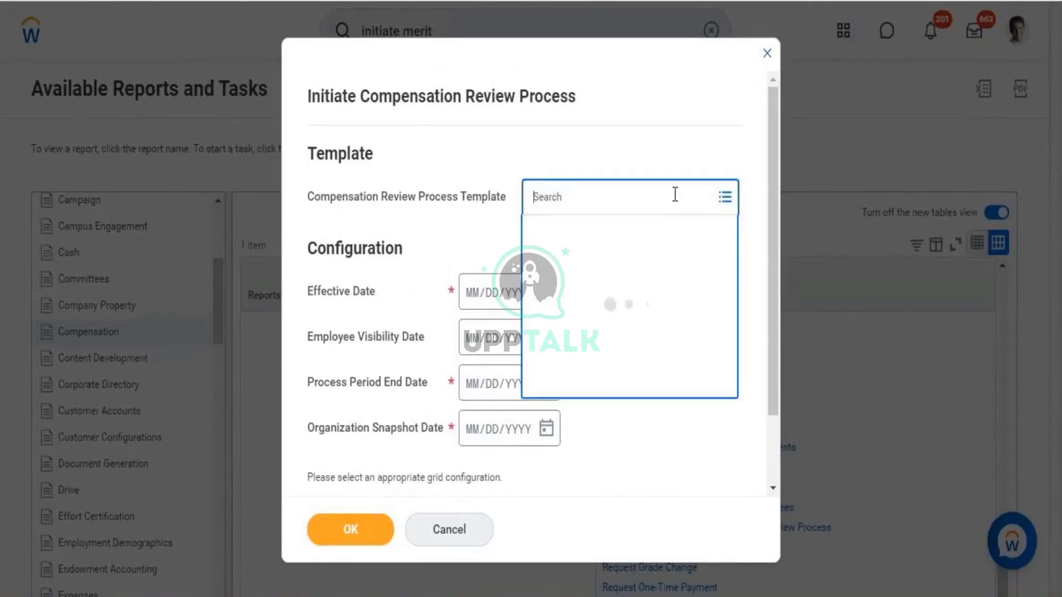
click(658, 236)
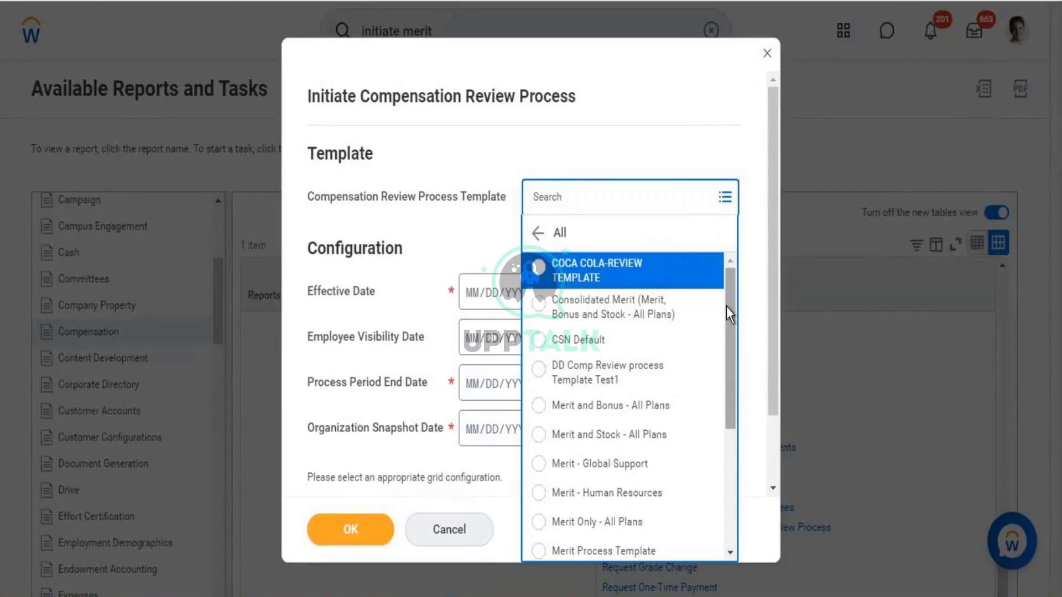
drag(726, 306, 719, 280)
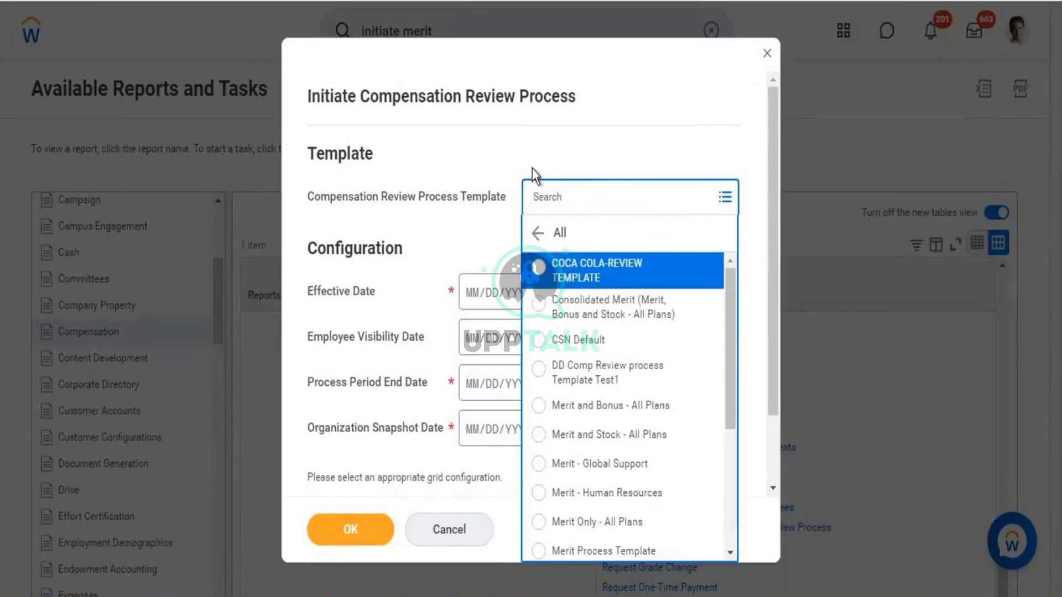
click(480, 231)
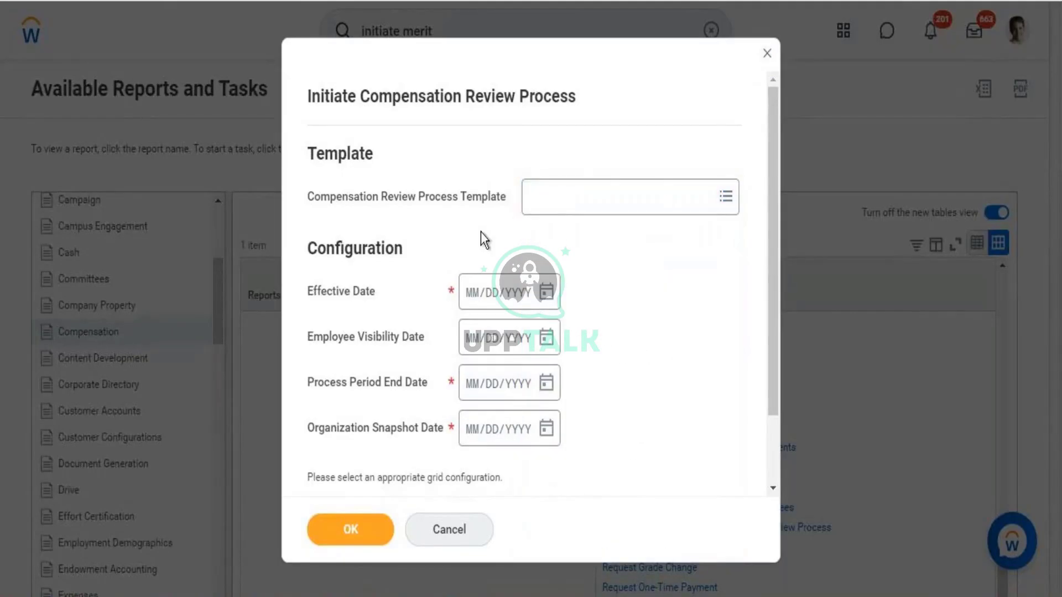
click(768, 54)
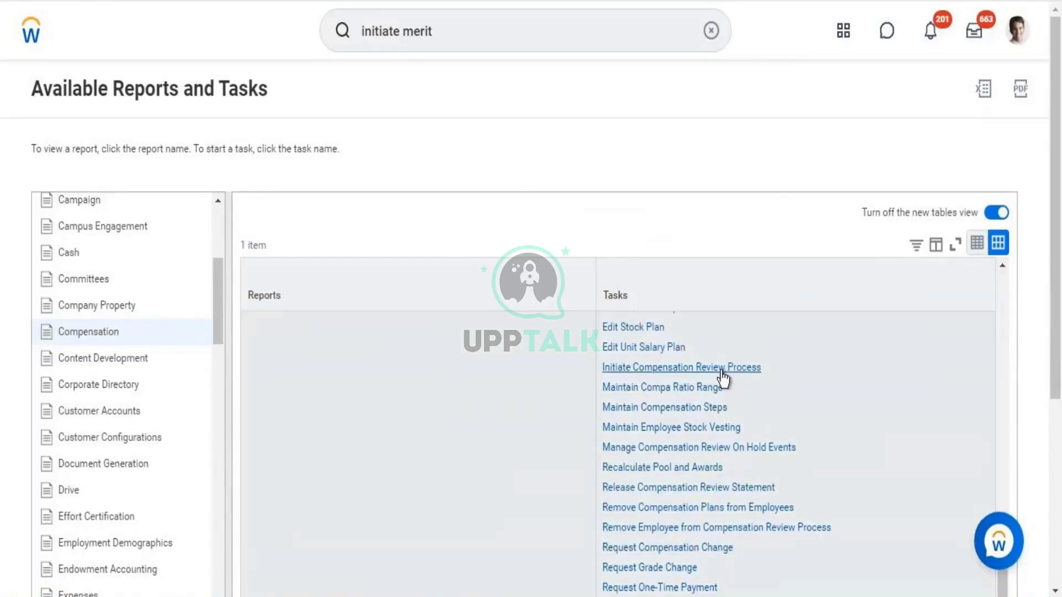
click(723, 378)
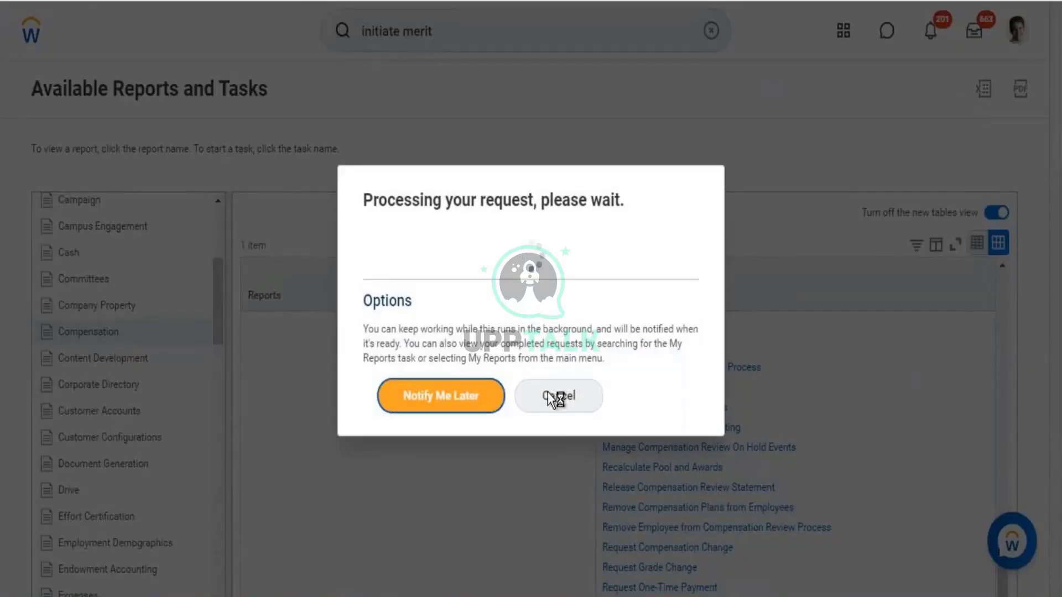
click(549, 394)
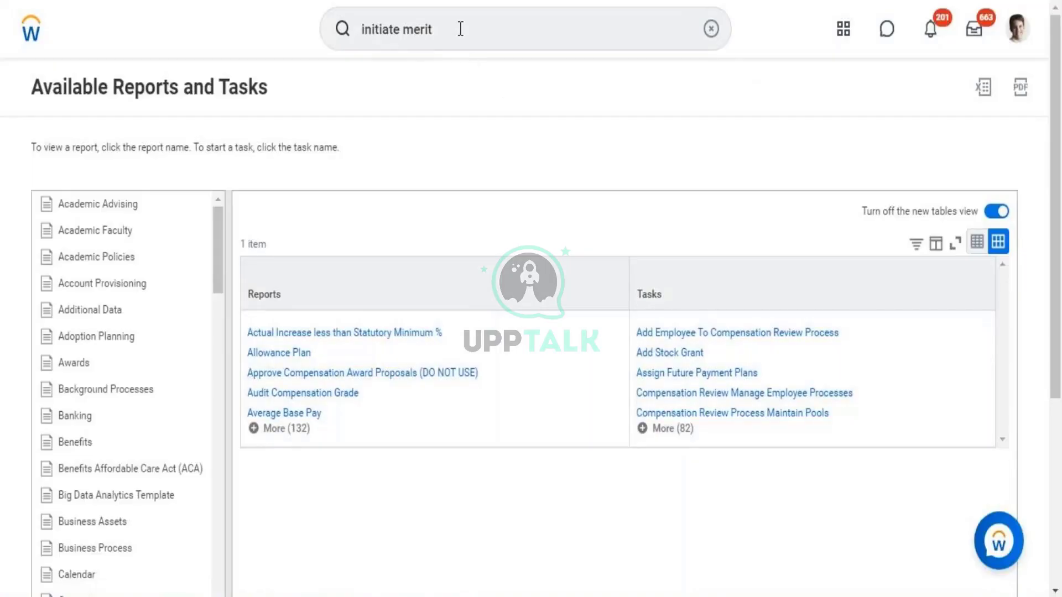
- Replace the search text with "compensation review" and look through the suggested reports
click(460, 29)
key(BackSpace)
key(BackSpace)
key(BackSpace)
key(BackSpace)
key(BackSpace)
key(BackSpace)
key(BackSpace)
key(BackSpace)
key(BackSpace)
key(BackSpace)
key(BackSpace)
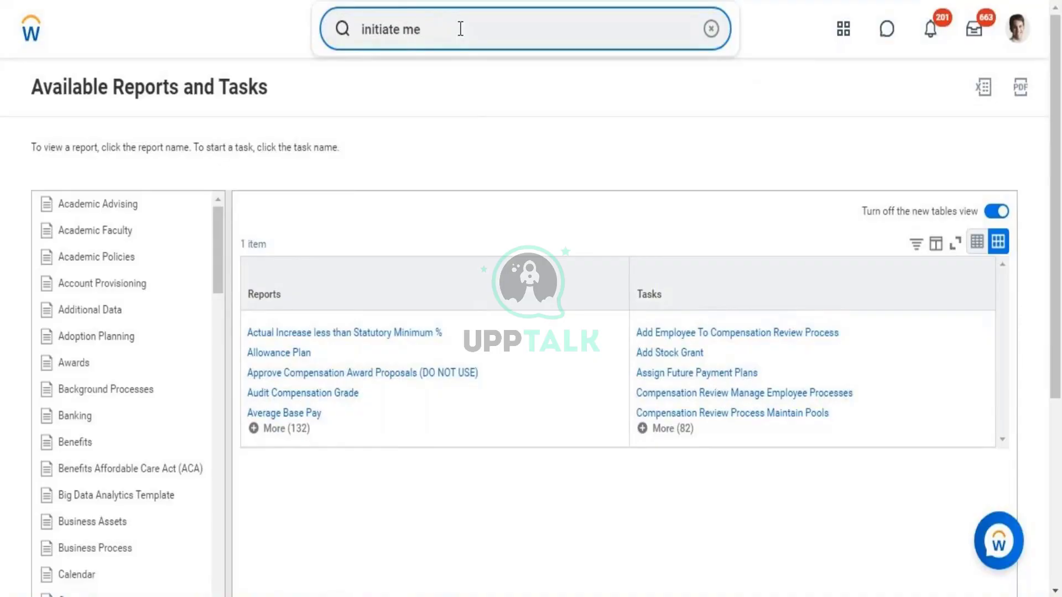
key(BackSpace)
key(BackSpace)
key(BackSpace)
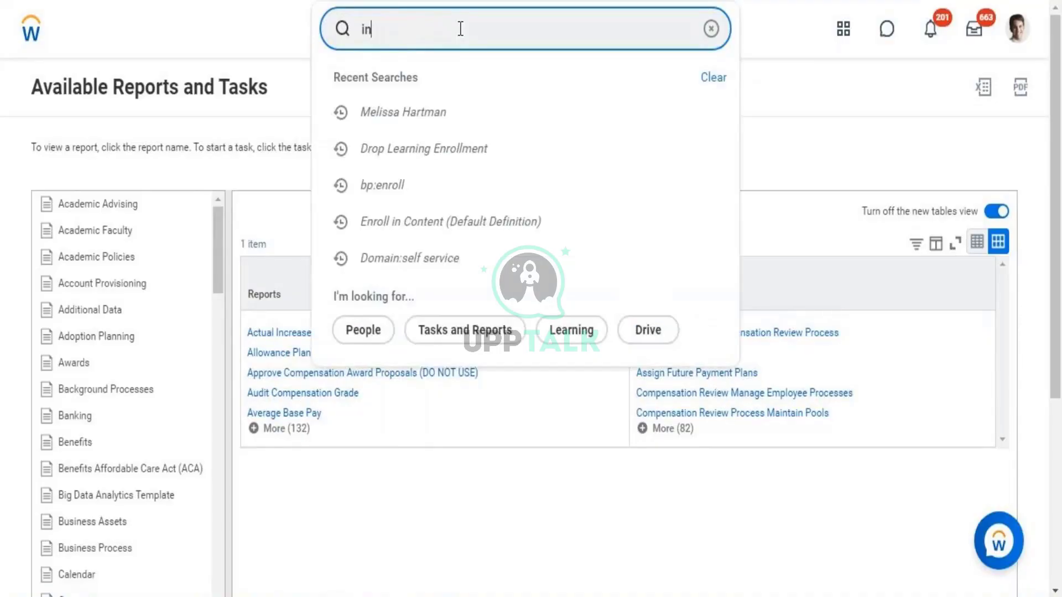
text(a)
key(BackSpace)
text(compensation )
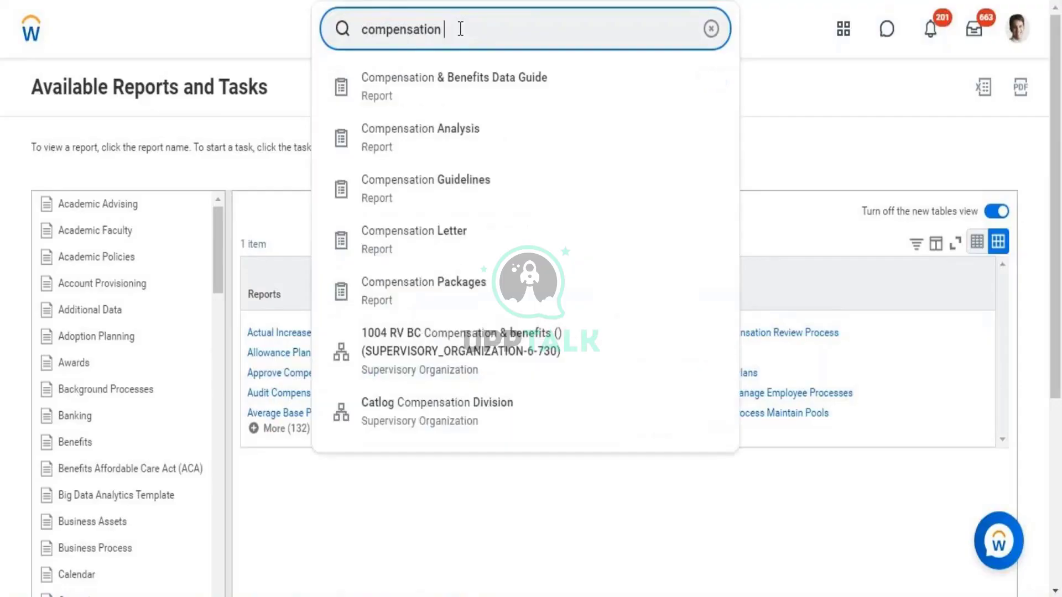
text(review)
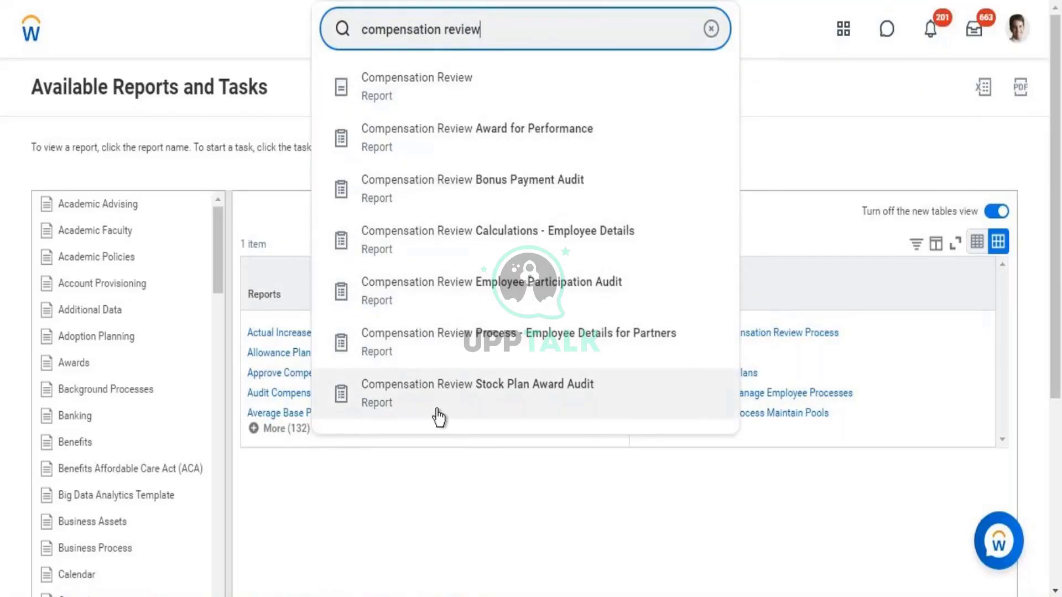
- Search for "compensation template" and open the Create Compensation Review Process Template task
key(BackSpace)
key(BackSpace)
key(BackSpace)
key(BackSpace)
key(BackSpace)
key(BackSpace)
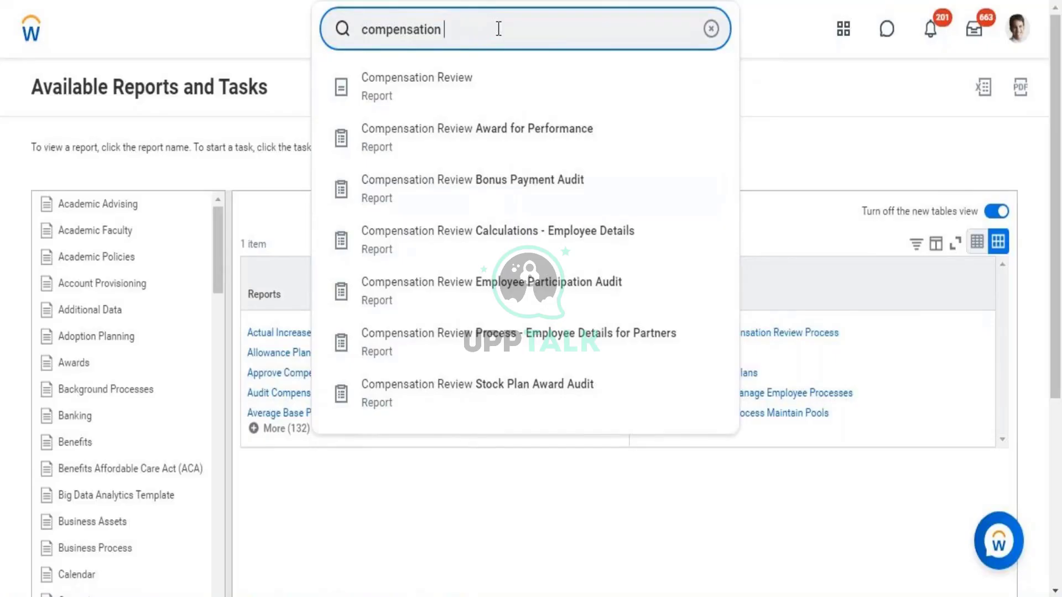
text(template)
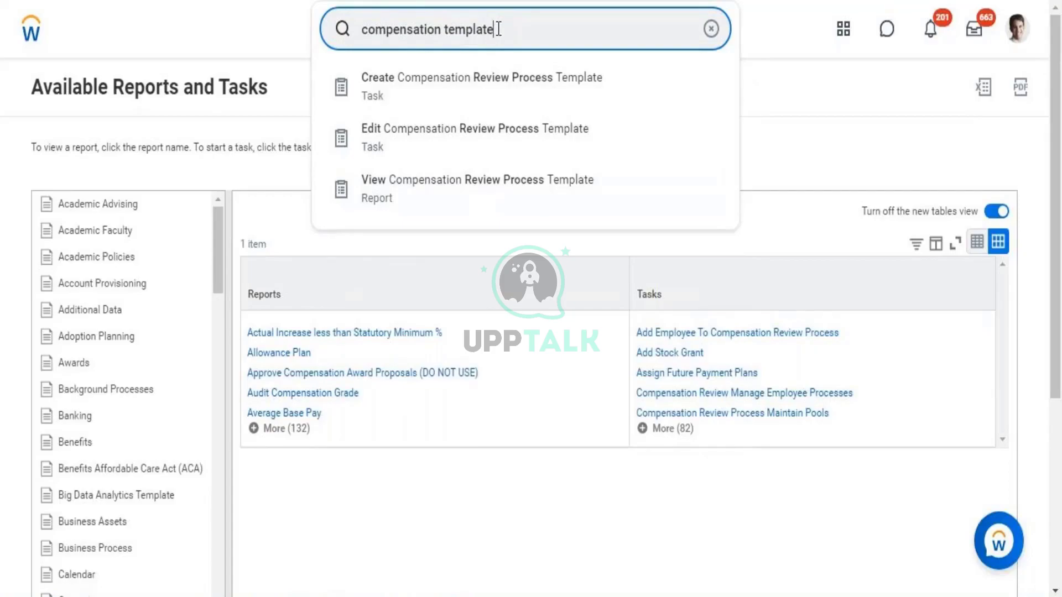
click(494, 92)
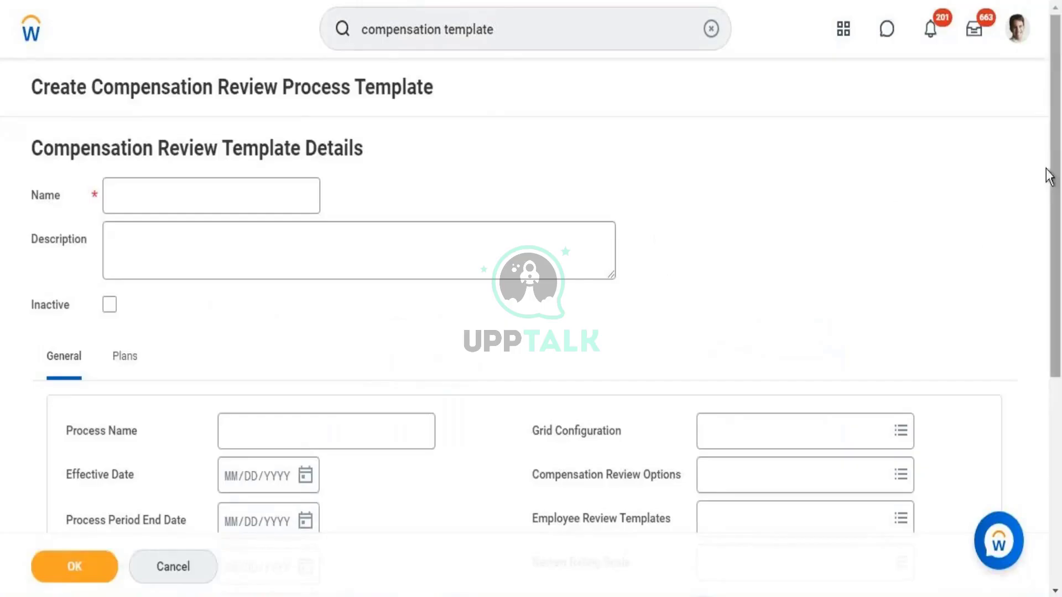
- Name the new compensation review process template "Workday Compensation Review Template"
drag(1058, 127, 1059, 423)
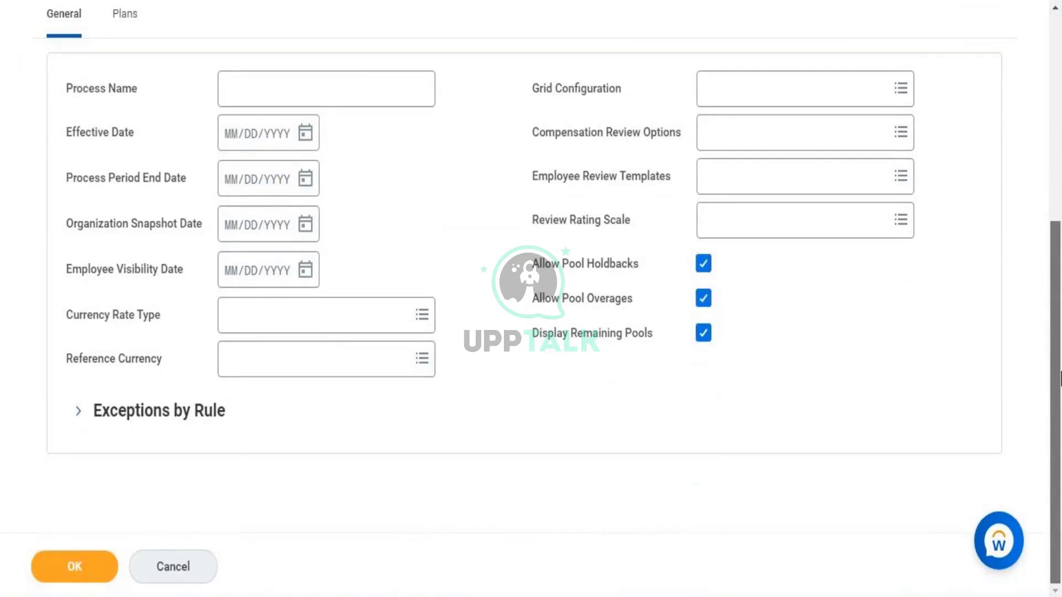
drag(1059, 379, 1058, 173)
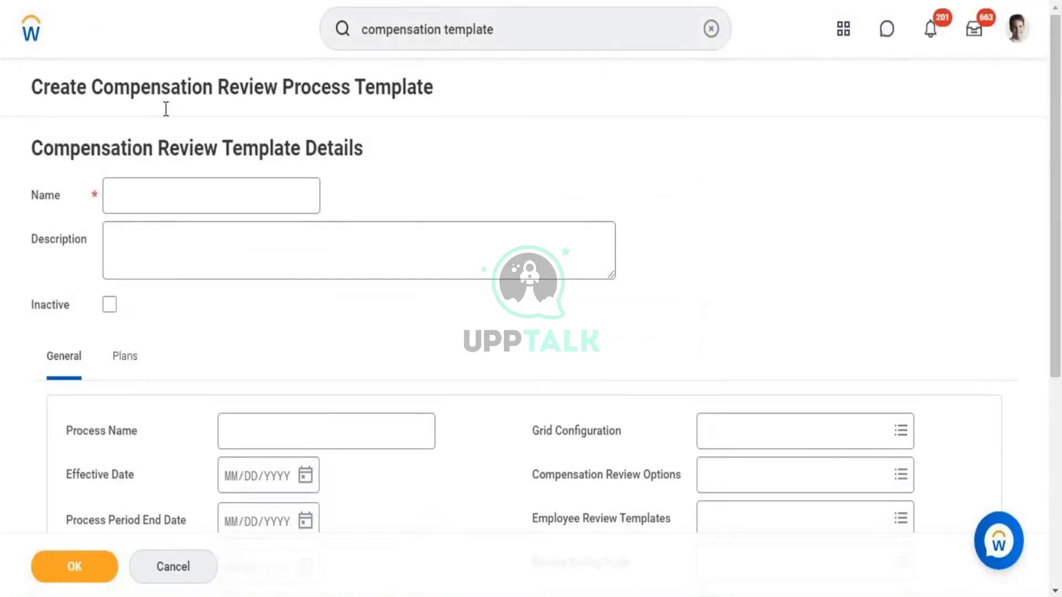
click(190, 195)
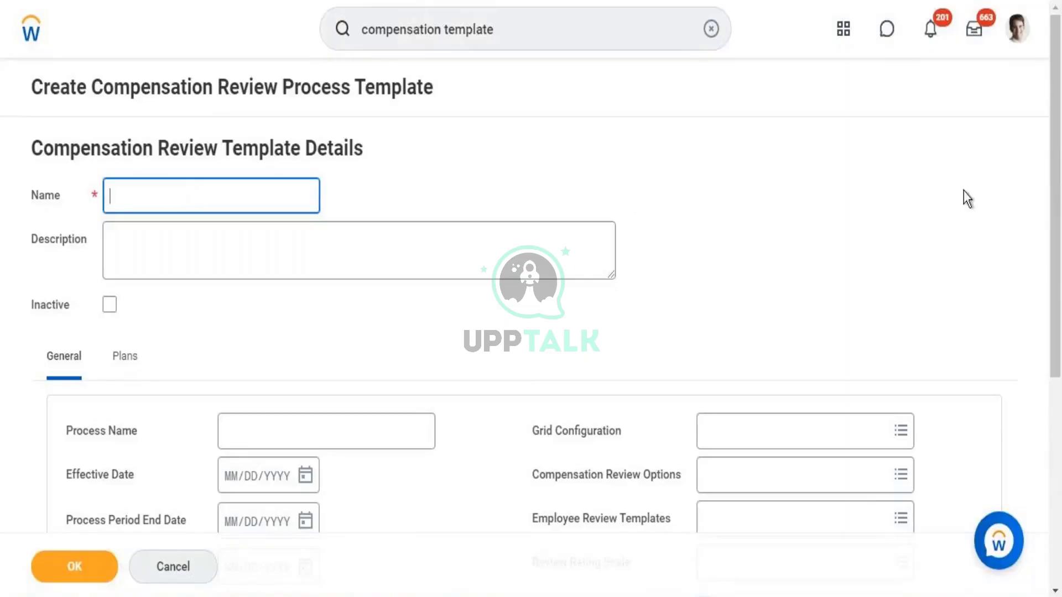
drag(1057, 110, 1059, 349)
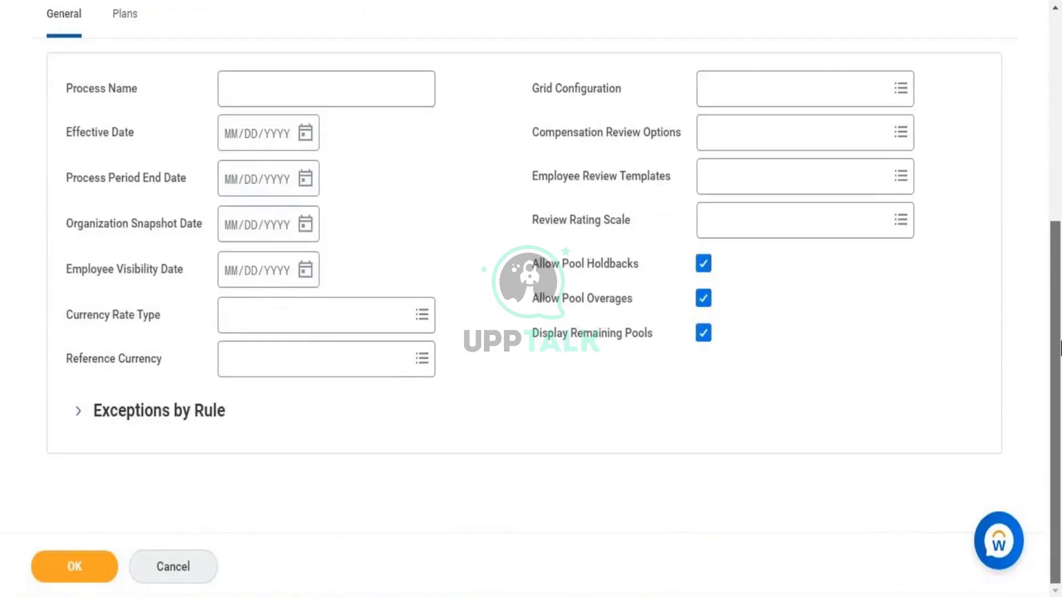
scroll(504, 211, up, 6)
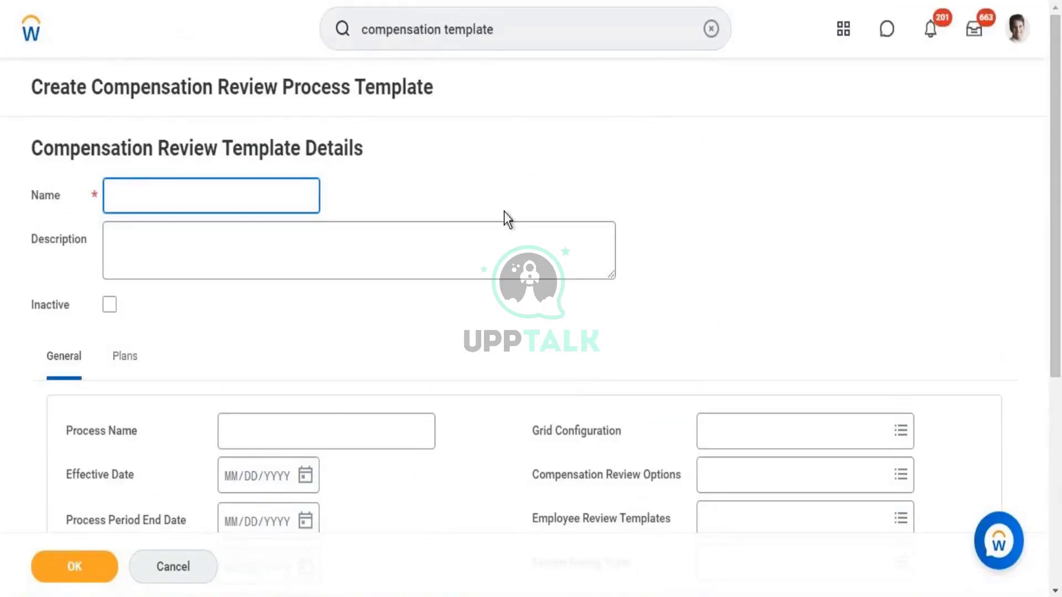
text(W)
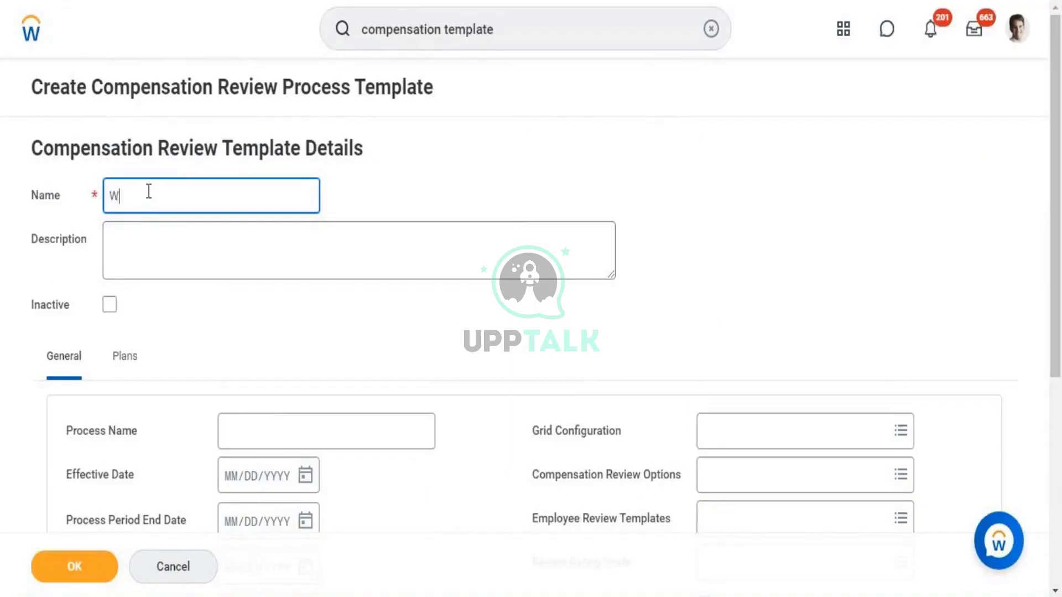
text(orkdaemplay Compensation )
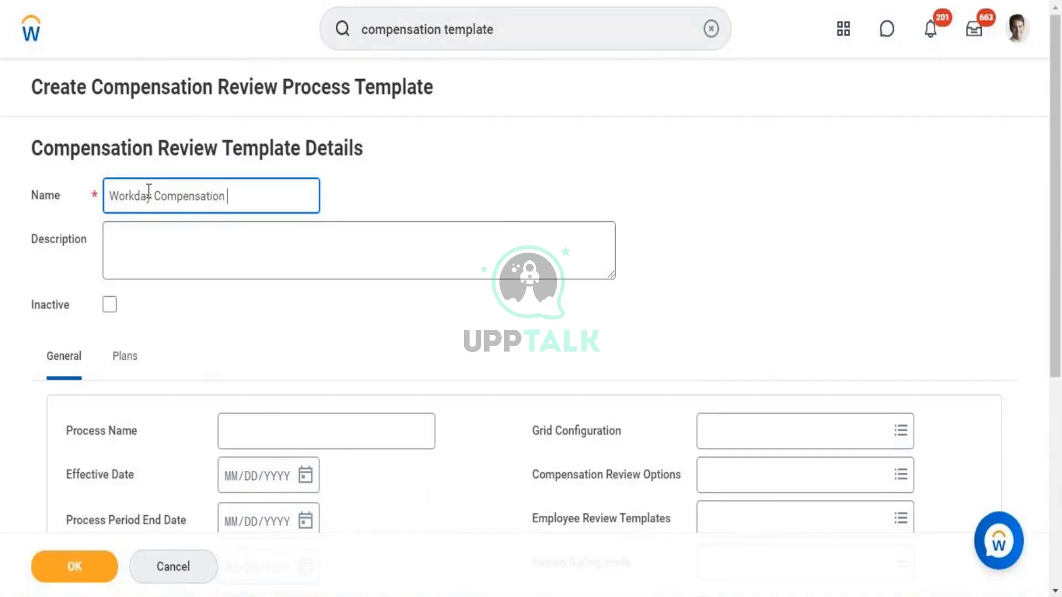
text(Review T)
click(148, 190)
text(empla)
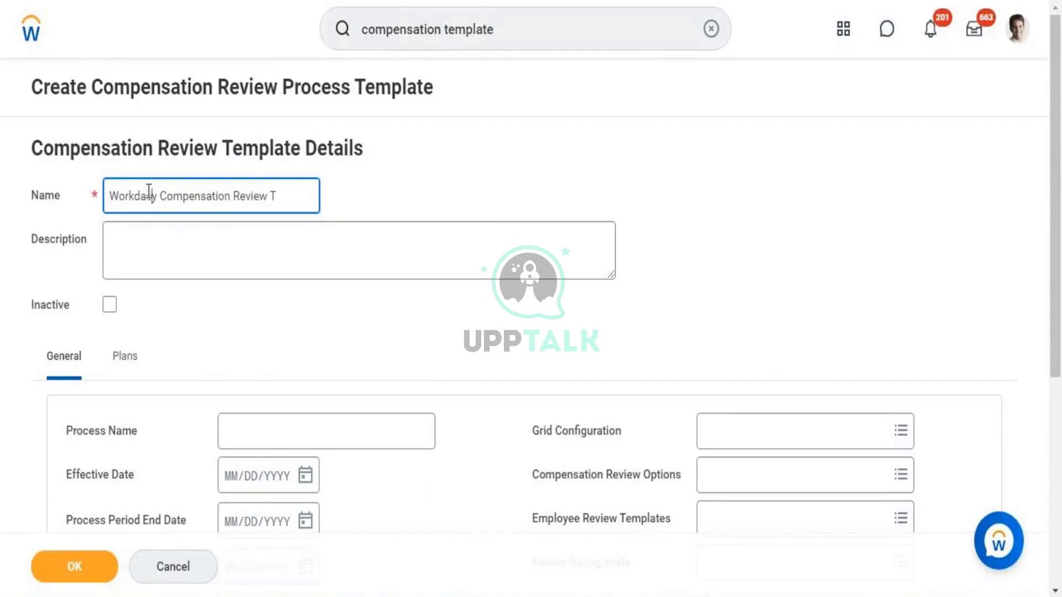
text(te)
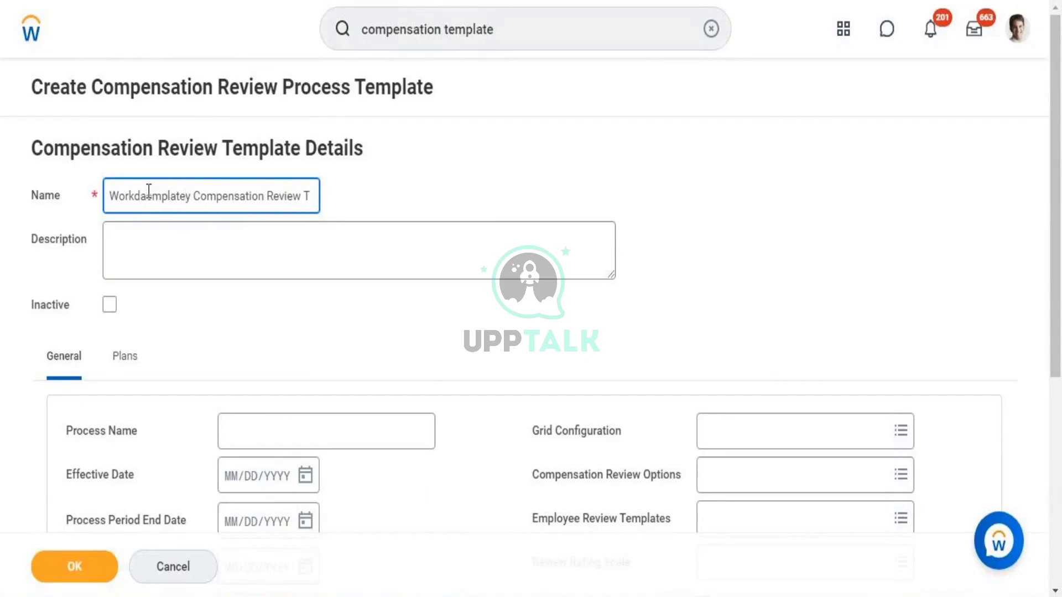
key(BackSpace)
key(BackSpace)
key(BackSpace)
key(BackSpace)
key(BackSpace)
key(BackSpace)
key(BackSpace)
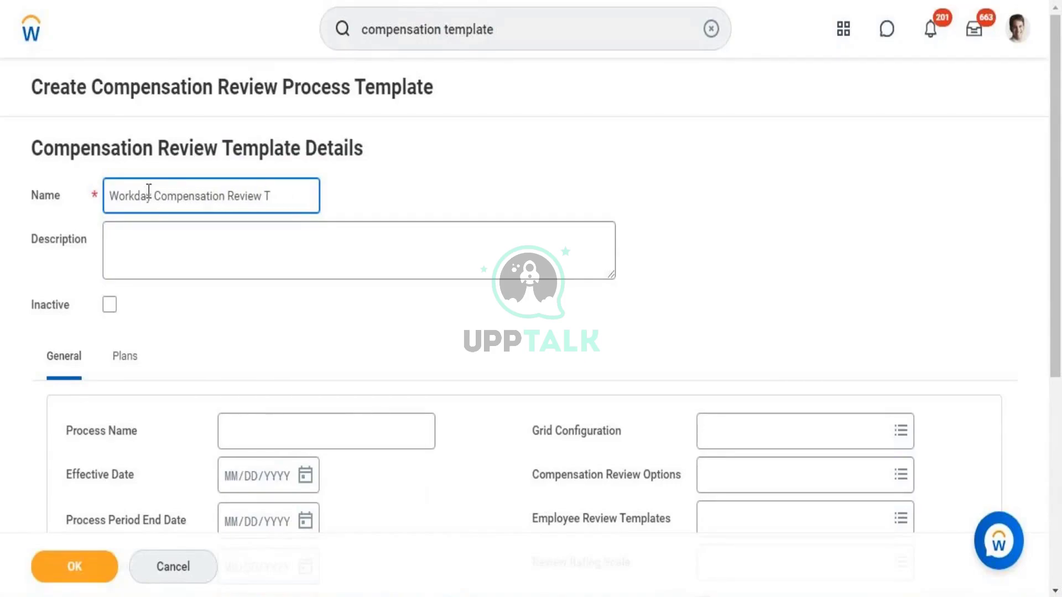
click(291, 190)
text(emplate)
- Enter "Compensation Review Process Y21" as the template's process name
drag(1057, 77, 1059, 146)
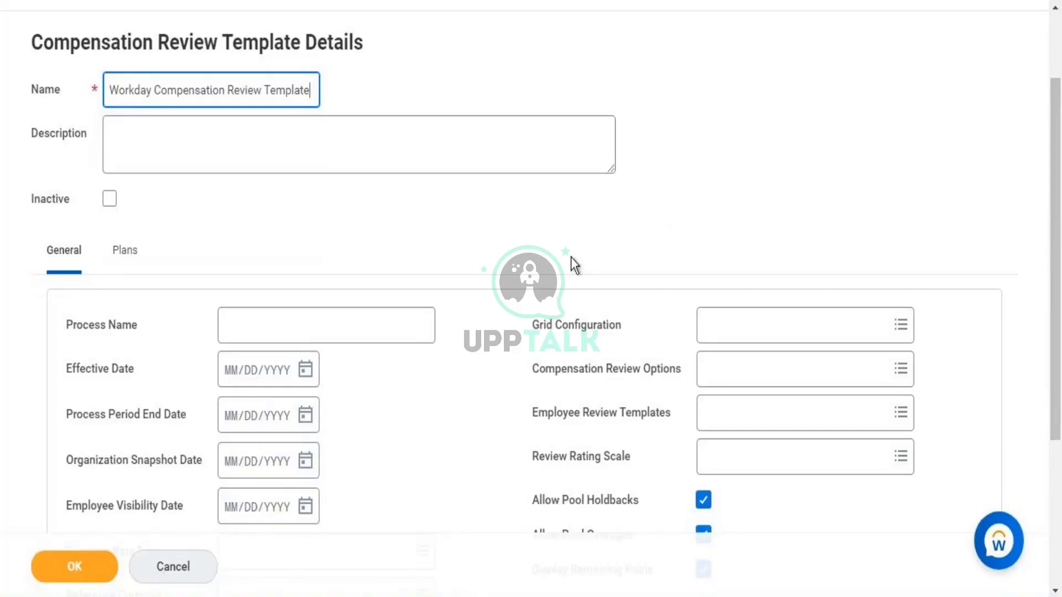
click(380, 328)
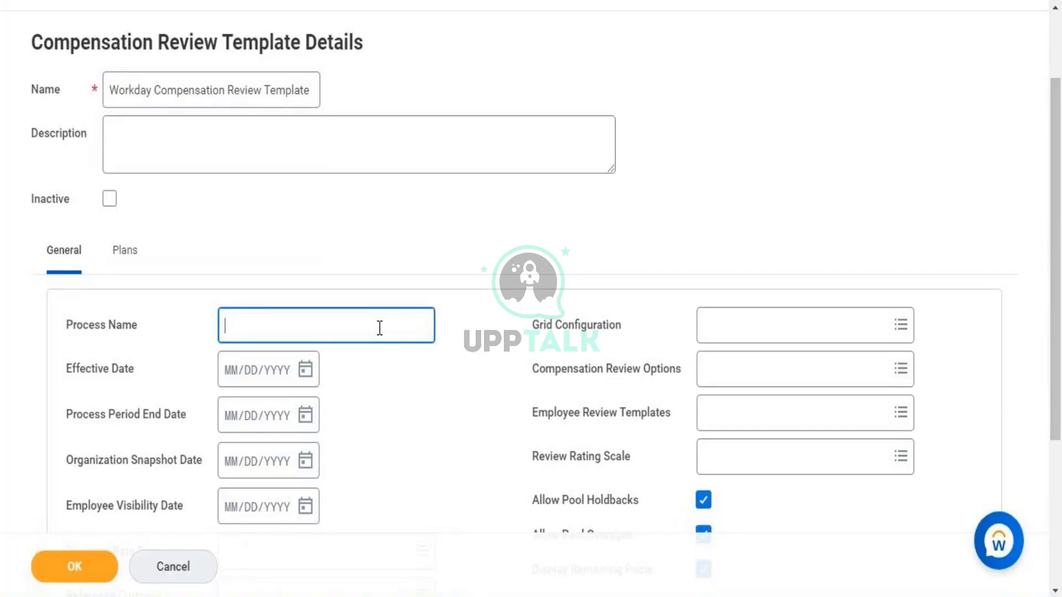
text(Compensation)
text(Rev)
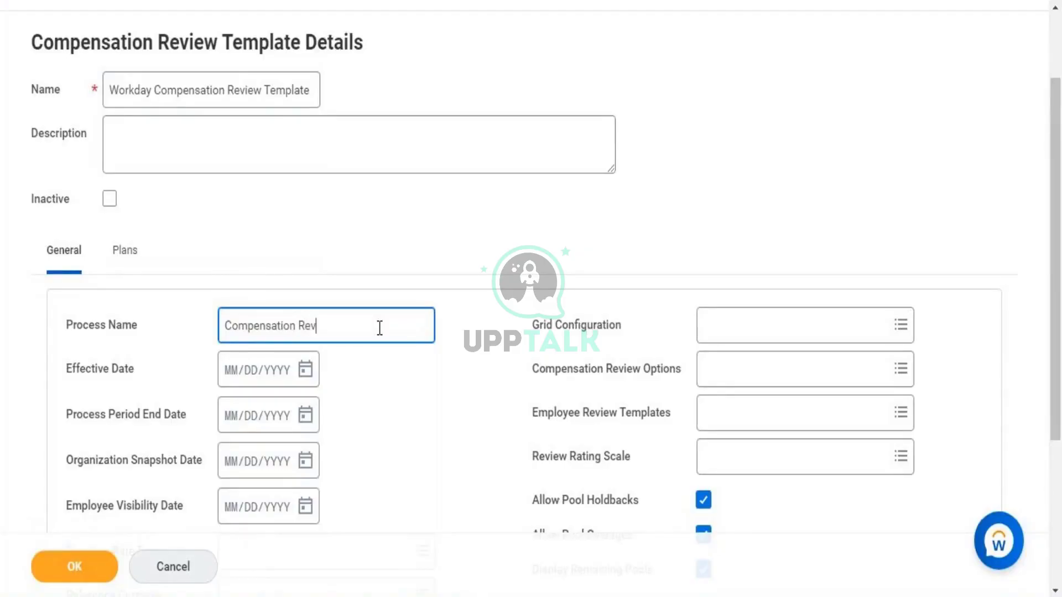
text(iew )
text(Pro)
text(cess for)
text( Y)
key(ctrl+shift+Left)
key(ctrl+shift+Left)
text(Y21)
- Set the template's effective date to 06/01/2021
click(305, 374)
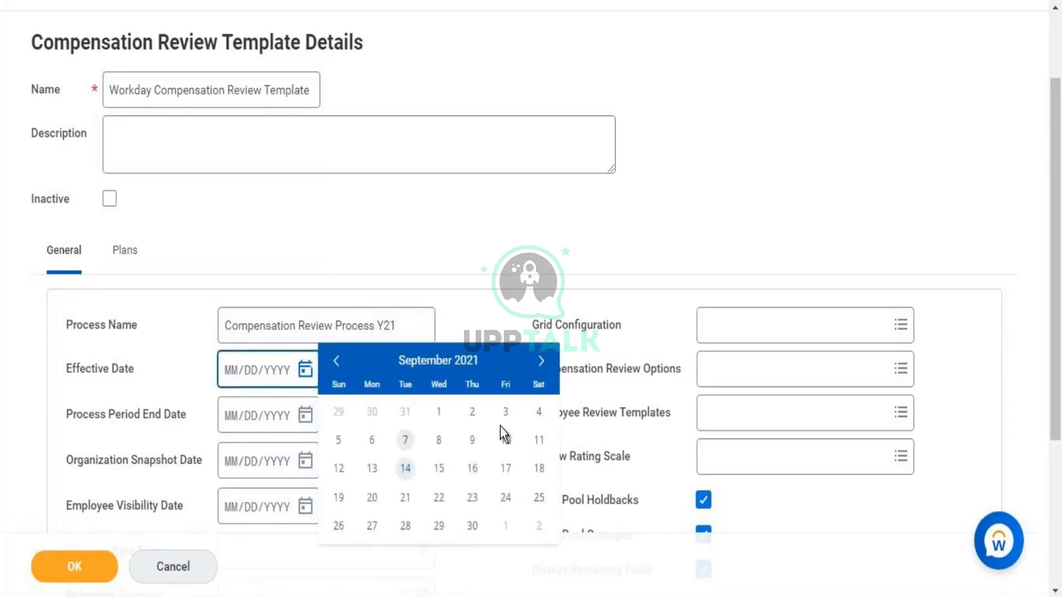
click(337, 362)
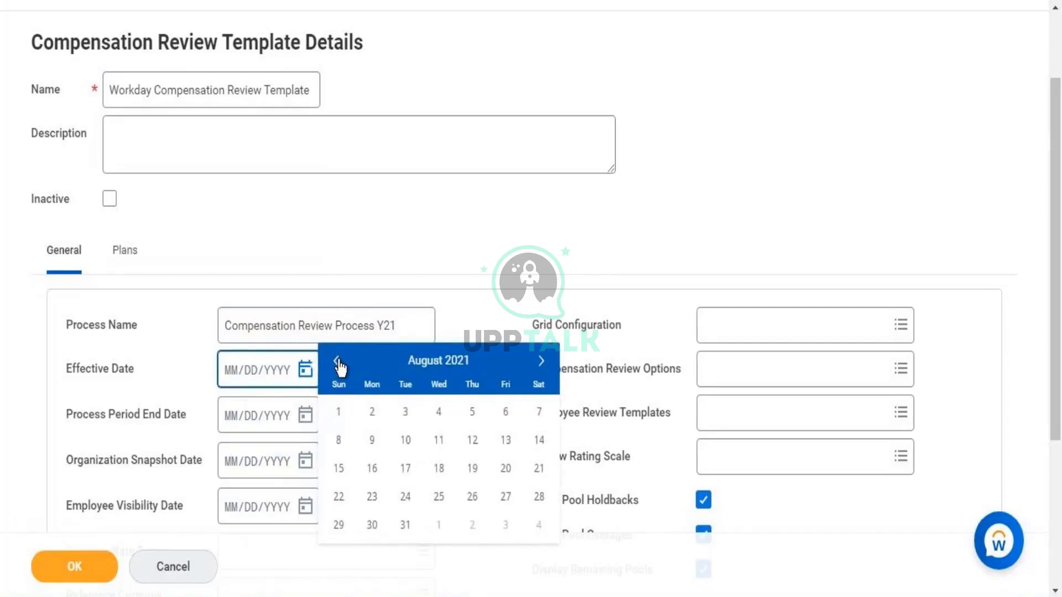
click(336, 365)
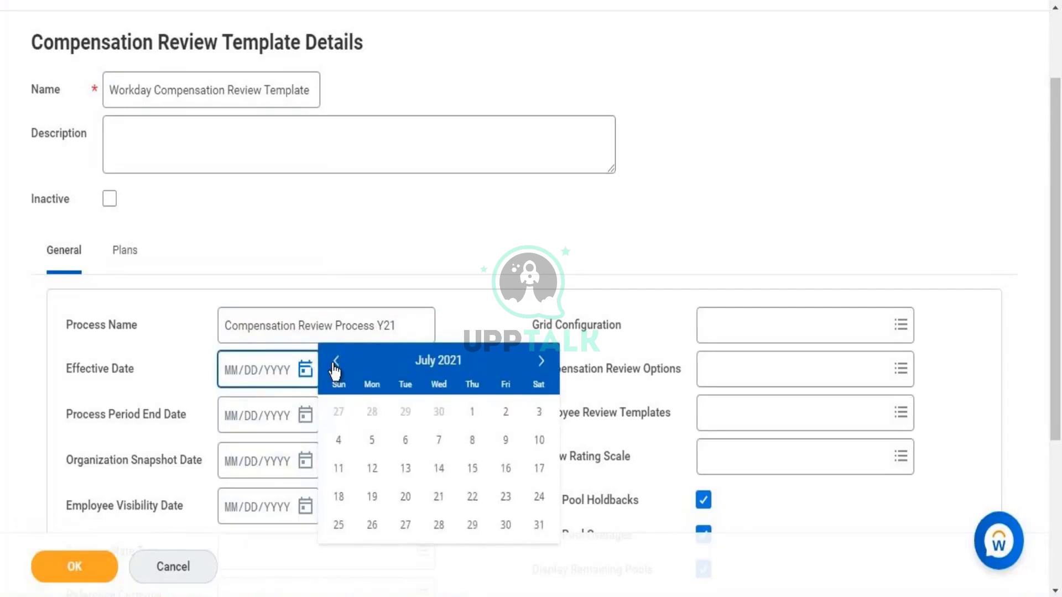
click(336, 365)
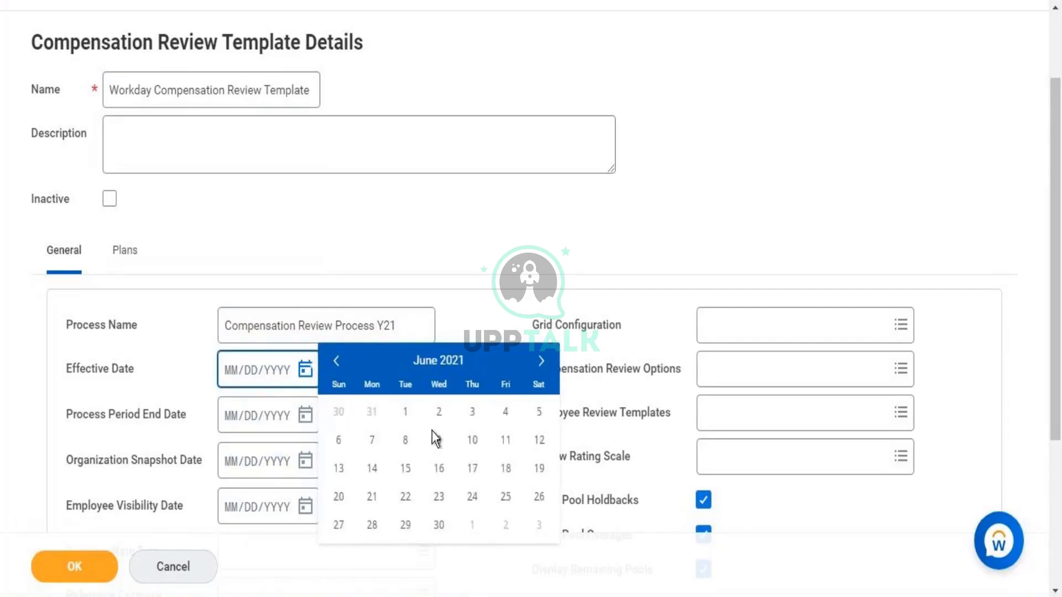
click(407, 415)
- Set both the process period end date and the organization snapshot date to 10/31/2021
click(305, 420)
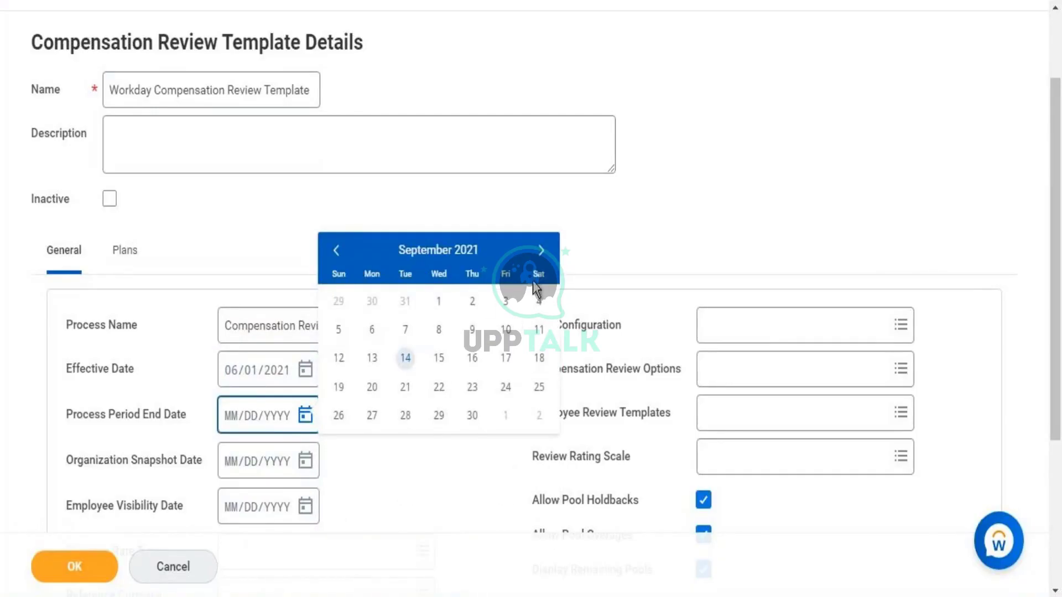
click(540, 252)
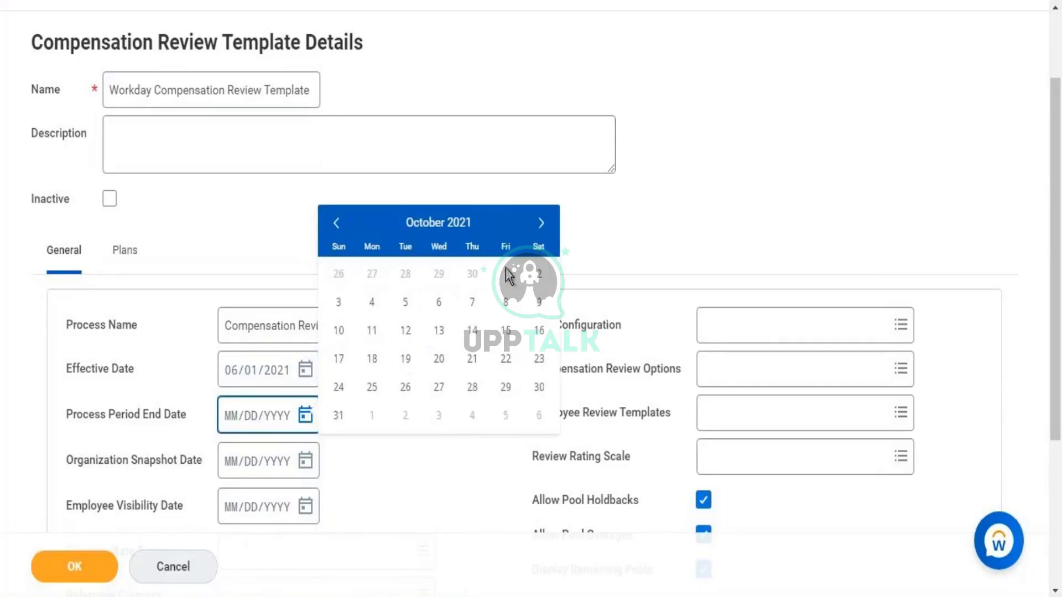
click(339, 418)
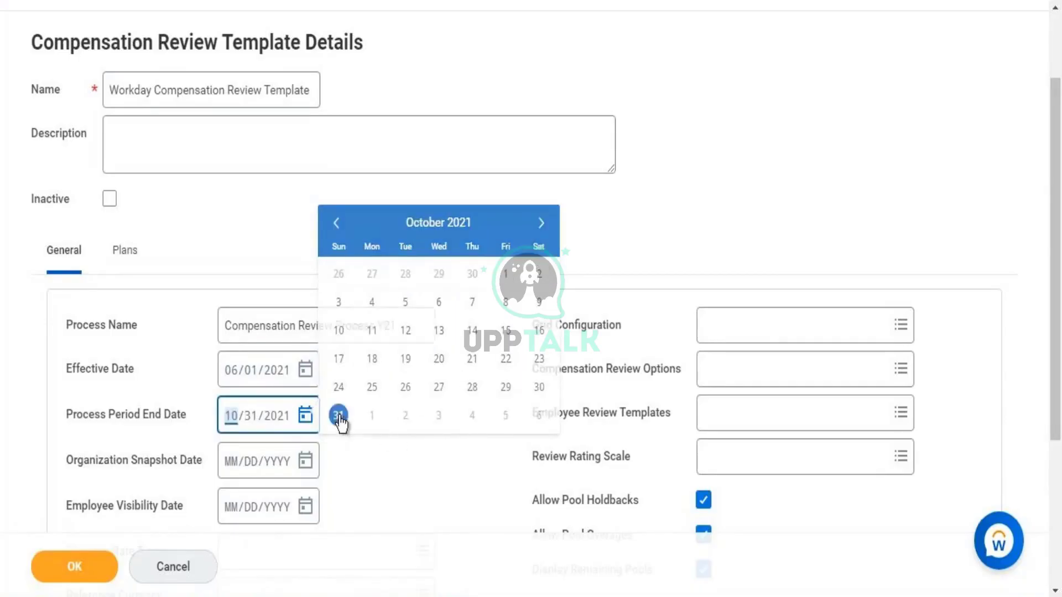
click(307, 466)
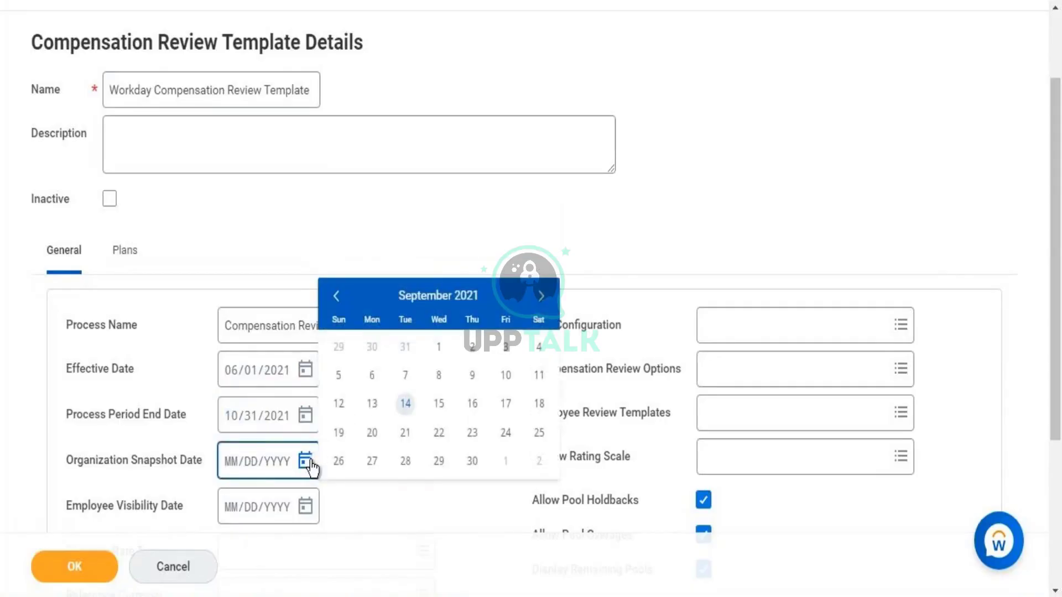
click(542, 299)
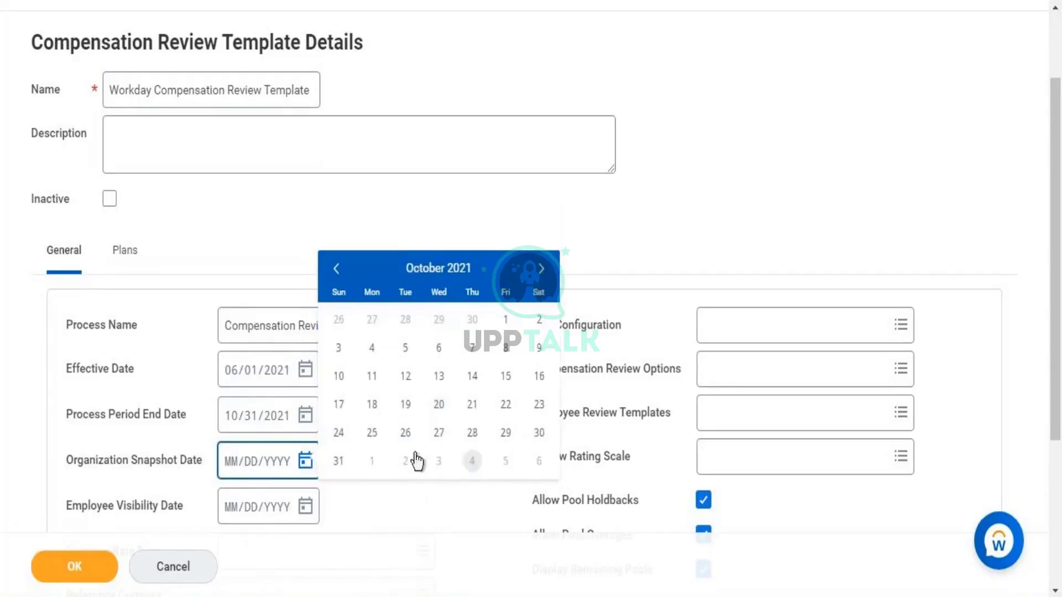
click(339, 461)
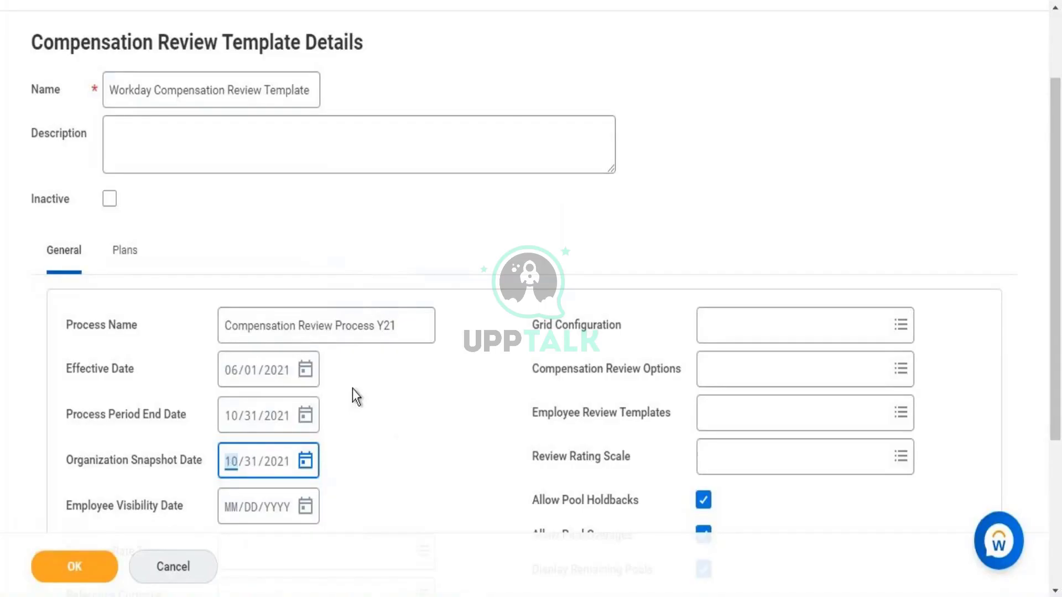
- Set the template's employee visibility date to 12/01/2021
click(307, 509)
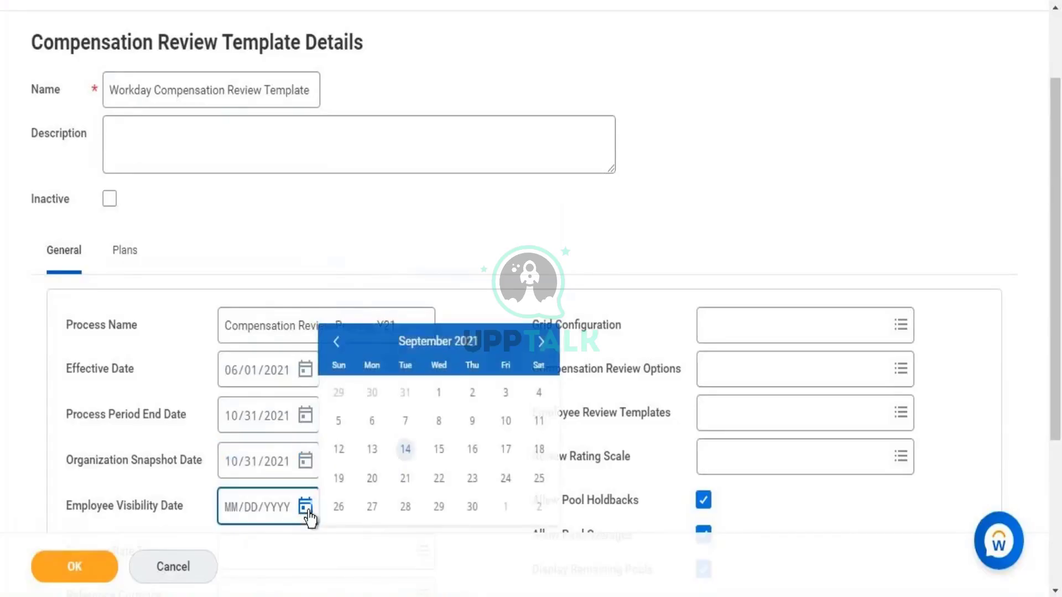
click(541, 343)
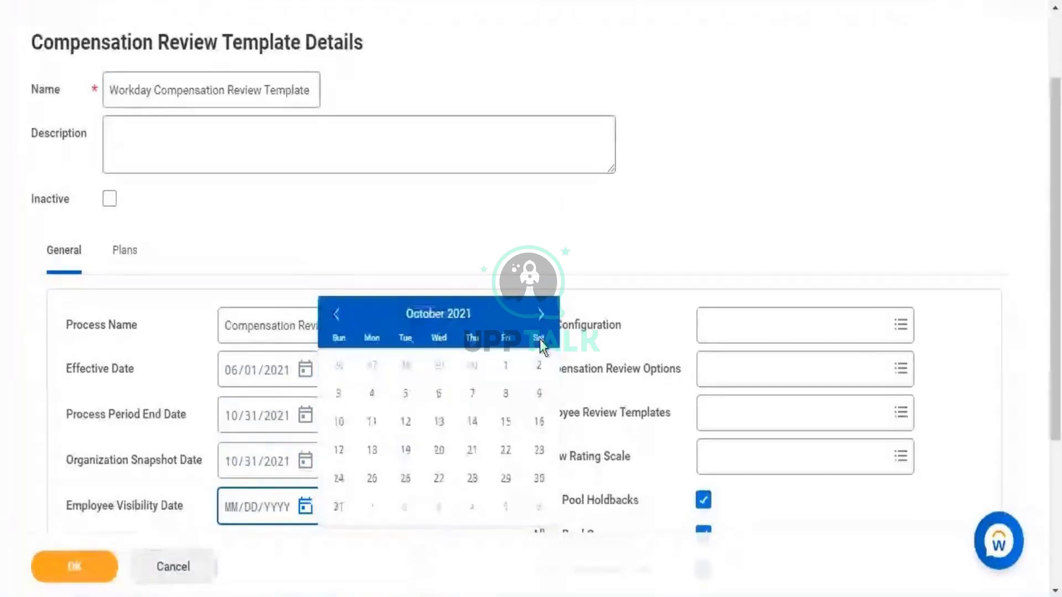
click(544, 315)
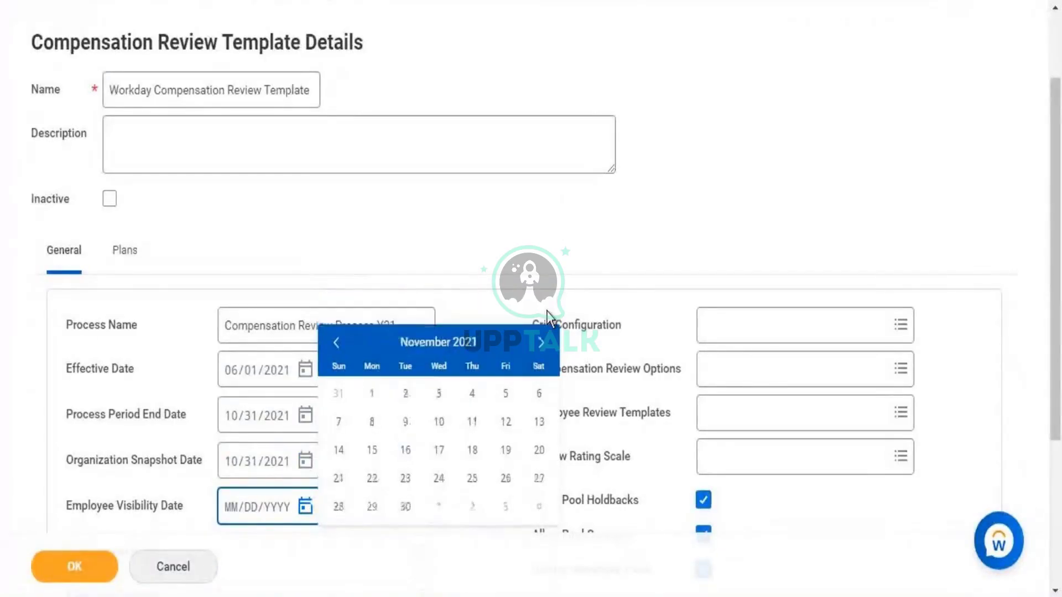
click(542, 346)
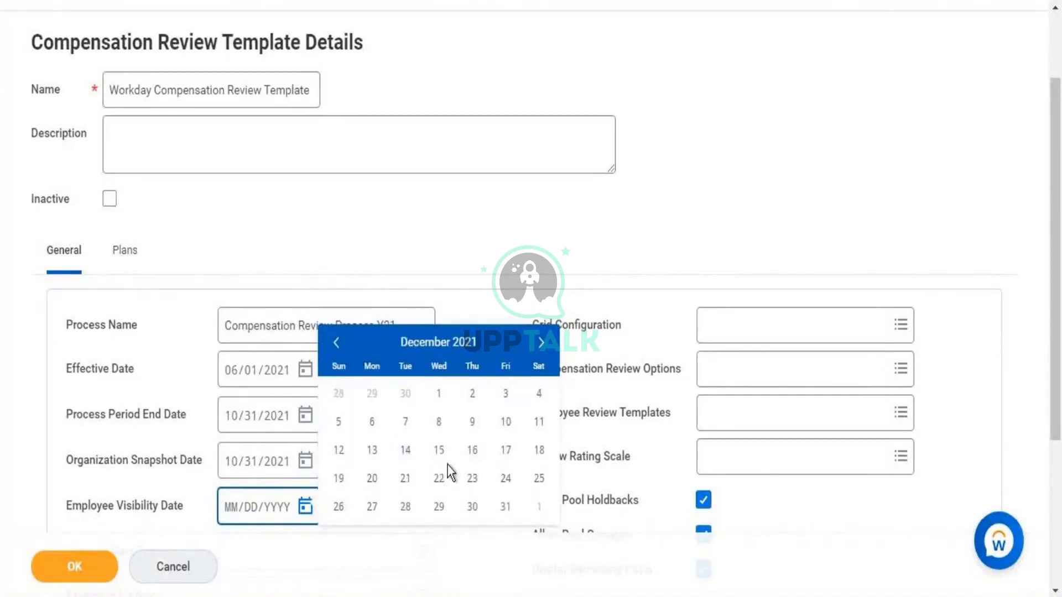
click(439, 393)
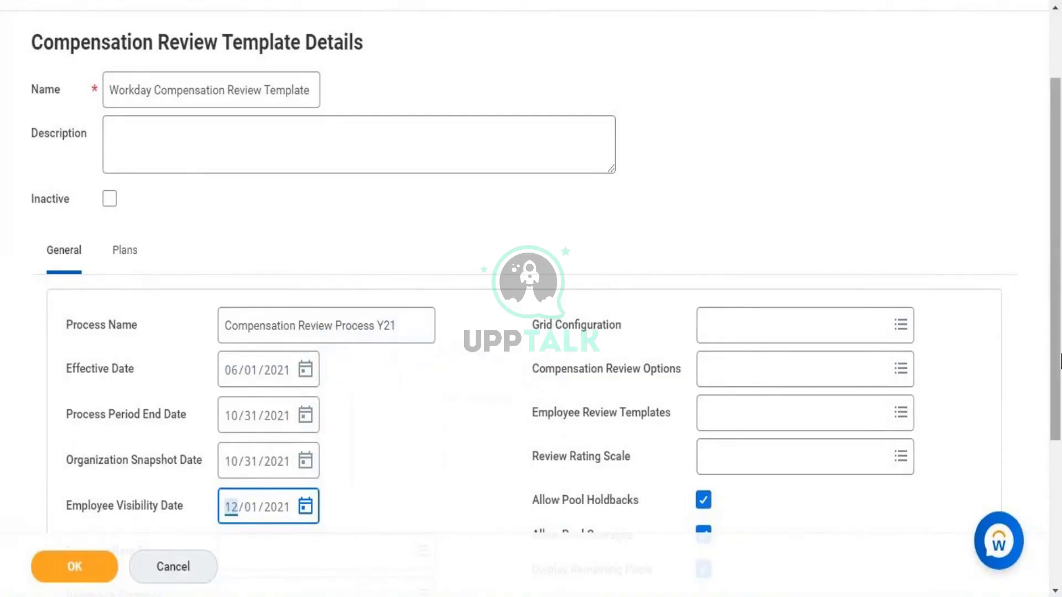
- Set the template's reference currency to USD and its currency rate type to Average (Default)
drag(1058, 228, 1058, 315)
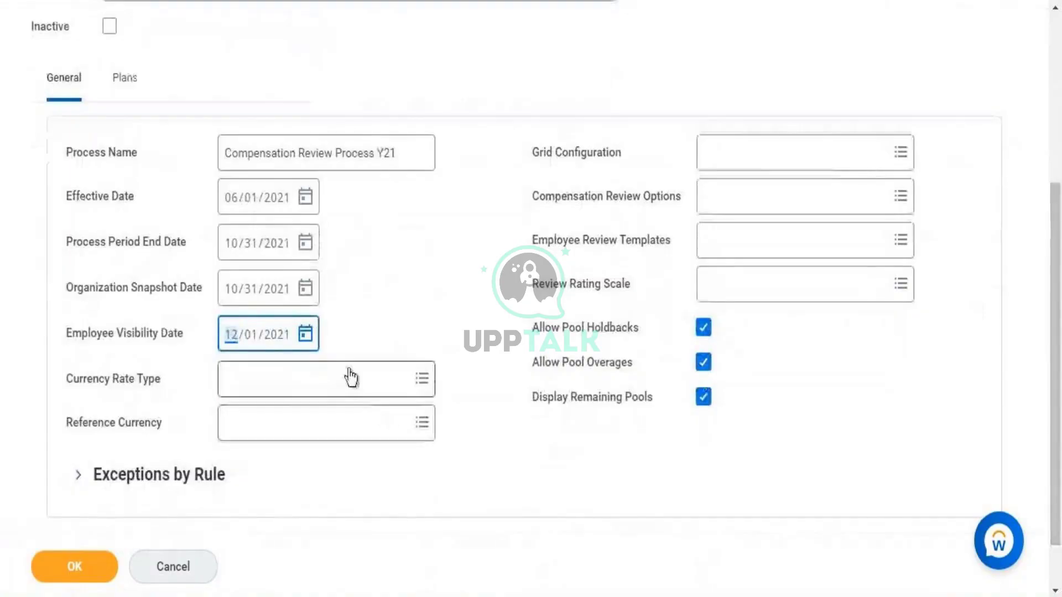
click(350, 369)
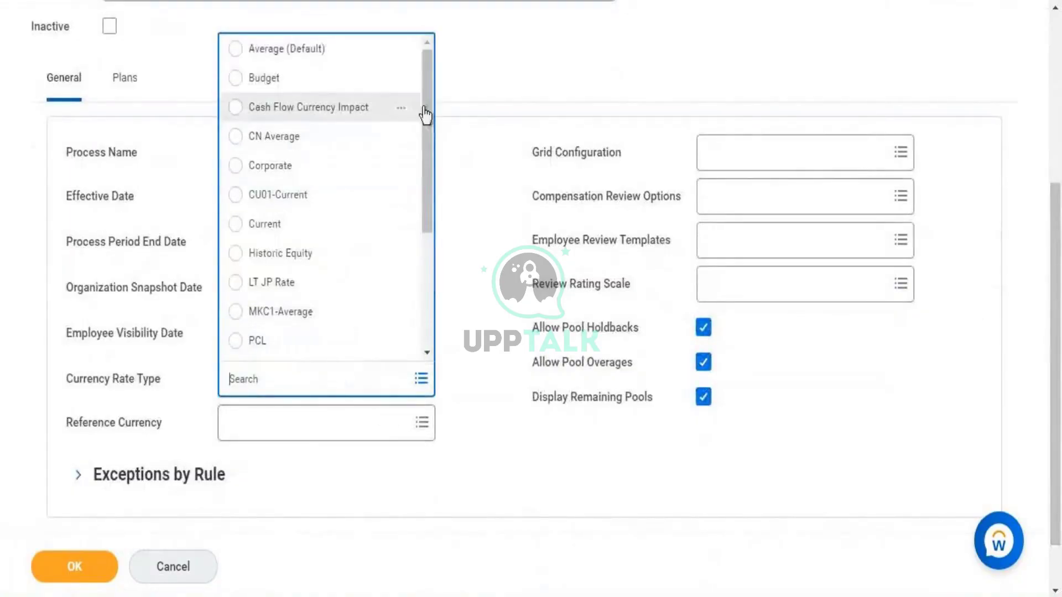
drag(430, 104, 420, 67)
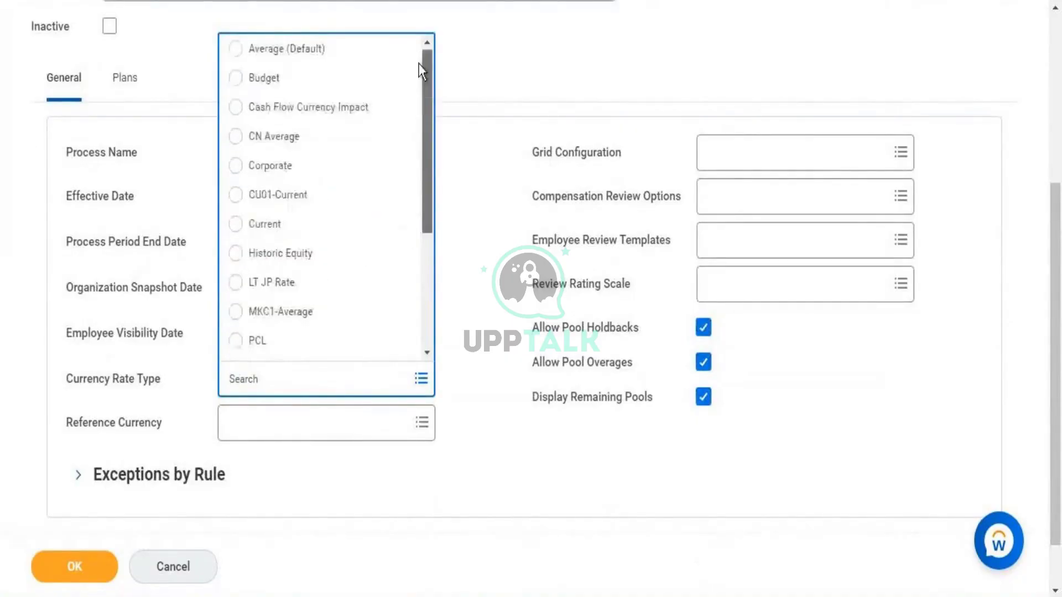
click(283, 443)
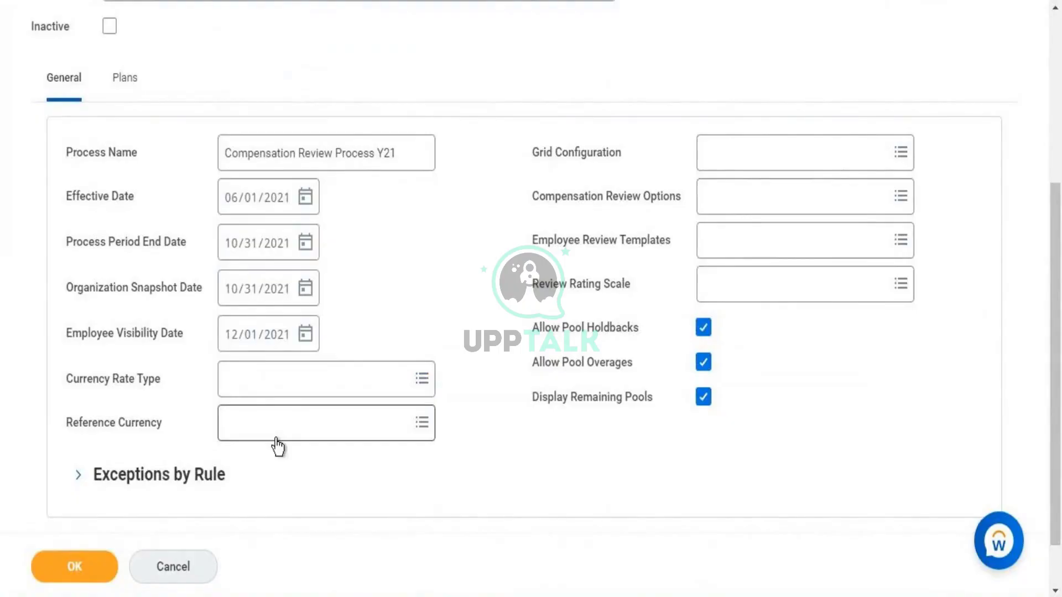
click(276, 439)
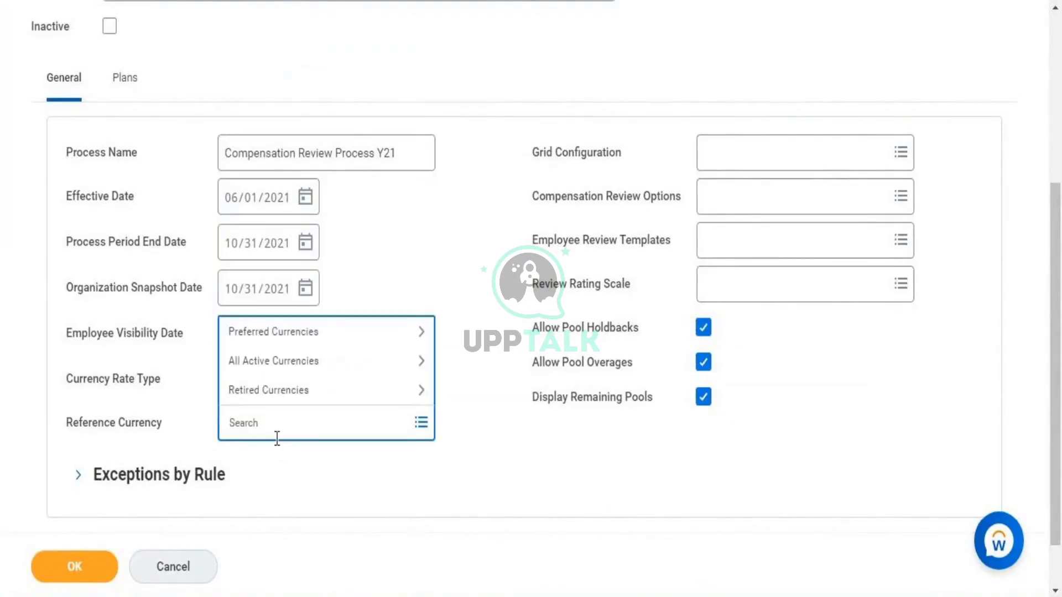
text(USD)
key(Return)
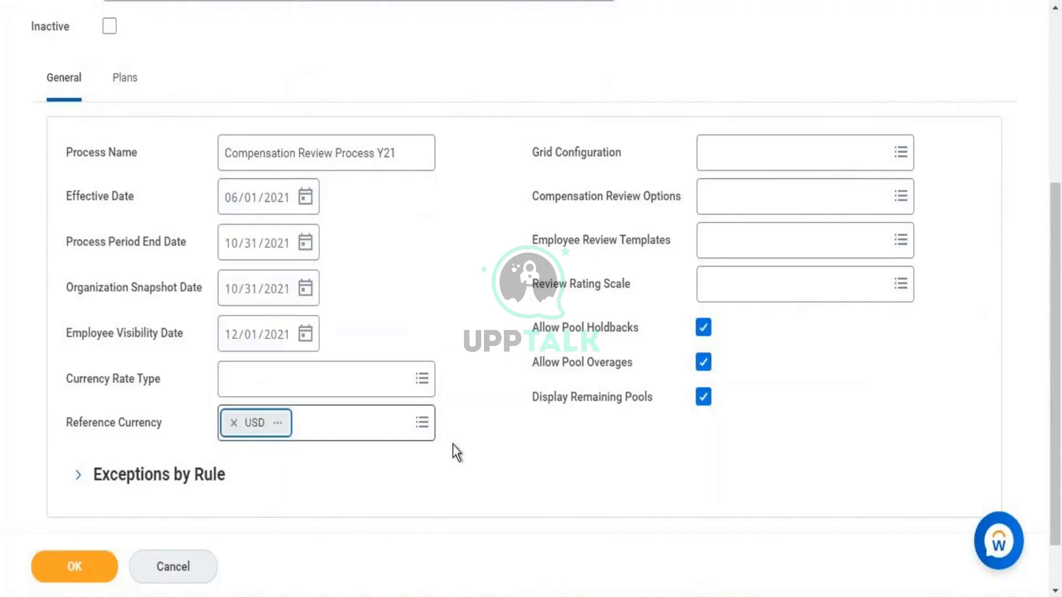
click(452, 444)
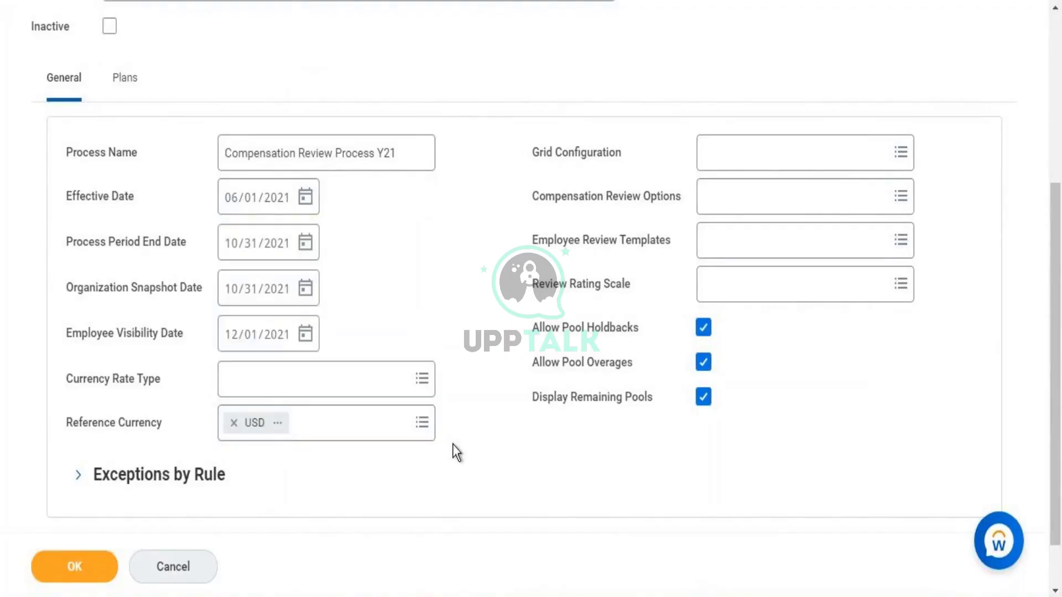
click(380, 393)
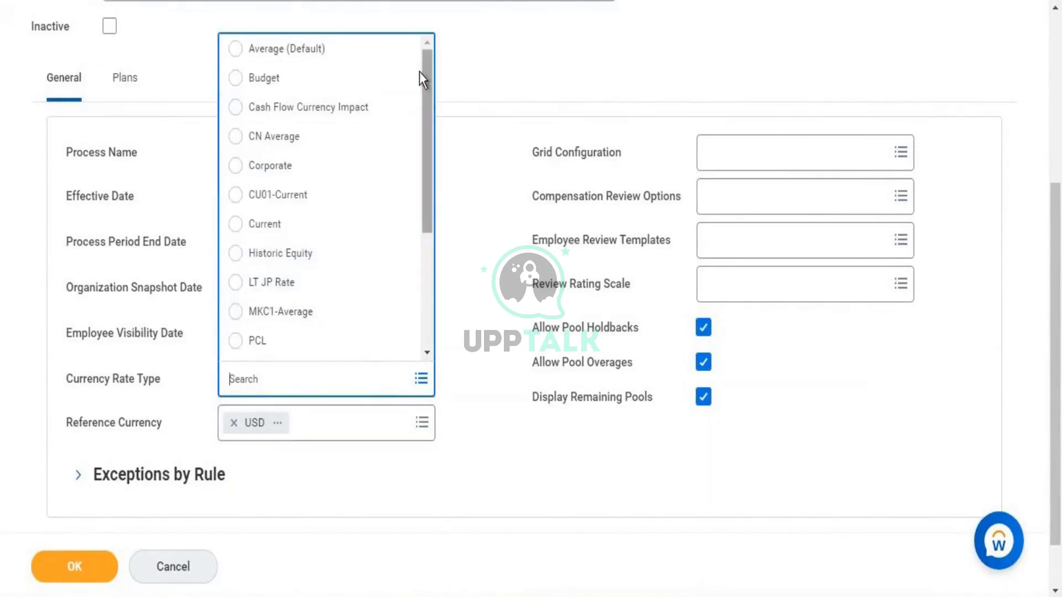
click(326, 58)
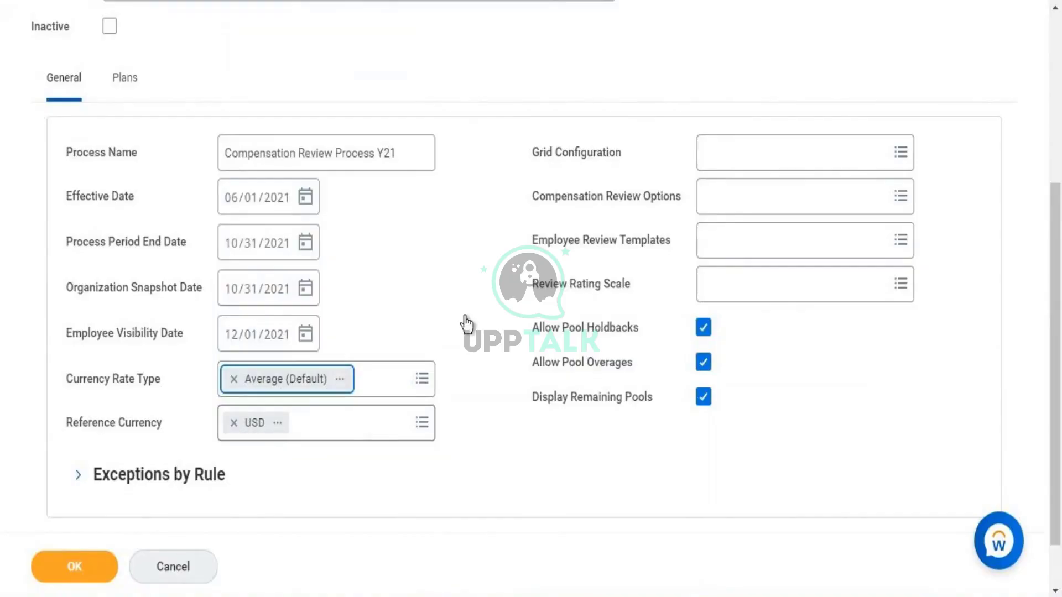
- Check the existing compensation review process grid configurations, and start creating a new grid configuration for the template instead
click(779, 178)
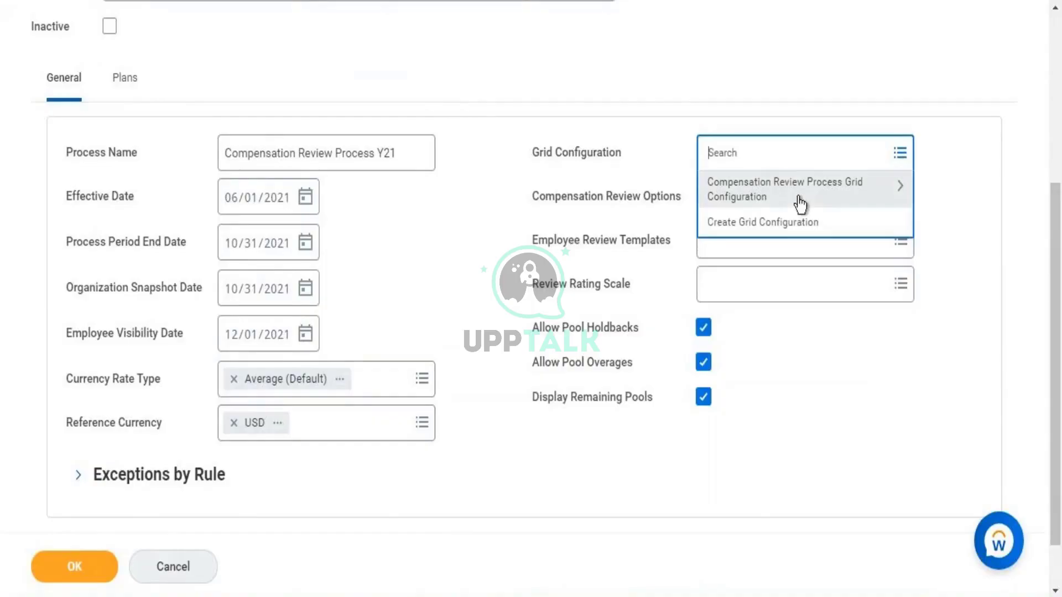
click(800, 203)
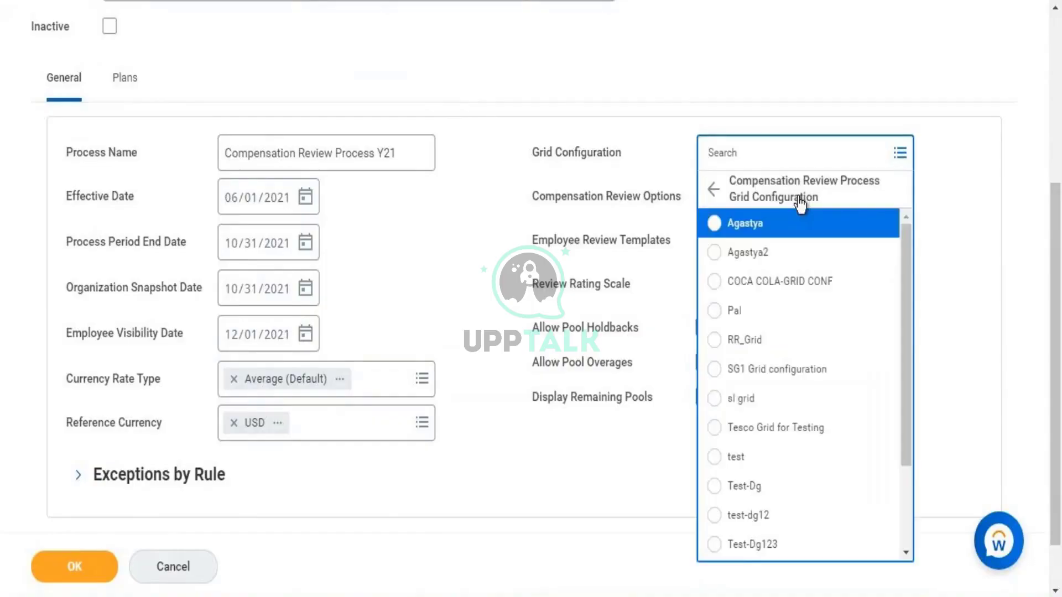
click(713, 192)
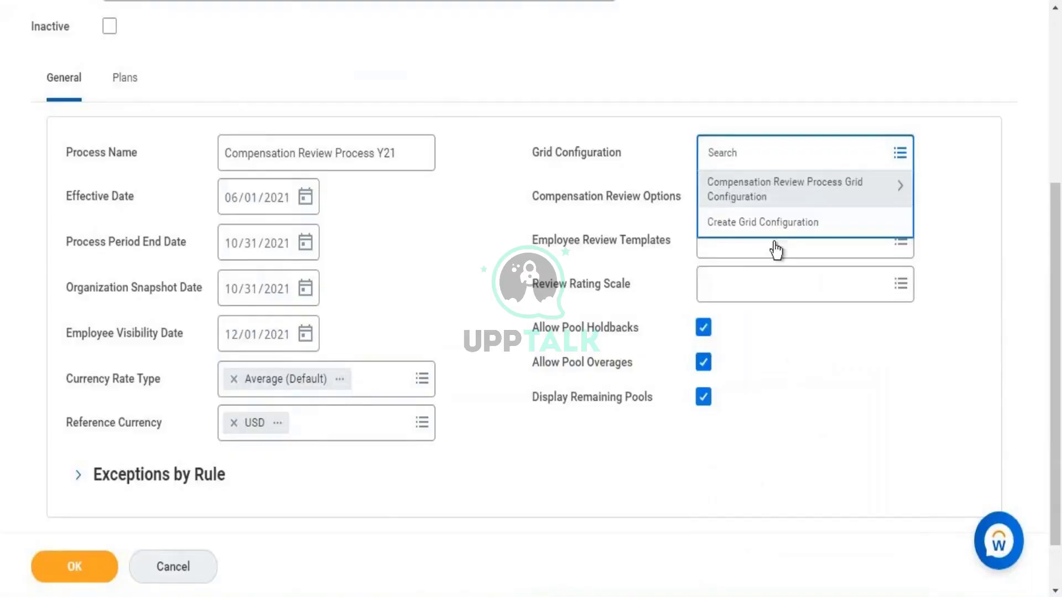
right_click(739, 222)
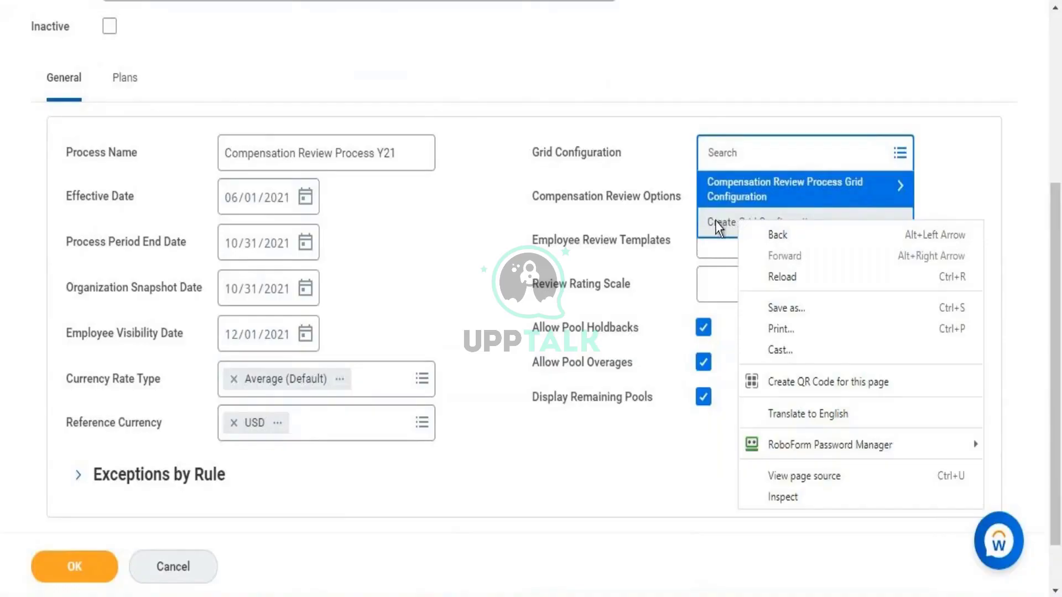
click(715, 220)
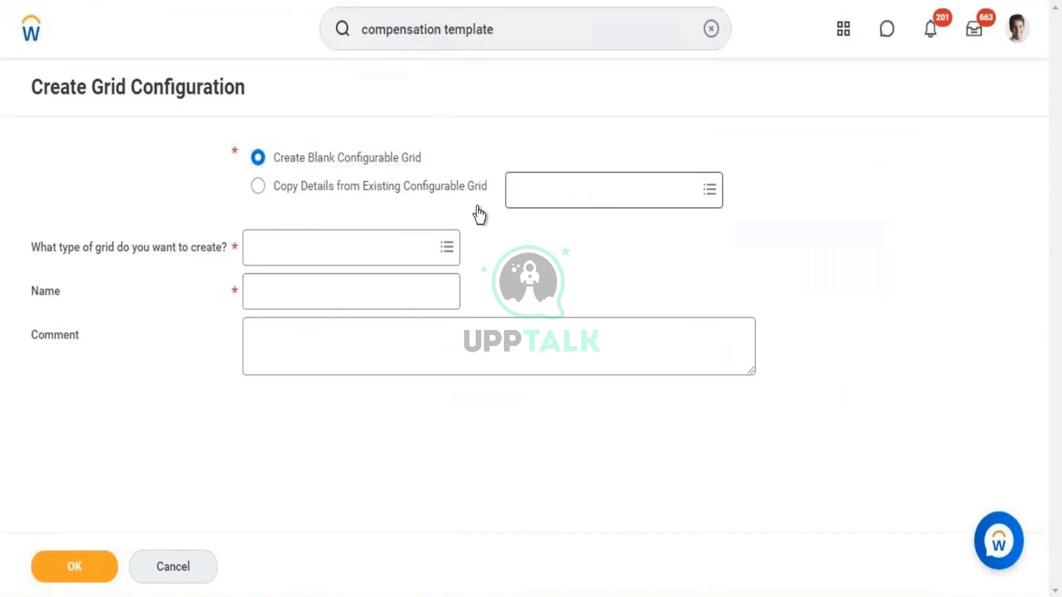
- Create a blank configurable grid of type Compensation Review Process named "Grid For Compensation Review Process"
click(319, 243)
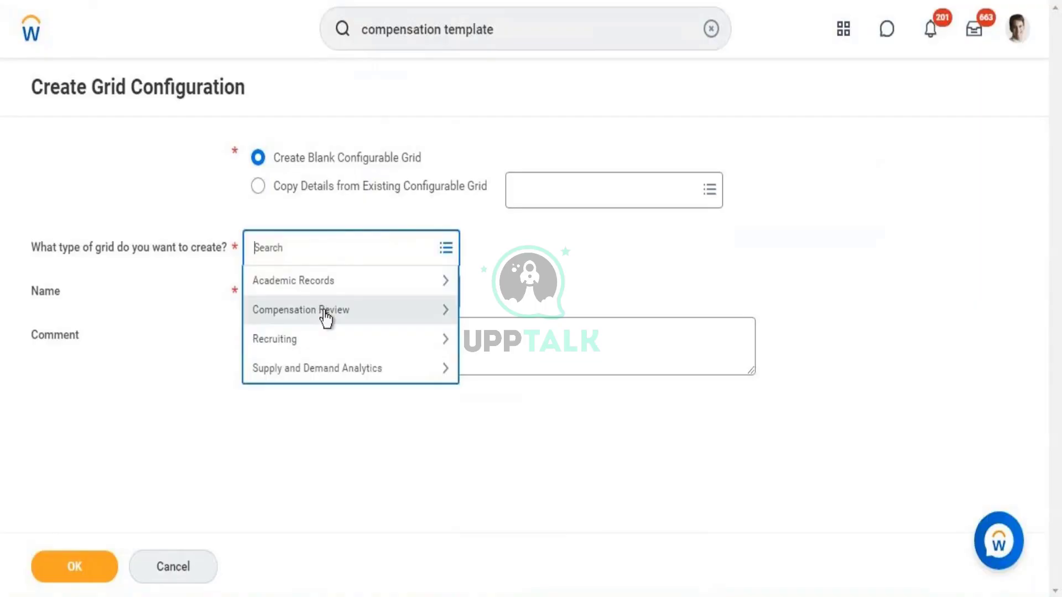
click(324, 311)
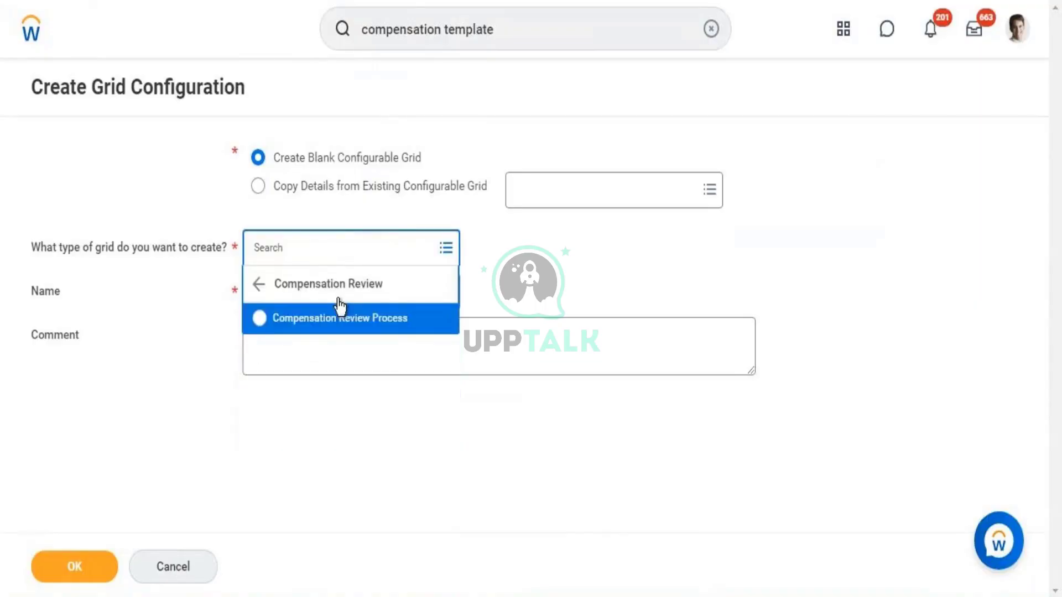
click(312, 321)
click(304, 293)
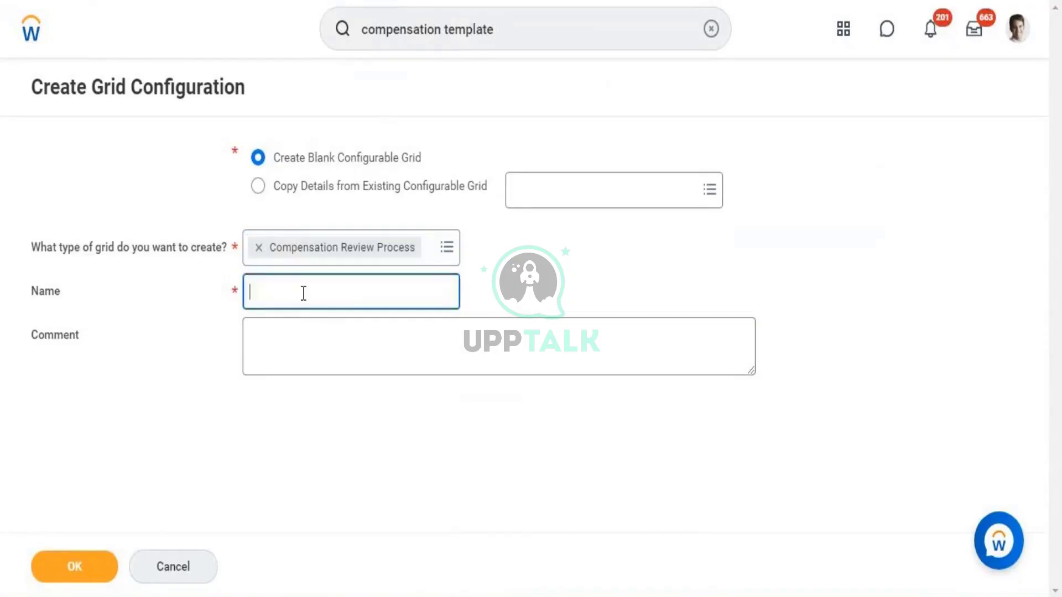
text(Grid For Compensation)
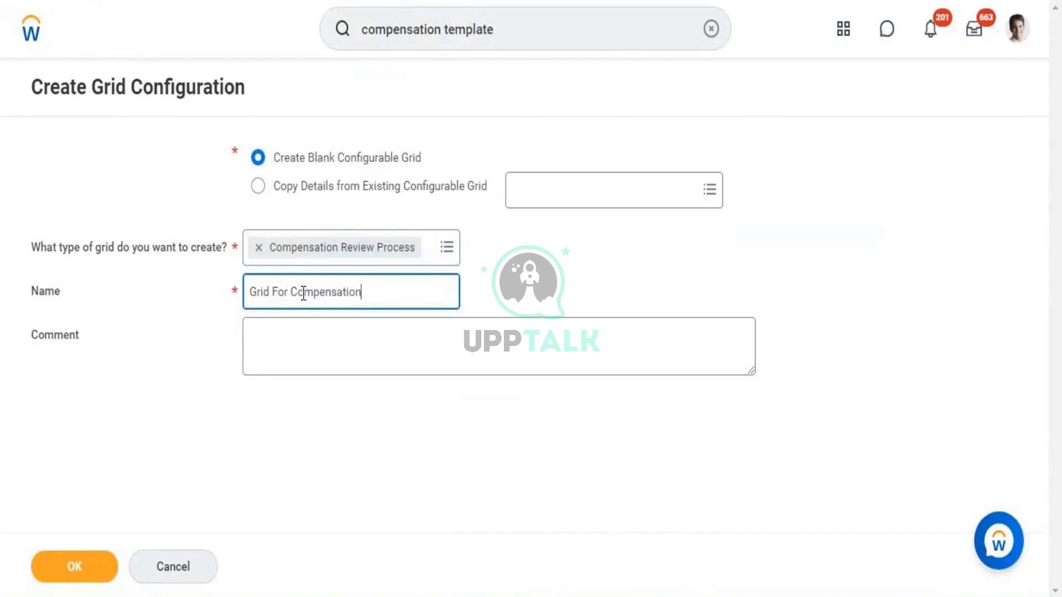
text( Review Process)
click(87, 571)
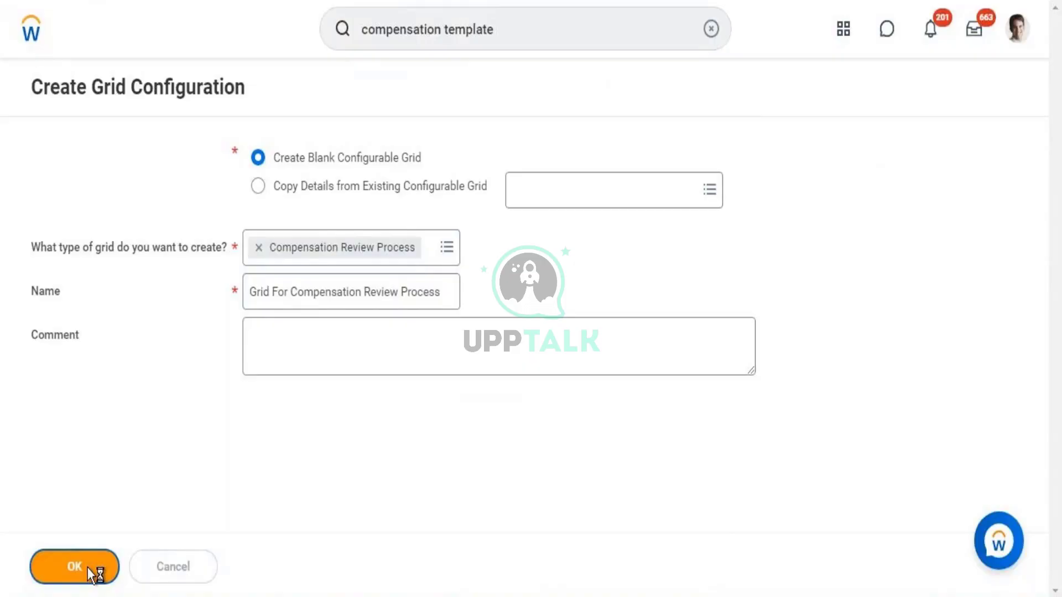
click(88, 567)
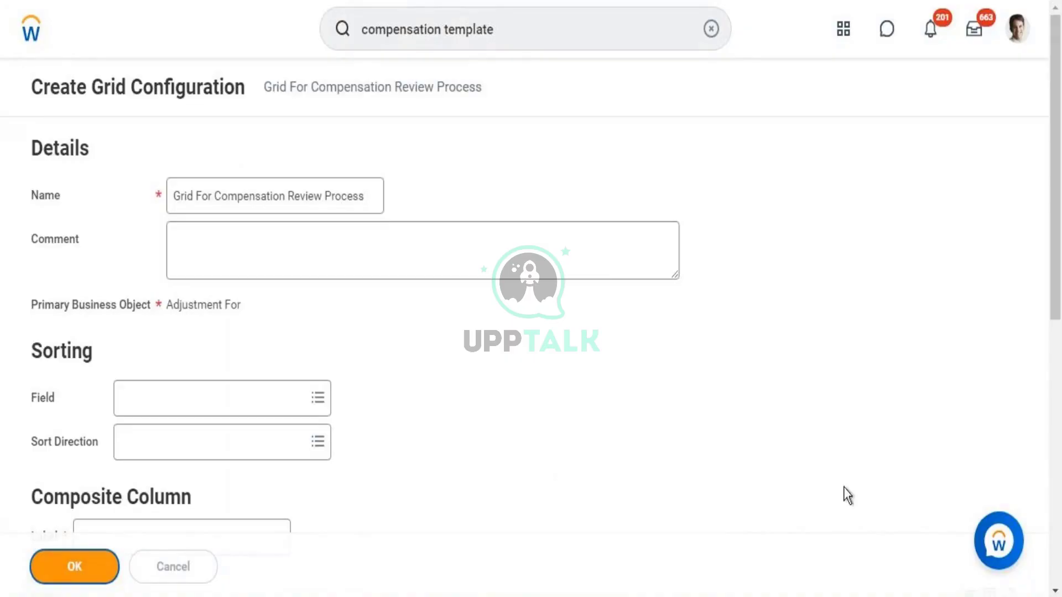
- Review the new grid configuration's primary business object and the individual and grouped column sections
drag(1056, 218, 1057, 244)
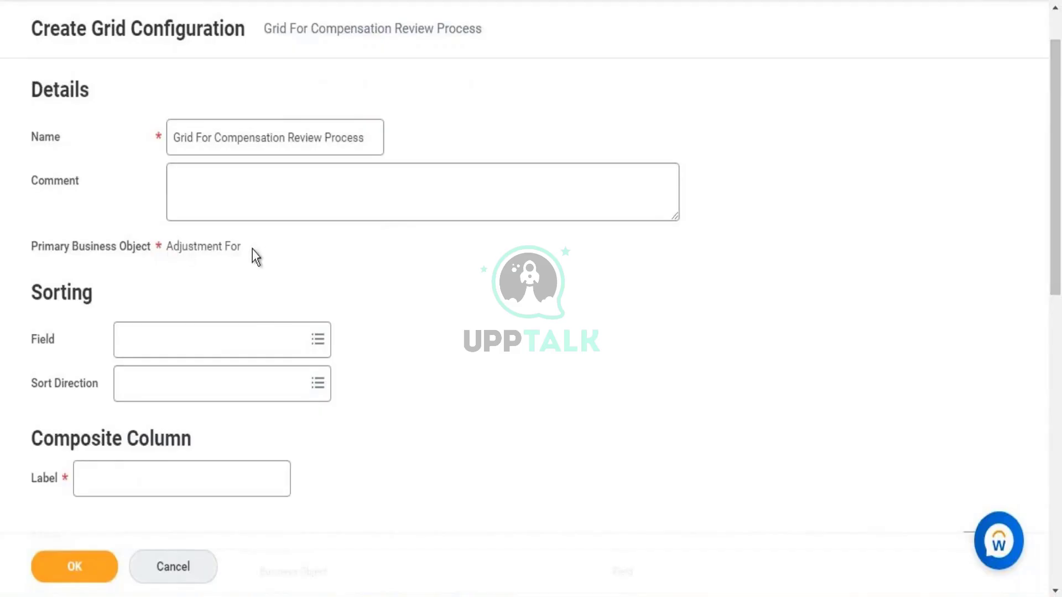
drag(240, 248, 166, 247)
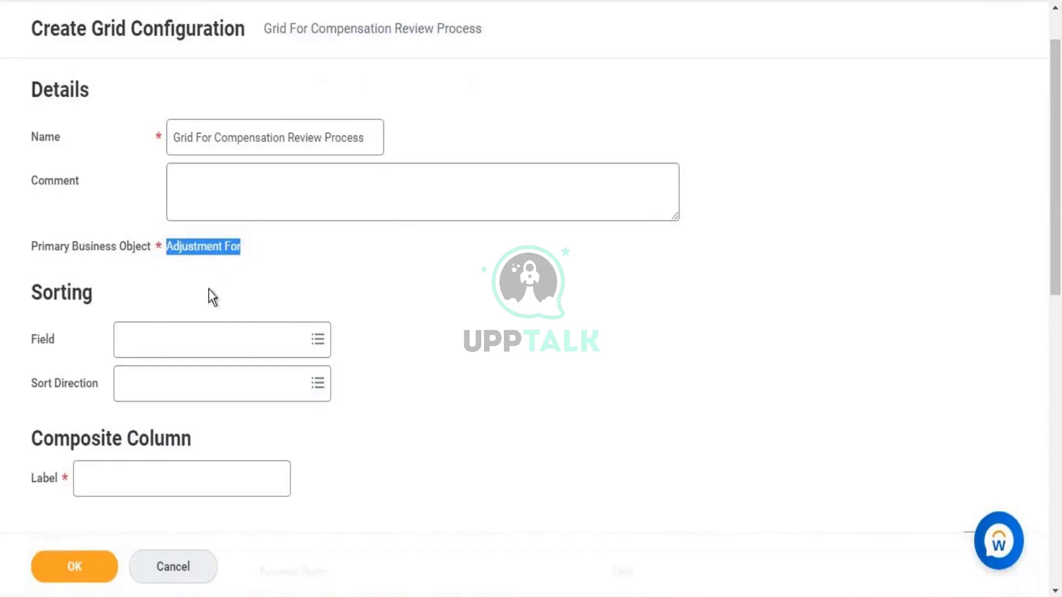
click(269, 273)
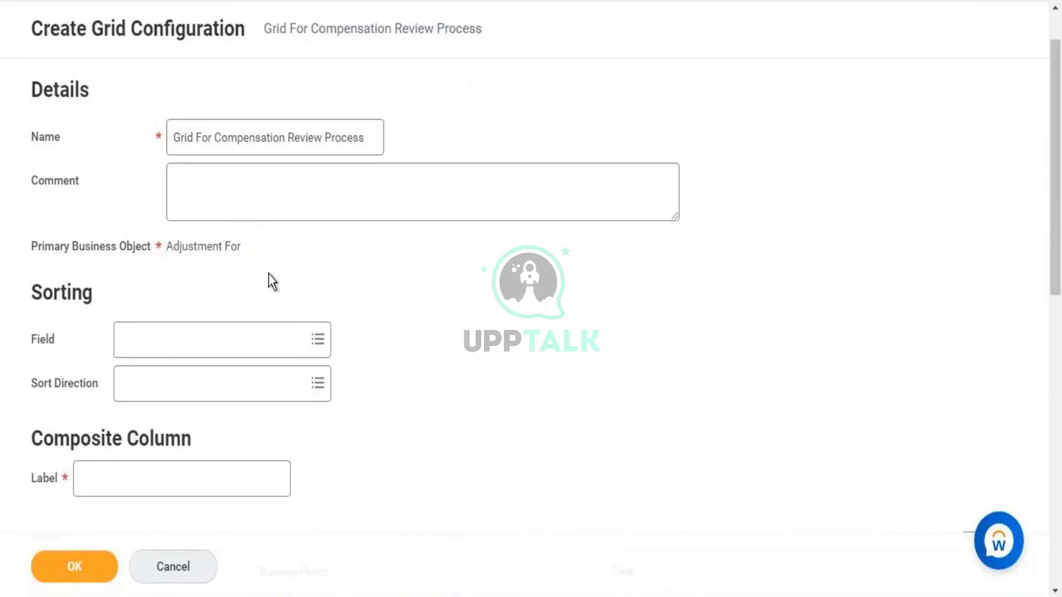
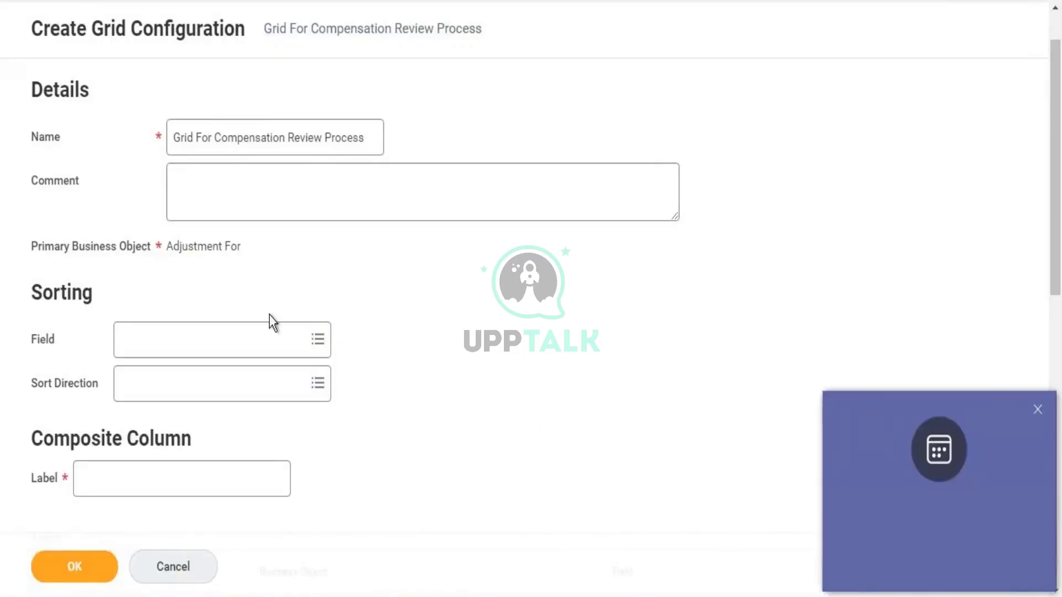
click(1037, 410)
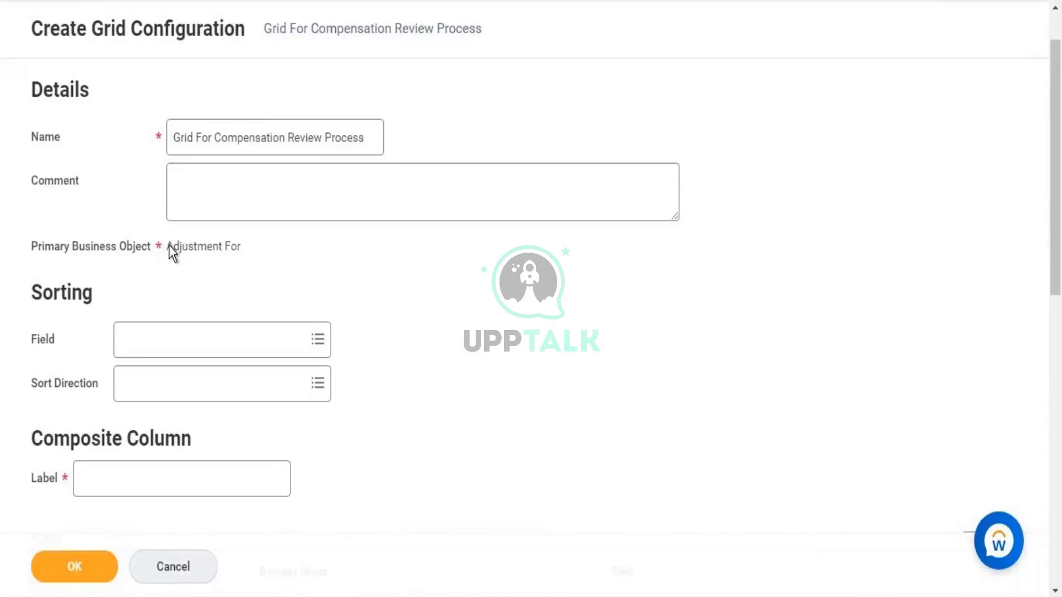
scroll(229, 260, down, 13)
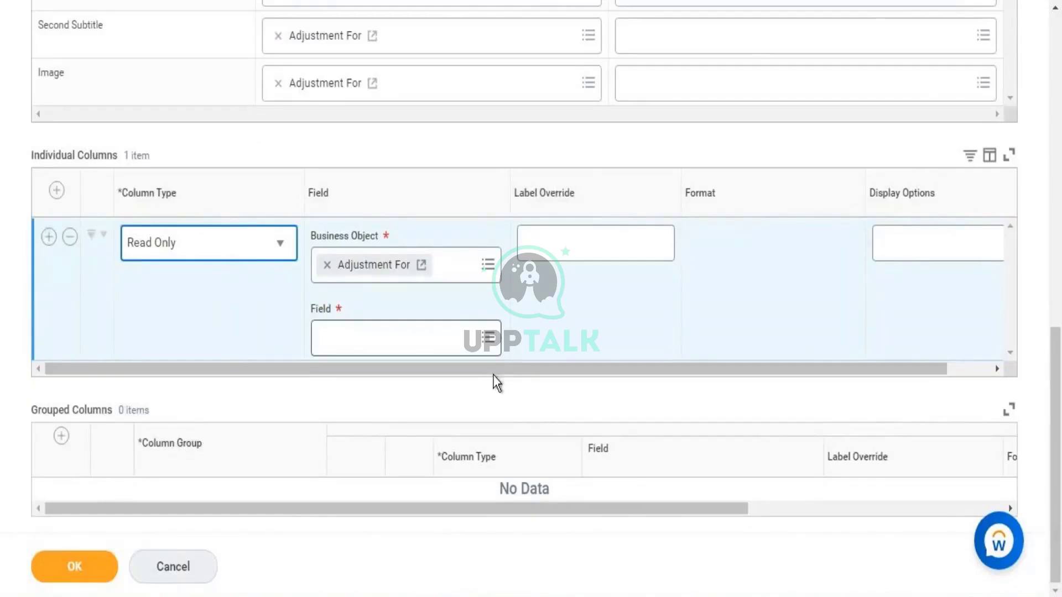
drag(1059, 393, 1059, 30)
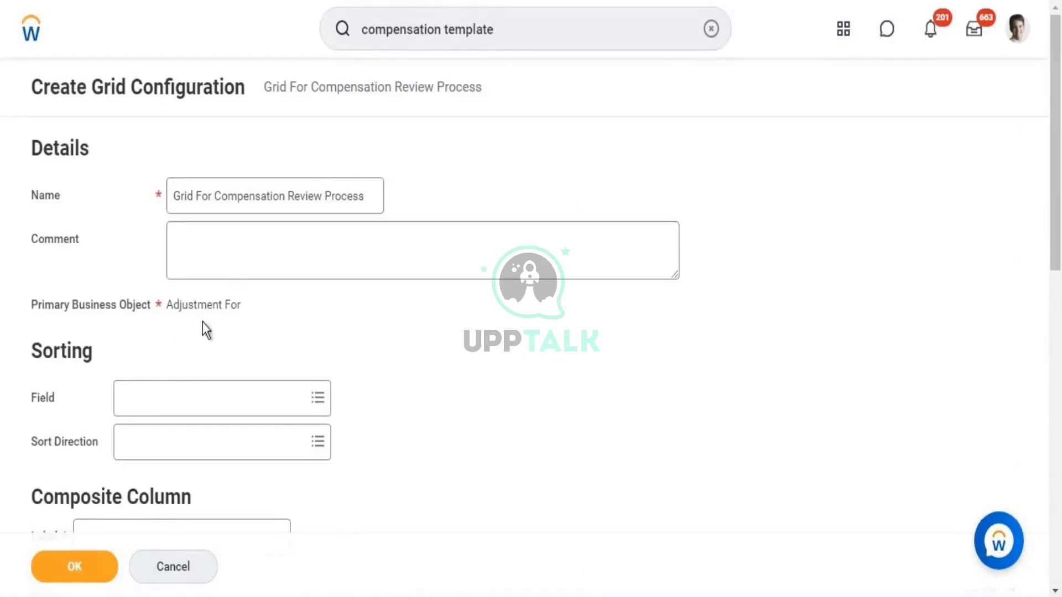
- Search the grid's sorting fields for "compensation" and sort the grid by Compensation Review Process
click(219, 412)
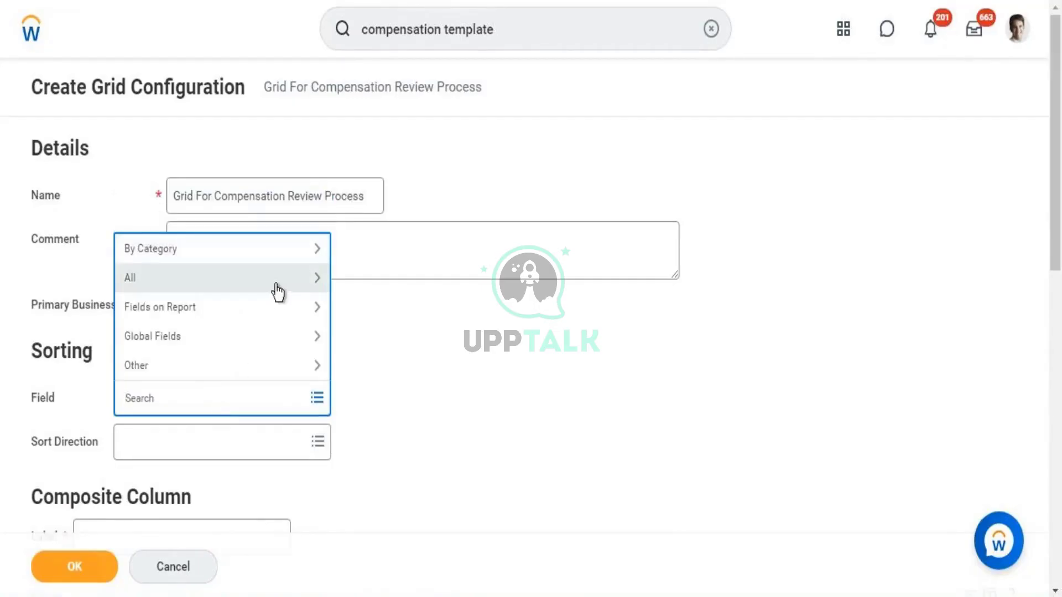
click(262, 320)
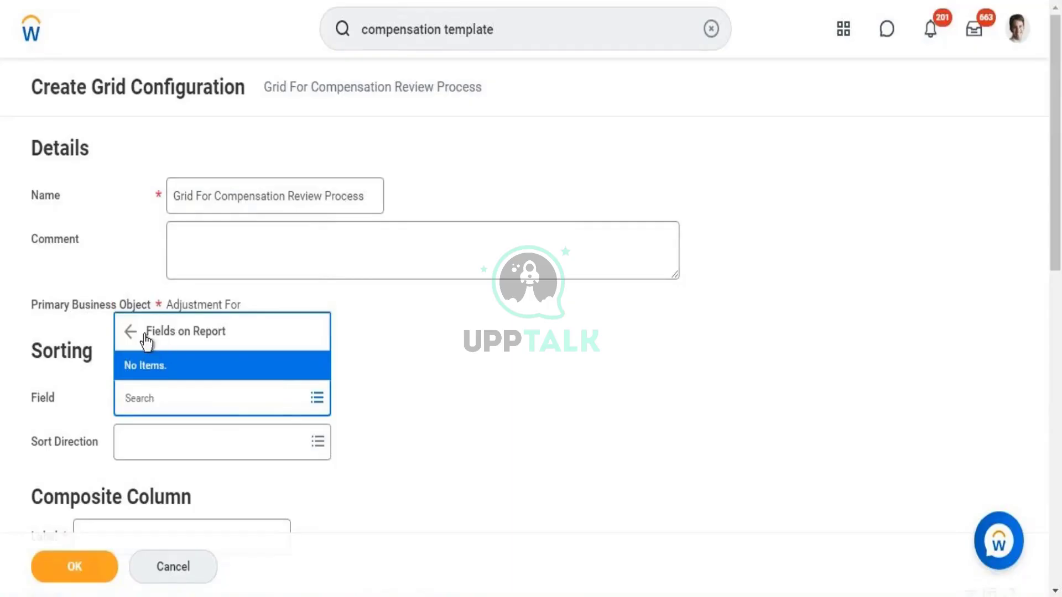
click(137, 332)
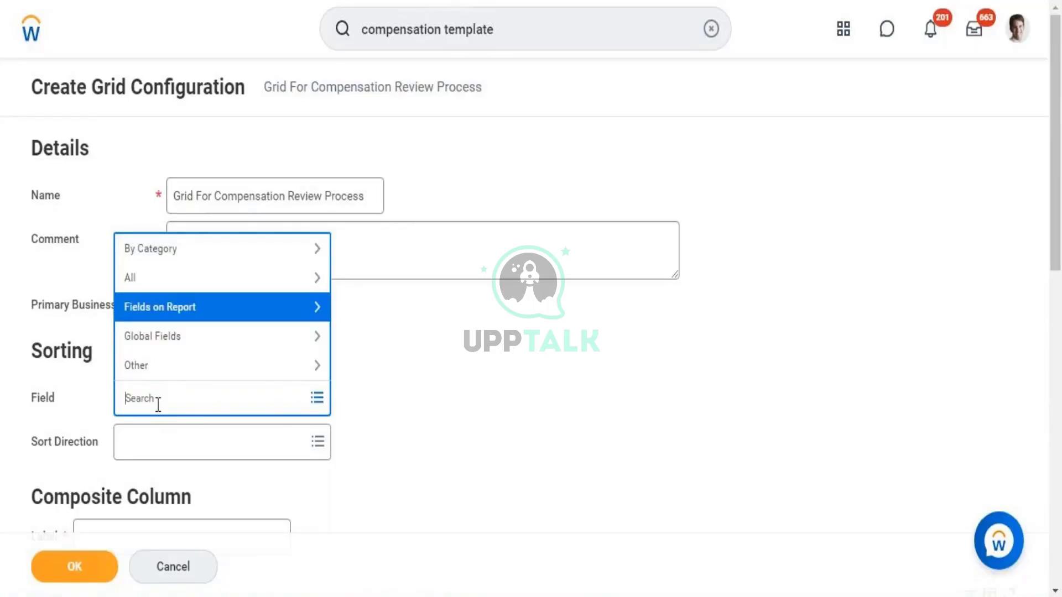
text(compensation)
key(Return)
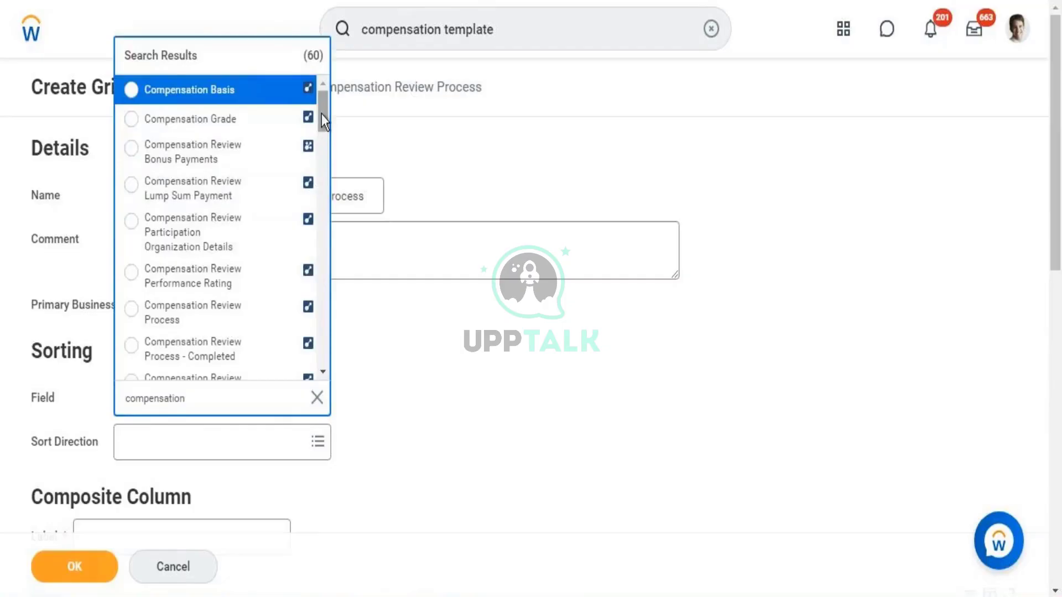
drag(321, 117, 321, 127)
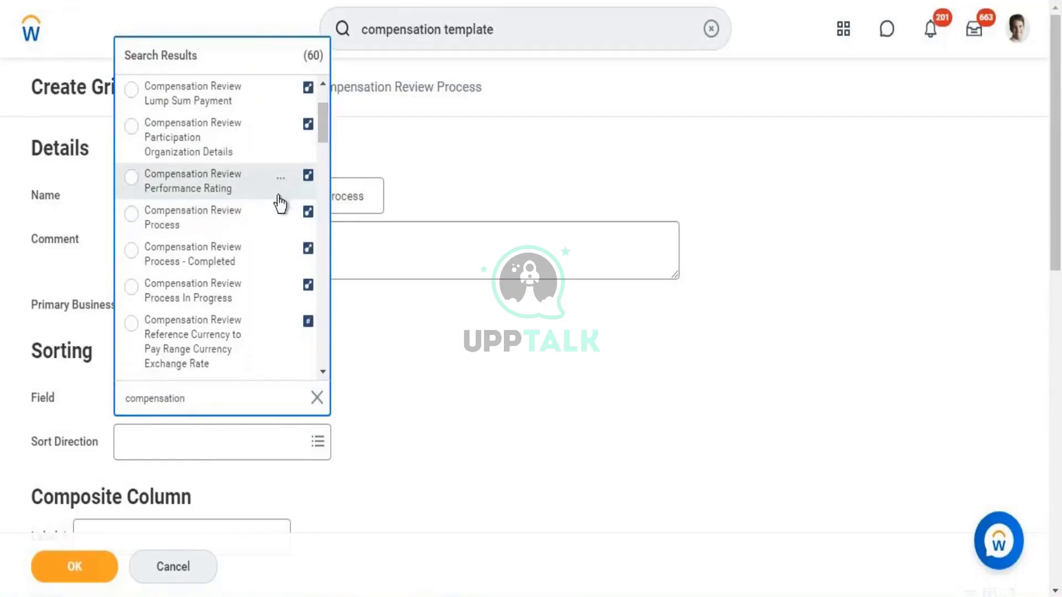
click(224, 221)
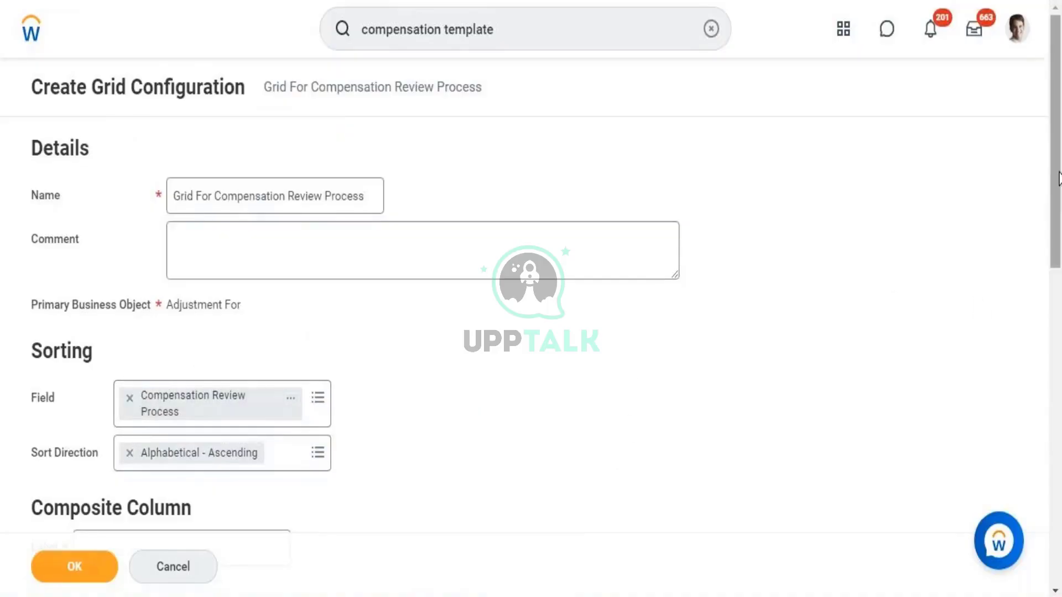
- Examine the grid's composite column and individual column settings
drag(1058, 235, 1060, 353)
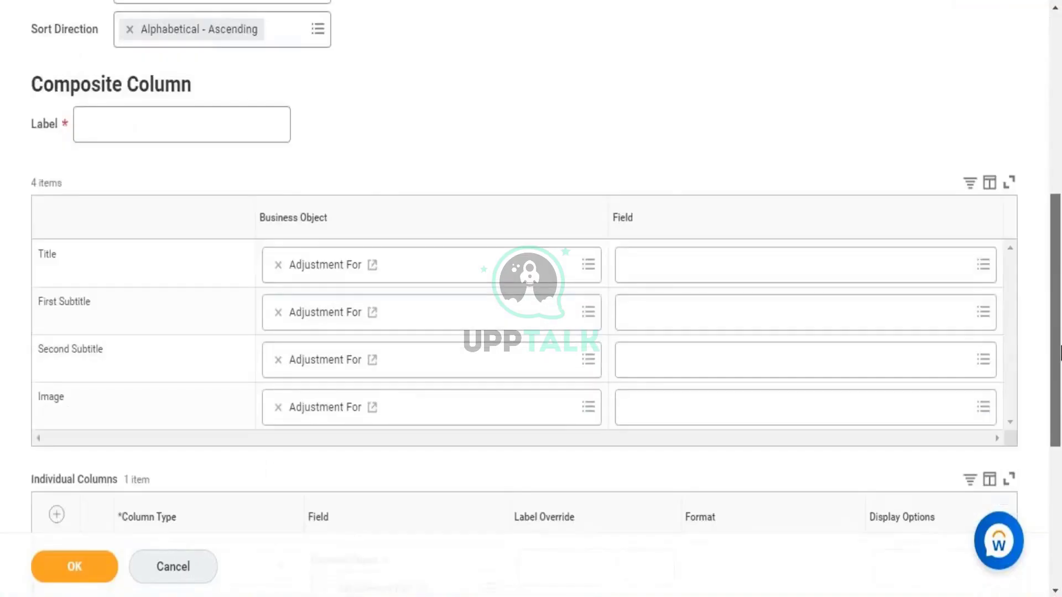
drag(1060, 379, 1060, 422)
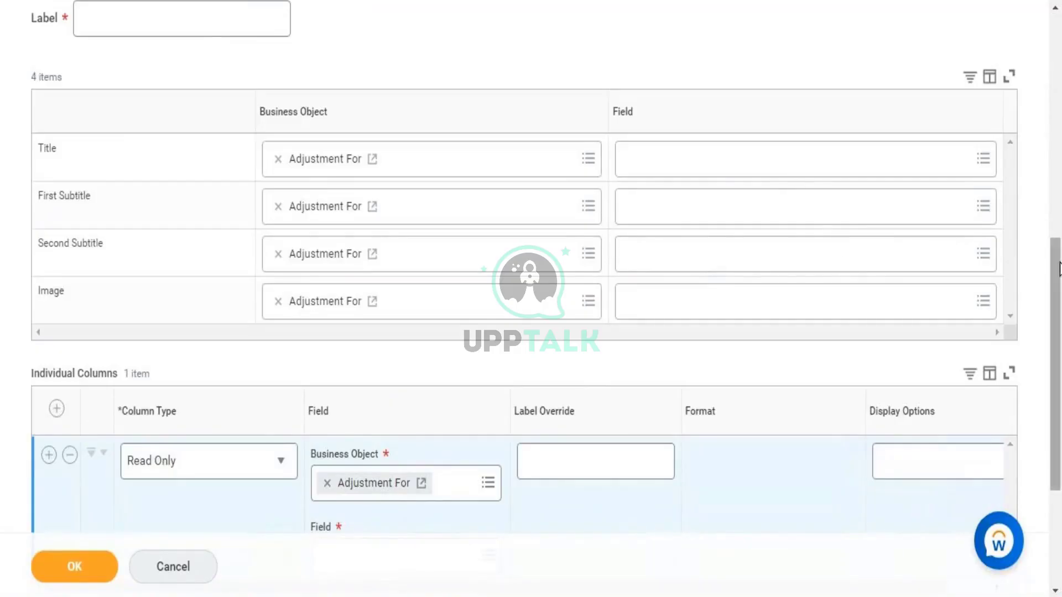
scroll(1060, 269, down, 3)
scroll(1050, 162, up, 15)
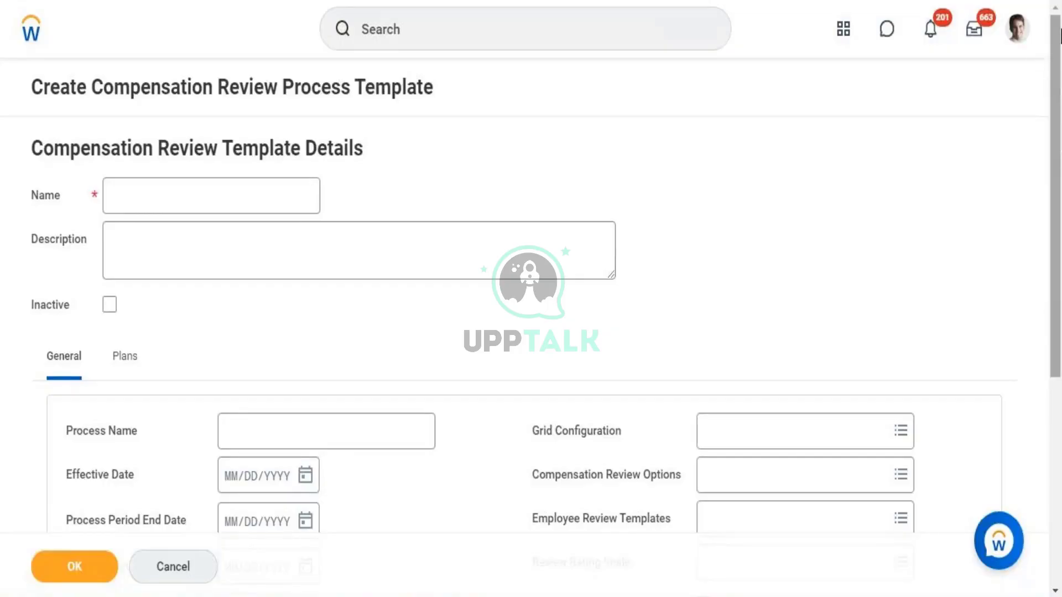
- Name the new compensation review process template "Compensation Review Process"
drag(1057, 166, 1055, 68)
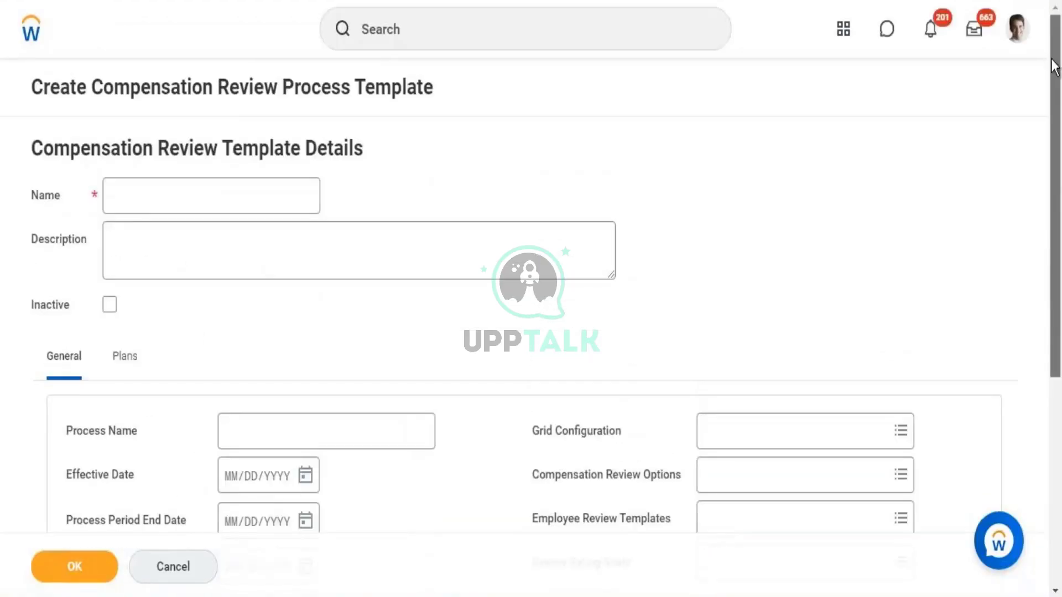
click(537, 31)
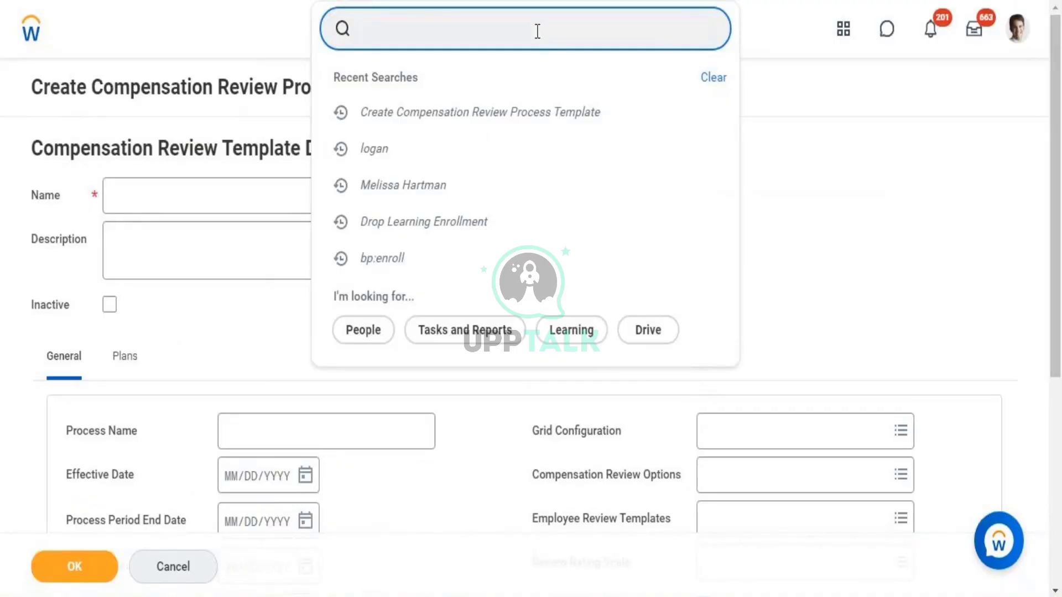
click(208, 350)
click(205, 193)
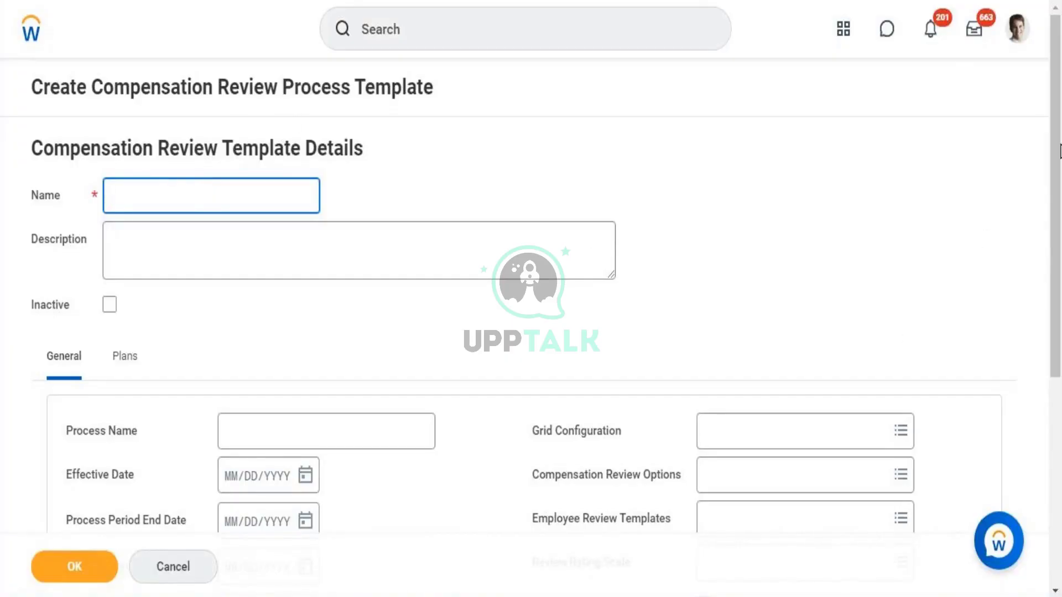
drag(1057, 155, 1004, 90)
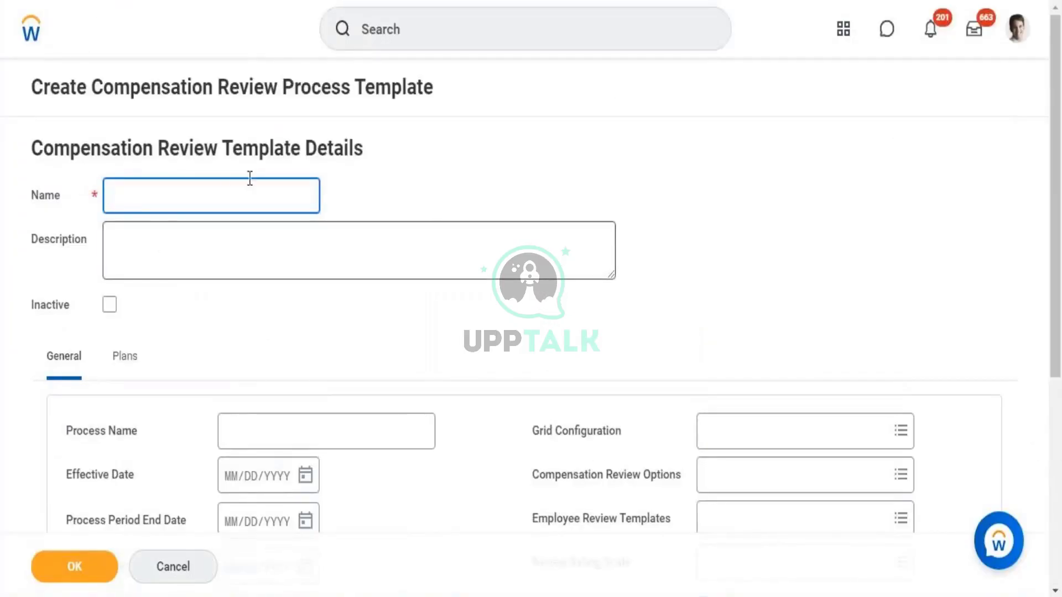
text(Co)
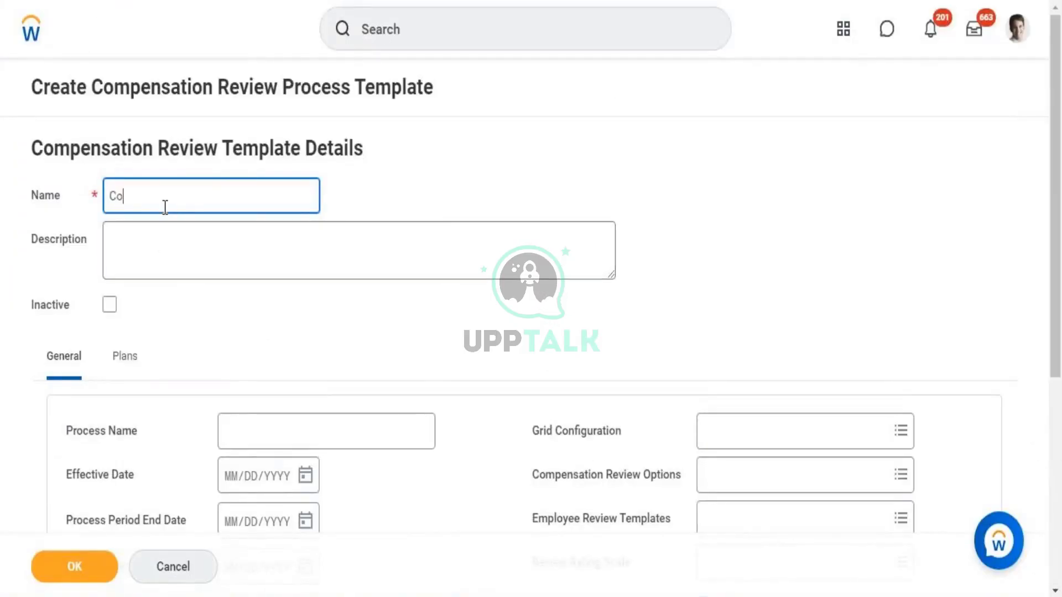
text(mpensation Review)
text(P)
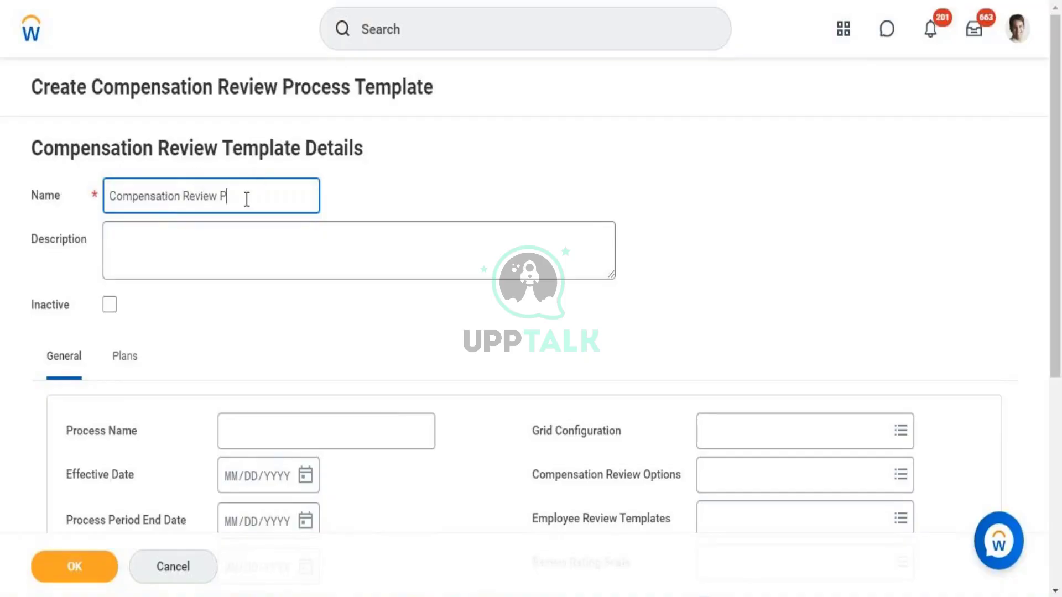
text(rocess)
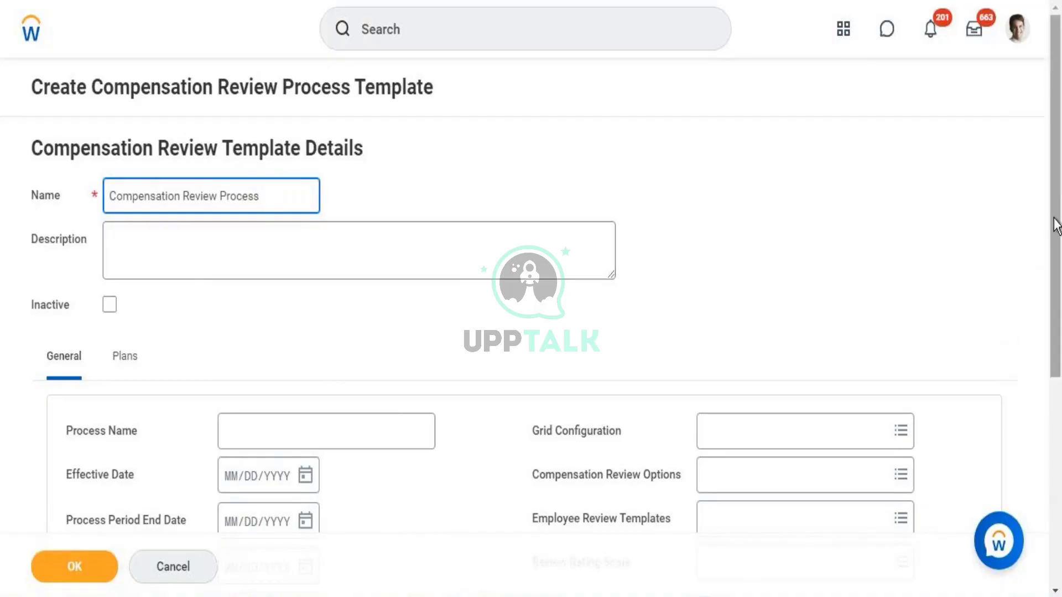
- Set the template's process name to "Compensation Review Process"
drag(1058, 192, 1059, 302)
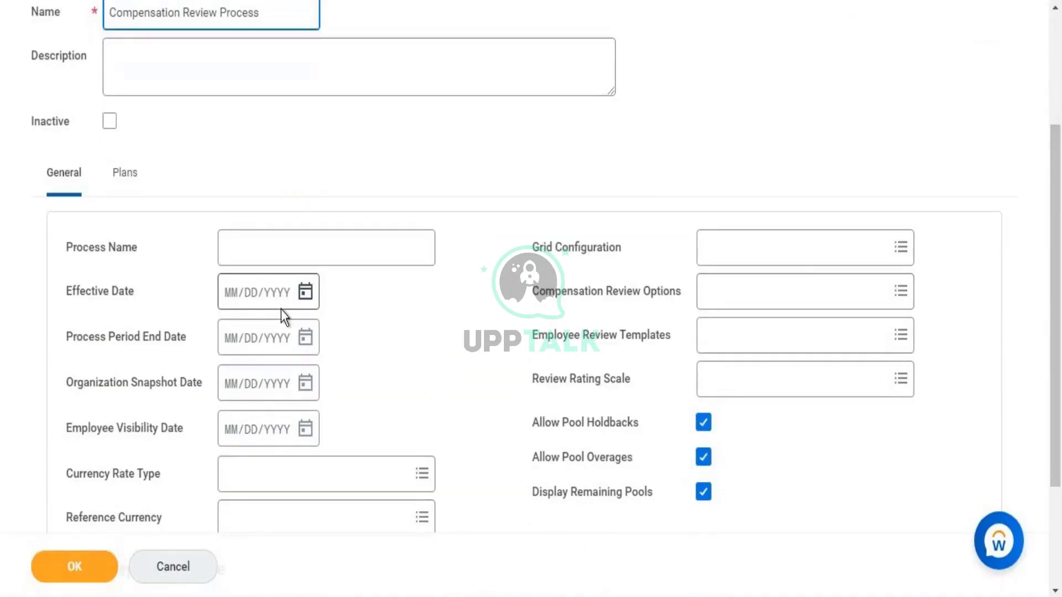
click(321, 252)
text(C)
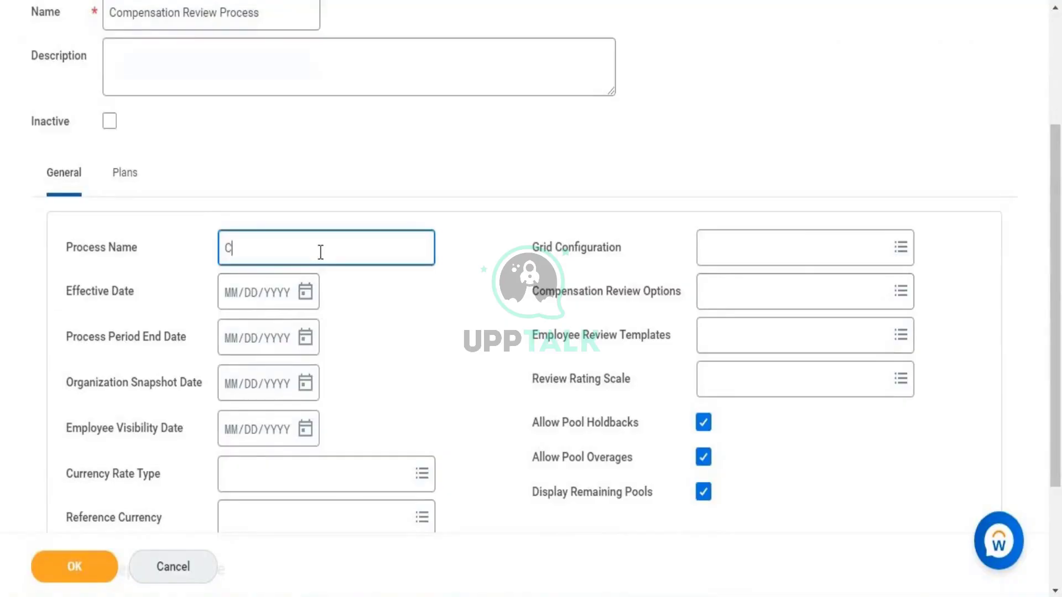
text(ompensation Review)
key(BackSpace)
key(BackSpace)
key(BackSpace)
text(iew Process)
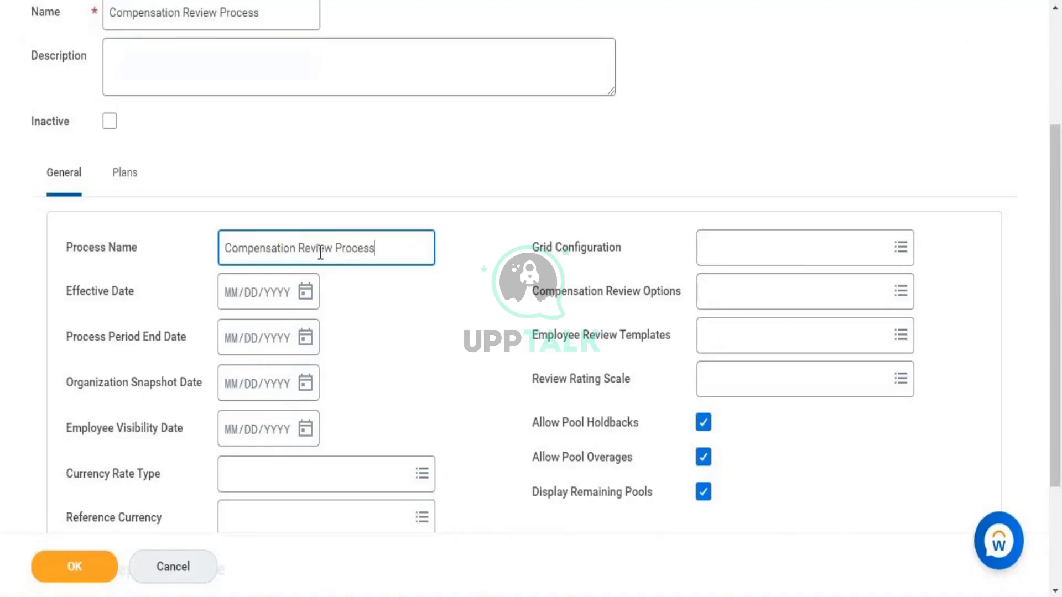
- Set the template's effective date to 06/01/2021
click(307, 294)
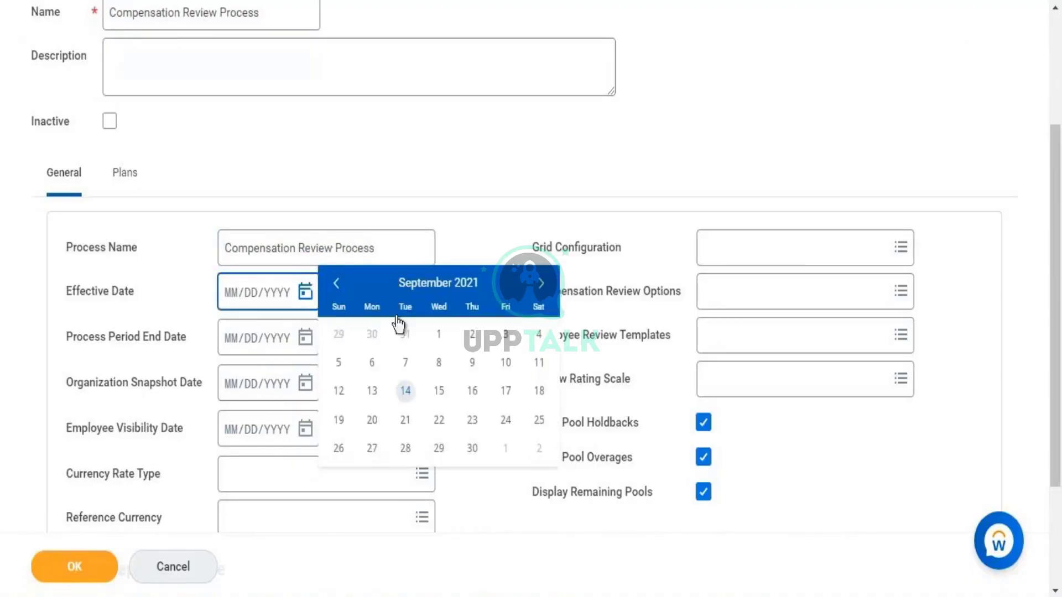
click(337, 288)
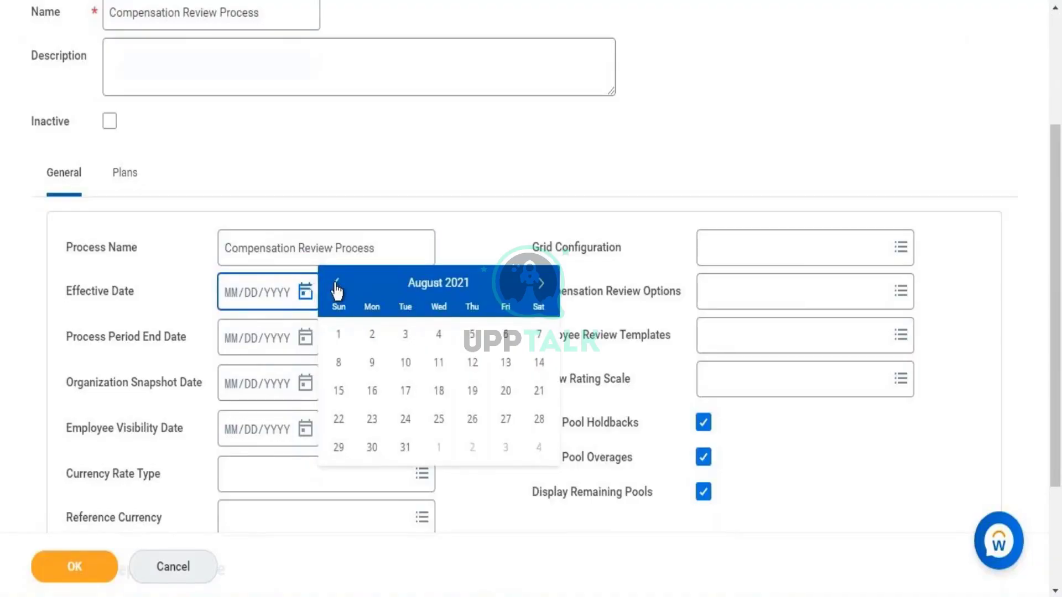
click(336, 287)
click(337, 287)
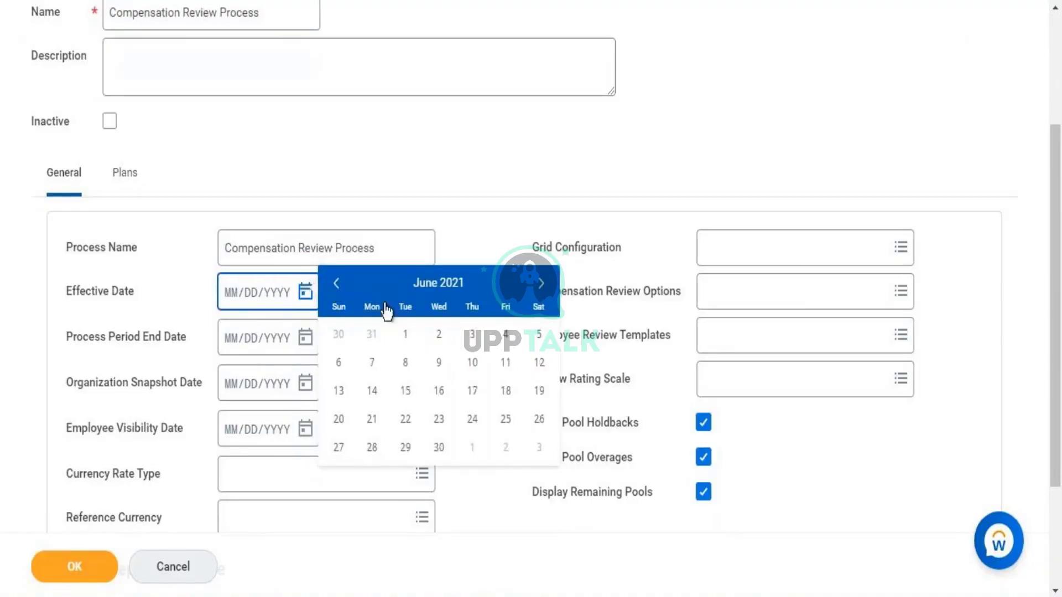
click(406, 334)
- Set both the process period end date and the organization snapshot date to 10/31/2021
click(306, 337)
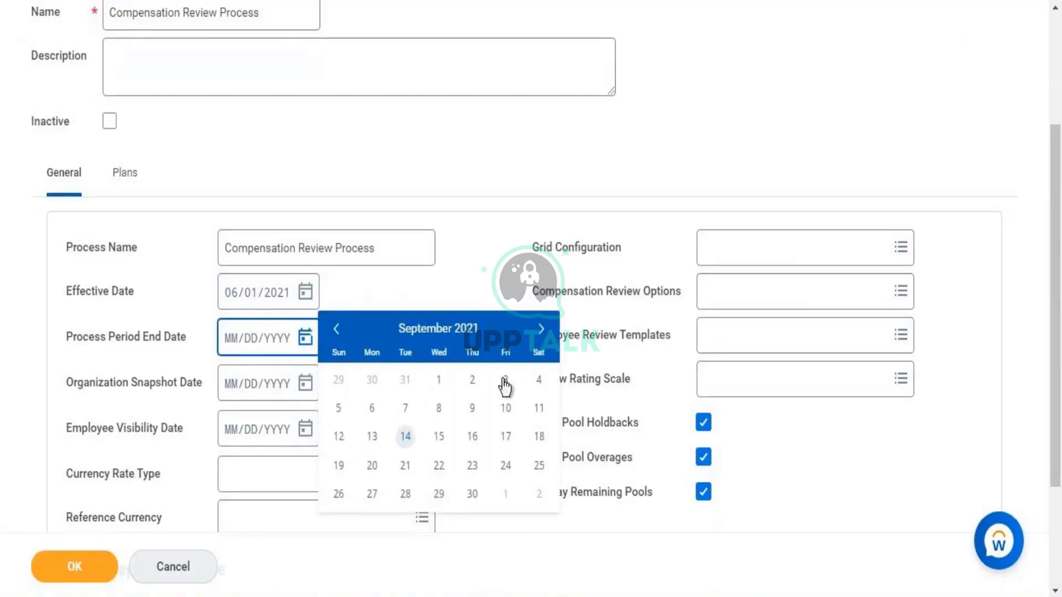
click(540, 334)
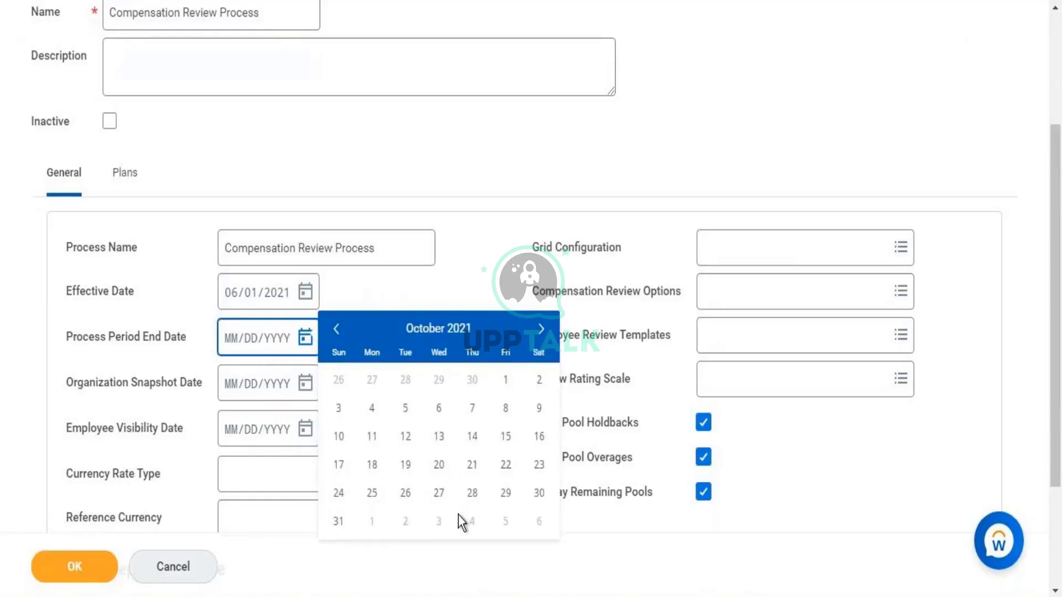
click(339, 522)
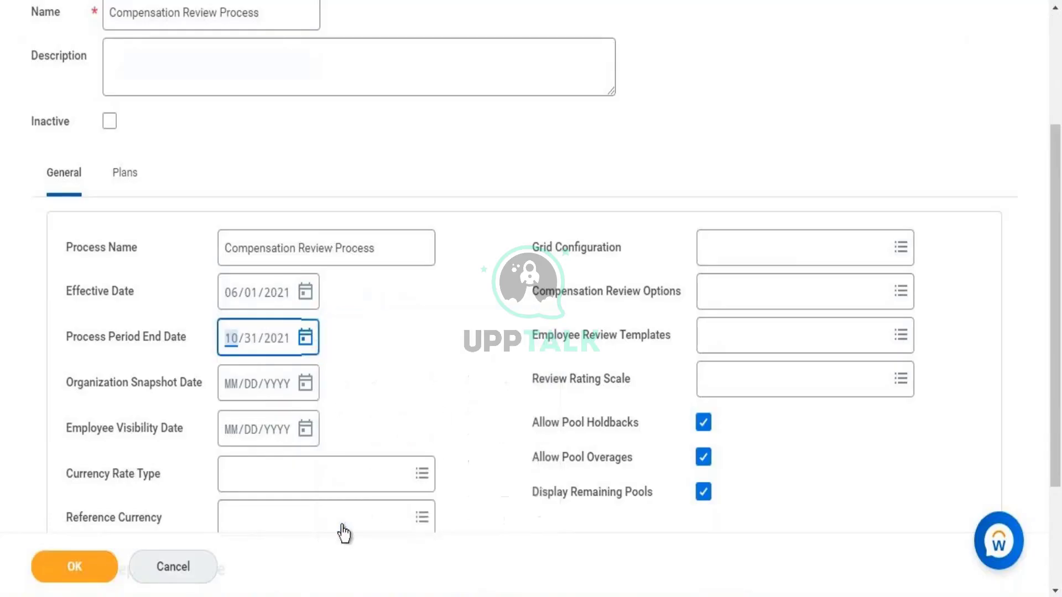
click(305, 384)
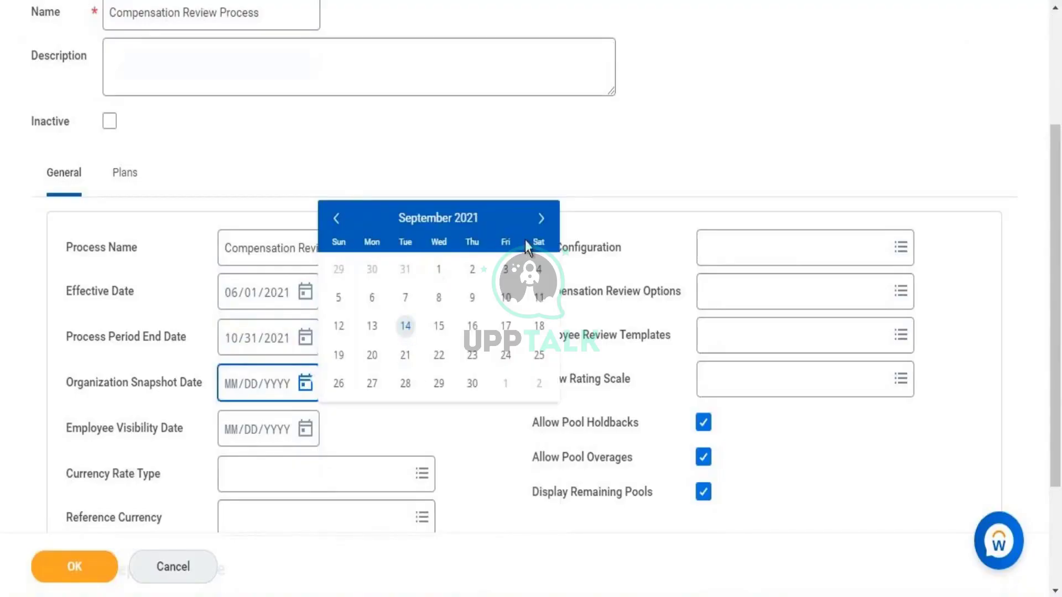
click(540, 219)
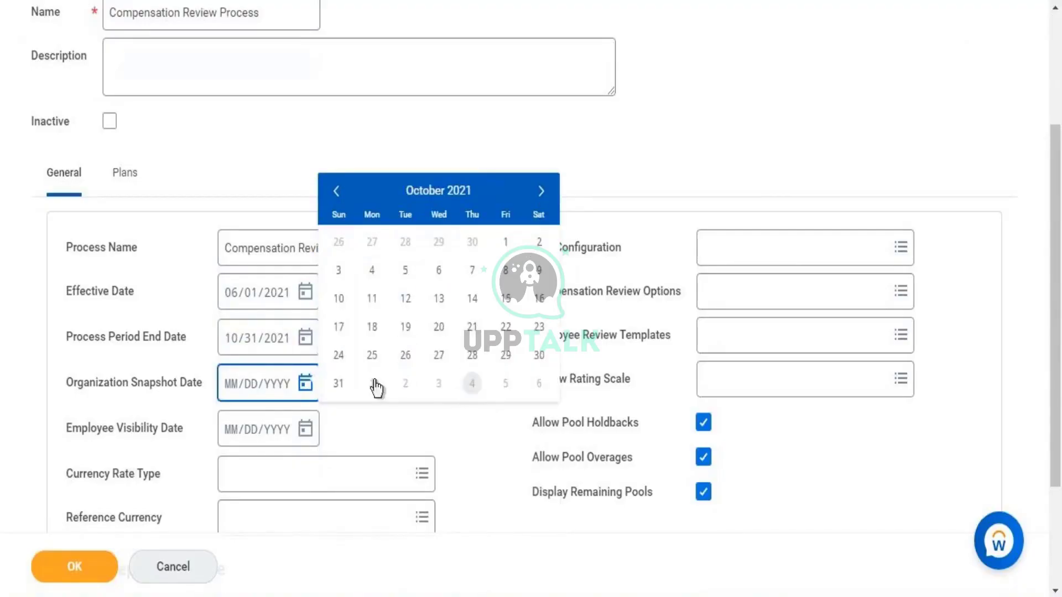
click(337, 386)
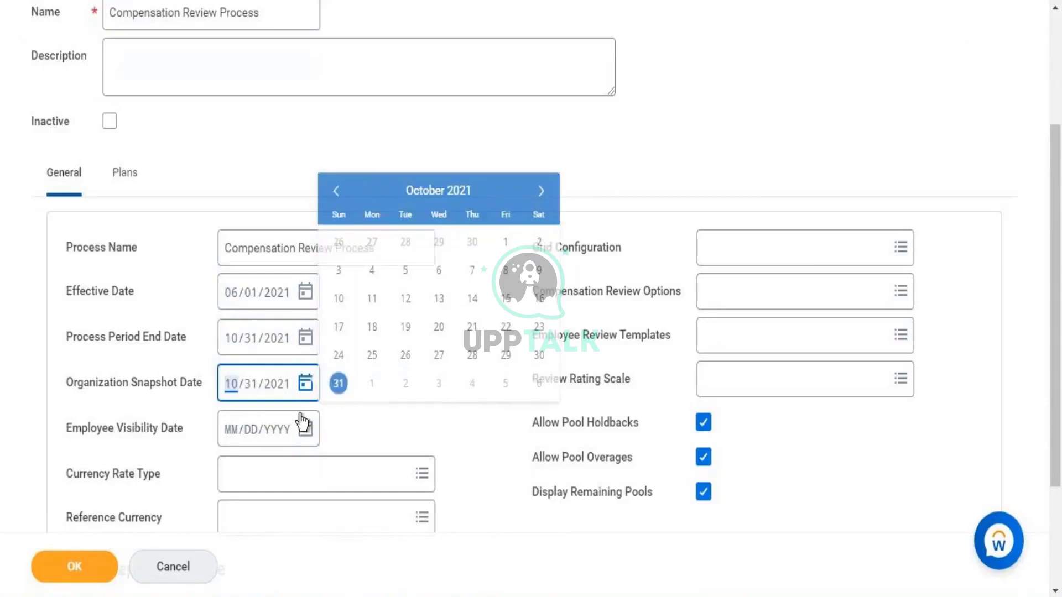
- Set the template's employee visibility date to 12/01/2021
click(304, 429)
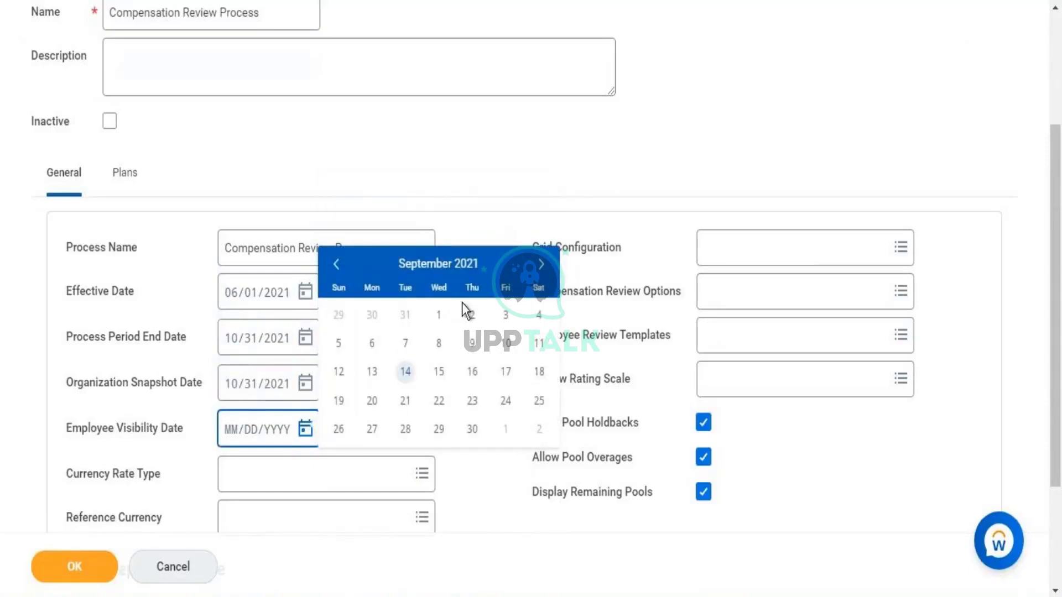
click(543, 265)
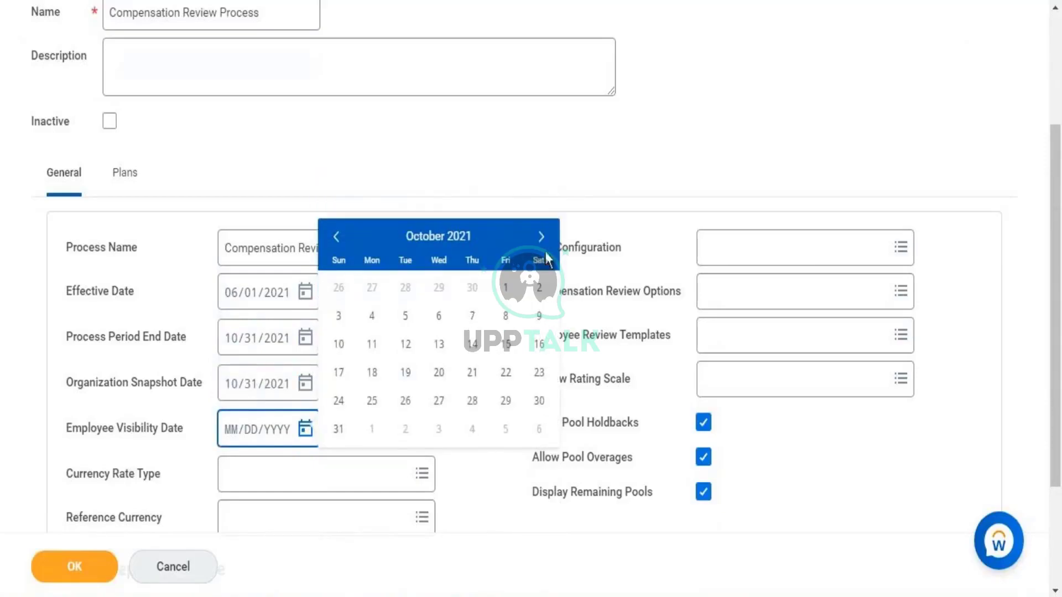
click(542, 264)
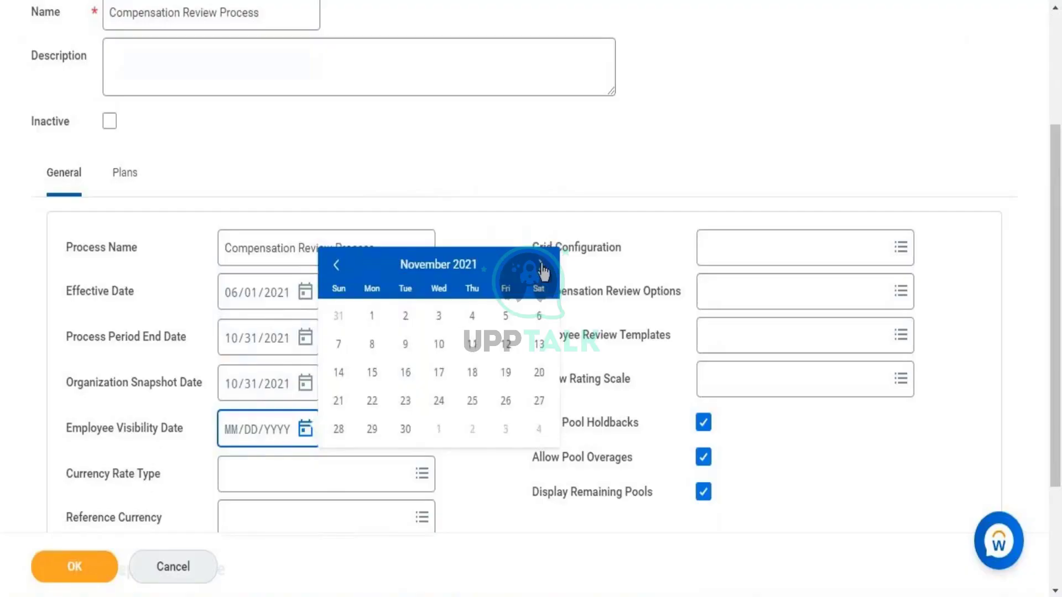
click(542, 265)
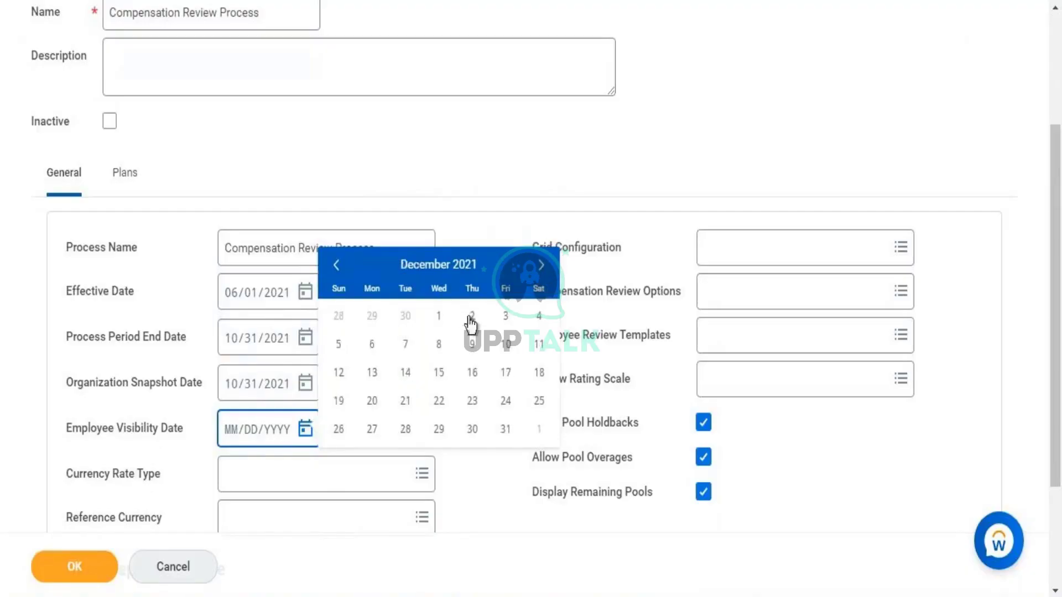
click(446, 318)
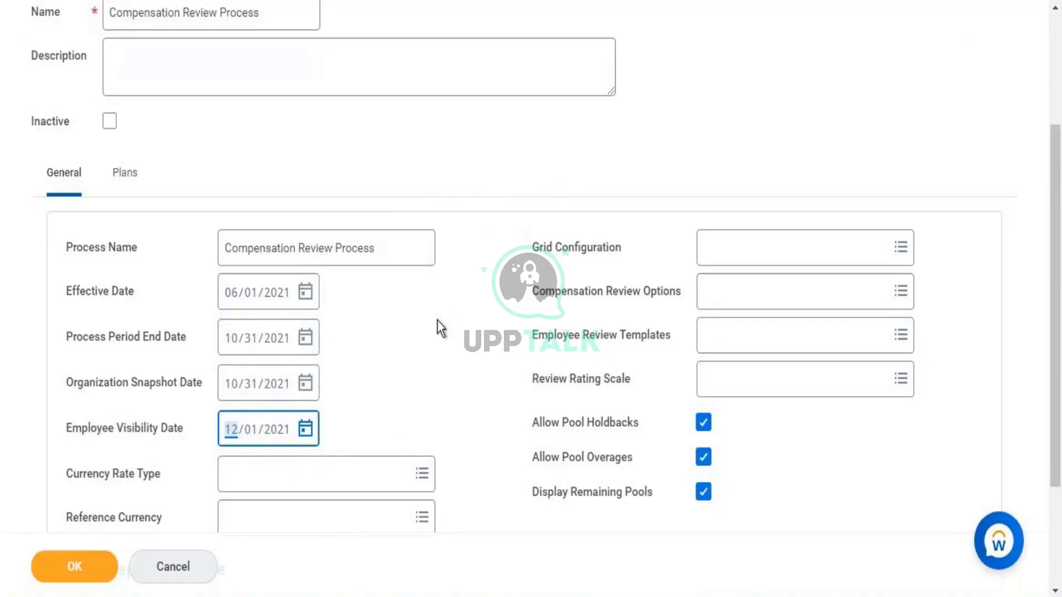
- Set the currency rate type to Average (Default) and the reference currency to USD
click(349, 474)
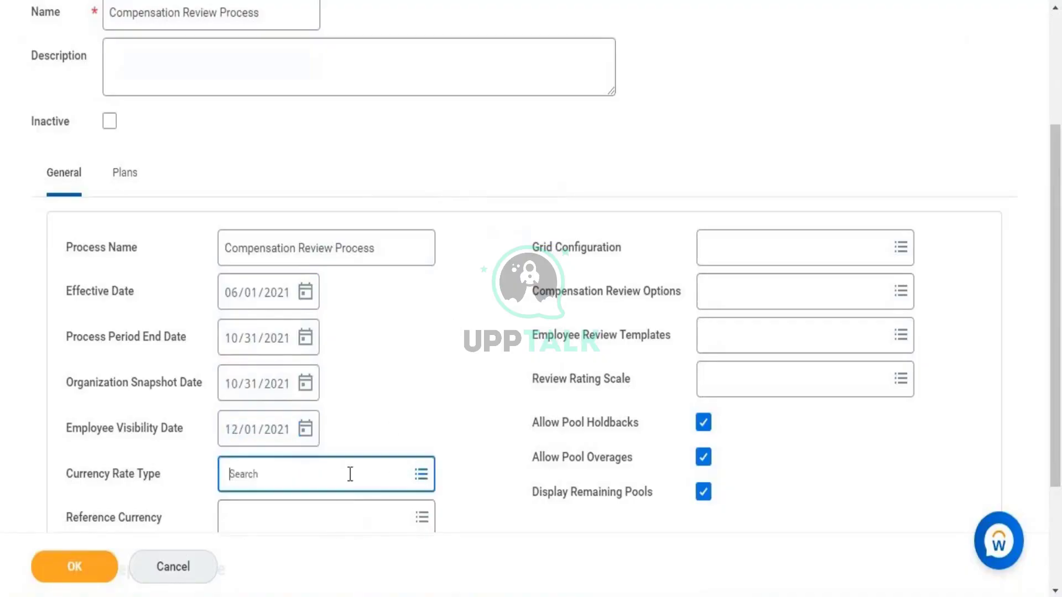
text(Aevear)
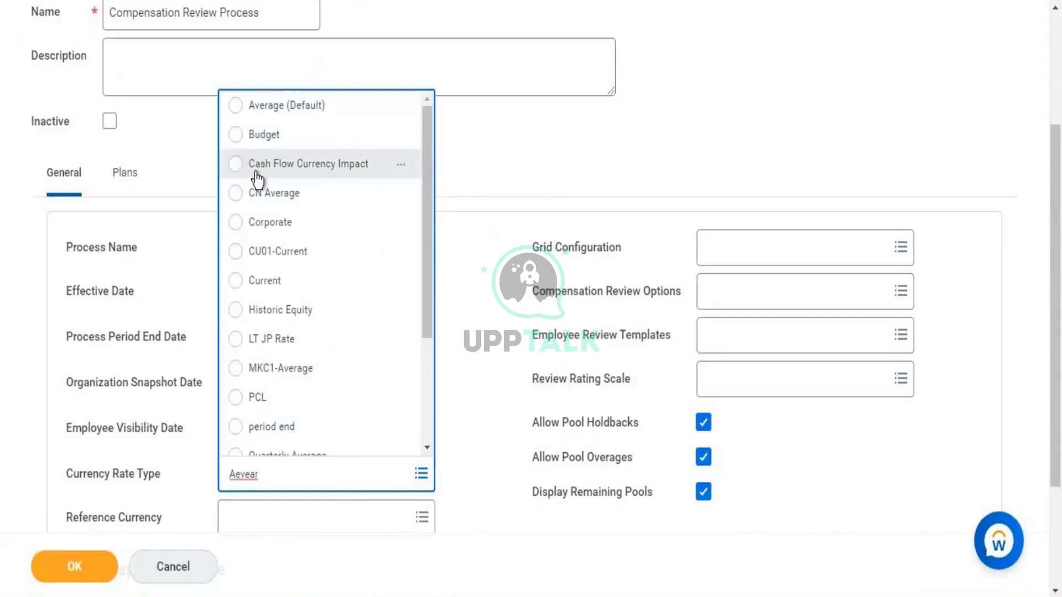
click(278, 110)
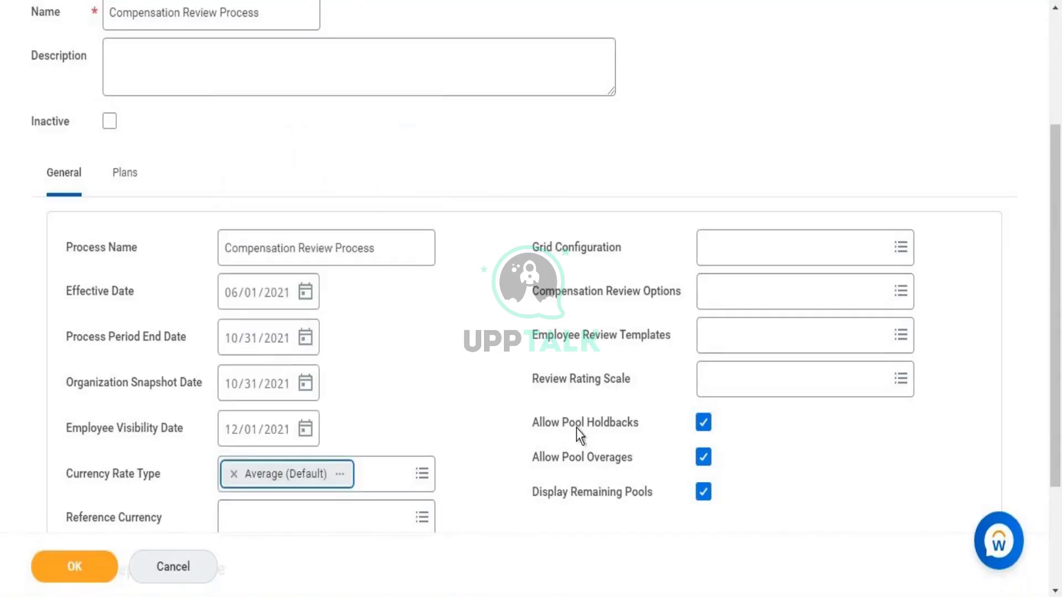
scroll(1059, 230, down, 3)
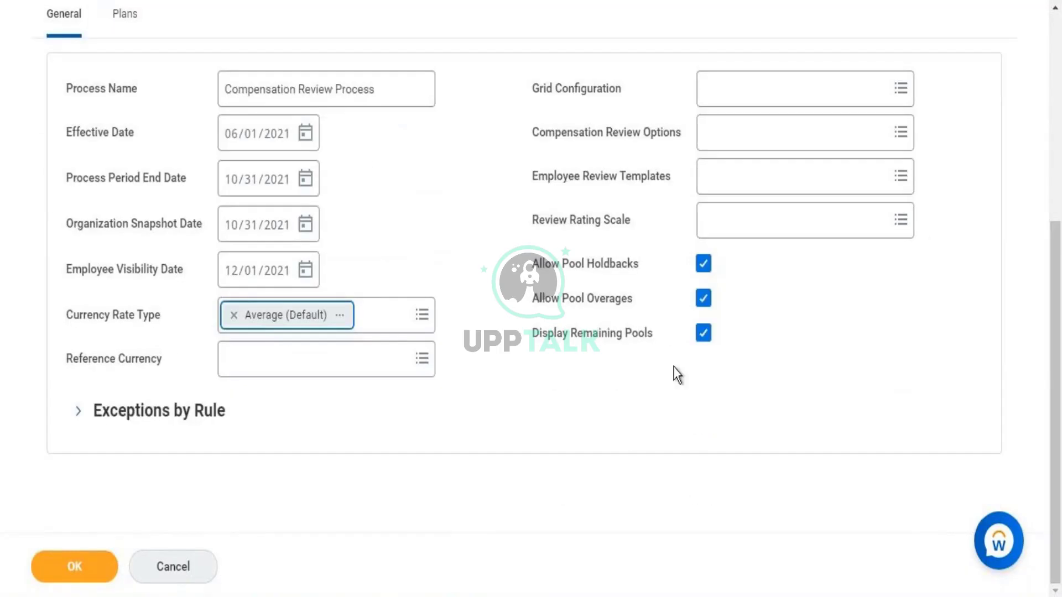
click(370, 363)
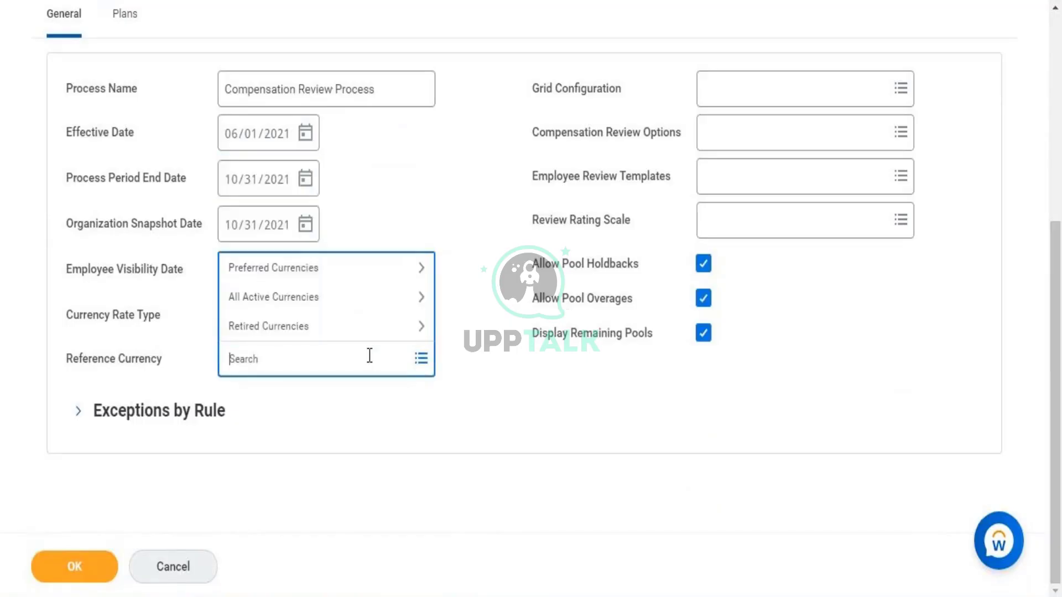
text(usd)
key(Return)
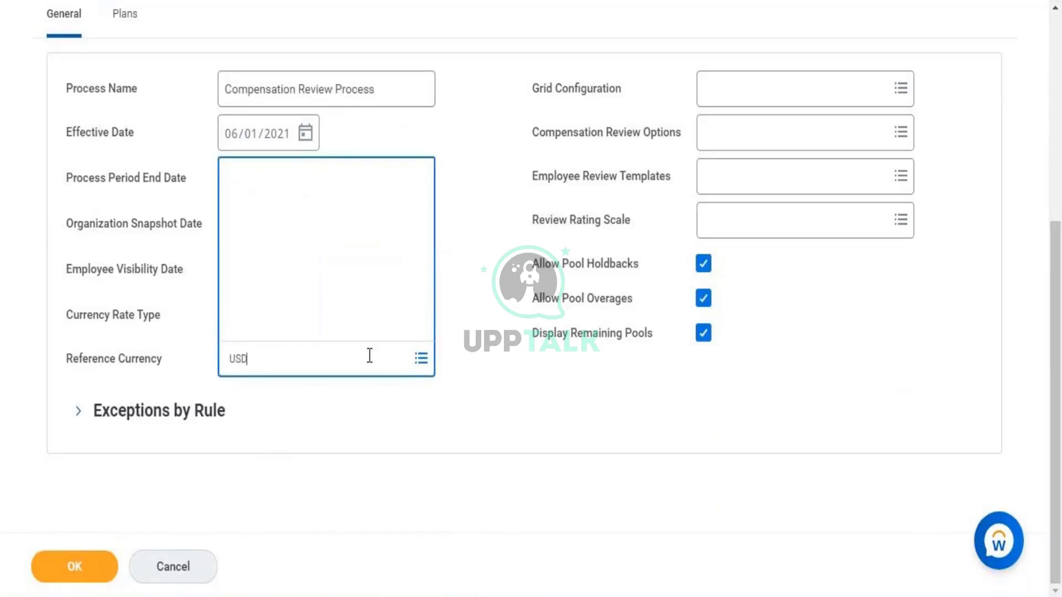
- Expand Exceptions by Rule and assign "Grid For Compensation Review Process" as the template's grid configuration
click(79, 415)
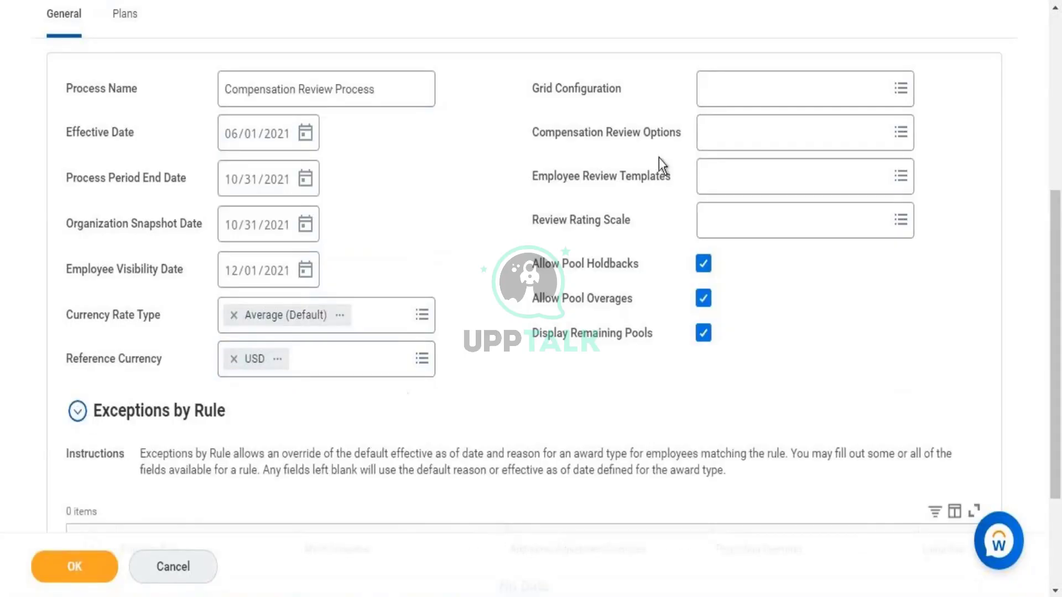
click(725, 82)
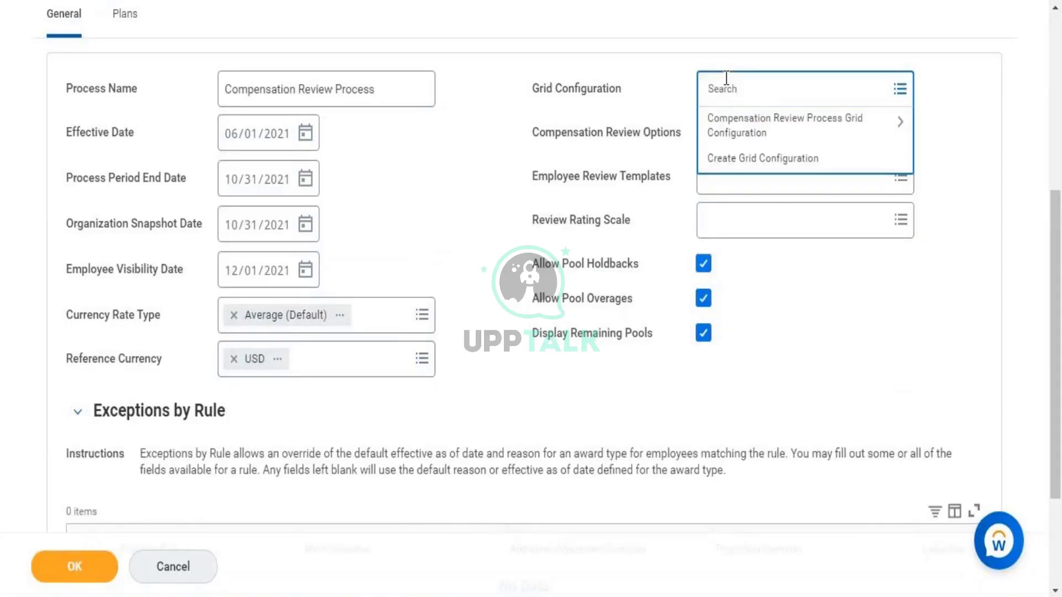
text(Compensation)
key(Return)
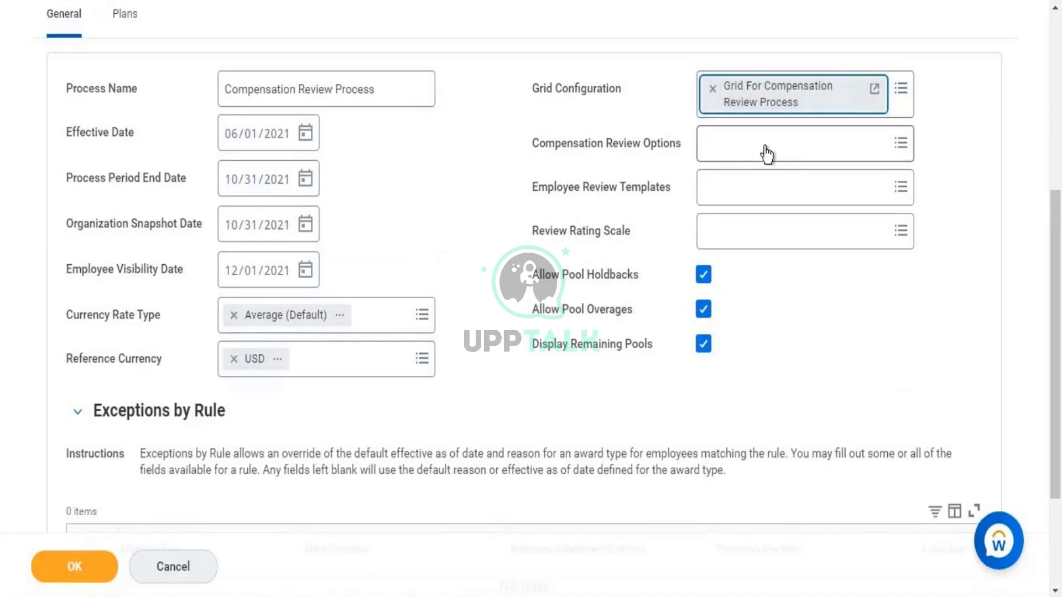
- Open the assigned grid configuration on its own page and start configuring it
right_click(752, 97)
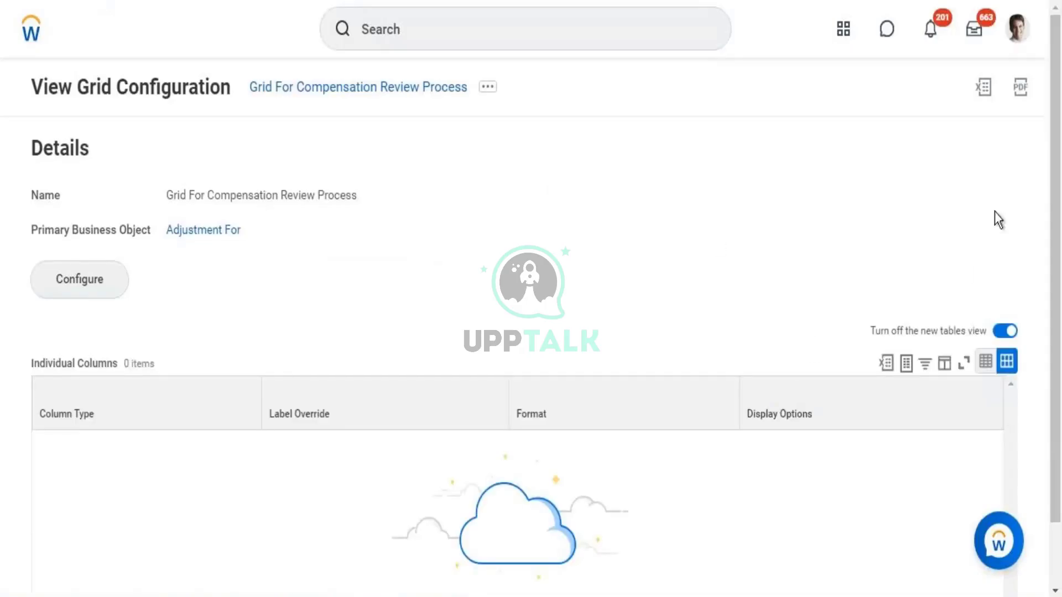
scroll(1057, 166, down, 2)
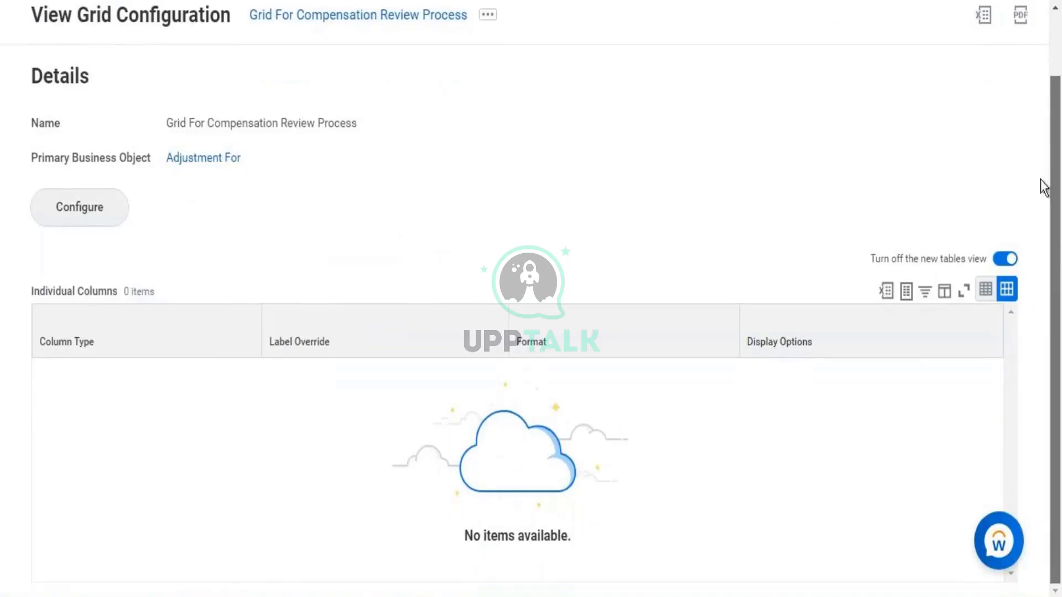
scroll(1040, 165, up, 1)
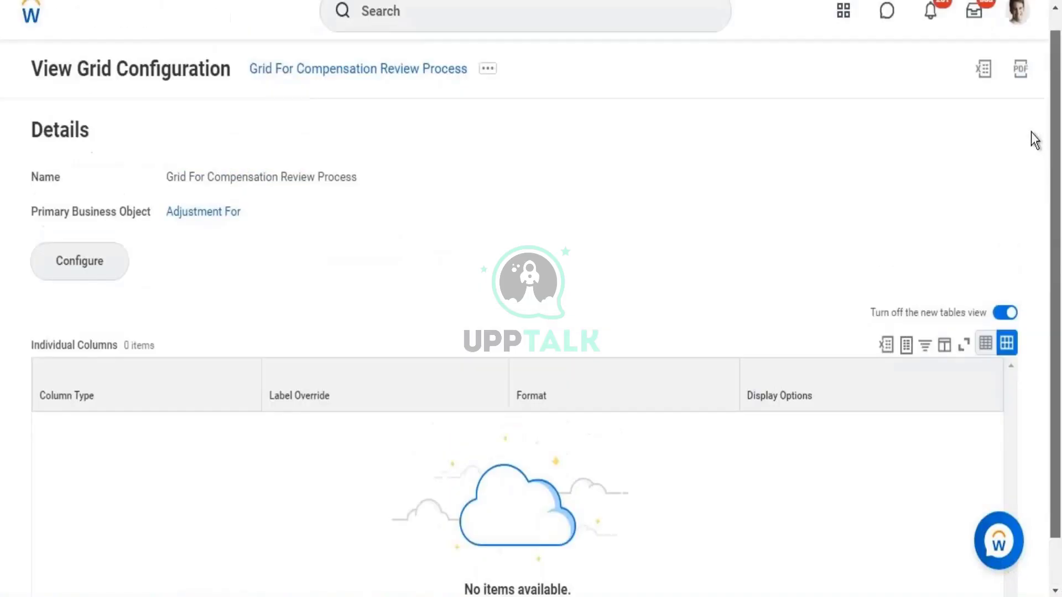
click(76, 275)
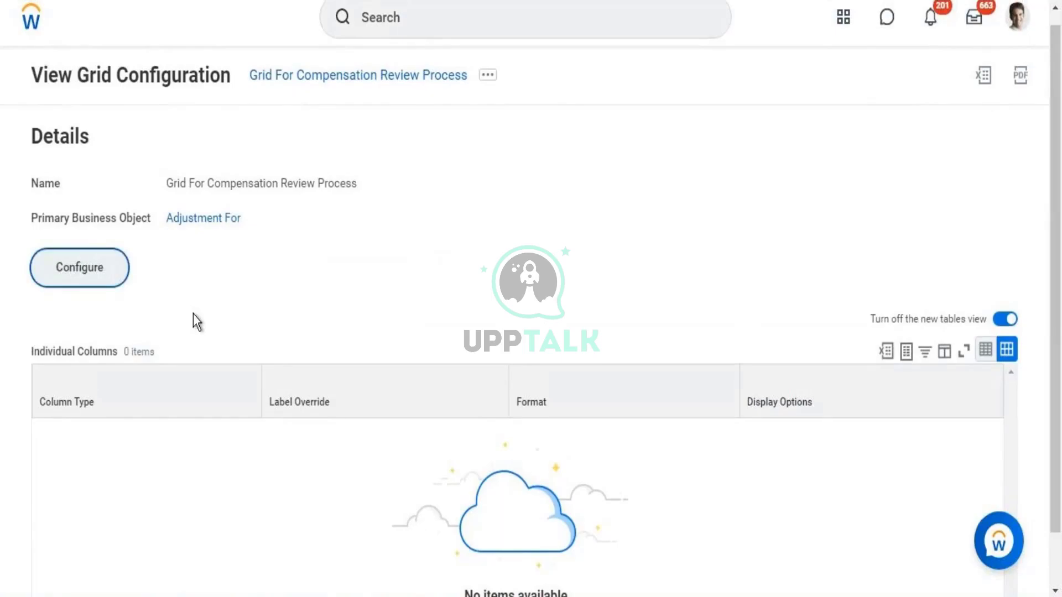
click(102, 263)
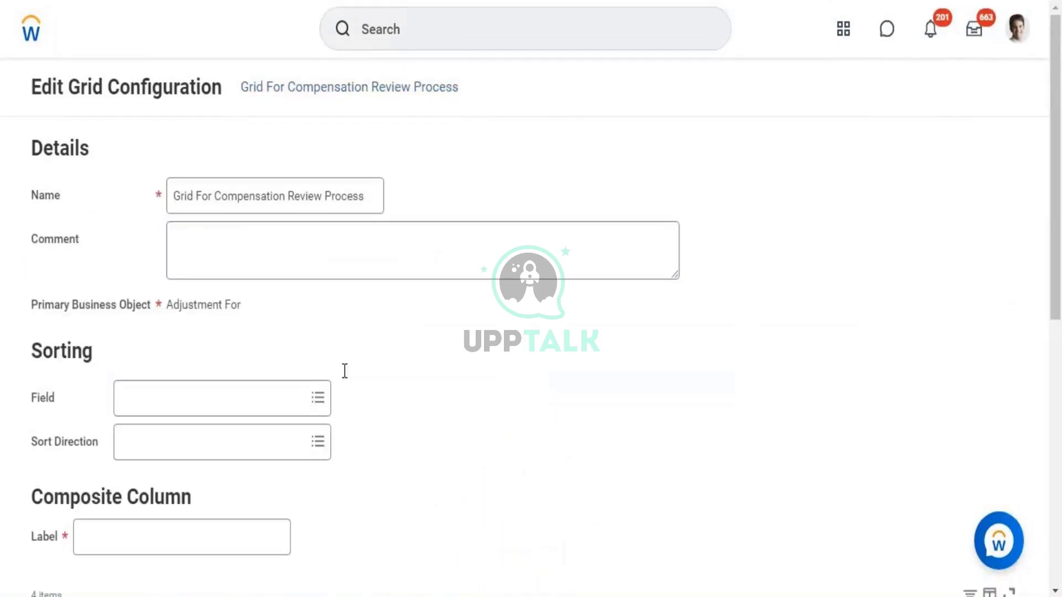
- Set the grid's sorting field to Compensation Review Process
drag(1060, 204, 1046, 227)
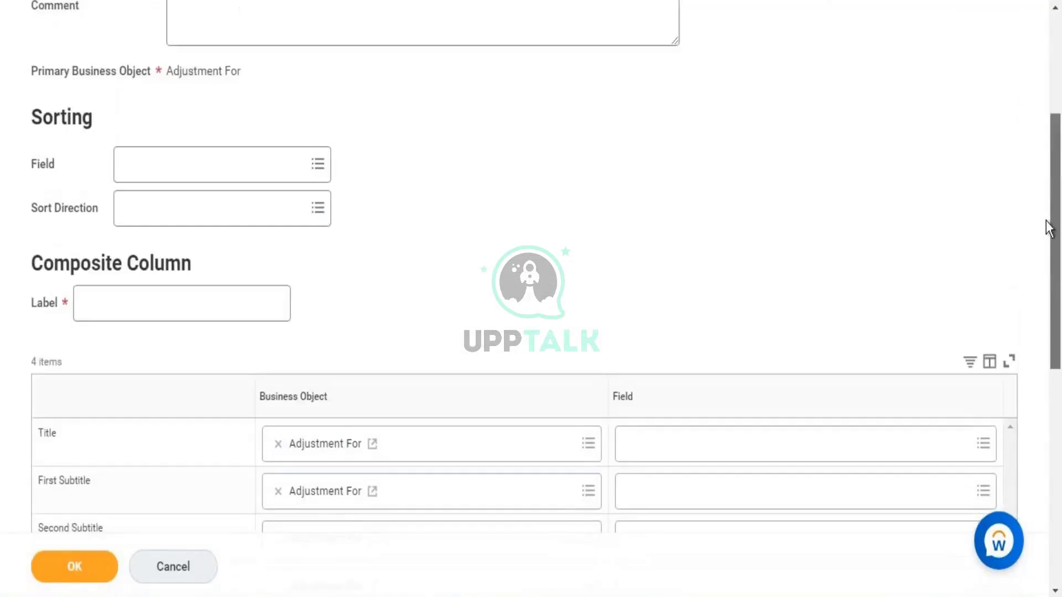
click(159, 173)
text(comp)
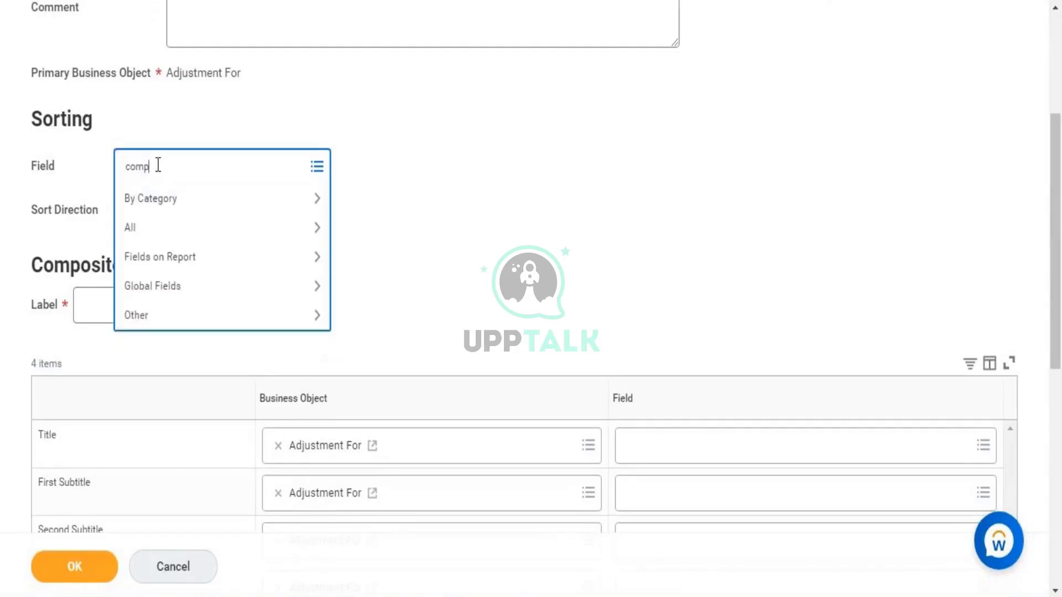
text(ensation review process)
key(Return)
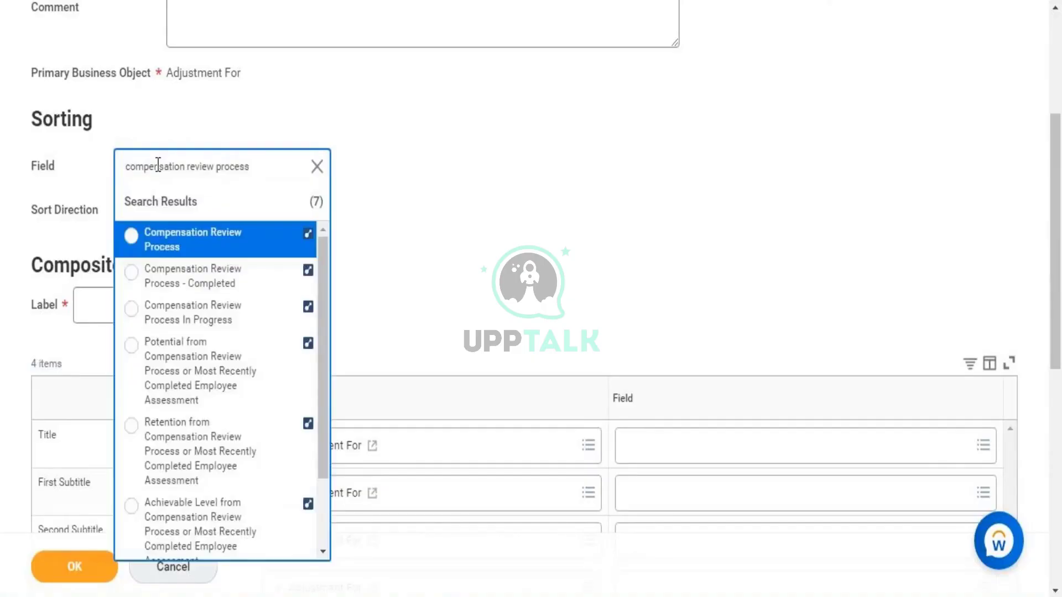
click(170, 247)
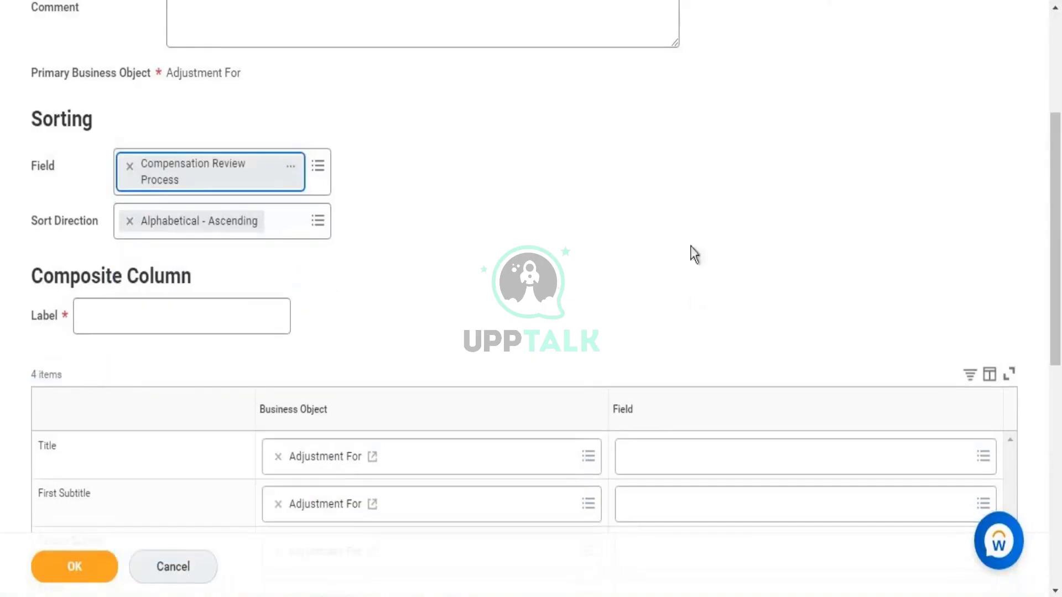
- Label the grid's composite column "Compensation Review Process"
click(234, 311)
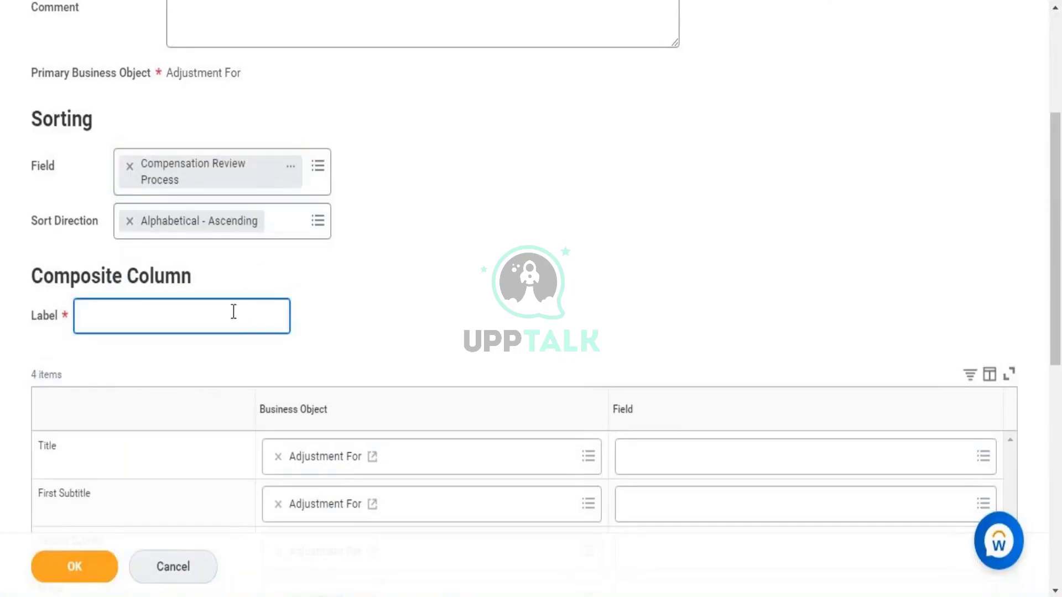
text(Compensation Review )
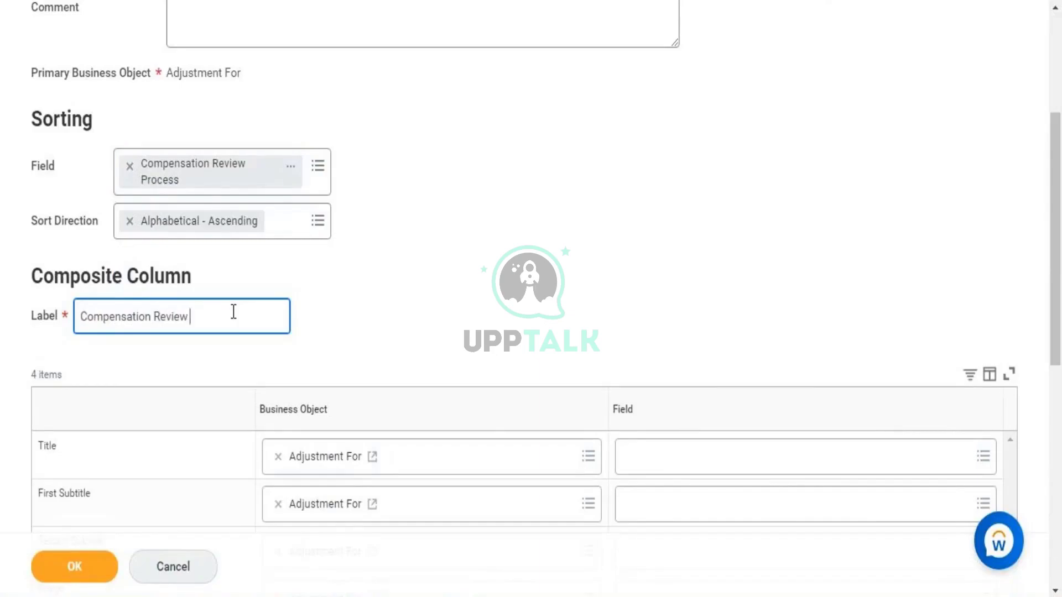
text(Process)
- Assign the Compensation Review Process field to the composite column's Title row
click(713, 471)
click(712, 470)
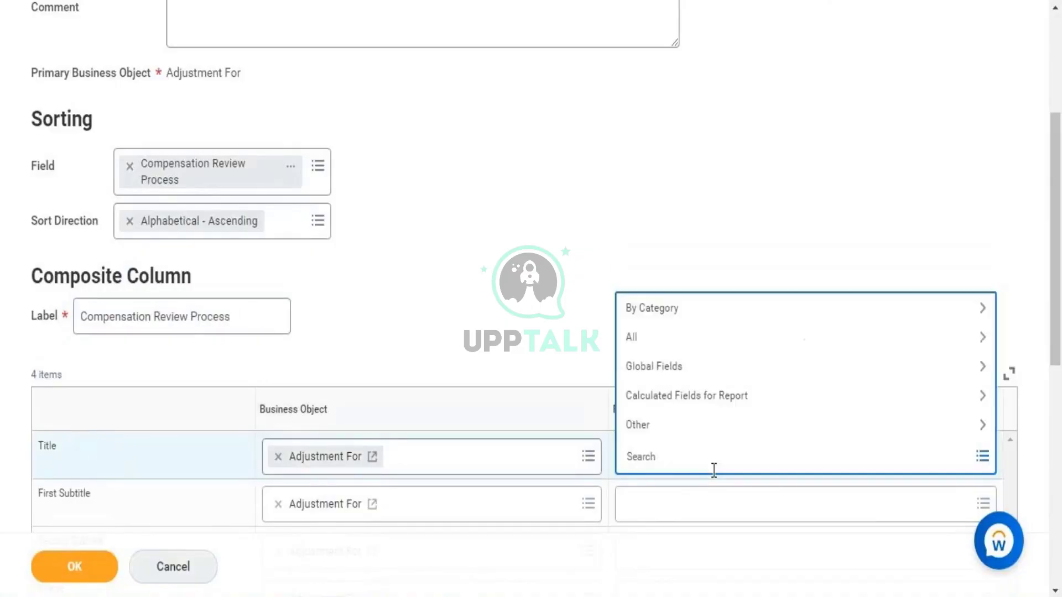
click(676, 334)
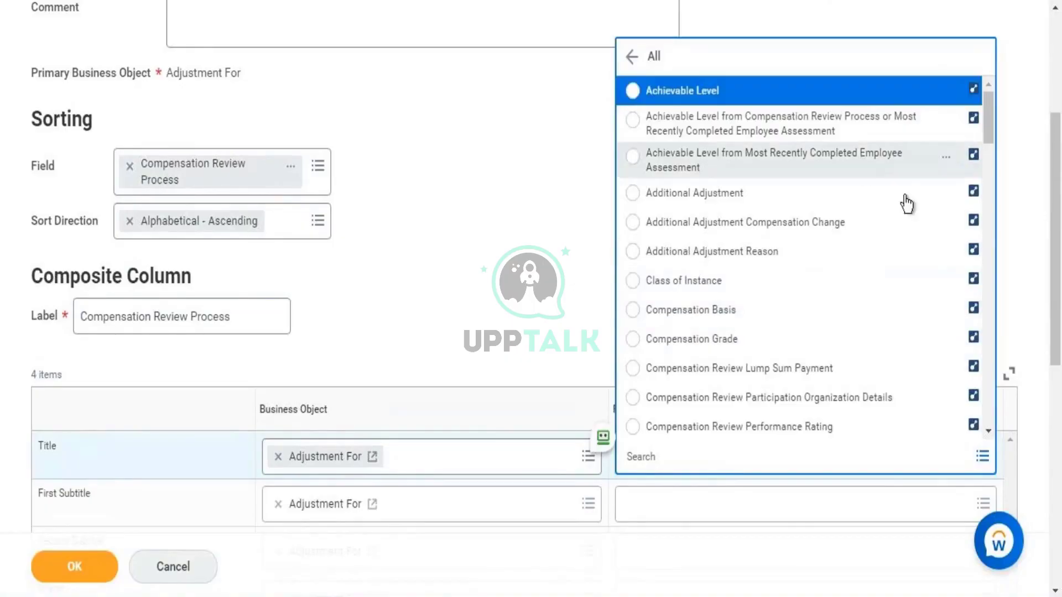
drag(987, 120, 988, 148)
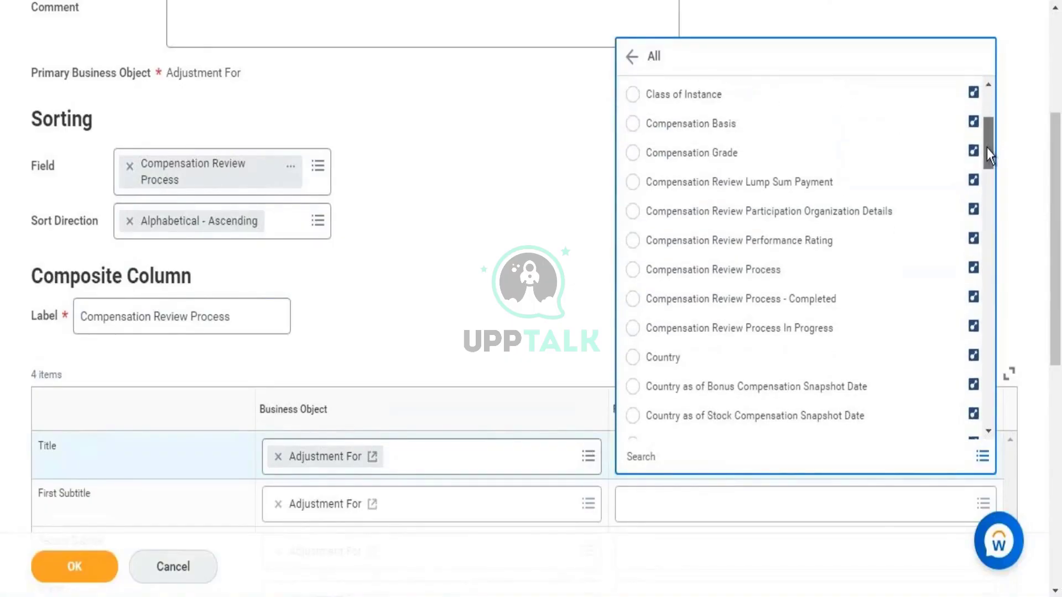
click(738, 271)
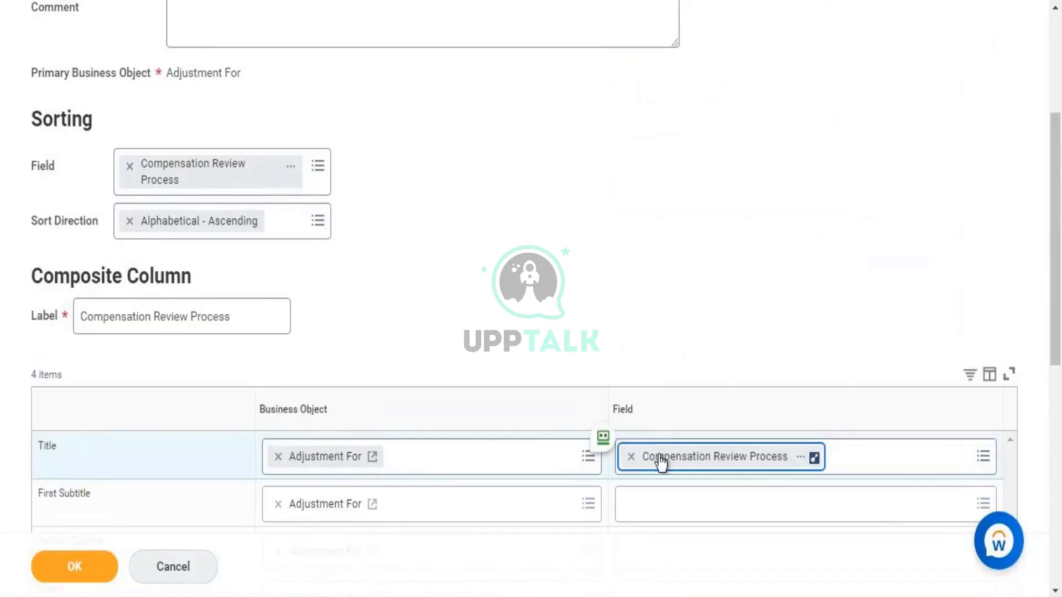
drag(1058, 227, 1057, 311)
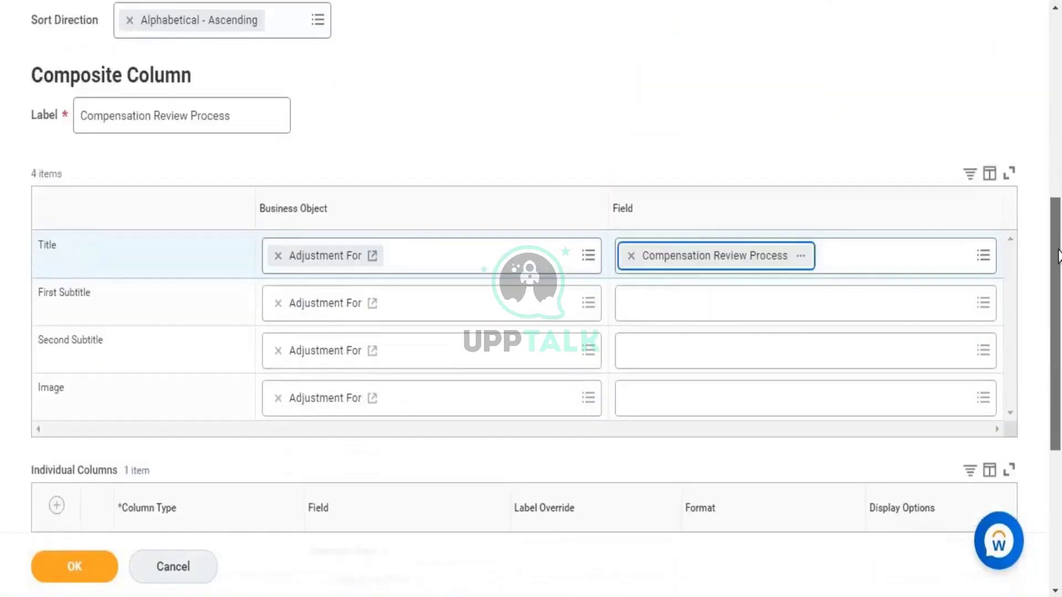
click(748, 303)
text(A)
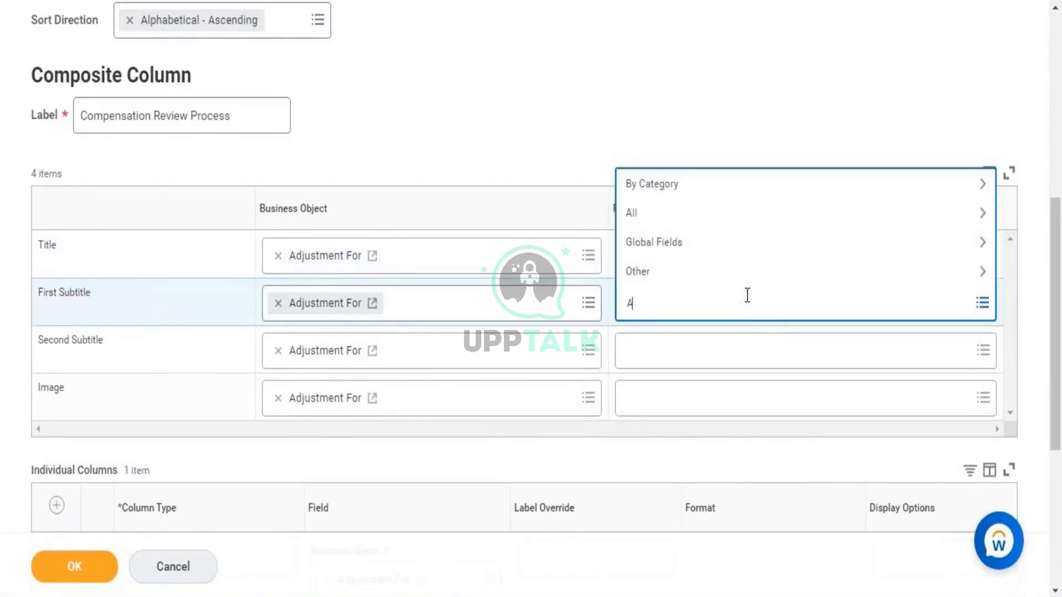
text(nnual co)
text(mp)
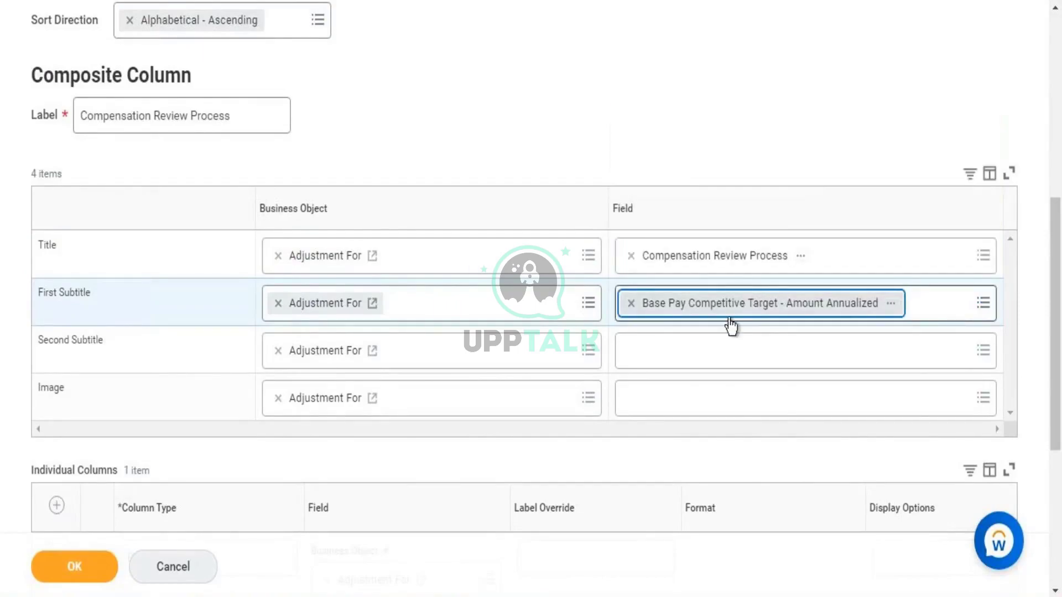
click(631, 304)
- Assign the Compensation Review Performance Rating field to the composite column's First Subtitle row
click(670, 306)
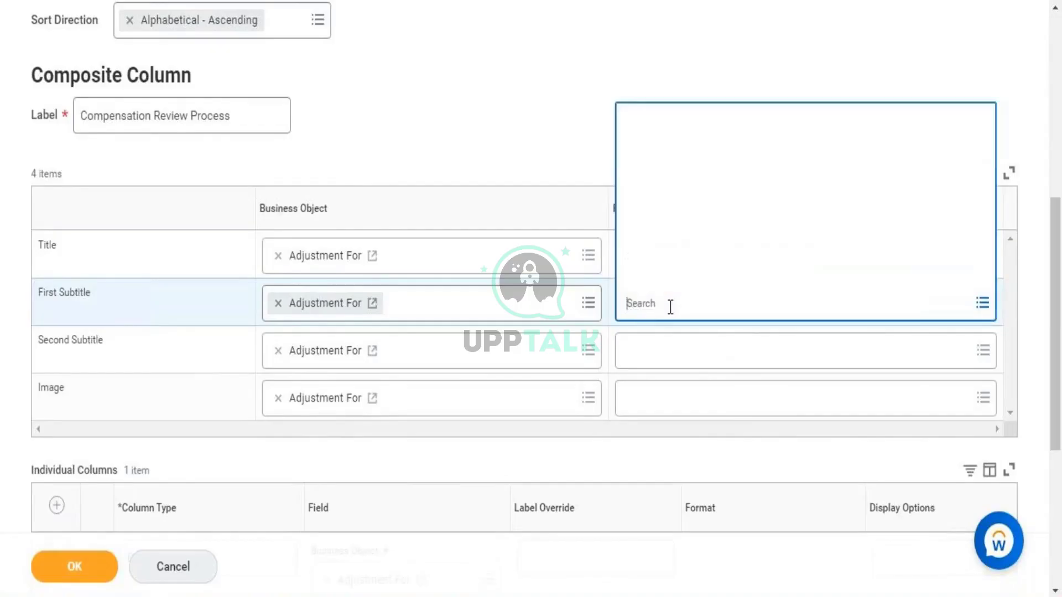
text(Compensa)
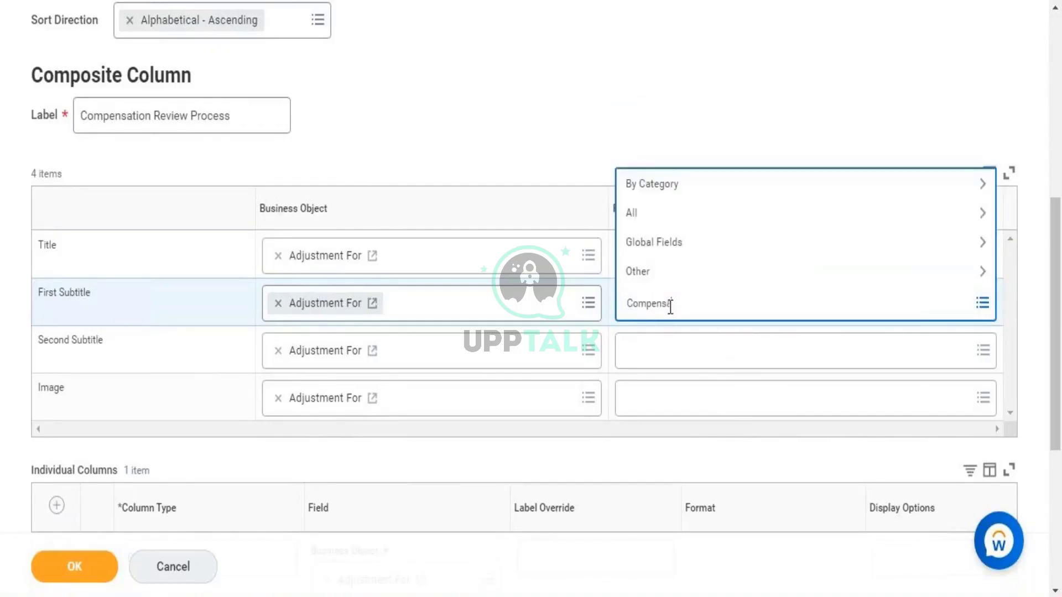
text(tion Review)
key(Return)
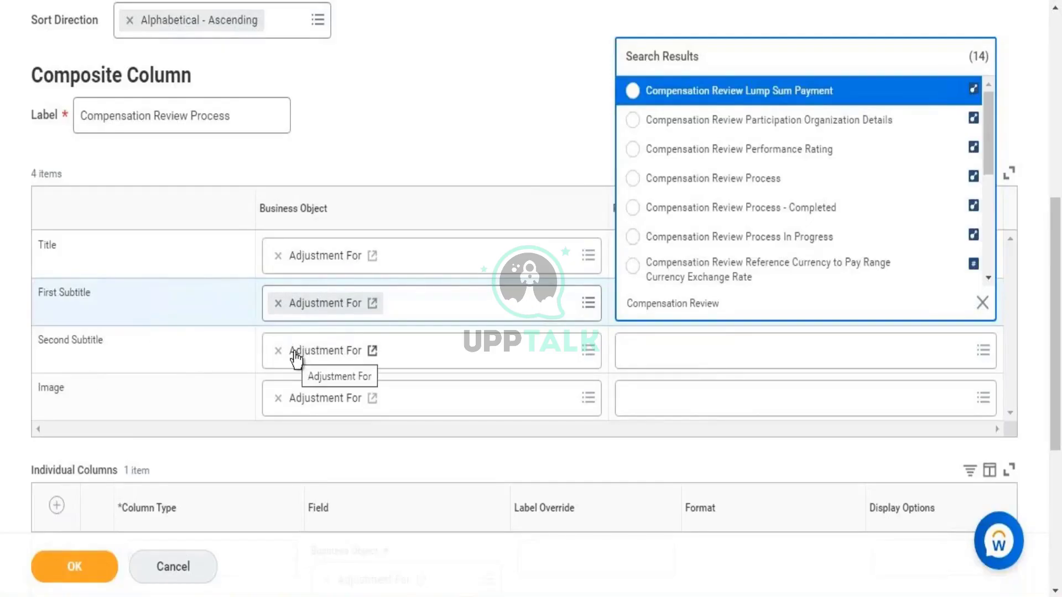
click(670, 149)
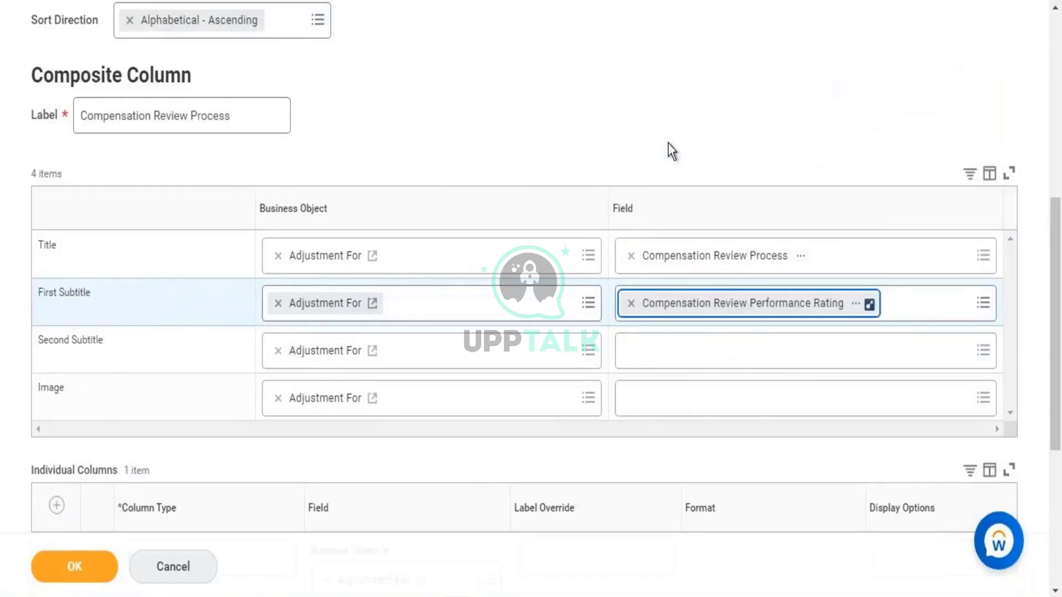
- Assign the Photo field to the composite column's Image row
click(668, 359)
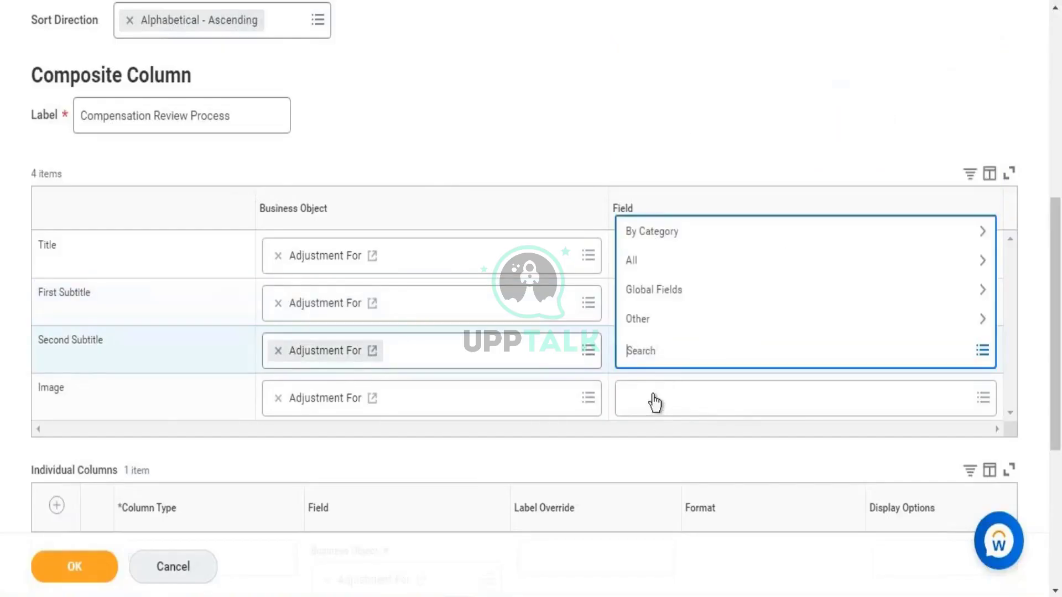
click(652, 394)
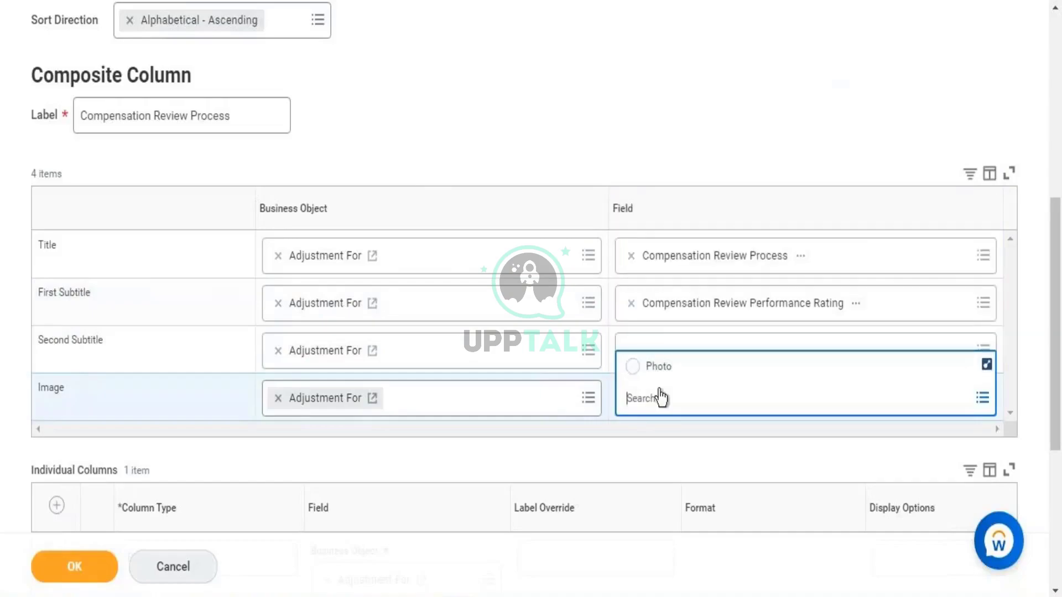
click(659, 369)
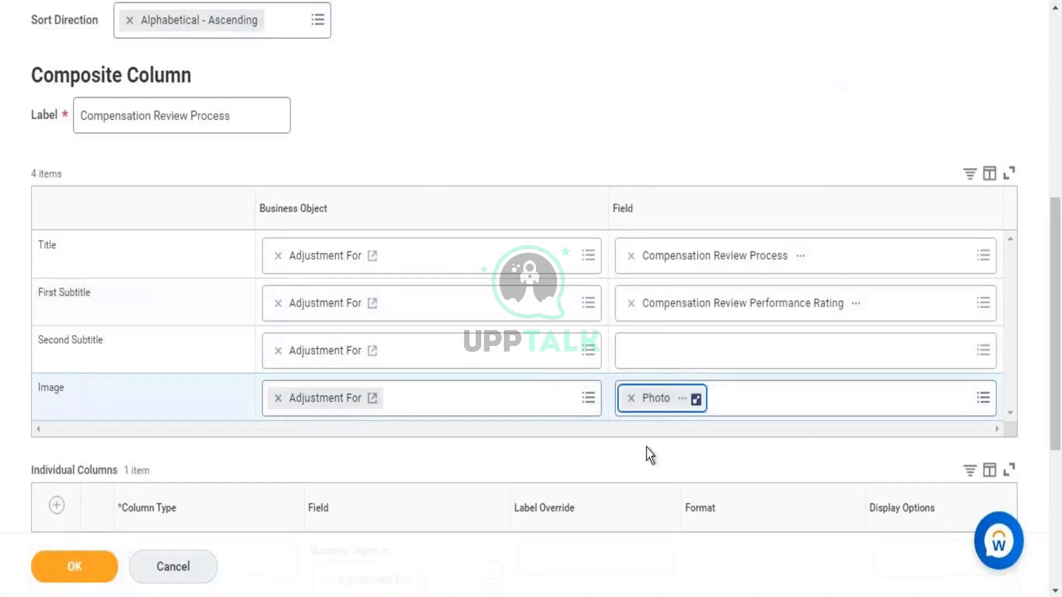
click(642, 461)
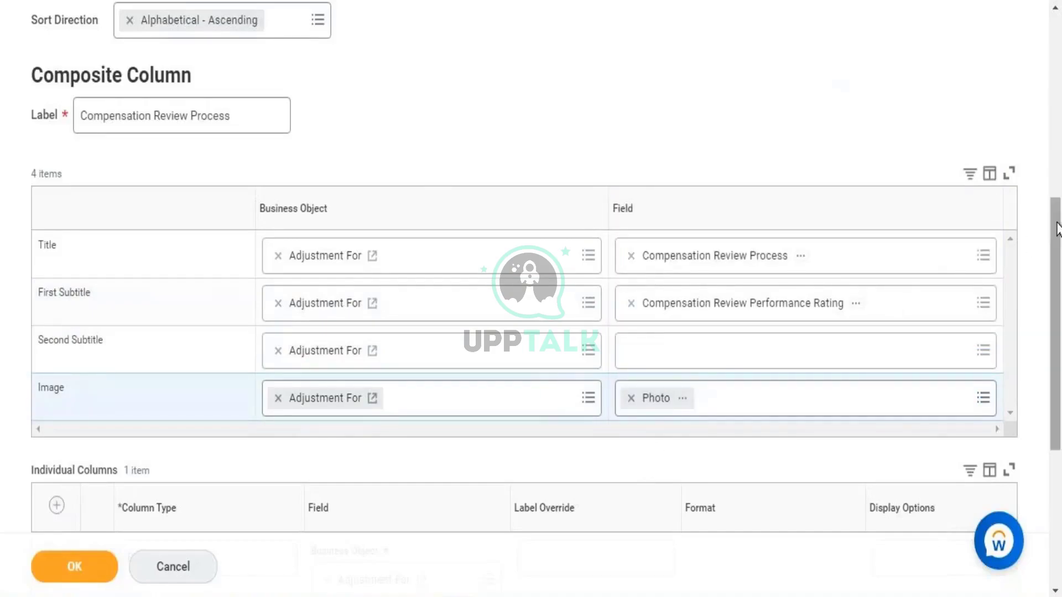
- Set the read-only individual column's field to Base Pay Proposed - Amount Annualized in Reference Currency
drag(1057, 228, 1059, 366)
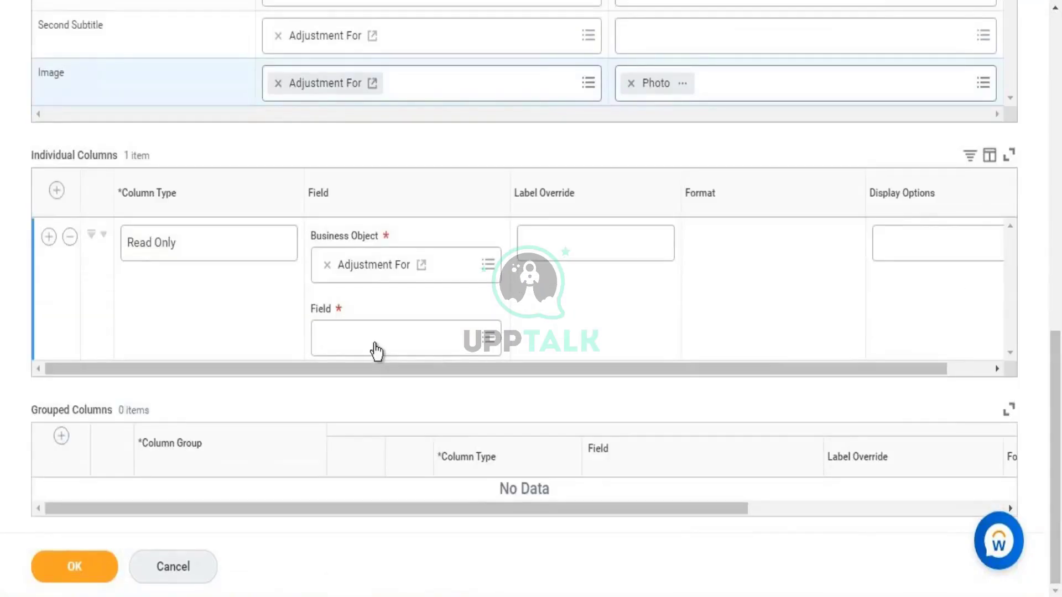
click(375, 346)
text(C)
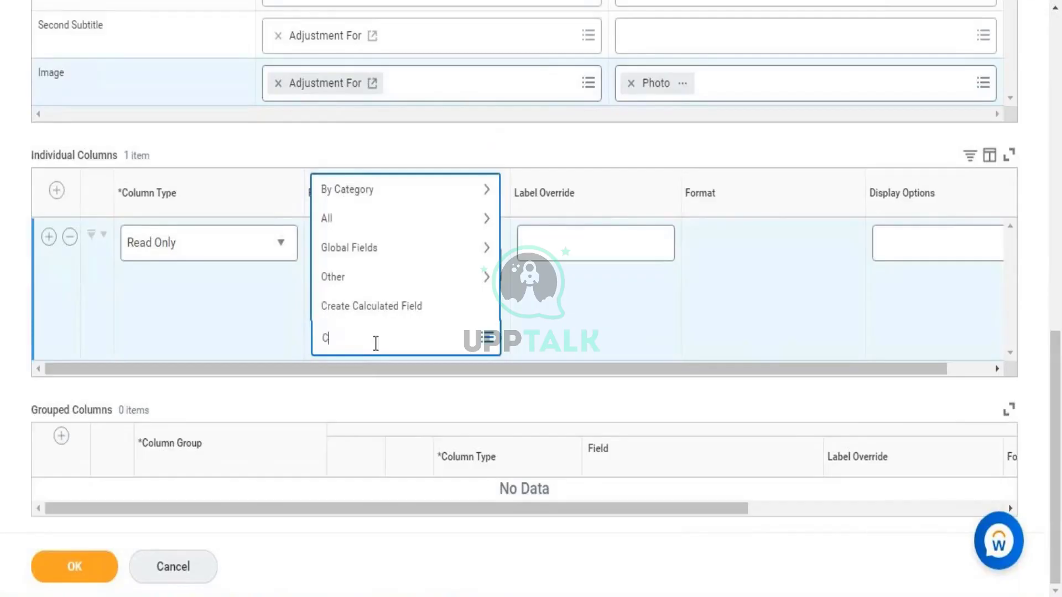
text(ompensat)
key(BackSpace)
key(BackSpace)
key(BackSpace)
key(BackSpace)
key(BackSpace)
key(BackSpace)
key(BackSpace)
key(BackSpace)
key(BackSpace)
text(Annual Basepay)
key(Return)
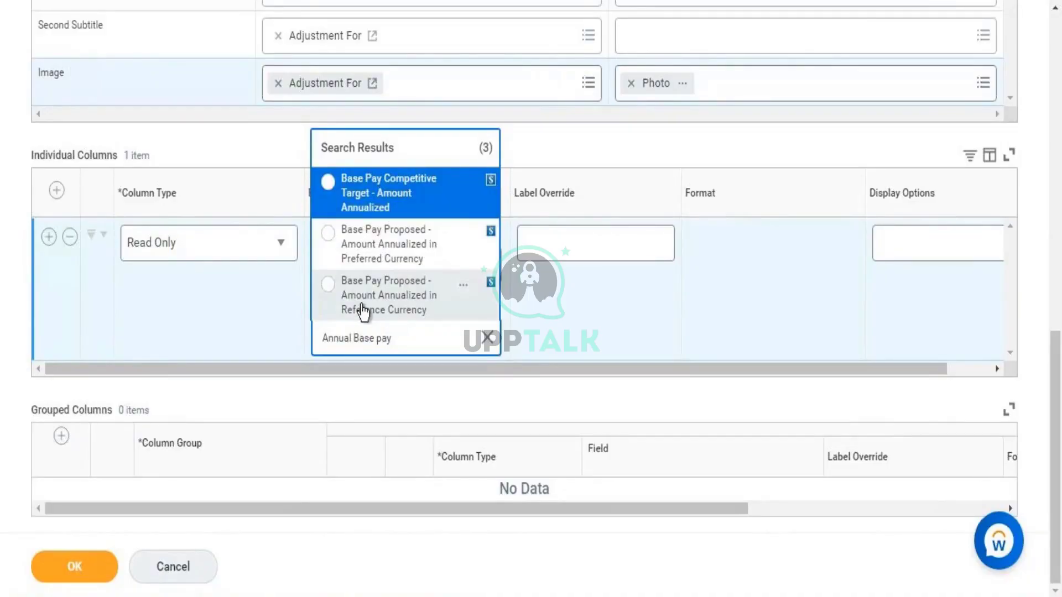
click(362, 309)
click(830, 310)
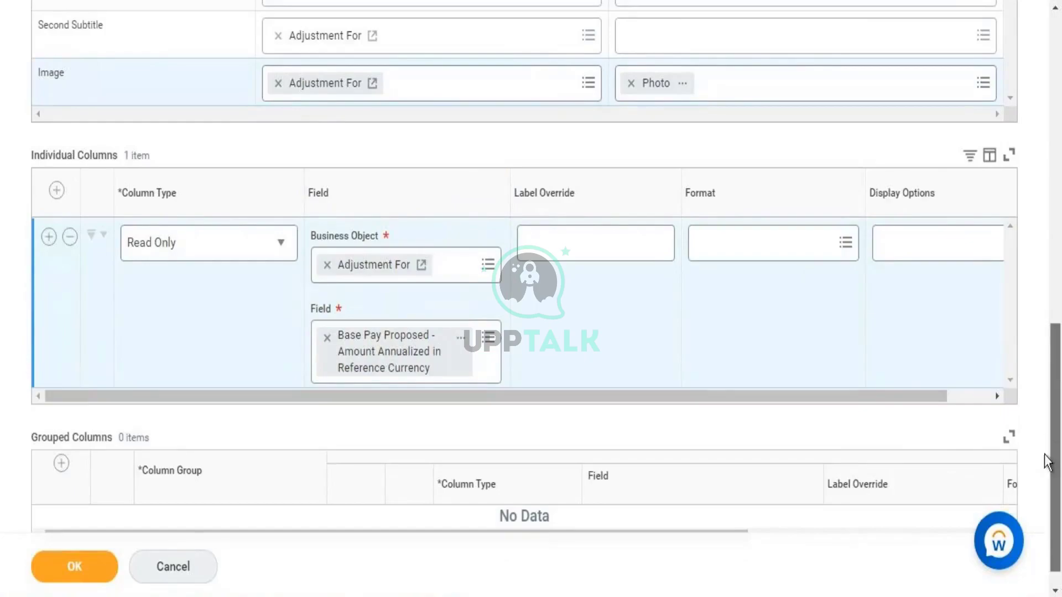
- Save the grid configuration and return to the compensation review process template
scroll(1044, 453, down, 1)
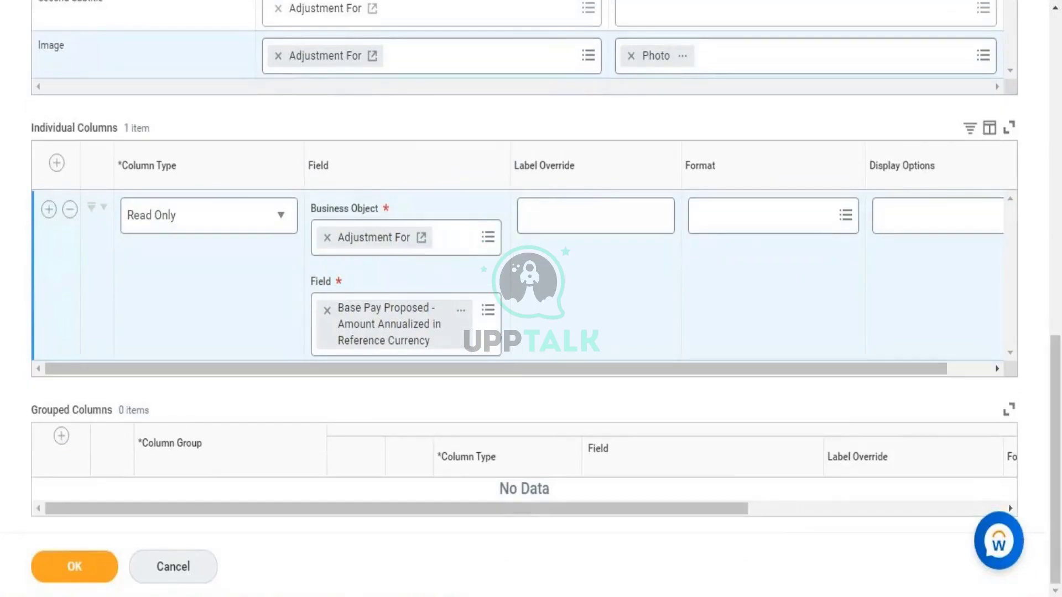
click(92, 580)
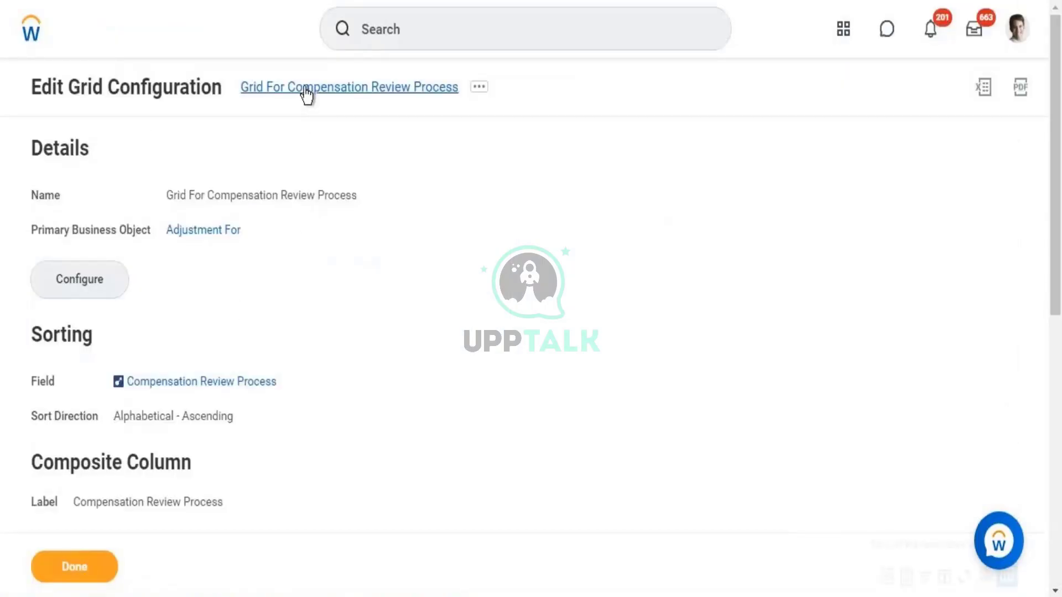
right_click(305, 93)
click(342, 160)
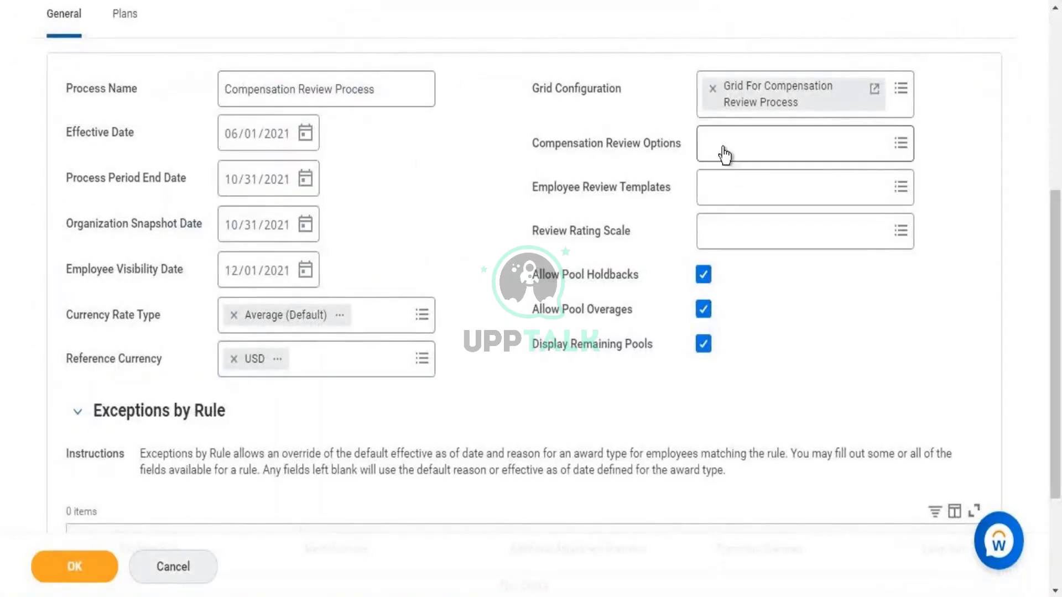
click(723, 148)
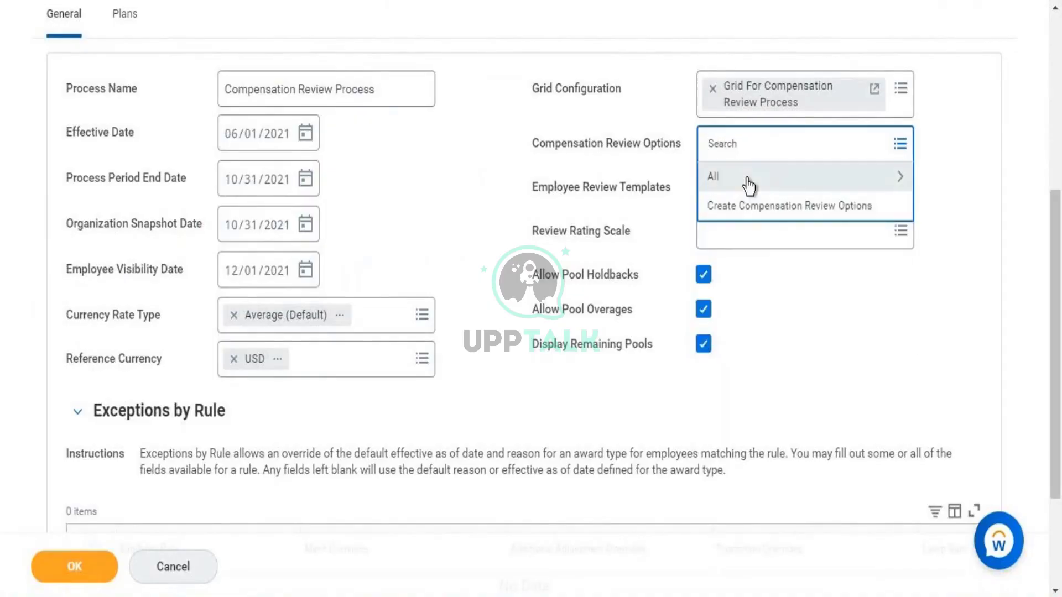
click(746, 179)
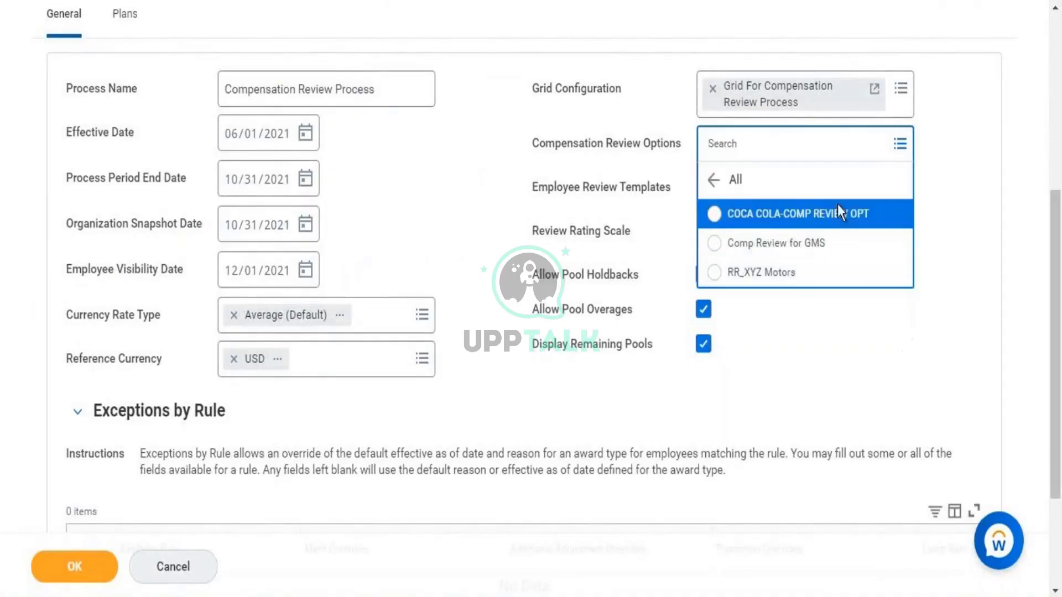
click(491, 205)
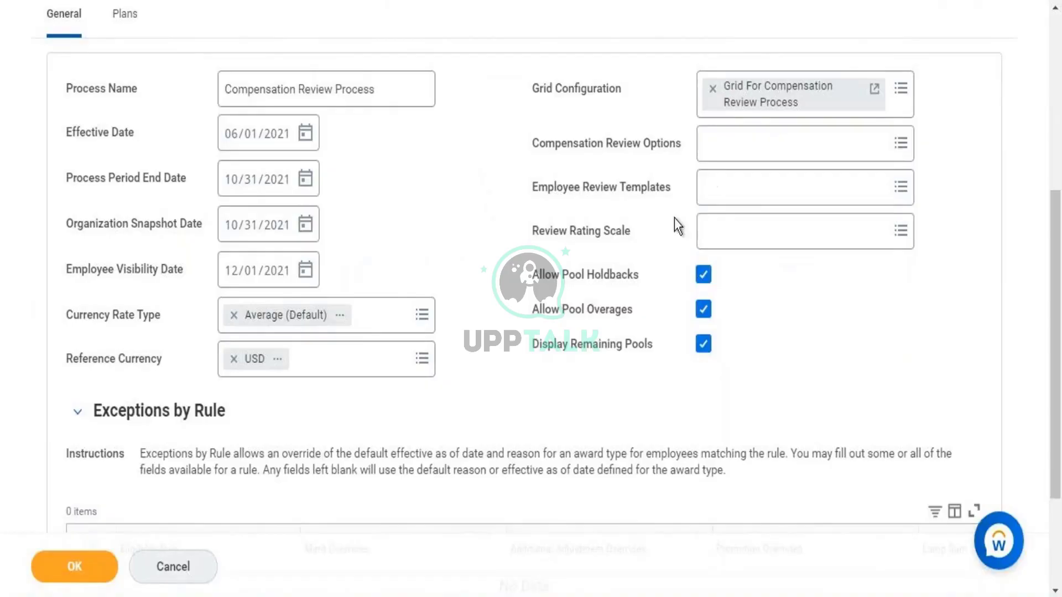
- Choose the annual performance review template 2015 Performance Appraisal as the process's employee review template
click(747, 189)
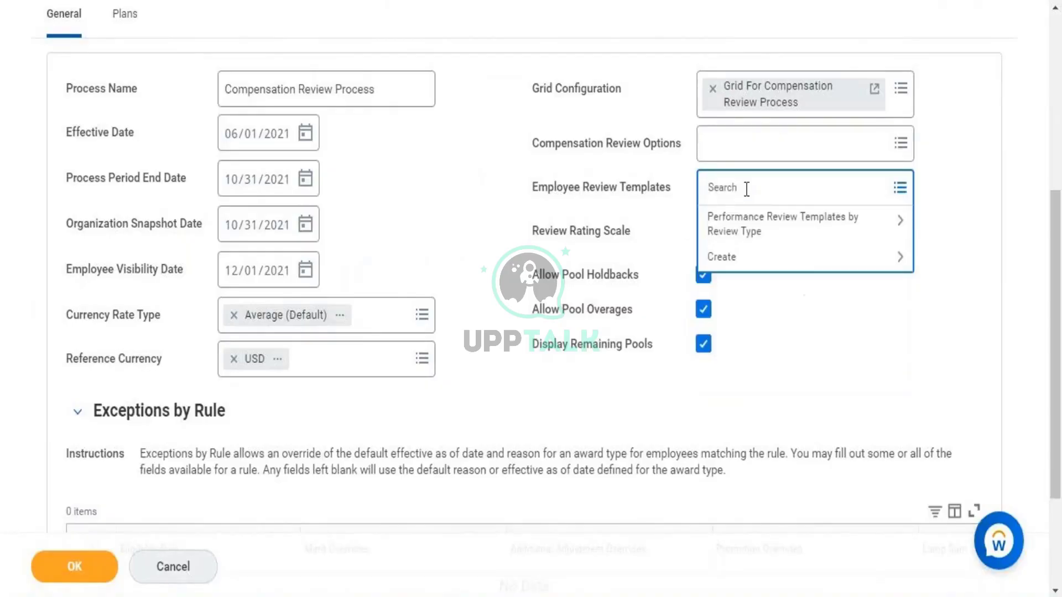
click(777, 226)
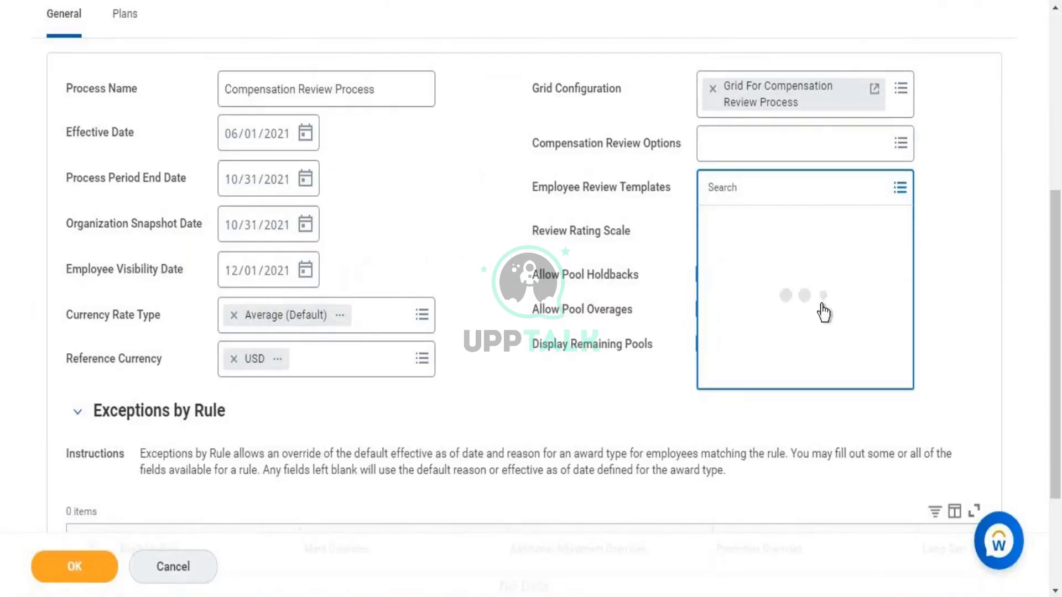
click(797, 288)
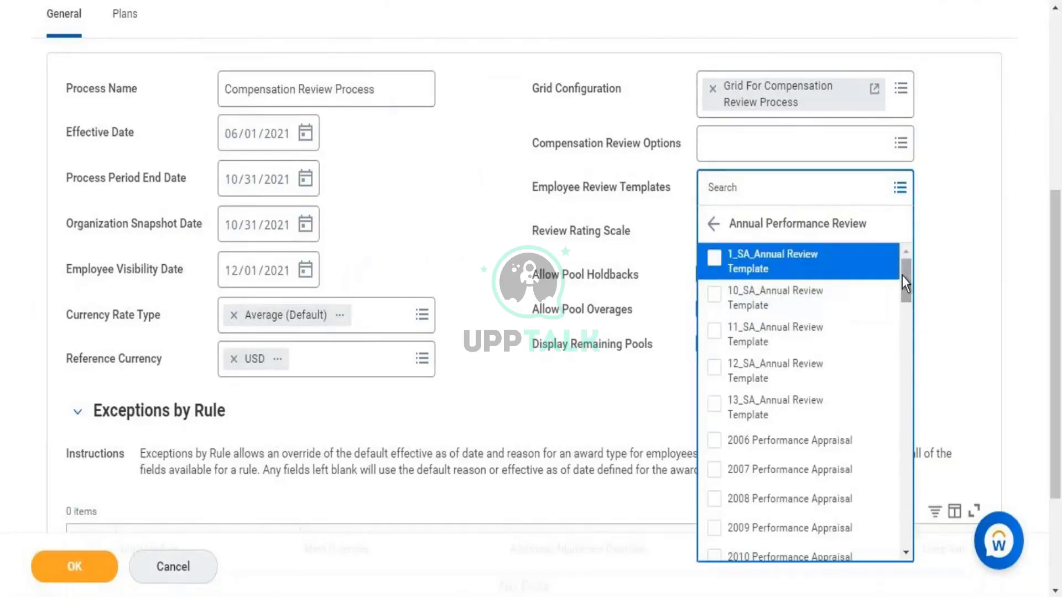
drag(901, 275, 900, 438)
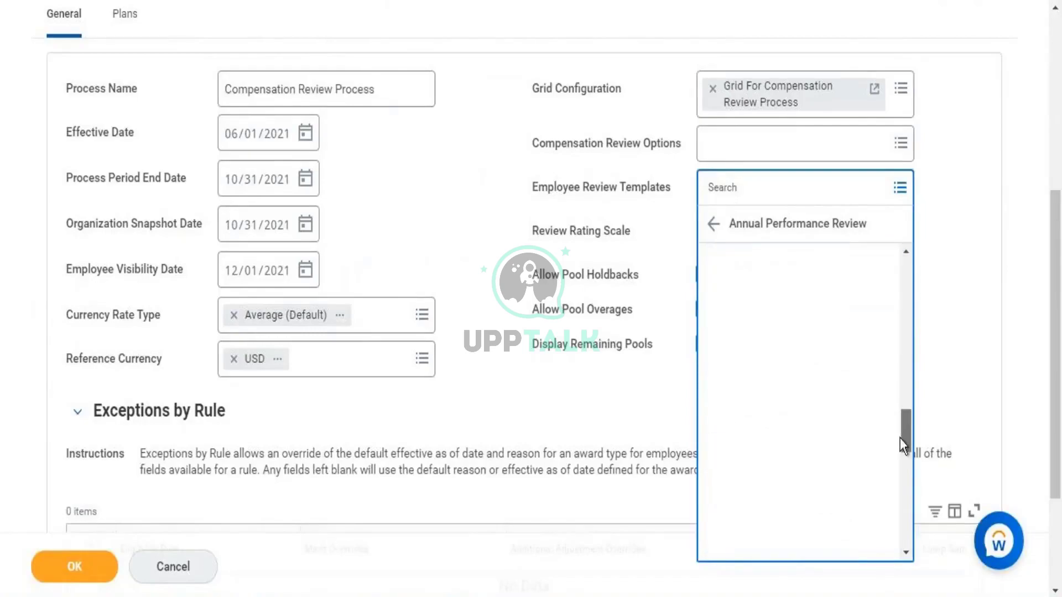
scroll(901, 476, down, 1)
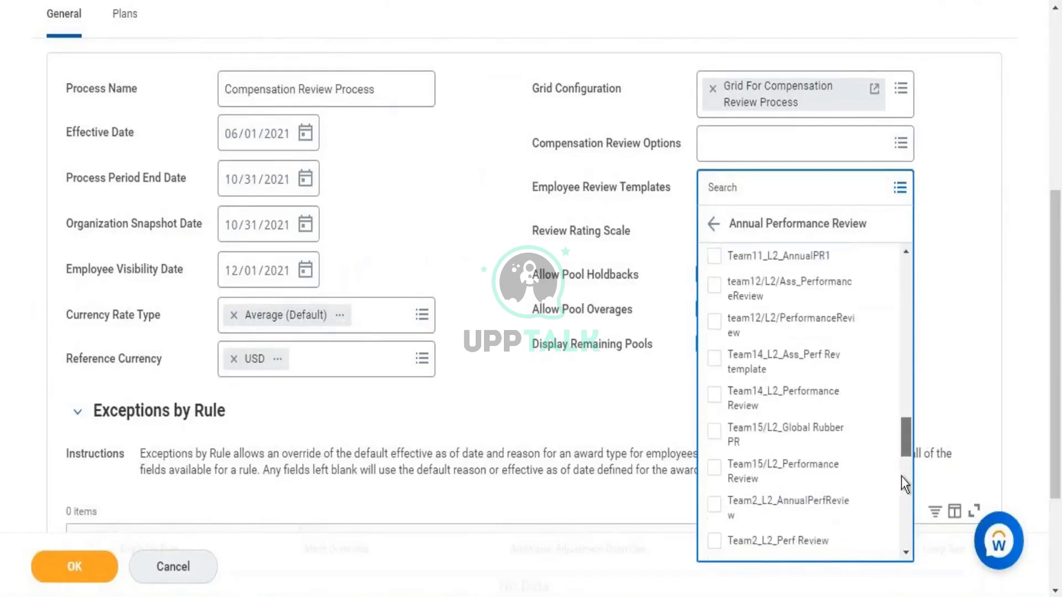
scroll(901, 477, down, 5)
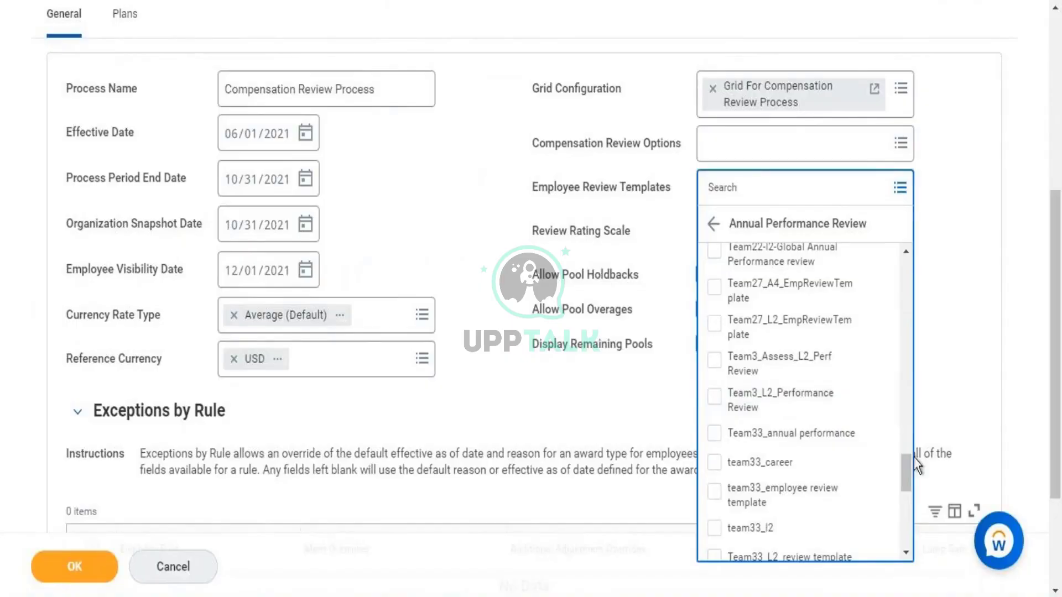
drag(907, 466, 892, 327)
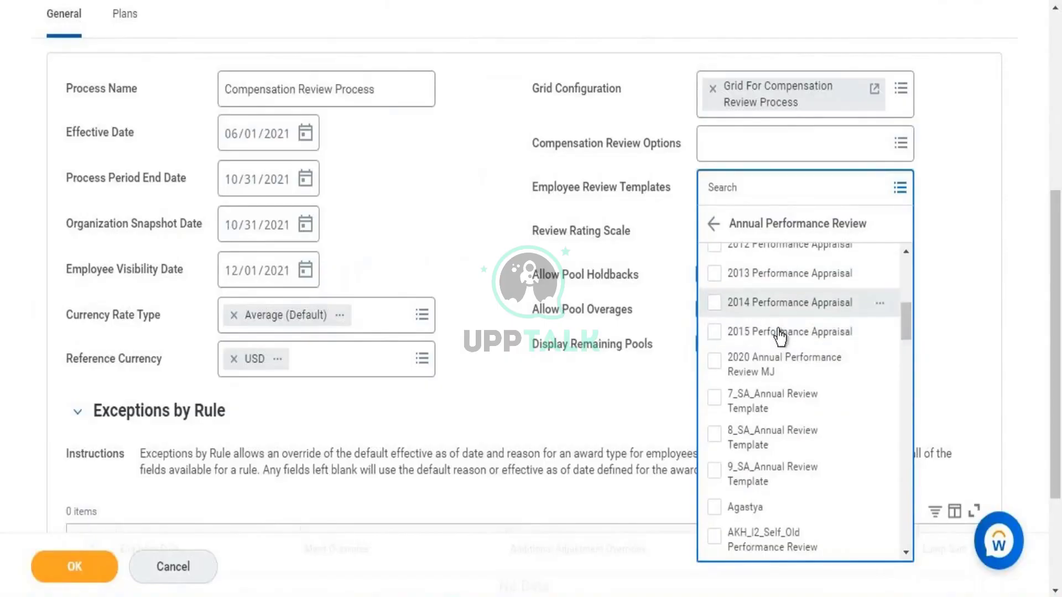
click(730, 331)
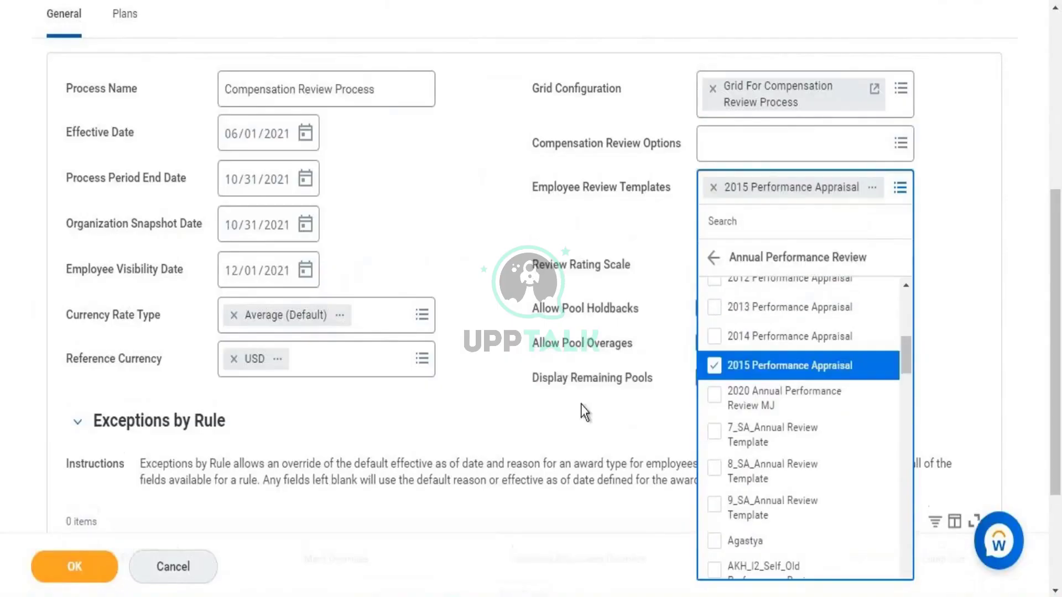
click(614, 433)
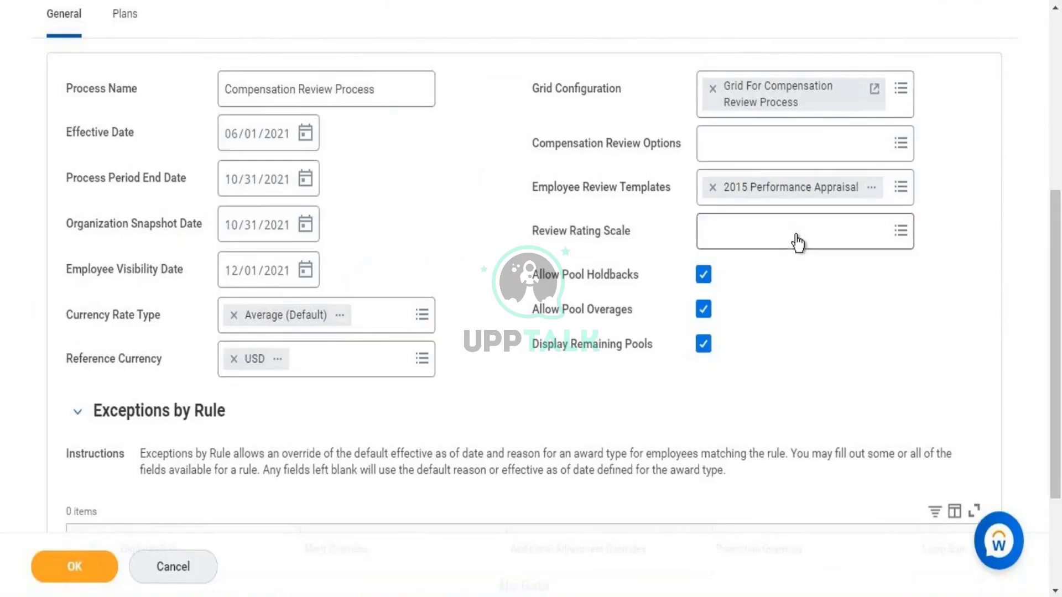
- Set the review rating scale to Overall Rating Scale from the active rating scales
click(796, 239)
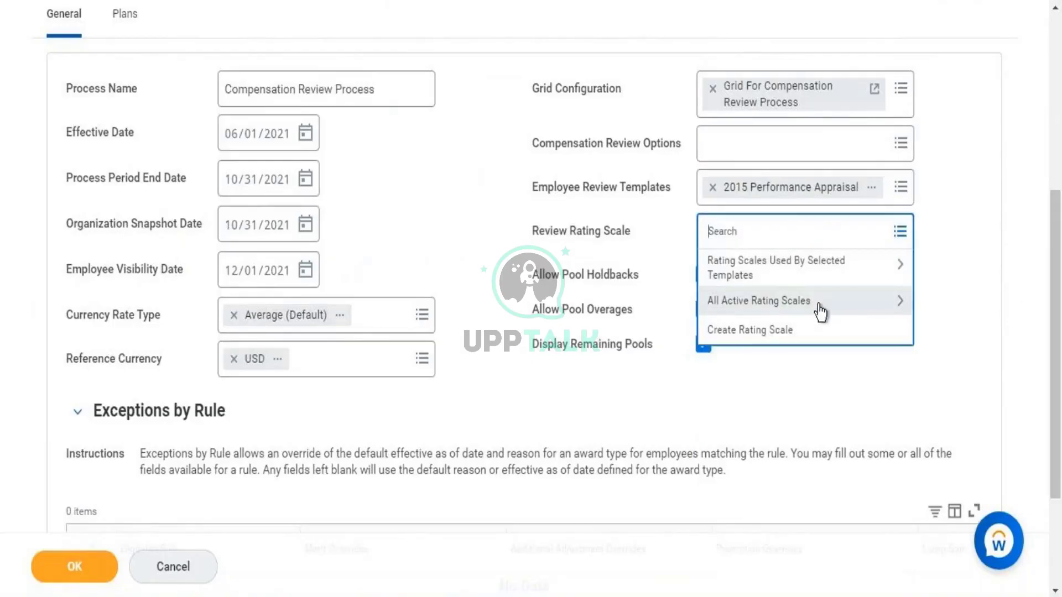
click(816, 304)
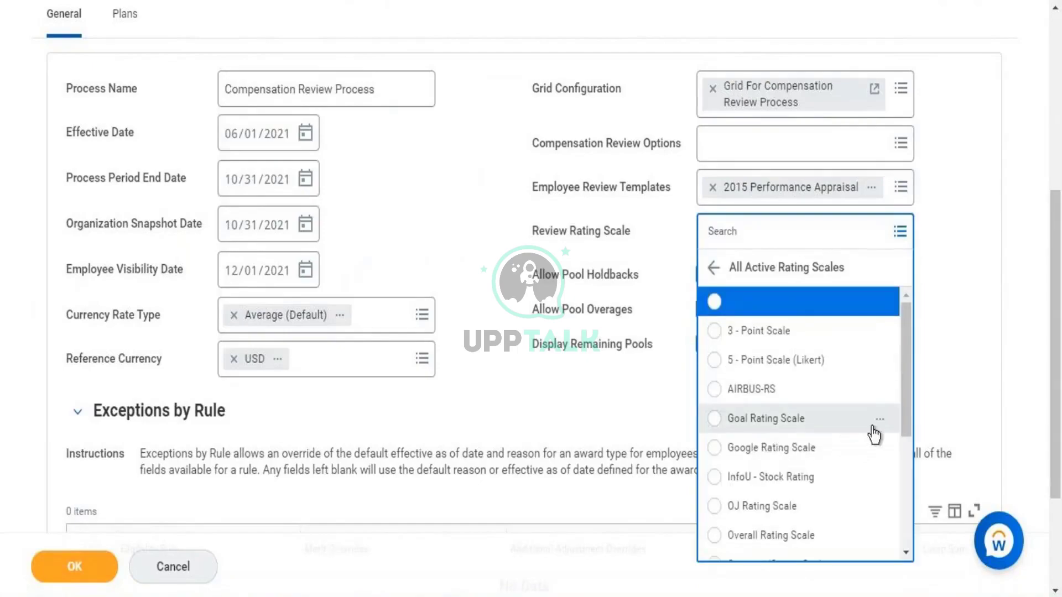
scroll(905, 401, down, 2)
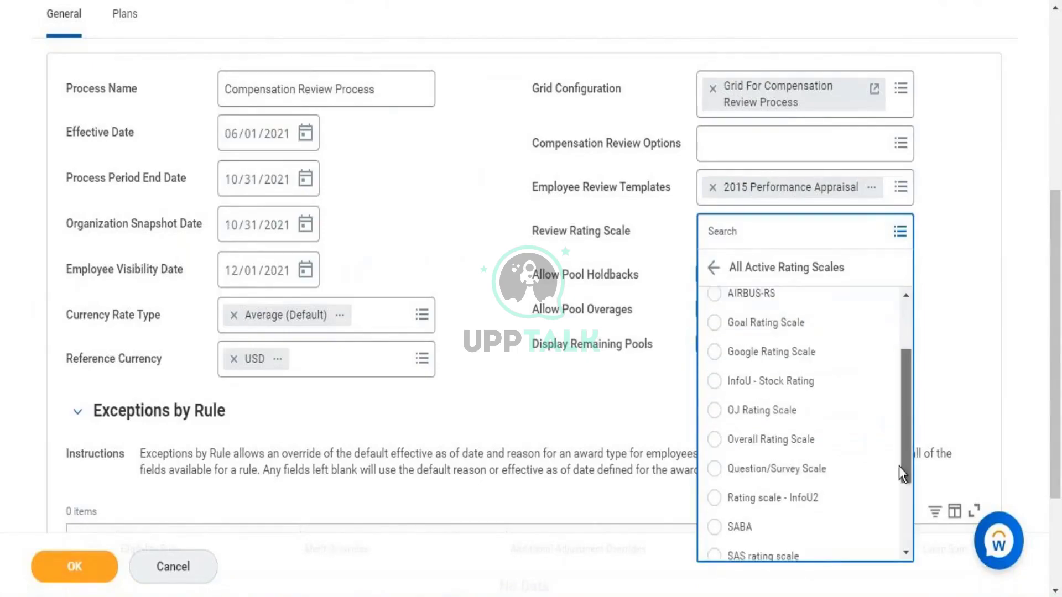
scroll(895, 486, down, 3)
scroll(885, 441, up, 2)
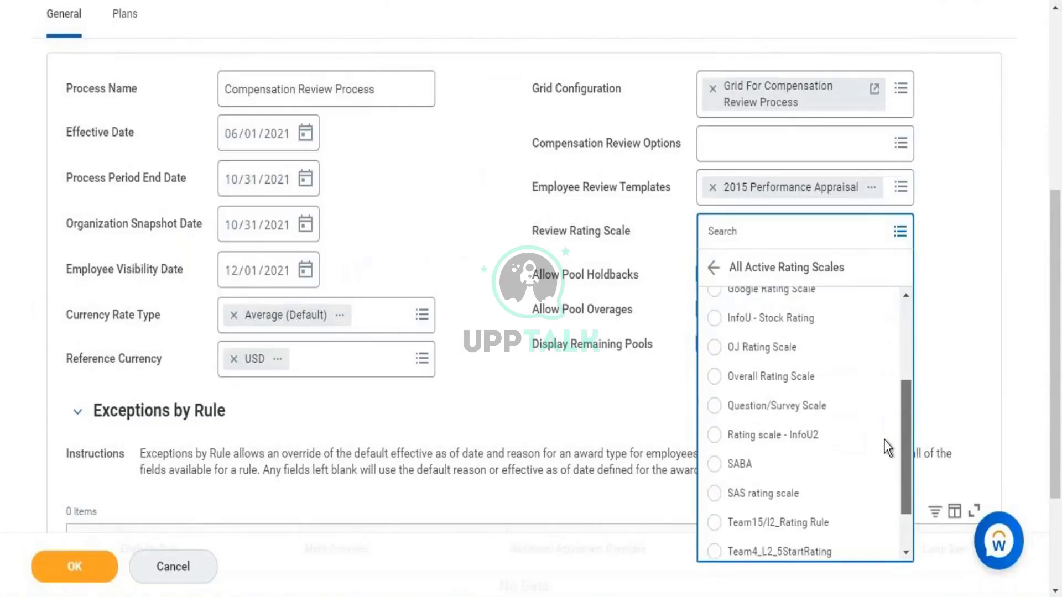
scroll(884, 470, down, 2)
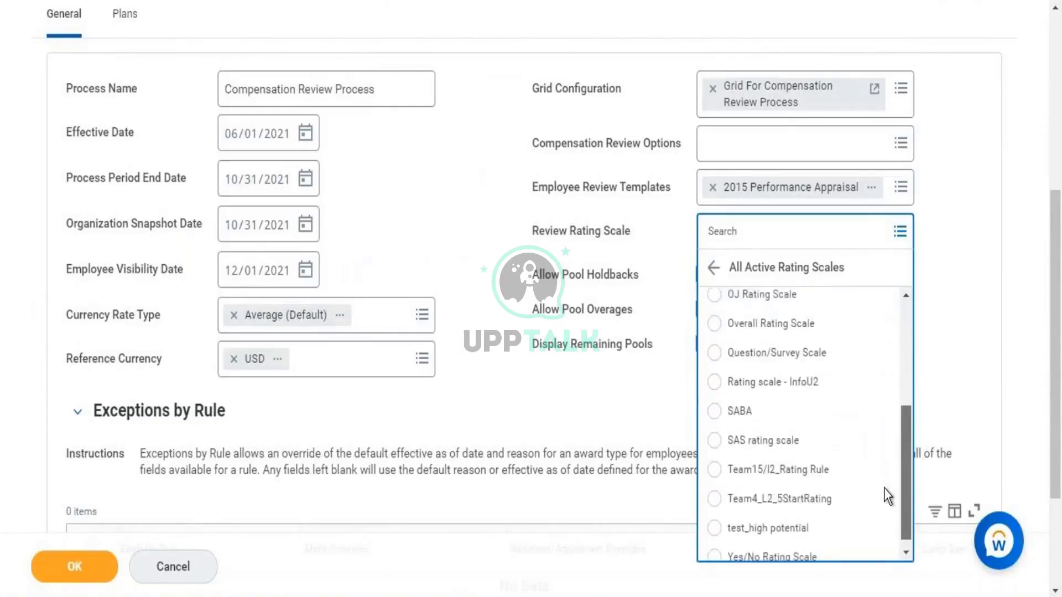
click(775, 315)
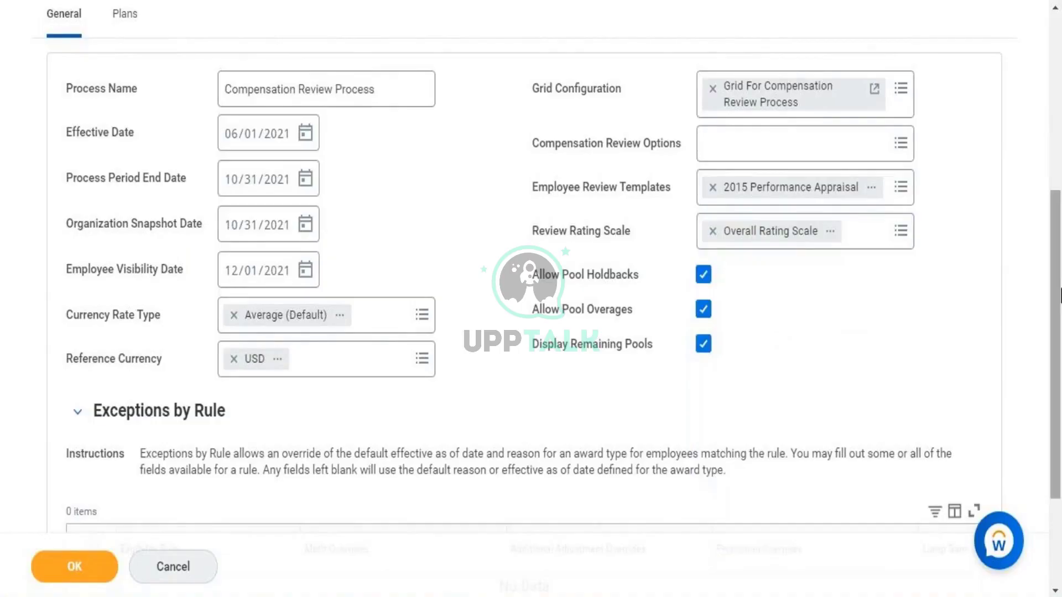
- Check the completed general settings and submit the compensation review process template
scroll(1058, 286, down, 3)
scroll(1029, 232, up, 6)
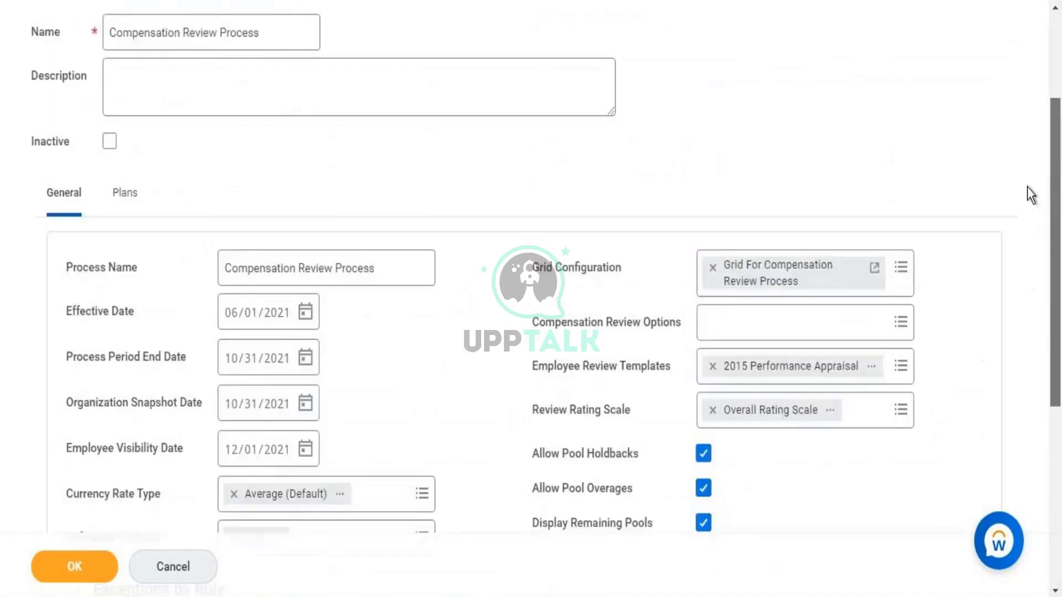
scroll(1021, 128, up, 3)
scroll(1019, 95, down, 9)
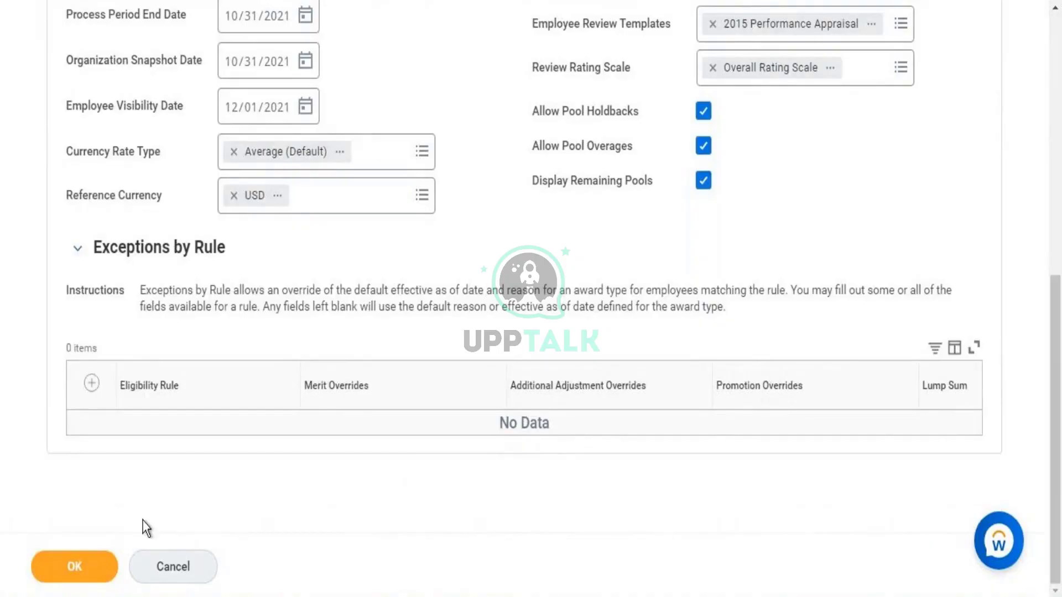
click(94, 559)
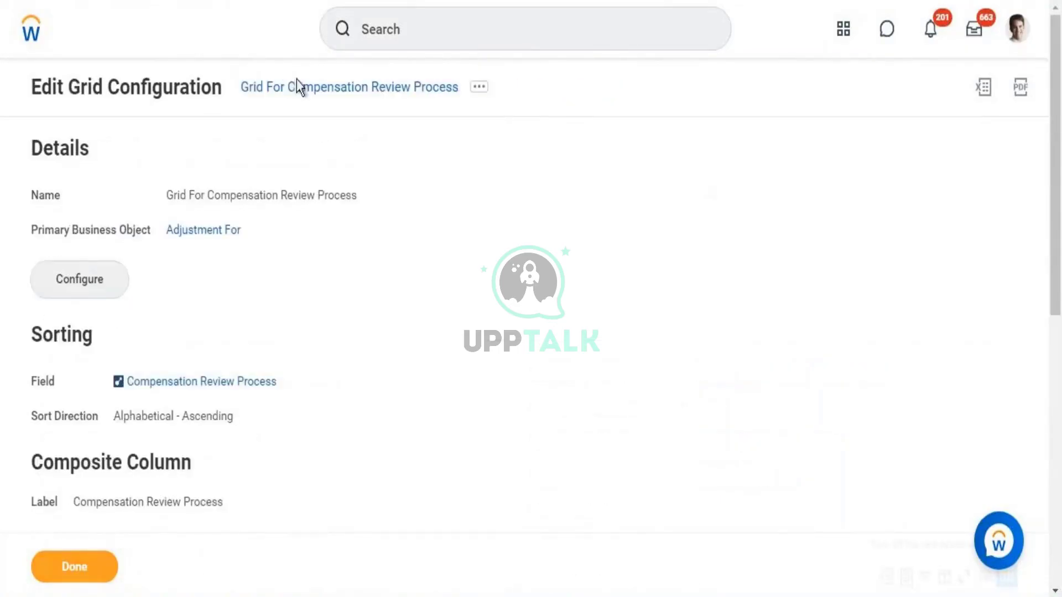
click(426, 47)
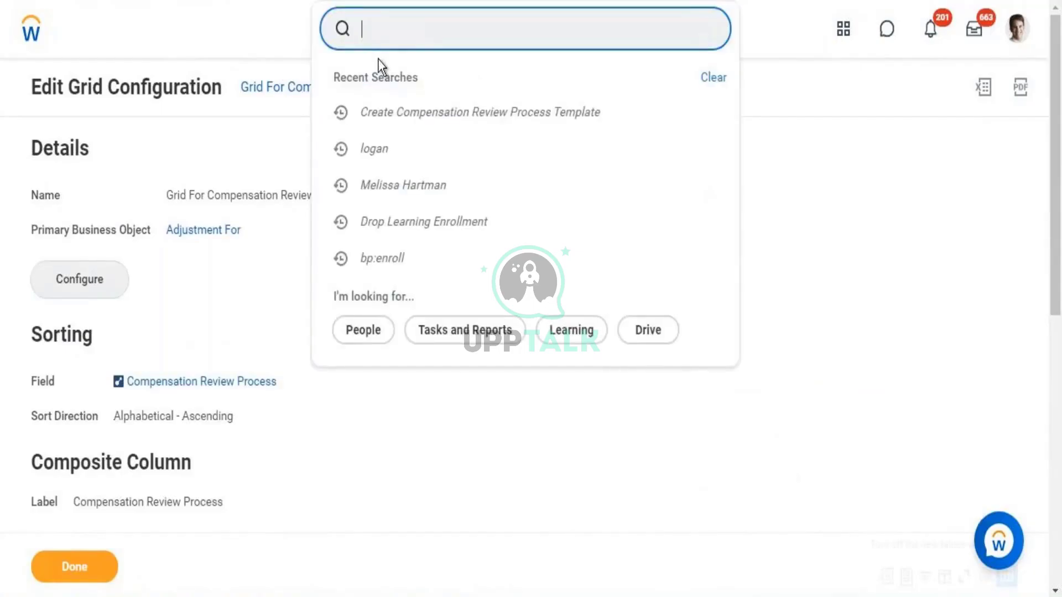
text(i)
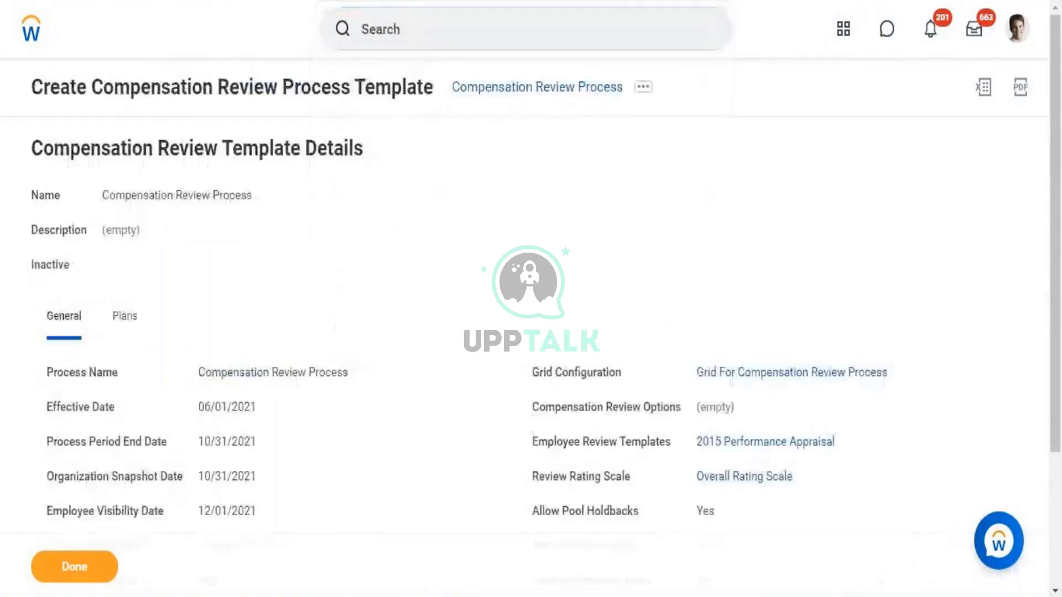